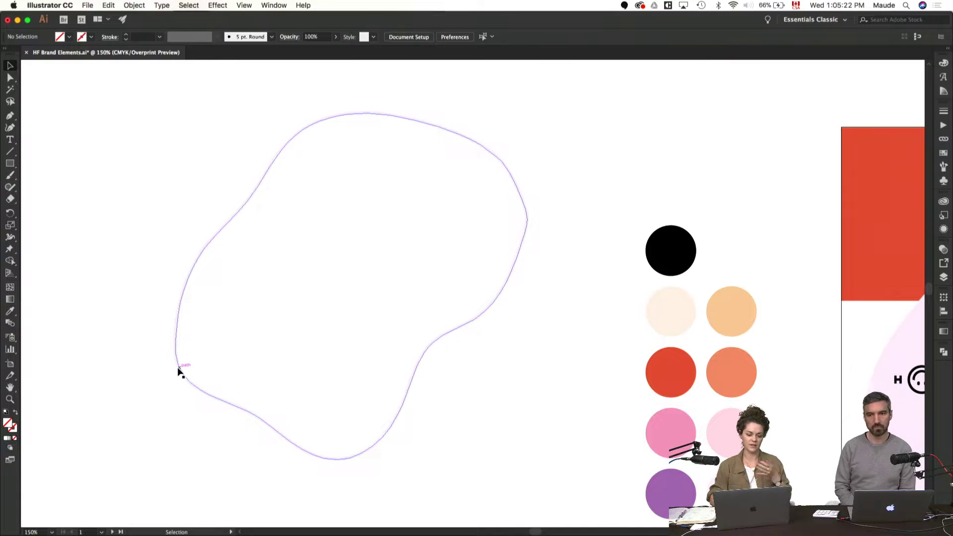
- Examine the brand board's blob outline, colour palette, logo variations and typeface samples
scroll(536, 329, "right", 10)
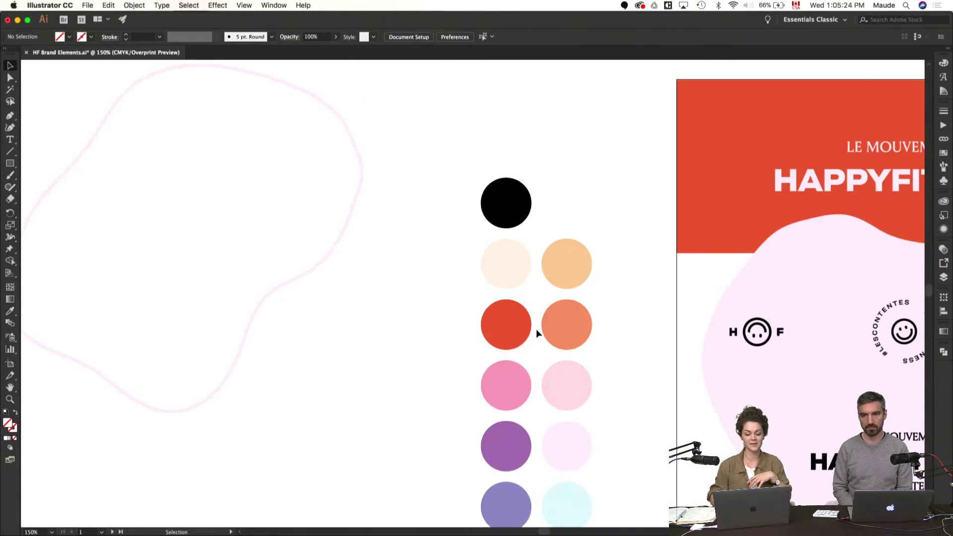
scroll(536, 329, "right", 5)
scroll(536, 329, "down", 2)
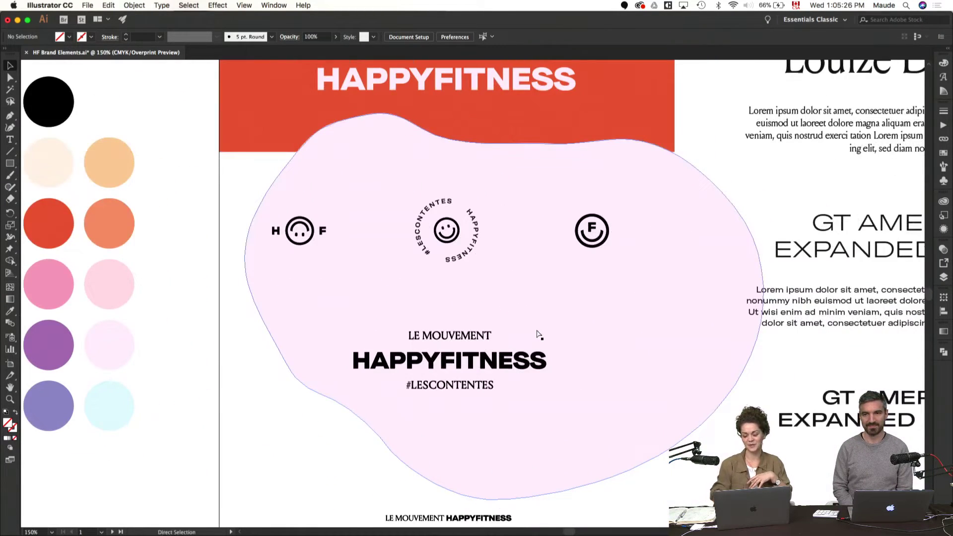
key("super+minus")
scroll(540, 335, "right", 8)
scroll(539, 335, "down", 2)
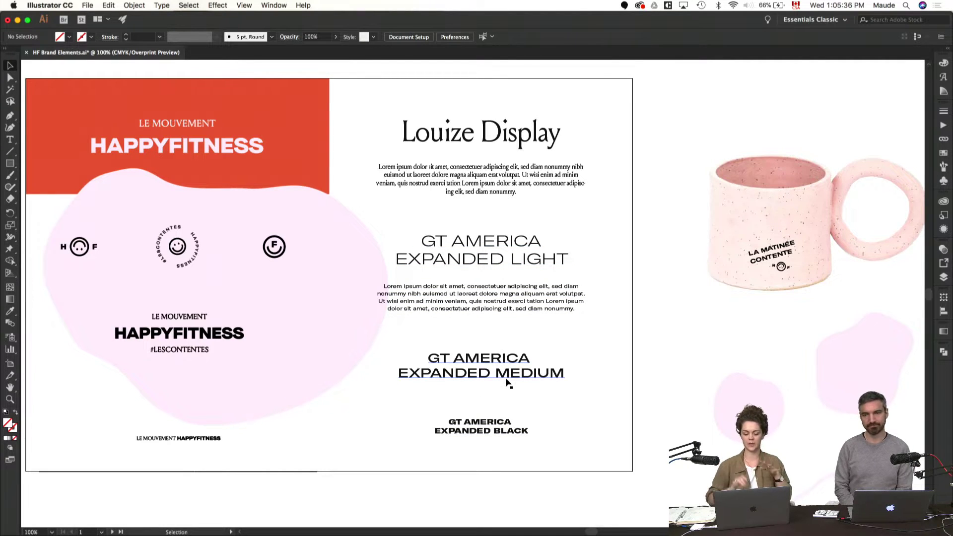
scroll(541, 335, "right", 10)
scroll(541, 335, "down", 2)
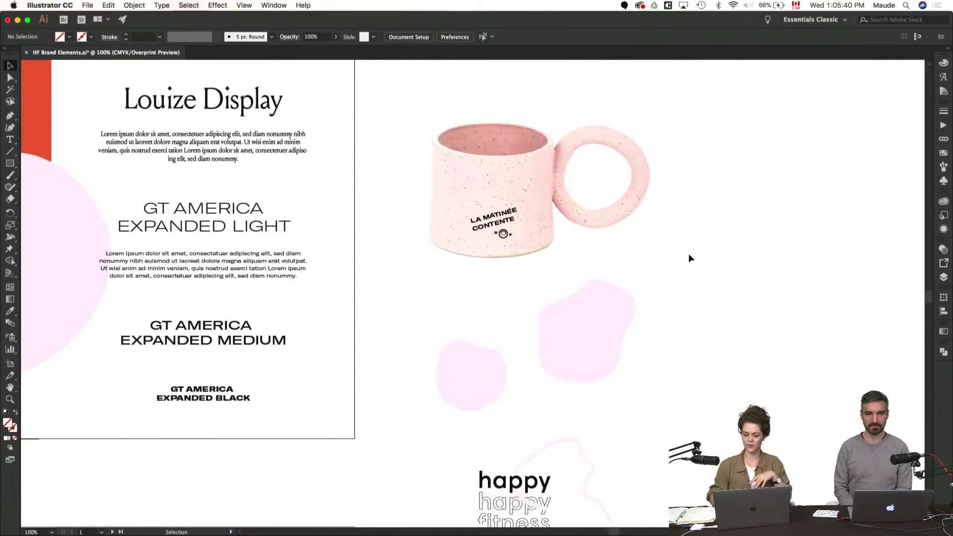
- Examine the pink mug mockup with the LA MATINÉE CONTENTE lettering and the pale pink shapes below it
scroll(689, 254, "up", 5)
scroll(689, 255, "right", 2)
key("super+equal")
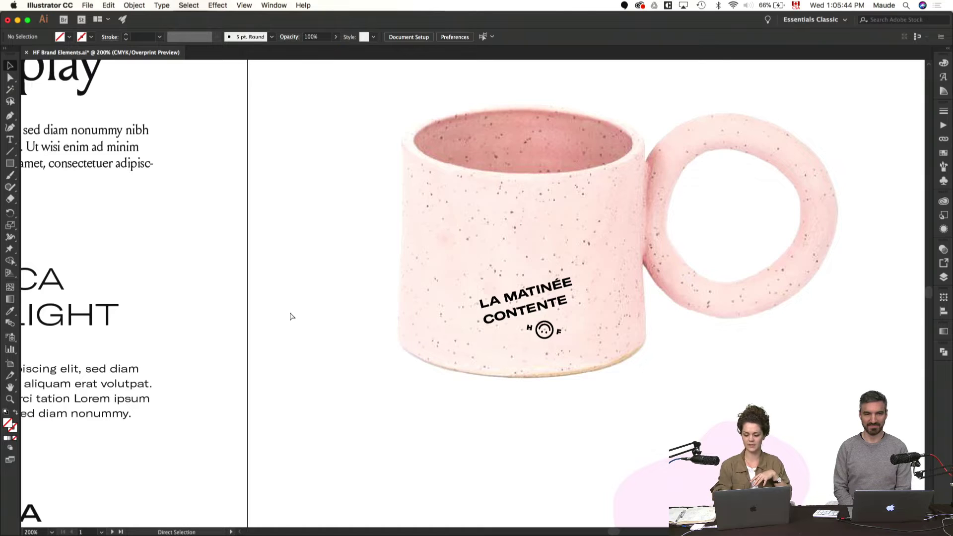
key("super+minus")
key("super+minus")
key("super+minus")
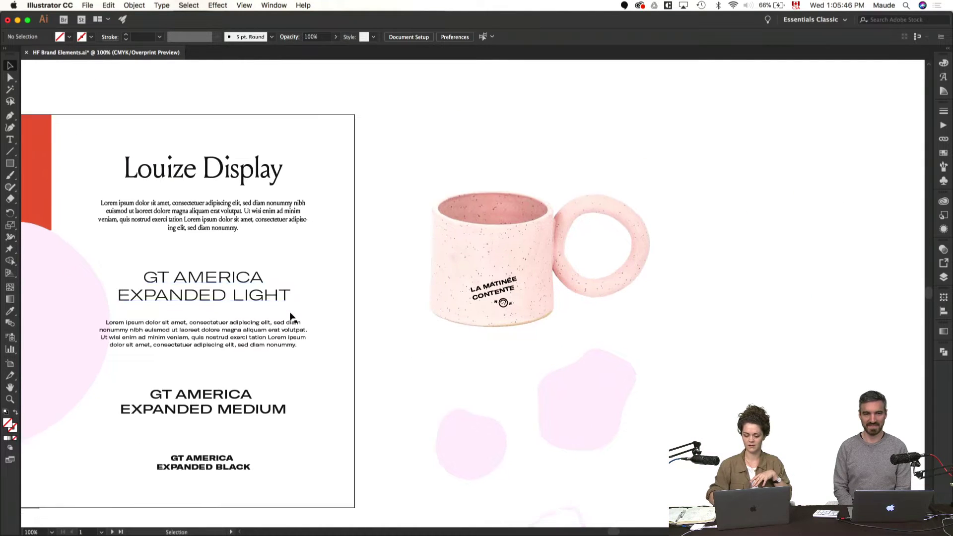
key("super+equal")
scroll(293, 318, "down", 3)
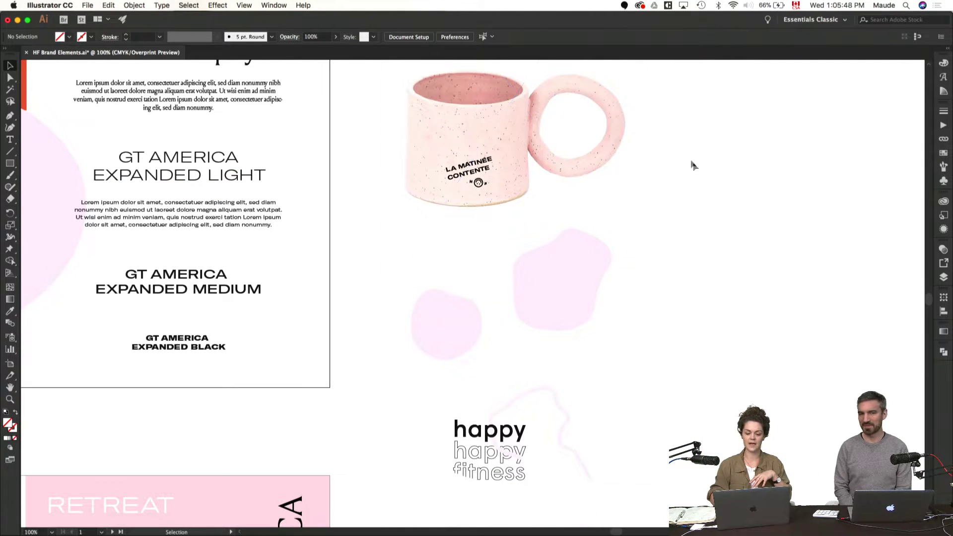
scroll(694, 166, "up", 3)
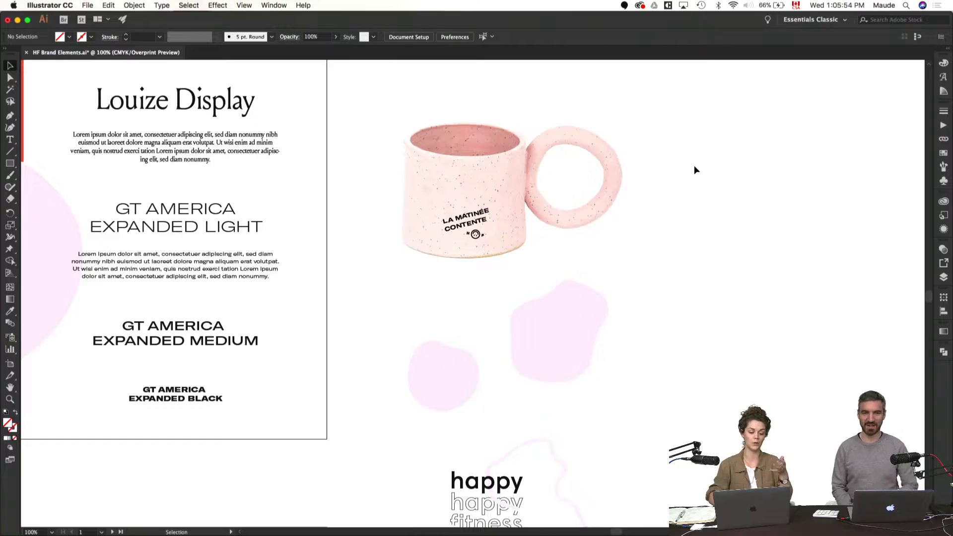
- Move the palm-tree photo off the pink Costa Rica page onto the empty canvas beside the spread, below the smiley logo
scroll(694, 167, "down", 10)
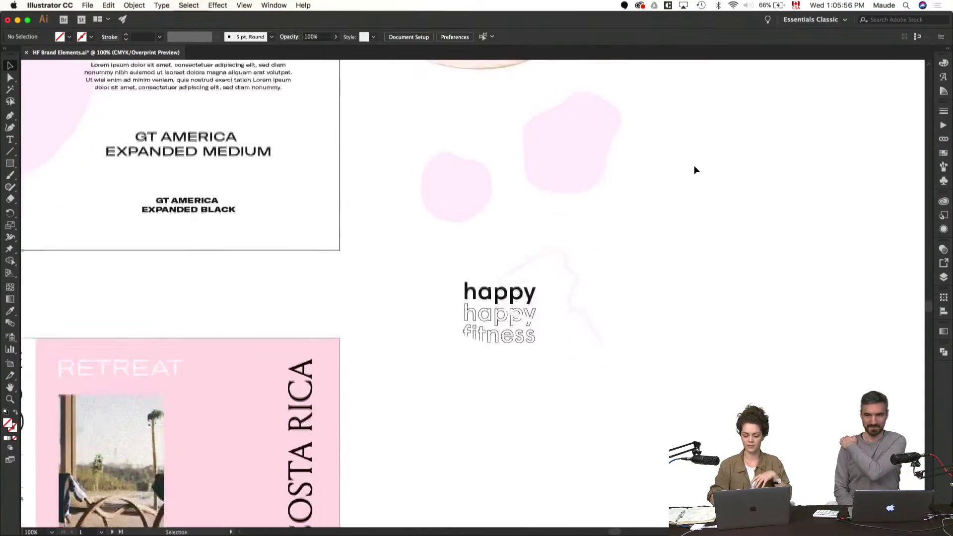
scroll(694, 171, "down", 12)
scroll(694, 171, "left", 12)
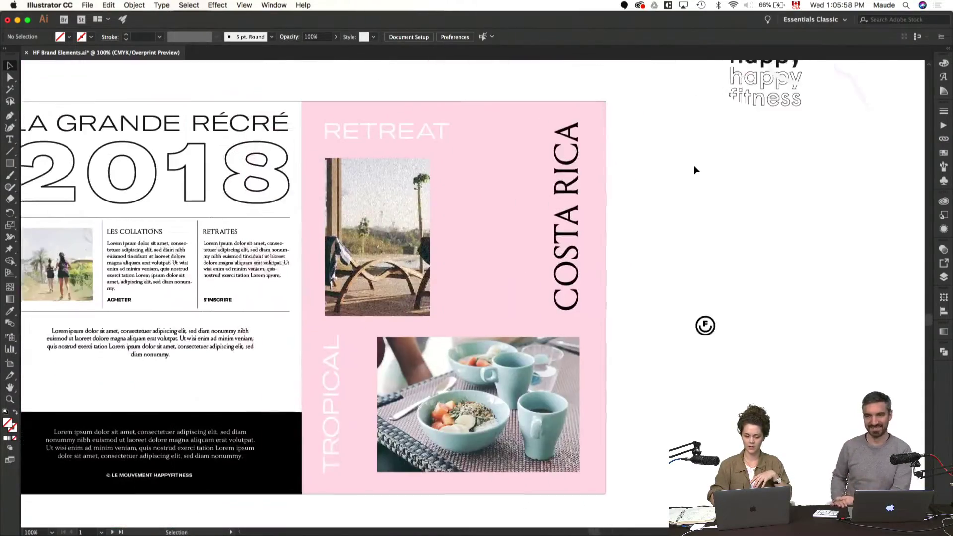
scroll(694, 171, "left", 10)
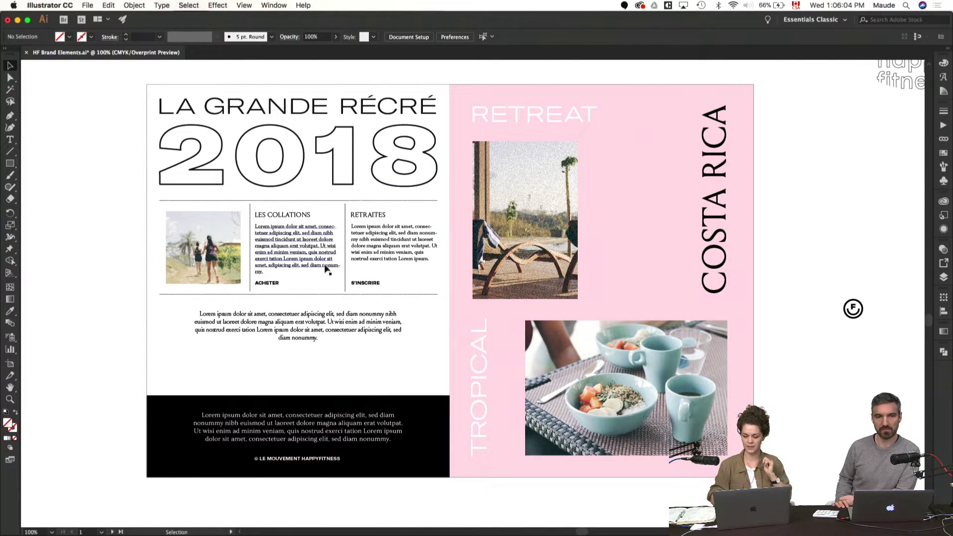
left_click_drag(524, 237, 820, 418)
scroll(822, 418, "right", 5)
scroll(821, 418, "left", 5)
scroll(821, 418, "down", 2)
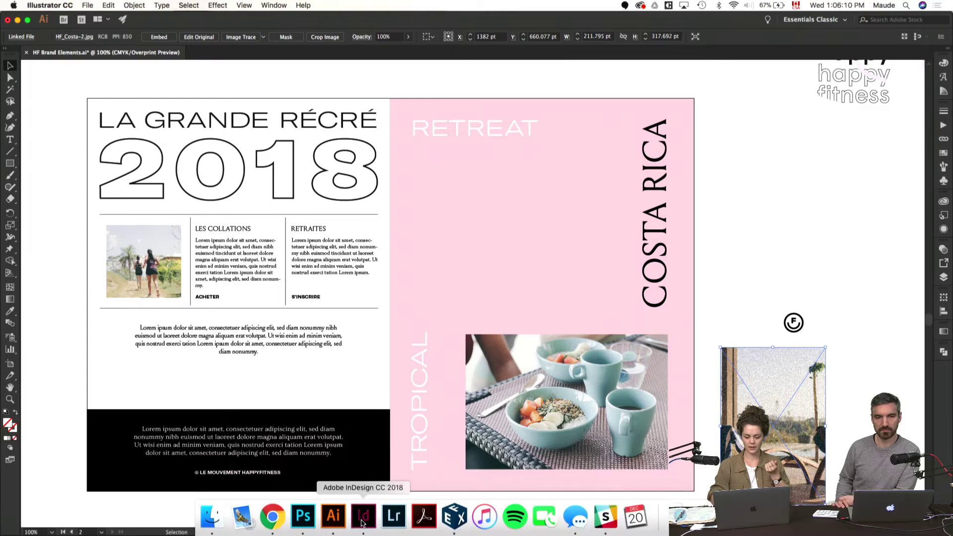
- Switch to the Adobe Live Day 1 document in InDesign and compare page 1 in Preview and Normal screen modes
left_click(361, 530)
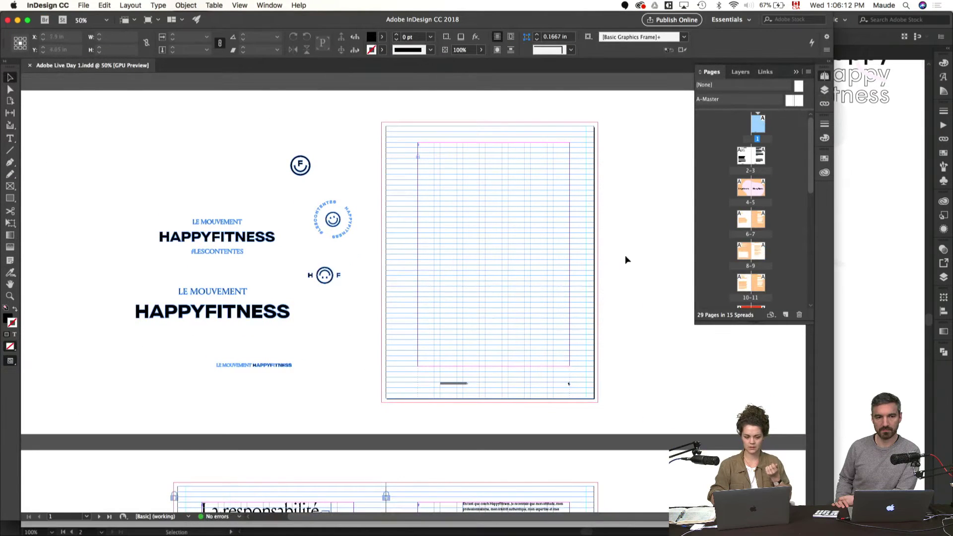
key("w")
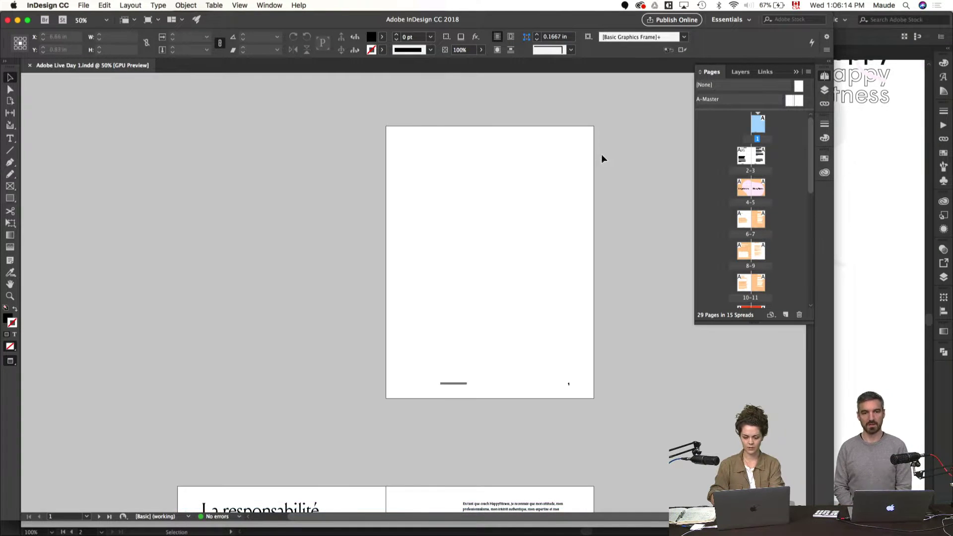
key("w")
scroll(604, 156, "left", 2)
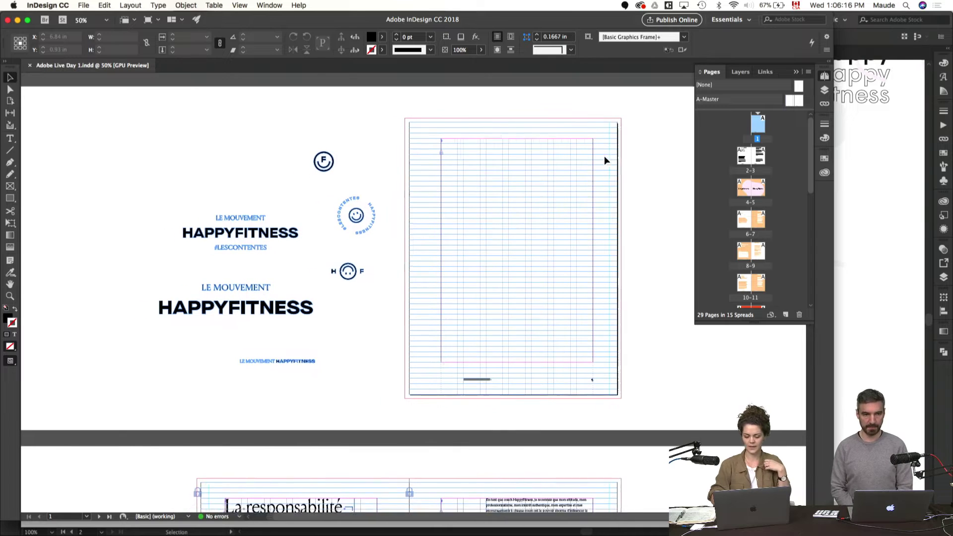
scroll(604, 158, "left", 1)
scroll(605, 157, "down", 1)
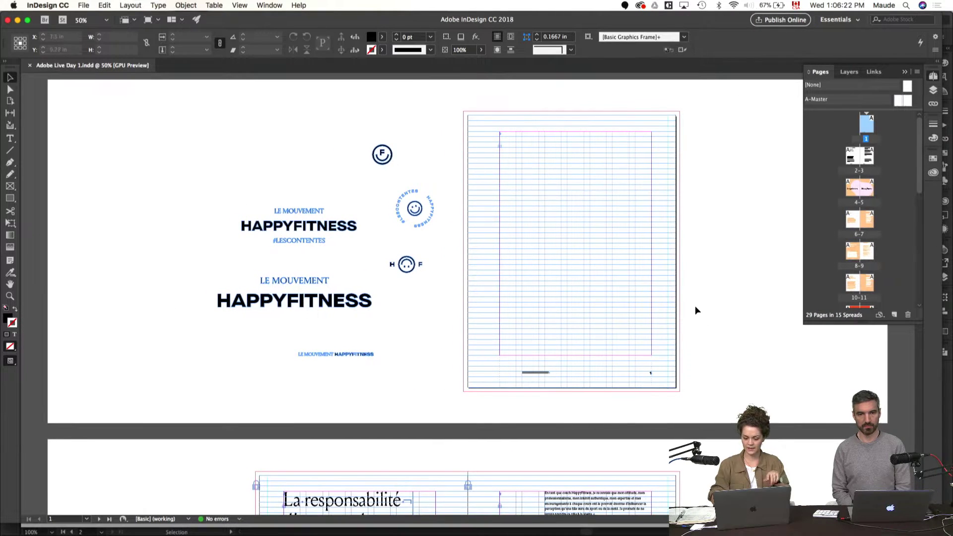
- Examine the margins, columns and baseline grid on page 1 up close
scroll(695, 310, "up", 5)
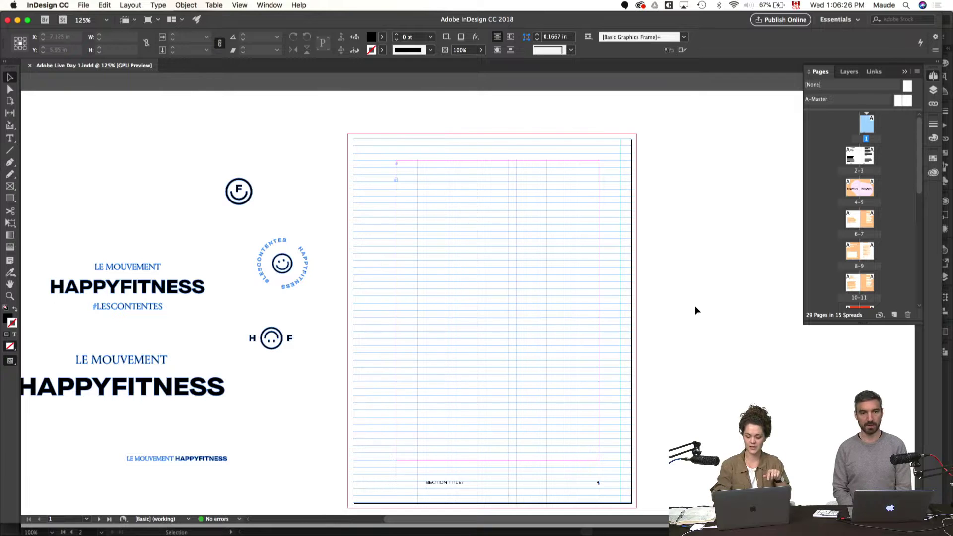
scroll(695, 306, "up", 2)
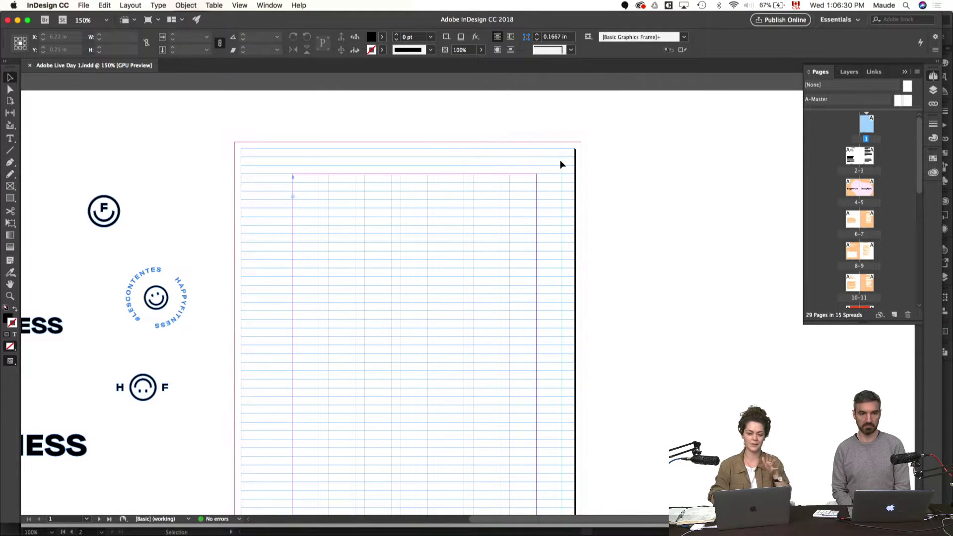
scroll(528, 147, "down", 5)
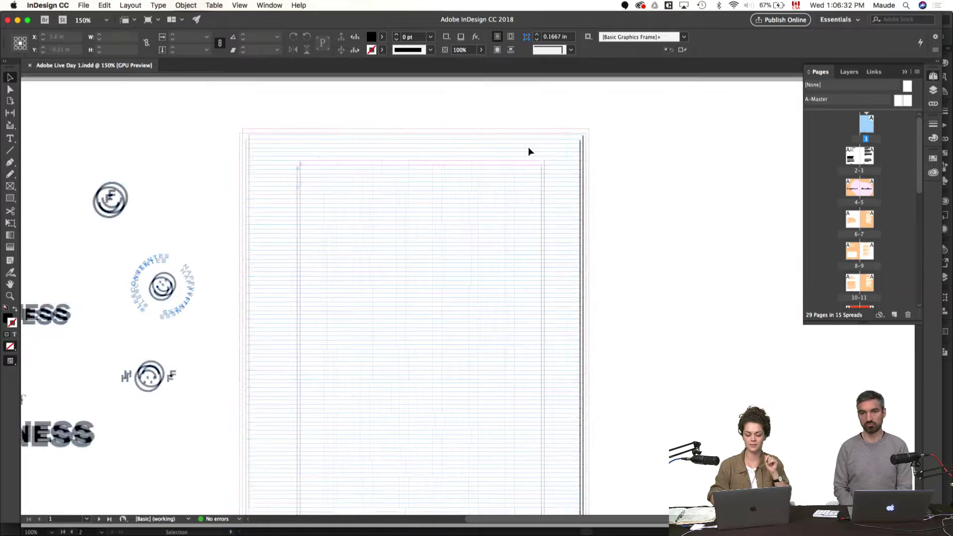
scroll(528, 148, "down", 2)
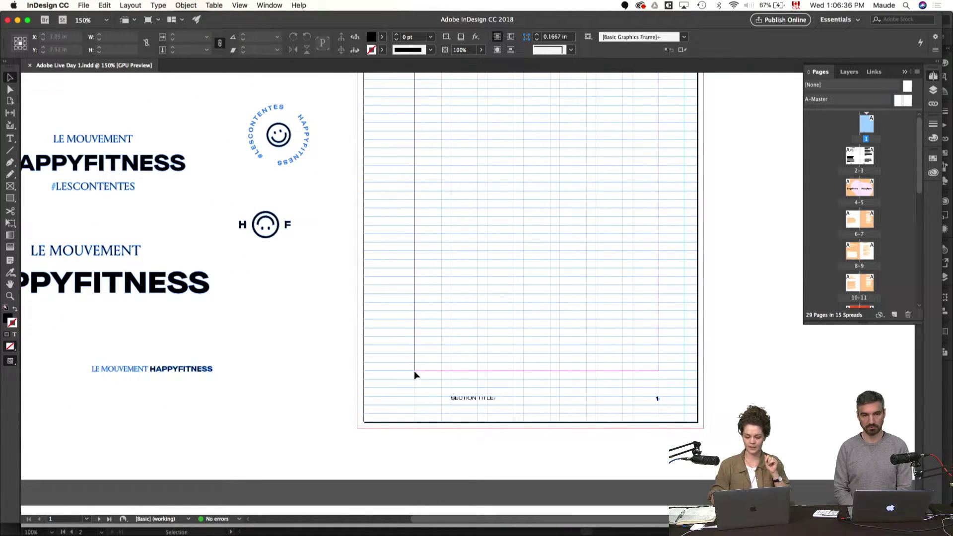
scroll(558, 380, "up", 7)
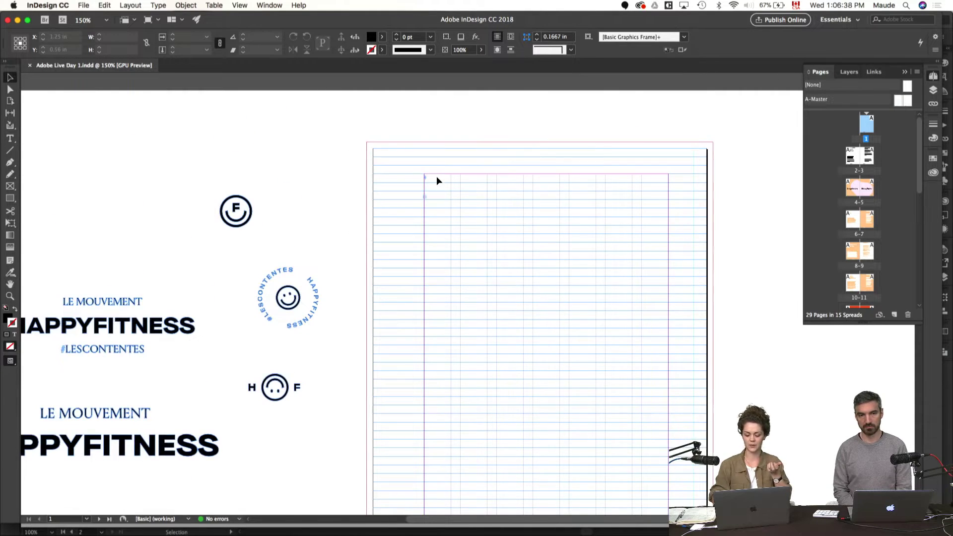
key("super+equal")
key("super+equal")
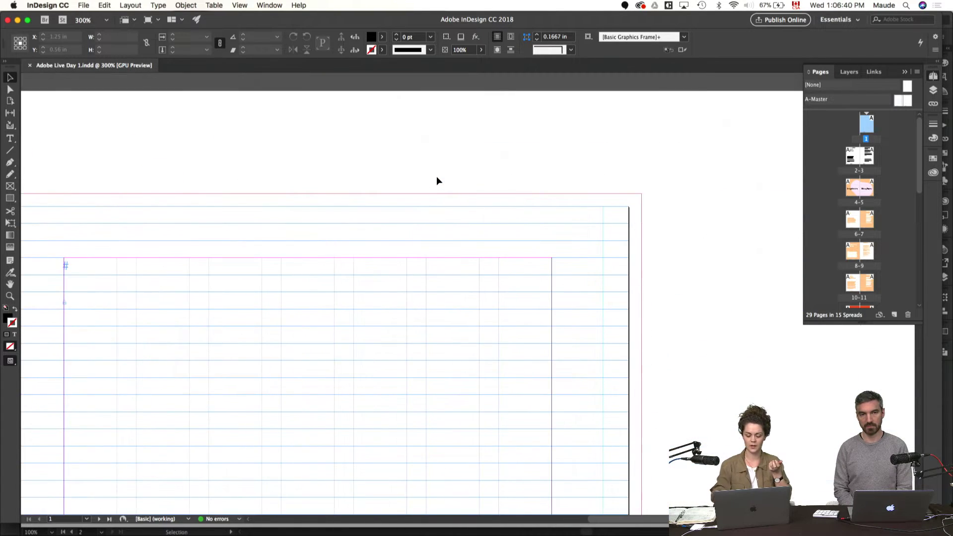
- Review the spread on pages 2–3 with its layout guides and in Preview mode
scroll(436, 177, "down", 3)
scroll(436, 177, "down", 5)
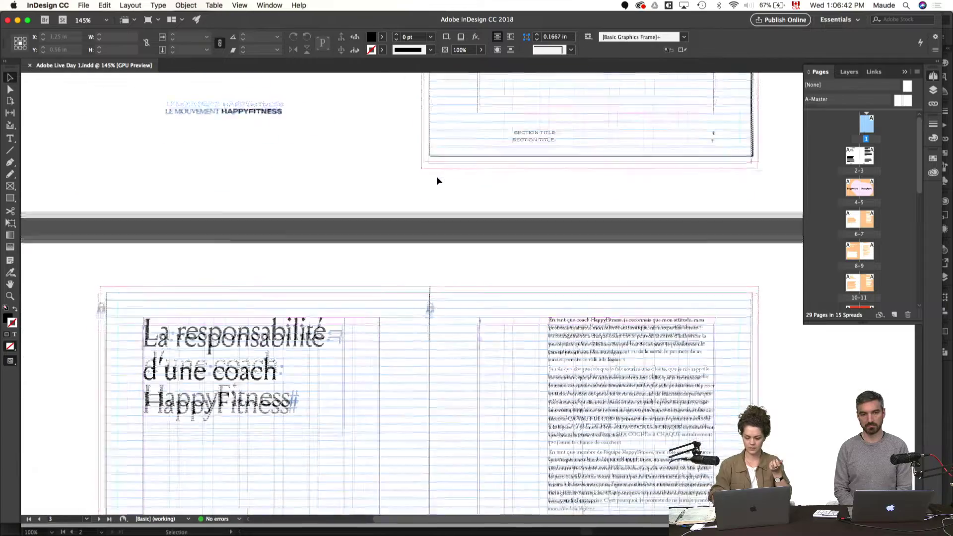
scroll(436, 180, "down", 9)
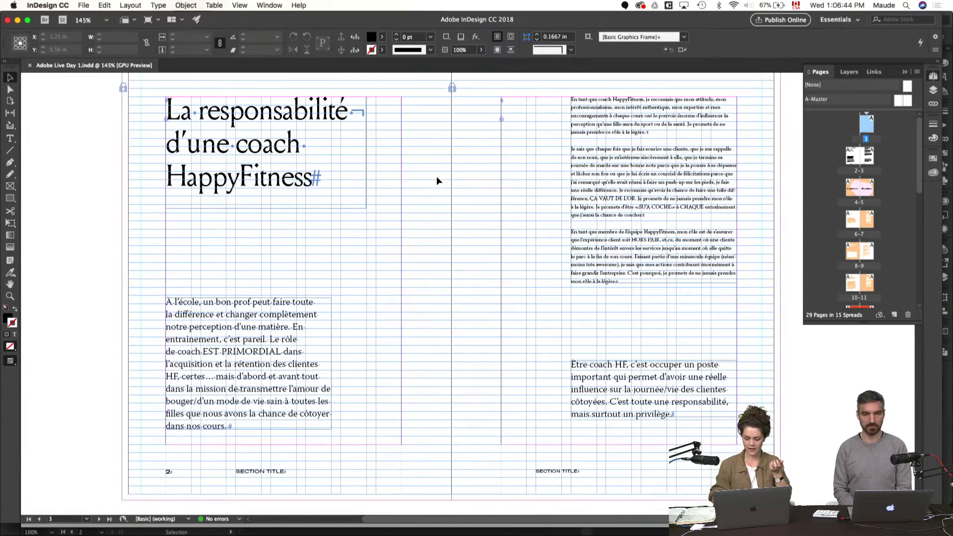
key("w")
scroll(488, 207, "up", 1)
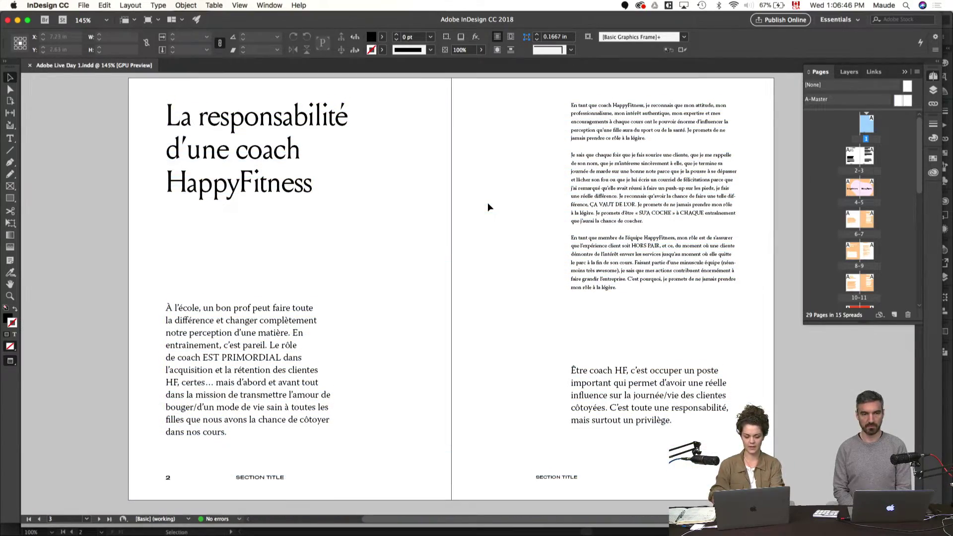
scroll(488, 207, "down", 13)
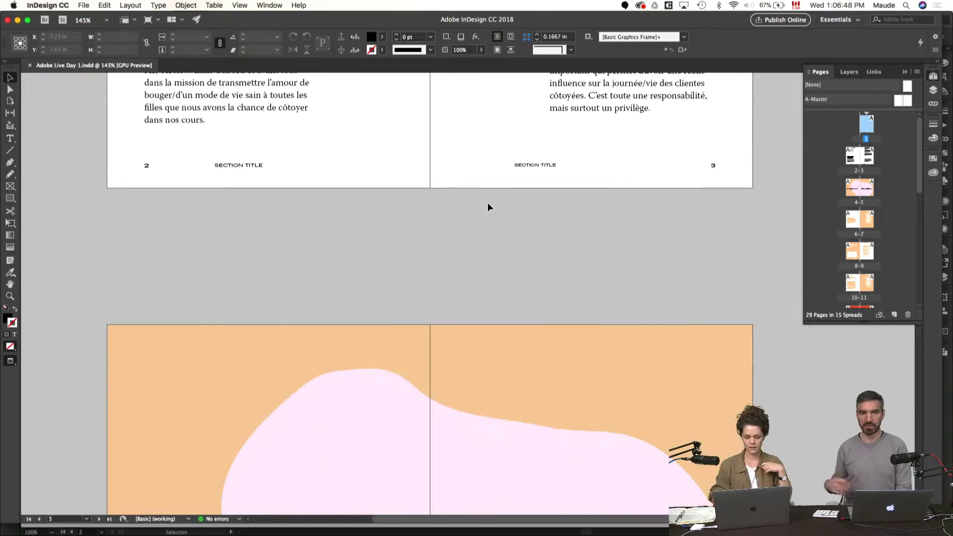
scroll(488, 207, "up", 13)
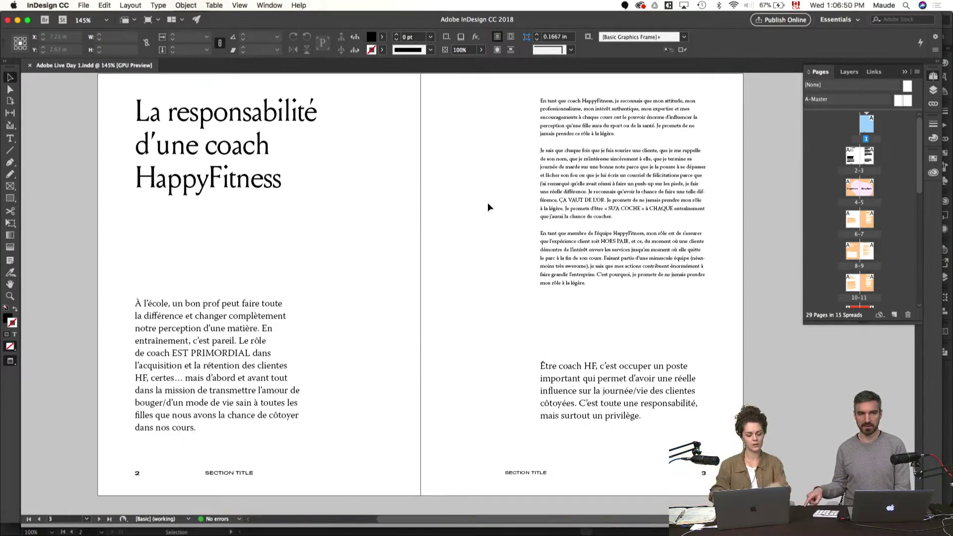
- Alternate the spread on pages 2–3 between Normal and Preview screen modes, ending in Preview
key("w")
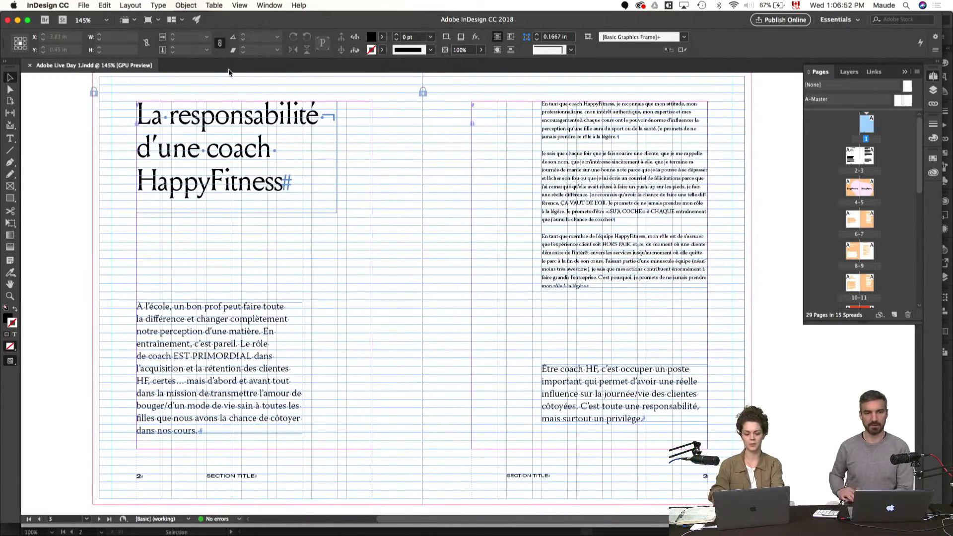
left_click(149, 21)
left_click(158, 20)
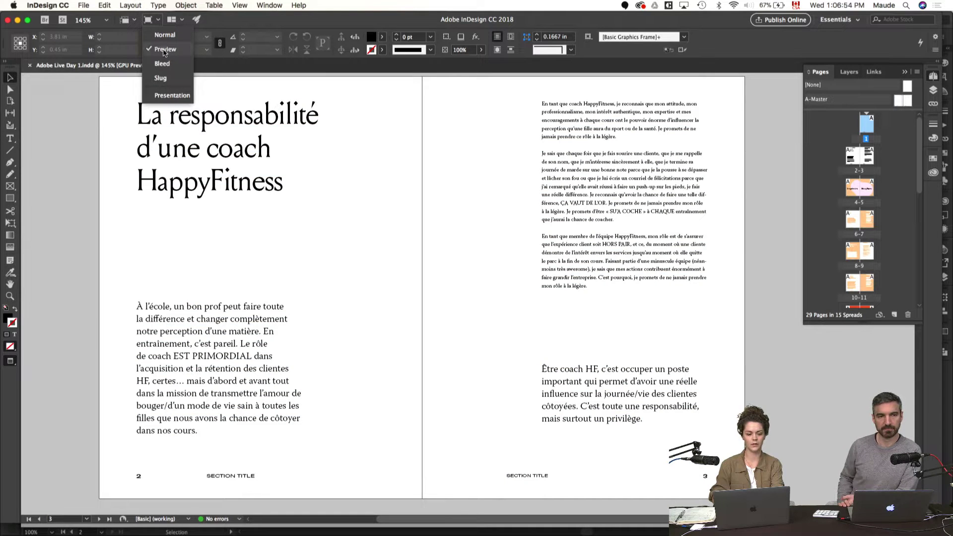
left_click(162, 35)
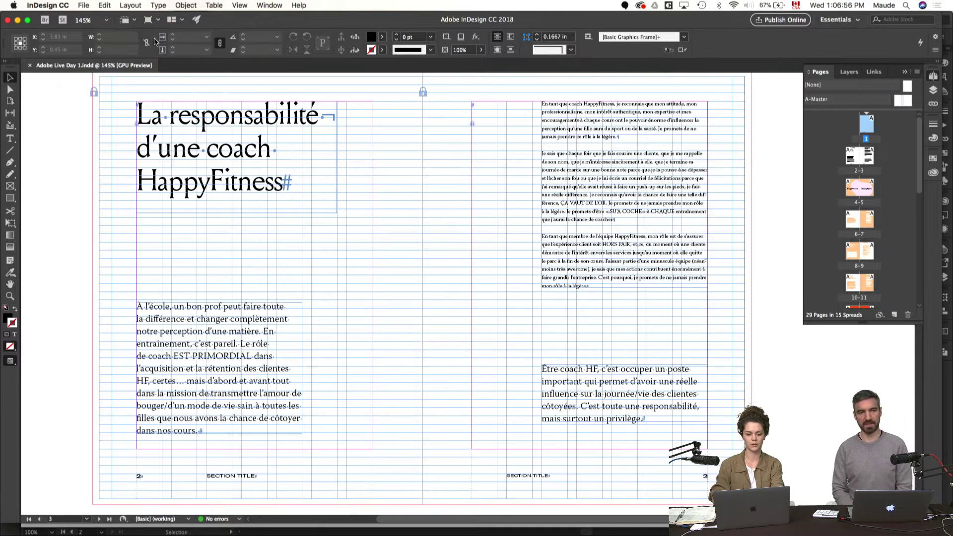
key("w")
- Review the "Les préceptes HappyFitness" opener and the "01 Plaisir" spread on pages 6–7
key("super+minus")
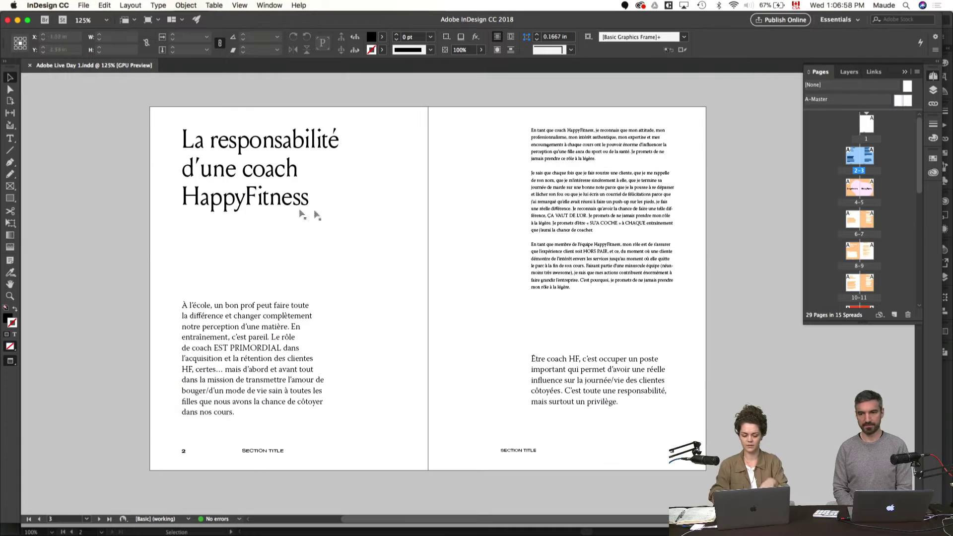
scroll(337, 222, "down", 15)
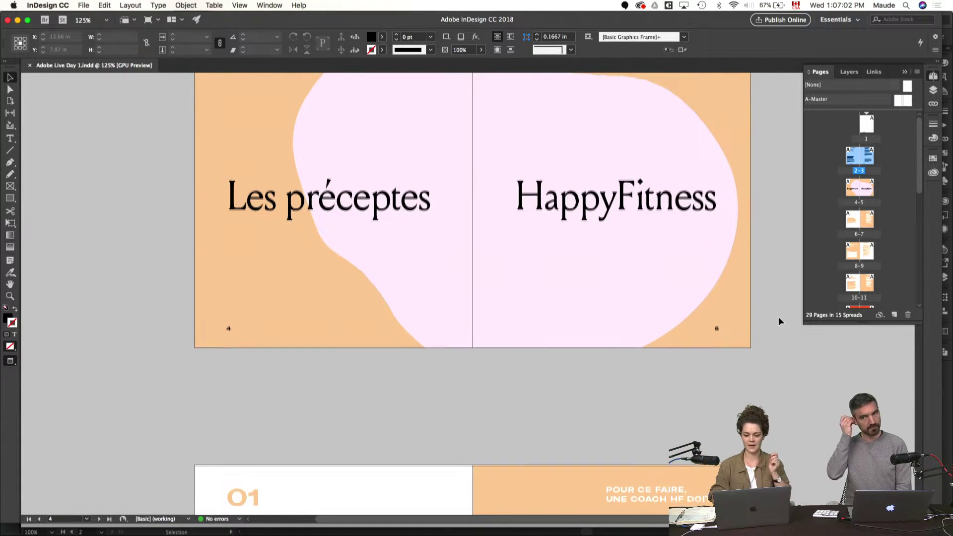
scroll(779, 321, "up", 3)
scroll(778, 322, "down", 10)
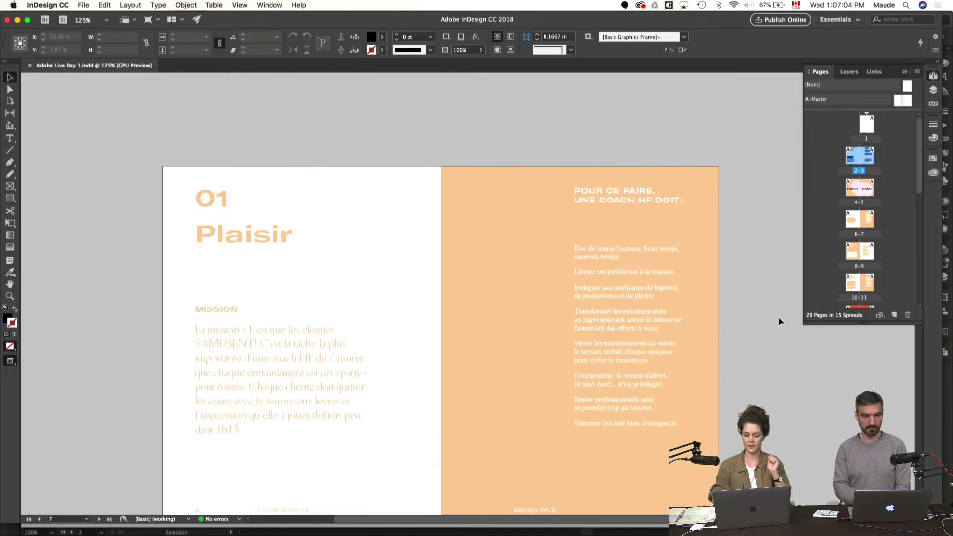
scroll(779, 318, "down", 2)
scroll(778, 321, "up", 2)
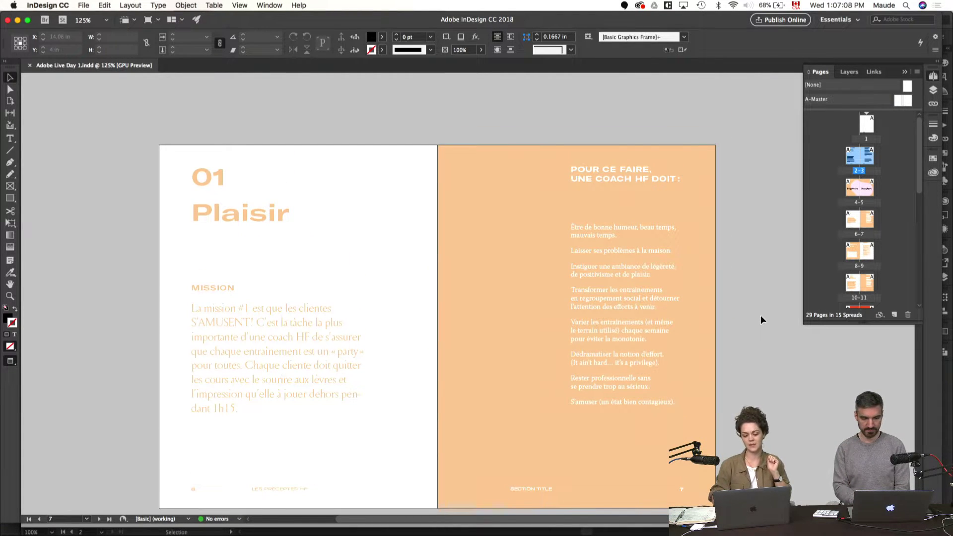
scroll(760, 316, "down", 1)
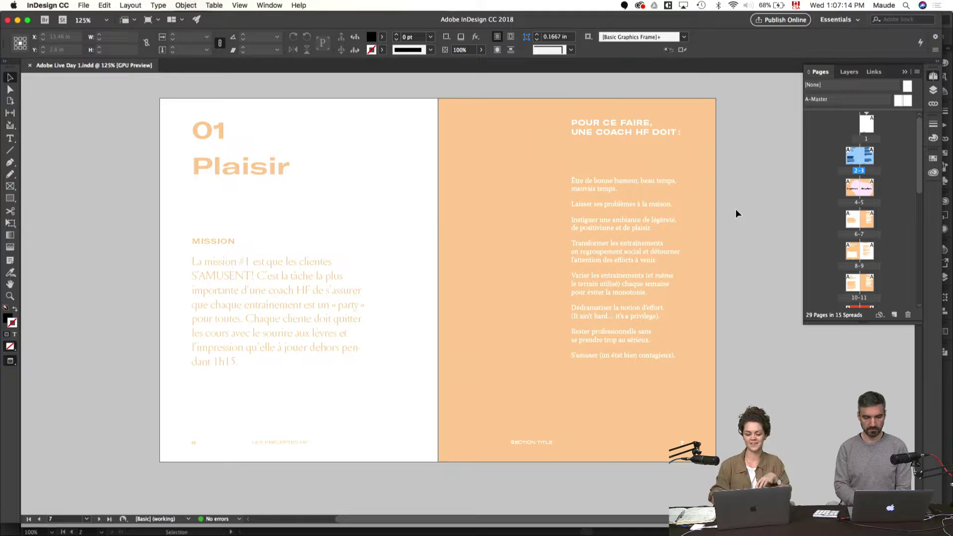
- Review the "02 Professionnalisme", "03 Résultat, efficacité, dépassement de soi" and "Garde ça simple." spreads on pages 8–13
scroll(735, 210, "down", 6)
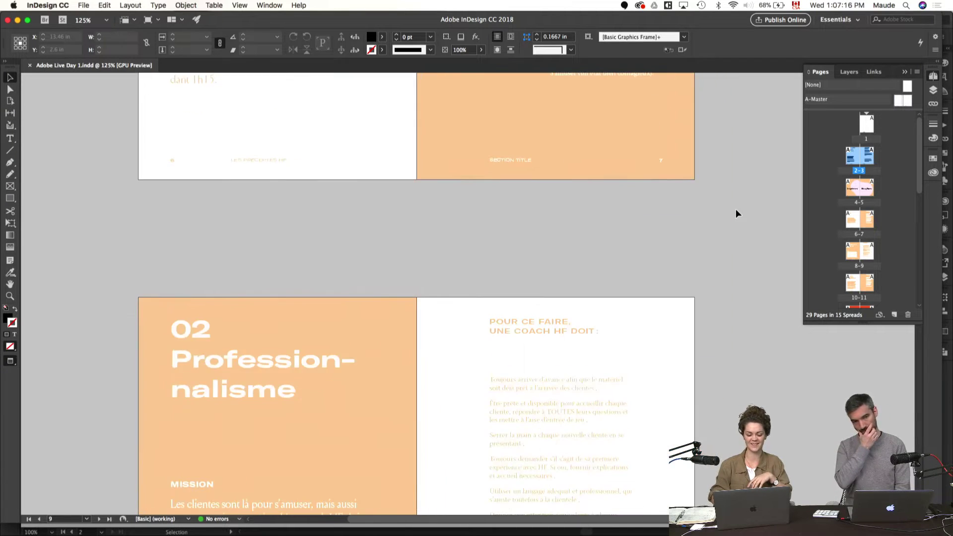
scroll(736, 213, "down", 4)
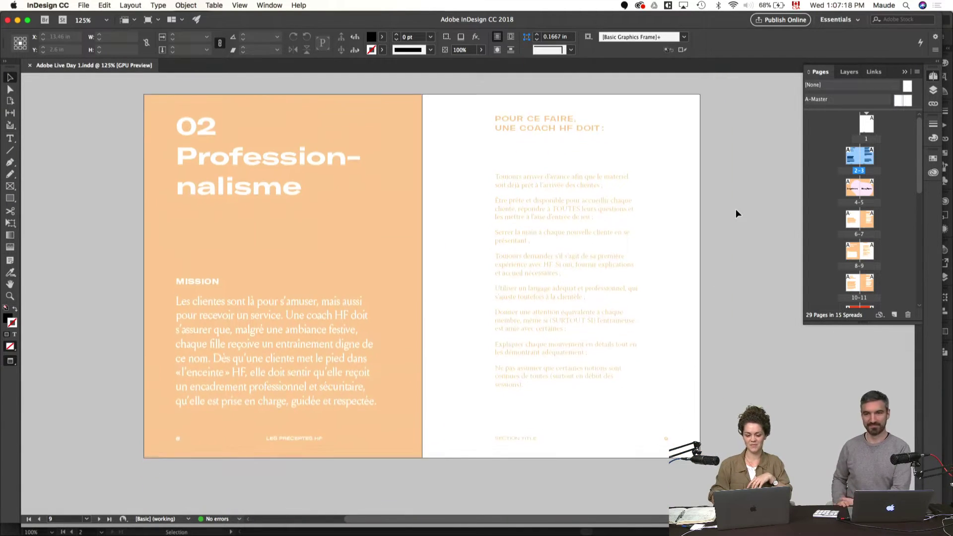
scroll(736, 213, "down", 7)
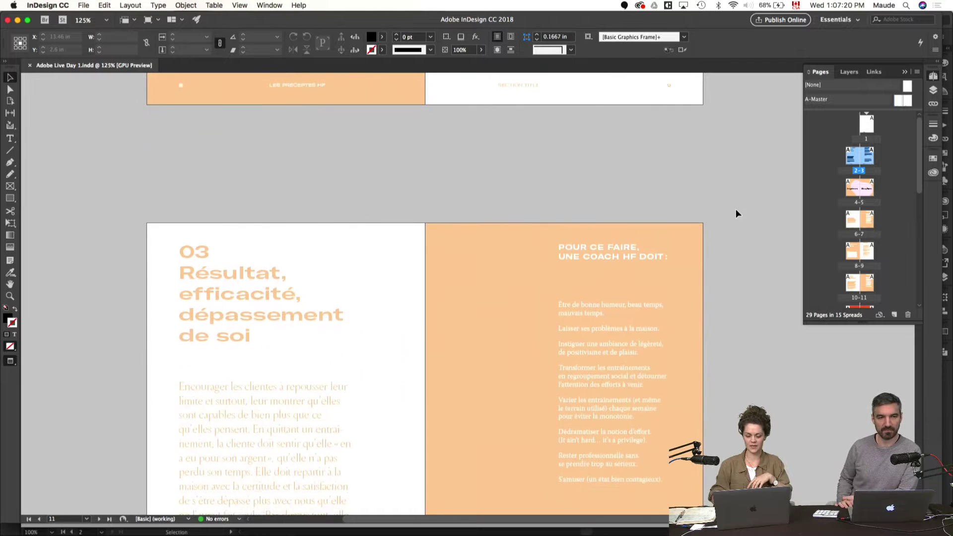
scroll(736, 214, "down", 8)
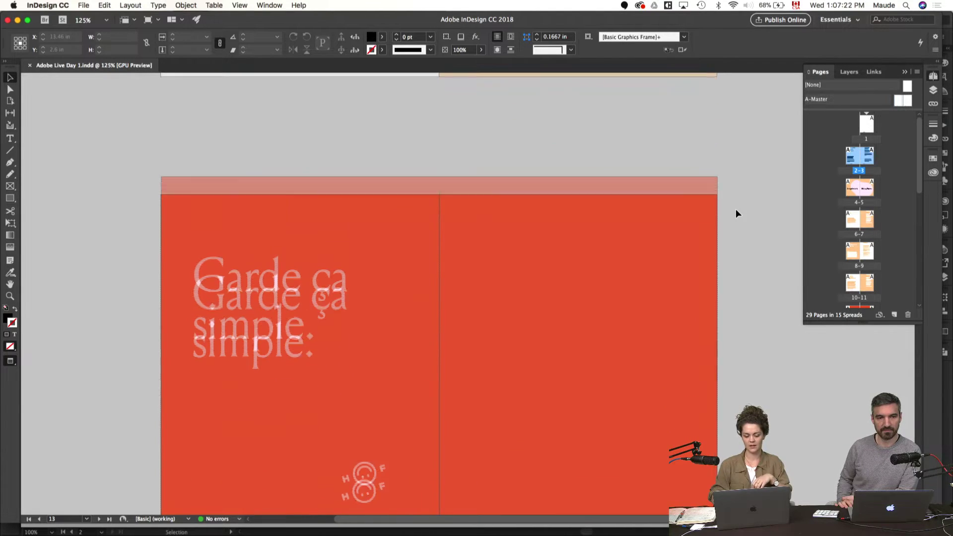
scroll(754, 211, "down", 3)
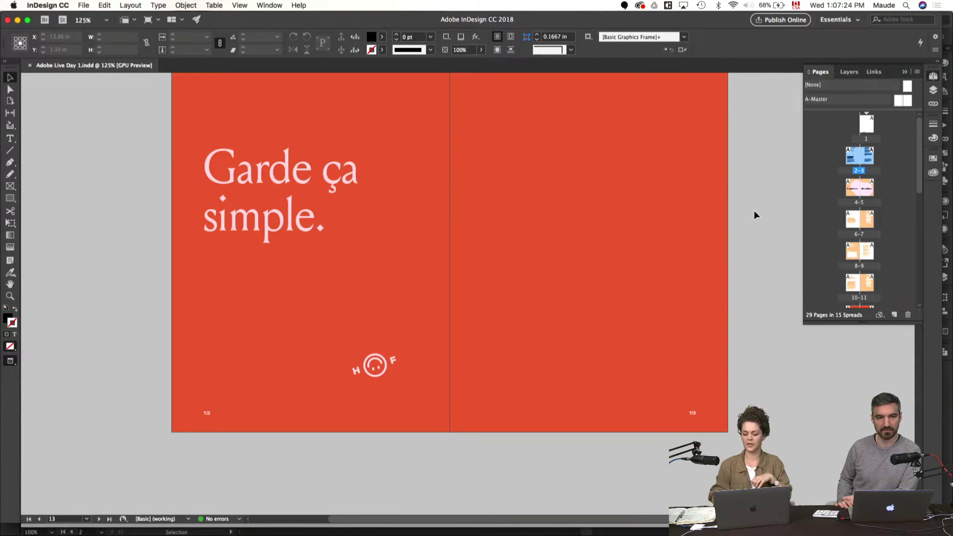
scroll(755, 215, "down", 7)
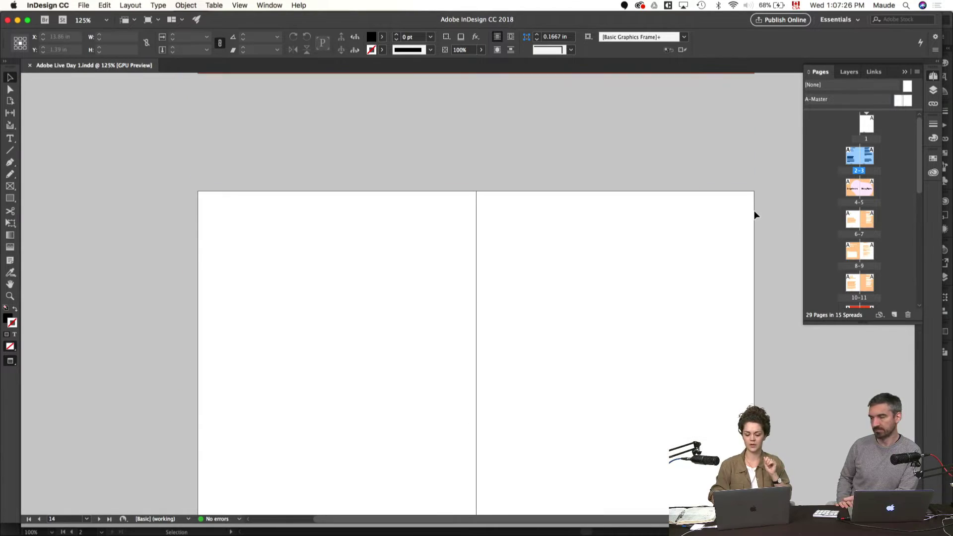
scroll(755, 215, "down", 10)
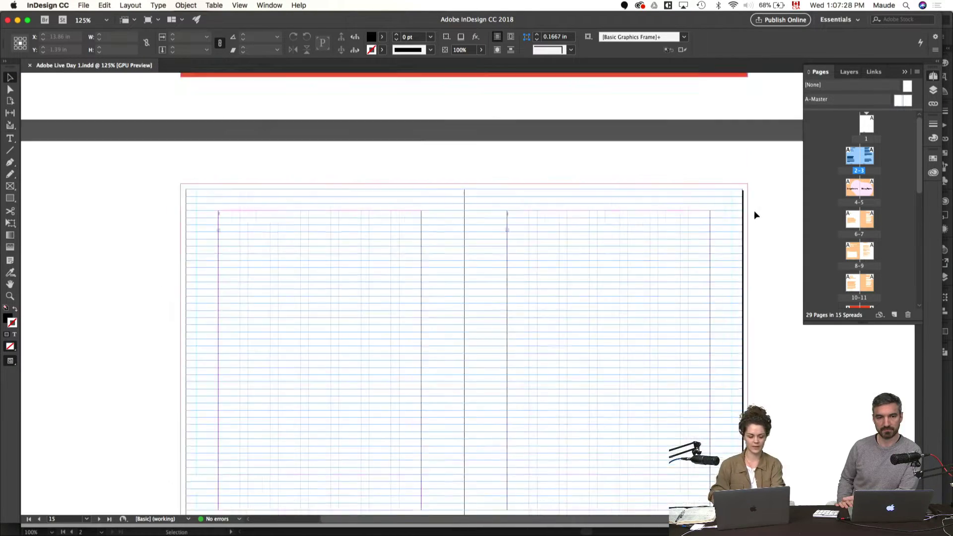
- Review the "L'entraînement, ça rend content." spread on pages 16–17 and the purple "#girlboss" spread on pages 18–19
scroll(754, 215, "down", 10)
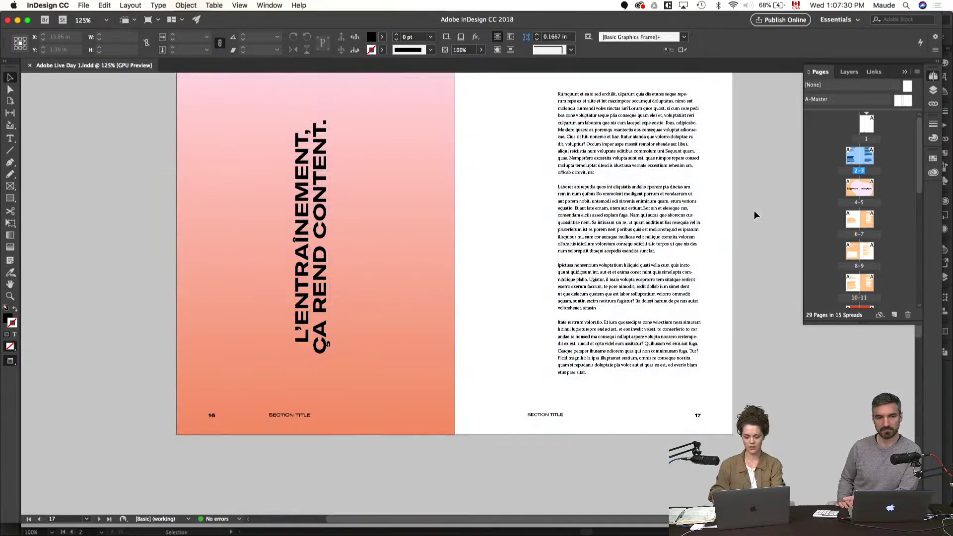
scroll(764, 198, "up", 3)
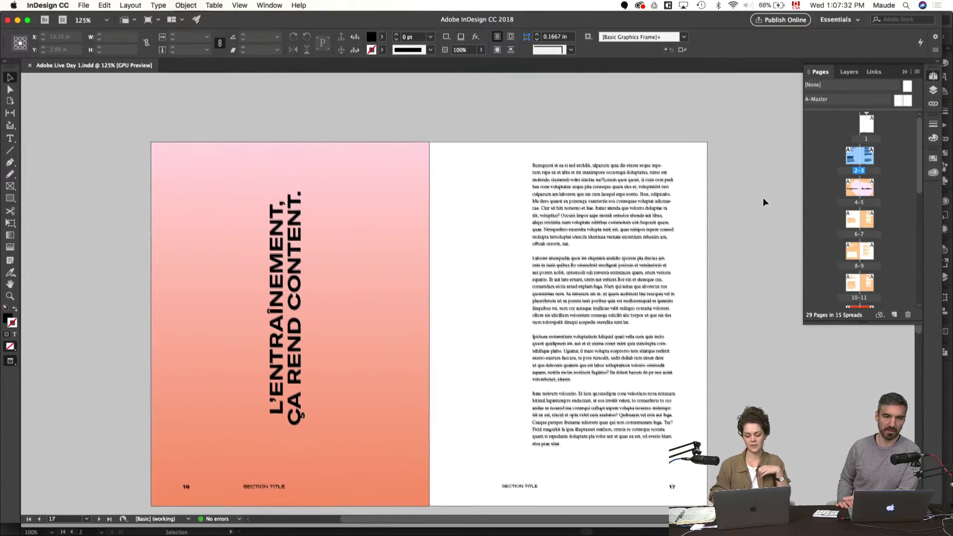
scroll(763, 198, "down", 1)
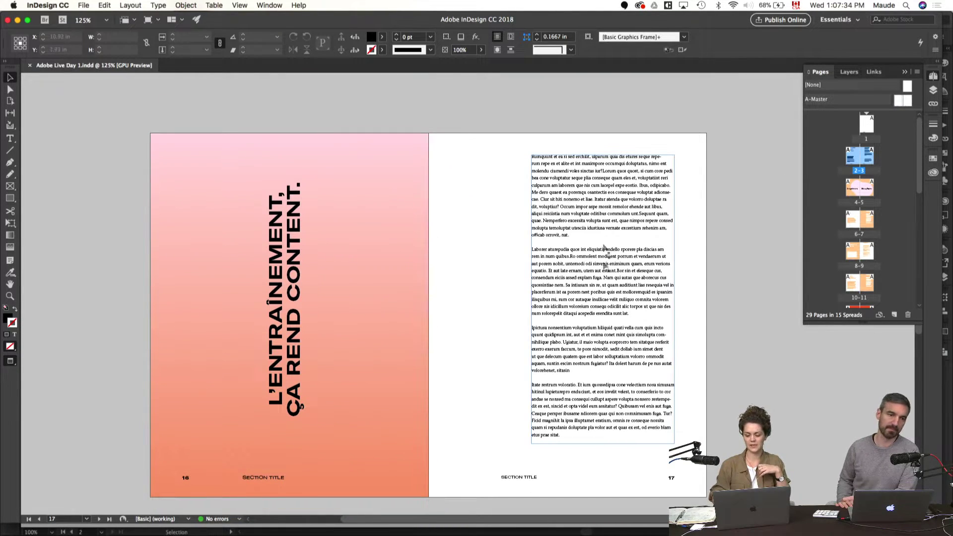
scroll(728, 231, "down", 1)
scroll(728, 230, "down", 20)
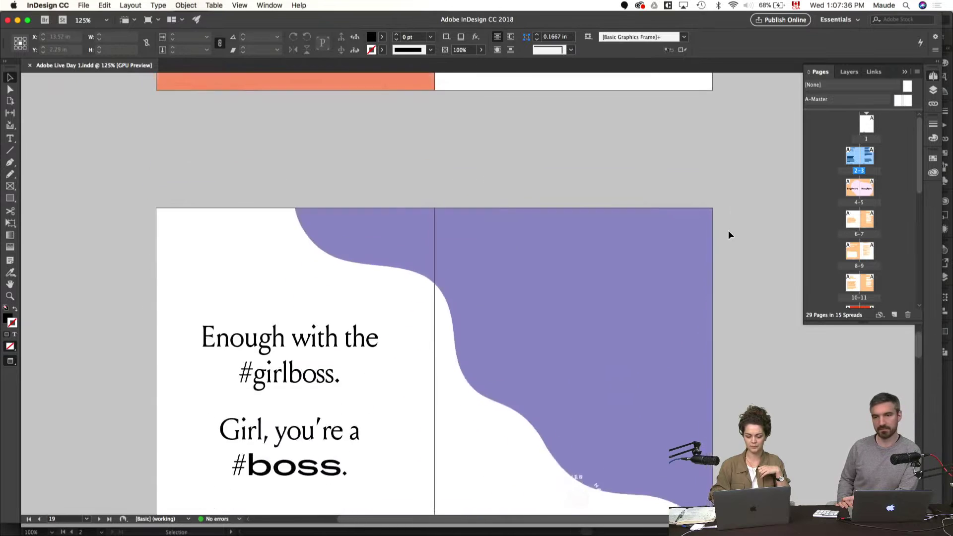
scroll(789, 204, "up", 5)
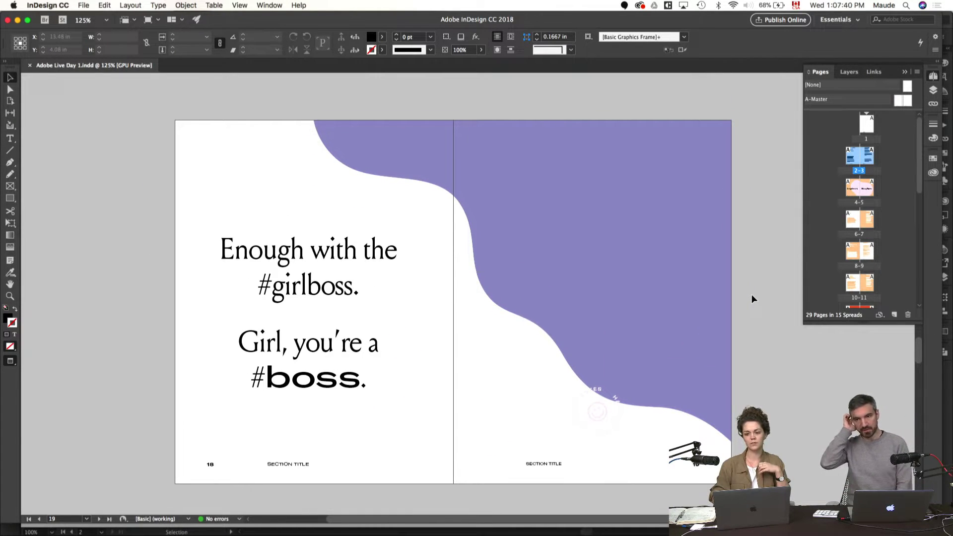
left_click(655, 282)
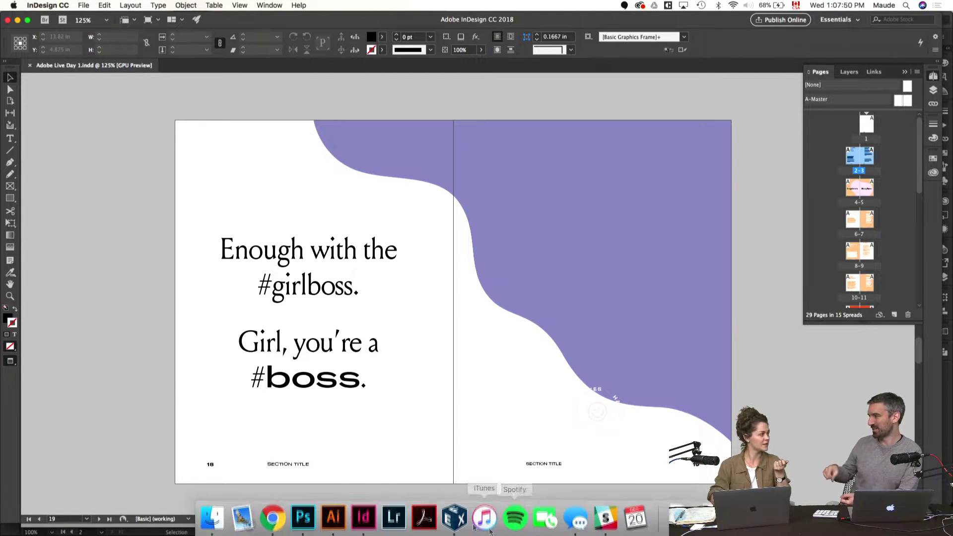
- Switch to the HF Brand Elements file in Illustrator, ready the Paintbrush tool and deselect the linked photo beside the Costa Rica layout
left_click(334, 518)
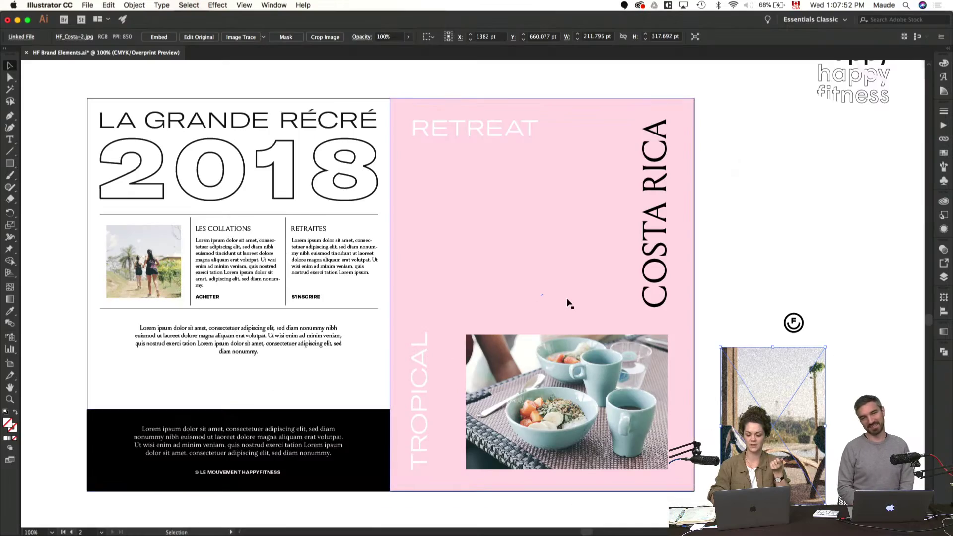
scroll(566, 299, "up", 5)
scroll(565, 299, "right", 10)
key("b")
scroll(568, 298, "down", 5)
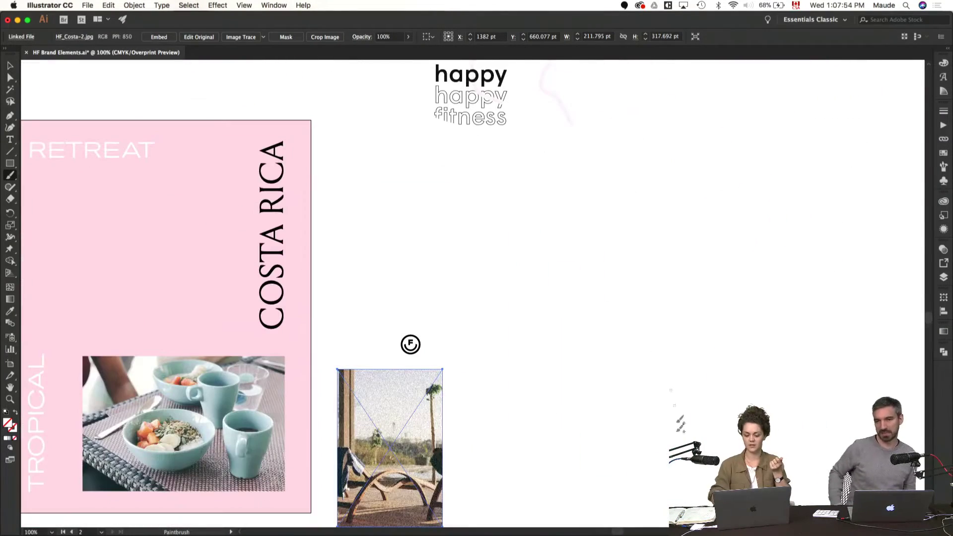
key("super+shift+a")
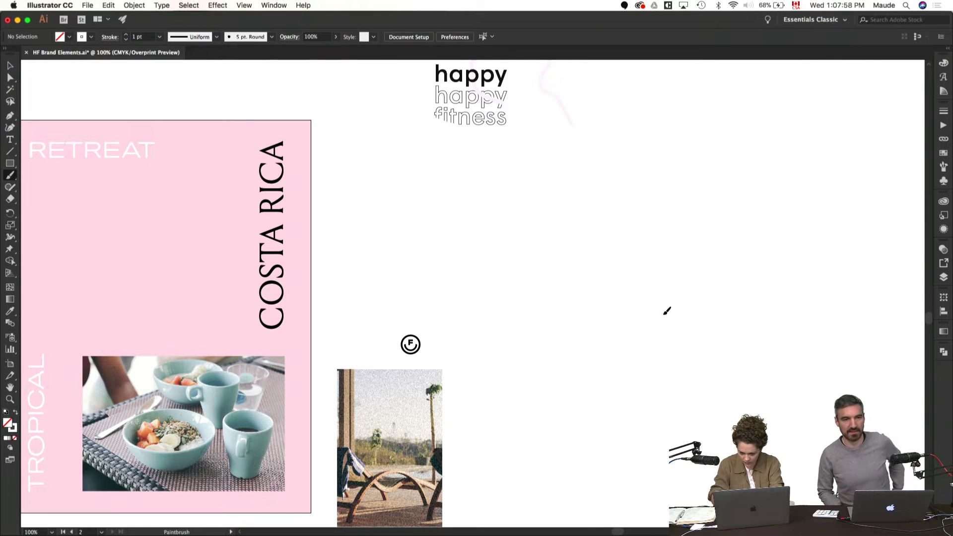
- Turn off Overprint Preview and delete the overlapping white brush strokes in the empty area beside the photo
scroll(600, 317, "down", 3)
scroll(600, 317, "right", 5)
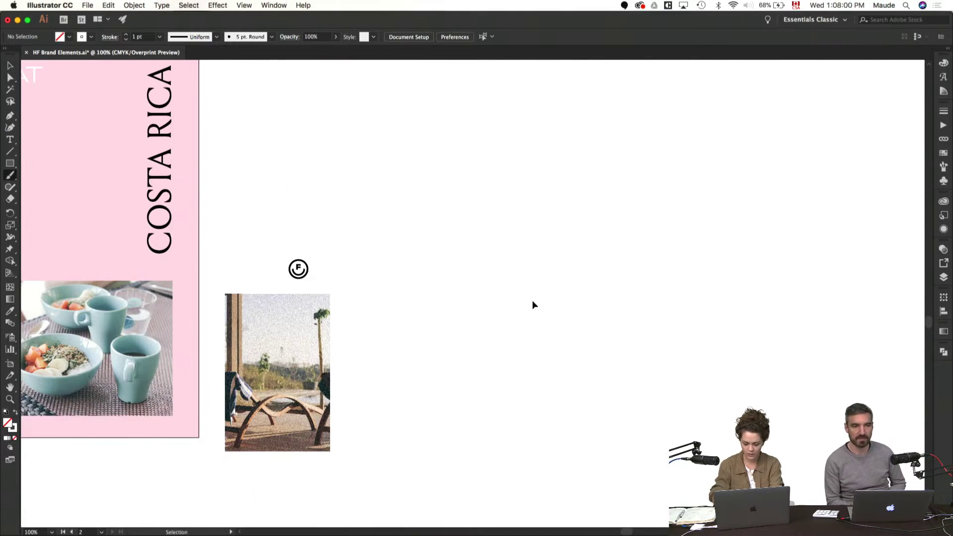
key("super+equal")
key("alt+shift+super+y")
scroll(531, 288, "right", 2)
scroll(531, 288, "up", 1)
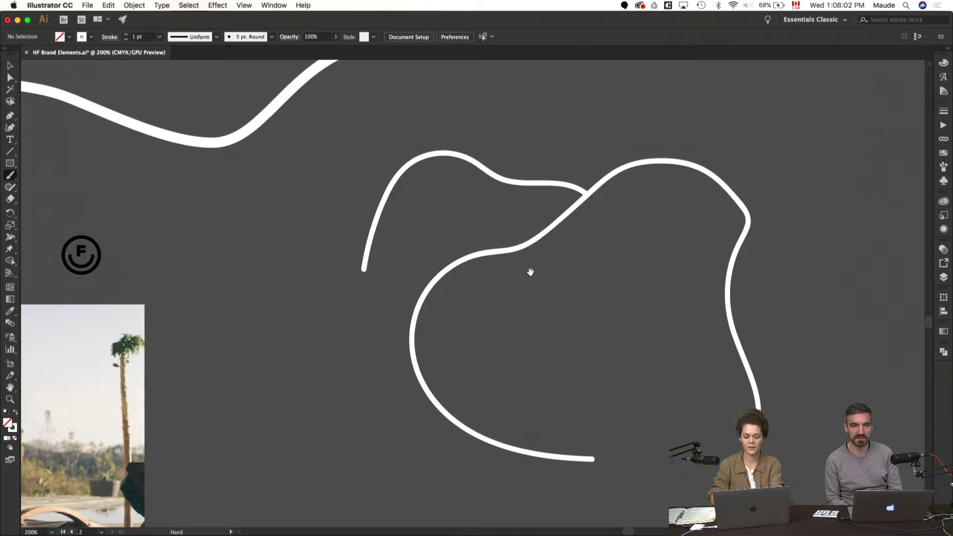
key("v")
left_click(576, 185)
key("Delete")
- Paint a nearly closed, wavy white blob outline about 213 pt wide and 233 pt high with the 5 pt. Round brush
key("m")
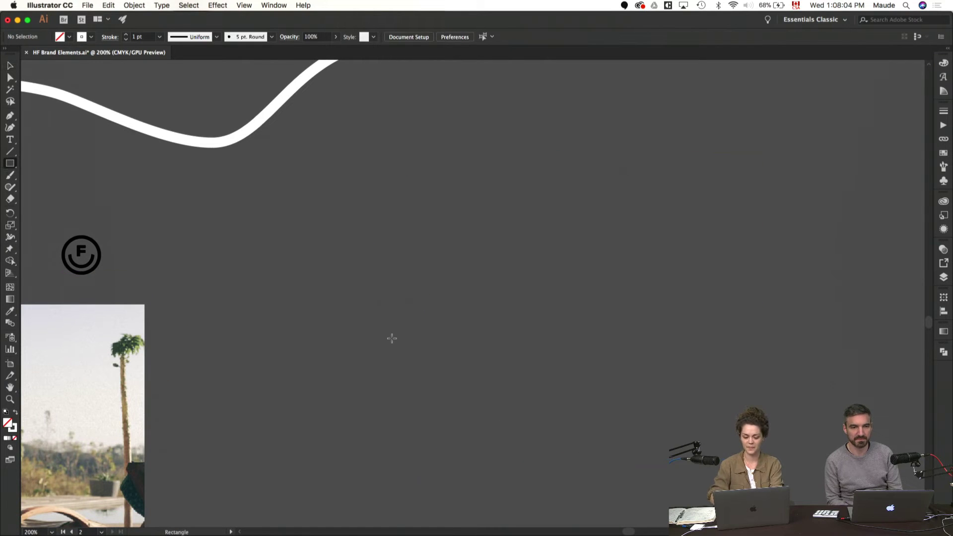
mouse_move(350, 350)
left_mouse_down()
mouse_move(430, 165)
mouse_move(493, 216)
mouse_move(552, 305)
mouse_move(395, 390)
mouse_move(352, 357)
left_mouse_up()
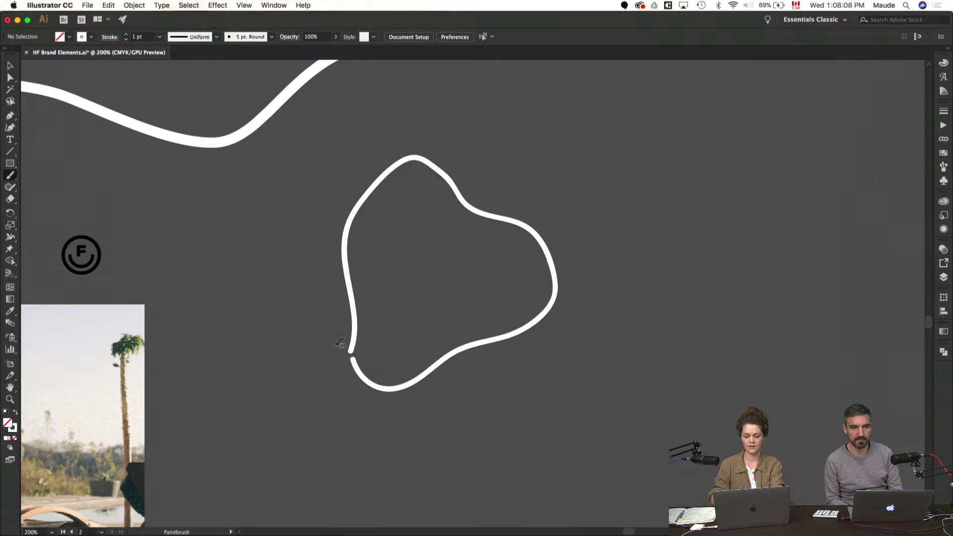
- Try to average and join the blob's open ends with only one end point selected
key("a")
left_click(357, 359)
key("alt+super+j")
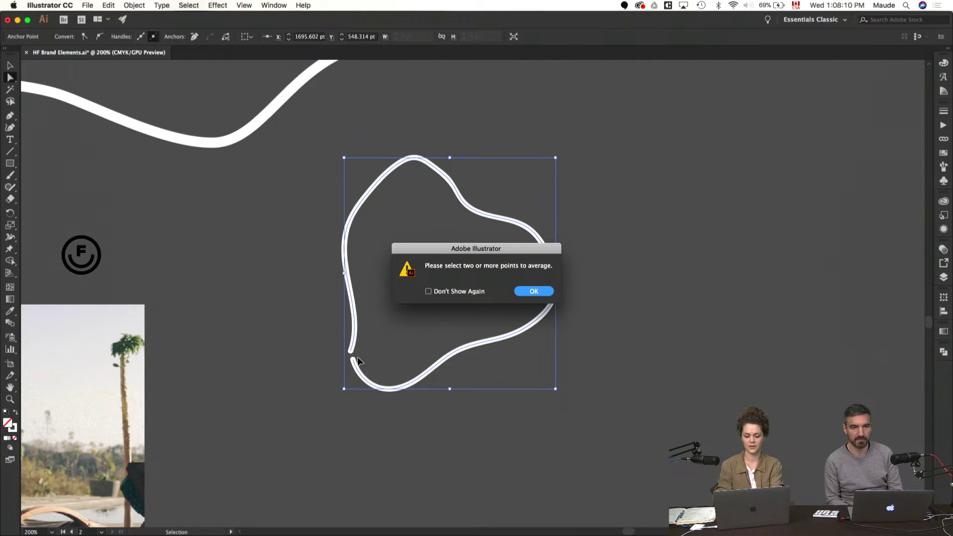
key("Return")
key("super+j")
key("Return")
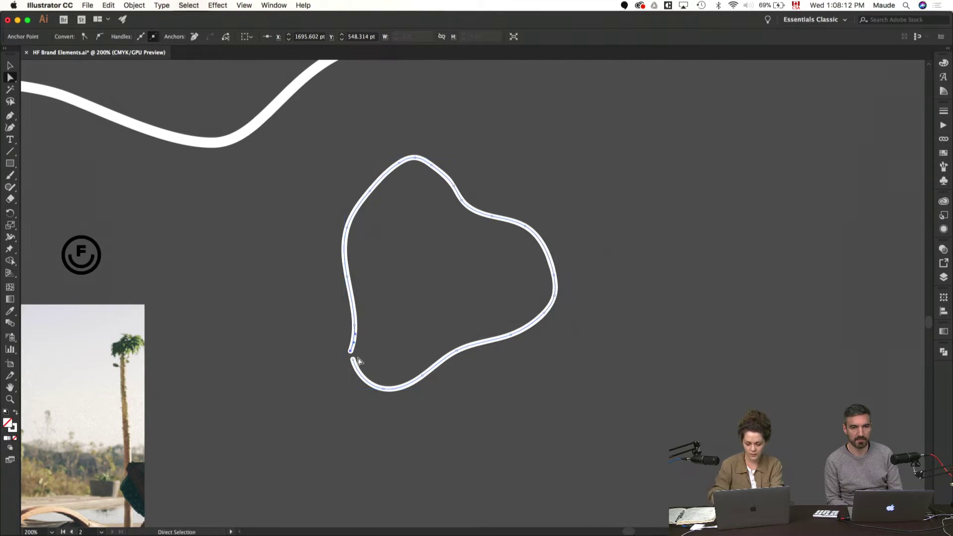
- Average the blob's two open end points to one position and join them into a closed outline
left_click(342, 354)
left_click_drag(343, 353, 358, 367)
key("alt+super+j")
key("Return")
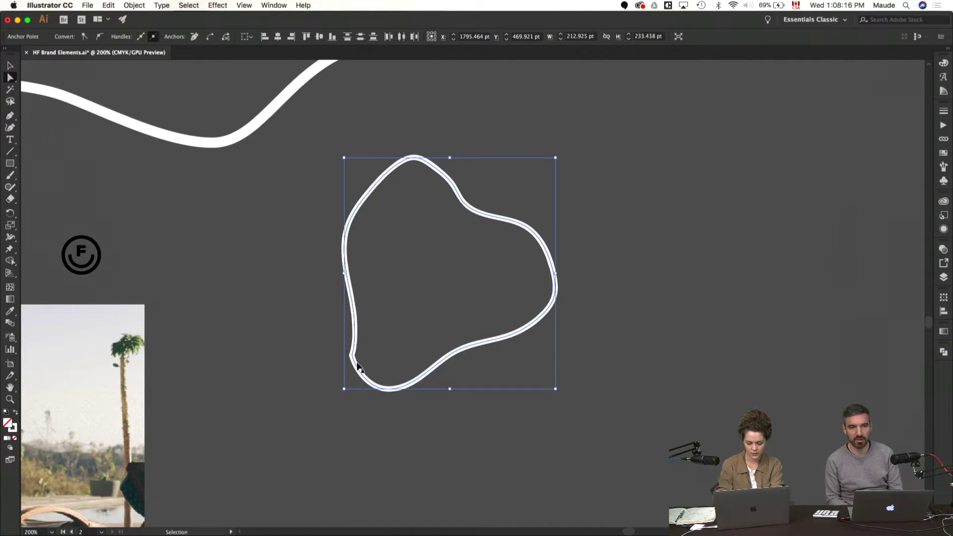
key("super+j")
key("Return")
- Round the blob's joined corner point to a radius of 39.81 pt and deselect the outline
type("p")
key("Escape")
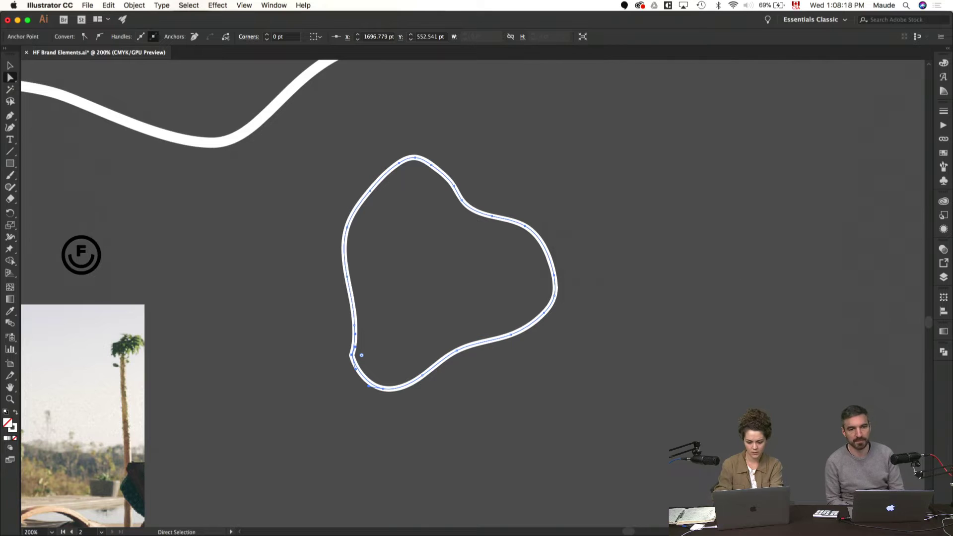
key("p")
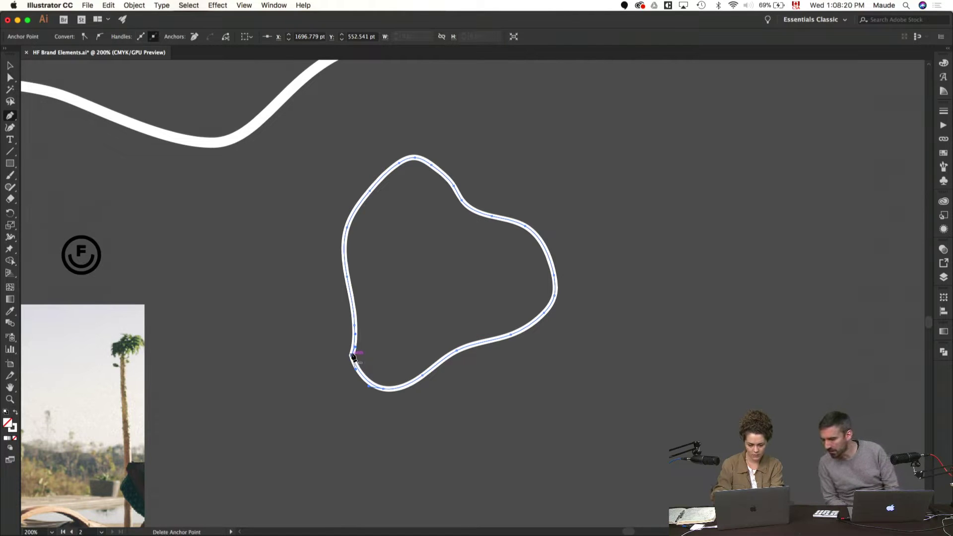
key("alt")
key("a")
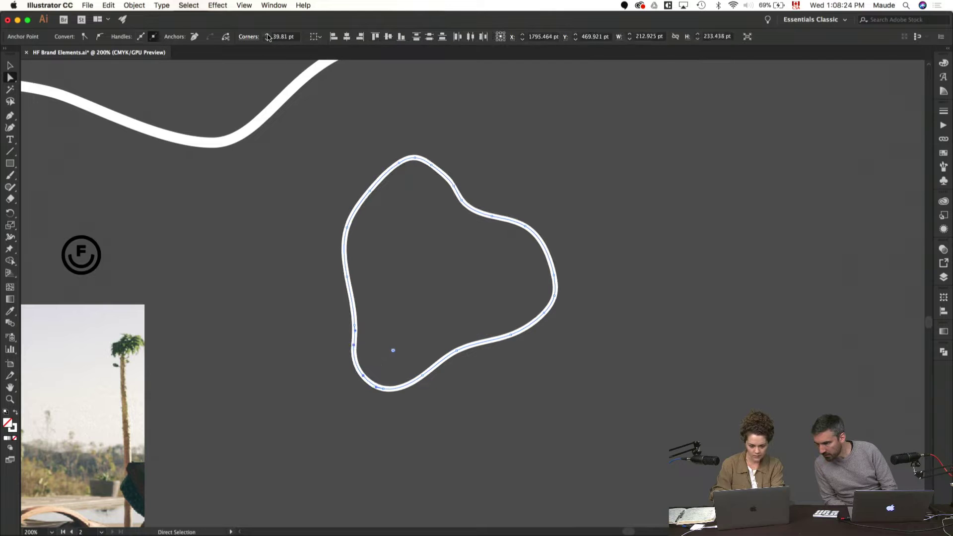
key("v")
left_click(562, 416)
- Paint two small white dots side by side as eyes inside the blob
key("super+1")
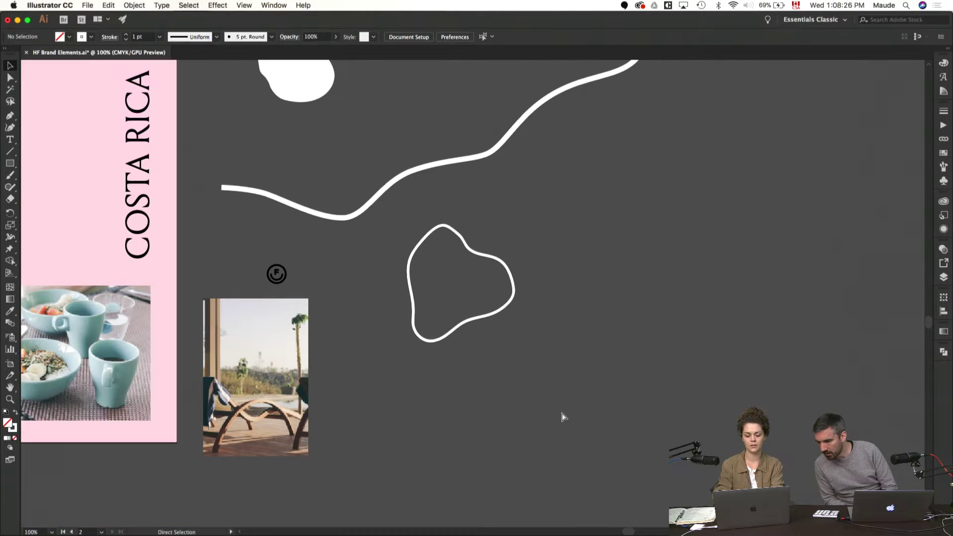
key("super+equal")
key("super+equal")
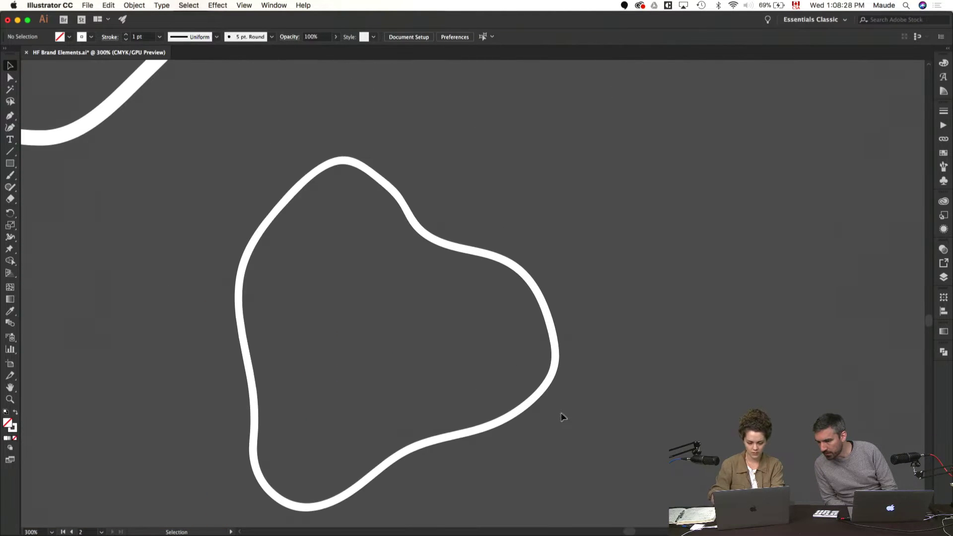
key("b")
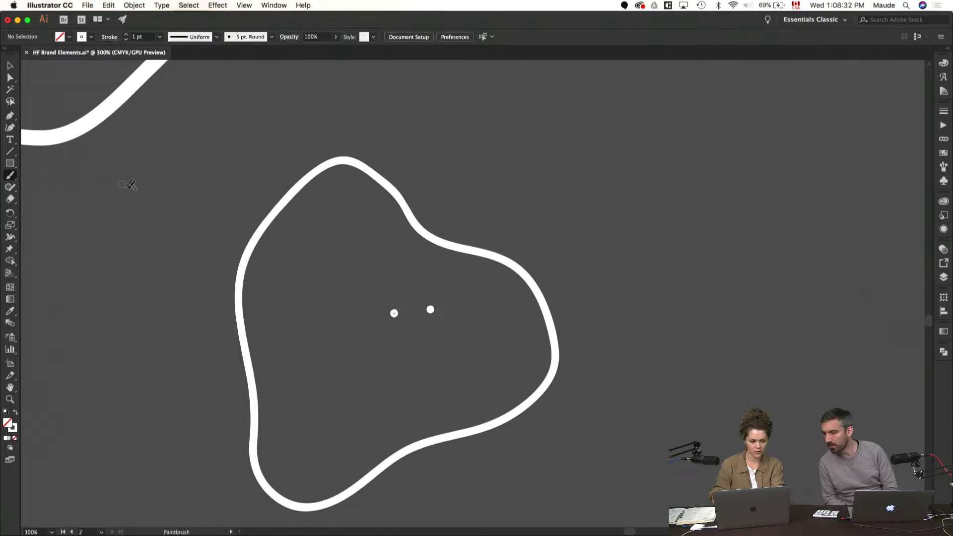
- Set the Paintbrush tool's Fidelity to the smoothest setting
double_click(11, 176)
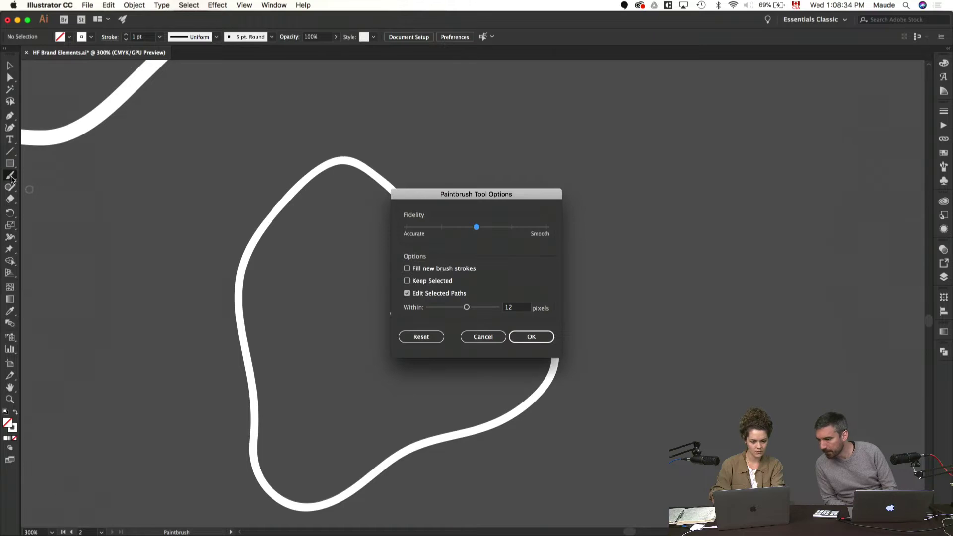
key("F2")
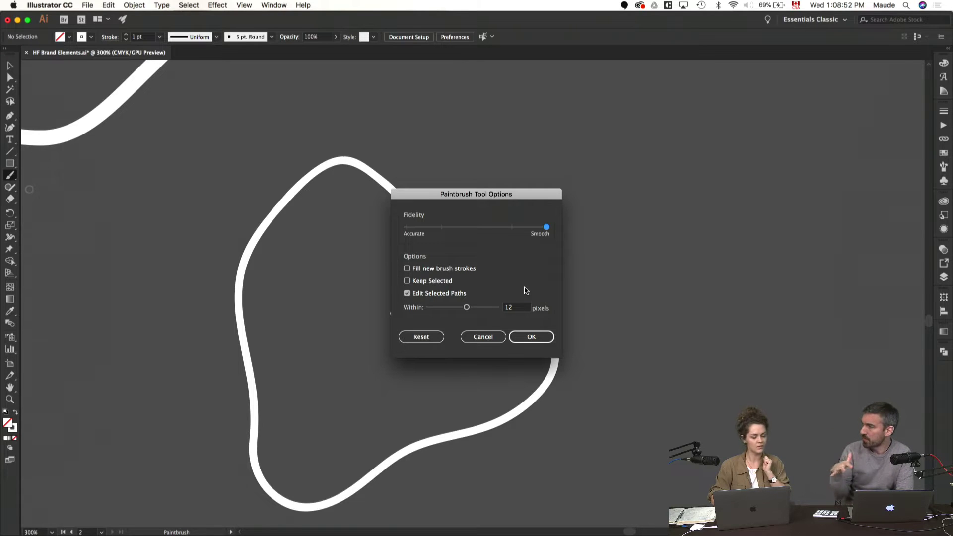
left_click(531, 337)
- Paint a second, smaller blob outline about 117 pt wide and 130 pt high beside the first one
key("super+minus")
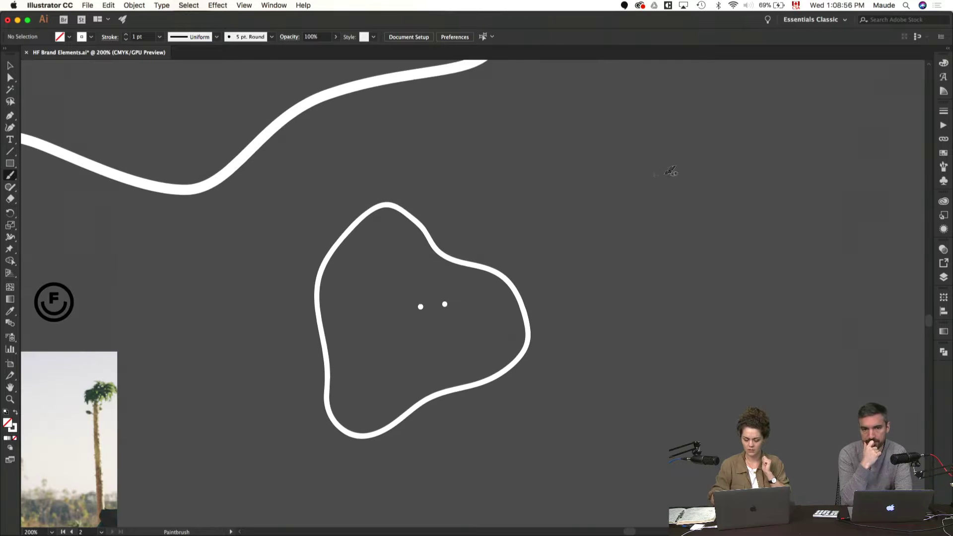
mouse_move(671, 170)
left_mouse_down()
mouse_move(641, 163)
mouse_move(594, 182)
mouse_move(609, 275)
mouse_move(665, 286)
mouse_move(710, 208)
mouse_move(701, 184)
mouse_move(683, 173)
mouse_move(725, 169)
mouse_move(663, 179)
left_mouse_up()
- Average the small blob's two open end points on both axes and join them into a closed outline
key("a")
key("super+alt+j")
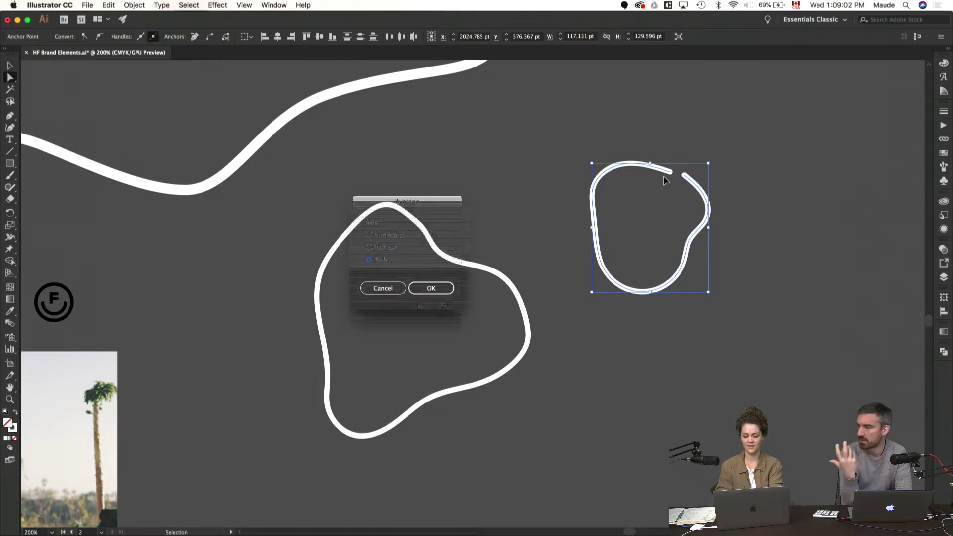
key("Return")
key("super+j")
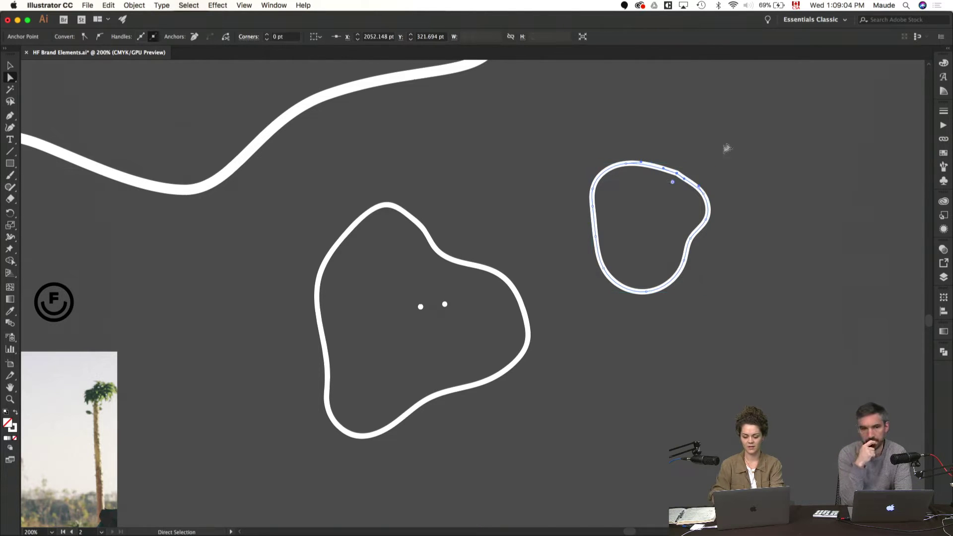
- Convert the corner anchor where the small blob's ends were joined into a smooth curve
left_click(678, 171)
key("shift+c")
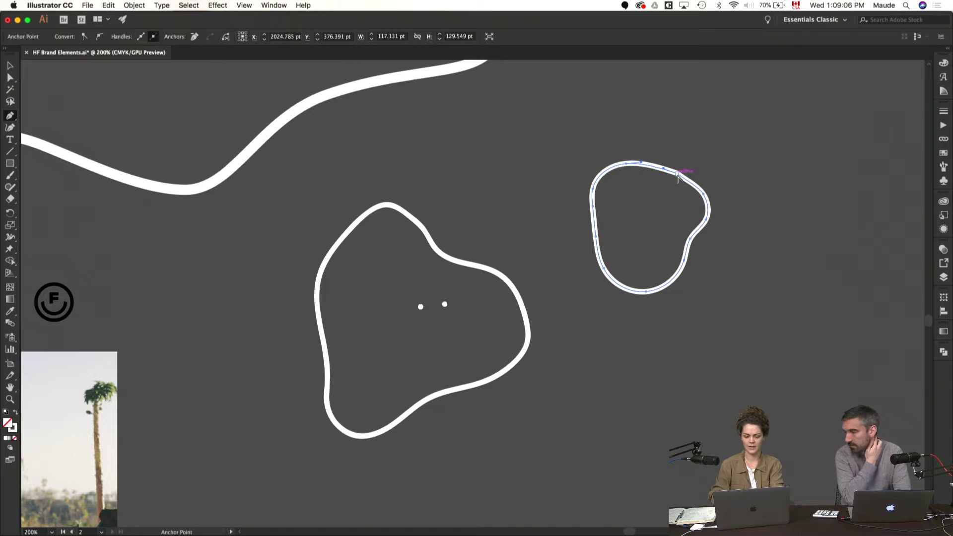
left_click_drag(678, 171, 676, 168)
key("v")
left_click(733, 181)
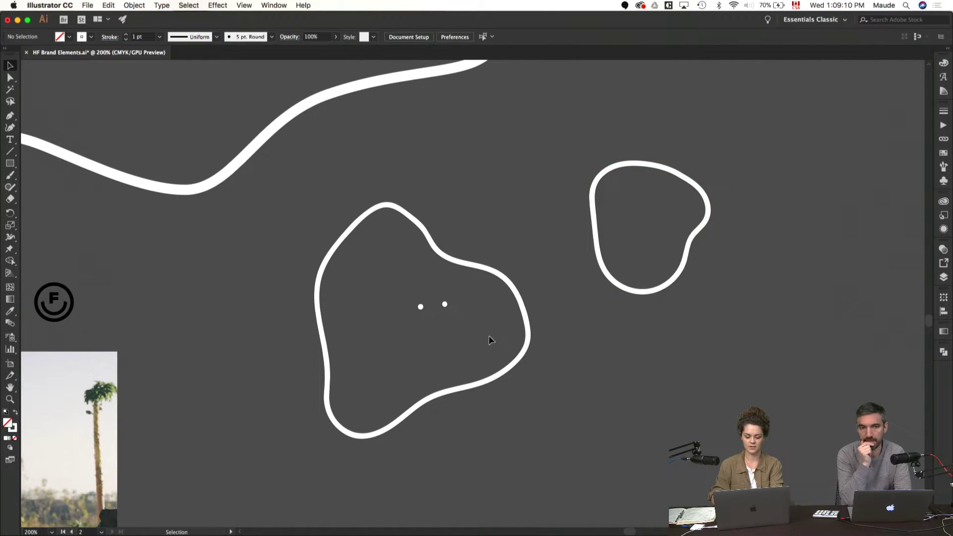
- Paint a curved white smile beneath the two eyes inside the large blob
key("b")
mouse_move(403, 334)
left_mouse_down()
mouse_move(444, 338)
mouse_move(466, 308)
left_mouse_up()
key("v")
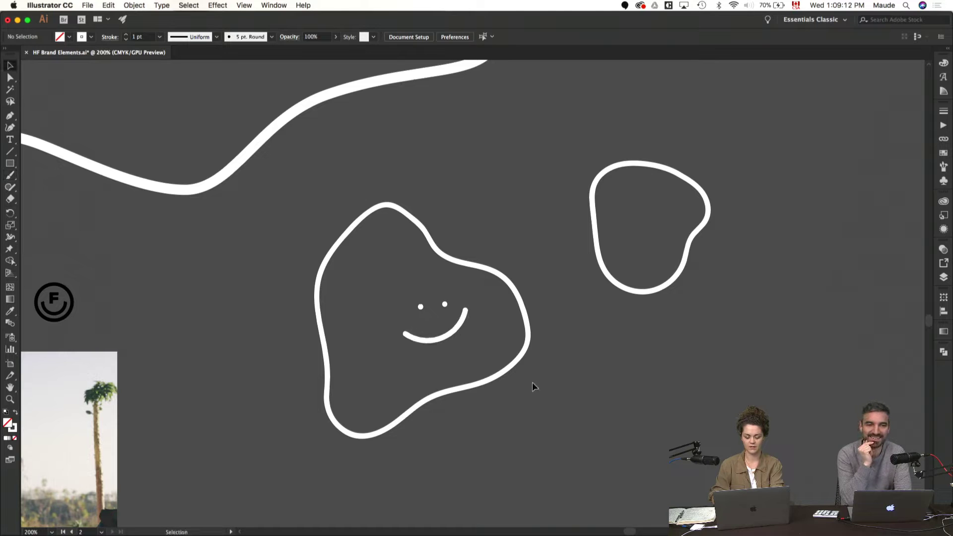
key("super+minus")
key("super+minus")
scroll(532, 386, "up", 3)
scroll(532, 386, "left", 3)
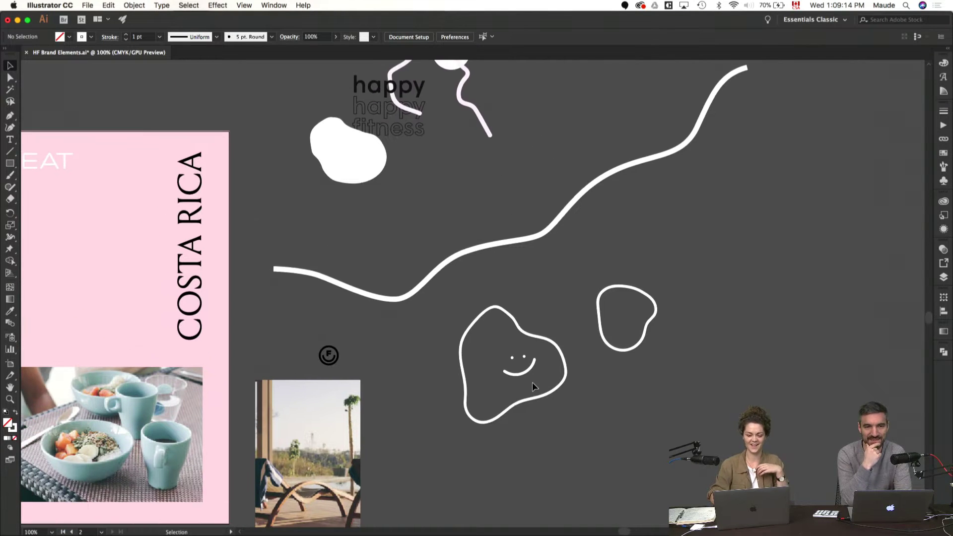
scroll(532, 386, "left", 4)
- Switch to InDesign and examine the pink blob shape on the spread of pages 20-21
key("super+Tab")
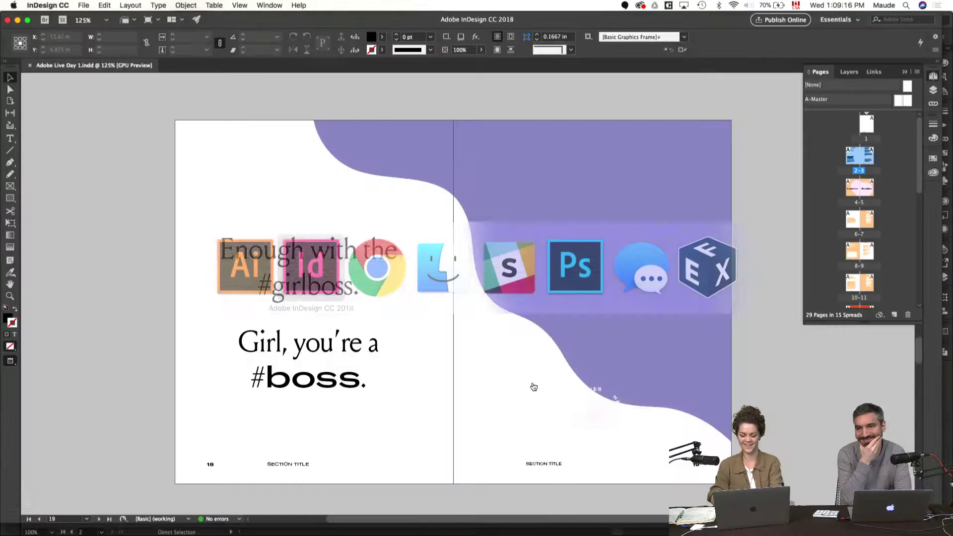
scroll(518, 311, "down", 10)
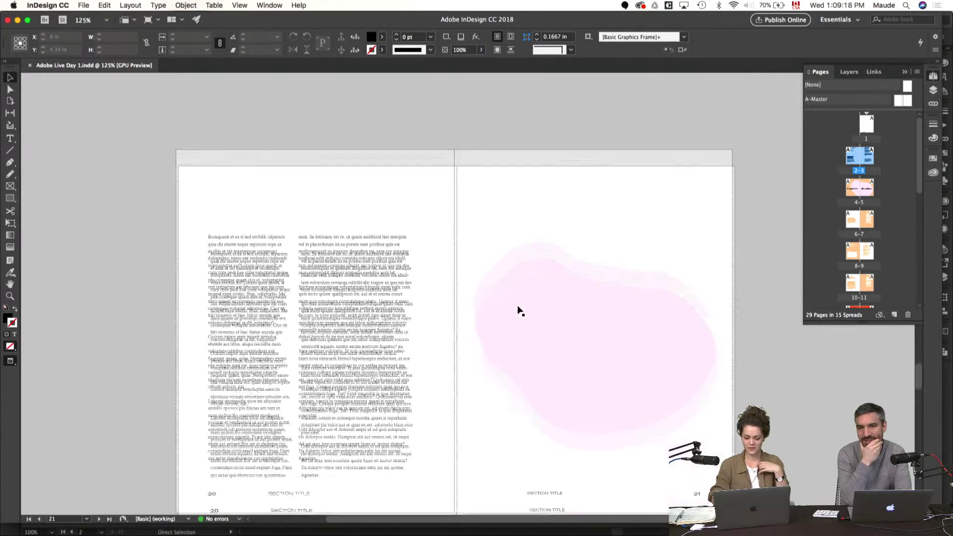
scroll(518, 311, "down", 2)
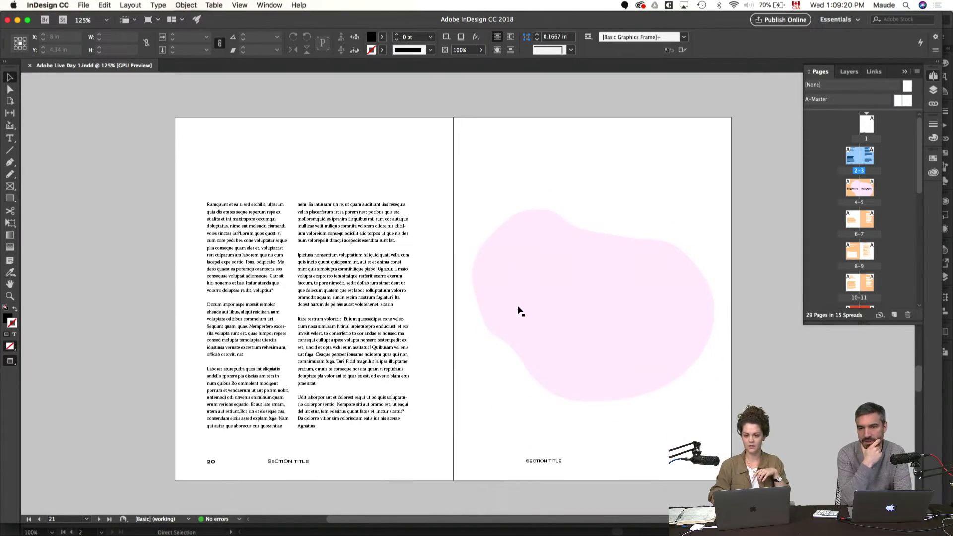
scroll(518, 311, "down", 5)
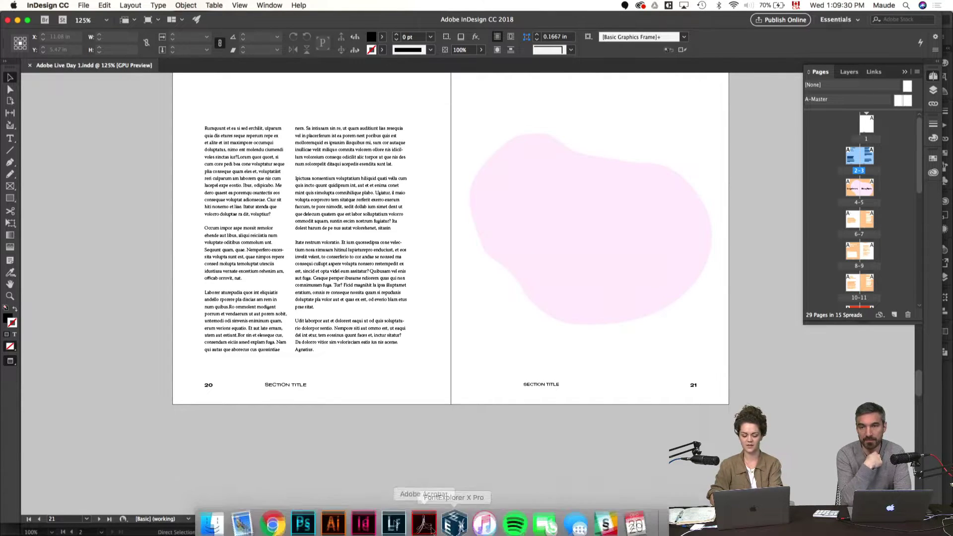
- Return to Illustrator and paint a third, larger blob outline above and to the right of the small blob
left_click(340, 519)
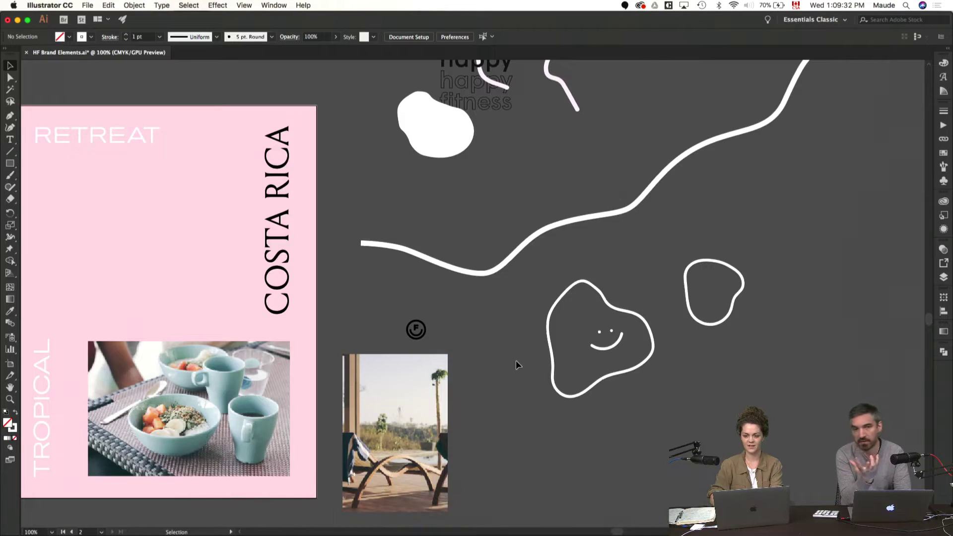
scroll(516, 362, "right", 2)
scroll(517, 362, "down", 1)
scroll(517, 362, "right", 3)
key("super+equal")
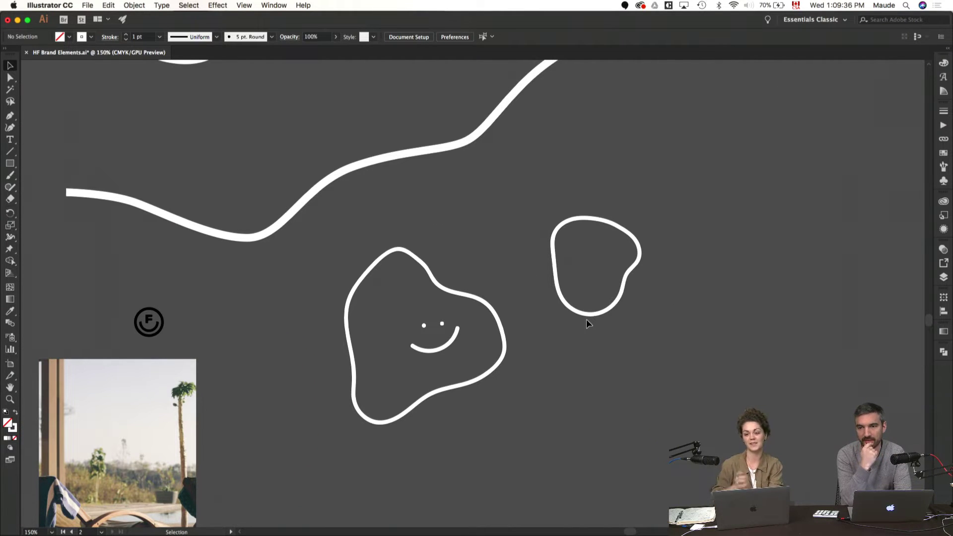
scroll(585, 320, "right", 3)
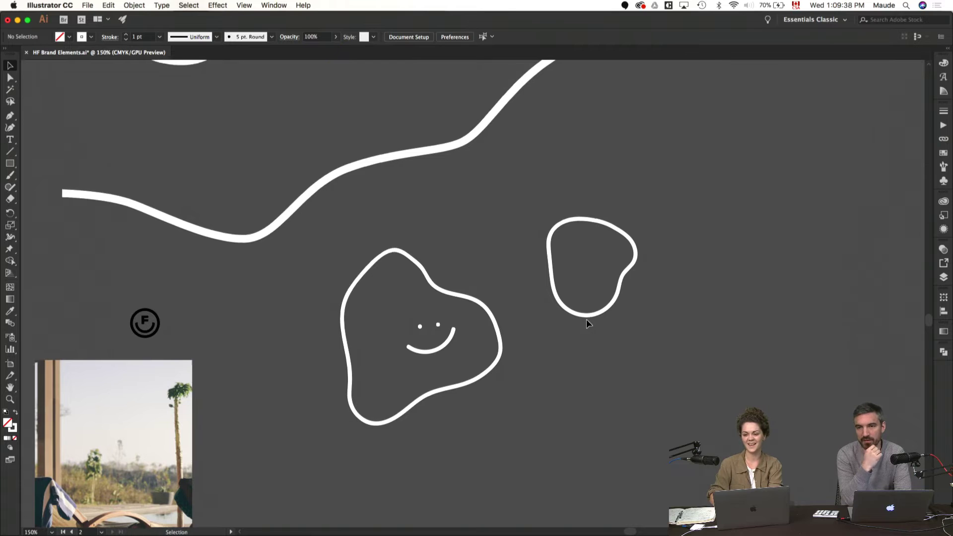
key("b")
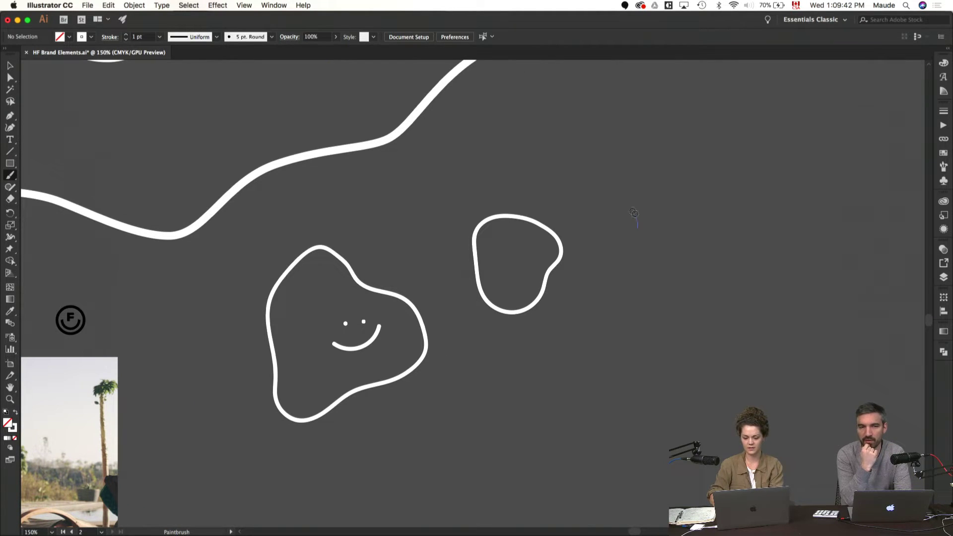
mouse_move(637, 227)
left_mouse_down()
mouse_move(654, 125)
mouse_move(686, 142)
mouse_move(706, 208)
mouse_move(654, 230)
left_mouse_up()
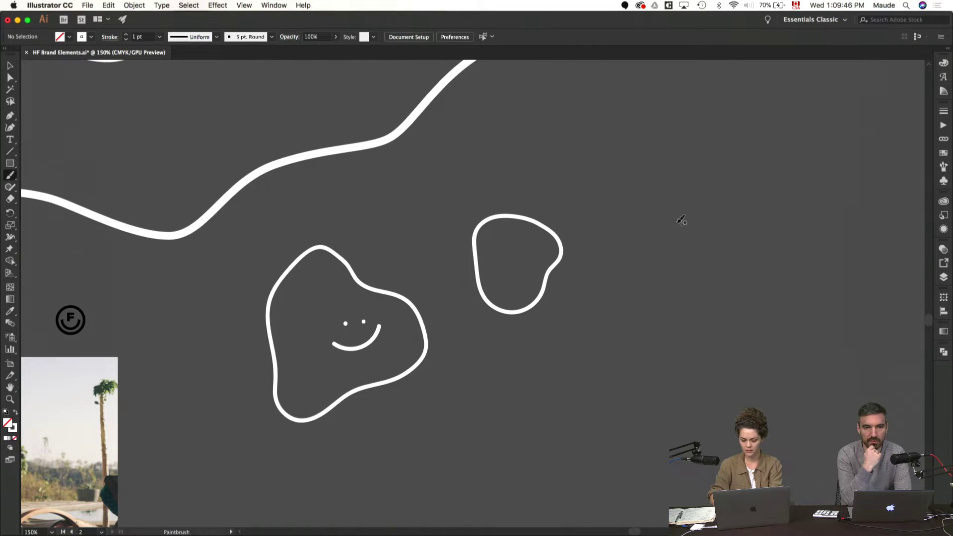
mouse_move(658, 262)
left_mouse_down()
mouse_move(614, 229)
mouse_move(598, 149)
mouse_move(730, 98)
mouse_move(776, 217)
mouse_move(741, 262)
mouse_move(683, 264)
left_mouse_up()
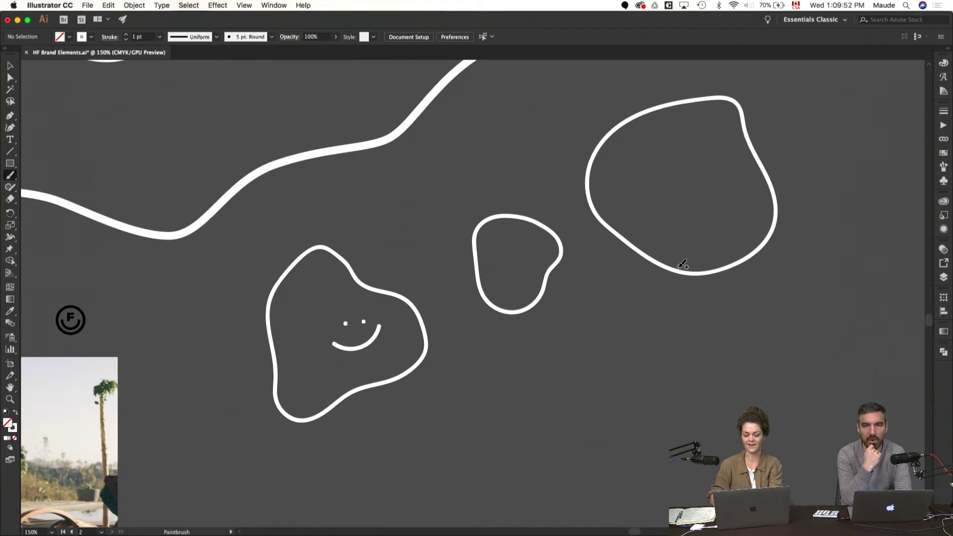
- Delete the third, larger blob outline
key("v")
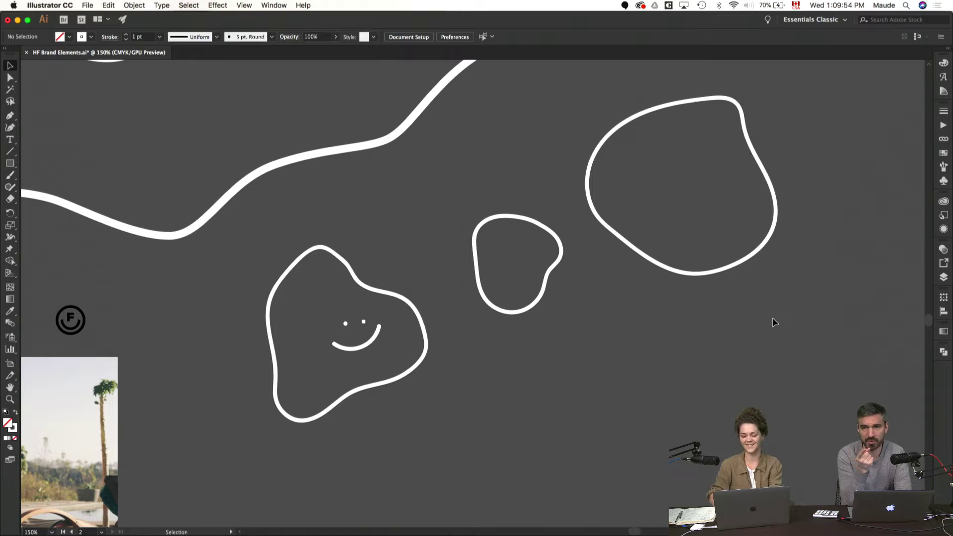
left_click(743, 267)
key("Delete")
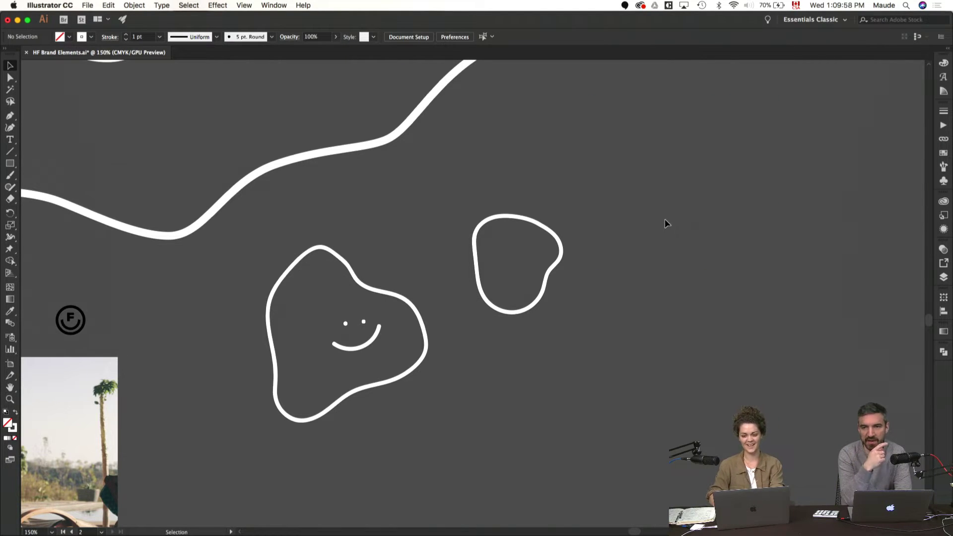
- Switch to InDesign and look through the blank spreads that follow page 21
key("super+Tab")
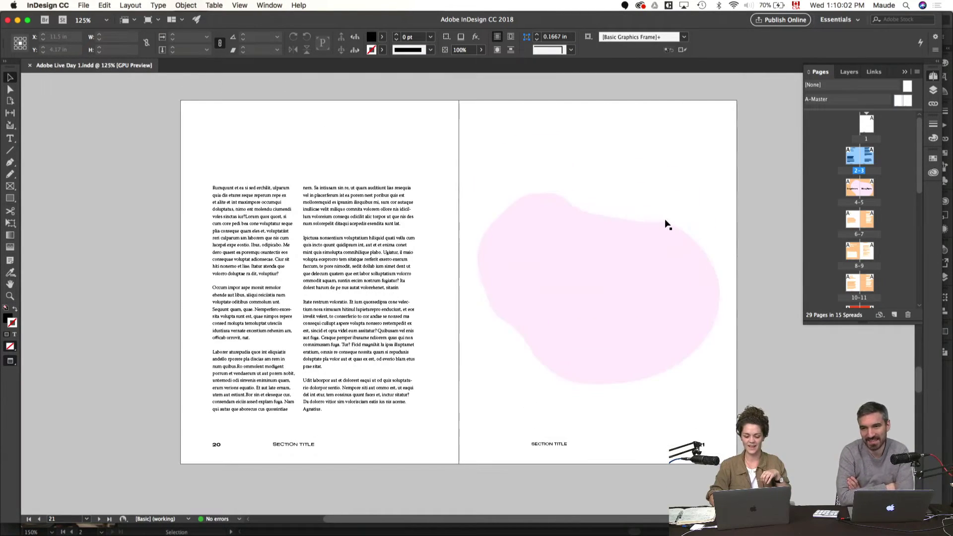
scroll(667, 225, "down", 15)
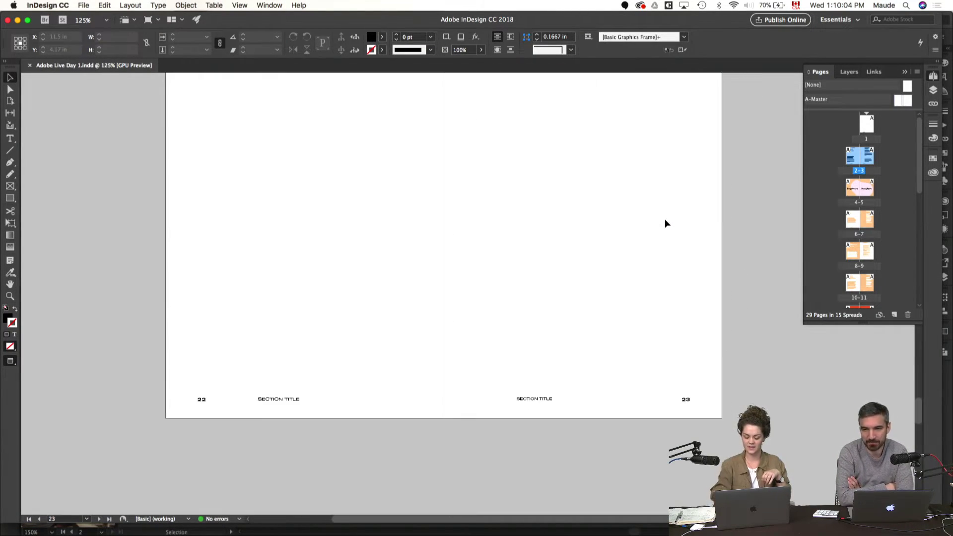
key("super+minus")
scroll(665, 223, "down", 15)
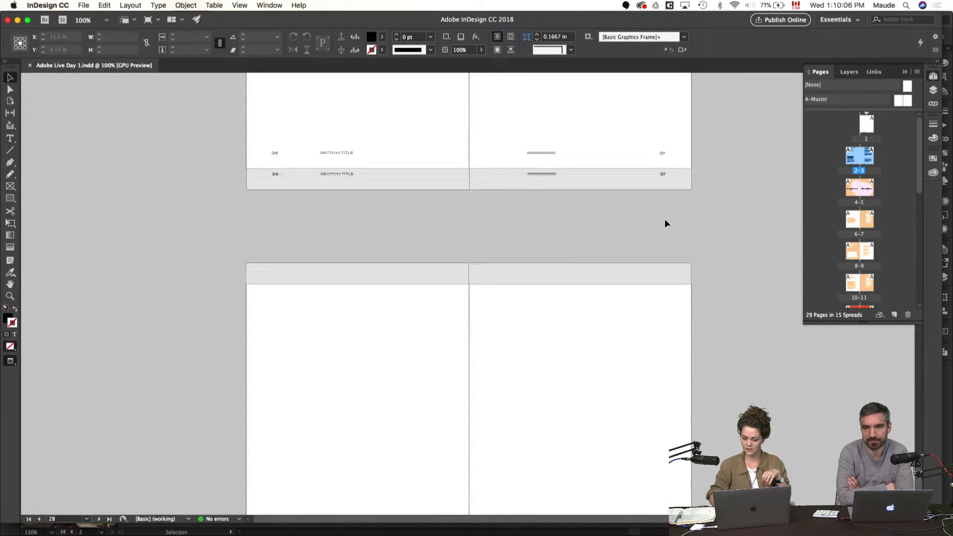
scroll(665, 223, "up", 10)
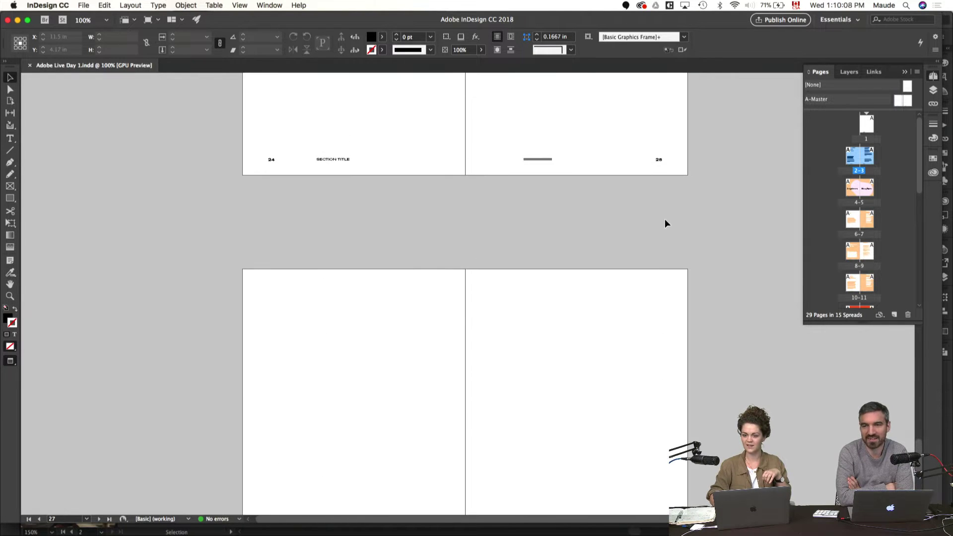
scroll(665, 224, "up", 1)
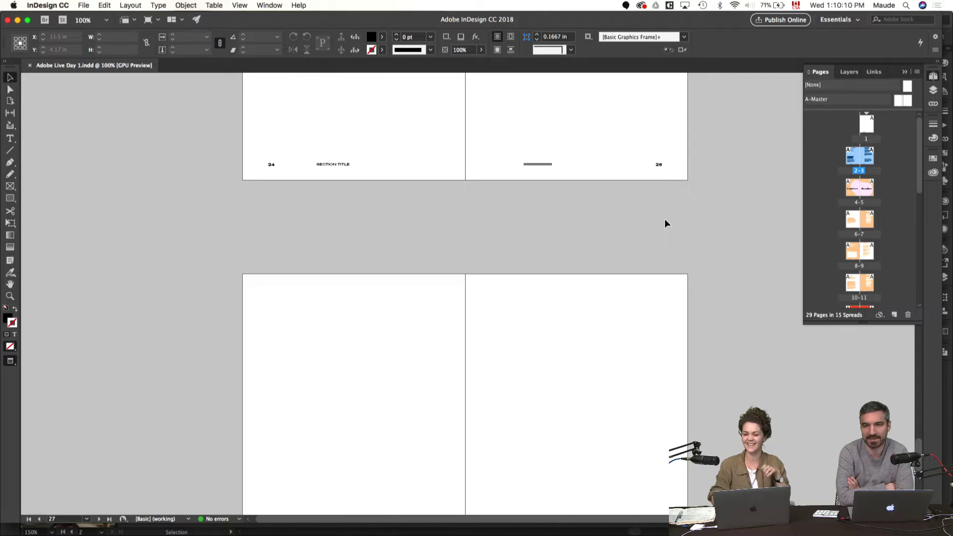
scroll(651, 224, "up", 5)
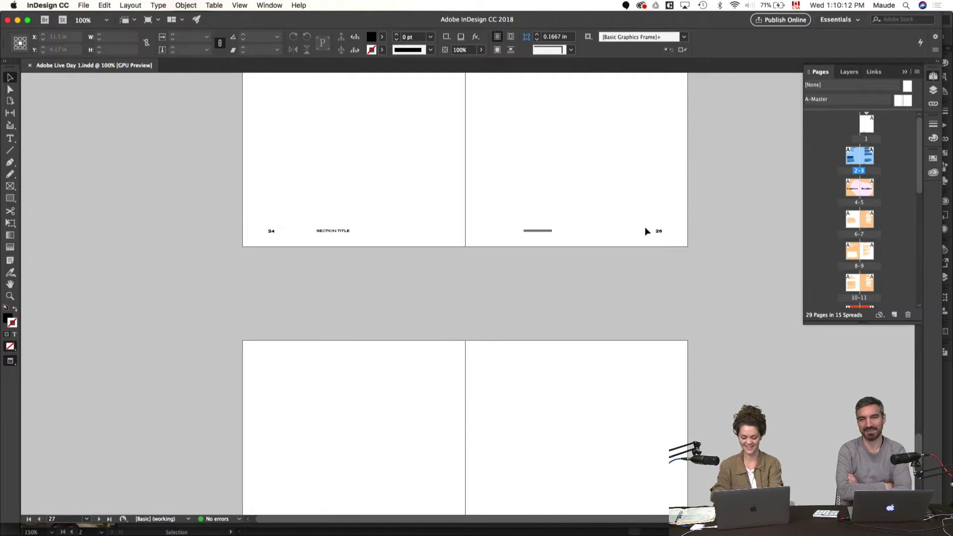
- Show the guides and baseline grid, and examine the spreads back to the opening "Les préceptes HappyFitness" spread
key("w")
scroll(645, 230, "up", 15)
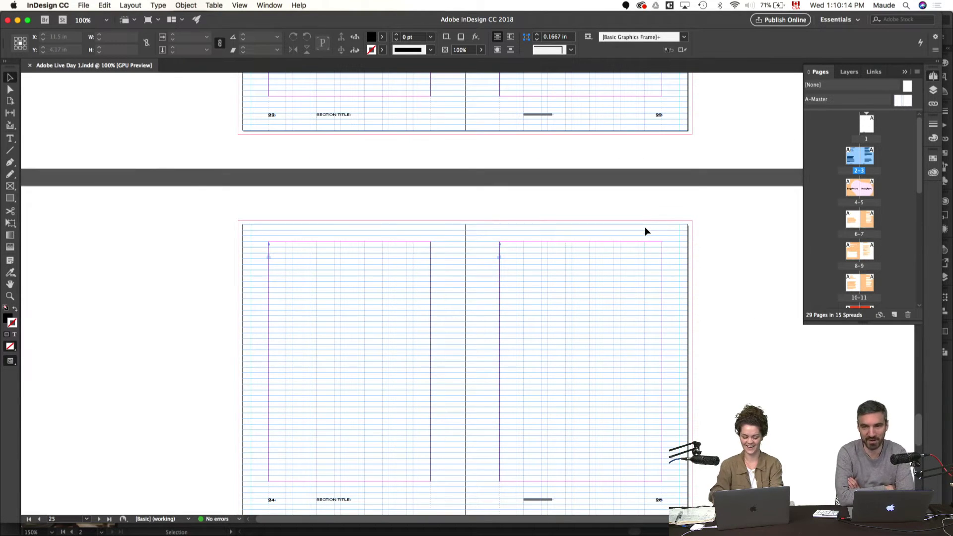
scroll(645, 229, "up", 20)
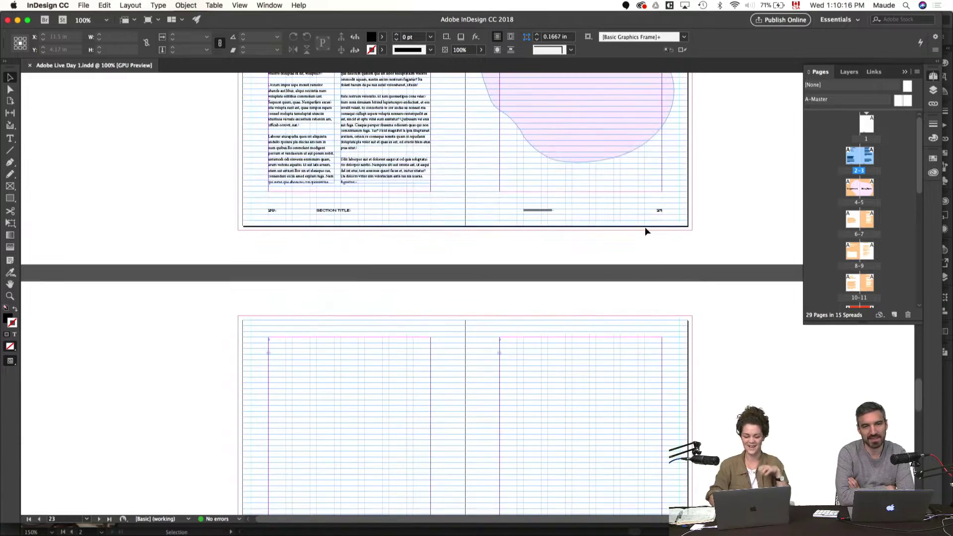
scroll(645, 231, "up", 18)
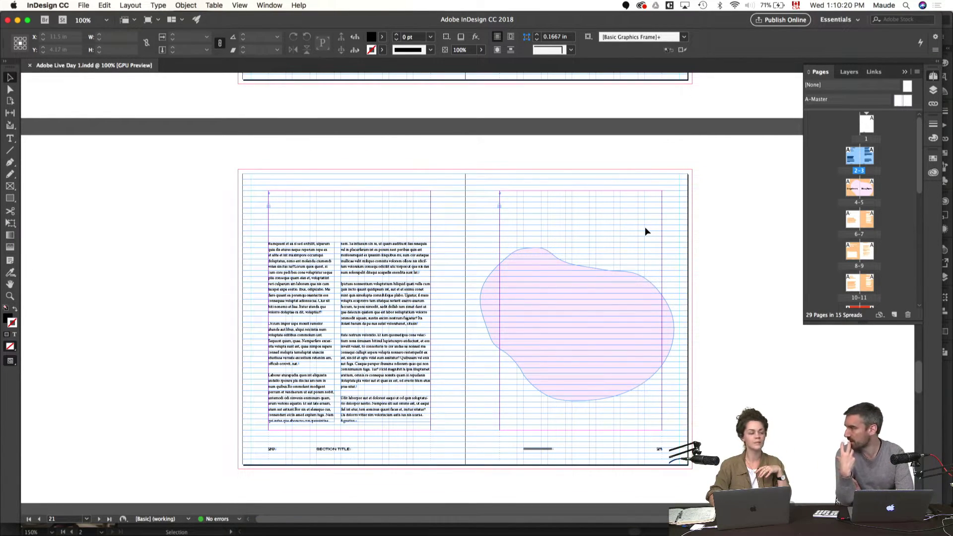
scroll(646, 232, "up", 20)
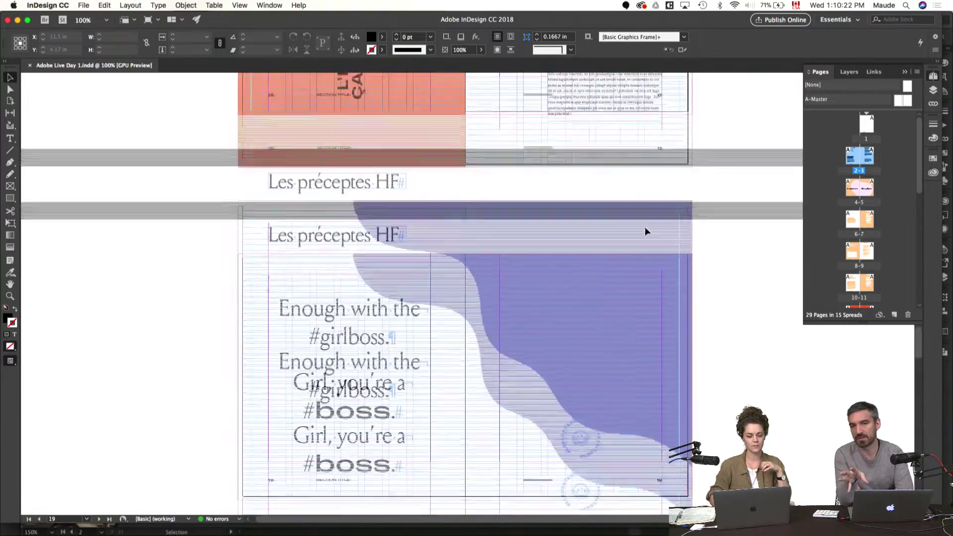
scroll(646, 231, "up", 20)
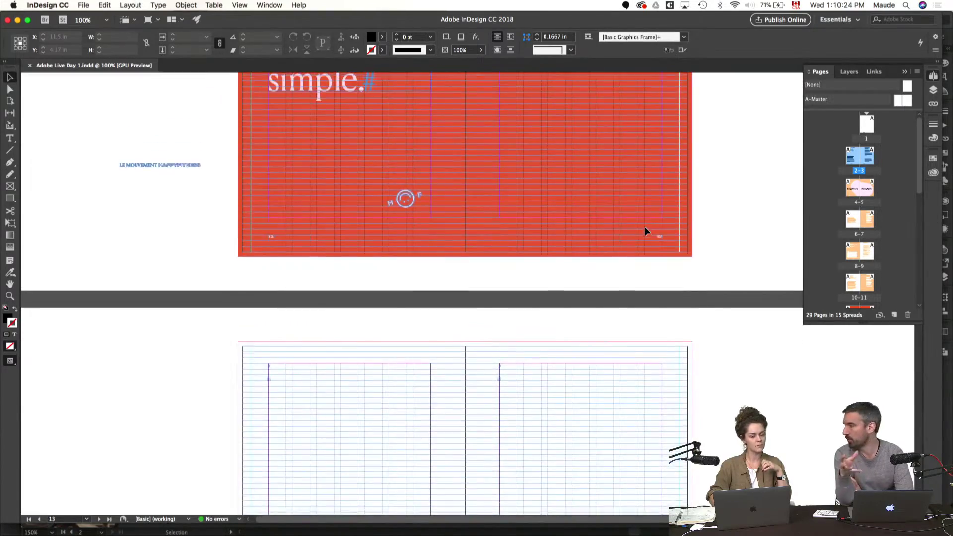
scroll(646, 231, "up", 20)
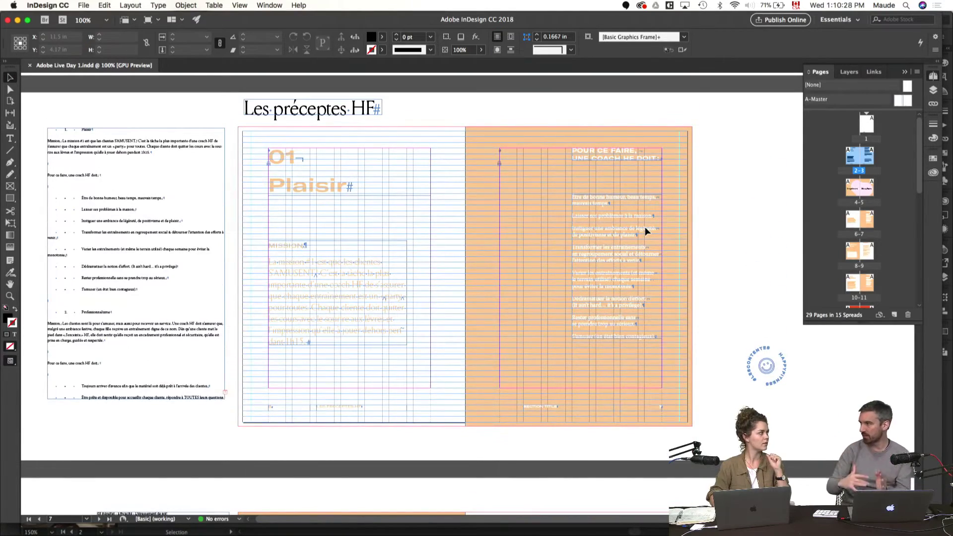
key("super+equal")
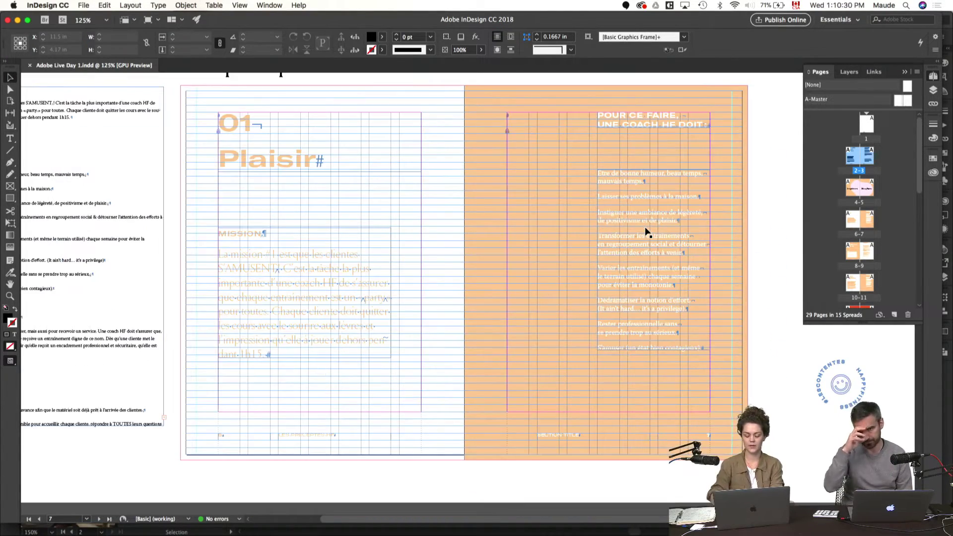
key("super+equal")
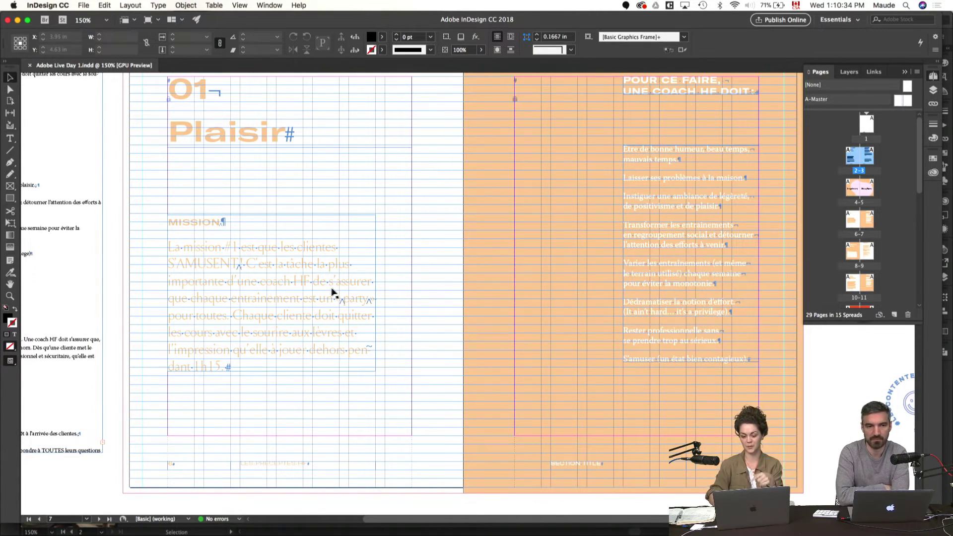
scroll(332, 293, "up", 15)
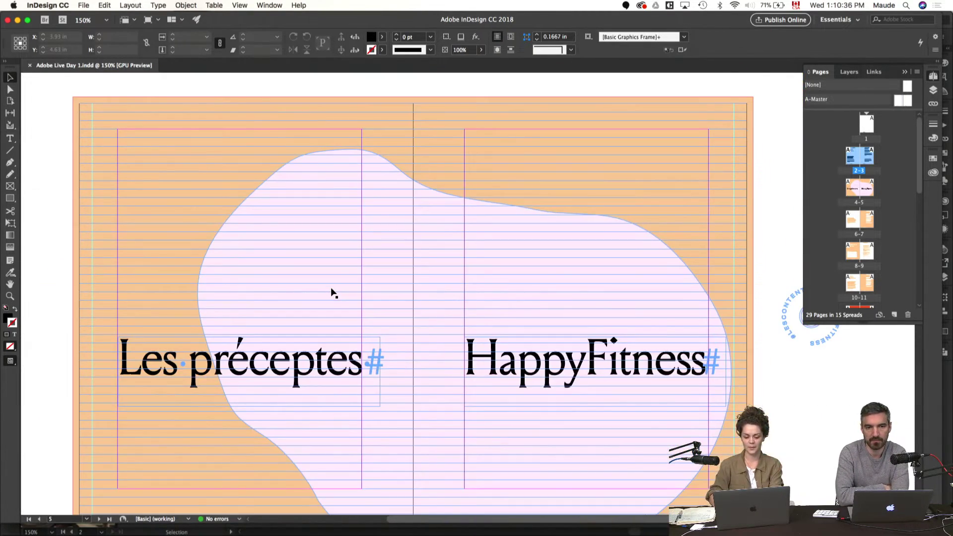
scroll(332, 293, "down", 15)
- Duplicate page 7's coach duties text frame as a column left of the original, at X about 8.11 in, and preview without guides
key("super+equal")
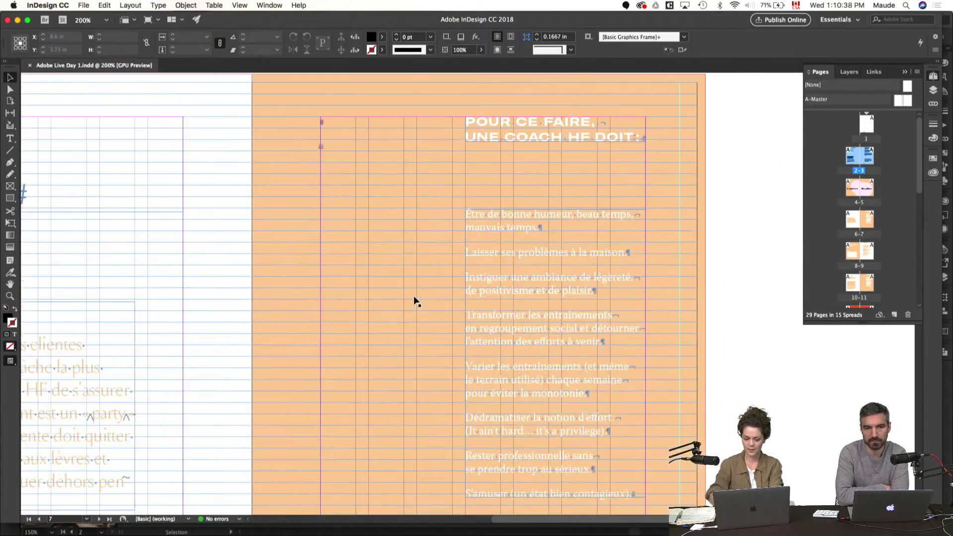
scroll(414, 301, "right", 3)
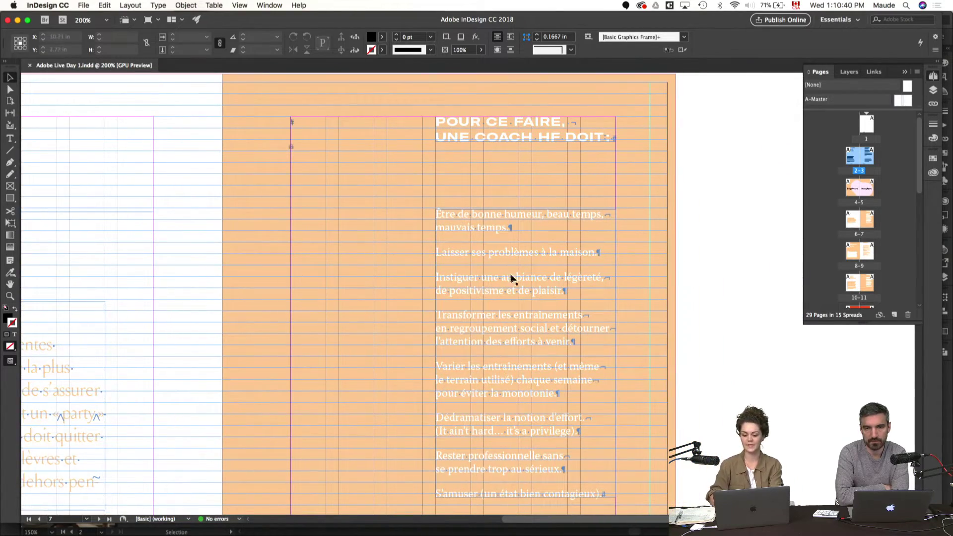
left_click_drag(538, 292, 322, 291)
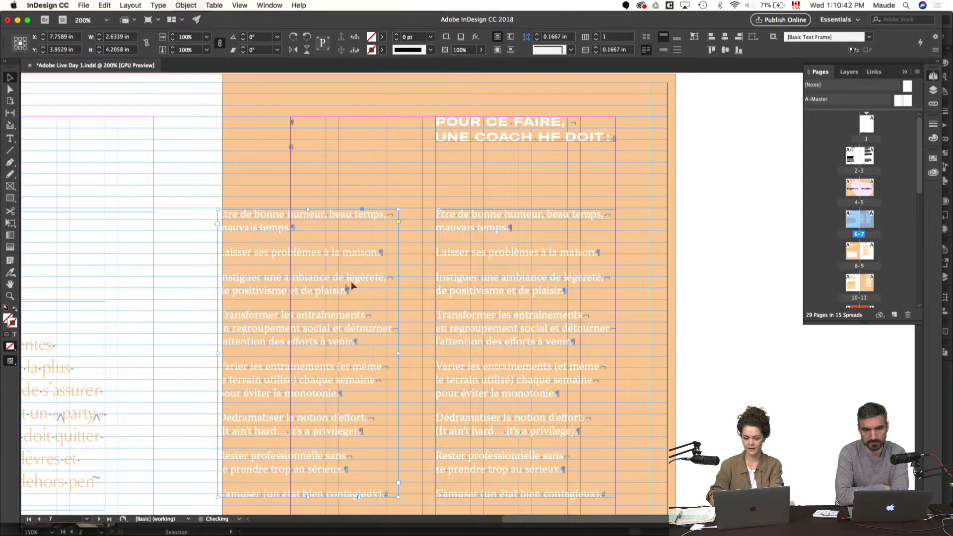
key("w")
left_click_drag(348, 332, 371, 330)
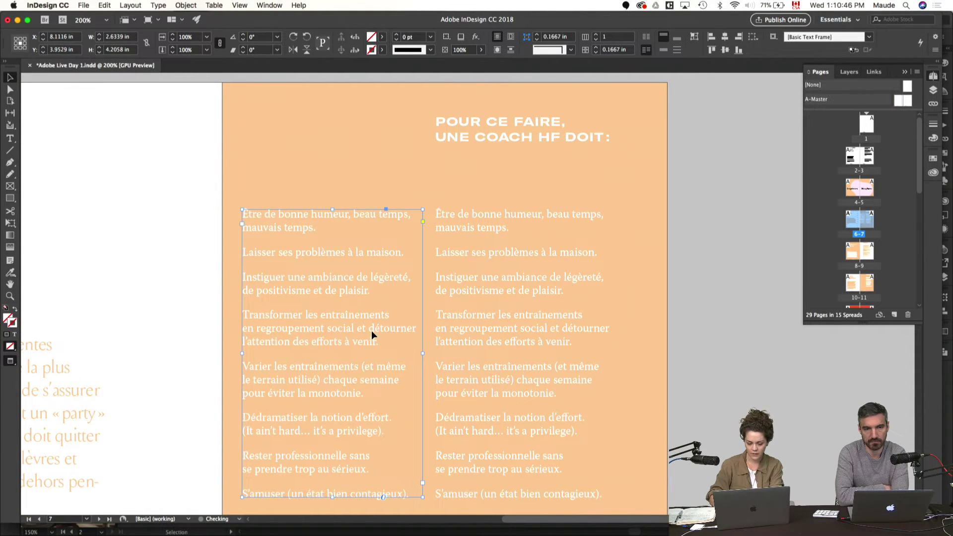
- Shift the duplicated coach duties column on page 7 down to Y 4.0638 in and right to X 8.817 in
left_click(401, 299)
left_click(395, 291)
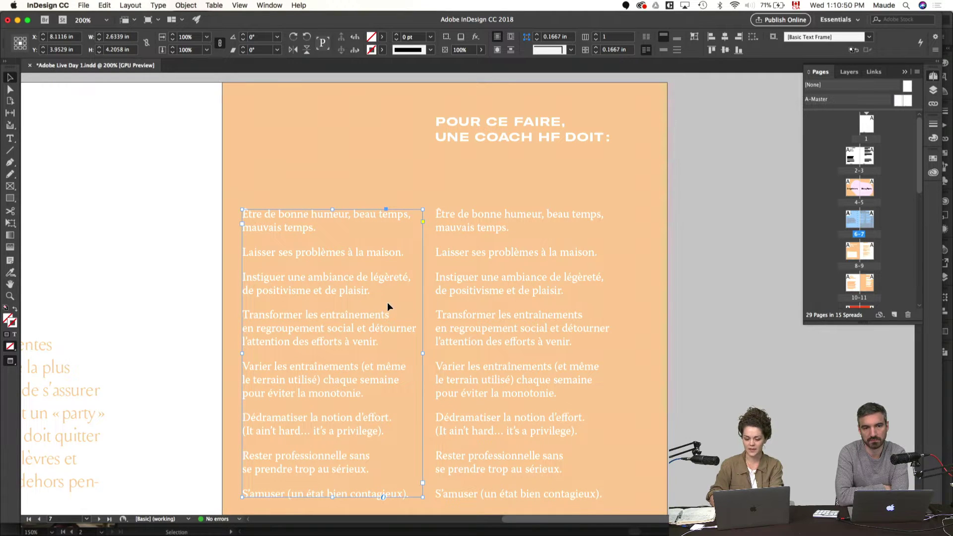
key("Down")
key("Down")
key("Down")
key("Down")
key("Down")
key("Down")
key("Down")
key("Down")
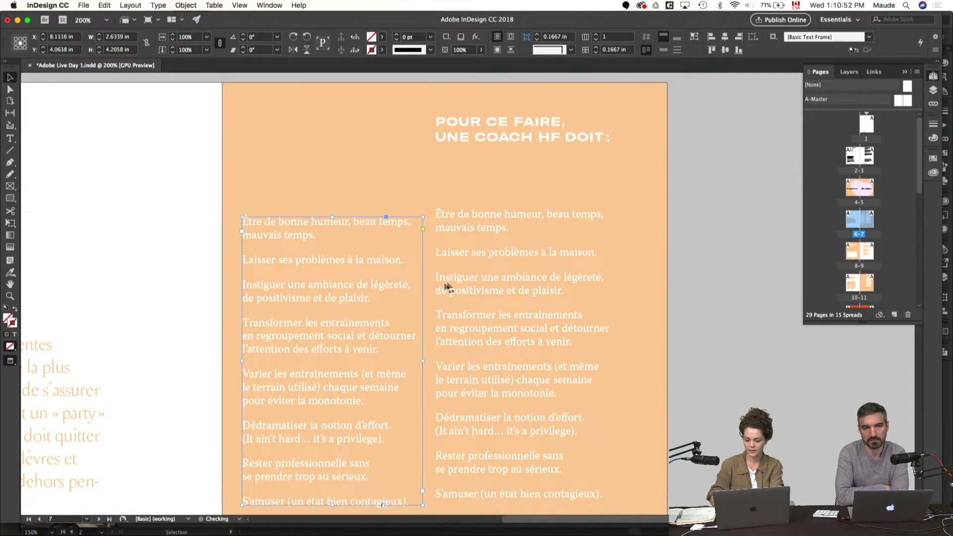
left_click_drag(398, 312, 446, 313)
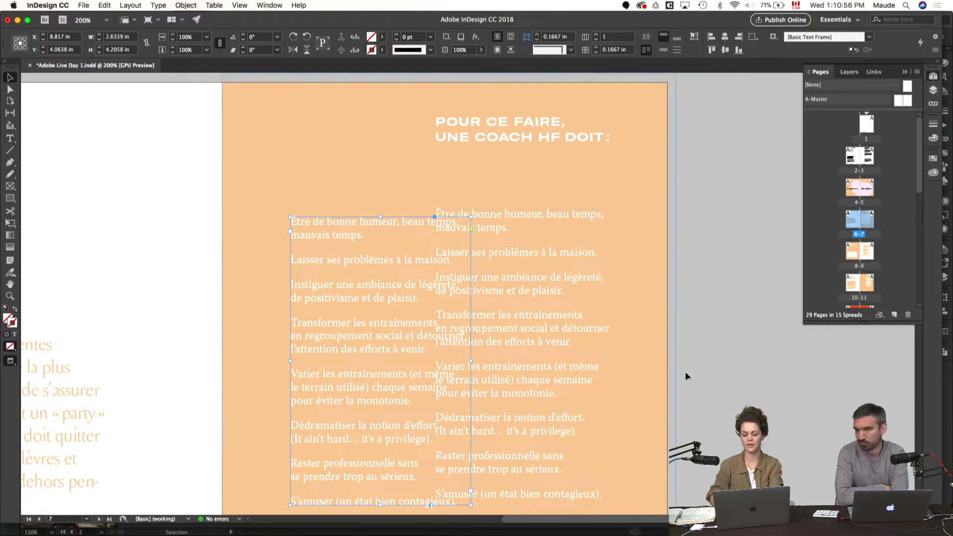
- Undo the two shifts of the duplicated duties column, and delete that copy from page 7
key("super+z")
key("super+z")
key("super+0")
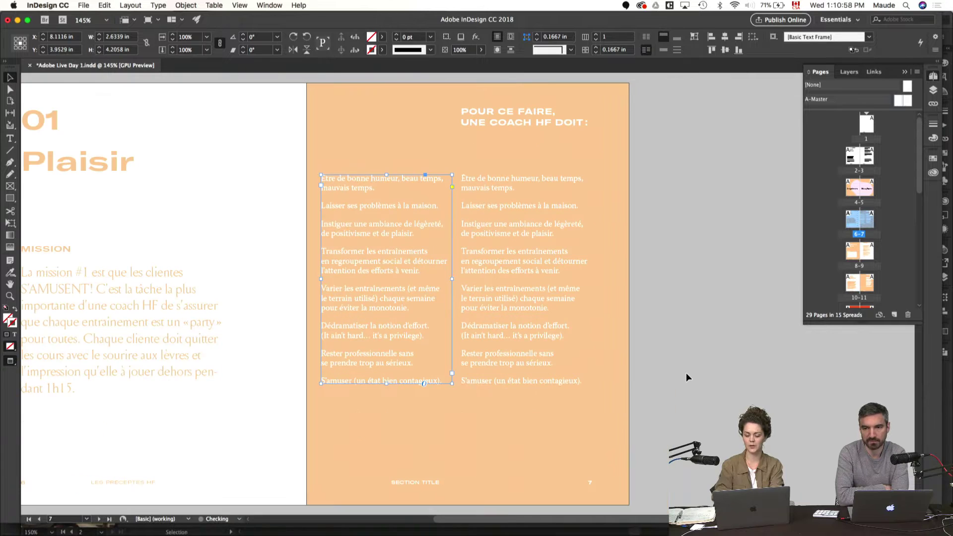
left_click(686, 374)
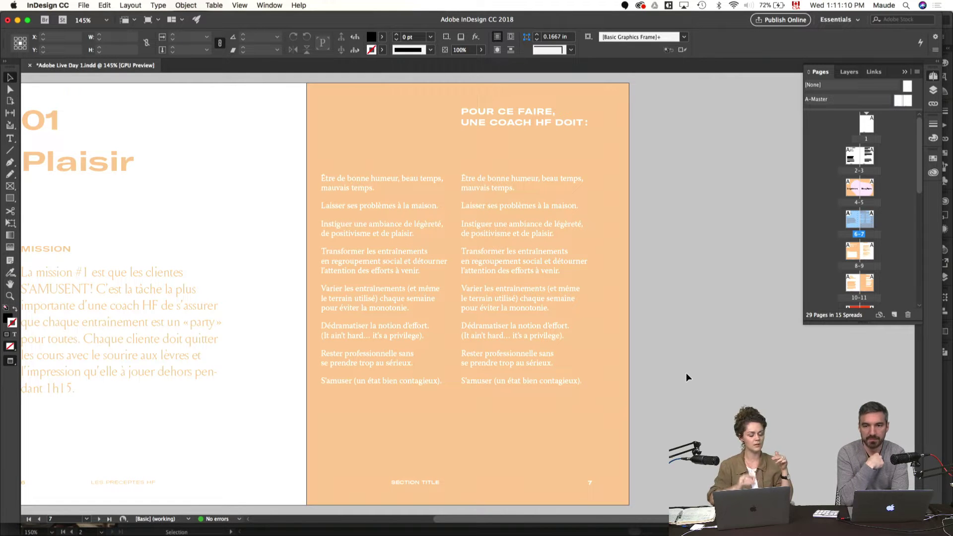
left_click(400, 298)
key("Delete")
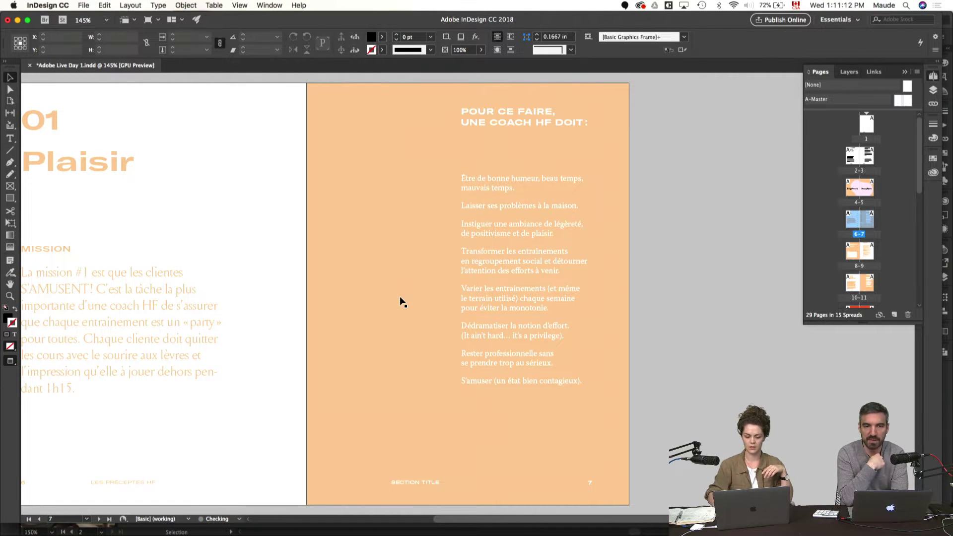
- On spread 2-3, show the guides and lengthen page 3's upper body text frame downward to a height of 4.6667 in
key("alt+Page_Up")
key("alt+Page_Up")
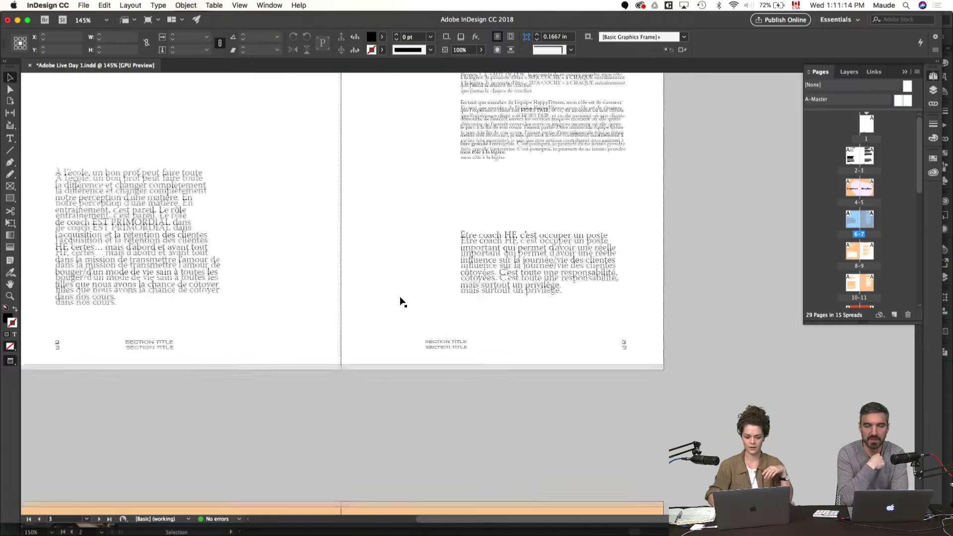
key("w")
key("super+equal")
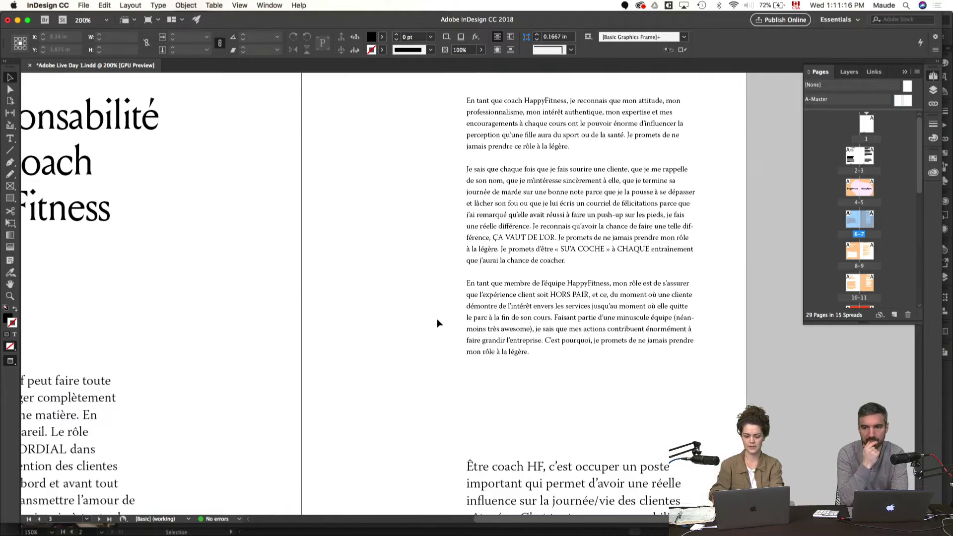
scroll(499, 322, "right", 5)
left_click(445, 303)
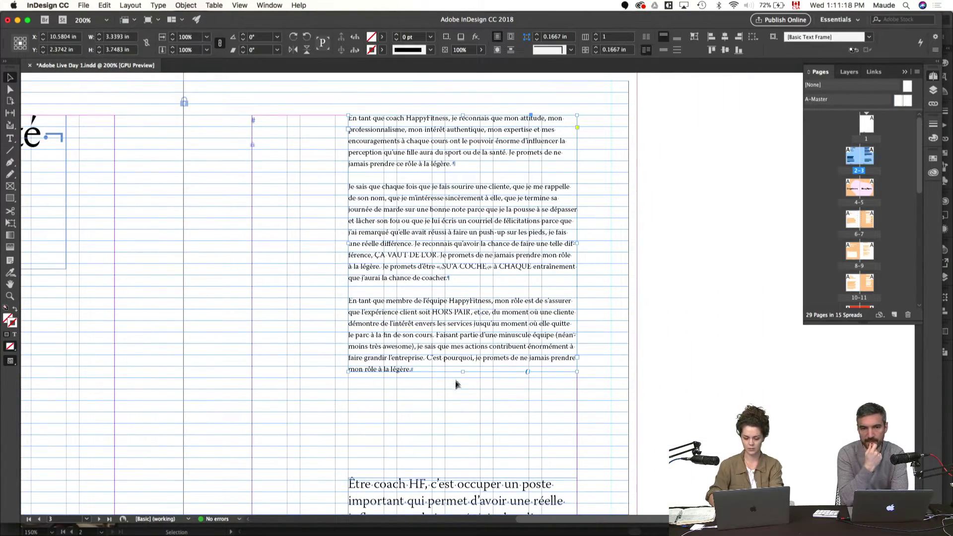
left_click_drag(463, 371, 457, 436)
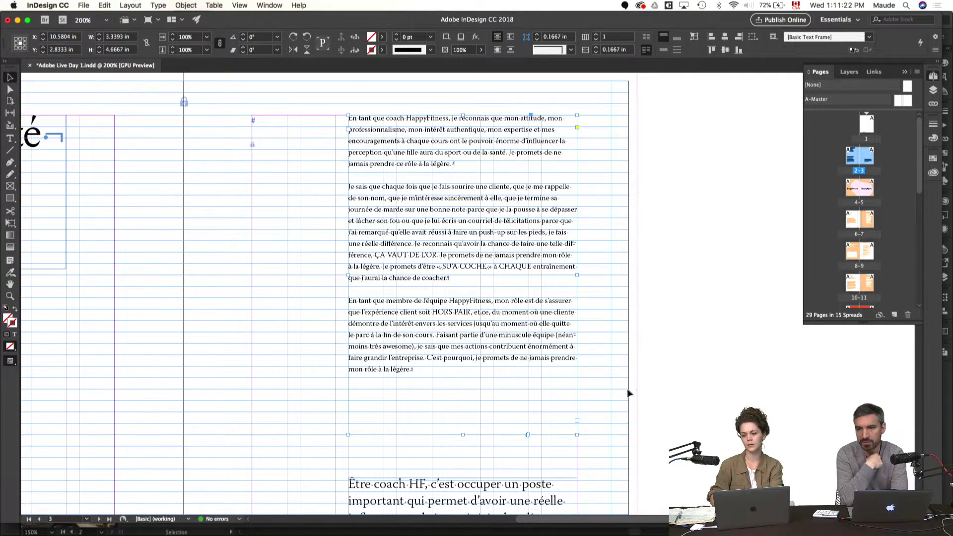
left_click(674, 296)
- Examine the baseline grid settings in the Grids preferences, including the Relative To options, without changing them
scroll(397, 248, "up", 5)
scroll(397, 248, "left", 2)
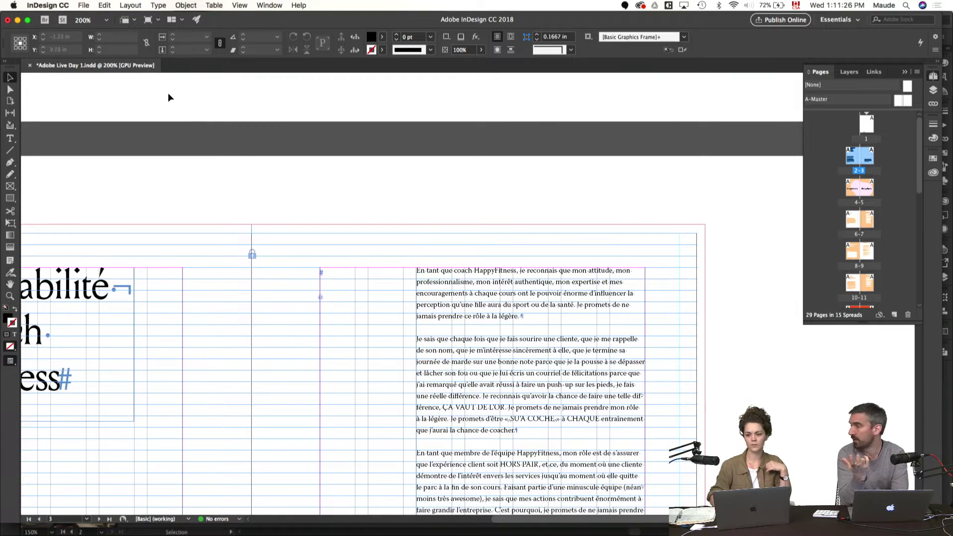
left_click(84, 5)
mouse_move(50, 5)
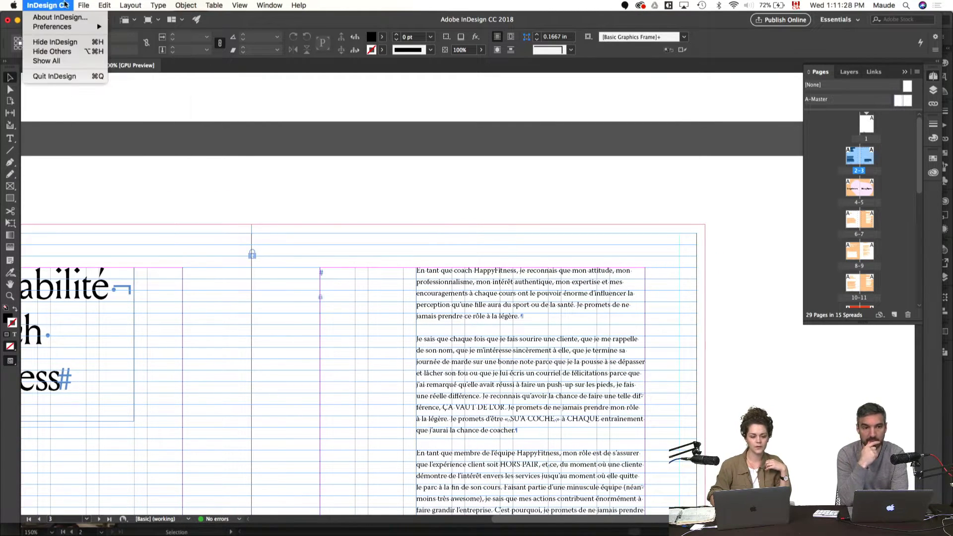
mouse_move(69, 26)
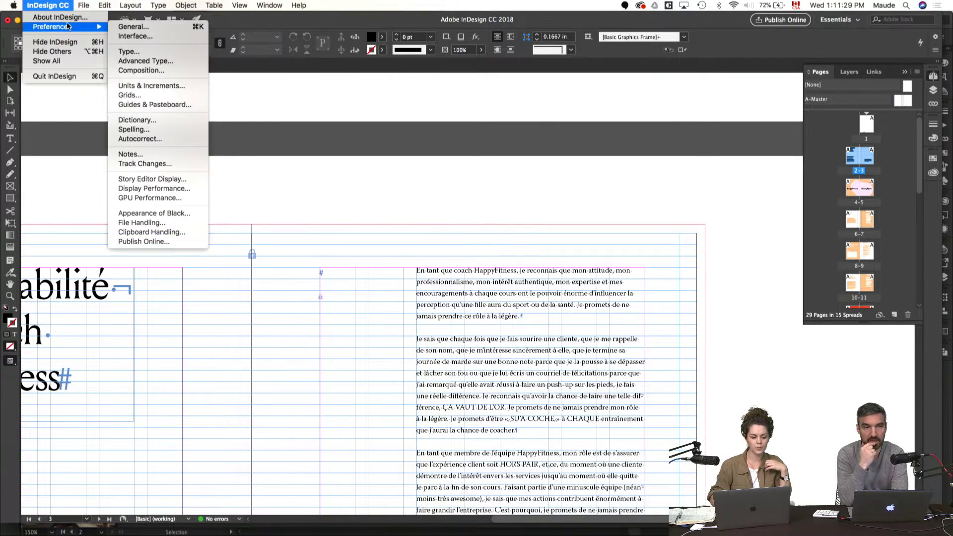
left_click(137, 96)
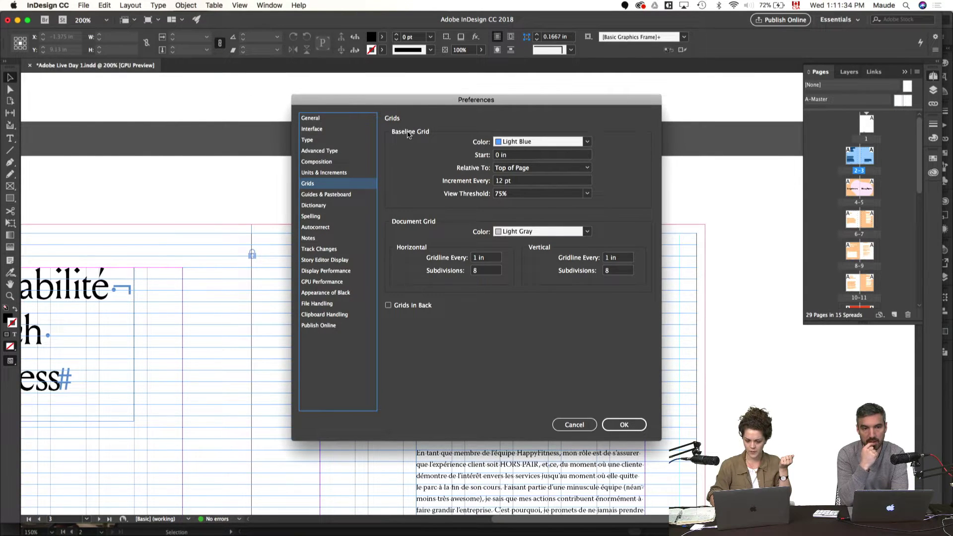
left_click(503, 168)
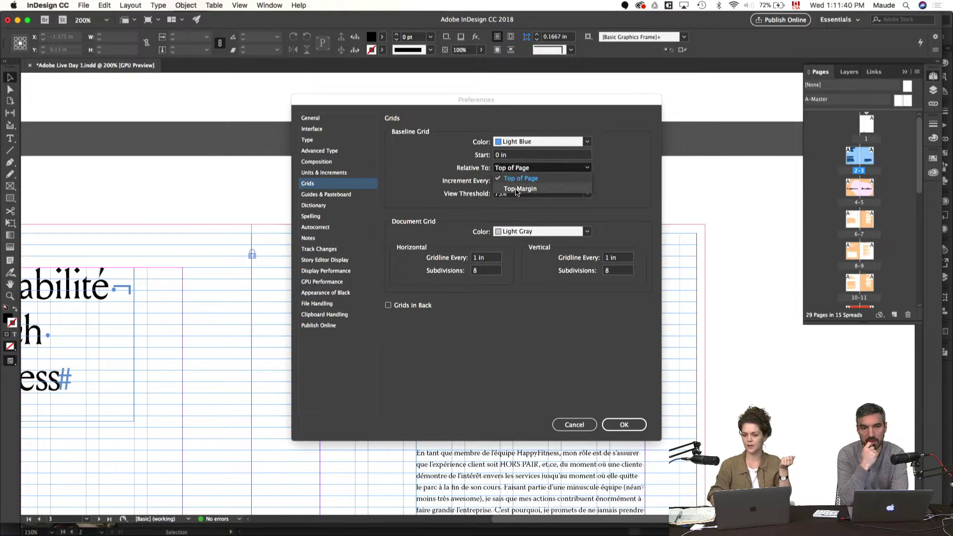
left_click(469, 163)
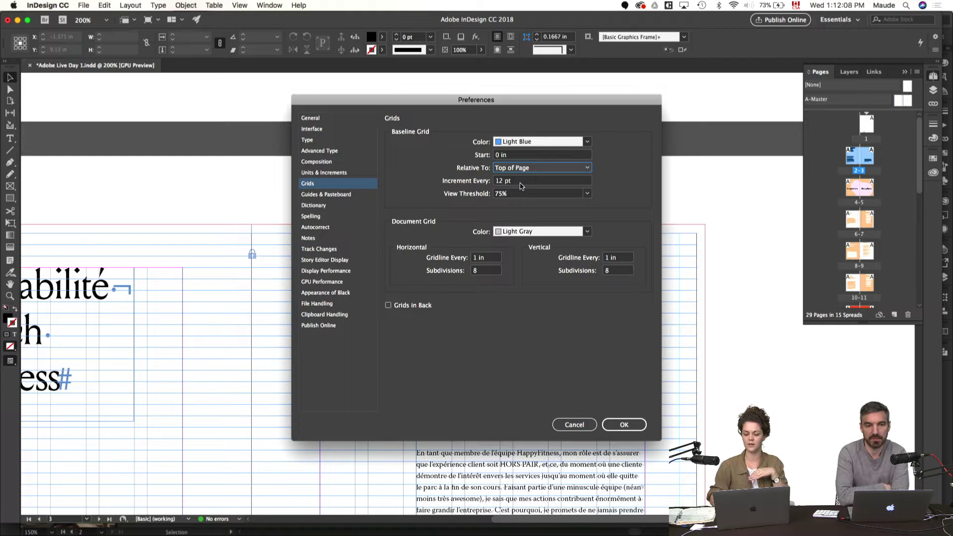
left_click(398, 306)
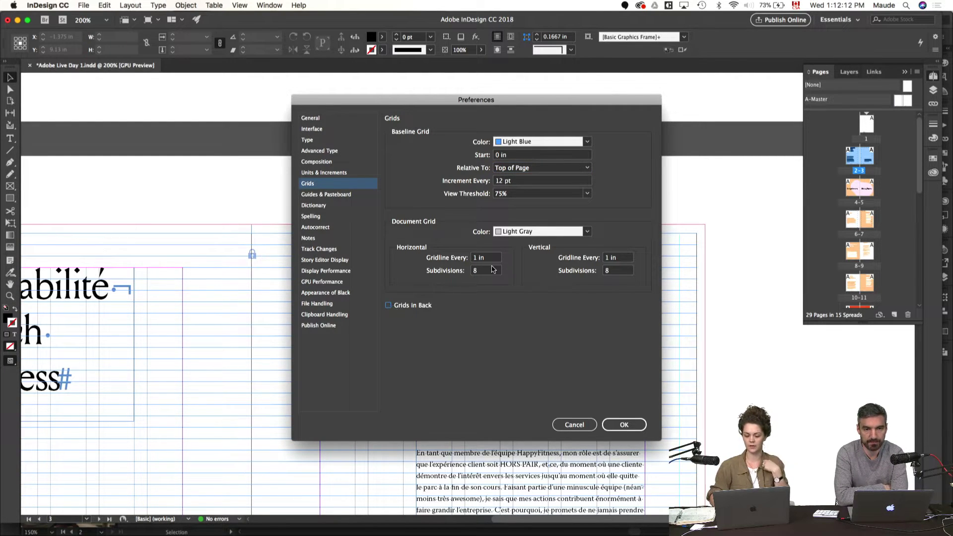
left_click(620, 423)
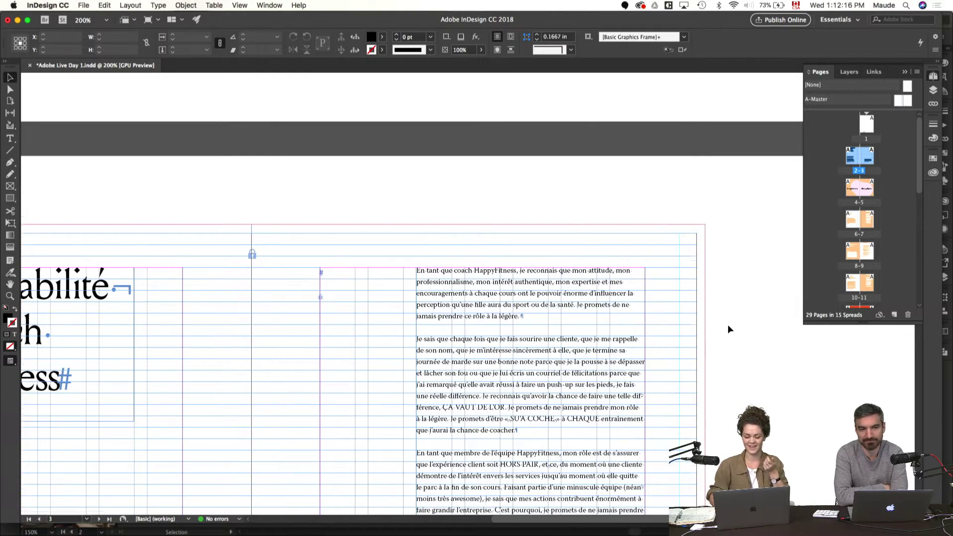
- Set all the text in page 3's upper body frame to 9 pt
scroll(727, 325, "down", 10)
scroll(727, 325, "up", 5)
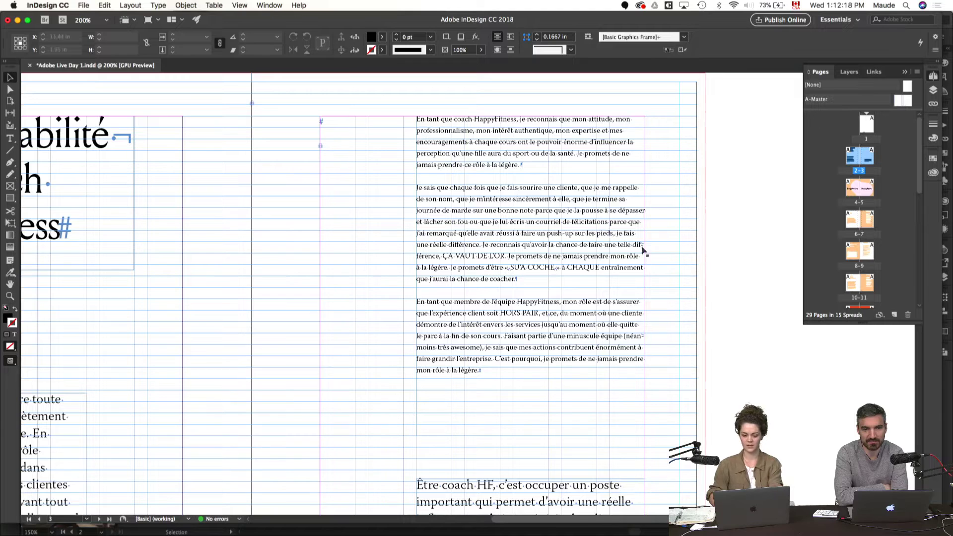
left_click(562, 218)
key("super+t")
double_click(513, 229)
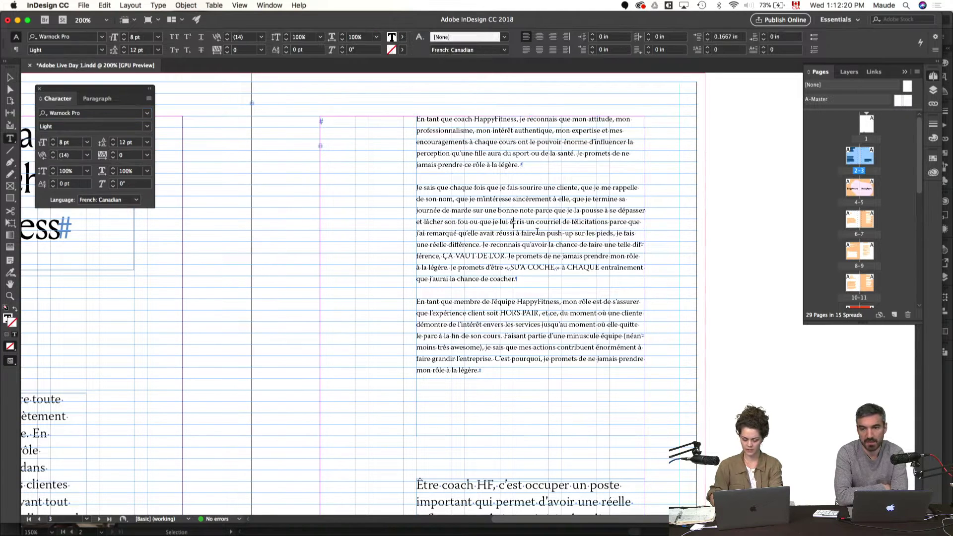
key("super+a")
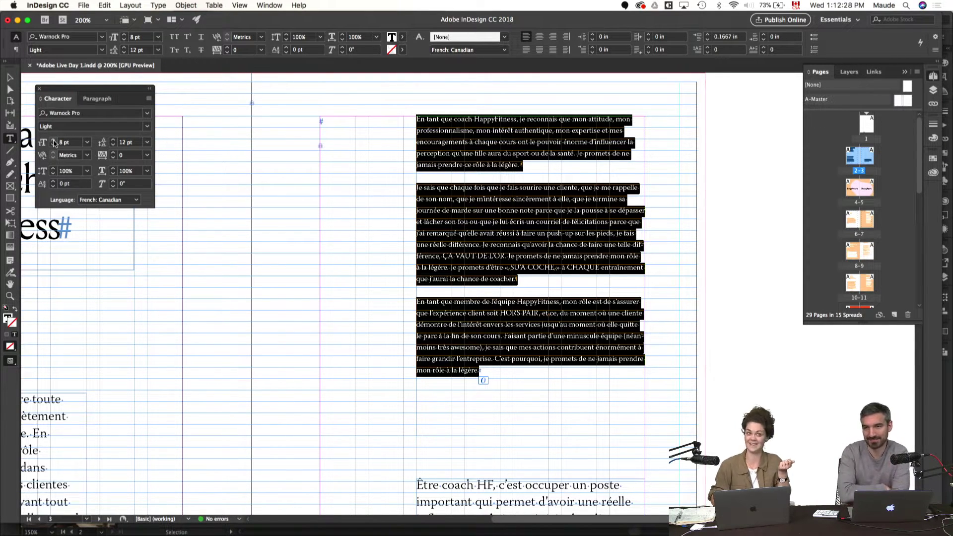
left_click(53, 140)
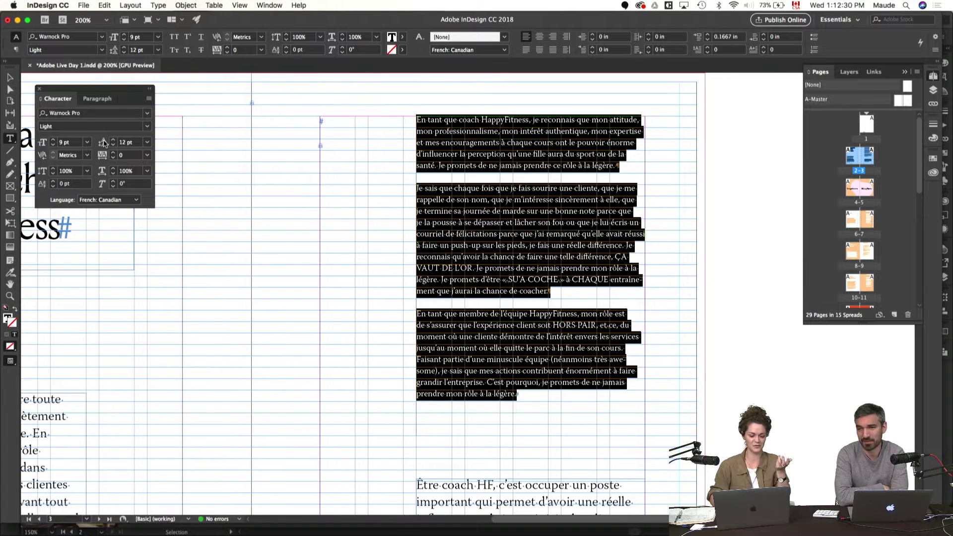
left_click(468, 222)
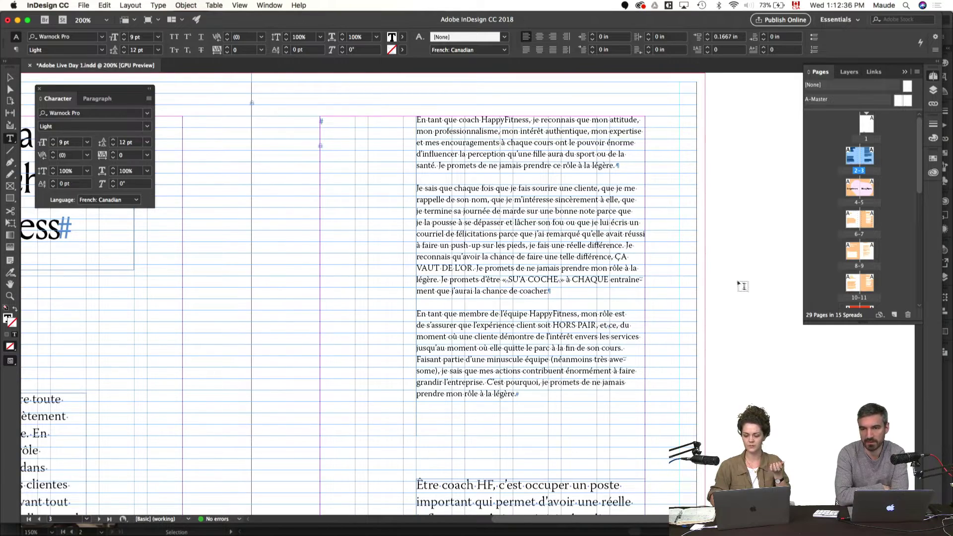
- Select all the text in page 3's upper body frame, enlarge the application window, and switch to the Typography workspace
key("super+equal")
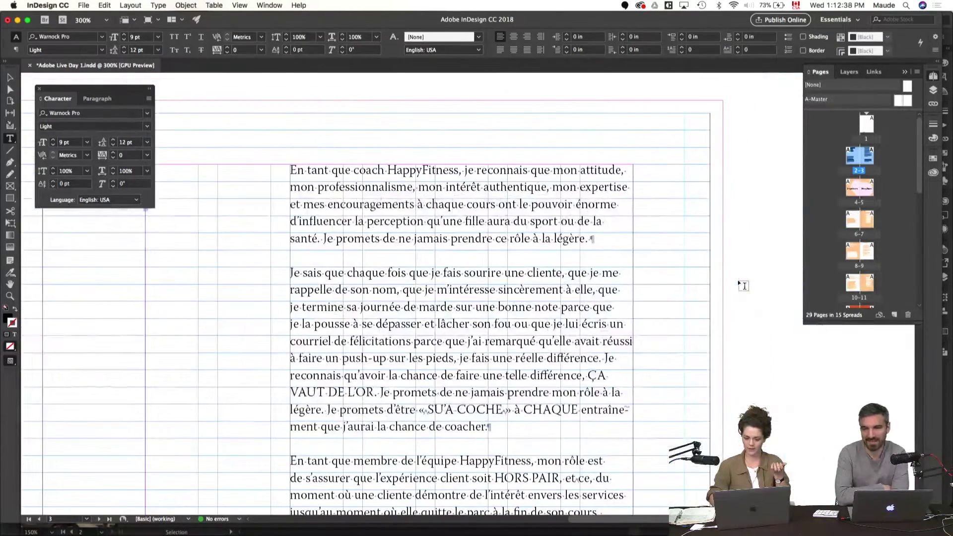
left_click(546, 293)
key("super+a")
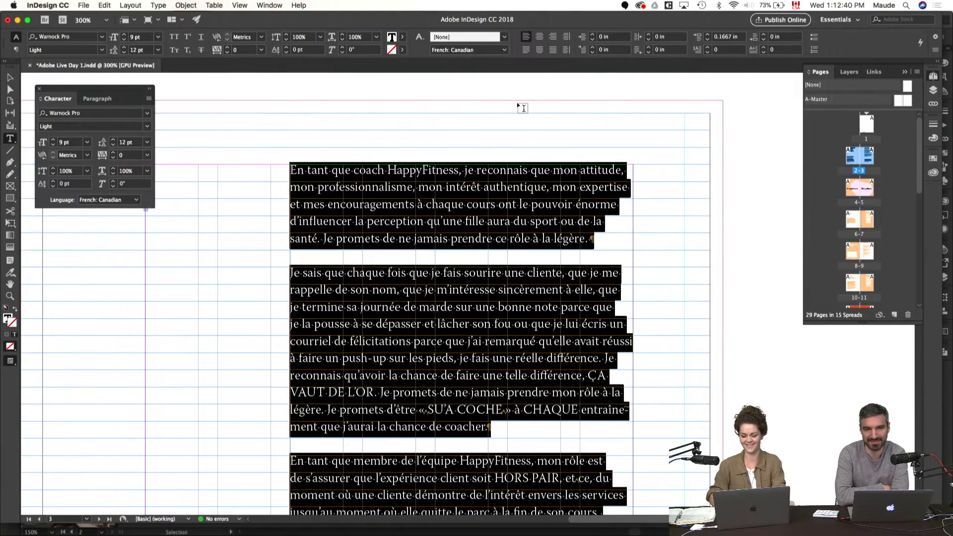
scroll(690, 247, "down", 5)
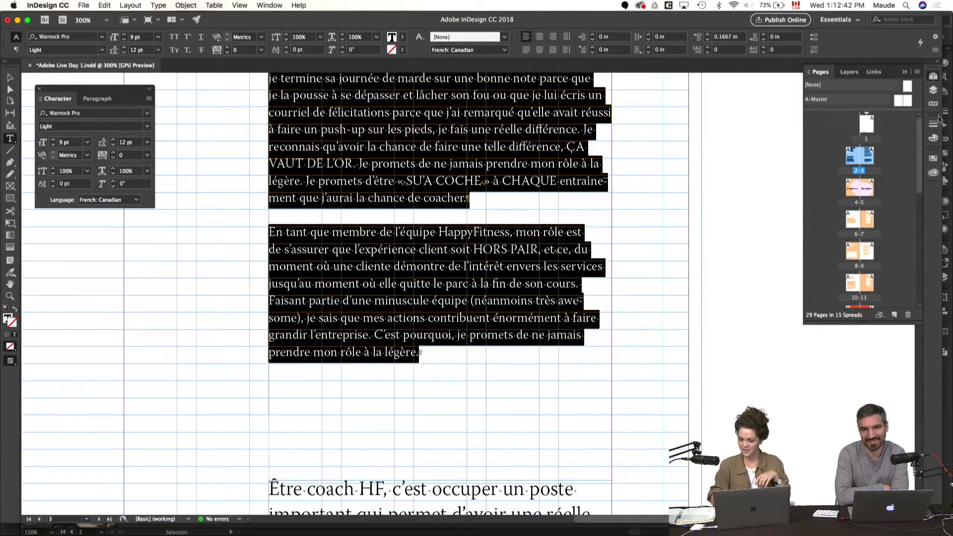
left_click(27, 20)
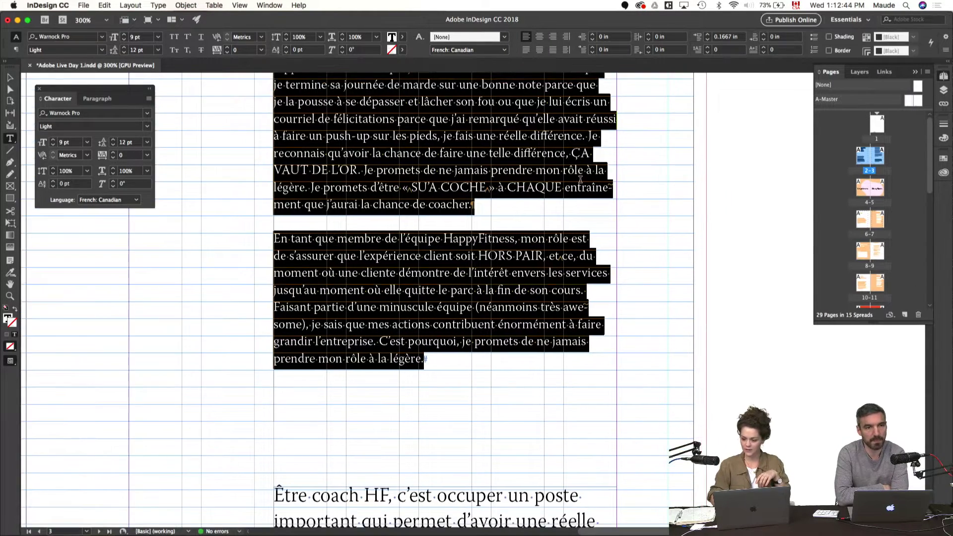
left_click(835, 21)
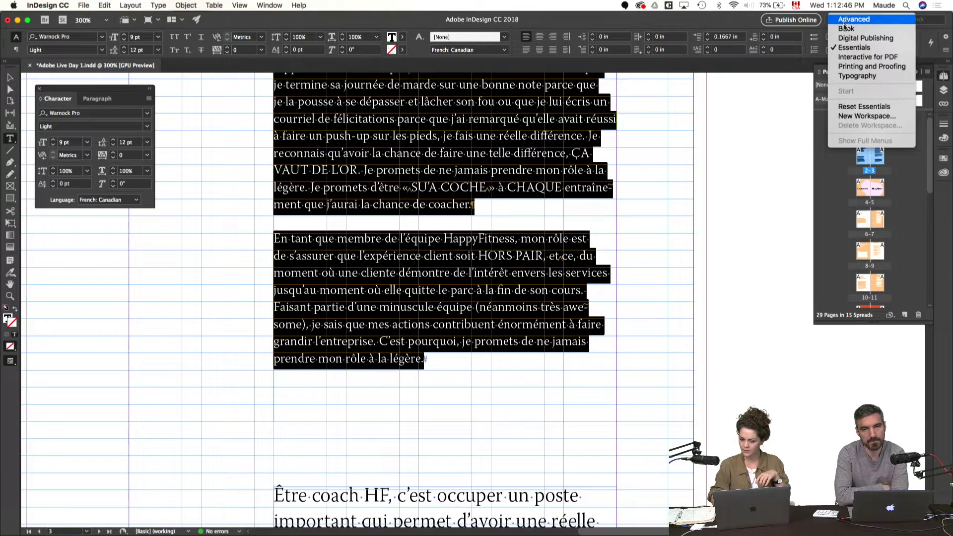
left_click(854, 78)
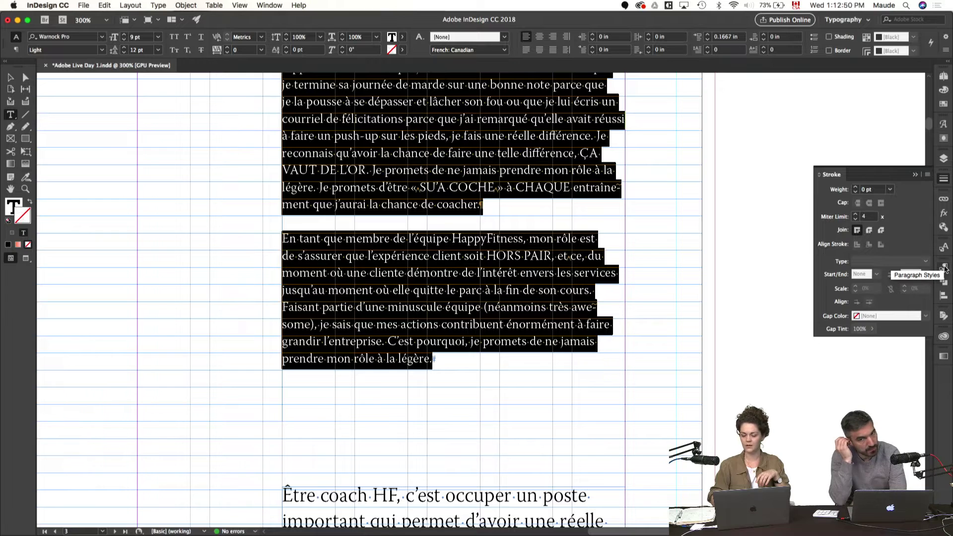
- Redefine the P1 paragraph style from the selected 9 pt body text, and deselect the text
left_click(945, 268)
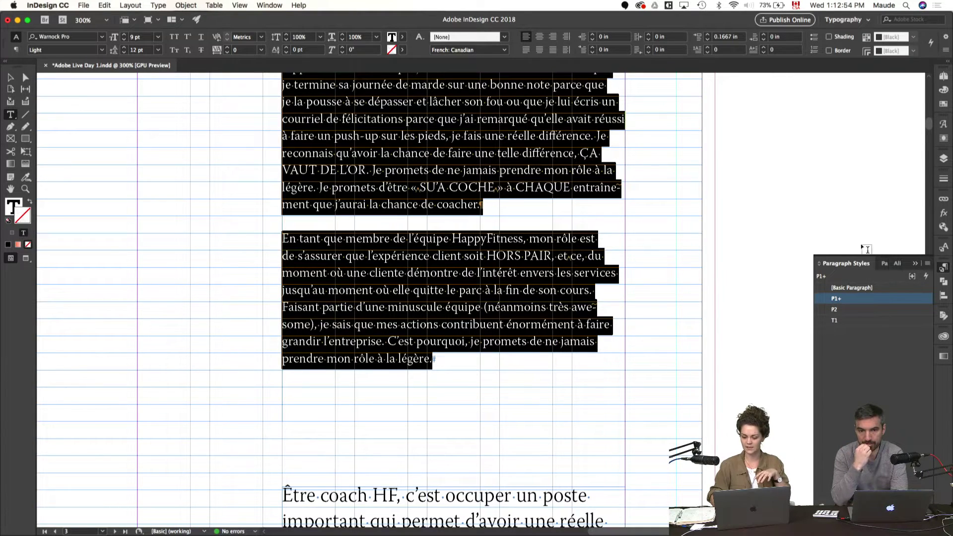
right_click(869, 304)
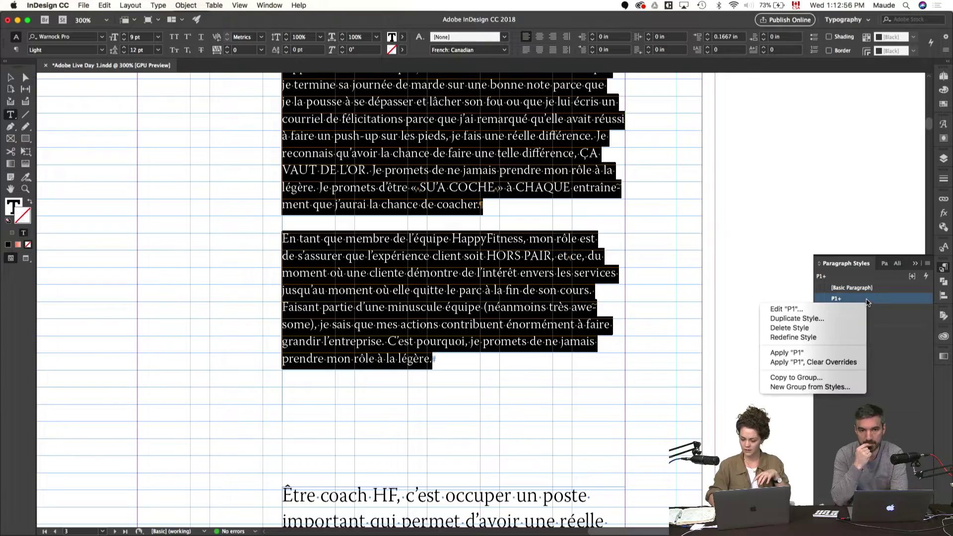
left_click(806, 338)
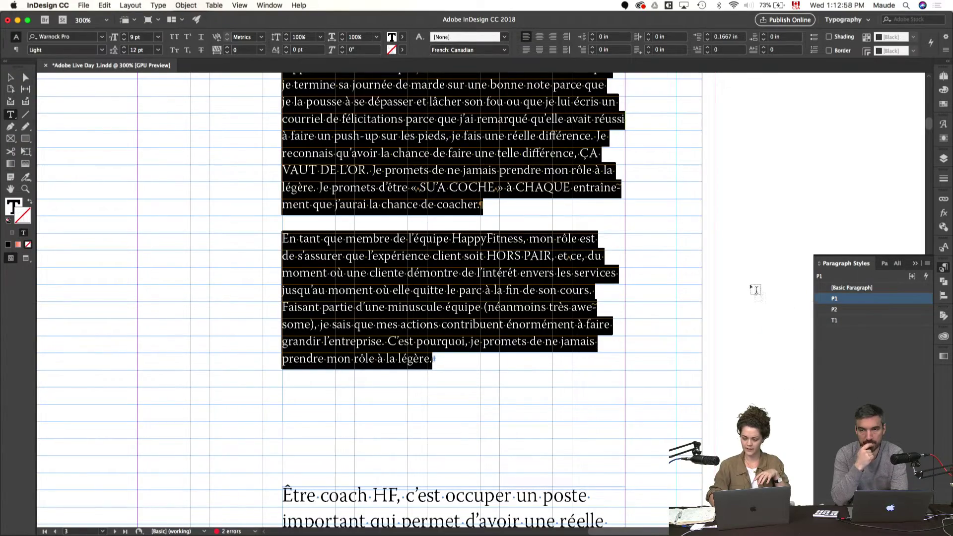
scroll(749, 285, "up", 5)
scroll(749, 284, "down", 2)
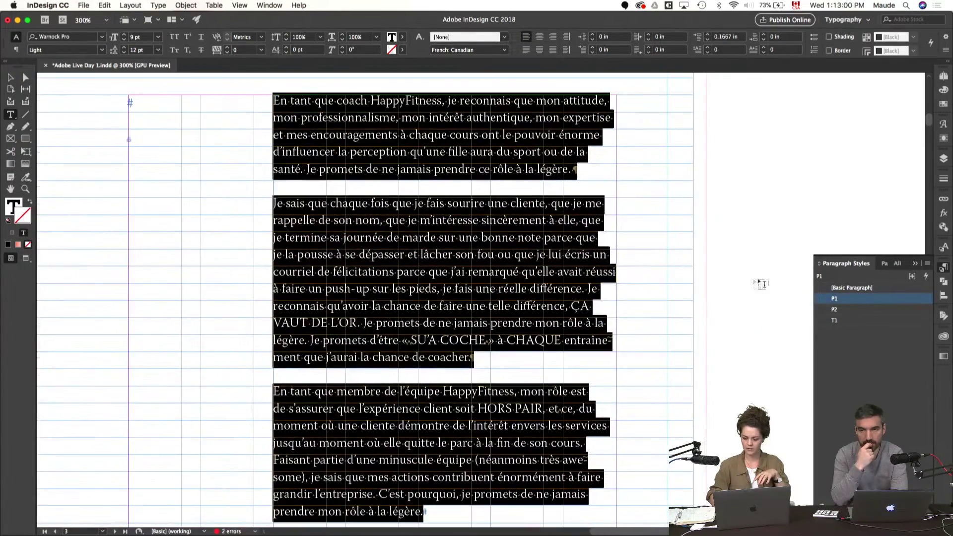
left_click(739, 283)
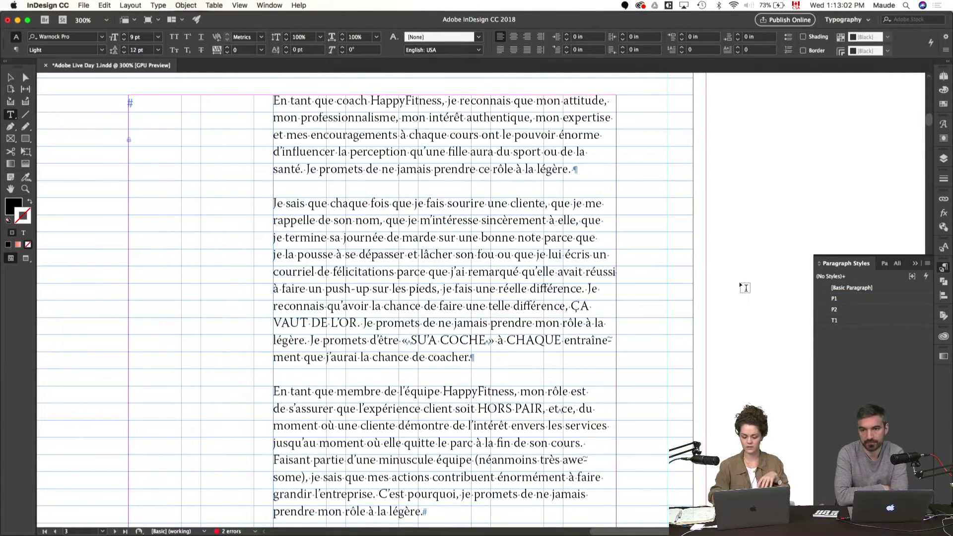
key("super+alt+0")
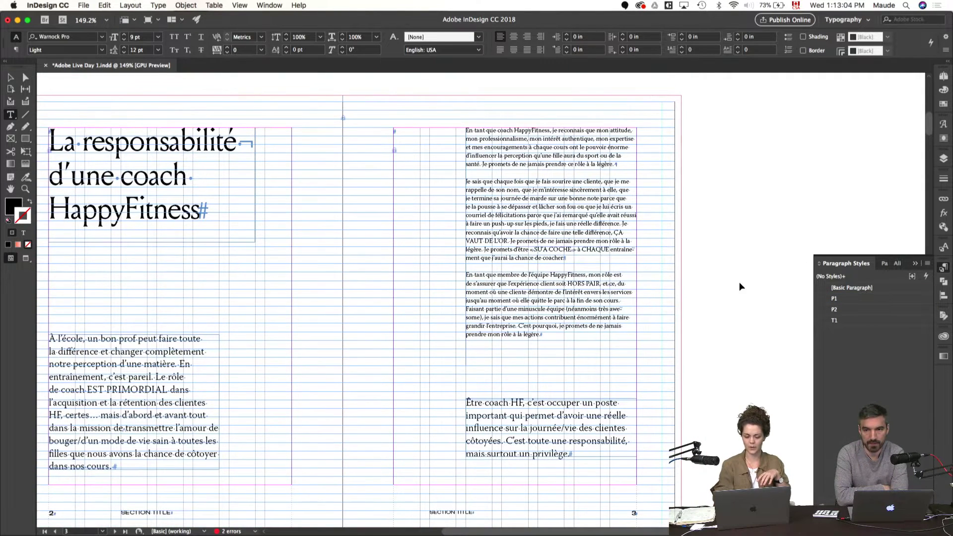
- Set the text in page 3's lower text frame to the Louize Display Regular font
key("v")
left_click(535, 226)
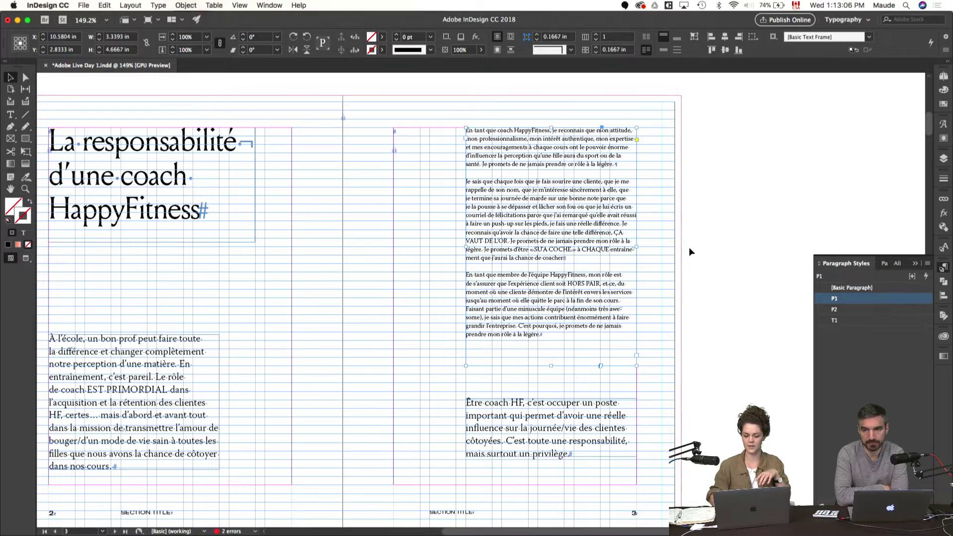
scroll(563, 358, "down", 1)
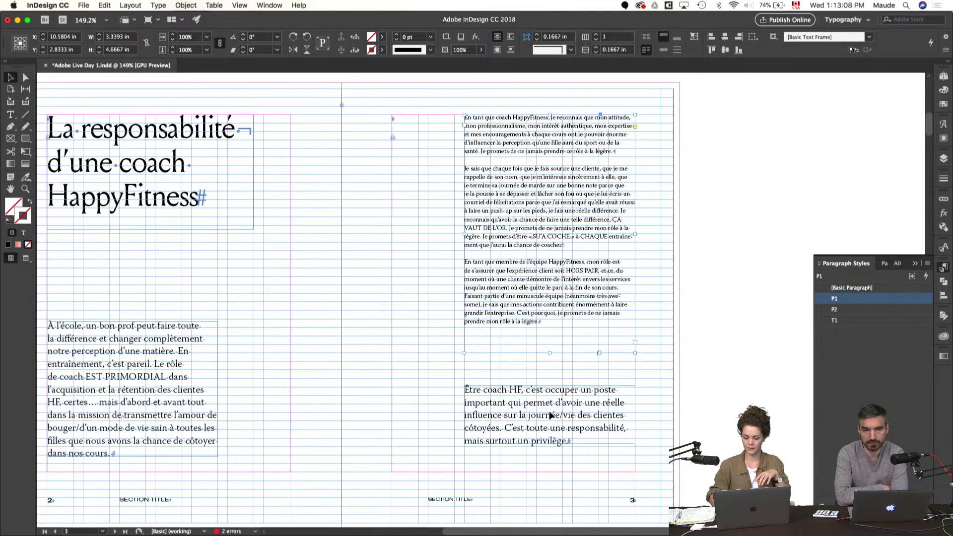
left_click(551, 427)
key("super+equal")
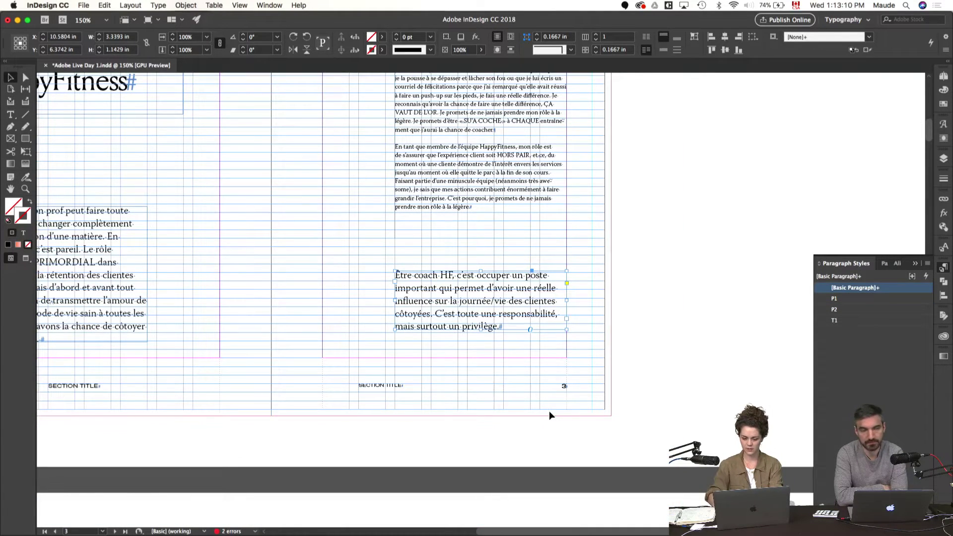
key("super+t")
left_click(753, 172)
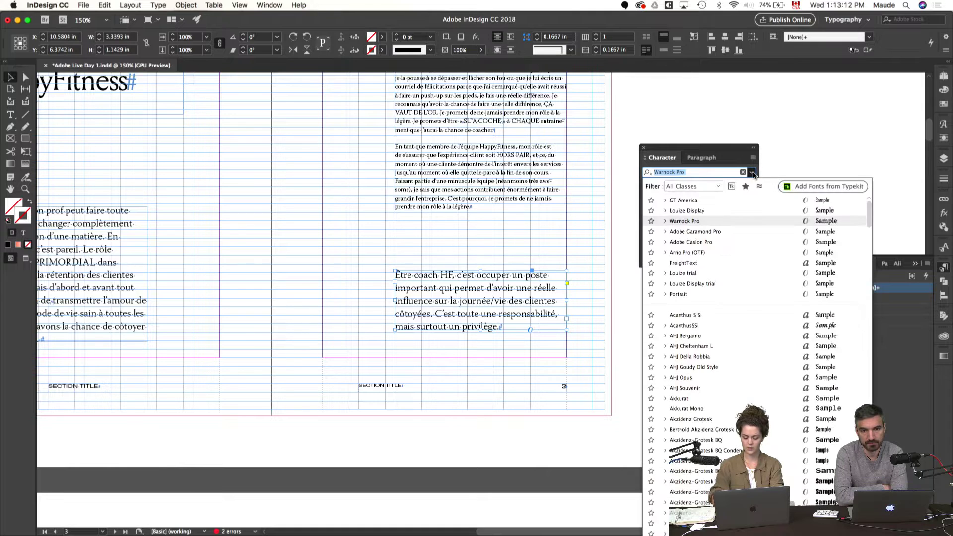
type("Loui")
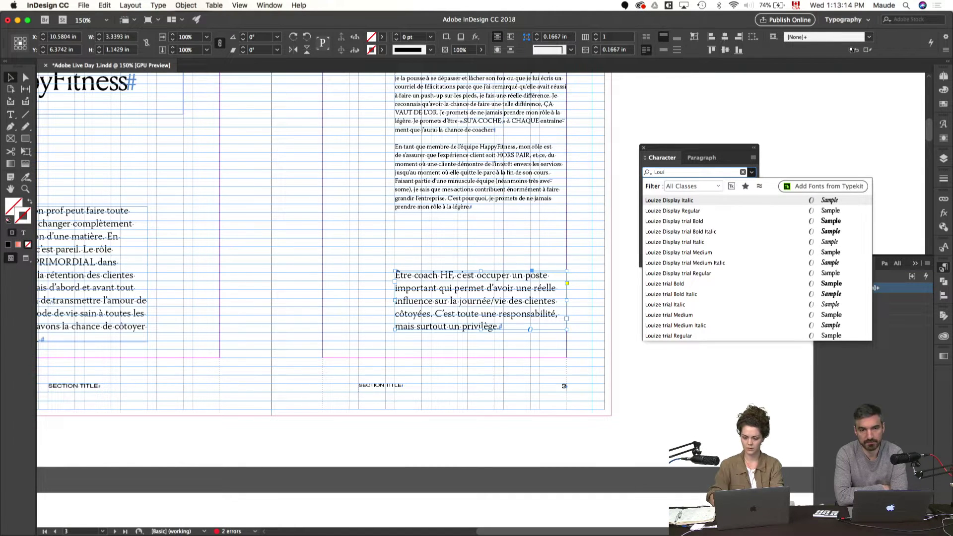
left_click(689, 211)
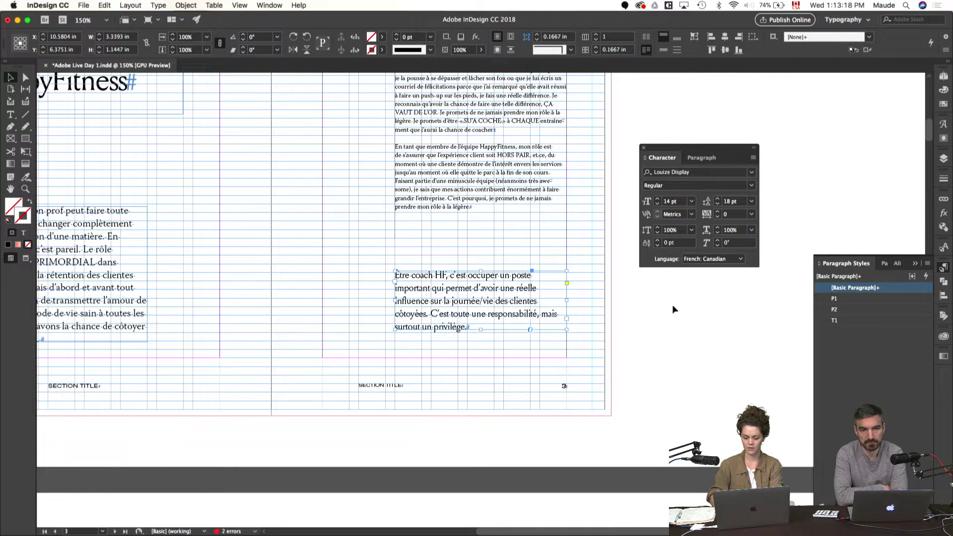
- Nudge page 3's lower text frame down, extend its bottom edge to the bottom margin, and preview the page without guides
key("super+equal")
left_click(618, 305)
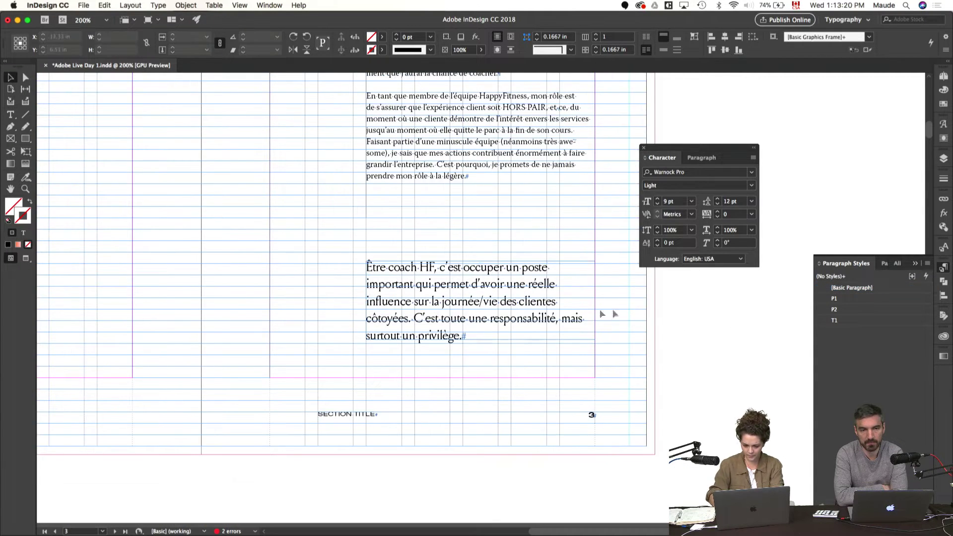
left_click_drag(579, 316, 618, 325)
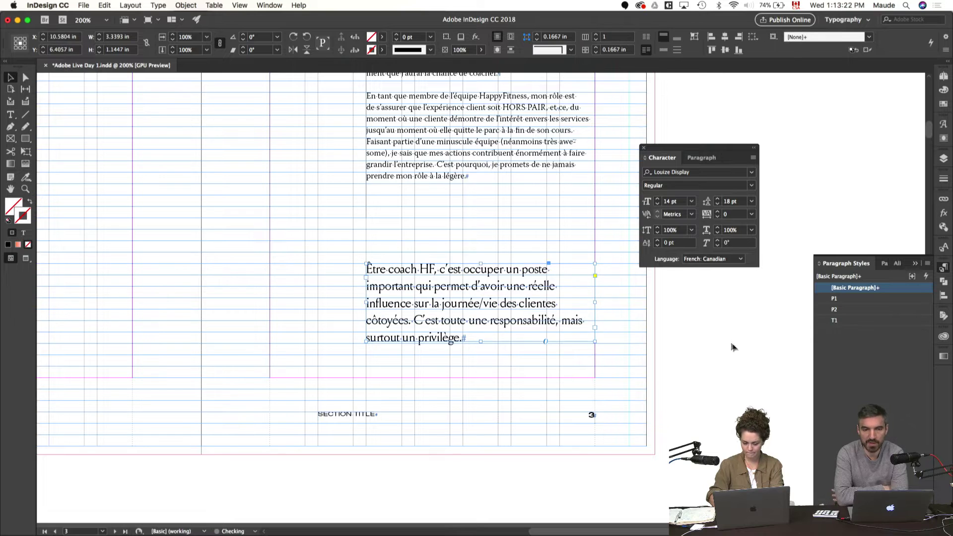
left_click_drag(481, 342, 477, 378)
left_click(696, 354)
key("w")
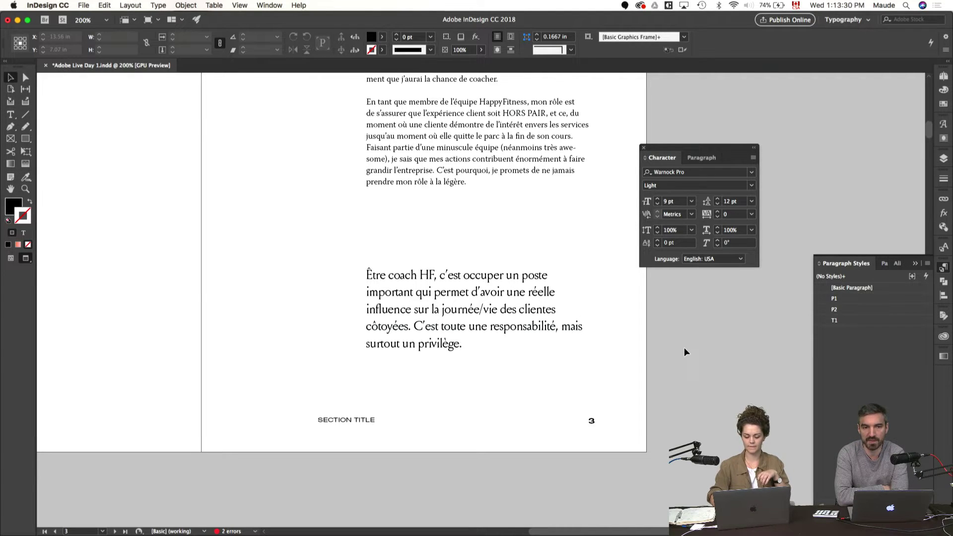
- Try Warnock Pro's Display style on the last five lines of the upper body text on page 3
key("super+equal")
key("super+equal")
scroll(684, 351, "up", 5)
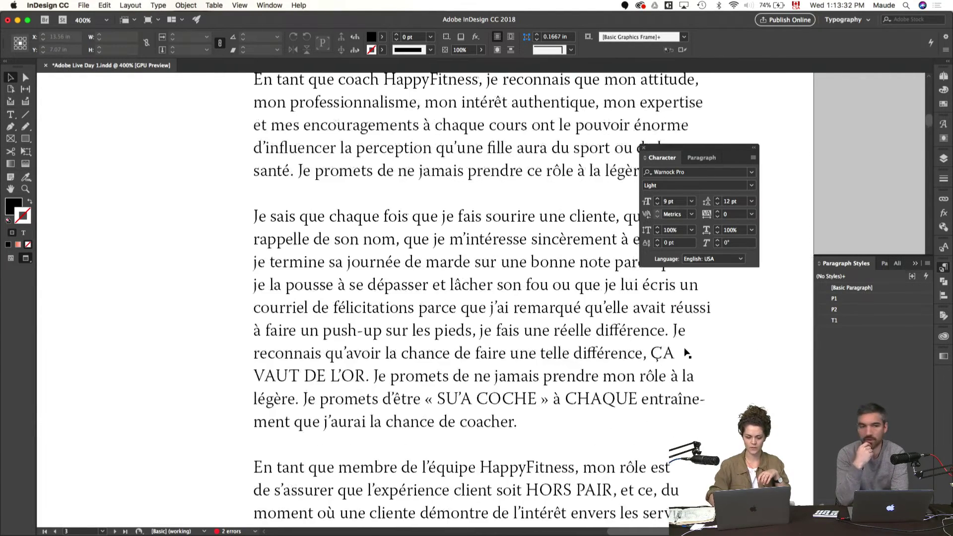
scroll(685, 353, "down", 2)
double_click(487, 285)
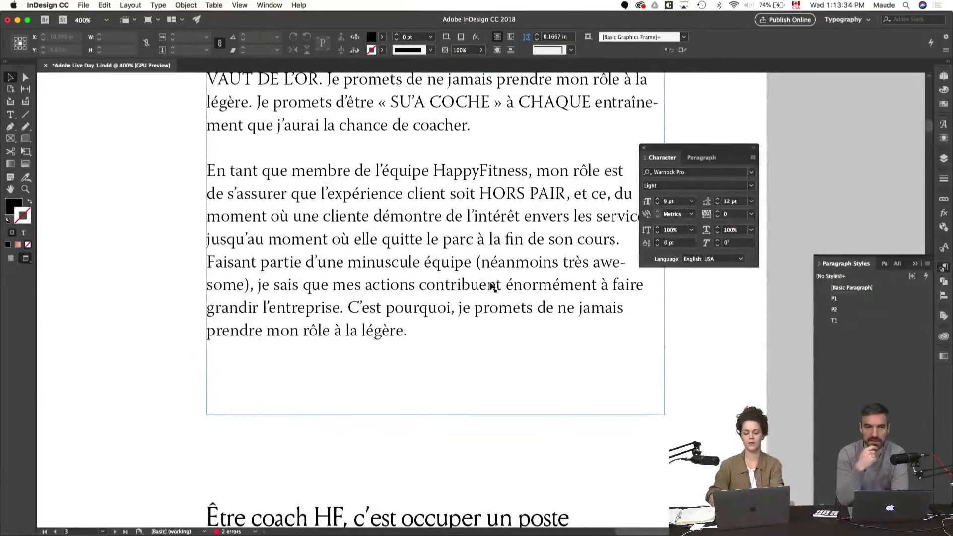
left_click_drag(408, 330, 190, 238)
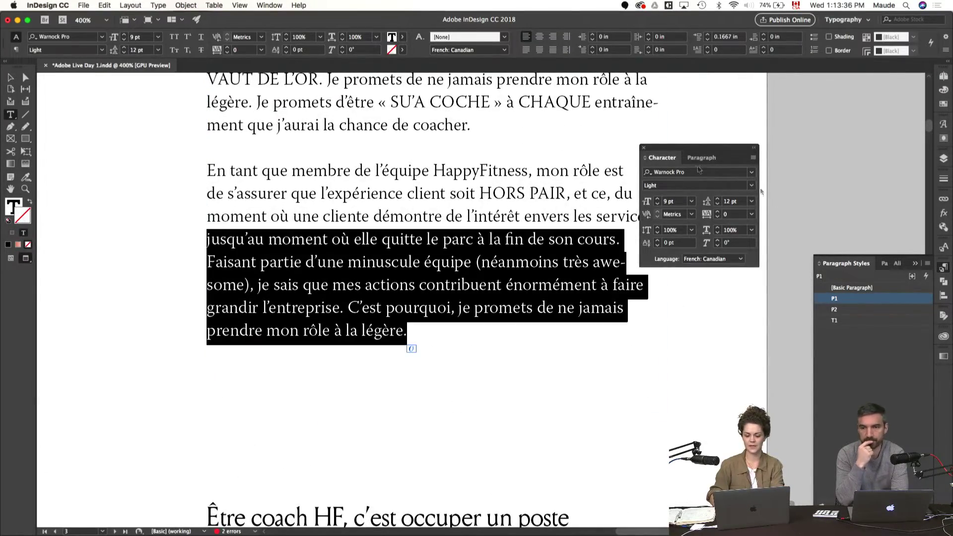
left_click(751, 185)
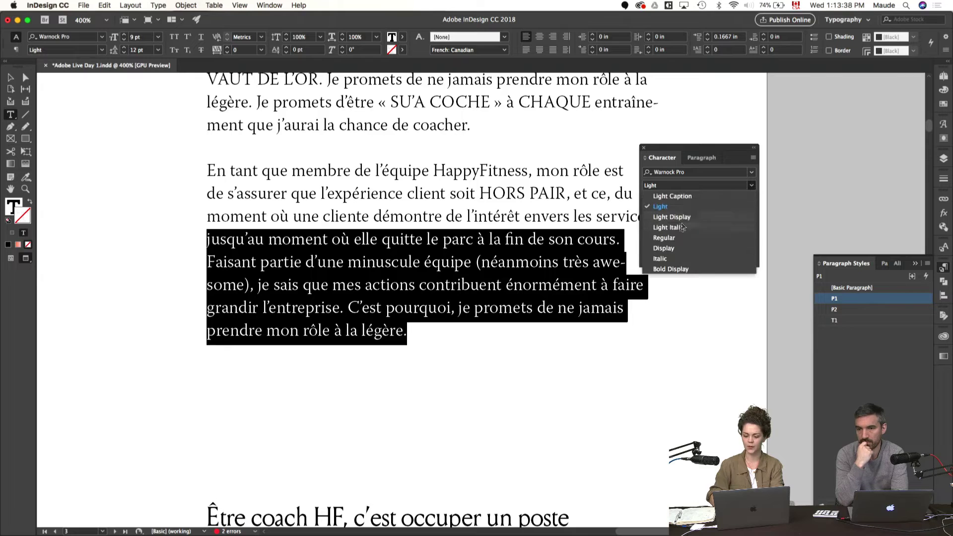
left_click(668, 250)
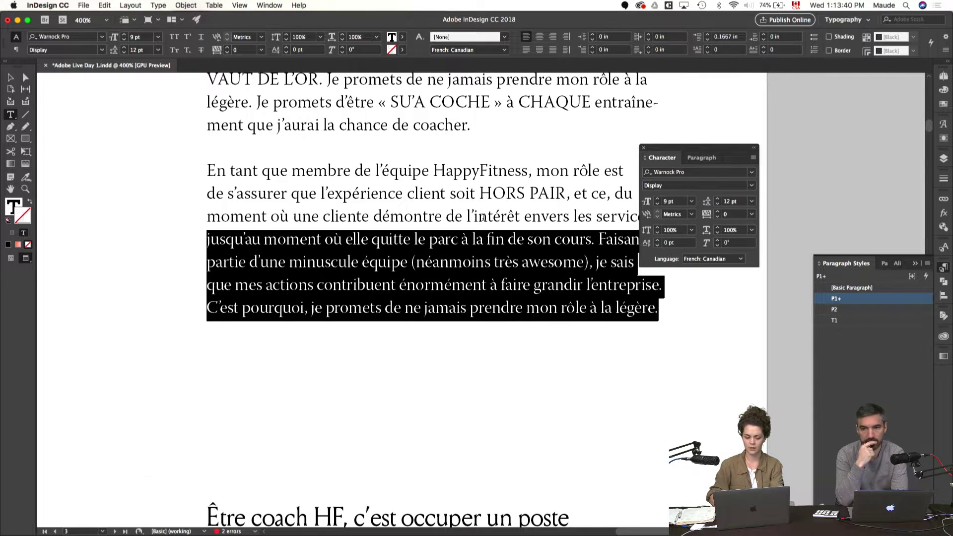
- Try Warnock Pro's Regular style on the first three lines of the last body paragraph
left_click(480, 217)
left_click_drag(206, 170, 638, 217)
left_click(685, 186)
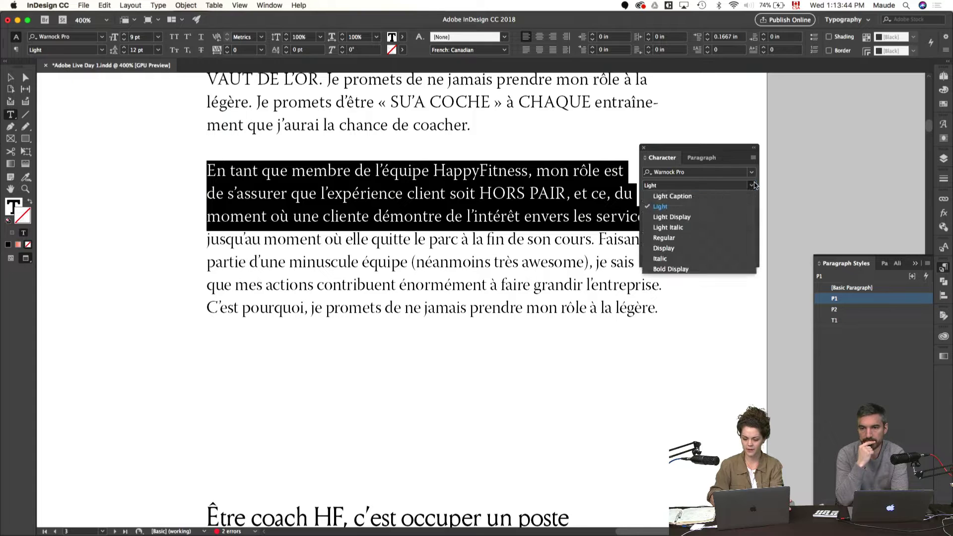
left_click(675, 240)
left_click(675, 278)
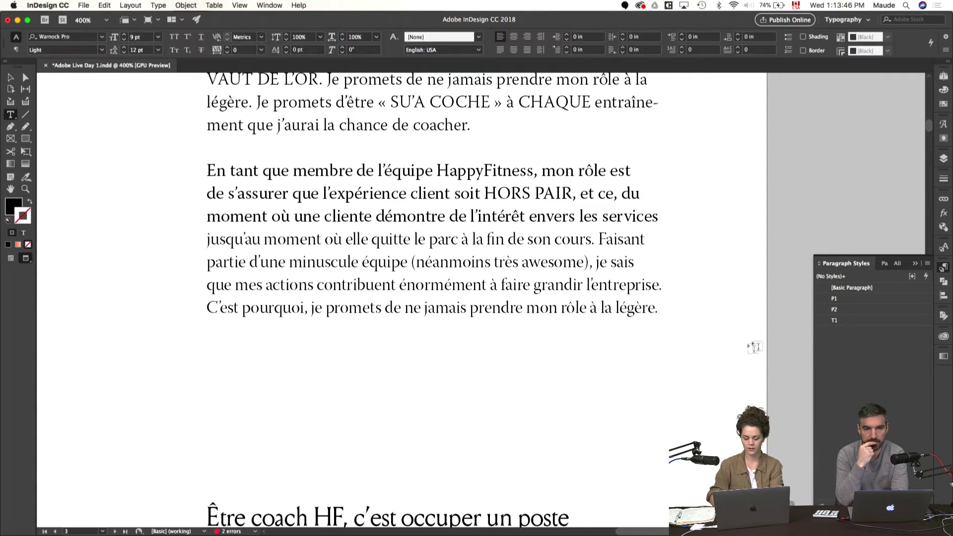
- Compare the Regular and Display letterforms in the last body paragraph up close
left_click(417, 239)
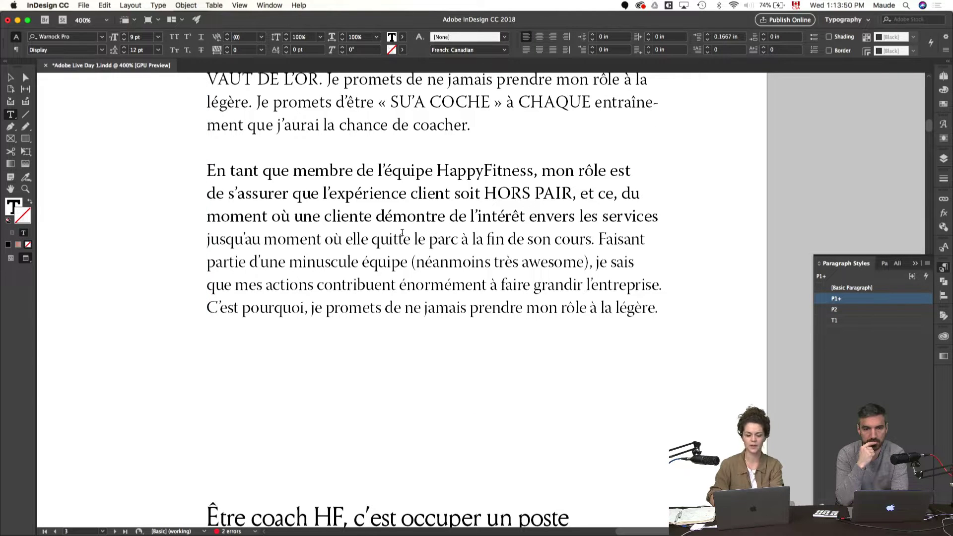
left_click_drag(361, 239, 450, 307)
left_click(453, 324)
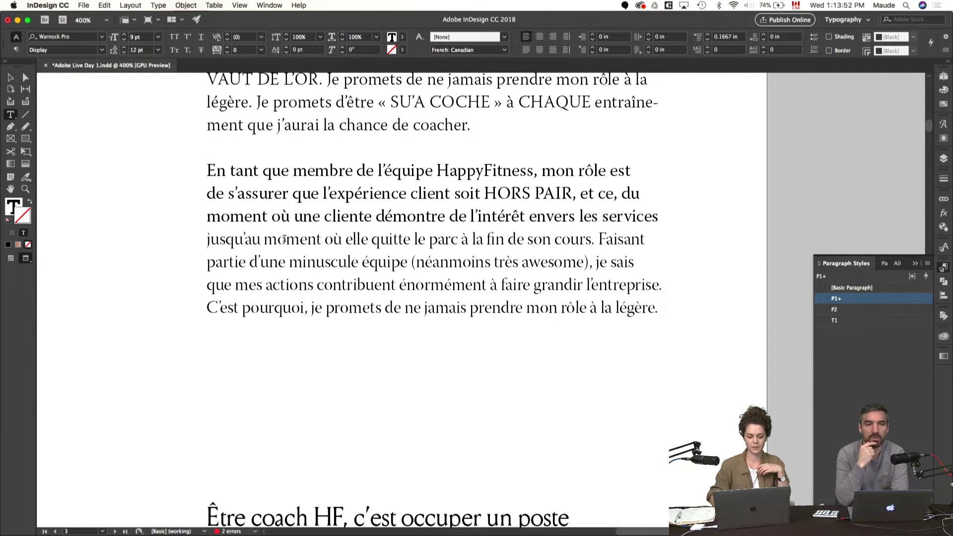
key("super+equal")
key("super+equal")
key("super+equal")
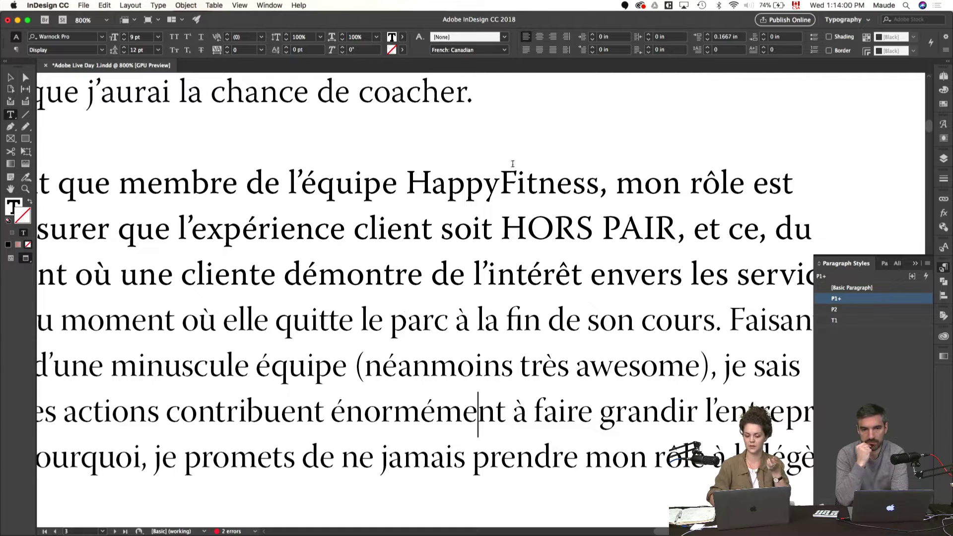
key("super+minus")
key("super+minus")
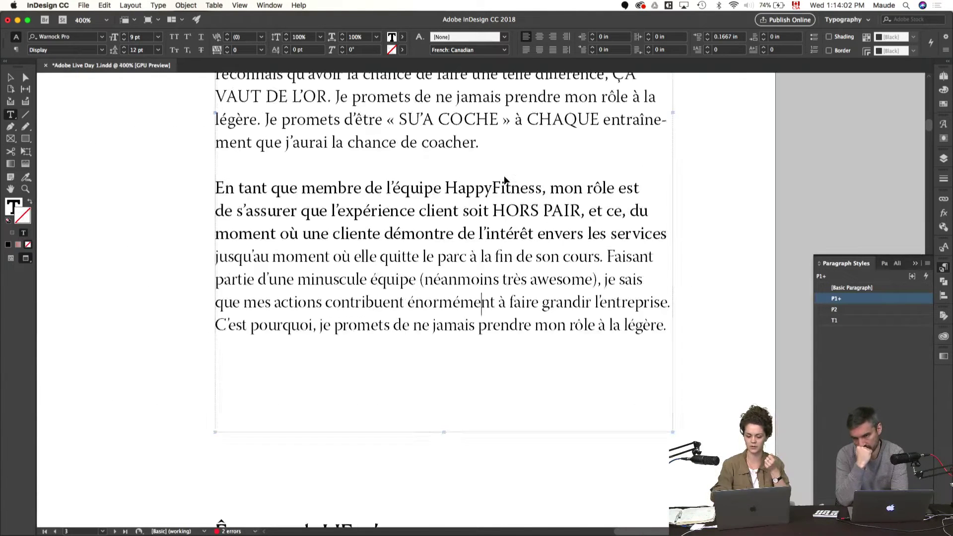
- Clear the font overrides from the last body paragraph by reapplying the P1 paragraph style, and deselect the text
left_click(523, 250)
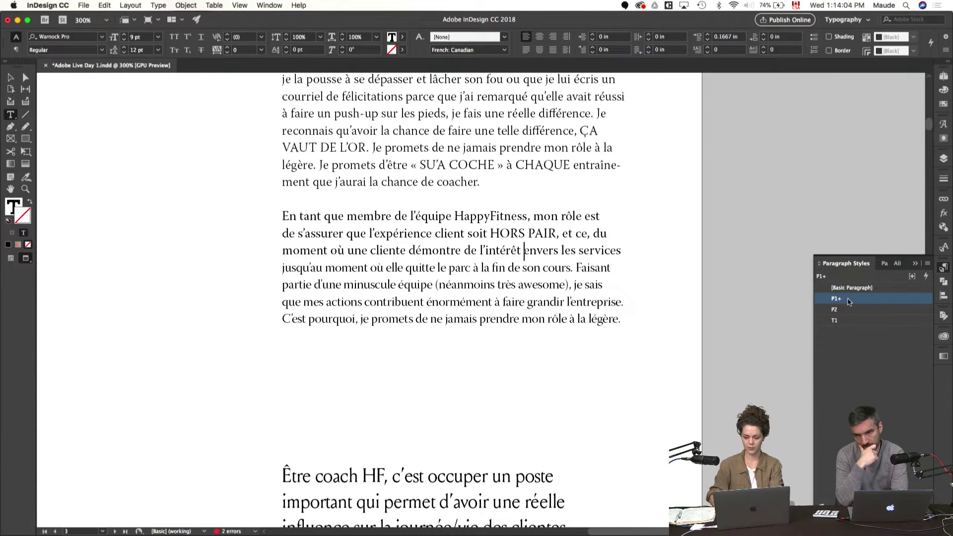
left_click(849, 301, "alt")
left_click(713, 312)
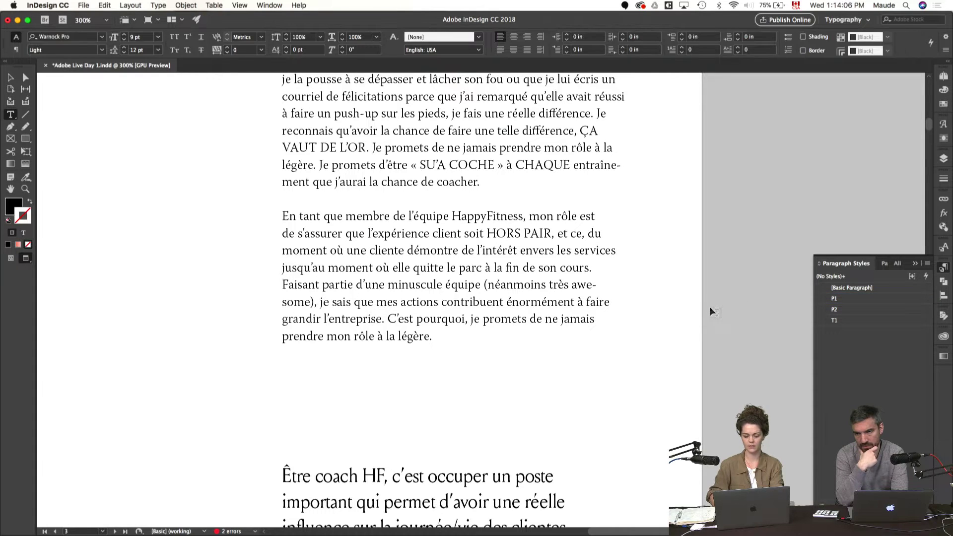
key("v")
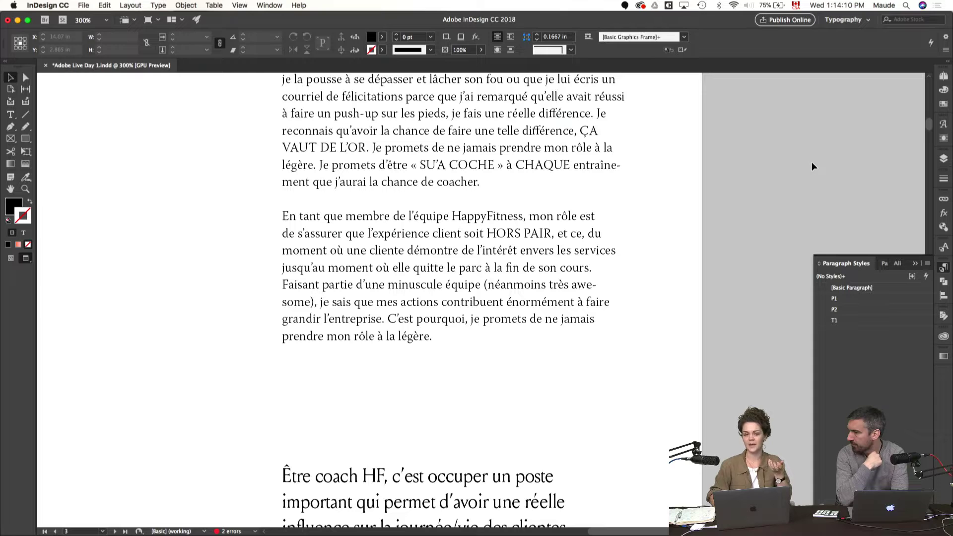
- Look through the Printing and Proofing and Essentials workspaces, and return to Typography
left_click(845, 20)
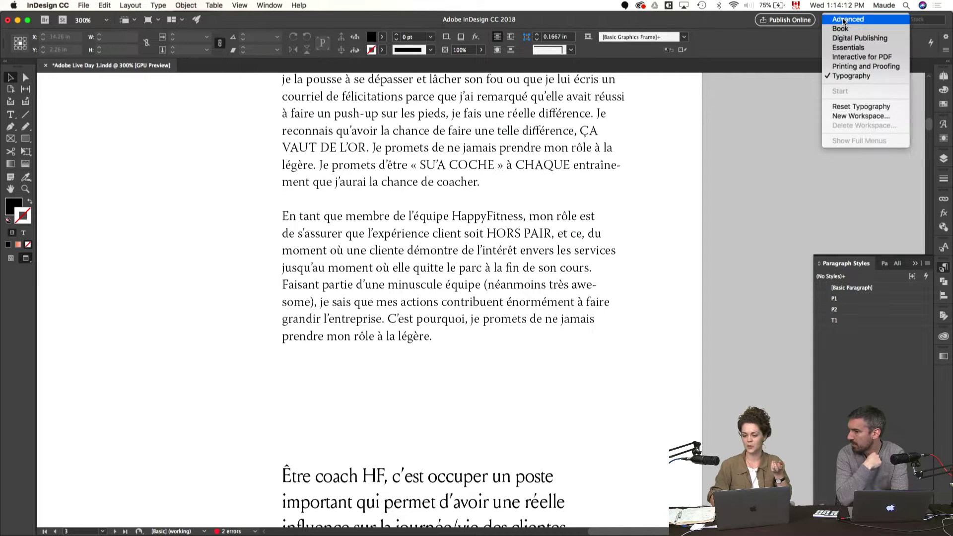
left_click(843, 69)
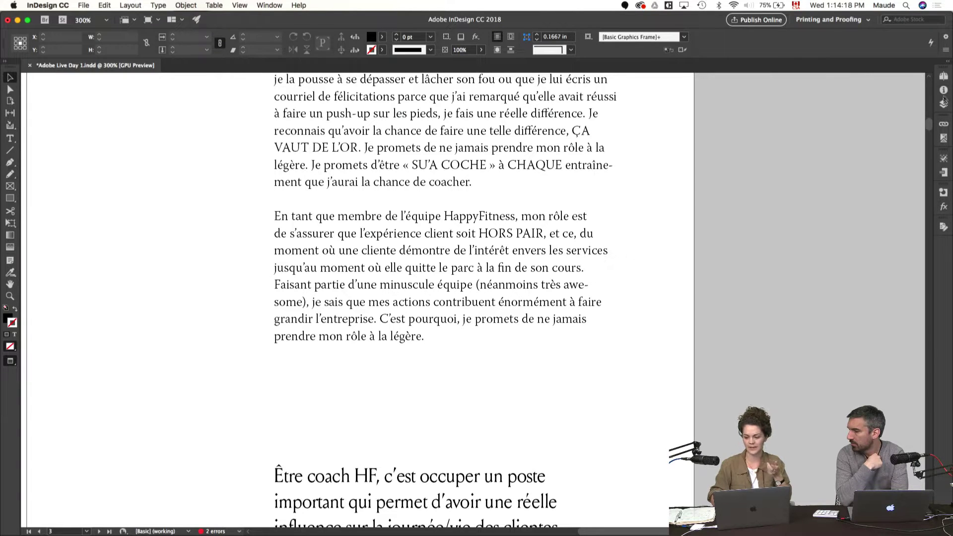
left_click(845, 19)
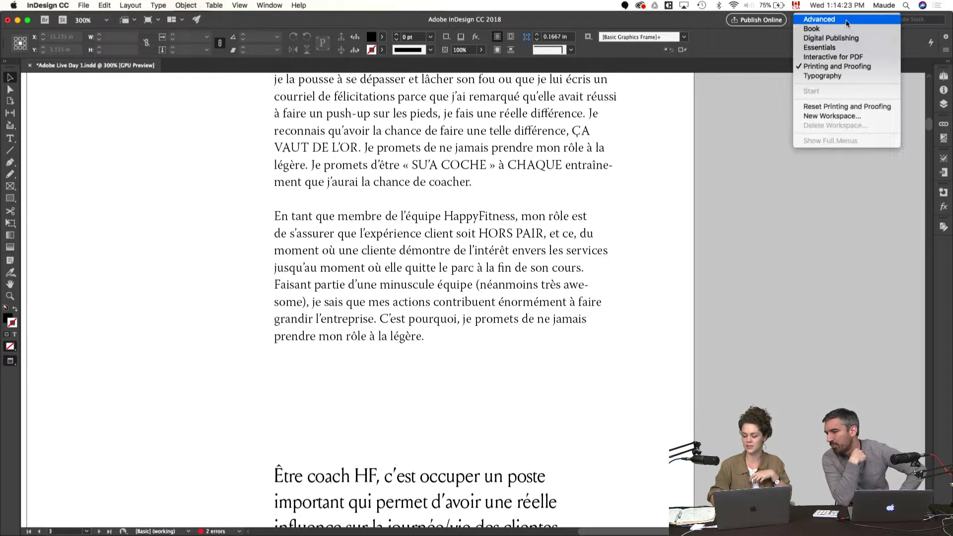
left_click(820, 48)
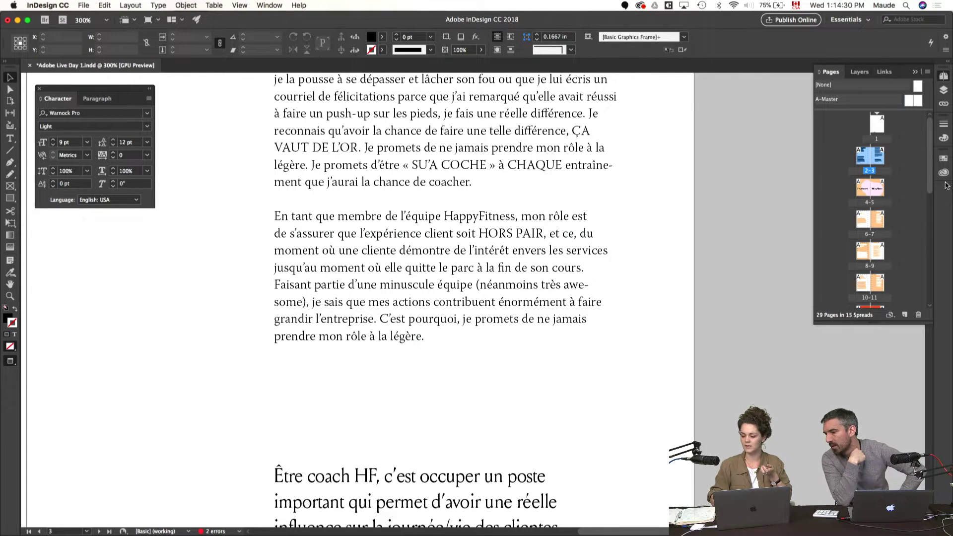
left_click(852, 20)
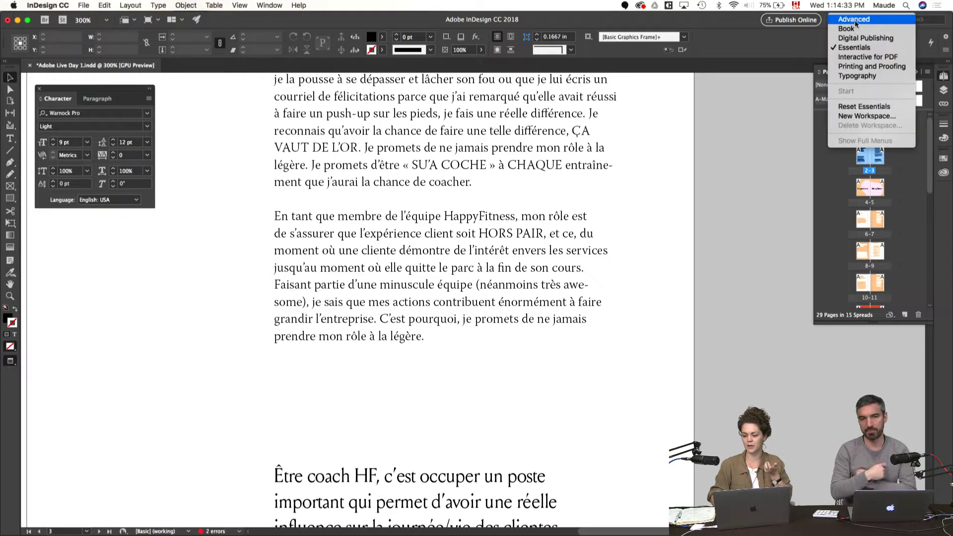
left_click(840, 76)
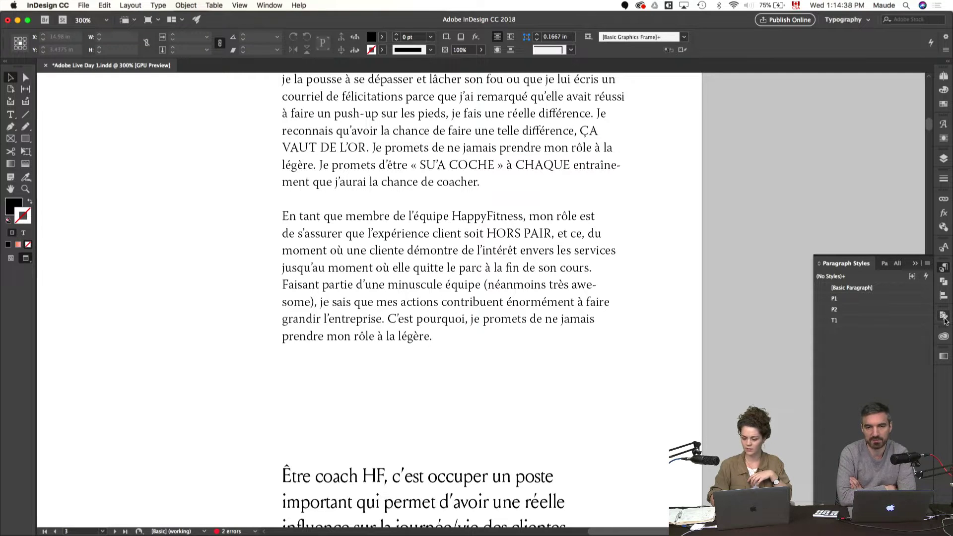
left_click(943, 316)
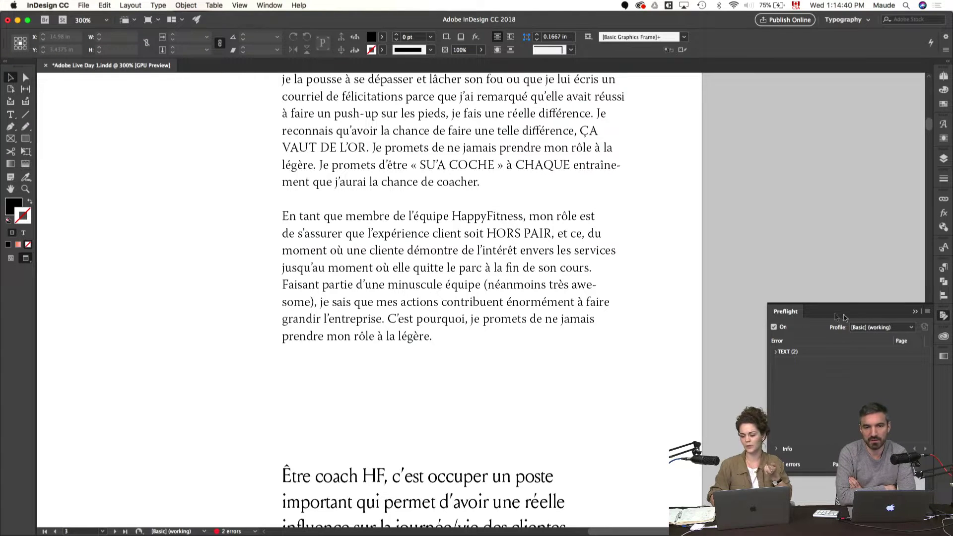
left_click(942, 314)
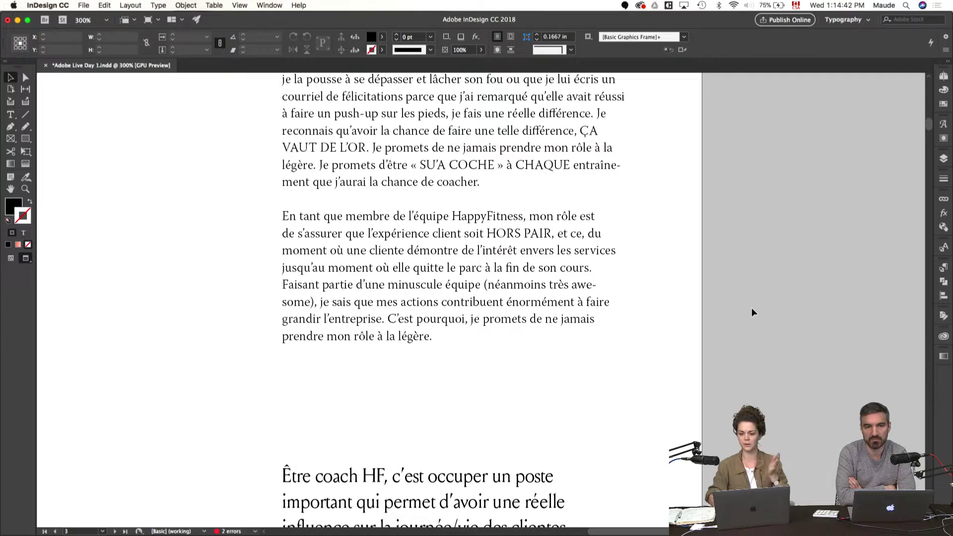
- Create a paragraph style named Quote Louize from the "Être coach HF" quote, apply it to the quote, and deselect the frame
scroll(752, 311, "up", 5)
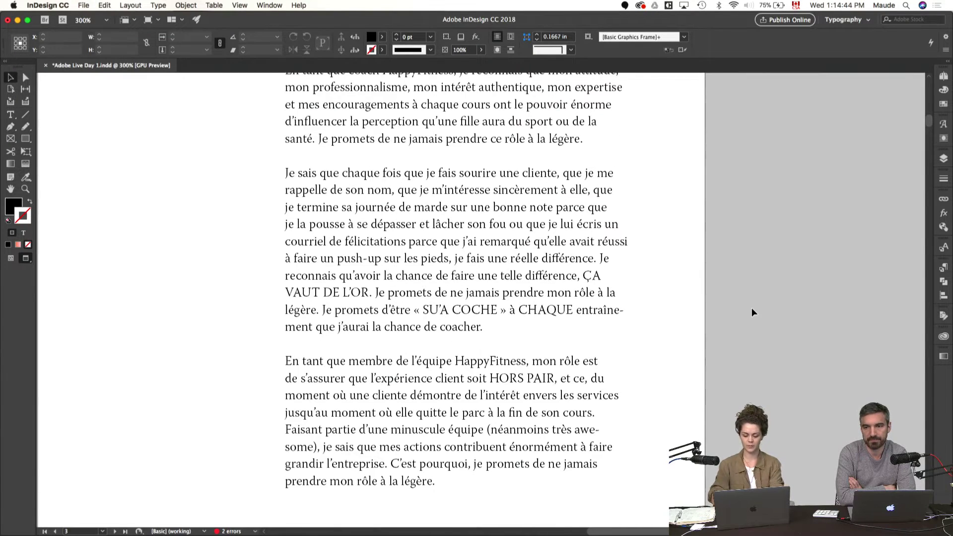
scroll(751, 308, "down", 20)
scroll(752, 308, "up", 12)
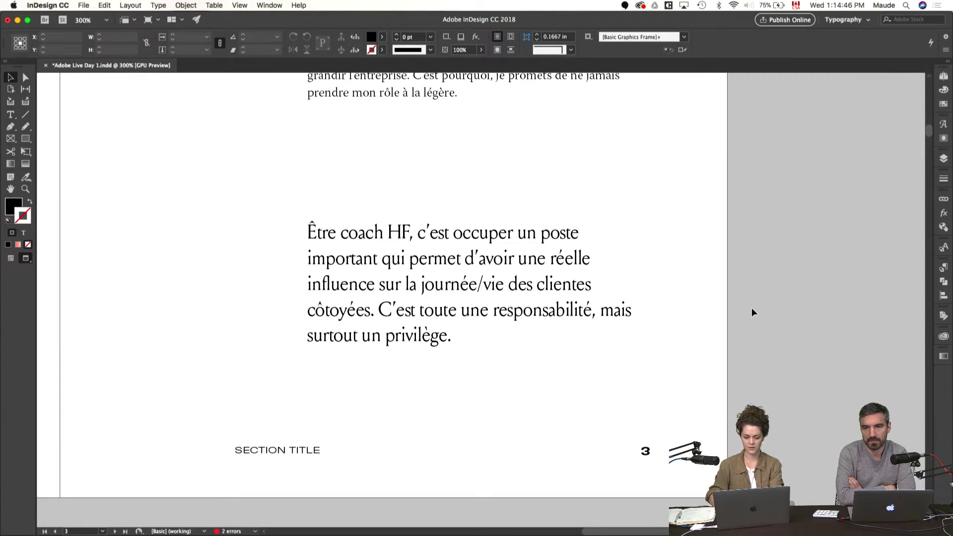
left_click(530, 276)
key("super+t")
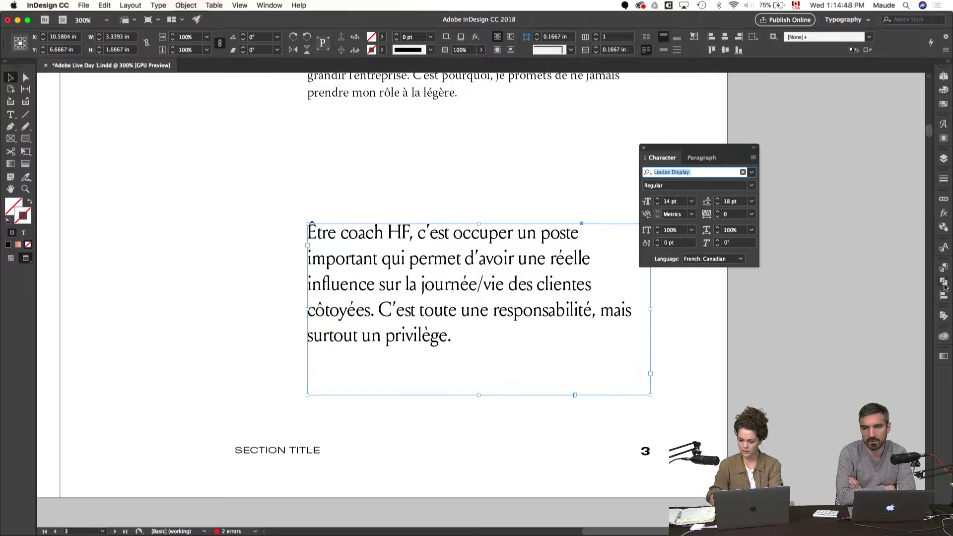
left_click(944, 268)
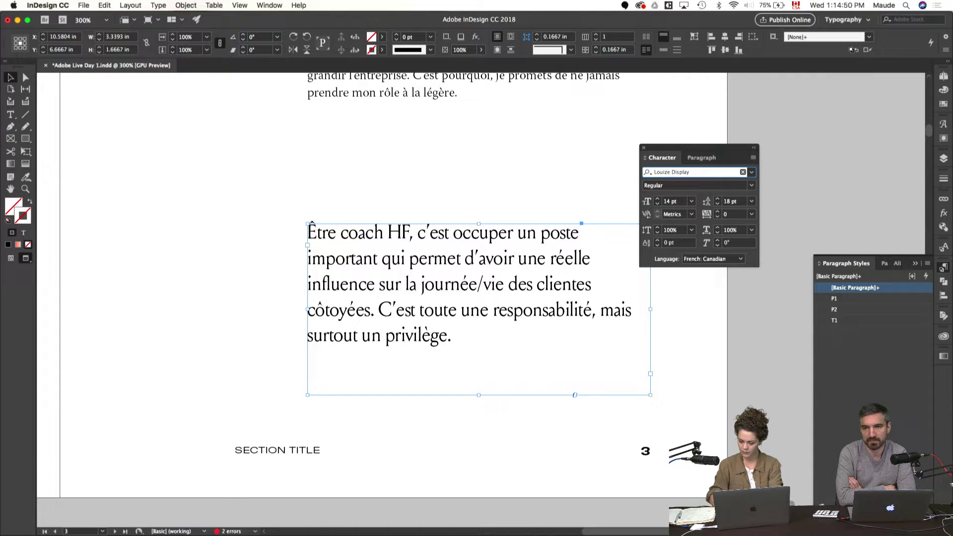
left_click(919, 516)
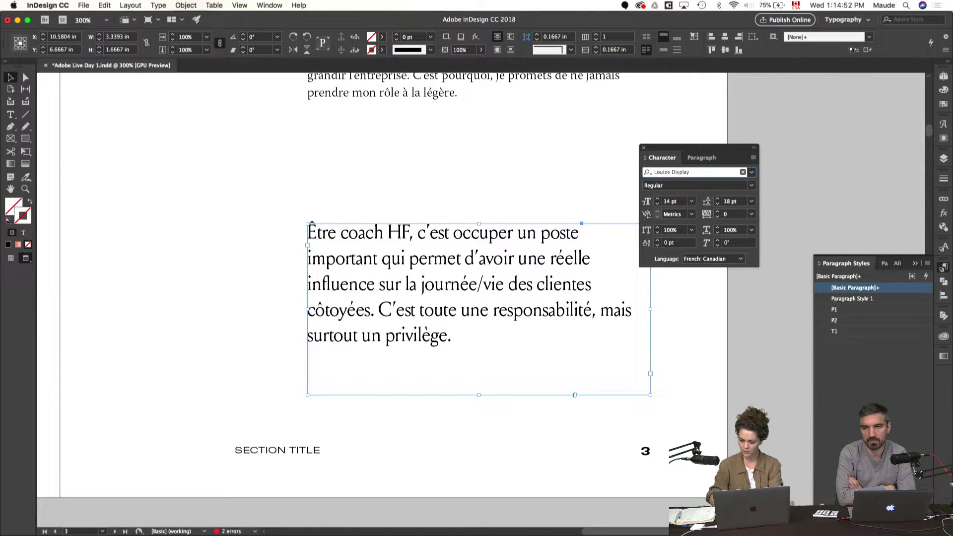
double_click(852, 299)
type("Quote Louize")
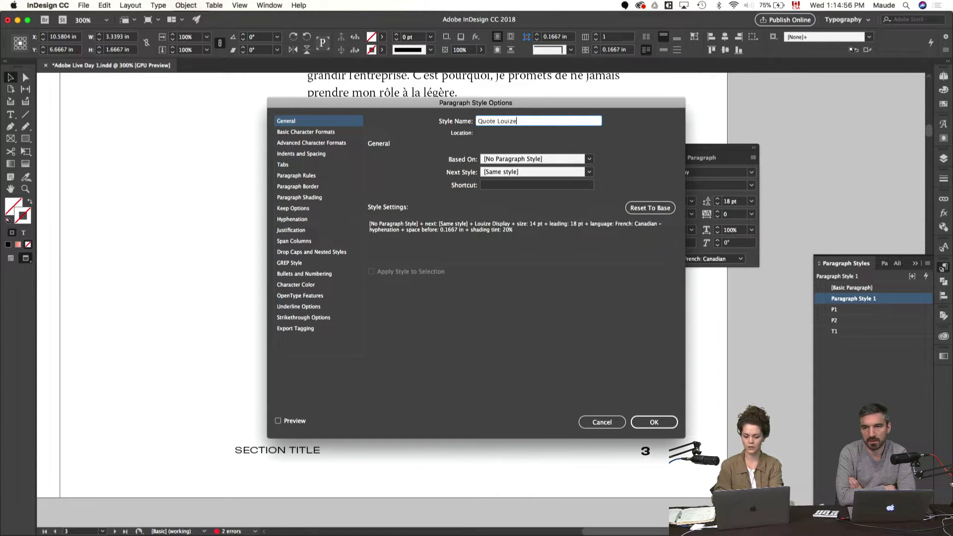
key("Return")
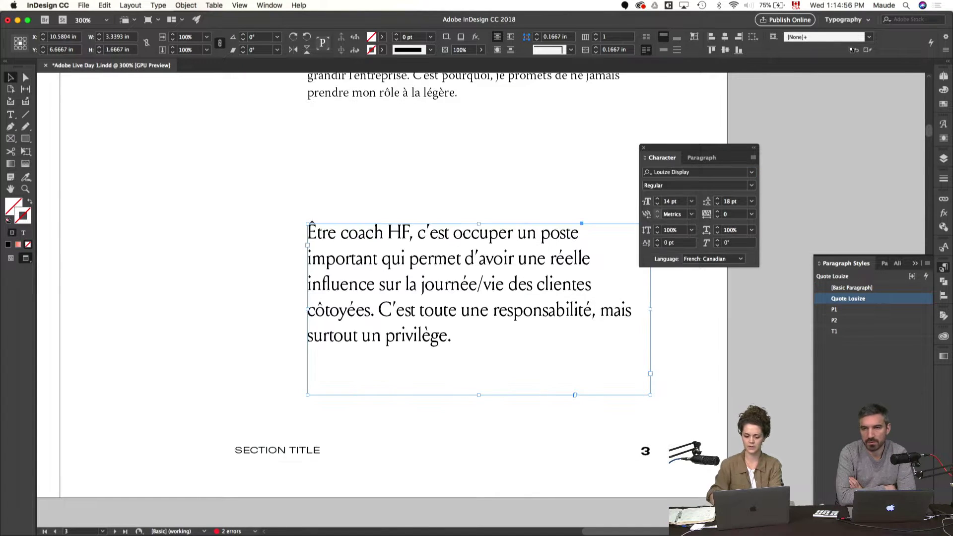
key("cmd+t")
left_click(761, 269)
- Check the quote and body text on page 3 against the baseline grid and guides, and return to the preview
key("cmd+minus")
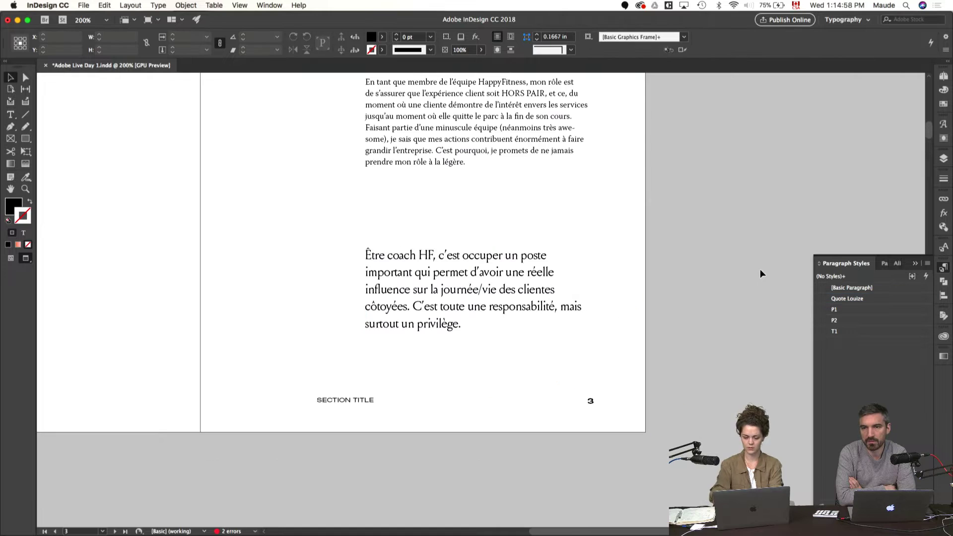
key("w")
scroll(667, 337, "left", 4)
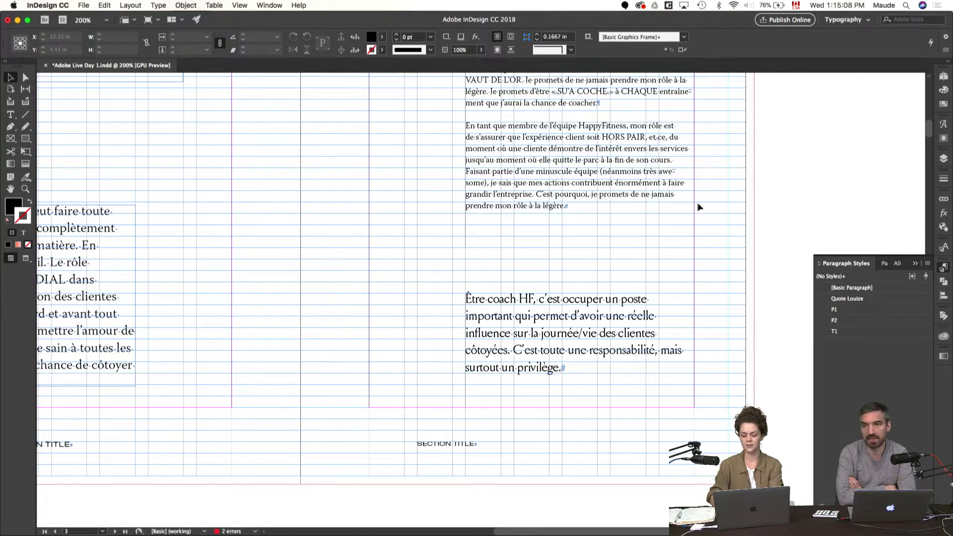
key("super+equal")
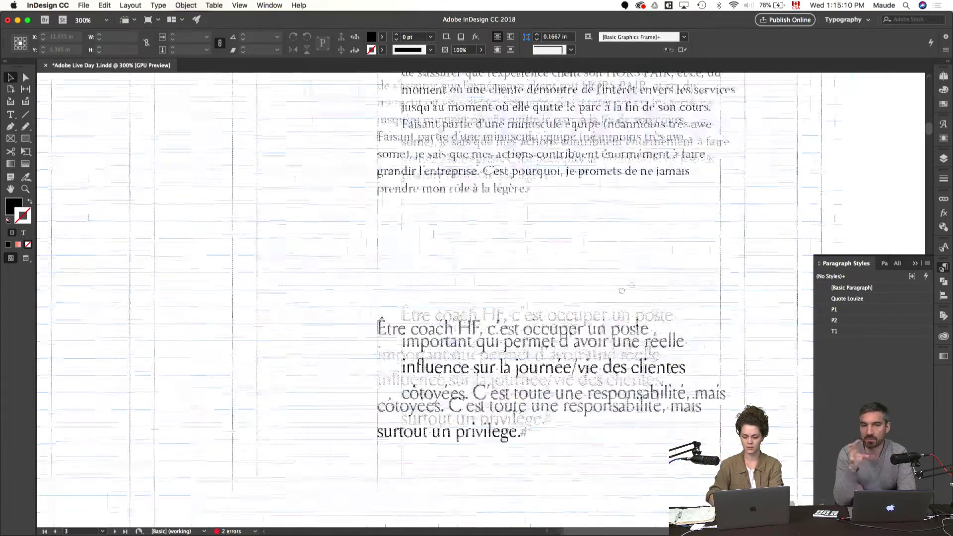
key("w")
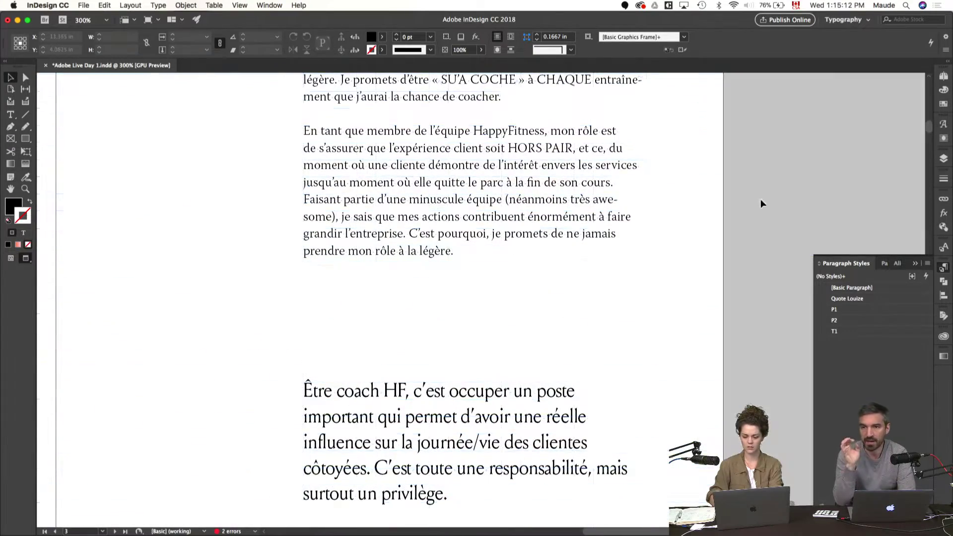
scroll(760, 199, "up", 2)
scroll(760, 199, "right", 2)
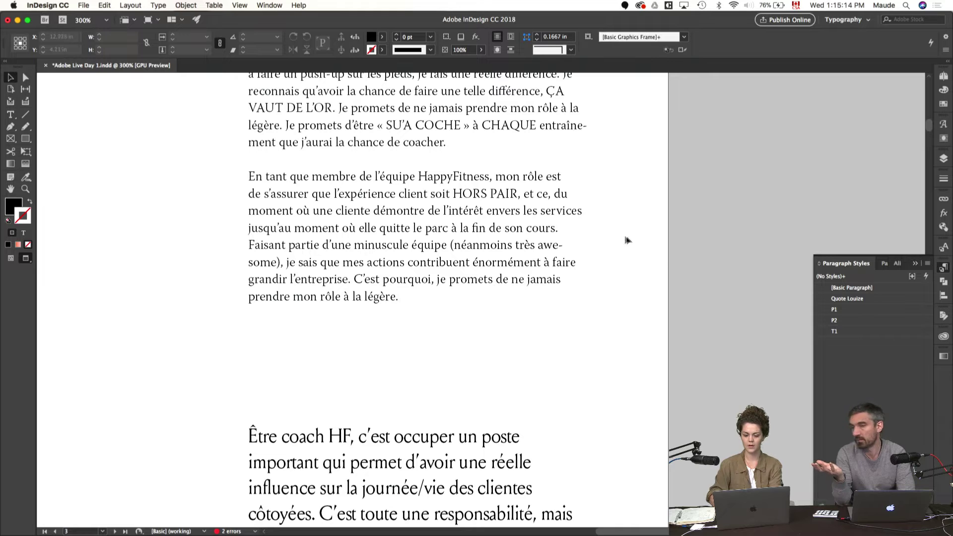
- Try turning off hyphenation for the body paragraph containing the split word "entraînement"
key("super+t")
left_click_drag(701, 146, 757, 130)
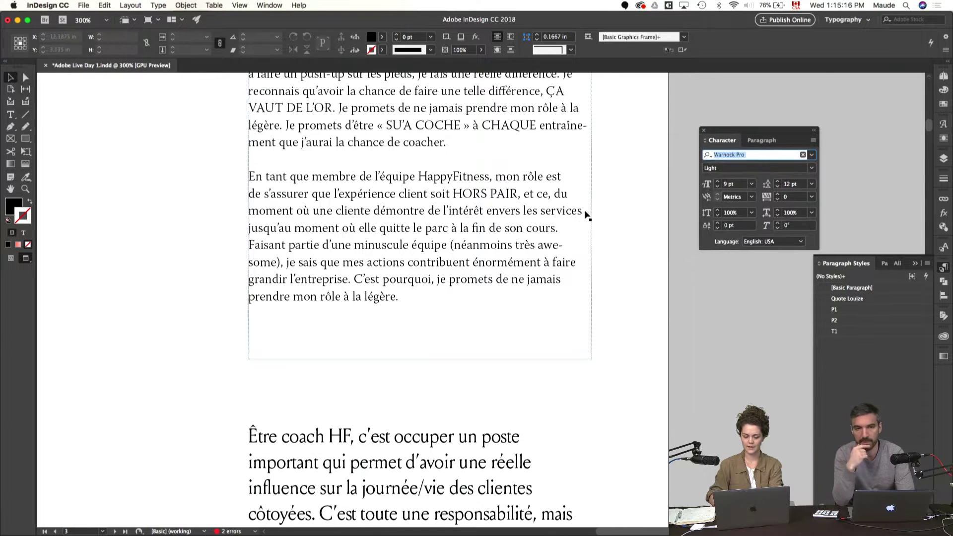
scroll(585, 212, "up", 3)
scroll(585, 213, "right", 1)
double_click(545, 260)
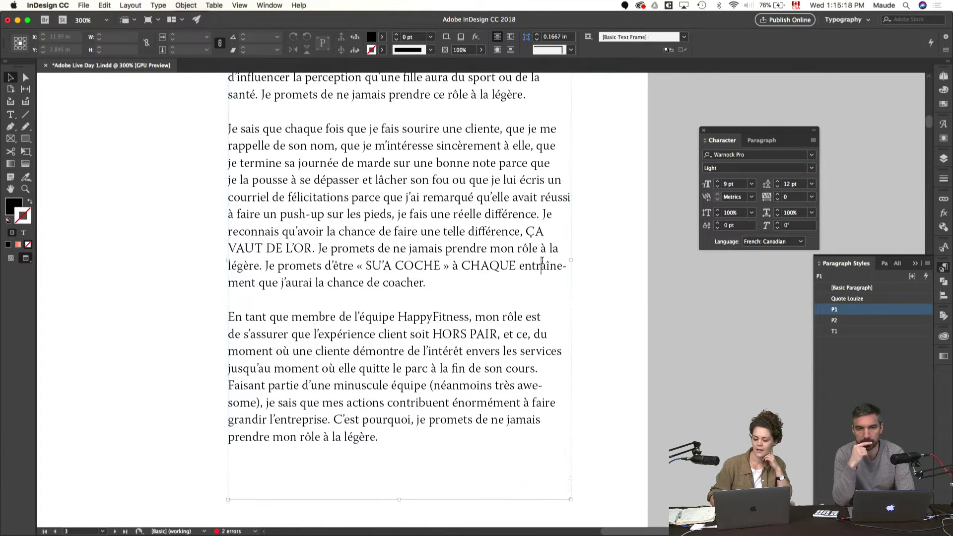
left_click(758, 139)
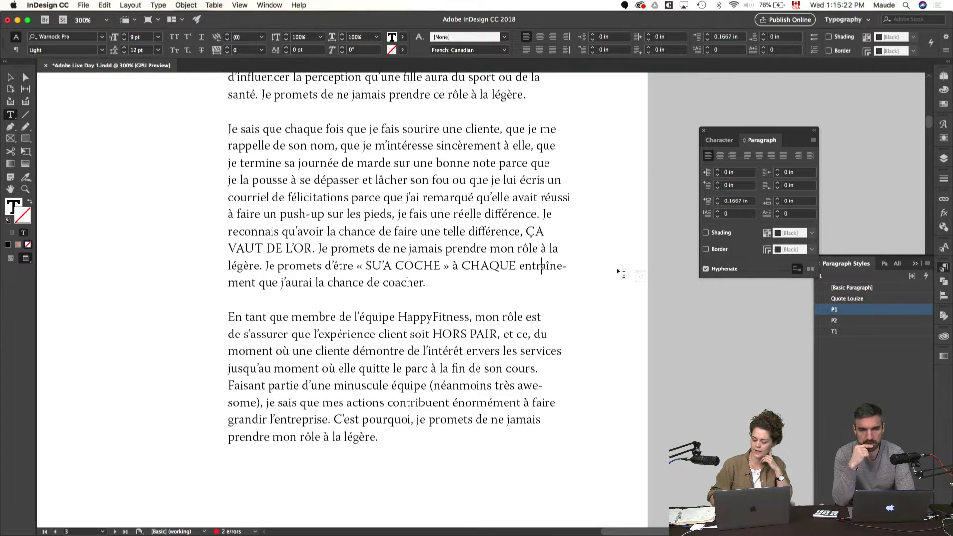
double_click(542, 267)
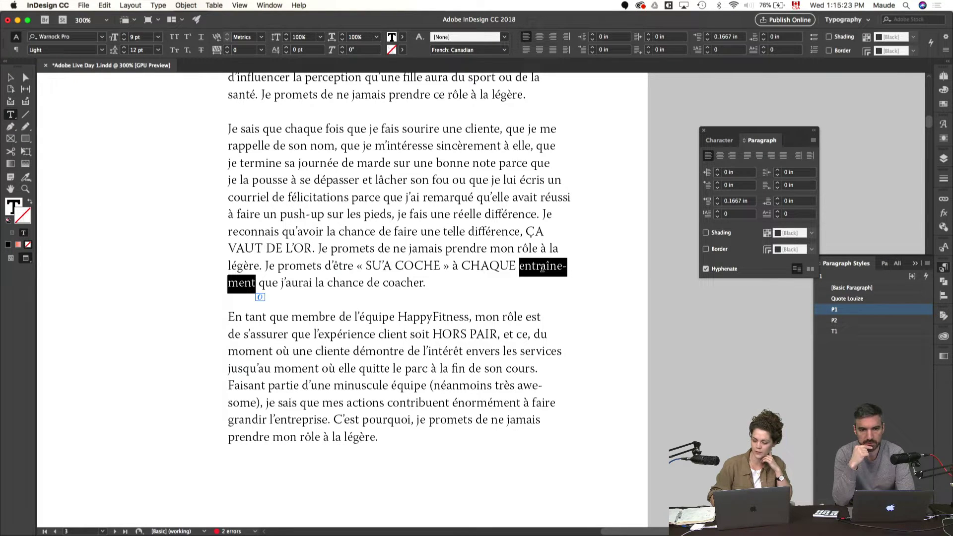
left_click(706, 269)
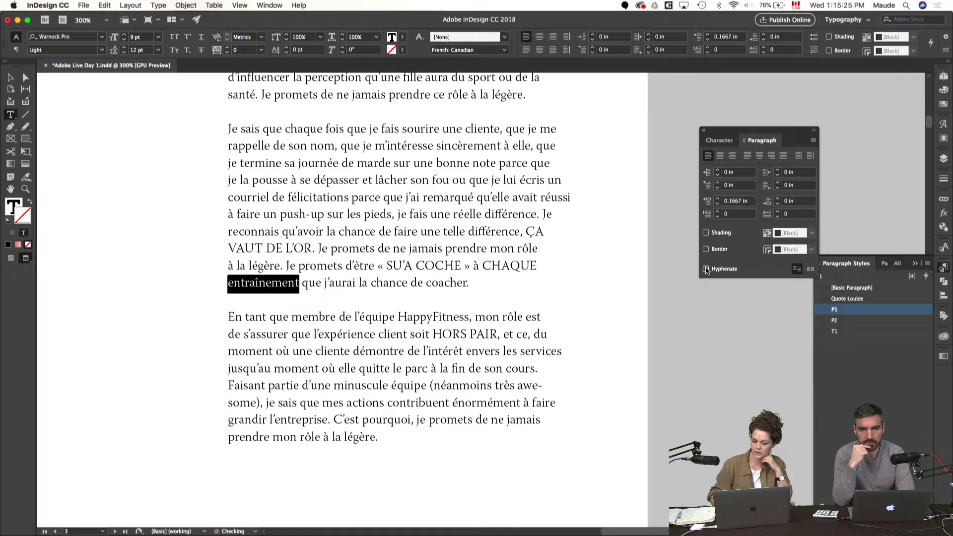
- Undo the hyphenation change in the "Je sais que chaque fois" paragraph
left_click(511, 233)
double_click(492, 229)
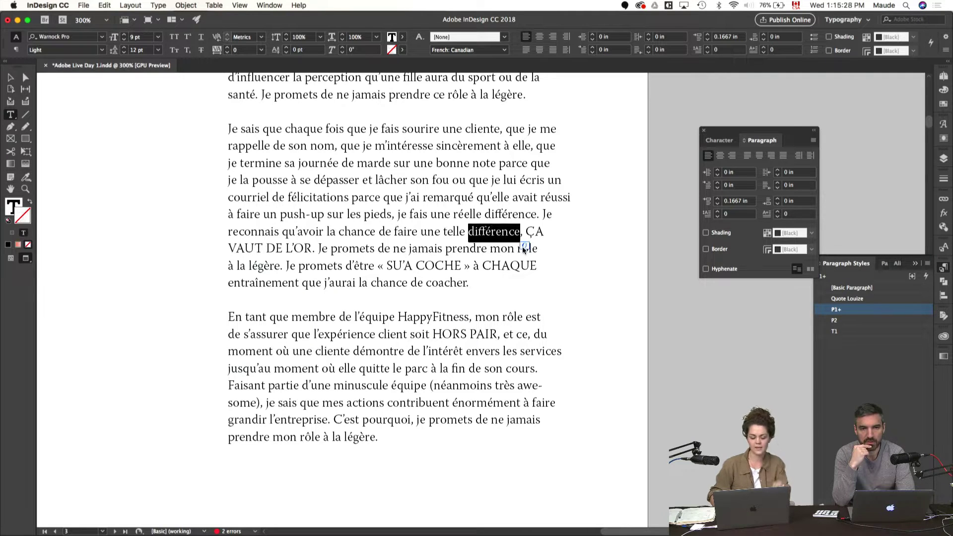
key("super+z")
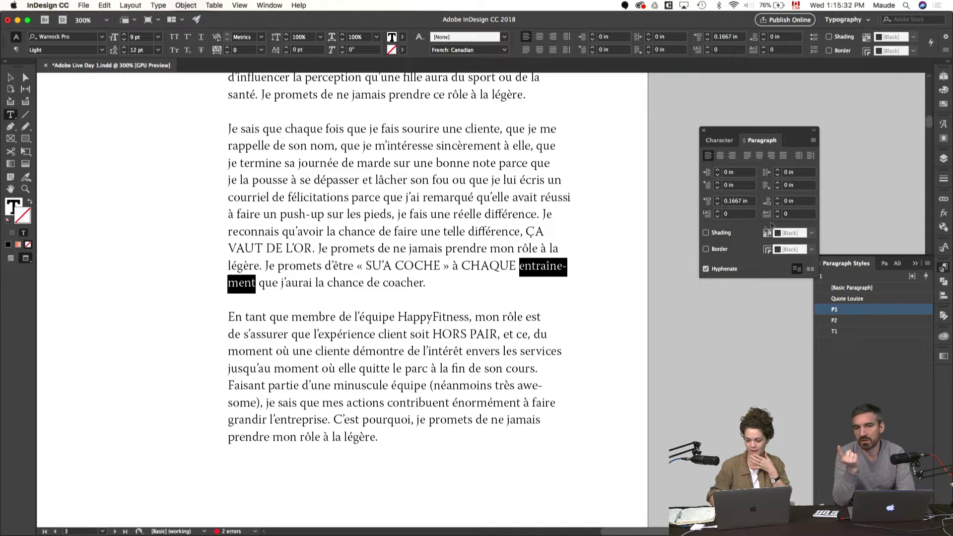
- Create a new character style with the word "entraînement" selected, and open its options
left_click(726, 143)
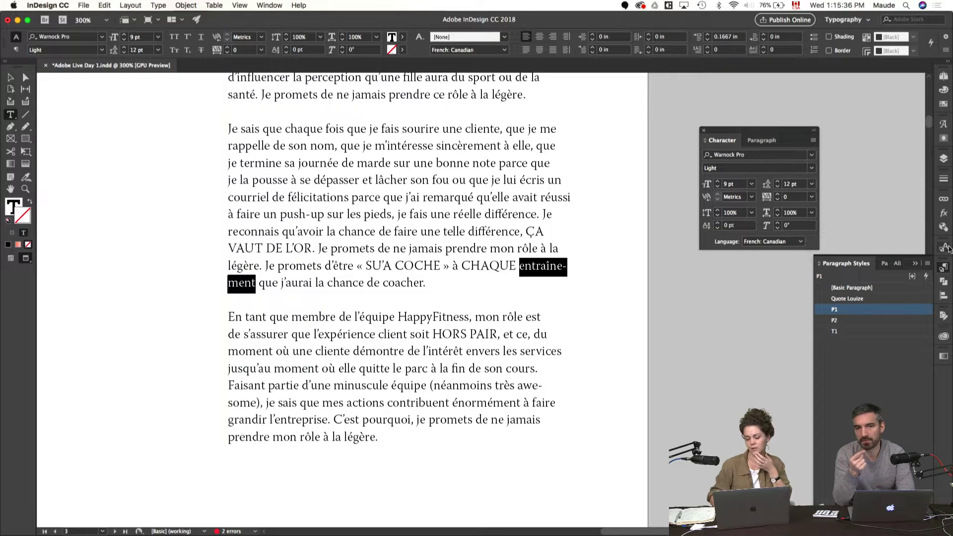
left_click(944, 248)
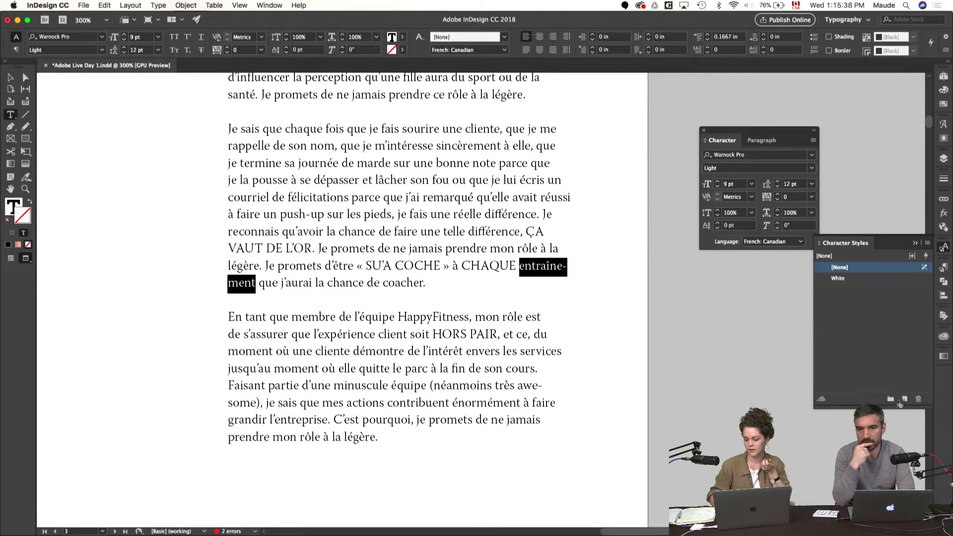
left_click(902, 401)
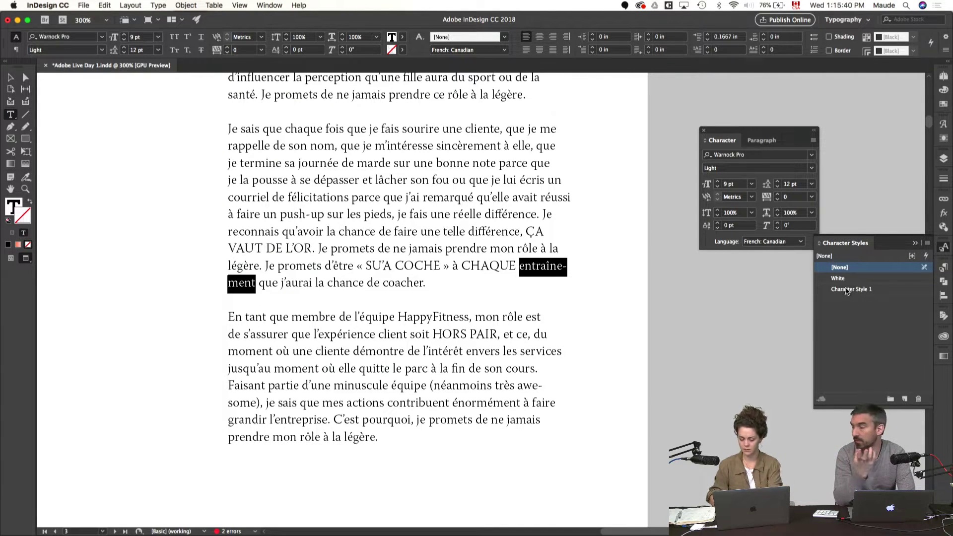
double_click(847, 290)
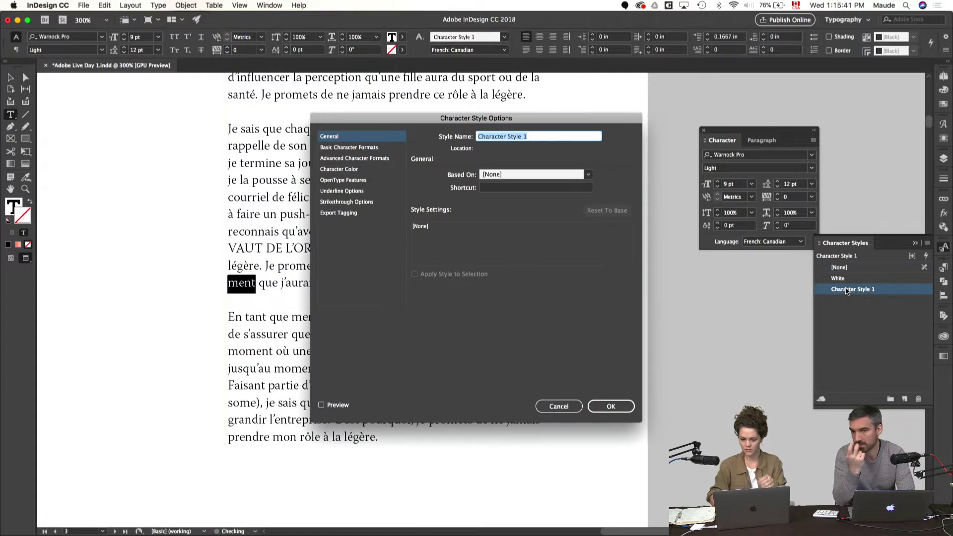
- Examine the new character style's settings from basic formats to export tagging, close its options without changes, and deselect the text
left_click(367, 147)
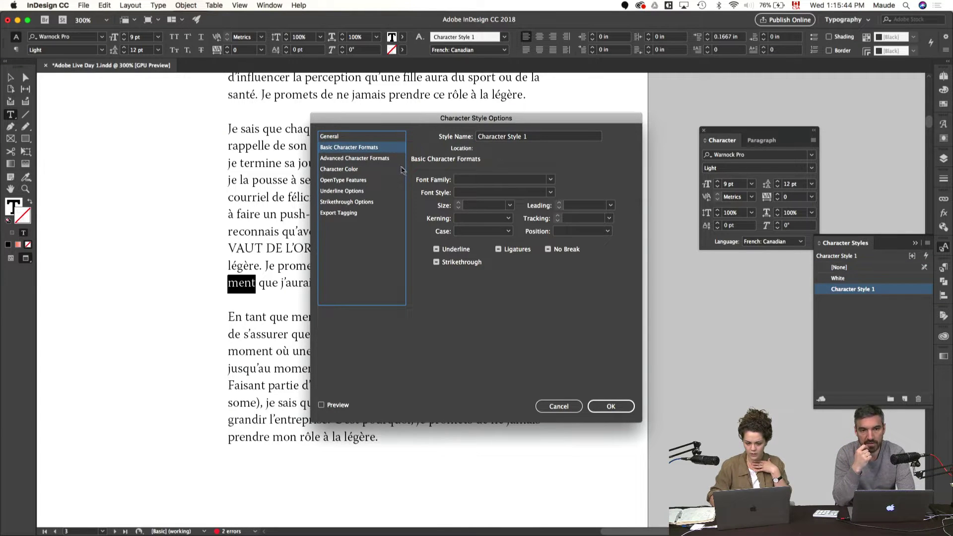
left_click(378, 158)
left_click(385, 170)
left_click(358, 181)
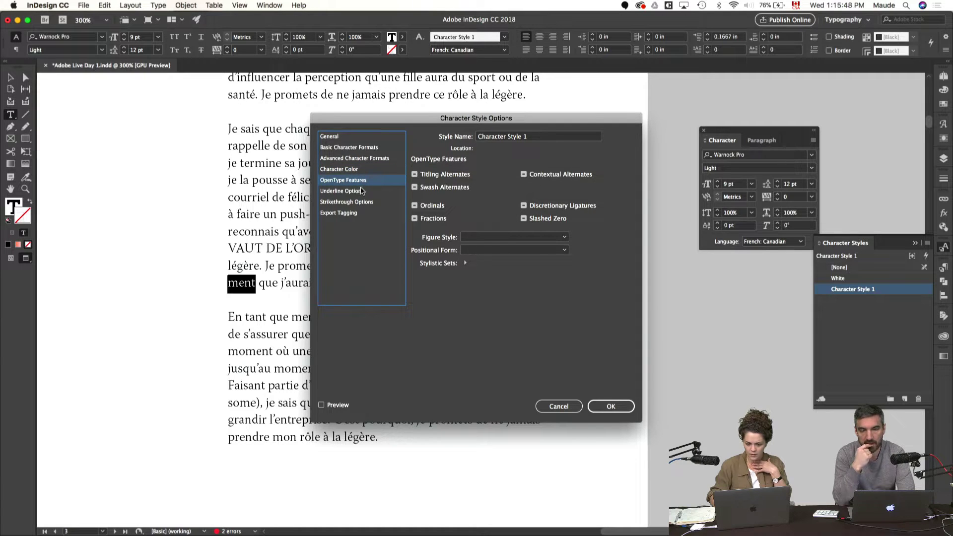
left_click(360, 191)
left_click(364, 202)
left_click(369, 212)
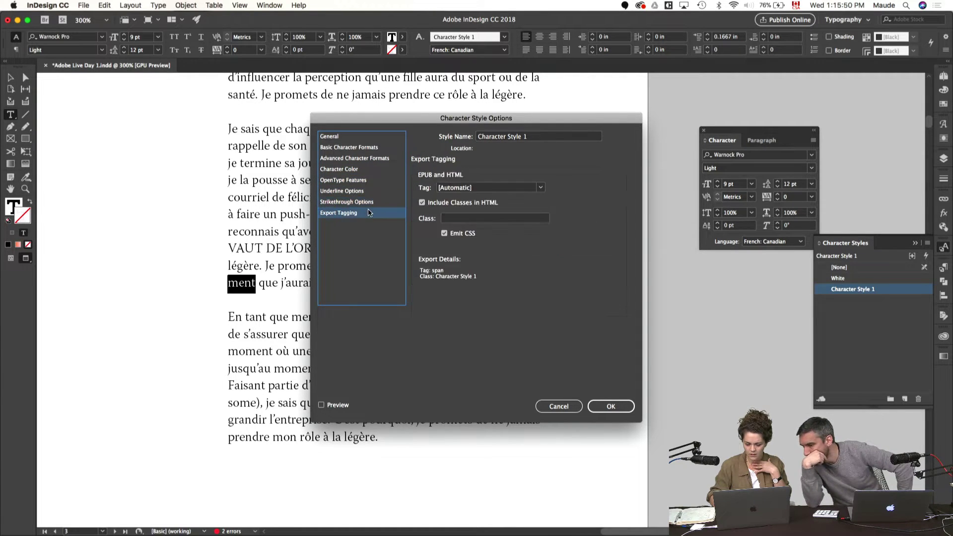
left_click(381, 149)
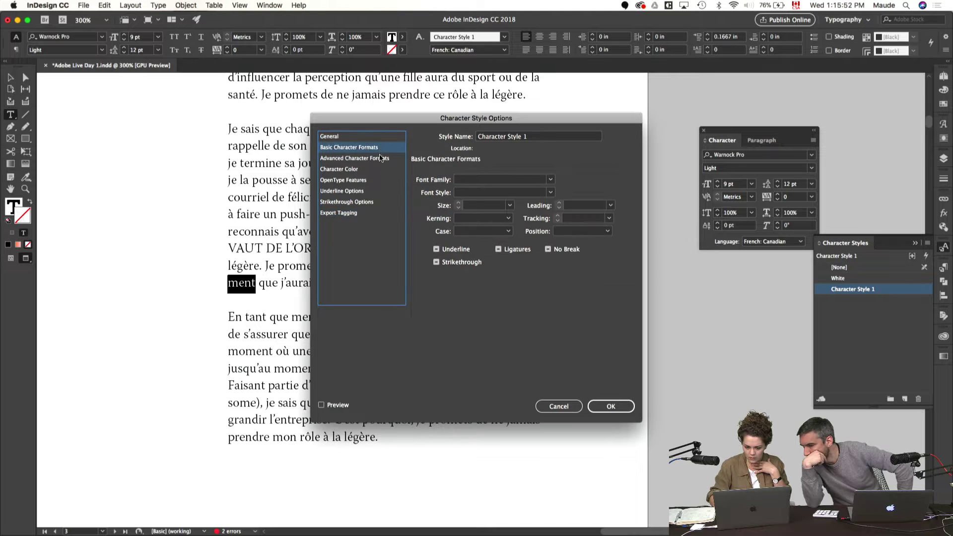
left_click(381, 159)
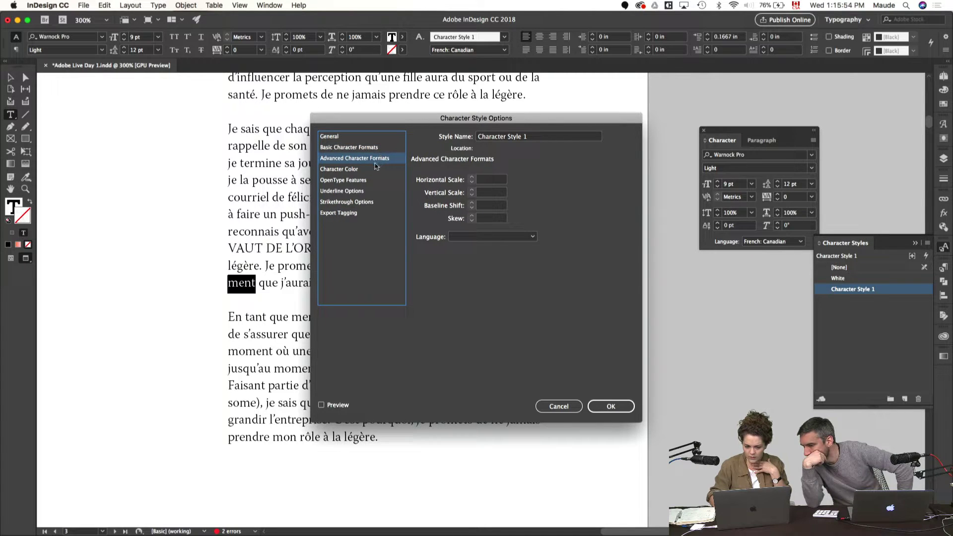
left_click(368, 169)
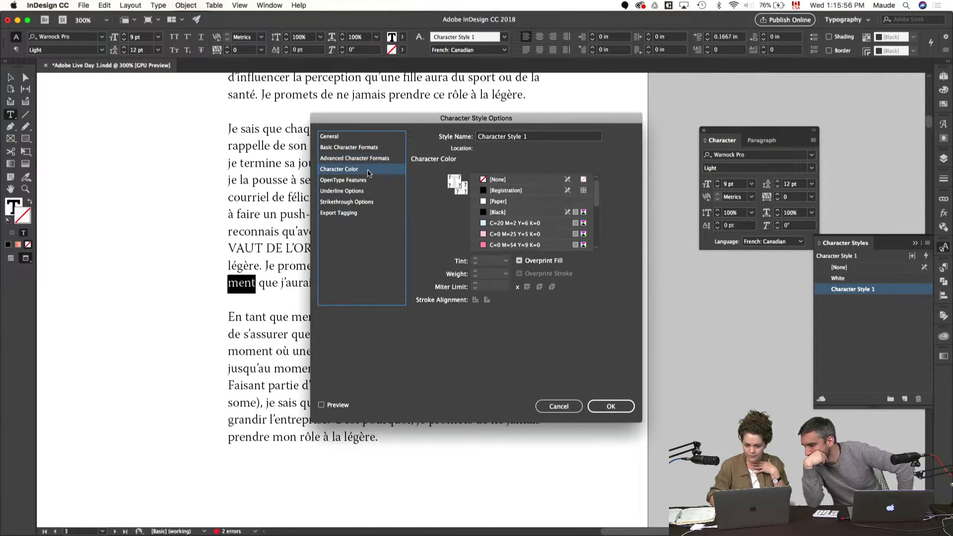
left_click(368, 180)
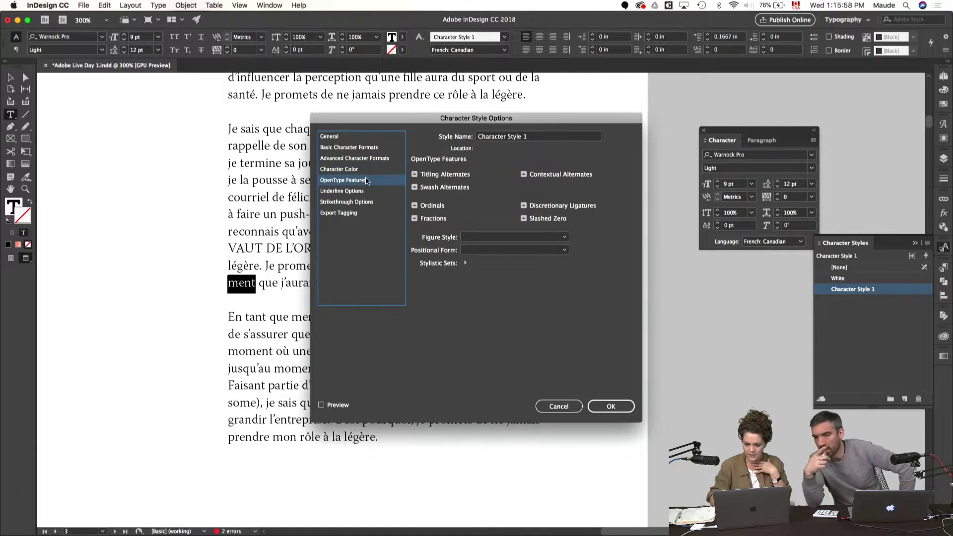
left_click(562, 406)
left_click(706, 334)
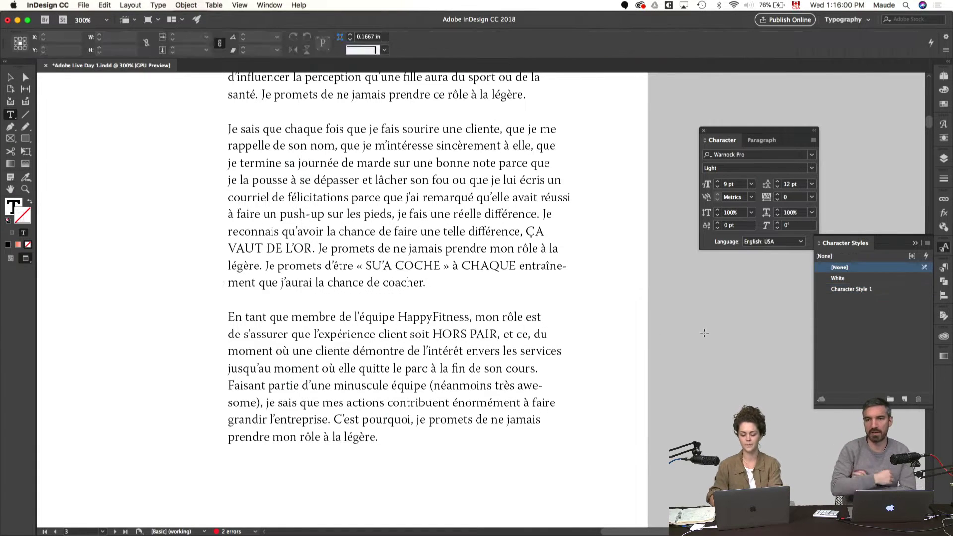
- Try a forced line break before "entraînement", remove it again, and deselect the text
left_click(520, 266)
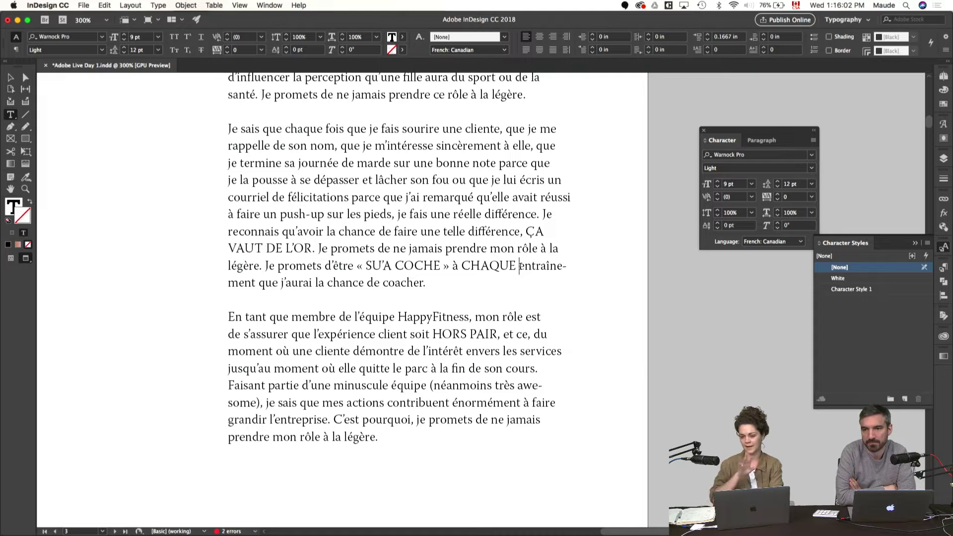
key("shift+Return")
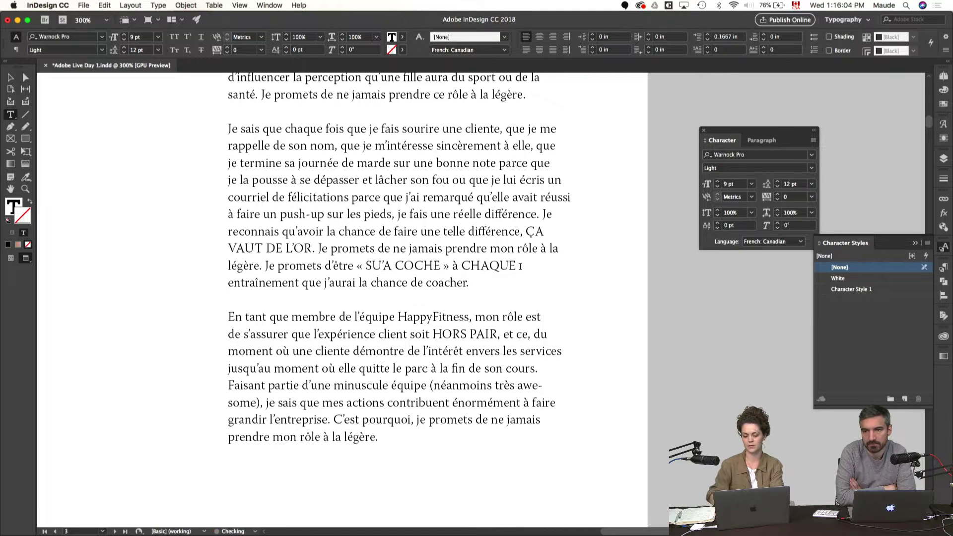
key("BackSpace")
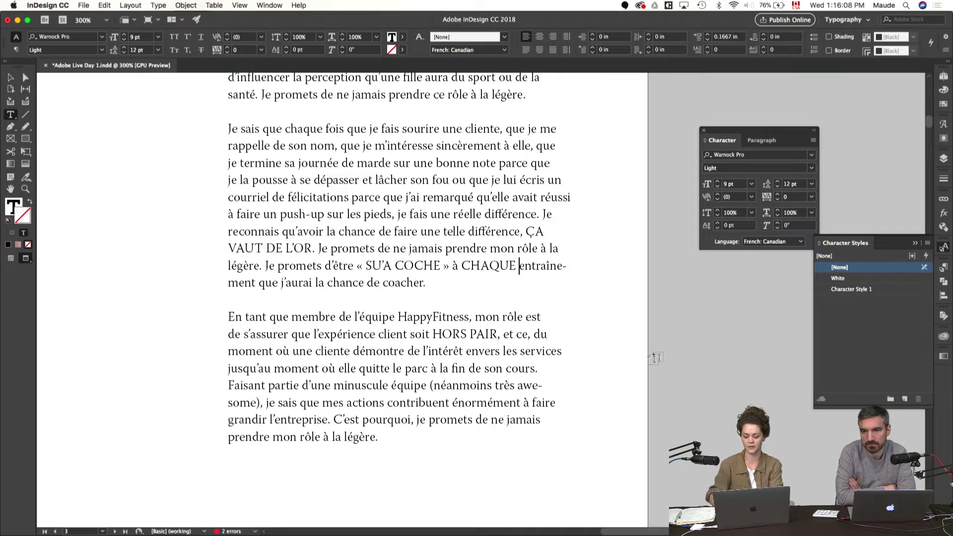
left_click(673, 370)
key("super+0")
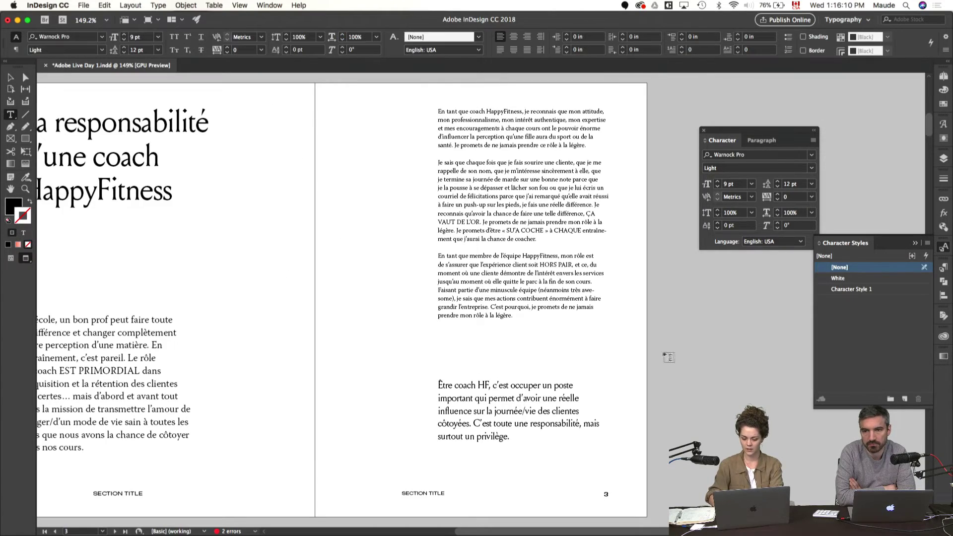
- Duplicate the "Être coach HF" quote frame beside the original, with the copy overlapping the spine between pages 2 and 3
scroll(460, 402, "left", 1)
key("v")
key("w")
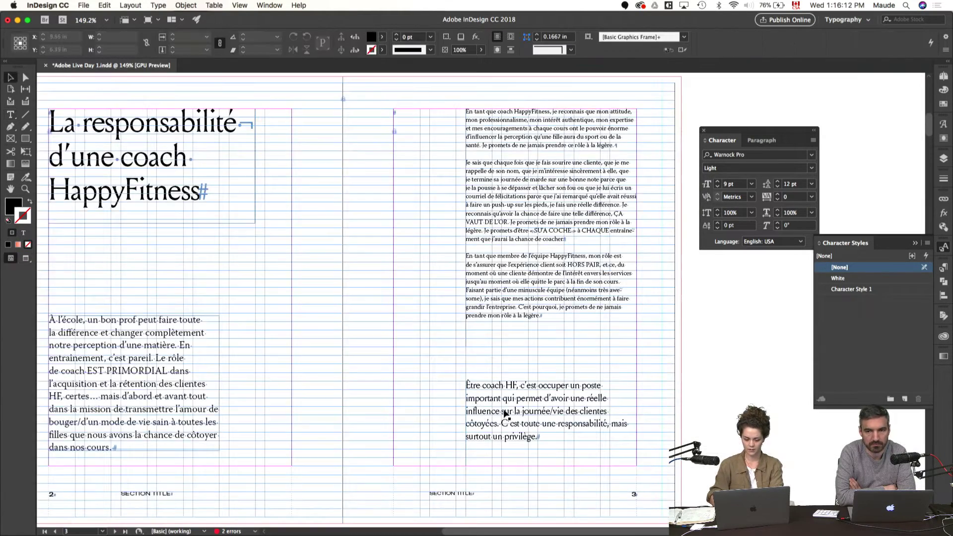
left_click_drag(498, 413, 340, 393)
key("w")
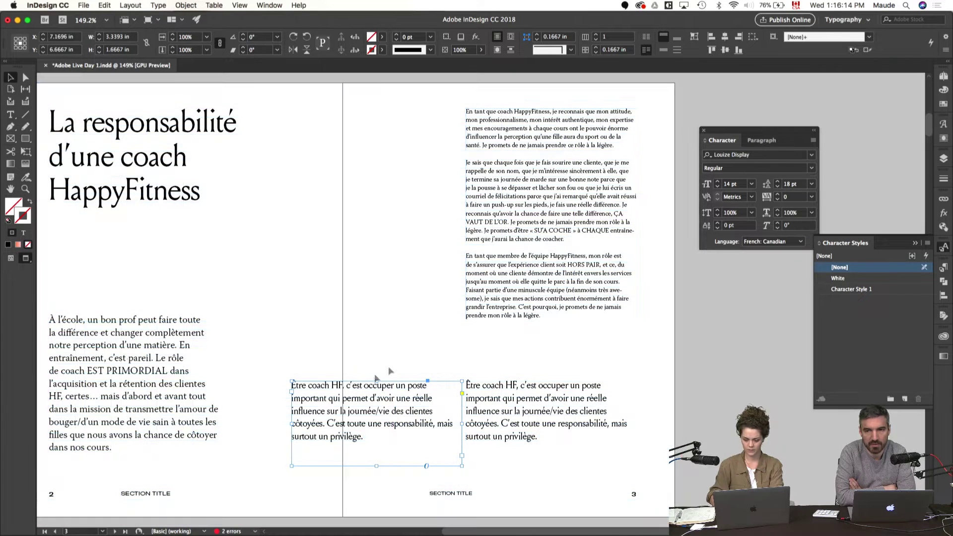
- Set the duplicated quote's font to GT America Extended Regular
left_click(812, 156)
type("gt")
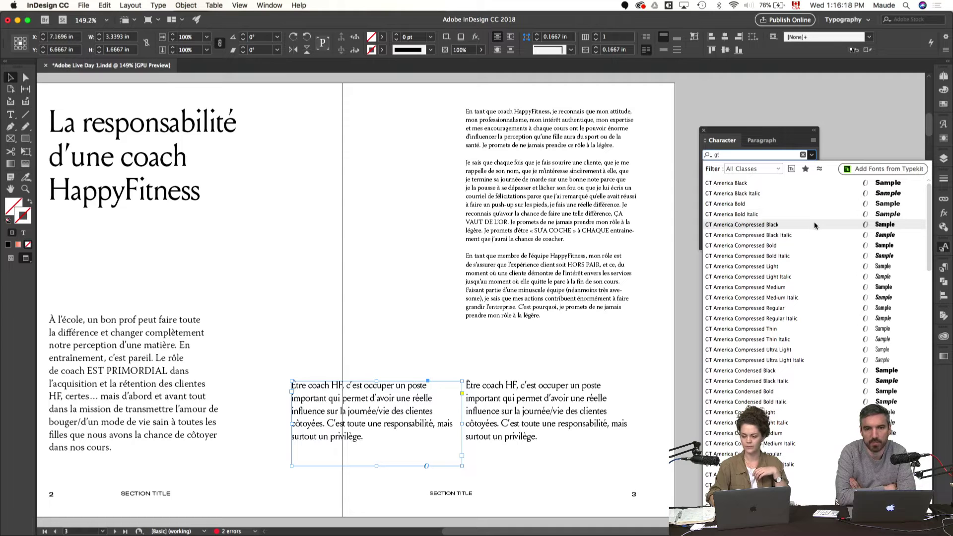
scroll(815, 225, "down", 8)
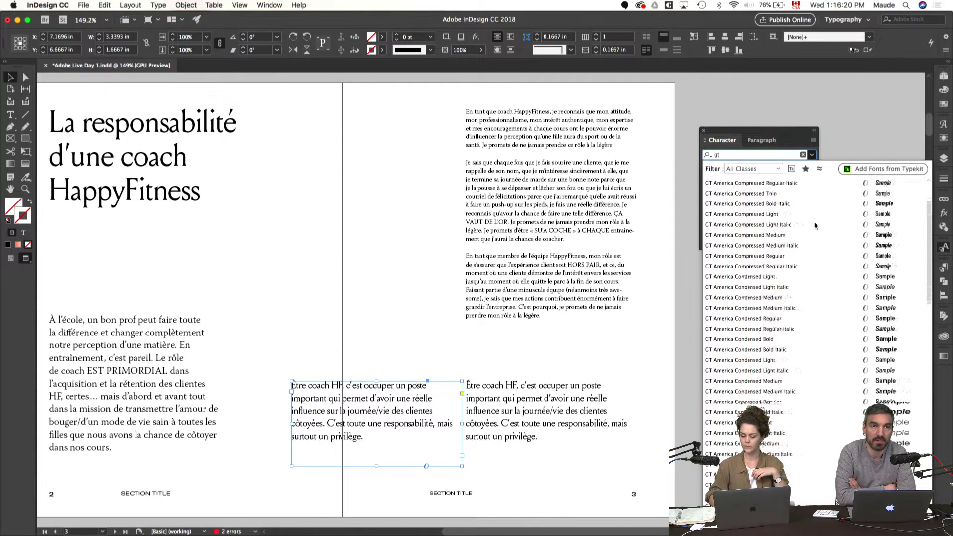
scroll(819, 248, "down", 3)
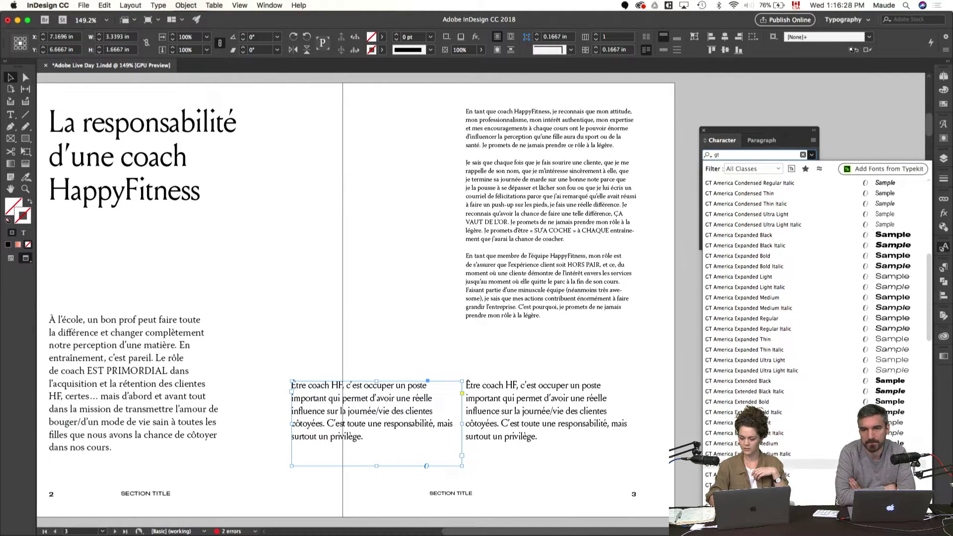
left_click(814, 464)
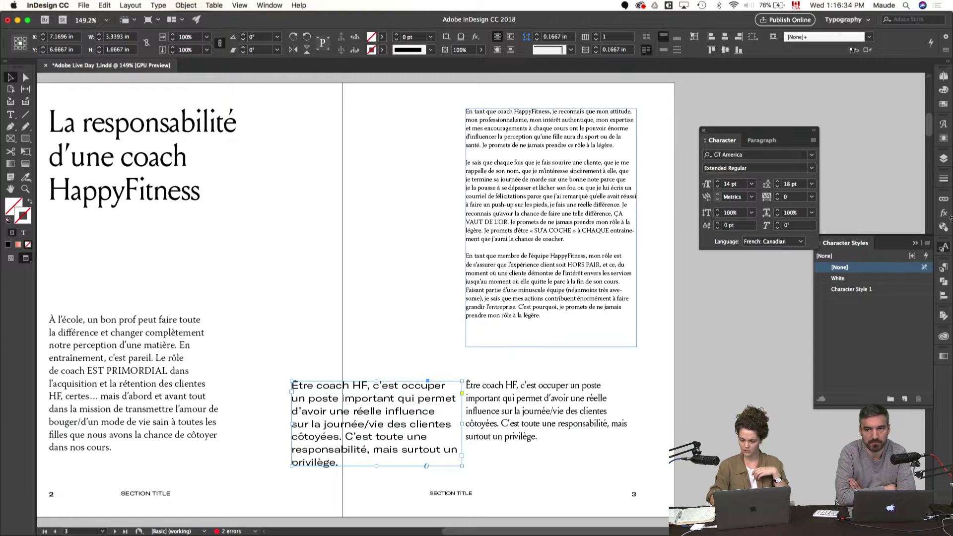
- Create a paragraph style from the duplicated quote, based on Quote Louize, name it "Quote GT", and deselect the frame
left_click(944, 268)
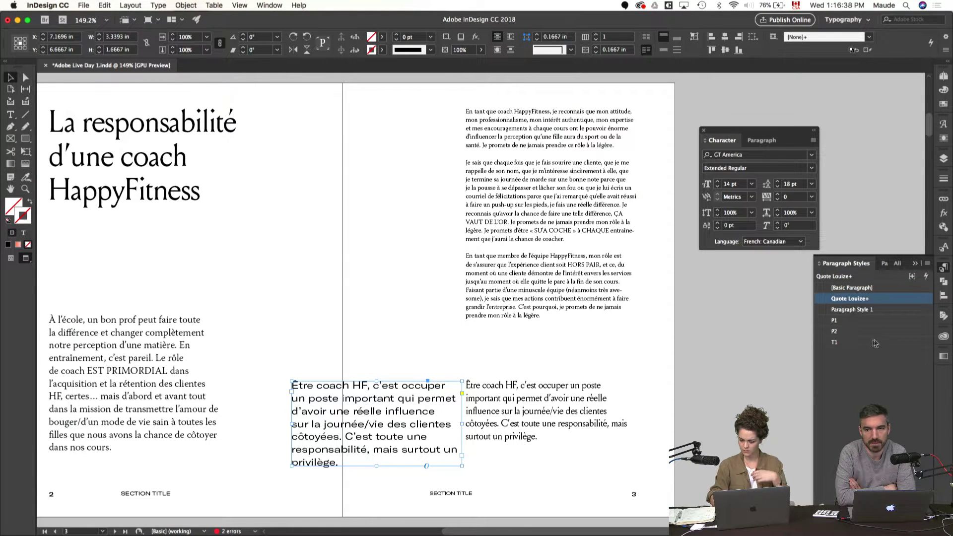
double_click(850, 310)
type("Quote")
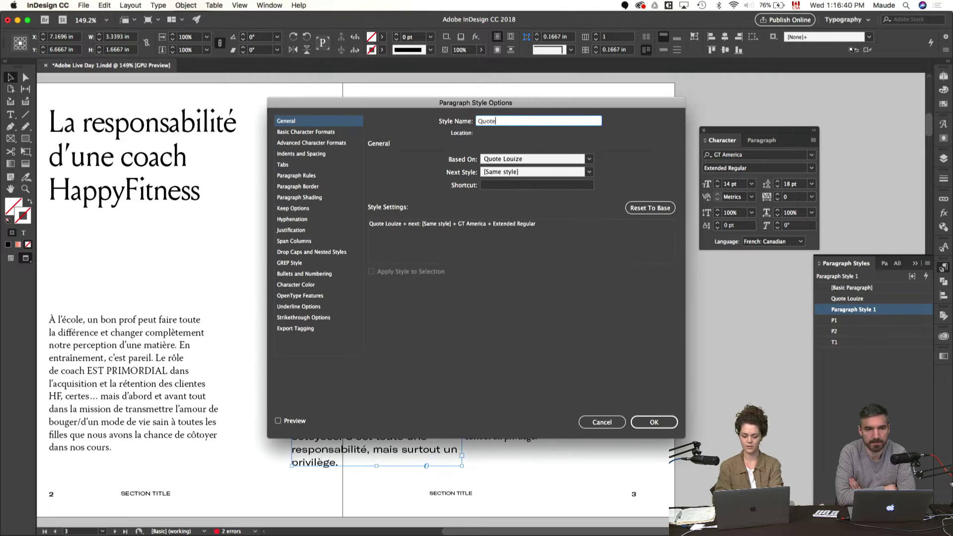
type(" GT")
key("Return")
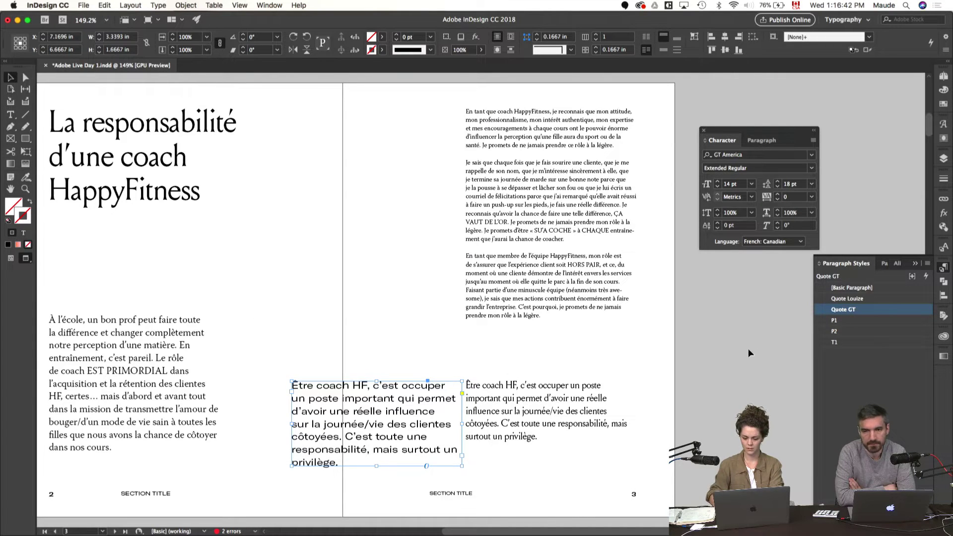
left_click(564, 373)
- Reduce the "La responsabilité d'une coach HappyFitness" title on page 2 to a 40 pt font size
scroll(565, 373, "left", 5)
left_click(300, 189)
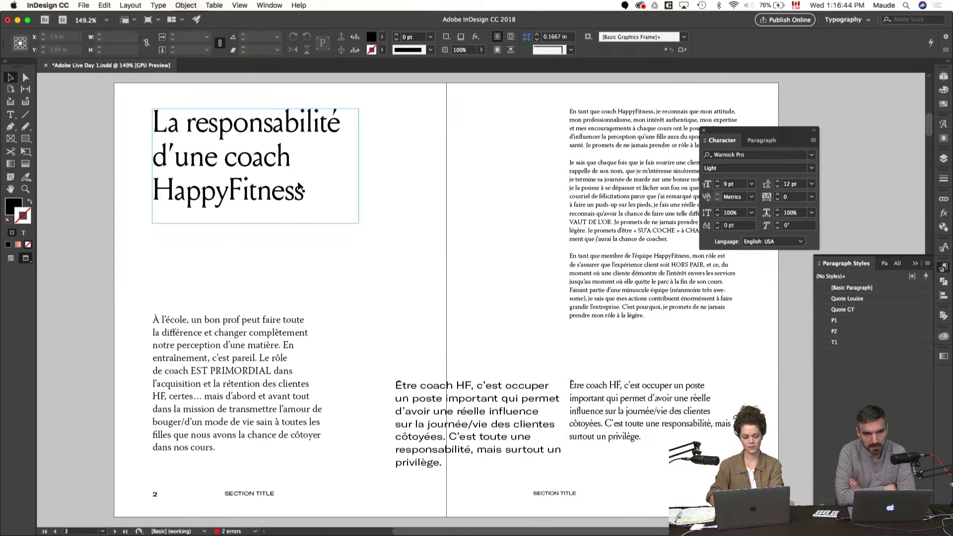
scroll(298, 190, "up", 5)
scroll(299, 190, "left", 5)
key("w")
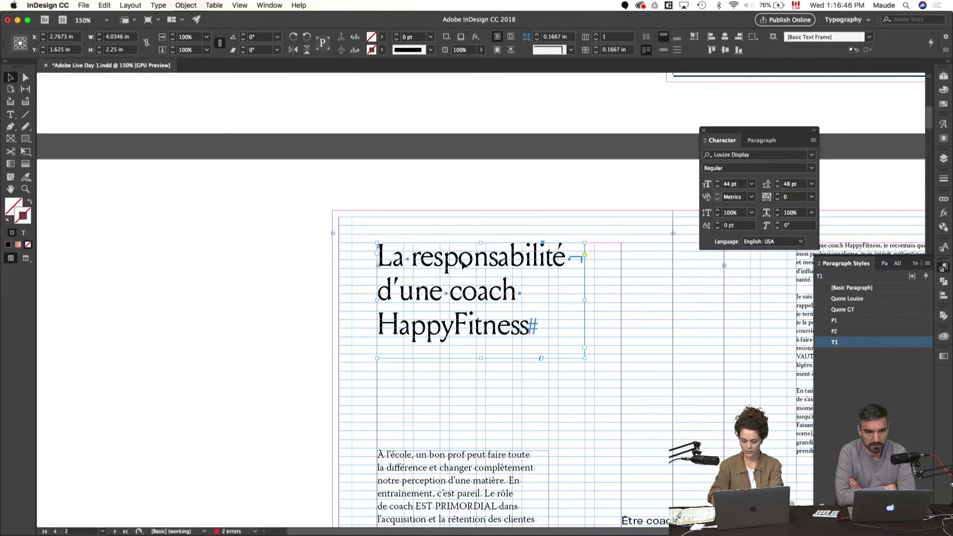
scroll(463, 264, "down", 2)
scroll(462, 264, "right", 2)
scroll(578, 234, "up", 1)
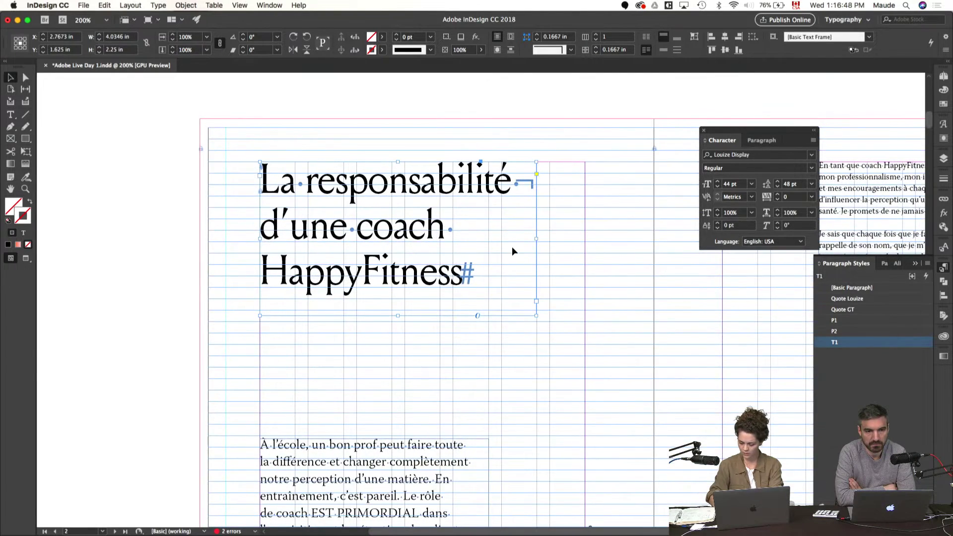
double_click(511, 247)
key("super+a")
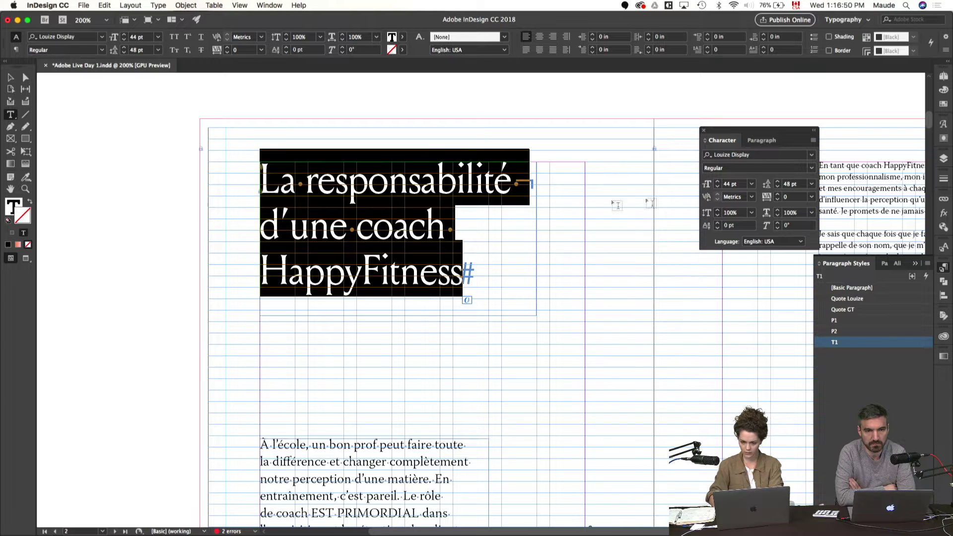
left_click(718, 188)
left_click(717, 187)
left_click(718, 187)
left_click(718, 187)
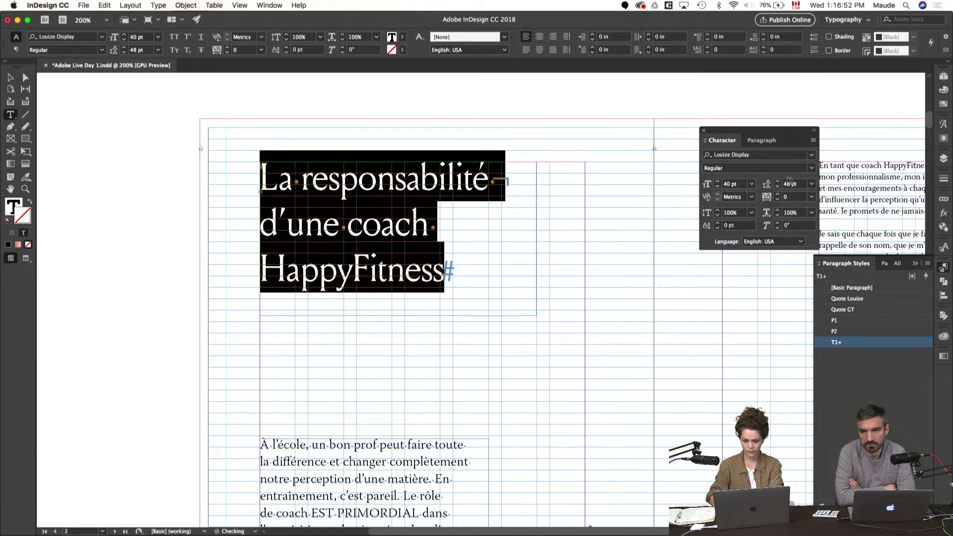
- Tighten the title's leading to 42 pt and leave text editing
left_click(778, 187)
left_click(777, 186)
left_click(778, 187)
left_click(778, 187)
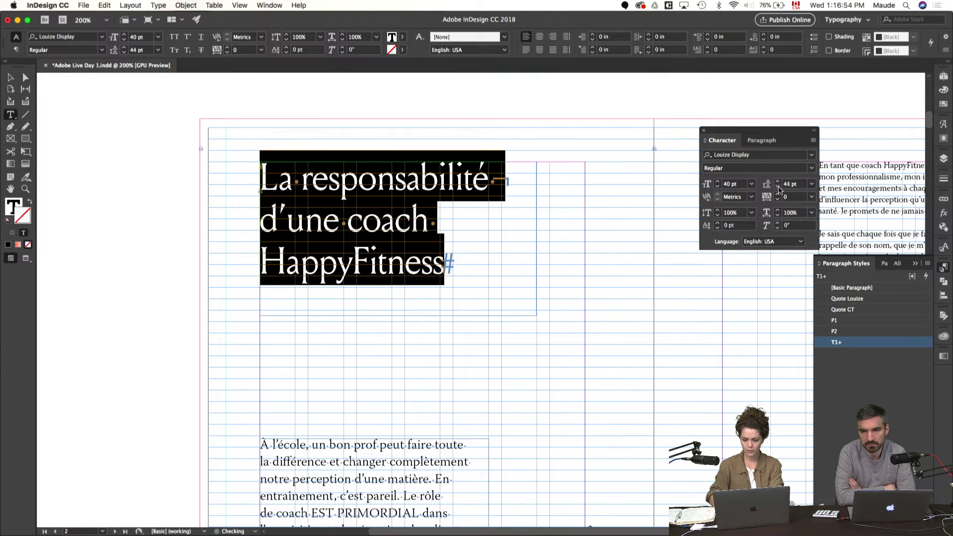
left_click(778, 187)
left_click(777, 187)
left_click(578, 224)
key("v")
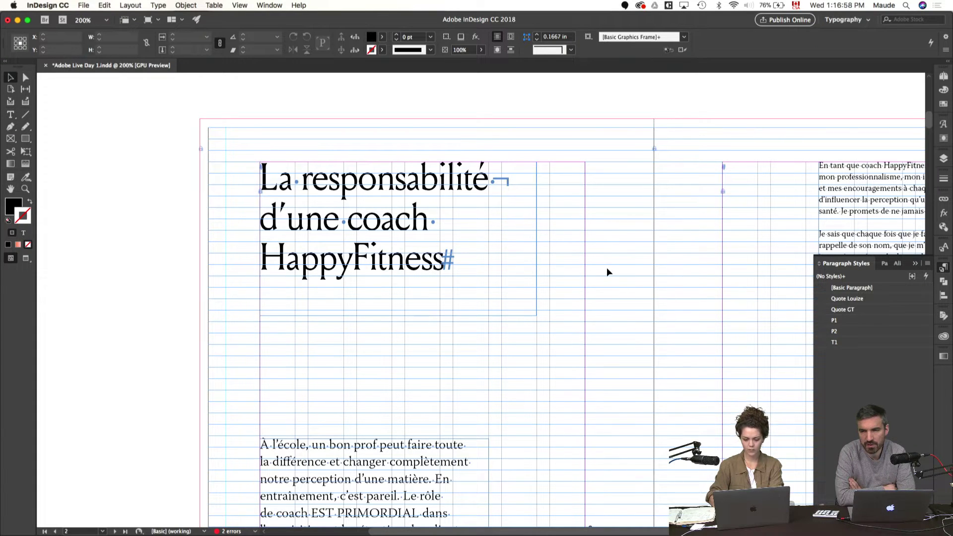
- Apply the T1 paragraph style to the "À l'école" text frame on page 2
left_click(422, 310)
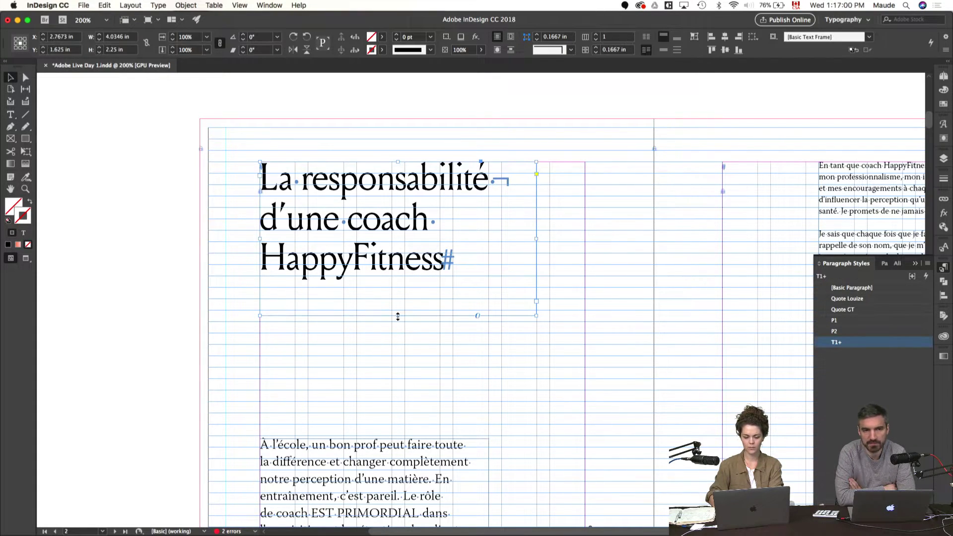
scroll(446, 314, "down", 3)
left_click(564, 299)
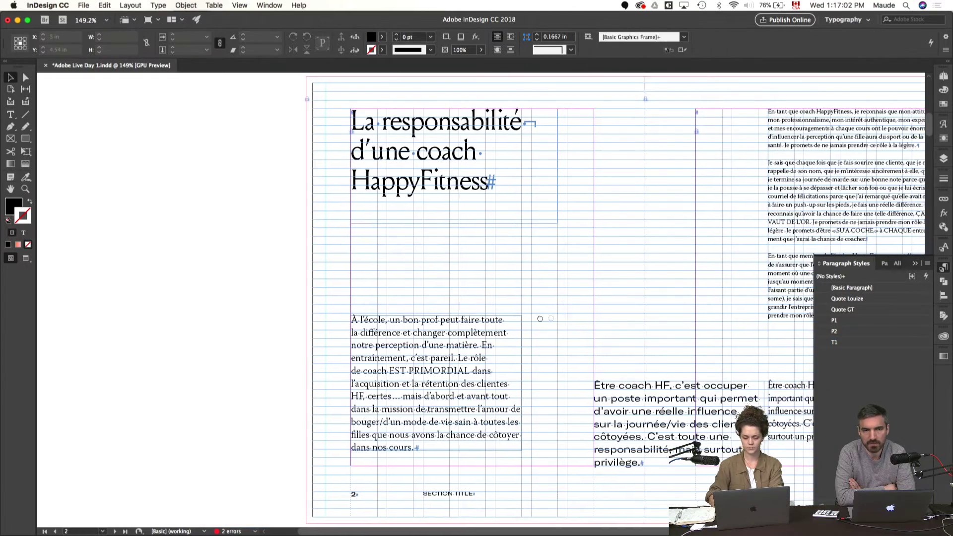
scroll(450, 319, "right", 5)
left_click_drag(450, 318, 396, 314)
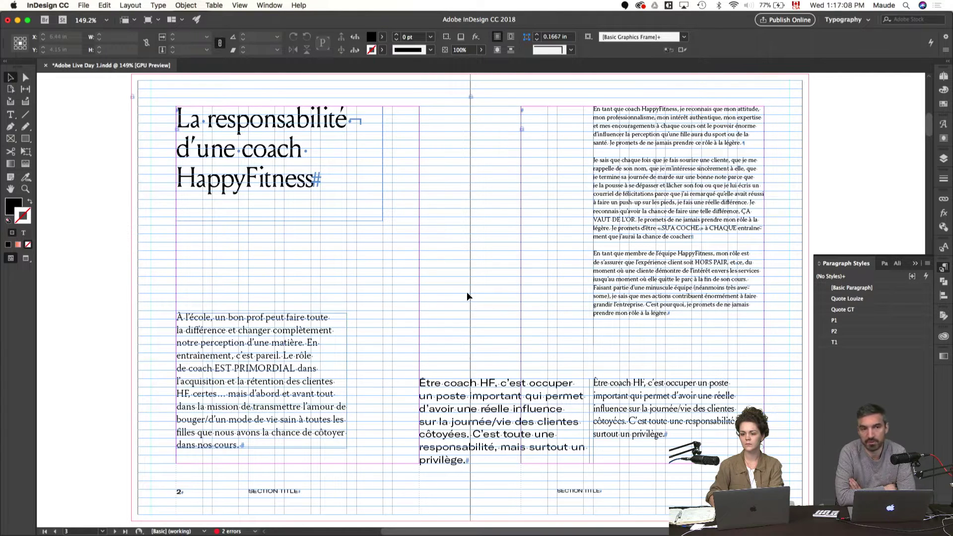
key("w")
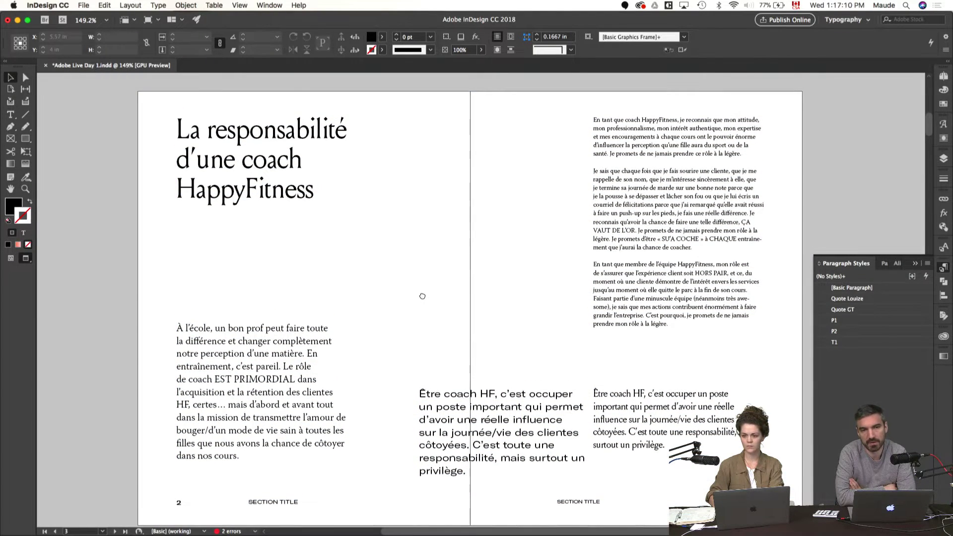
left_click(283, 368)
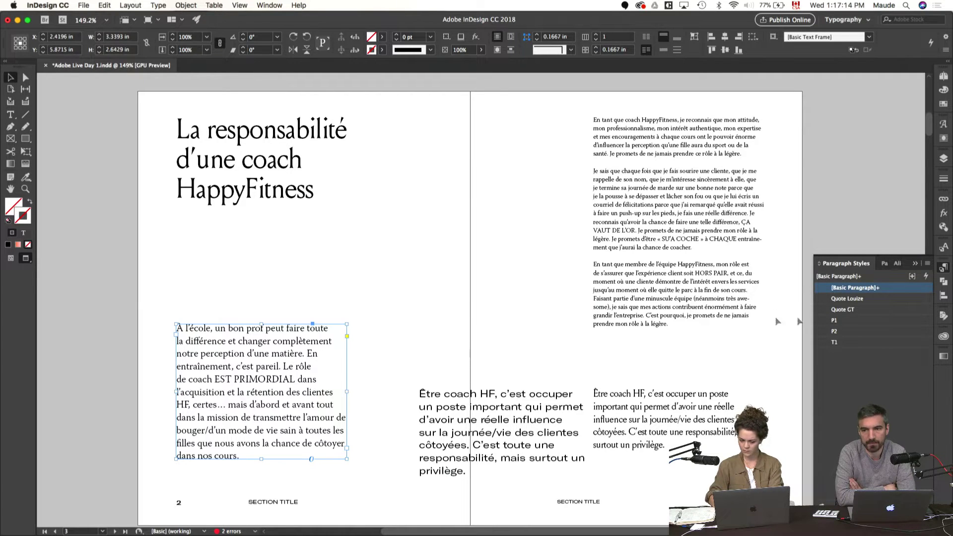
left_click(874, 342)
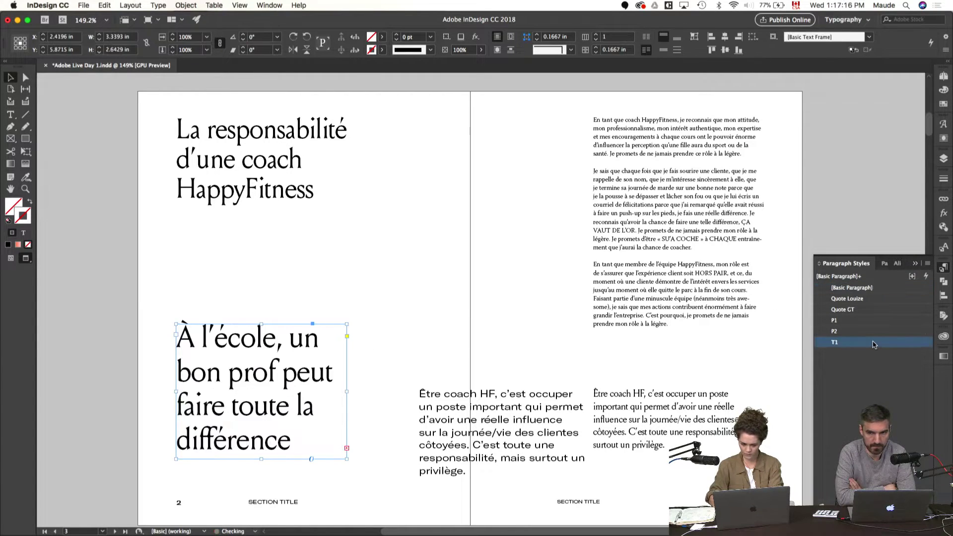
- Redefine the T1 paragraph style from the page 2 title's current formatting
left_click(310, 183)
right_click(847, 344)
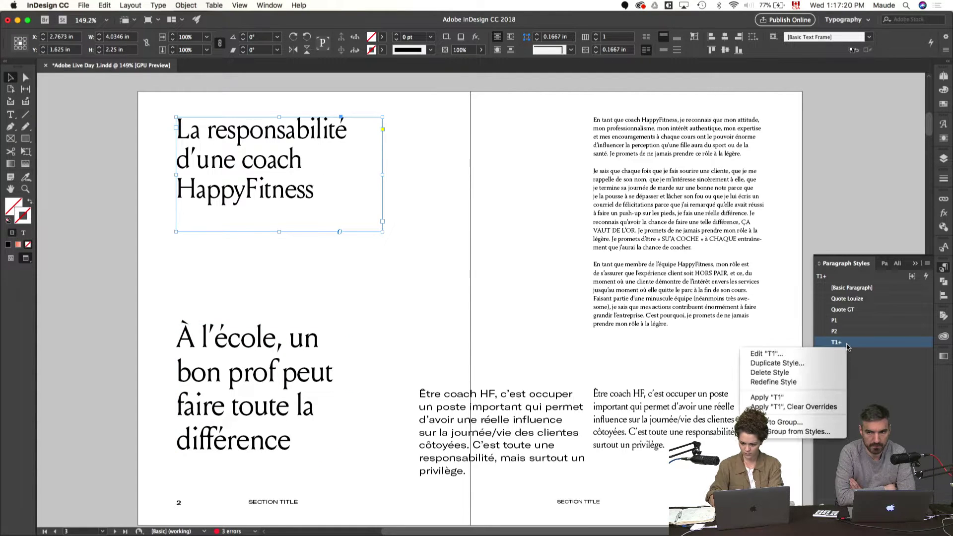
left_click(788, 381)
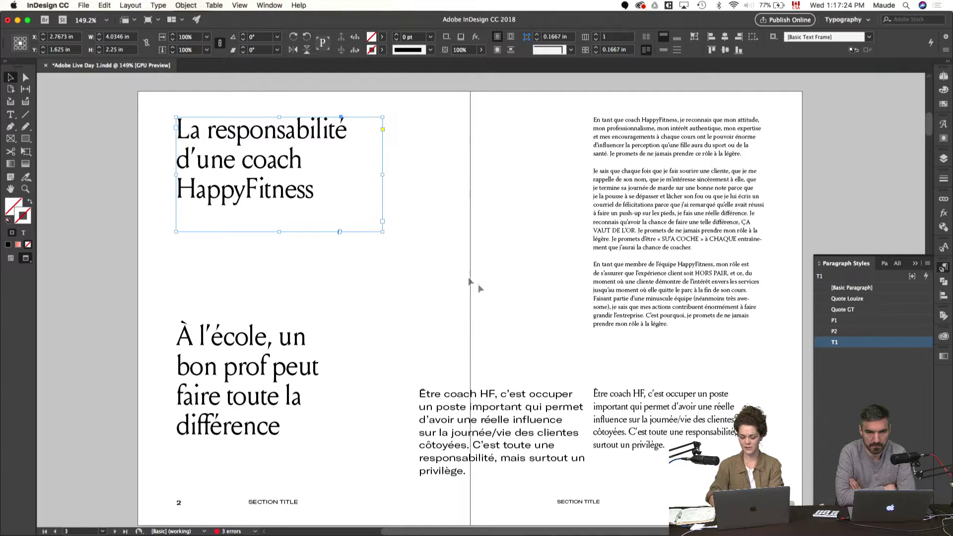
- Apply the Quote GT paragraph style to the "À l'école" text and delete the duplicated quote frame over the spine
left_click(226, 365)
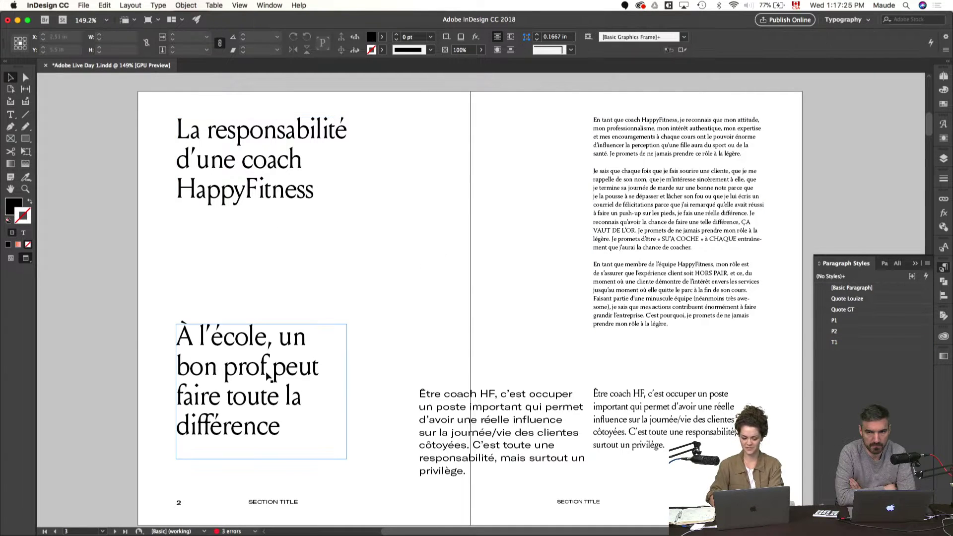
left_click(854, 310)
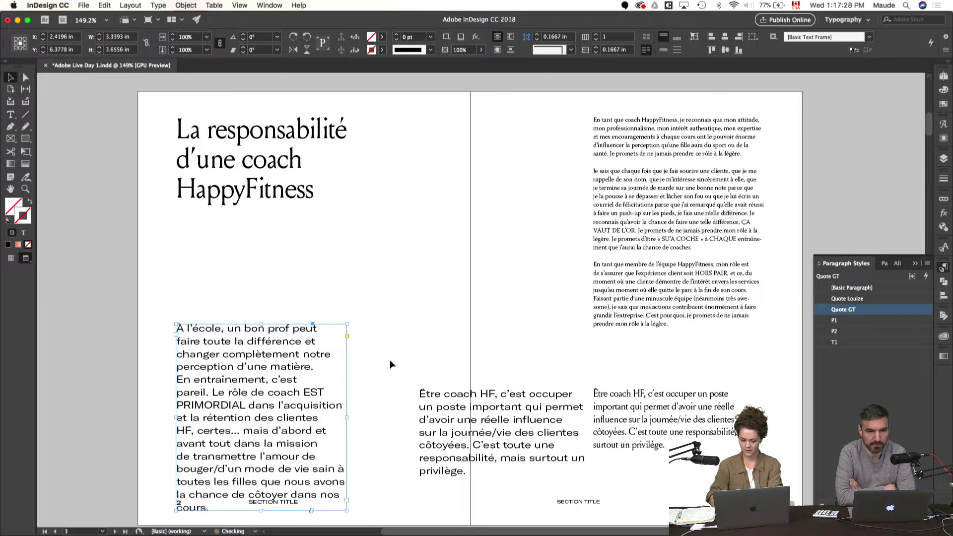
left_click(469, 325)
left_click(487, 419)
key("Delete")
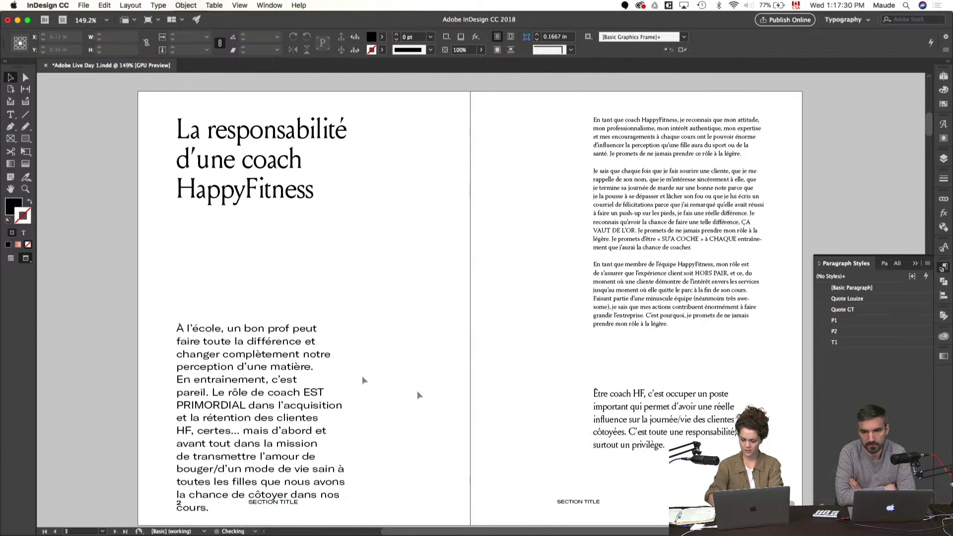
- Widen the "À l'école" text frame to match the title frame's width, aligned to the column grid
left_click(342, 407)
key("w")
left_click_drag(347, 417, 384, 417)
left_click(441, 388)
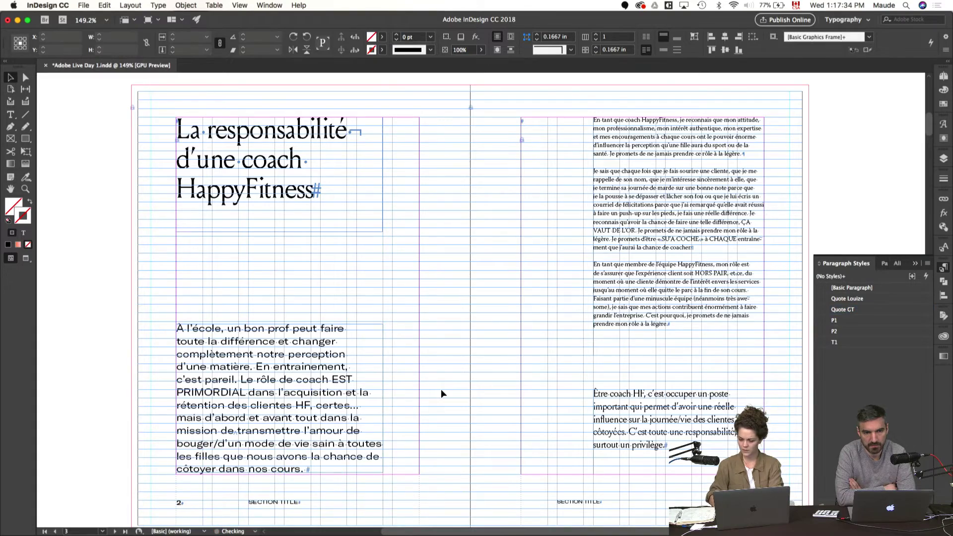
- Duplicate the "En tant que coach HappyFitness" body text frame across the spine and apply the P2 paragraph style to the copy
key("w")
scroll(567, 248, "right", 3)
key("w")
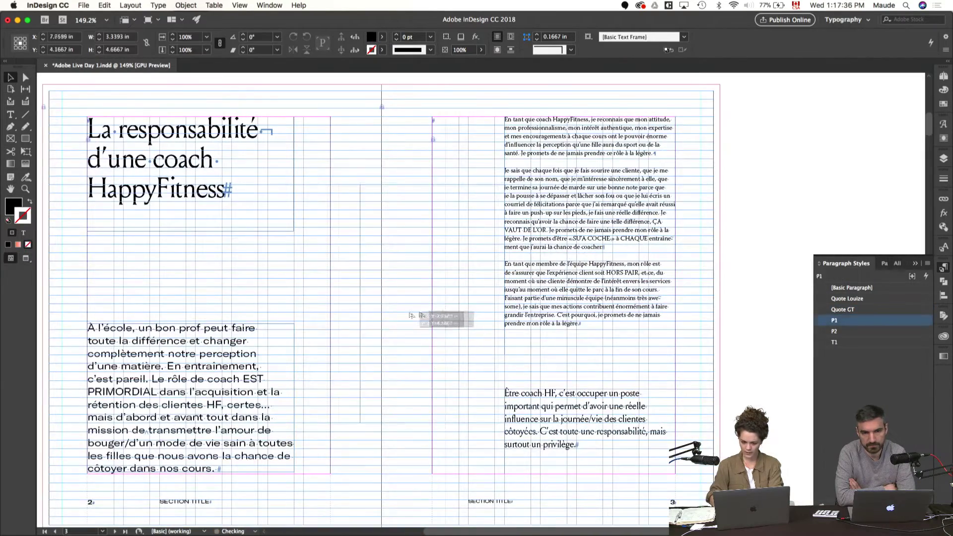
key("super+v")
key("w")
left_click(834, 332)
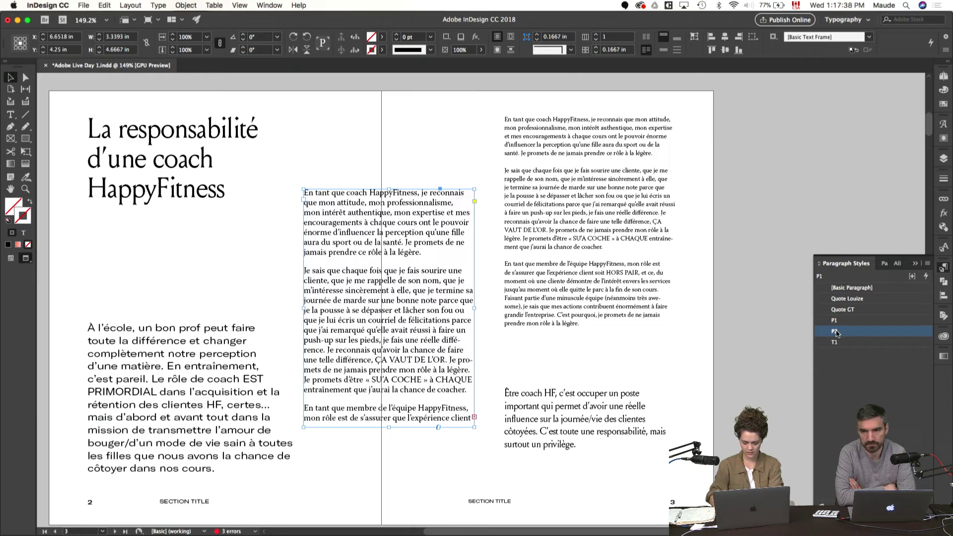
- Delete the P2 paragraph style, replacing it with [Basic Paragraph], and delete the duplicated body text frame
left_click(944, 484)
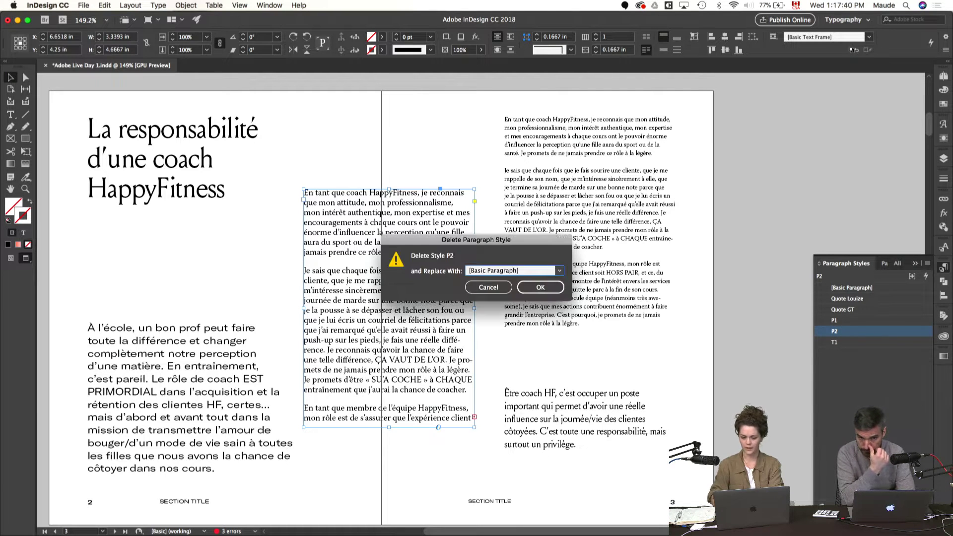
key("Return")
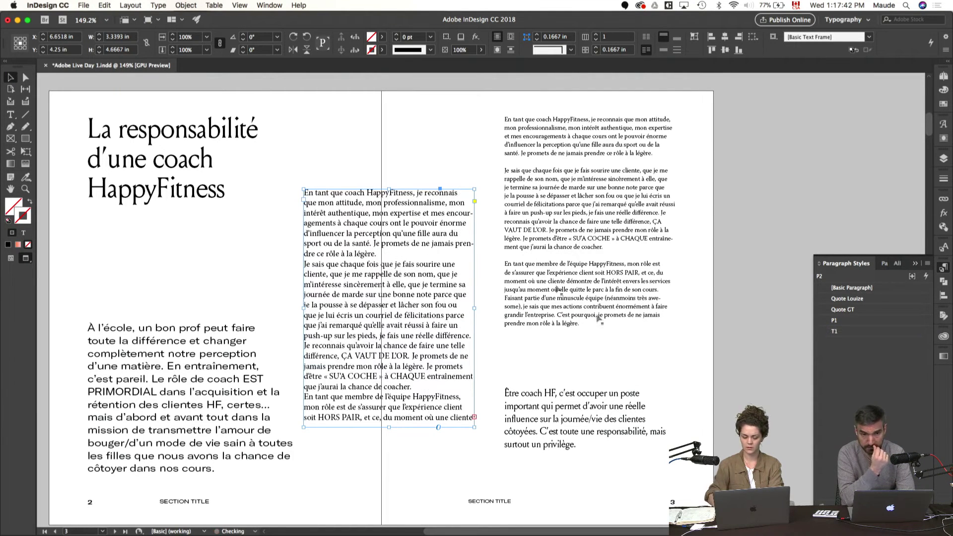
key("Delete")
scroll(395, 256, "left", 2)
scroll(395, 256, "up", 1)
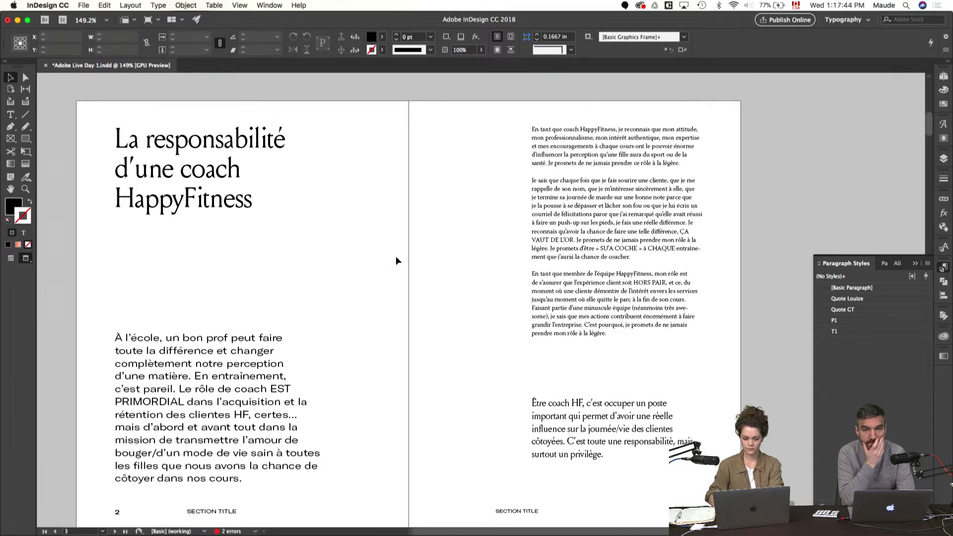
scroll(395, 256, "left", 2)
scroll(395, 256, "down", 1)
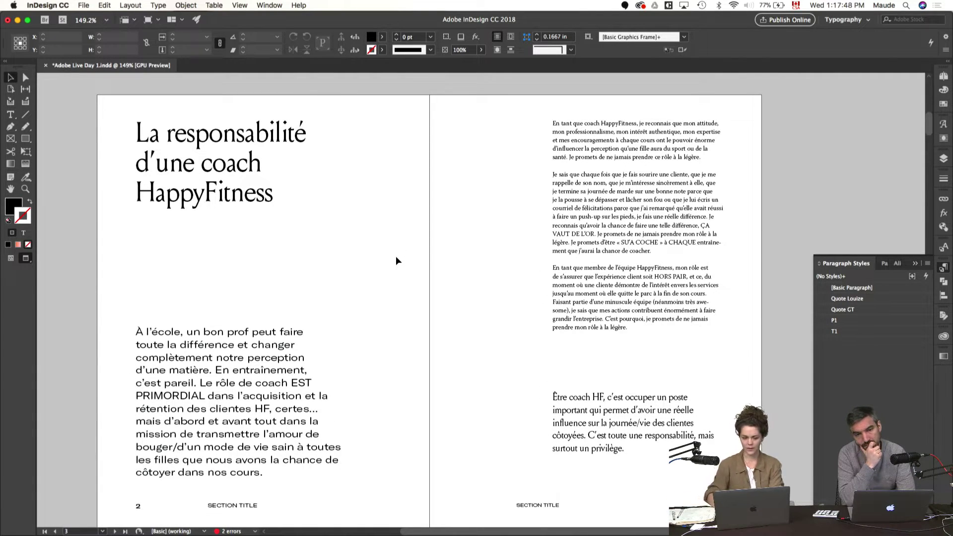
key("super+minus")
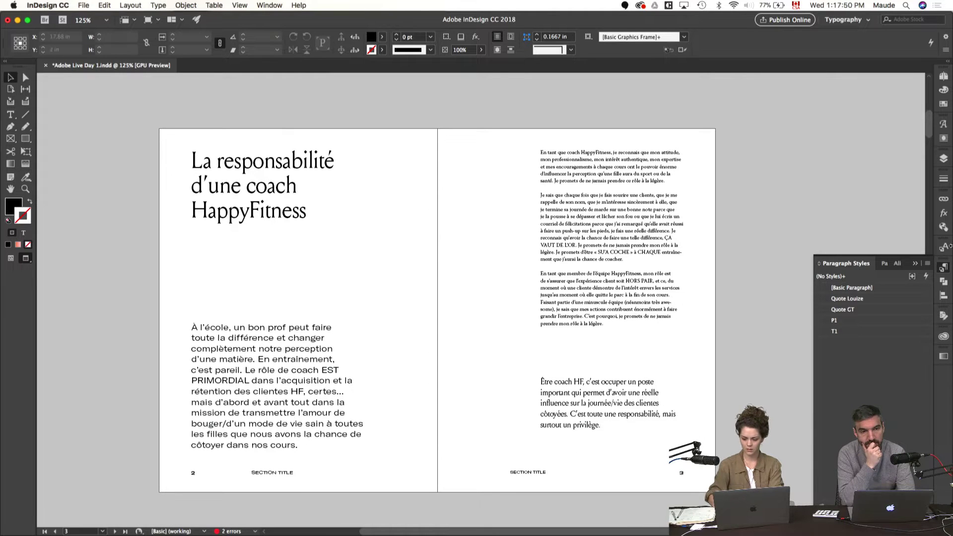
- Apply the Quote GT paragraph style to the "Être coach HF" text and move its frame up just below the body text
left_click(944, 267)
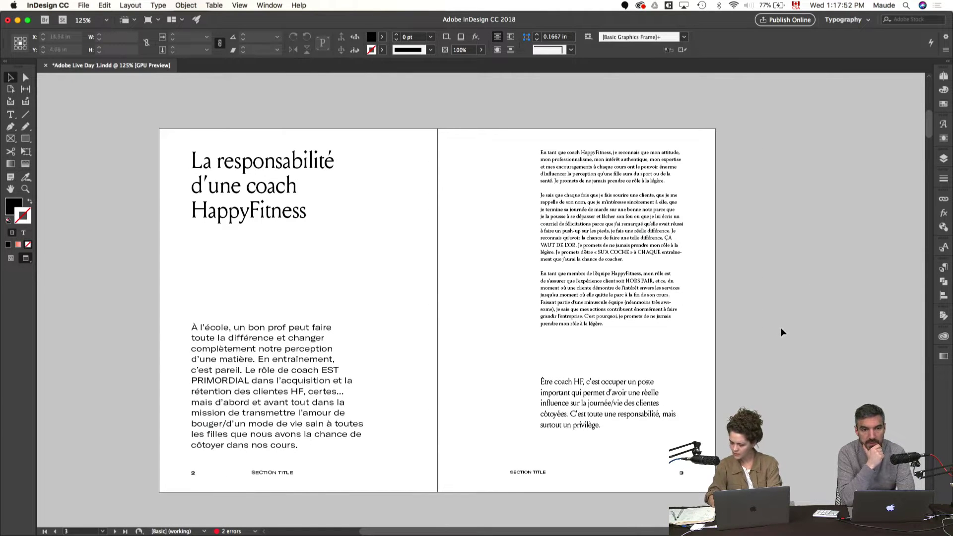
left_click(558, 406)
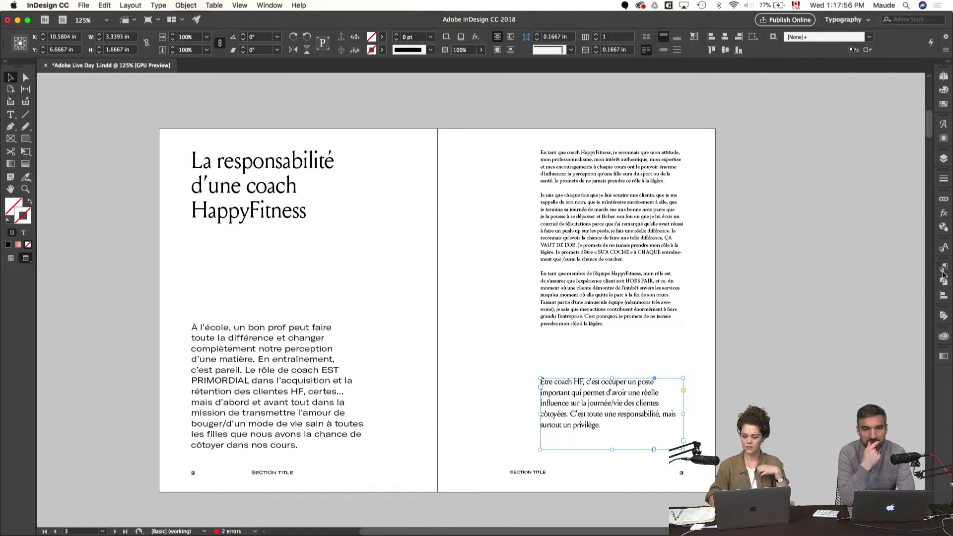
left_click(944, 268)
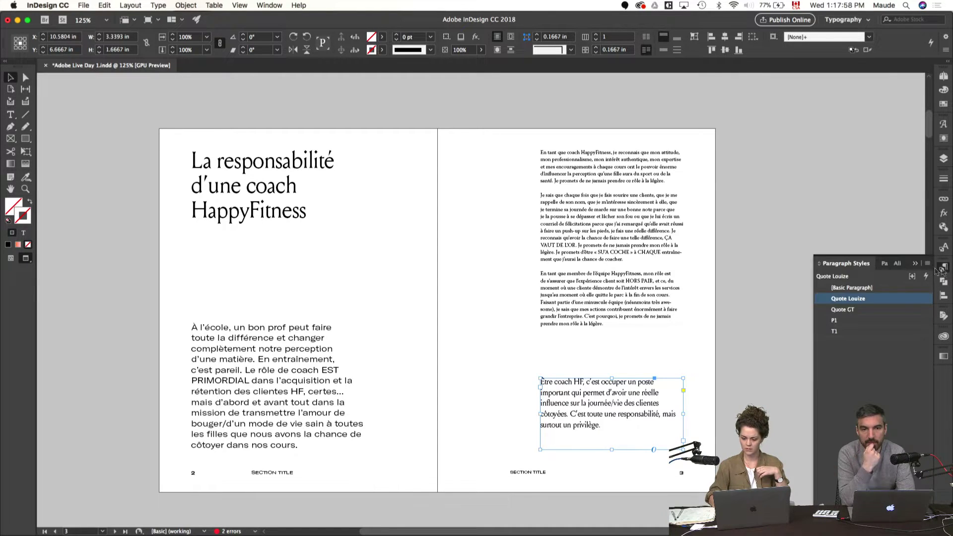
left_click(843, 310)
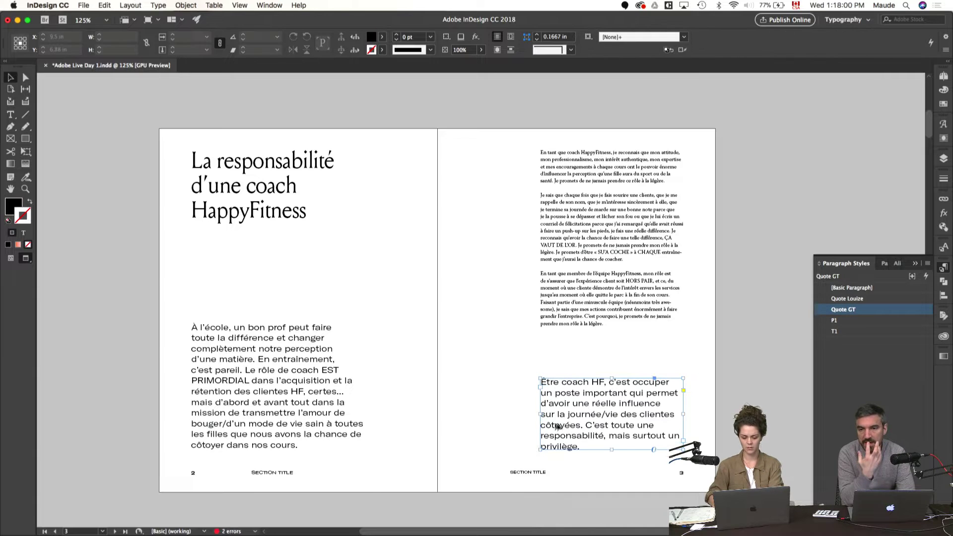
key("w")
left_click_drag(583, 422, 583, 351)
key("w")
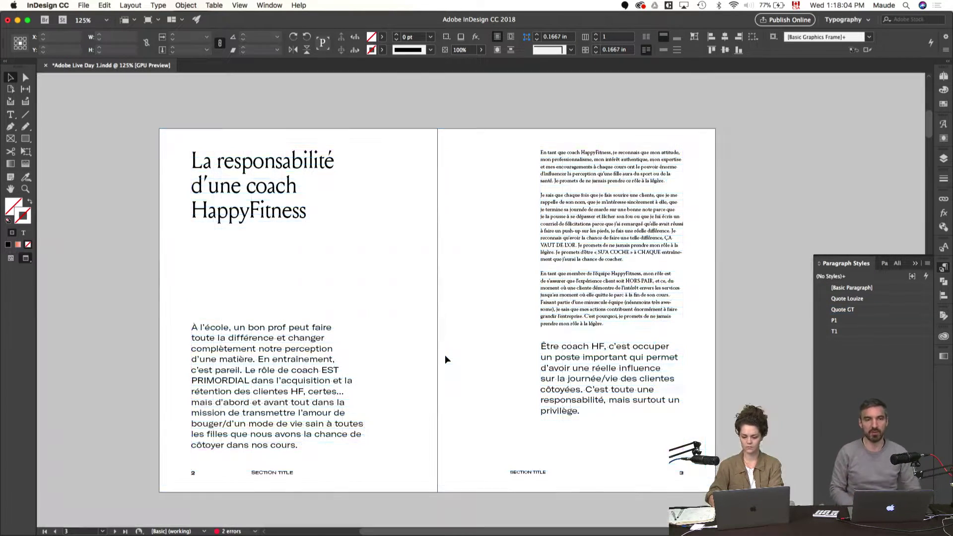
- Narrow the "À l'école" text frame to about 3.34 in wide and extend it upward to about 3.66 in tall
left_click(445, 356)
key("w")
left_click(353, 365)
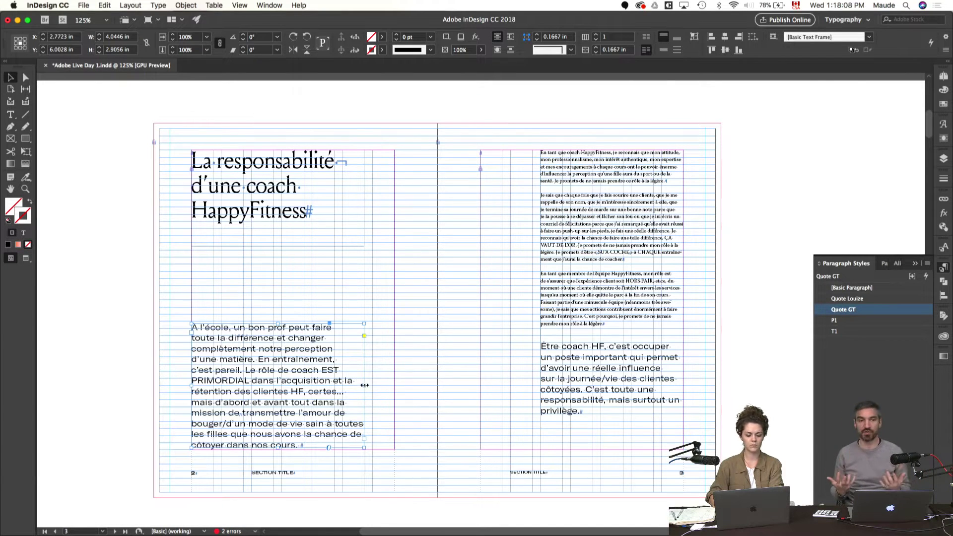
left_click_drag(364, 385, 298, 355)
double_click(298, 355)
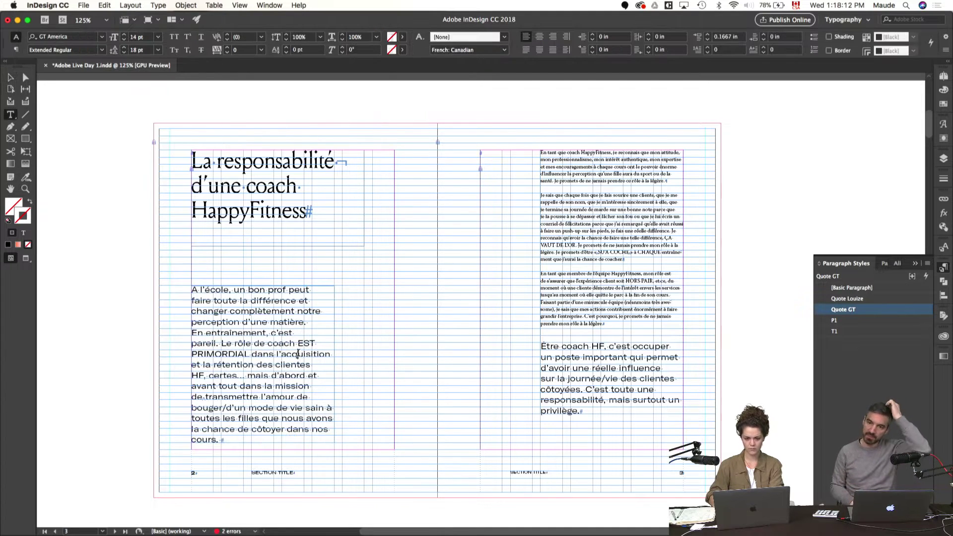
key("super+a")
left_click(315, 358)
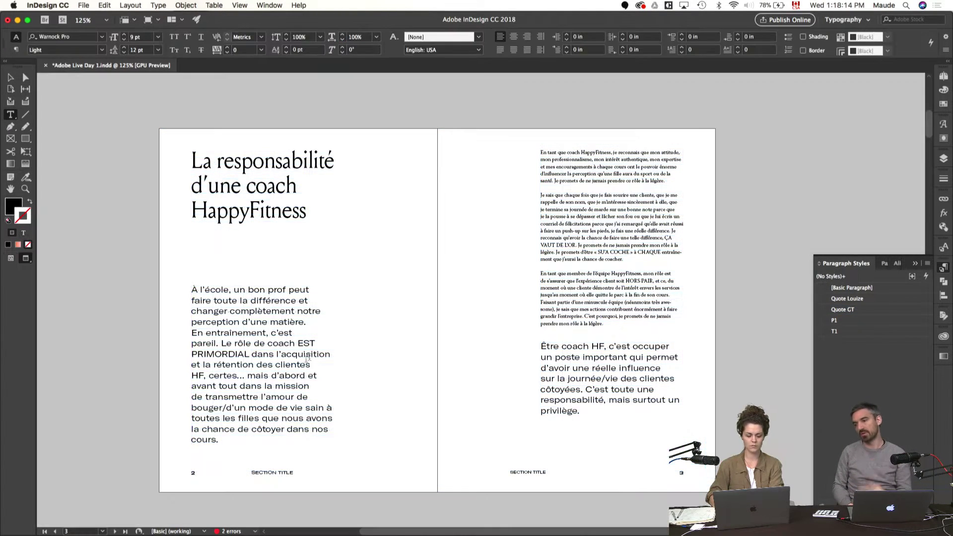
key("w")
key("Escape")
key("w")
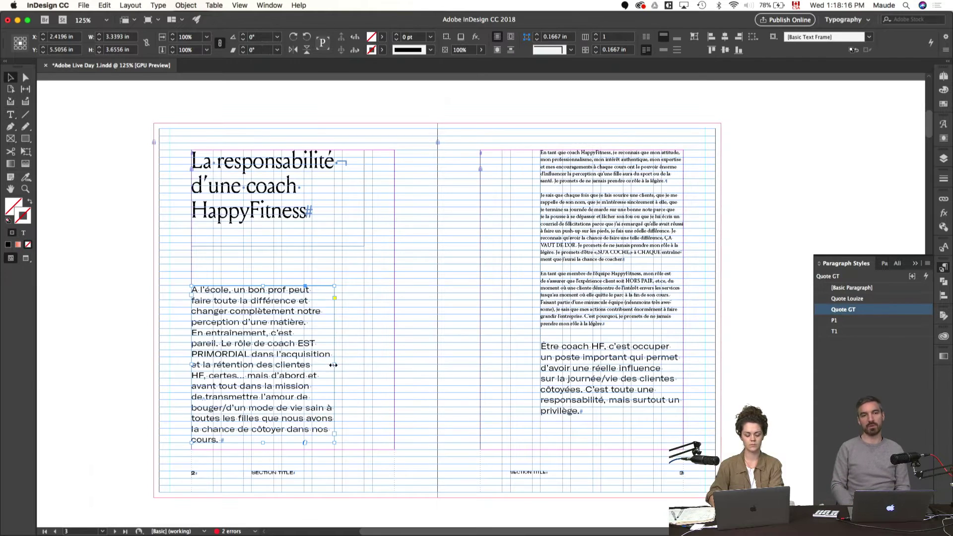
- Widen the "À l'école" text frame to about 4.03 in and redefine the Quote GT style with hyphenation turned on
left_click_drag(333, 365, 364, 366)
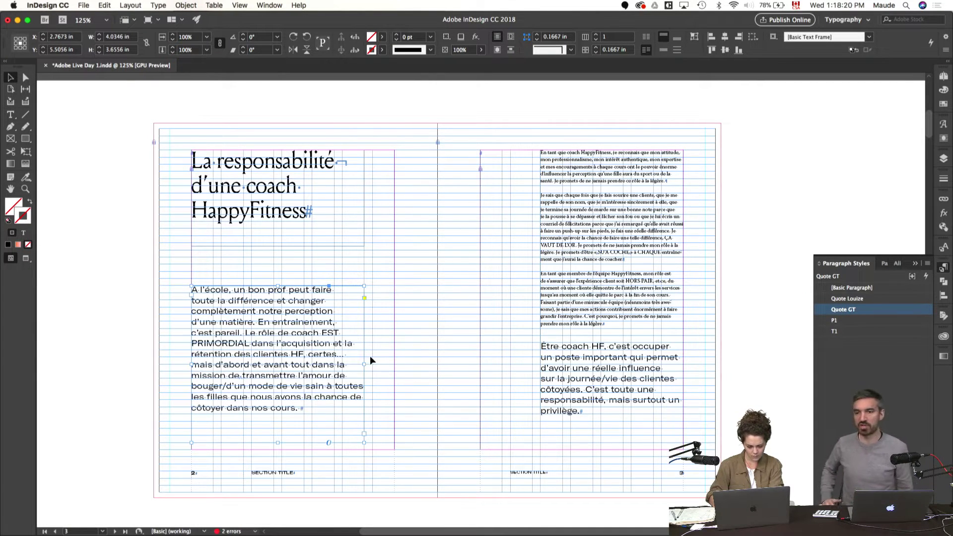
key("super+alt+t")
left_click(707, 269)
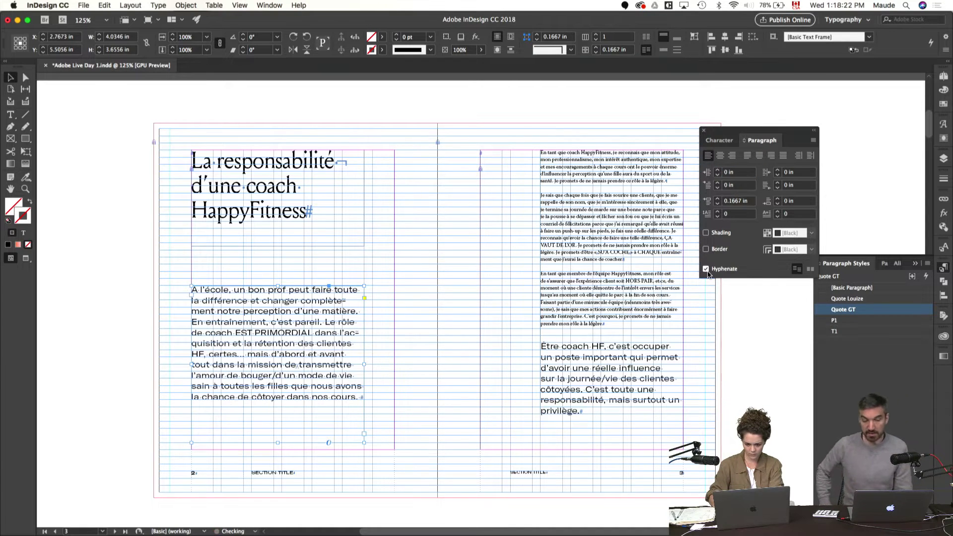
right_click(871, 311)
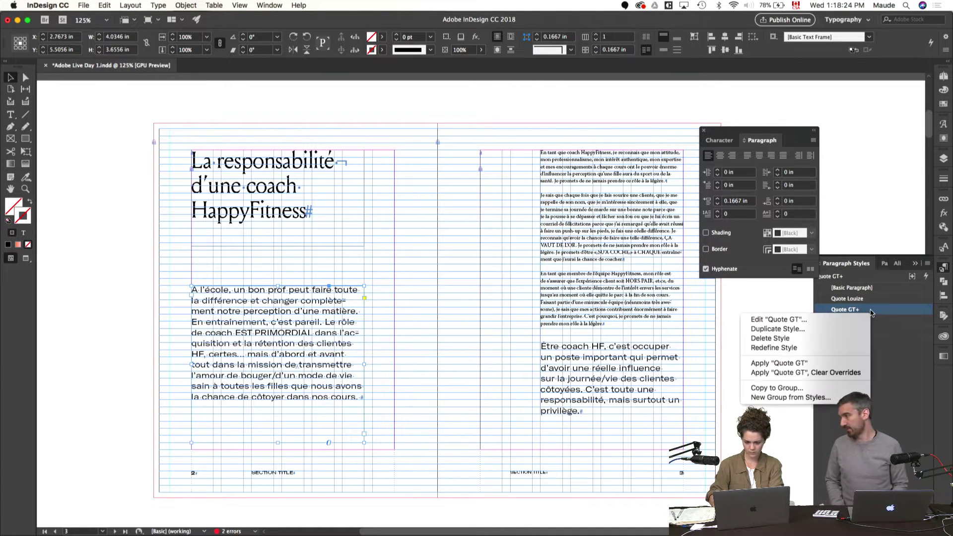
left_click(814, 350)
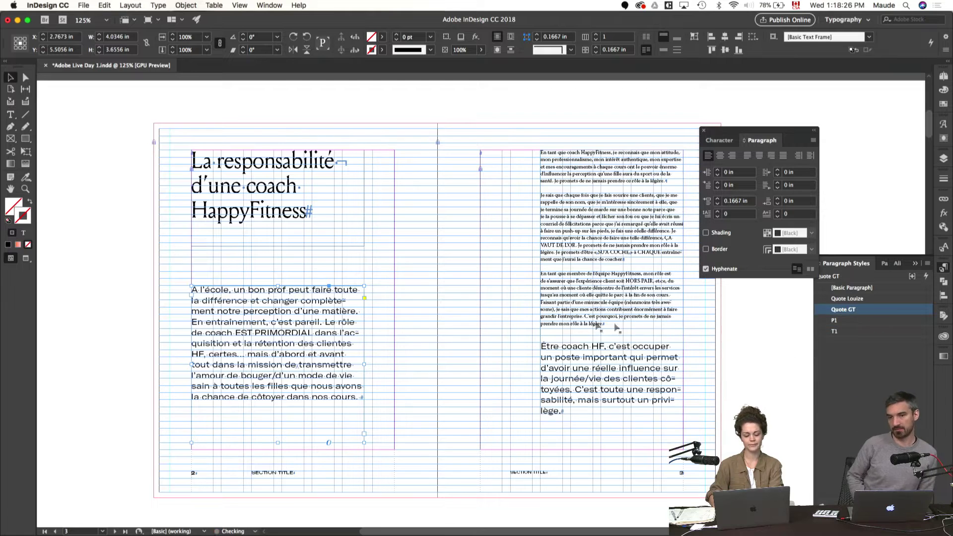
left_click(453, 297)
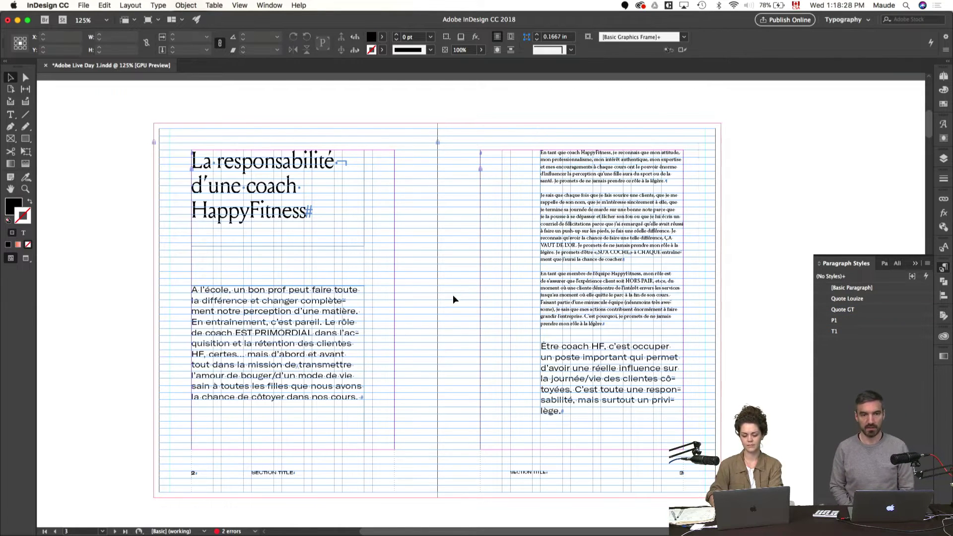
key("w")
- Open the A-Master spread in normal view with its guides and grid visible, and show the rulers
left_click(319, 334)
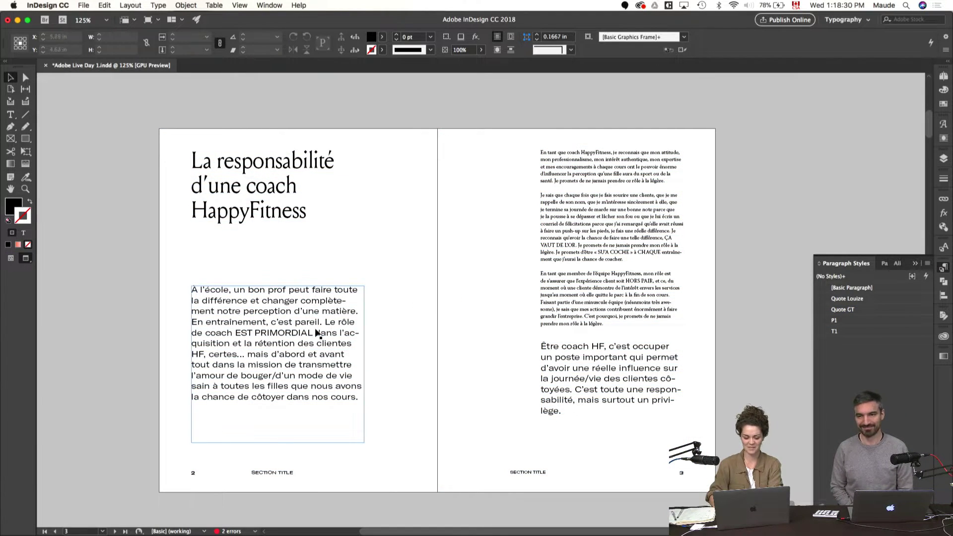
key("w")
scroll(450, 266, "left", 2)
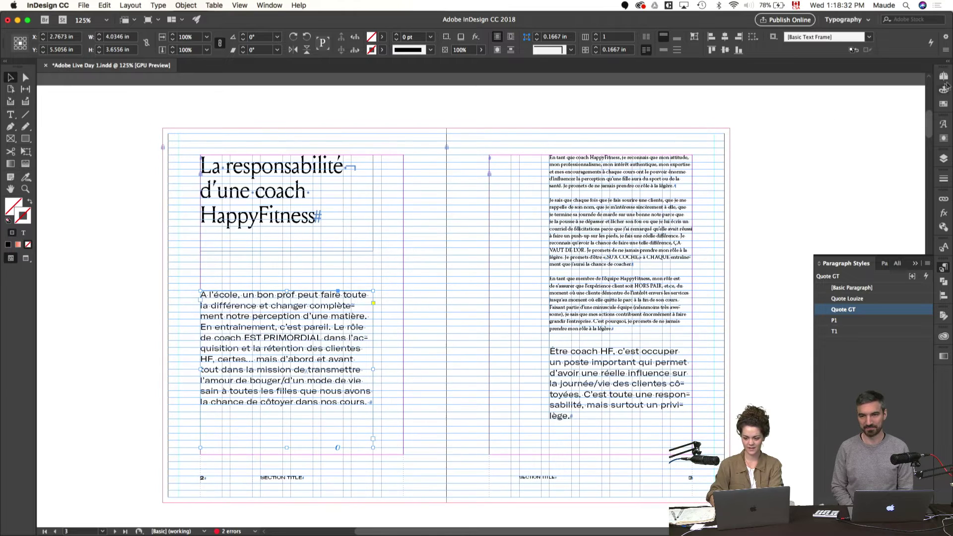
left_click(944, 77)
double_click(910, 101)
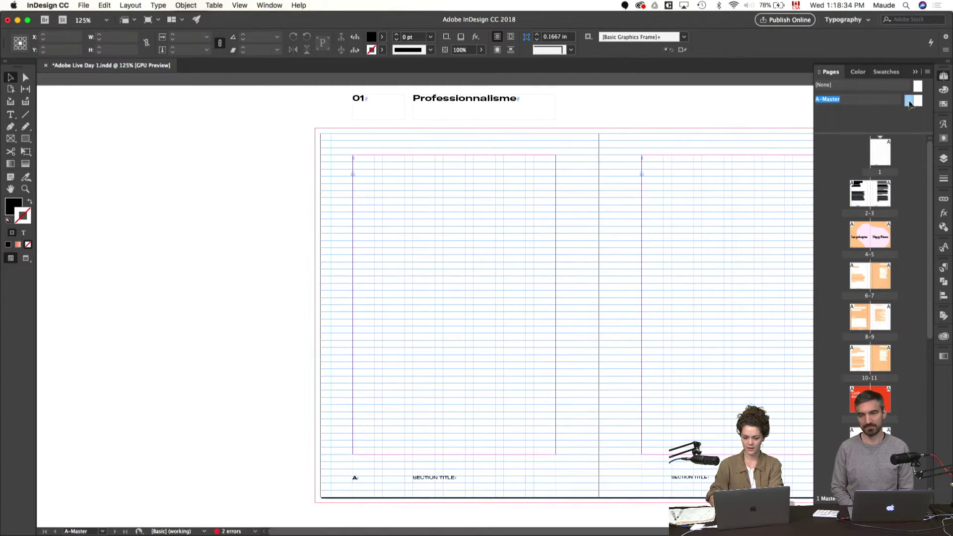
scroll(621, 225, "right", 5)
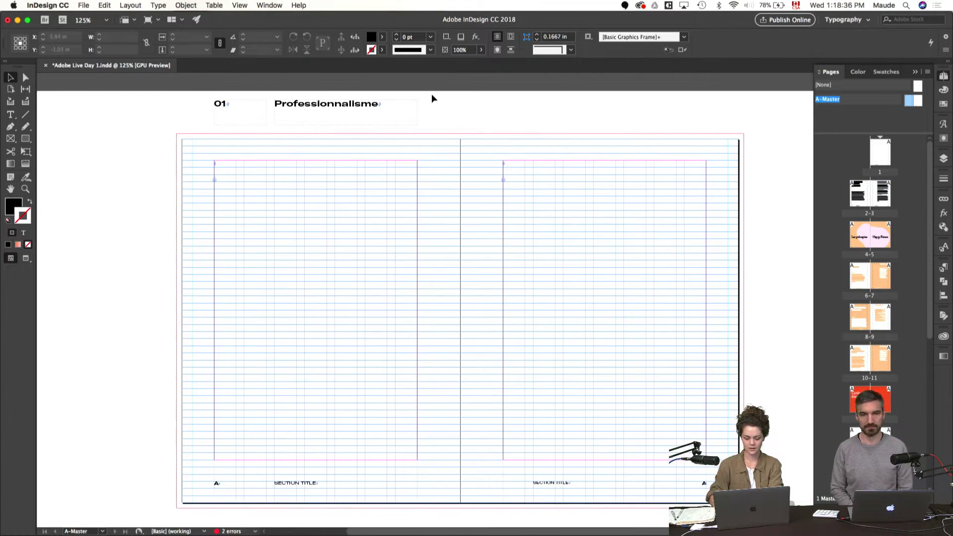
key("super+equal")
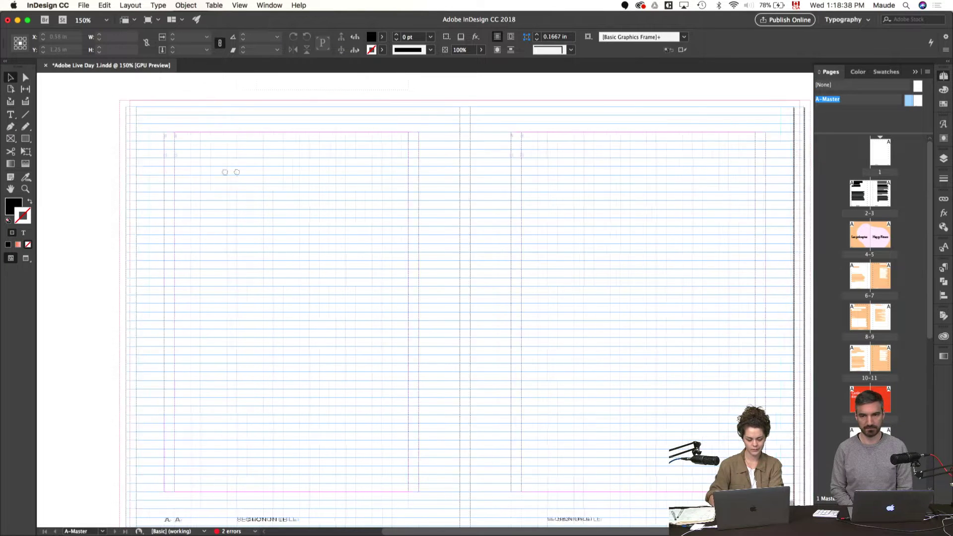
key("super+r")
- Add horizontal ruler guides at 2, 3.5 and 5 in across the A-Master spread
left_click_drag(199, 78, 172, 184)
left_click_drag(168, 210, 167, 217)
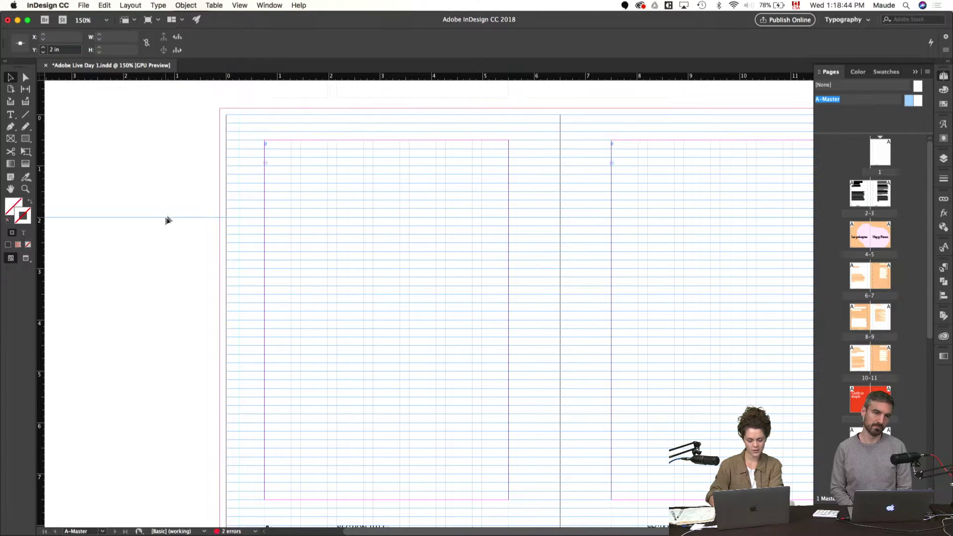
left_click(181, 187)
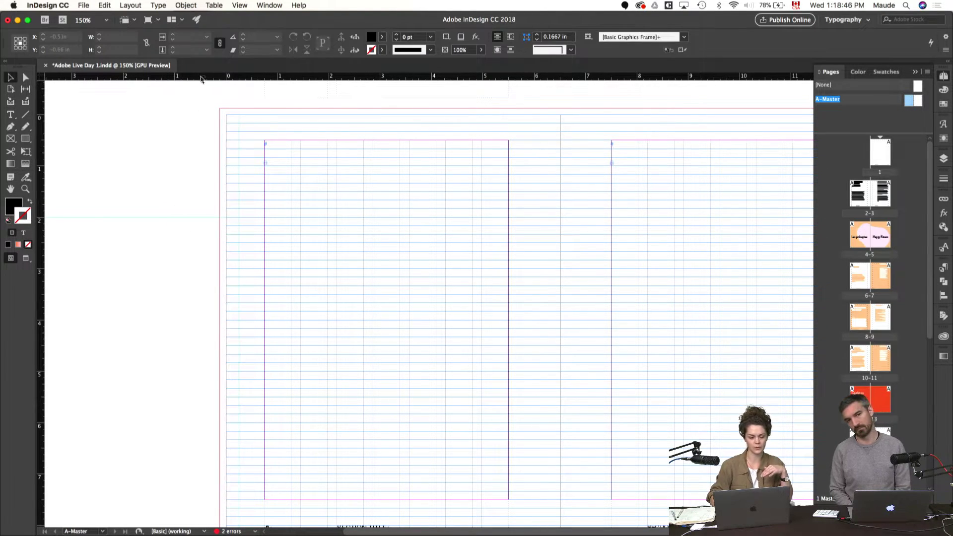
left_click_drag(201, 80, 169, 294)
left_click_drag(215, 82, 157, 371)
- Select the three horizontal guides on the A-Master spread and set their color to Orange
left_click_drag(177, 410, 167, 152)
right_click(174, 219)
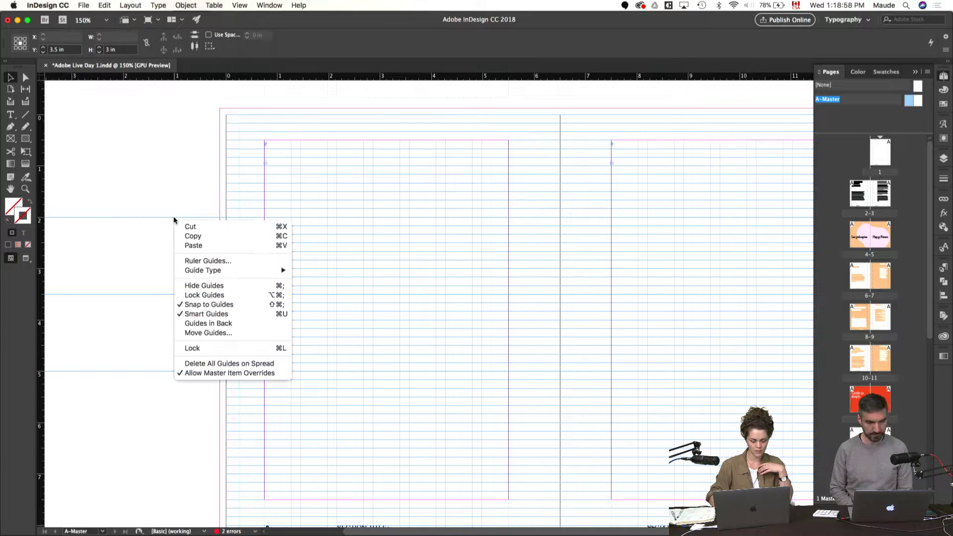
left_click(217, 261)
left_click(469, 274)
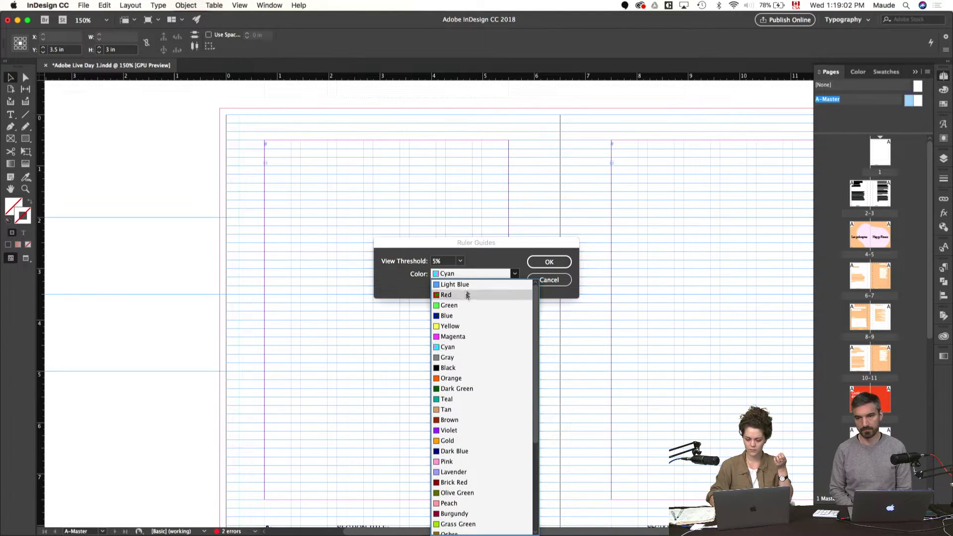
left_click(452, 378)
left_click(557, 263)
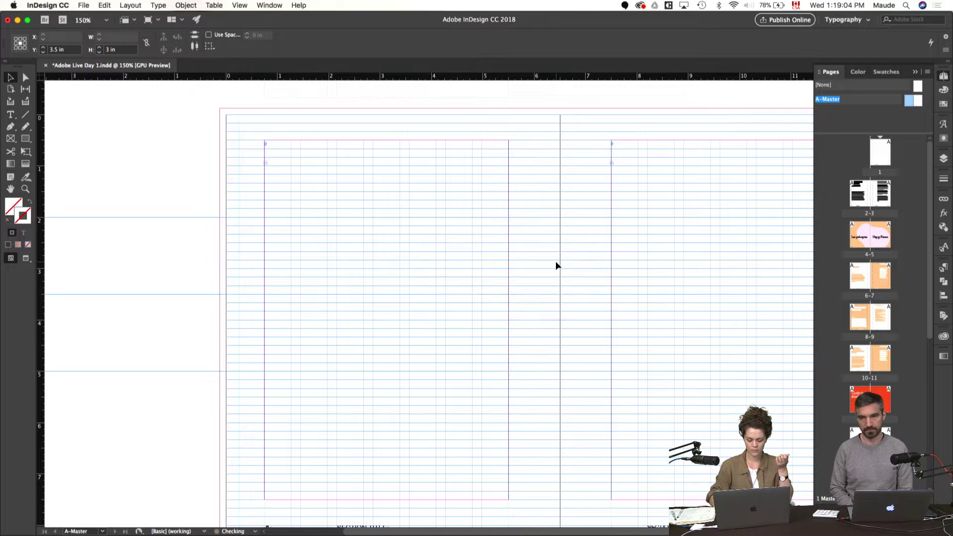
- Lock the guides in the document
right_click(143, 148)
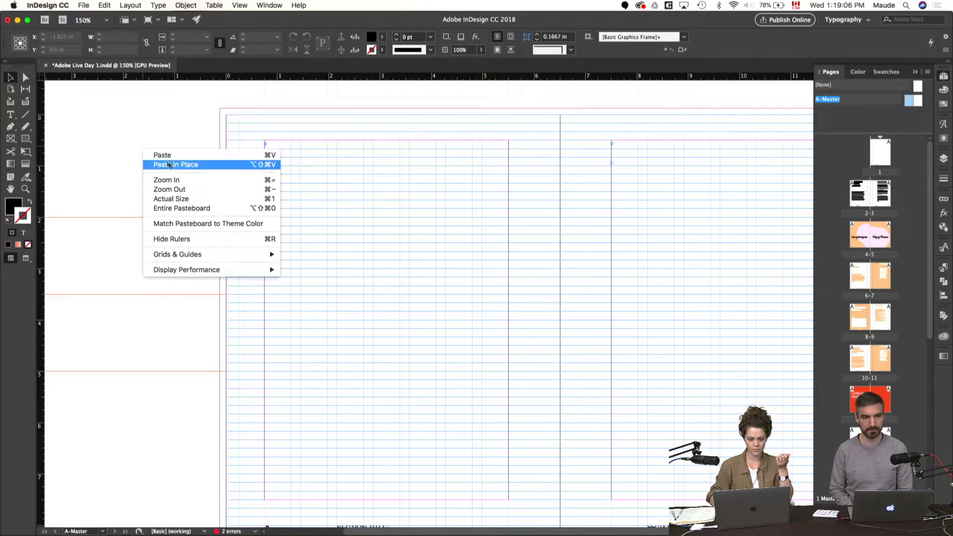
mouse_move(255, 256)
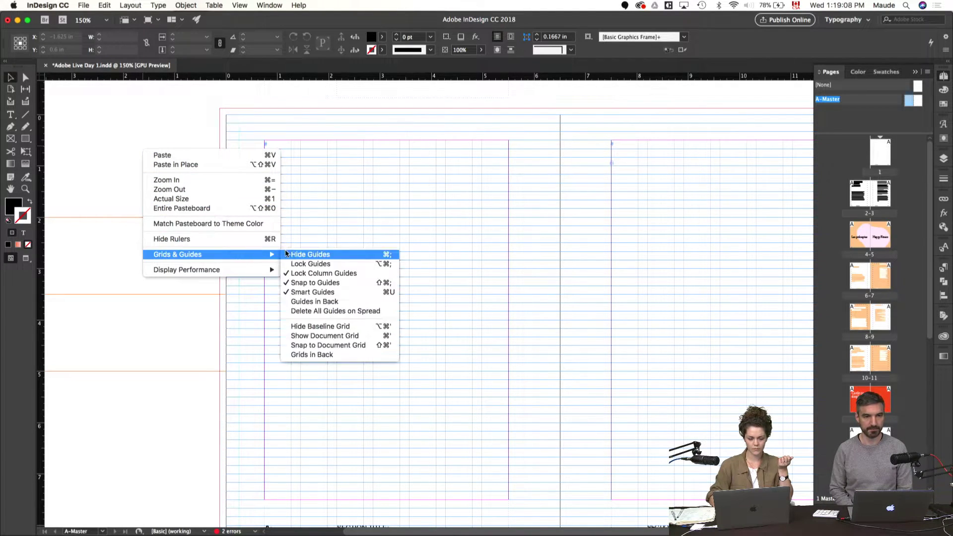
left_click(298, 264)
- Delete the "01" and "Professionnalisme" text frames from the pasteboard above the A-Master spread
key("super+1")
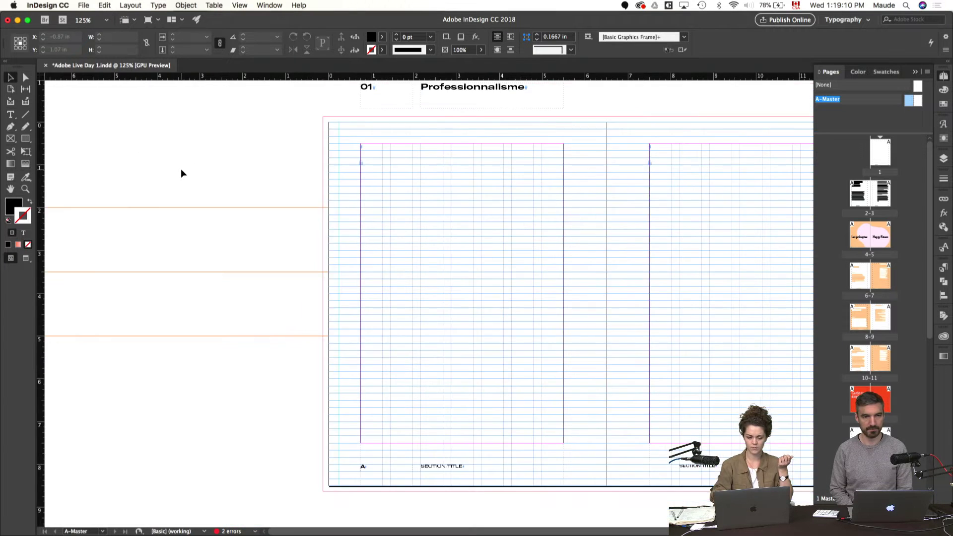
scroll(291, 286, "right", 1)
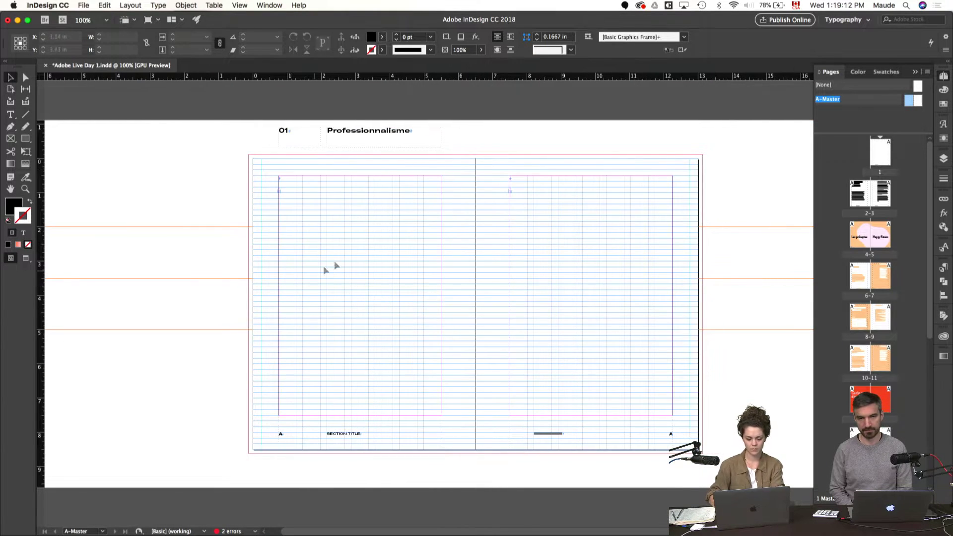
key("super+minus")
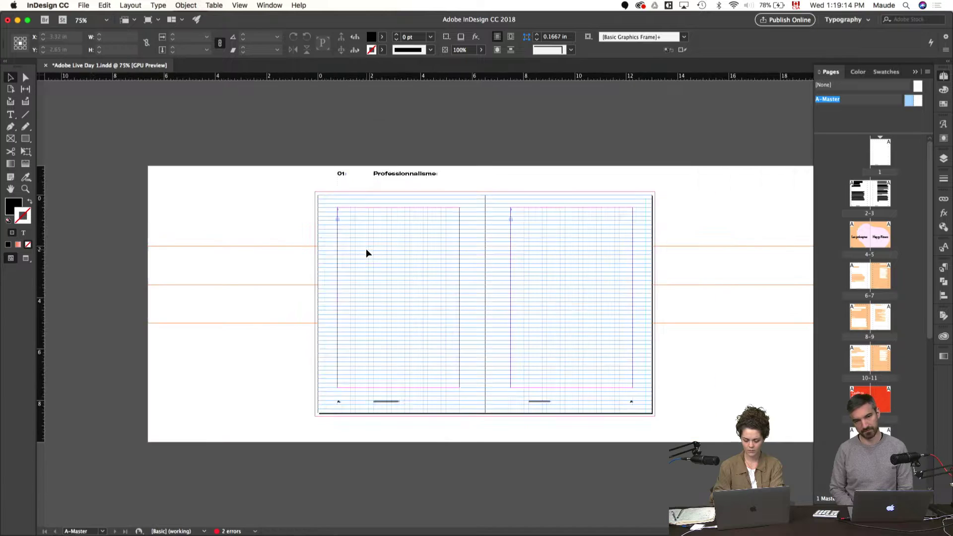
key("super+minus")
key("super+equal")
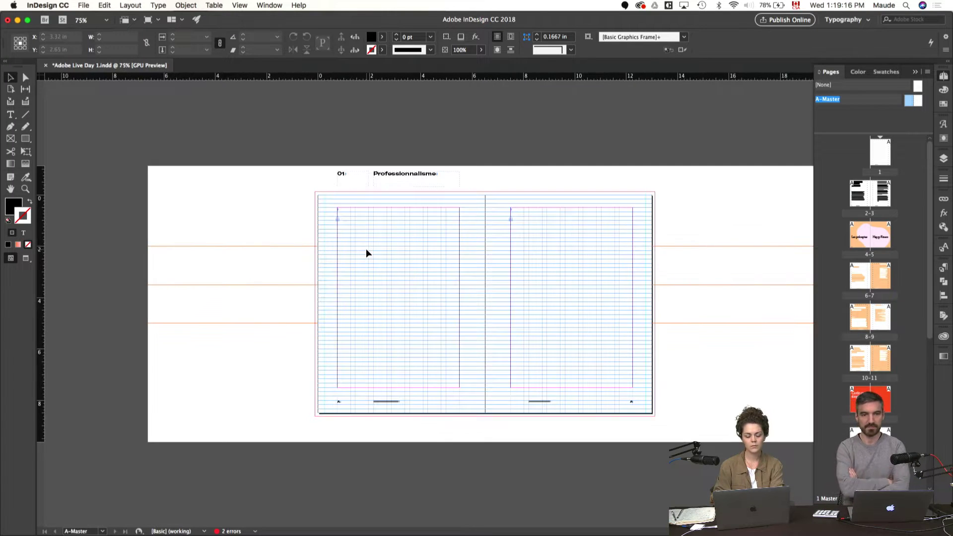
key("super+equal")
key("super+equal")
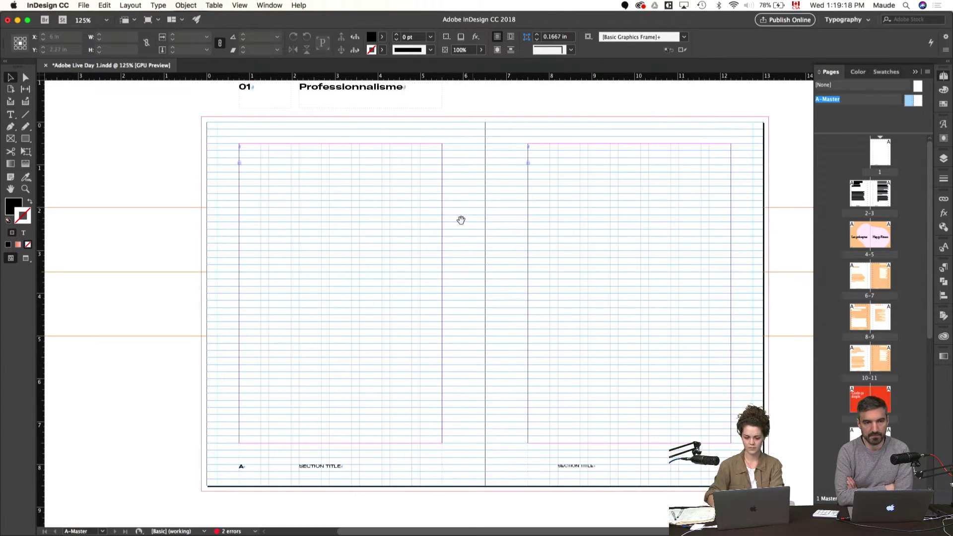
left_click_drag(461, 220, 437, 253)
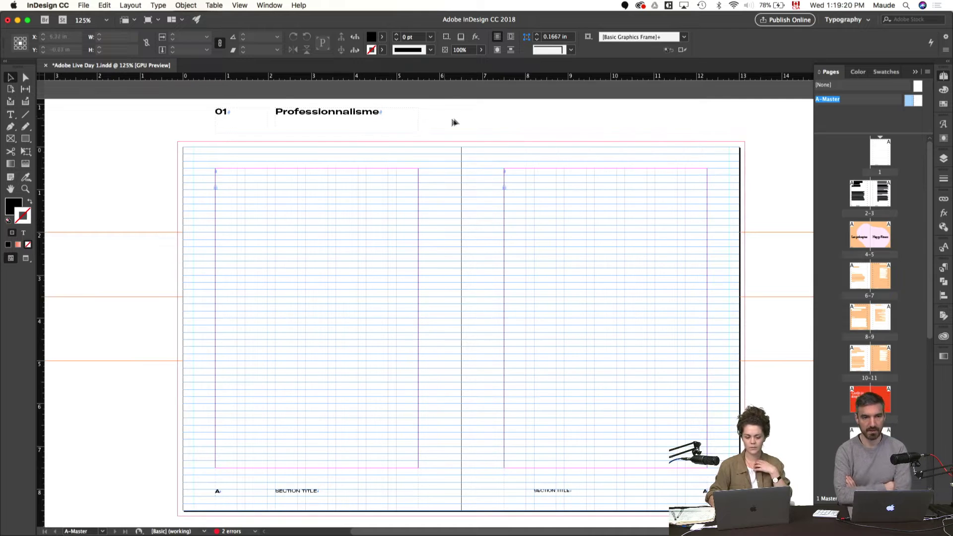
left_click_drag(449, 106, 212, 135)
key("Delete")
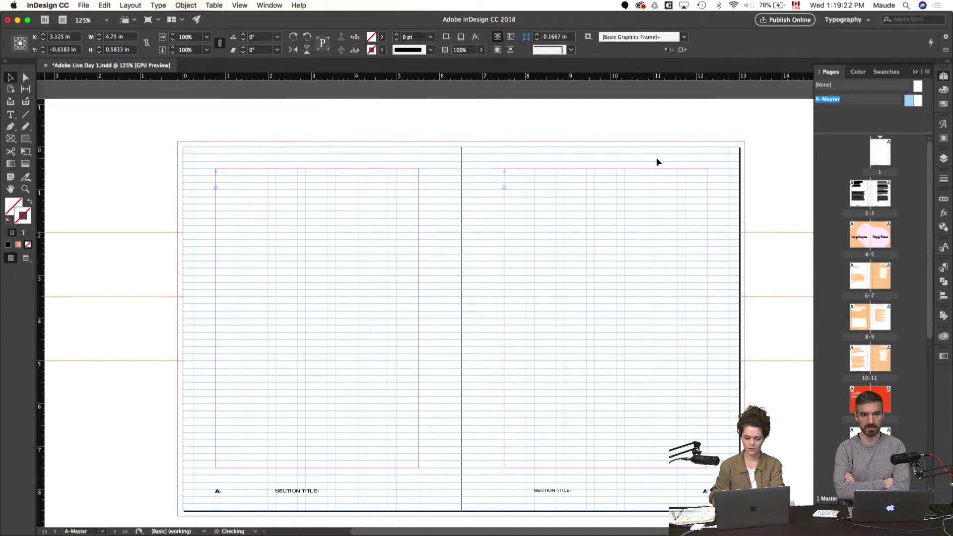
- Return to the page 2–3 spread and check its layout with and without the guides
key("w")
double_click(885, 196)
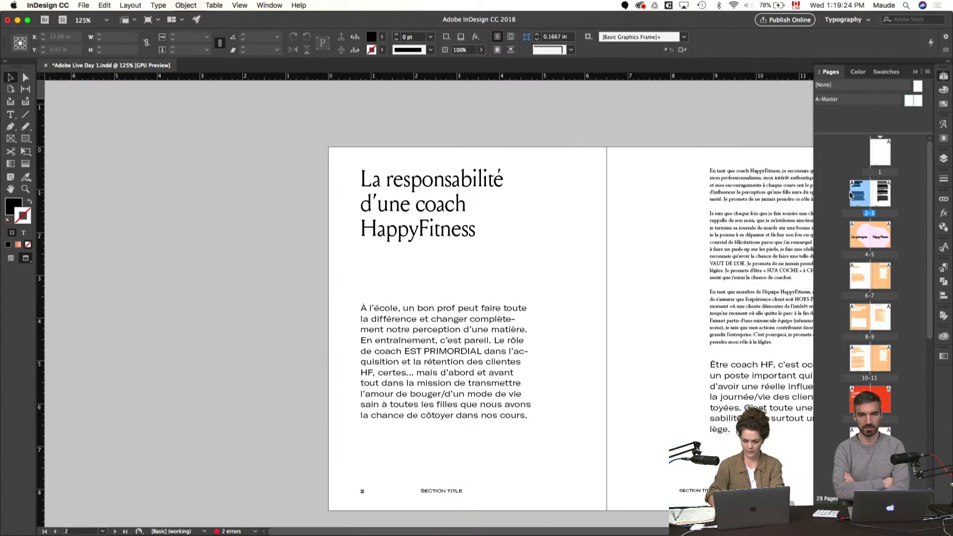
key("w")
key("w")
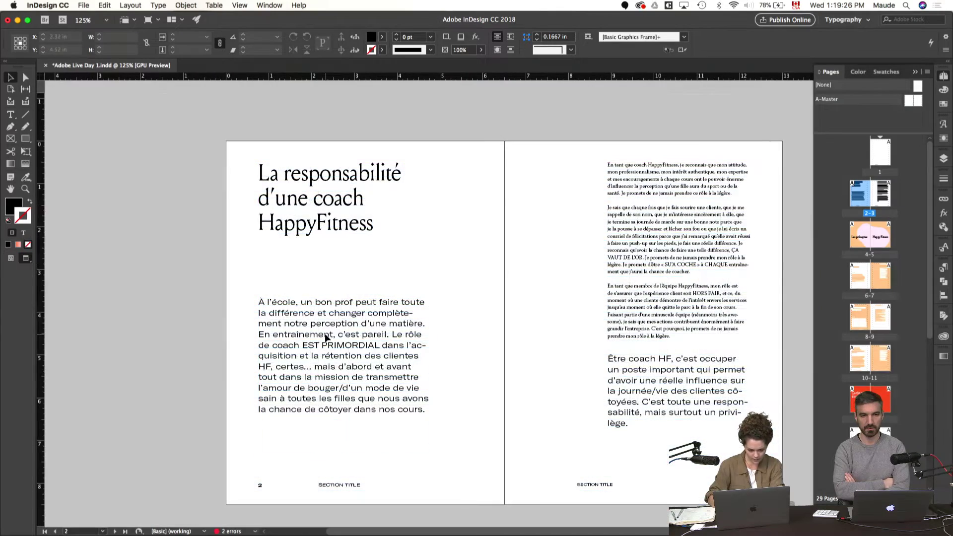
- Align the left page's intro text frame with the middle orange guide and shorten the frame to 3 in high
key("w")
left_click_drag(334, 333, 335, 323)
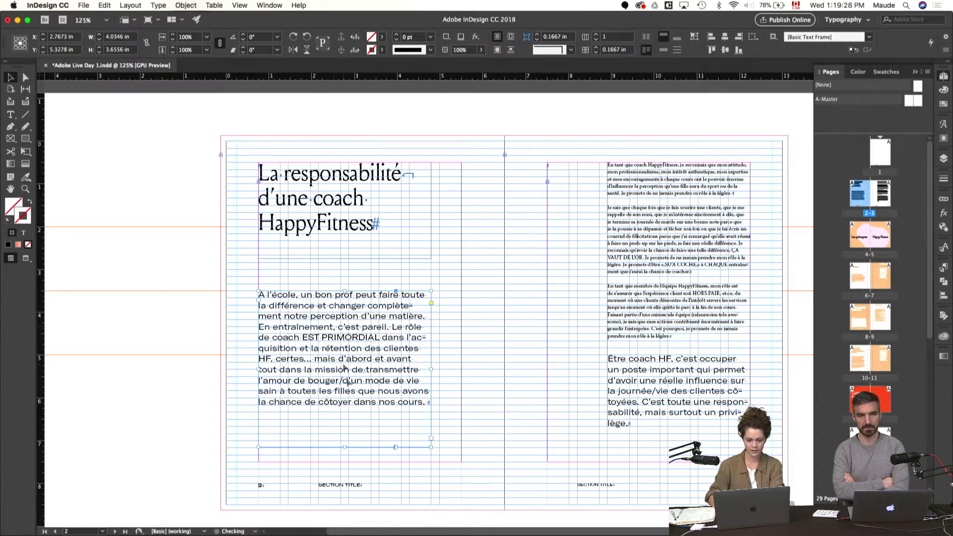
left_click_drag(345, 446, 346, 420)
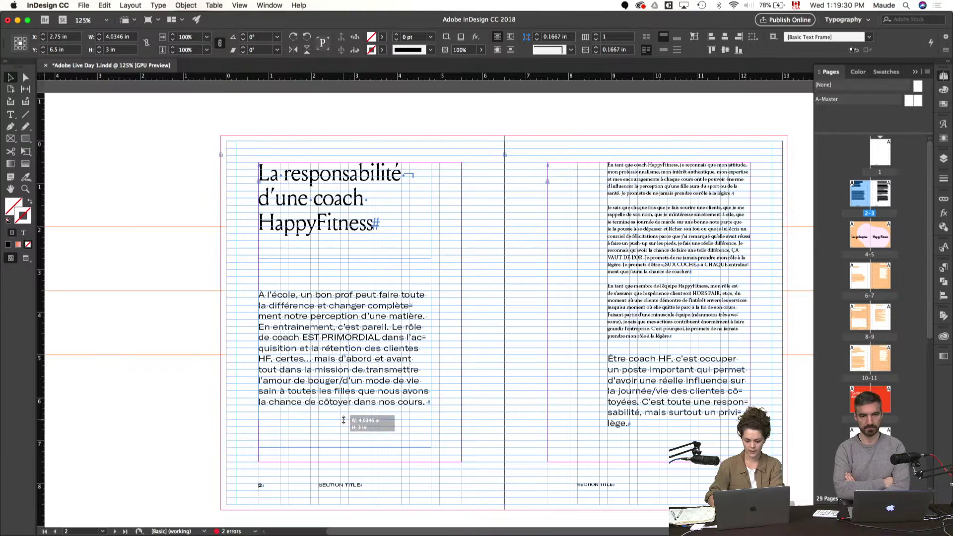
key("w")
left_click(559, 431)
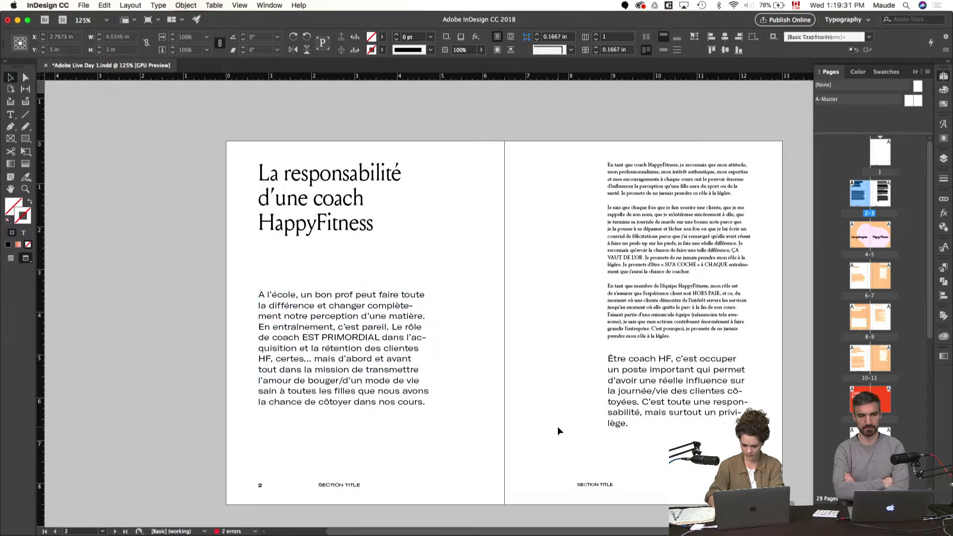
- Examine the closing paragraph on page 3 against the guides and check its character formatting
left_click(665, 402)
key("w")
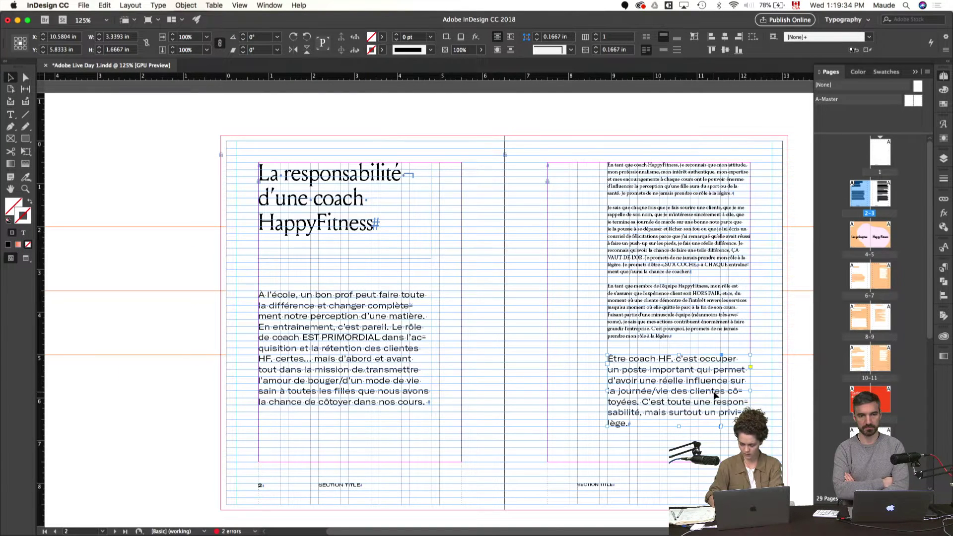
key("super+equal")
key("w")
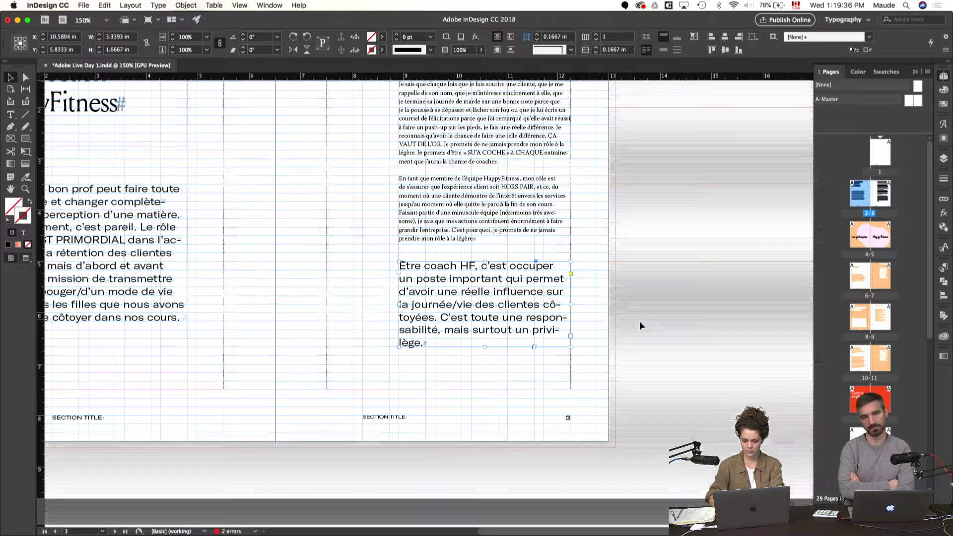
double_click(517, 321)
triple_click(517, 321)
key("super+t")
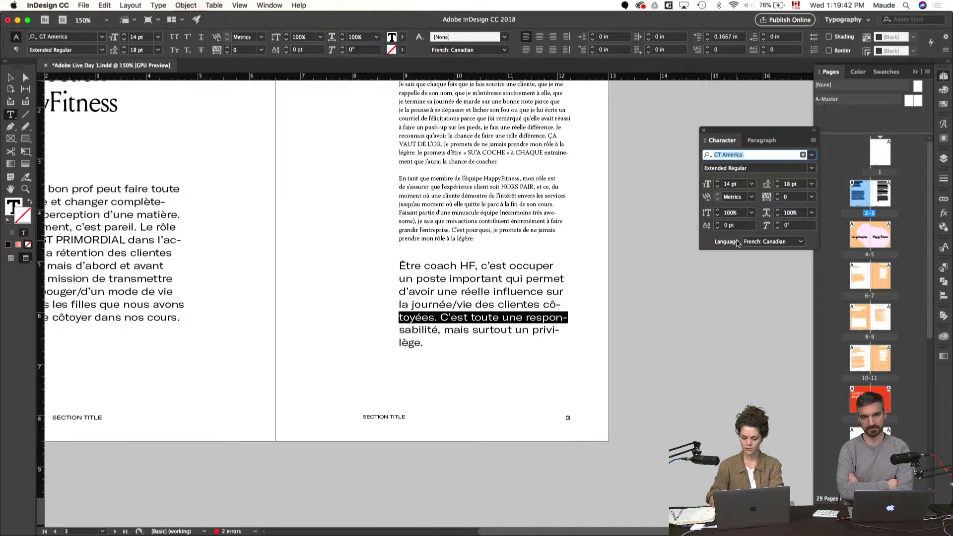
left_click(530, 302)
key("super+a")
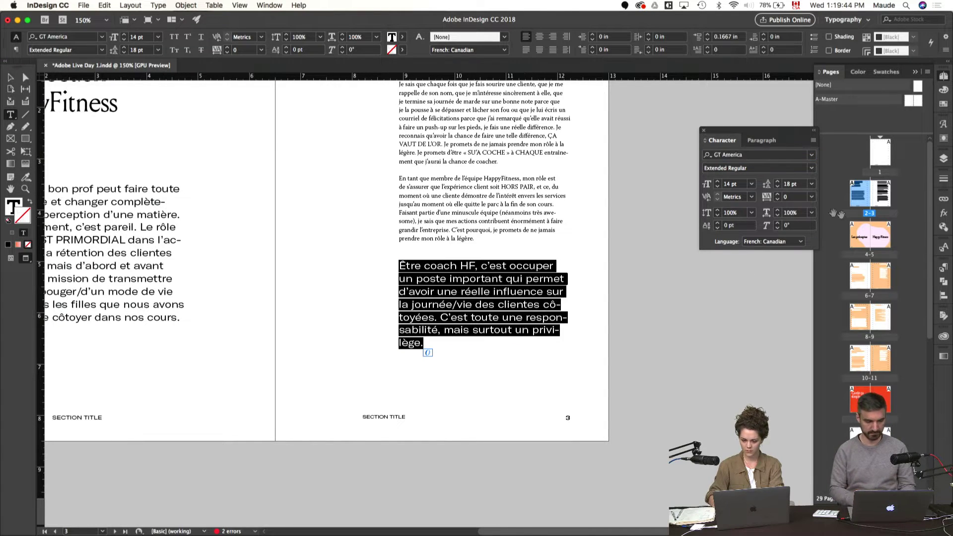
left_click(676, 337)
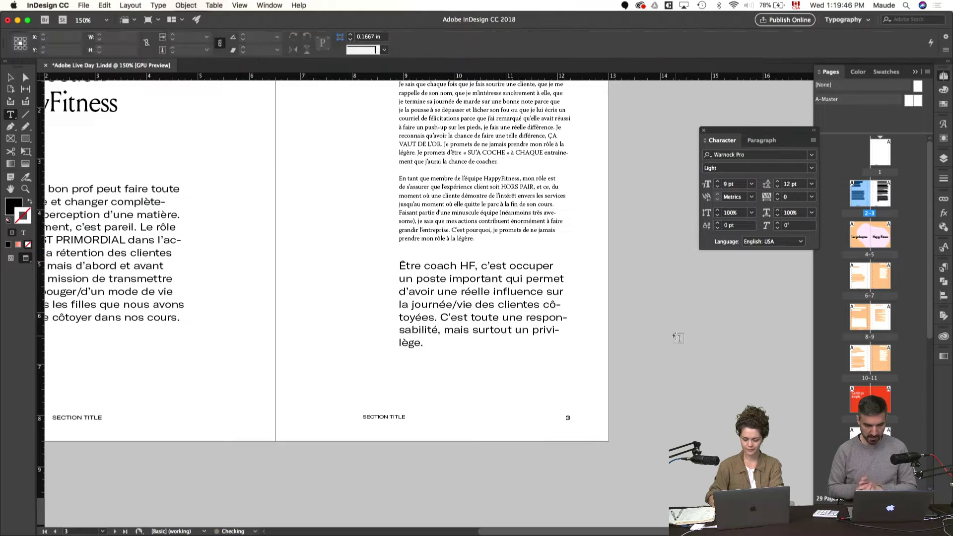
key("super+t")
key("super+minus")
key("super+minus")
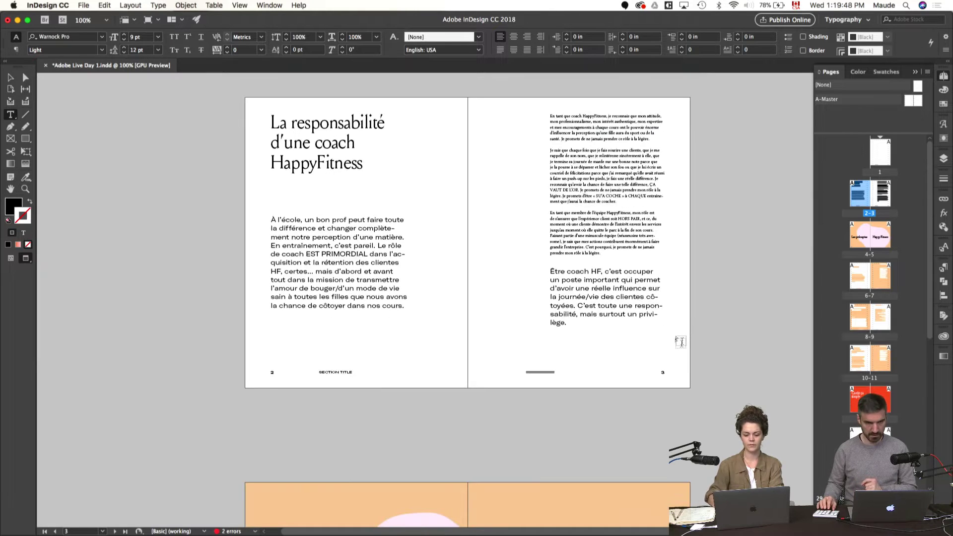
key("v")
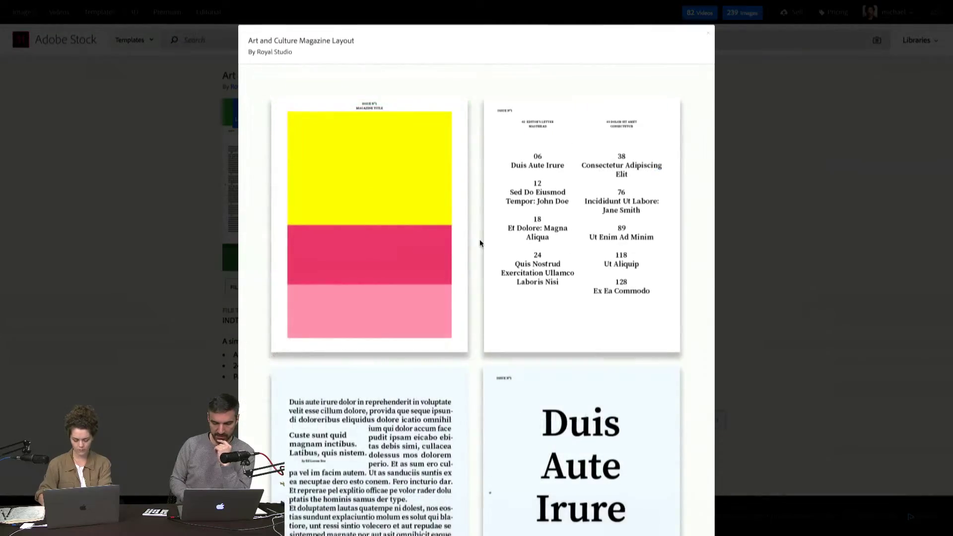
- Look through the page previews of the Art and Culture Magazine Layout template on Adobe Stock and close the preview
scroll(479, 239, "down", 10)
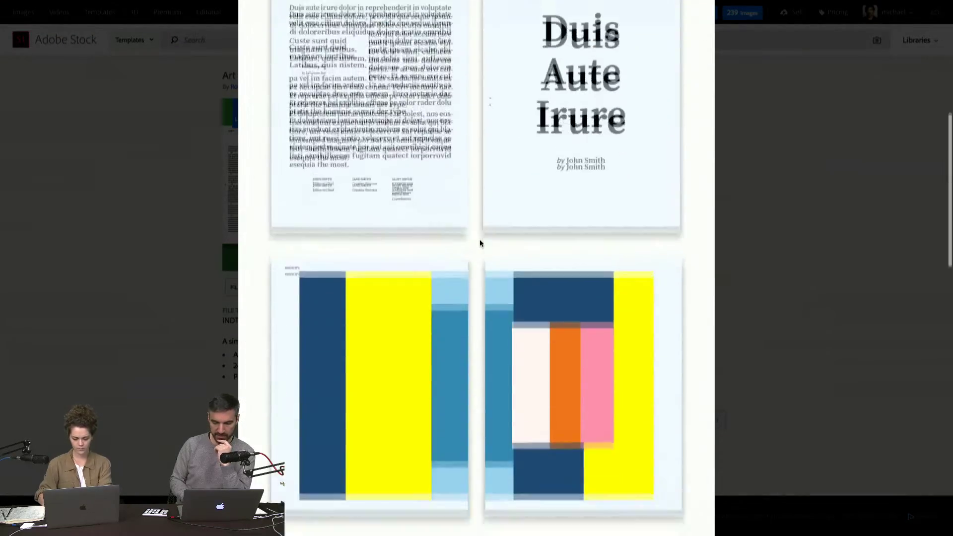
scroll(479, 240, "down", 10)
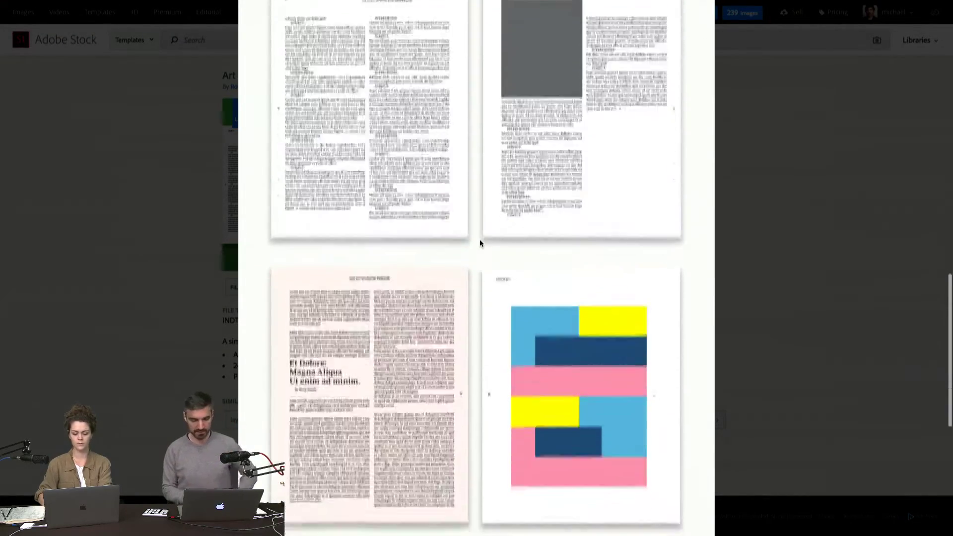
scroll(479, 239, "up", 15)
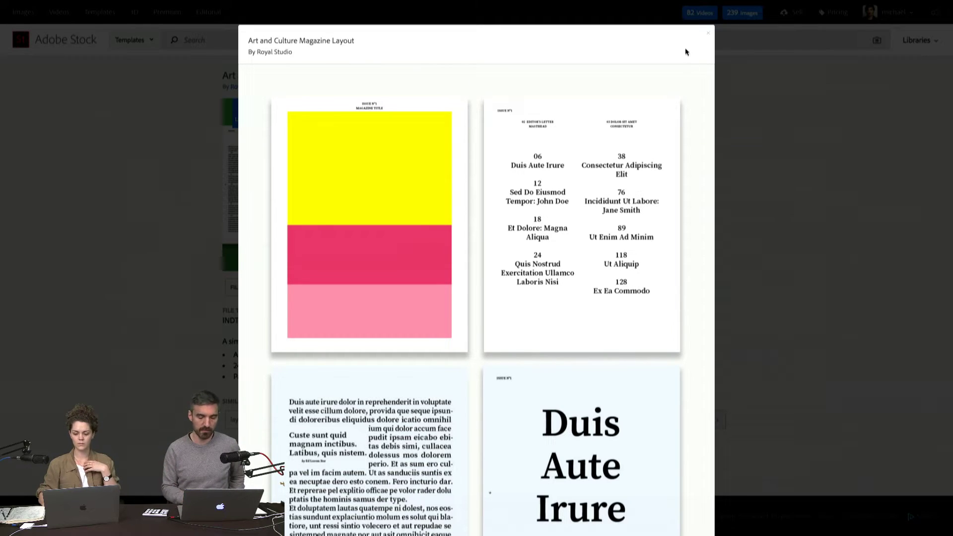
left_click(706, 36)
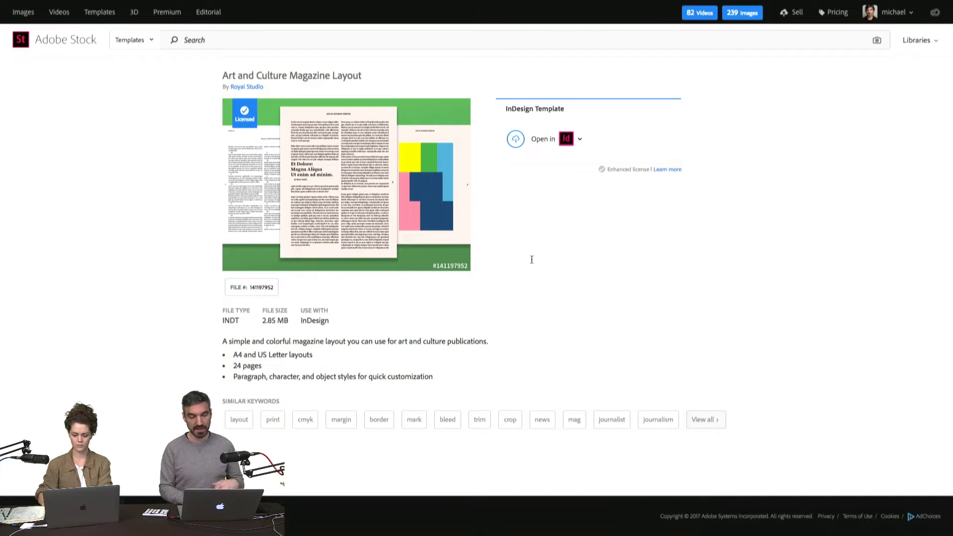
- Switch to InDesign and examine the cover, contents and color-block spreads of the opened magazine template
key("super+Tab")
key("super+Tab")
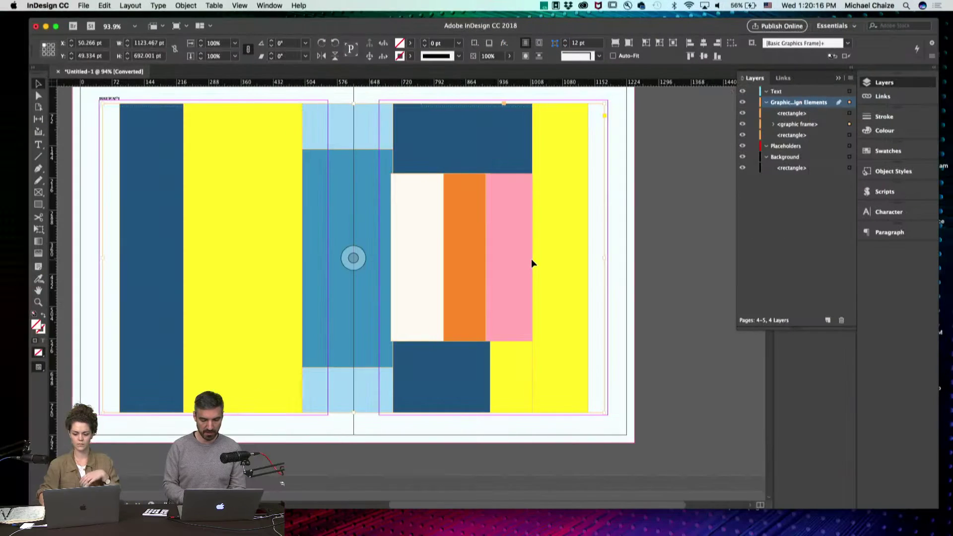
scroll(231, 329, "up", 10)
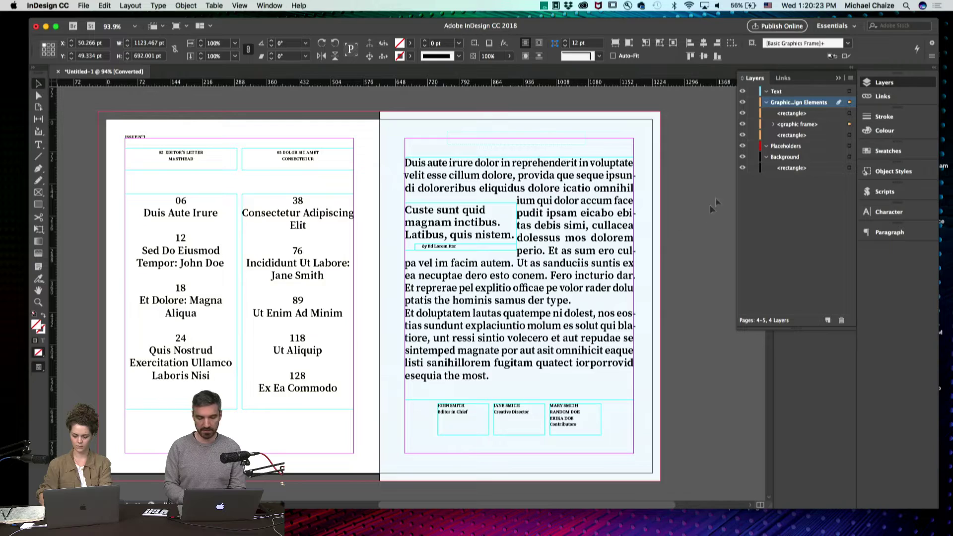
scroll(529, 234, "down", 10)
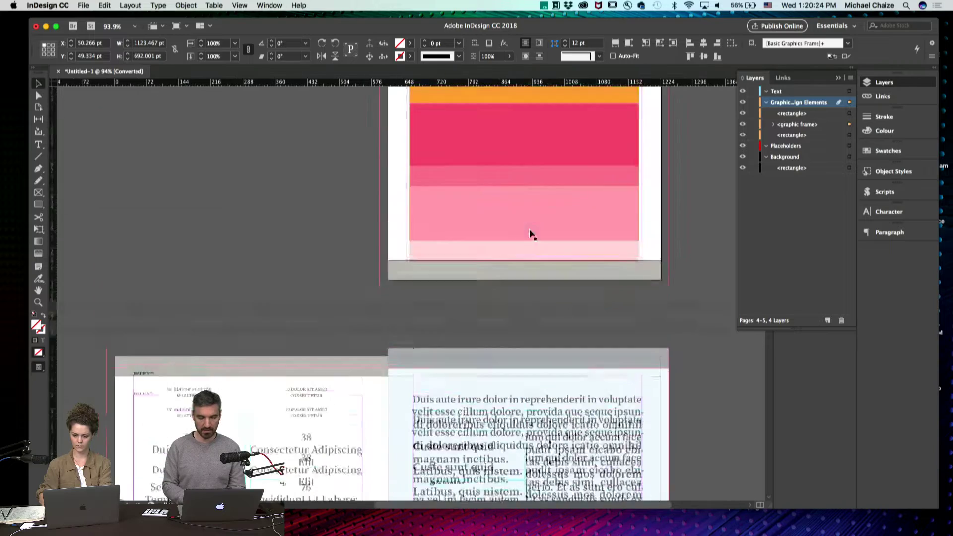
scroll(530, 233, "up", 5)
scroll(530, 234, "down", 5)
scroll(530, 234, "up", 3)
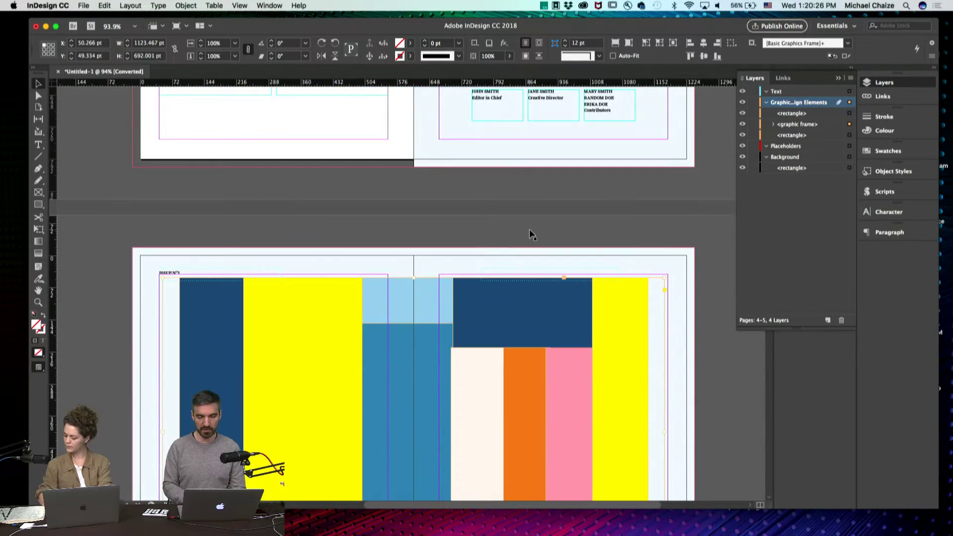
scroll(530, 234, "down", 5)
scroll(529, 234, "up", 15)
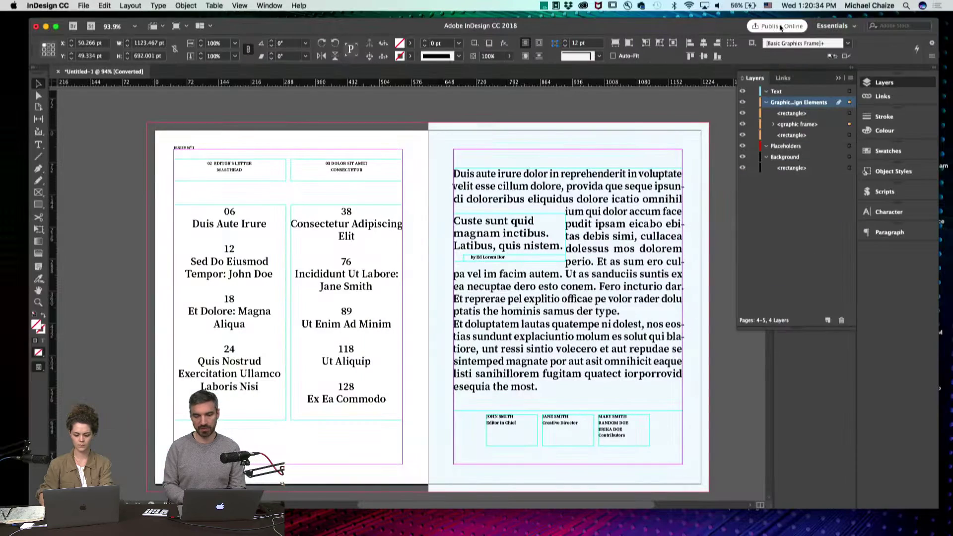
key("super+Tab")
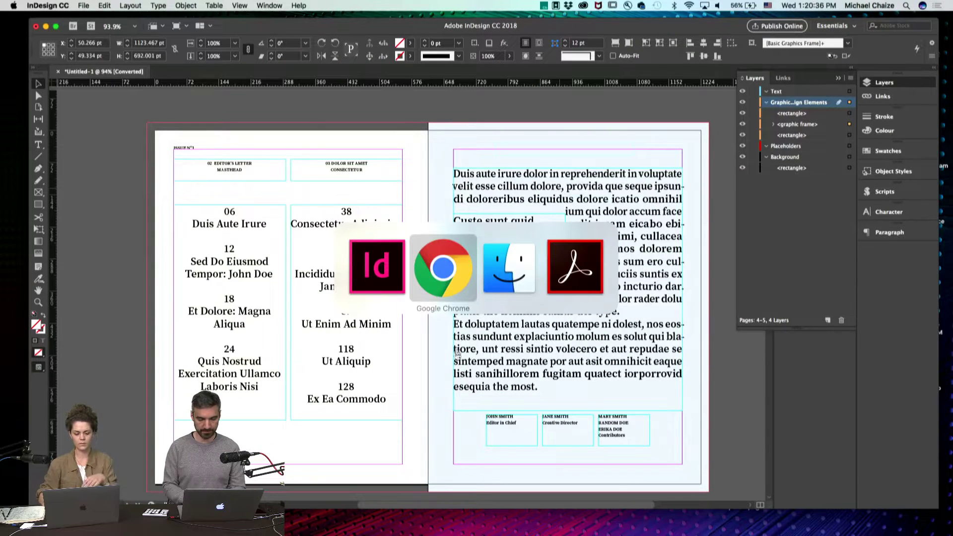
key("Escape")
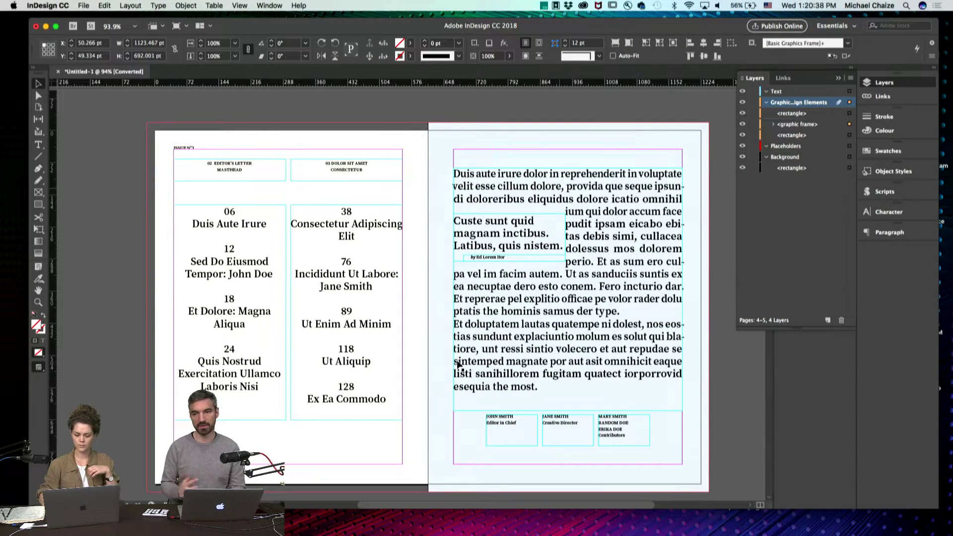
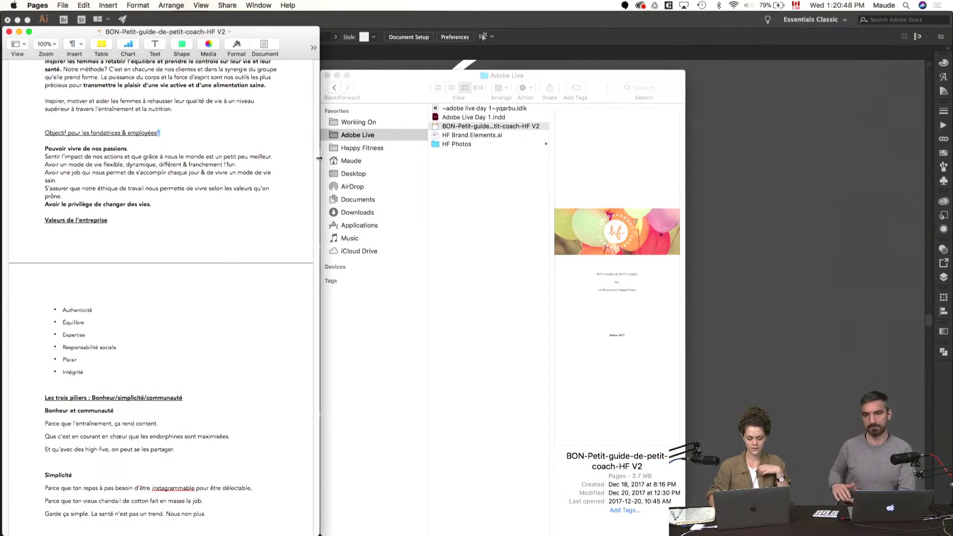
- Widen the BON-Petit-guide-de-petit-coach-HF V2 document window and move the Adobe Live Finder window clear of it
left_click_drag(319, 174, 427, 193)
left_click(514, 198)
left_click_drag(506, 75, 577, 29)
left_click(297, 152)
- Copy the guide's cover text from "PETIT GUIDE DE PETIT COACH" through "Édition 2017"
scroll(299, 159, "down", 20)
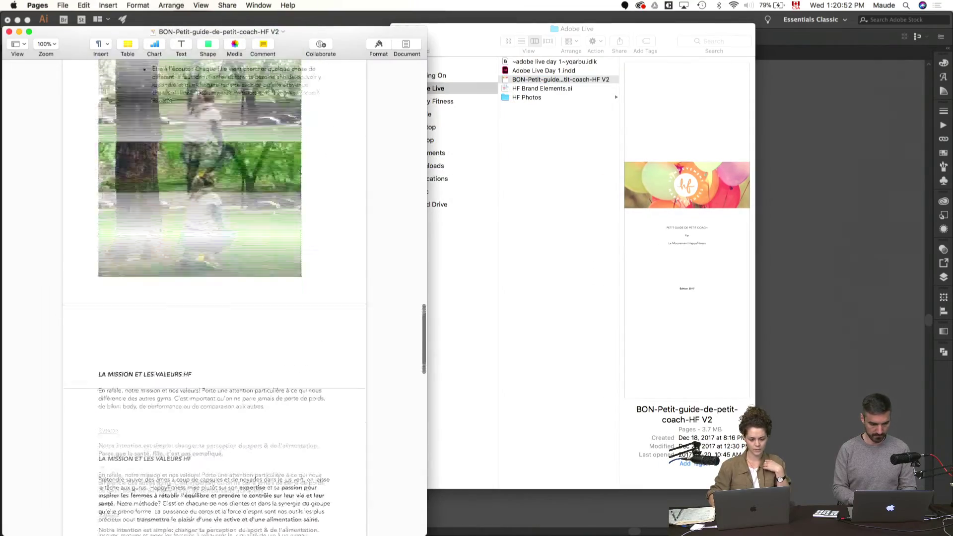
scroll(300, 170, "up", 20)
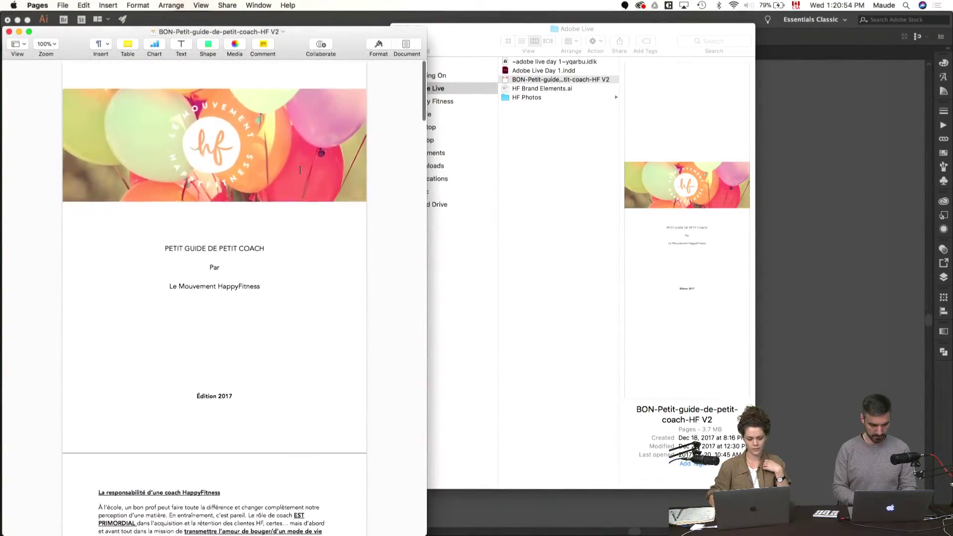
scroll(198, 218, "down", 2)
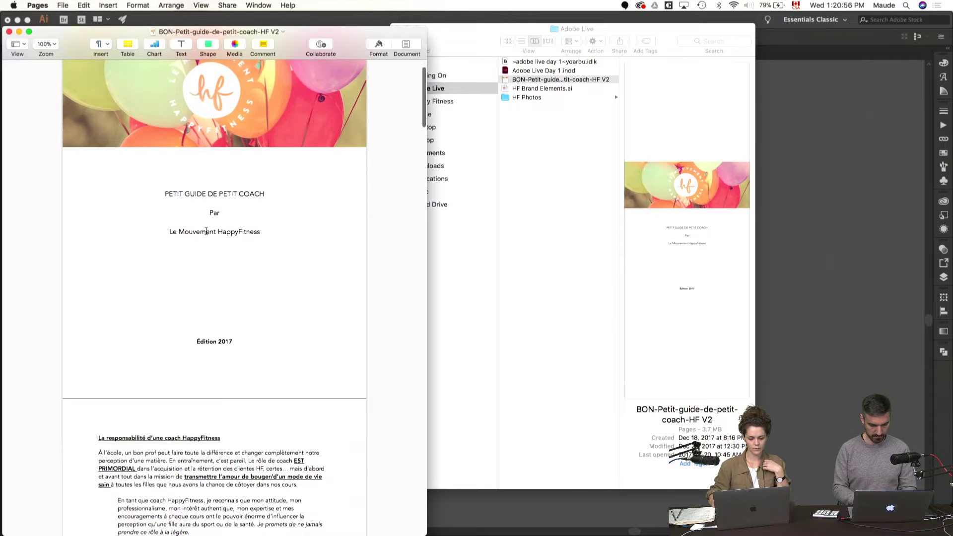
left_click_drag(163, 195, 268, 229)
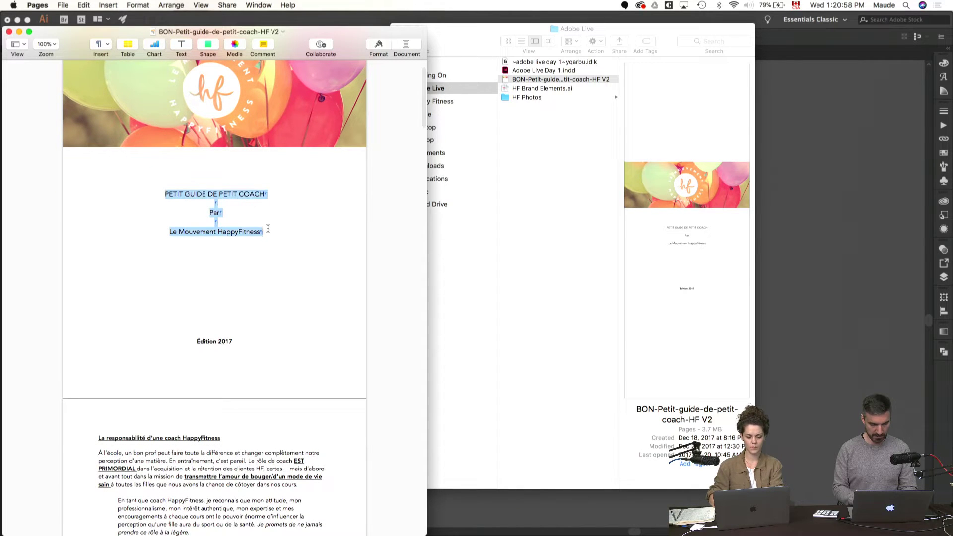
left_click(244, 341, "shift")
key("super+c")
- Switch to InDesign, paste the cover text into a new text frame above the logos beside page 1, and fit the frame to its text
left_click(797, 308)
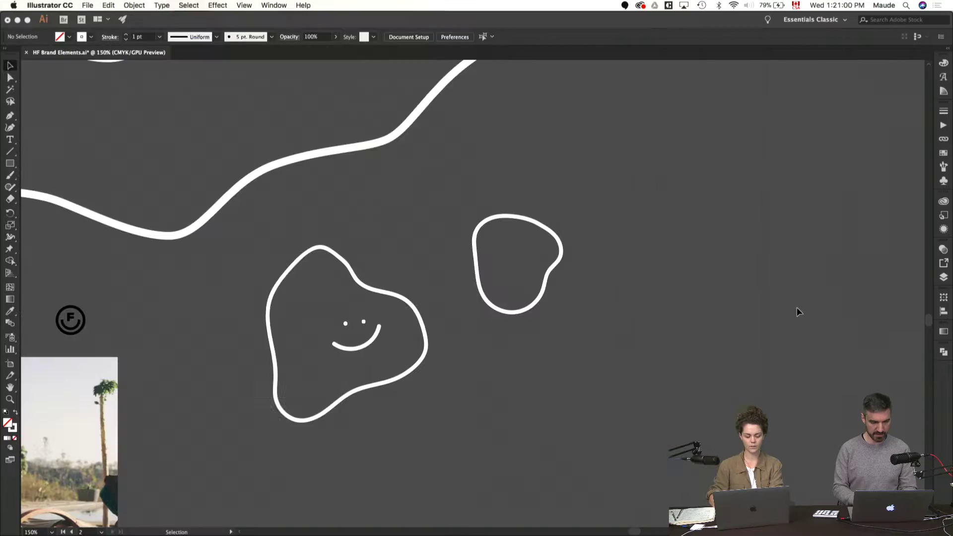
key("super+Tab")
key("super+Tab")
key("super+Tab")
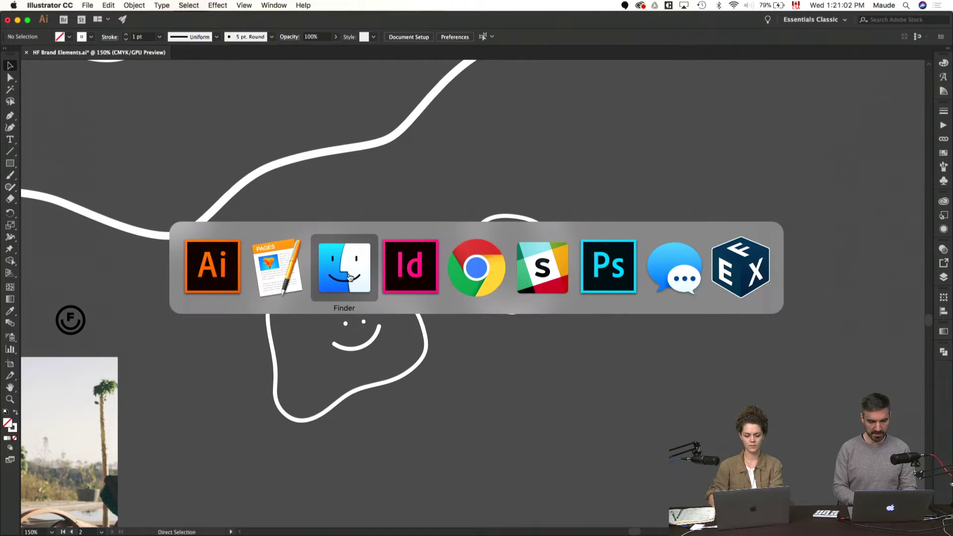
scroll(408, 273, "up", 20)
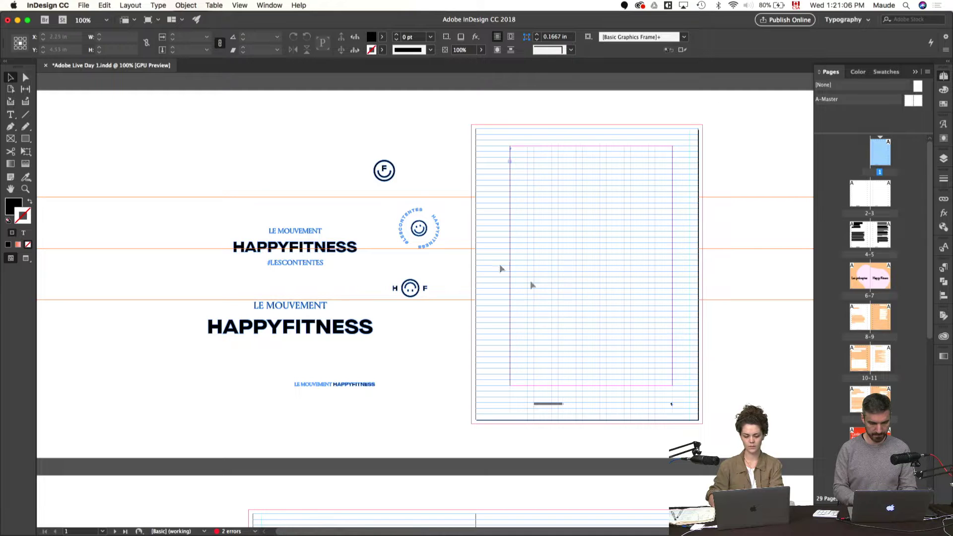
key("t")
left_click_drag(186, 120, 351, 183)
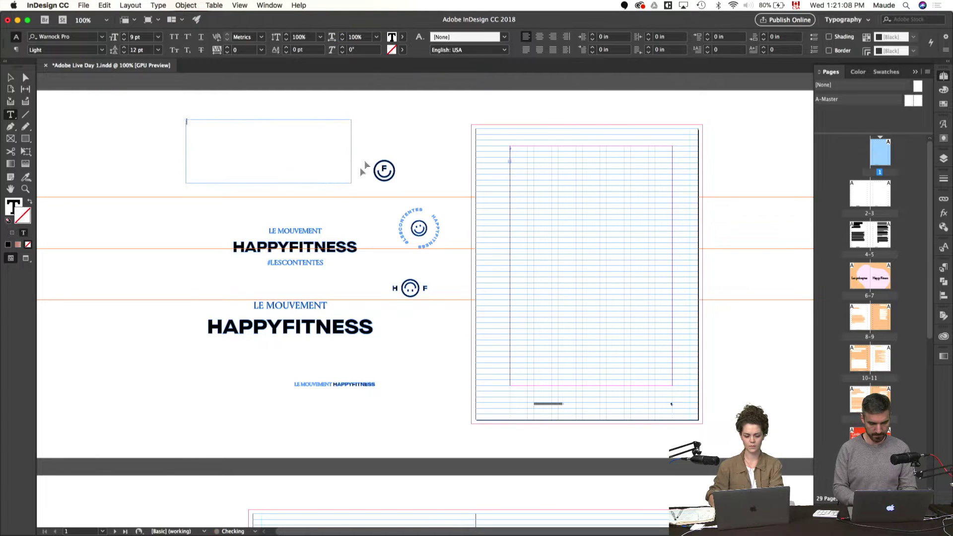
key("super+v")
left_click(419, 124)
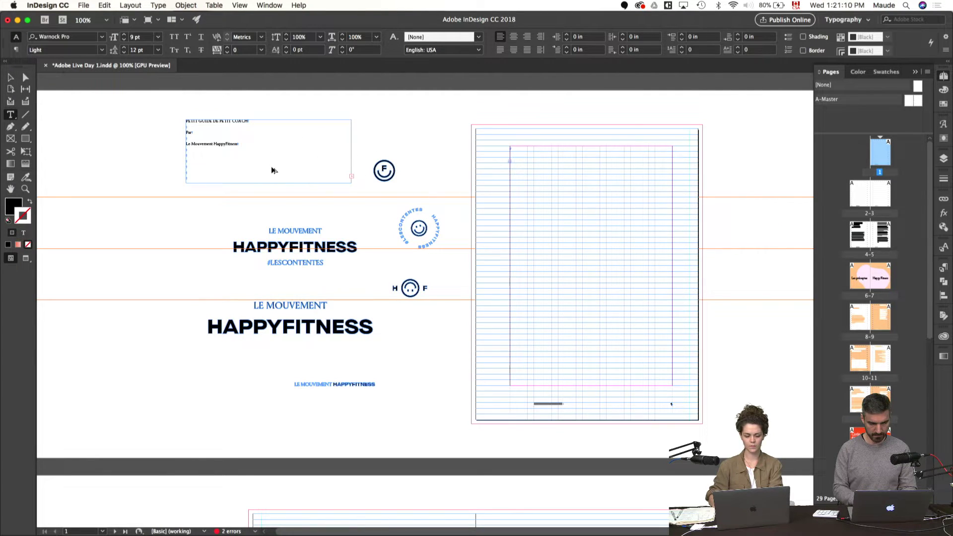
double_click(268, 183)
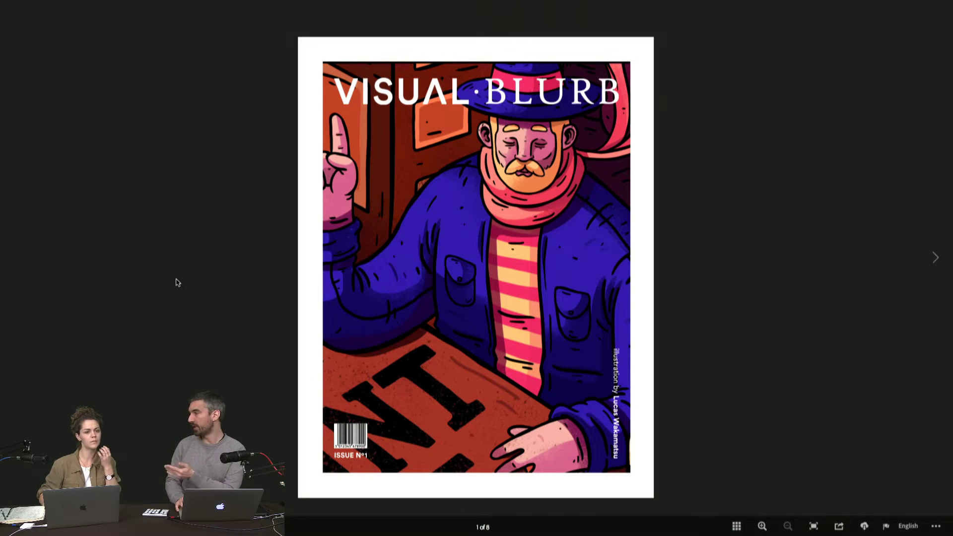
- Page through the published Visual Blurb magazine from its cover to the Feature Artist page
key("Right")
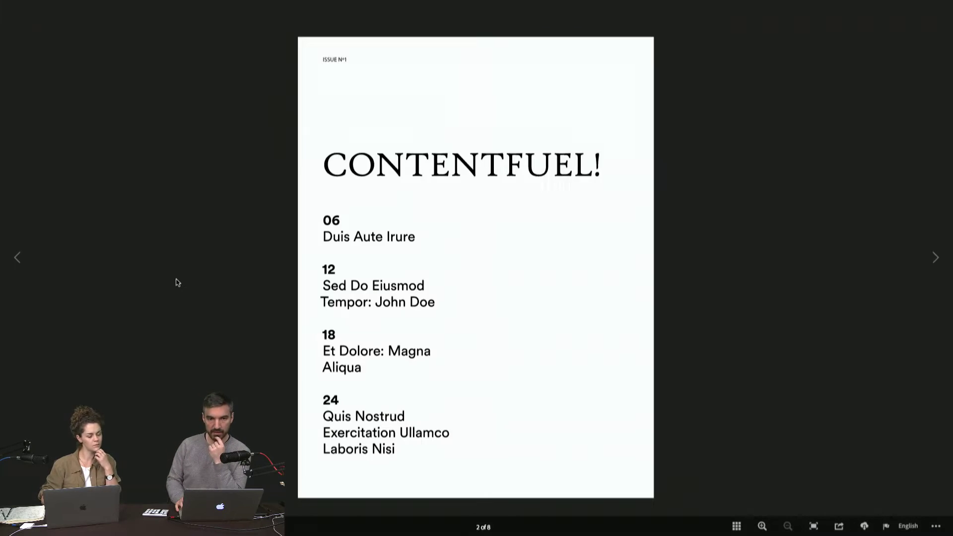
key("Right")
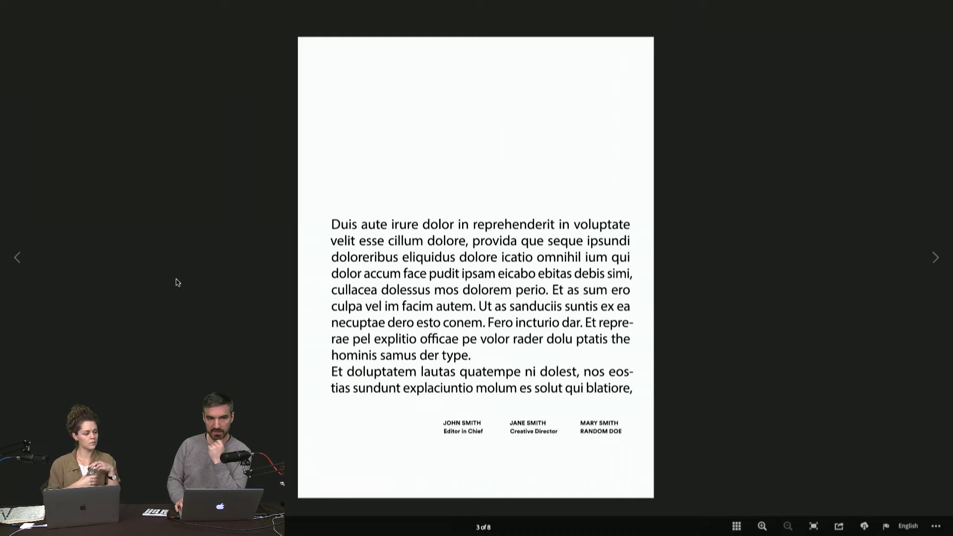
key("Right")
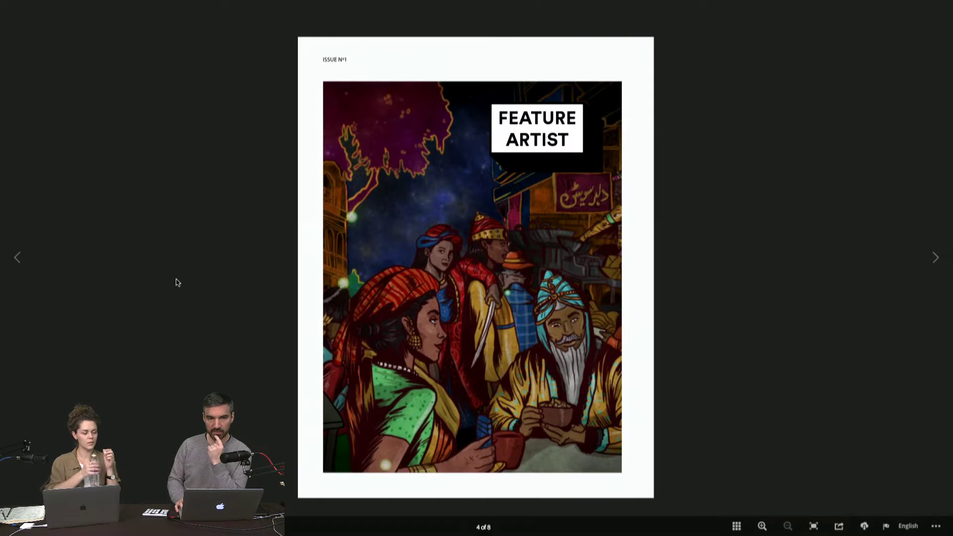
- Page through the remaining pages of the published Visual Blurb magazine to its back cover
key("Right")
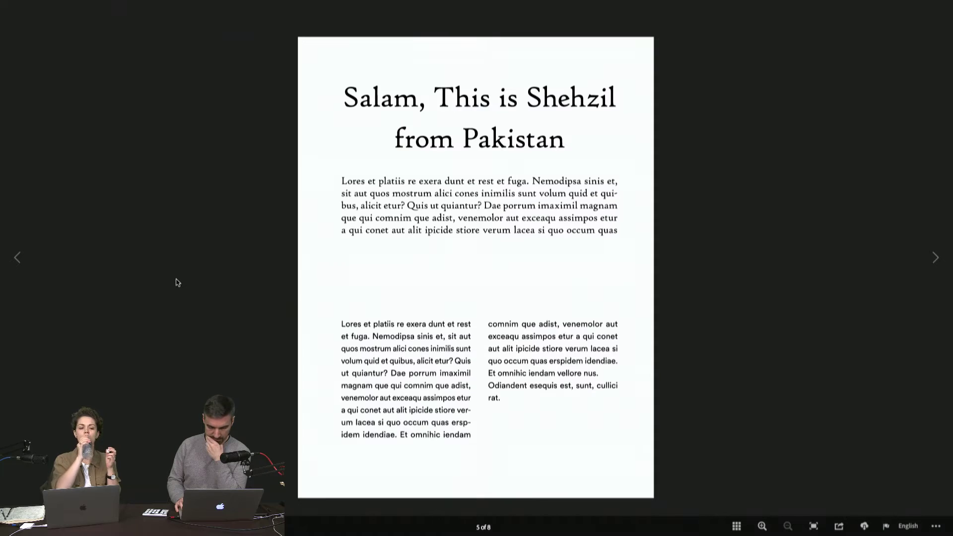
key("Right")
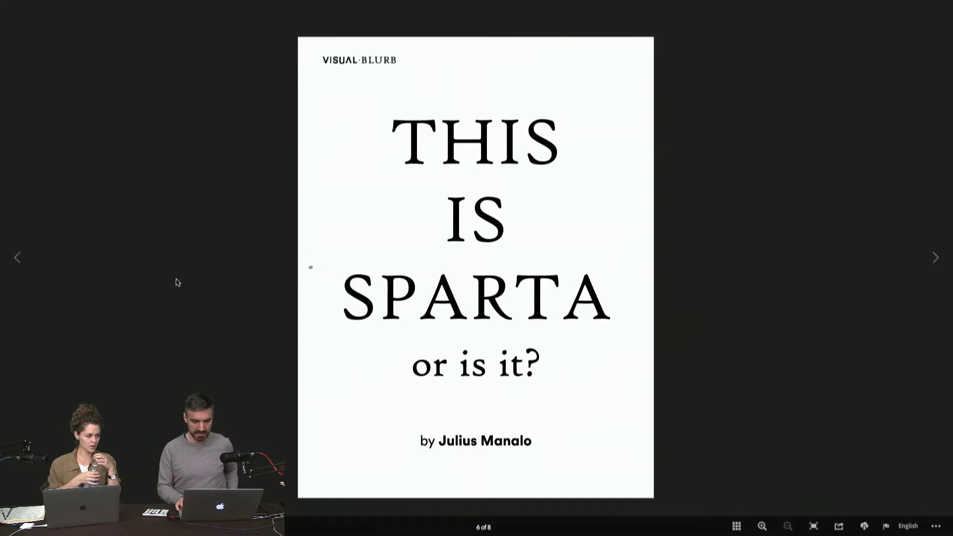
key("Right")
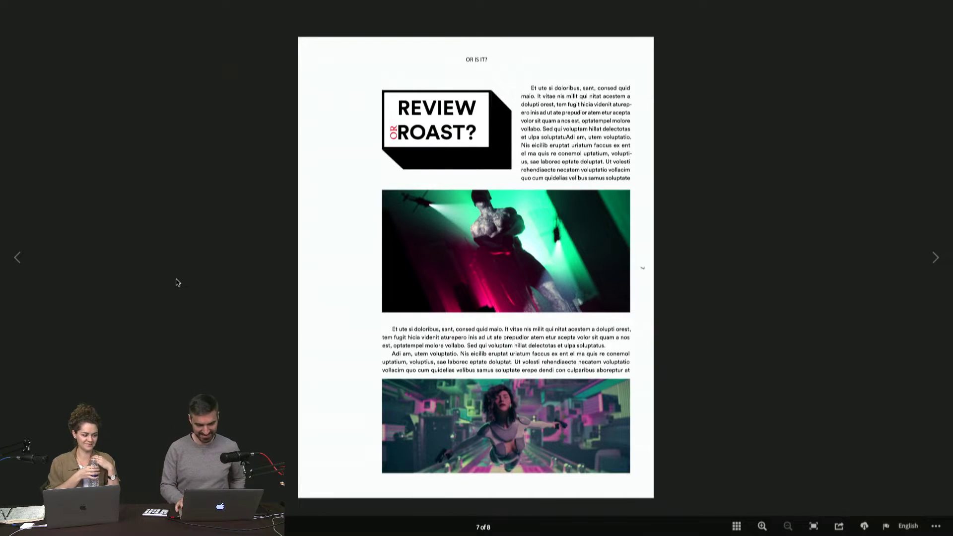
key("Right")
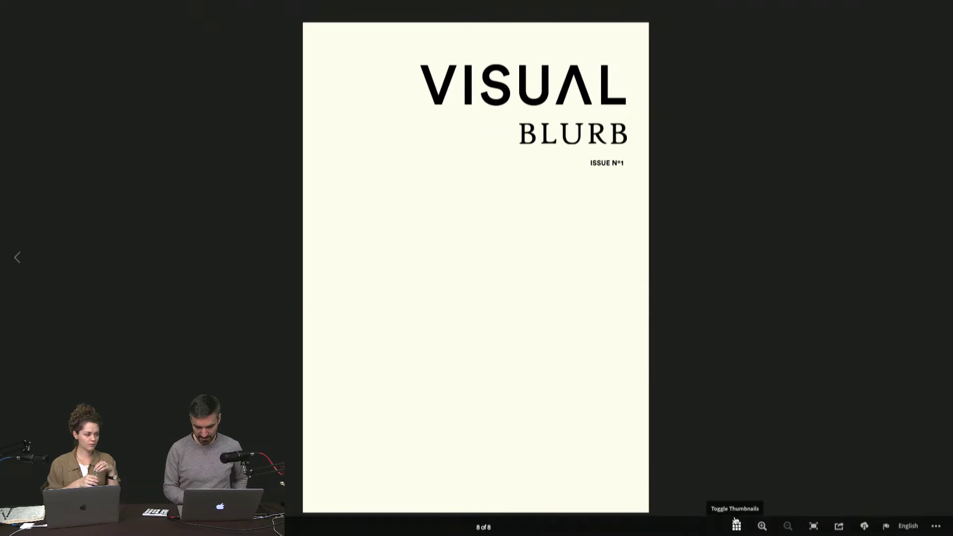
key("Right")
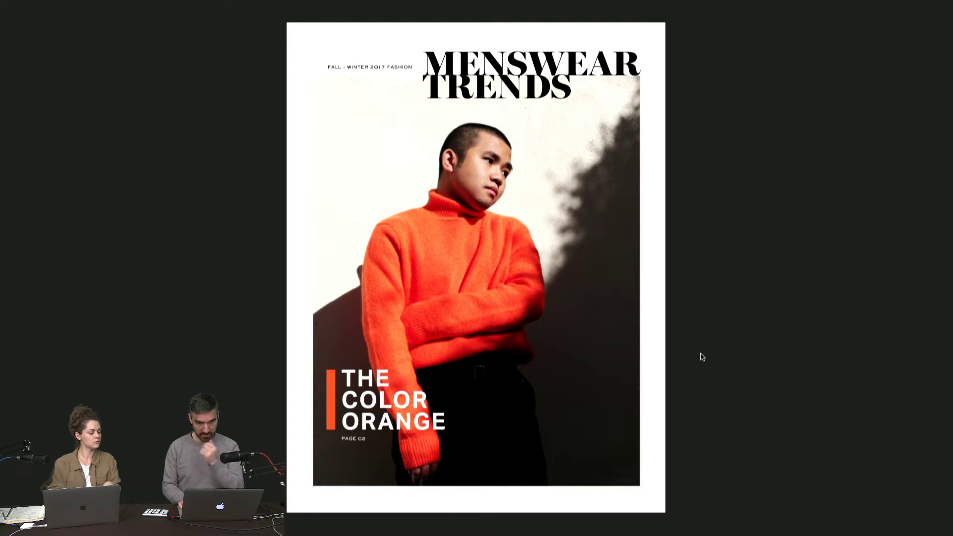
- Page through the published Menswear Trends and Mountain Time magazines, checking their covers and inside layouts
key("Right")
key("Right")
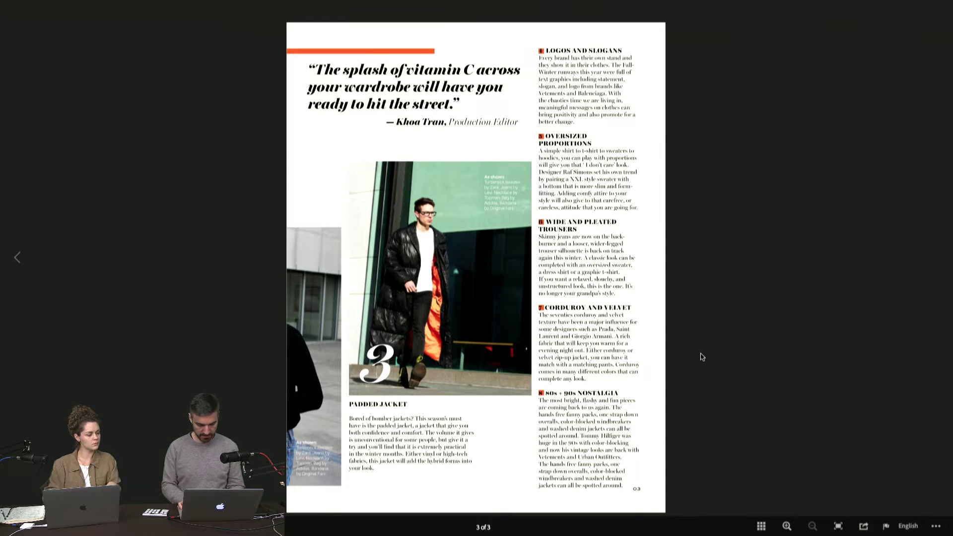
key("Right")
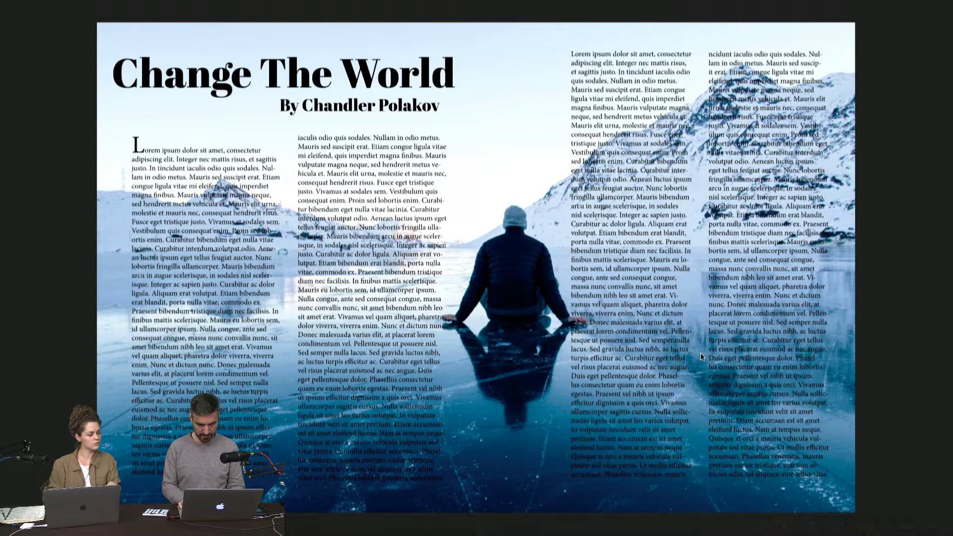
key("Left")
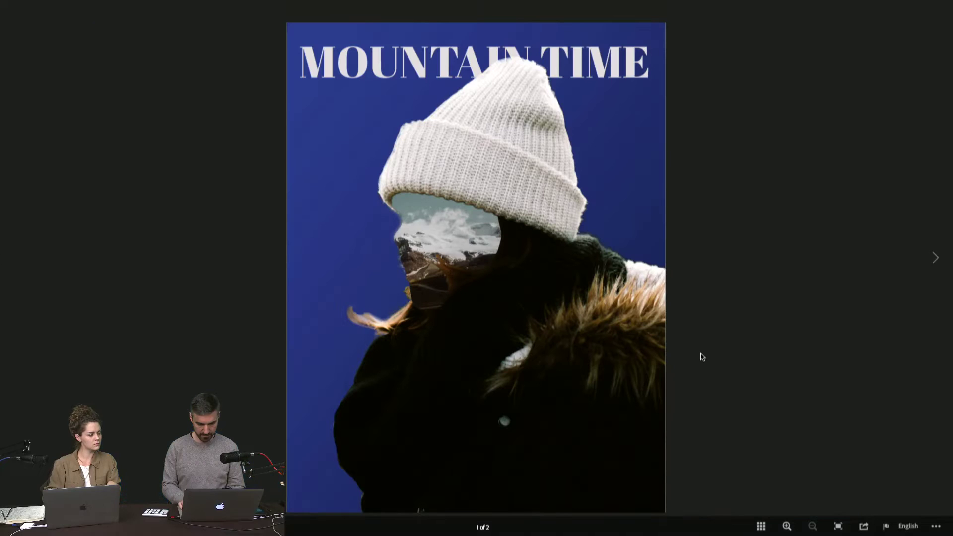
left_click(734, 259)
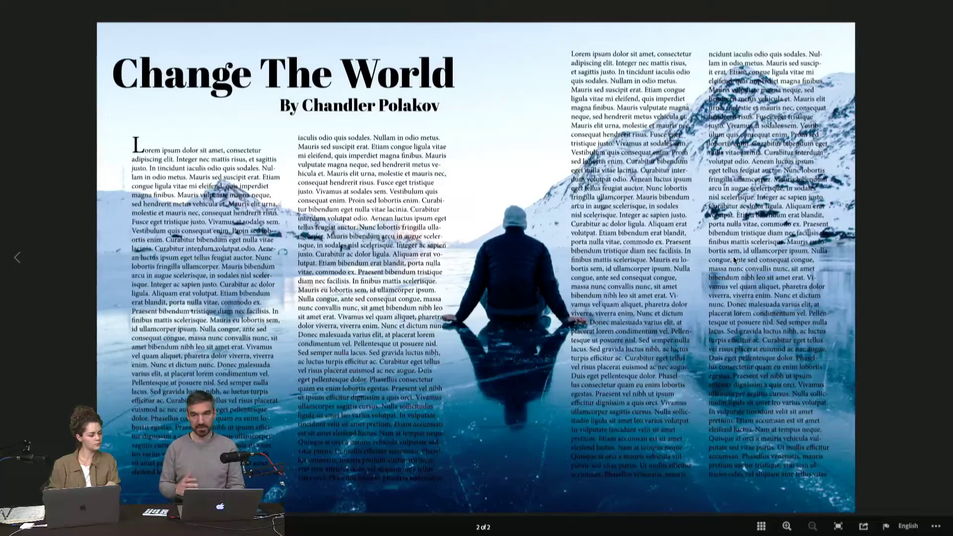
- Switch to InDesign to check the Publish Online command, and return to the last page of Menswear Trends
key("super+Tab")
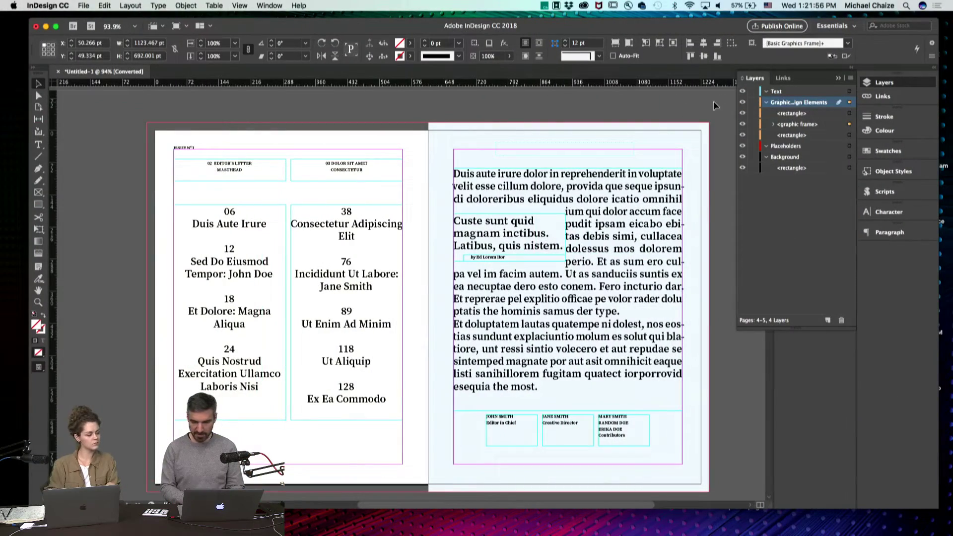
left_click(777, 25)
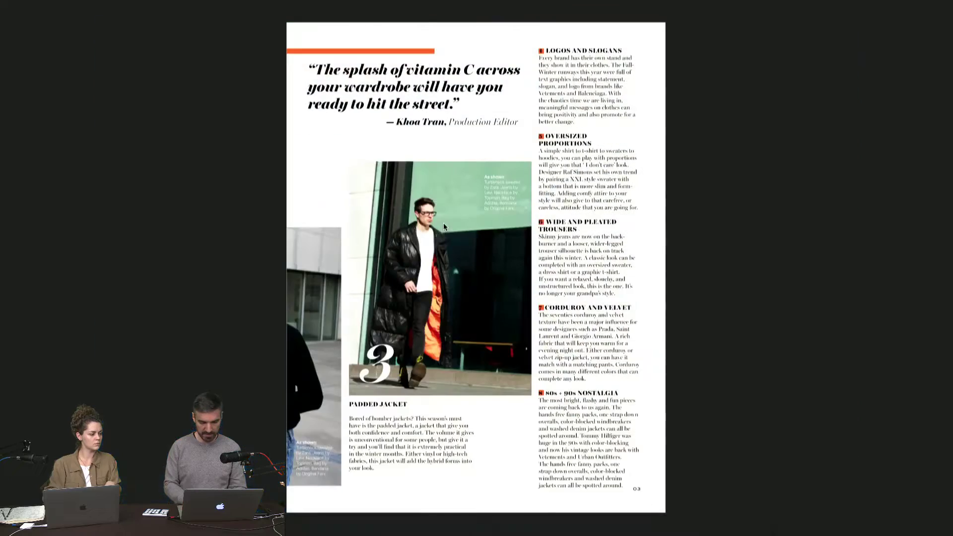
key("Right")
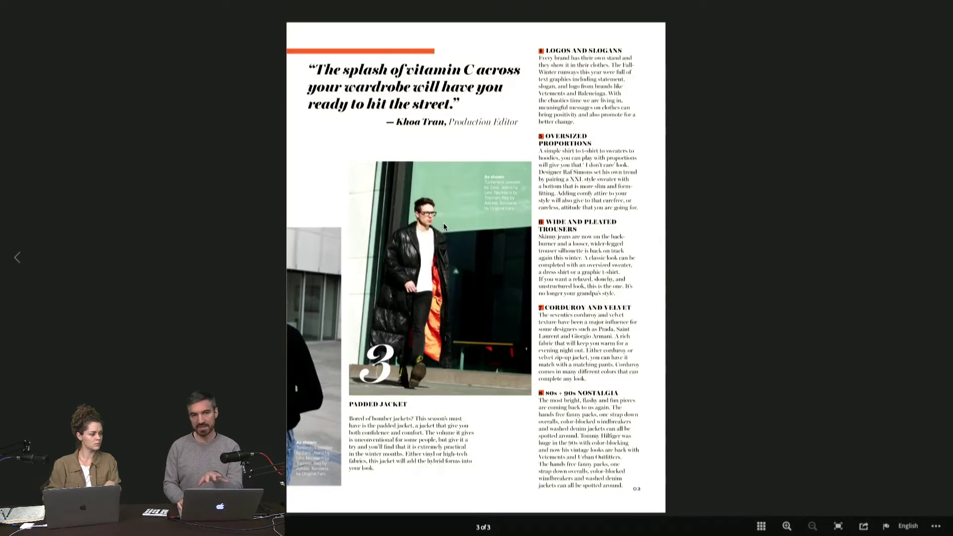
key("Left")
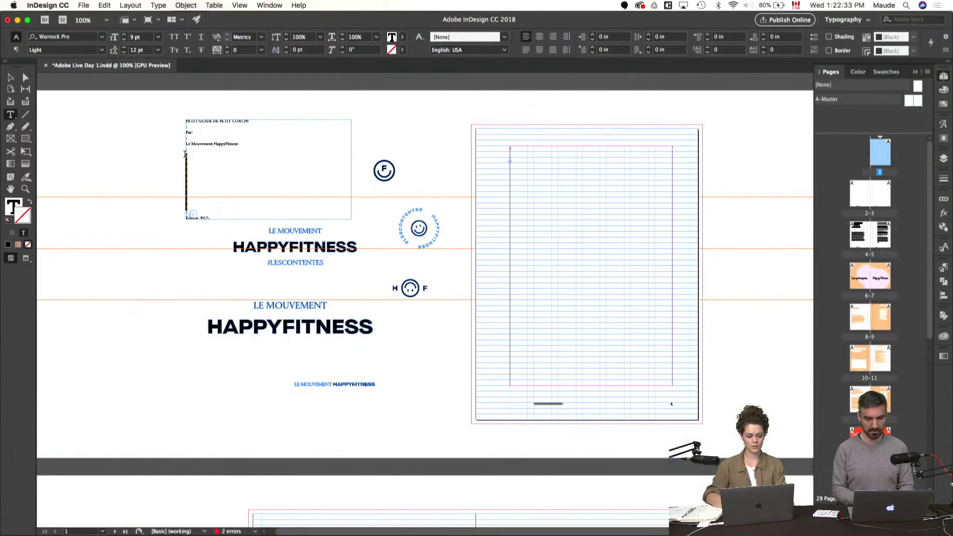
- Remove the extra blank lines above "Édition 2017" in the cover text and move its frame onto page 1
key("Escape")
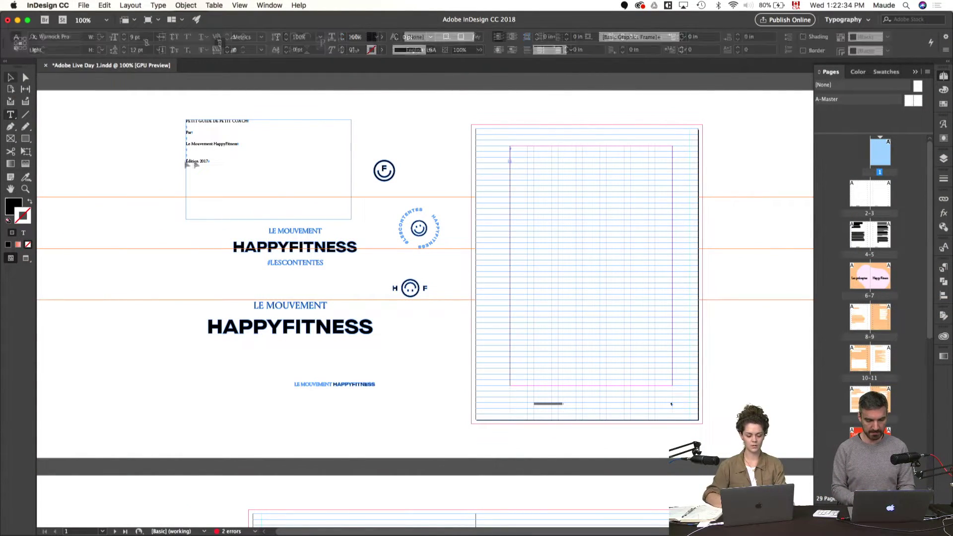
left_click_drag(229, 167, 555, 224)
key("w")
key("w")
- Switch to Pages and review the coach guide from its cover text to the section "La responsabilité d'une coach HappyFitness"
key("super+Tab")
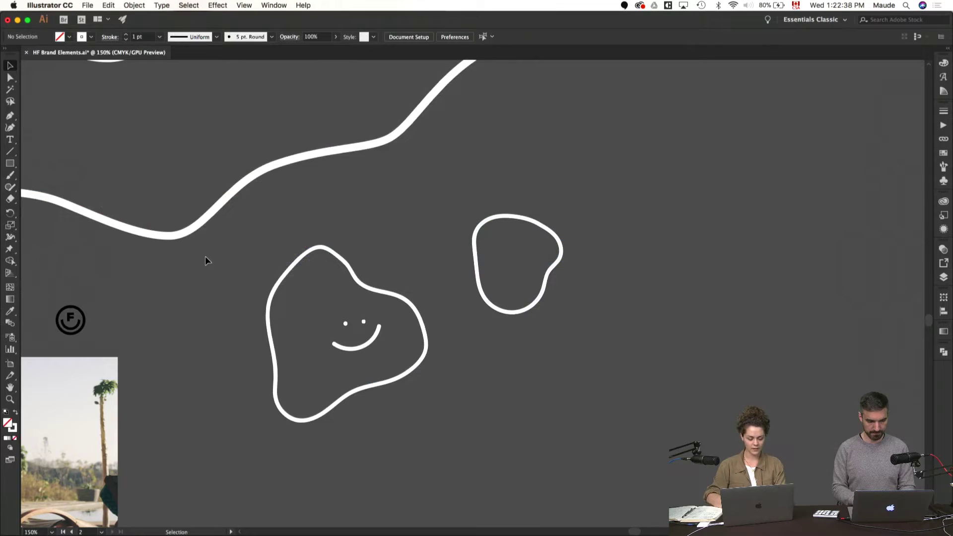
key("super+Tab")
key("super+Tab")
key("super+Tab")
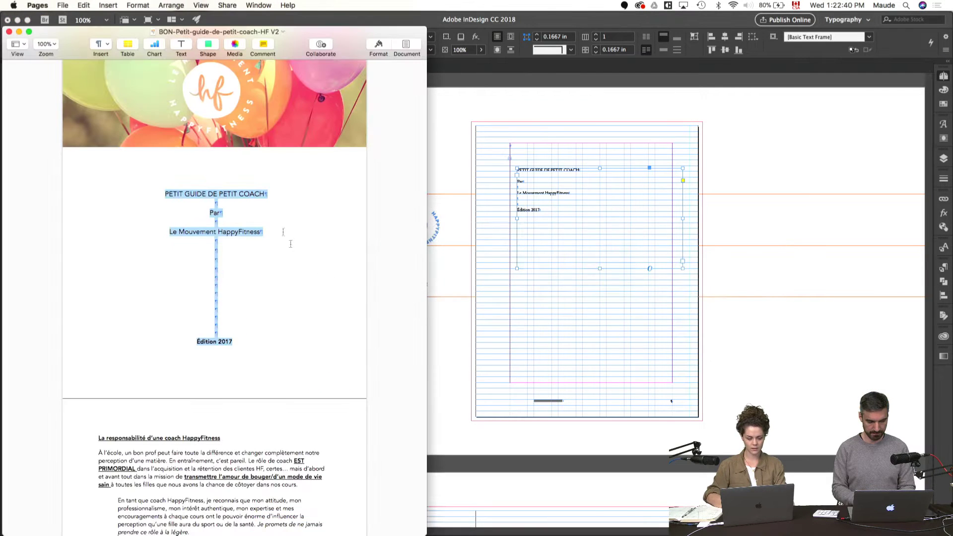
key("super+Tab")
key("super+Tab")
key("super+Tab")
key("super+Tab")
key("super+Tab")
key("super+q")
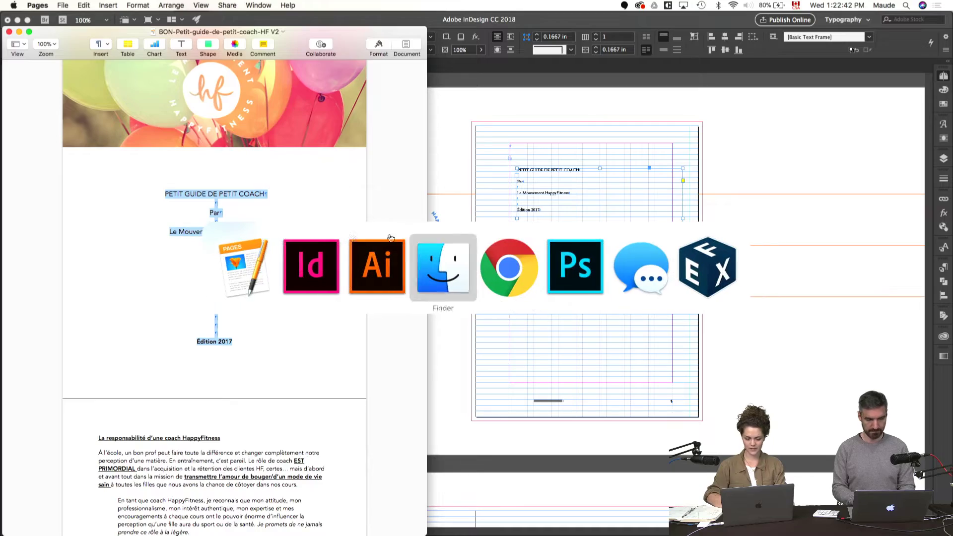
key("super+shift+Tab")
key("super+shift+Tab")
key("super+shift+Tab")
left_click(110, 257)
scroll(109, 255, "down", 5)
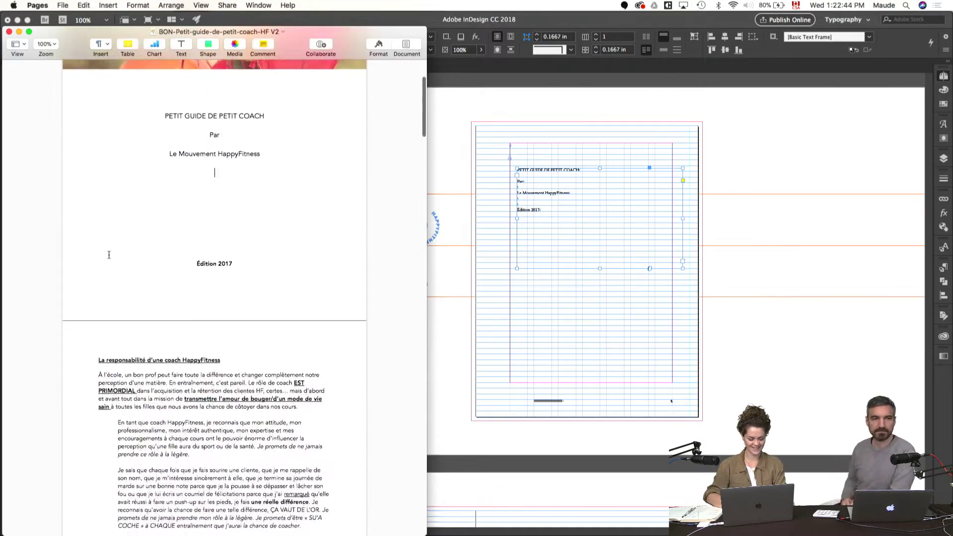
scroll(109, 254, "down", 3)
- Switch to InDesign and centre the text of both the heading and intro frames on page 4
left_click(571, 358)
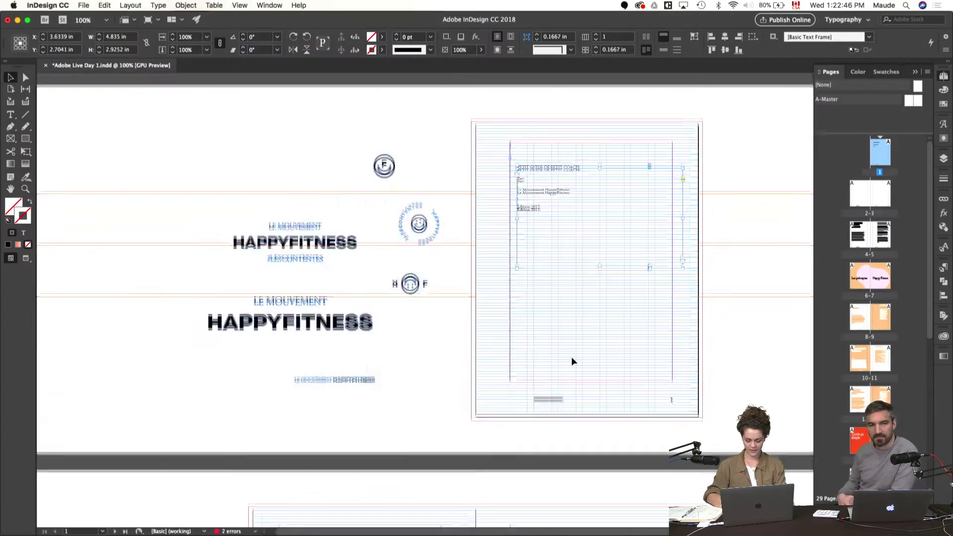
scroll(572, 358, "down", 10)
scroll(571, 356, "down", 6)
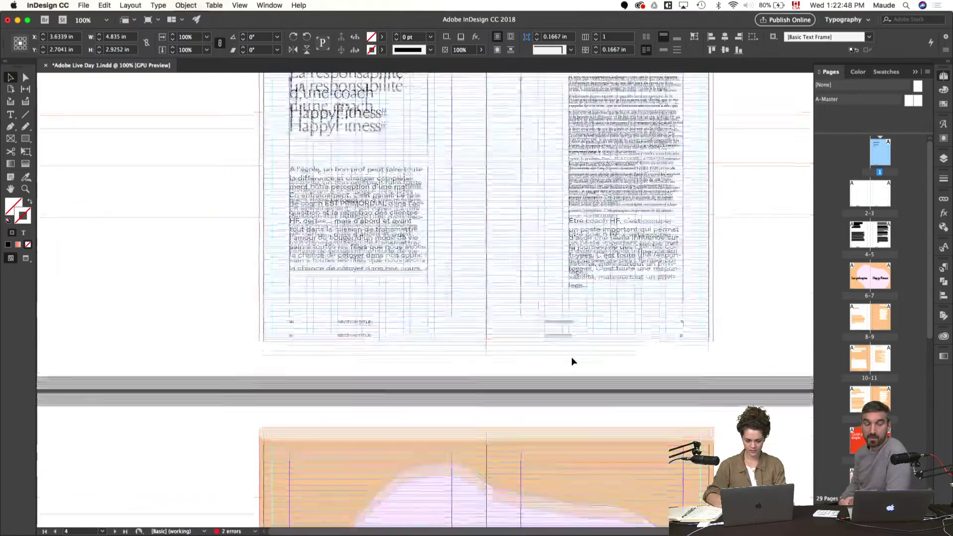
scroll(496, 318, "up", 3)
left_click_drag(444, 274, 365, 401)
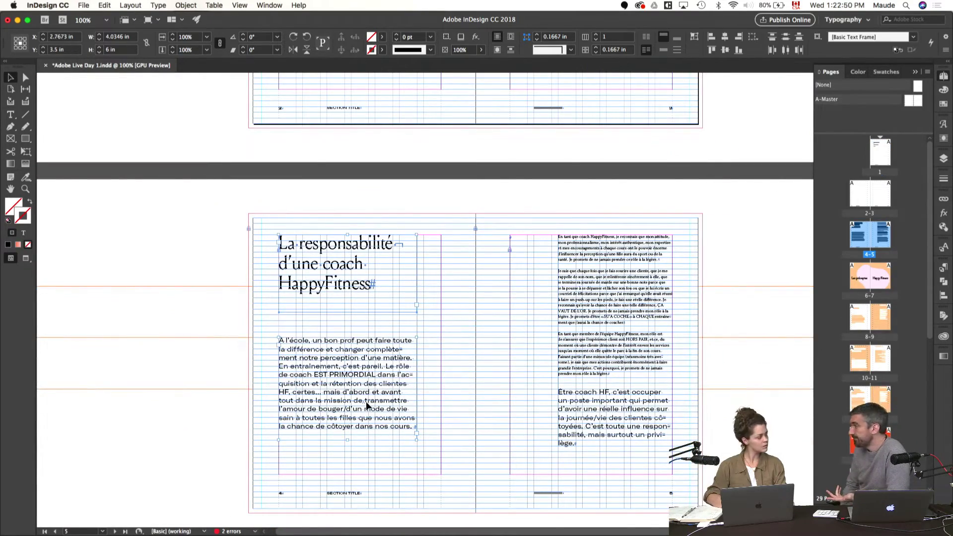
key("super+shift+c")
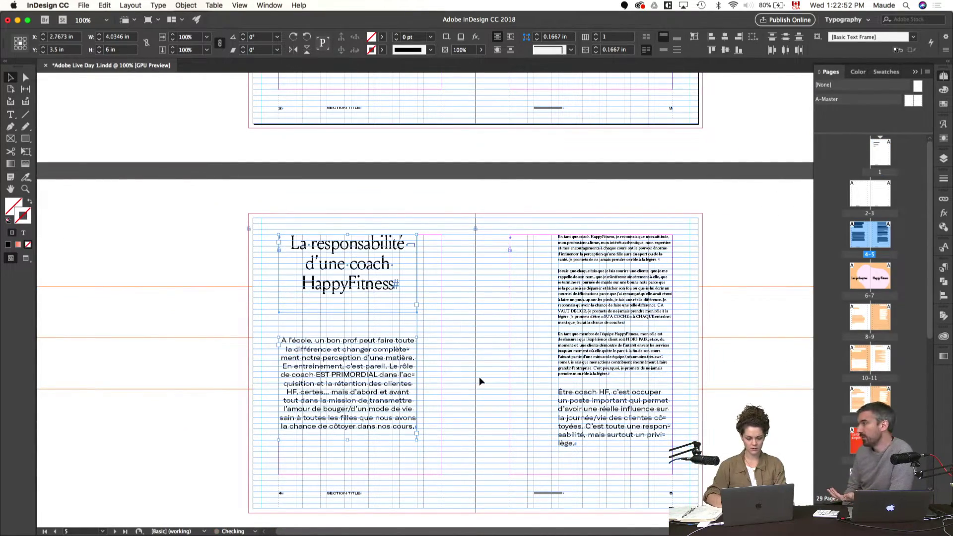
left_click(478, 376)
- Widen the heading and intro frames on page 4 to 4.75 in, up to the inner margin, and preview the spread
scroll(456, 358, "down", 2)
key("super+equal")
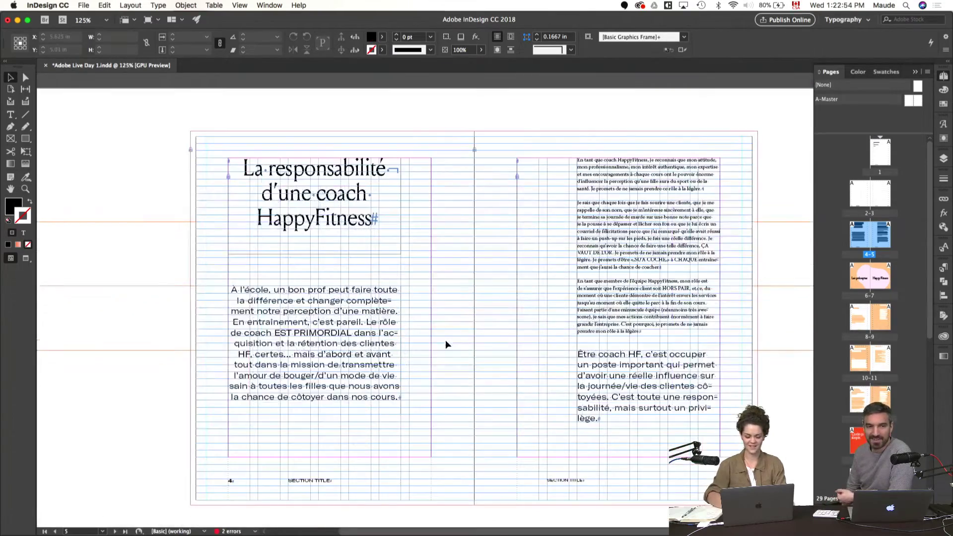
scroll(448, 338, "down", 1)
key("w")
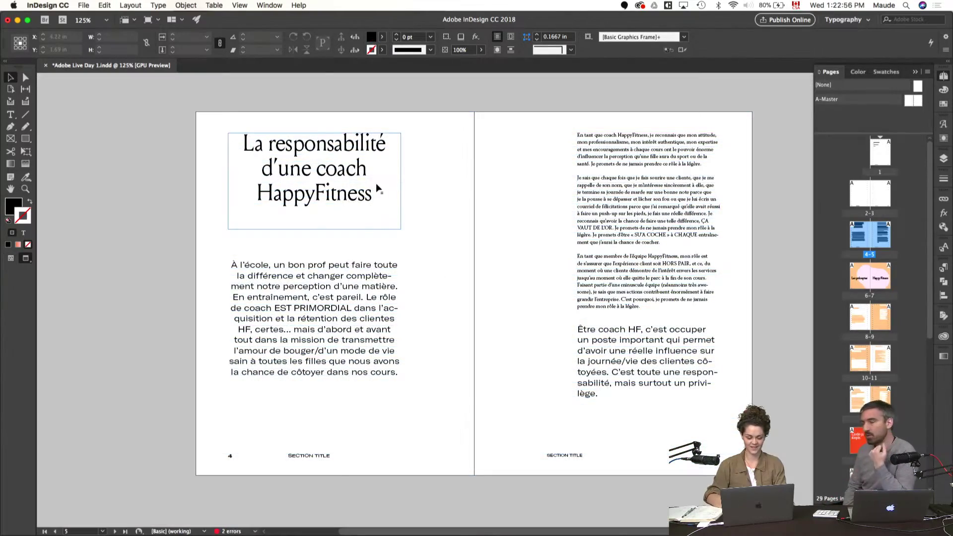
key("w")
left_click(401, 182)
left_click(381, 272)
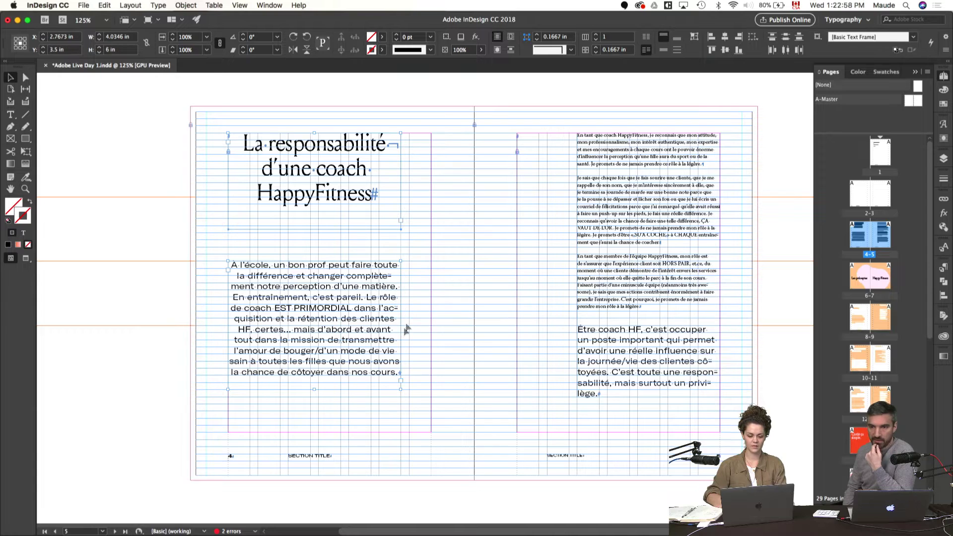
left_click_drag(402, 261, 431, 261)
left_click(499, 296)
key("w")
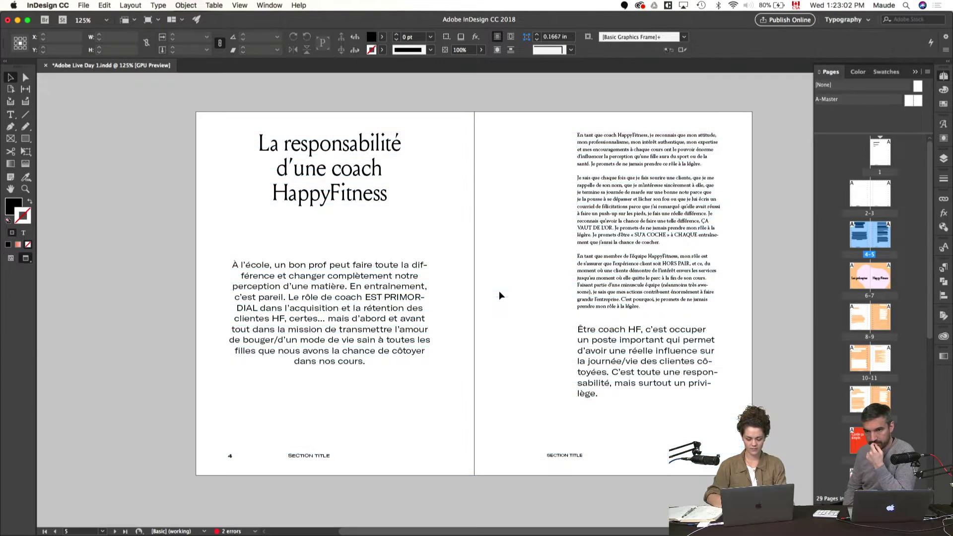
left_click_drag(486, 318, 417, 324)
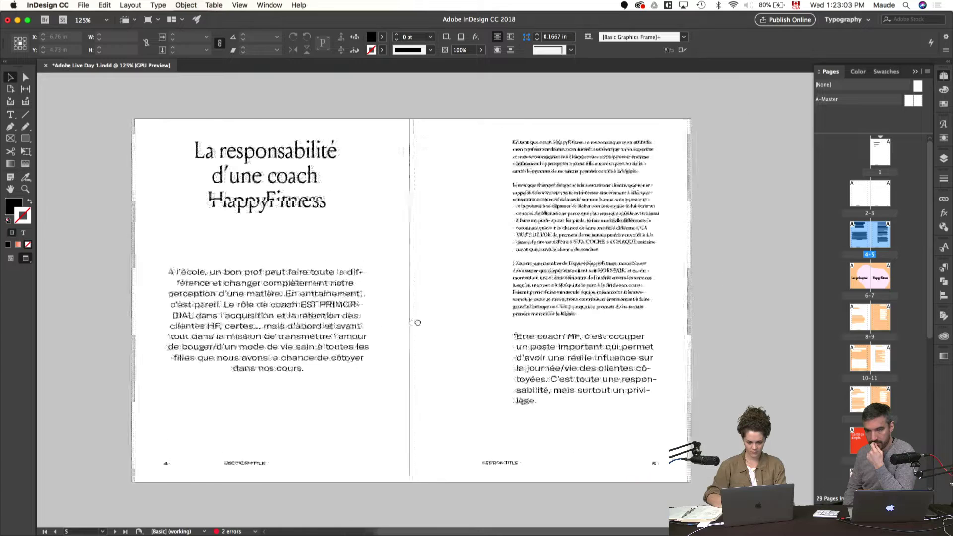
- Reset page 4's intro text to the plain Quote GT paragraph style and centre it again
left_click(336, 314)
key("w")
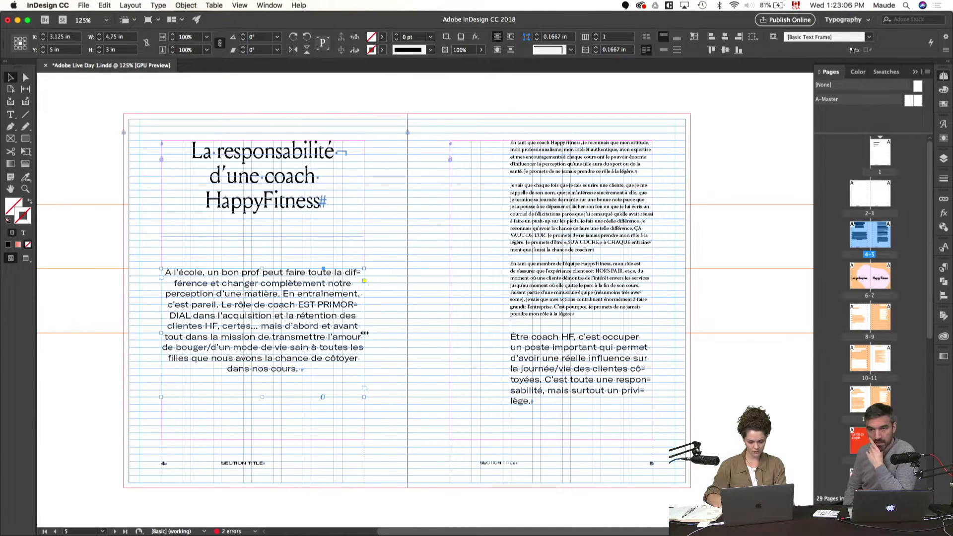
key("w")
left_click(944, 269)
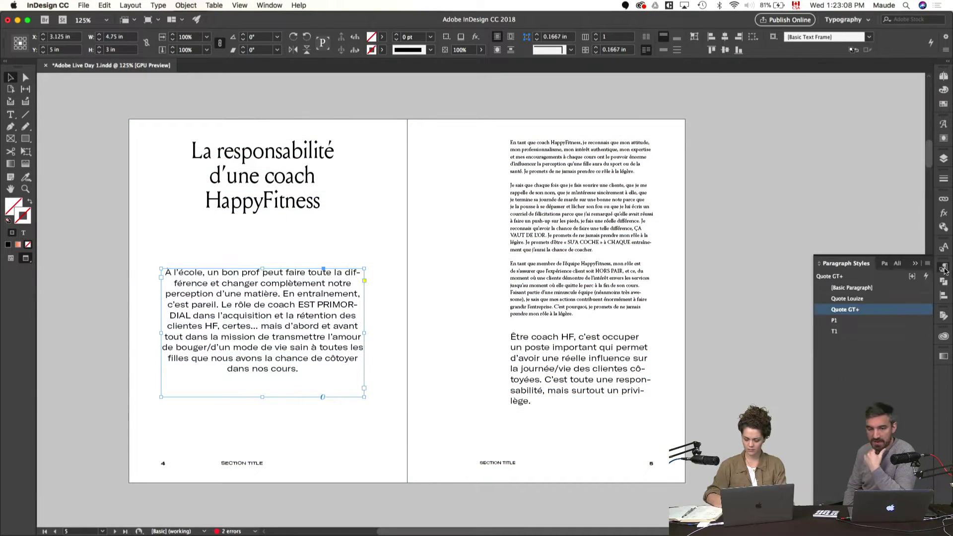
left_click(859, 311, "alt")
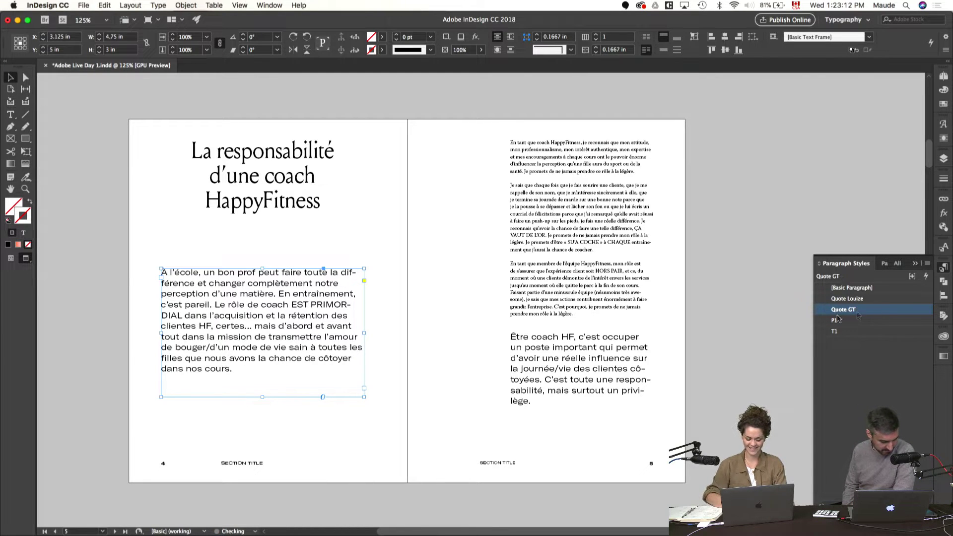
key("super+z")
left_click(859, 299)
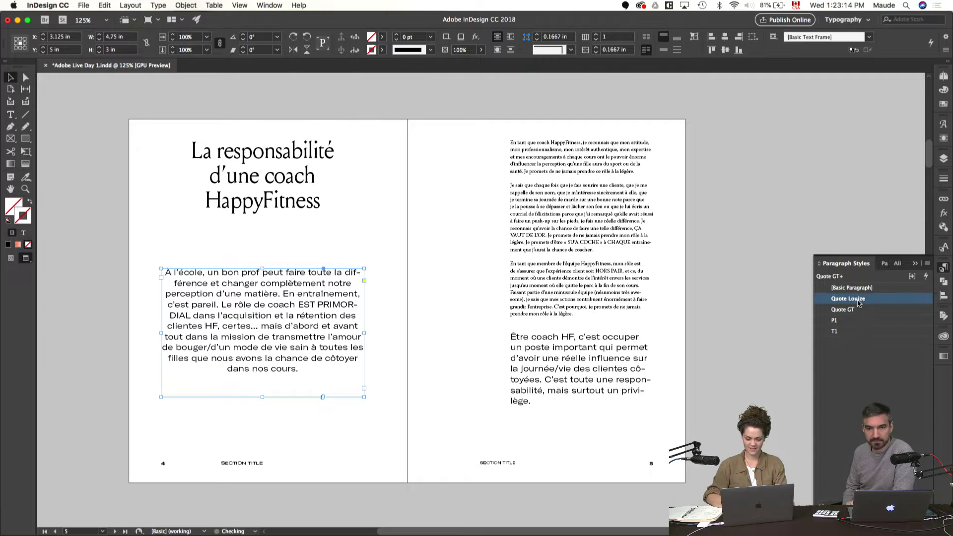
left_click(862, 311)
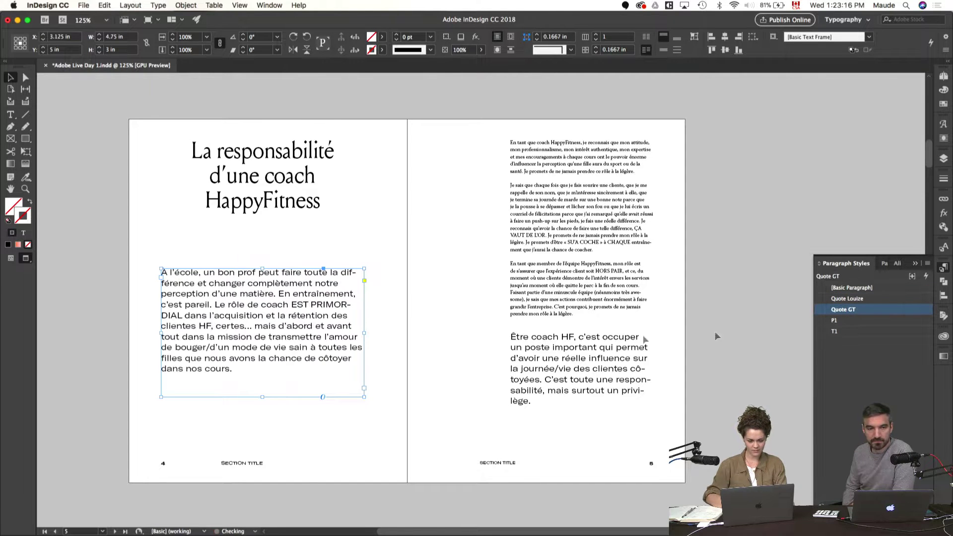
key("shift+super+c")
- Fit the "La responsabilité d'une coach HappyFitness" heading frame to its text and show the guides again
left_click(439, 338)
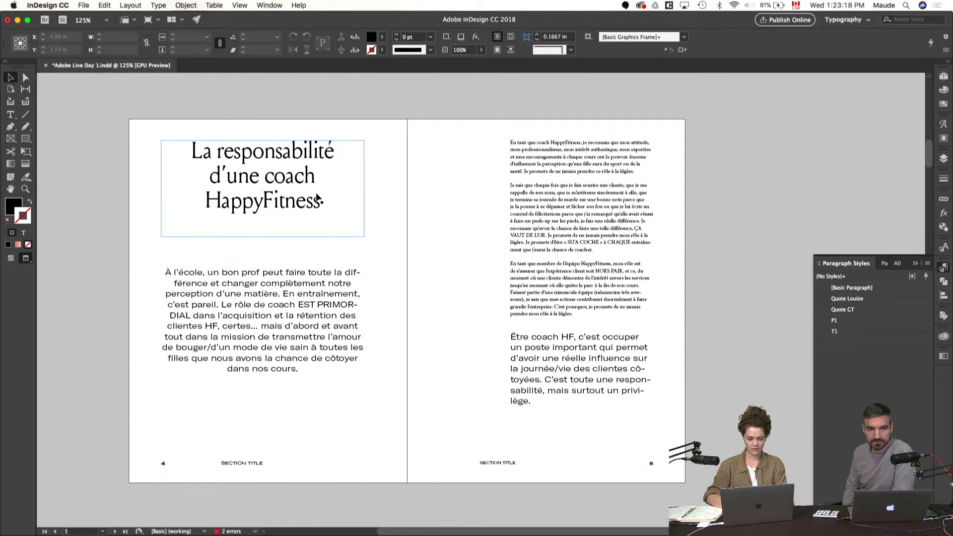
left_click(317, 200)
key("alt+super+c")
left_click(383, 191)
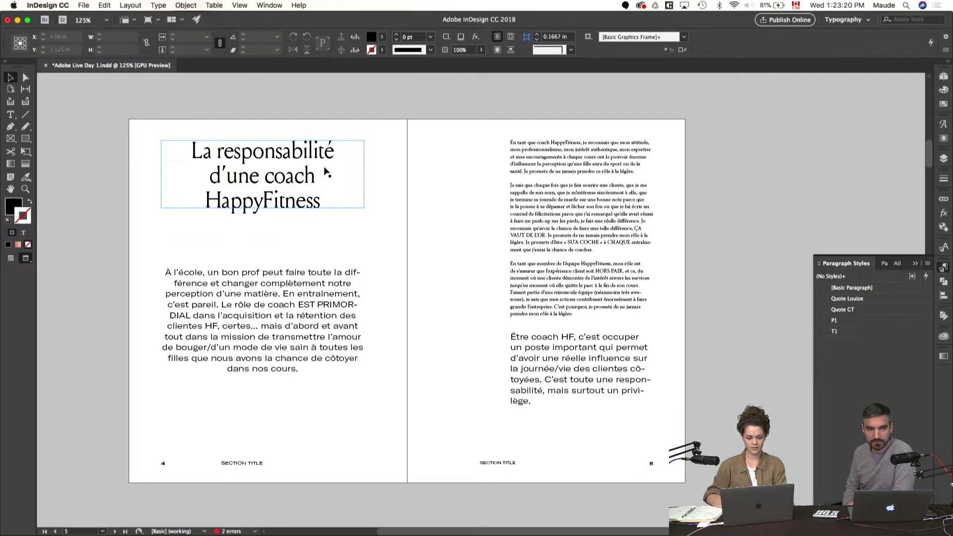
key("w")
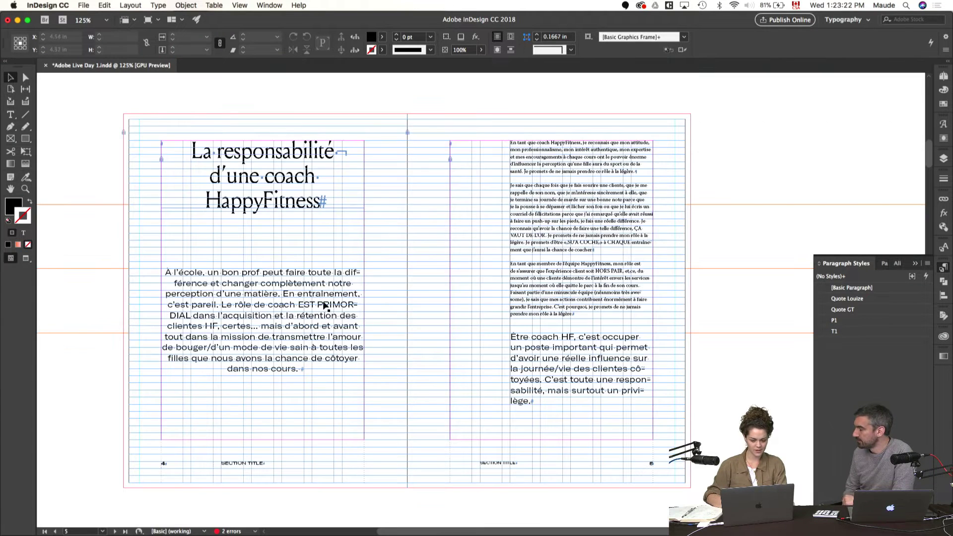
- Move the intro text frame on page 4 up to Y 4.8333 in and preview the spread without guides
left_click(323, 312)
left_click_drag(323, 307, 322, 299)
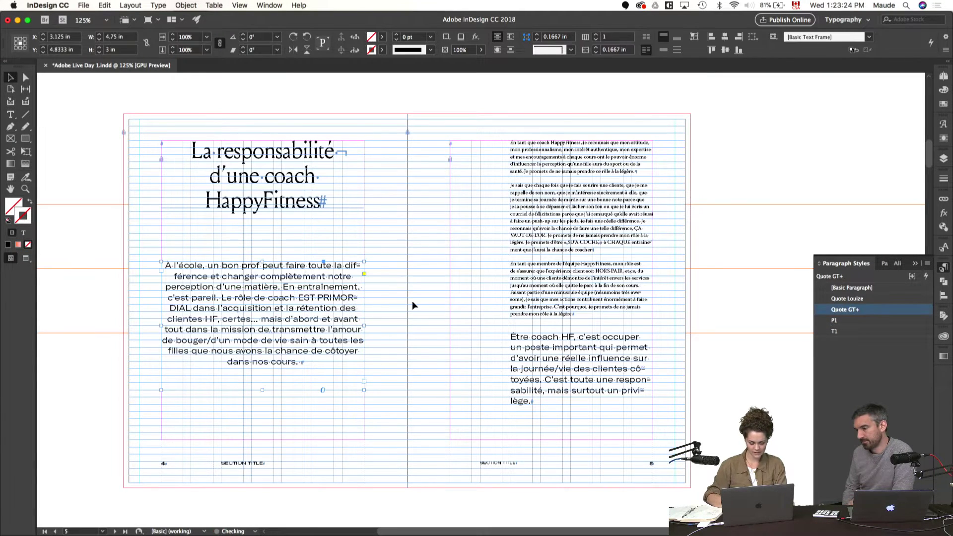
left_click(412, 300)
key("w")
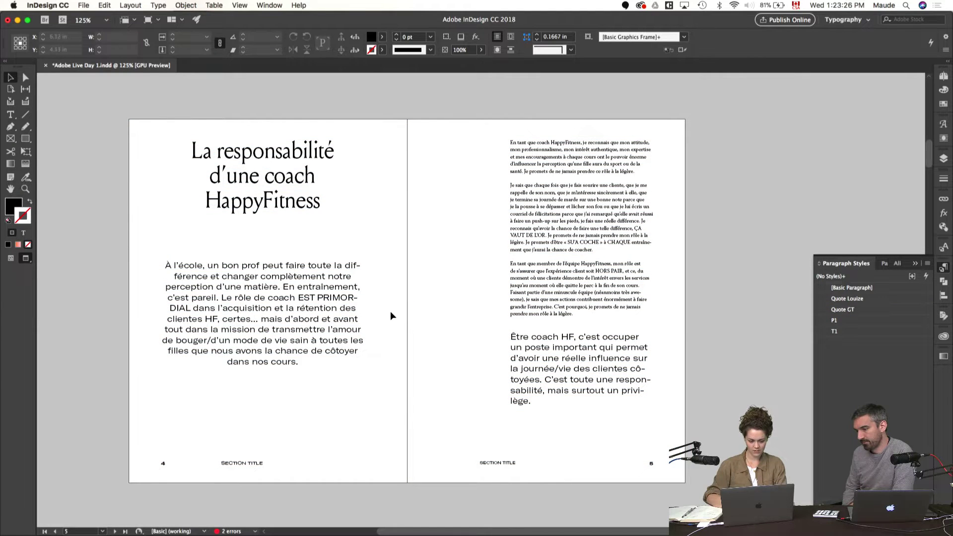
key("w")
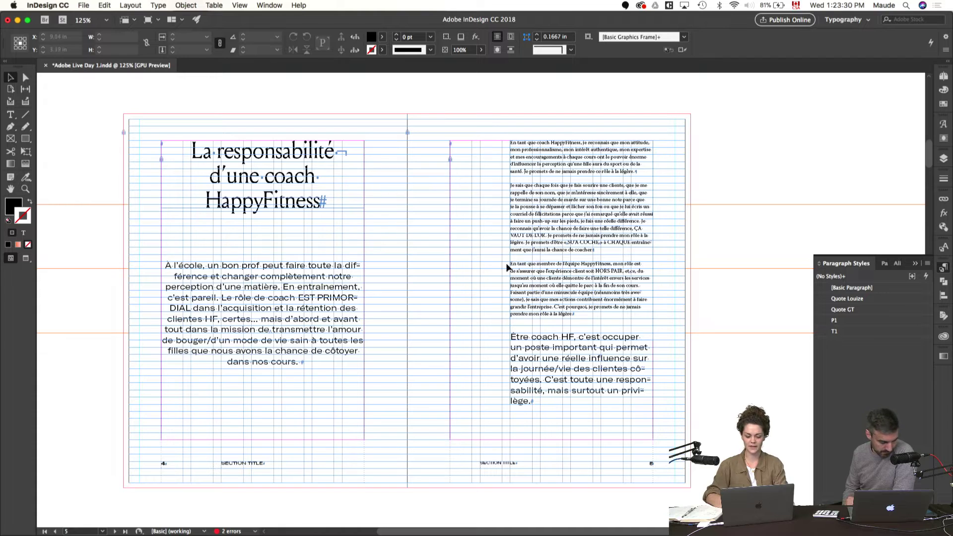
left_click_drag(321, 296, 289, 284)
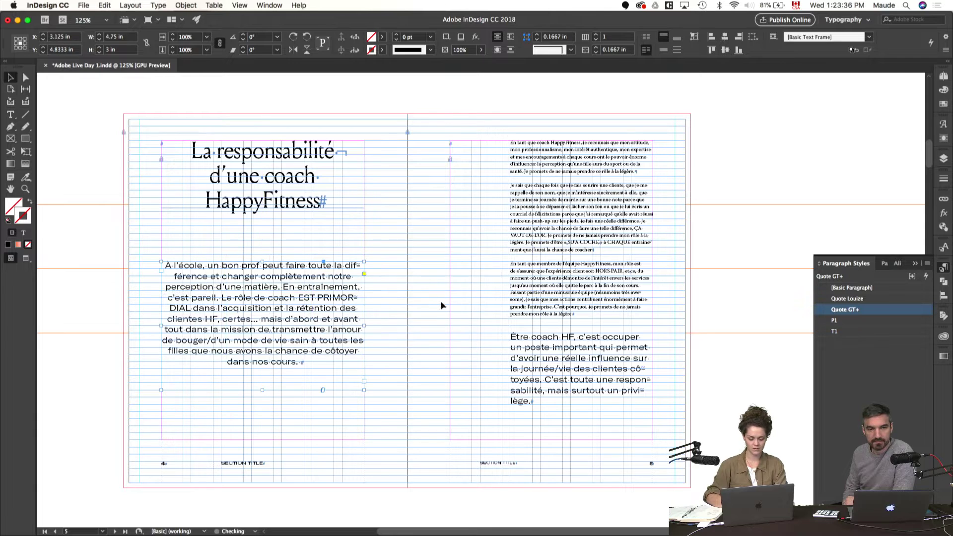
left_click(443, 303)
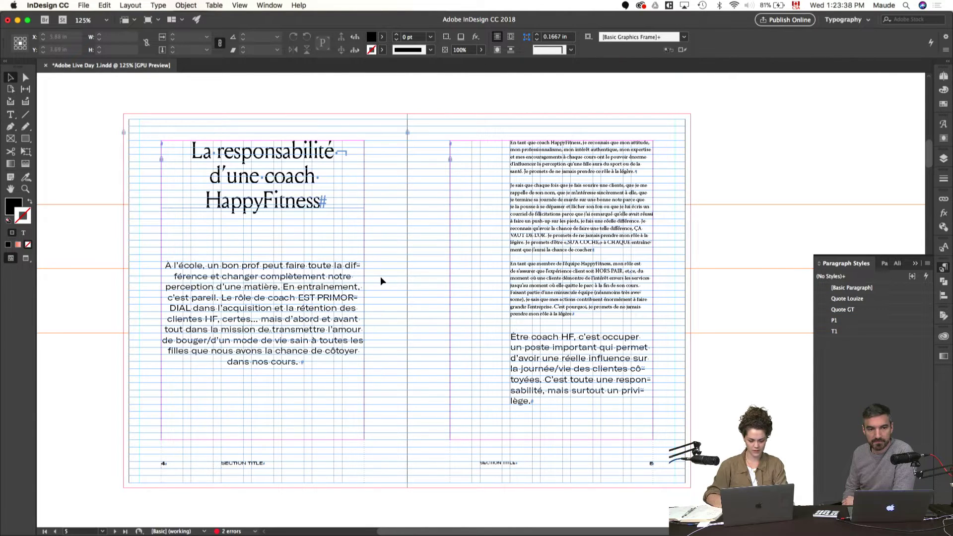
key("w")
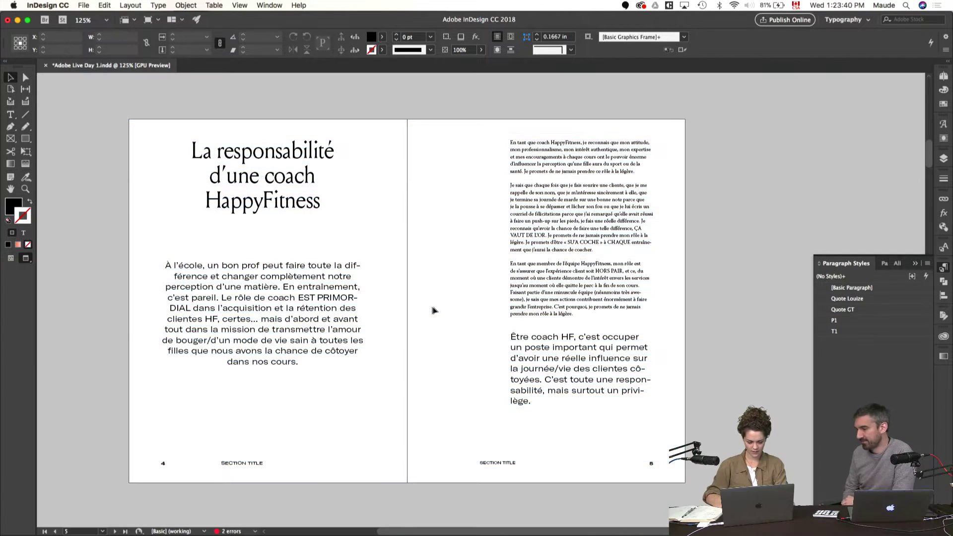
- Copy the round smiley F logo beside page 1, paste it on the page 4–5 spread and scale it down to 0.4358 in
key("super+minus")
key("w")
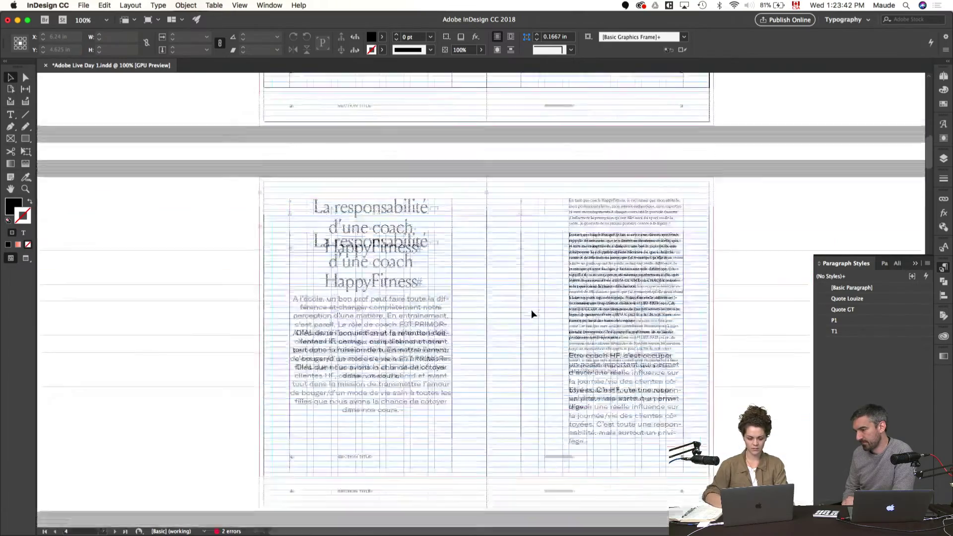
scroll(531, 309, "up", 15)
left_click(395, 162)
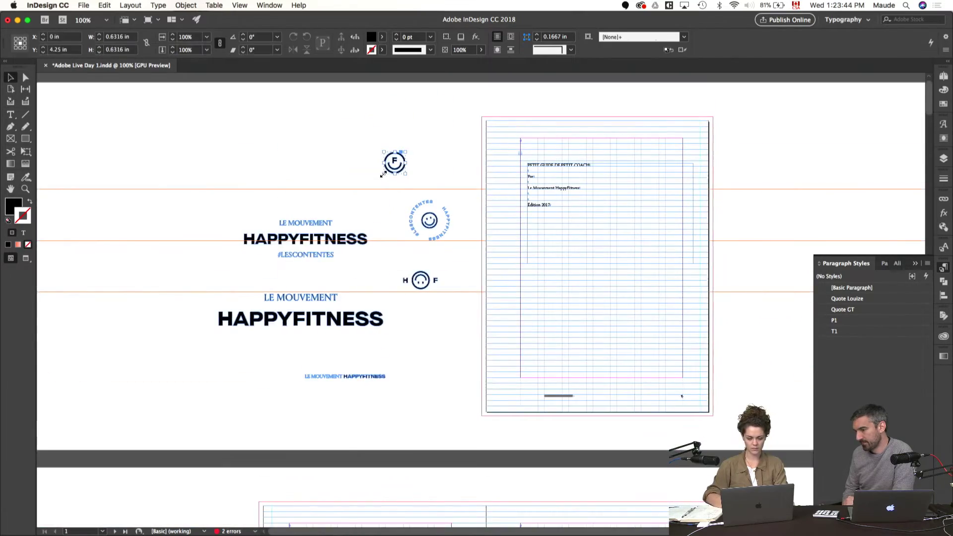
key("super+z")
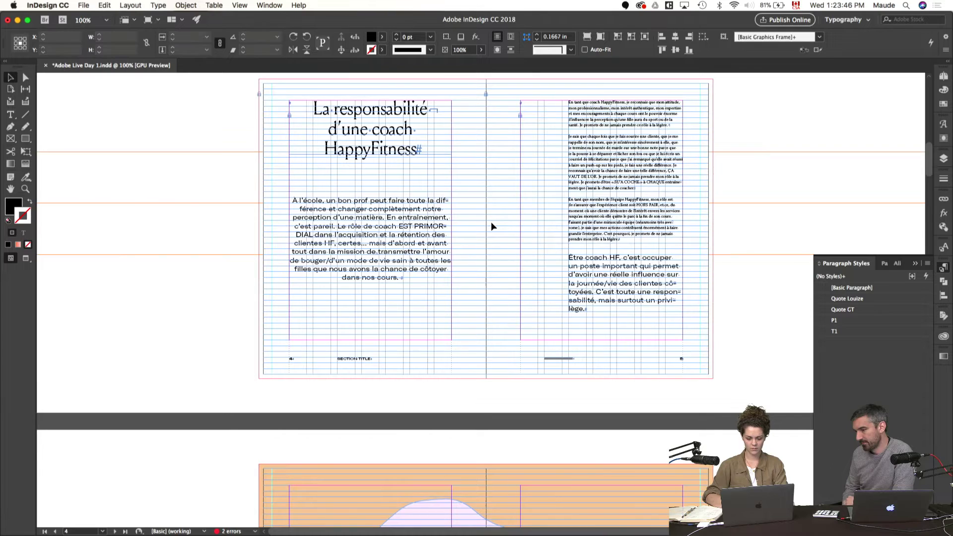
key("super+v")
key("s")
key("w")
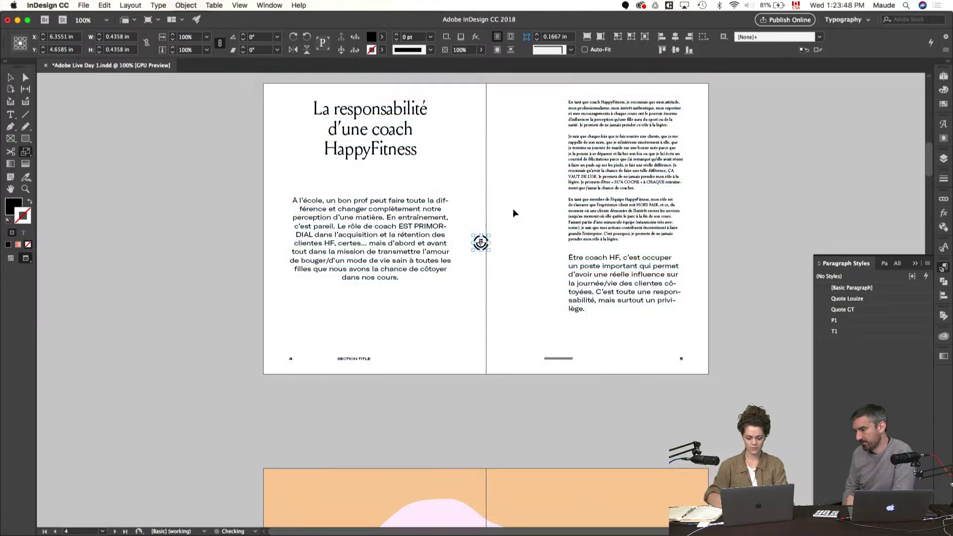
- Place the smiley logo centred under the page 4 heading and move the intro text down to leave room for it
key("super+=")
key("v")
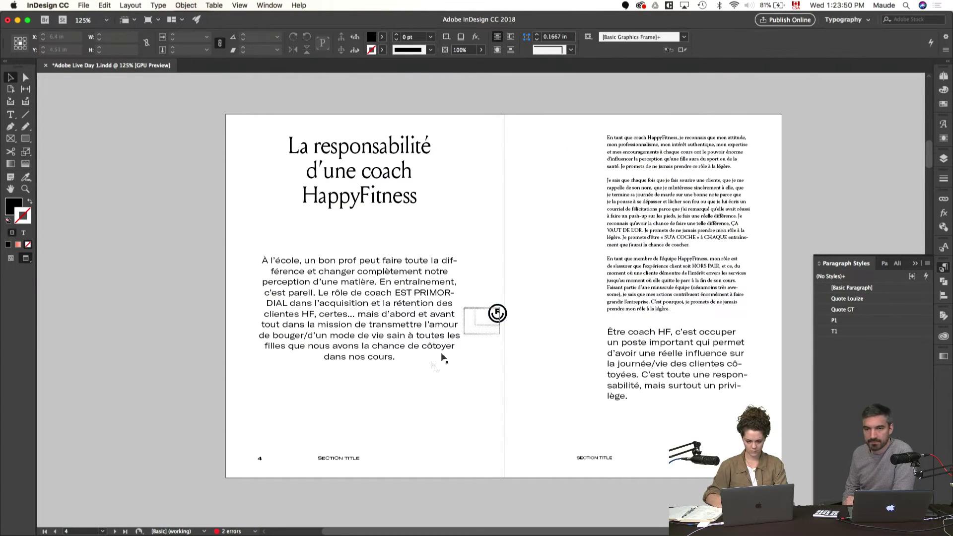
left_click(498, 312)
left_click_drag(497, 313, 359, 252)
left_click_drag(403, 281, 405, 327)
left_click(498, 336)
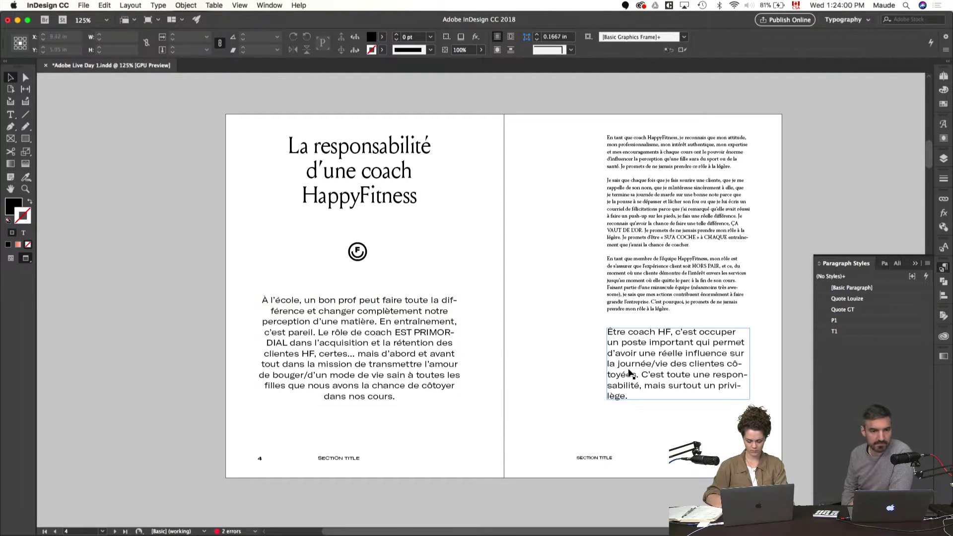
- Widen the closing "Être coach HF" quote frame on page 5 to 3.506 in so "privilège" fits unbroken on its line
left_click_drag(762, 323, 736, 414)
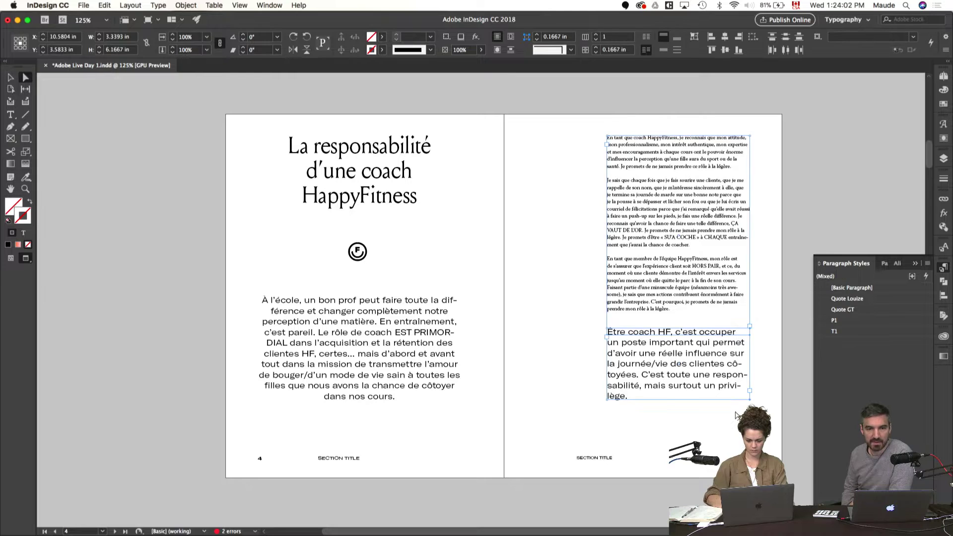
left_click(742, 300)
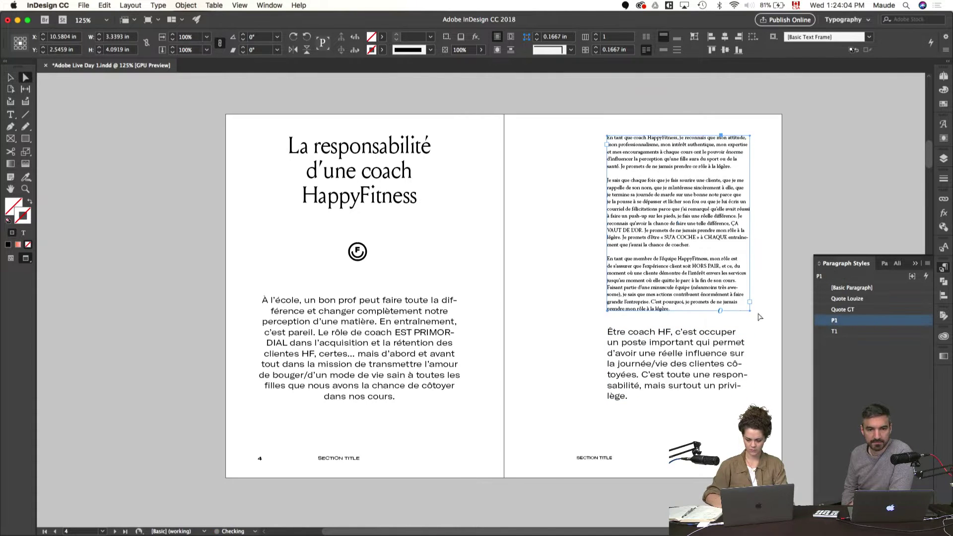
left_click_drag(760, 315, 727, 423)
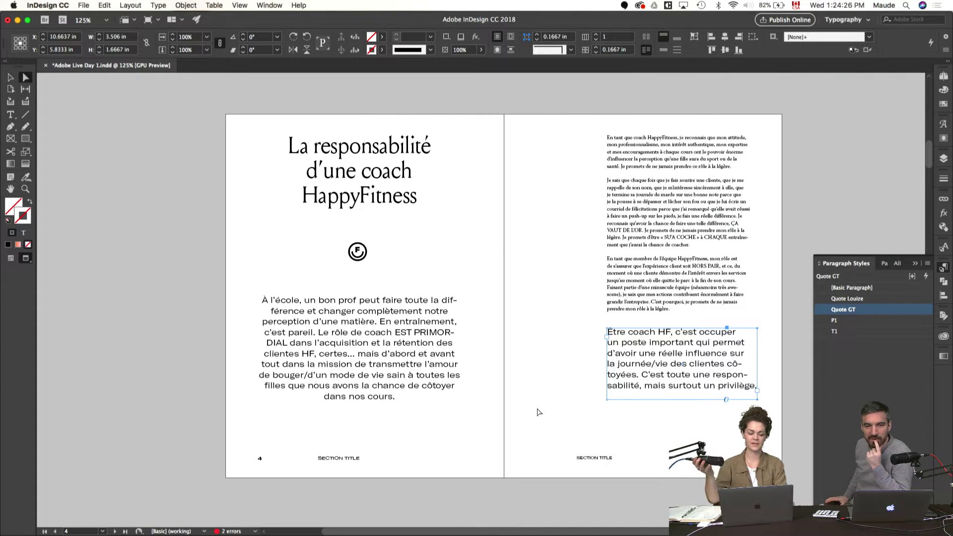
scroll(539, 412, "down", 5)
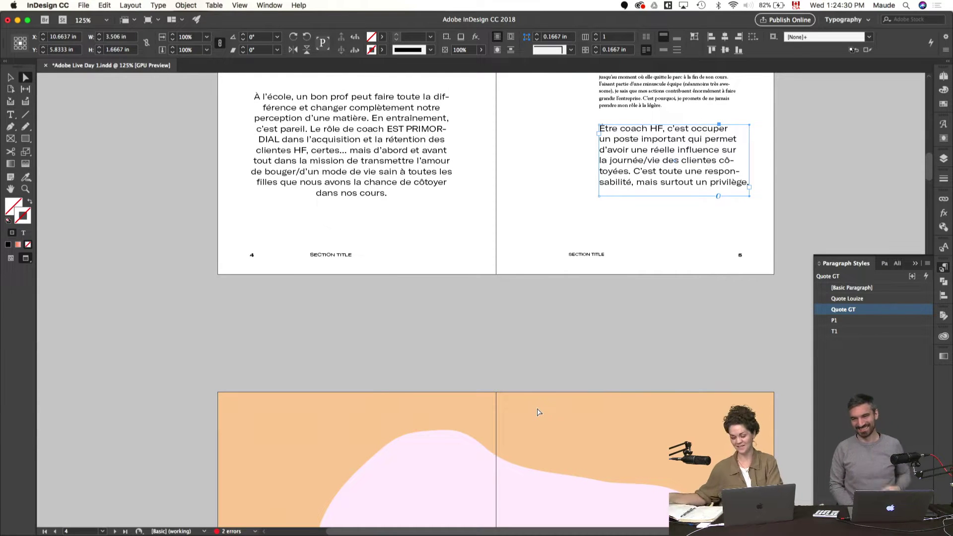
left_click(539, 342)
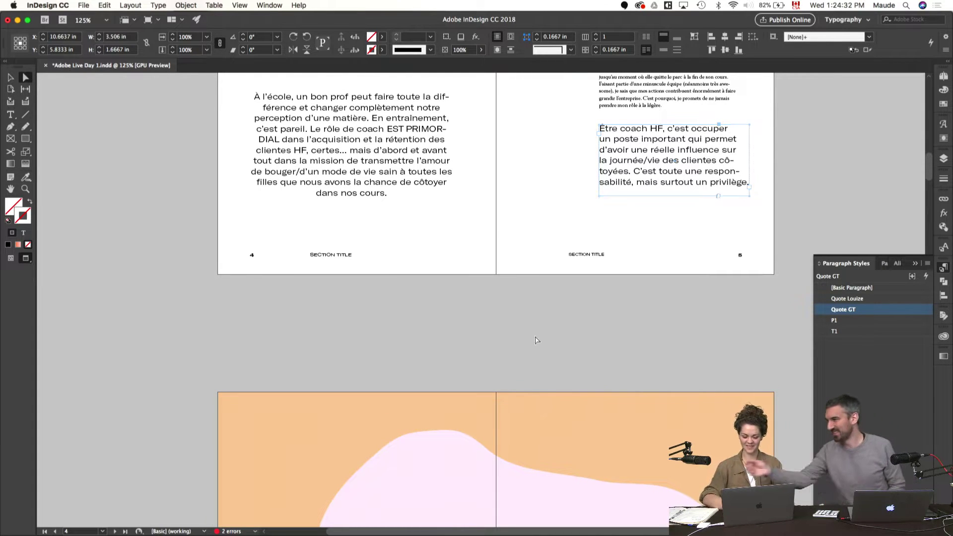
- Move the smiley logo below page 4's intro text, raise the intro closer to the heading and preview the spread
scroll(536, 340, "up", 2)
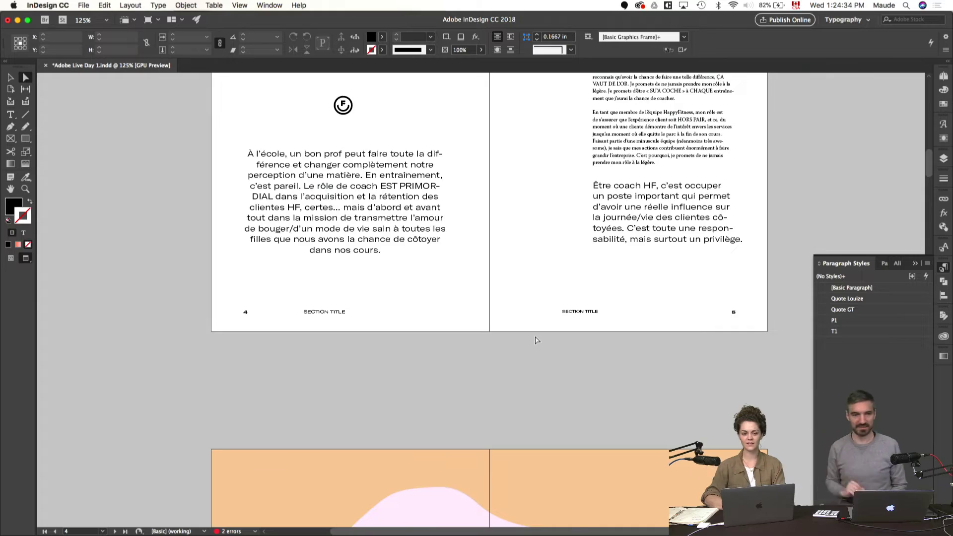
scroll(535, 340, "up", 4)
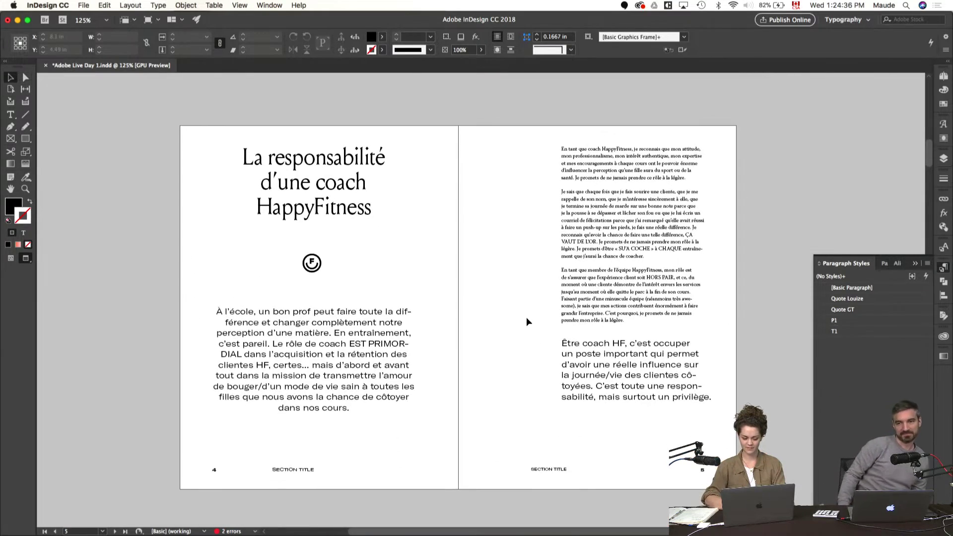
scroll(527, 318, "down", 1)
key("w")
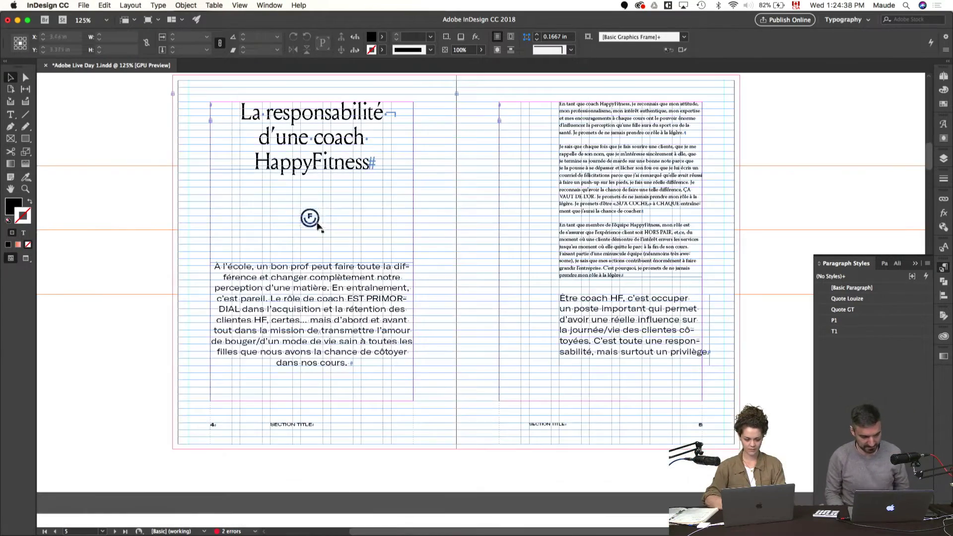
left_click_drag(318, 226, 317, 388)
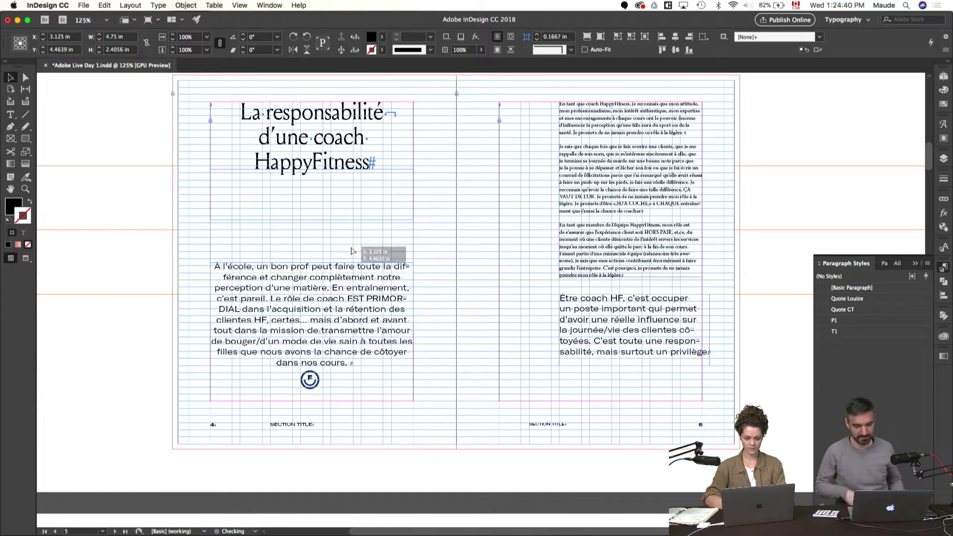
left_click_drag(351, 251, 351, 218)
key("w")
left_click(476, 293)
scroll(477, 293, "down", 1)
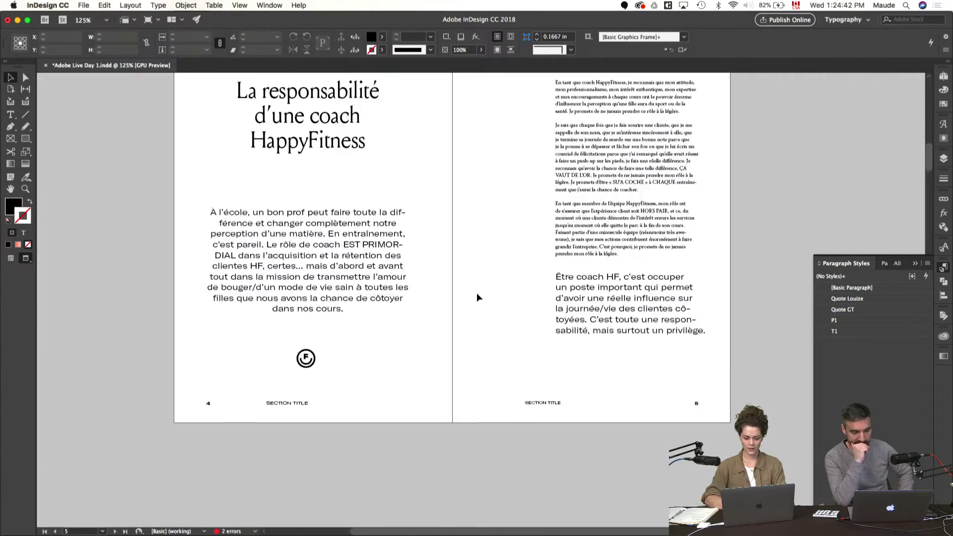
- Look over the neighbouring spreads, switch to Pages and read the source text of the "Les préceptes HF" section
scroll(477, 296, "down", 3)
key("super+minus")
scroll(477, 297, "up", 5)
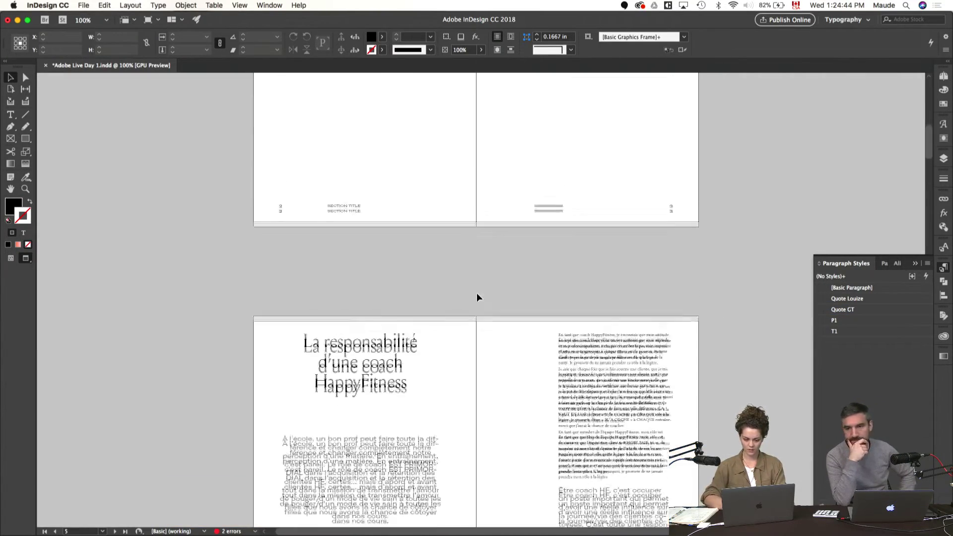
scroll(477, 297, "down", 10)
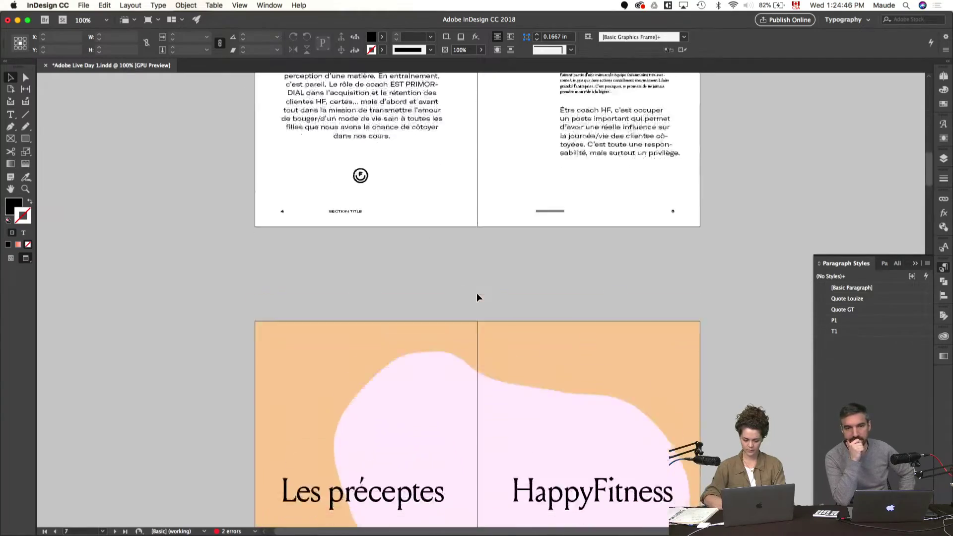
scroll(477, 296, "down", 5)
key("super+Tab")
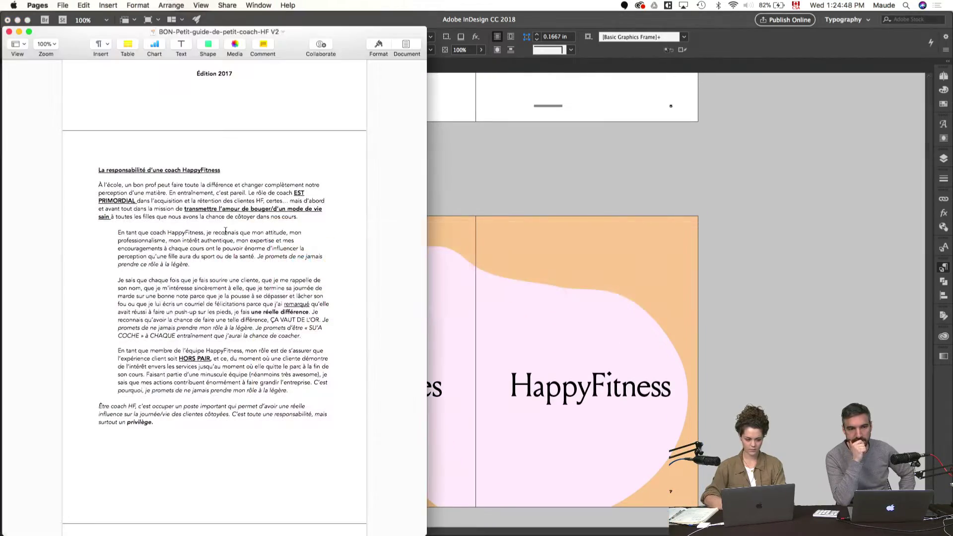
scroll(225, 232, "down", 3)
scroll(225, 231, "up", 8)
scroll(225, 231, "down", 3)
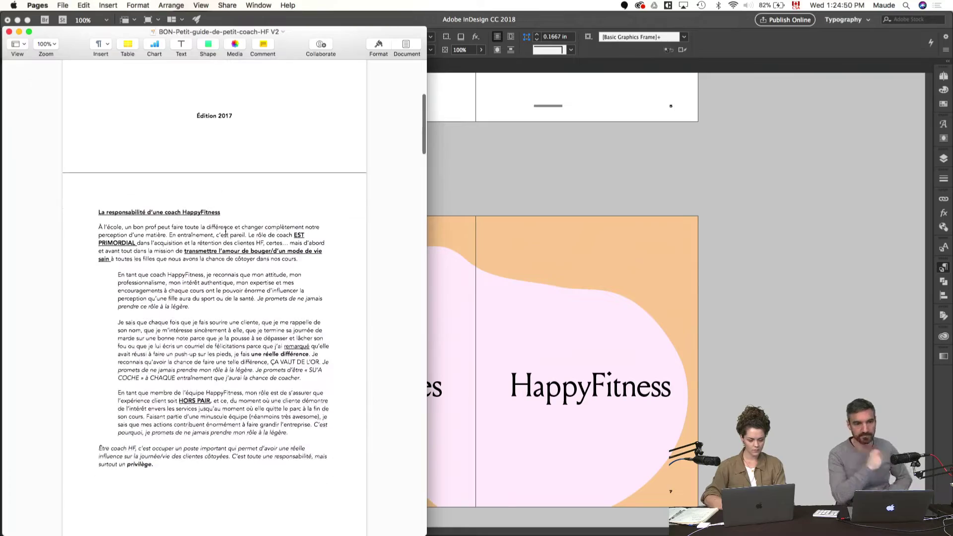
scroll(323, 239, "down", 10)
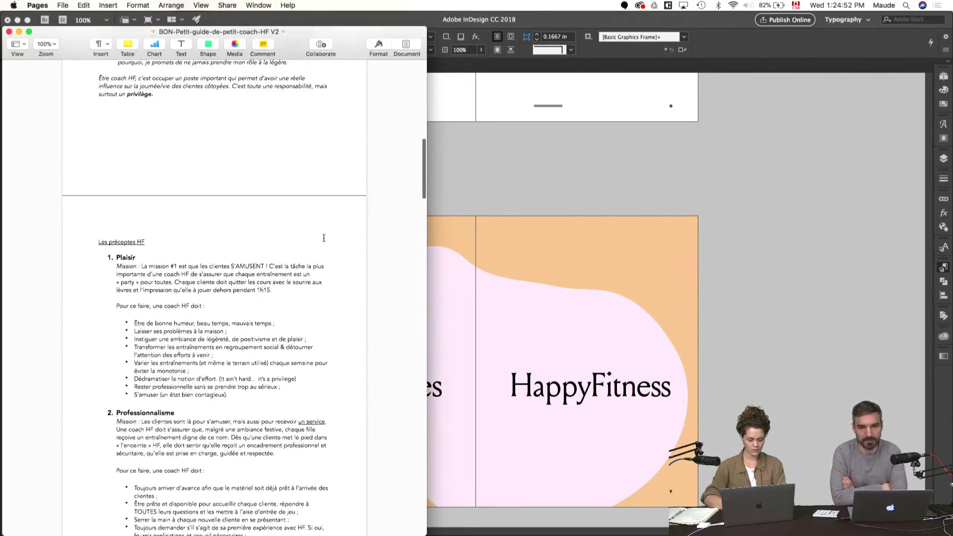
scroll(308, 249, "down", 3)
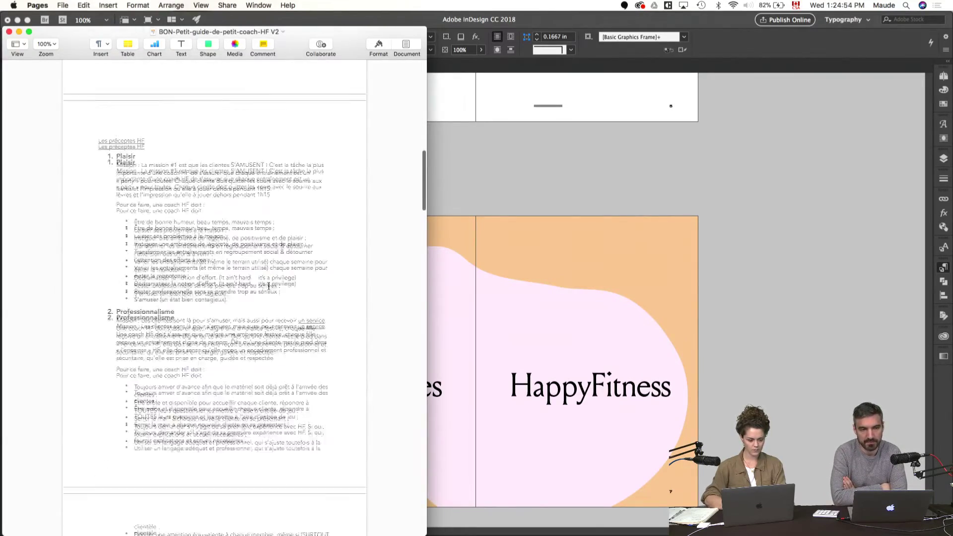
- Return to InDesign and review the "Les préceptes HappyFitness" opener and the "01 Plaisir" spread
left_click(548, 196)
scroll(548, 196, "down", 5)
scroll(548, 197, "up", 3)
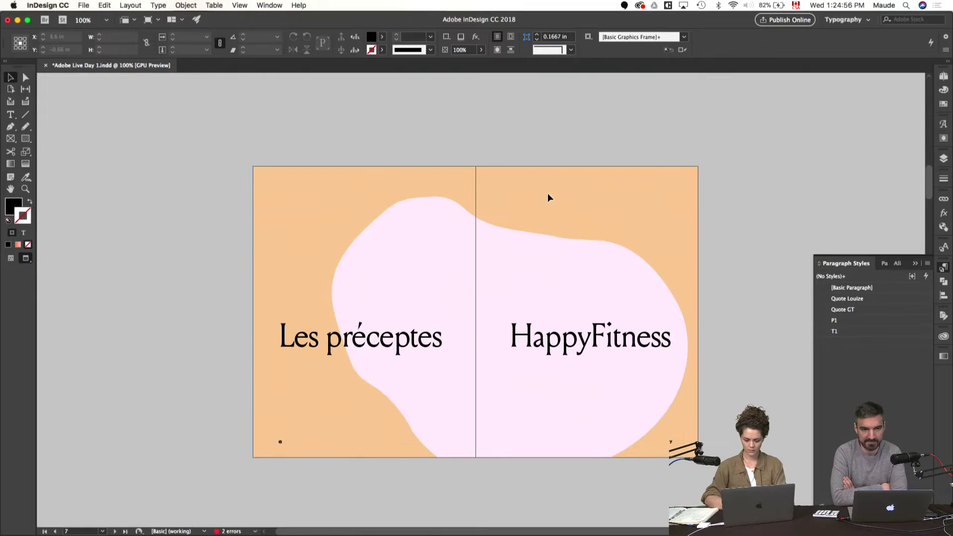
scroll(545, 304, "down", 1)
scroll(545, 303, "down", 1)
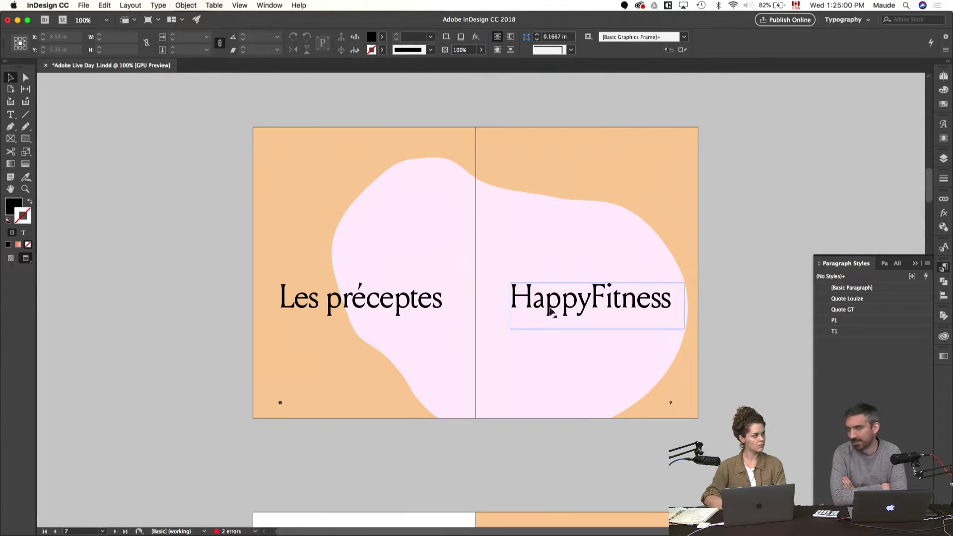
scroll(583, 284, "down", 5)
scroll(584, 283, "down", 3)
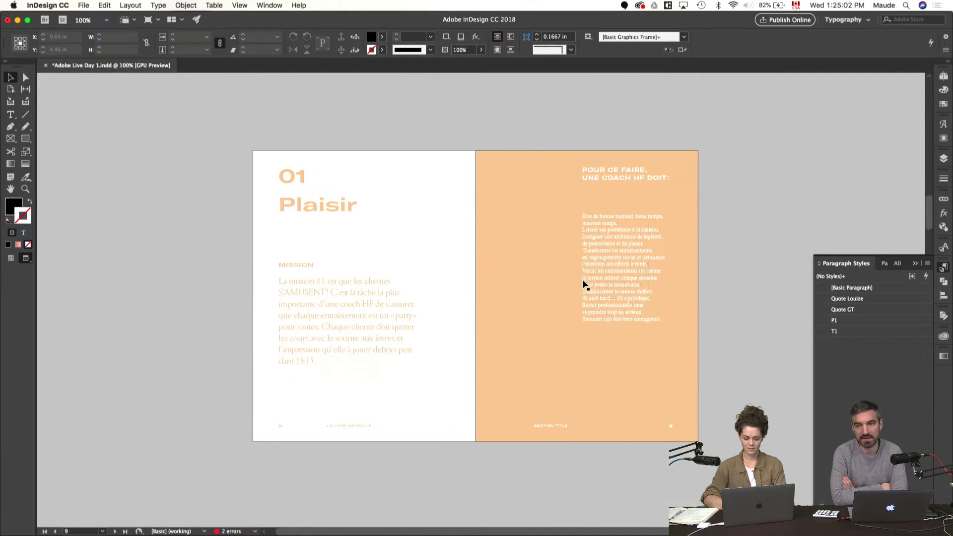
- Delete the stray "Les préceptes HF" text frame from the pasteboard above the 01 Plaisir spread
key("w")
scroll(425, 206, "up", 1)
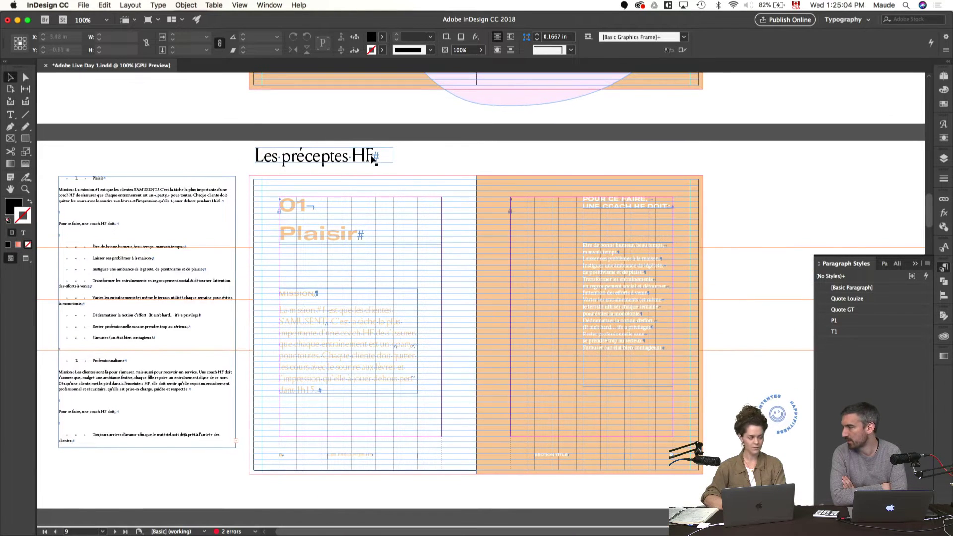
key("Delete")
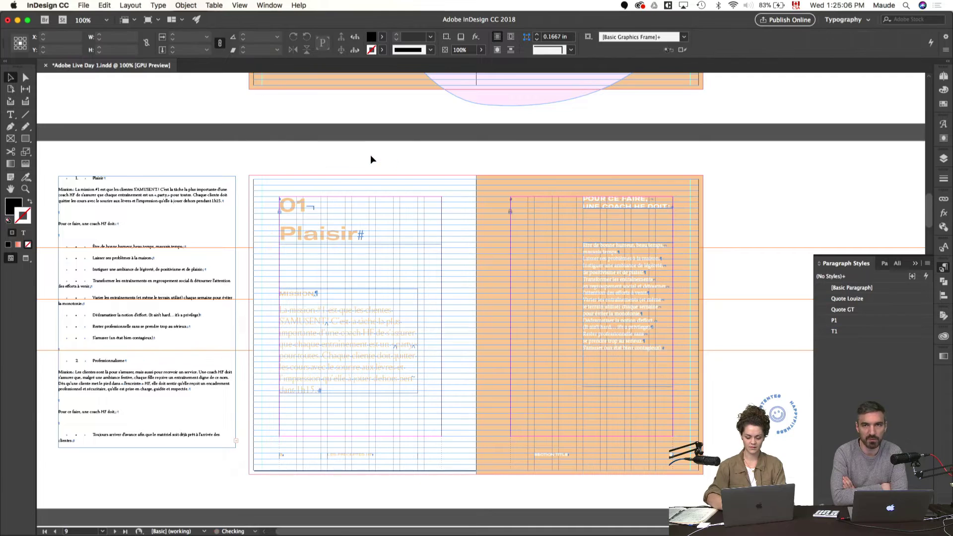
key("super+equal")
scroll(371, 155, "left", 3)
scroll(371, 156, "up", 1)
key("w")
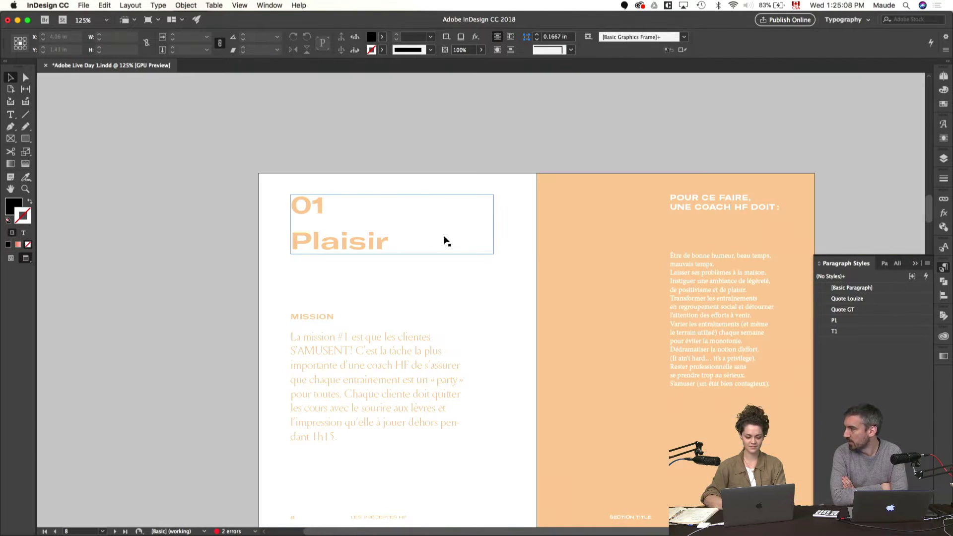
scroll(377, 230, "down", 1)
key("w")
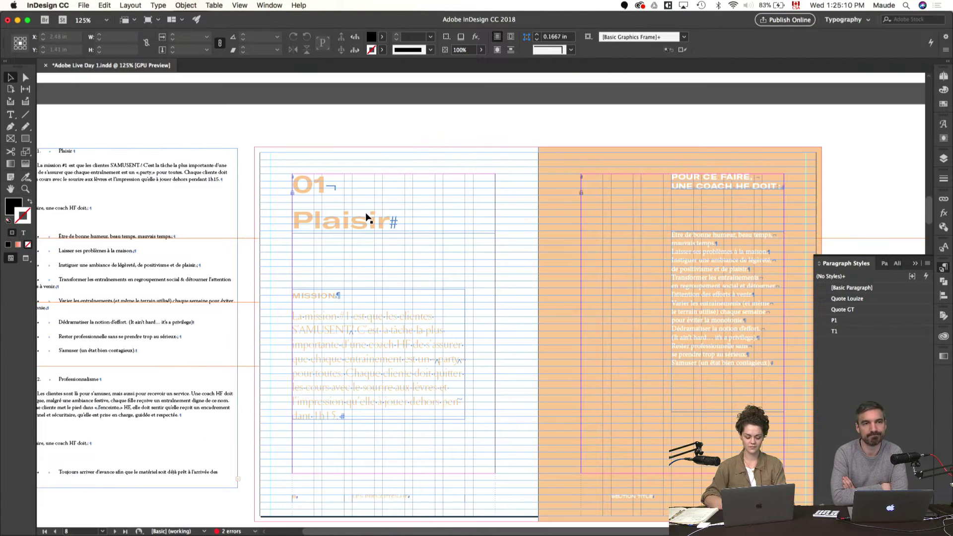
key("super+v")
key("Delete")
- Examine the A-Master spread, the section opener on pages 6–7 and the heading layouts of the 01, 02 and 03 spreads
left_click(943, 76)
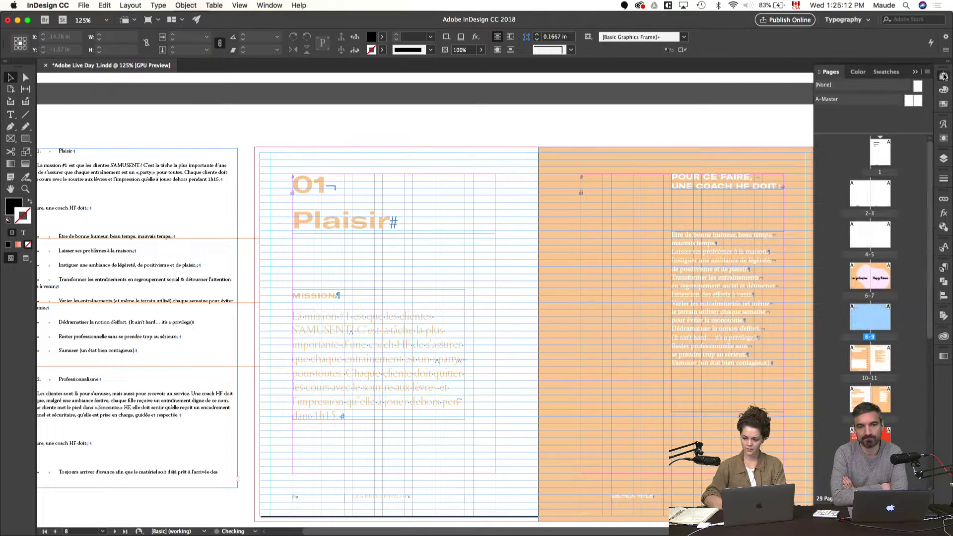
double_click(911, 101)
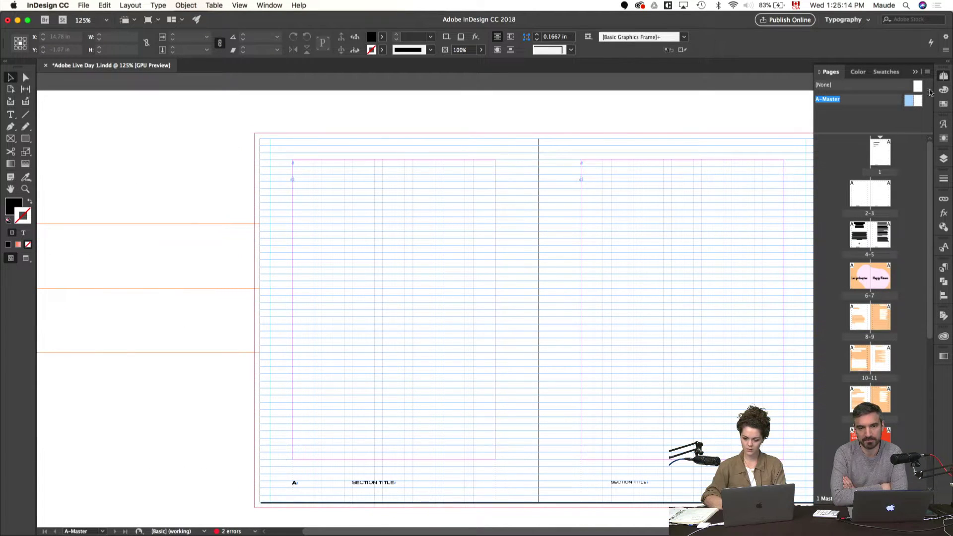
double_click(866, 273)
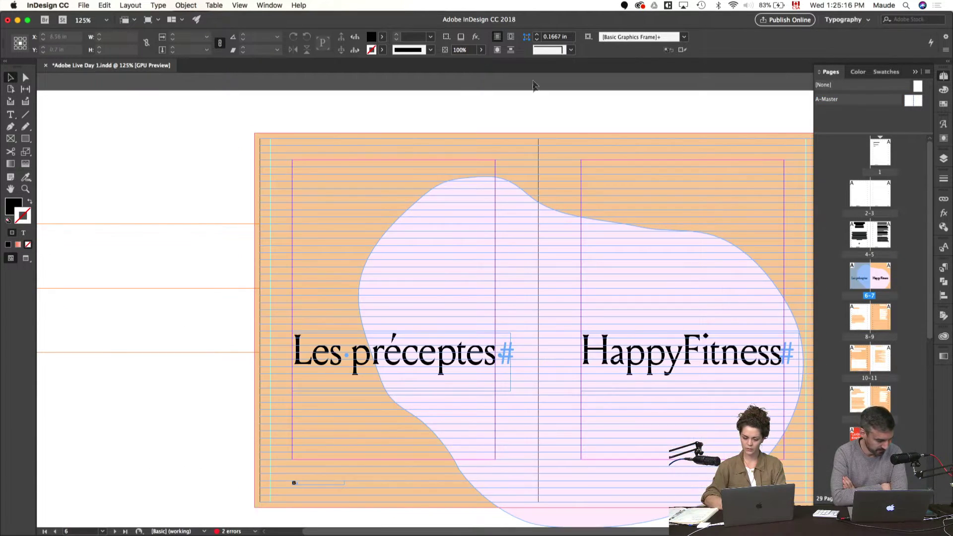
double_click(862, 323)
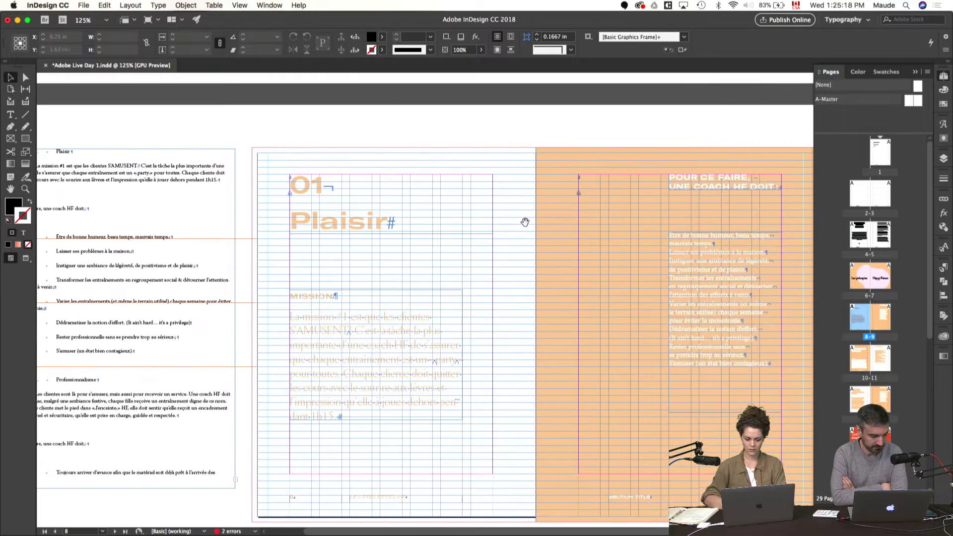
key("w")
scroll(525, 221, "down", 10)
scroll(525, 222, "down", 3)
left_click(407, 287)
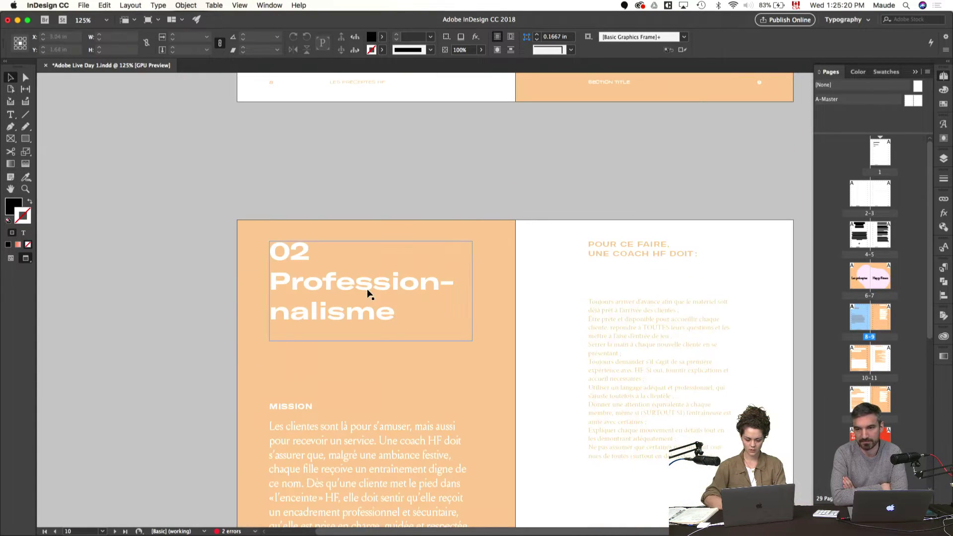
scroll(368, 289, "down", 5)
scroll(367, 293, "up", 5)
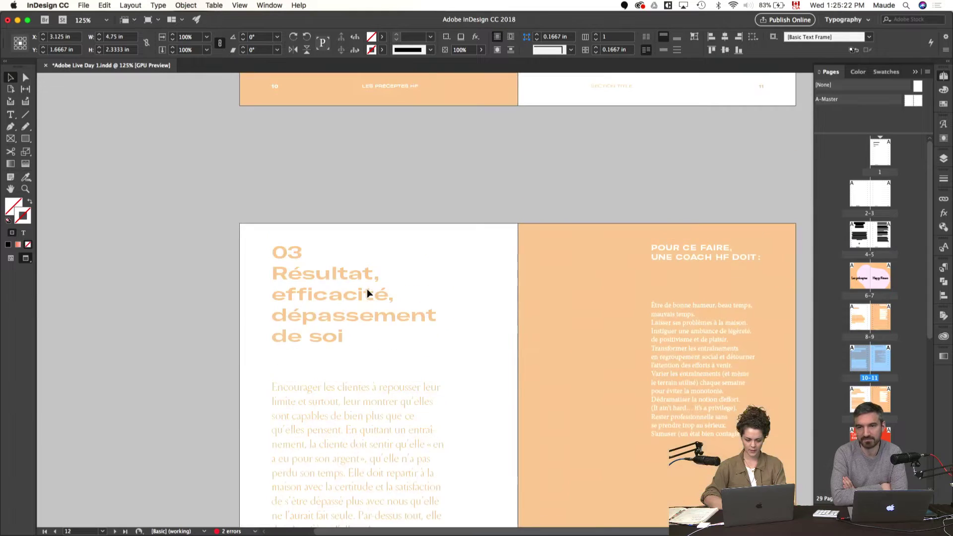
- Set the 03 heading on page 12 to 14 pt type with 18 pt leading
left_click(329, 199)
key("w")
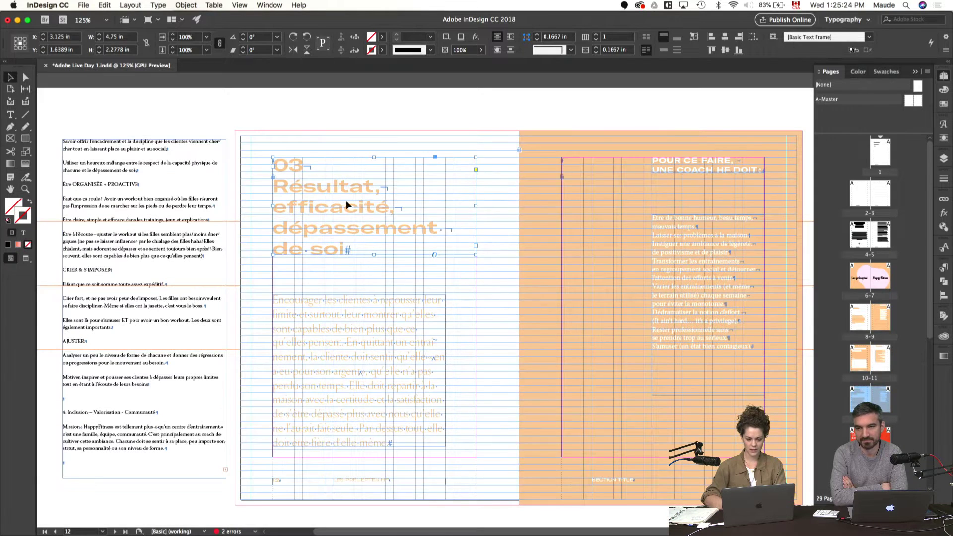
key("w")
key("super+t")
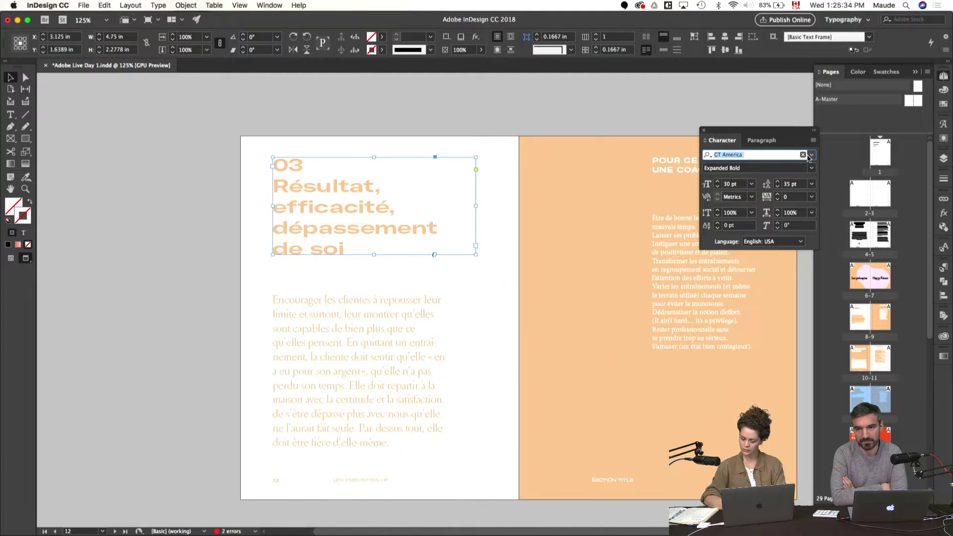
left_click(812, 170)
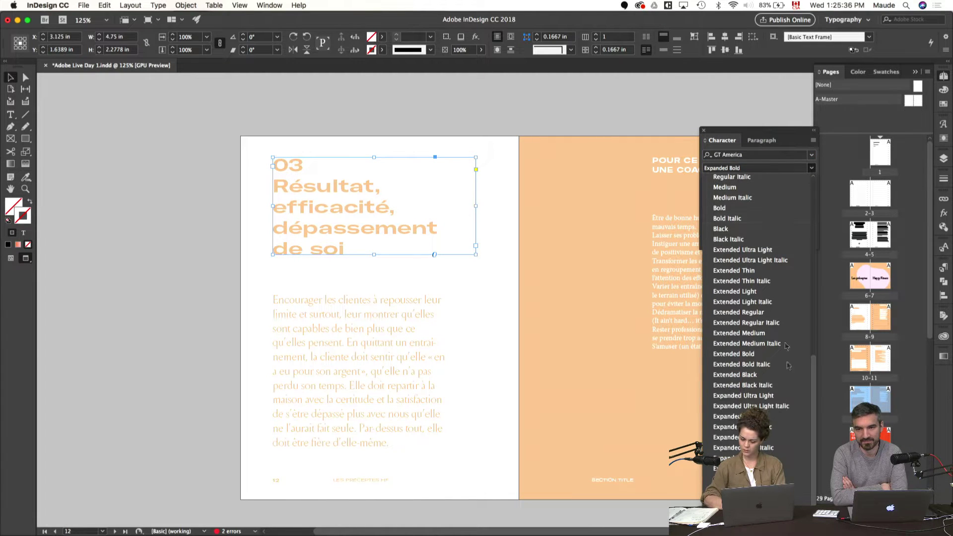
left_click(738, 156)
left_click(732, 184)
type("20")
key("Return")
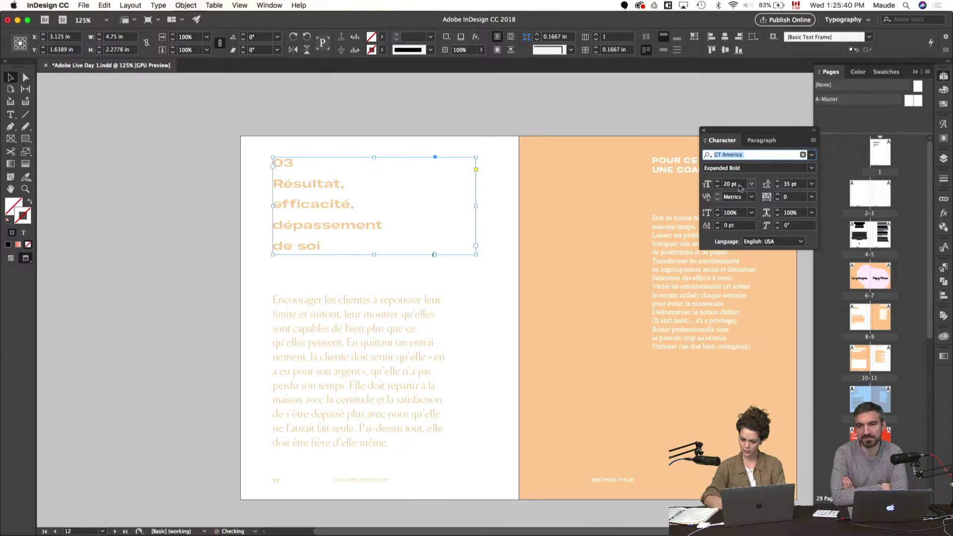
type("14")
key("Tab")
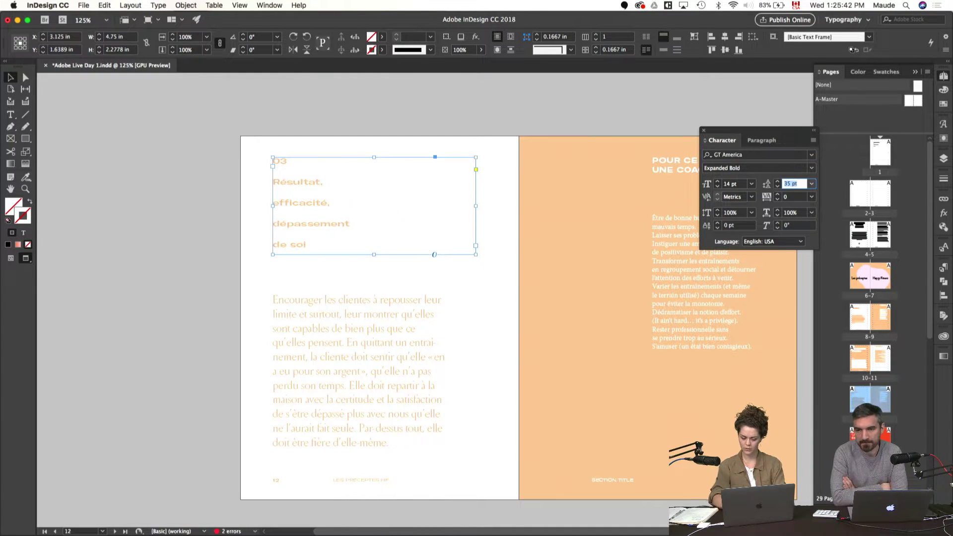
type("18")
key("Tab")
- Copy the title lines out of page 12's heading and remove them, keeping only the number 03 in the frame
key("super+equal")
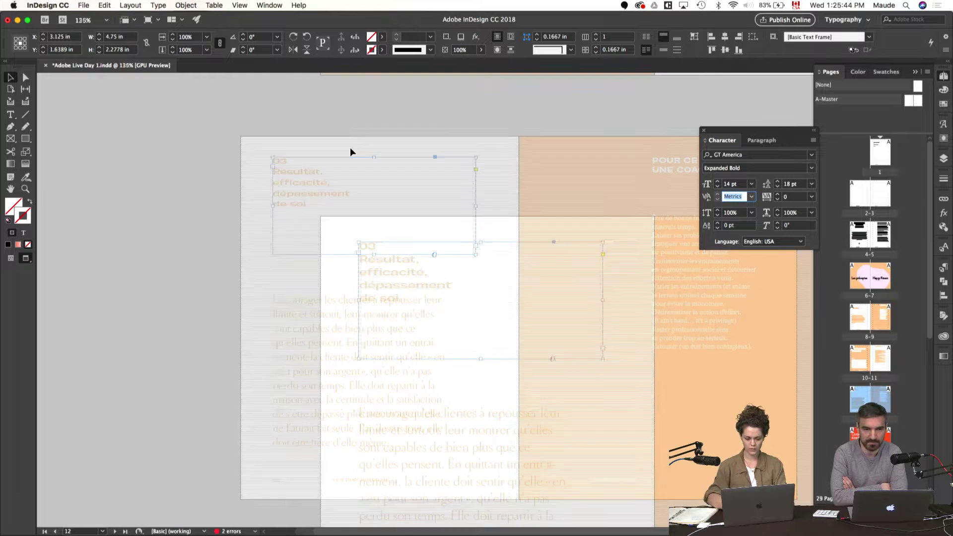
left_click_drag(481, 233, 386, 200)
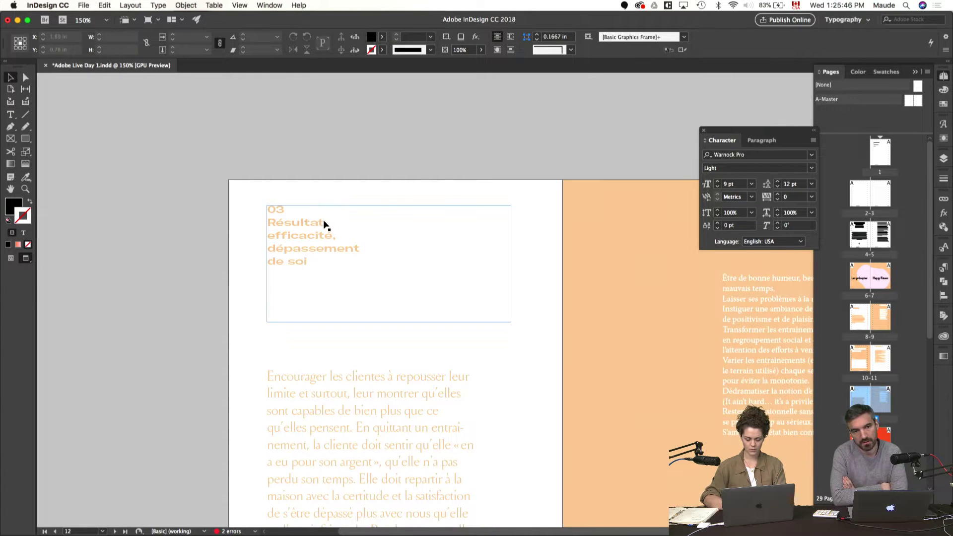
double_click(415, 258)
left_click_drag(329, 271, 255, 214)
key("super+c")
key("BackSpace")
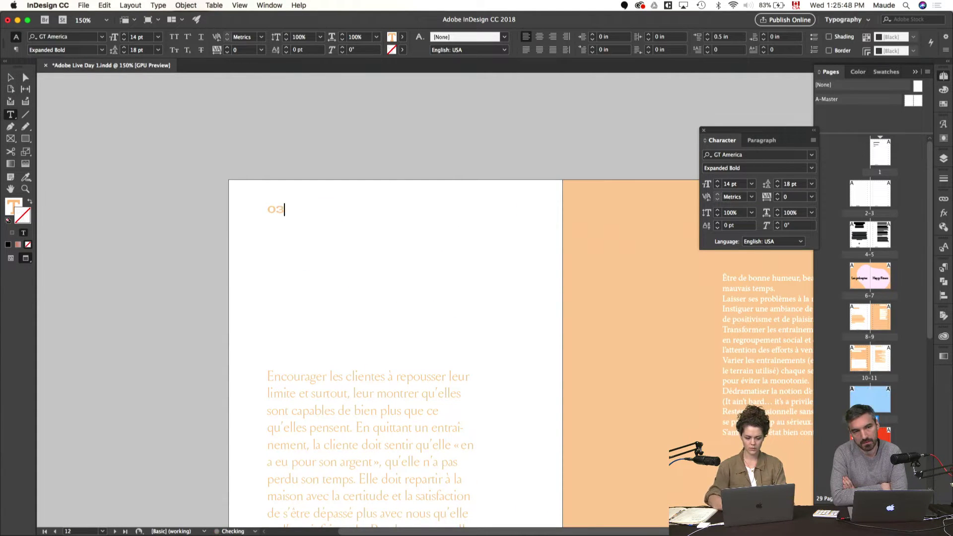
key("Escape")
key("w")
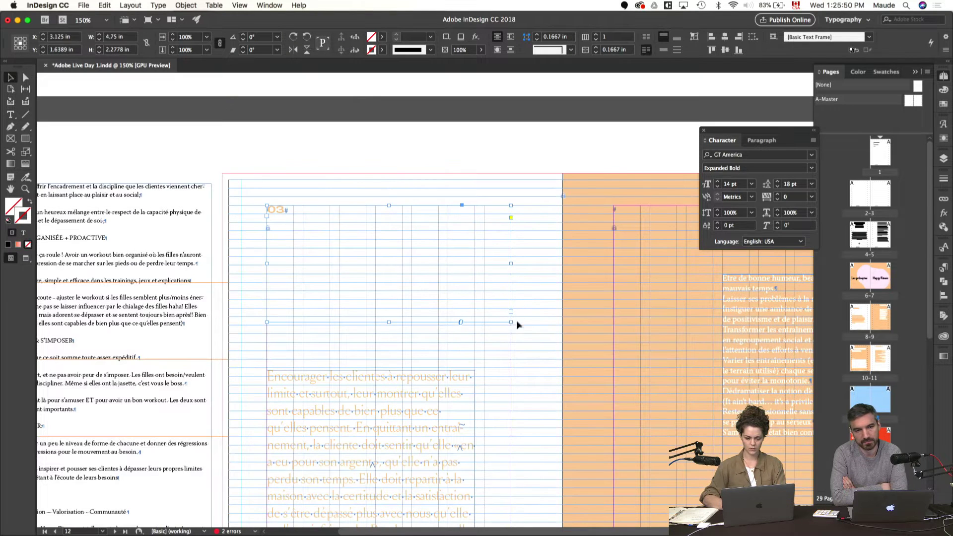
- Shrink the 03 number frame and place the copied title in a second frame beside it
left_click_drag(512, 323, 511, 241)
left_click(356, 264)
double_click(492, 244)
key("super+a")
key("super+v")
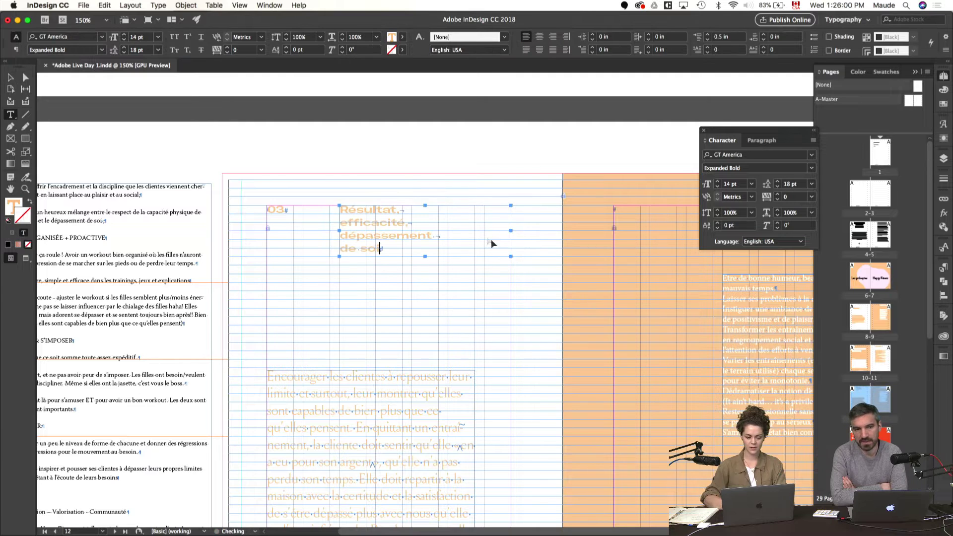
- Edit the title to read "Résultat", "Efficacité" and "Dépassement de soi" on three capitalised lines without commas
left_click(457, 151)
key("w")
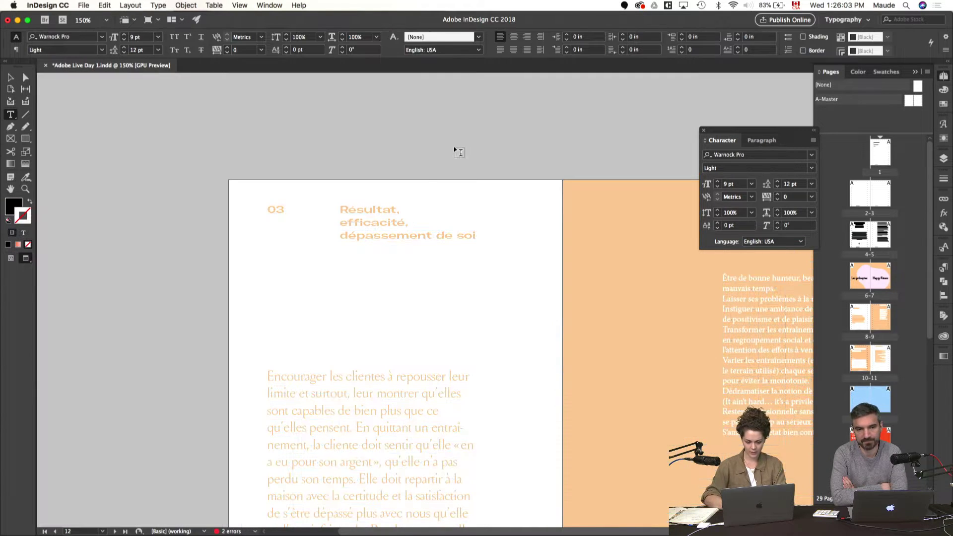
left_click(426, 206)
key("BackSpace")
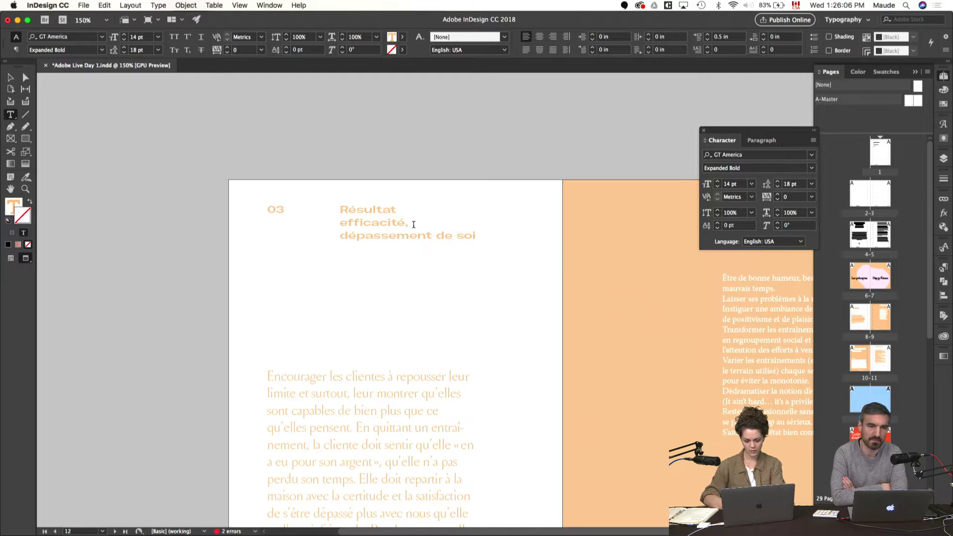
left_click(413, 224)
key("BackSpace")
left_click_drag(346, 223, 347, 236)
type("ED")
key("Escape")
left_click(423, 155)
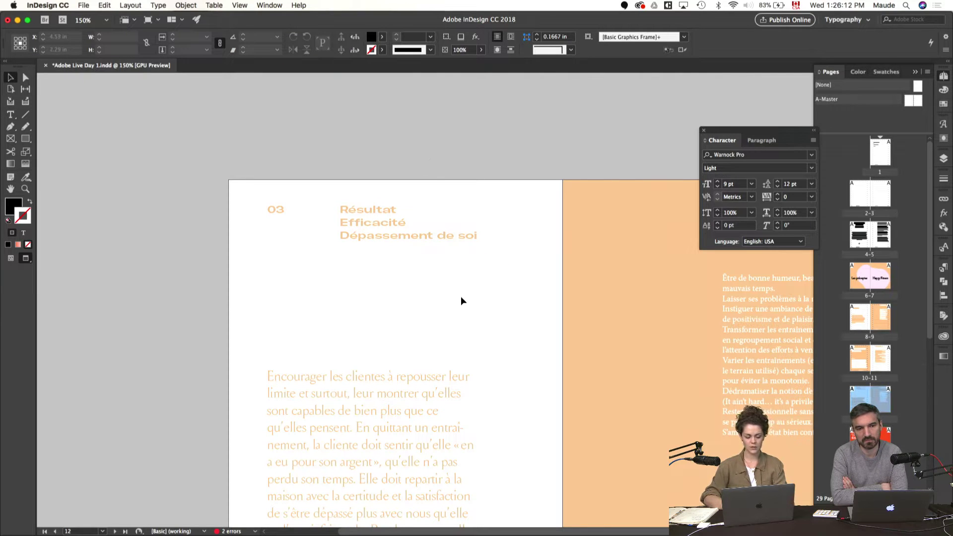
- Compare page 12's smaller two-part heading with the large headings on the 01 and 02 spreads and the section opener
key("super+t")
key("super+minus")
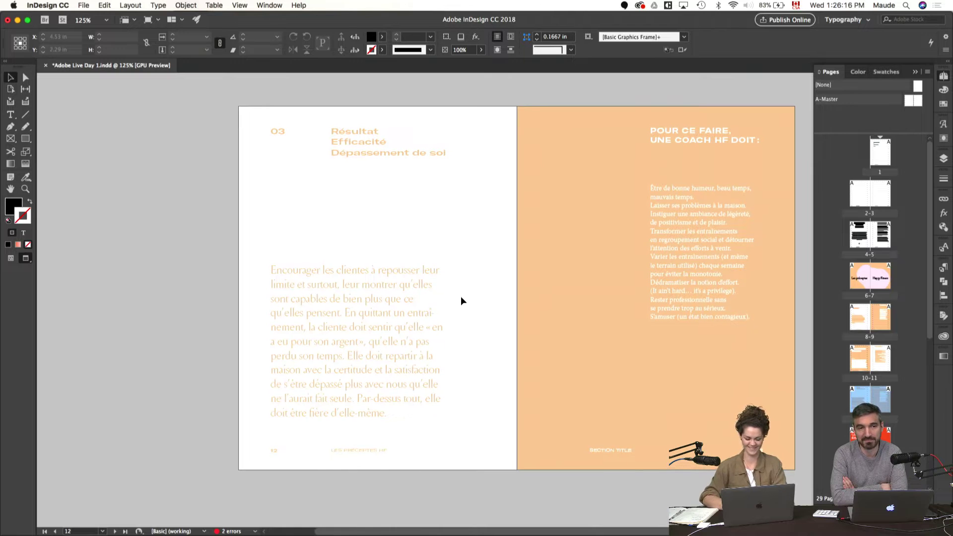
left_click(411, 313)
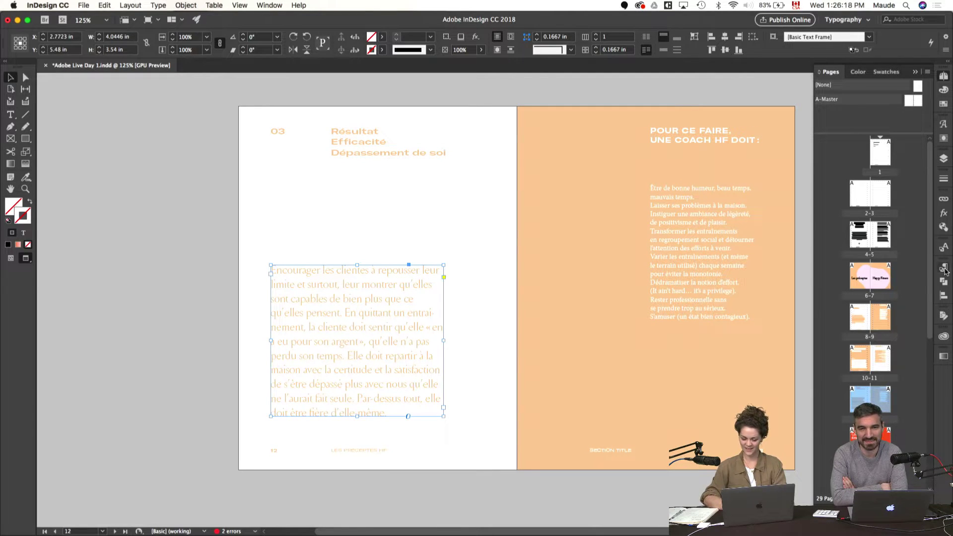
scroll(524, 176, "up", 2)
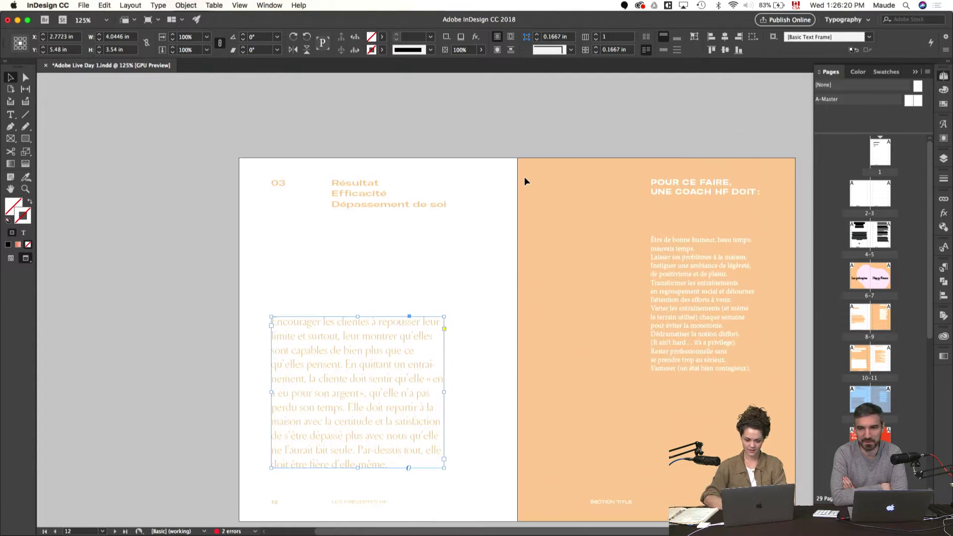
left_click(398, 158)
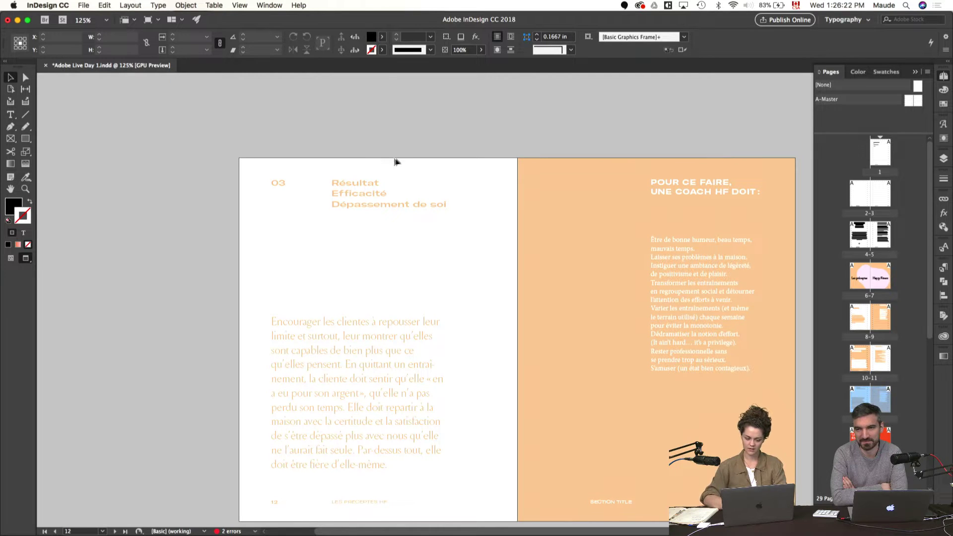
scroll(370, 174, "up", 1)
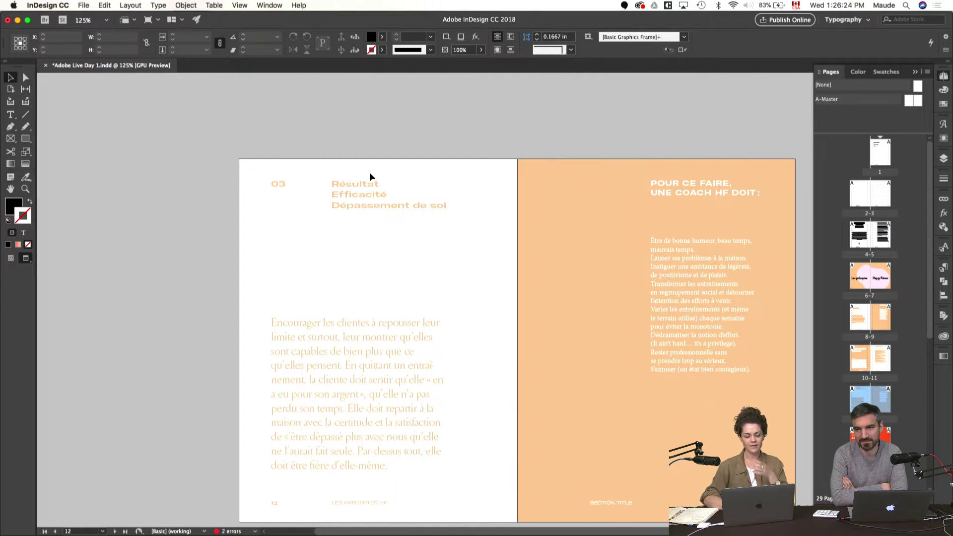
scroll(370, 172, "up", 10)
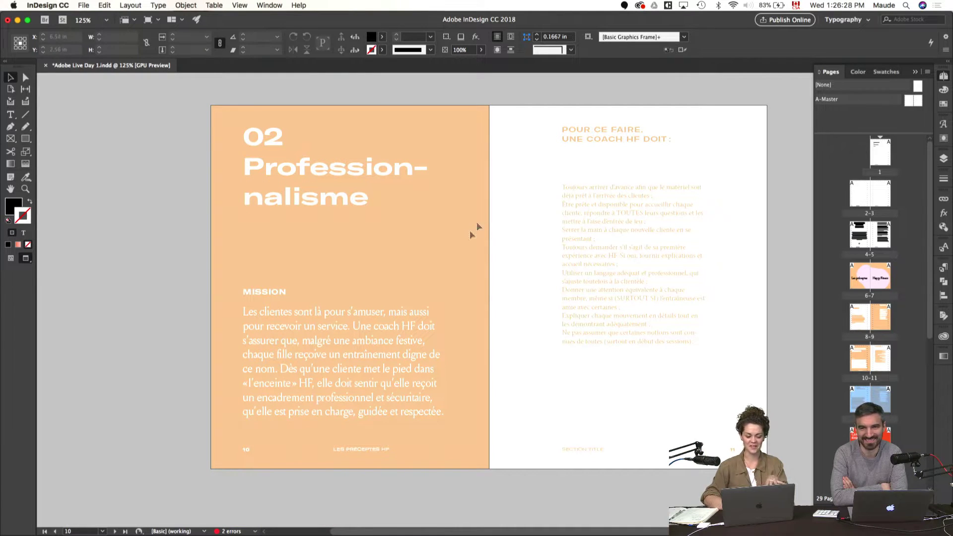
scroll(448, 253, "up", 5)
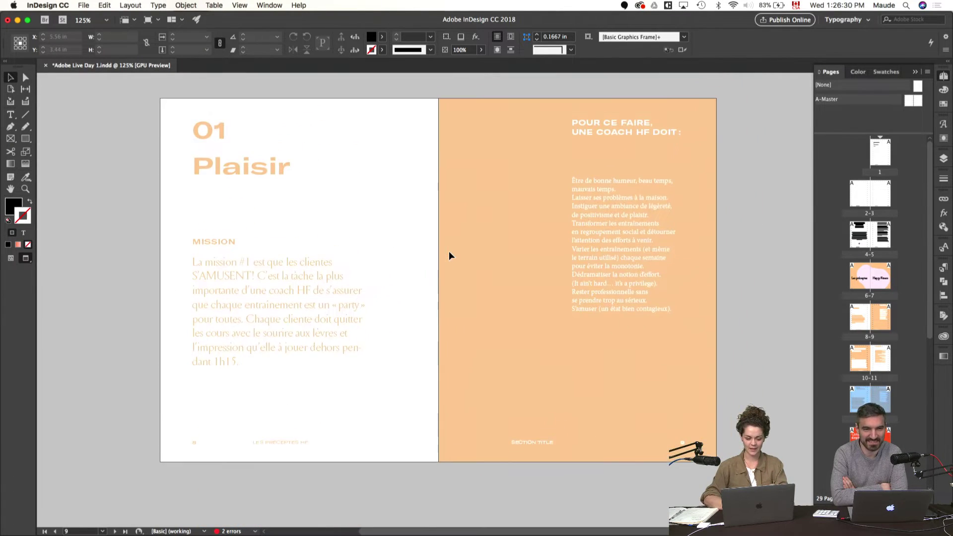
scroll(448, 252, "up", 7)
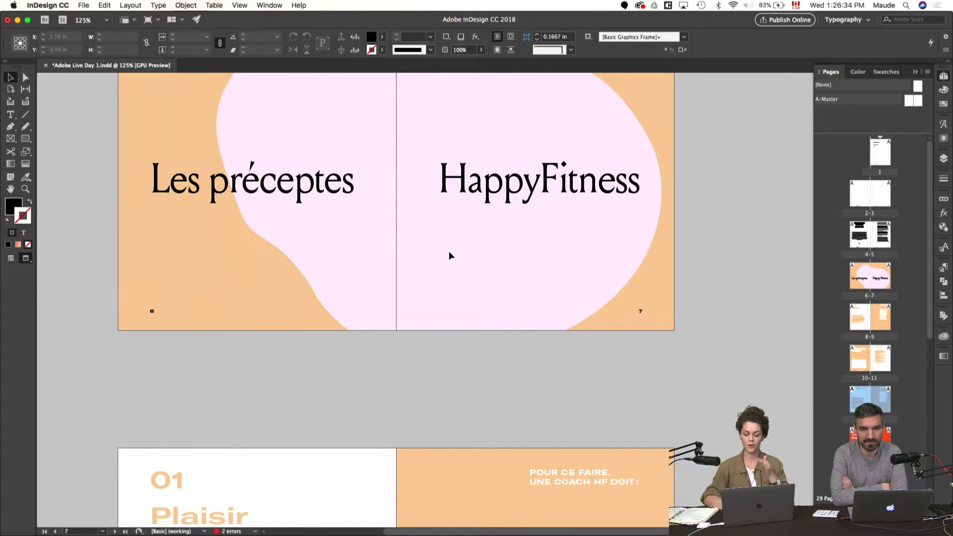
scroll(449, 251, "down", 7)
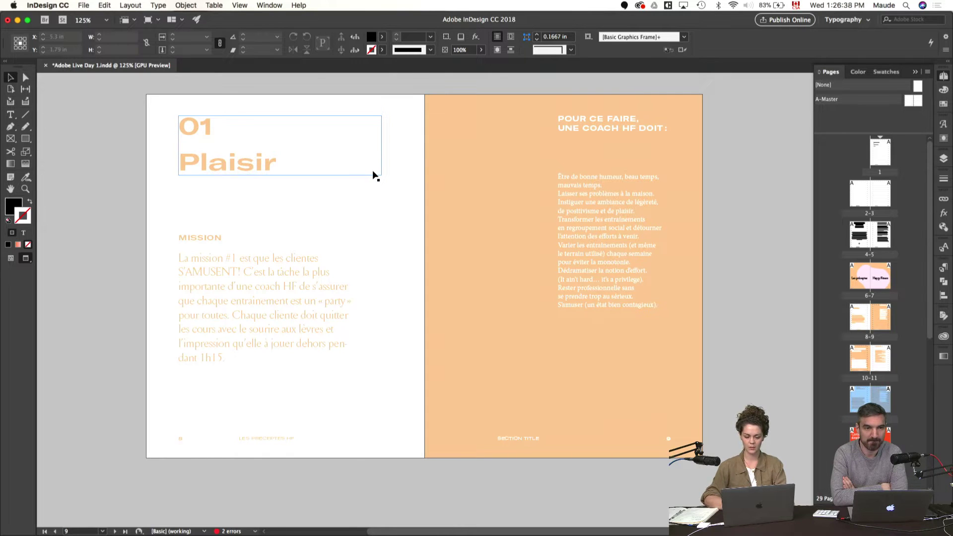
scroll(405, 186, "down", 7)
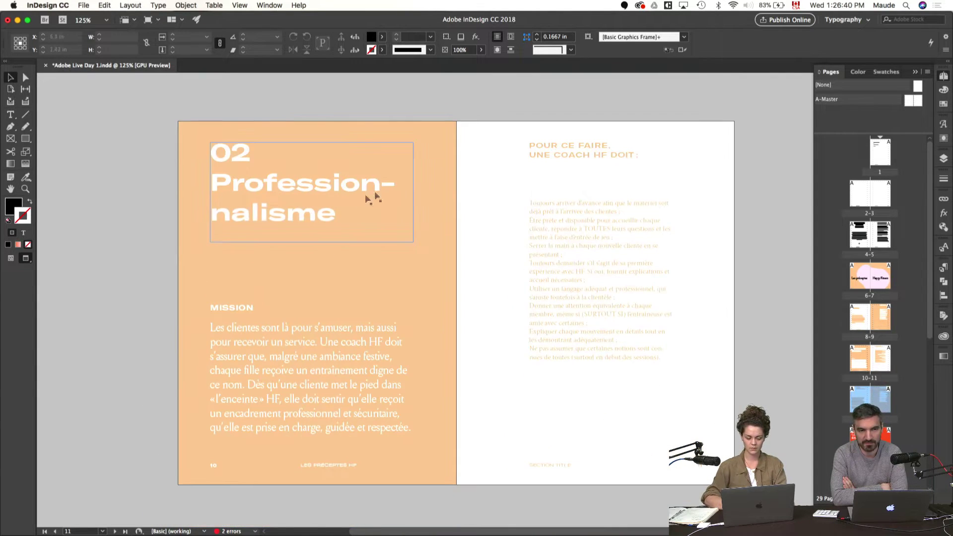
- Copy page 12's 03 number and title frames, move page 10's large heading up, and paste the copies in place on page 10
scroll(373, 198, "down", 7)
left_click(329, 279)
left_click(242, 279, "shift")
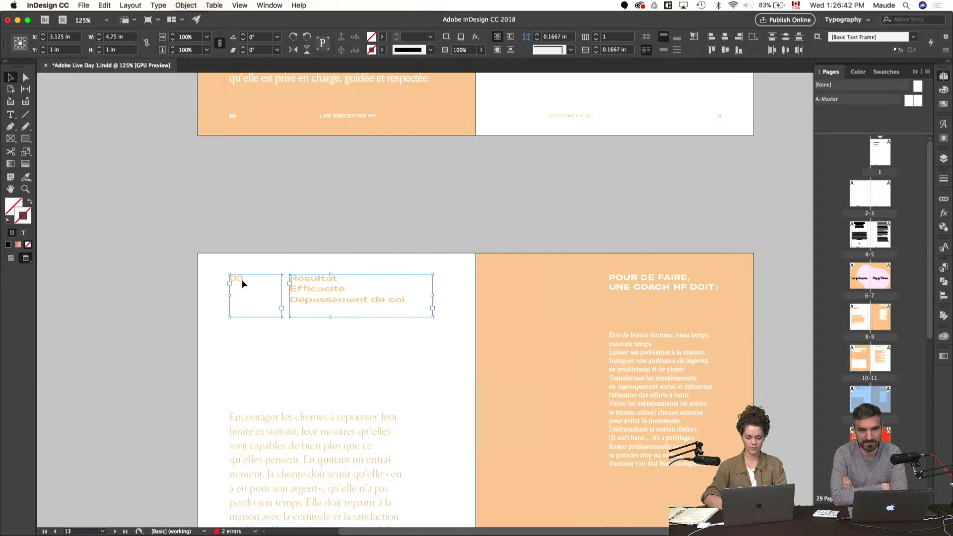
key("shift+Page_Up")
key("w")
left_click_drag(290, 234, 432, 252)
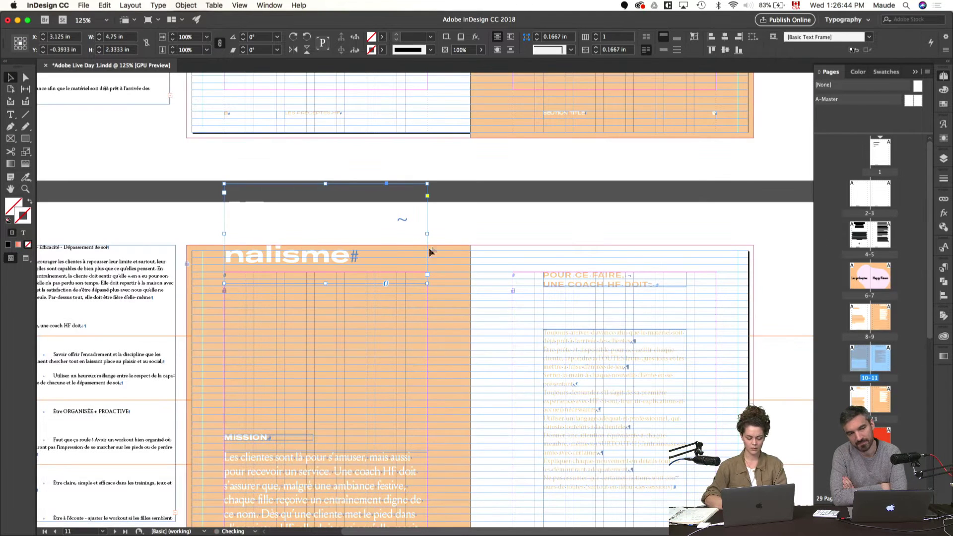
key("super+alt+shift+v")
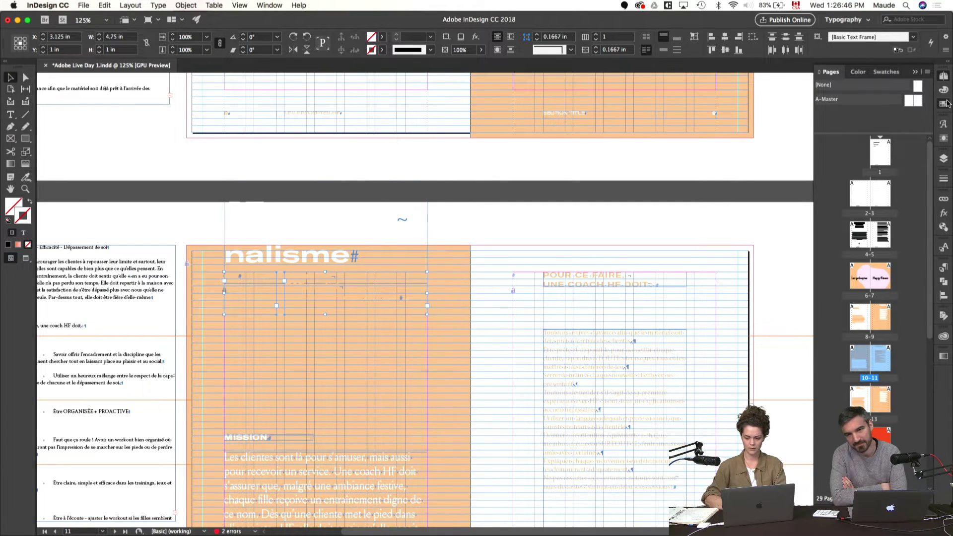
- Try to recolour the pasted number and title text on page 10 with the [Paper] swatch, and undo it
left_click(943, 103)
key("j")
left_click(842, 128)
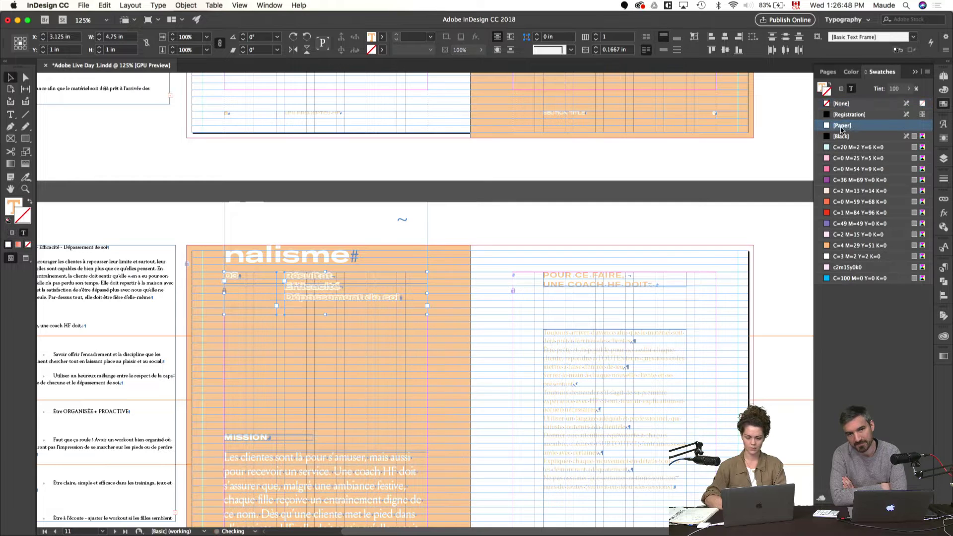
key("w")
left_click(408, 232)
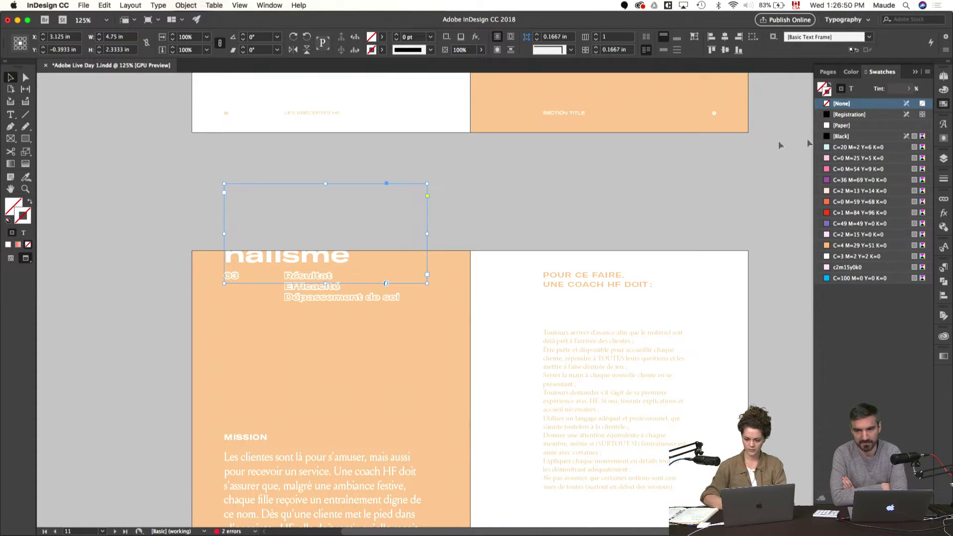
key("super+z")
- Set the text fill of page 10's pasted number and title frames to [Paper]
left_click(849, 90)
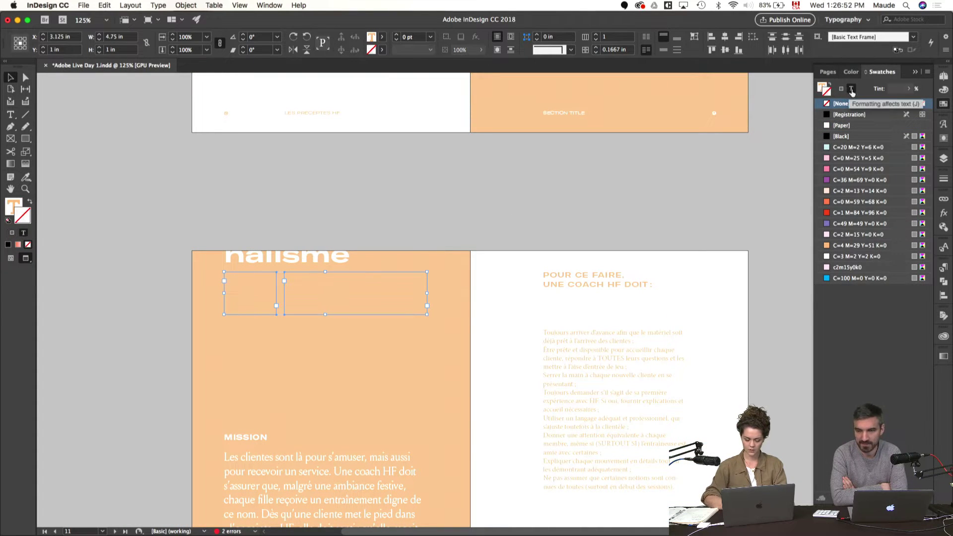
left_click(841, 136)
left_click(842, 125)
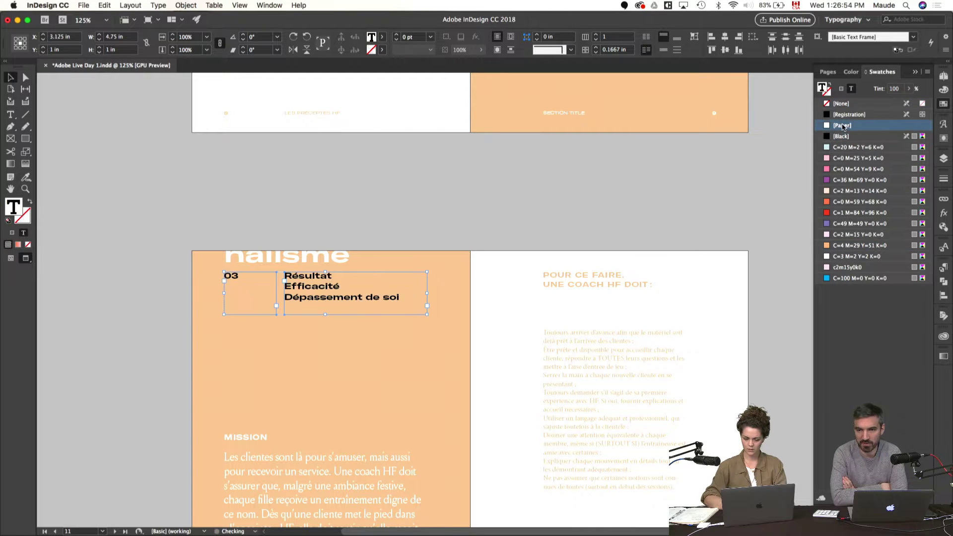
- Delete the old large heading on page 10 and replace the pasted title text with "Professionnalisme"
left_click(390, 233)
key("w")
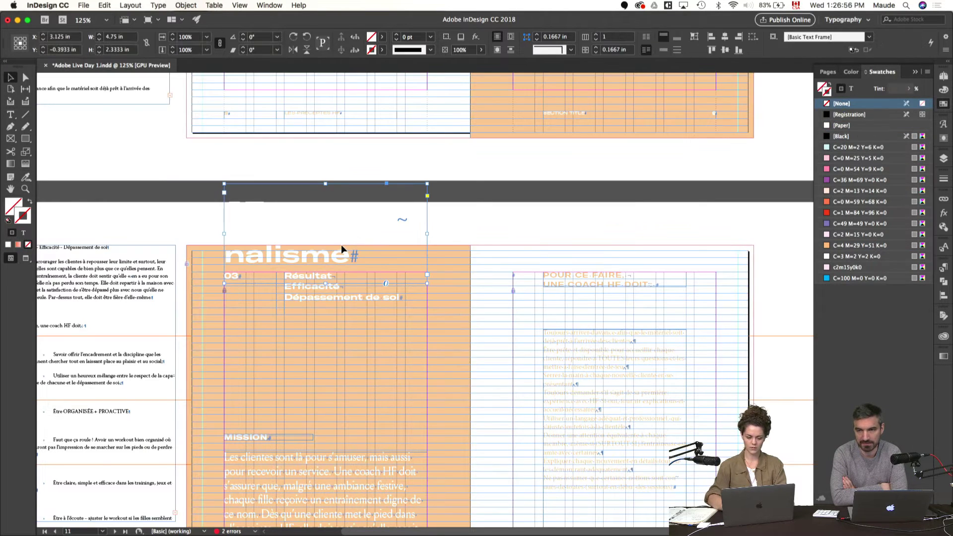
double_click(341, 245)
key("super+a")
type("Profe")
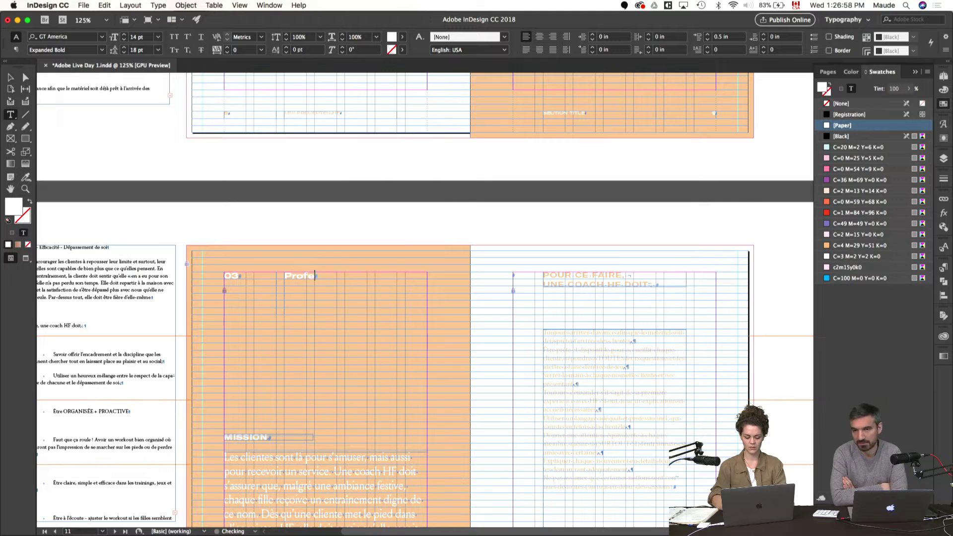
type("ssionnalisme")
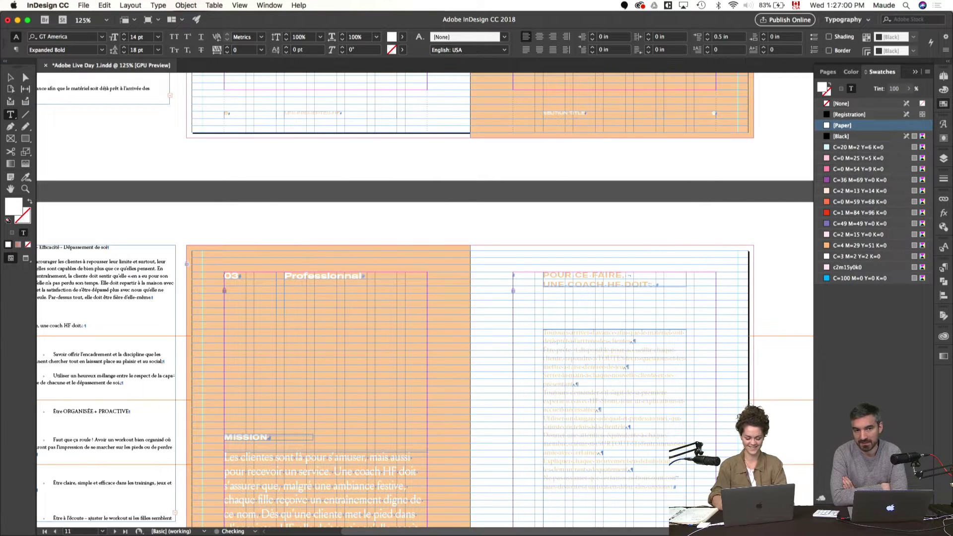
- Change the number in front of page 10's title to 02
double_click(234, 276)
key("BackSpace")
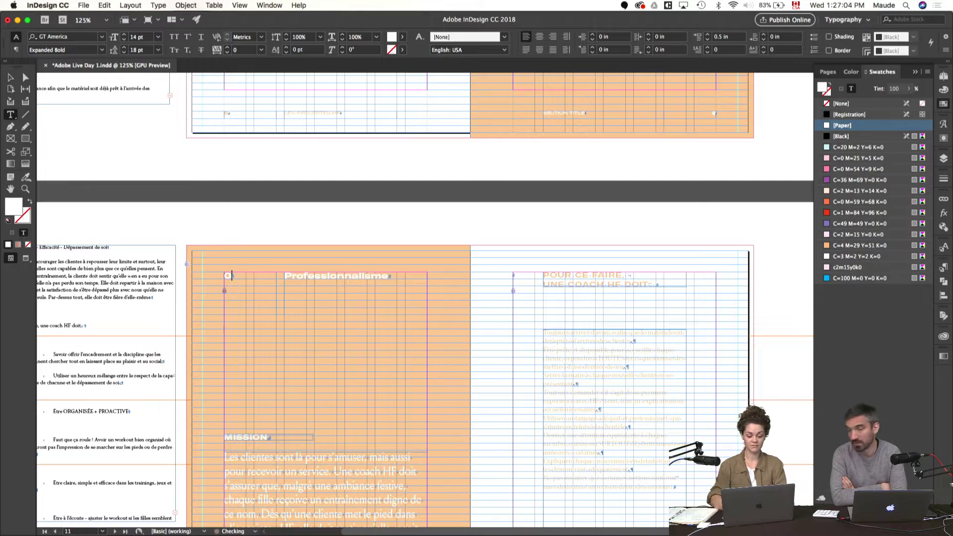
type("02")
left_click(327, 241)
- Examine the restyled 02 spread in preview and with its guides, comparing the whole layout at 100% and 125%
scroll(325, 232, "down", 3)
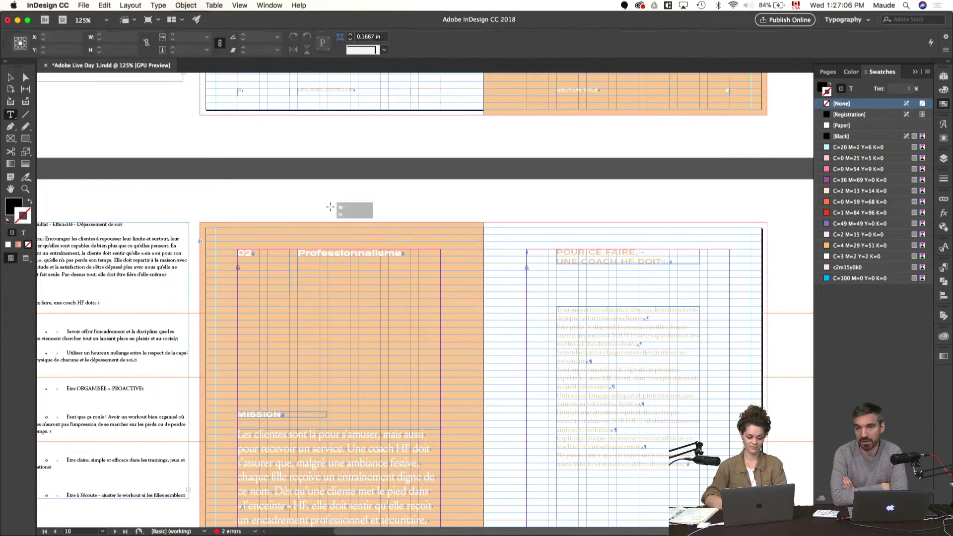
key("v")
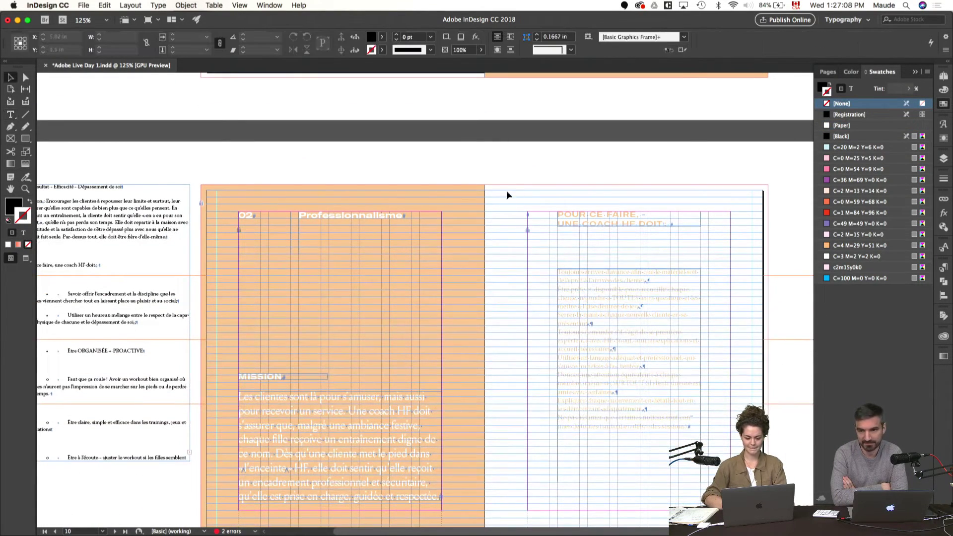
key("w")
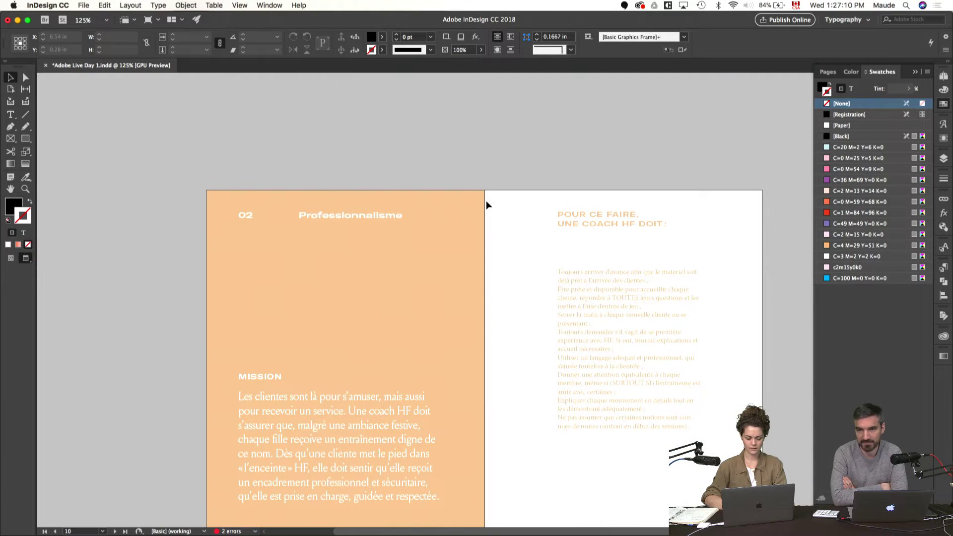
scroll(487, 204, "down", 5)
key("w")
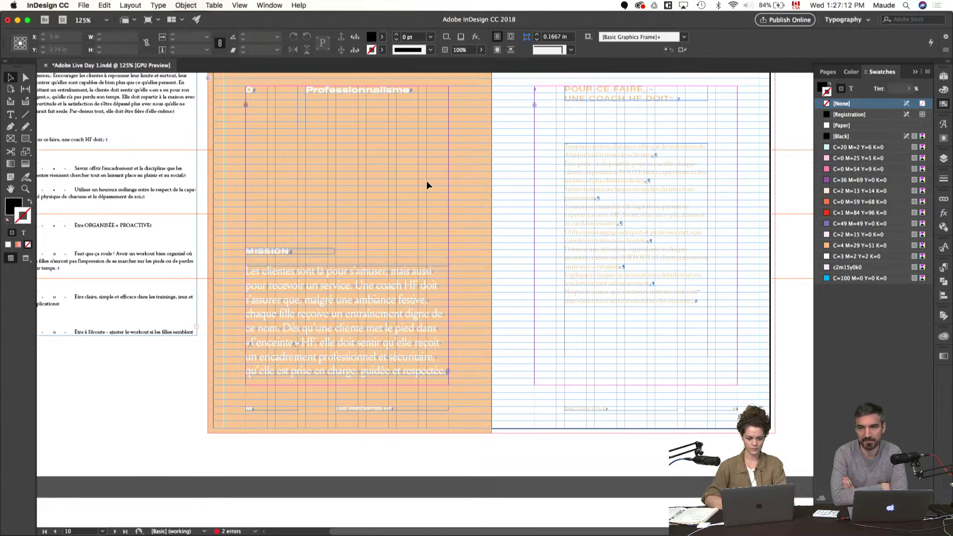
scroll(427, 181, "up", 1)
key("w")
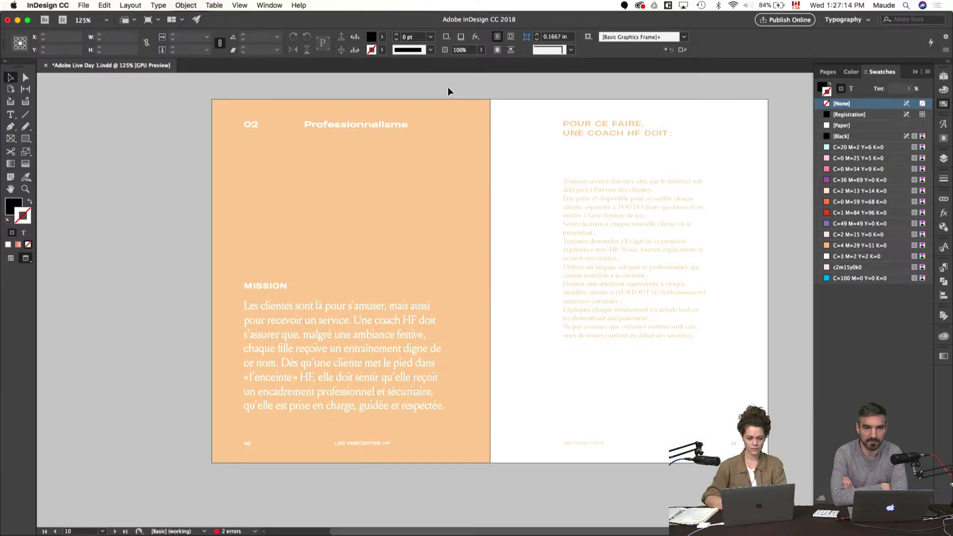
key("super+minus")
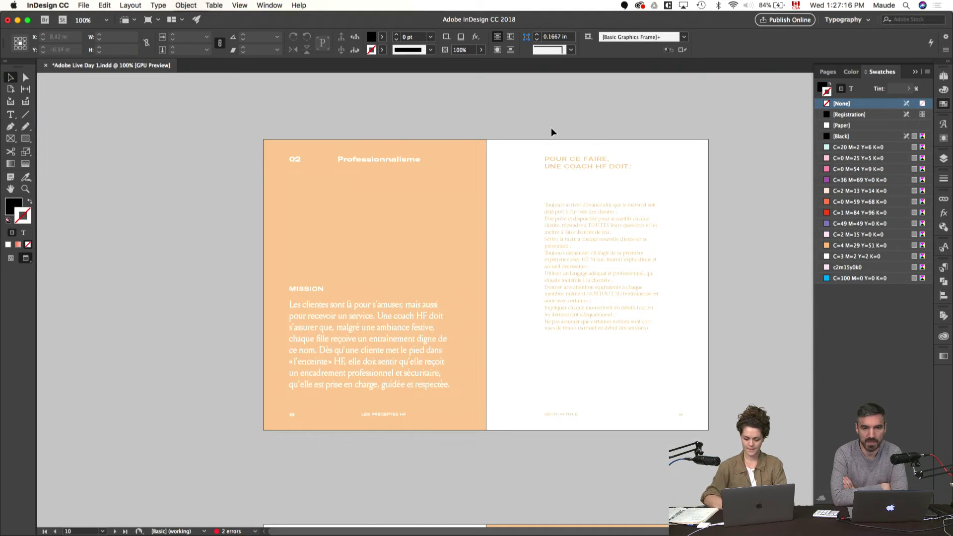
key("super+equal")
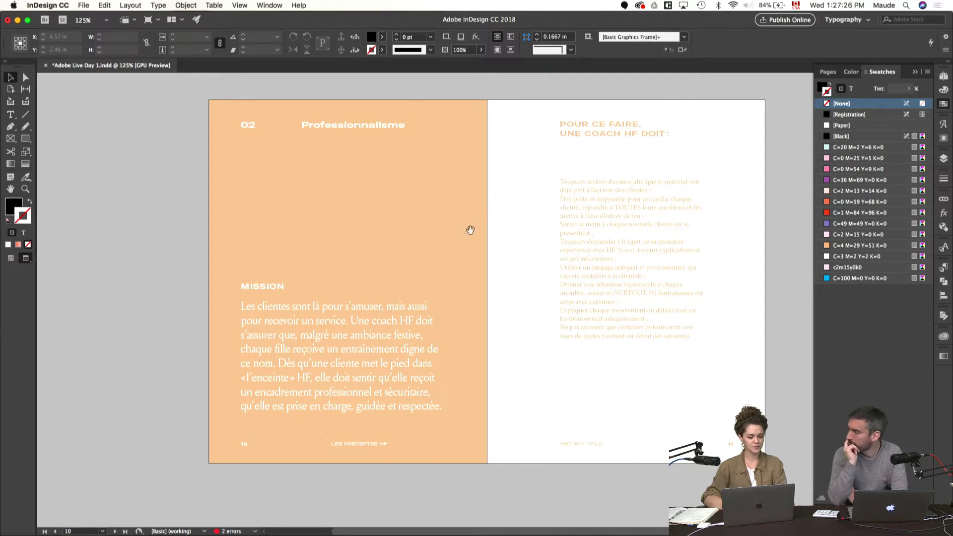
- Switch to the Pages document BON-Petit-guide-de-petit-coach-HF V2 and read through its precept headings before returning to InDesign
scroll(393, 278, "right", 3)
scroll(397, 278, "up", 10)
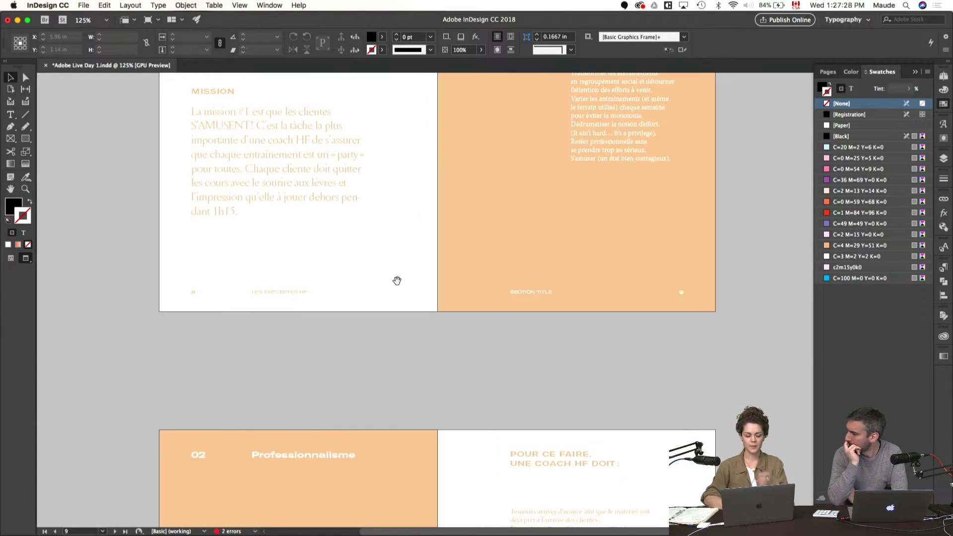
key("ctrl+Up")
left_click(63, 355)
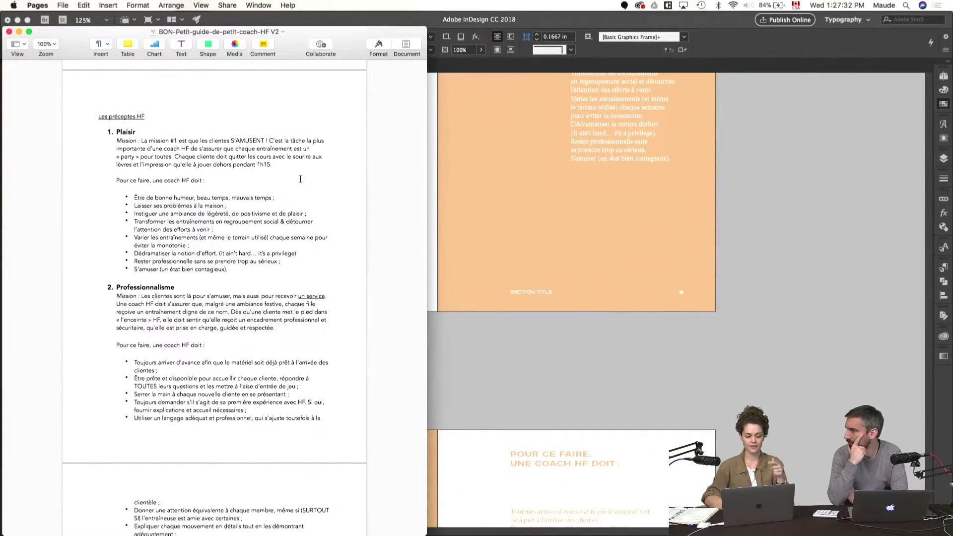
scroll(301, 178, "down", 3)
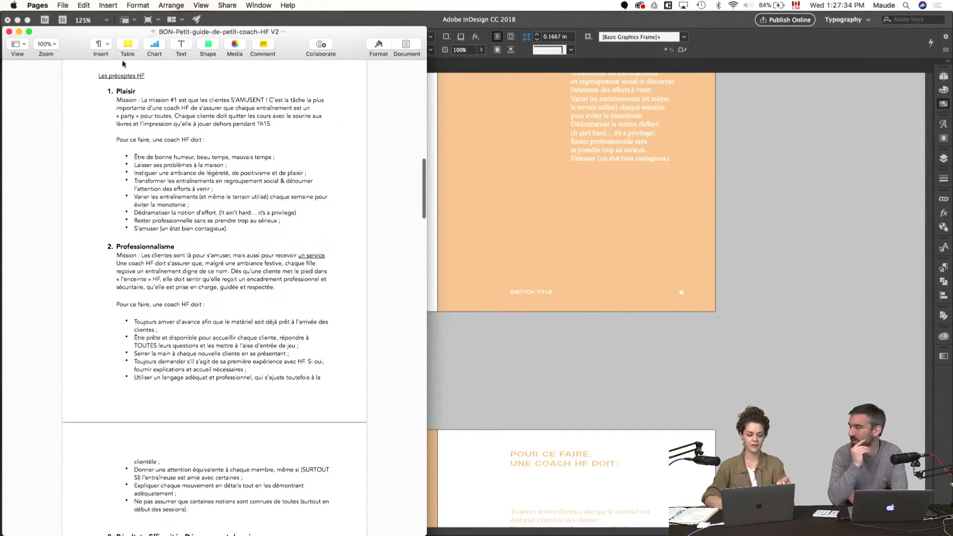
scroll(119, 82, "down", 10)
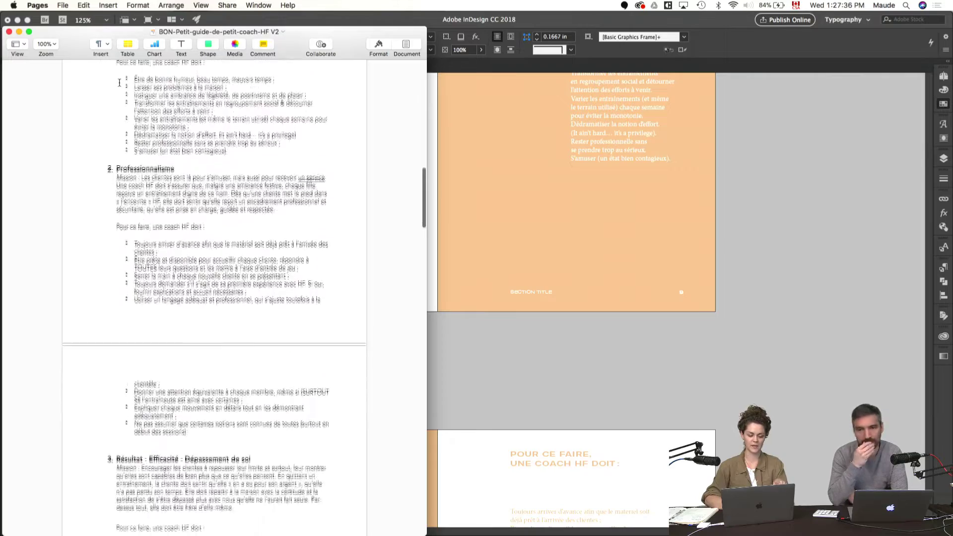
left_click(480, 307)
- Replace the large 01 Plaisir heading with in-place copies of page 12's 03 number and title frames
scroll(480, 307, "up", 5)
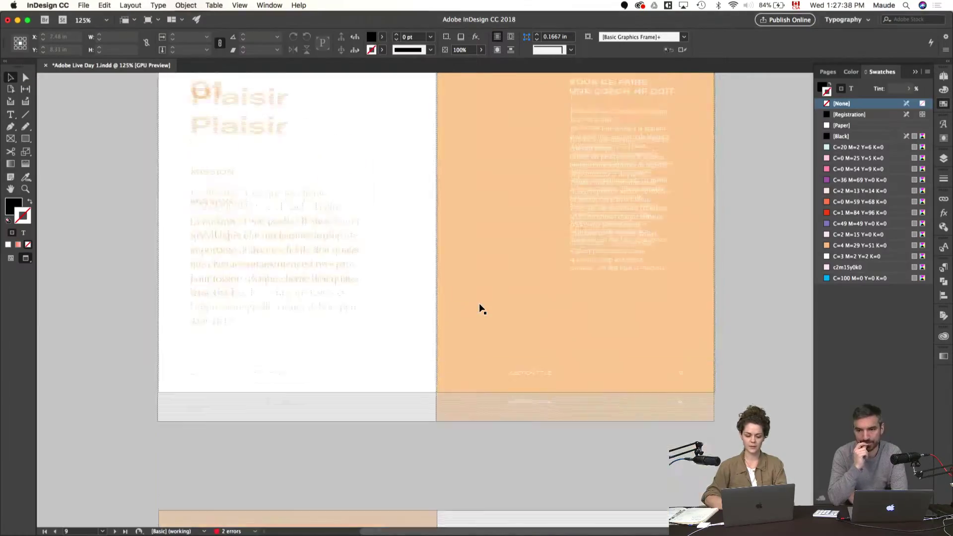
left_click(307, 228)
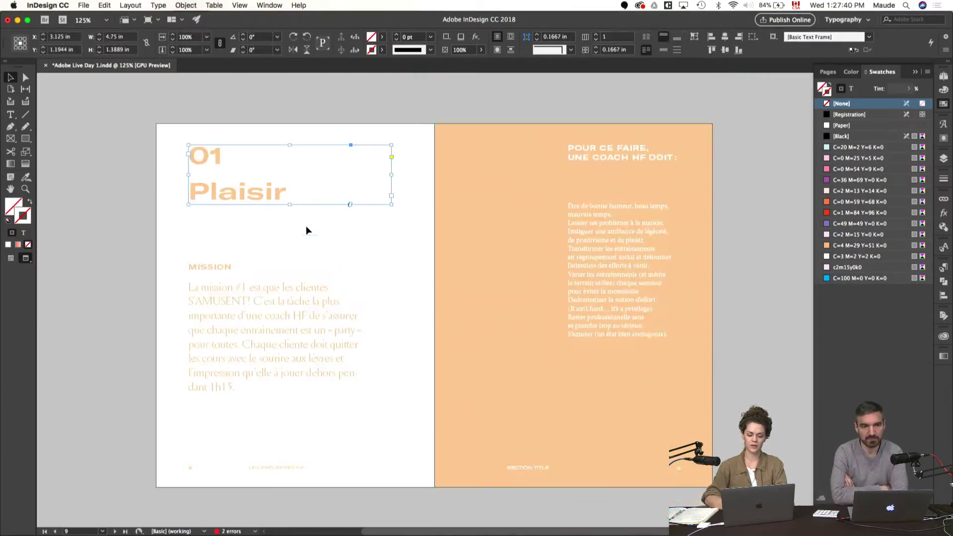
scroll(306, 229, "down", 20)
left_click_drag(308, 281, 192, 361)
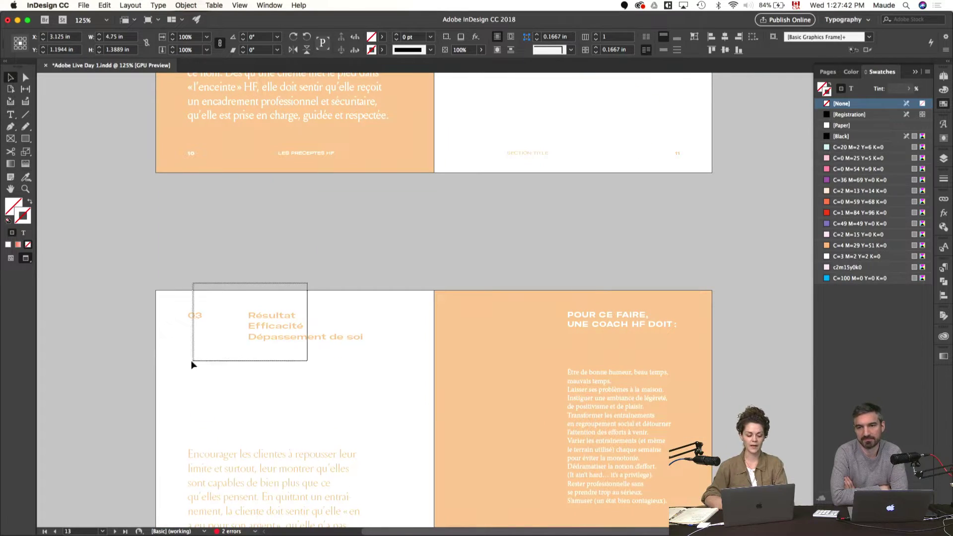
scroll(192, 363, "up", 20)
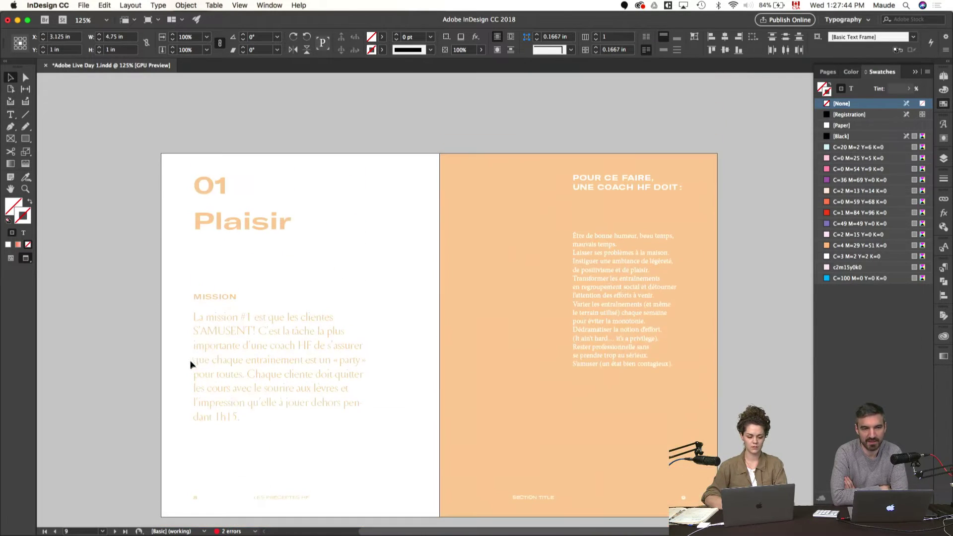
left_click(296, 206)
key("BackSpace")
key("super+alt+shift+v")
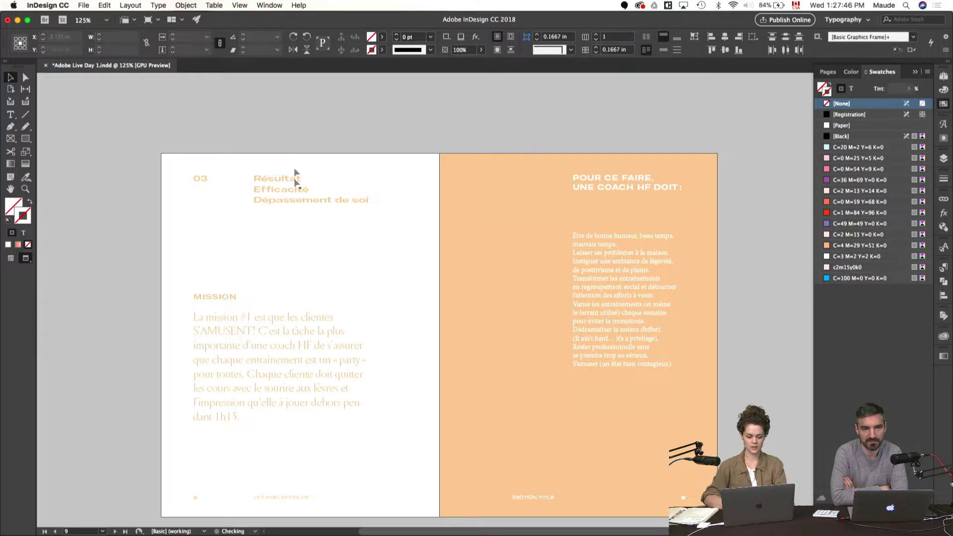
- Change the pasted heading on the first precept spread to the number 01 and the title "Plaisir"
double_click(294, 193)
key("super+a")
type("Plaisir")
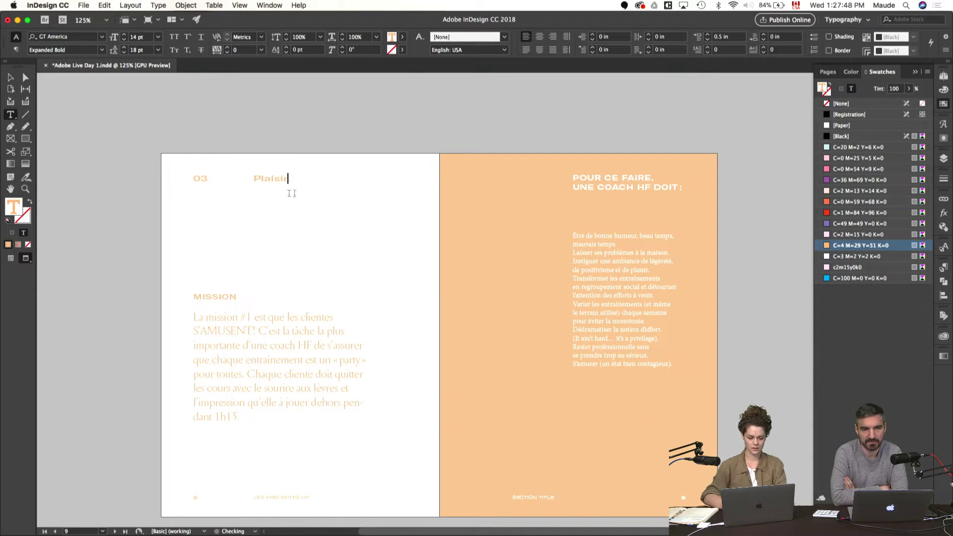
left_click(219, 183)
key("BackSpace")
type("1")
left_click(311, 143)
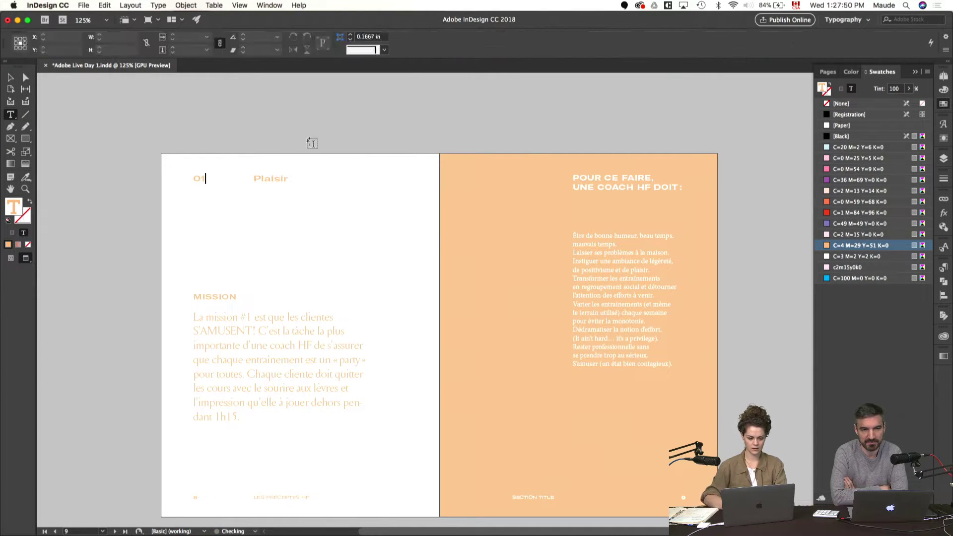
scroll(311, 144, "down", 1)
key("v")
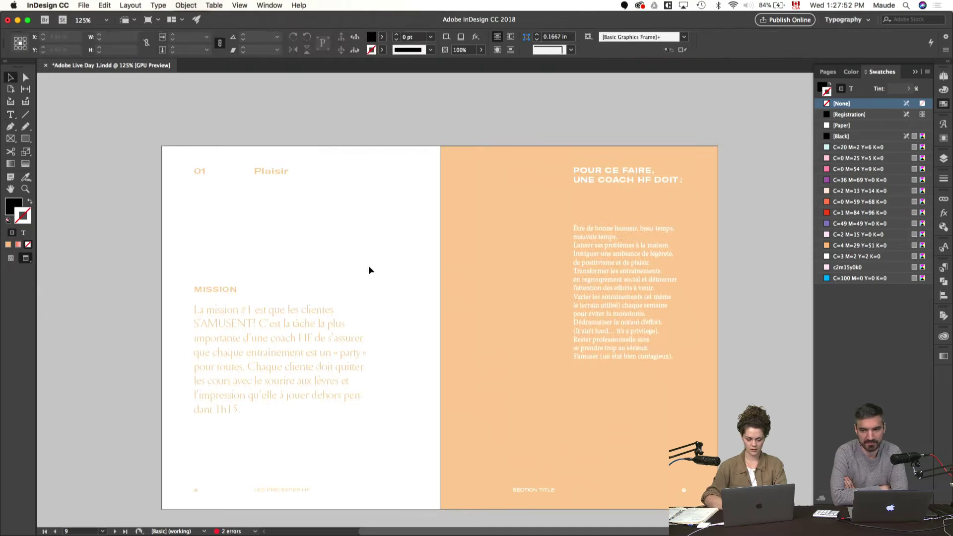
- Compare the 01 Plaisir spread with its source text in the Pages document and review the section preceding the precepts
left_click_drag(400, 387, 420, 368)
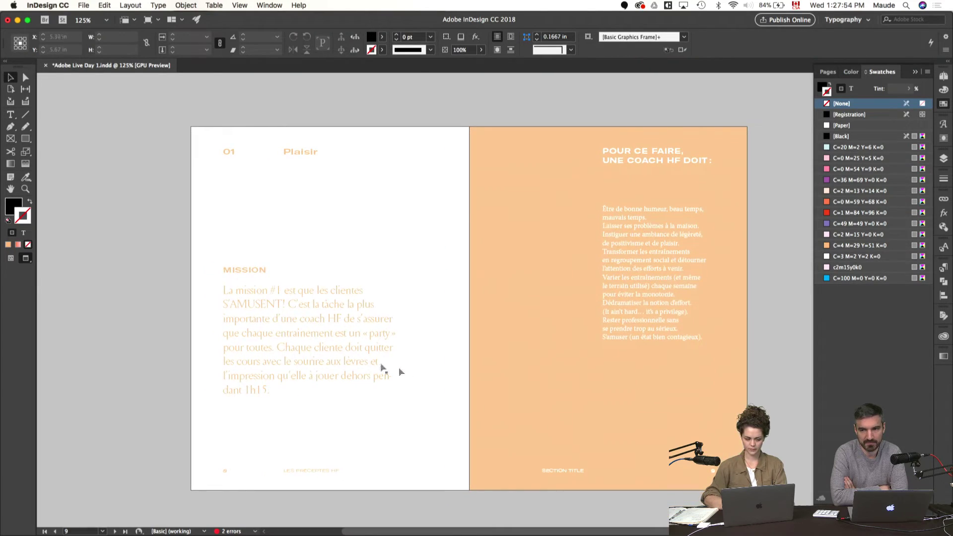
key("super+Tab")
scroll(234, 305, "up", 5)
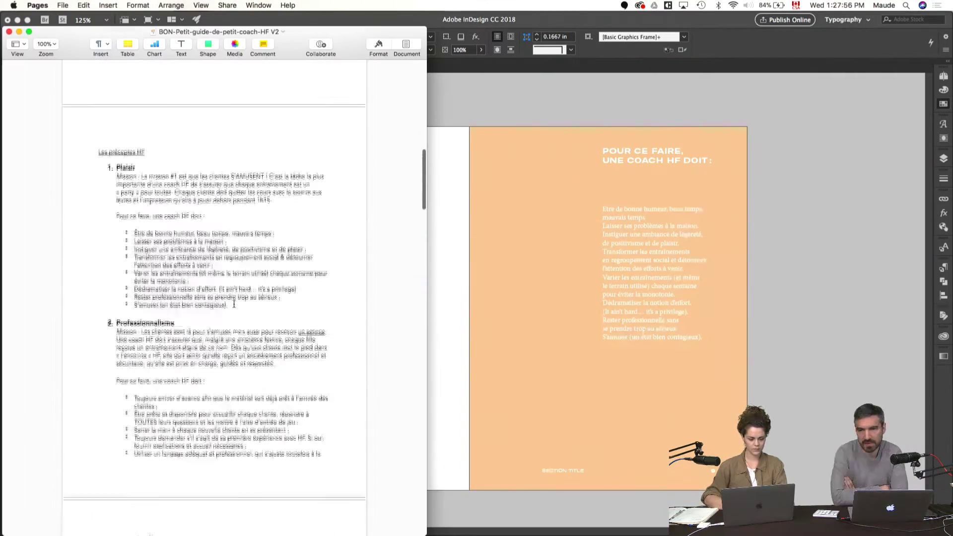
left_click(440, 289)
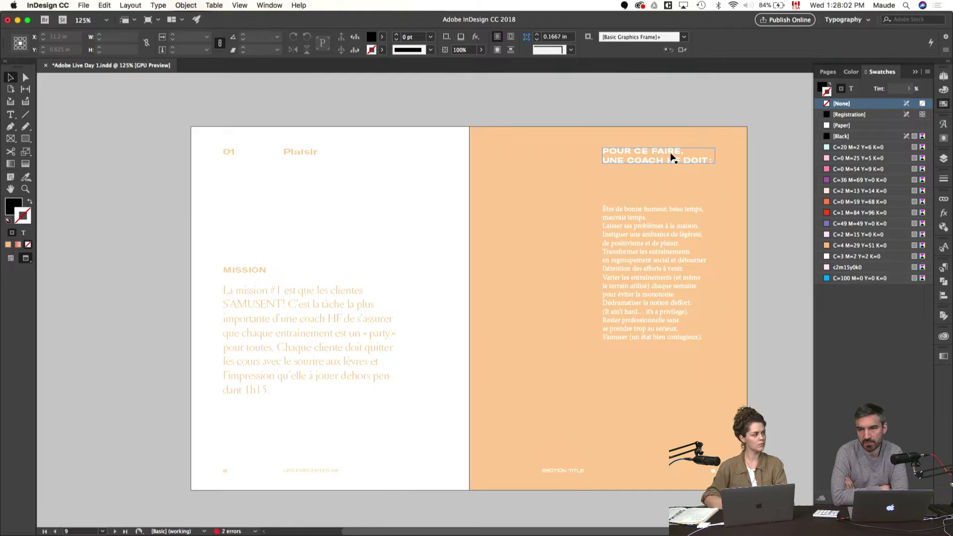
key("super+Tab")
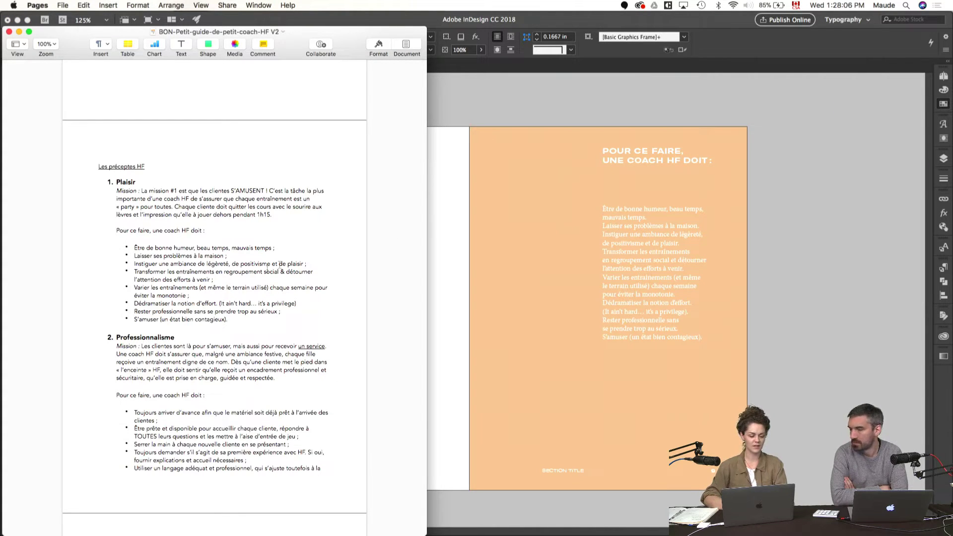
scroll(232, 275, "up", 10)
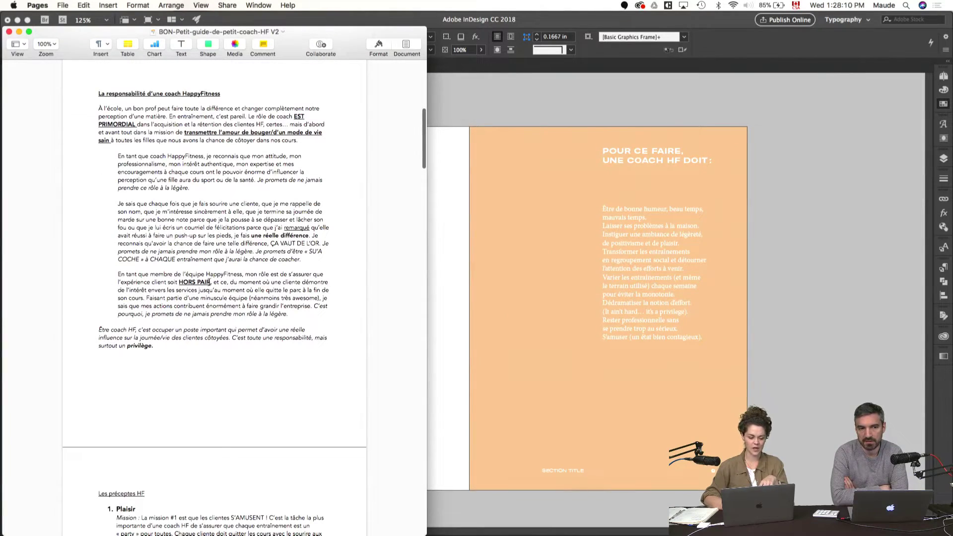
- Review the coach responsibility section in the Pages document, and look over precept spreads 01 to 03 back in InDesign
left_click_drag(119, 258, 171, 260)
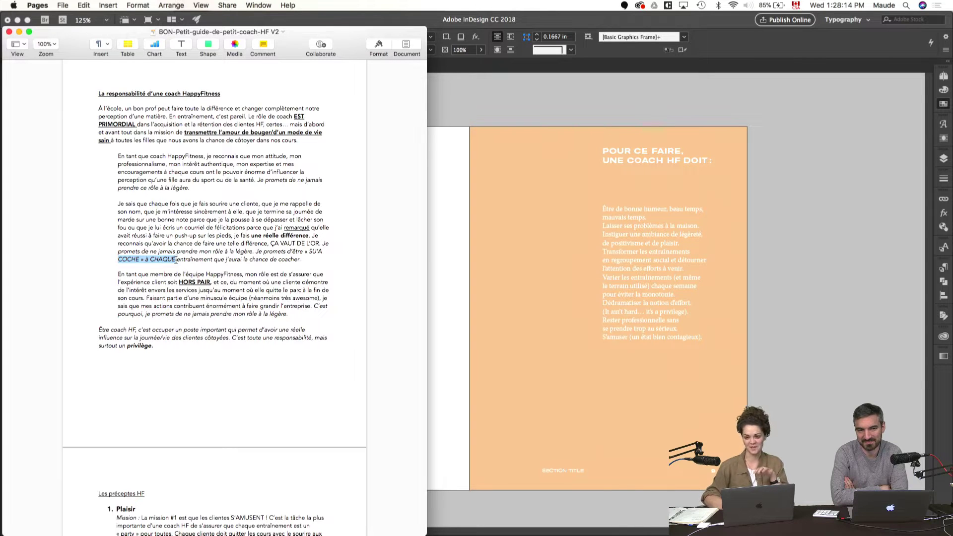
scroll(175, 261, "up", 1)
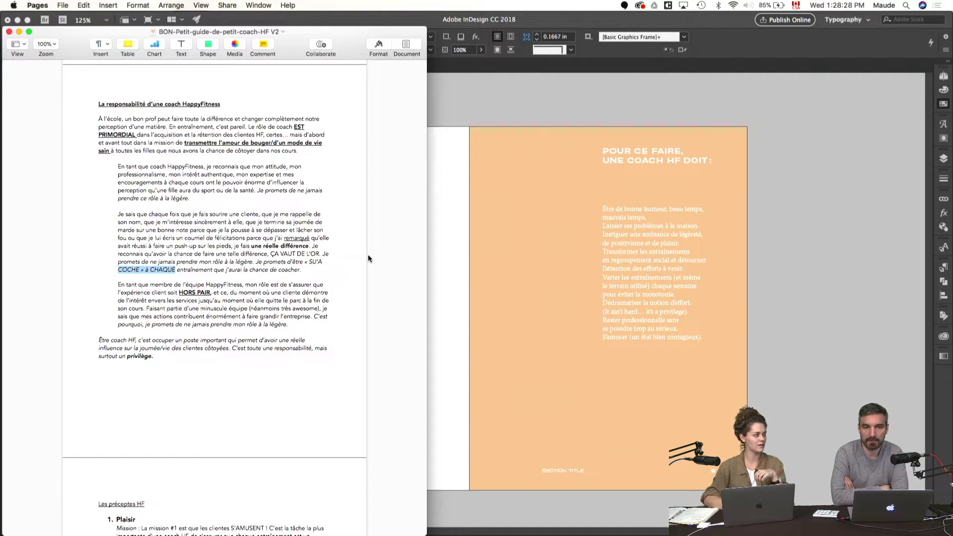
scroll(348, 253, "up", 1)
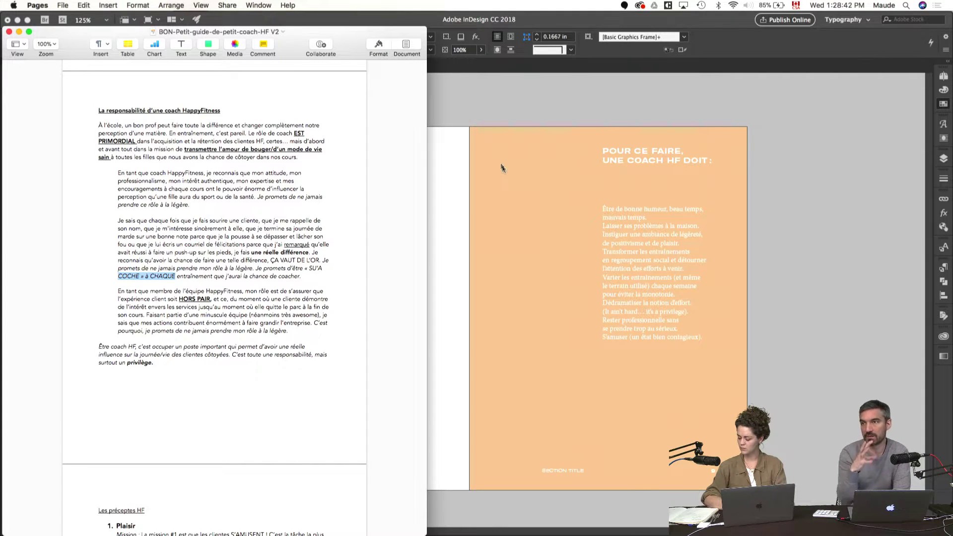
left_click(491, 103)
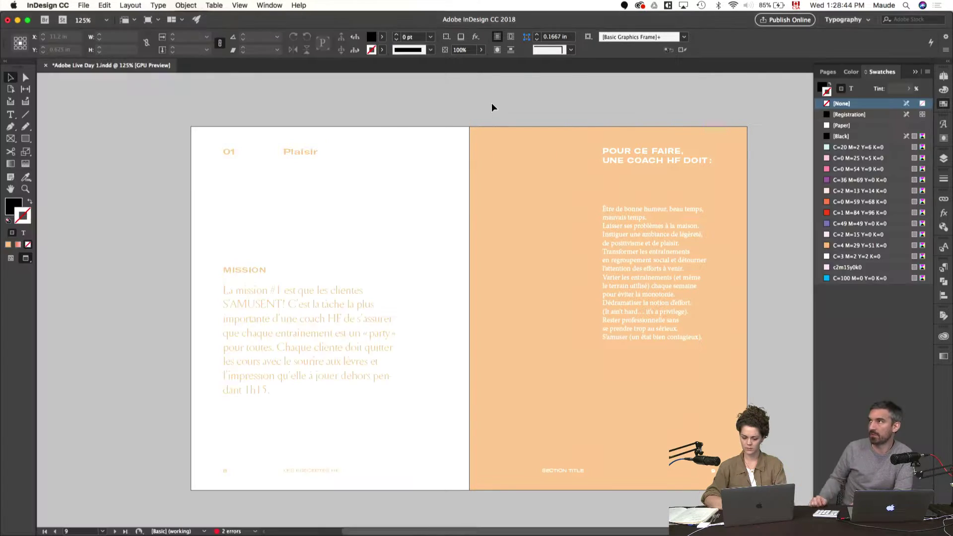
scroll(491, 103, "down", 15)
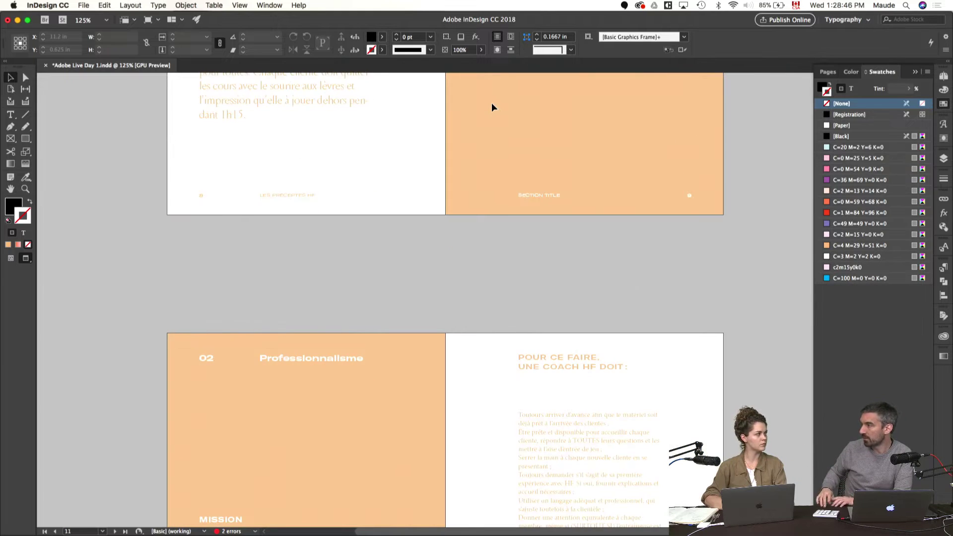
scroll(492, 103, "down", 3)
scroll(491, 103, "up", 3)
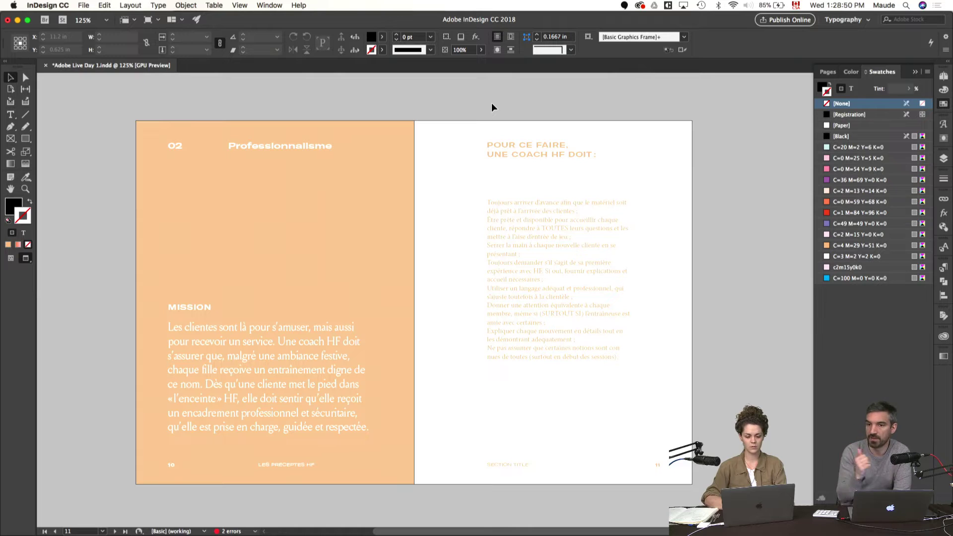
scroll(491, 103, "down", 10)
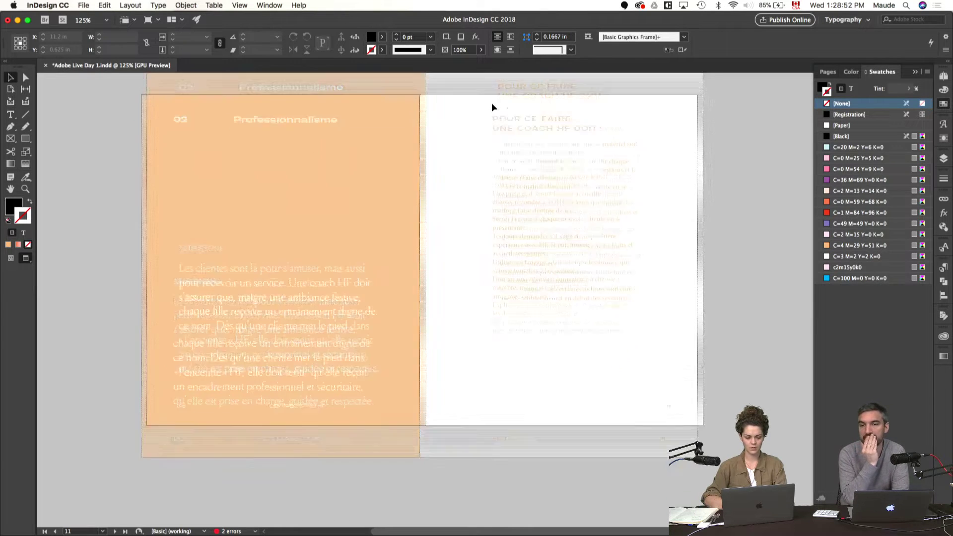
scroll(491, 103, "down", 5)
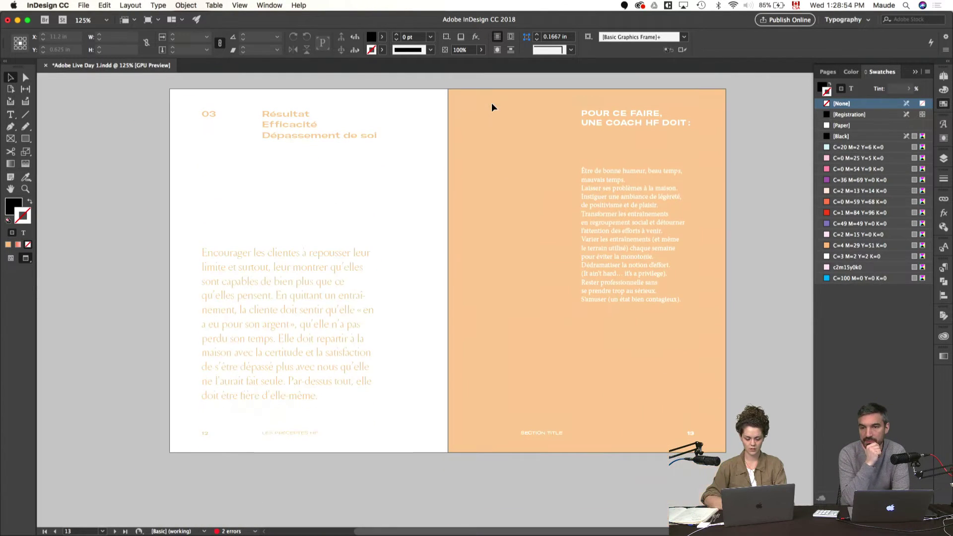
left_click(944, 75)
left_click_drag(869, 344, 871, 379)
scroll(883, 371, "down", 5)
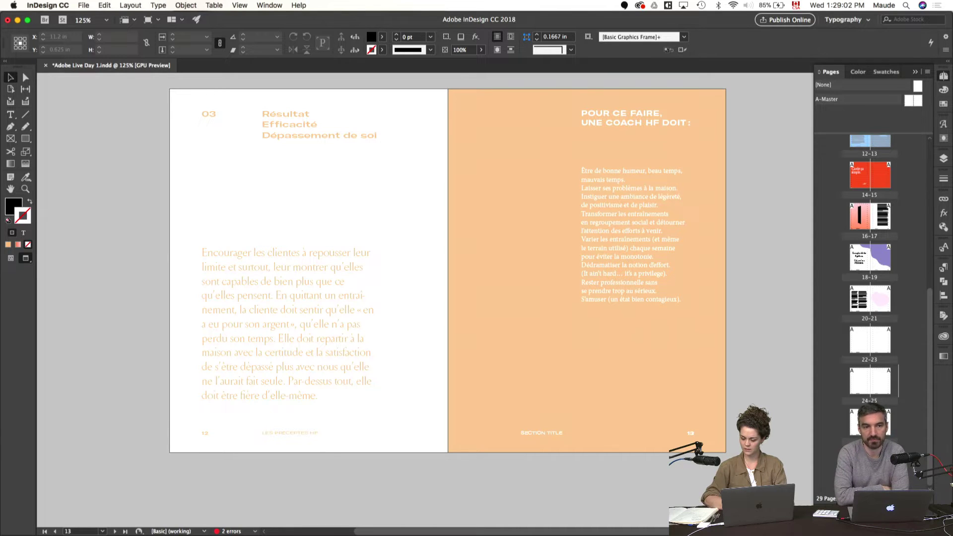
double_click(870, 381)
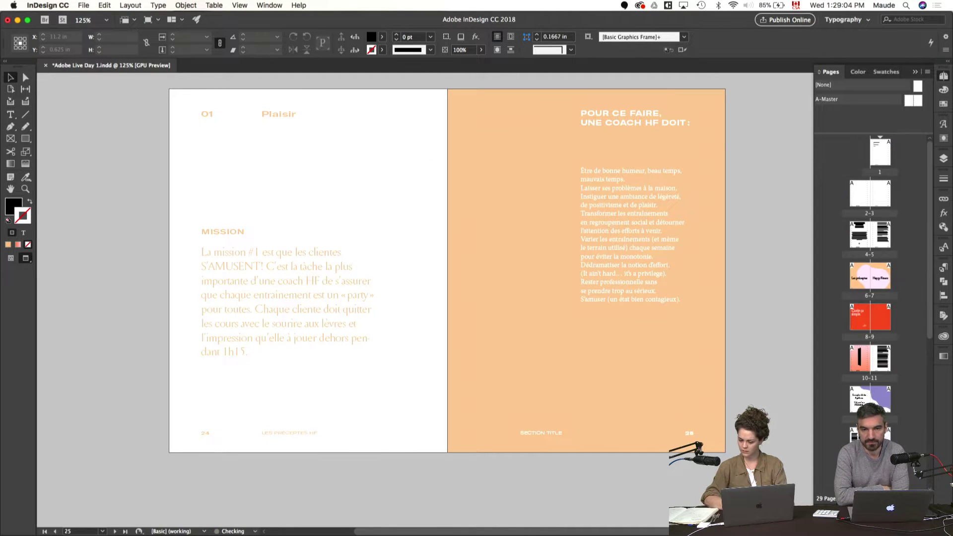
key("super+z")
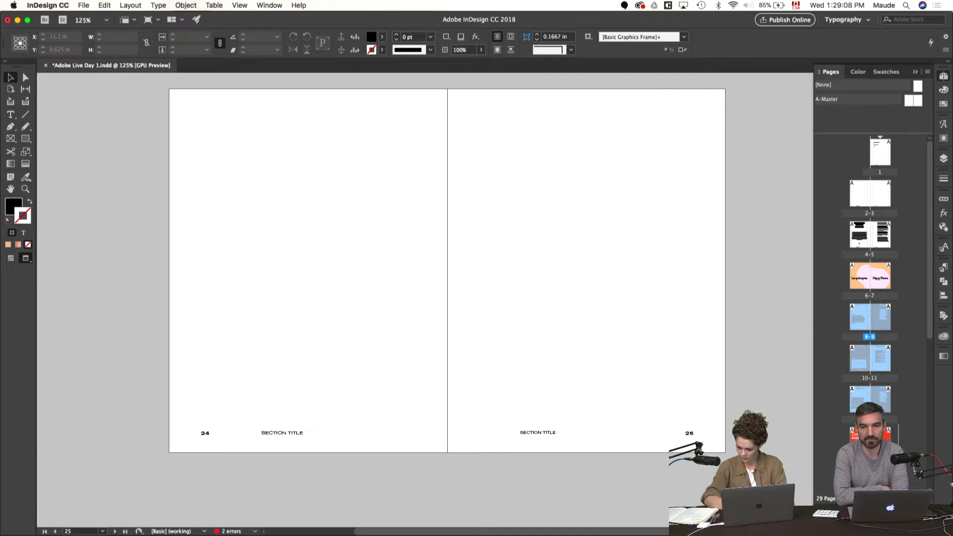
key("super+z")
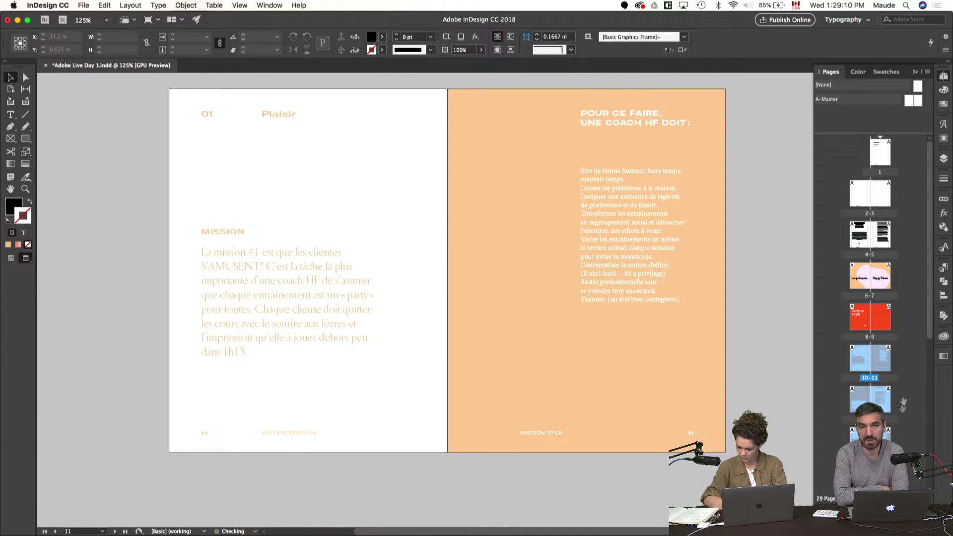
key("super+z")
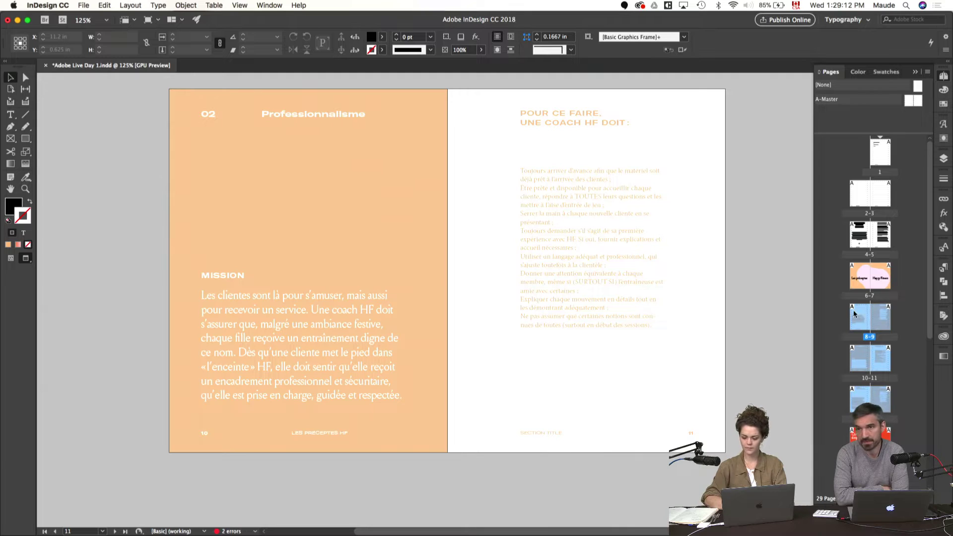
- Duplicate the precept spreads 8-9, 10-11 and 12-13 at the end of the document and return to spread 8-9
left_click_drag(853, 314, 910, 362)
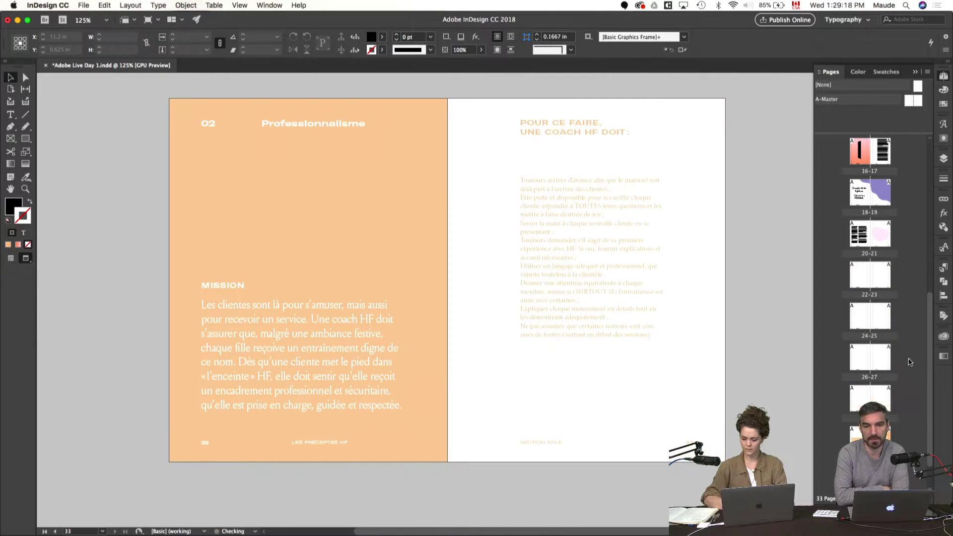
scroll(897, 309, "up", 8)
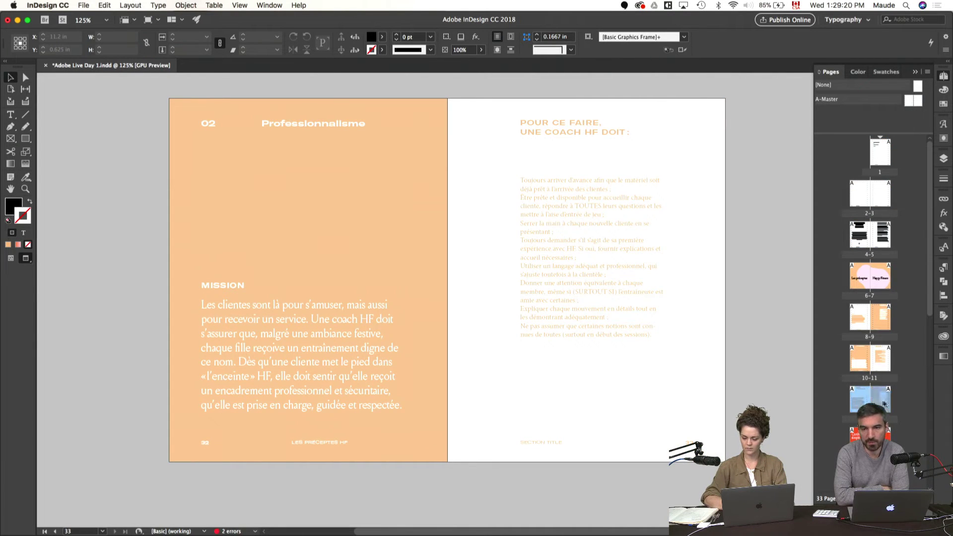
left_click_drag(902, 400, 905, 404)
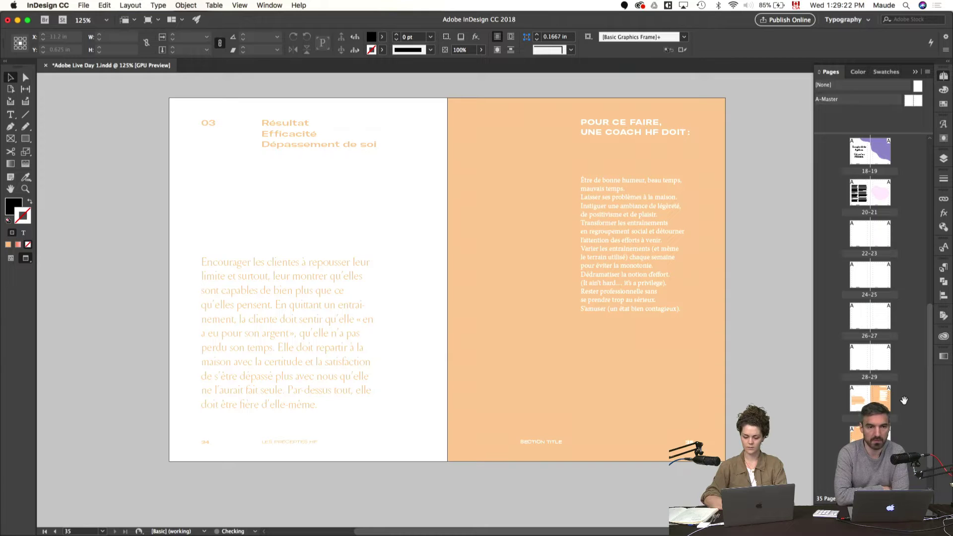
key("super+z")
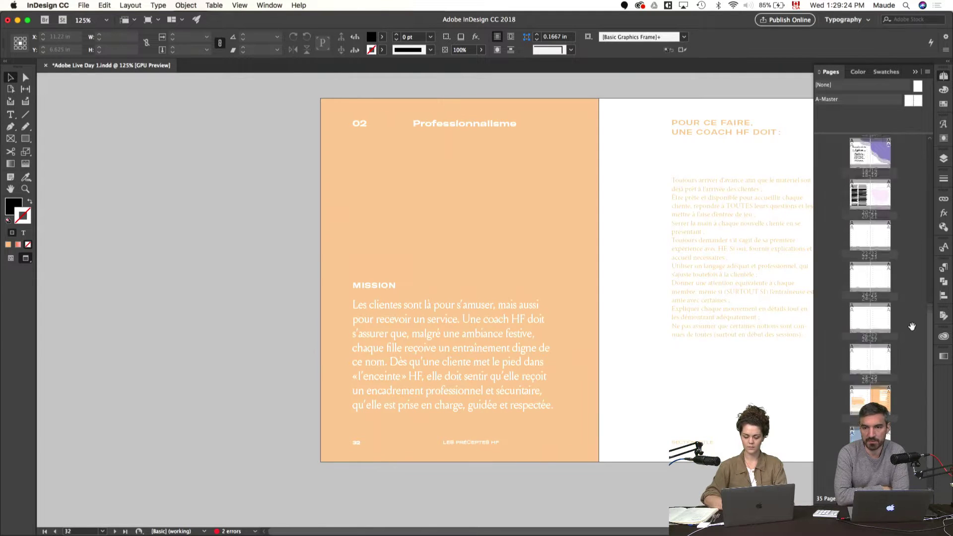
double_click(868, 320)
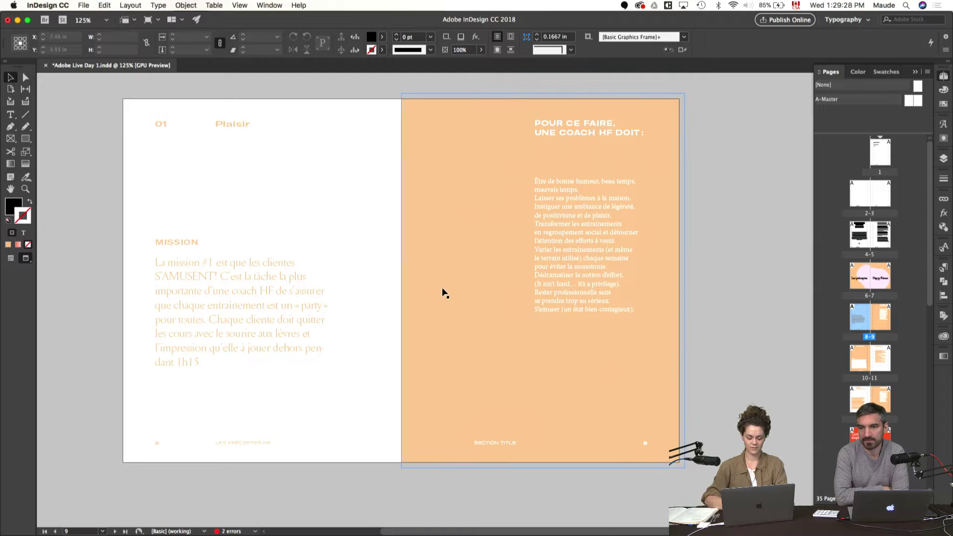
- Recolor all the text on the 01 Plaisir page, including heading, mission text and footer, with the [Black] swatch
left_click(444, 293)
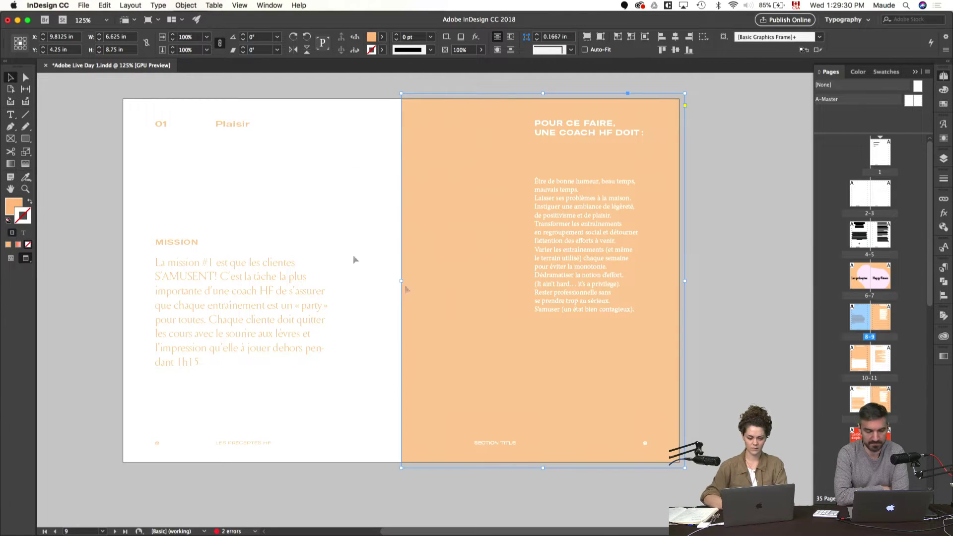
left_click(141, 112)
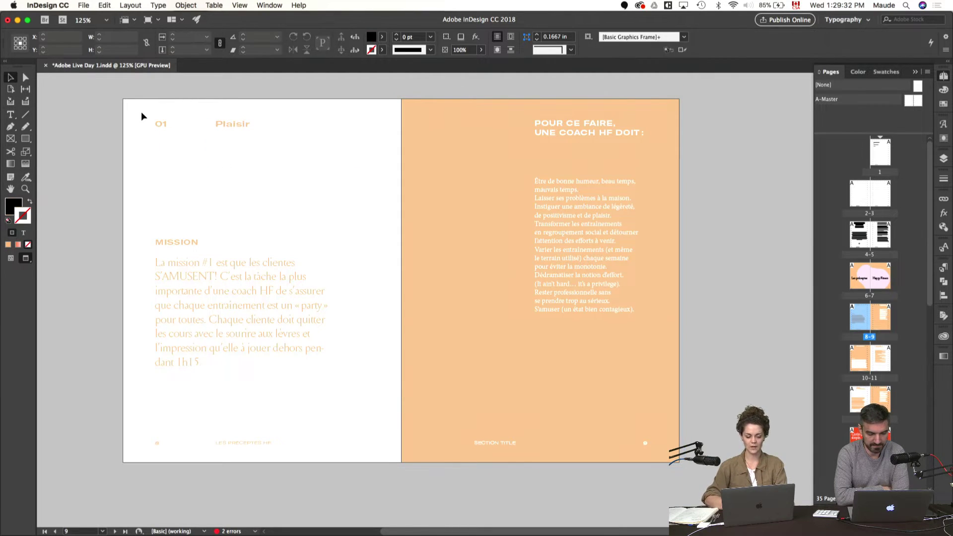
left_click_drag(140, 112, 303, 451)
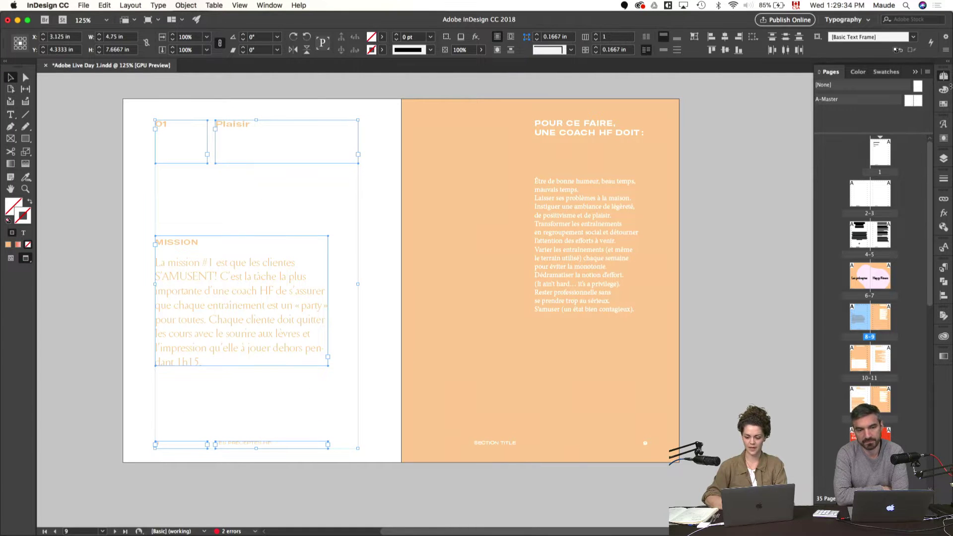
left_click(945, 104)
left_click(850, 88)
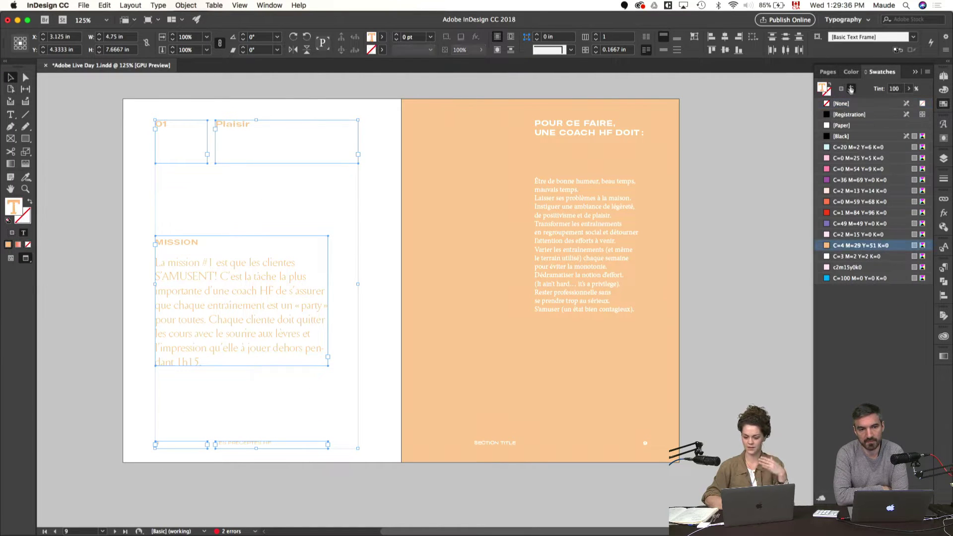
left_click(844, 137)
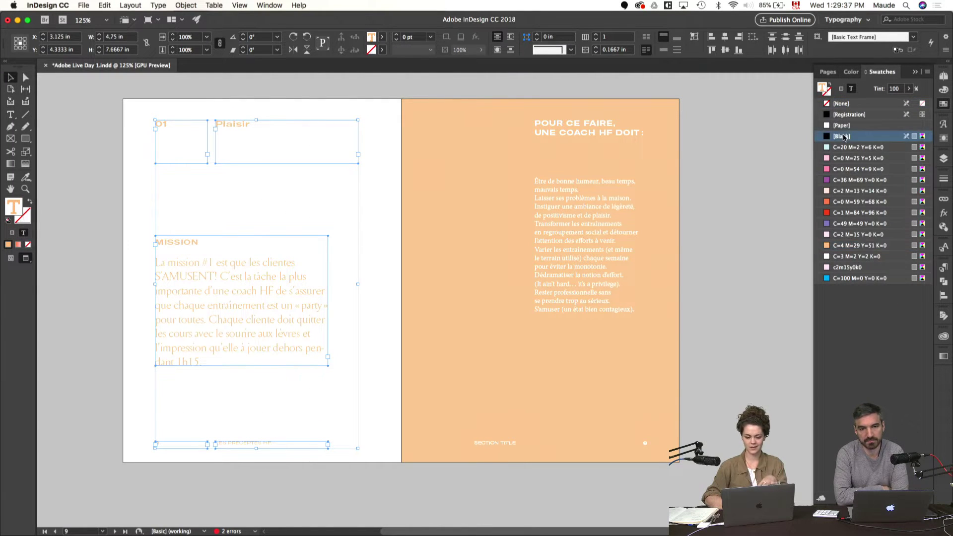
left_click(367, 224)
- Narrow the red background of the "Garde ça simple." spread to 6.625 in wide so it covers only page 14
left_click(489, 248)
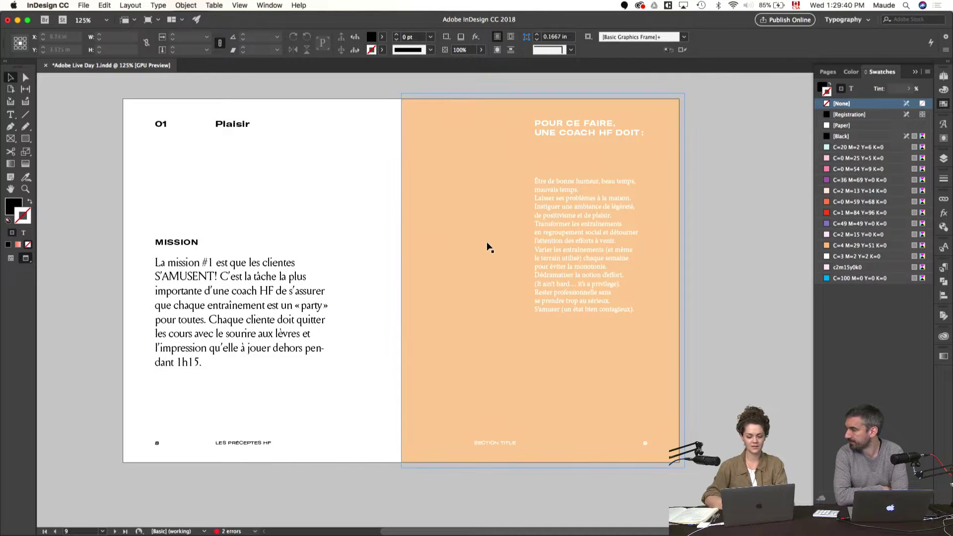
scroll(487, 247, "down", 10)
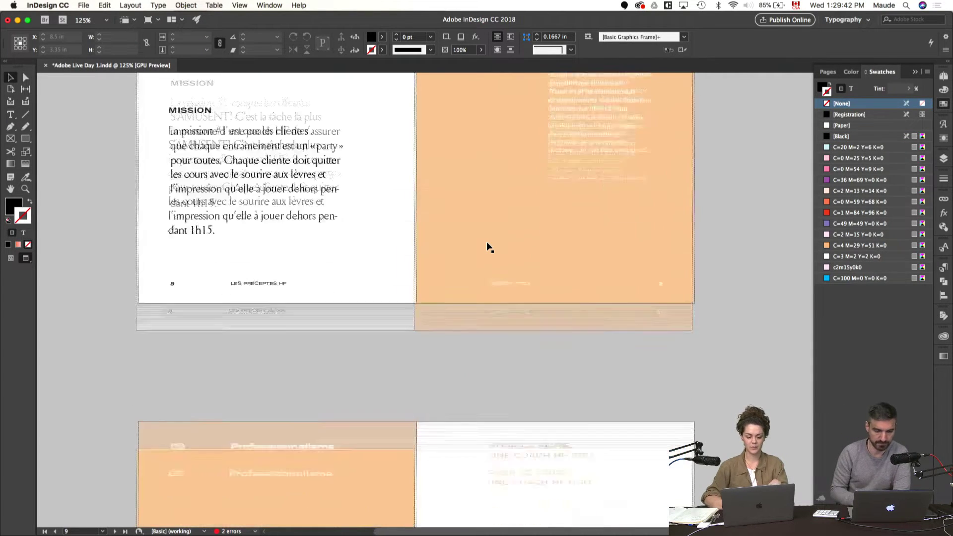
scroll(487, 247, "down", 12)
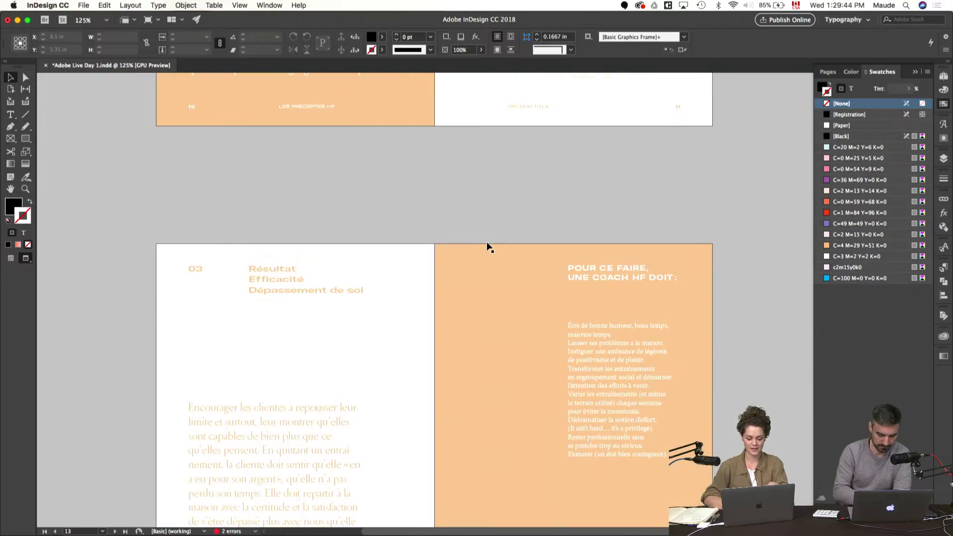
scroll(488, 246, "down", 20)
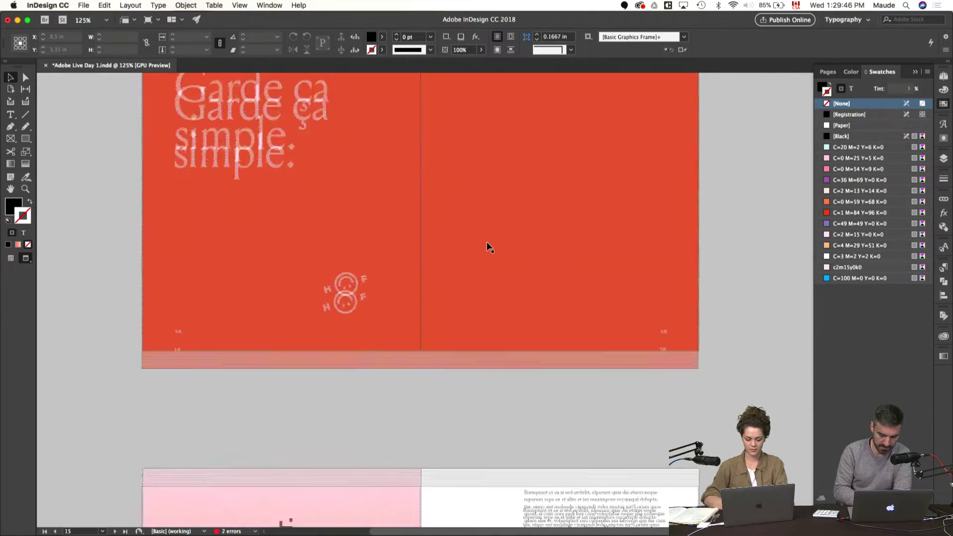
scroll(487, 245, "up", 10)
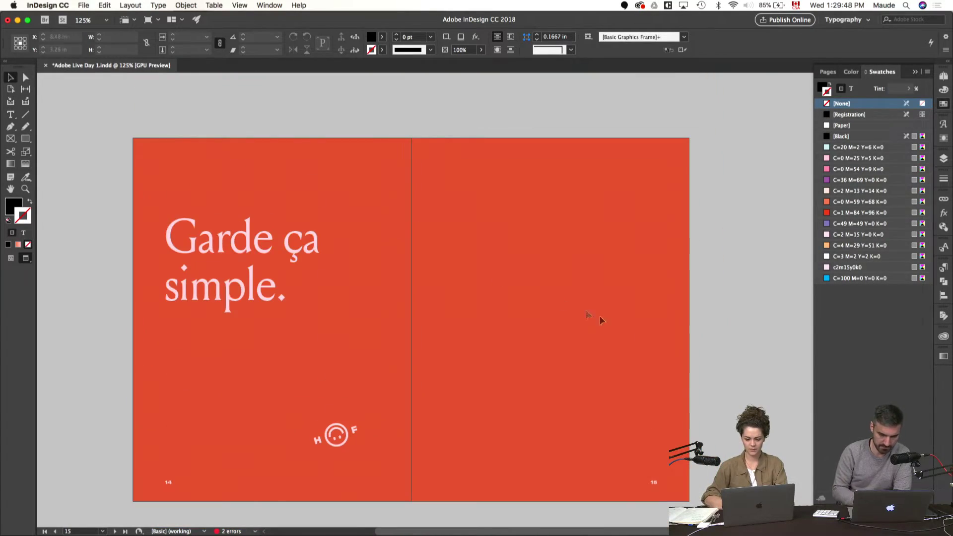
left_click(682, 325)
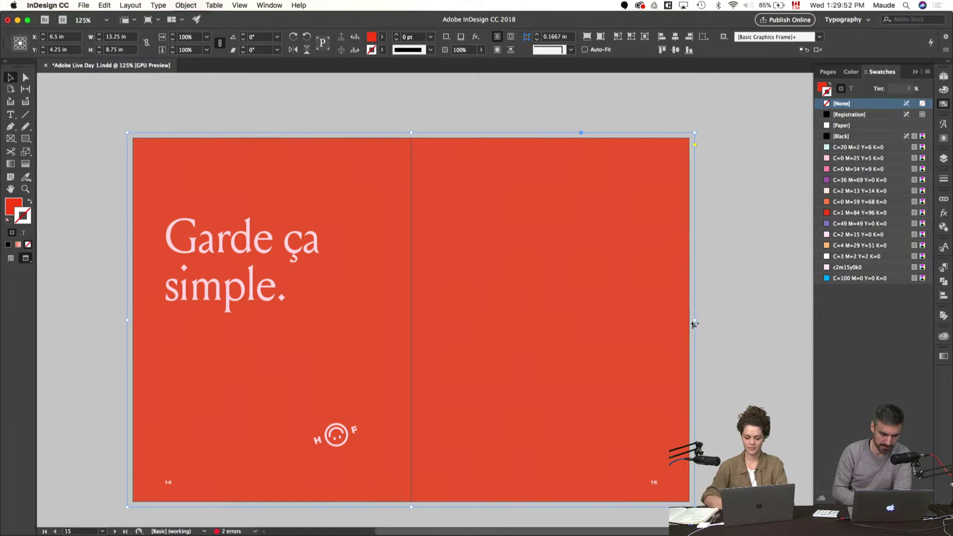
left_click_drag(696, 320, 409, 319)
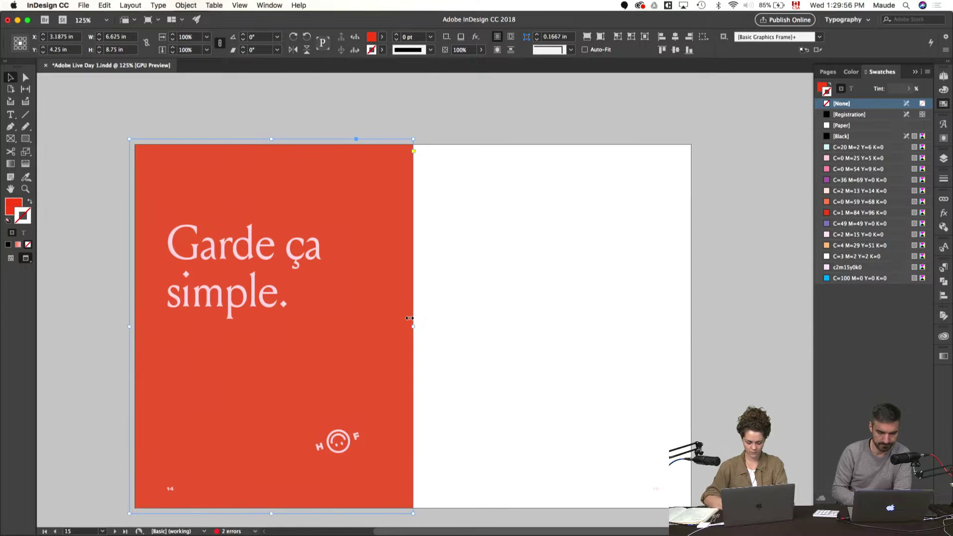
- Look over the edited spread and the one after it, and switch to the Pages document to reread precepts 1 and 2
left_click(491, 259)
scroll(491, 259, "up", 5)
scroll(491, 259, "down", 8)
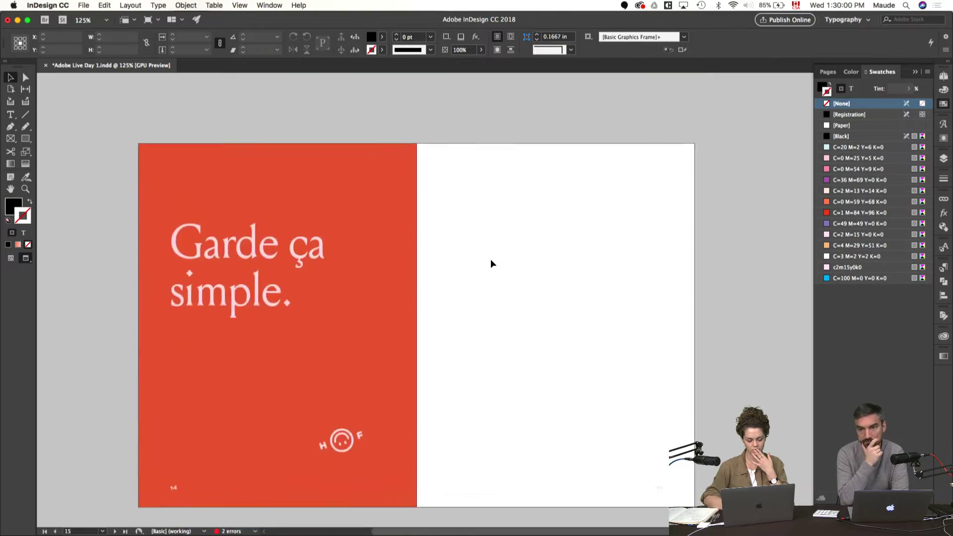
scroll(490, 259, "down", 6)
key("super+Tab")
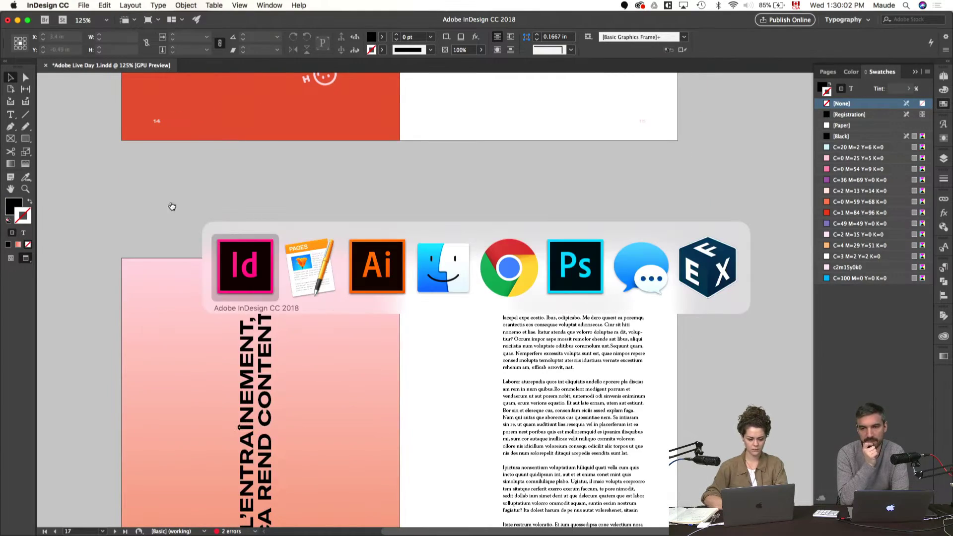
left_click(335, 248)
scroll(272, 199, "down", 5)
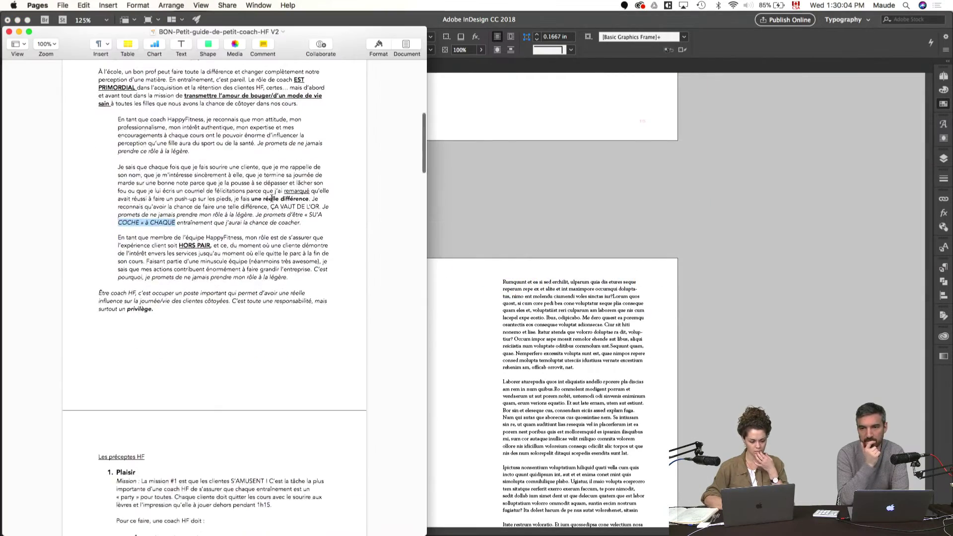
scroll(243, 234, "down", 10)
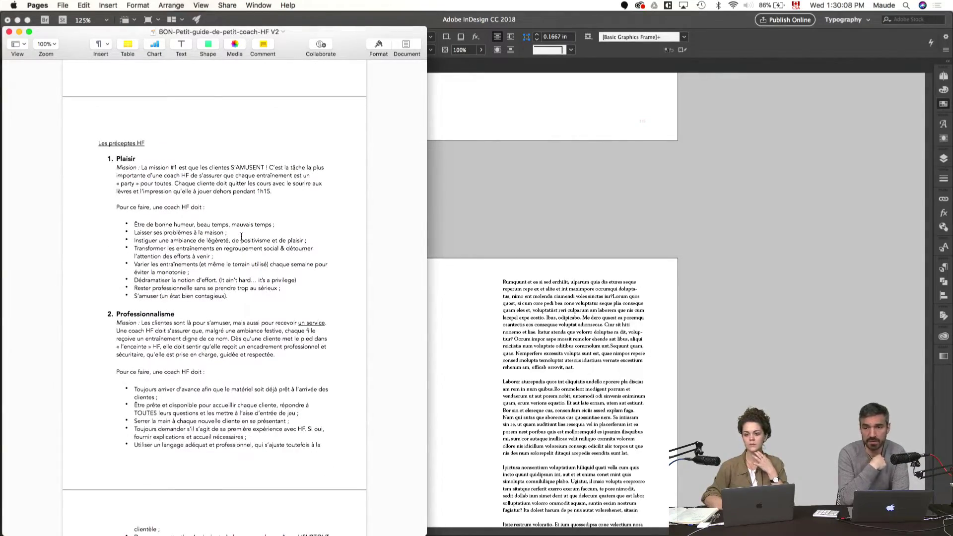
scroll(241, 236, "down", 2)
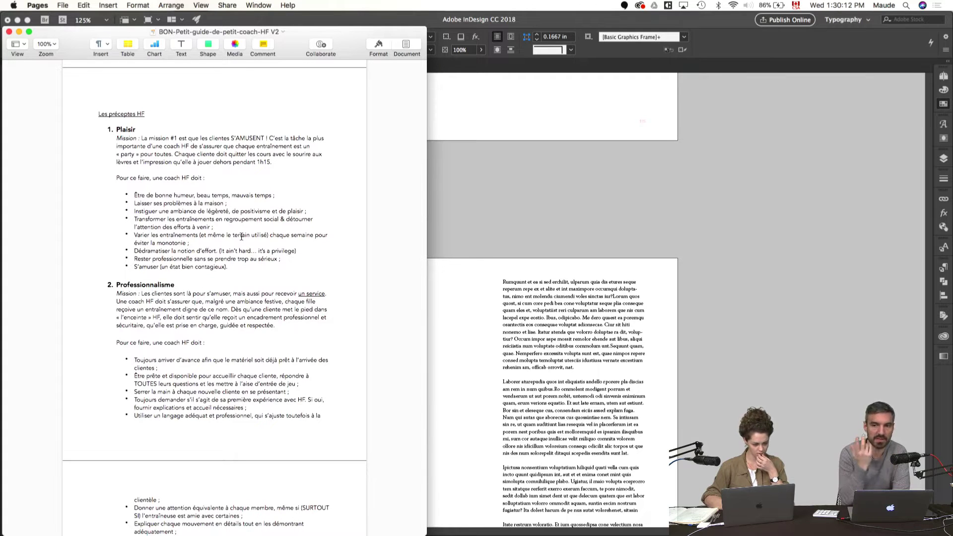
- Switch back to InDesign and, on the 02 Professionnalisme spread, move the MISSION heading onto the pasteboard and delete the leftover text frame there
scroll(242, 236, "down", 1)
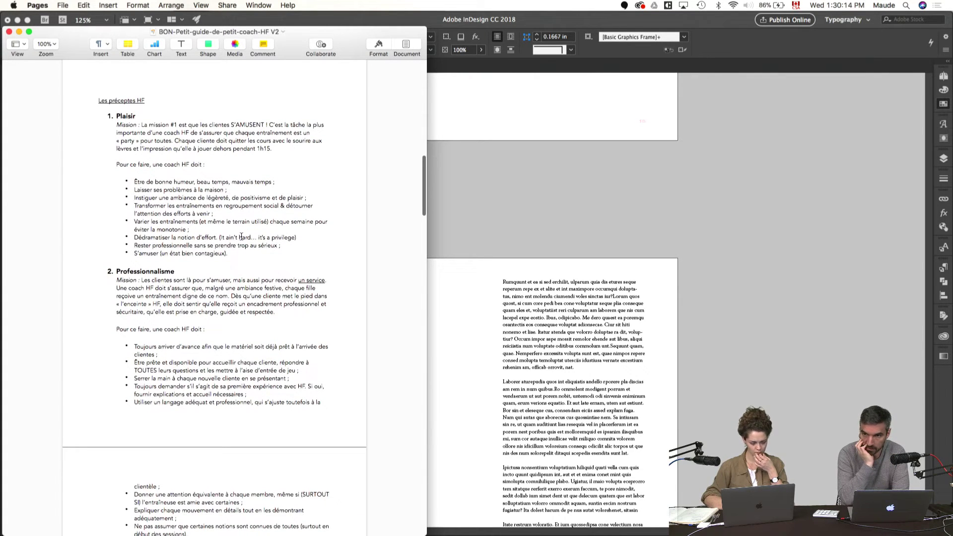
left_click(478, 234)
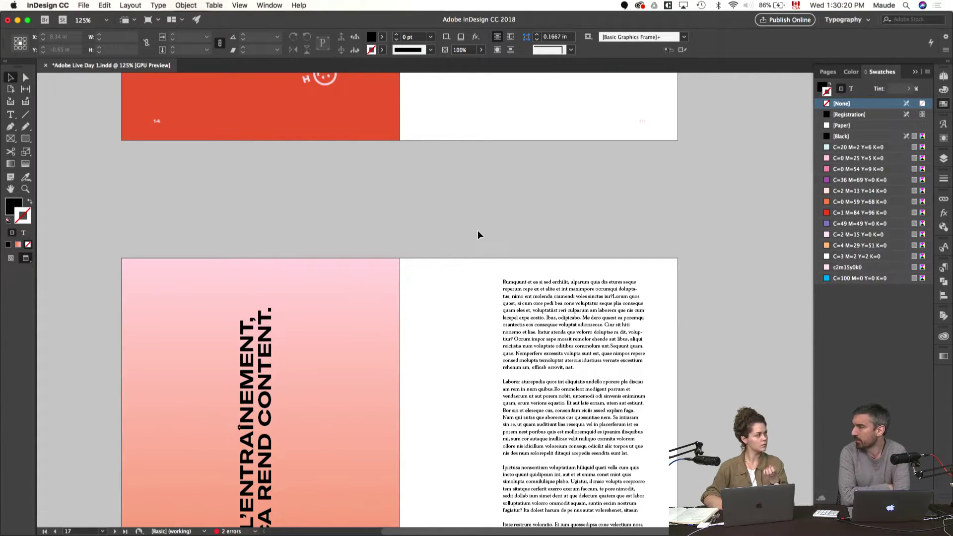
scroll(477, 231, "up", 15)
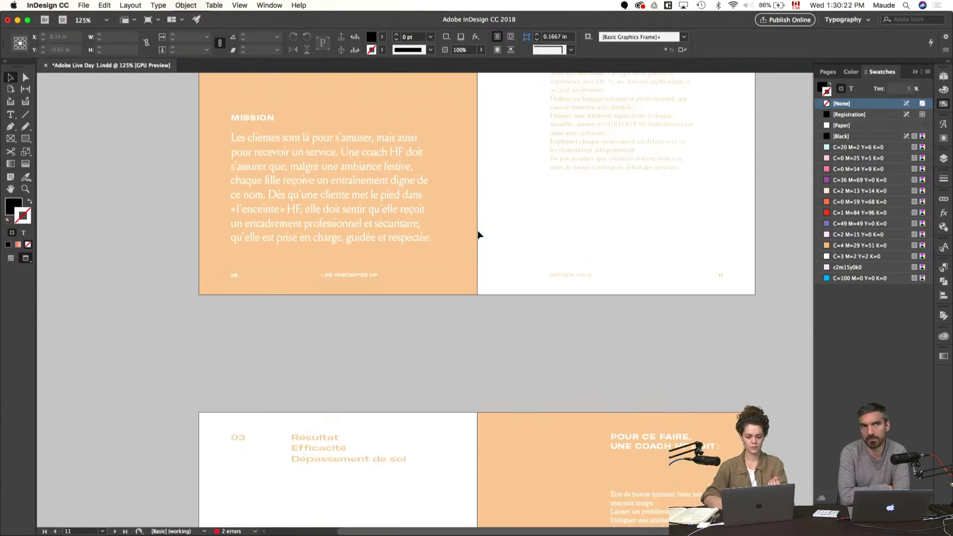
scroll(478, 231, "up", 5)
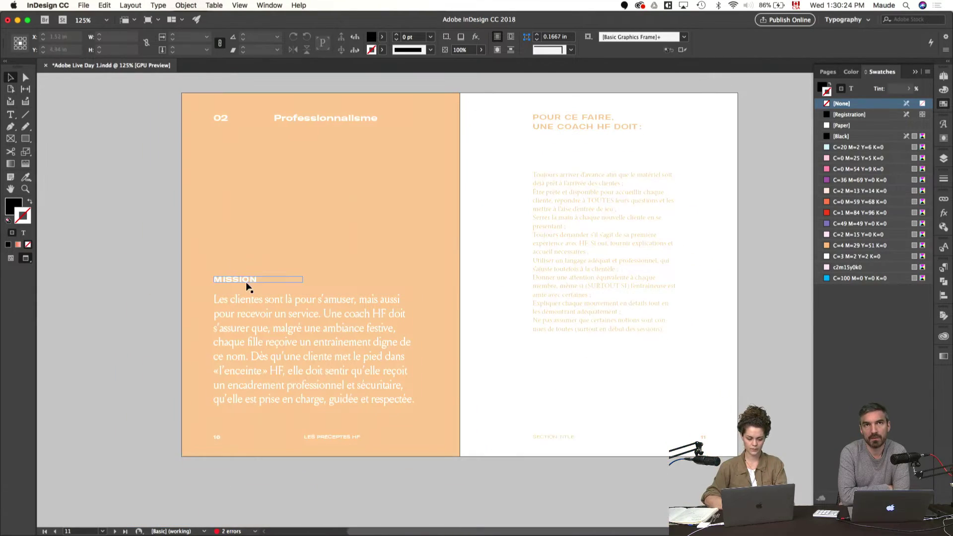
key("w")
left_click_drag(266, 281, 120, 426)
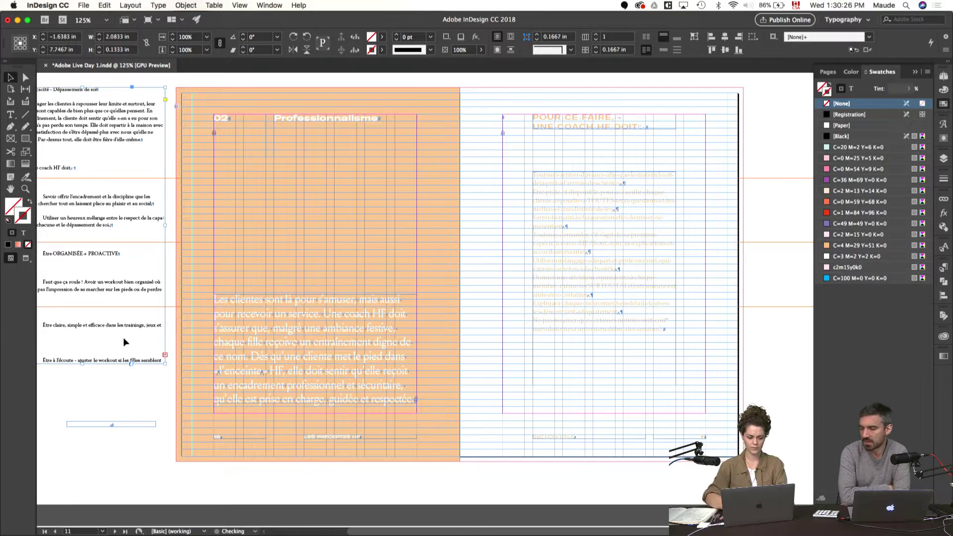
key("Delete")
key("w")
- Recolor all the text on the 02 Professionnalisme spread, including headings, list and footers, with the [Black] swatch
left_click(338, 330)
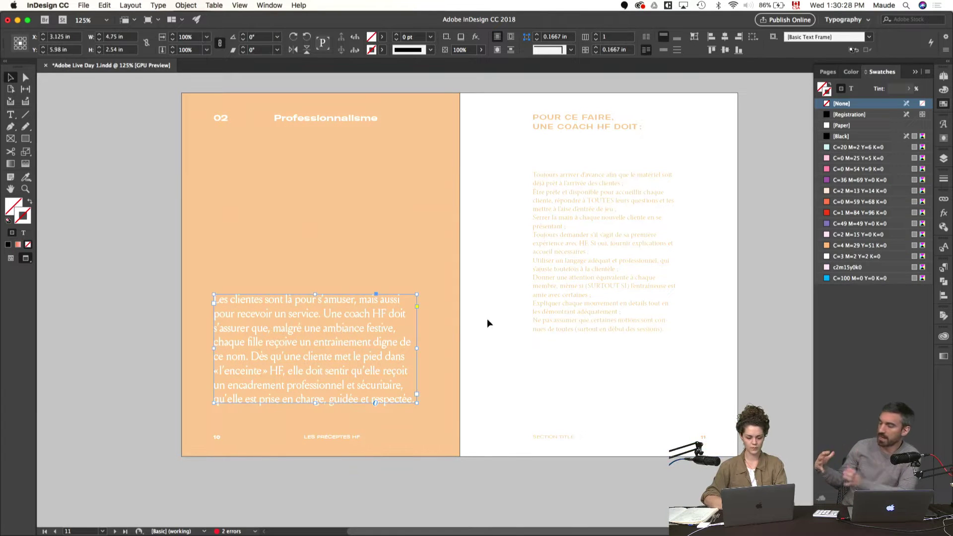
left_click(500, 254)
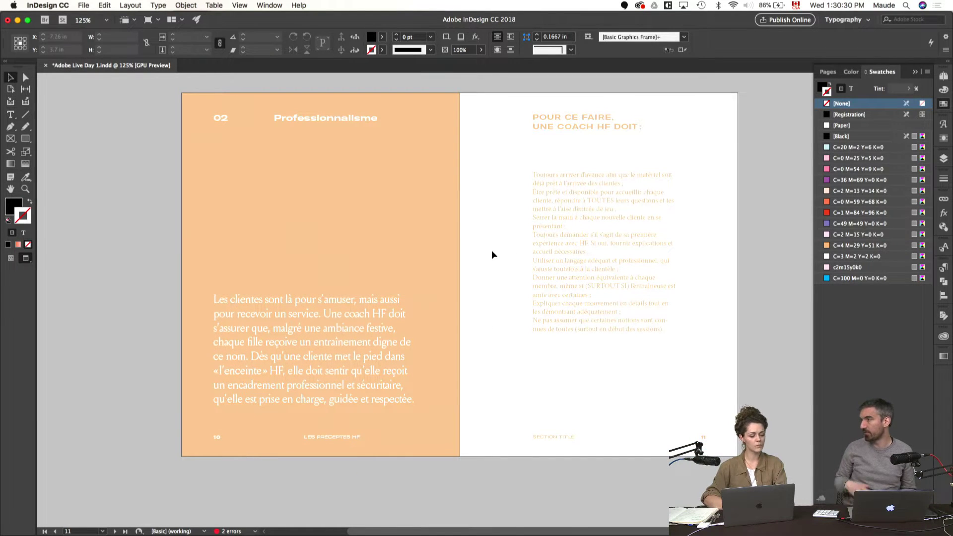
key("super+a")
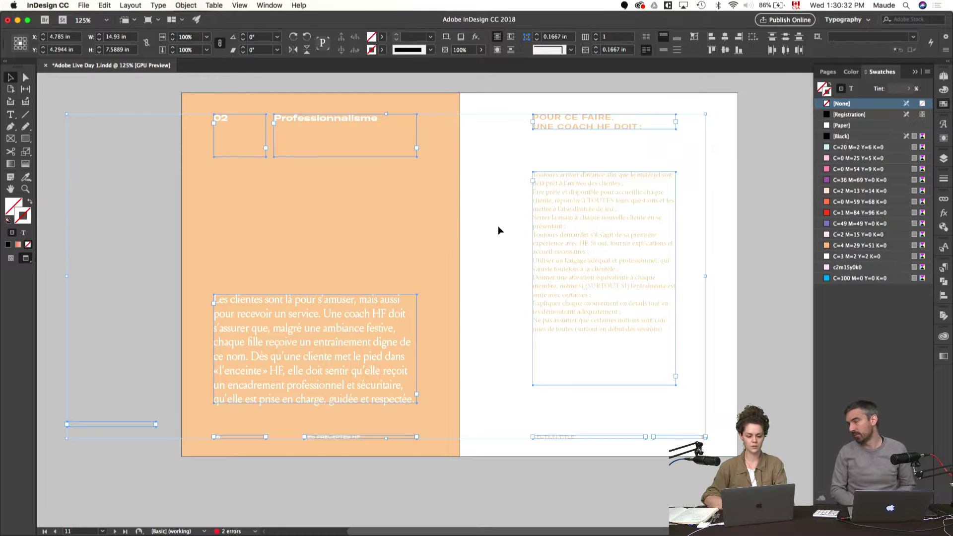
left_click(850, 88)
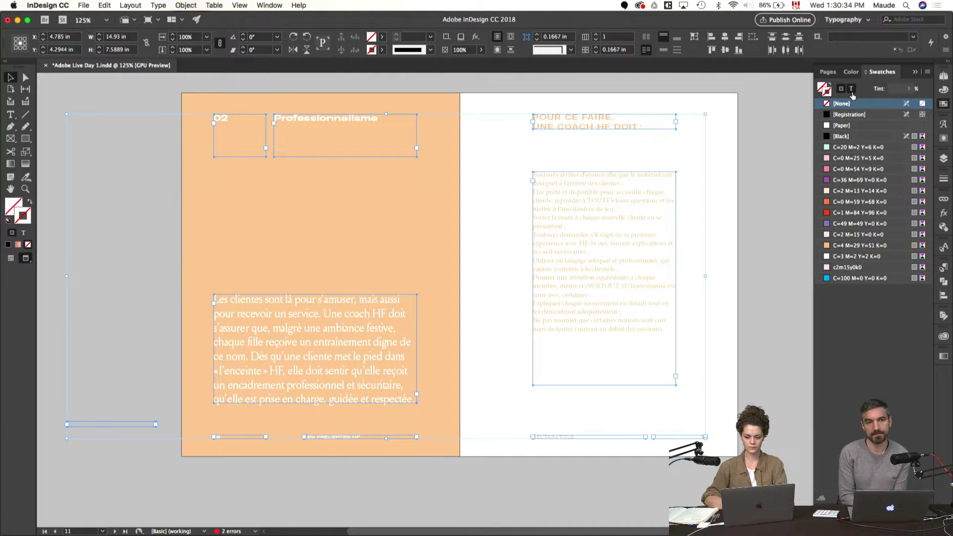
left_click(841, 136)
left_click(484, 234)
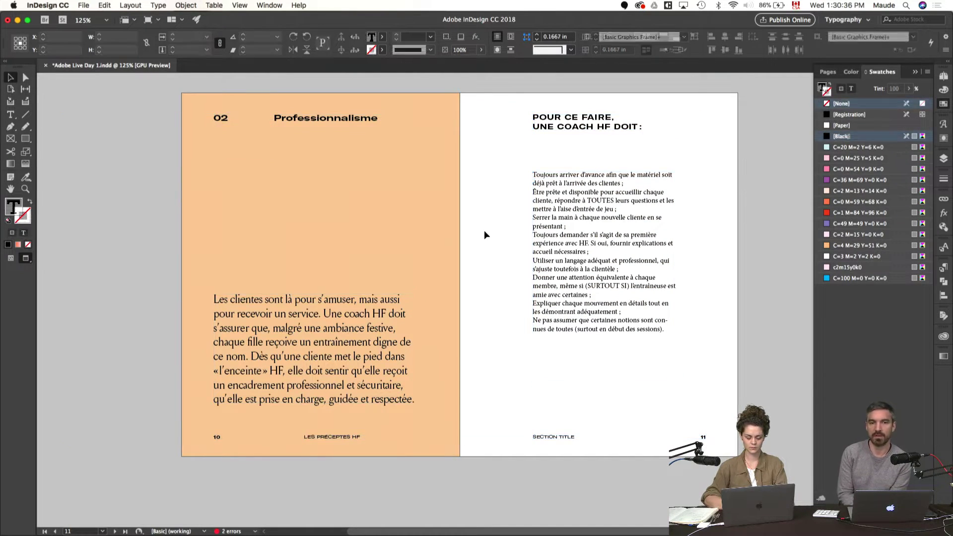
- Widen the orange background of page 10 to 13.25 in so it covers both pages of the Professionnalisme spread
left_click(445, 232)
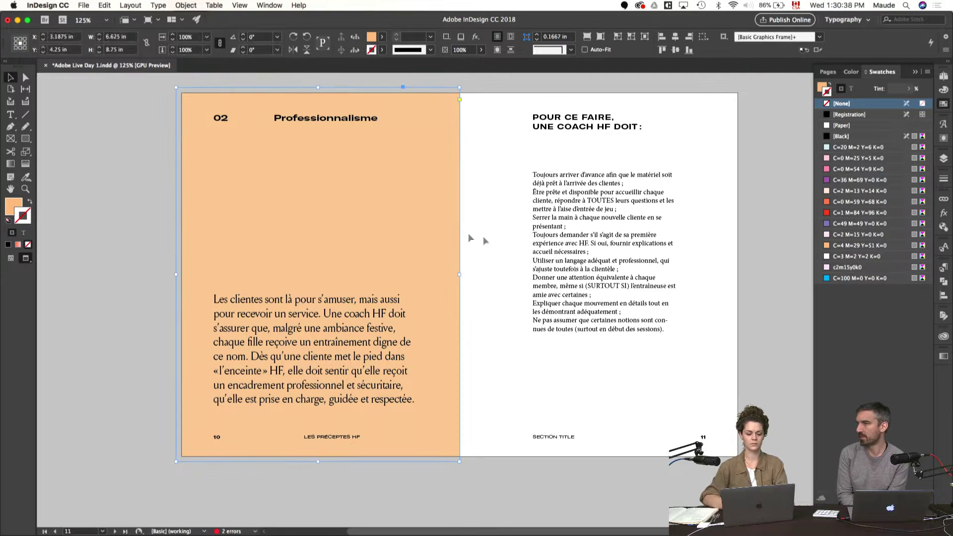
left_click_drag(458, 274, 743, 257)
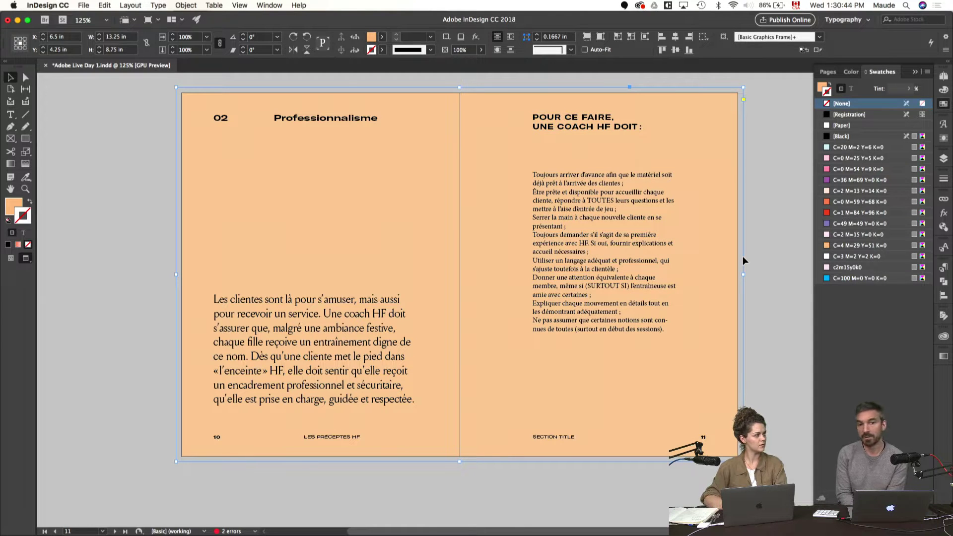
key("super+shift+a")
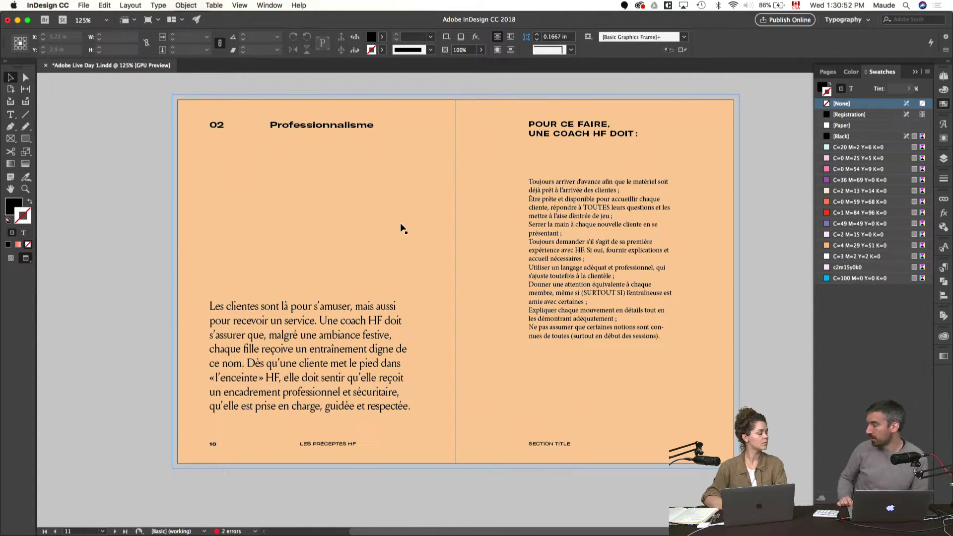
left_click(392, 317)
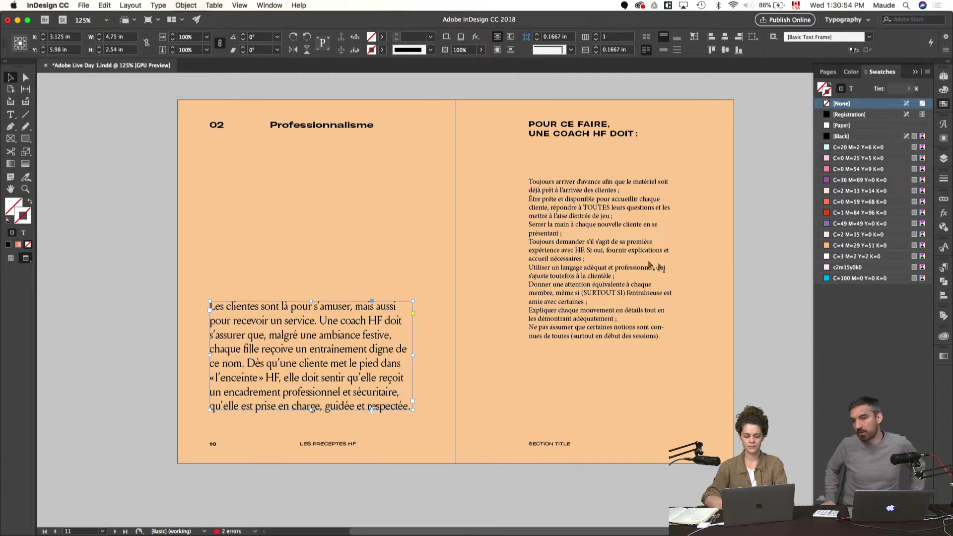
key("super+shift+a")
left_click(468, 273)
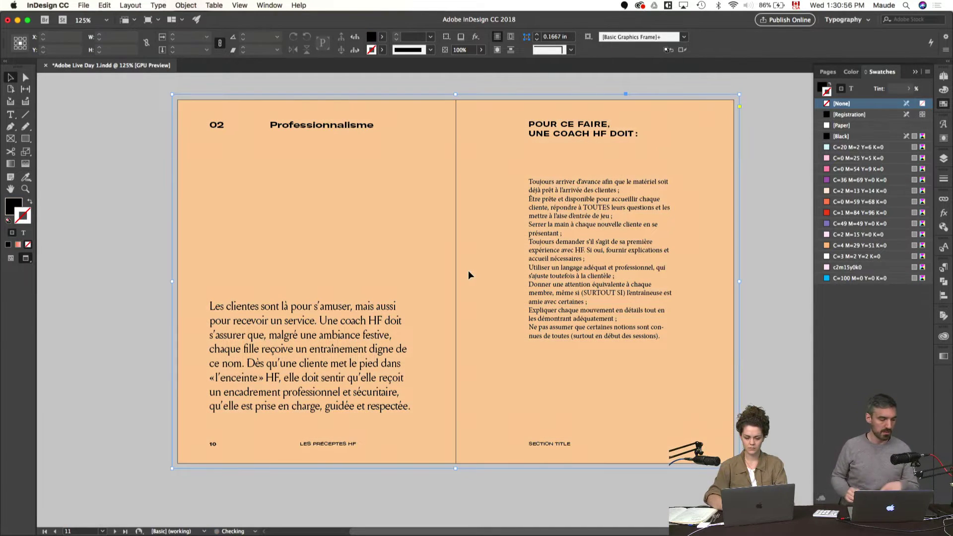
key("super+shift+a")
- Apply the Quote Louize paragraph style to the mission paragraph on page 10, clearing its overrides after trying P1
left_click(347, 357)
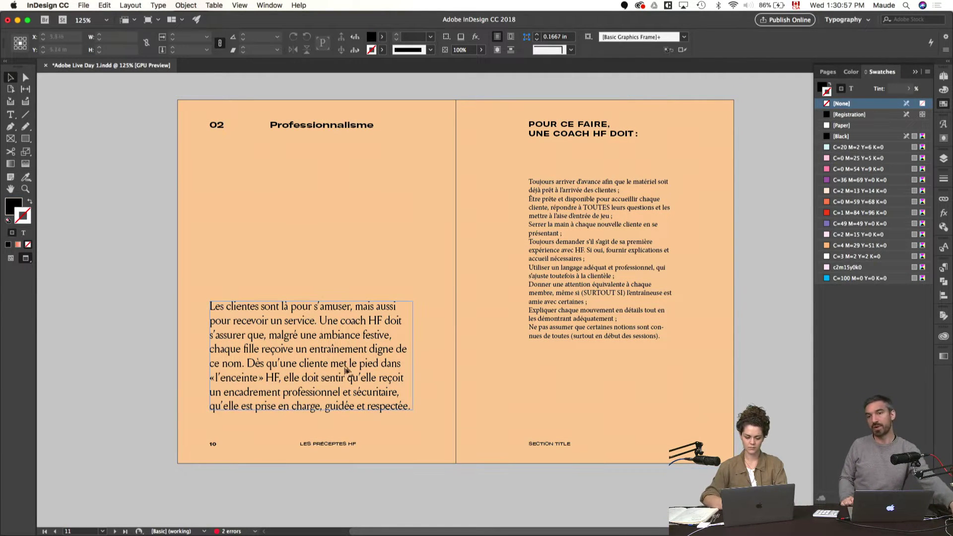
left_click(944, 271)
left_click(852, 321, "alt")
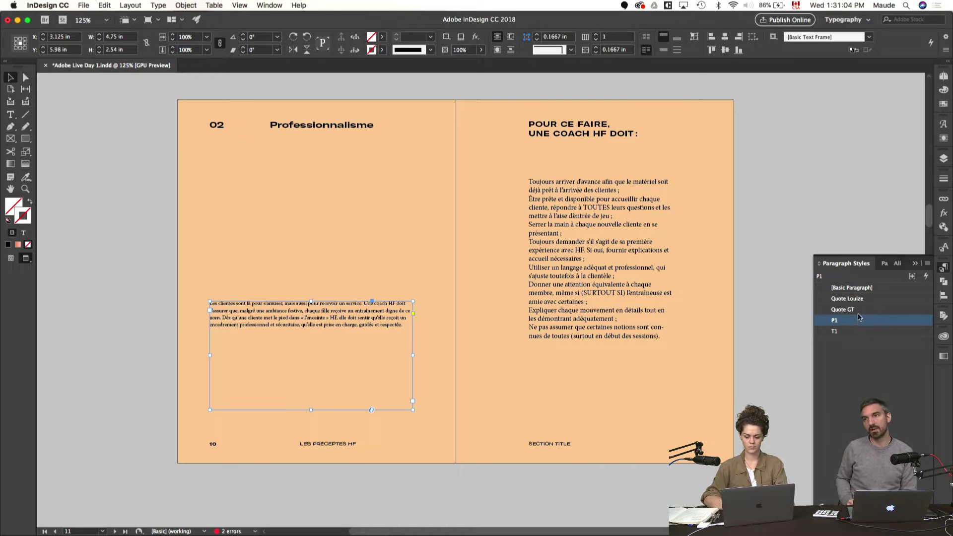
left_click(862, 299)
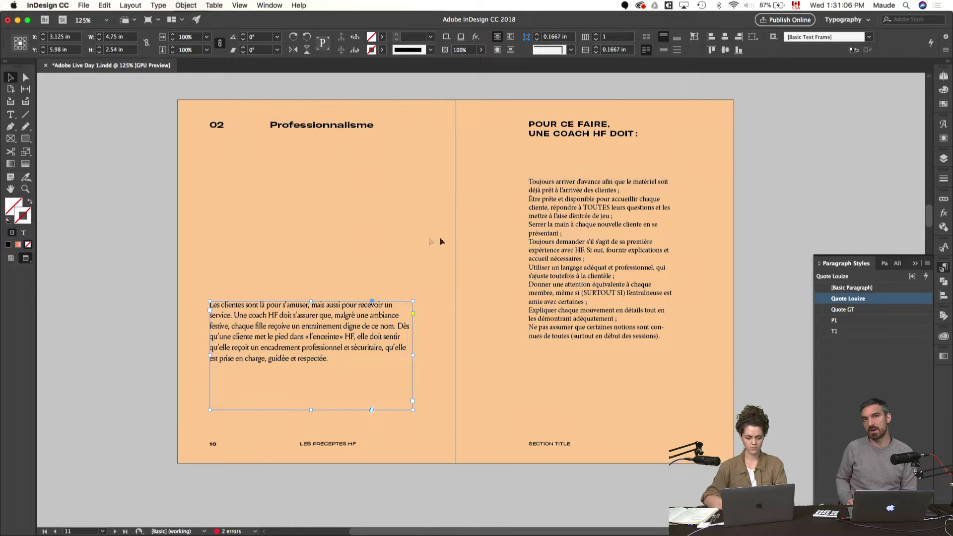
left_click(368, 224)
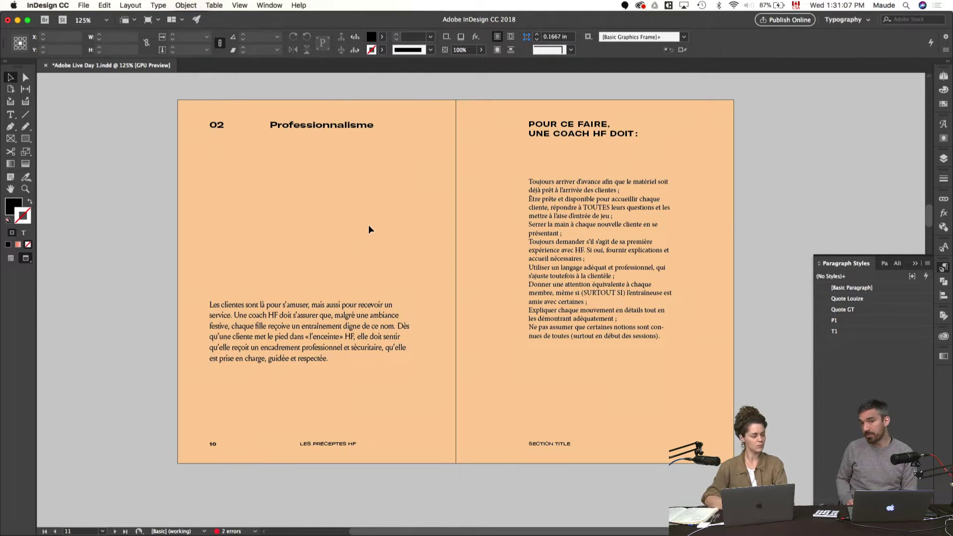
- Try the Quote GT paragraph style on the mission paragraph and undo it
left_click(378, 336)
left_click(842, 310)
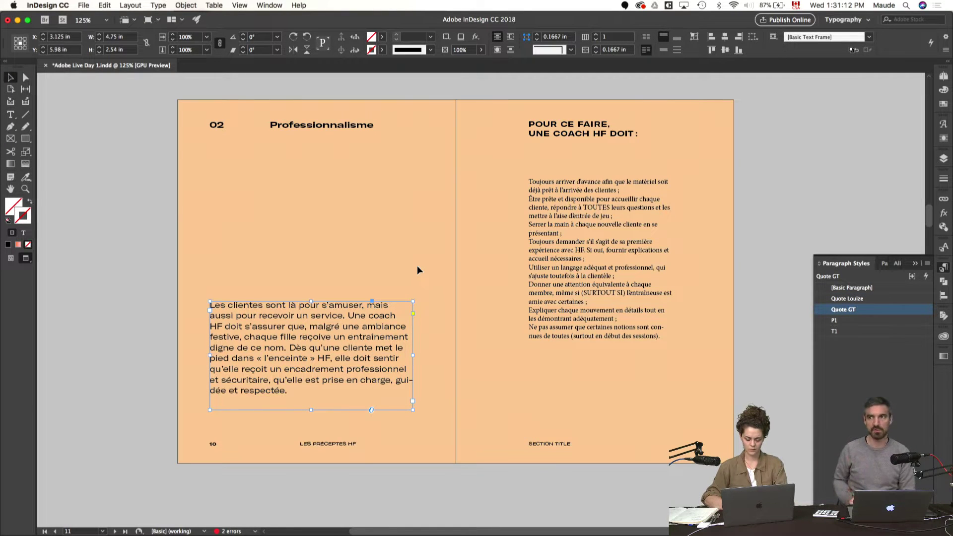
key("super+z")
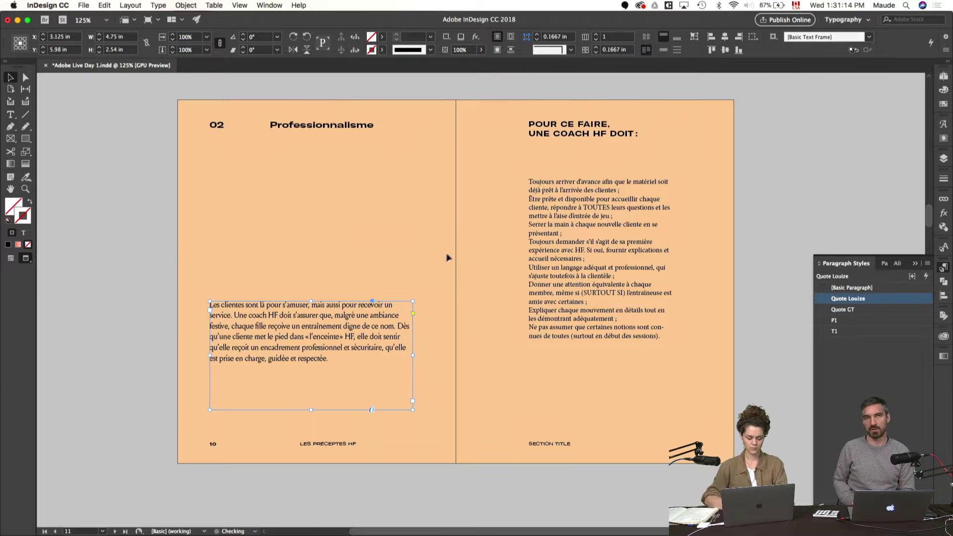
left_click(360, 234)
- Apply the Quote GT paragraph style to the coach's list on page 11 and color its text with the [Black] swatch
left_click_drag(436, 236, 381, 238)
left_click(554, 233)
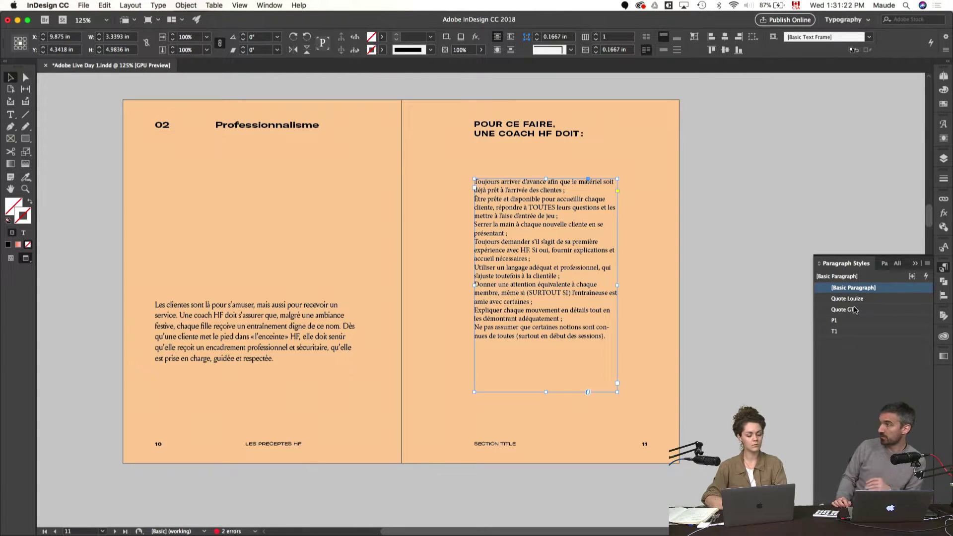
left_click(855, 310)
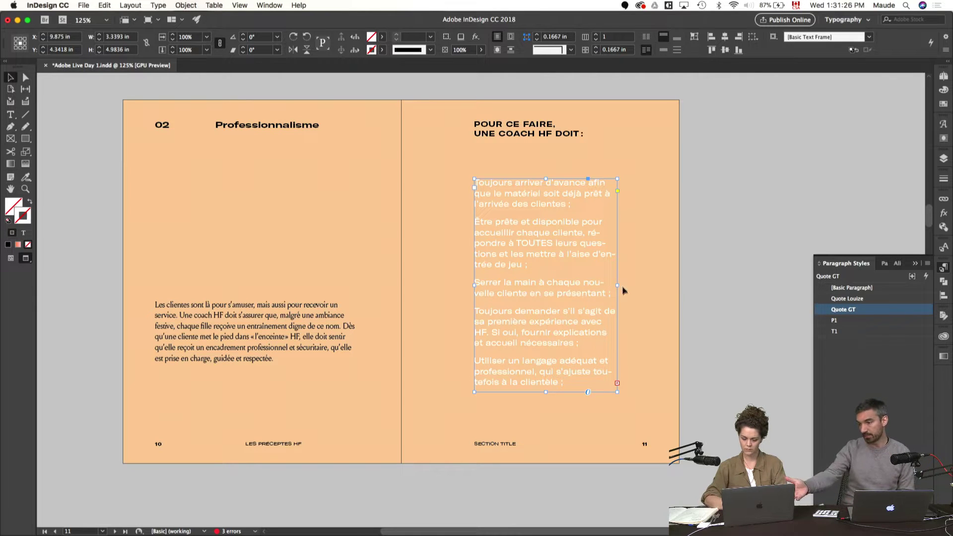
key("super+t")
left_click(944, 104)
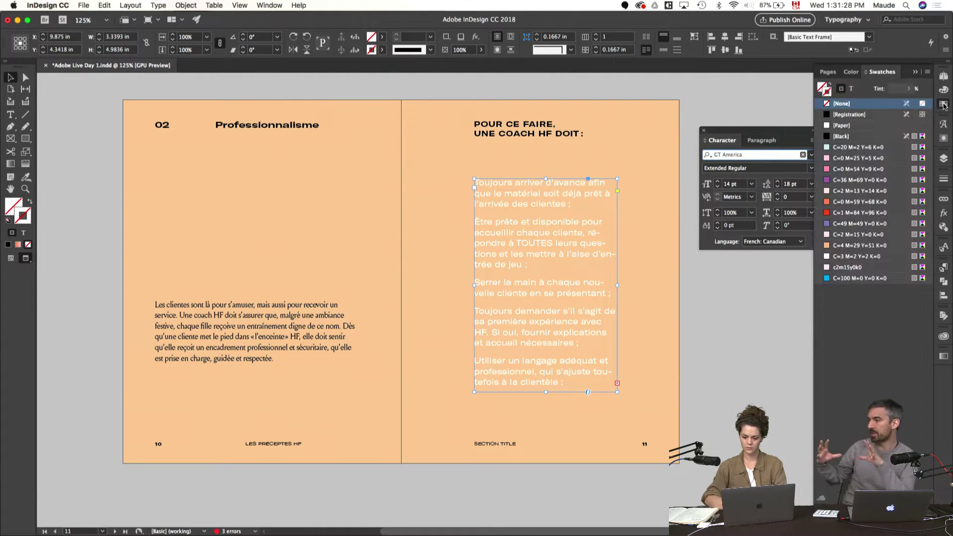
left_click(851, 89)
left_click(844, 125)
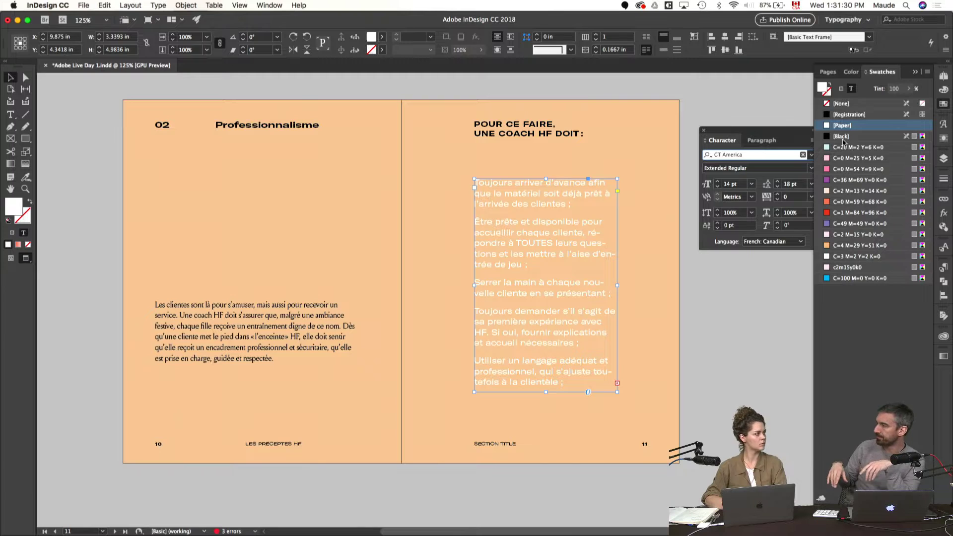
left_click(842, 137)
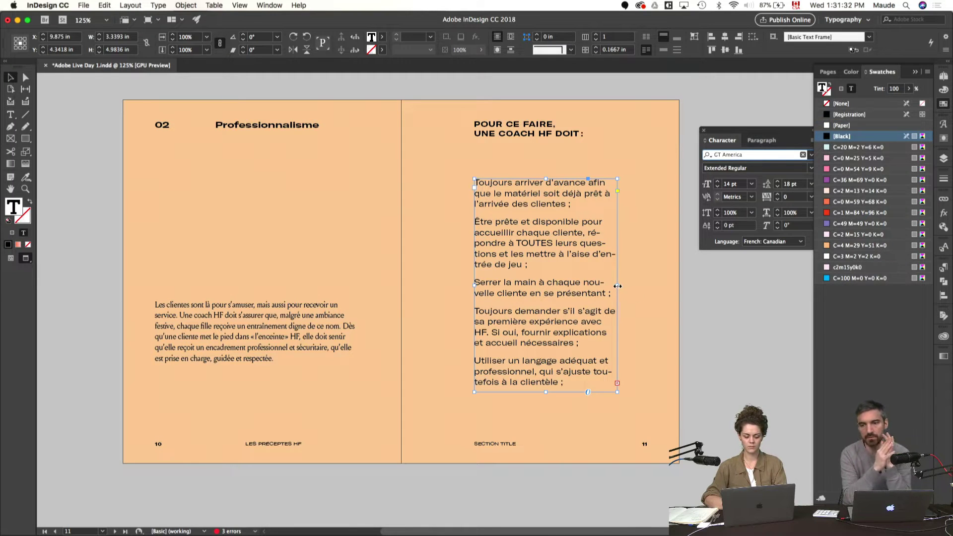
- Widen the list's text frame on page 11 to about 3.97 in and check the text at close range
left_click_drag(618, 287, 645, 285)
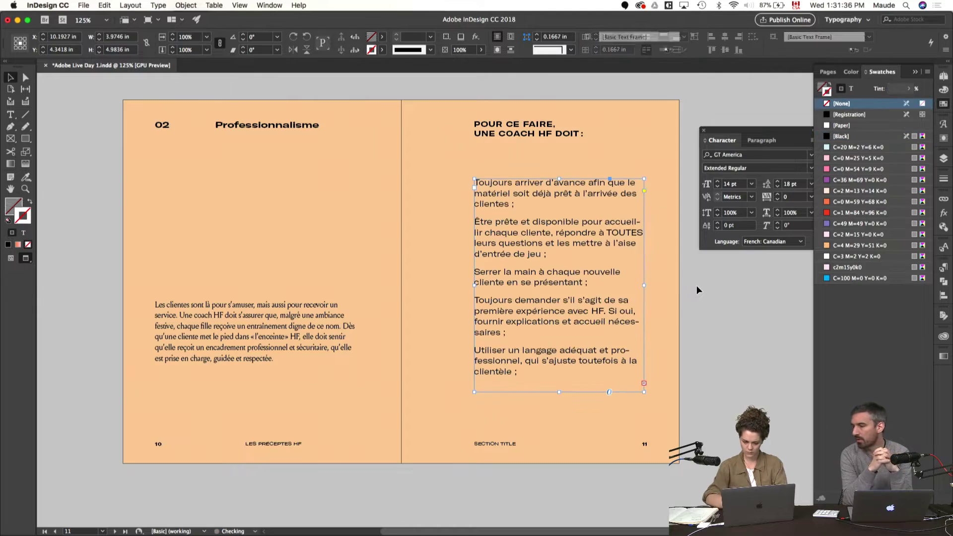
key("super+equal")
key("super+equal")
key("super+equal")
key("super+equal")
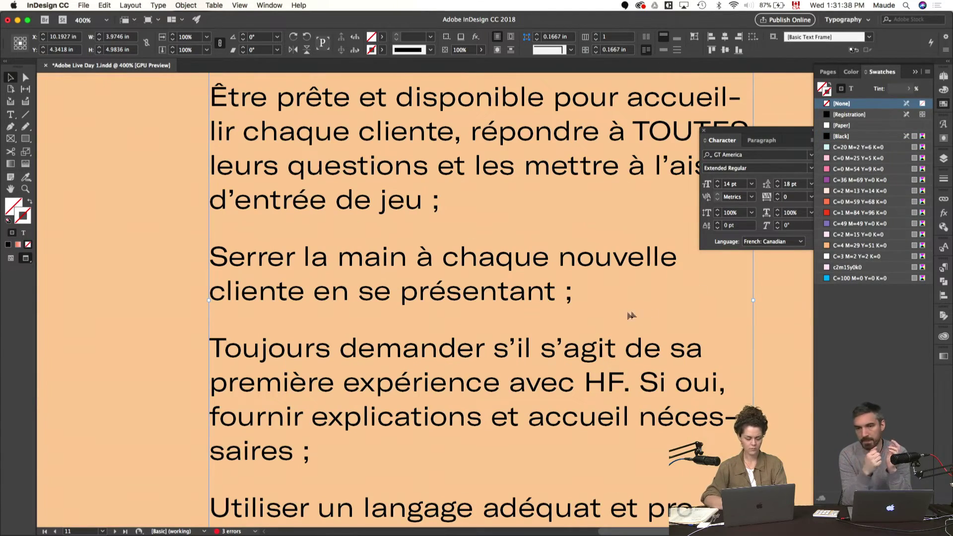
key("super+minus")
key("super+minus")
key("super+minus")
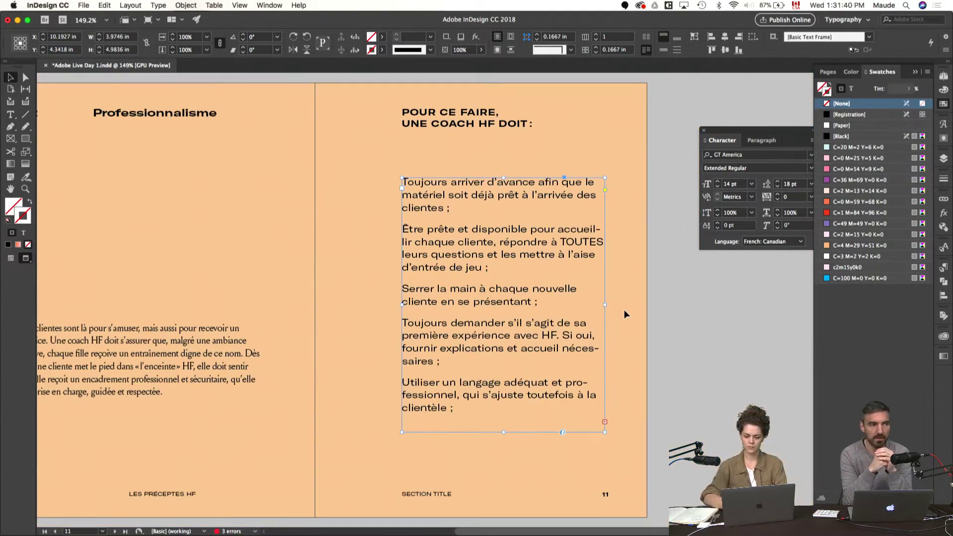
left_click(666, 293)
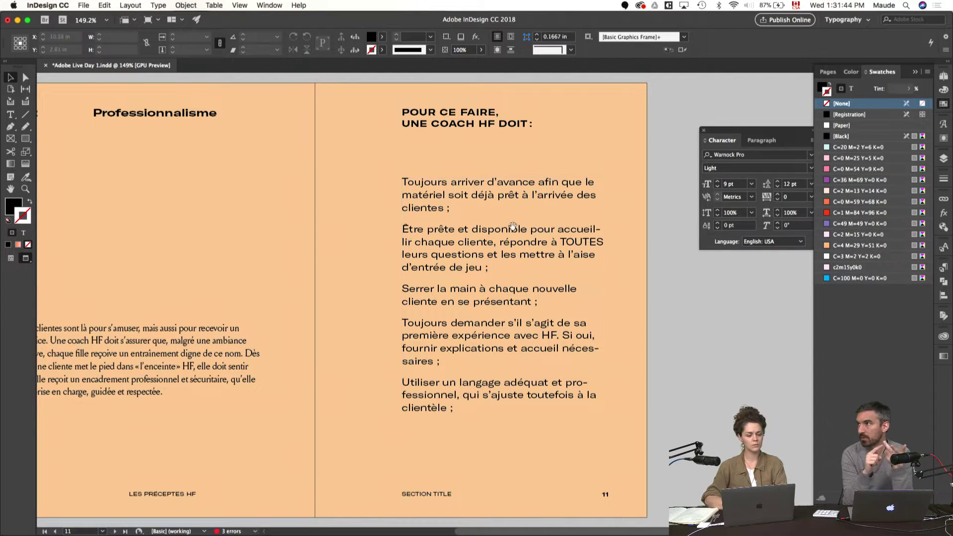
scroll(512, 231, "up", 1)
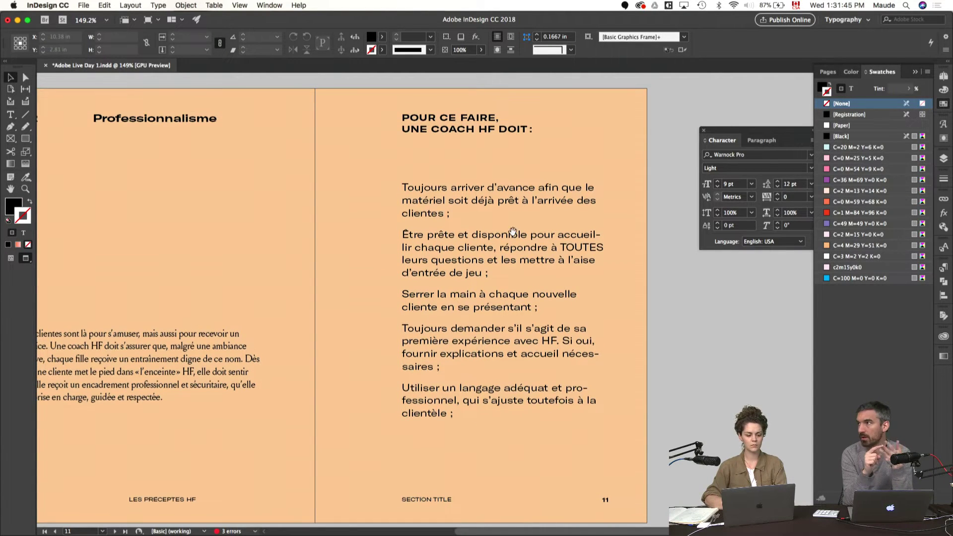
- Show the layout guides and draw a horizontal line 4.75 in long between page 11's margins, separating the heading from the list
left_click(26, 115)
key("w")
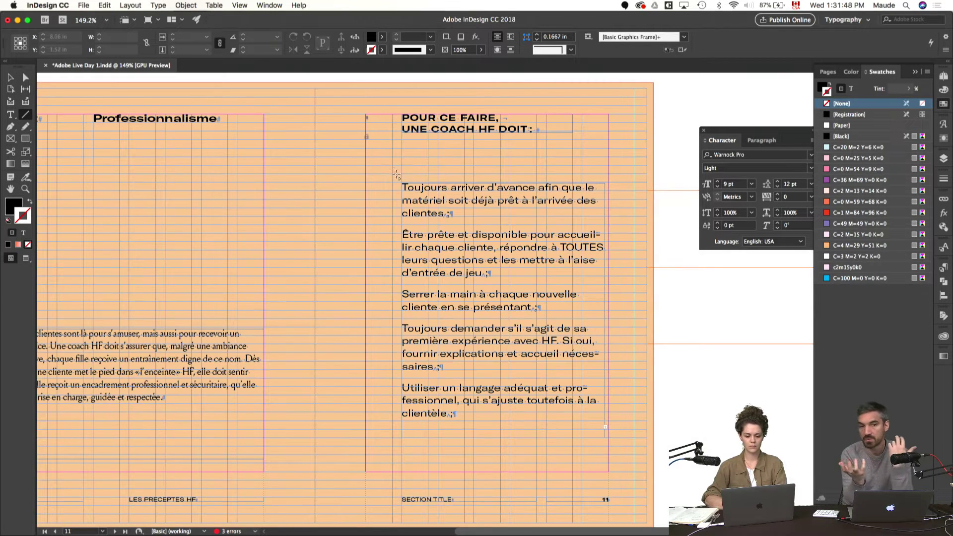
scroll(372, 167, "right", 1)
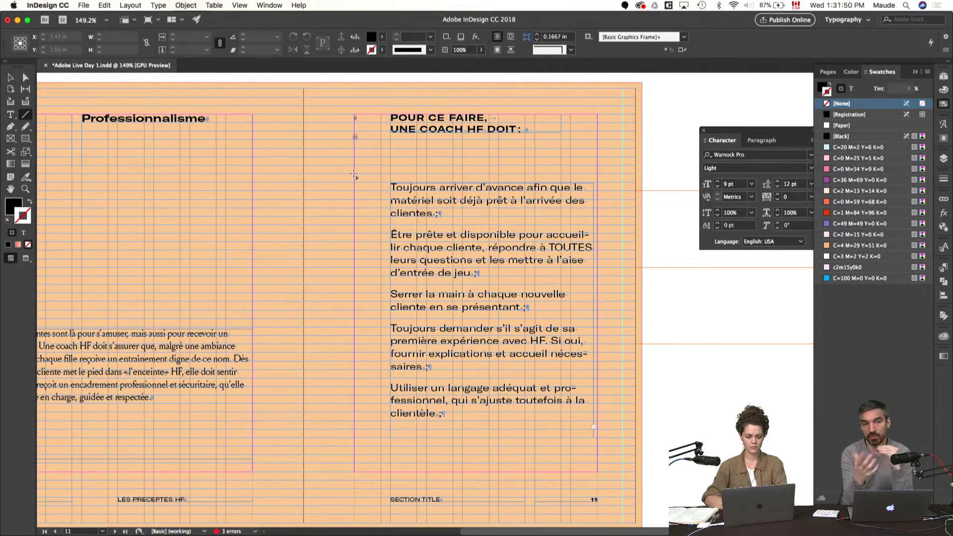
left_click_drag(355, 175, 598, 176)
key("v")
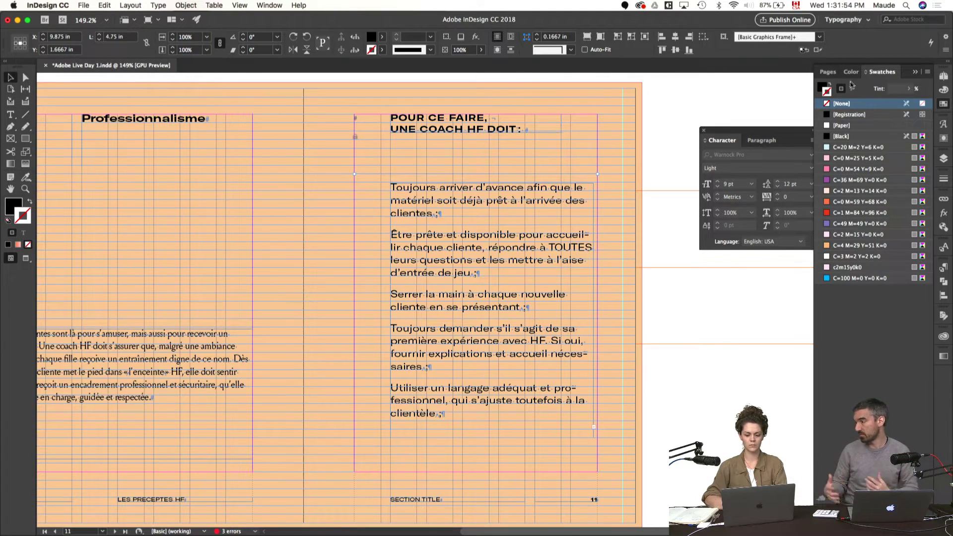
key("x")
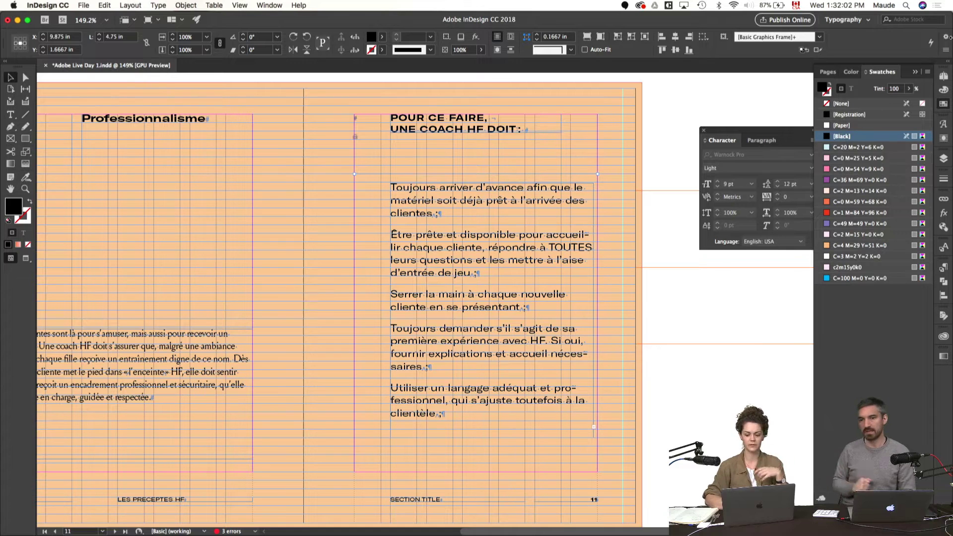
- Swap the divider line's fill and stroke on page 11, giving it a 1 pt [Black] stroke, and preview the page
left_click(660, 144)
key("w")
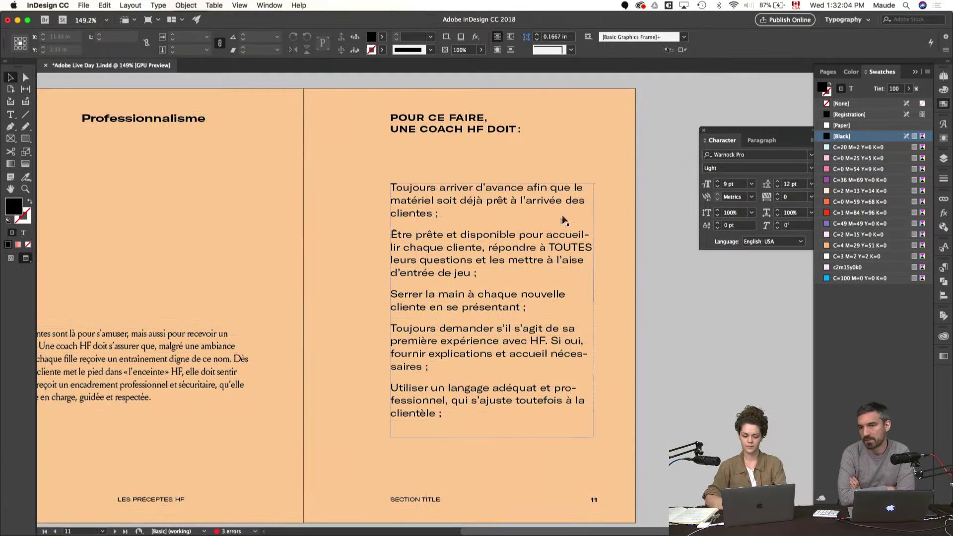
key("w")
left_click(590, 179)
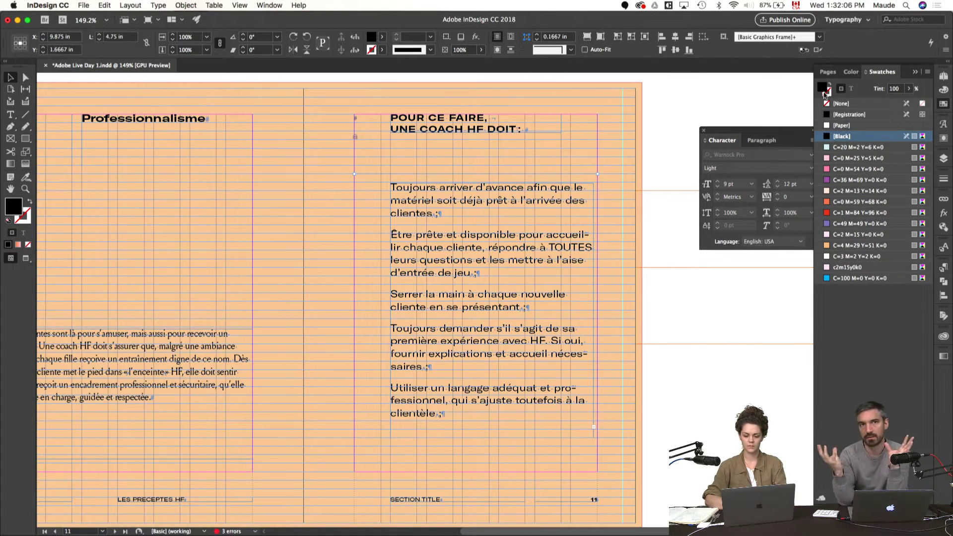
left_click_drag(827, 95, 832, 100)
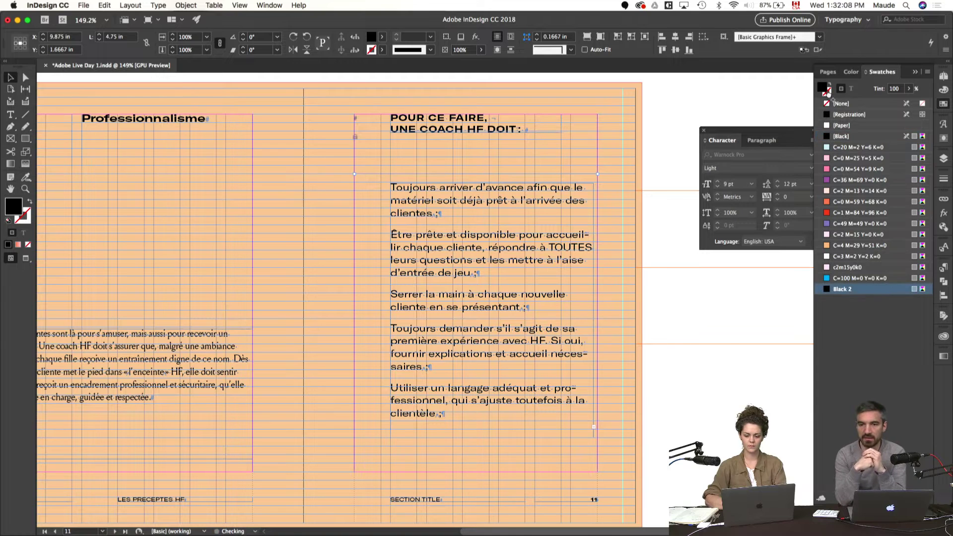
key("super+z")
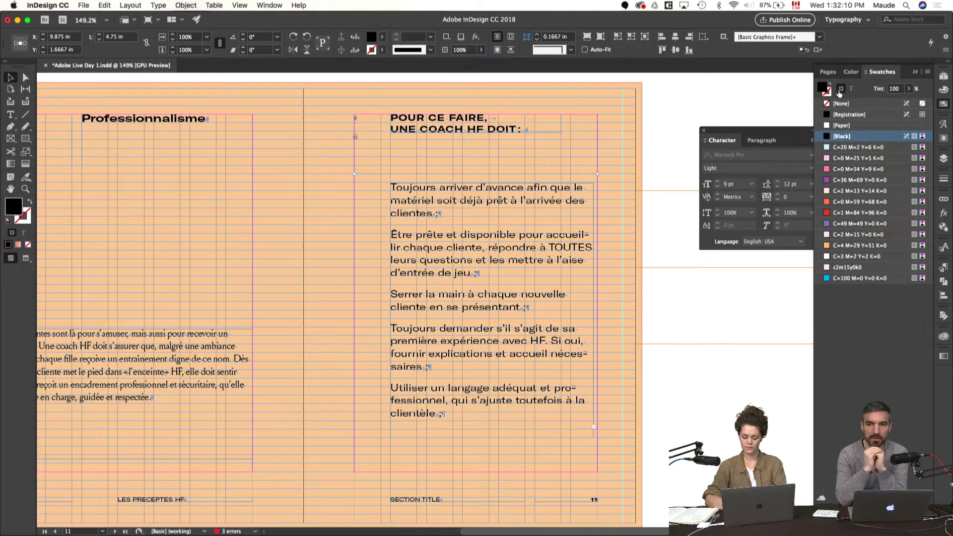
left_click(840, 103)
key("x")
left_click(841, 136)
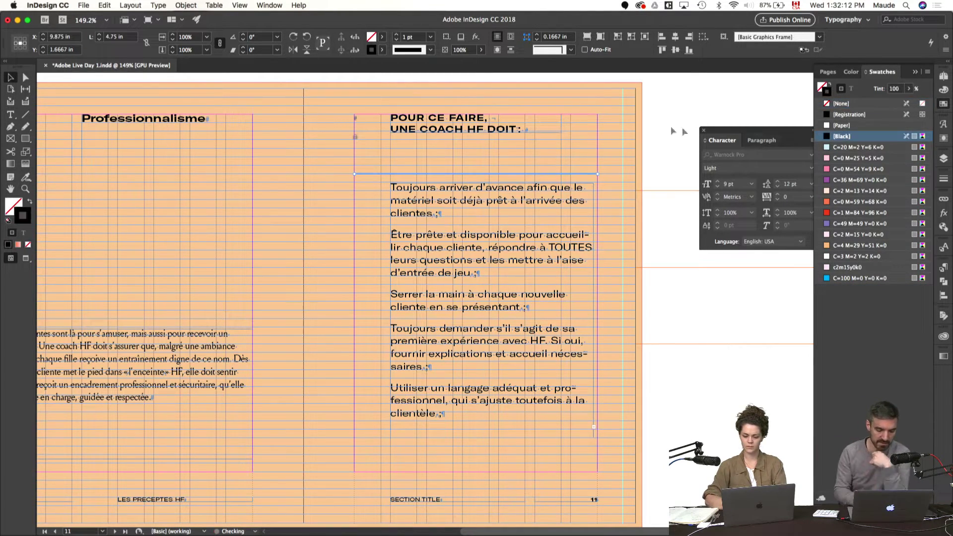
left_click(658, 130)
key("w")
left_click(590, 173)
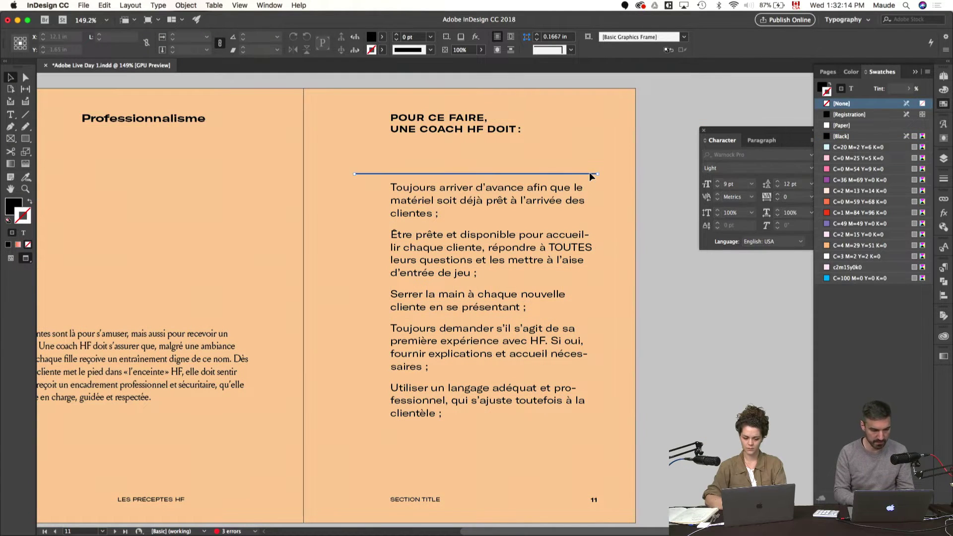
- Examine the divider line at 600% with guides shown, checking its thickness and position between the heading and list
key("super+equal")
key("super+equal")
key("super+equal")
key("super+equal")
key("super+equal")
key("w")
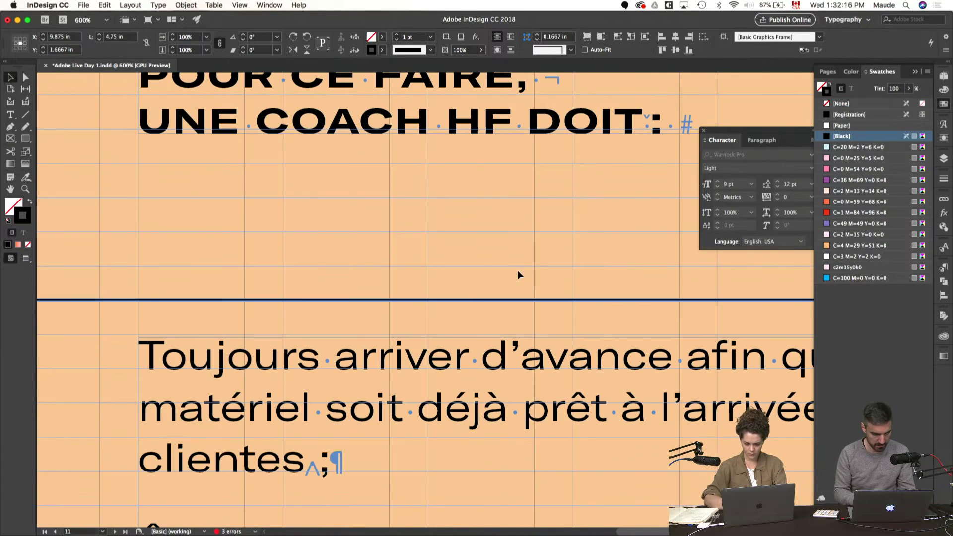
left_click(517, 270)
left_click(520, 299)
key("super+0")
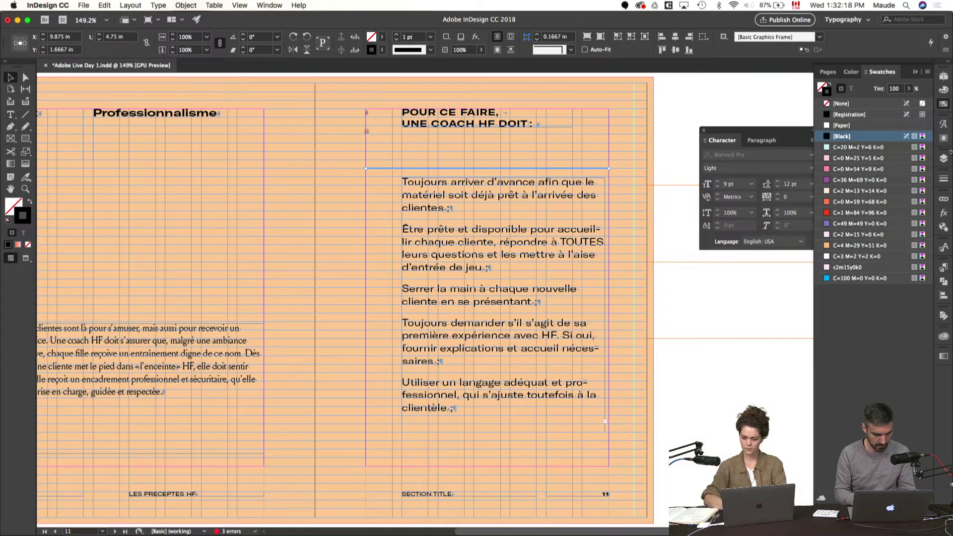
- Set the divider line's stroke weight to 0.5 pt and check it in the page preview
key("w")
left_click(943, 180)
left_click(890, 189)
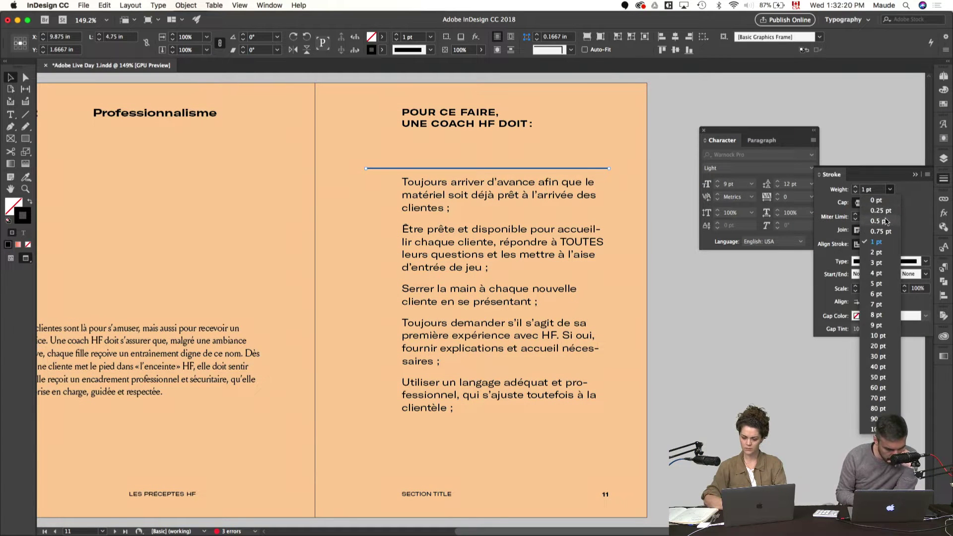
left_click(879, 220)
left_click(647, 174)
scroll(637, 198, "right", 1)
scroll(636, 198, "down", 1)
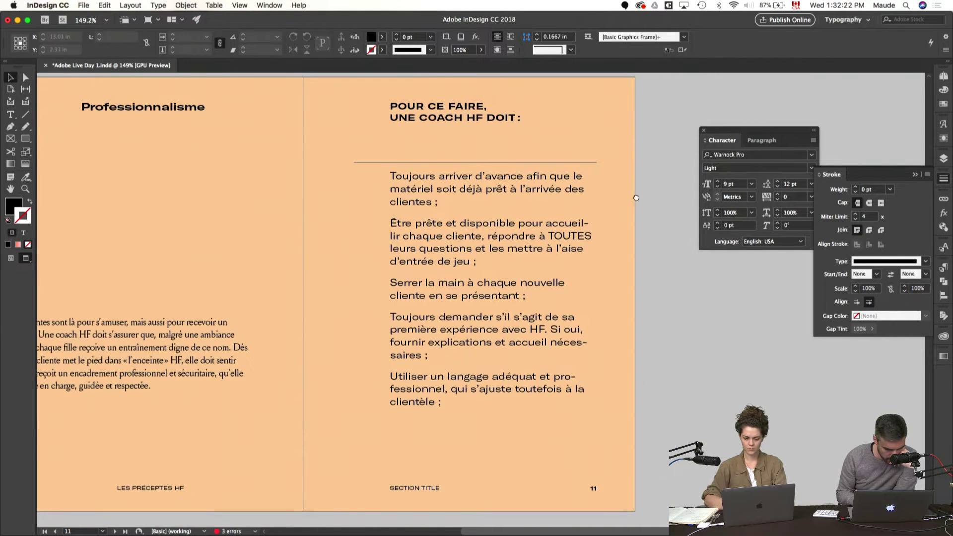
- Enlarge the list's text frame on page 11 to about 4.04 in by 7.57 in and apply the Quote Louize paragraph style
key("w")
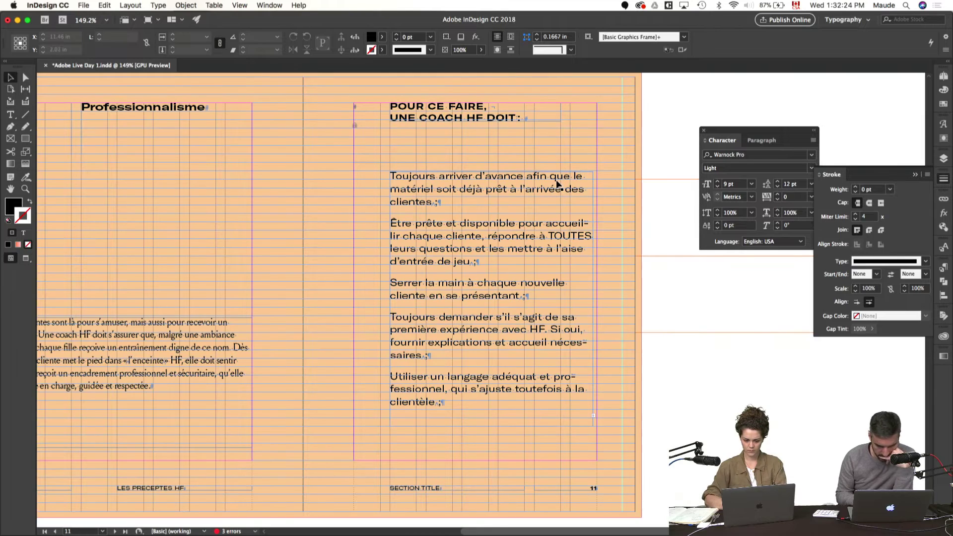
left_click(553, 195)
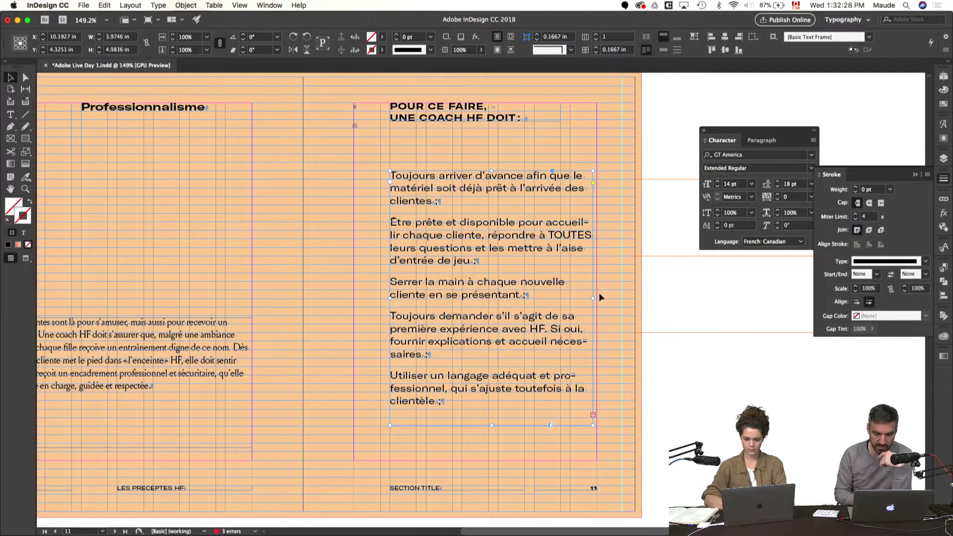
left_click_drag(593, 298, 597, 297)
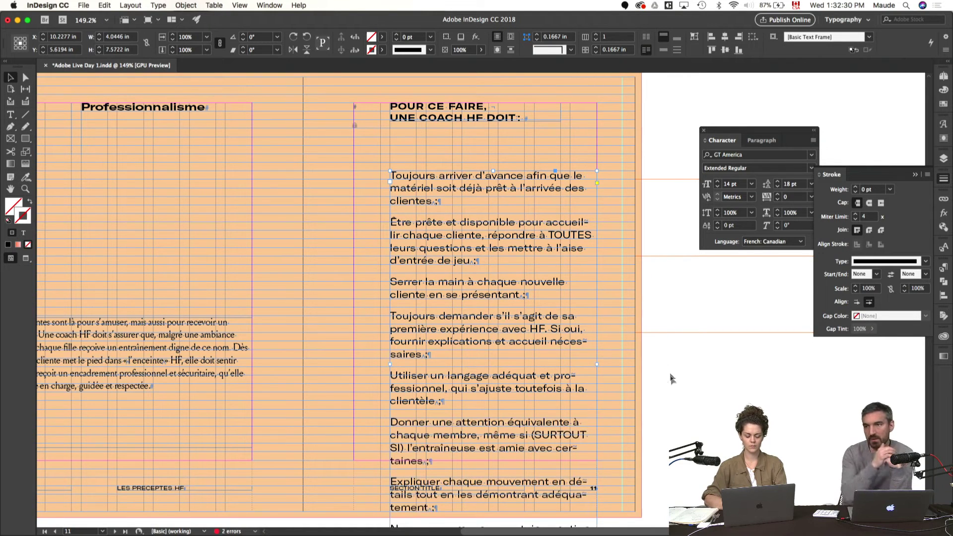
left_click(944, 268)
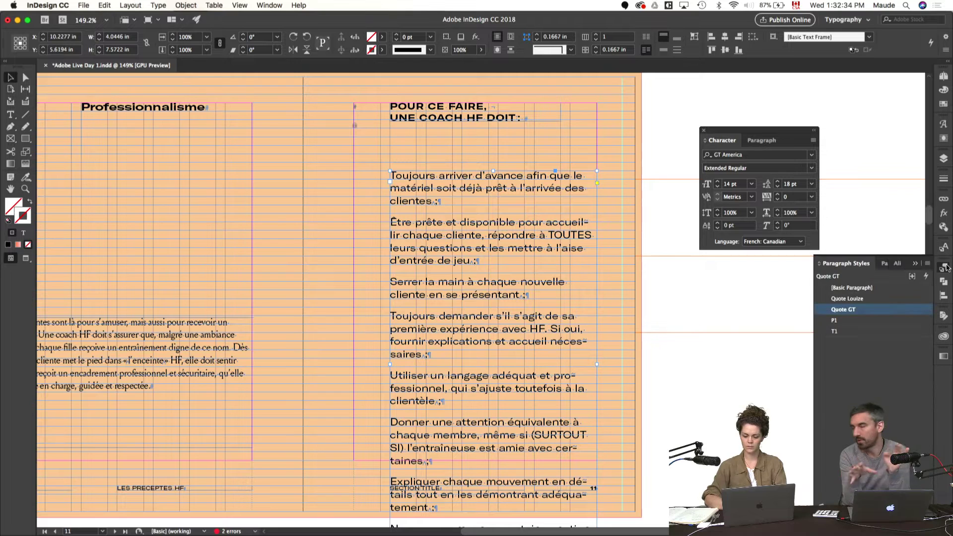
left_click(858, 299)
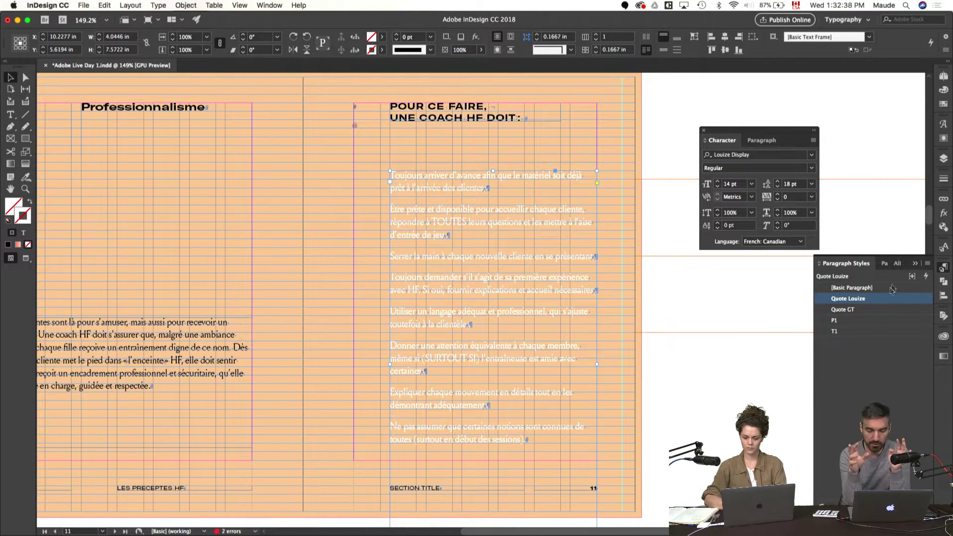
- Review the Quote Louize style's character format, spacing, tab and paragraph rule options, leaving them unchanged
double_click(882, 301)
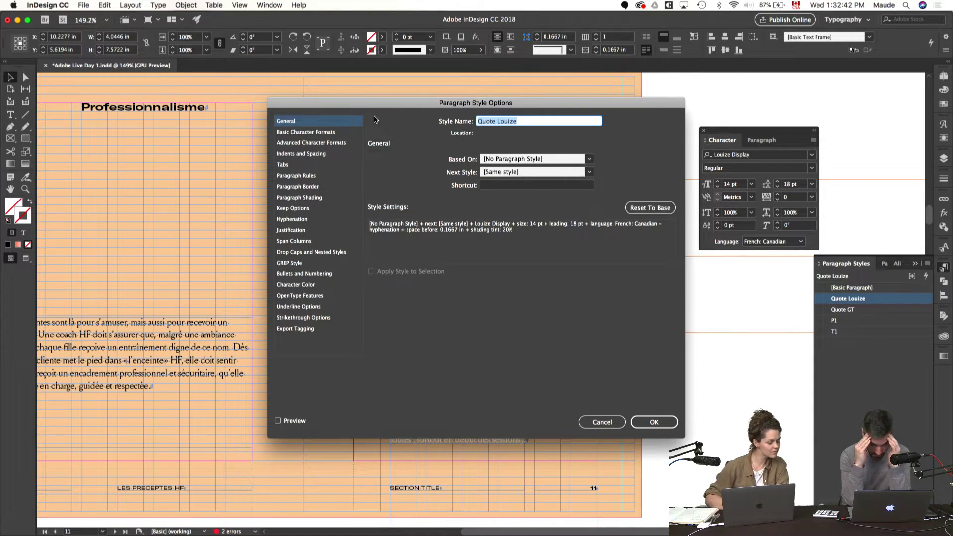
left_click(334, 132)
left_click(339, 140)
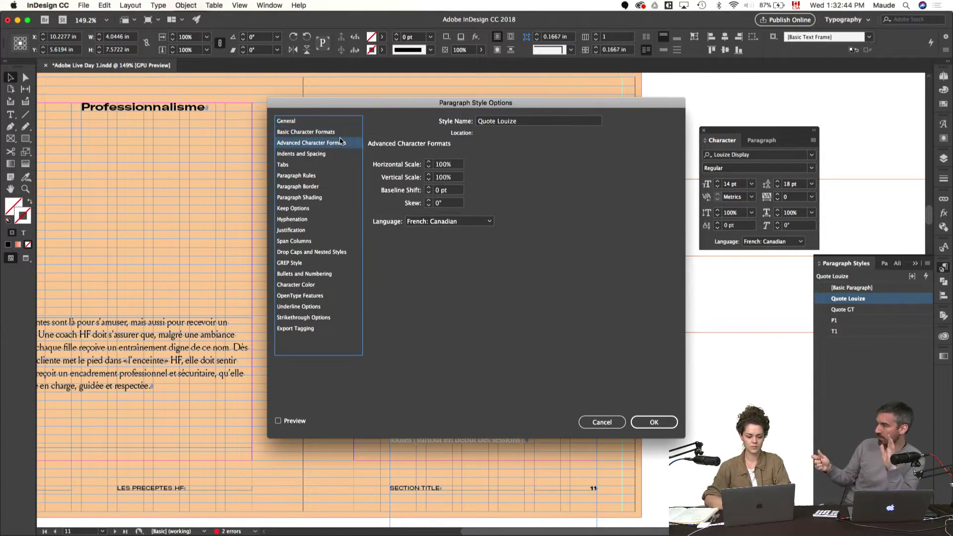
left_click(340, 153)
left_click(342, 165)
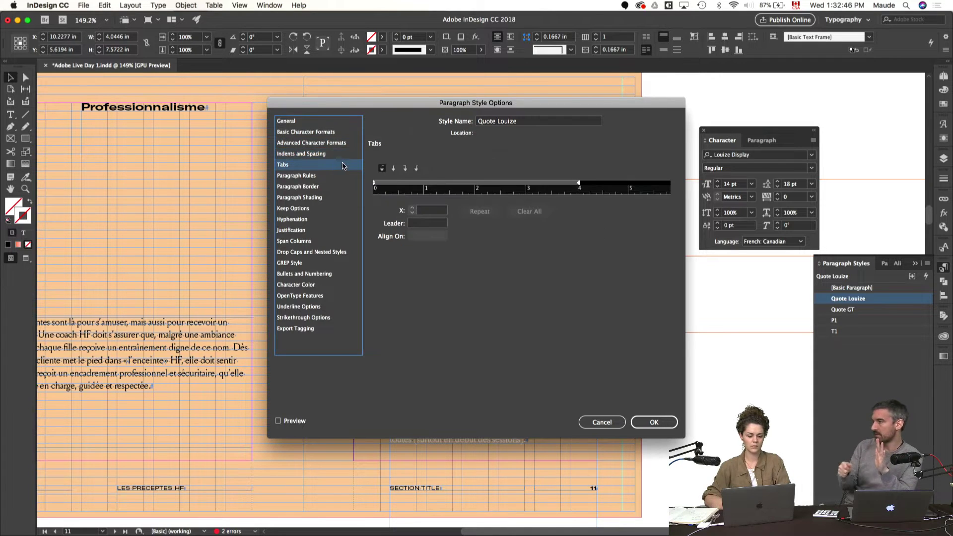
left_click(320, 176)
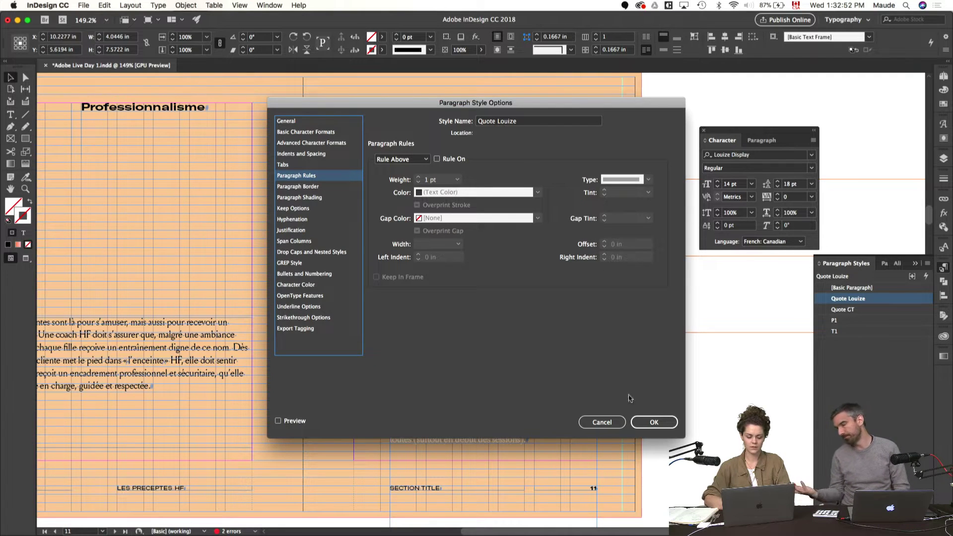
left_click(602, 422)
- Color the list's text on page 11 with the [Black] swatch
left_click(943, 105)
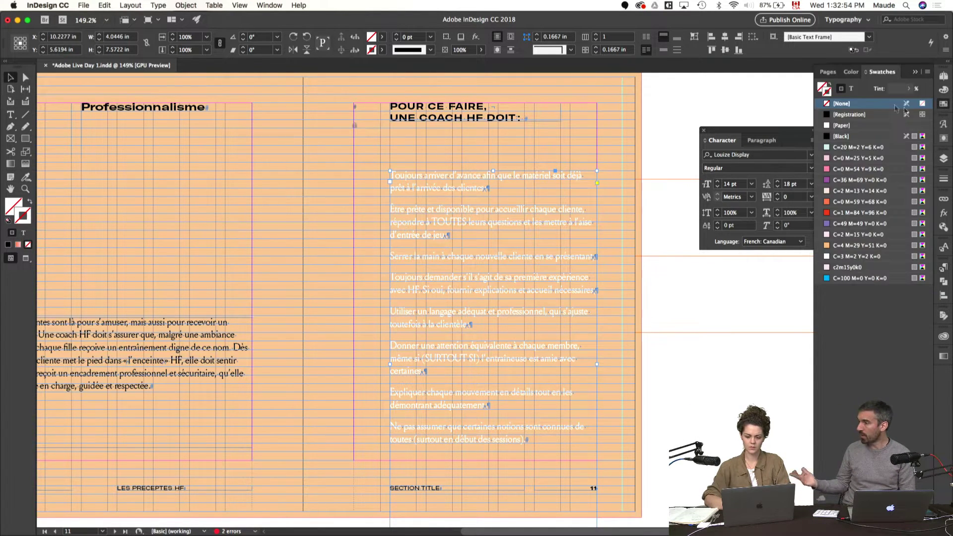
left_click(851, 89)
left_click(843, 138)
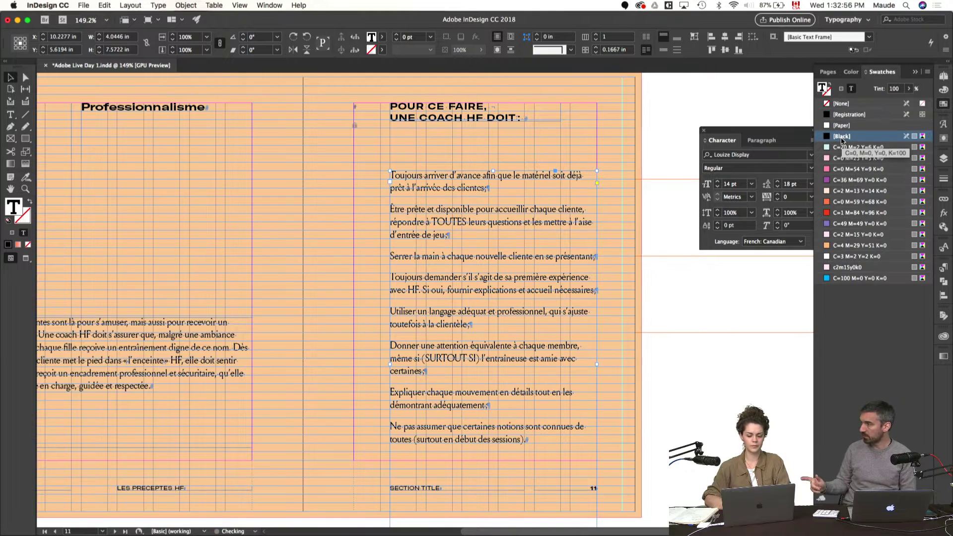
- Set the character style of all the list's text on page 11 to [None]
left_click(944, 268)
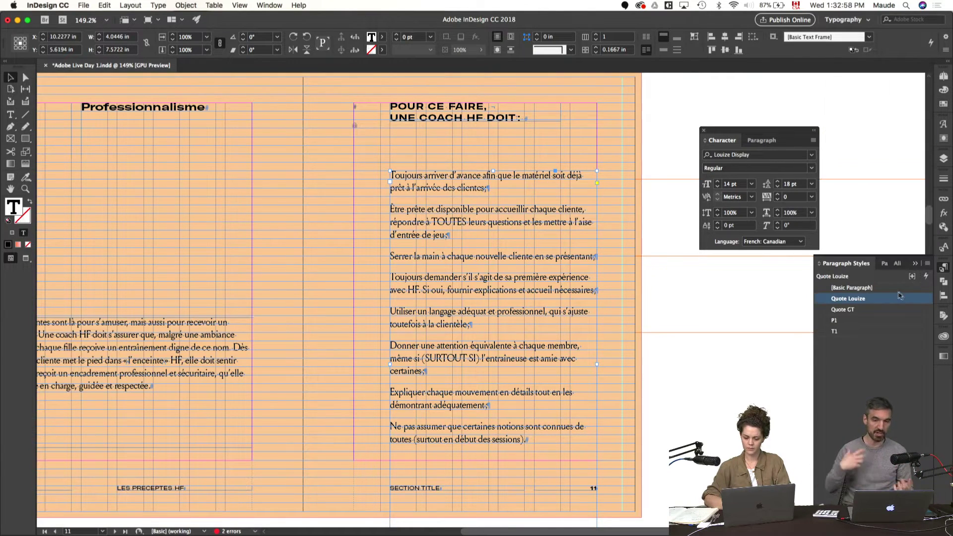
double_click(577, 273)
key("super+a")
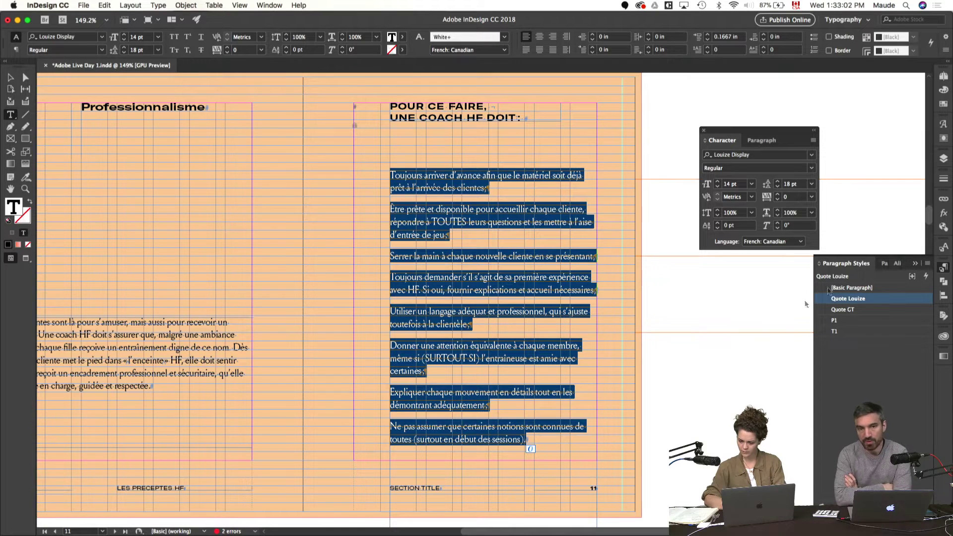
left_click(945, 248)
left_click(854, 271)
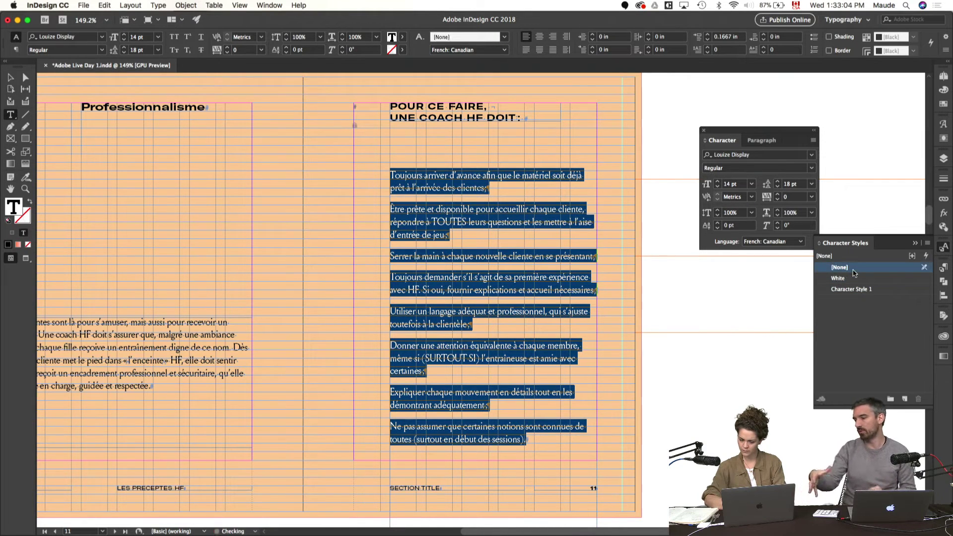
left_click(945, 268)
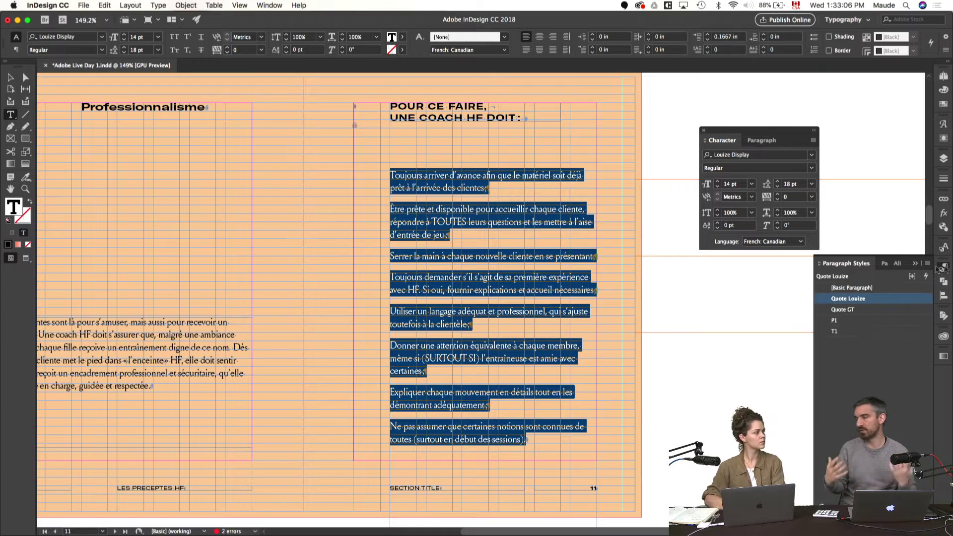
left_click(671, 303)
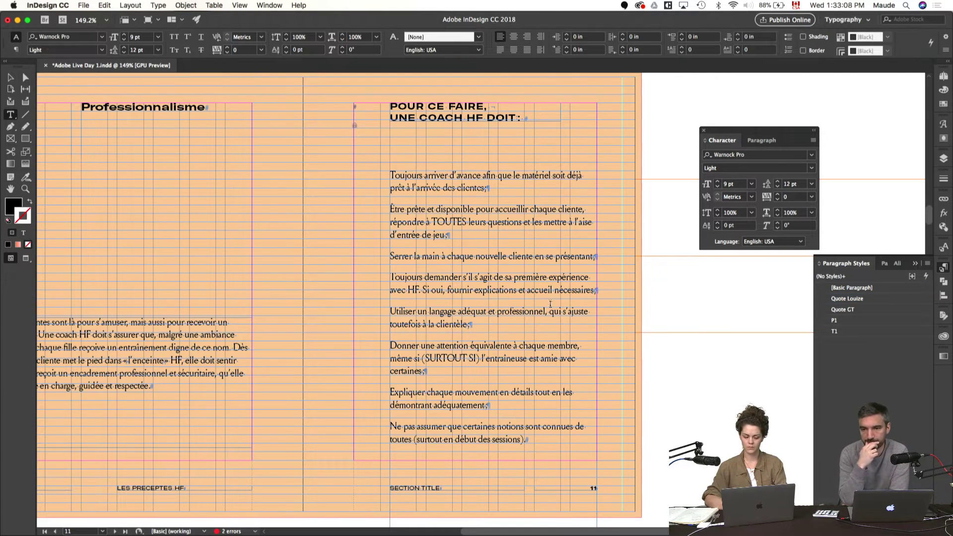
- Shorten the list's text frame on page 11 to about 5.67 in high, preview the page and hide the character settings
key("v")
left_click(502, 268)
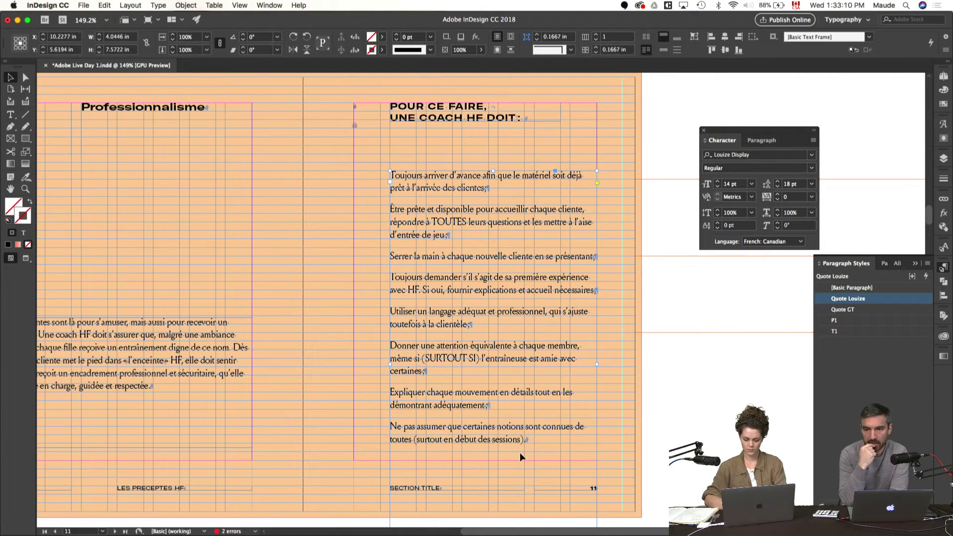
key("alt+super+c")
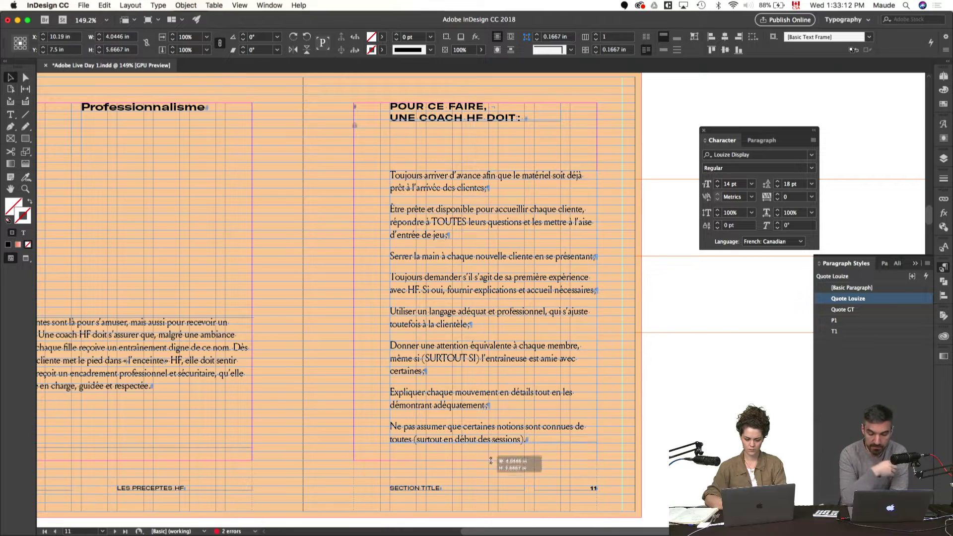
left_click(677, 433)
key("w")
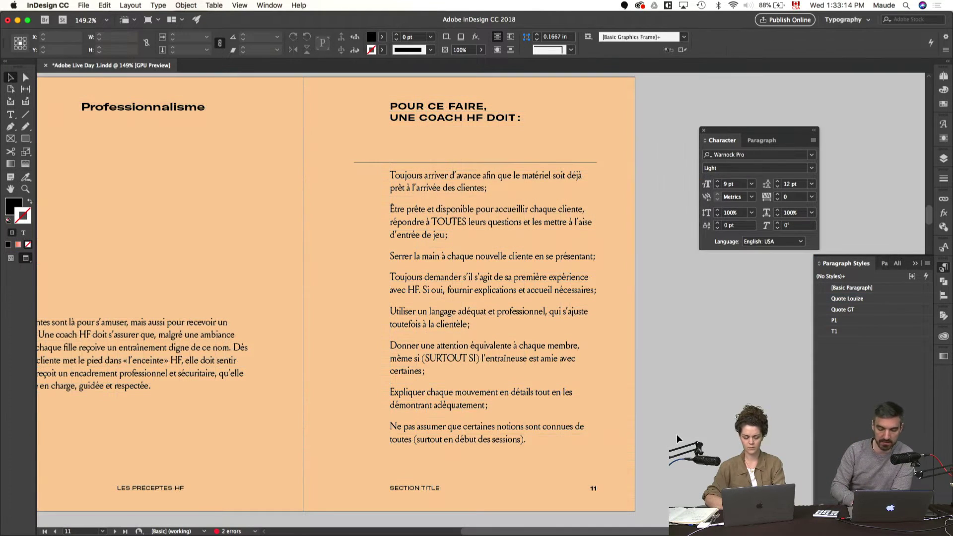
key("super+t")
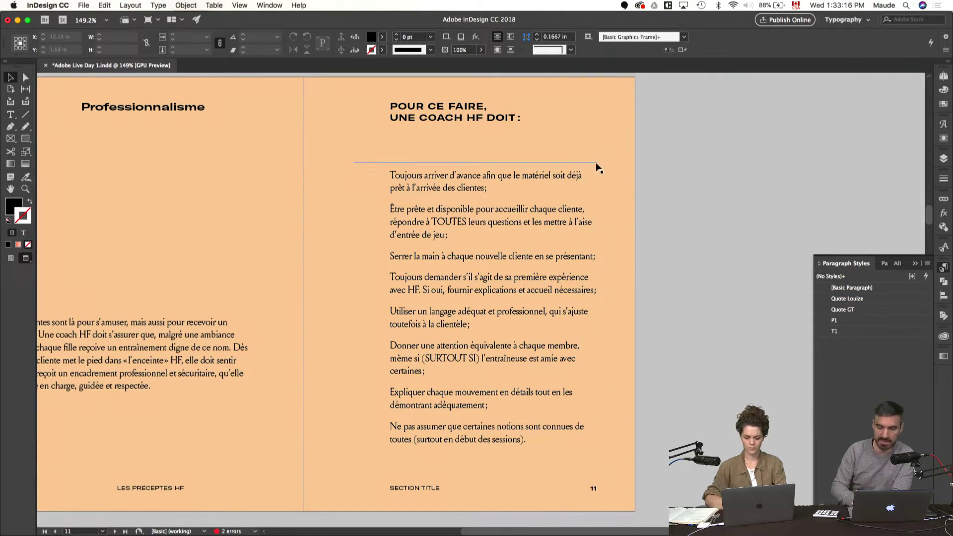
- Duplicate the 0.5 pt divider line at Y 2.3333 in, between the first and second list items, and preview the result
key("super+2")
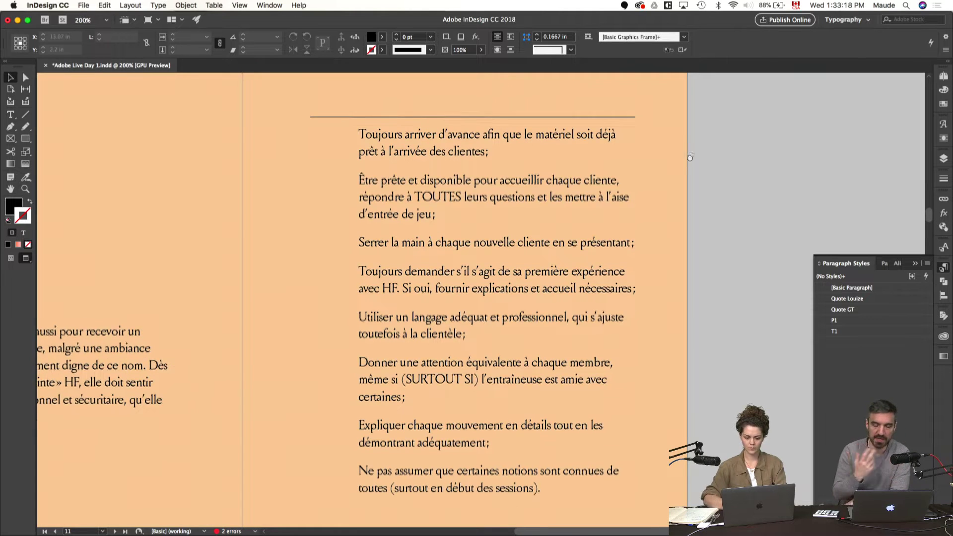
left_click_drag(691, 156, 689, 164)
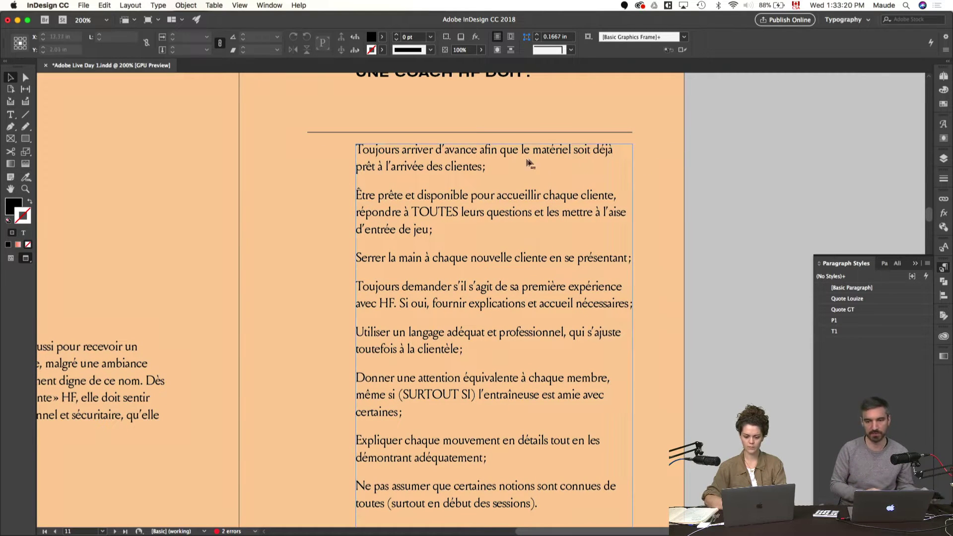
double_click(482, 167)
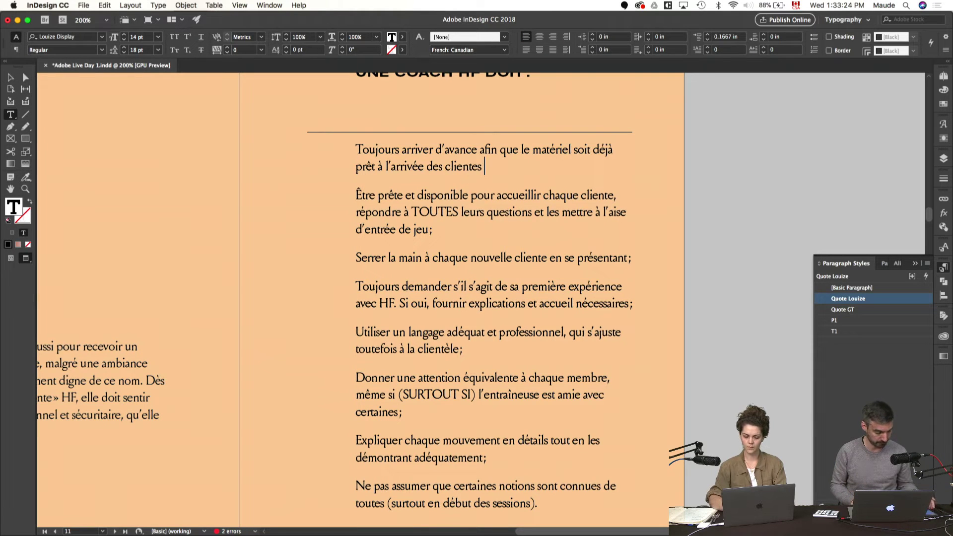
left_click(713, 170)
key("v")
key("w")
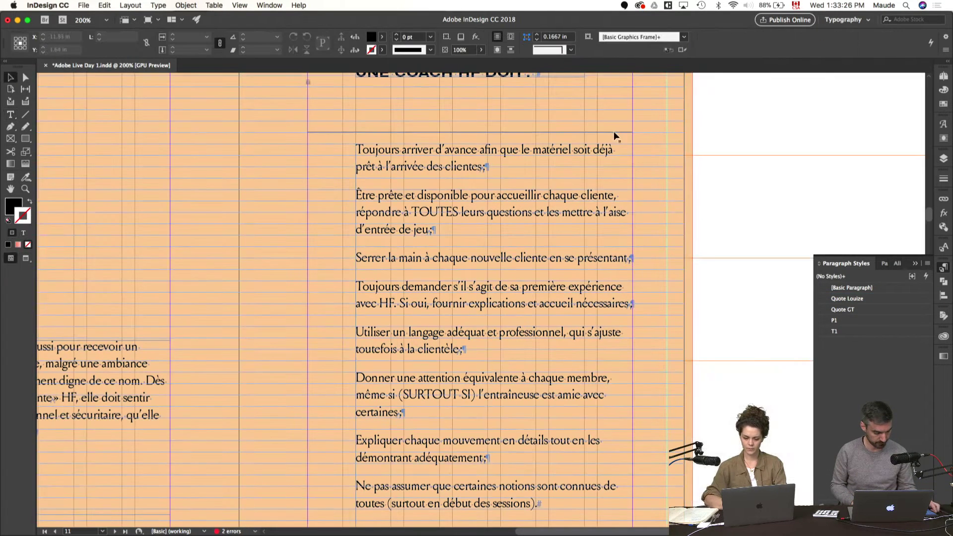
left_click_drag(616, 136, 608, 179)
key("w")
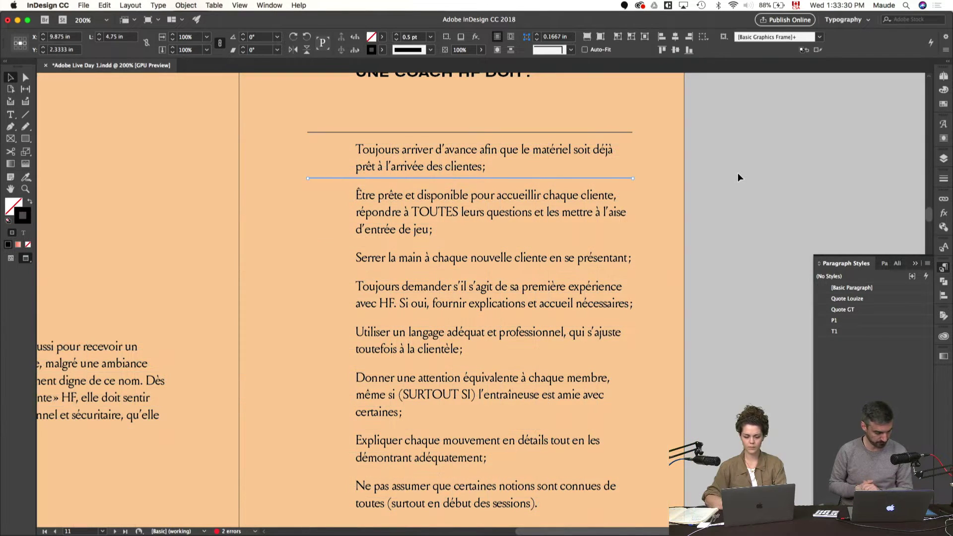
- Nudge the two divider lines around the first list item on page 11 down together, centering the pair at Y 2.0833 in
left_click(738, 173)
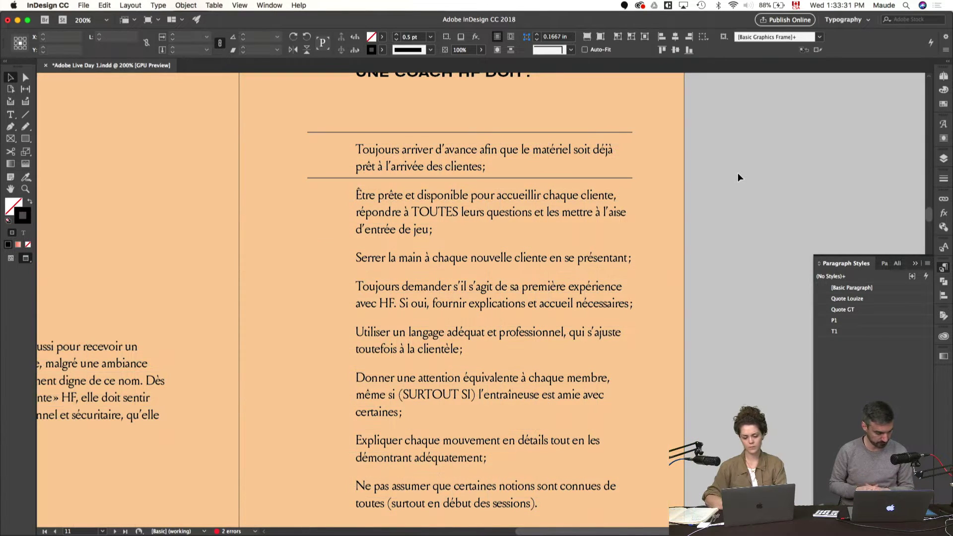
left_click(628, 178)
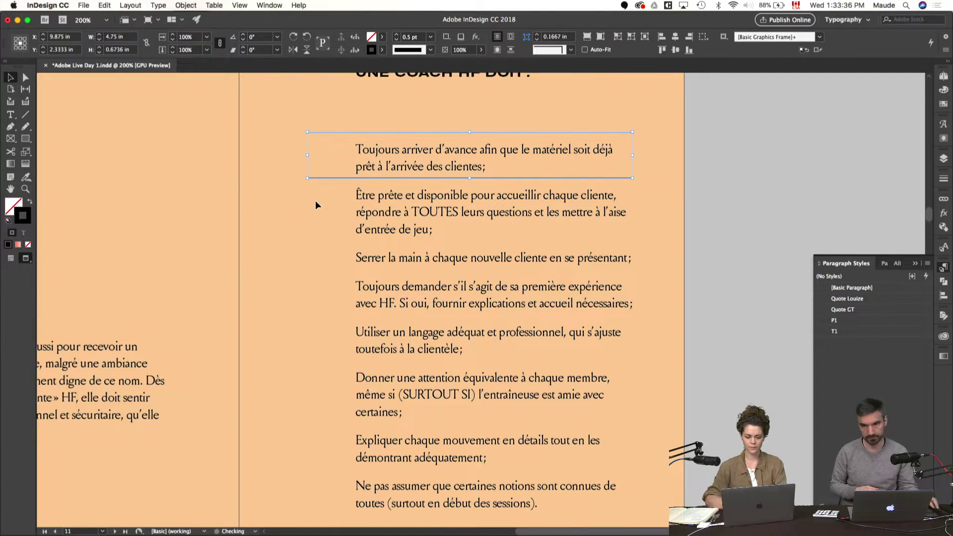
key("w")
key("Down")
key("Down")
key("Down")
key("Down")
key("Down")
key("Down")
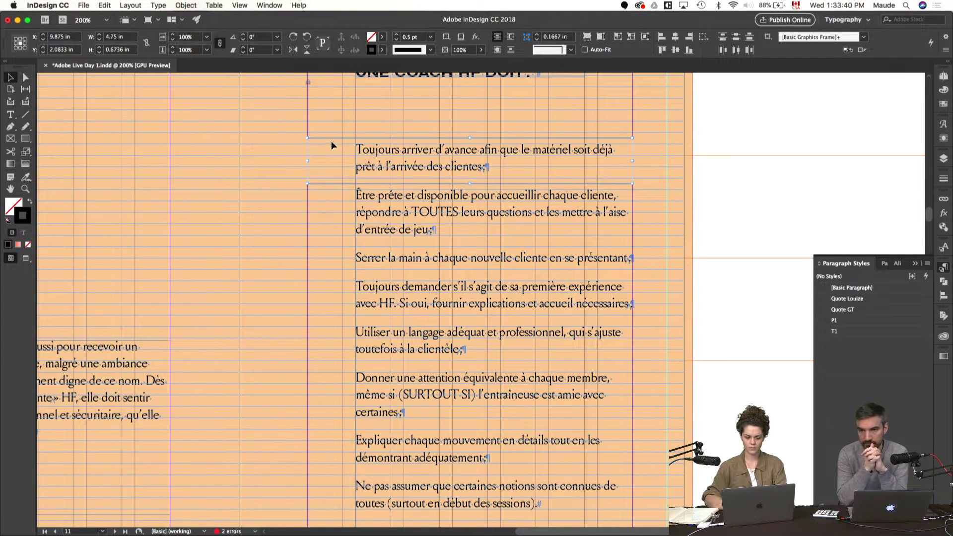
- Duplicate the second divider line between the second and third list items at about Y 3.316 in and preview the page
left_click(319, 194)
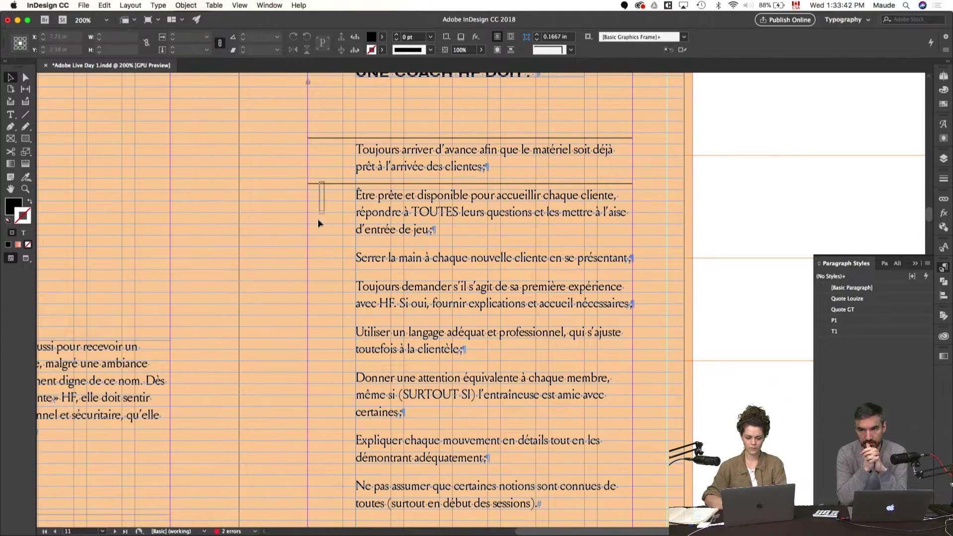
left_click(323, 184)
left_click_drag(328, 183, 314, 243)
key("super+shift+a")
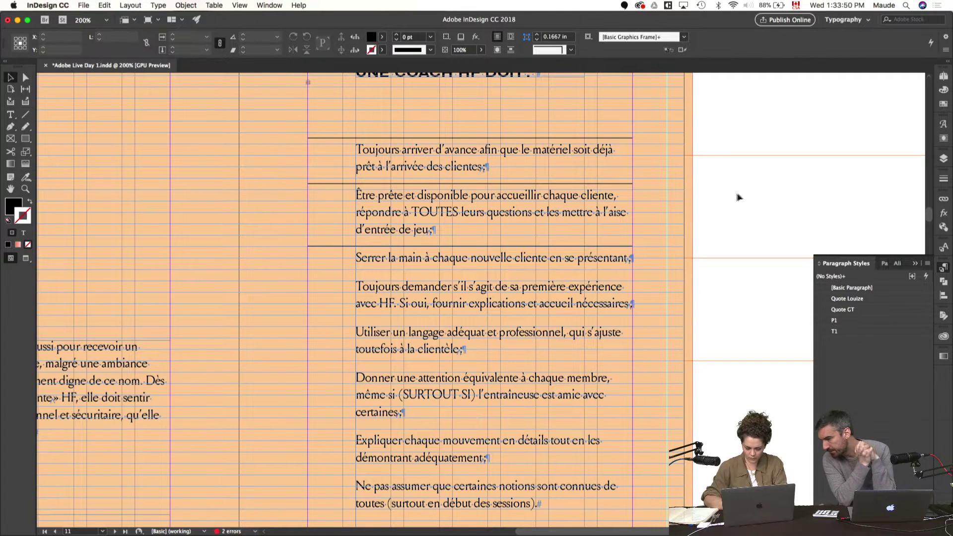
key("w")
left_click(311, 245)
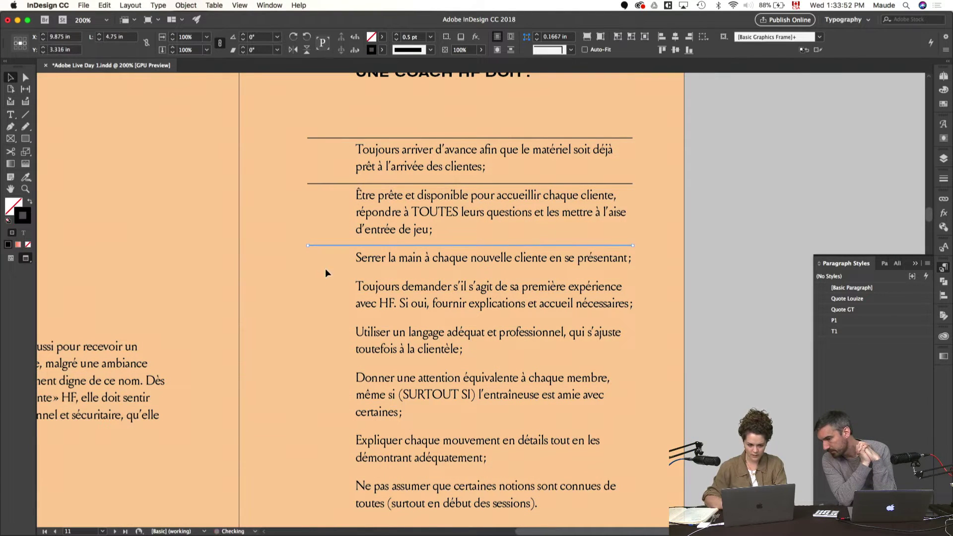
- Nudge the divider below the first list item up slightly and duplicate a divider between the third and fourth items
left_click(312, 184)
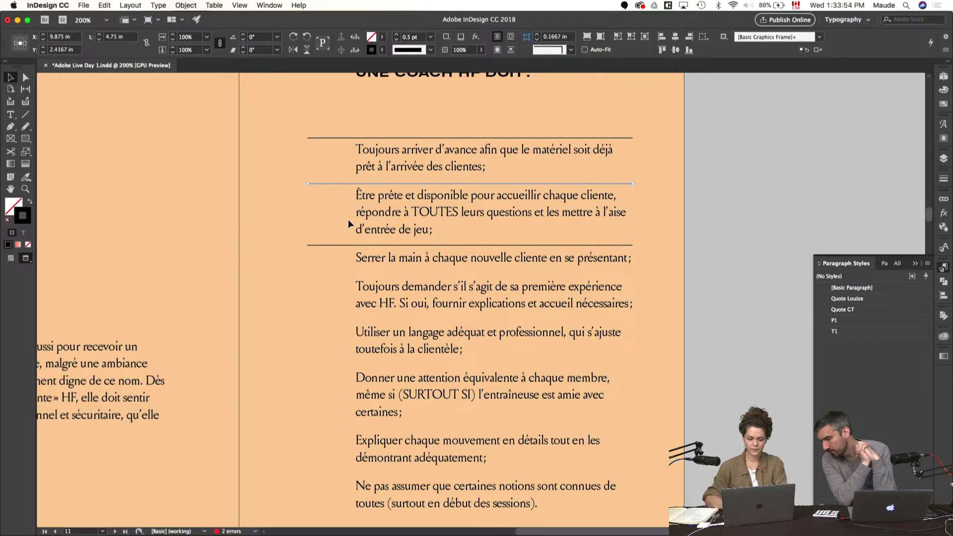
left_click(723, 215)
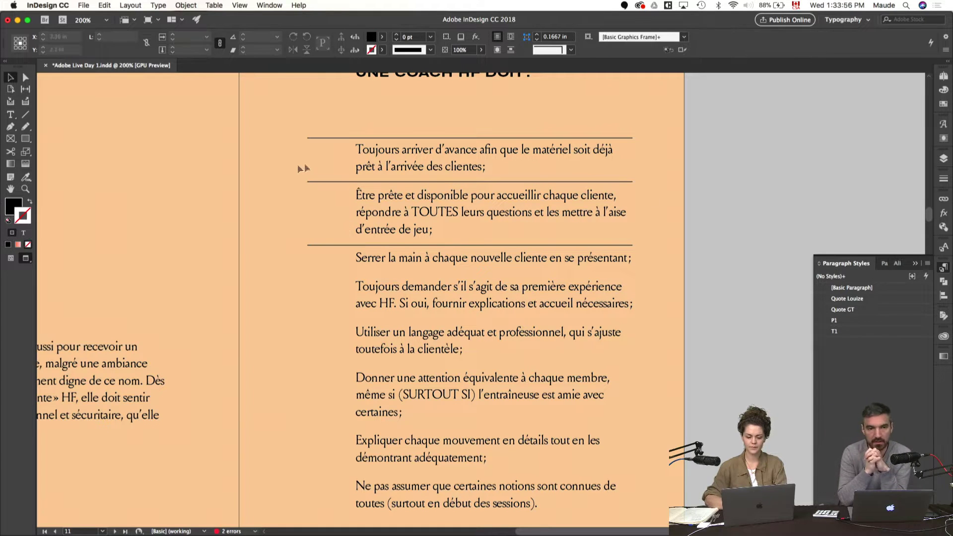
left_click_drag(313, 247, 312, 277)
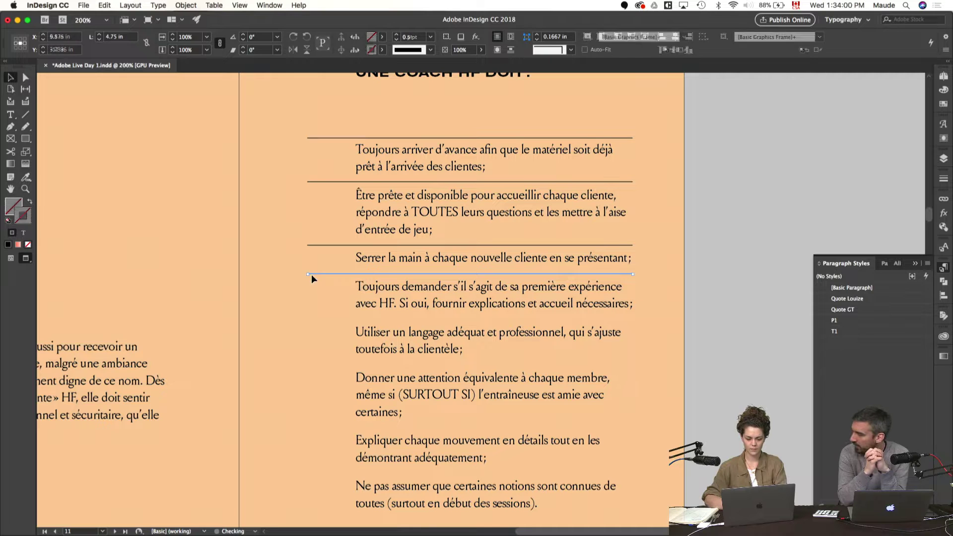
left_click(312, 263)
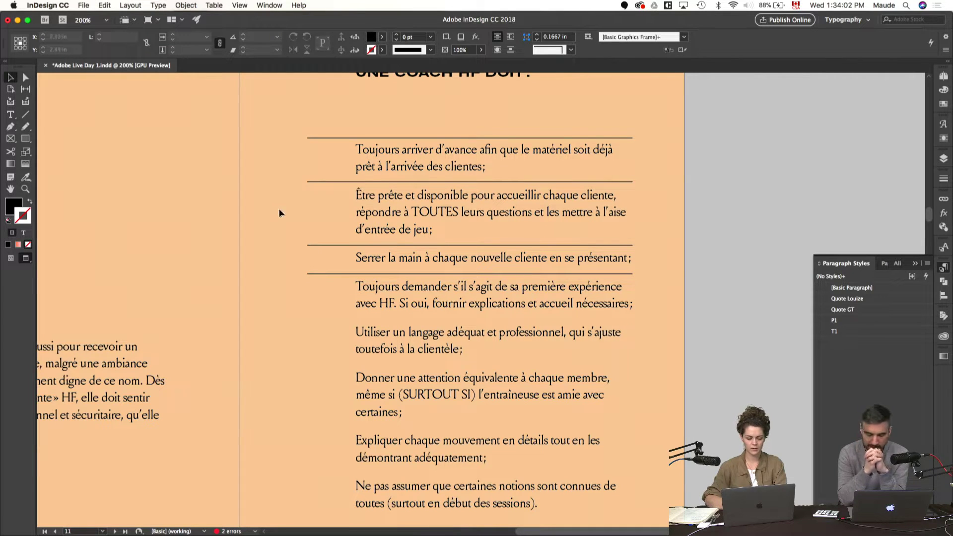
key("super+minus")
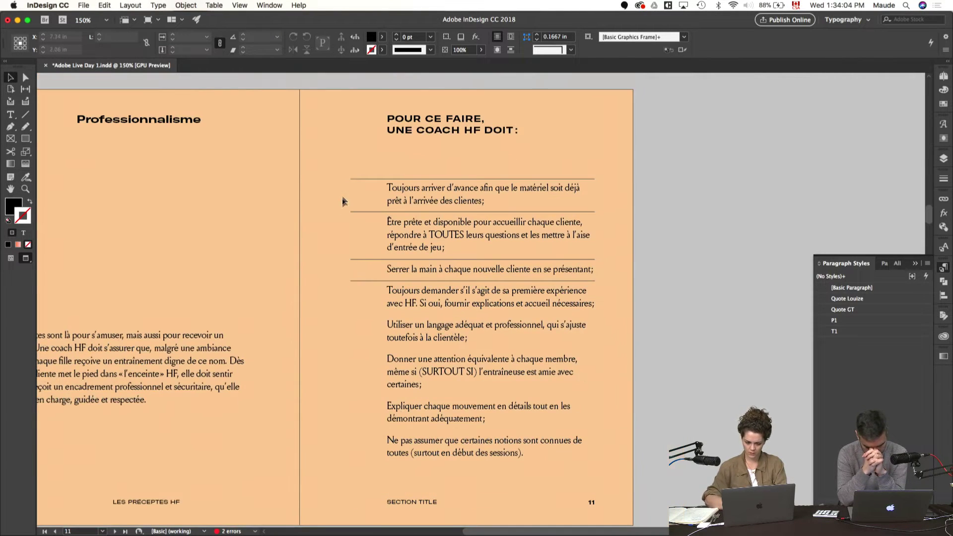
- Duplicate three divider lines below the fourth list item and shift the middle copy between the fifth and sixth items
left_click_drag(343, 195, 349, 366)
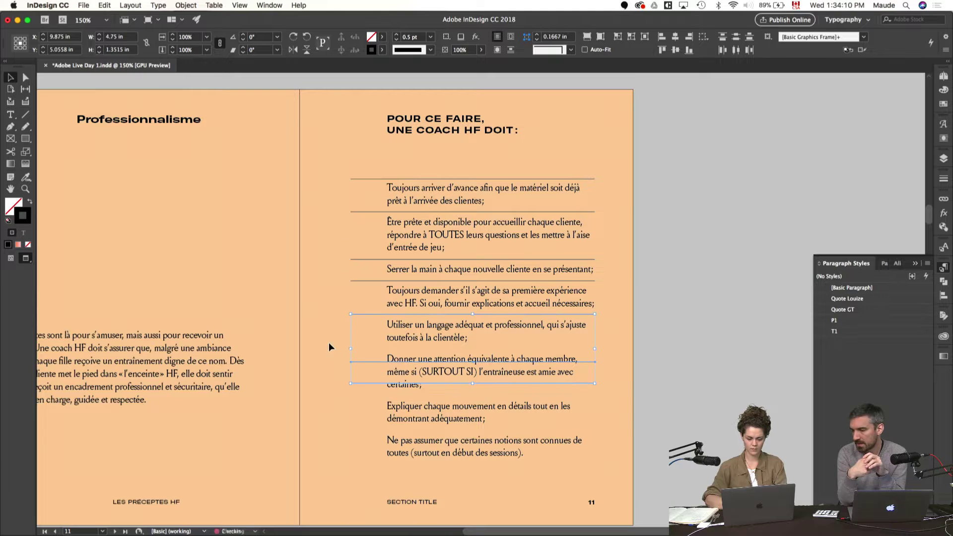
left_click(350, 361)
key("shift+Up")
key("shift+Up")
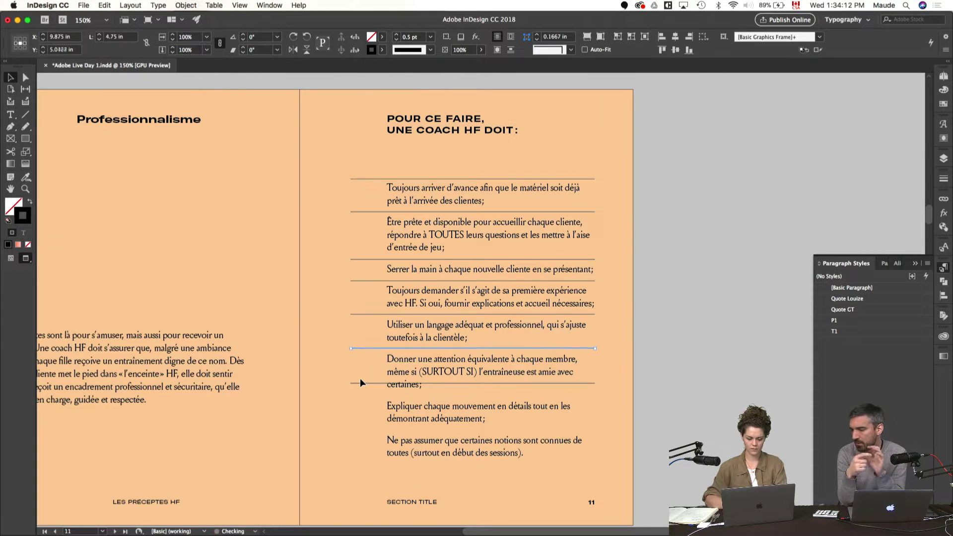
key("Down")
key("Down")
- Move the lowest divider line between the sixth and seventh list items, at about Y 5.978 in
left_click_drag(317, 376, 359, 396)
key("shift+Down")
key("shift+Down")
key("Up")
key("Up")
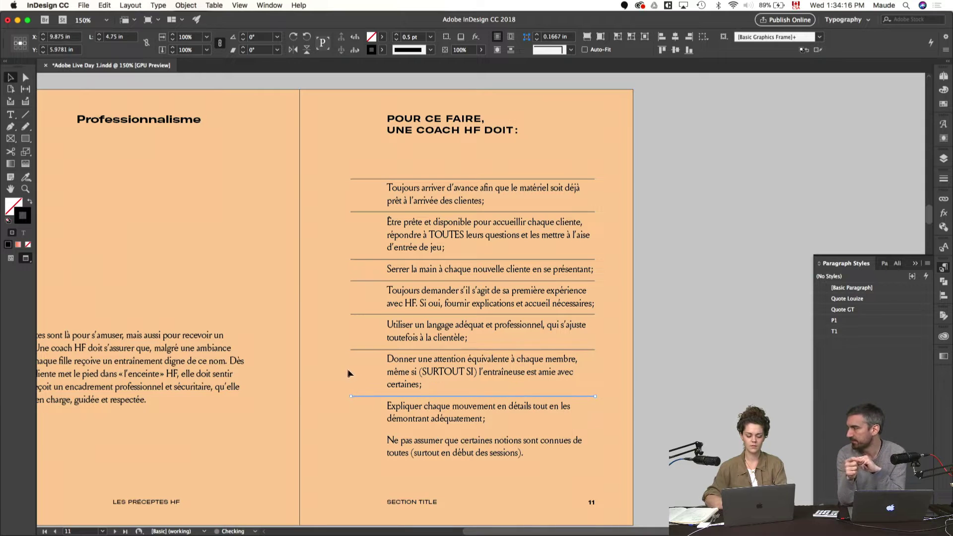
- Duplicate the lowest divider line between the last two list items, at about Y 6.66 in, and nudge it up slightly
left_click_drag(361, 396, 364, 430)
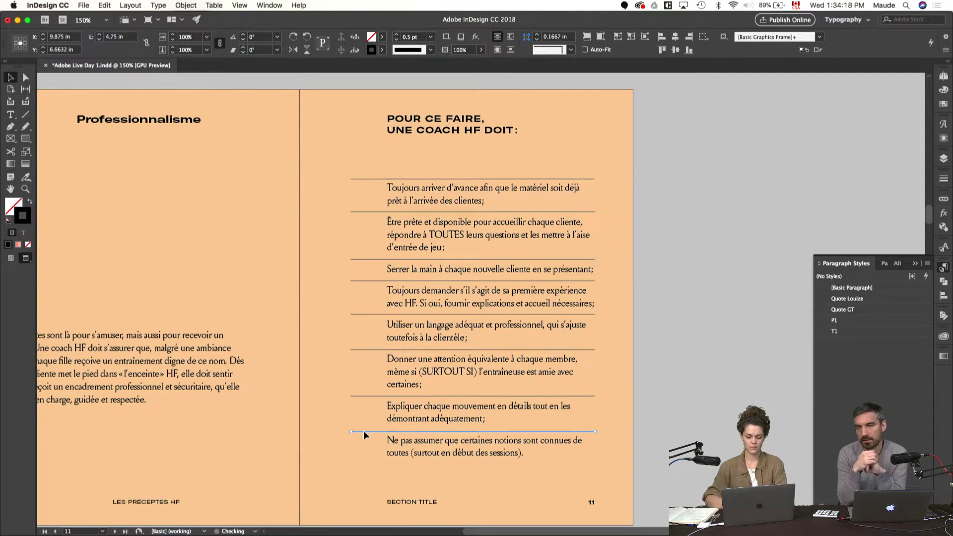
key("Up")
key("super+shift+a")
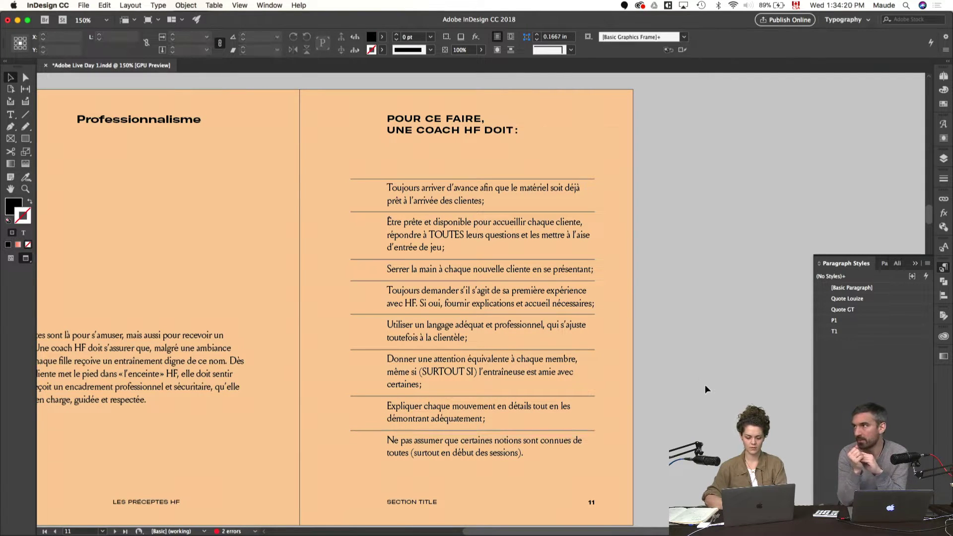
- Duplicate the last divider line below the final list item, at about Y 7.288 in, and preview the page
key("w")
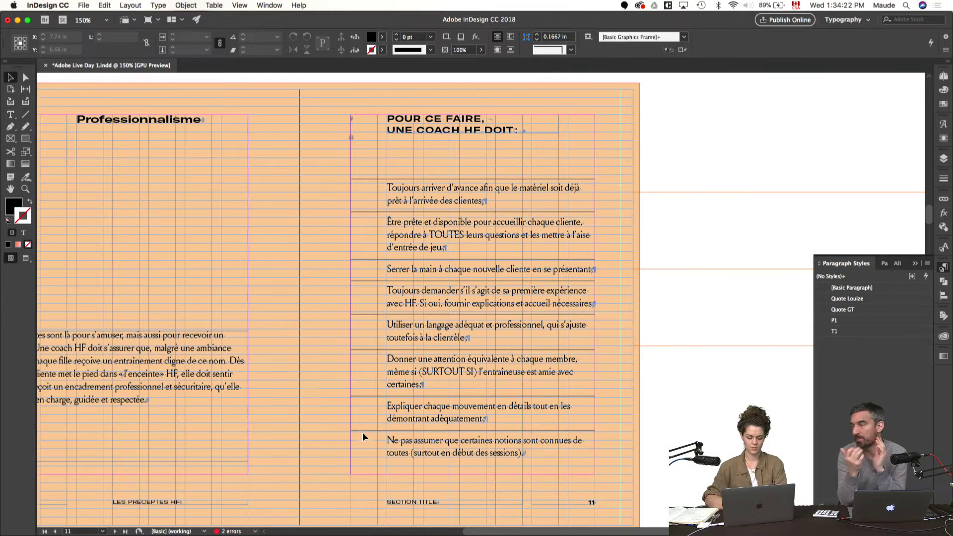
left_click(410, 448)
key("super+shift+a")
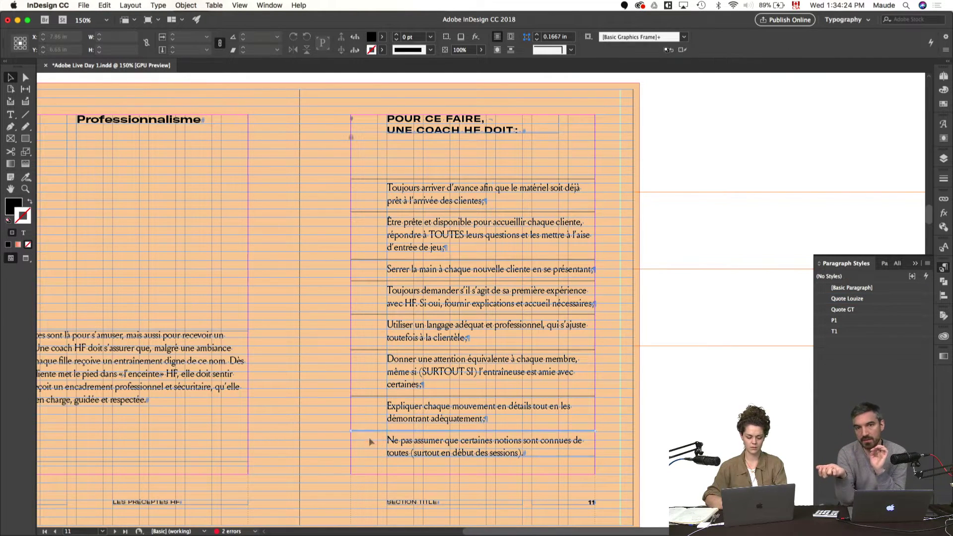
left_click_drag(370, 442, 368, 464)
key("w")
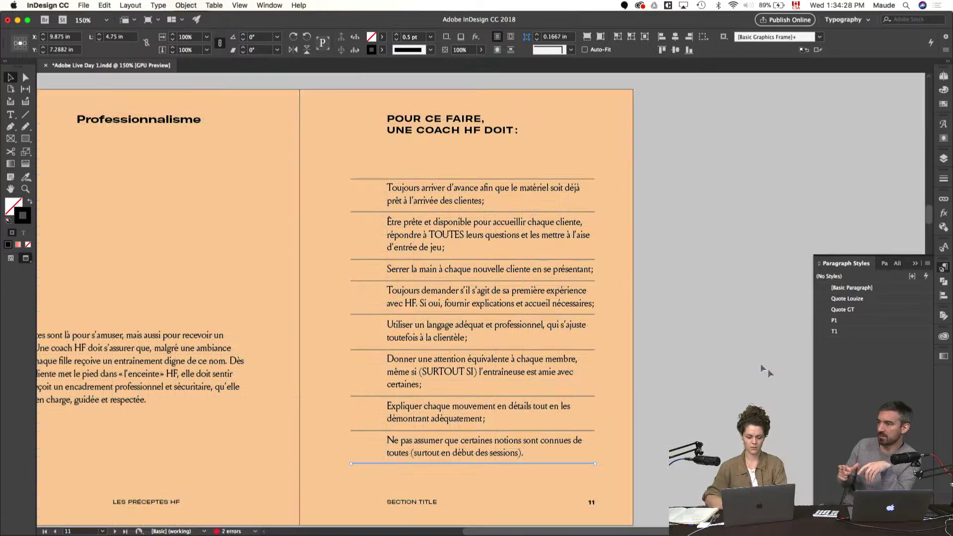
left_click(767, 371)
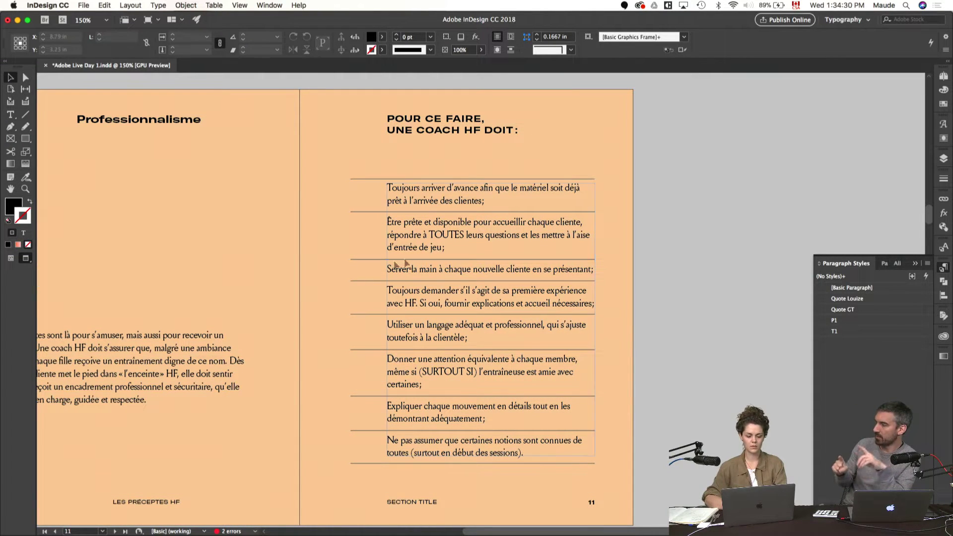
- Nudge the divider line between the second and third list items up to Y 3.3021 in
left_click_drag(328, 247, 355, 262)
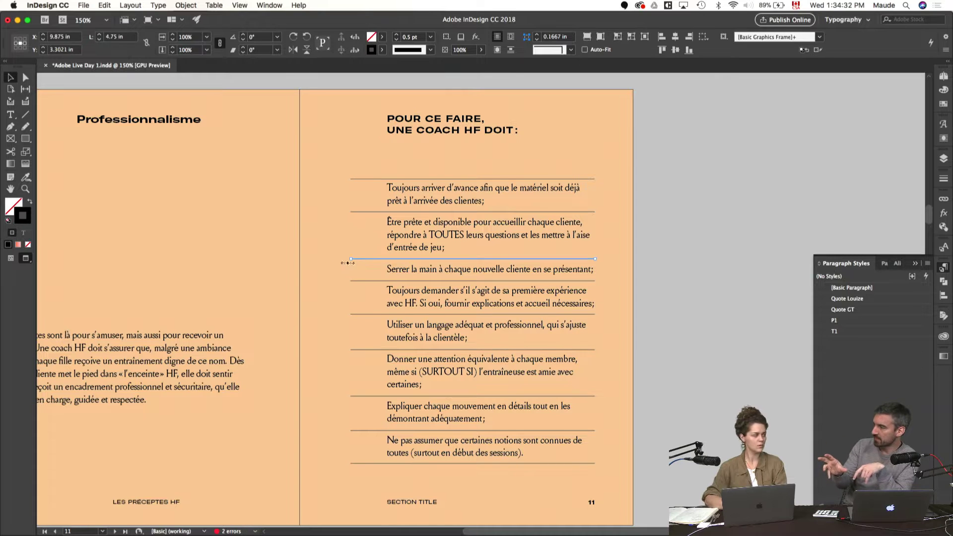
left_click(303, 269)
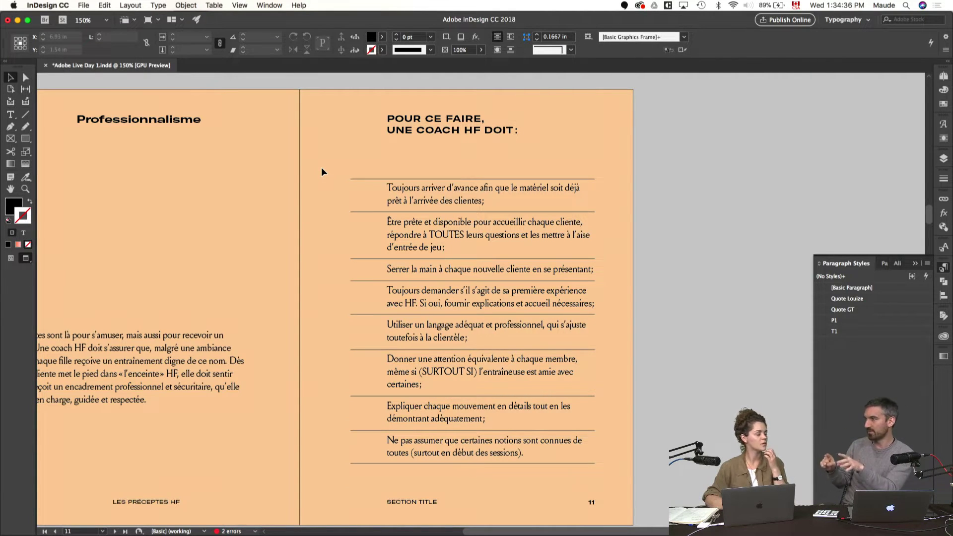
- Try shortening all the divider lines to about 4.04 in wide so they start flush with the list text
scroll(700, 257, "left", 5)
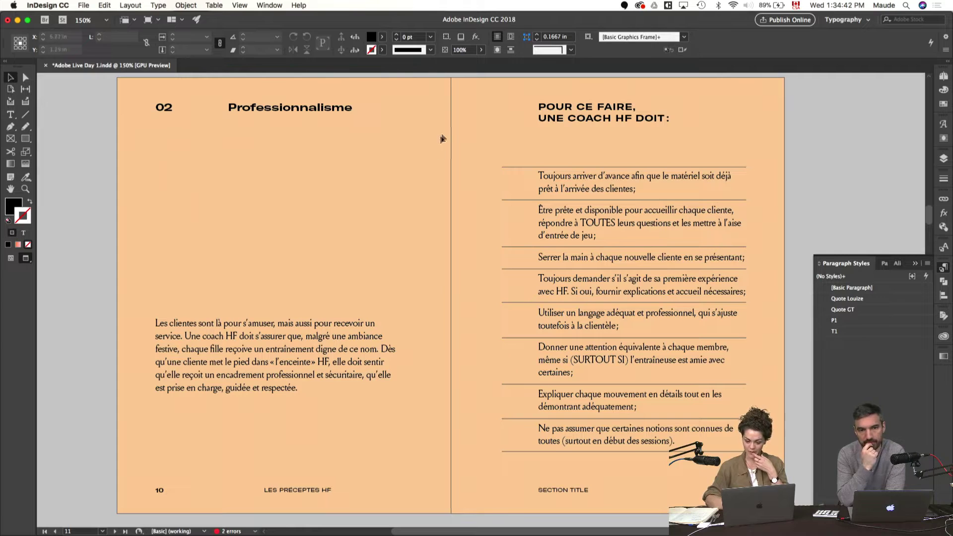
left_click_drag(470, 142, 525, 466)
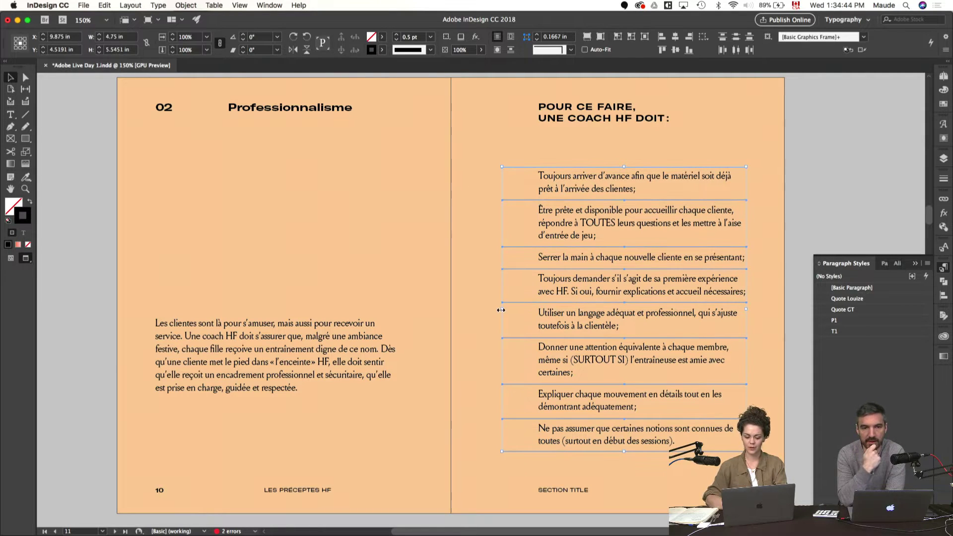
left_click_drag(500, 309, 538, 310)
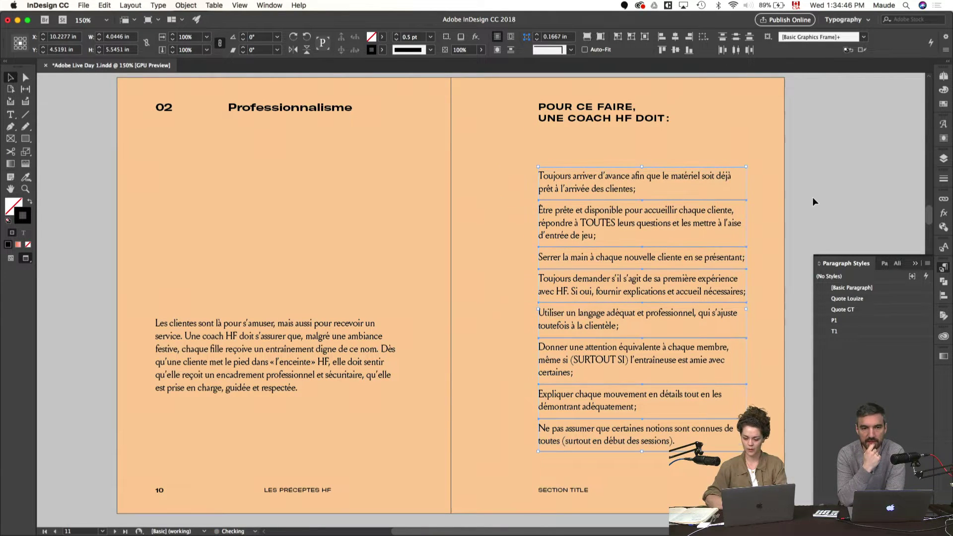
left_click(812, 201)
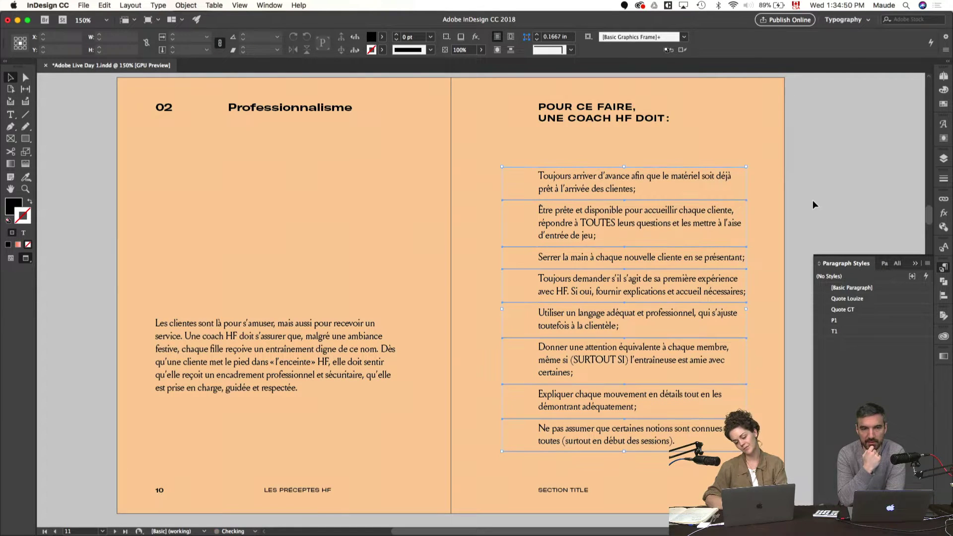
key("super+z")
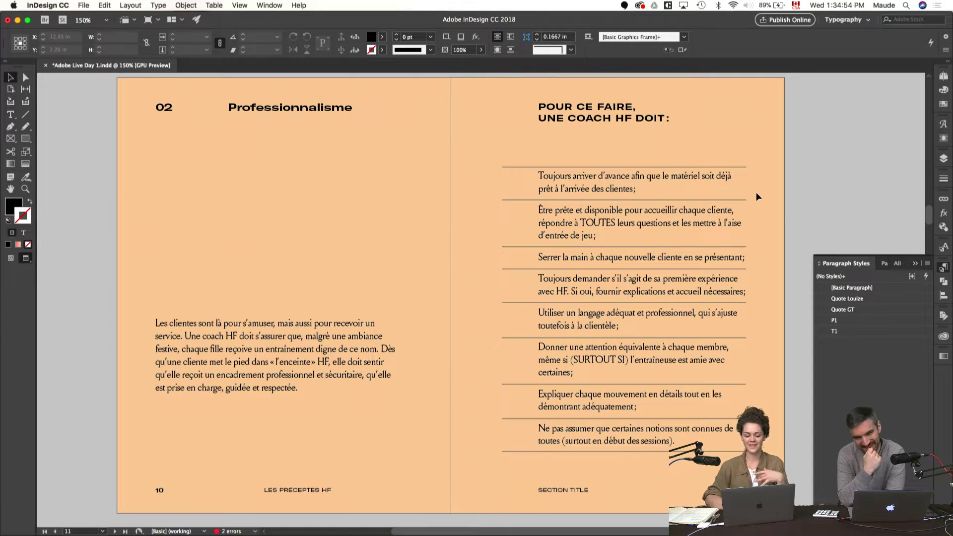
- Switch to Pages, look through the remaining precepts in BON-Petit-guide-de-petit-coach-HF V2, and return to the InDesign layout
scroll(755, 193, "down", 1)
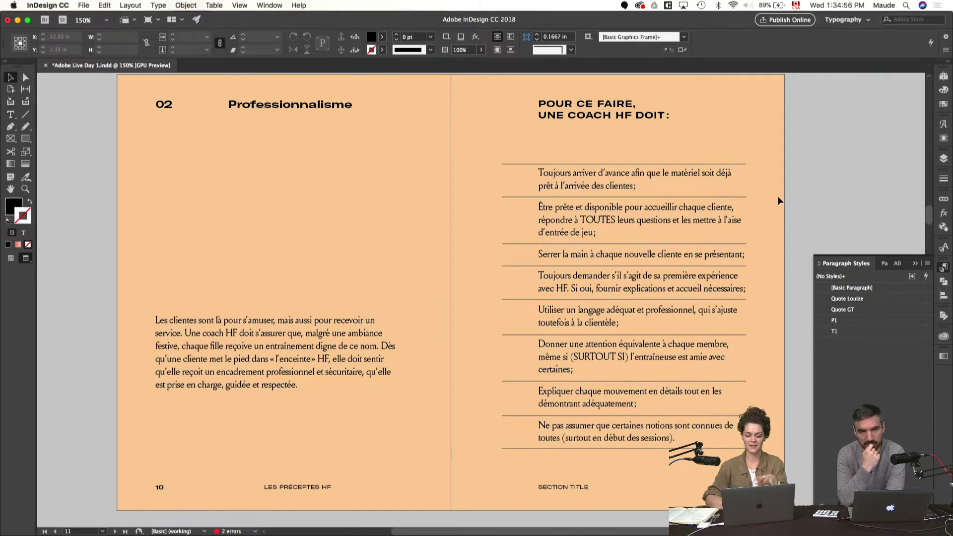
key("super+Tab")
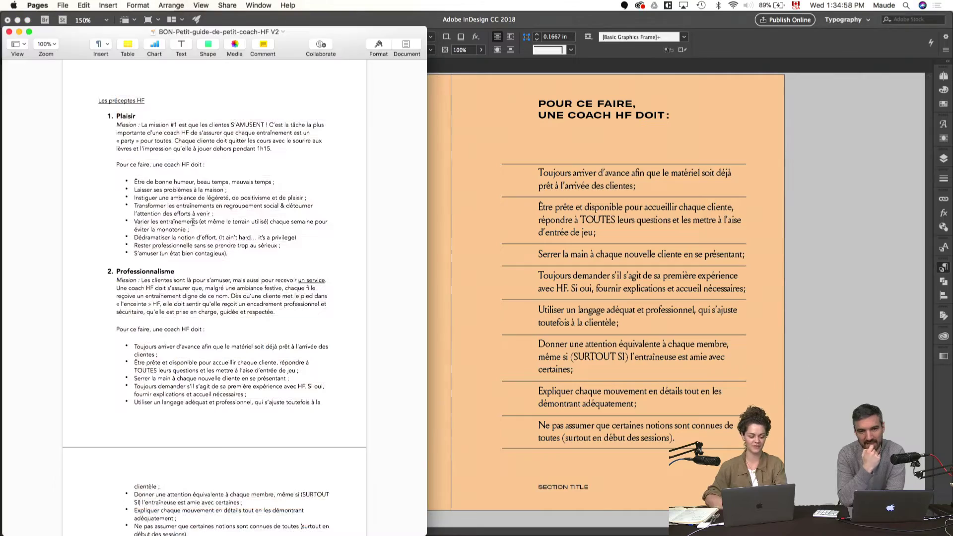
scroll(193, 222, "down", 15)
scroll(192, 222, "up", 15)
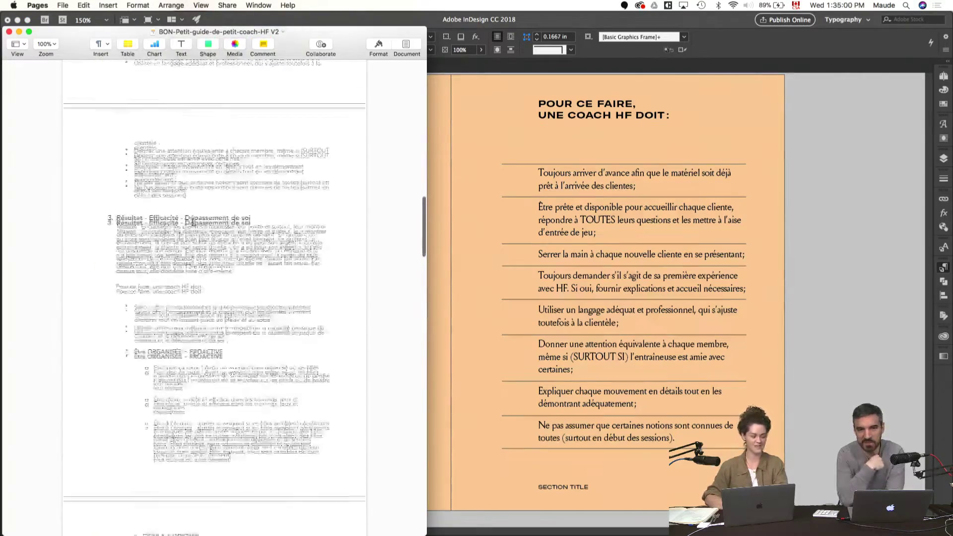
left_click(474, 217)
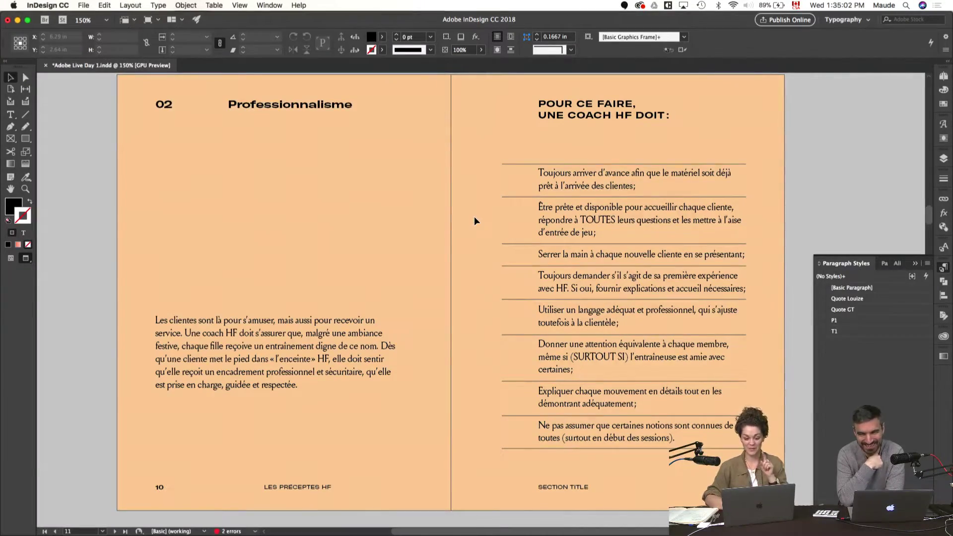
- Move page 10's mission paragraph up to the upper horizontal guide and fit its frame to the text, about 1.39 in high
left_click(944, 267)
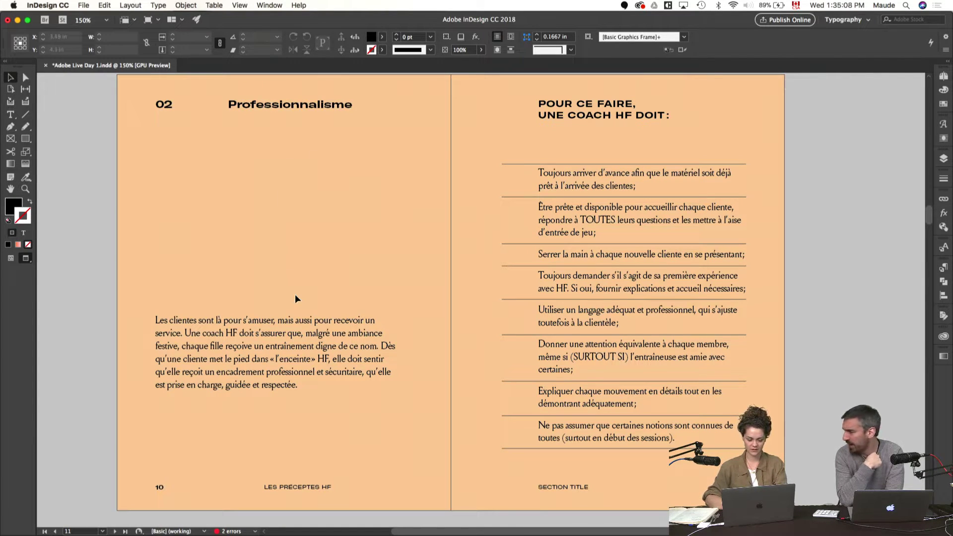
key("w")
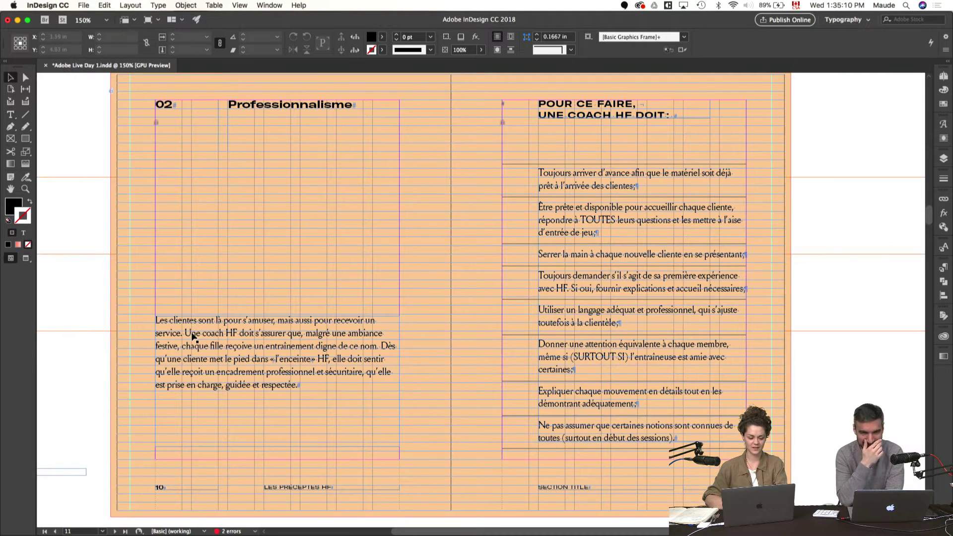
left_click_drag(202, 333, 200, 193)
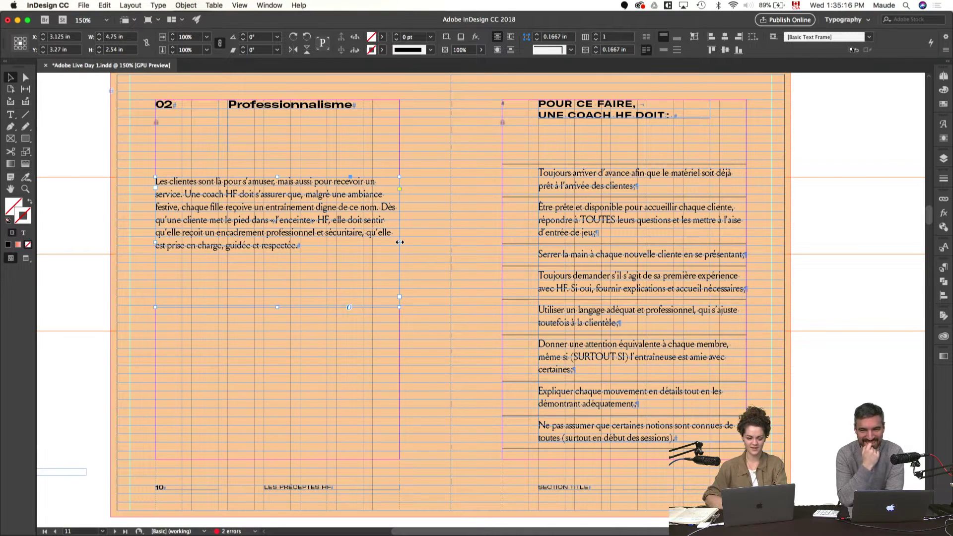
key("super+alt+c")
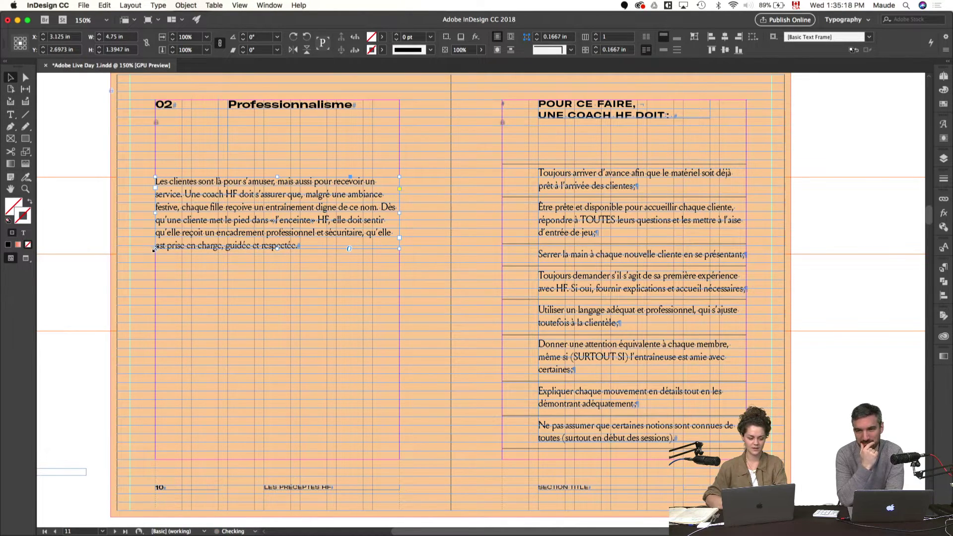
- Narrow page 10's mission paragraph frame to about 3.34 in so it aligns with the Professionnalisme title, and fit its height to the text
left_click_drag(154, 250, 227, 322)
key("super+alt+c")
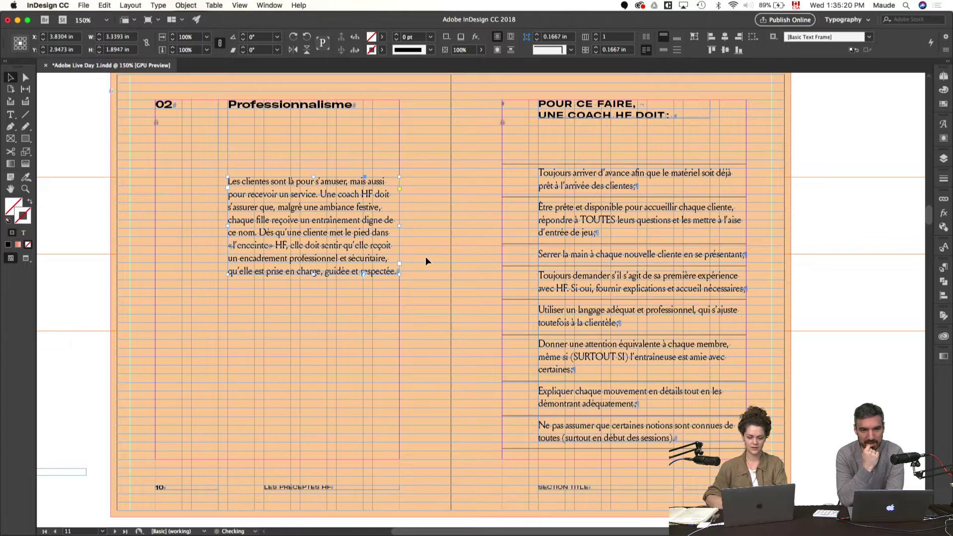
left_click(424, 257)
key("w")
- Set the page 11 heading "Pour ce faire, une coach HF doit:" to 8 pt with 12 pt leading
left_click(624, 107)
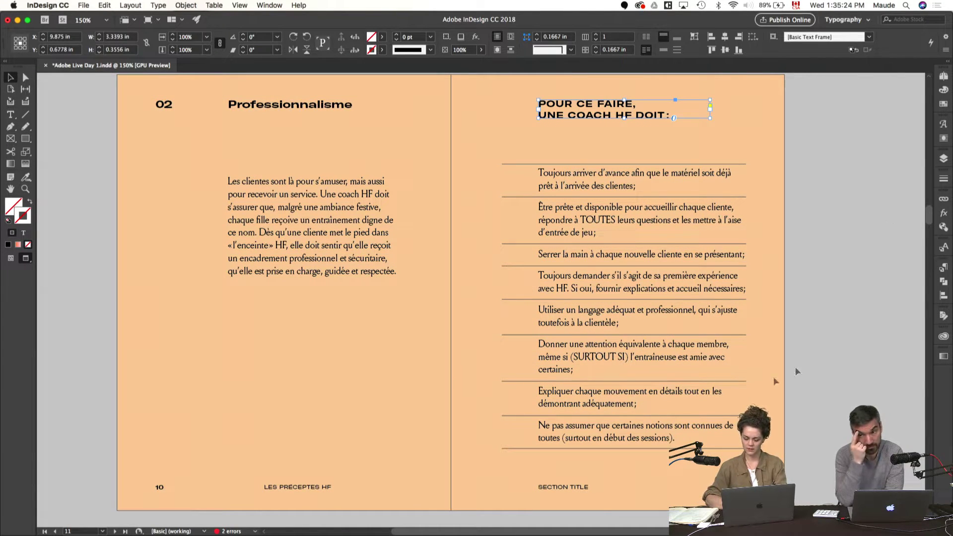
key("super+t")
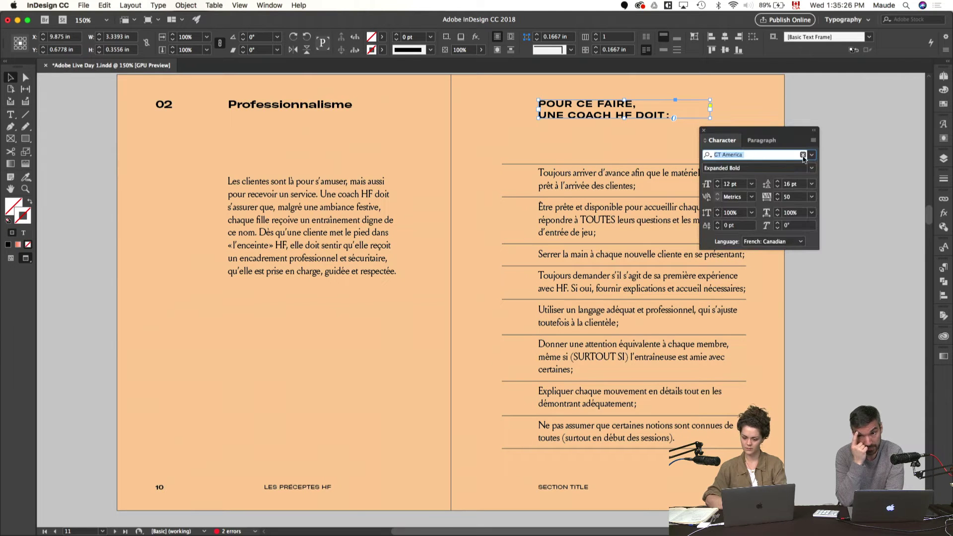
left_click(717, 188)
left_click(717, 188)
double_click(717, 188)
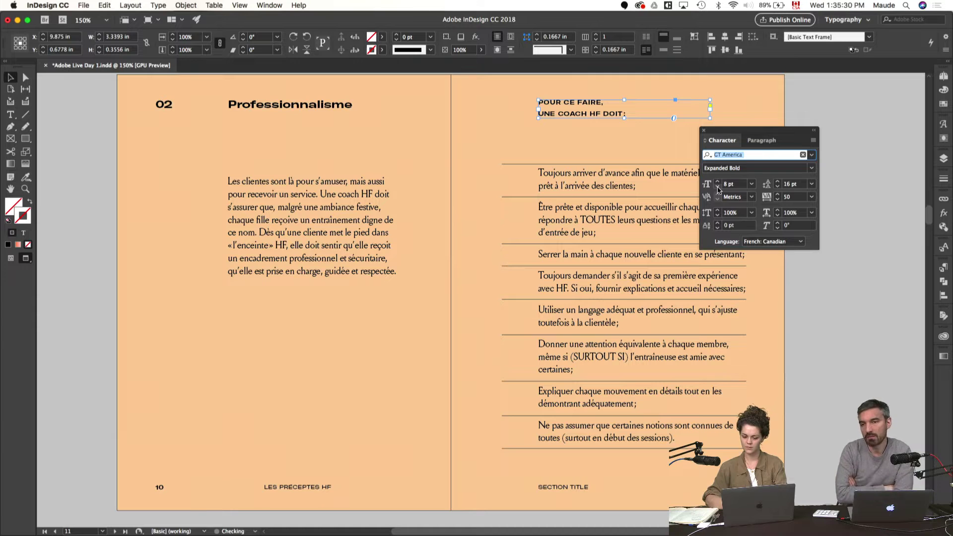
left_click(777, 189)
double_click(777, 188)
left_click(777, 188)
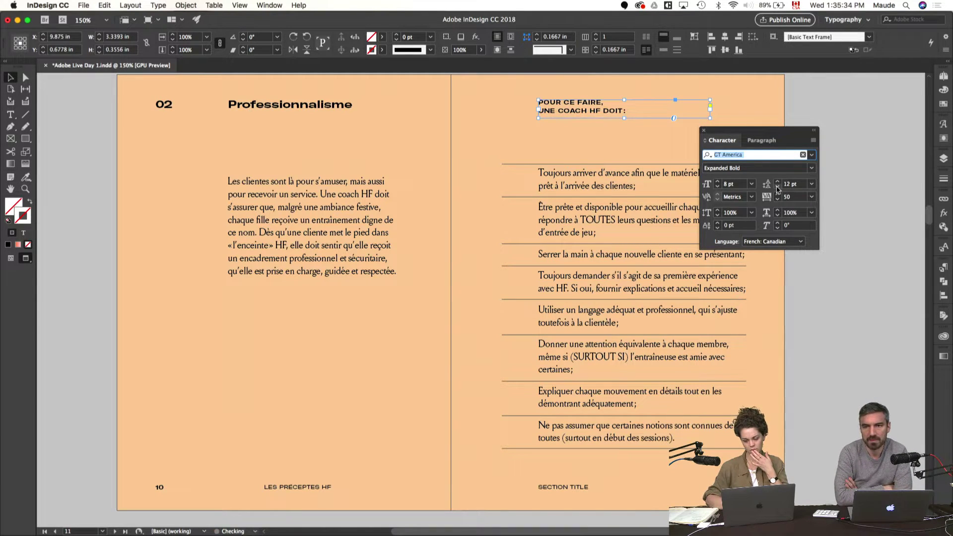
- Create a paragraph style from the page 11 heading's formatting, name it Small Title GT, and apply it to the heading
left_click(947, 269)
left_click(913, 517)
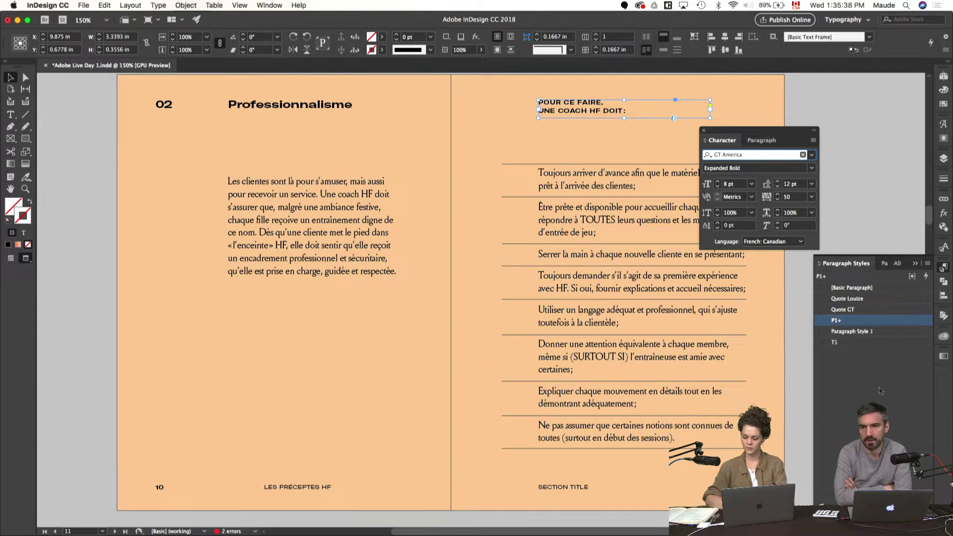
double_click(850, 332)
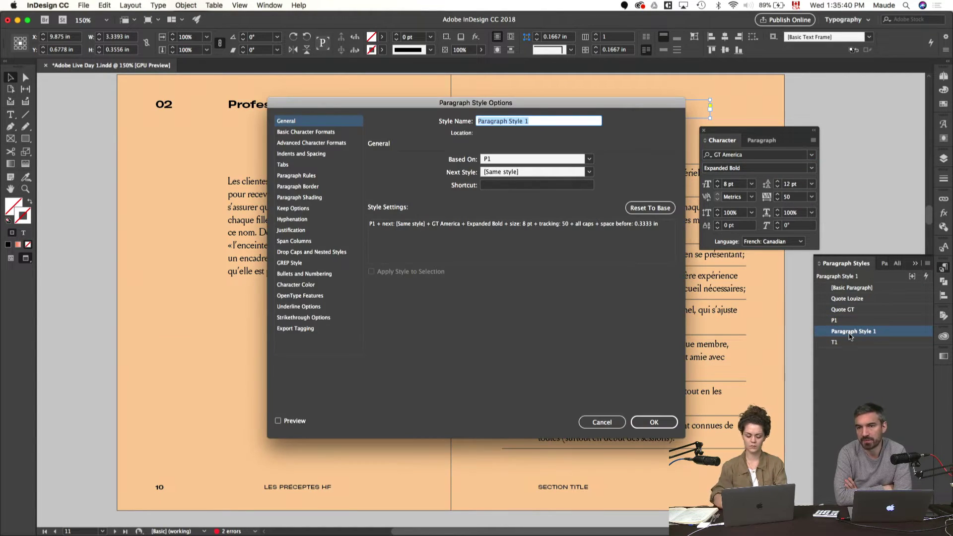
type("C")
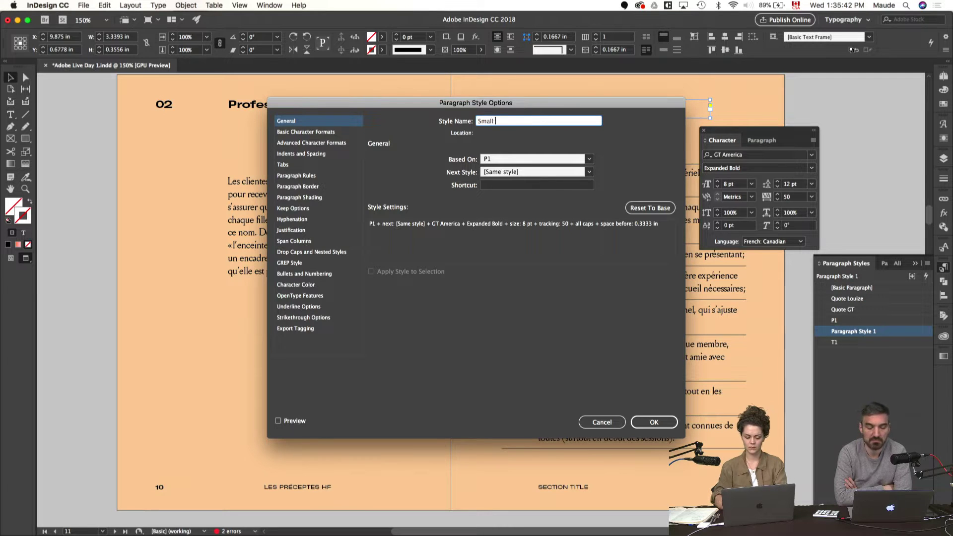
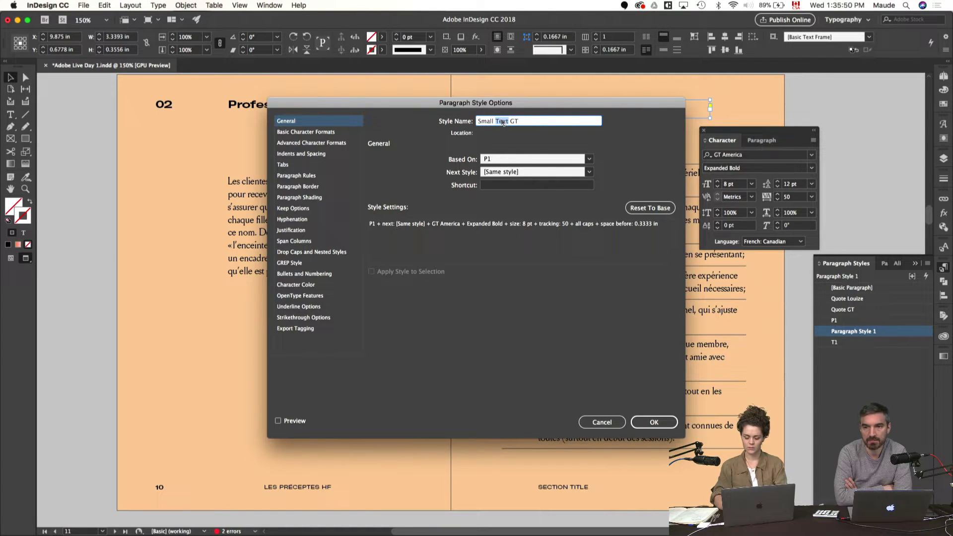
key("Return")
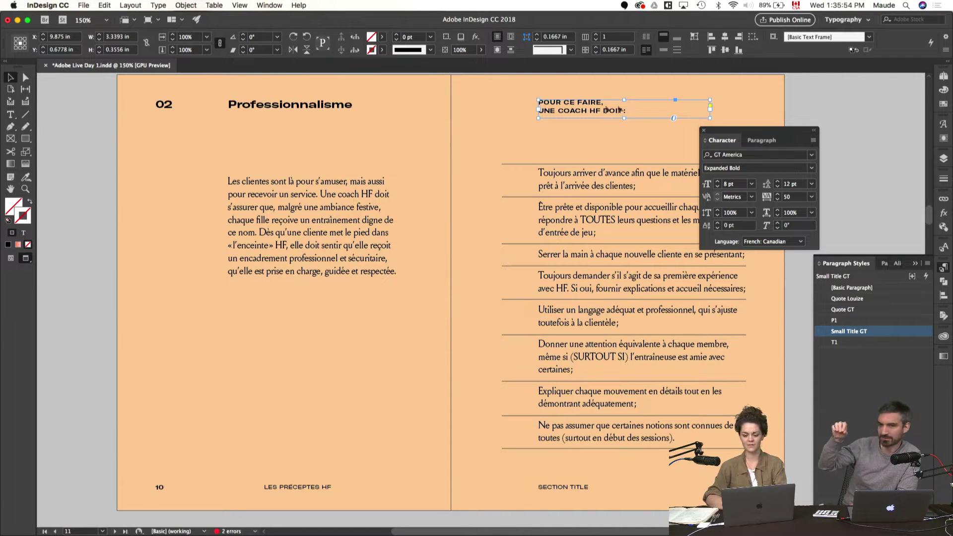
- Remove the line break after "Pour ce faire," so the page 11 heading runs on a single line
left_click(816, 154)
scroll(772, 179, "right", 3)
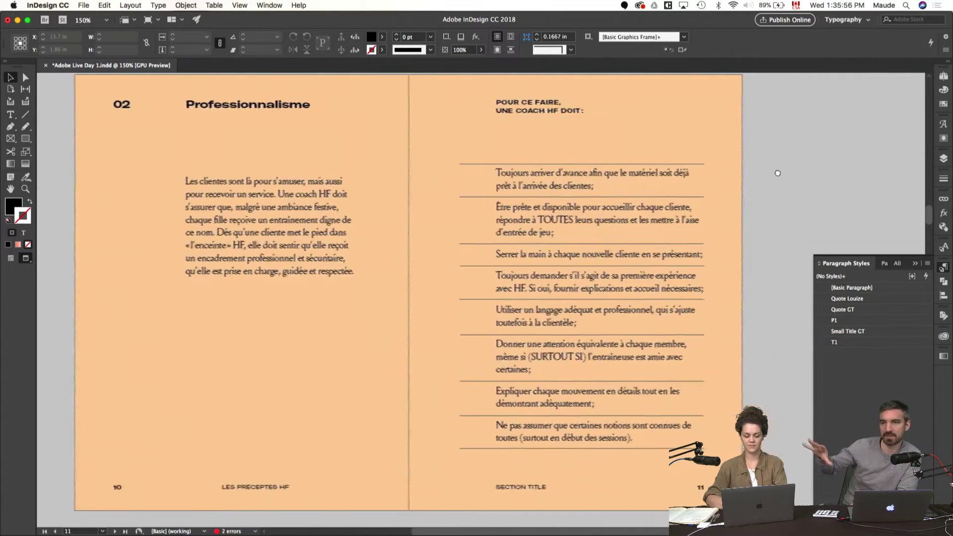
double_click(566, 106)
key("Delete")
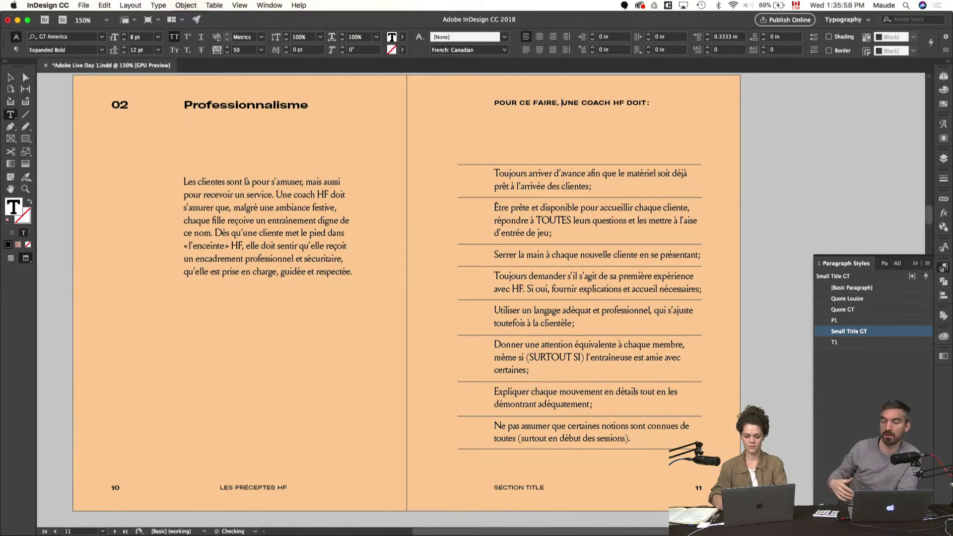
left_click(772, 134)
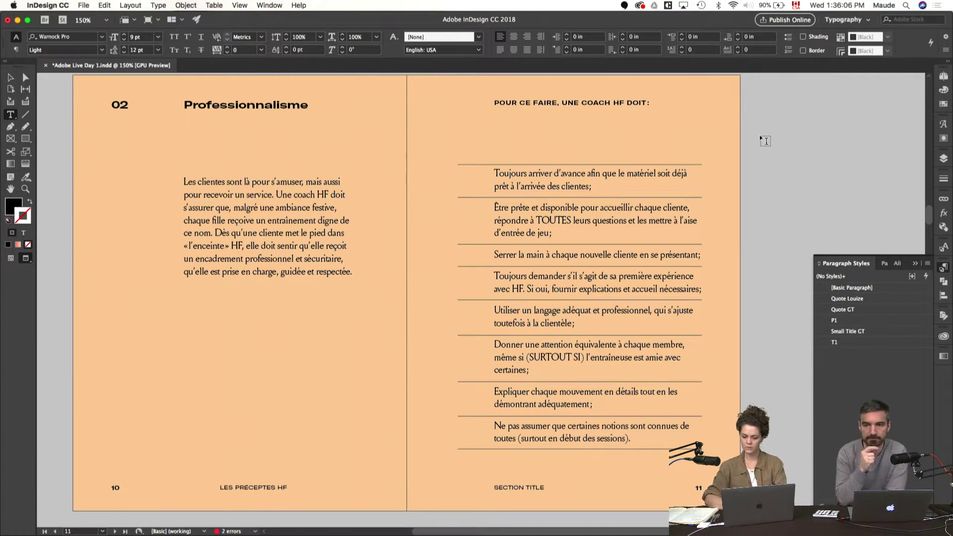
- Copy all the Professionnalisme spread's content in place onto pages 28–29 and delete the duplicated page numbers and footer titles
key("v")
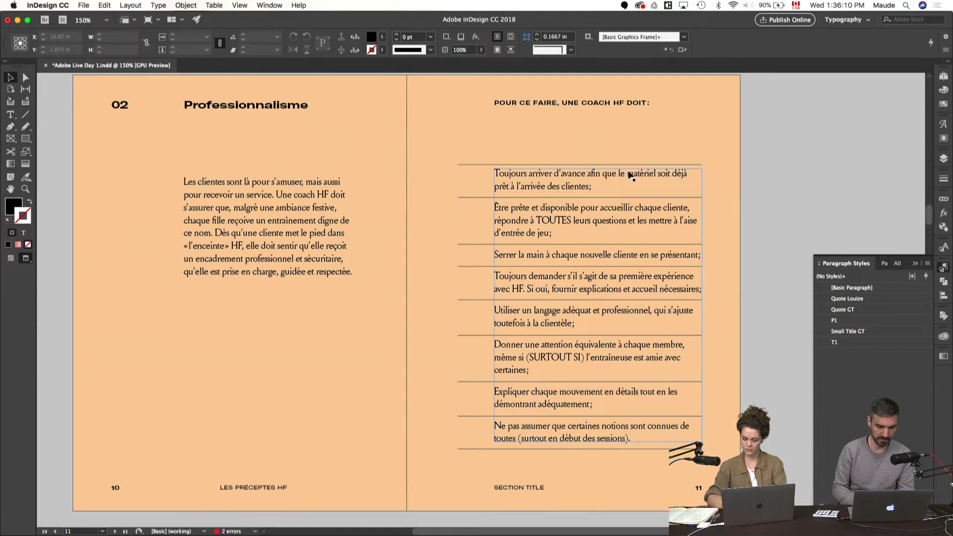
key("super+minus")
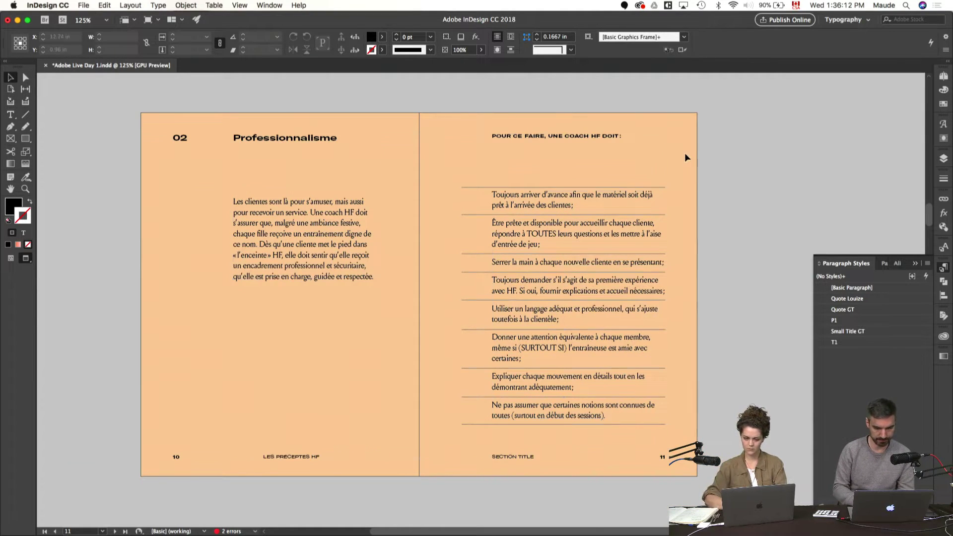
key("super+a")
key("shift+super+Page_Down")
key("shift+super+Page_Down")
key("shift+super+Page_Down")
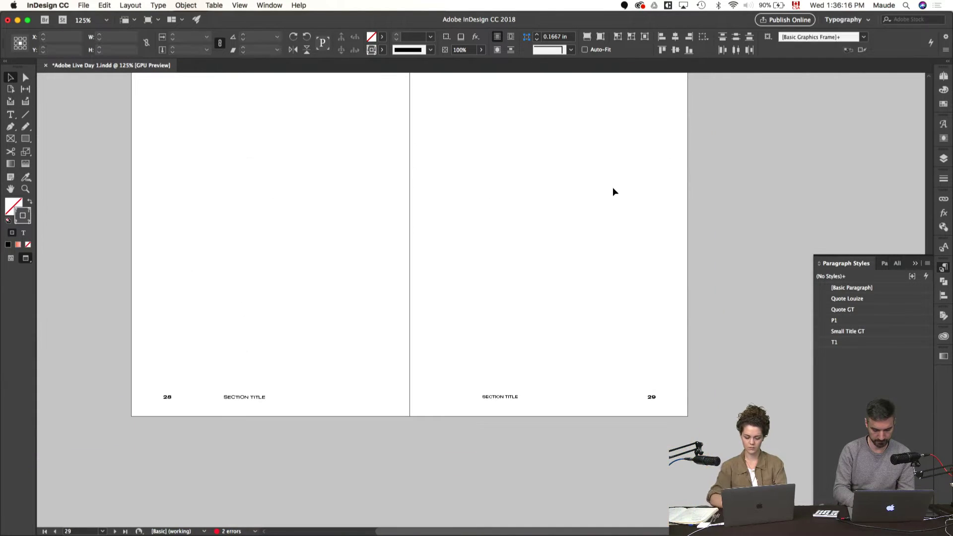
key("alt+shift+super+v")
left_click(737, 245)
scroll(736, 245, "up", 1)
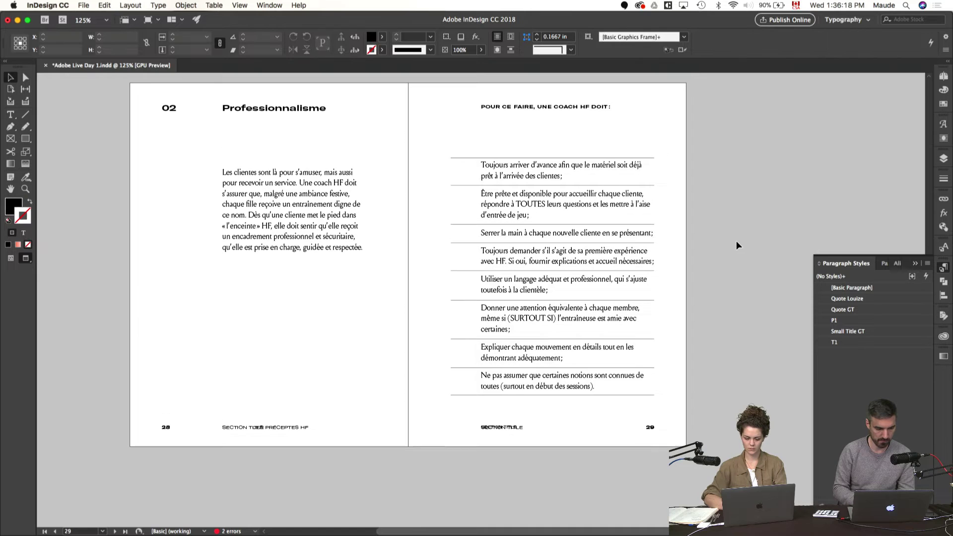
left_click_drag(662, 442, 154, 424)
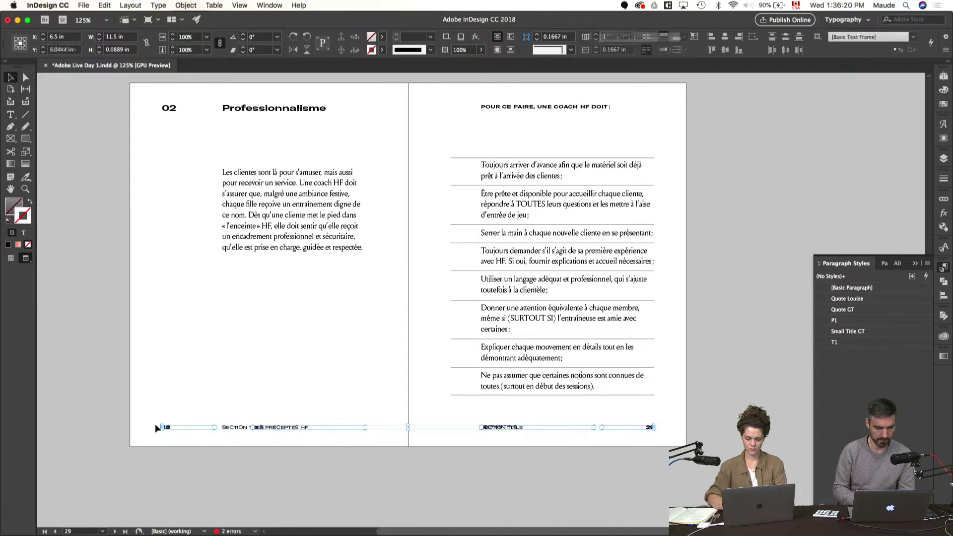
key("Delete")
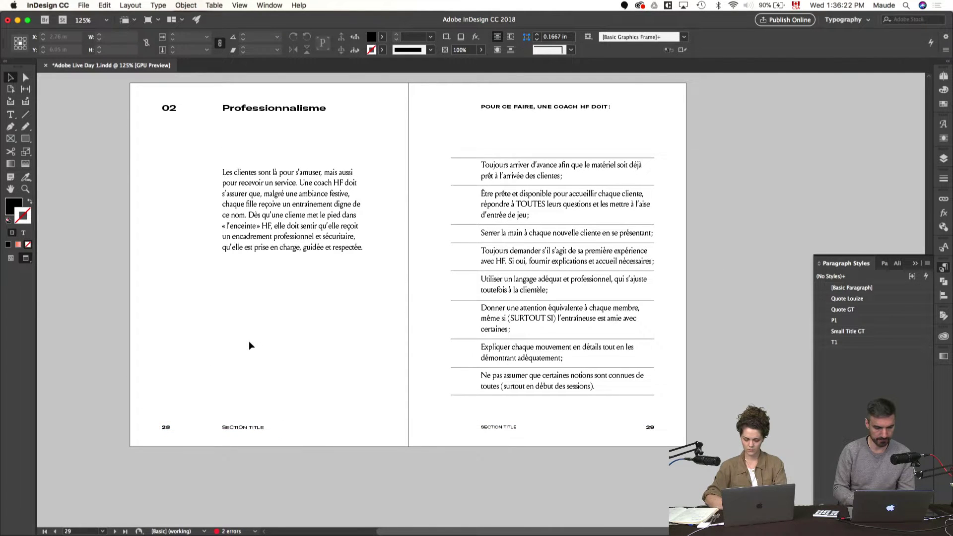
- Move page 4's centred intro paragraph slightly up and bring the round logo up closer beneath it
scroll(281, 355, "up", 4)
scroll(281, 355, "up", 20)
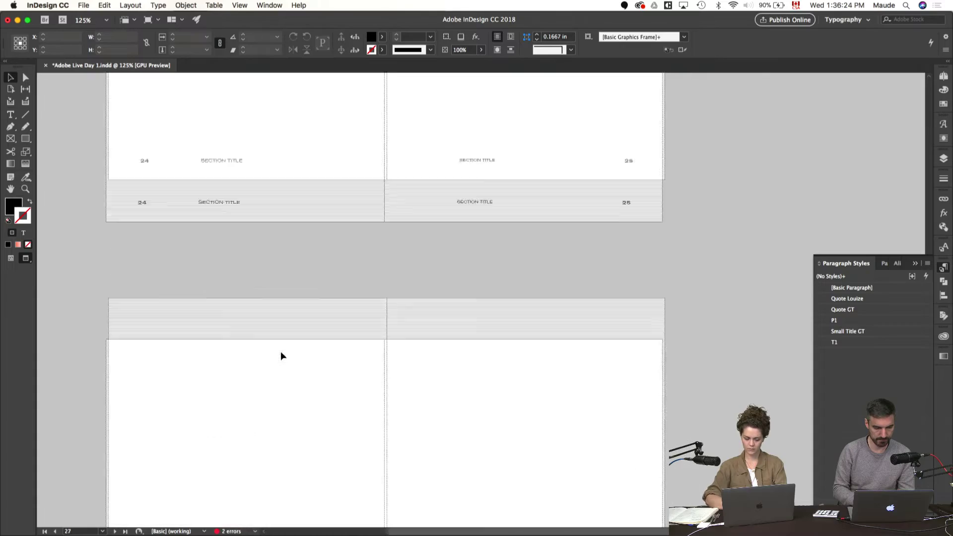
scroll(281, 355, "down", 15)
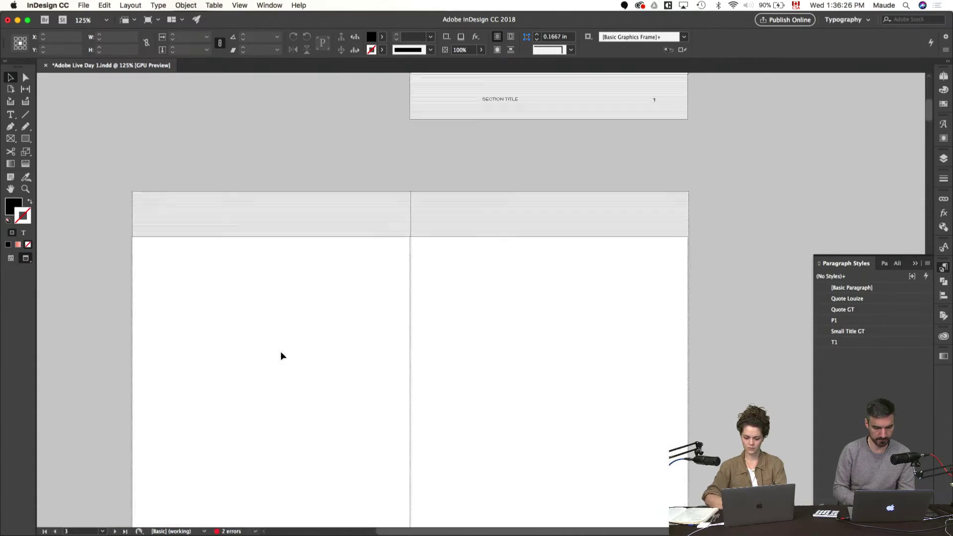
scroll(281, 355, "up", 3)
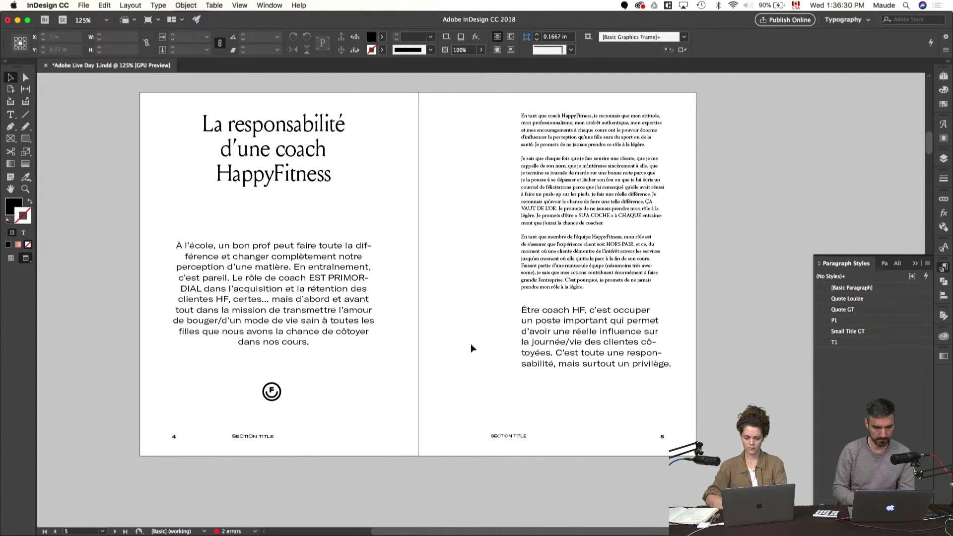
key("w")
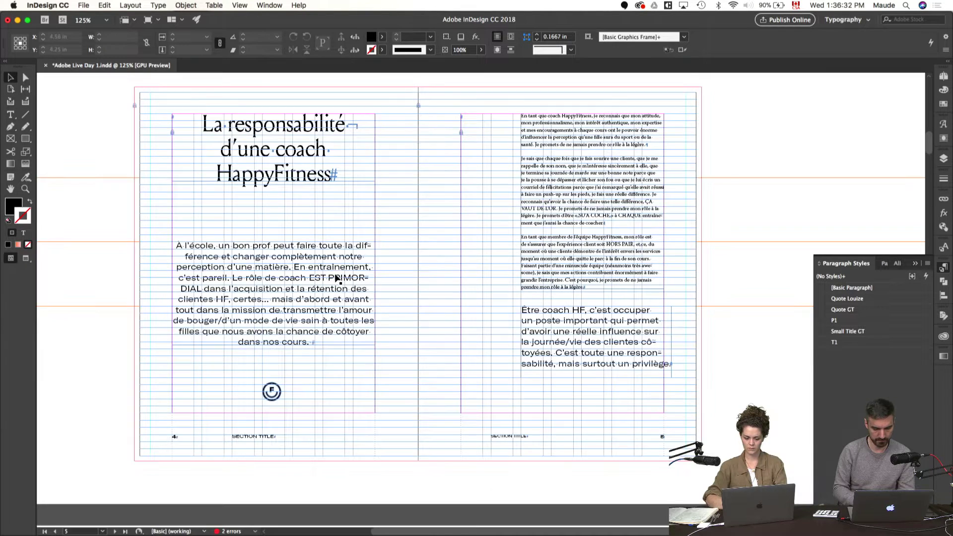
left_click(336, 273)
left_click_drag(336, 273, 336, 266)
key("w")
left_click(315, 380)
left_click_drag(272, 391, 272, 367)
left_click(454, 424)
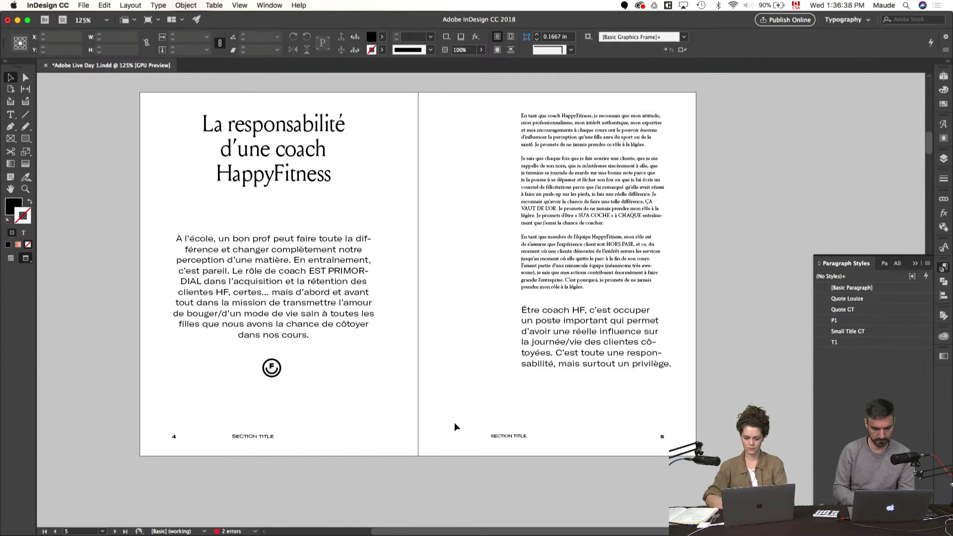
- Change the "Les préceptes HappyFitness" title on pages 6–7 to GT America Expanded Bold
scroll(455, 424, "down", 10)
scroll(454, 423, "down", 5)
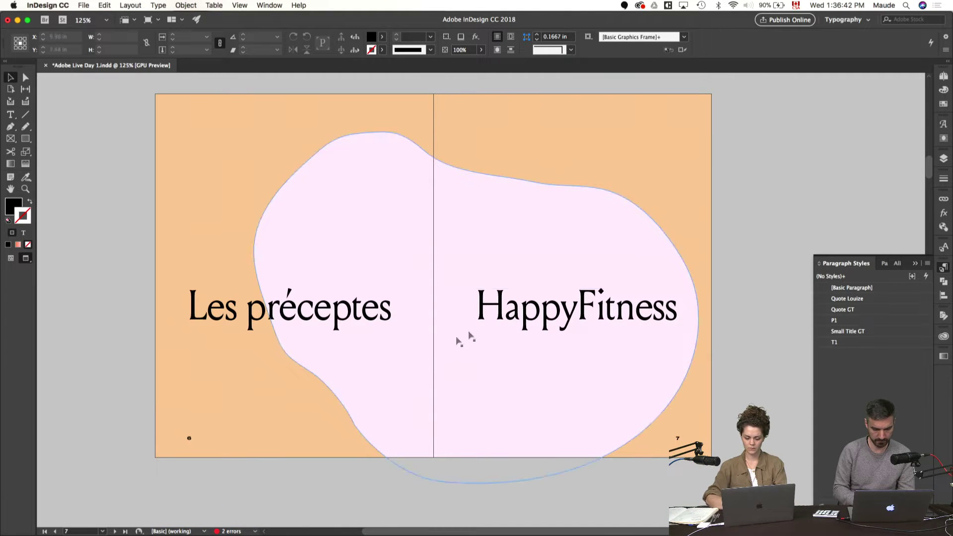
key("w")
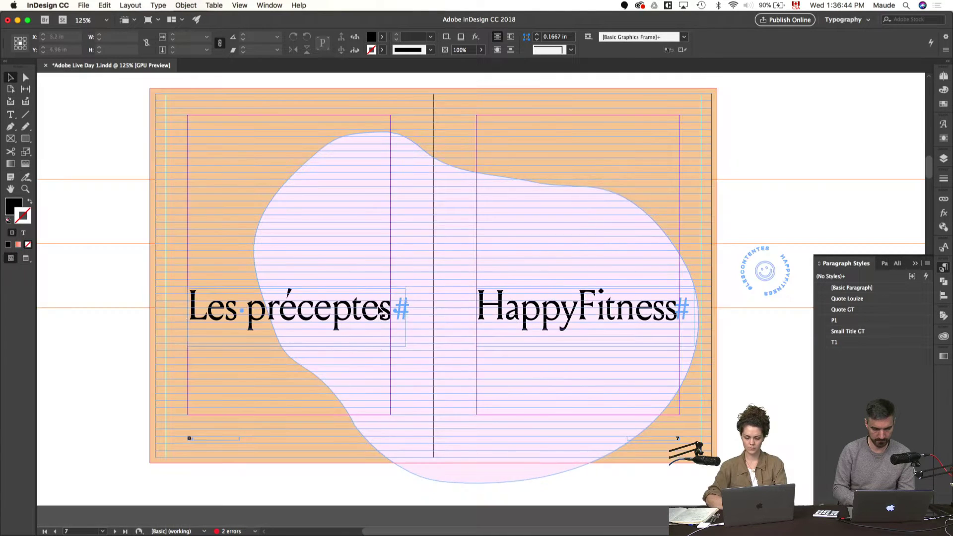
left_click(534, 327)
key("super+t")
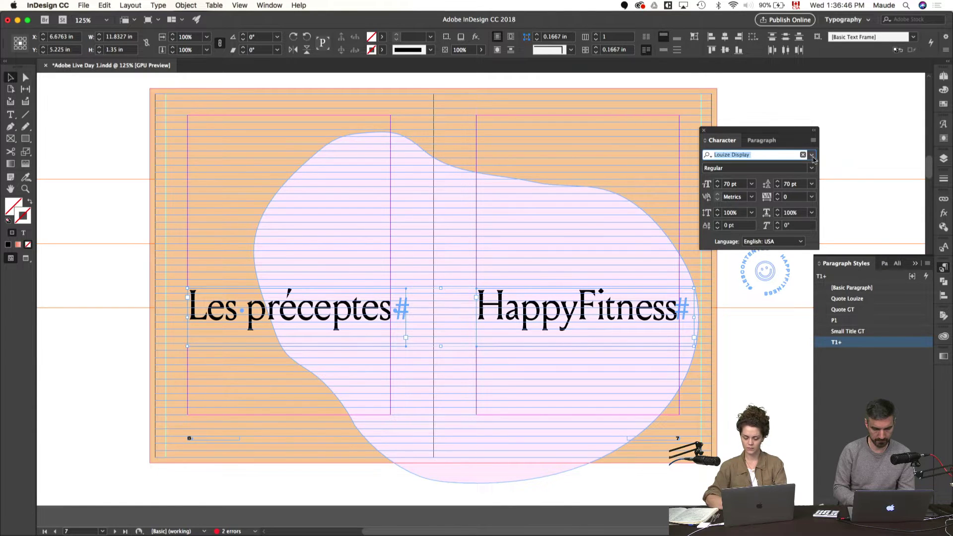
left_click(812, 155)
type("G")
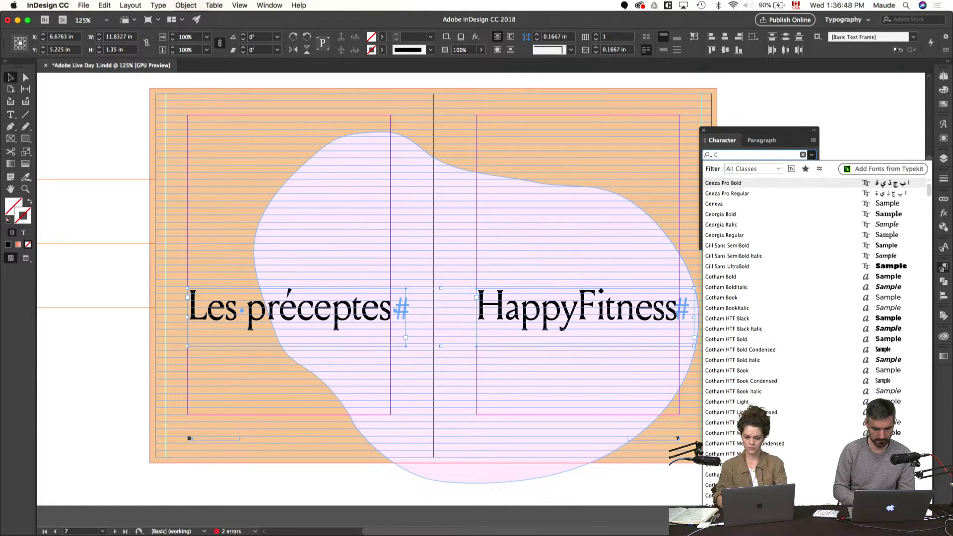
type("T")
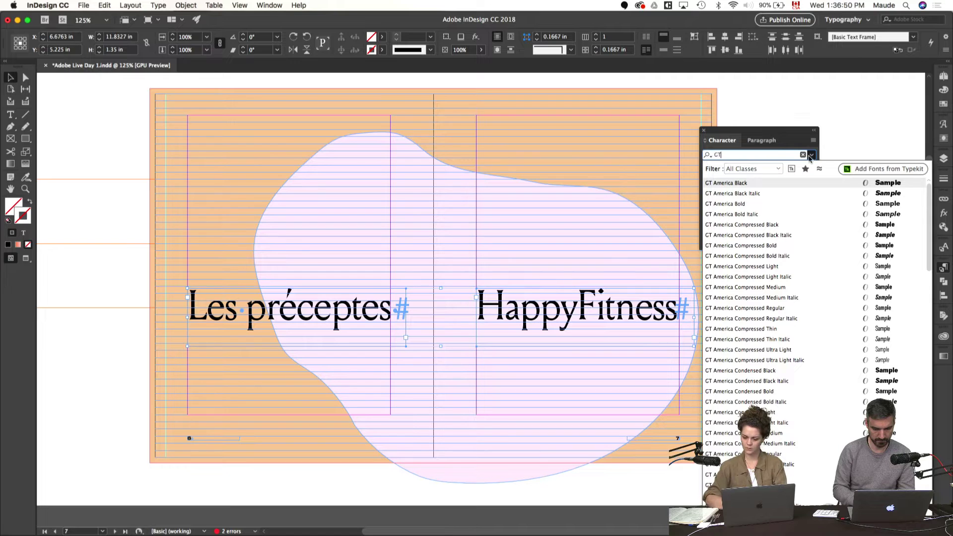
scroll(874, 348, "down", 5)
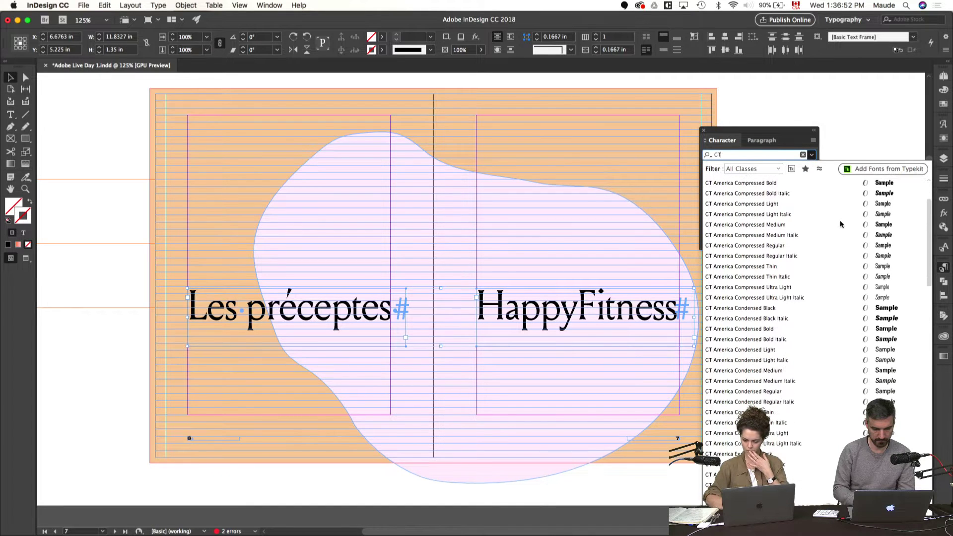
scroll(878, 382, "down", 10)
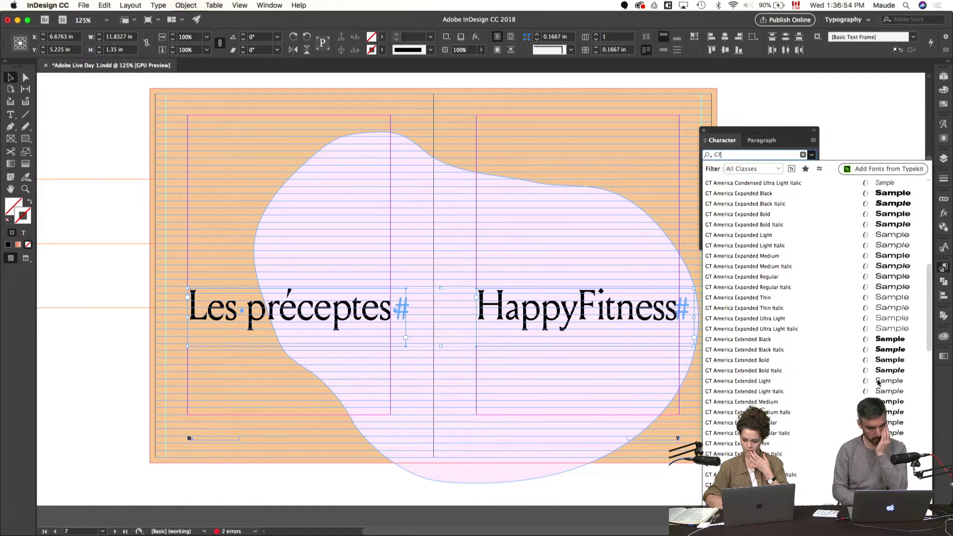
left_click(891, 214)
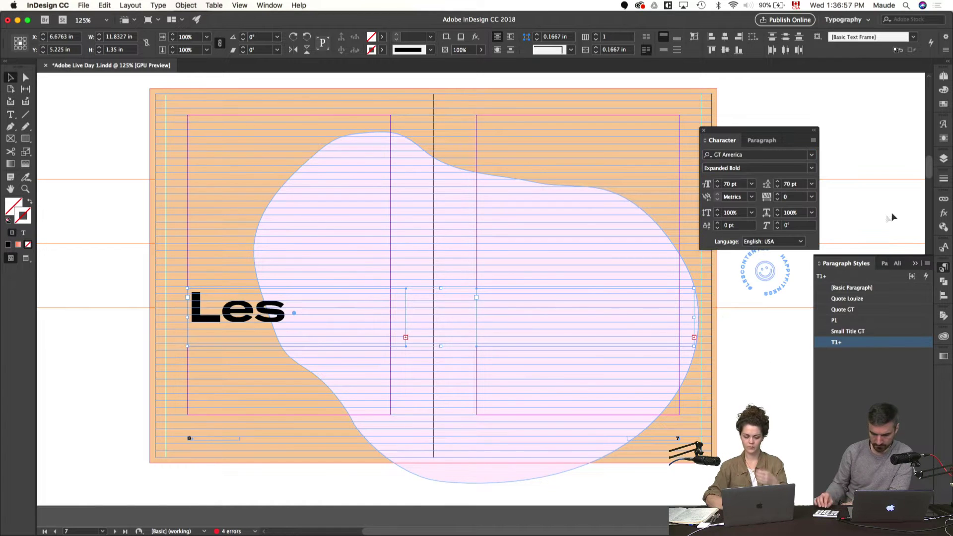
left_click(717, 187)
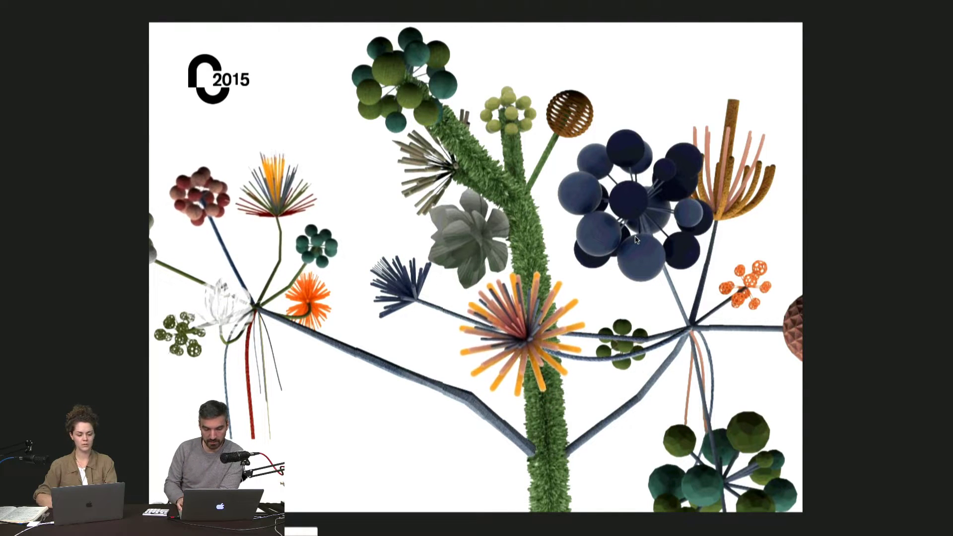
- Page through the cover and SHIFT introduction of the CU 2015 publication in the online document viewer
key("Right")
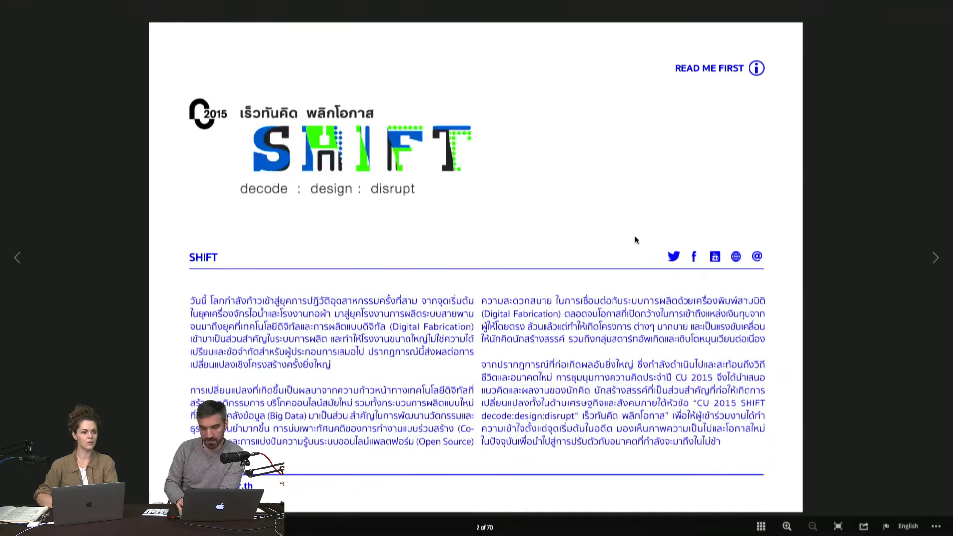
key("Left")
key("Right")
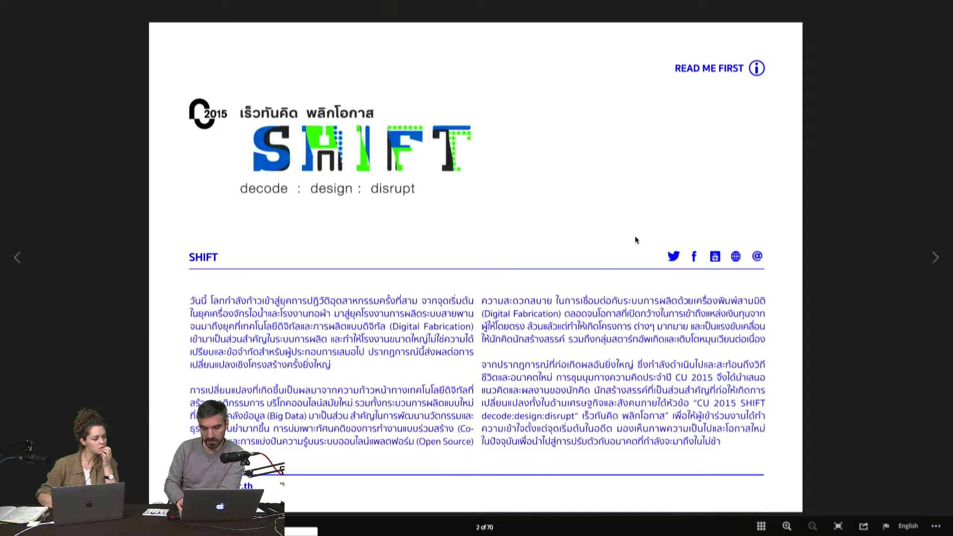
- Advance the CU 2015 publication to its Contents page
key("Right")
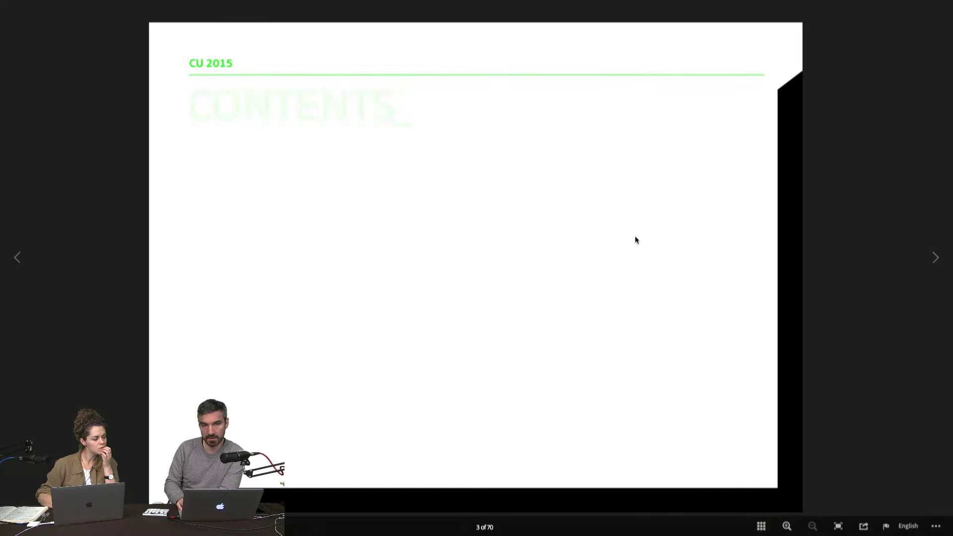
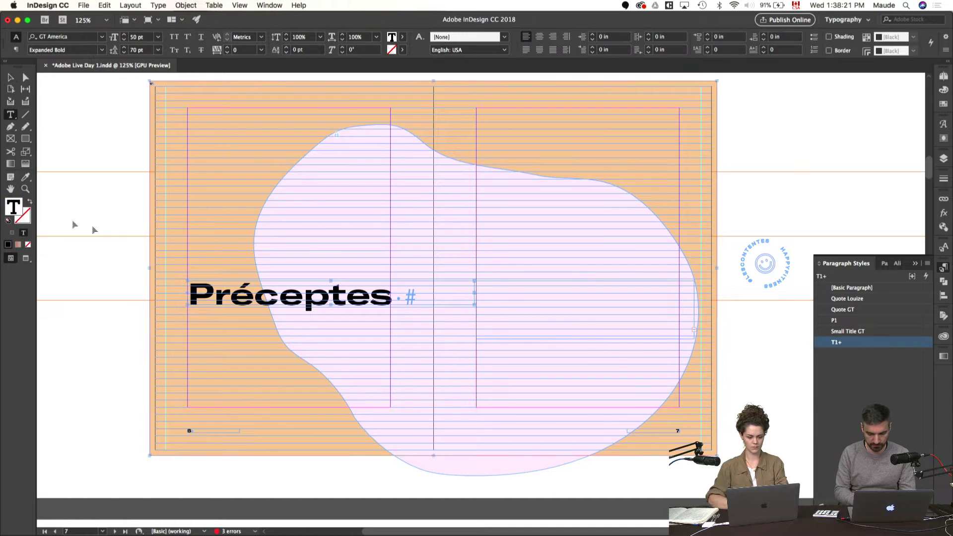
- Enlarge page 7's title text frame to fit the whole word "HappyFitness" and preview the spread without guides
left_click(25, 176)
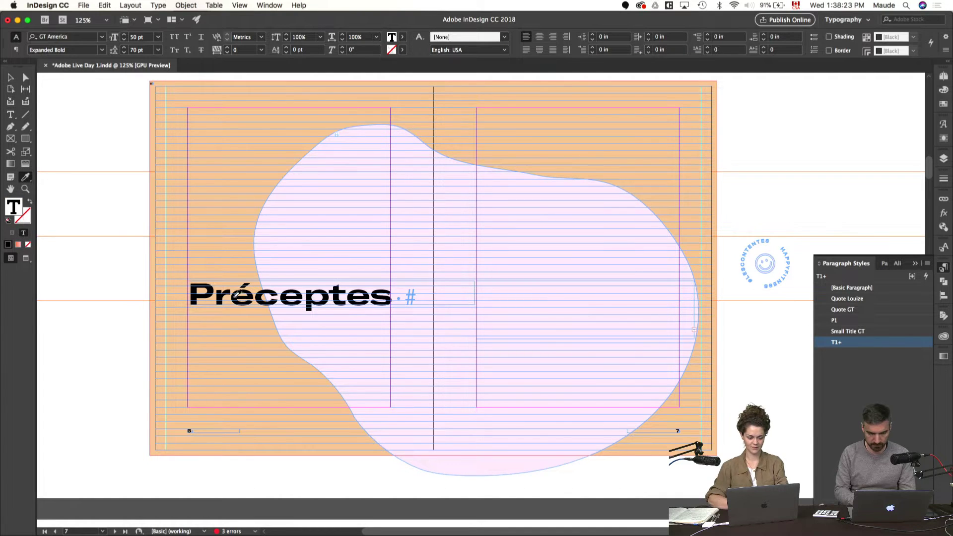
key("v")
left_click(477, 298)
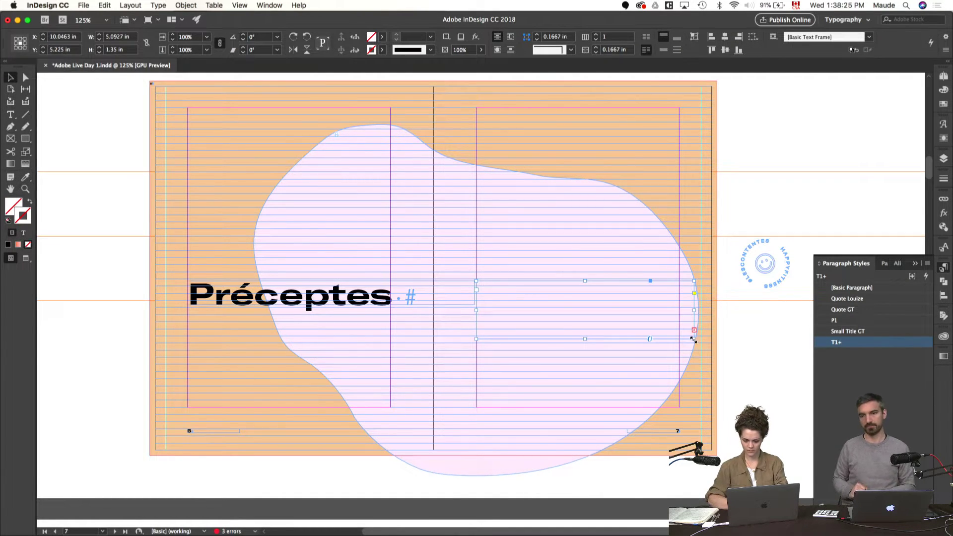
left_click_drag(694, 340, 865, 390)
double_click(864, 391)
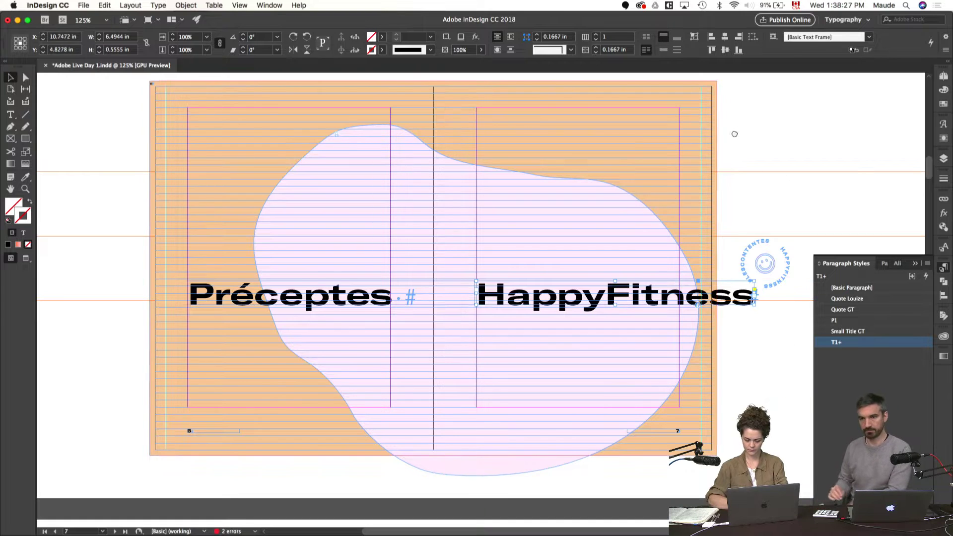
key("w")
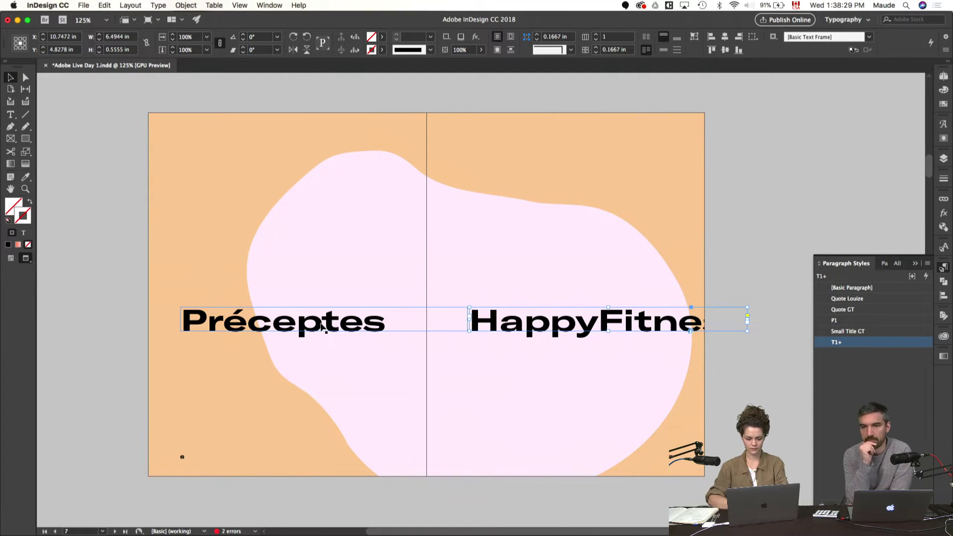
key("w")
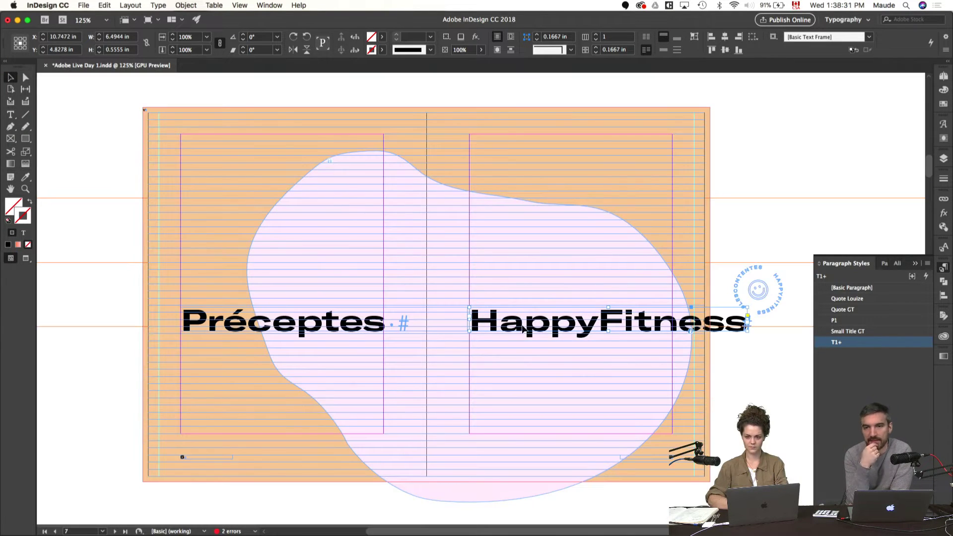
- Rotate the "HappyFitness" and "Préceptes" titles 90° to read upward and move "Préceptes" onto page 7 near the fold
key("r")
left_click_drag(523, 329, 629, 412)
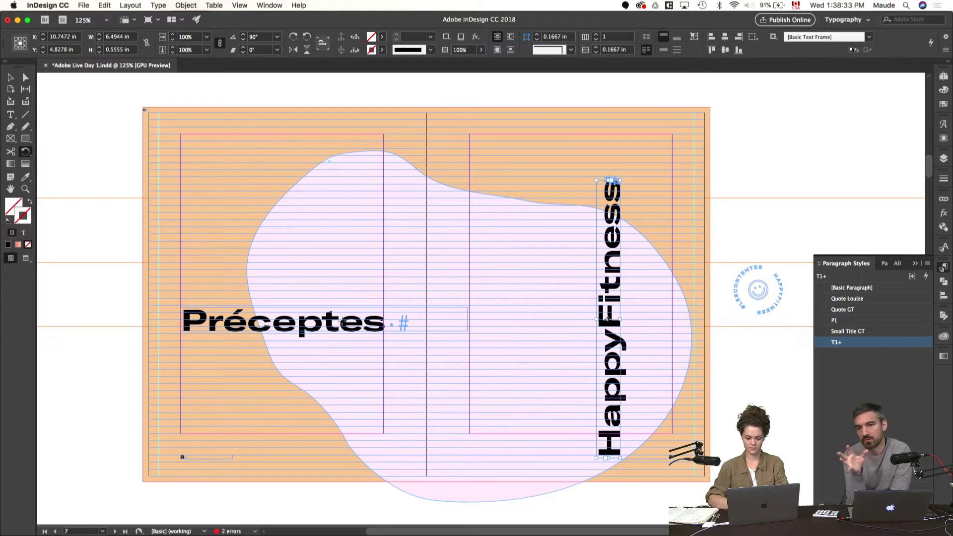
key("v")
key("r")
left_click_drag(244, 393, 366, 419)
key("v")
key("w")
left_click_drag(325, 395, 469, 349)
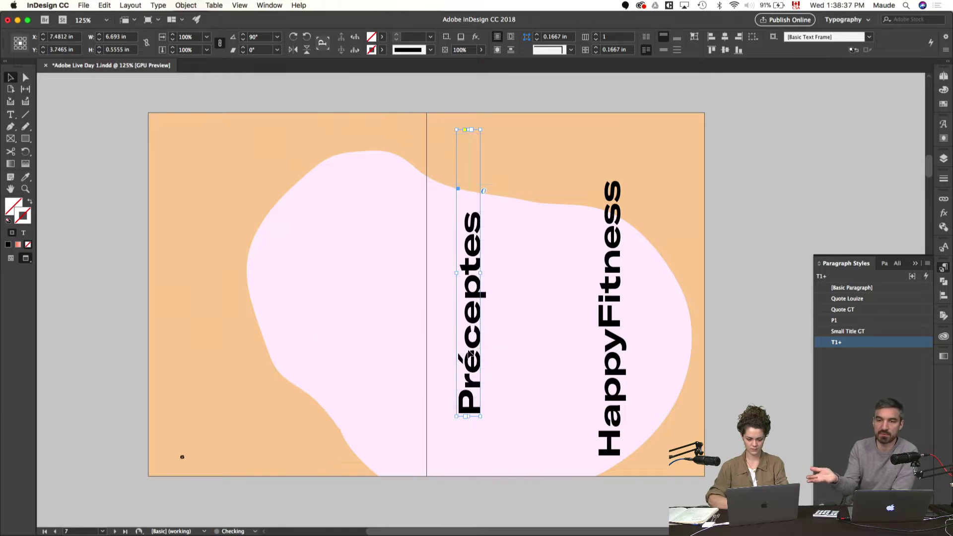
key("w")
- Open the Character settings for both vertical titles and preview the spread
double_click(470, 358)
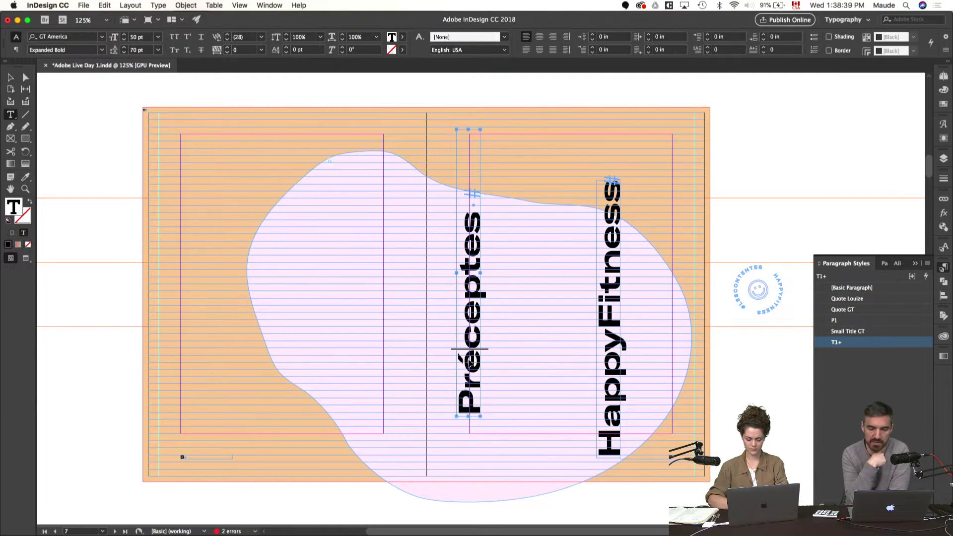
key("super+a")
left_click(726, 172)
key("Escape")
key("super+a")
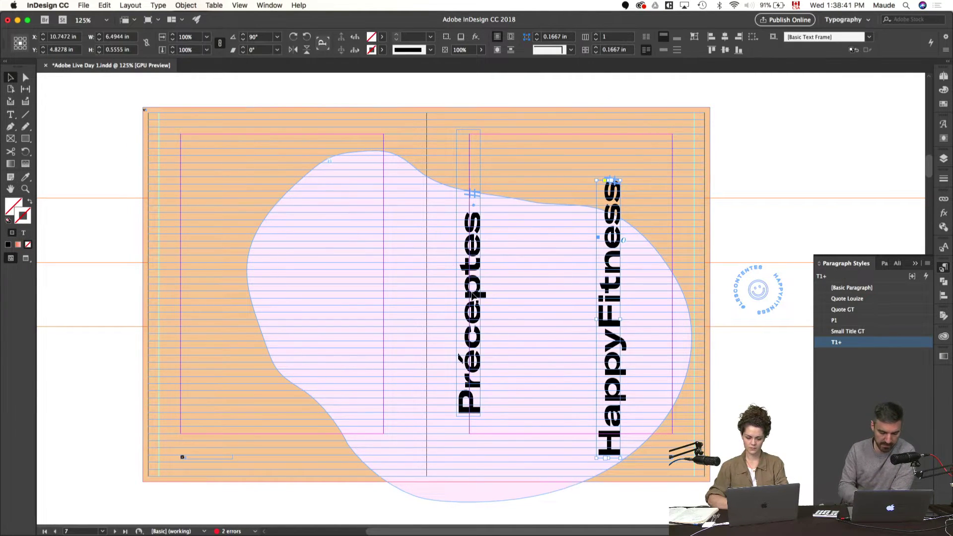
key("super+t")
type("w")
key("Escape")
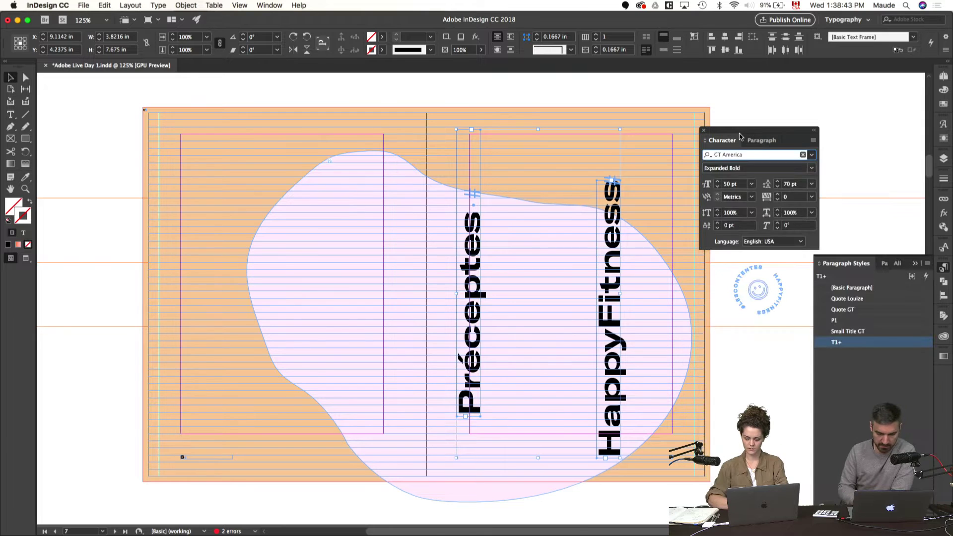
type("w")
left_click(818, 94)
key("w")
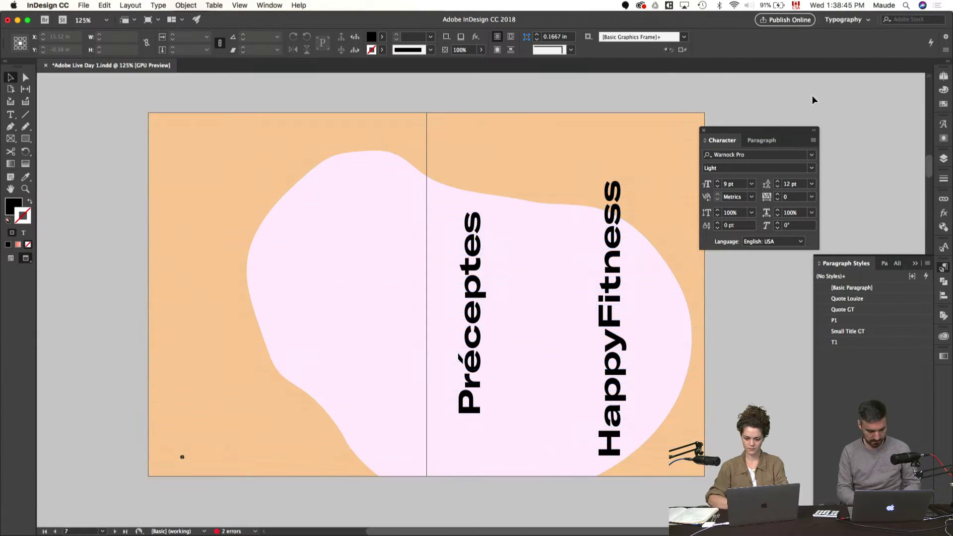
key("w")
- Reduce both vertical titles to 44 pt and set them in all caps
key("super+a")
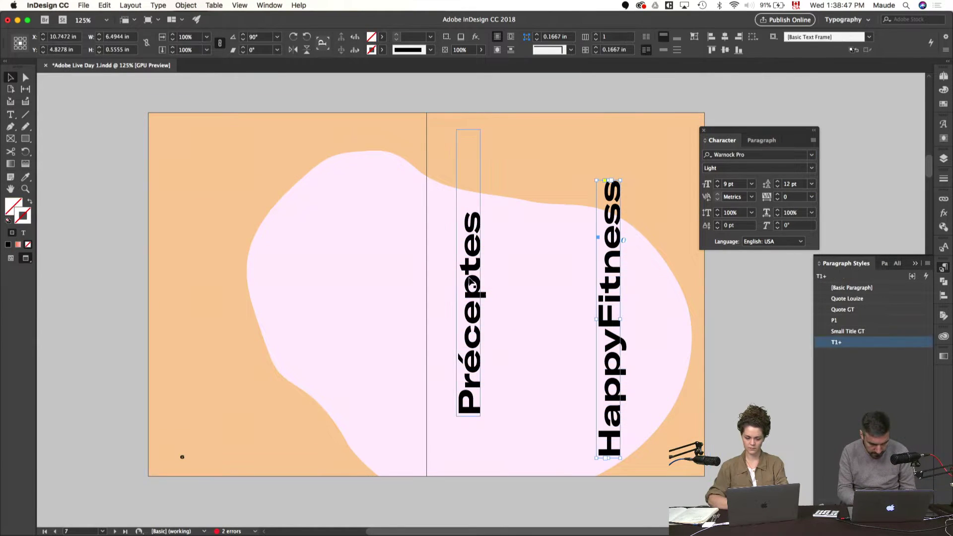
left_click(717, 188)
left_click(717, 188)
left_click(718, 188)
left_click(717, 188)
left_click(717, 188)
left_click(717, 189)
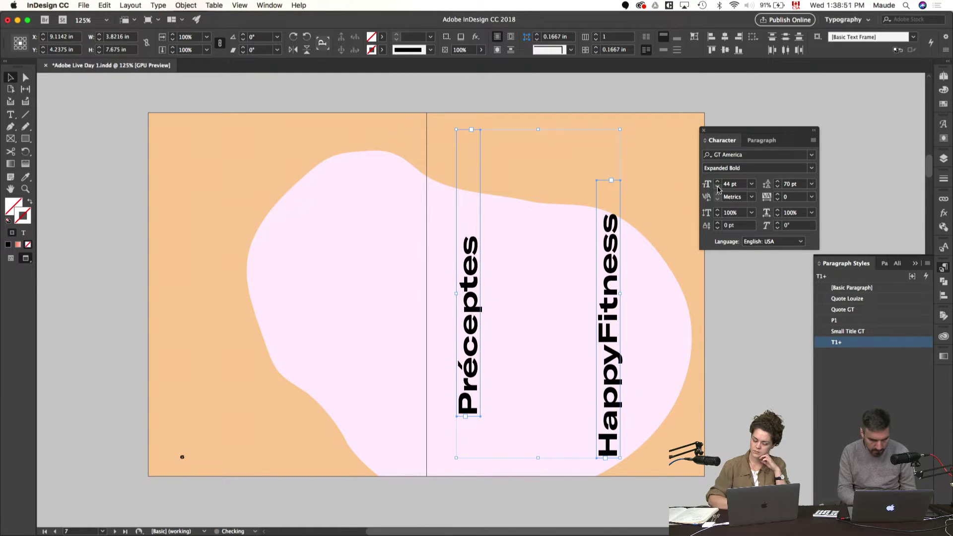
key("super+shift+k")
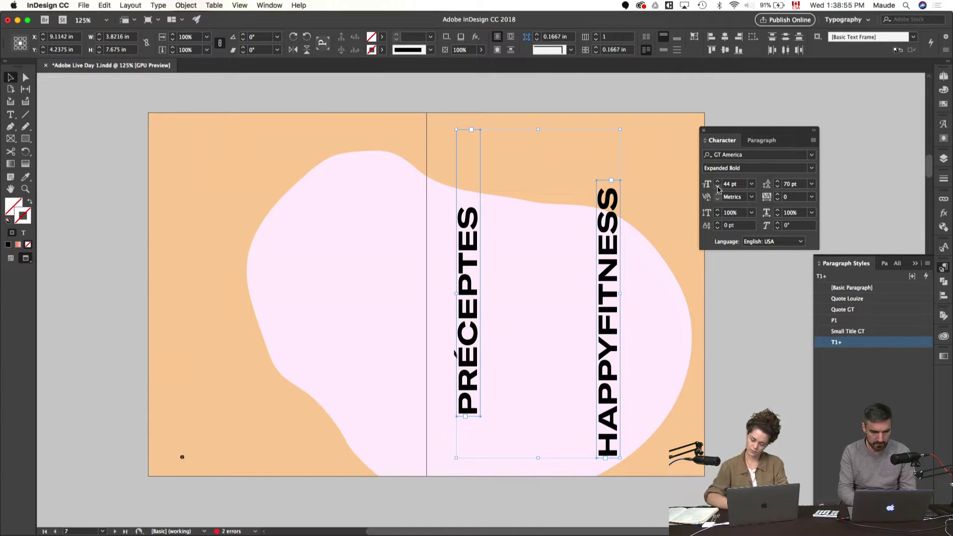
- Rotate the "HAPPYFITNESS" title back to horizontal
left_click(755, 303)
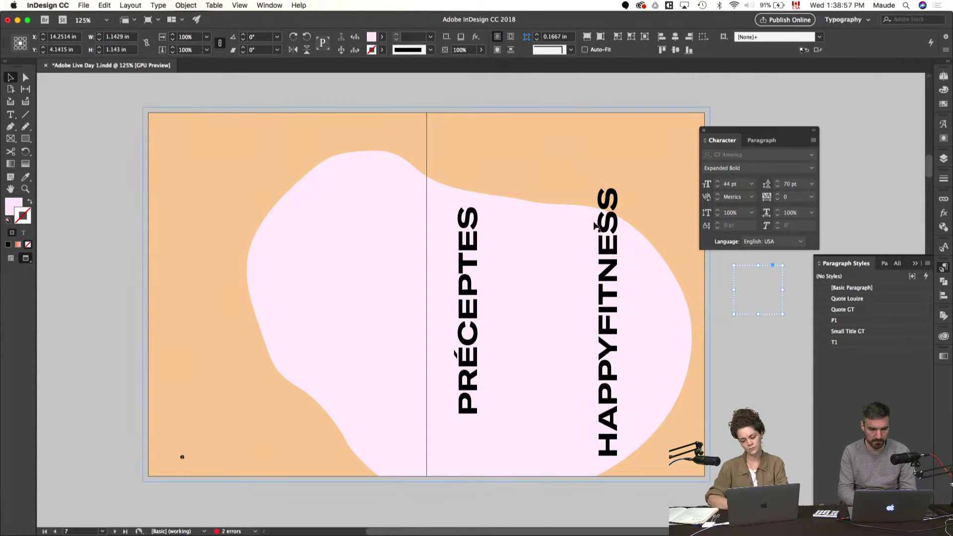
left_click(653, 270)
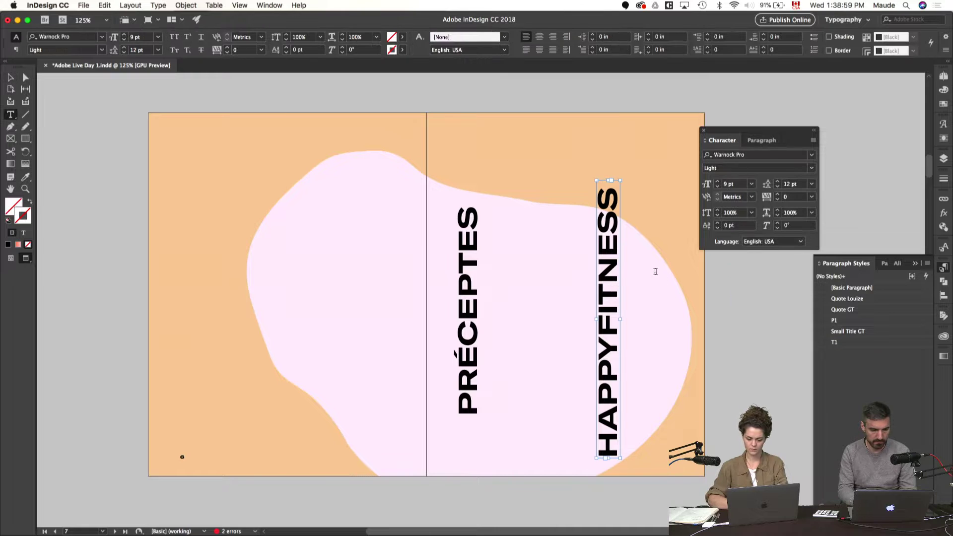
key("r")
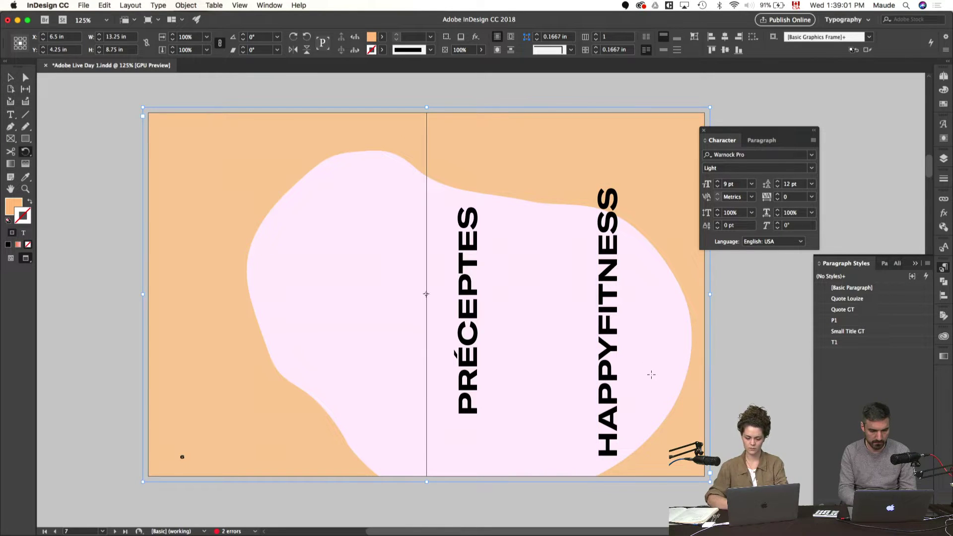
left_click(609, 436)
left_click_drag(628, 443, 473, 422)
key("v")
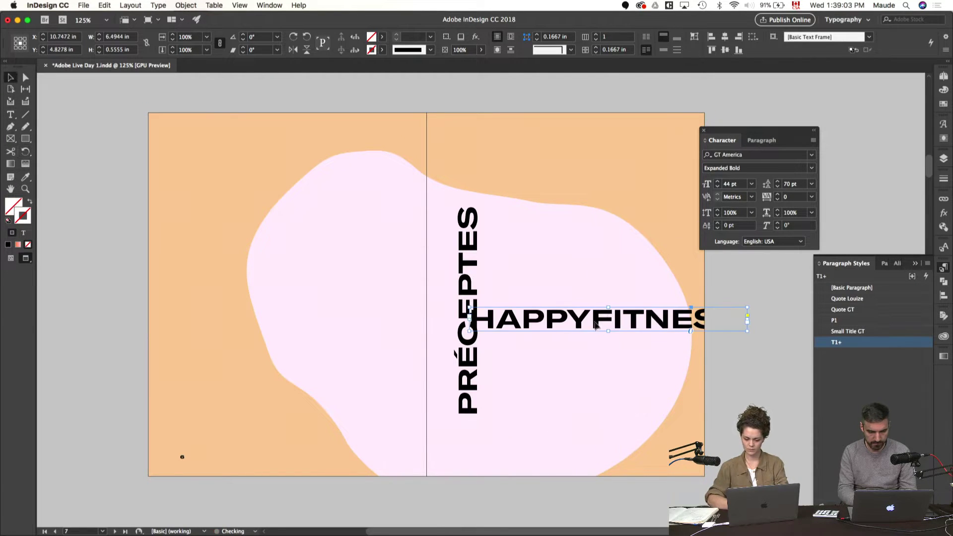
- Break "HAPPYFITNESS" into two lines after "HAPPY", fit its frame to the text and move it onto page 6
double_click(596, 319)
key("Delete")
key("Delete")
key("Delete")
key("Delete")
key("Delete")
key("Delete")
key("Delete")
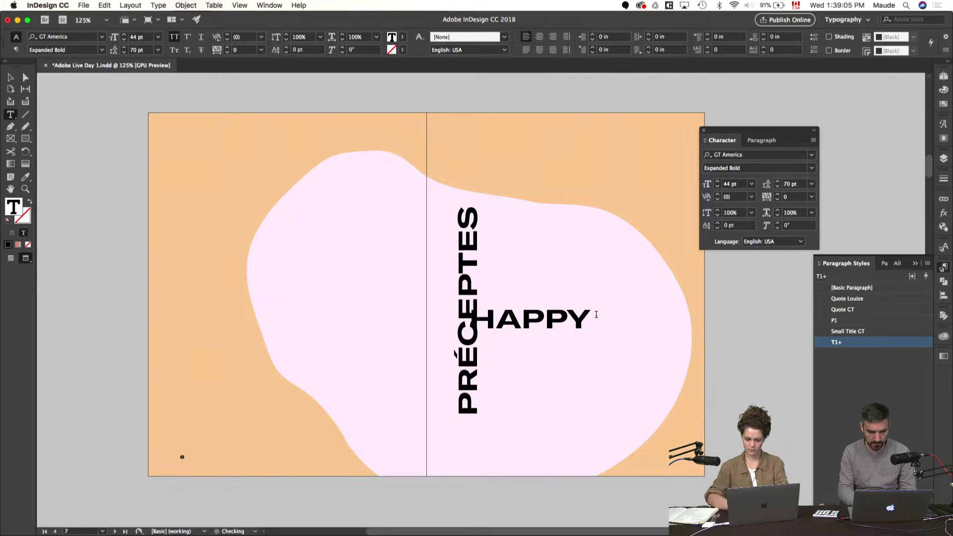
key("Escape")
key("super+alt+c")
left_click_drag(602, 317, 330, 327)
- Select all the text of the two-line "HAPPY FITNESS" title on page 6
left_click(474, 234)
key("t")
left_click(612, 358)
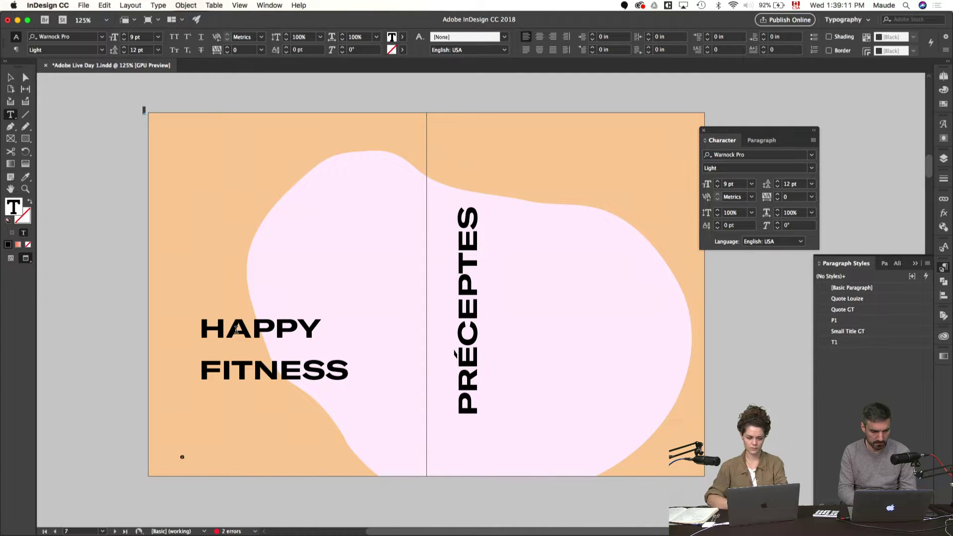
left_click(202, 326)
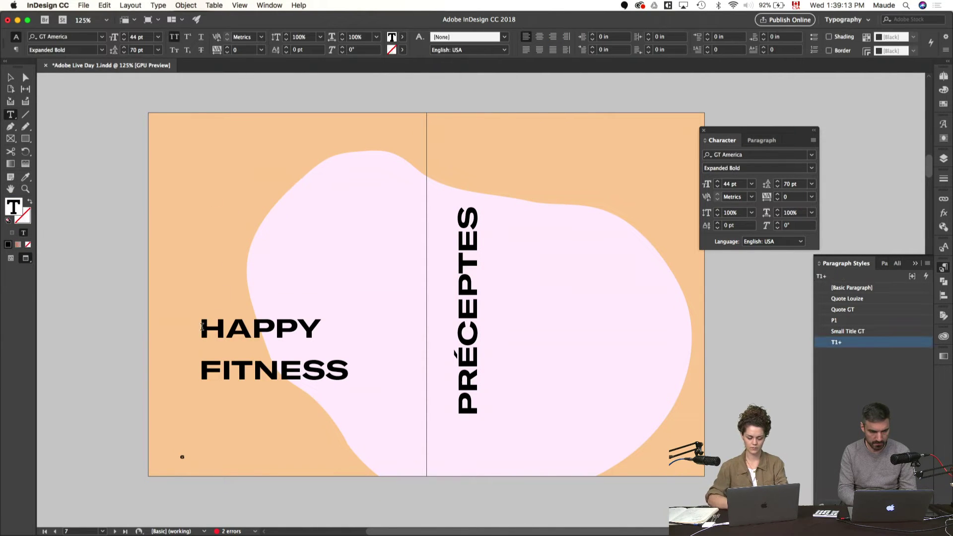
key("super+a")
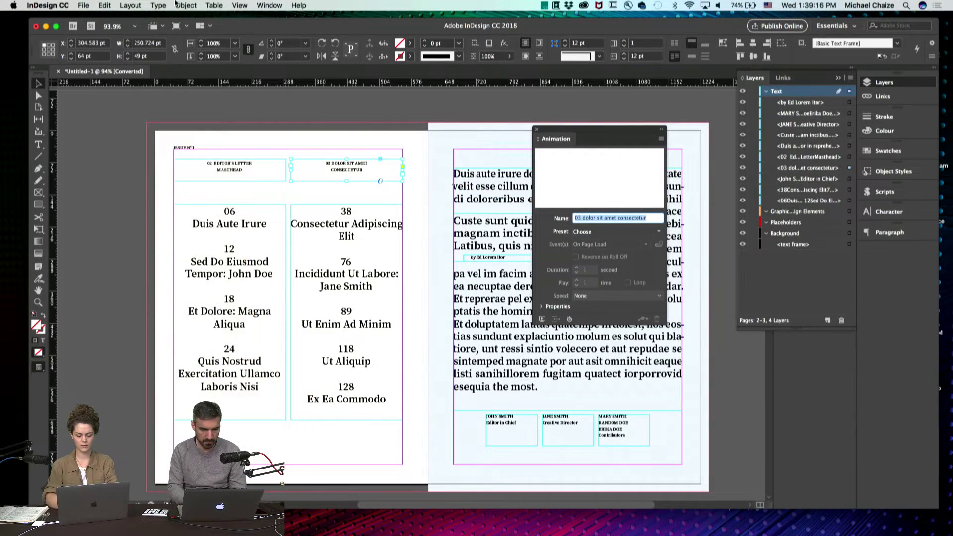
- Look up where to find the Animation feature in the magazine contents document, using the existing help search for "animation"
left_click(177, 5)
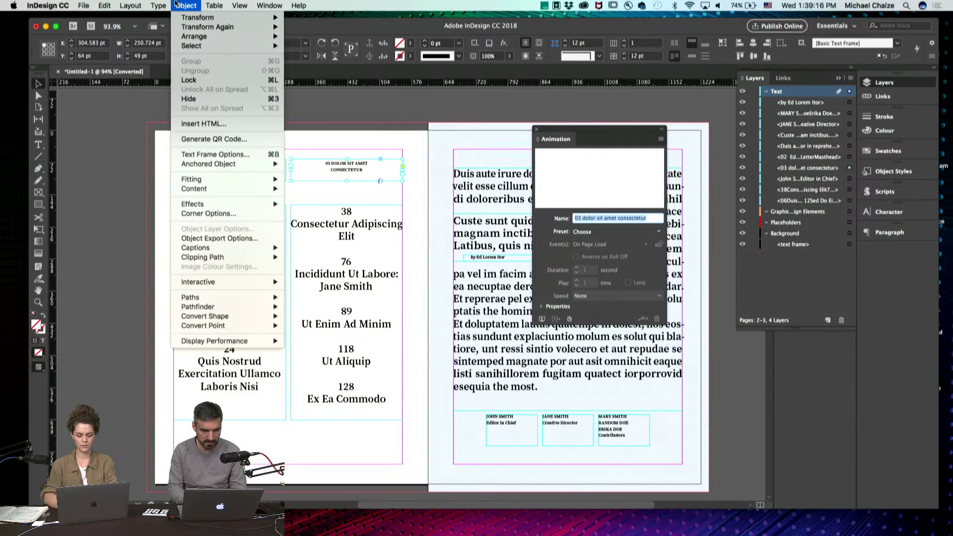
mouse_move(231, 287)
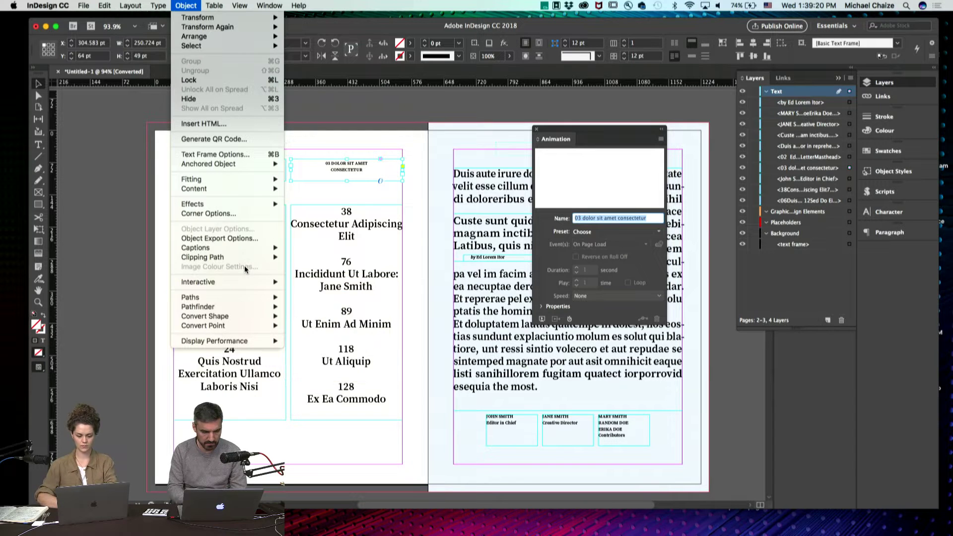
mouse_move(301, 5)
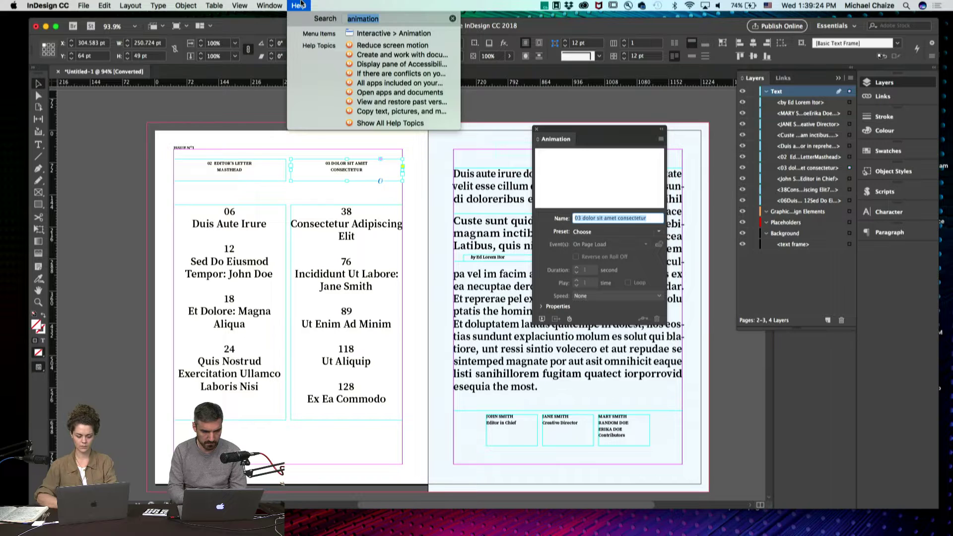
mouse_move(382, 38)
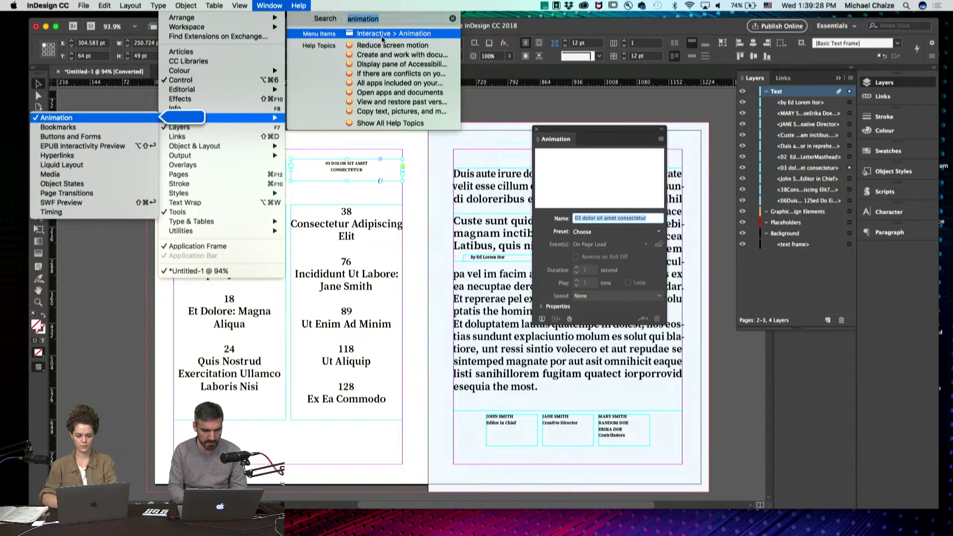
mouse_move(269, 6)
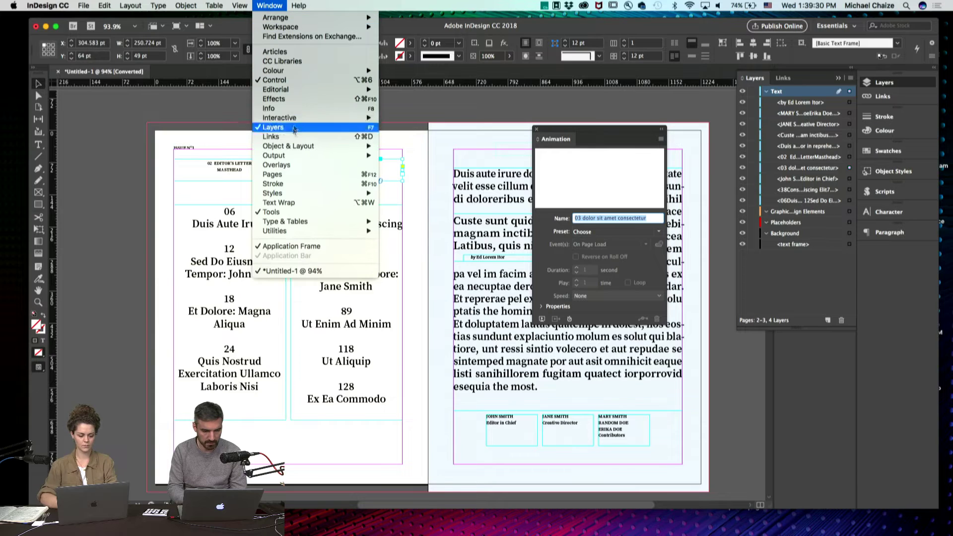
mouse_move(297, 119)
left_click(594, 134)
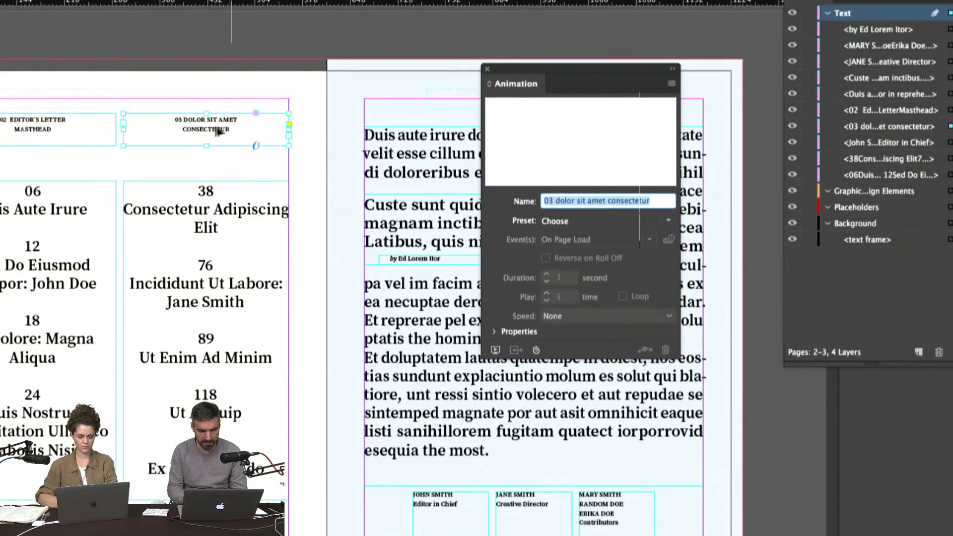
- Animate the "03 Dolor sit amet consectetur" heading with a 1.5-second Fly in from Right and play it in the EPUB Interactivity Preview
left_click(668, 220)
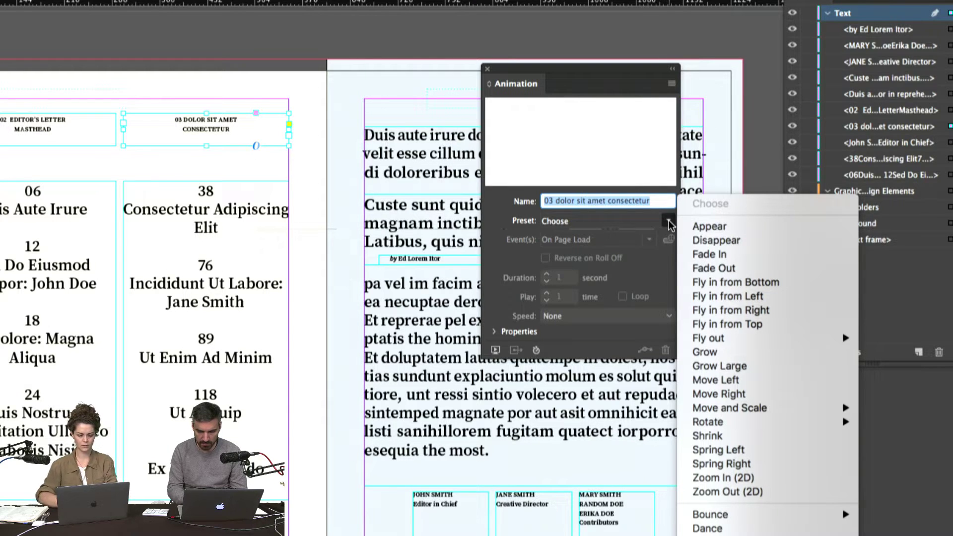
left_click(735, 310)
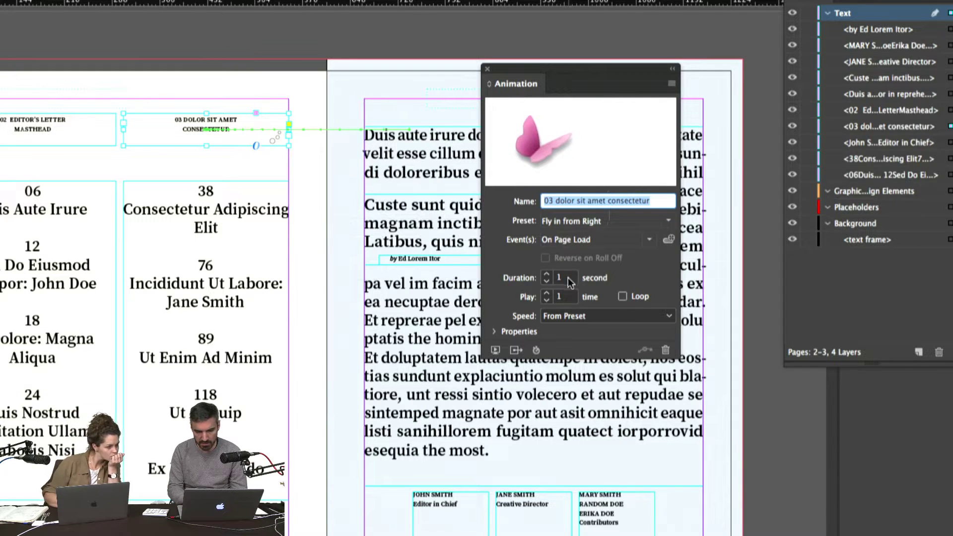
left_click(549, 272)
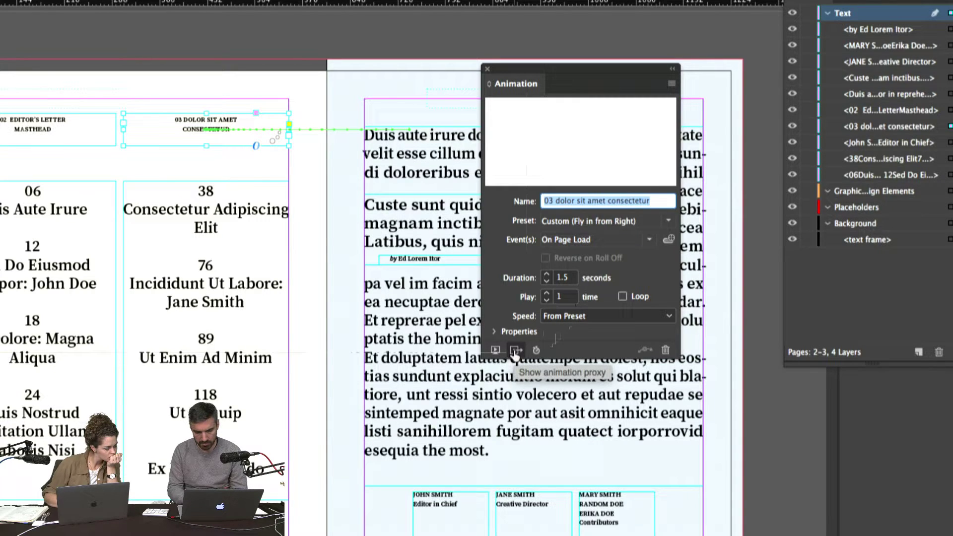
left_click(495, 351)
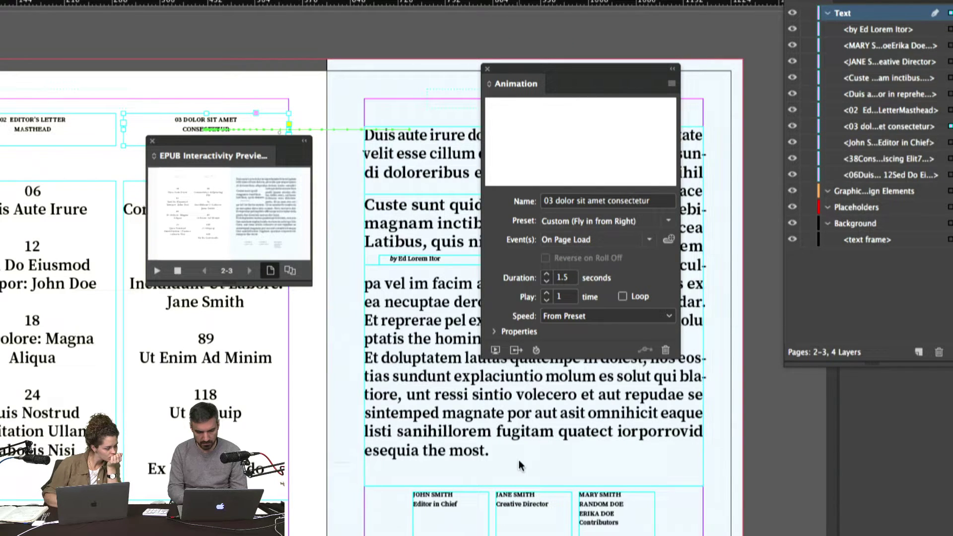
left_click(158, 271)
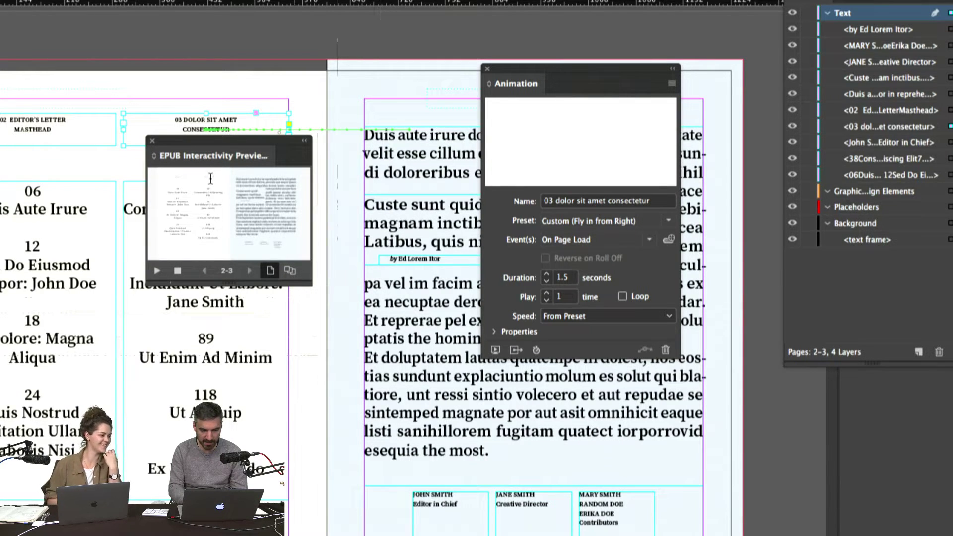
- Replay the heading's fly-in in the EPUB Interactivity Preview, then close the preview and animation settings
left_click(155, 274)
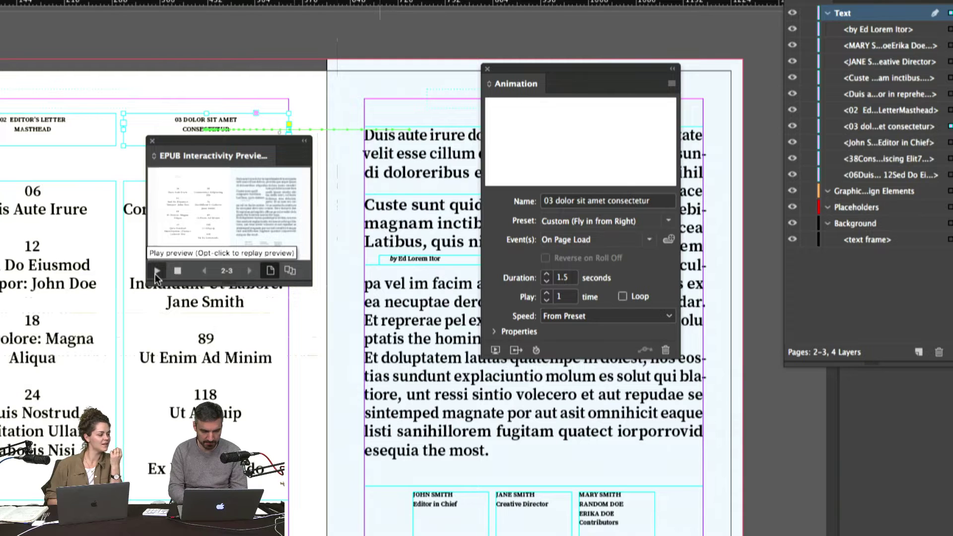
left_click(153, 142)
left_click(488, 69)
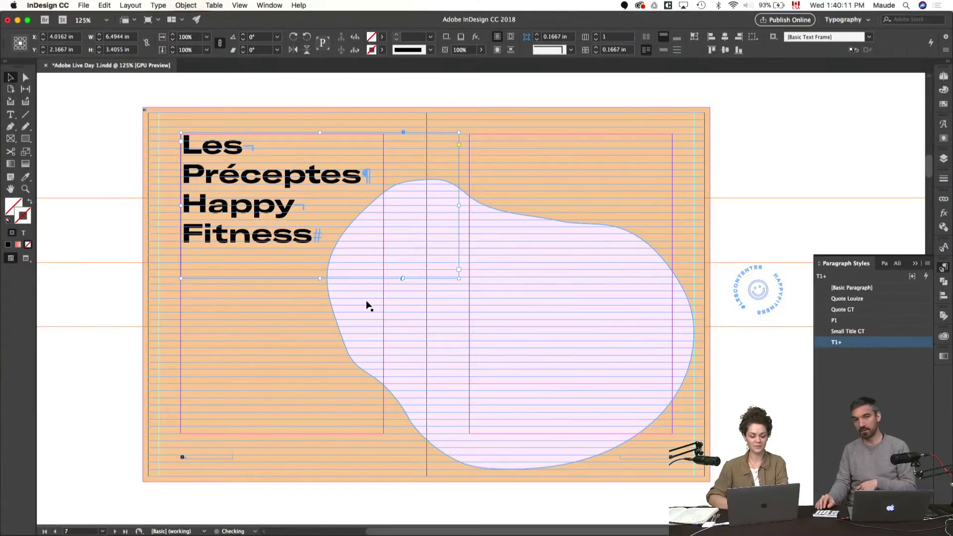
- Narrow the "Les Préceptes Happy Fitness" frame to the page 6 column width, about 4.73 in, and select the pink blob with guides hidden
left_click_drag(458, 205, 383, 206)
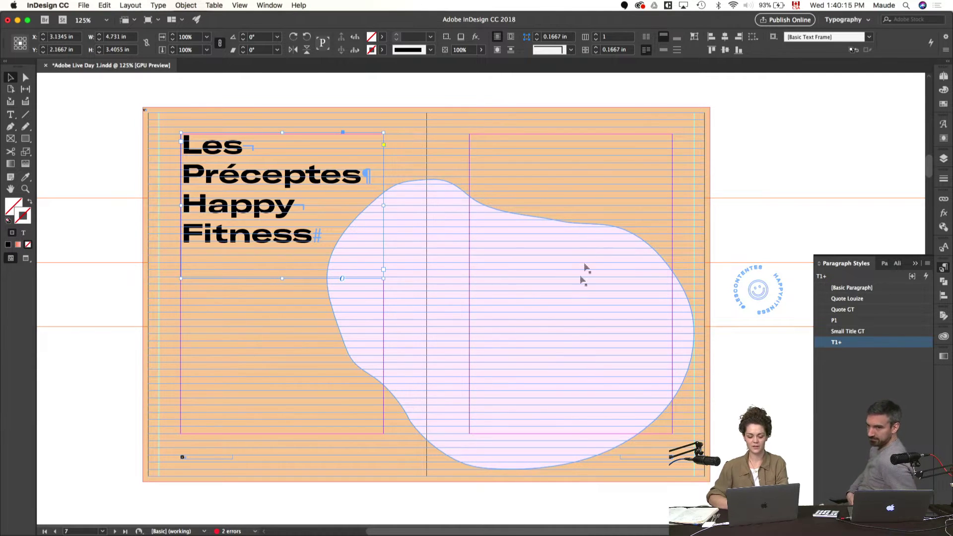
left_click(528, 348)
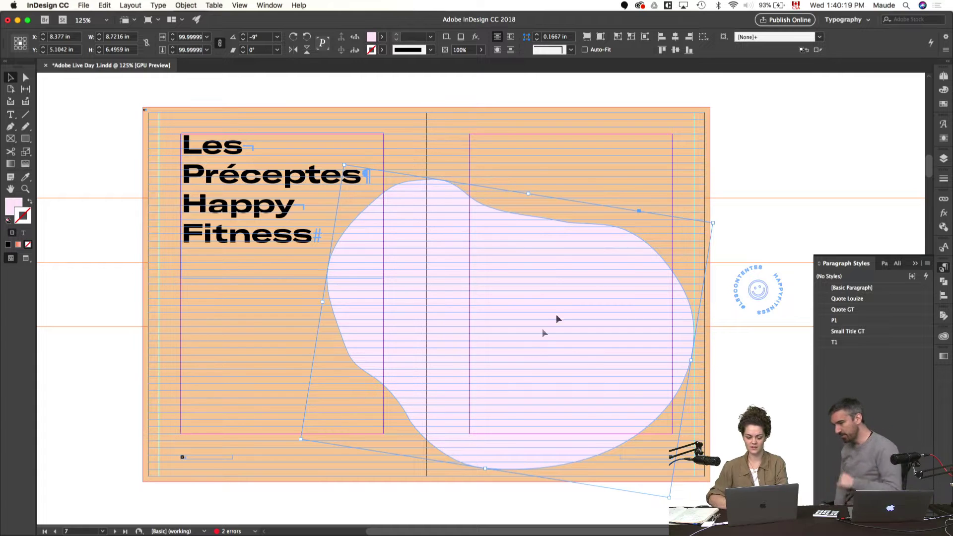
key("w")
key("super+minus")
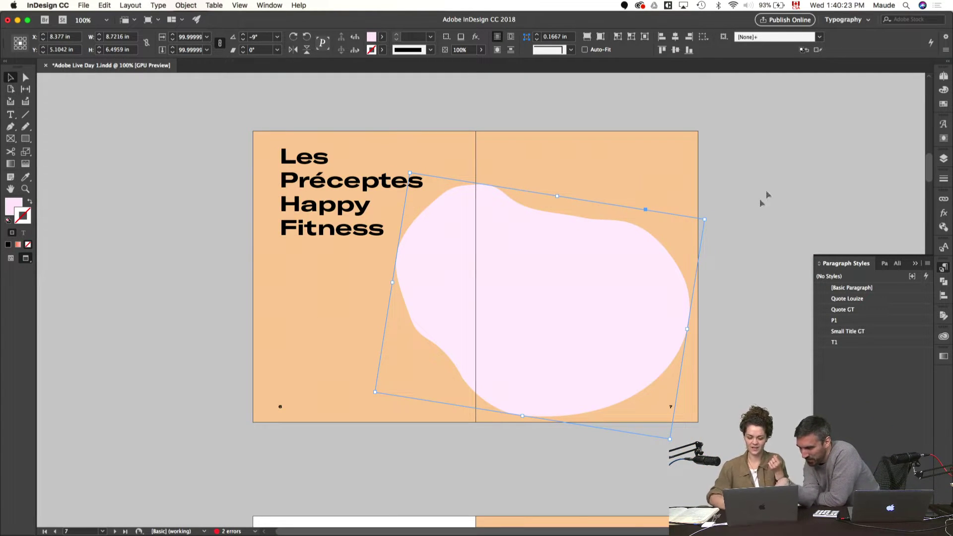
- Apply a 2-second Fly in from Bottom animation on page load to the pink blob
left_click(269, 5)
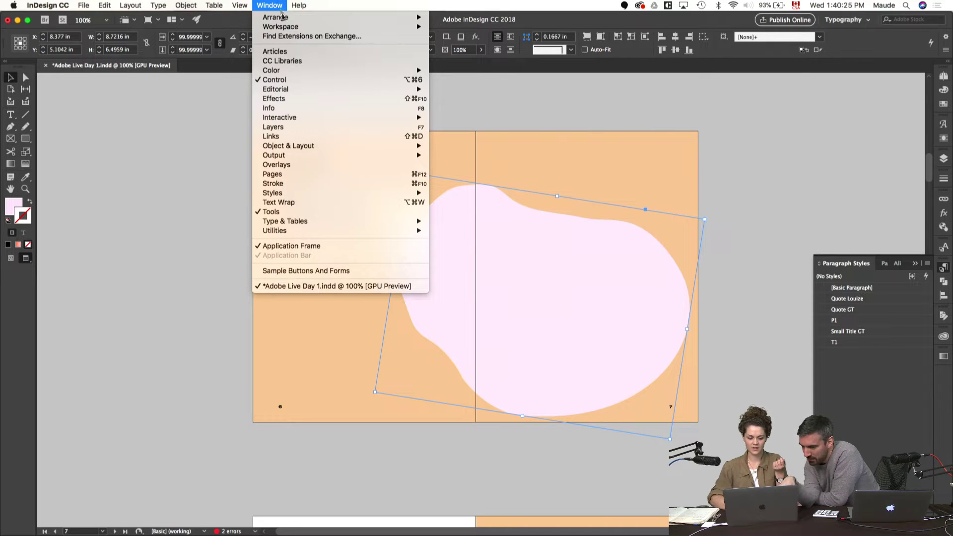
mouse_move(378, 121)
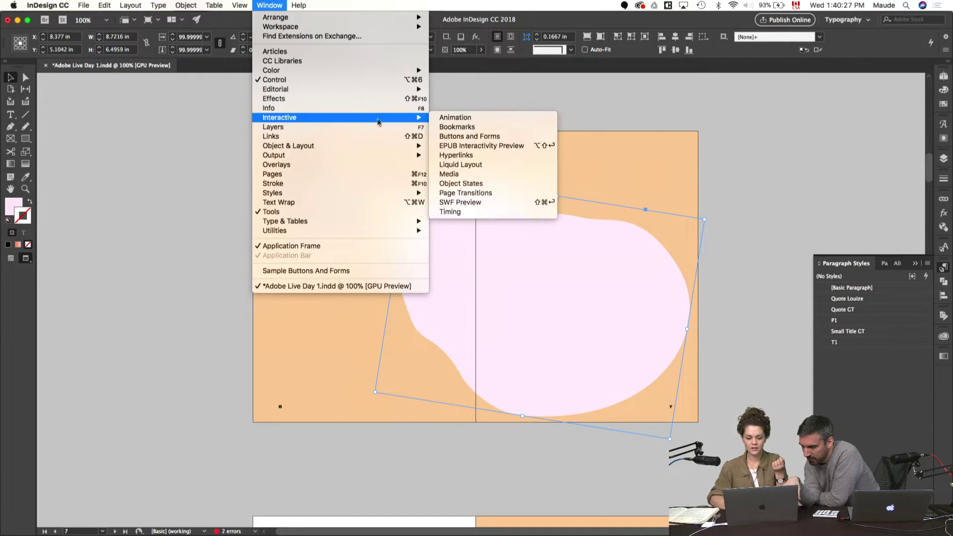
left_click(446, 118)
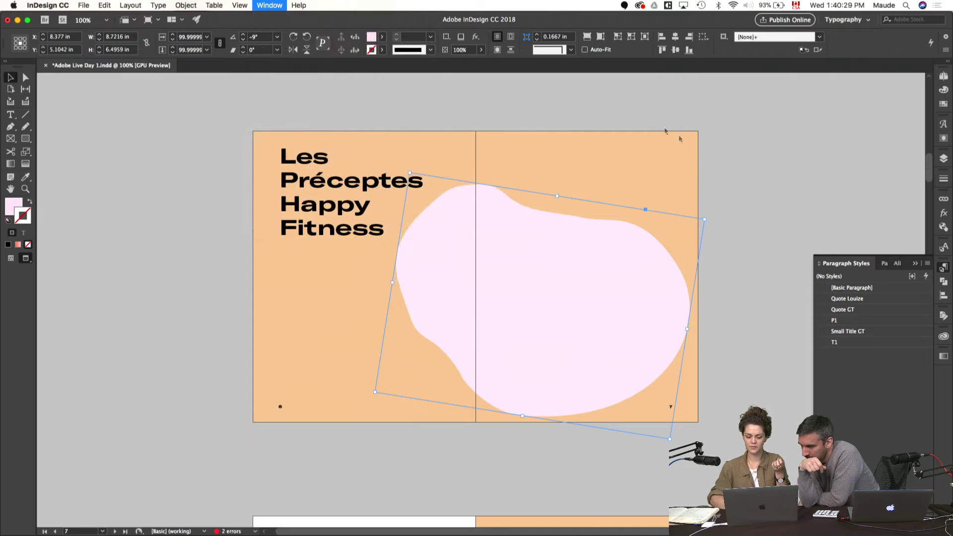
left_click_drag(410, 106, 247, 107)
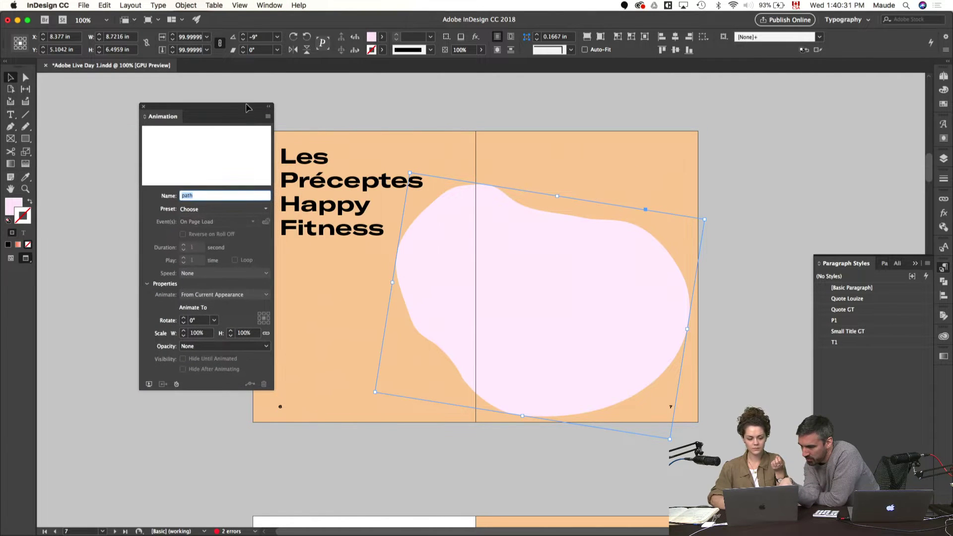
left_click(266, 209)
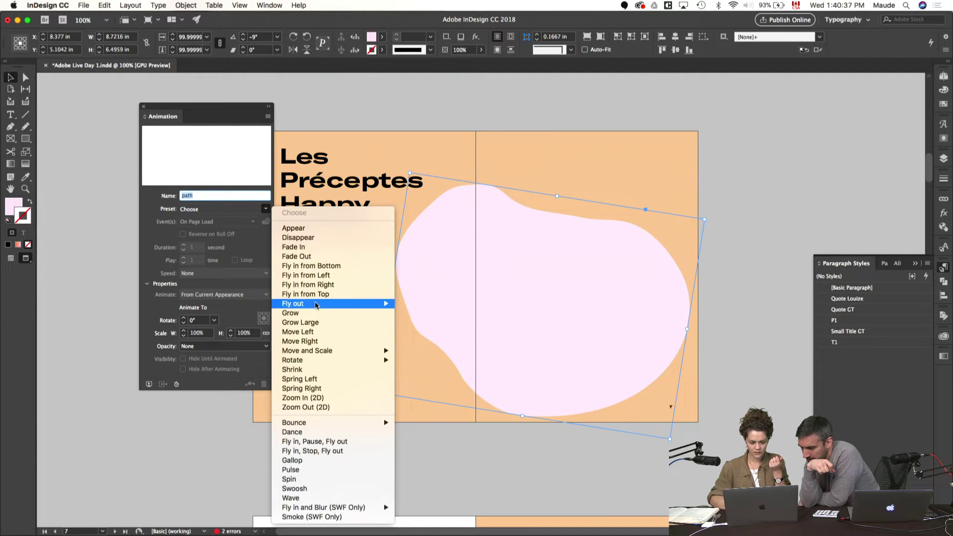
left_click(327, 268)
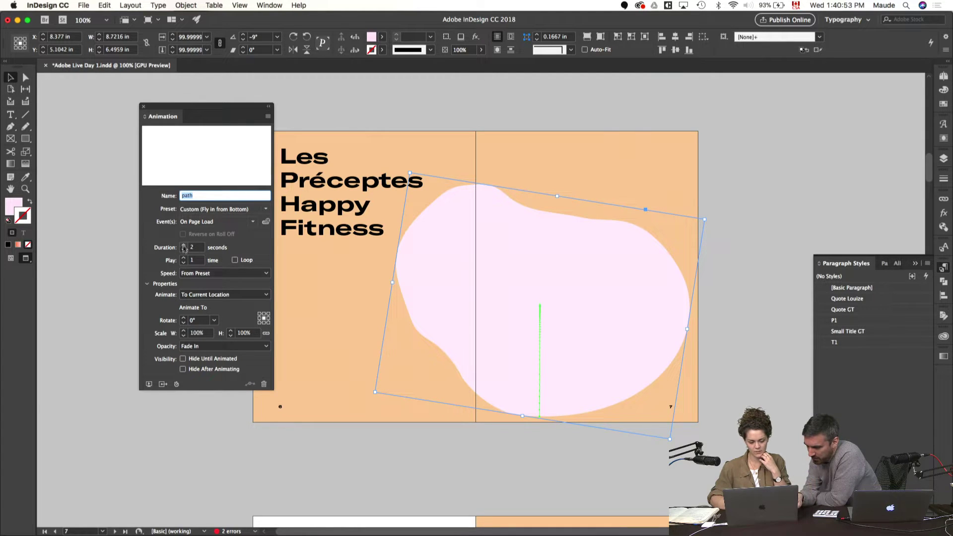
- Check the blob's animation proxy, play its fly-in in the EPUB Interactivity Preview, and close the animation tools
left_click(163, 383)
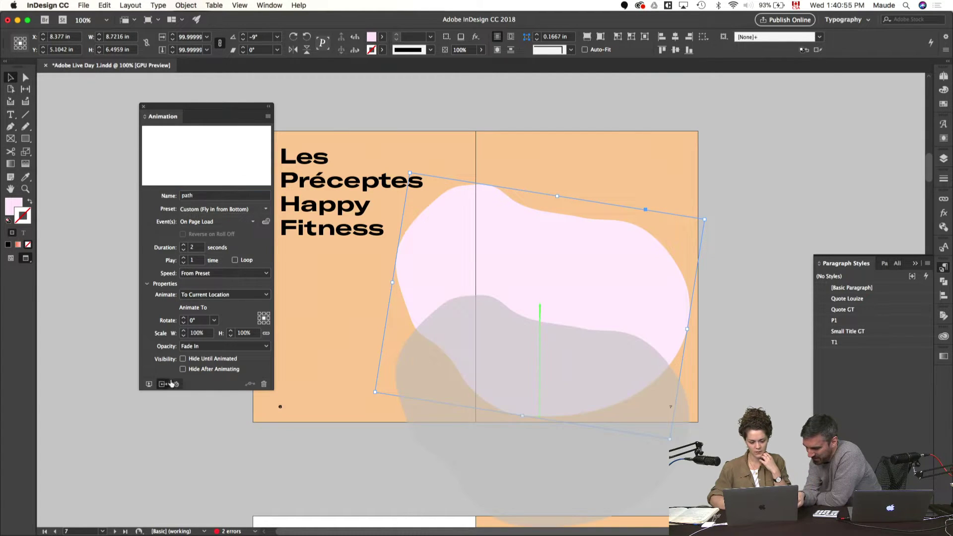
left_click(162, 385)
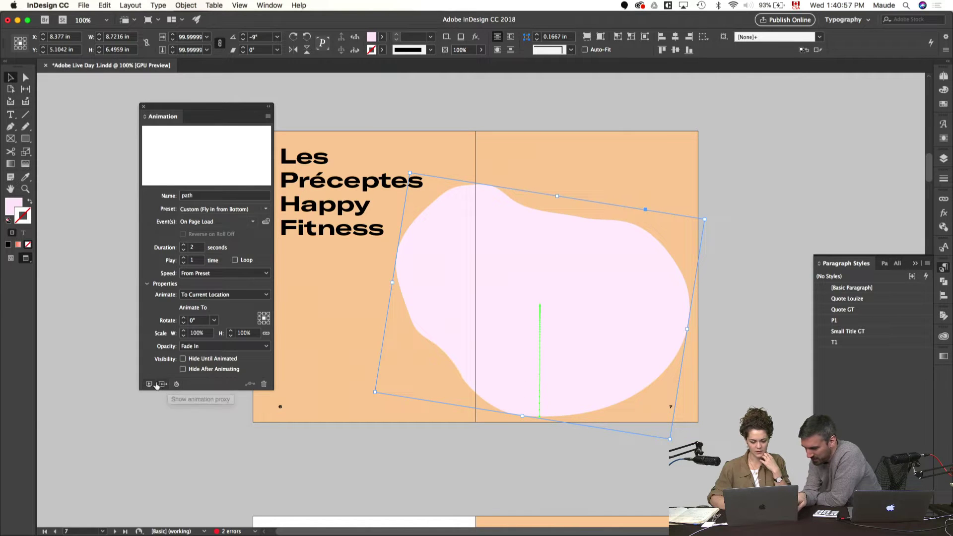
left_click(149, 384)
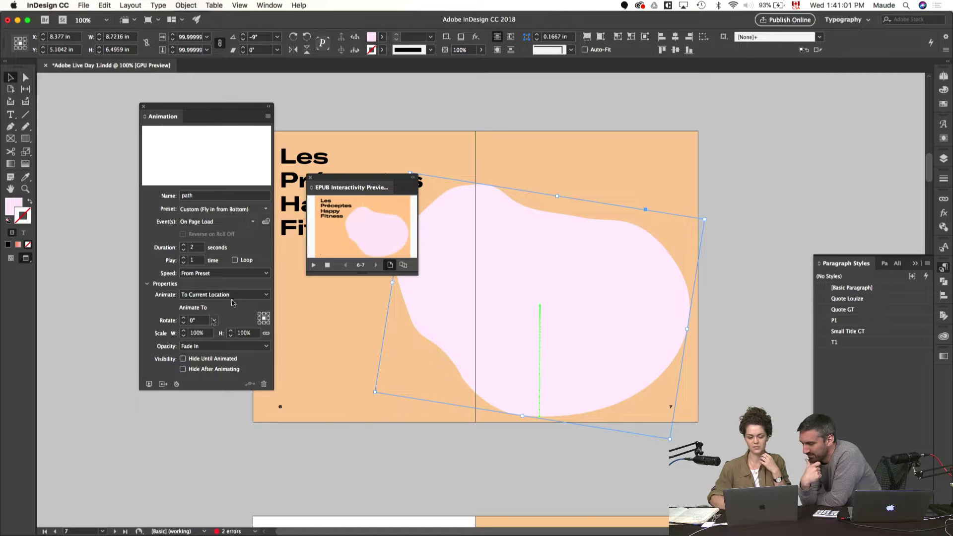
left_click(314, 267)
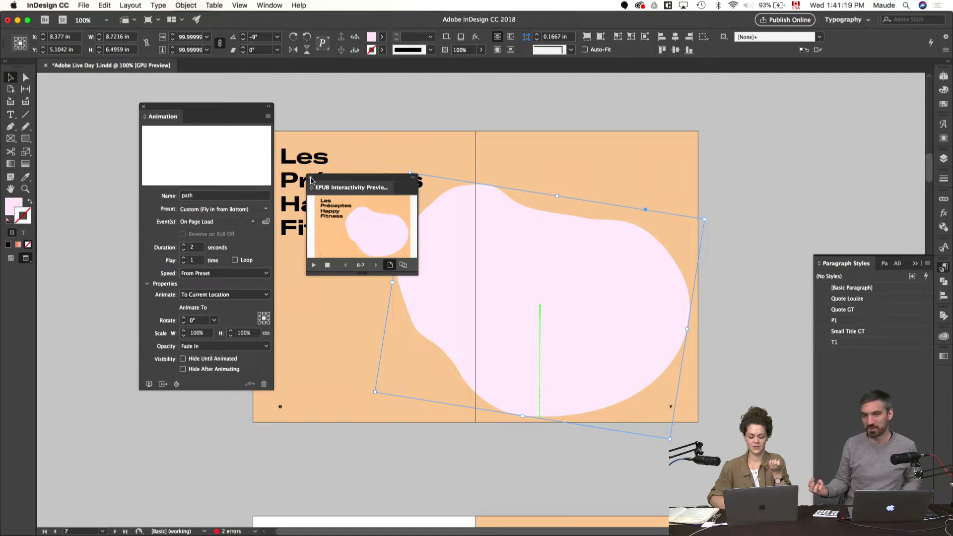
left_click(310, 178)
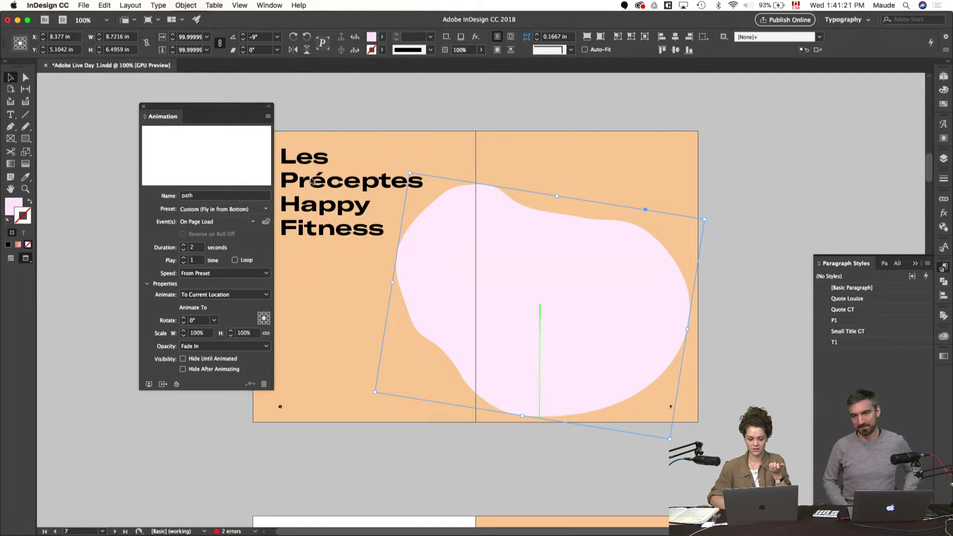
left_click(143, 106)
left_click(794, 195)
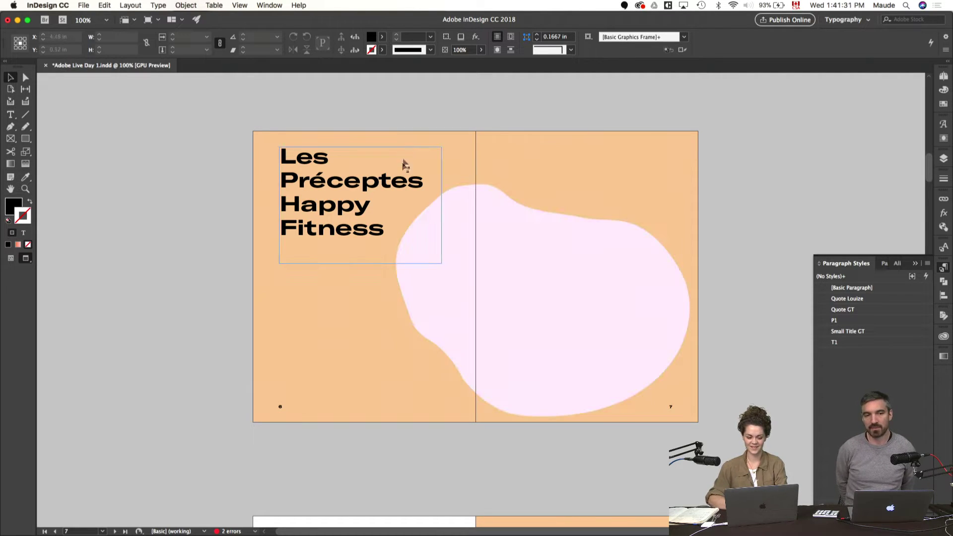
- Reduce the pink blob to about 7.72 × 5.75 in, rotate it to about -18.25° and place it over the spread's upper edge
left_click_drag(549, 289, 549, 319)
key("r")
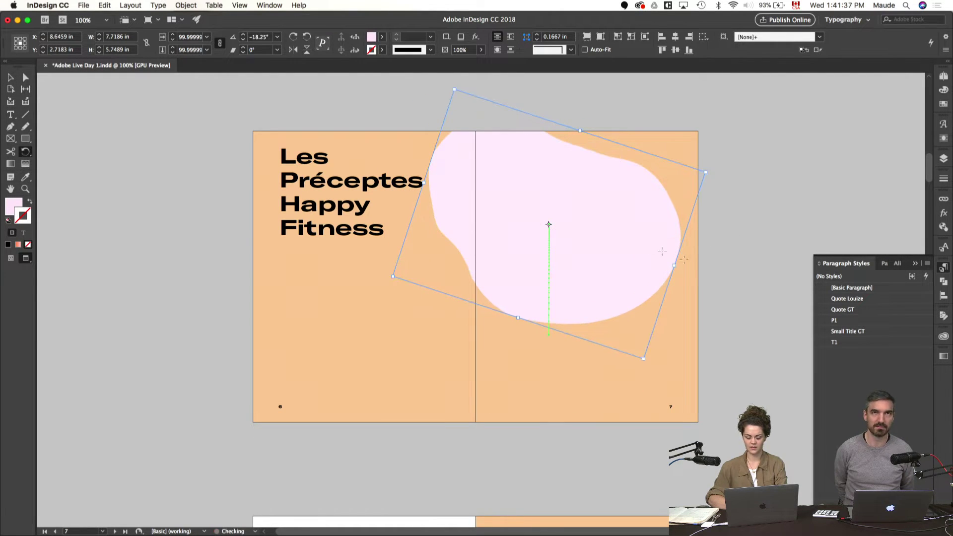
key("v")
left_click_drag(602, 251, 589, 260)
left_click(723, 244)
left_click(743, 246)
- Move the "Les Préceptes Happy Fitness" title down to the bottom margin of page 6
key("w")
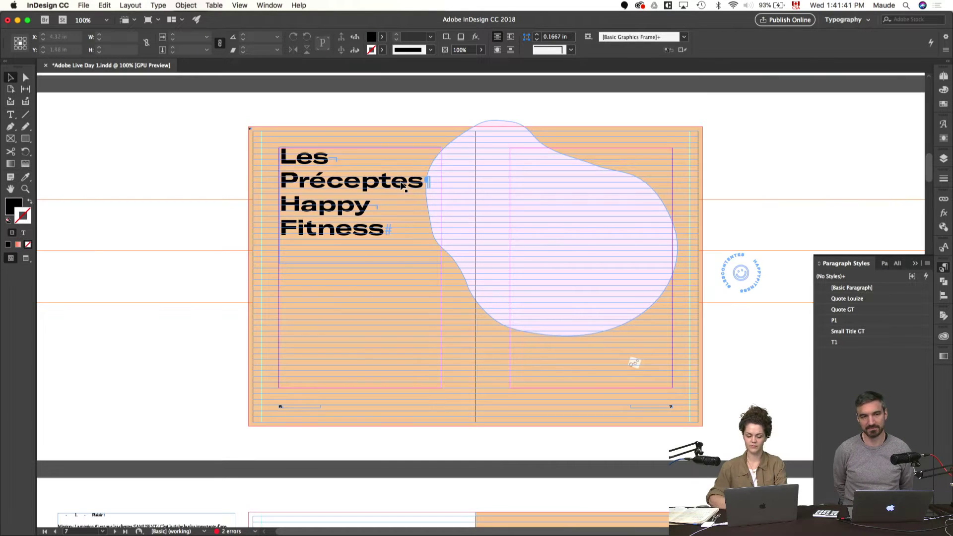
left_click(402, 188)
left_click_drag(360, 263, 383, 336)
key("w")
left_click(768, 132)
key("w")
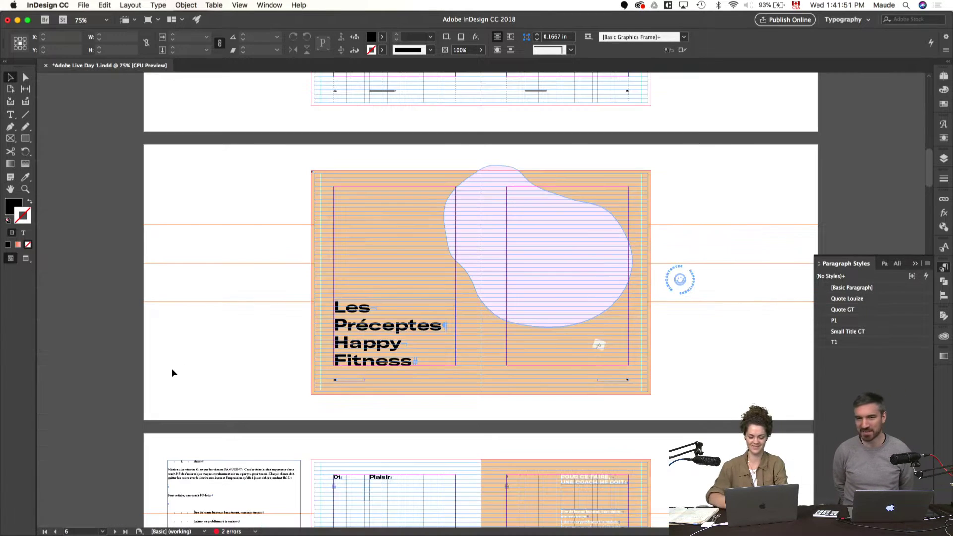
- Examine the small white mark on the orange background near the bottom of page 7 up close
key("super+minus")
key("super+equal")
key("super+equal")
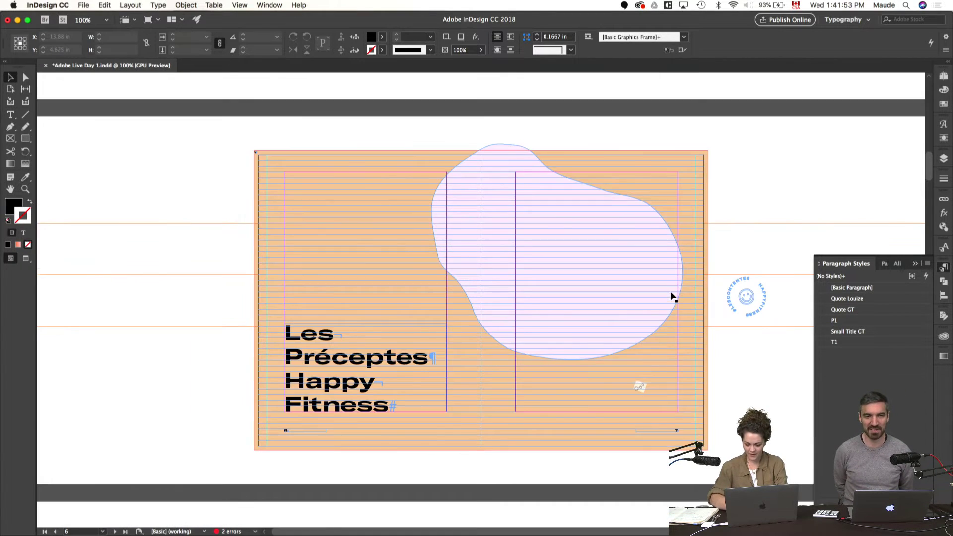
left_click(681, 412)
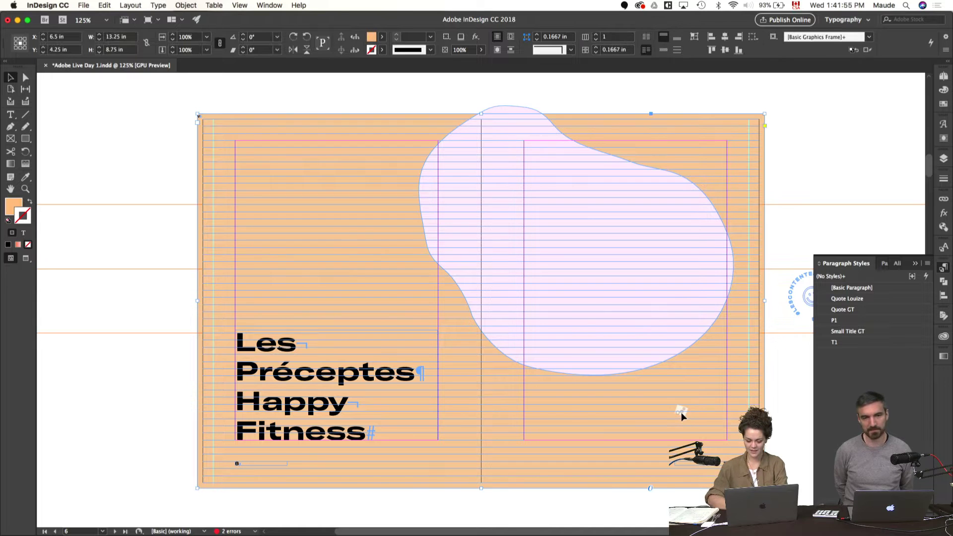
scroll(681, 411, "right", 3)
scroll(681, 411, "down", 2)
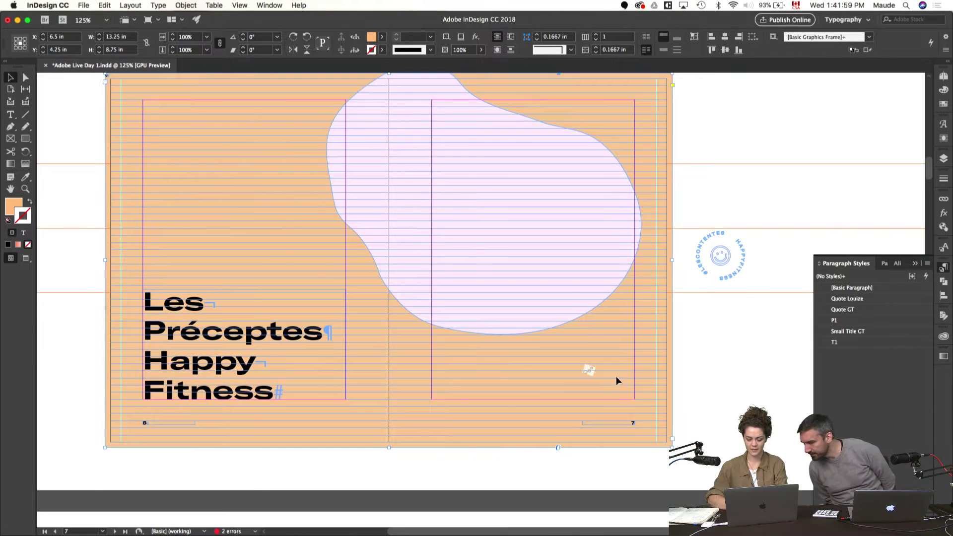
key("super+equal")
key("super+equal")
scroll(504, 156, "down", 5)
scroll(504, 156, "right", 3)
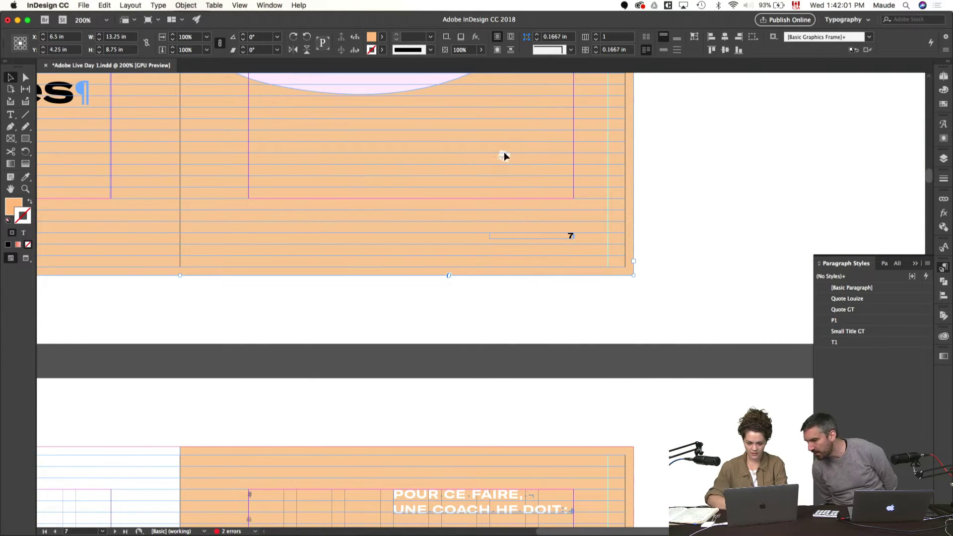
left_click(707, 227)
key("super+minus")
key("super+minus")
key("super+minus")
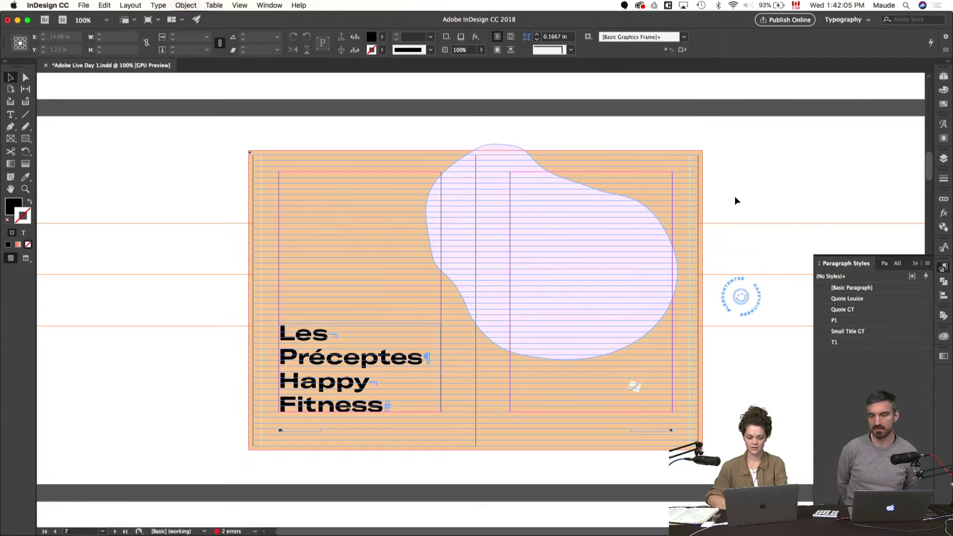
- Raise the "Les Préceptes Happy Fitness" title a little above the bottom margin of page 6 and check it without guides
left_click_drag(375, 323, 369, 301)
key("w")
left_click(125, 358)
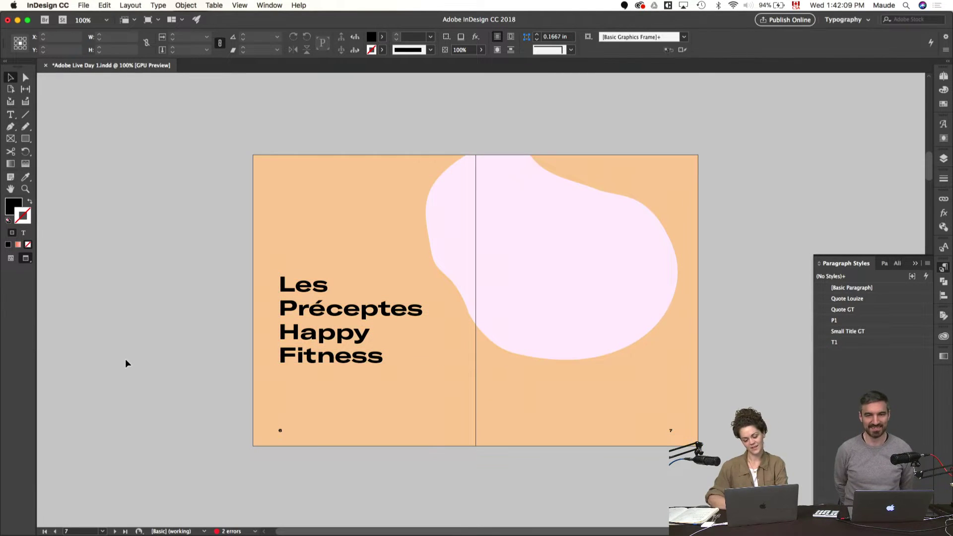
- Delete the orange background frame from page 9
scroll(126, 358, "down", 2)
scroll(125, 359, "down", 10)
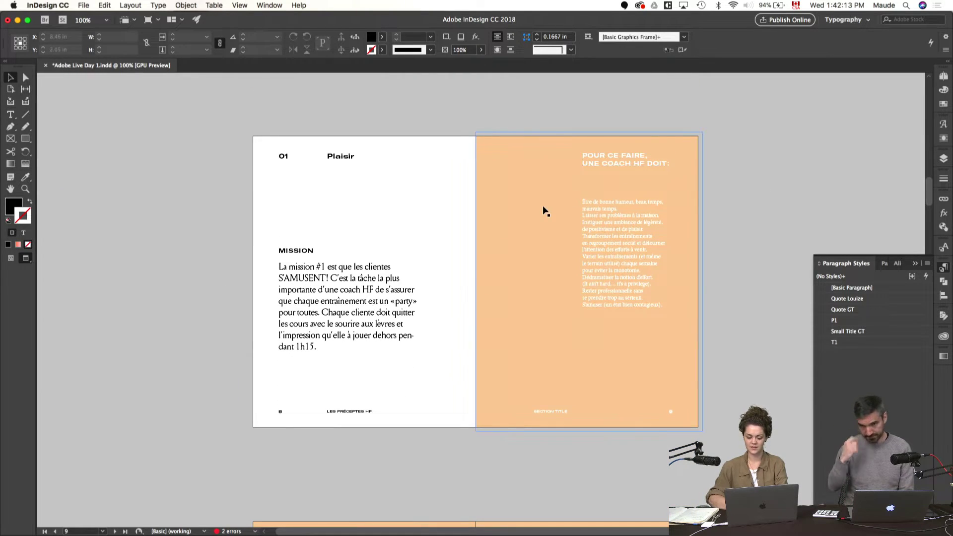
key("Delete")
- Recolour the text in all of page 9's text frames, including the footer, with the [Black] swatch
left_click_drag(485, 132, 709, 442)
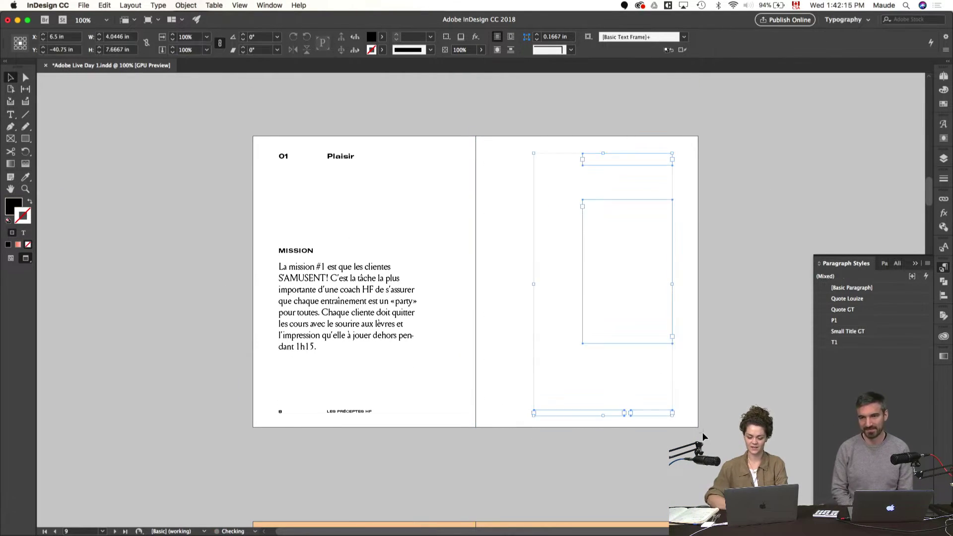
left_click(944, 76)
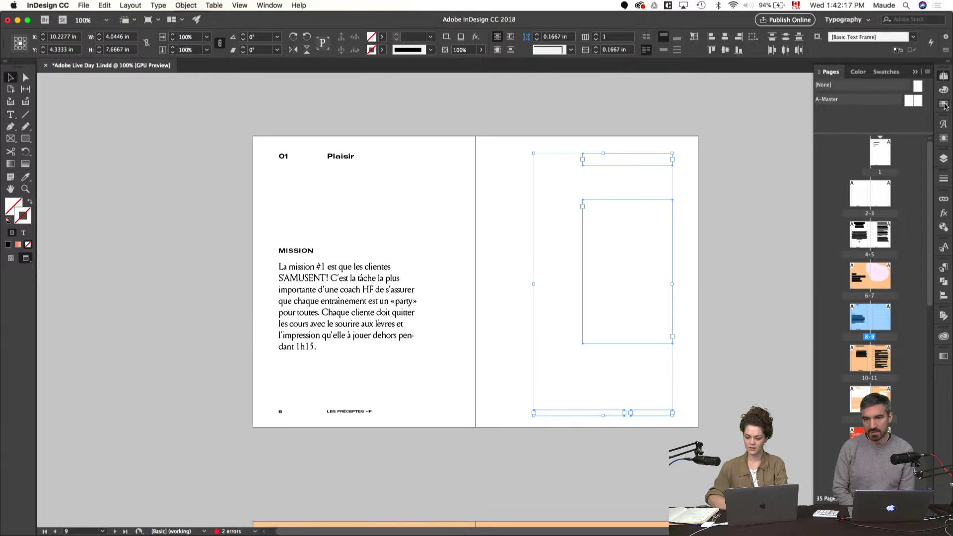
left_click(944, 104)
left_click(852, 89)
left_click(844, 136)
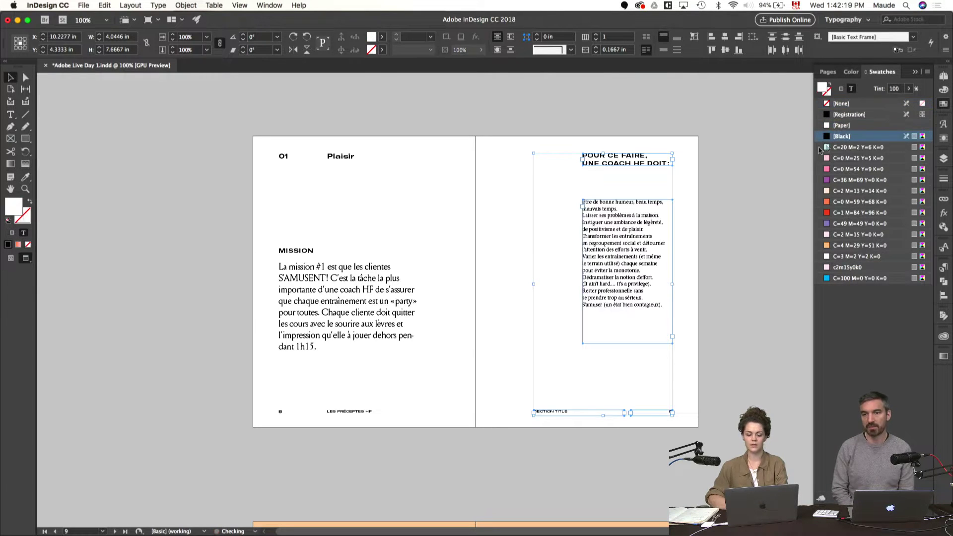
left_click(706, 240)
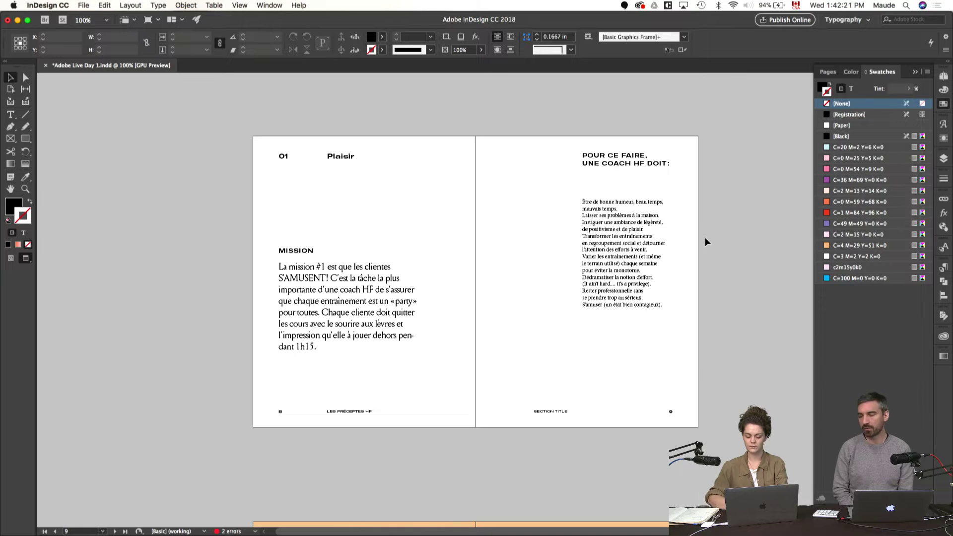
- Review the booklet spreads from pages 8–9 through to the "Garde ça simple." spread
scroll(706, 240, "down", 3)
scroll(707, 242, "up", 3)
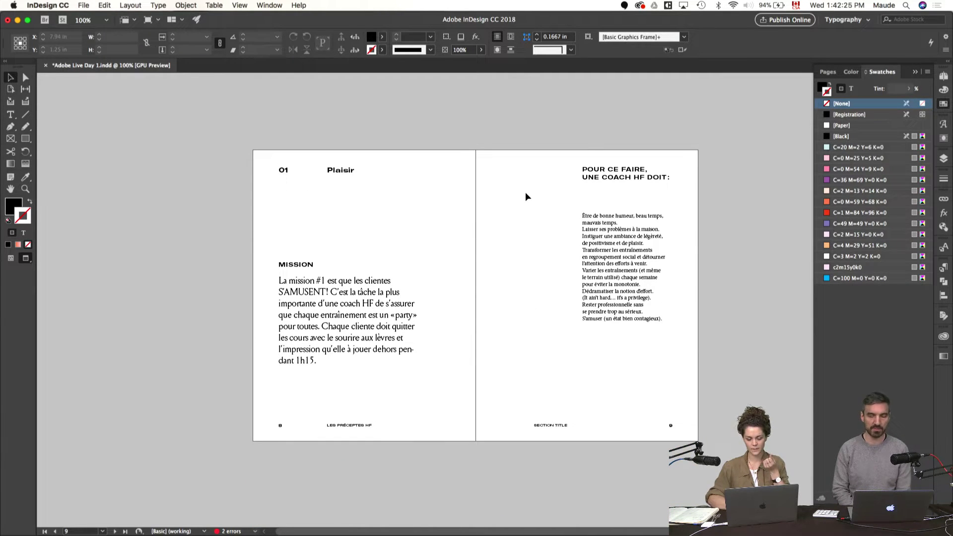
scroll(525, 192, "down", 1)
scroll(525, 196, "down", 12)
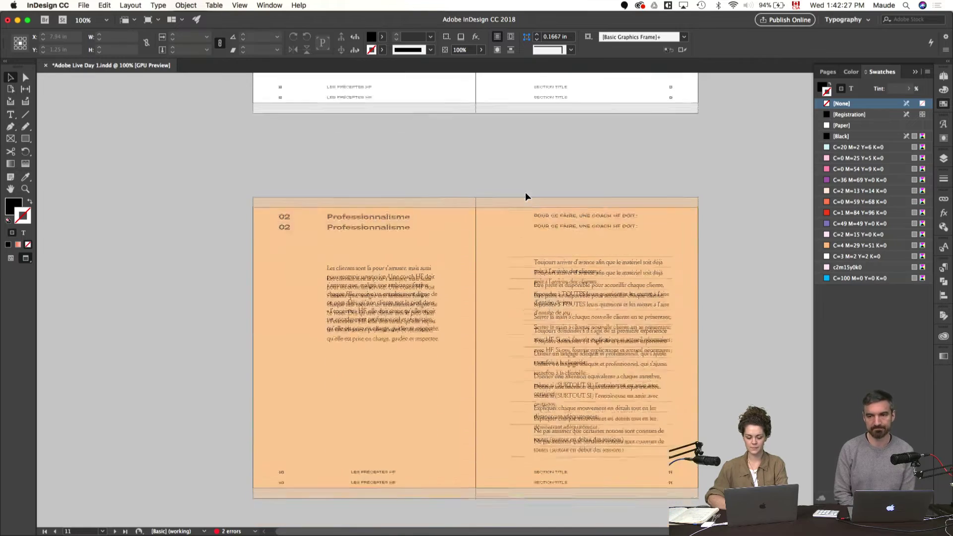
scroll(718, 261, "down", 4)
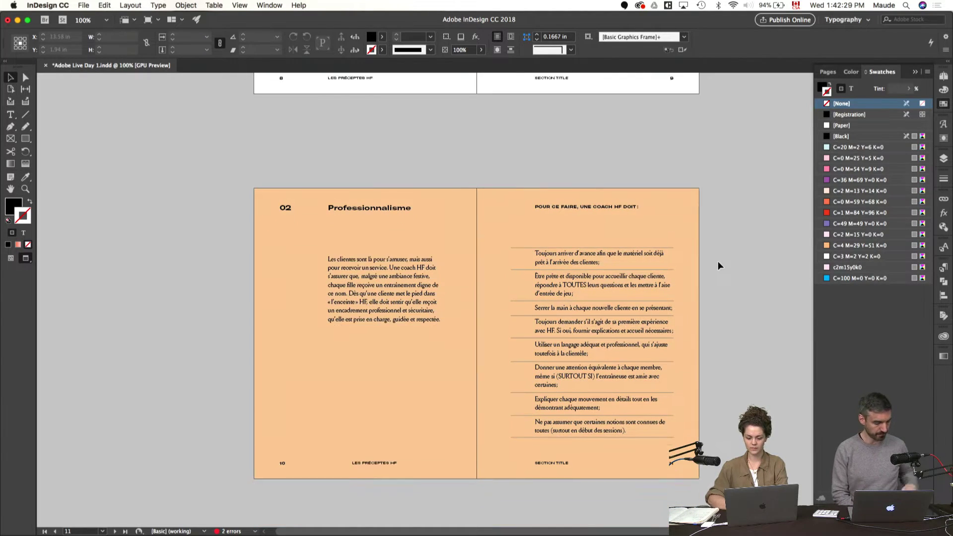
scroll(698, 259, "down", 15)
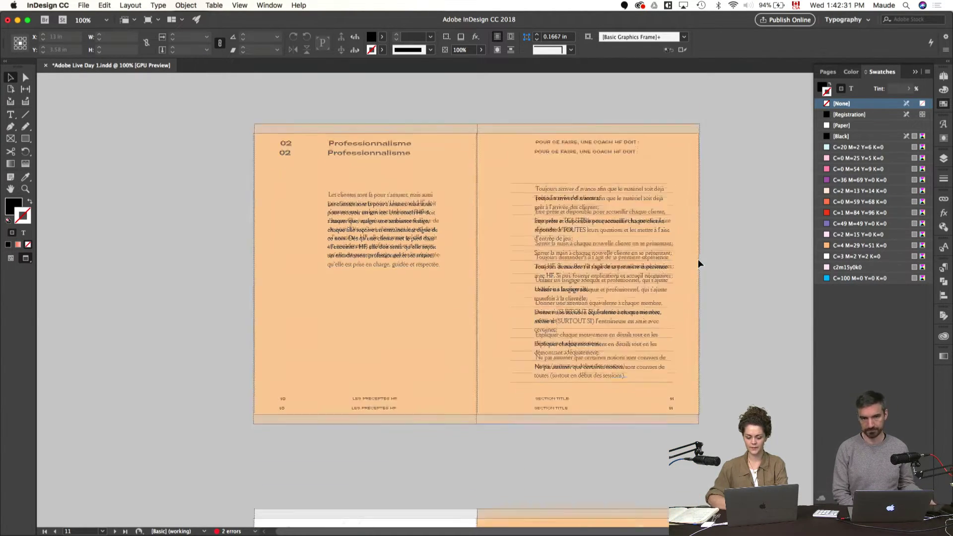
scroll(698, 259, "down", 10)
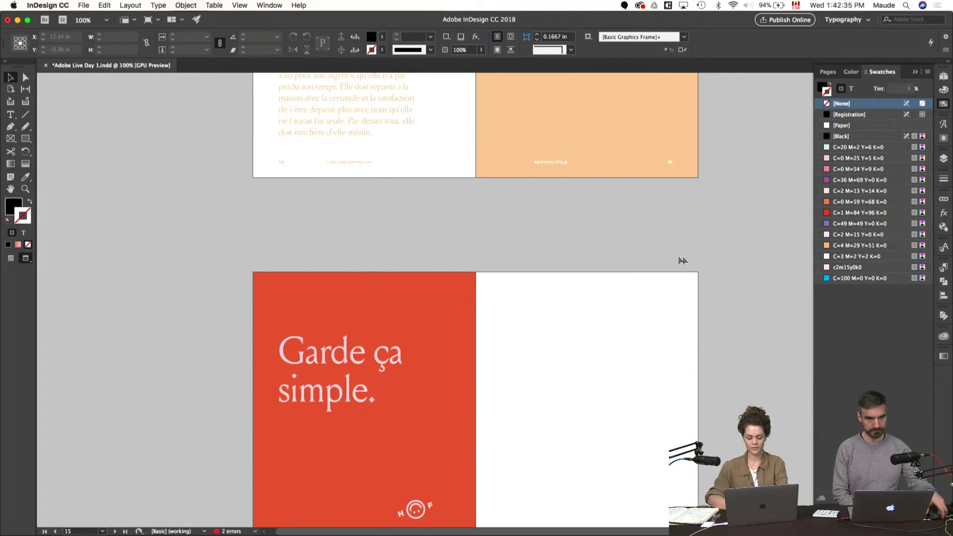
scroll(654, 241, "up", 15)
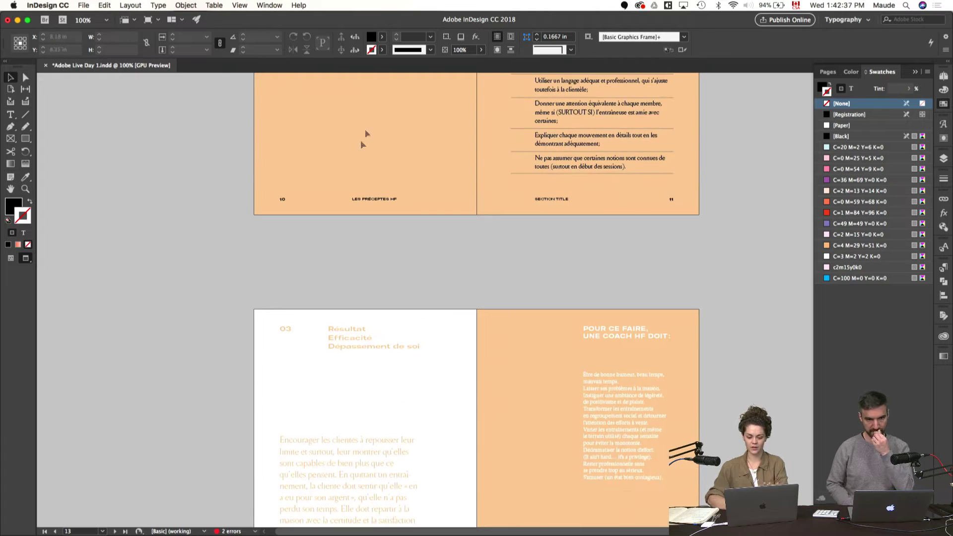
scroll(564, 340, "up", 6)
scroll(557, 198, "down", 20)
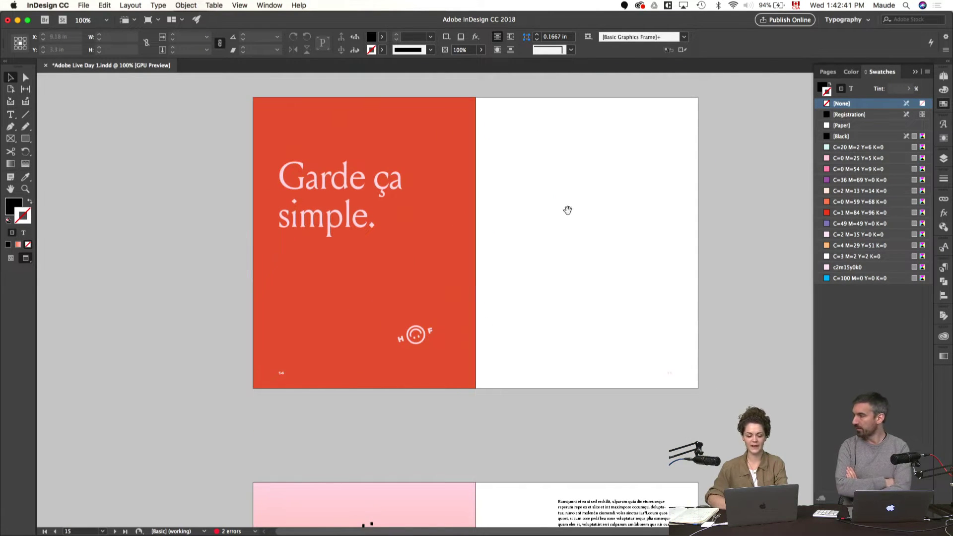
scroll(550, 225, "up", 2)
- Switch to the Pages manuscript and delete the park photo that follows the last bullet of section 4
key("super+Tab")
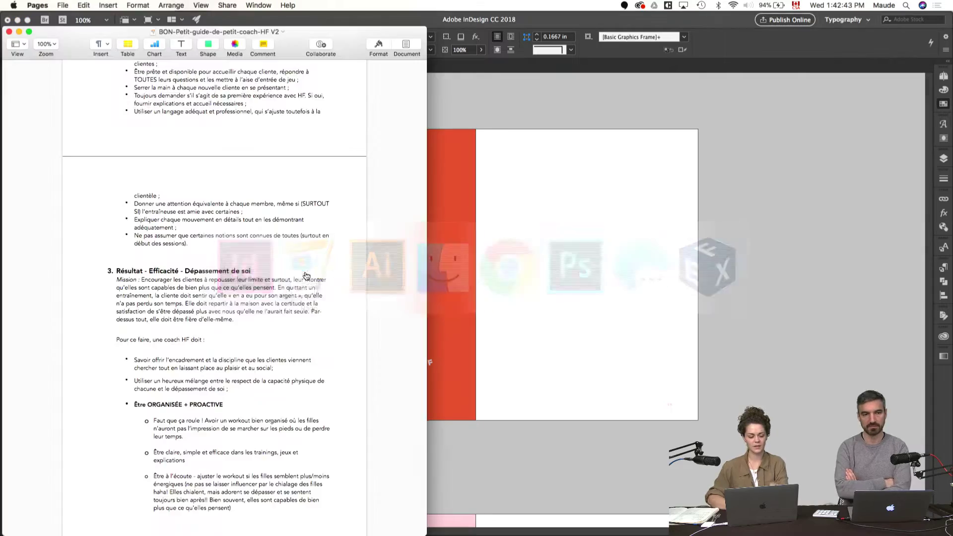
scroll(252, 239, "down", 15)
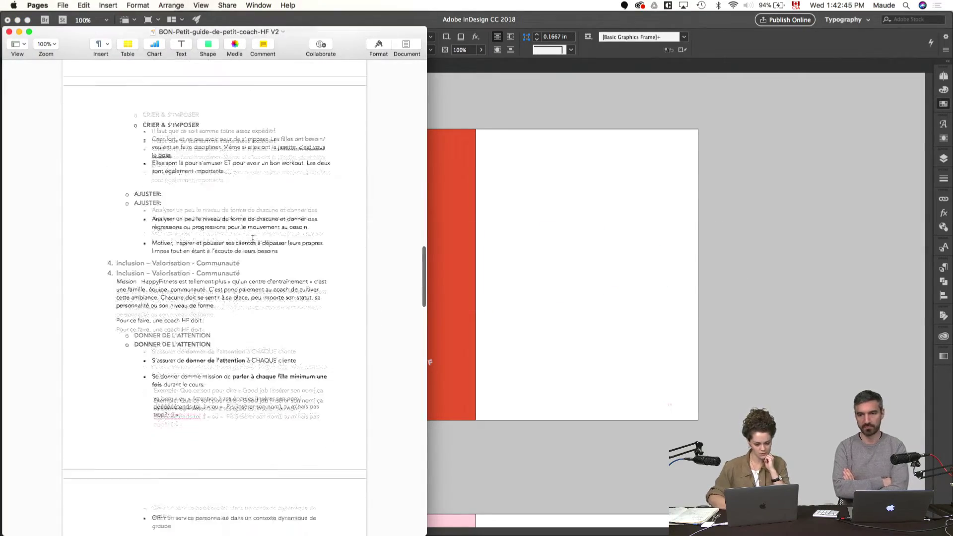
scroll(253, 240, "down", 5)
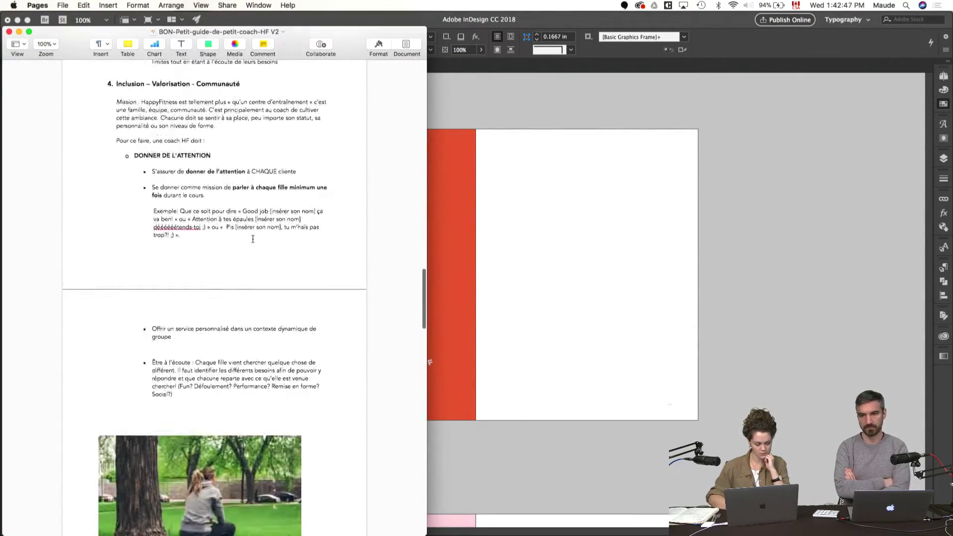
key("BackSpace")
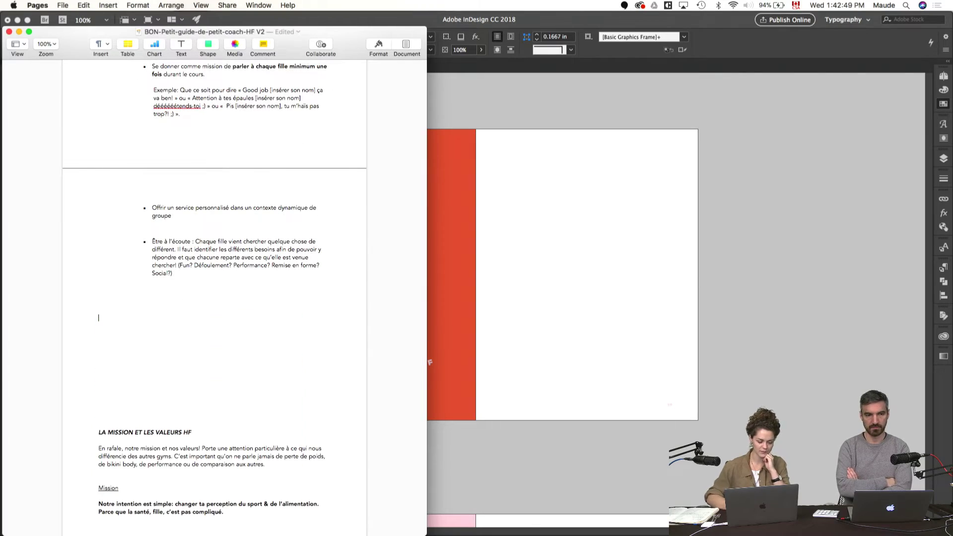
- Read manuscript section 3, "Résultat - Efficacité - Dépassement de soi", and compare it with the 02 and 03 spreads in InDesign
scroll(244, 293, "up", 4)
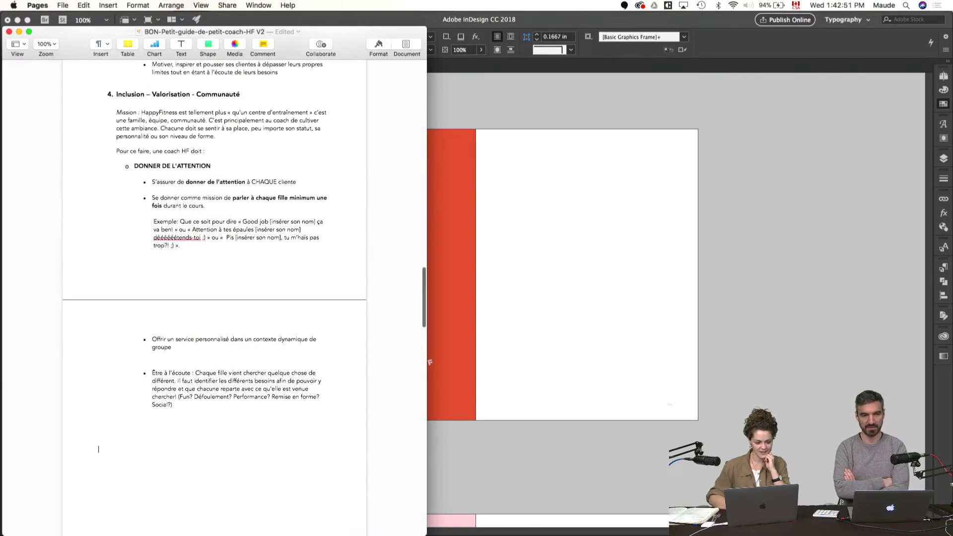
scroll(215, 293, "up", 10)
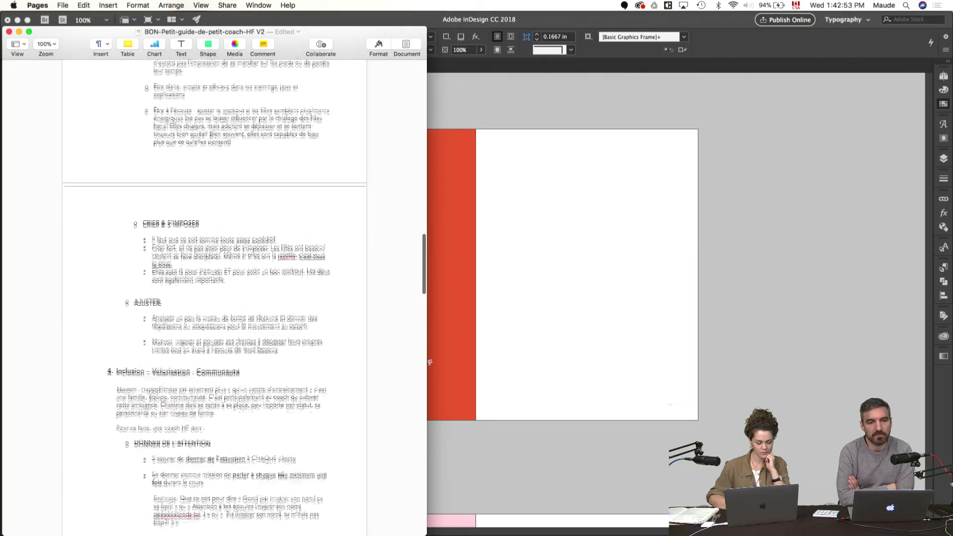
scroll(214, 298, "up", 2)
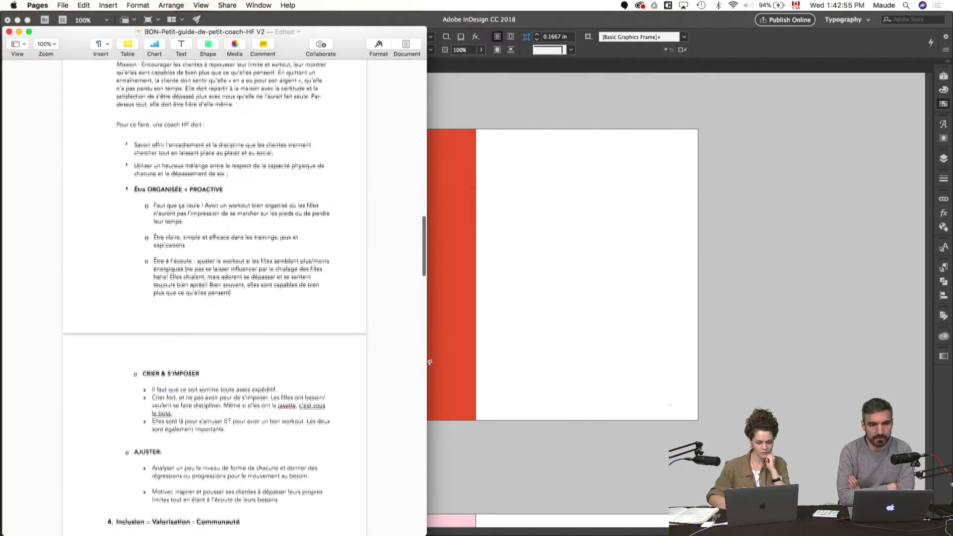
scroll(215, 298, "down", 1)
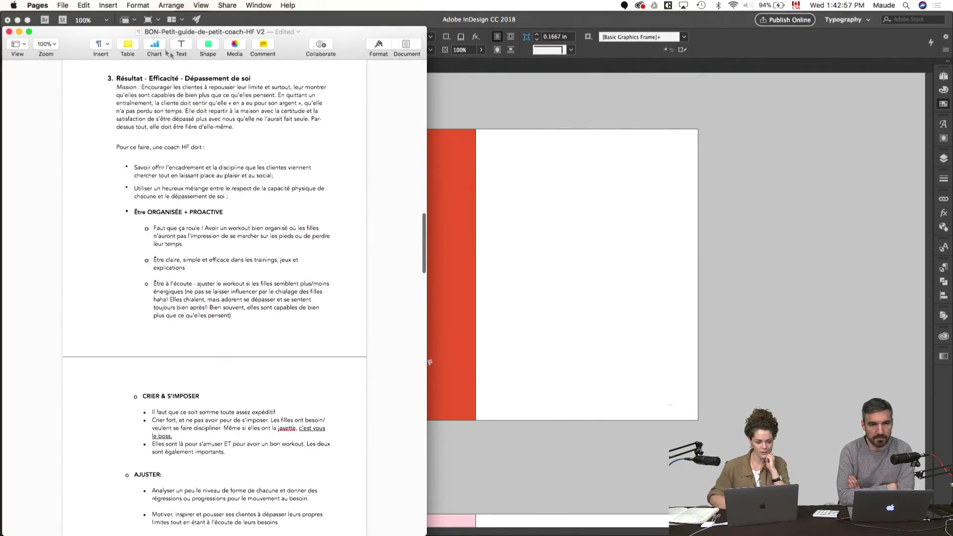
scroll(185, 367, "down", 2)
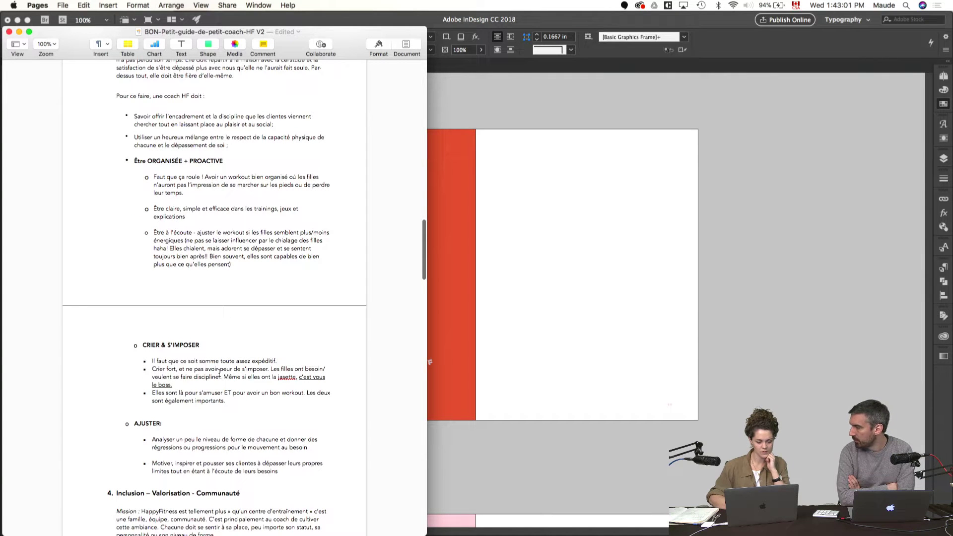
left_click(573, 371)
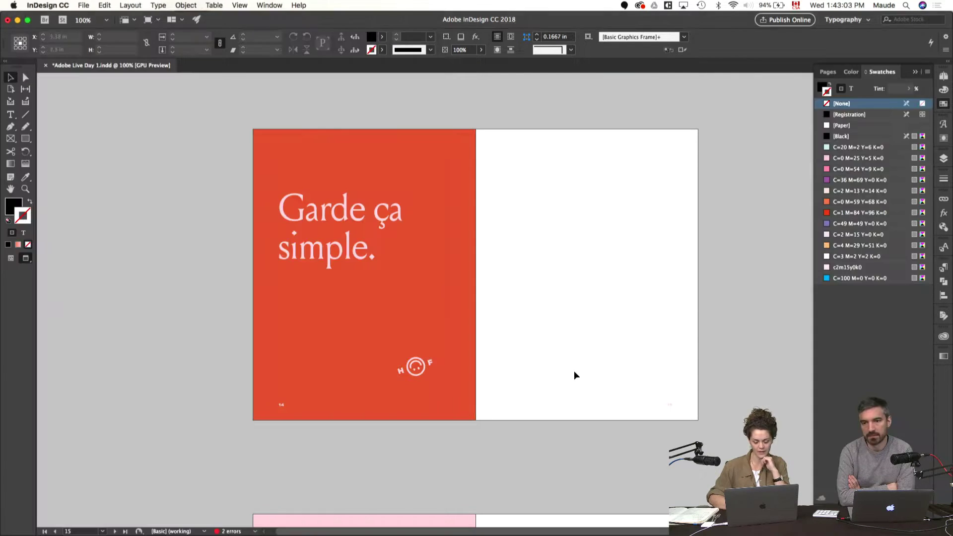
scroll(574, 371, "up", 10)
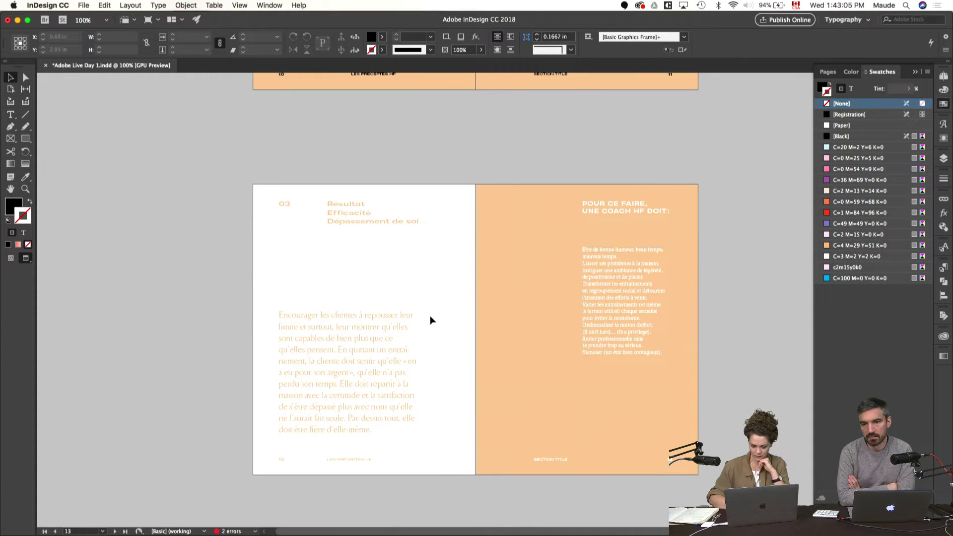
scroll(429, 315, "up", 5)
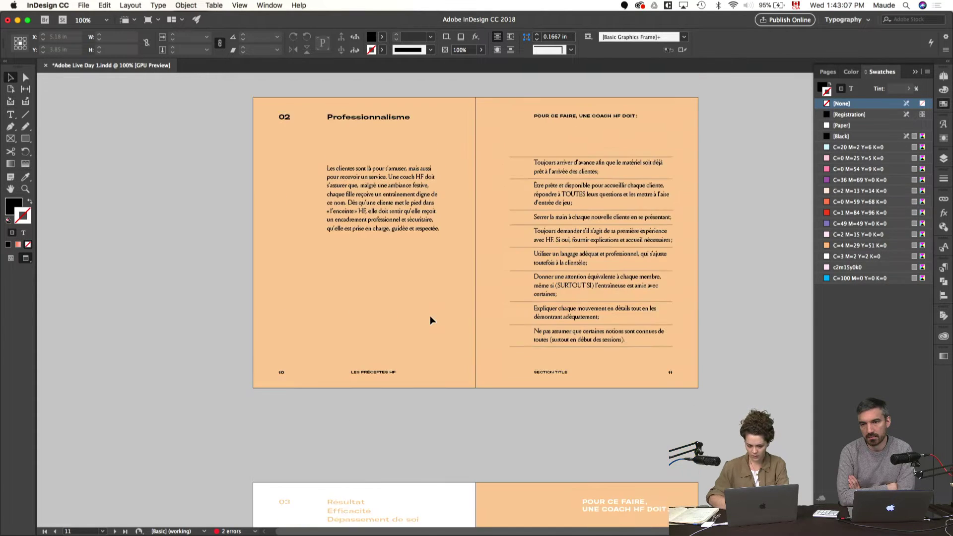
- Switch to Pages and copy all of section 3, from its "Résultat - Efficacité - Dépassement de soi" heading through the "AJUSTER" bullets
key("super+Tab")
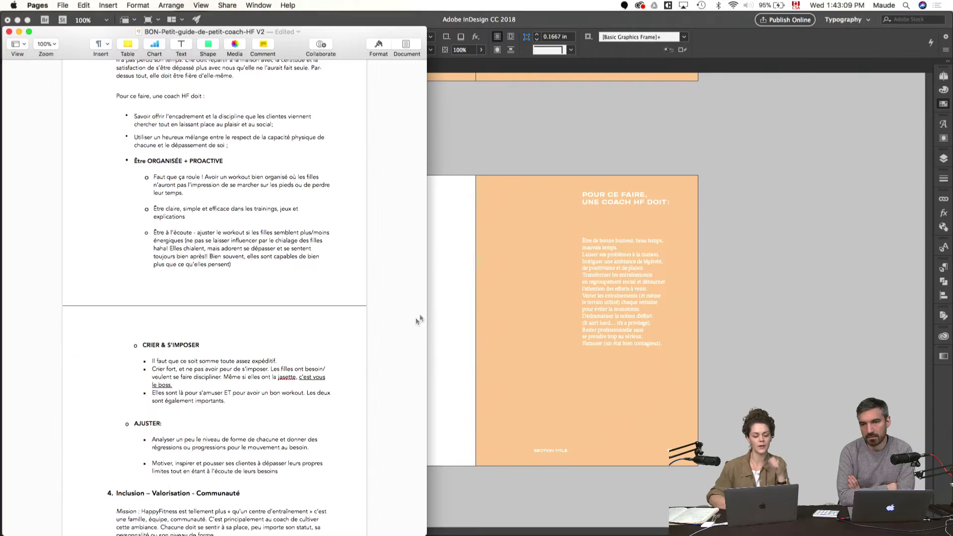
scroll(223, 305, "down", 3)
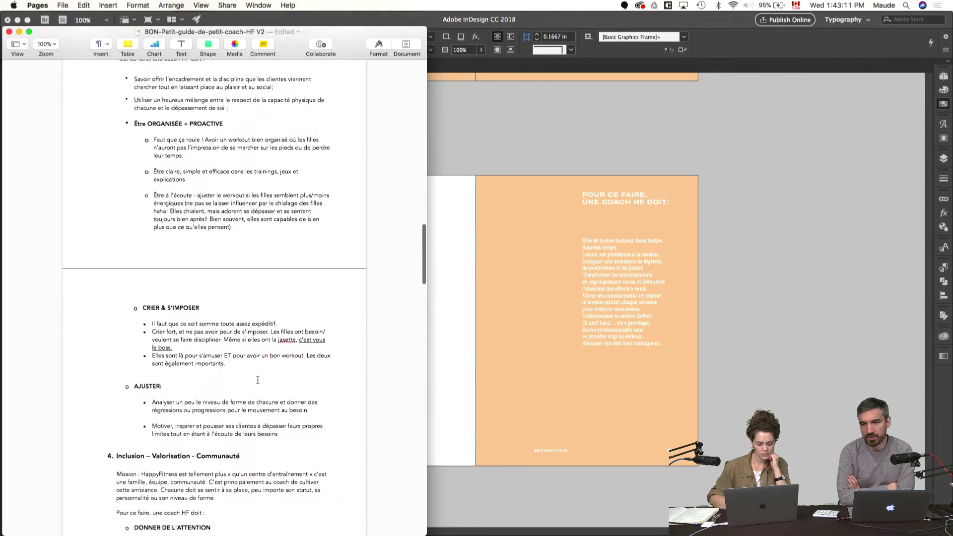
left_click_drag(278, 409, 68, 129)
key("super+c")
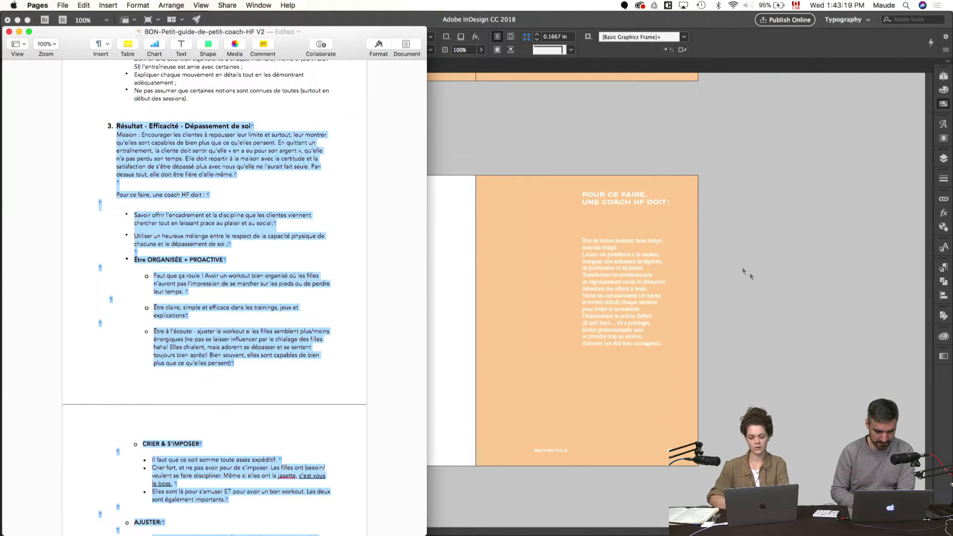
- Back in InDesign, replace all text in the pasteboard frame beside page 12 with the copied section 3 text
left_click(764, 297)
scroll(678, 309, "down", 1)
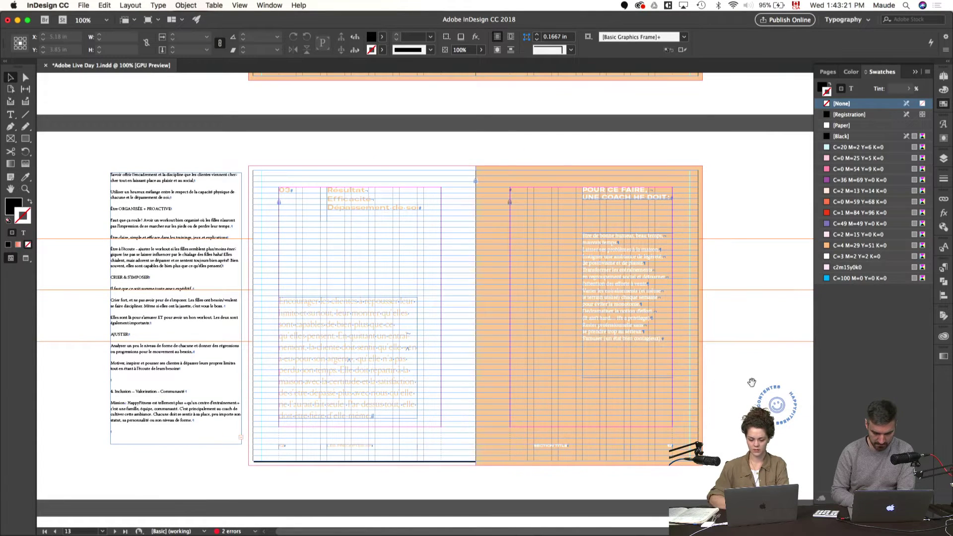
double_click(195, 395)
key("super+a")
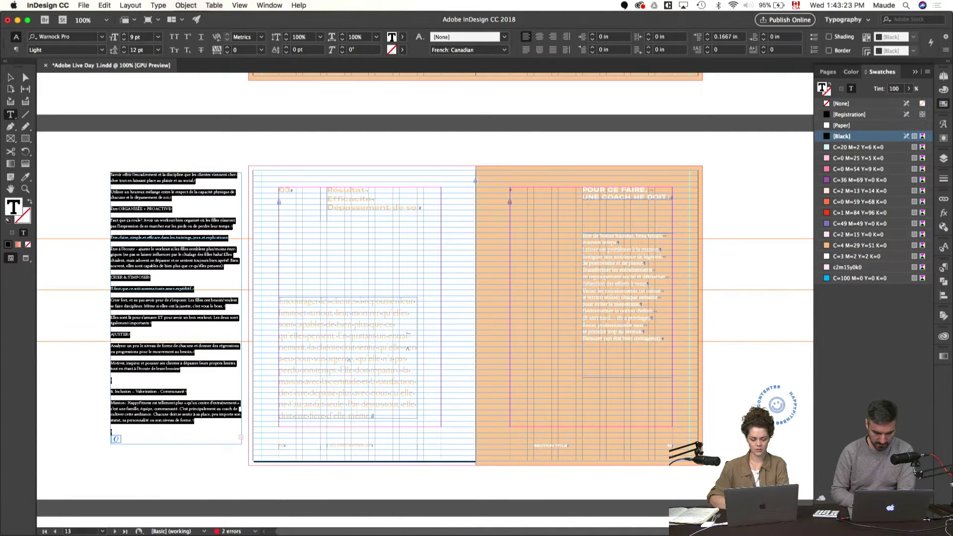
key("super+v")
key("Escape")
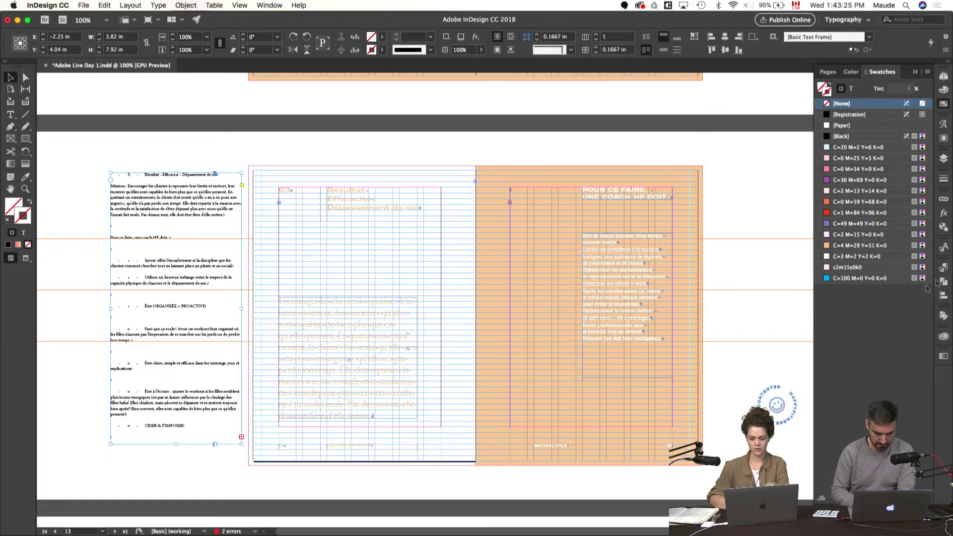
- Display the paragraph styles, check which one the pasted text uses, and deselect its frame
left_click(945, 269)
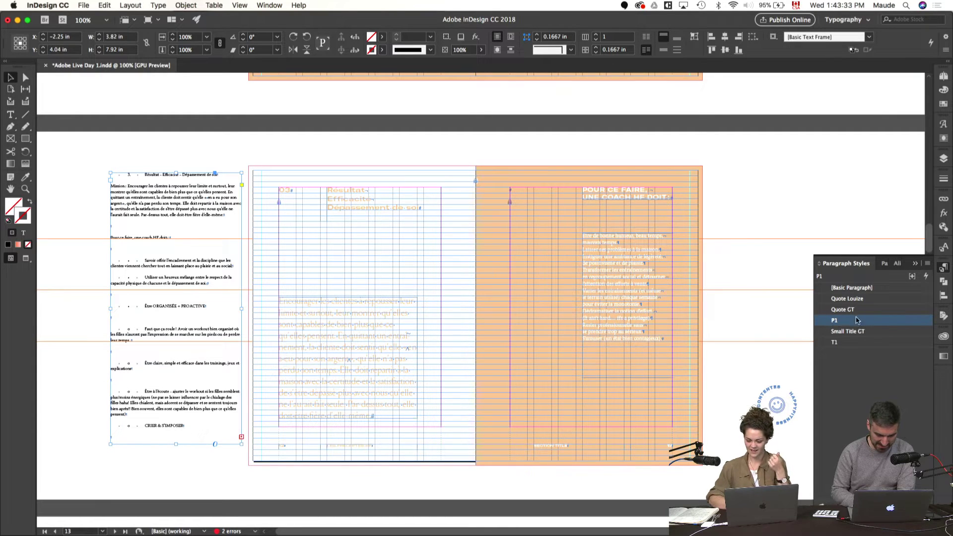
key("super+equal")
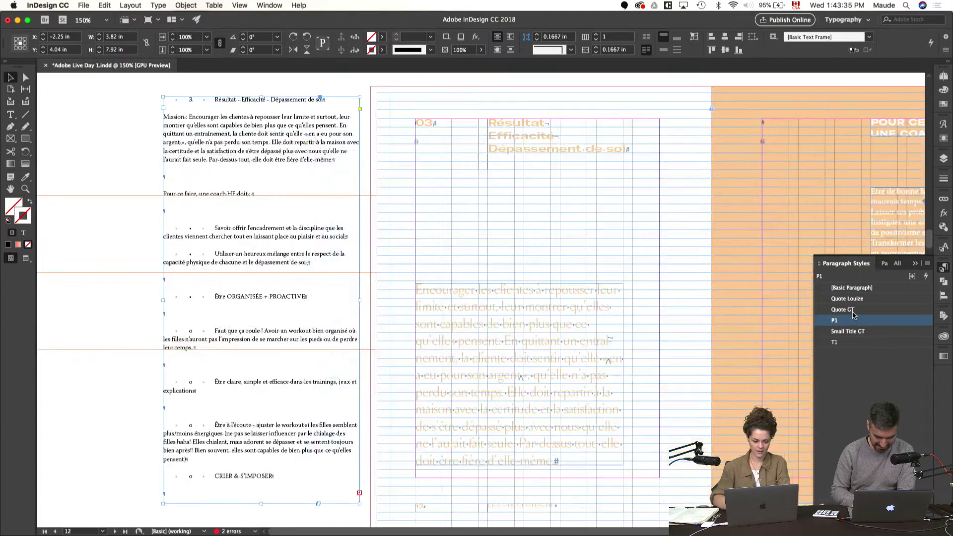
scroll(596, 334, "right", 3)
scroll(595, 334, "down", 1)
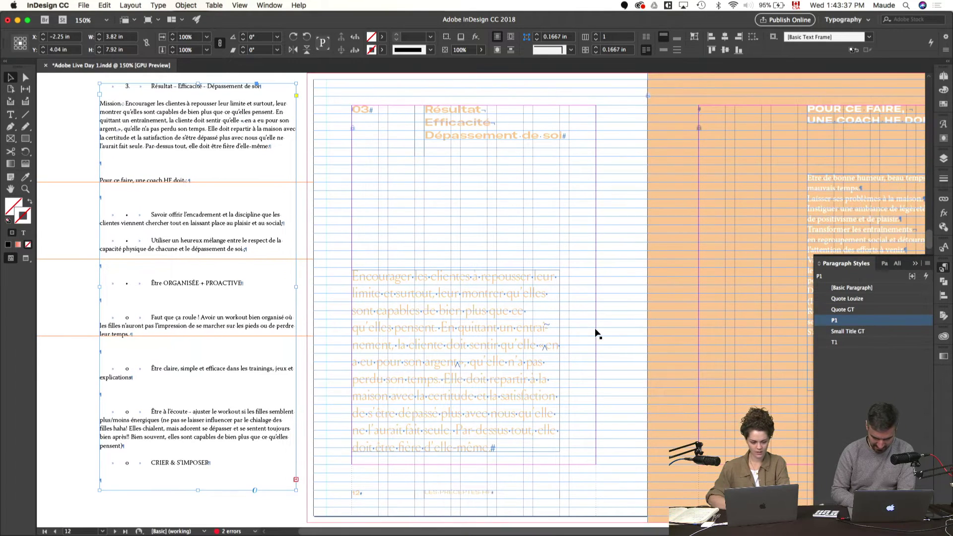
left_click(609, 328)
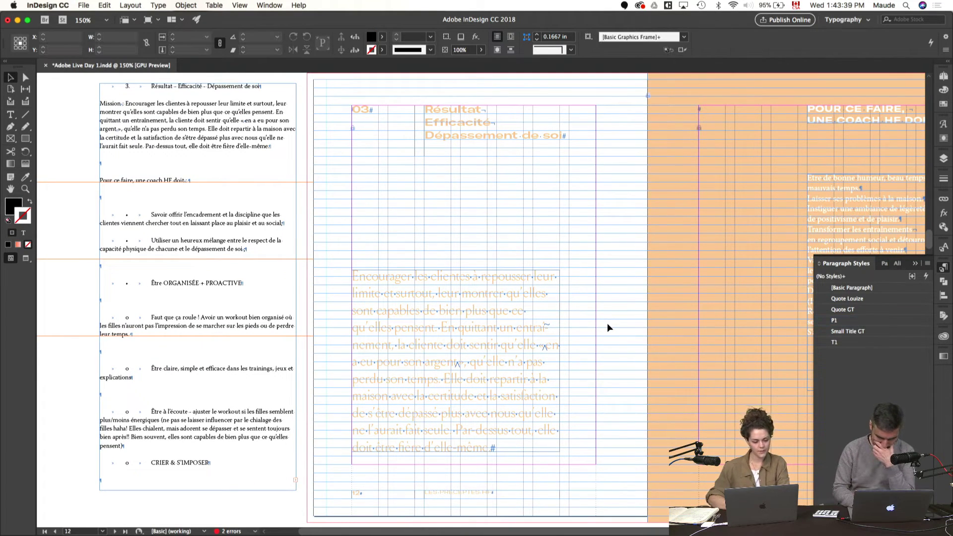
- Delete the blank paragraphs before and after "Pour ce faire, une coach HF doit" and the one above "Être ORGANISÉE + PROACTIVE"
double_click(217, 306)
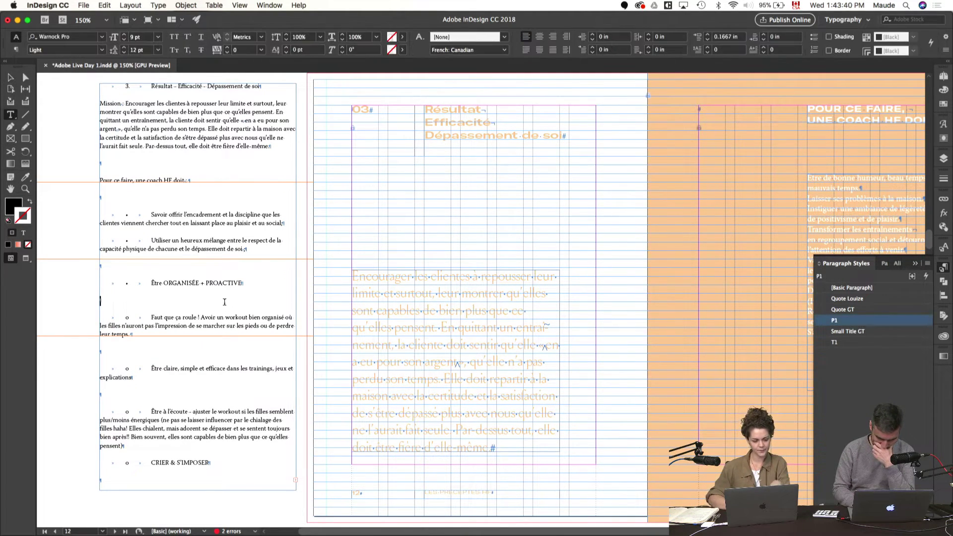
left_click(147, 161)
key("BackSpace")
left_click(149, 181)
key("BackSpace")
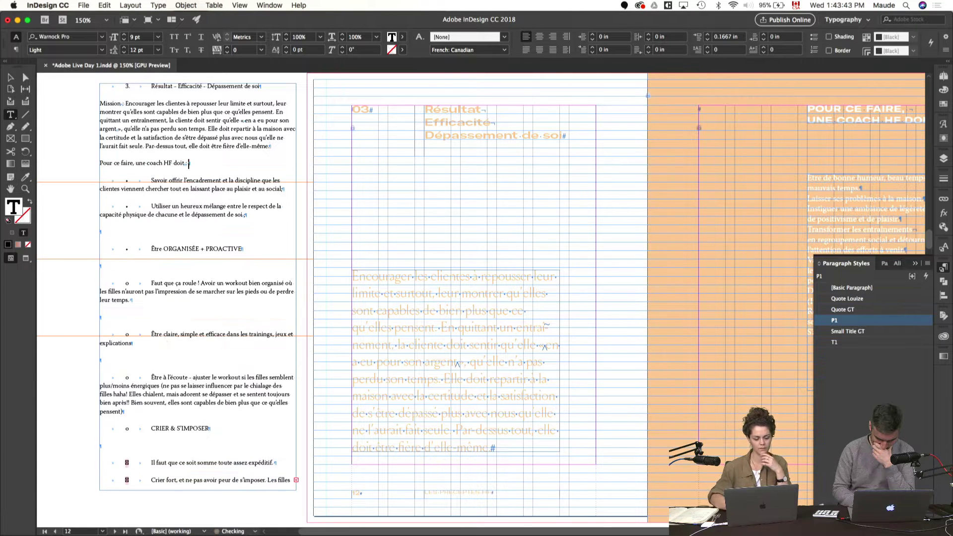
left_click(142, 231)
key("BackSpace")
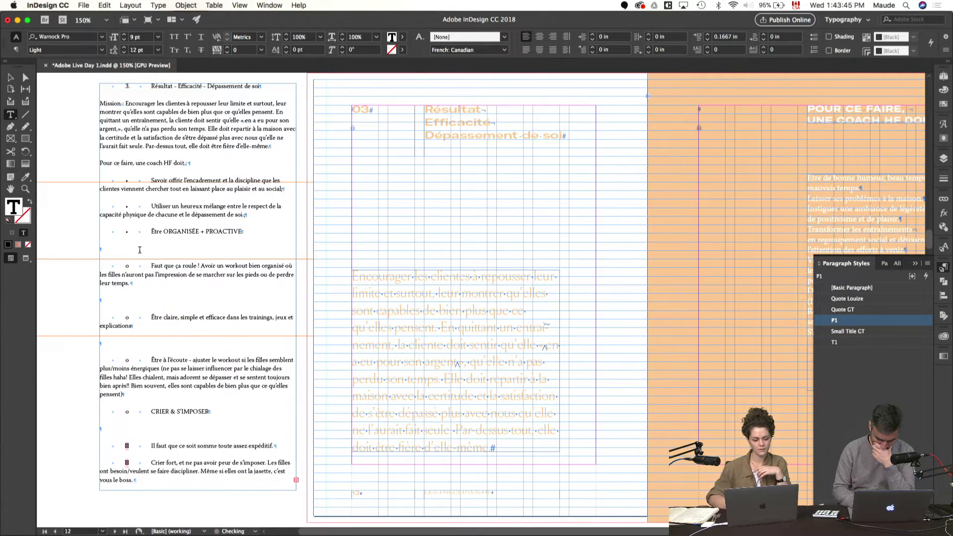
- Delete the blank paragraphs between the "Être ORGANISÉE + PROACTIVE" heading and its three points in the pasteboard text
left_click(139, 250)
key("BackSpace")
left_click(145, 283)
key("BackSpace")
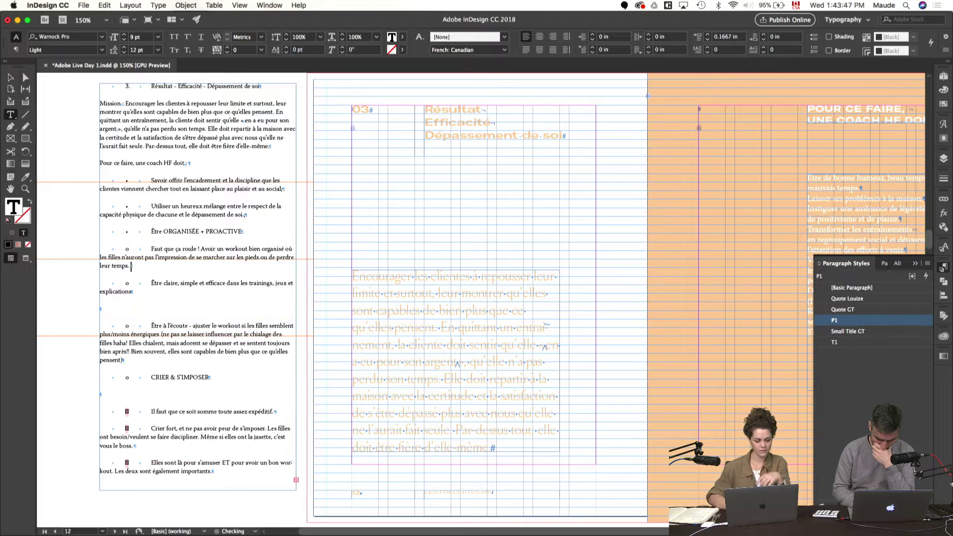
left_click(128, 314)
key("BackSpace")
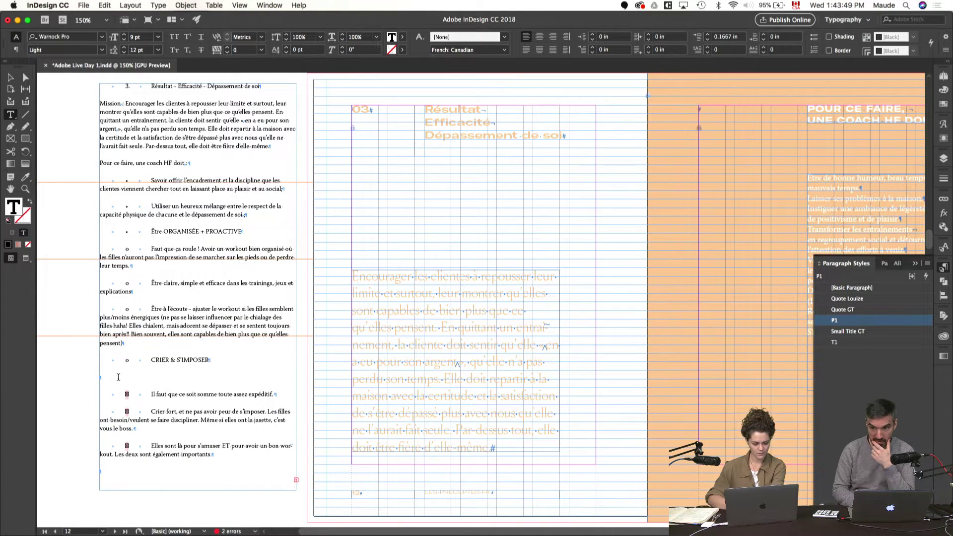
- Delete the blank paragraphs below "CRIER & S'IMPOSER" and above "AJUSTER" in the pasteboard text
left_click(118, 377)
key("Delete")
left_click(101, 454)
key("BackSpace")
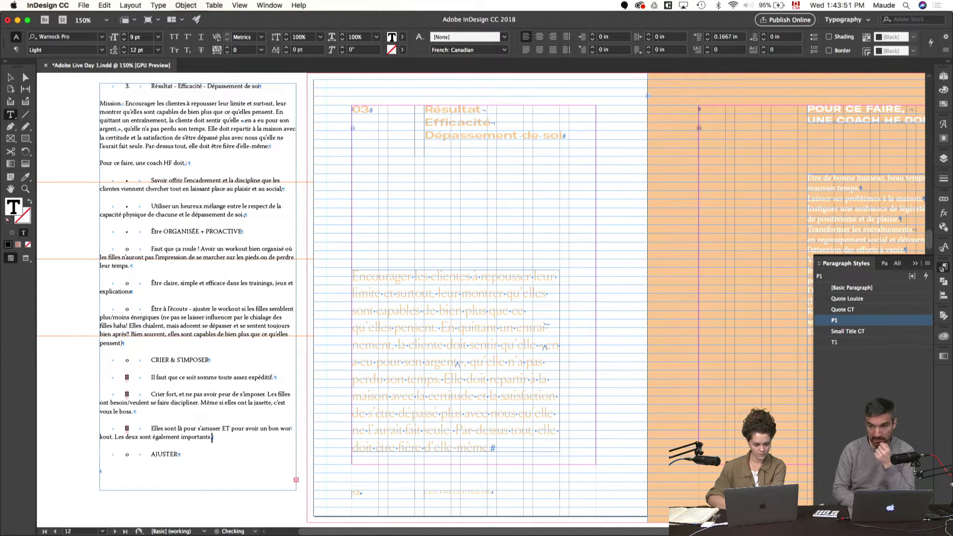
- Widen the pasteboard text frame outward, away from the page, to about 5.3 in so the rest of the section 3 text fits
left_click(75, 387)
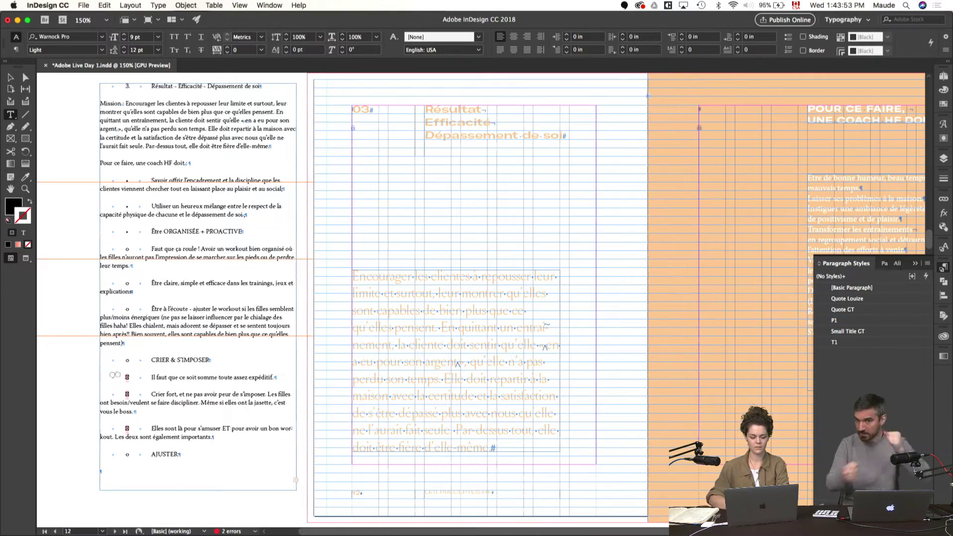
scroll(231, 369, "left", 3)
key("v")
left_click(166, 481)
left_click_drag(163, 488, 87, 495)
- Delete the blank paragraphs below "AJUSTER" and between its two points, and put the paragraph styles list away
double_click(169, 425)
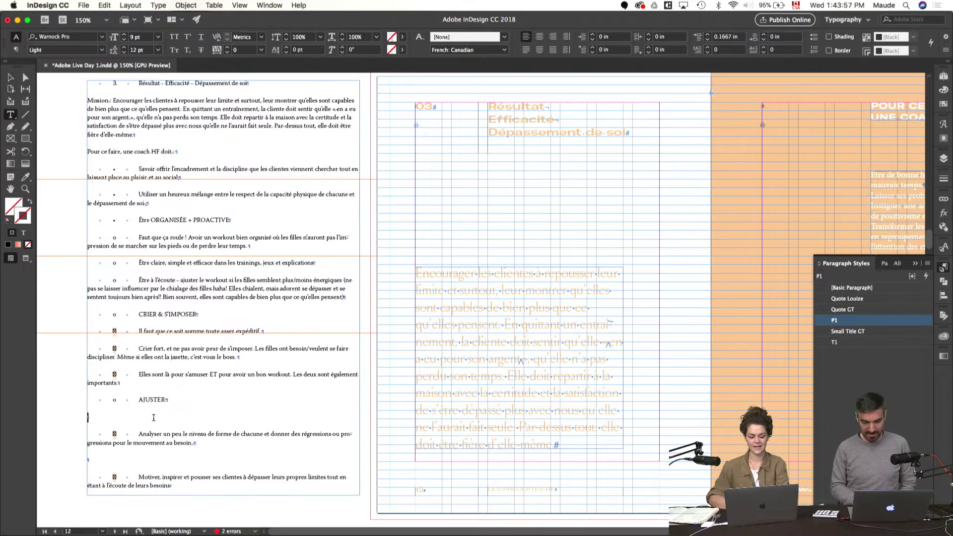
key("BackSpace")
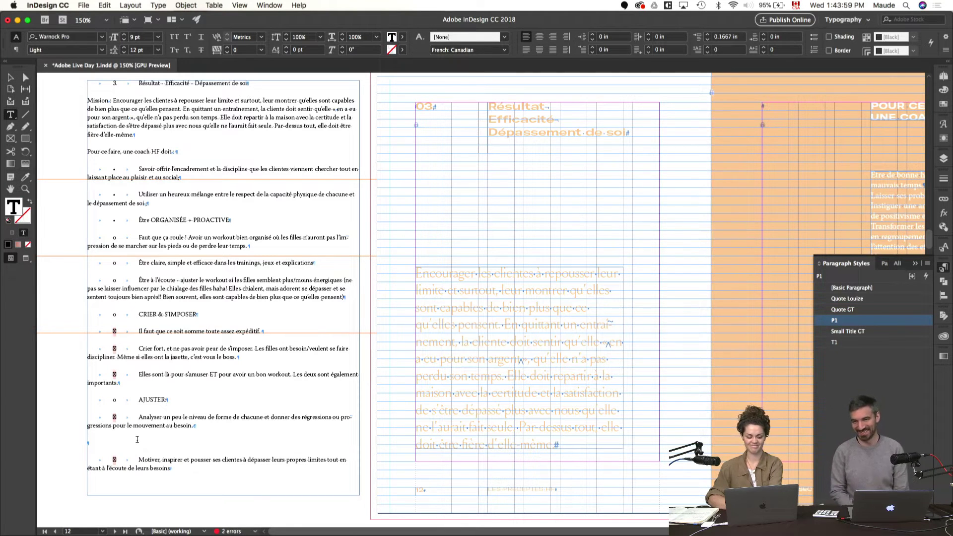
key("BackSpace")
key("Escape")
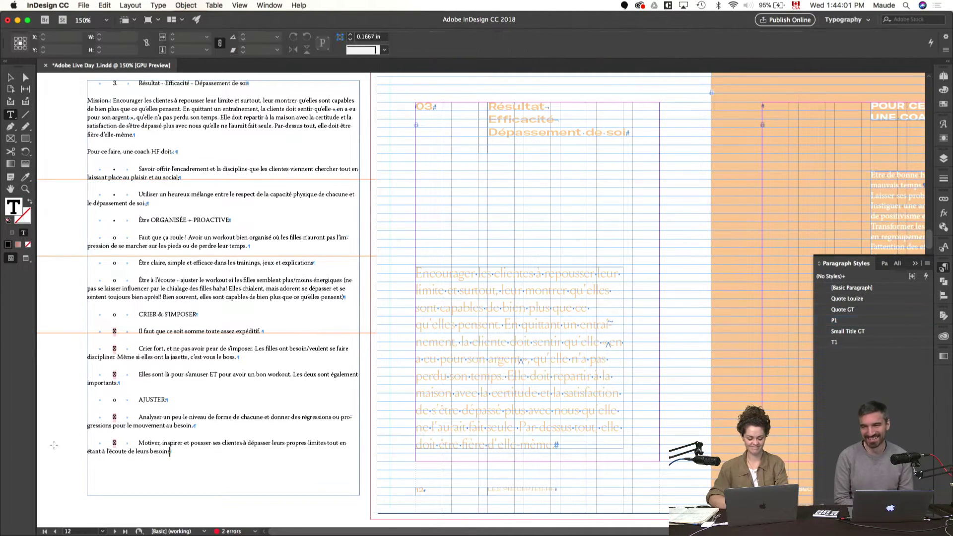
left_click(258, 387)
scroll(268, 392, "up", 1)
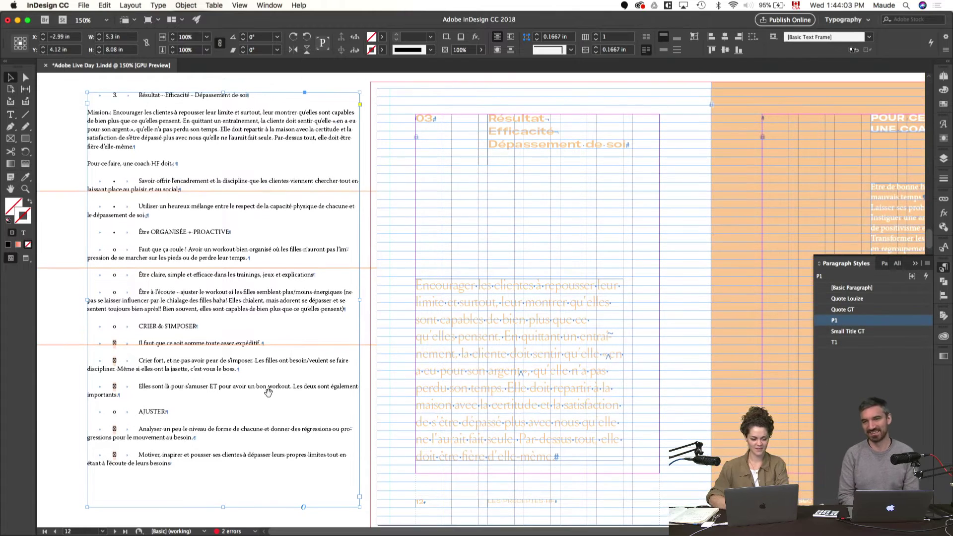
left_click(943, 270)
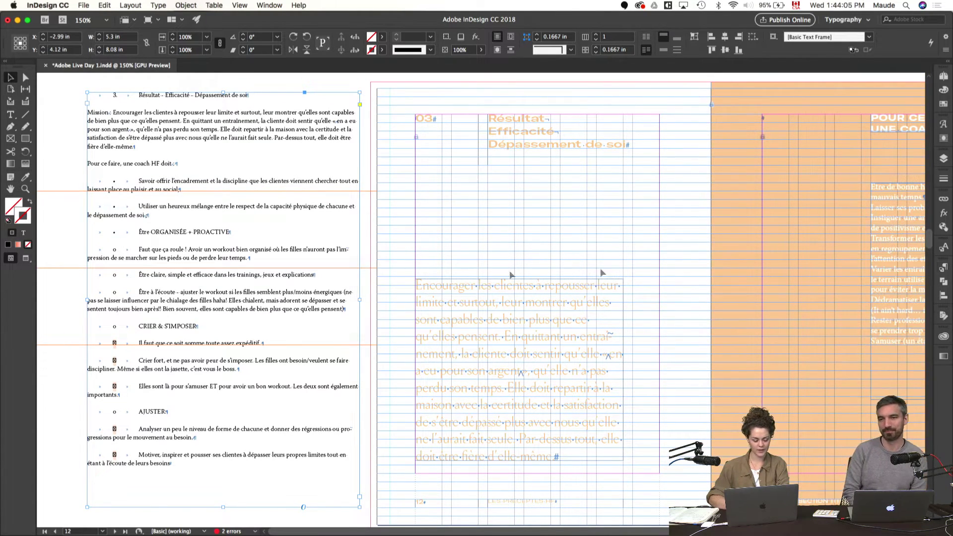
- Check section 3 in the Pages manuscript, return to InDesign, and give the pasteboard's Mission paragraph the page 12 quote's formatting with the Eyedropper
key("super+Tab")
left_click(328, 303)
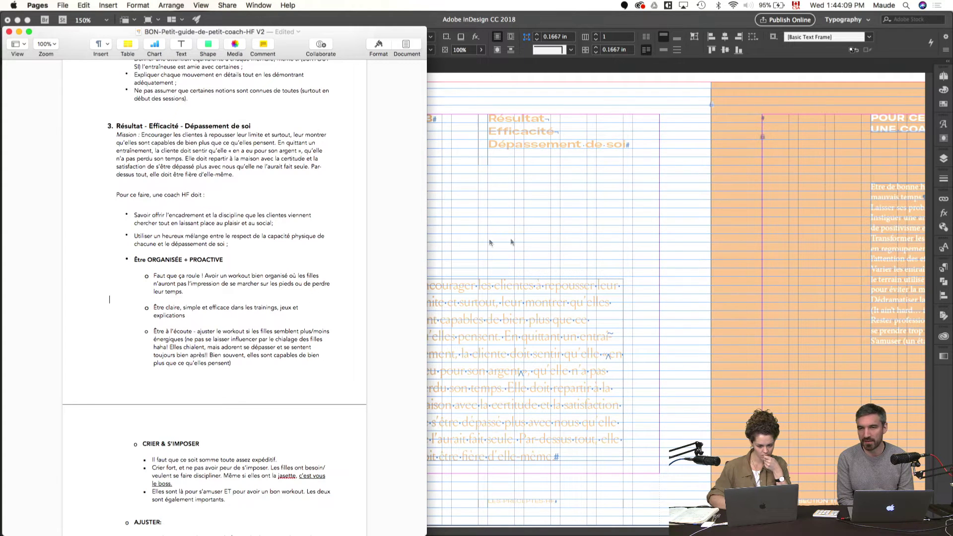
key("super+Tab")
double_click(216, 153)
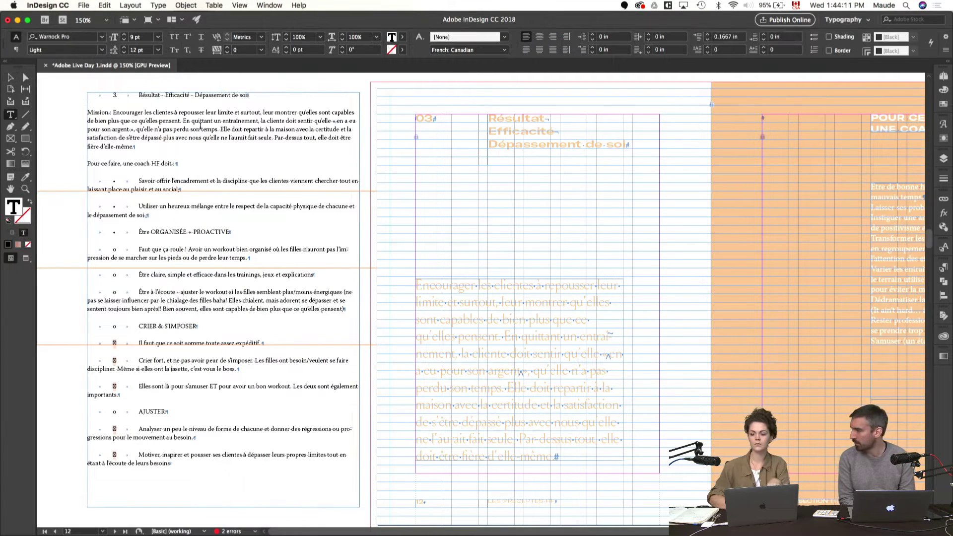
triple_click(201, 130)
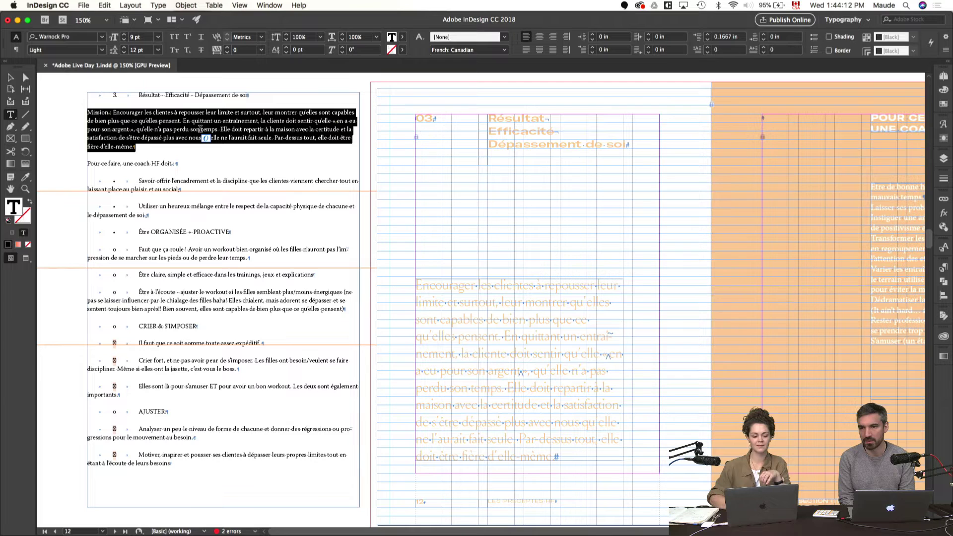
left_click(26, 176)
left_click(429, 285)
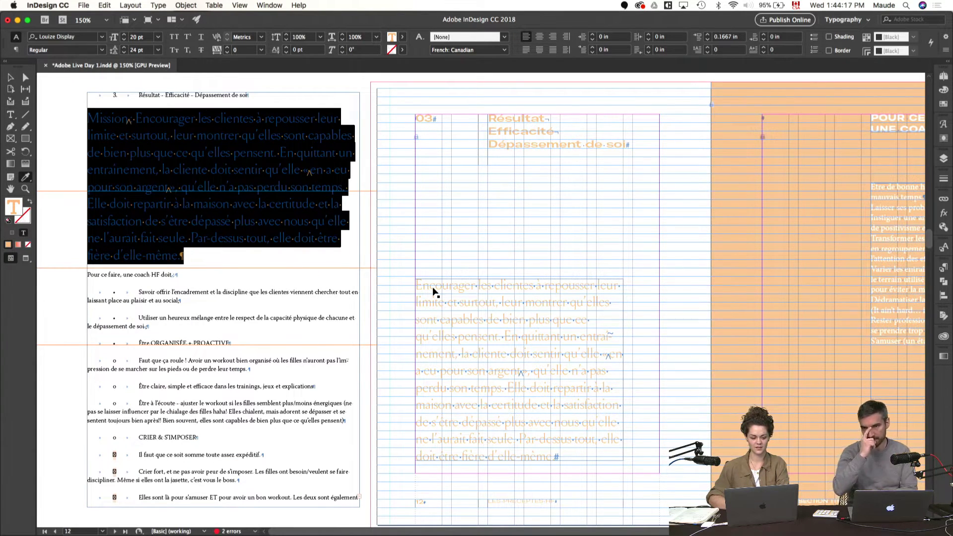
- Move the Mission paragraph into the page 12 quote frame, replacing its text, and remove the leading "Mission :"
key("super+x")
key("t")
left_click(500, 347)
key("super+a")
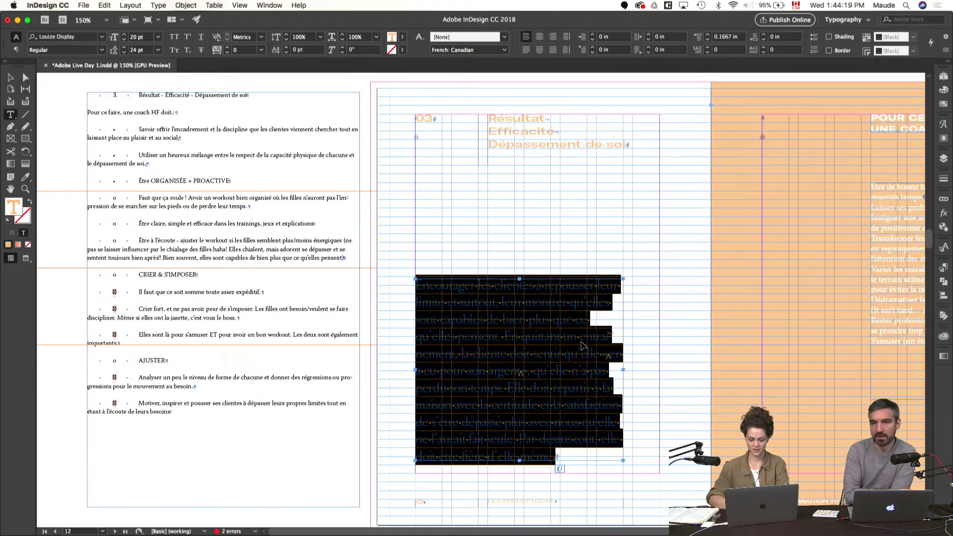
key("super+v")
left_click_drag(462, 286, 415, 286)
key("BackSpace")
key("Escape")
left_click(530, 337)
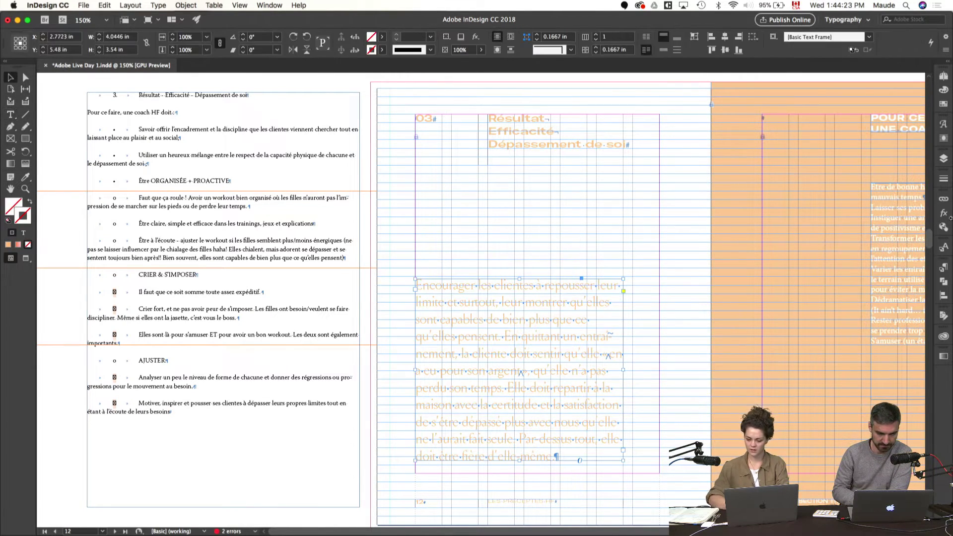
- Select all text frames on the page 12–13 spread and set their text fill to the Black swatch
scroll(579, 218, "right", 5)
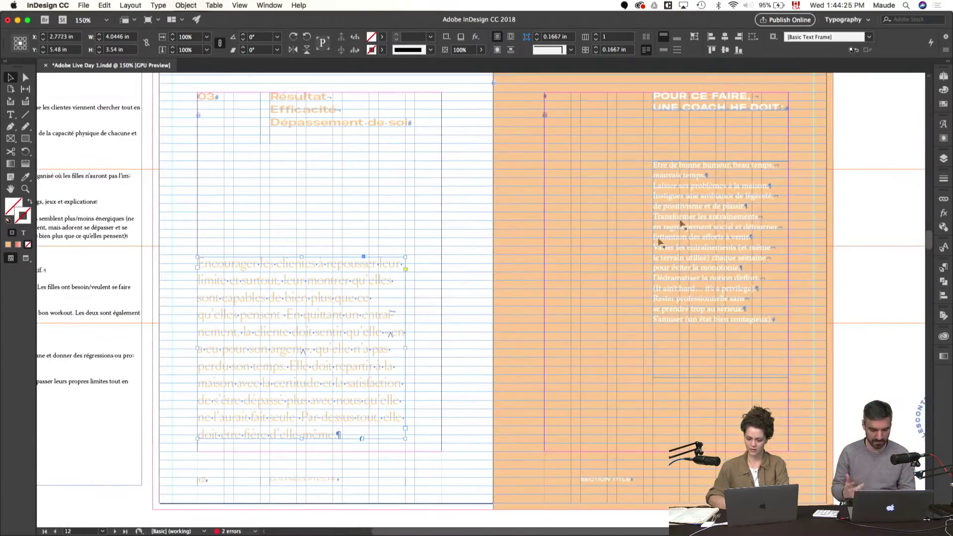
left_click_drag(842, 90, 176, 509)
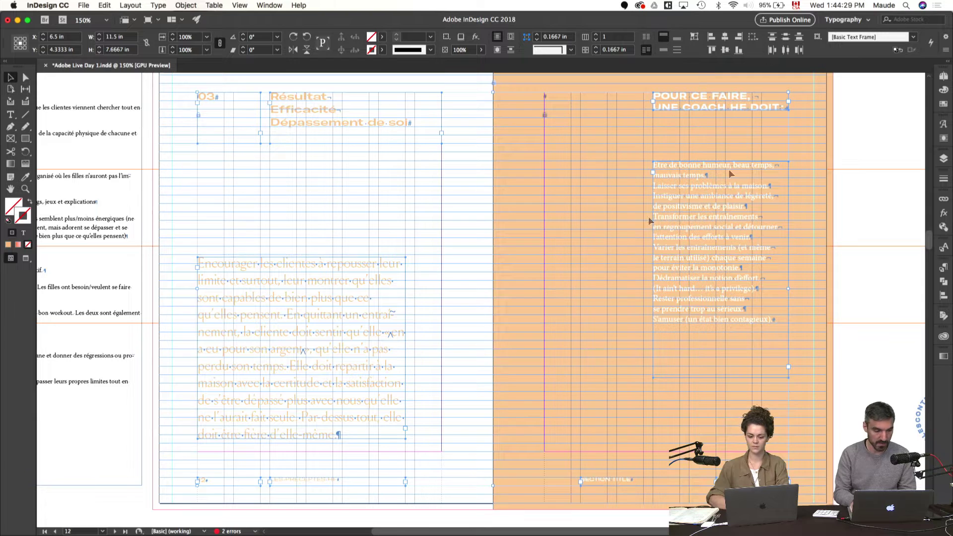
left_click(944, 79)
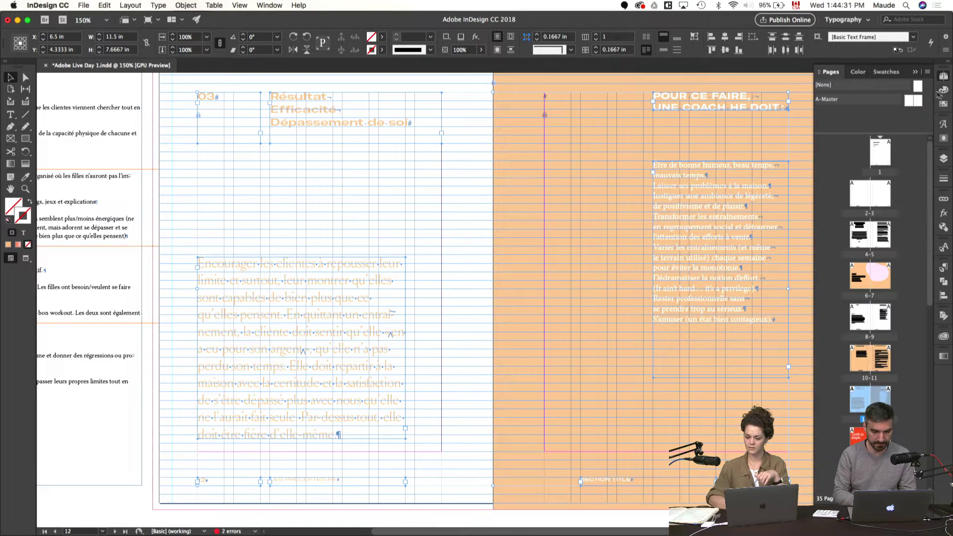
left_click(944, 105)
left_click(853, 90)
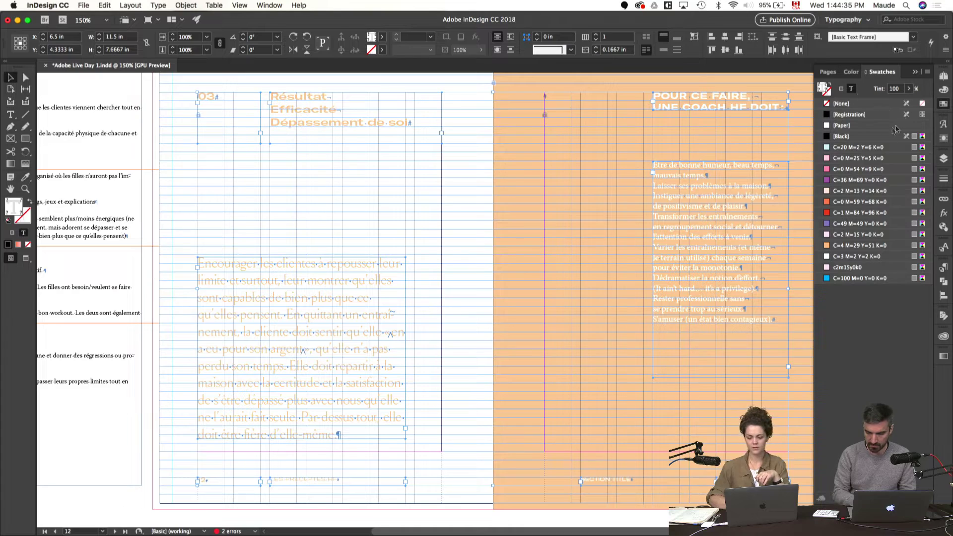
left_click(852, 137)
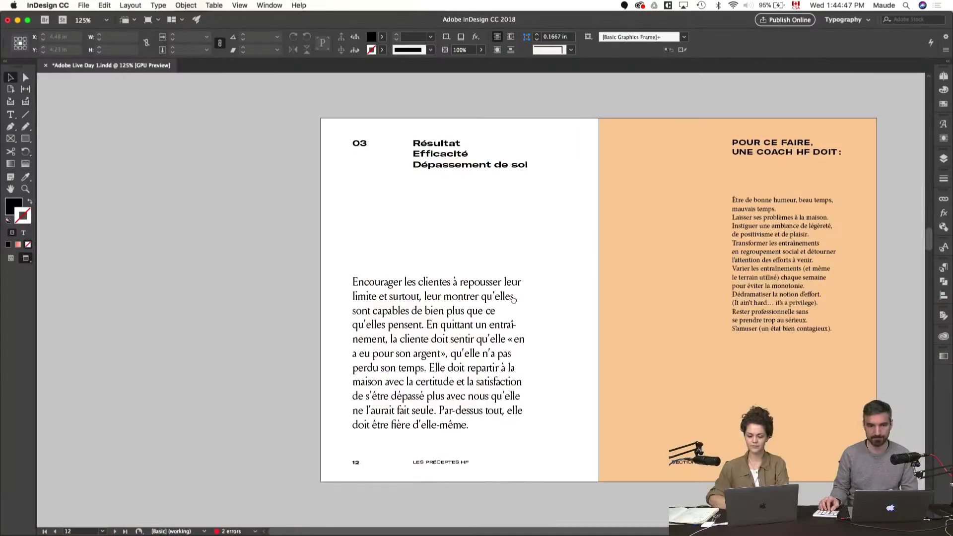
- Apply the Quote Louize paragraph style to the Mission text on page 12
left_click(480, 346)
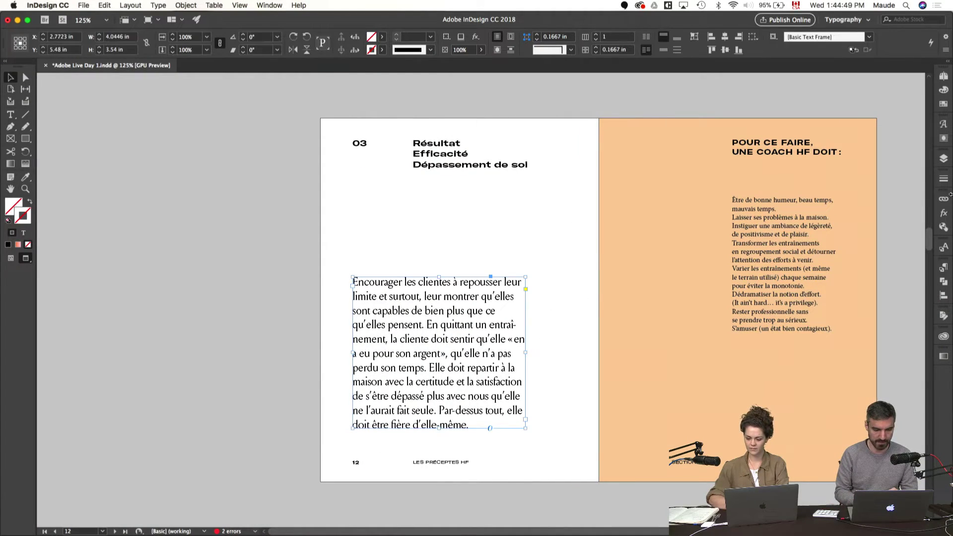
left_click(945, 272)
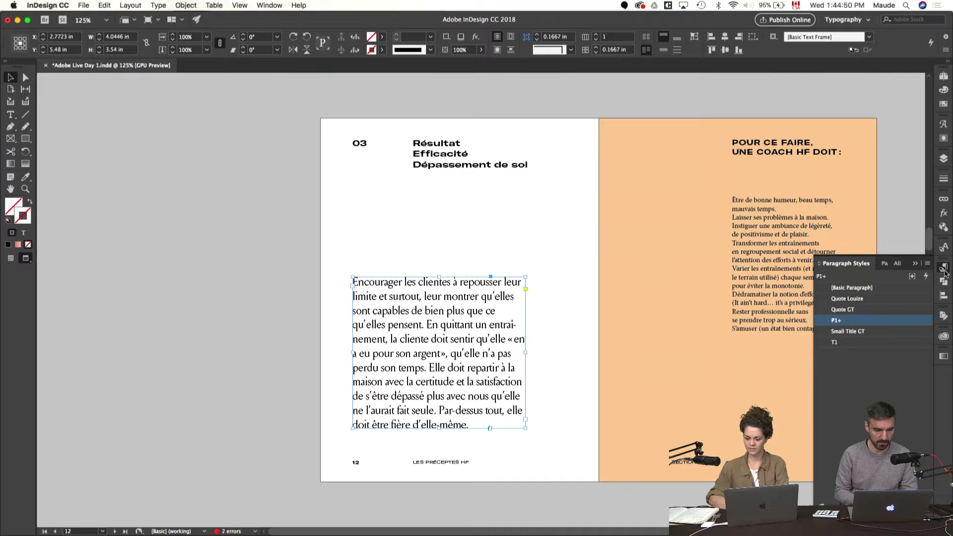
left_click(853, 299)
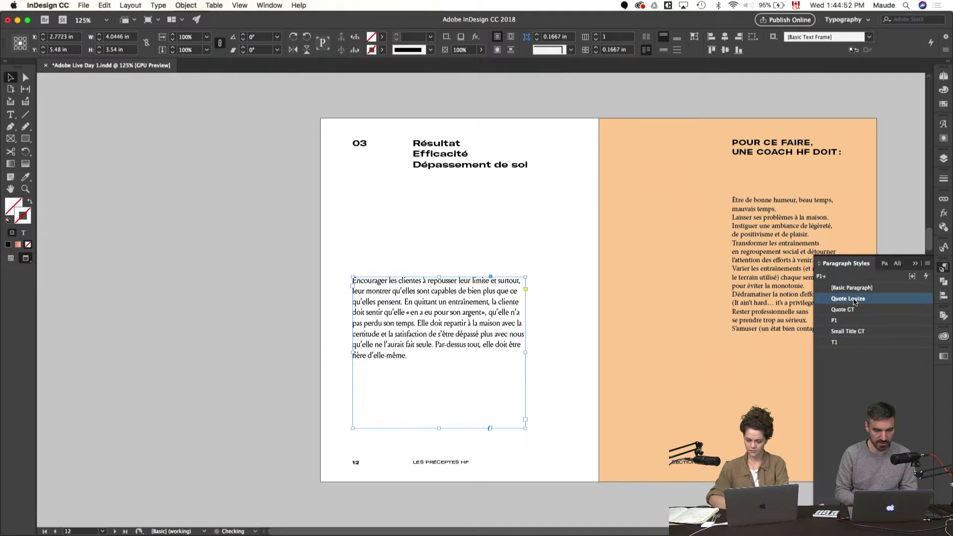
left_click(567, 309)
key("super+equal")
left_click_drag(568, 321, 511, 281)
scroll(503, 251, "up", 2)
scroll(504, 251, "right", 2)
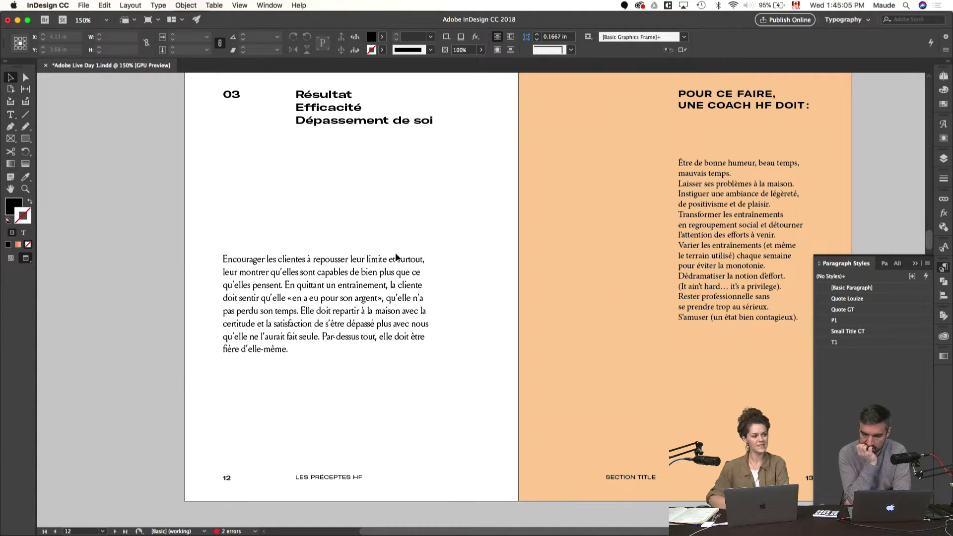
- Widen page 12's Mission frame to the 4.75 in margin width, shorten it to about 2.06 in, and delete its trailing blank paragraph
key("w")
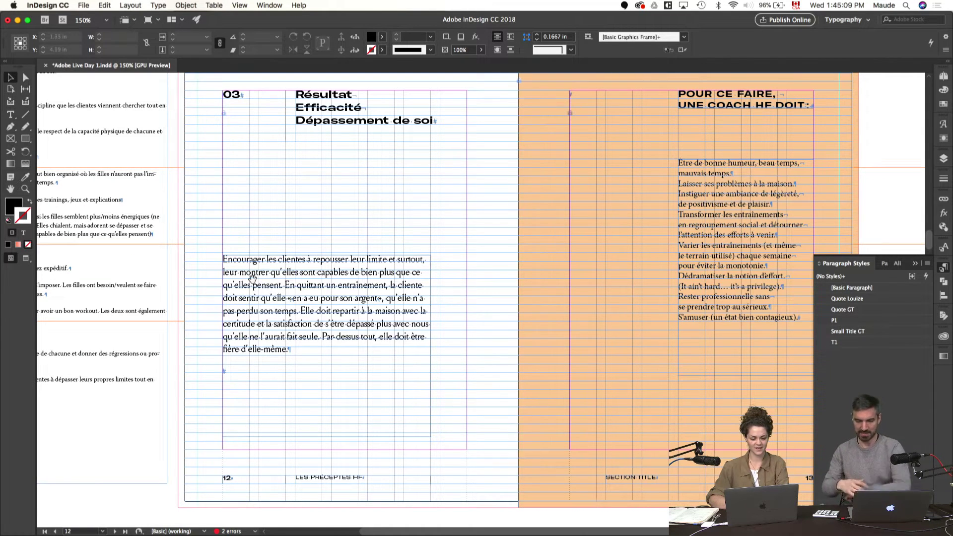
left_click_drag(270, 288, 252, 273)
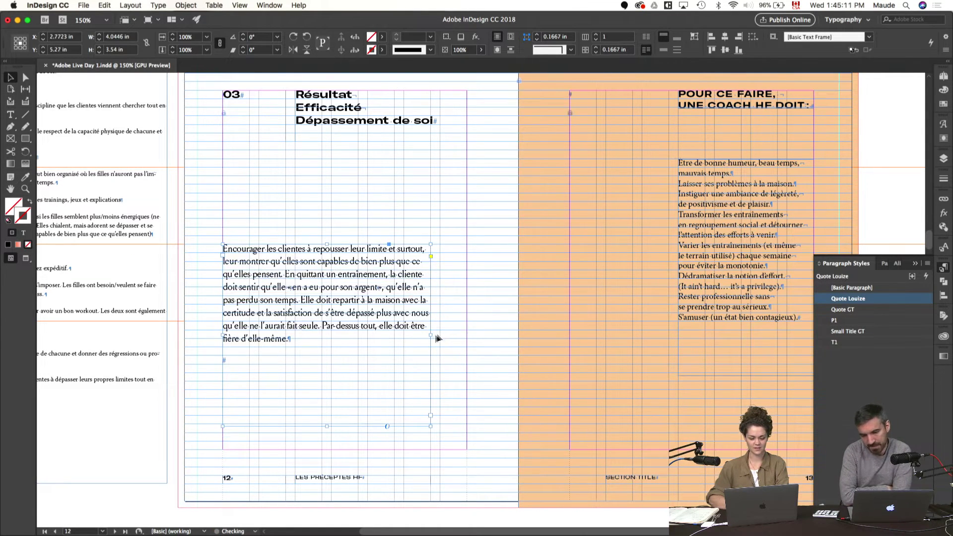
left_click_drag(430, 335, 466, 334)
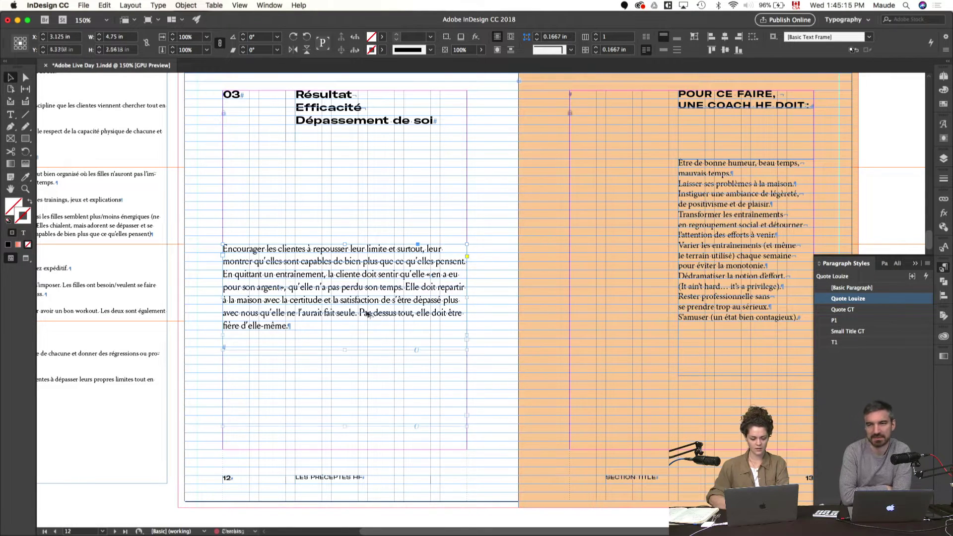
double_click(311, 343)
key("BackSpace")
key("Escape")
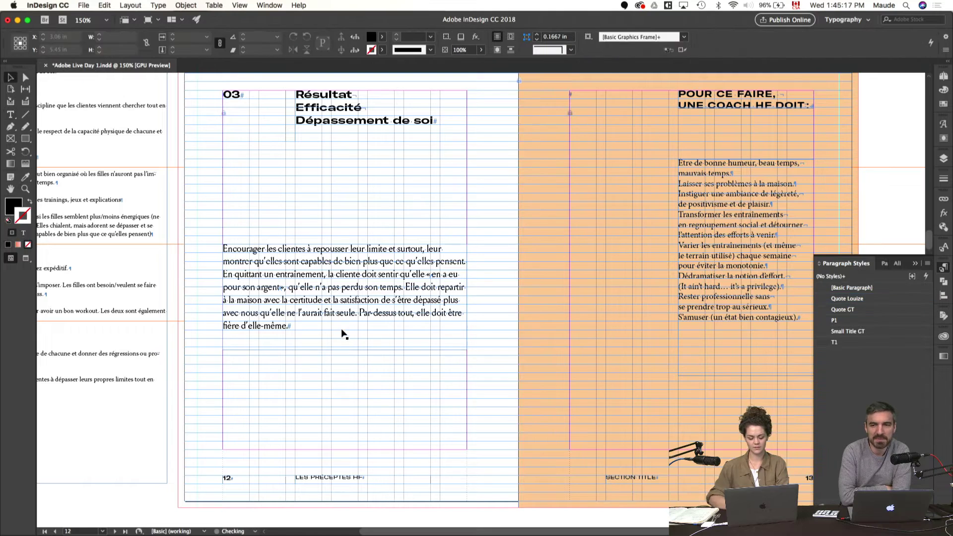
- Move the Mission text frame down to the lower part of page 12 and preview the spread without guides
double_click(347, 328)
left_click_drag(315, 259, 316, 335)
key("w")
left_click(369, 245)
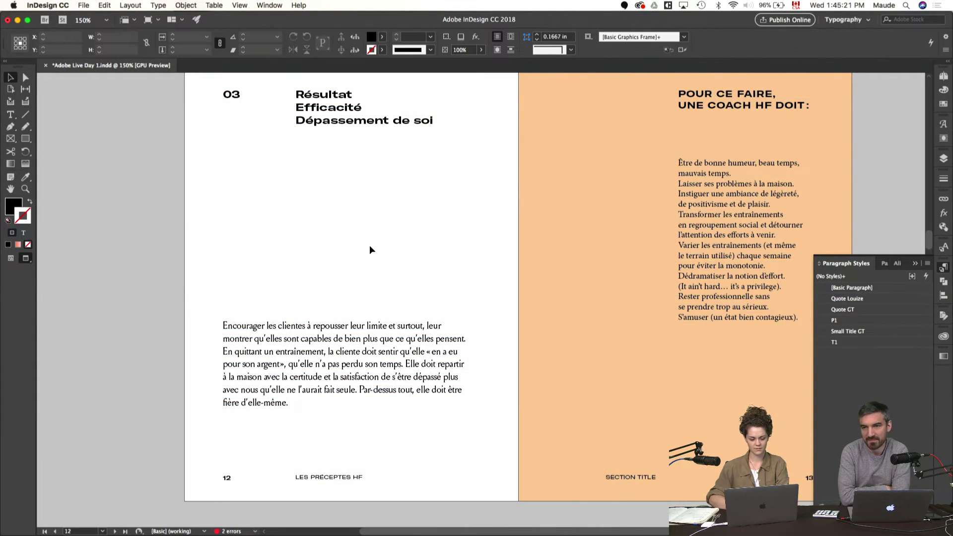
scroll(369, 245, "up", 1)
key("super+minus")
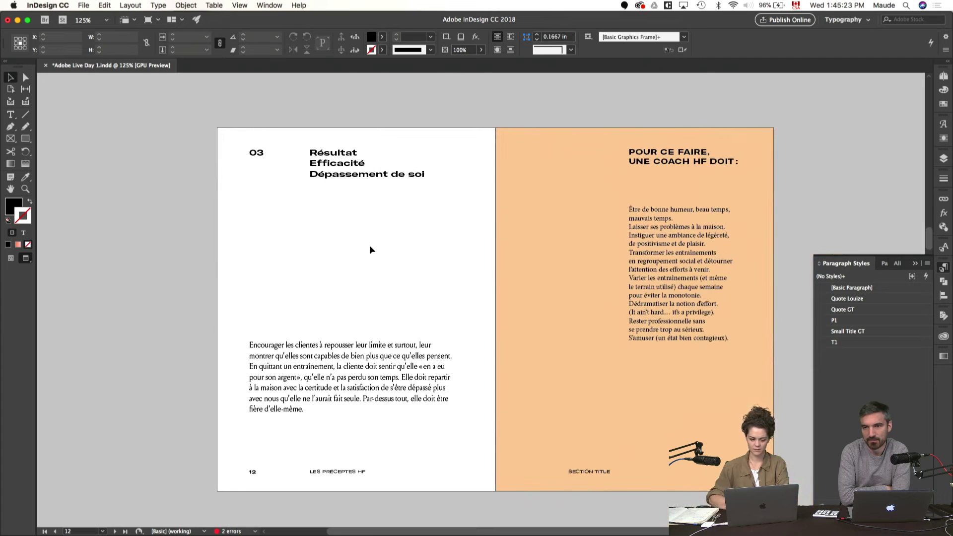
- Examine the structure of section 3's points and subheadings in the Pages manuscript
key("super+Tab")
scroll(299, 261, "down", 1)
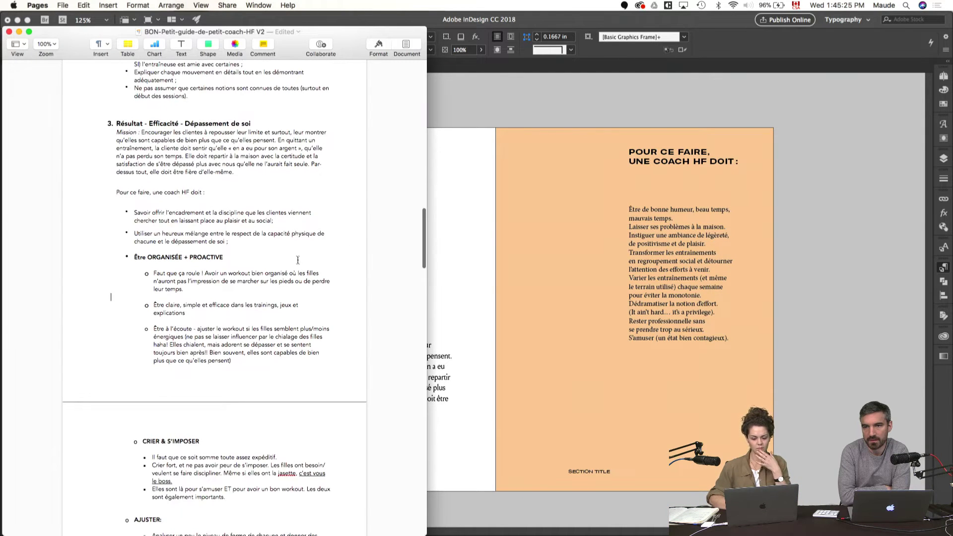
scroll(284, 242, "down", 3)
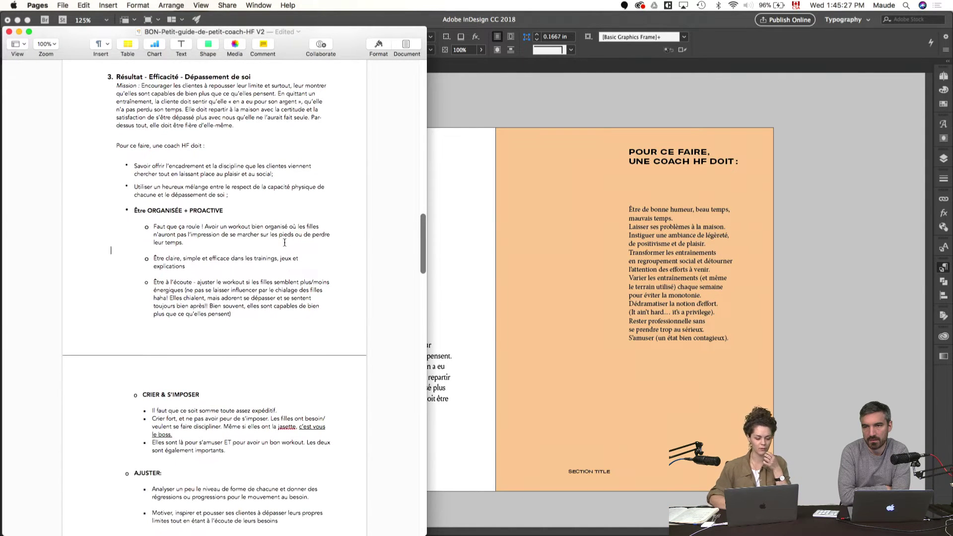
scroll(285, 243, "down", 4)
scroll(285, 242, "up", 2)
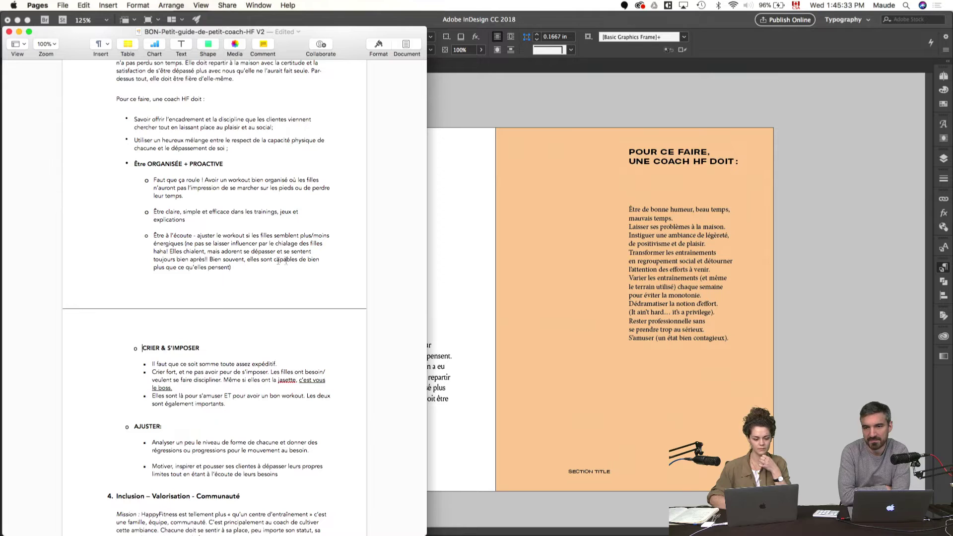
scroll(286, 260, "up", 6)
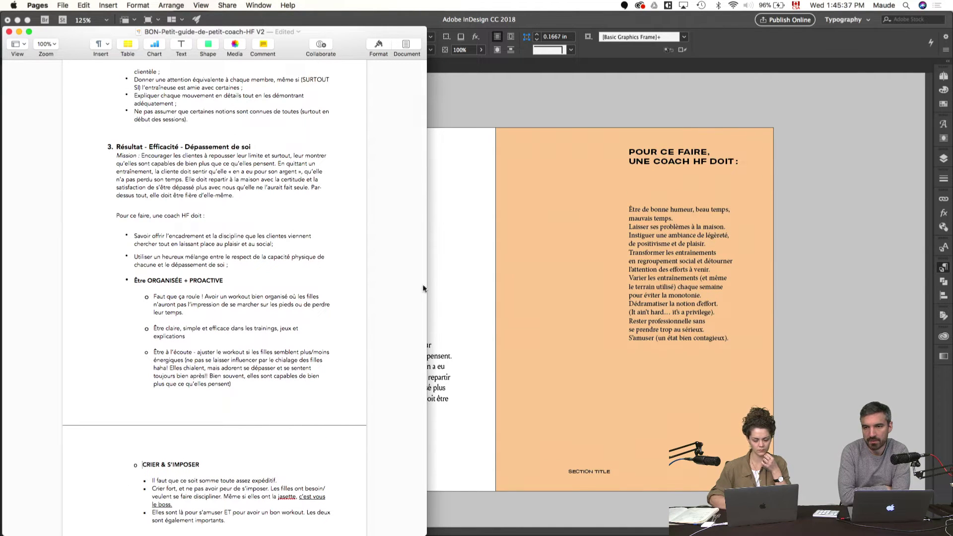
- Return to InDesign, compare the section 02 spread's layout, and remove the "POUR CE FAIRE, UNE COACH HF DOIT :" heading from page 13
left_click(456, 242)
scroll(455, 243, "up", 10)
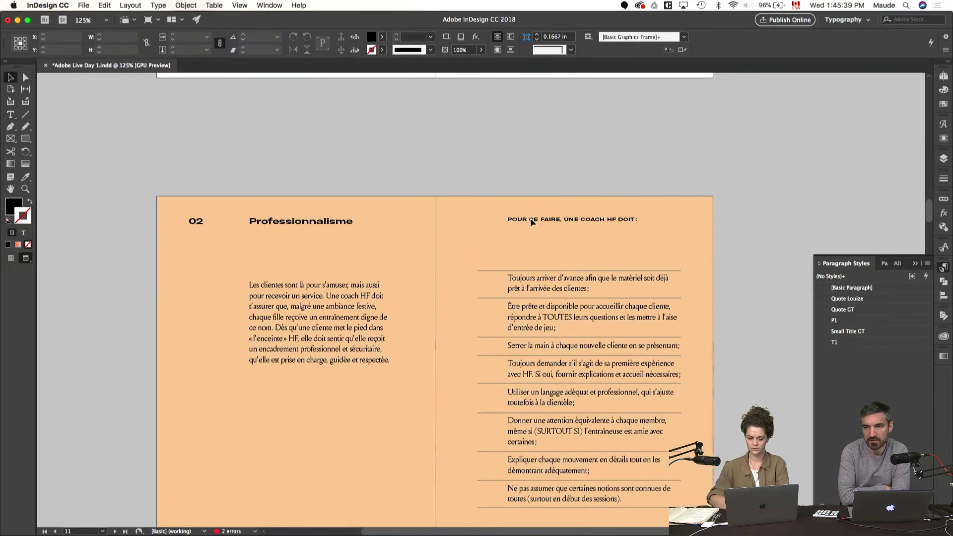
scroll(530, 218, "down", 10)
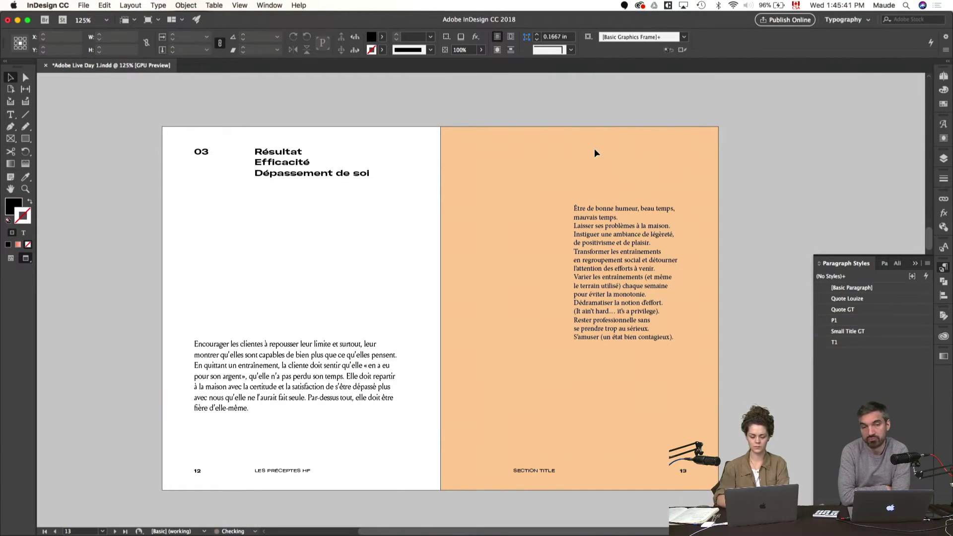
- Paste the heading "POUR CE FAIRE, UNE COACH HF DOIT :" onto page 13 and break it into two lines after the comma
key("super+v")
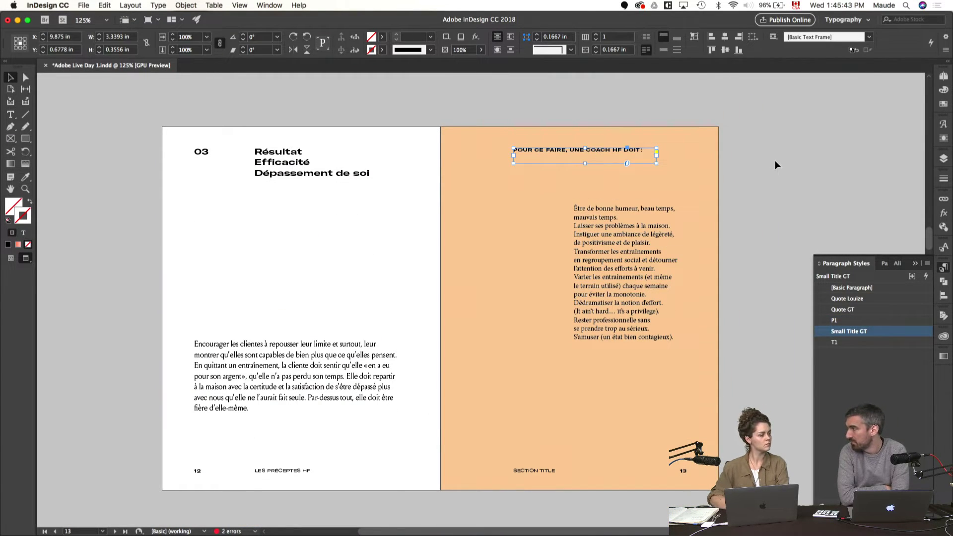
left_click(775, 161)
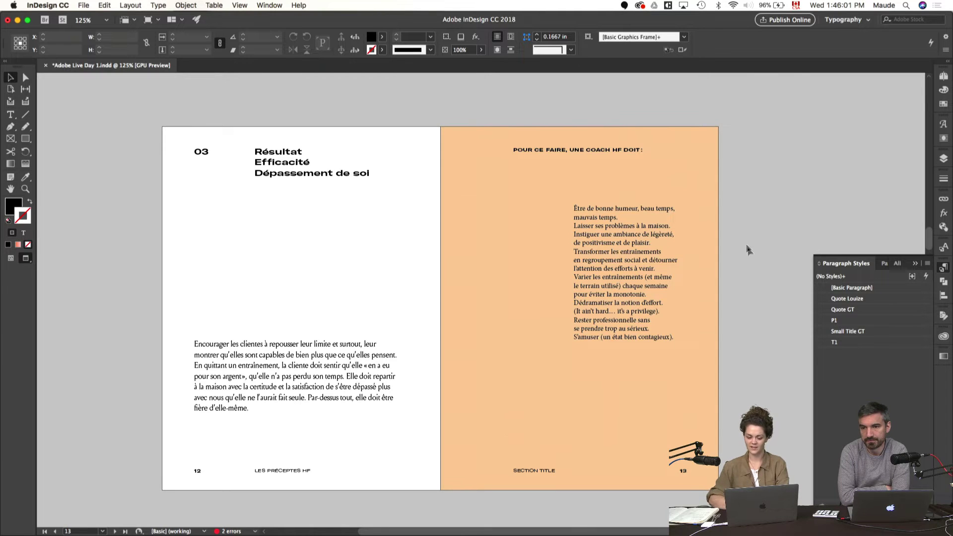
left_click_drag(746, 252, 665, 259)
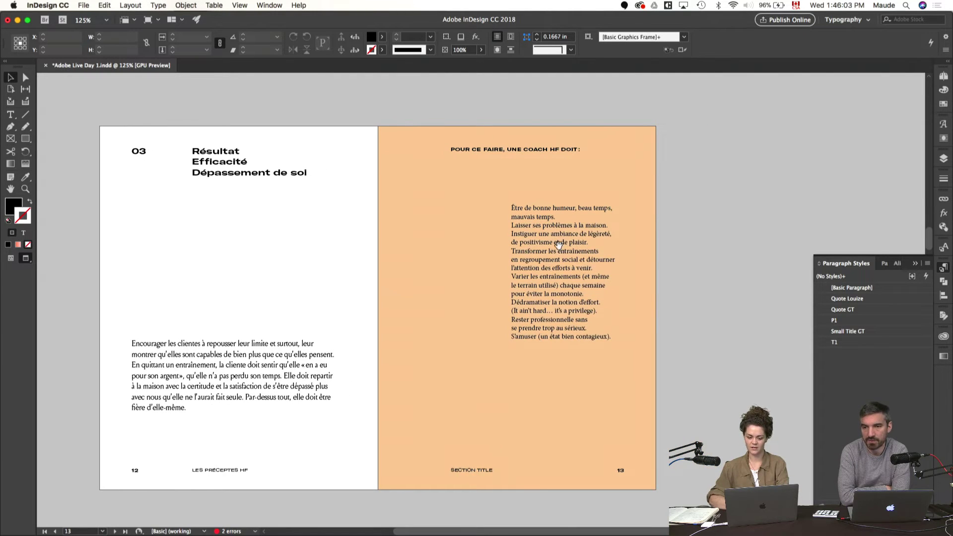
left_click_drag(463, 272, 550, 272)
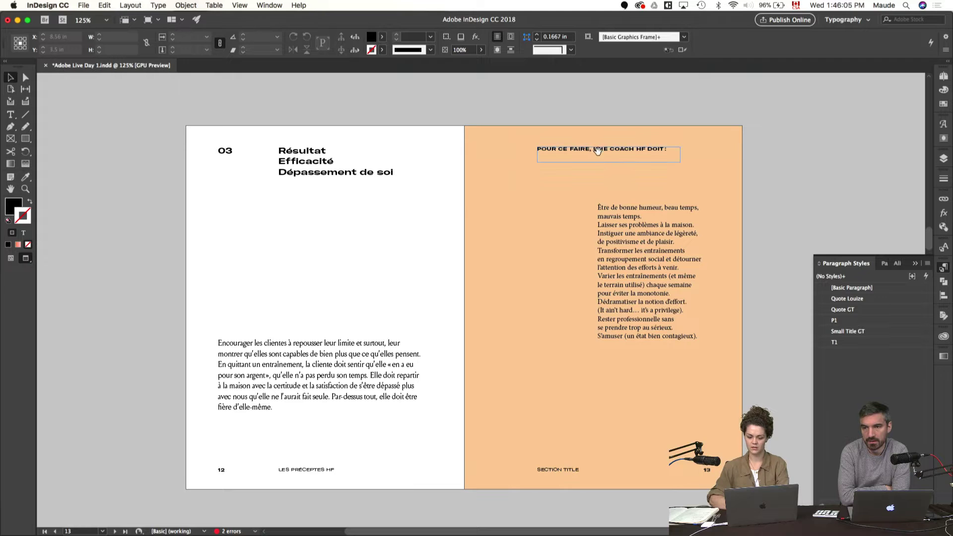
double_click(597, 150)
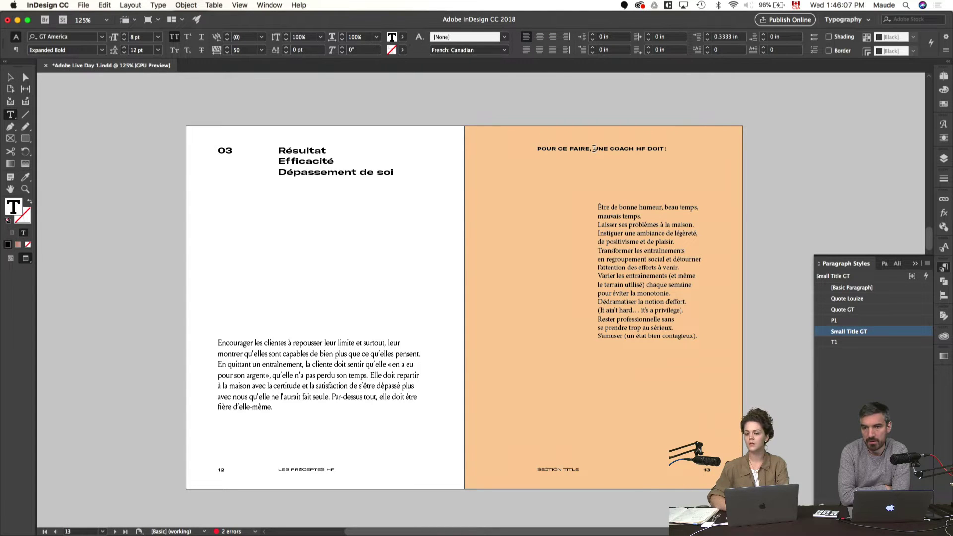
key("Return")
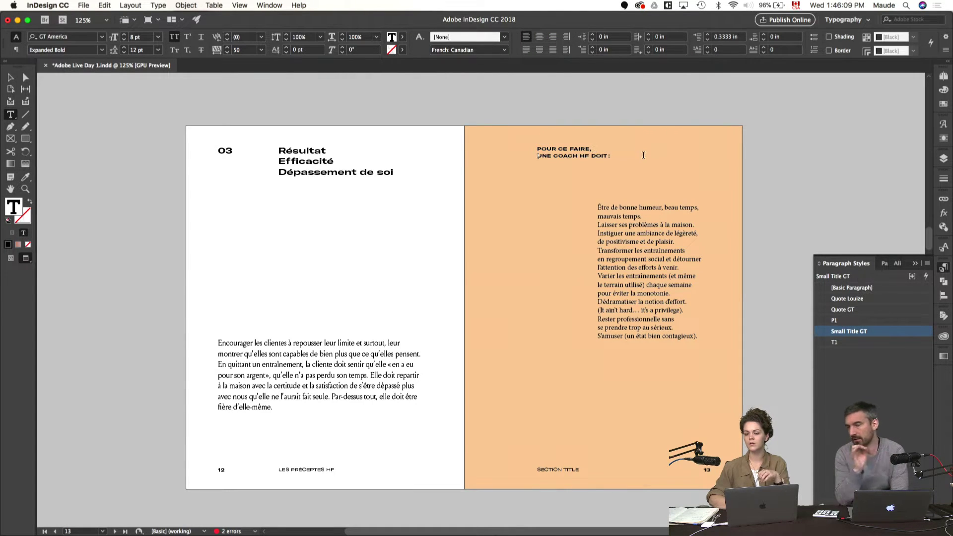
left_click(777, 199)
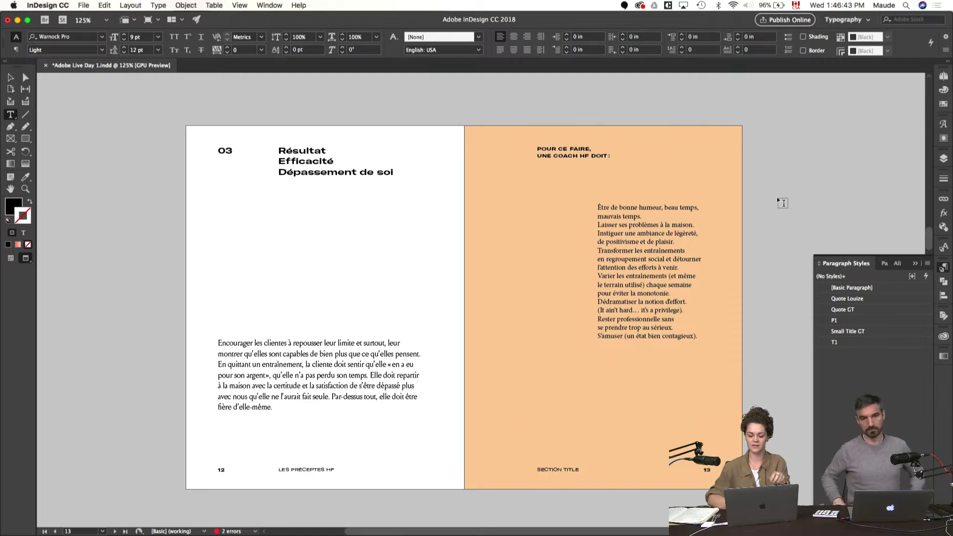
key("v")
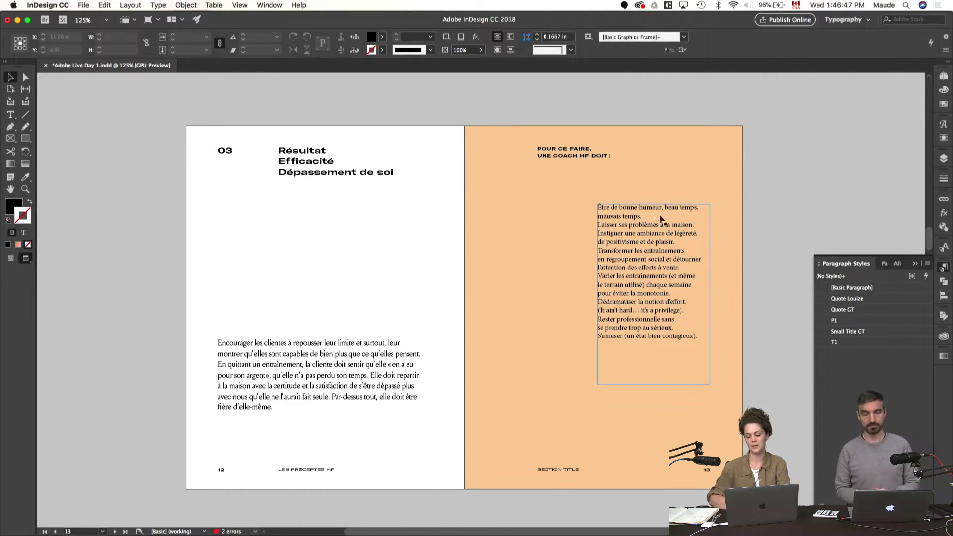
- Show the guides and delete the "Résultat - Efficacité - Dépassement de soi" and "Pour ce faire, une coach HF doit" lines from the pasteboard text
key("w")
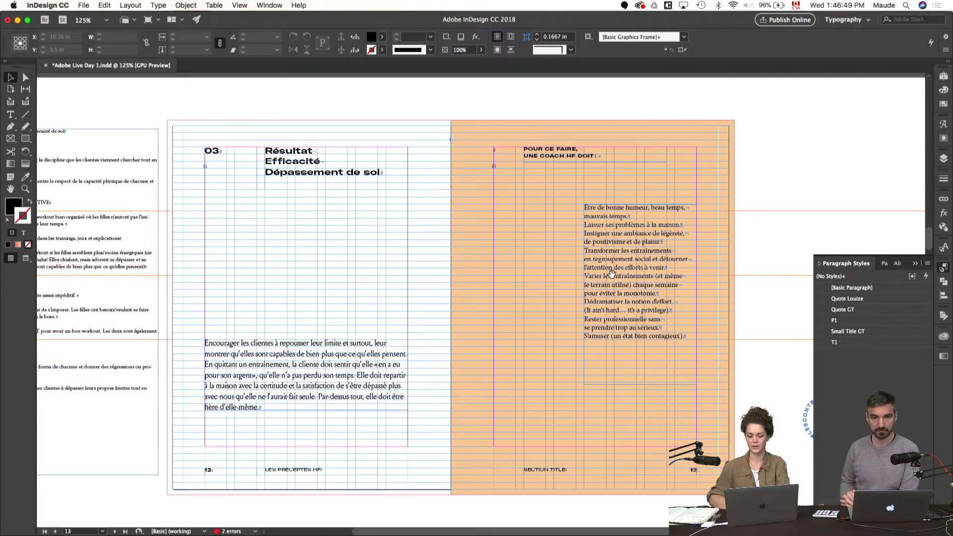
left_click_drag(475, 287, 590, 275)
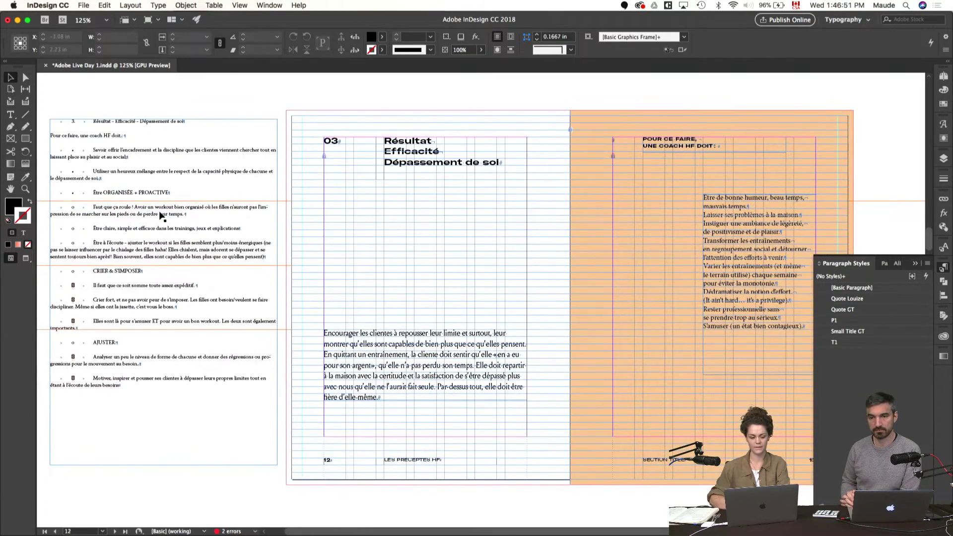
double_click(152, 121)
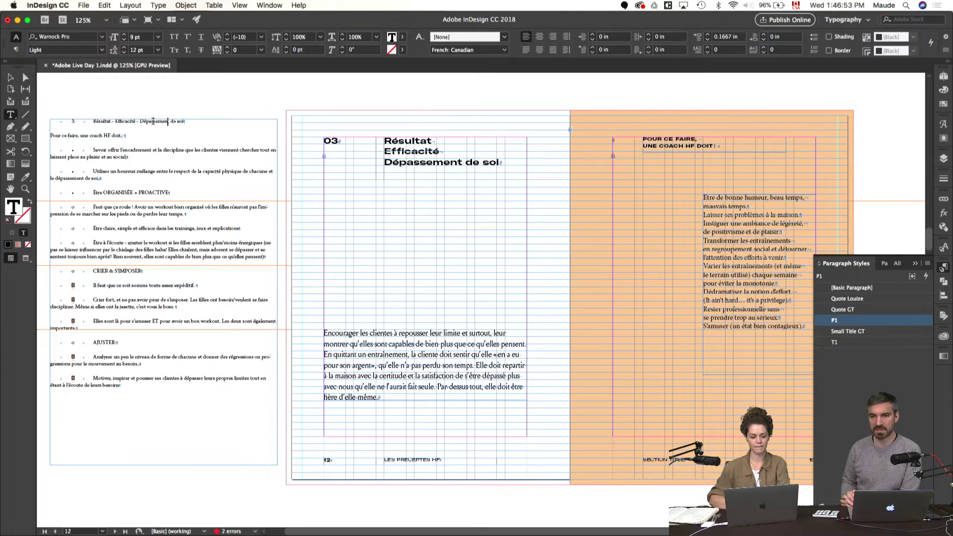
triple_click(153, 121)
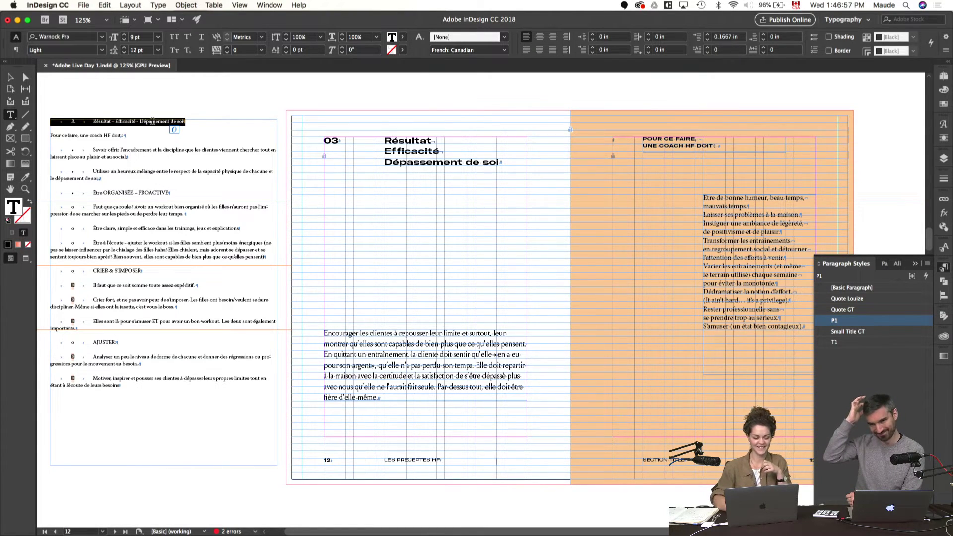
key("BackSpace")
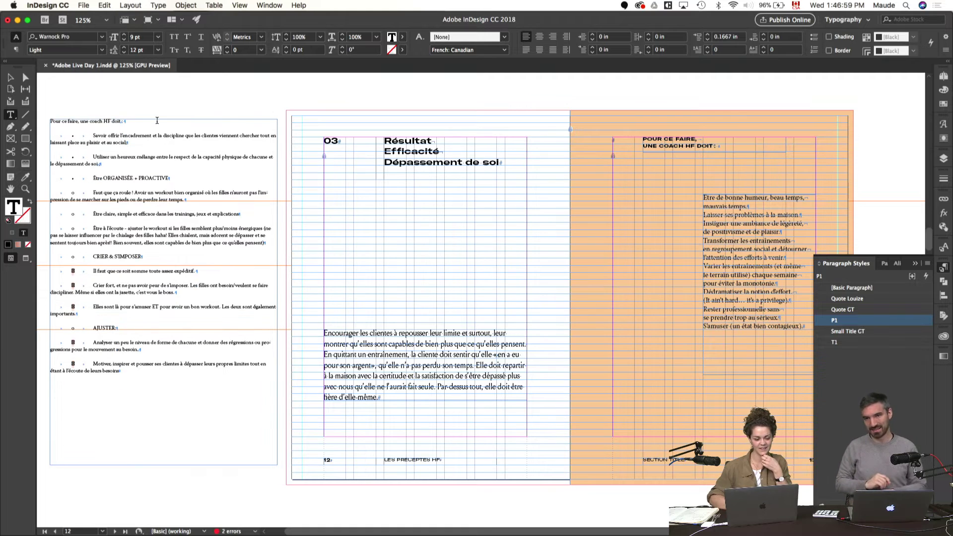
triple_click(108, 126)
key("BackSpace")
- Remove the bullet markers and tabs from the "Savoir offrir" and "Utiliser un heureux mélange" paragraphs in the pasteboard text
left_click_drag(97, 122, 33, 124)
key("BackSpace")
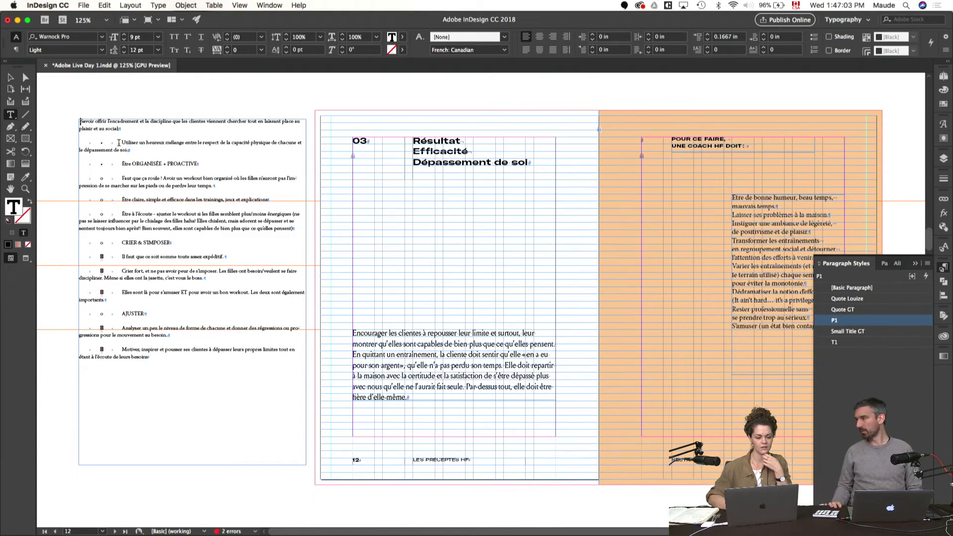
left_click_drag(121, 143, 69, 114)
key("BackSpace")
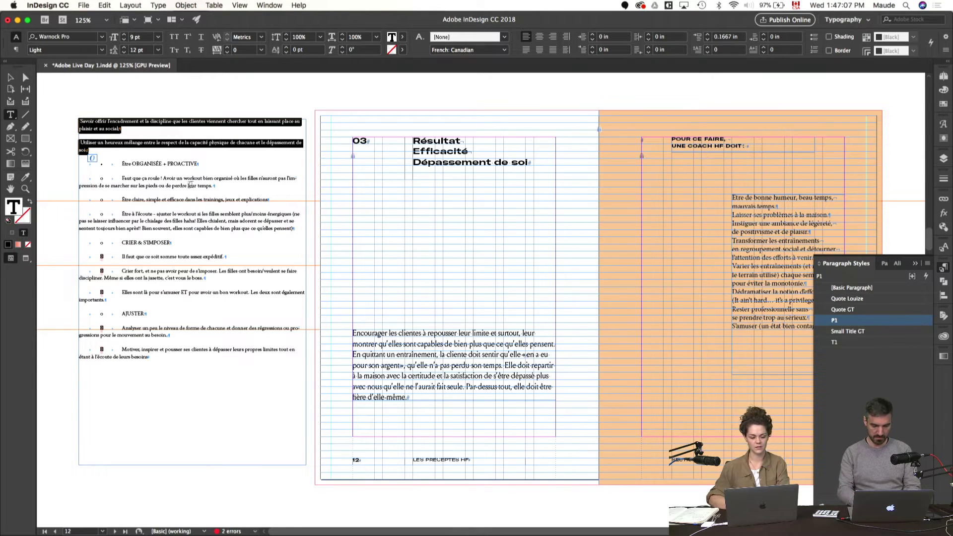
- Replace all the body text on page 13 with the "Savoir offrir" and "Utiliser un heureux mélange" paragraphs from the pasteboard
left_click(748, 230)
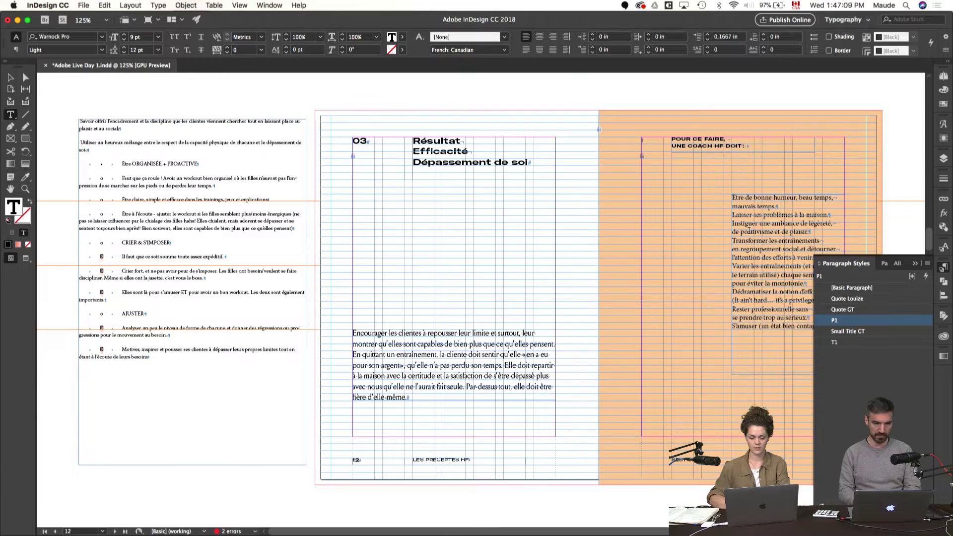
key("super+a")
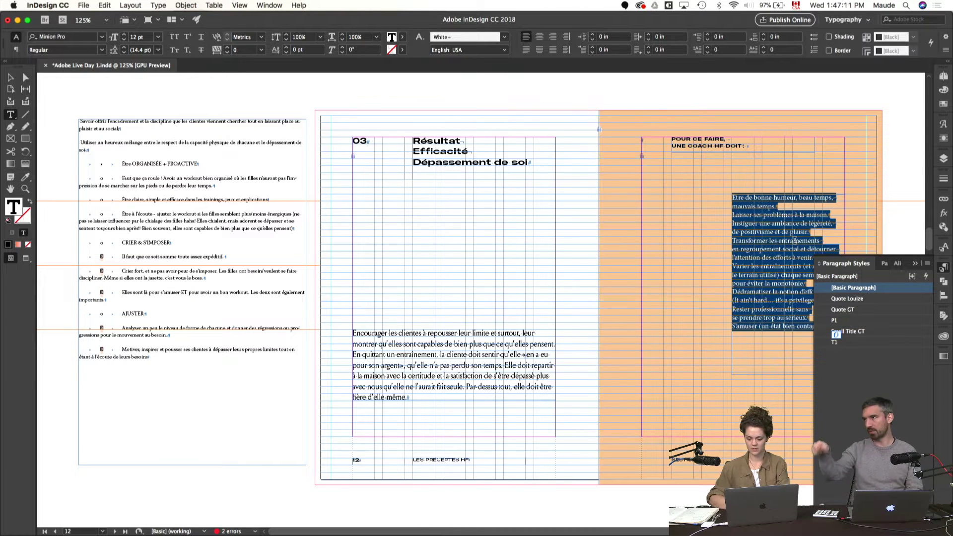
key("super+v")
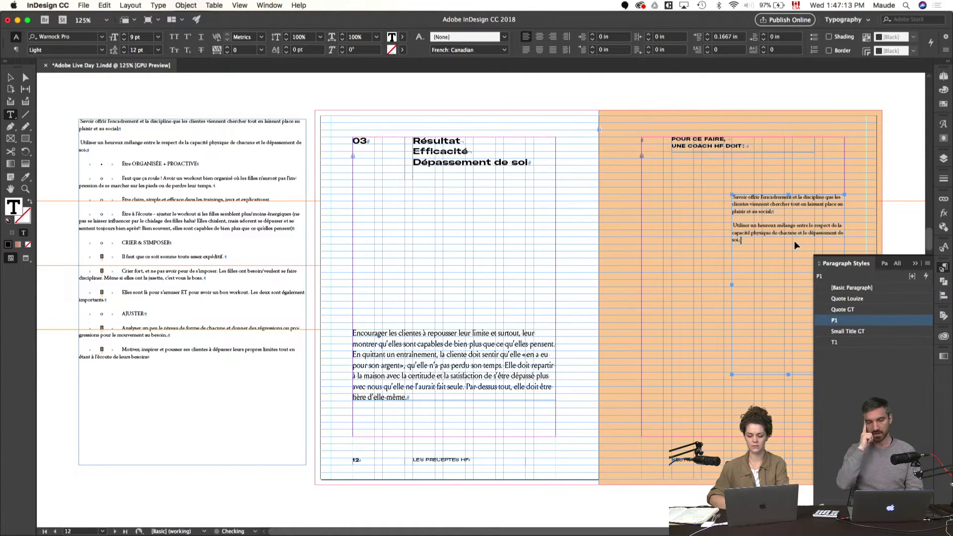
key("super+t")
key("super+t")
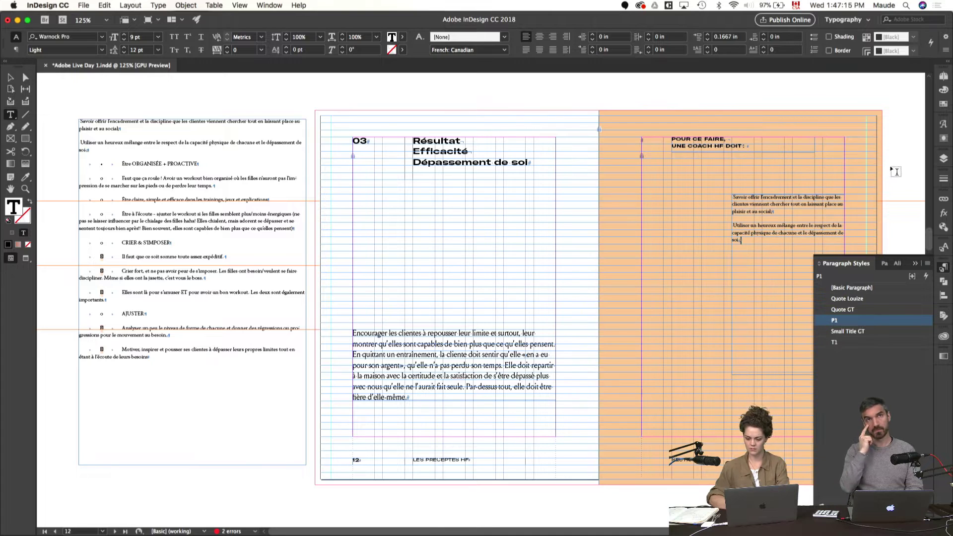
key("super+shift+a")
scroll(673, 196, "right", 5)
left_click(616, 235)
key("Escape")
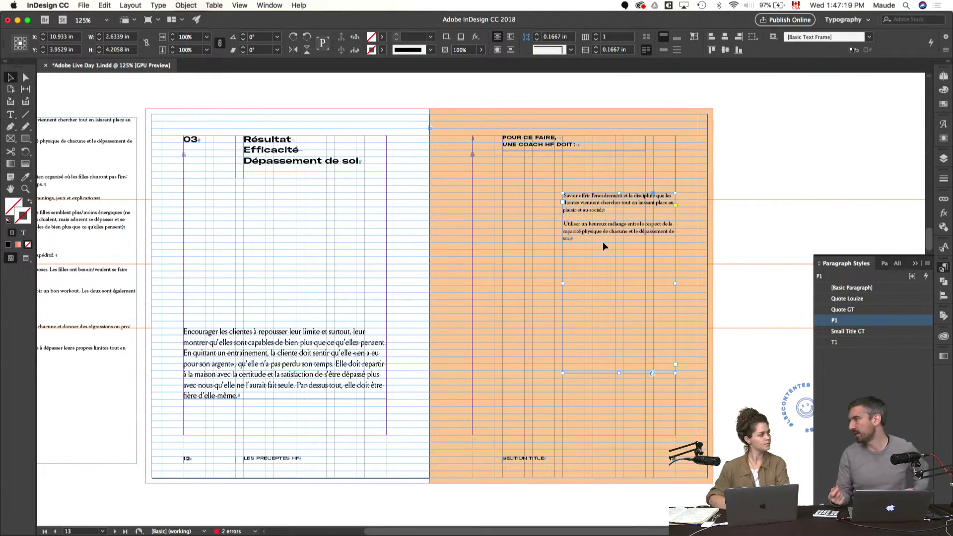
- Shorten the heading's text frame on page 13 slightly so it ends just below its second line
key("super+equal")
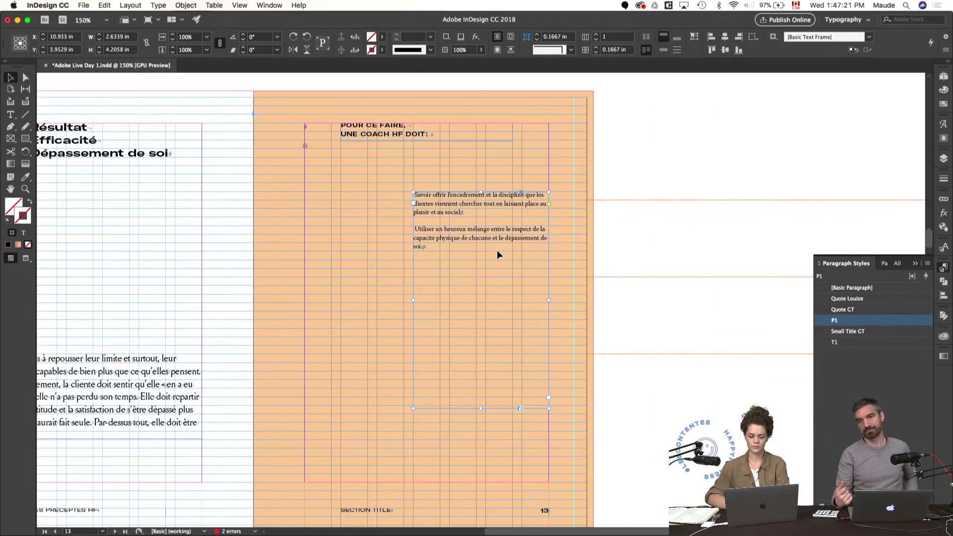
key("super+equal")
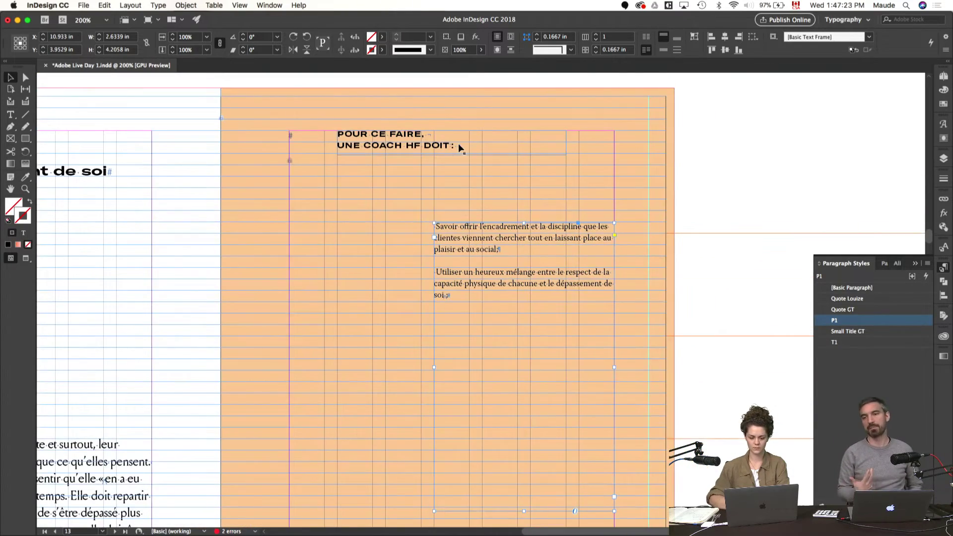
left_click(458, 146)
left_click_drag(451, 154, 451, 151)
left_click(747, 163)
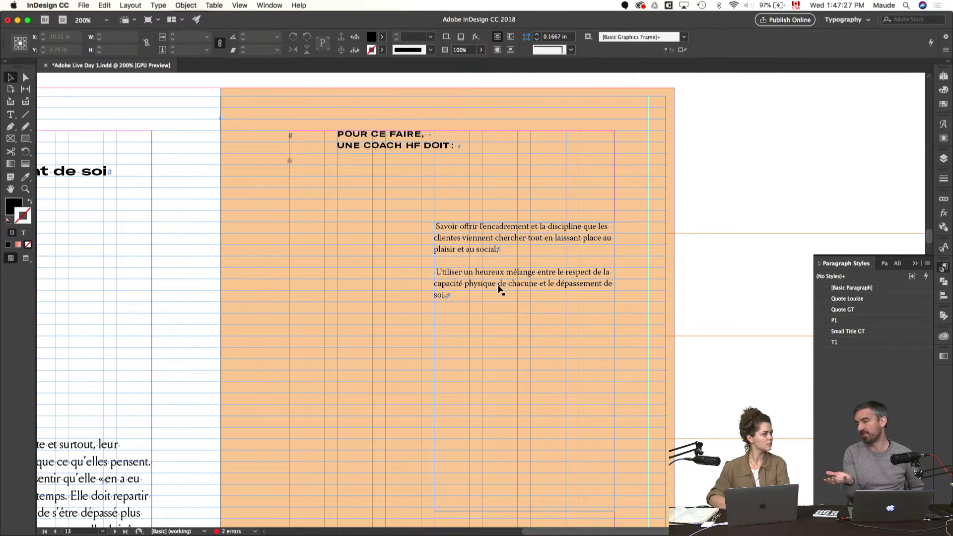
- Move page 13's body text frame under the heading, left-aligned with it, and resize the frame to 3.3393 in wide and 1 in high
left_click_drag(511, 288, 414, 241)
left_click_drag(517, 320, 566, 319)
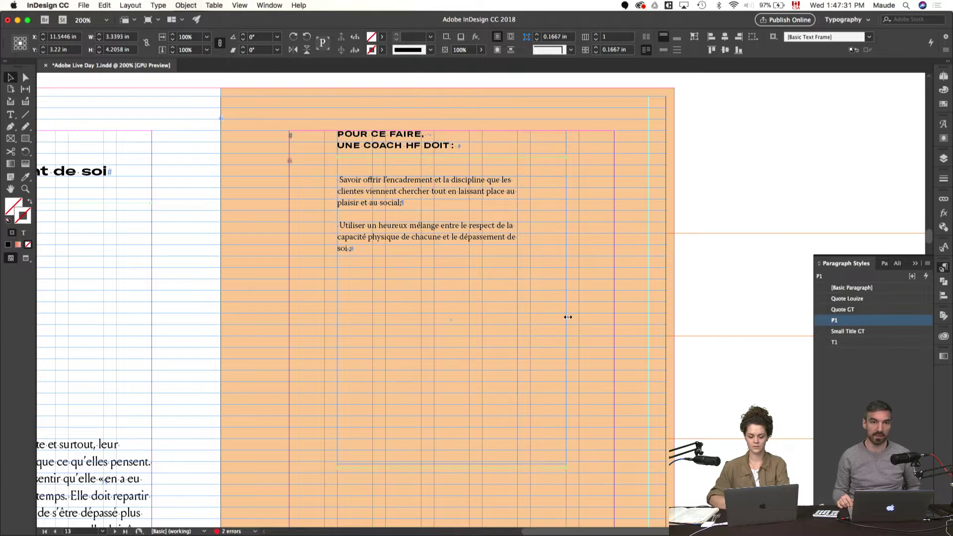
left_click_drag(450, 465, 451, 244)
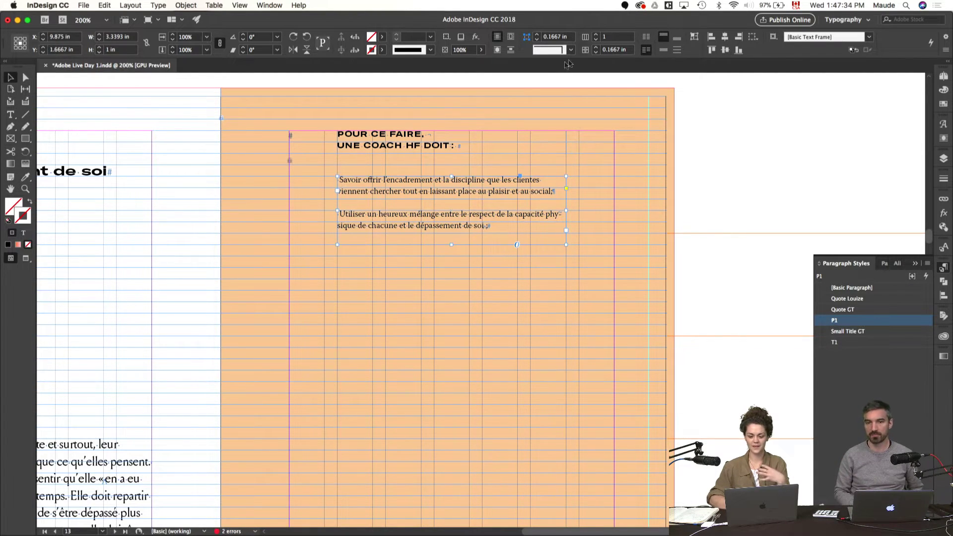
- Look through the list of available applications in Adobe Creative Cloud, then return to the InDesign document
left_click(641, 6)
left_click(597, 57)
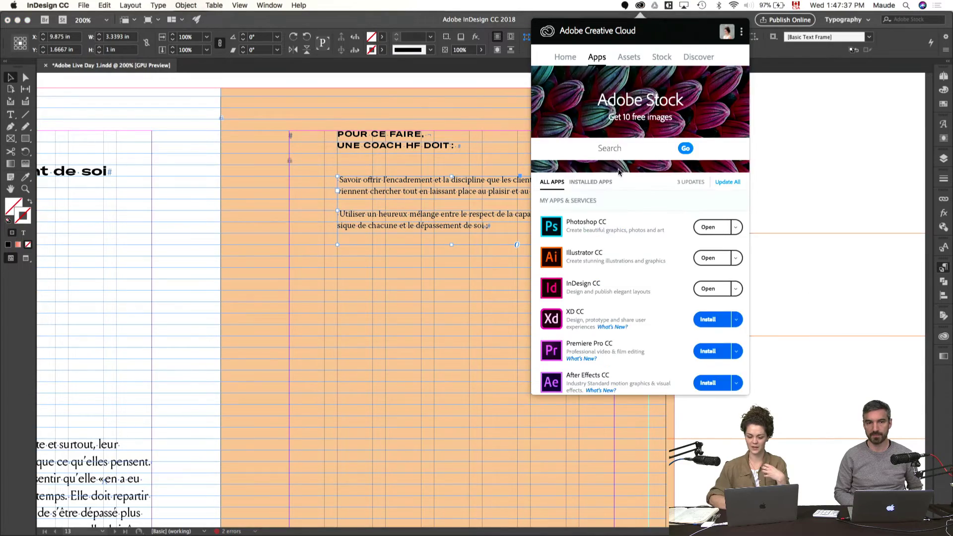
scroll(619, 173, "down", 10)
scroll(618, 172, "down", 5)
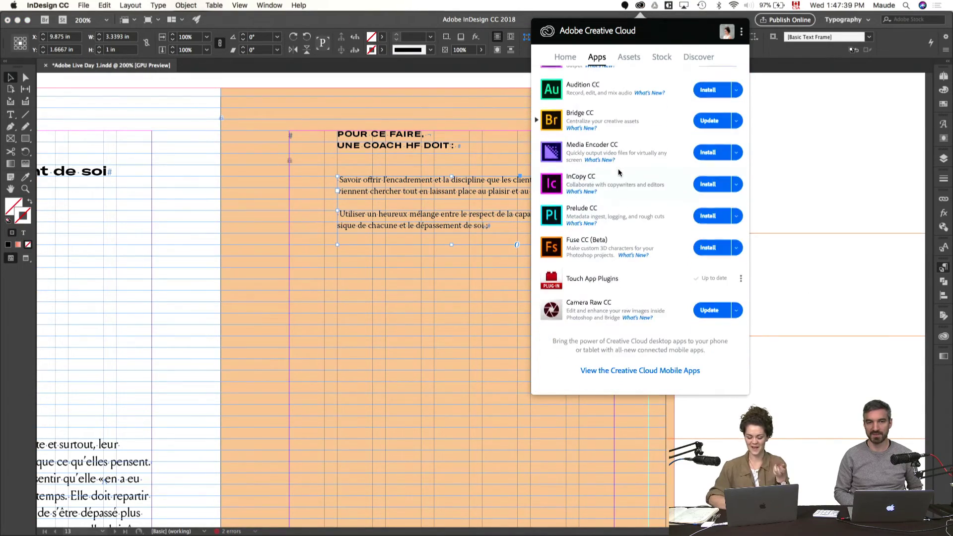
scroll(617, 172, "up", 2)
scroll(618, 168, "up", 2)
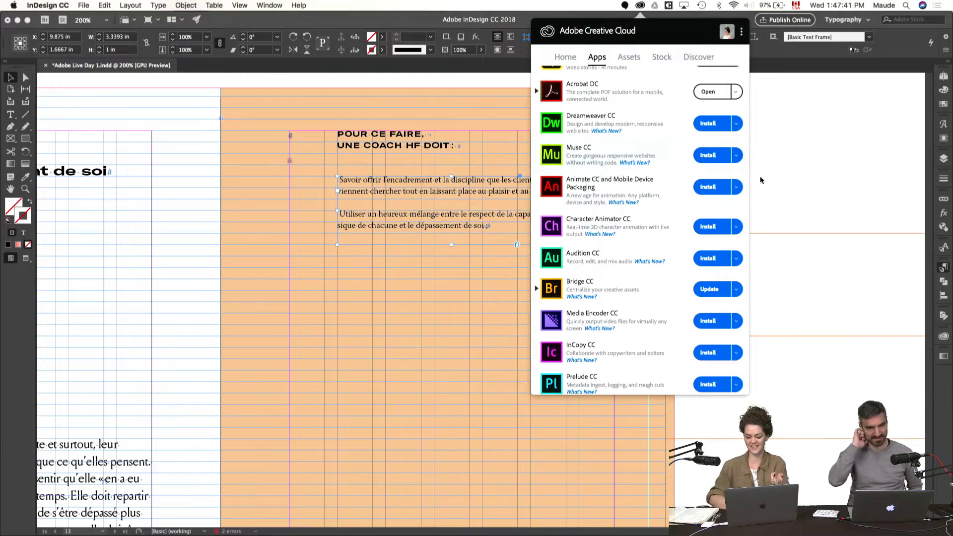
left_click(772, 175)
left_click(729, 177)
- Delete the "Savoir offrir" and "Utiliser un heureux mélange" paragraphs from the pasteboard text beside page 12
key("super+0")
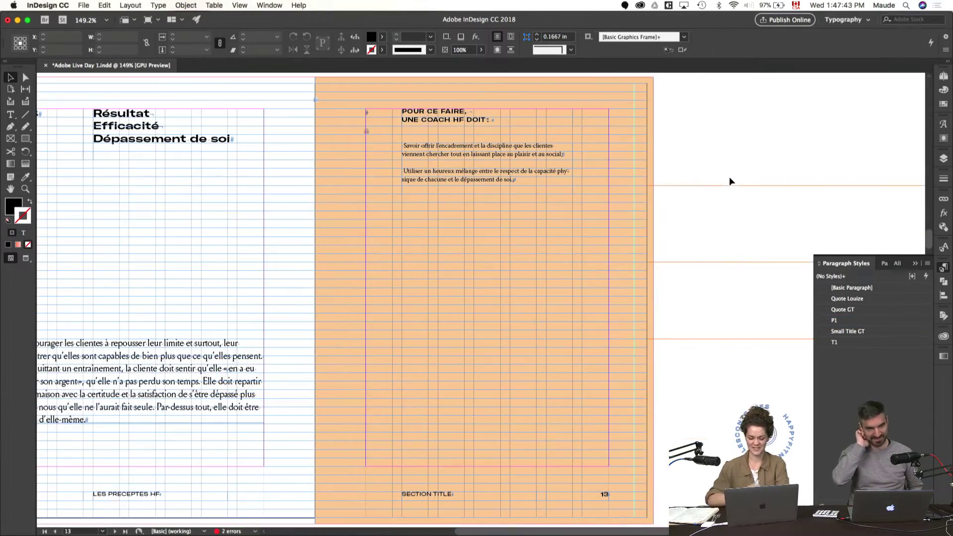
scroll(633, 214, "left", 10)
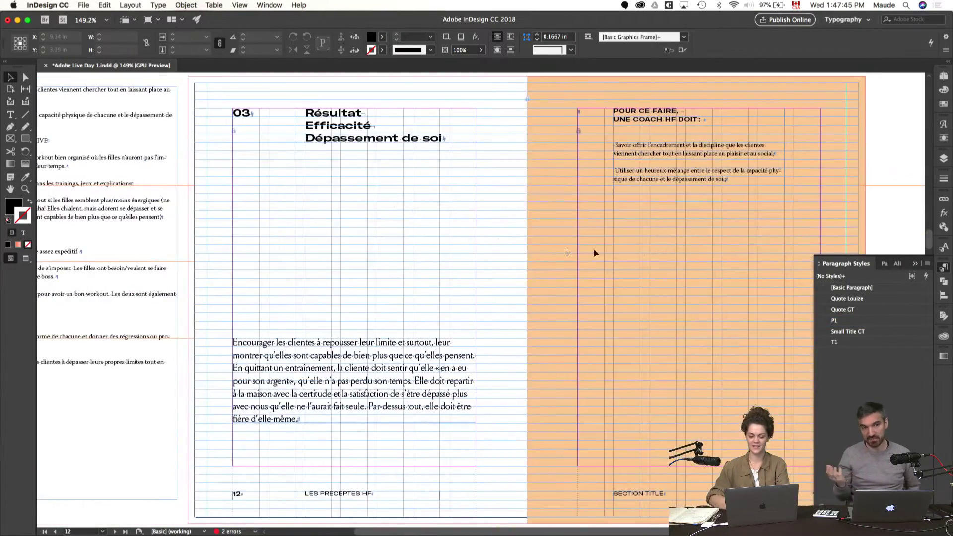
scroll(396, 256, "up", 2)
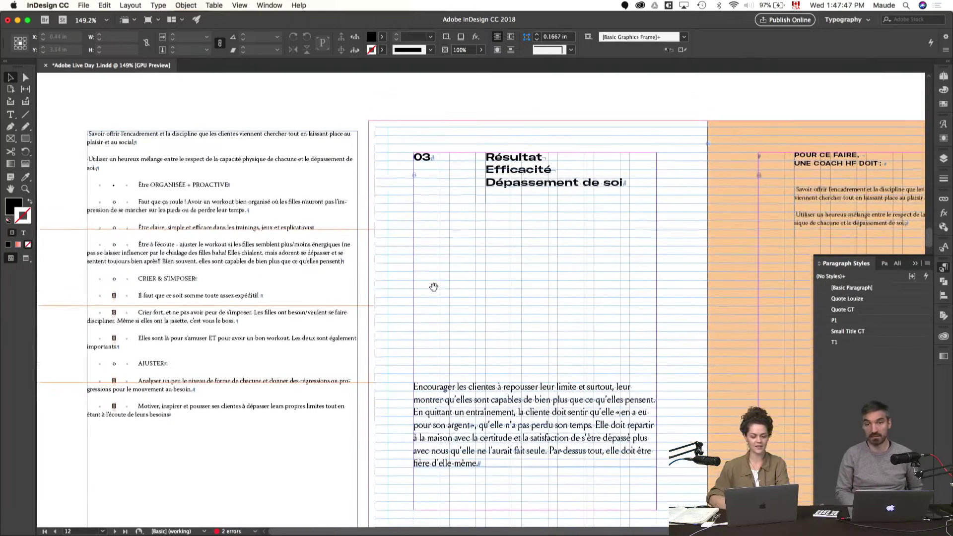
key("t")
triple_click(93, 160)
left_click(73, 133, "shift")
key("BackSpace")
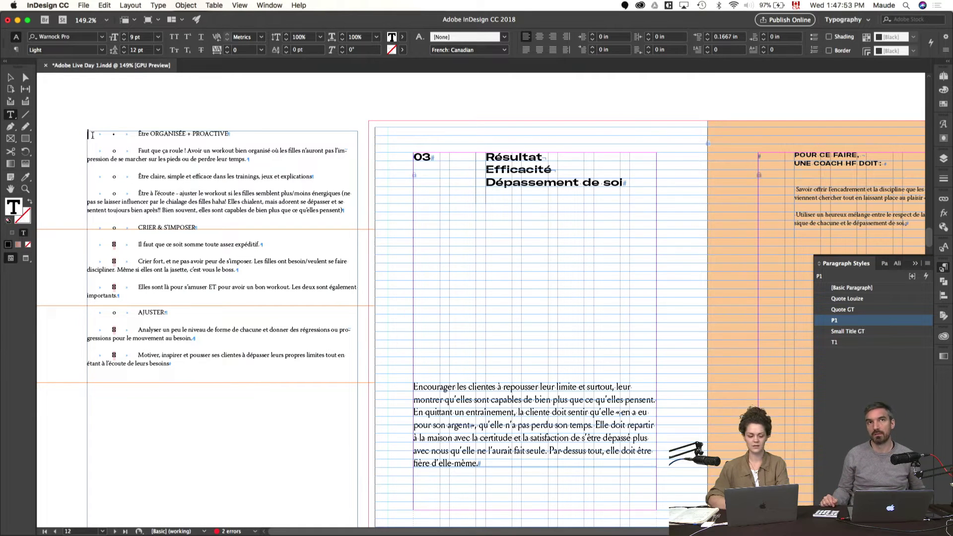
left_click(174, 108)
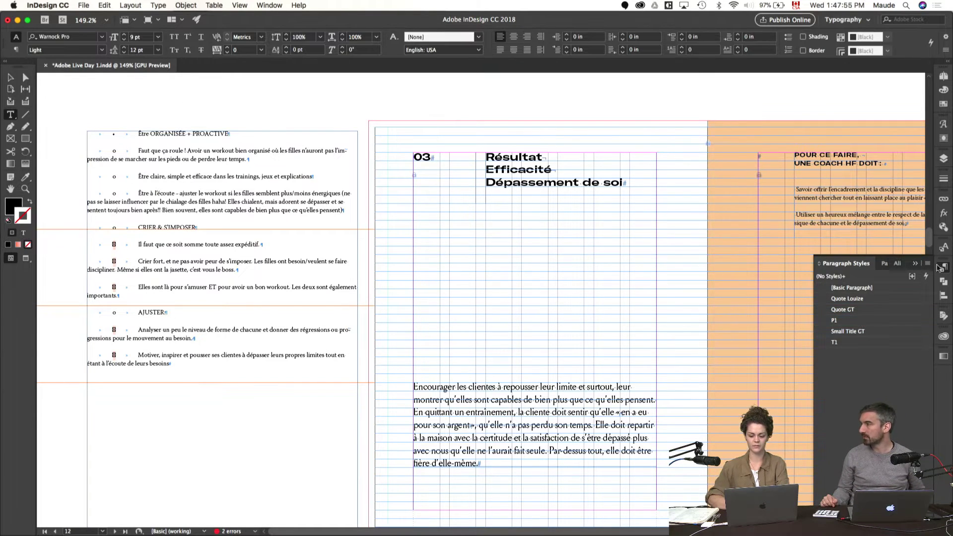
- Hide the paragraph styles list and remove the bullet marker and tabs before "Être ORGANISÉE + PROACTIVE" in the pasteboard text
left_click(941, 267)
left_click(140, 133)
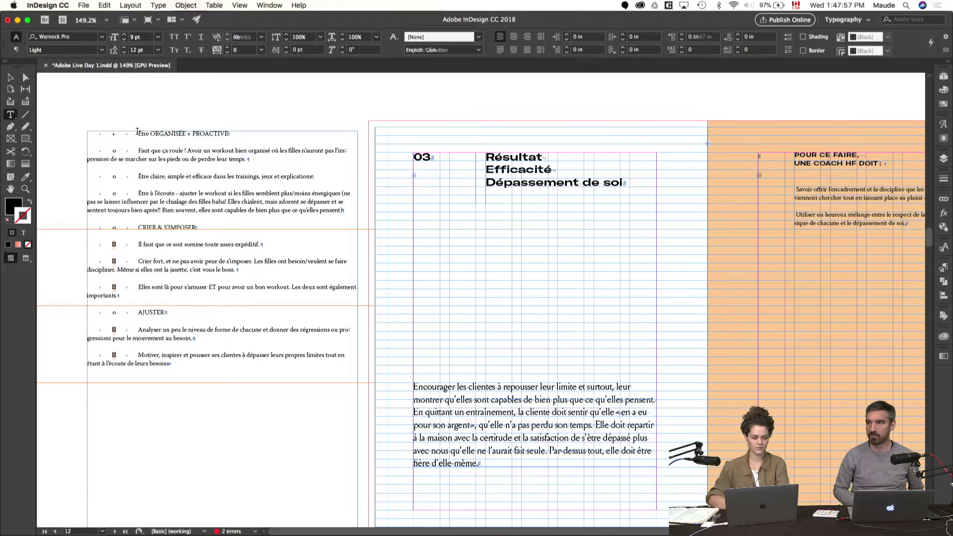
left_click_drag(141, 133, 87, 133)
key("BackSpace")
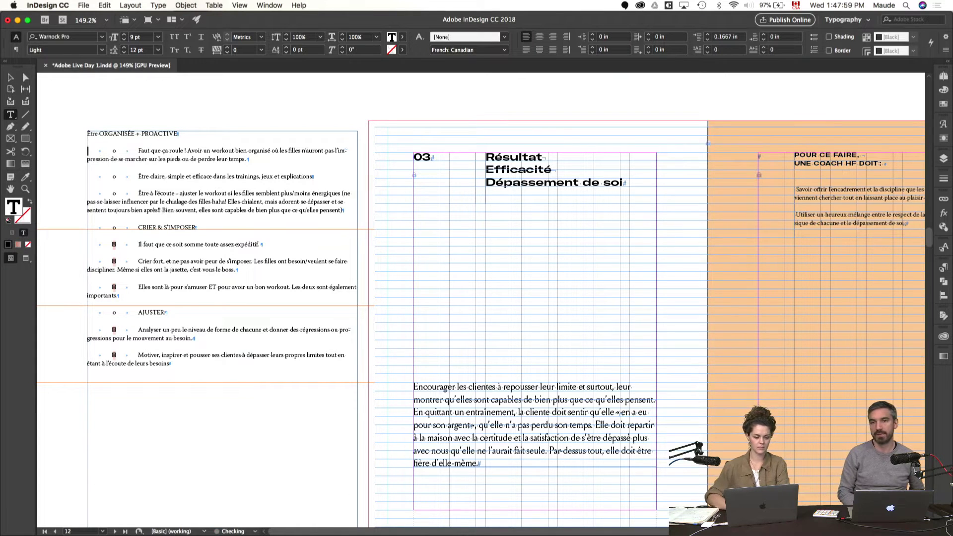
- Remove the bullet markers and tabs before the three paragraphs under "Être ORGANISÉE + PROACTIVE" in the pasteboard text
left_click_drag(139, 150, 87, 151)
key("BackSpace")
left_click(88, 177)
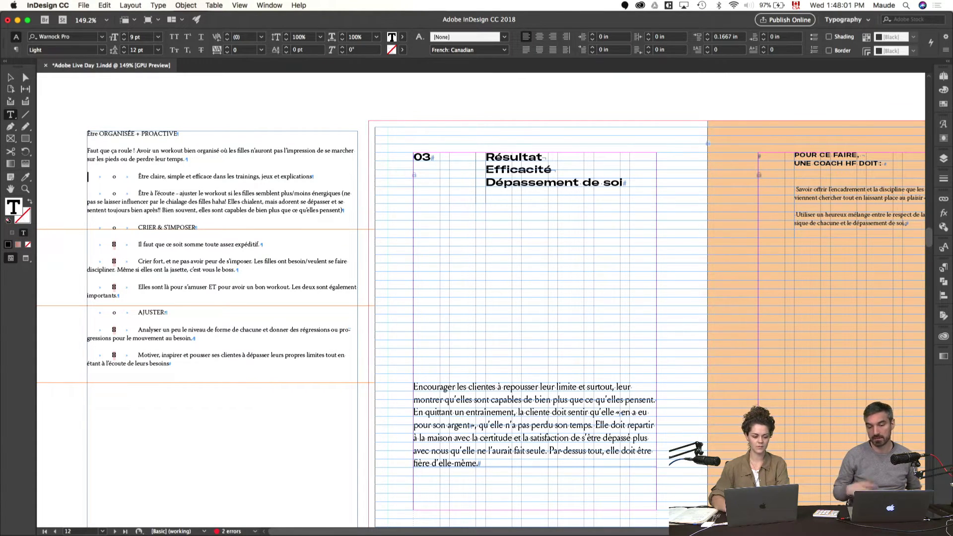
key("Delete")
key("Delete")
key("Delete")
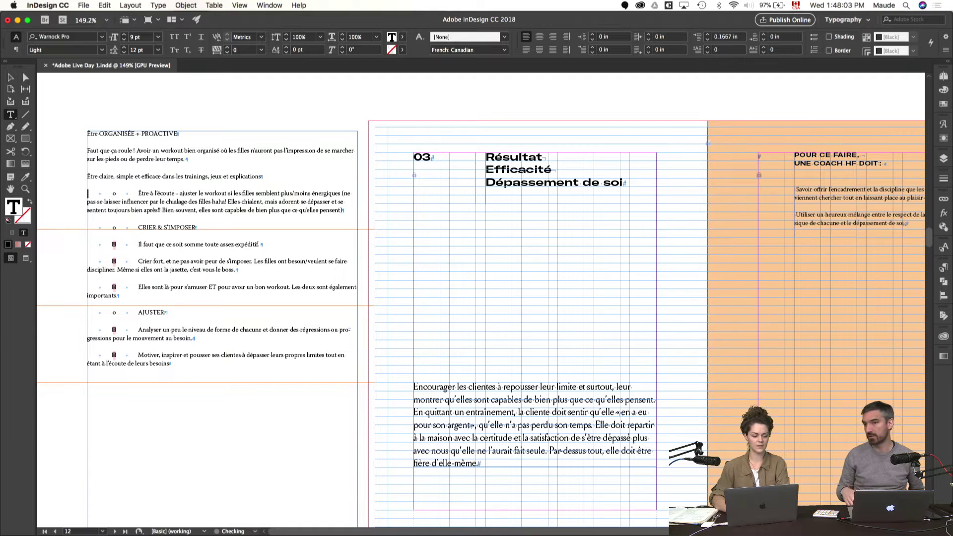
key("Delete")
key("Delete")
key("Delete")
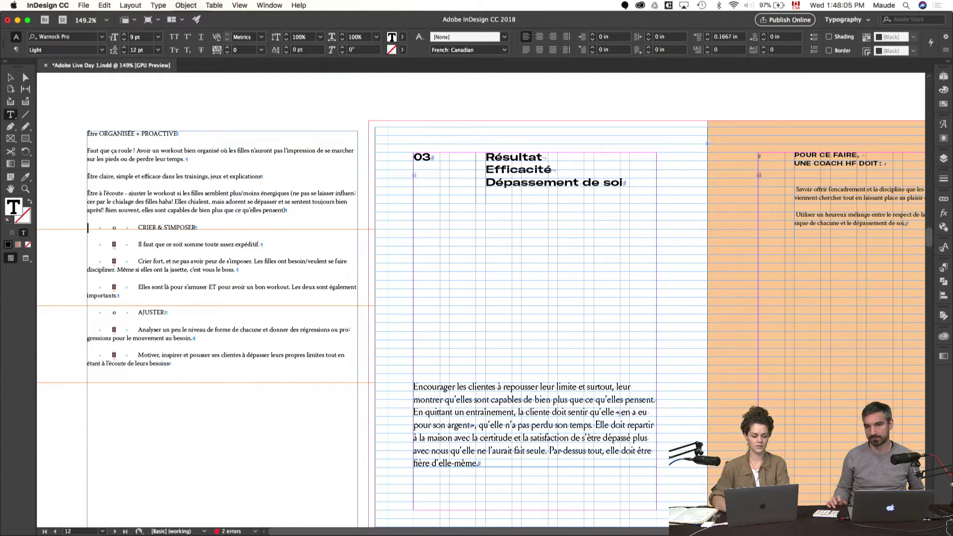
- Remove the bullet markers and tabs before "CRIER & S'IMPOSER" and the three paragraphs under it
key("Delete")
key("Delete")
key("Delete")
left_click(88, 244)
key("Delete")
key("Delete")
key("Delete")
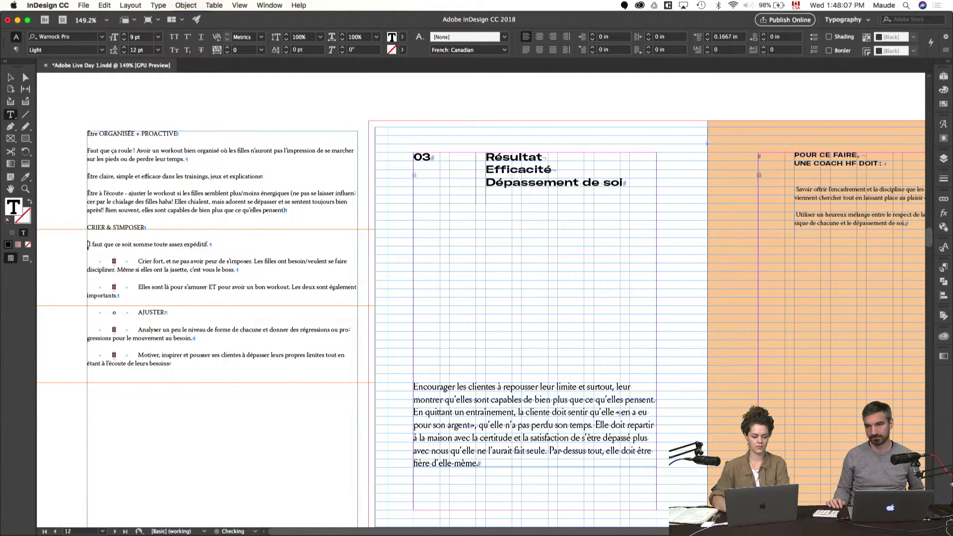
left_click(88, 261)
key("Delete")
key("Delete")
key("Delete")
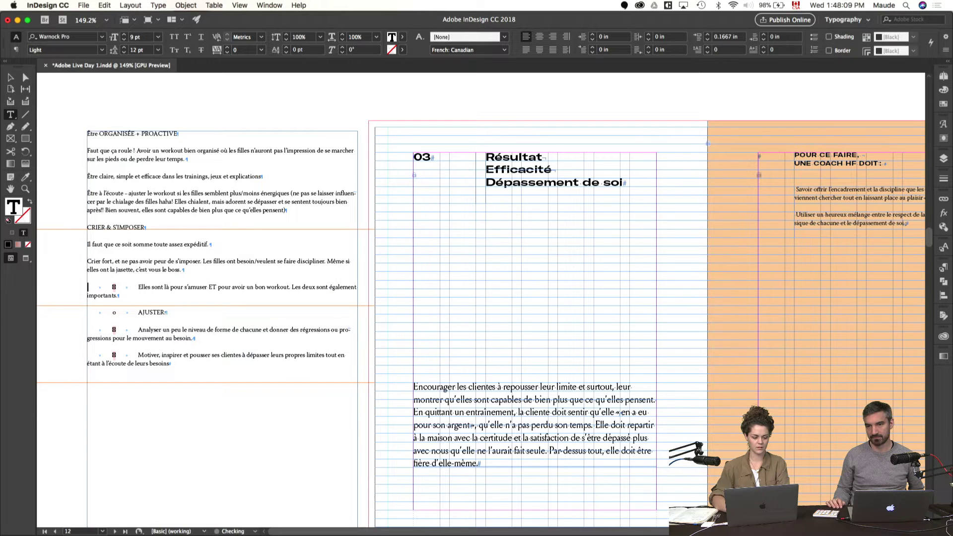
key("Delete")
key("Delete")
key("Delete")
- Remove the bullet markers and tabs before "AJUSTER" and the "Analyser un peu le niveau de forme" paragraph
left_click(88, 303)
key("Delete")
key("Delete")
key("Delete")
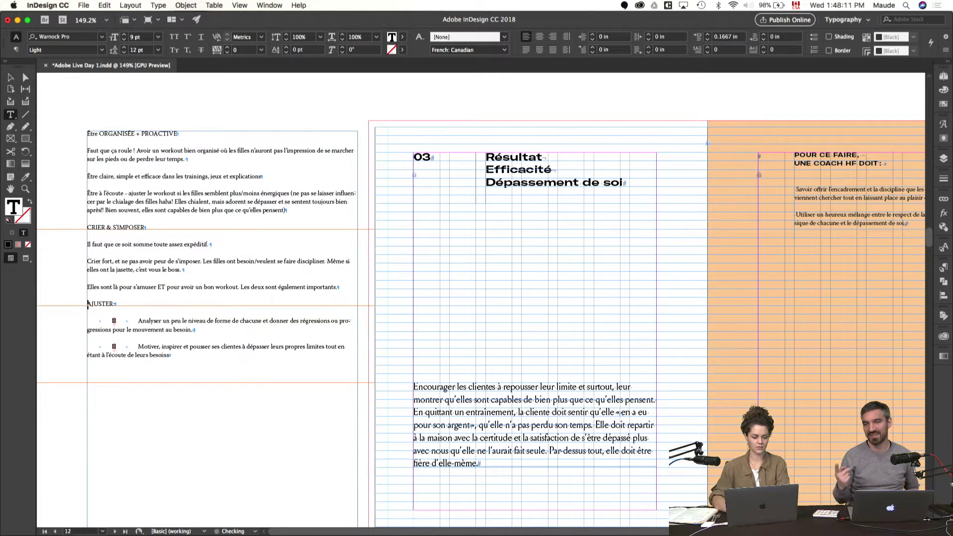
key("Delete")
key("Delete")
key("Delete")
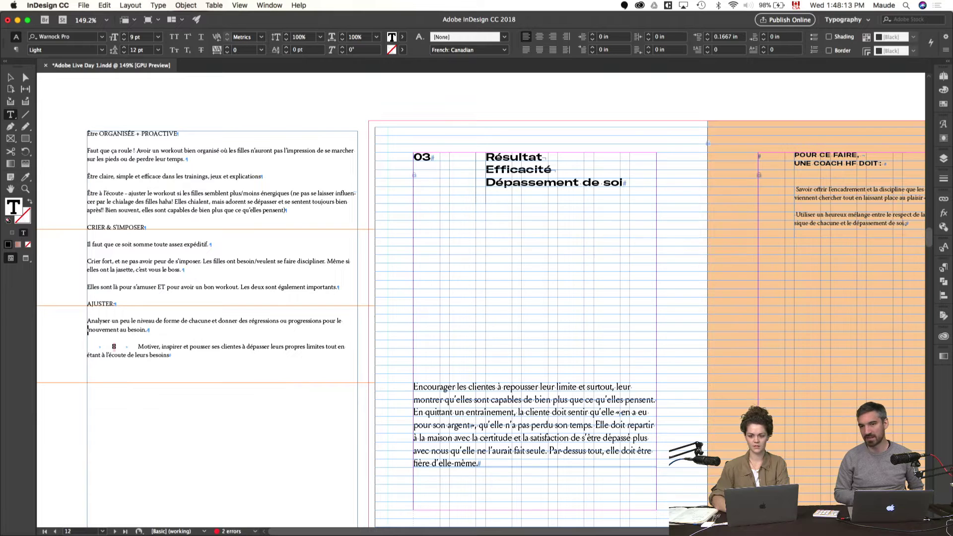
left_click(87, 330)
key("Delete")
key("Delete")
key("Delete")
key("super+z")
key("super+z")
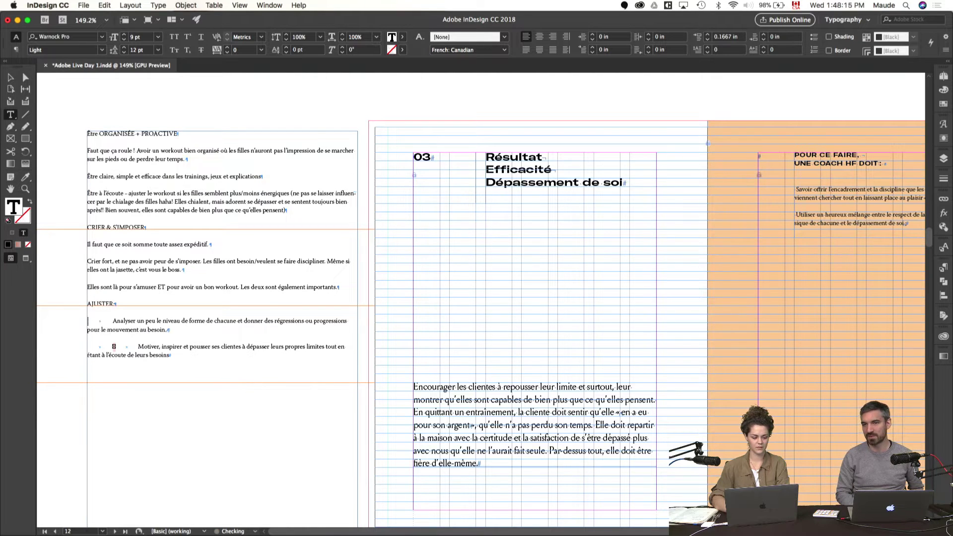
key("BackSpace")
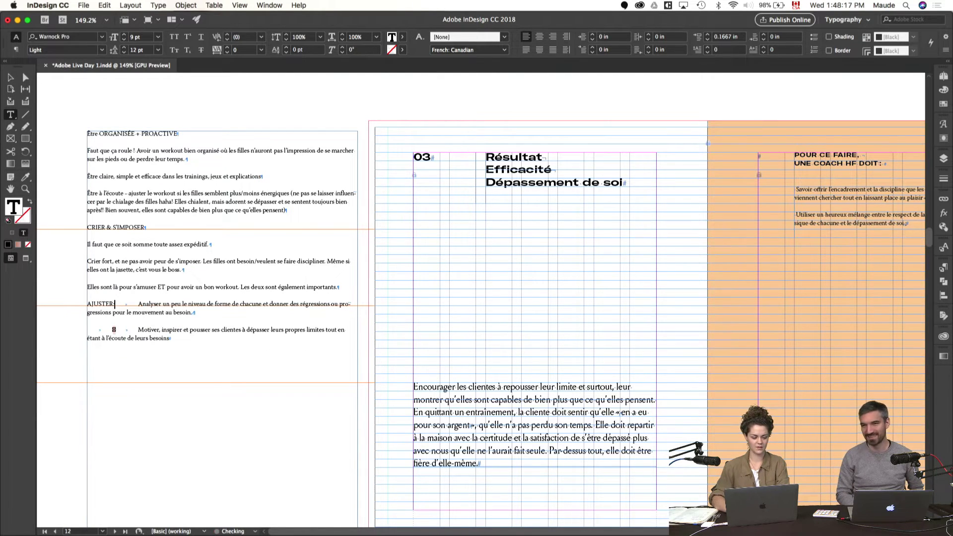
key("super+z")
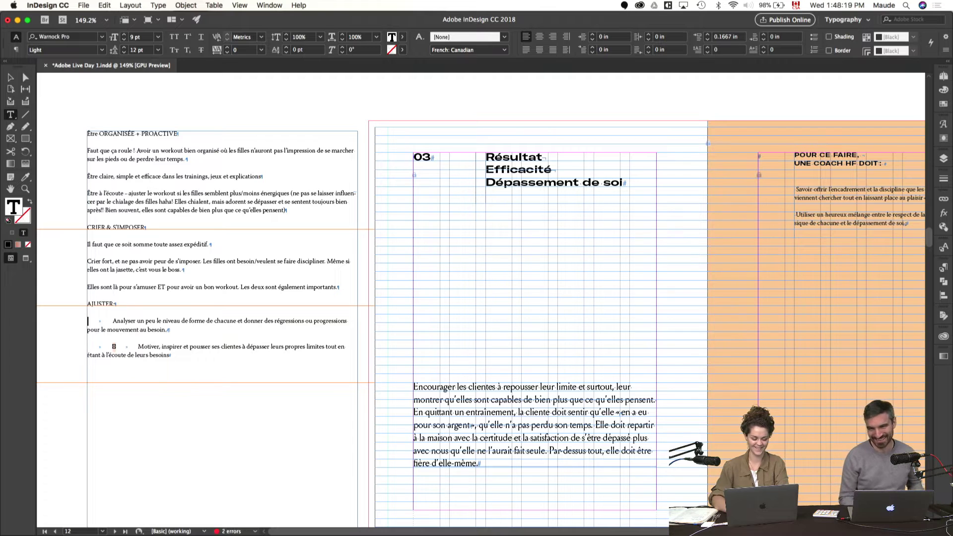
key("Delete")
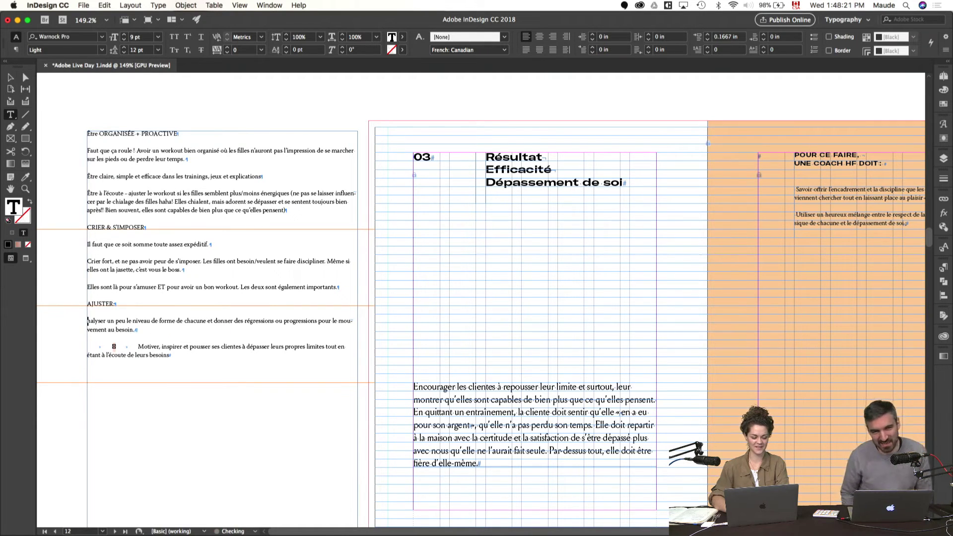
type("A")
- Remove the bullet marker and tabs before the "Motiver, inspirer et pousser ses clientes" paragraph and leave text editing
key("Delete")
key("Delete")
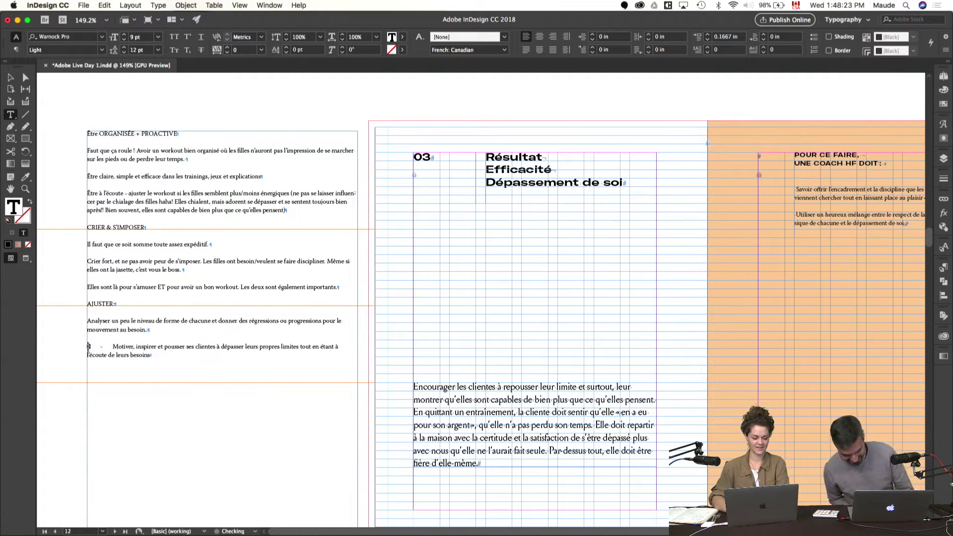
key("Escape")
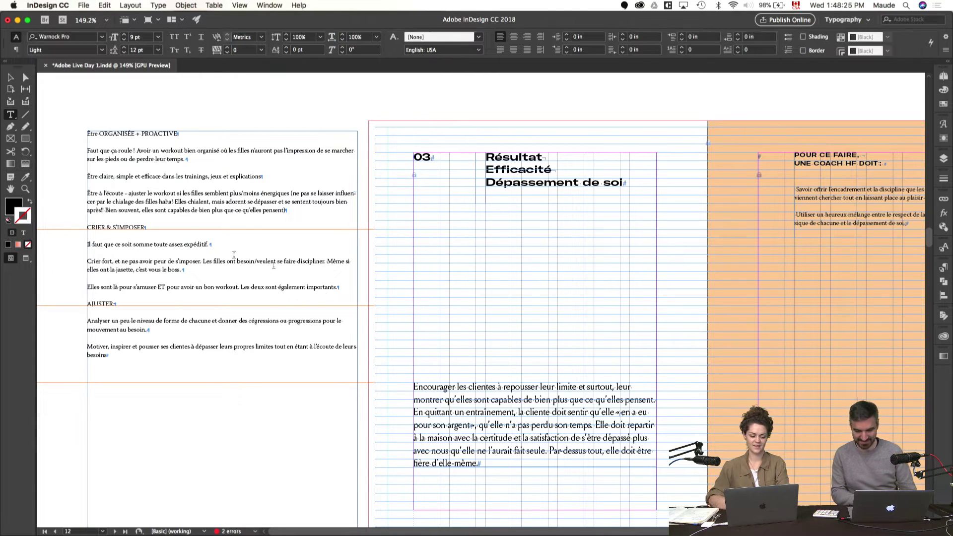
- Narrow the cleaned pasteboard text frame to 3.05 in wide and move it onto page 13 below the existing body text
left_click_drag(357, 337, 243, 337)
scroll(284, 387, "right", 5)
scroll(284, 387, "down", 2)
left_click_drag(94, 238, 717, 370)
- Check the structure of section 3 in the Pages source document, then return to the InDesign layout
key("super+Tab")
scroll(288, 281, "down", 3)
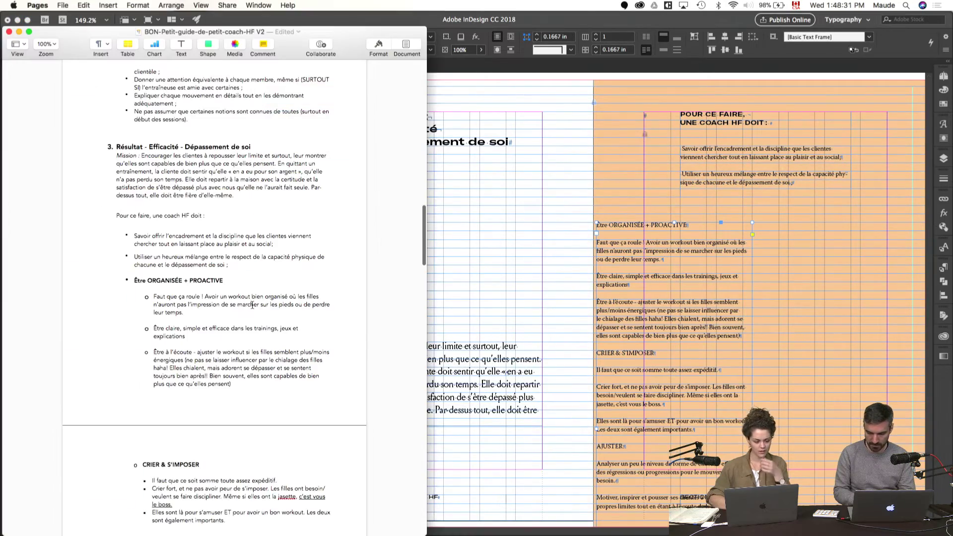
scroll(253, 305, "down", 3)
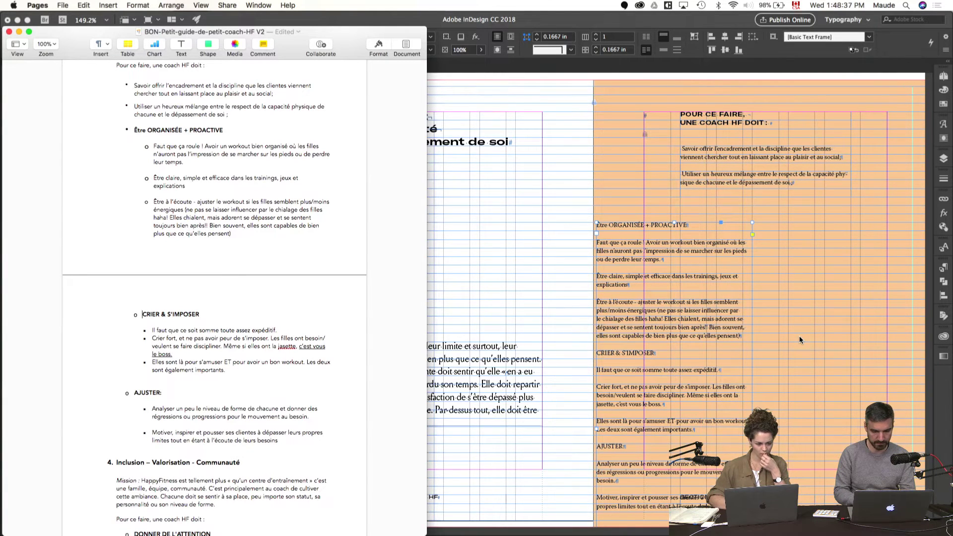
left_click(877, 360)
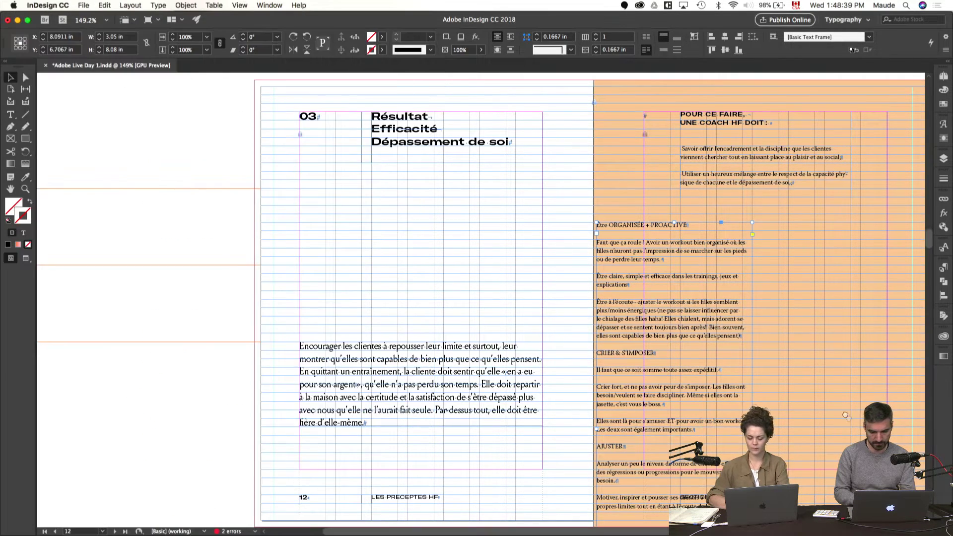
- Move the cleaned text frame off page 13 onto the pasteboard beside it
left_click_drag(845, 415, 516, 395)
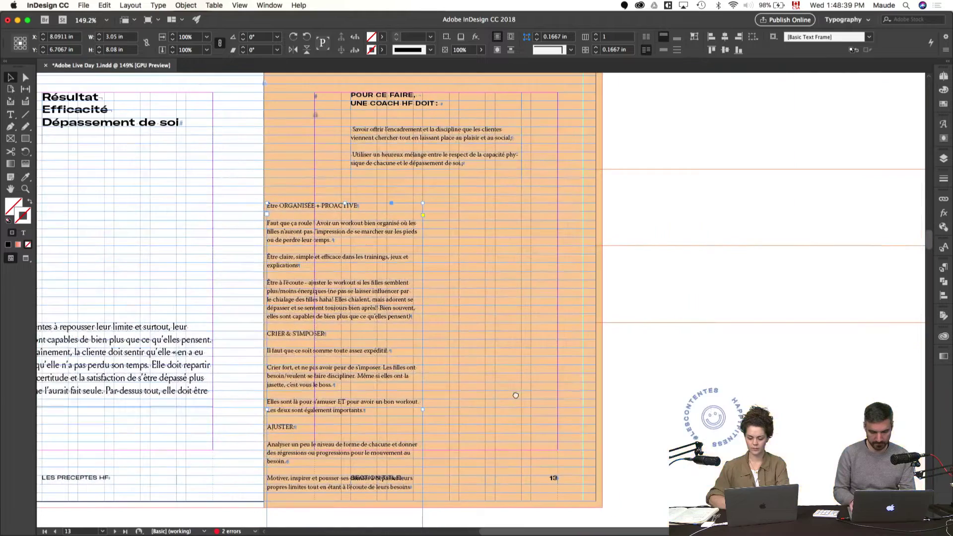
left_click(772, 394)
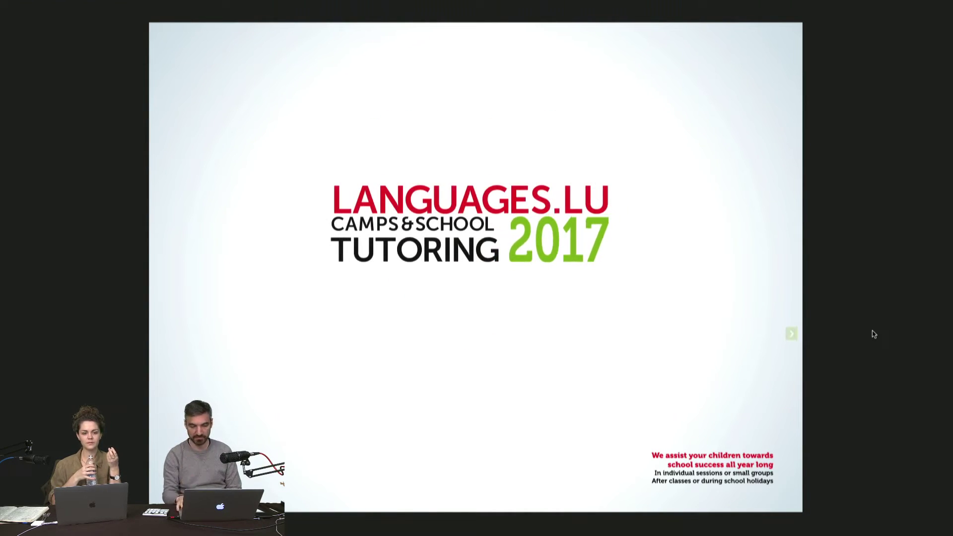
- Browse the Languages.lu 2017 publication from the cover to "Our methodology", briefly playing the embedded video on the "Why Languages.lu?" page
key("Right")
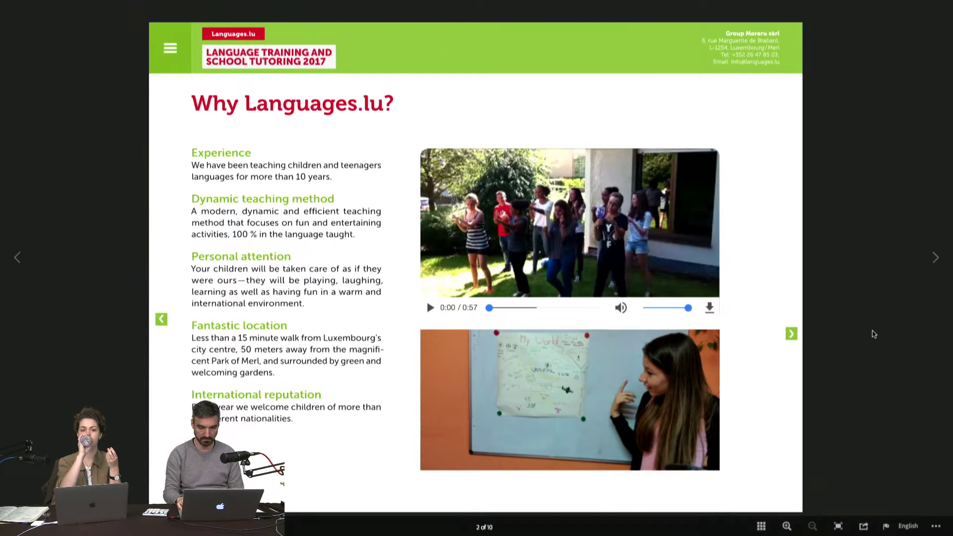
left_click(430, 309)
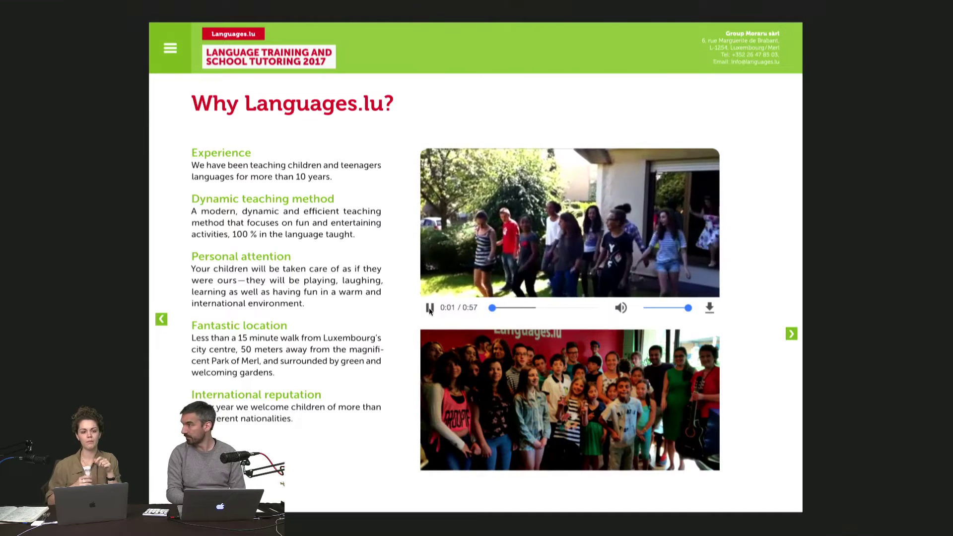
left_click(430, 308)
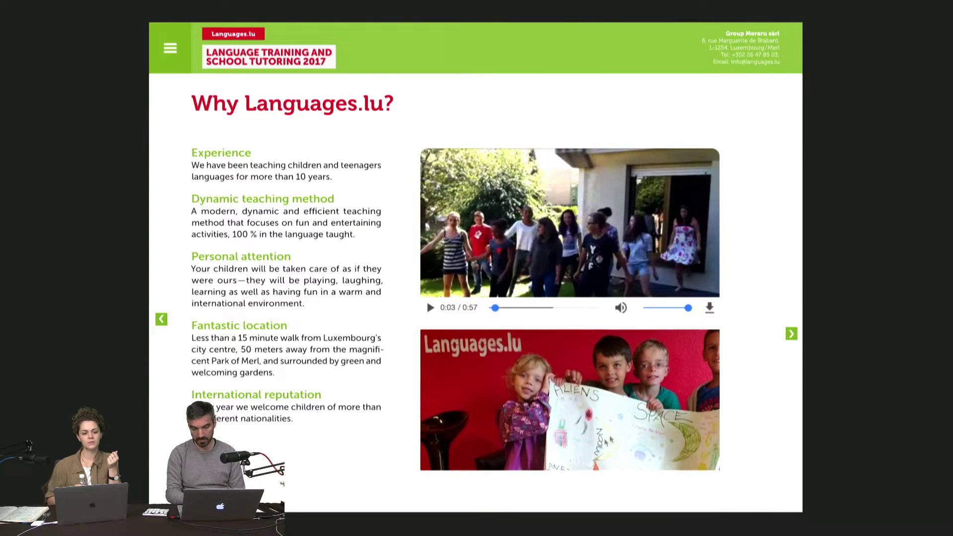
key("Left")
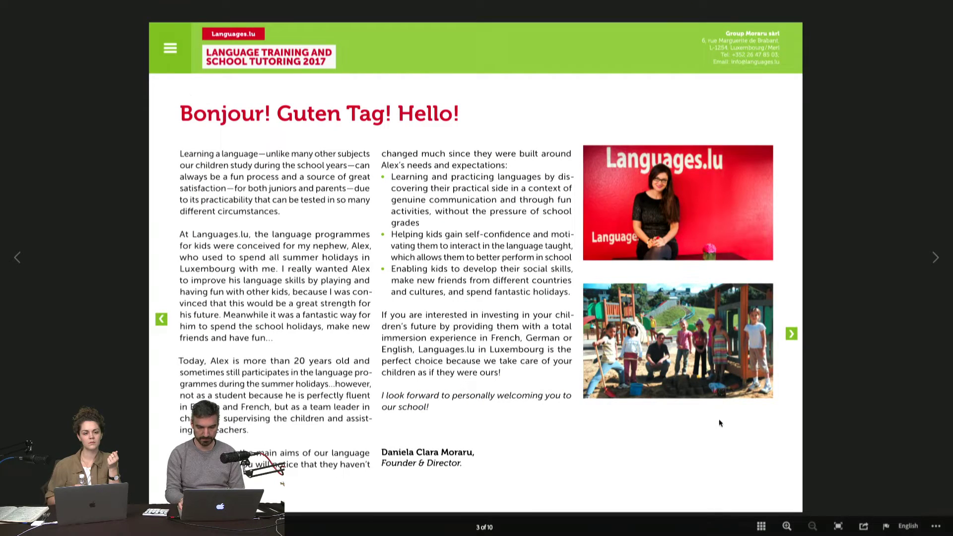
key("Right")
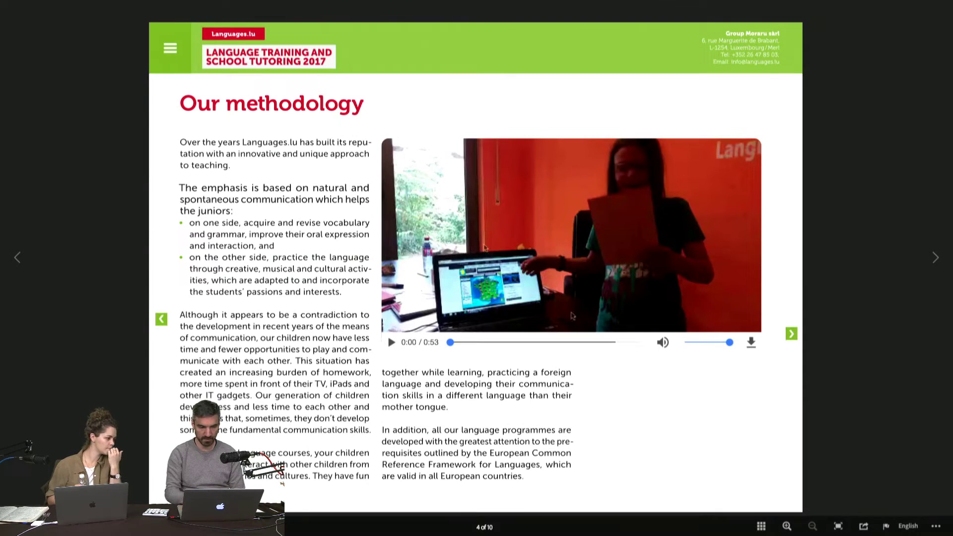
- Use the publication's table of contents to visit "Schedule and prices" and "Individual tuition and school tutoring", then view the following pages
left_click(170, 48)
left_click(170, 48)
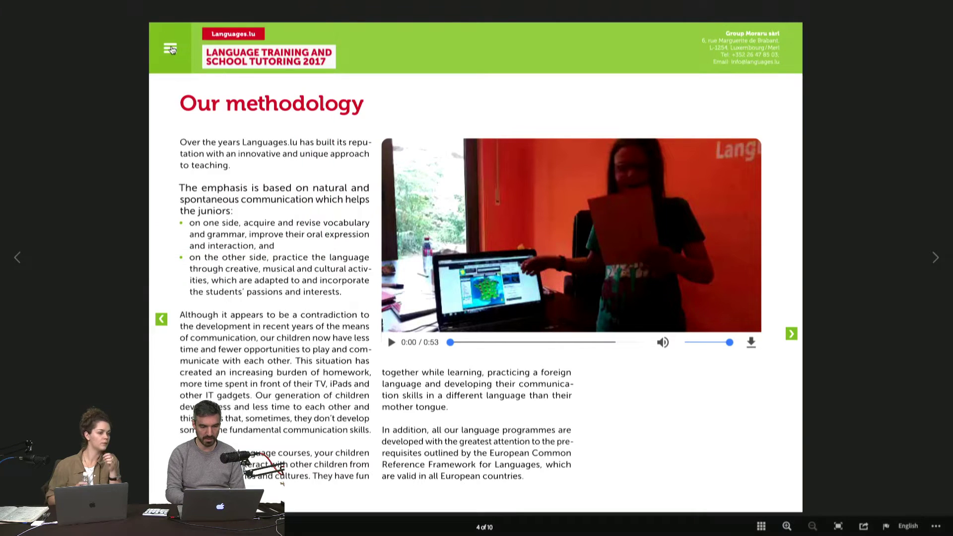
left_click(169, 48)
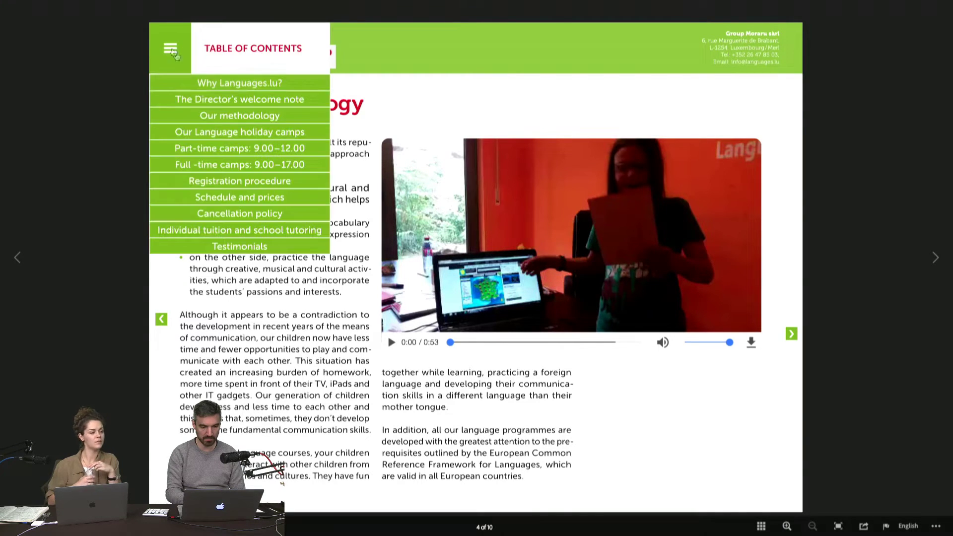
left_click(211, 197)
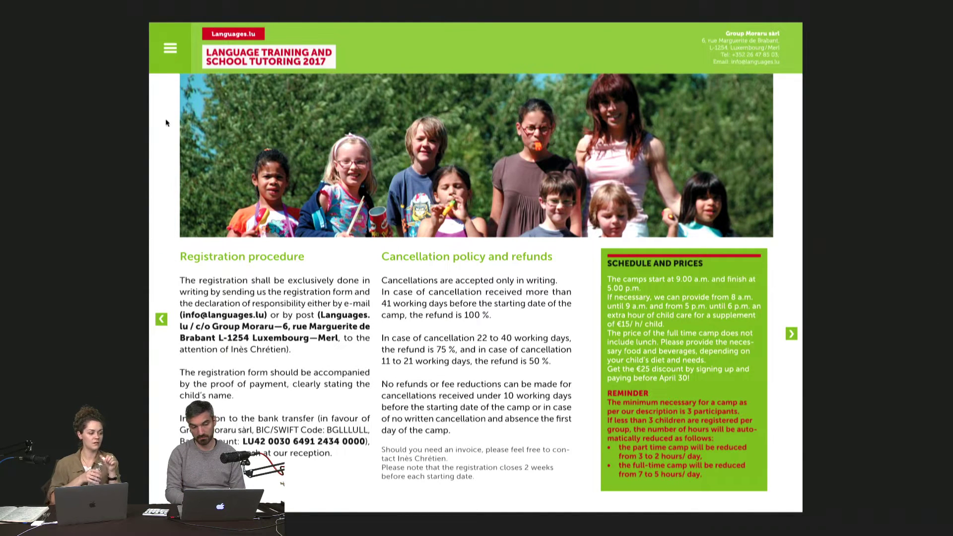
left_click(172, 51)
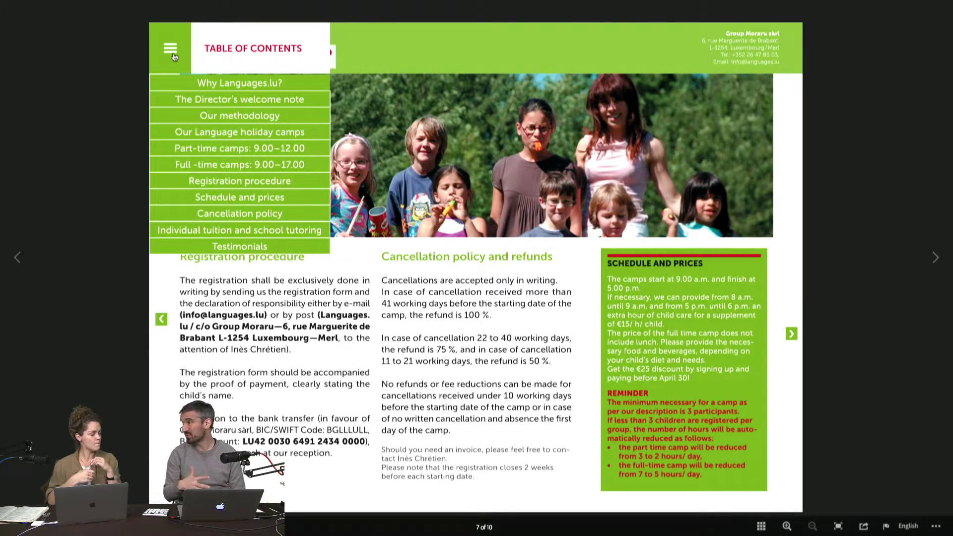
left_click(203, 230)
key("Right")
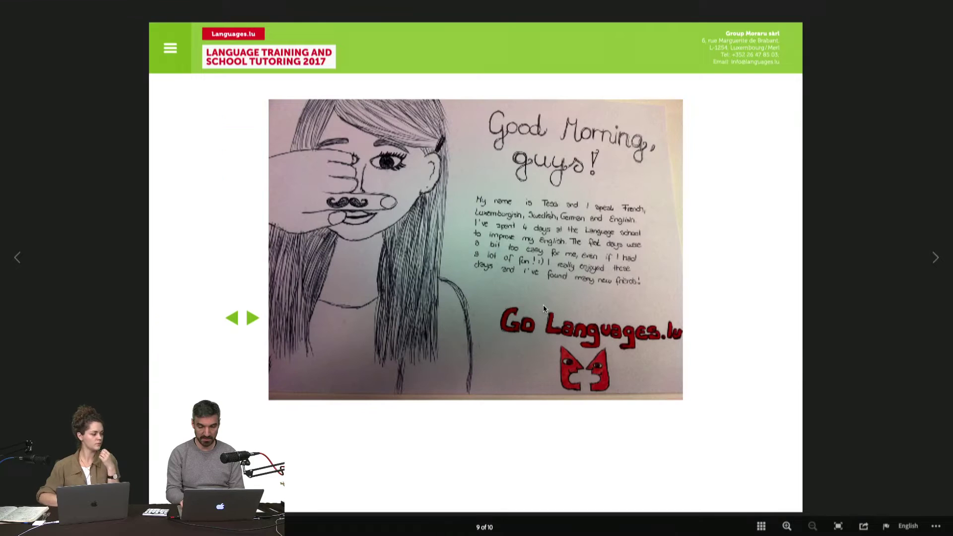
key("Right")
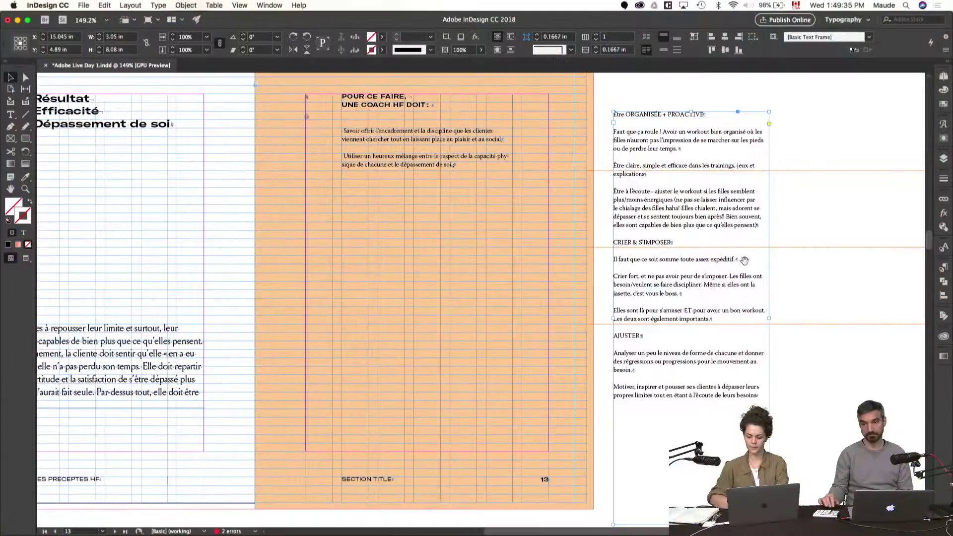
- Duplicate the pasteboard text frame onto page 13 under the body text, and delete all text from the original pasteboard frame
left_click_drag(685, 228, 461, 293)
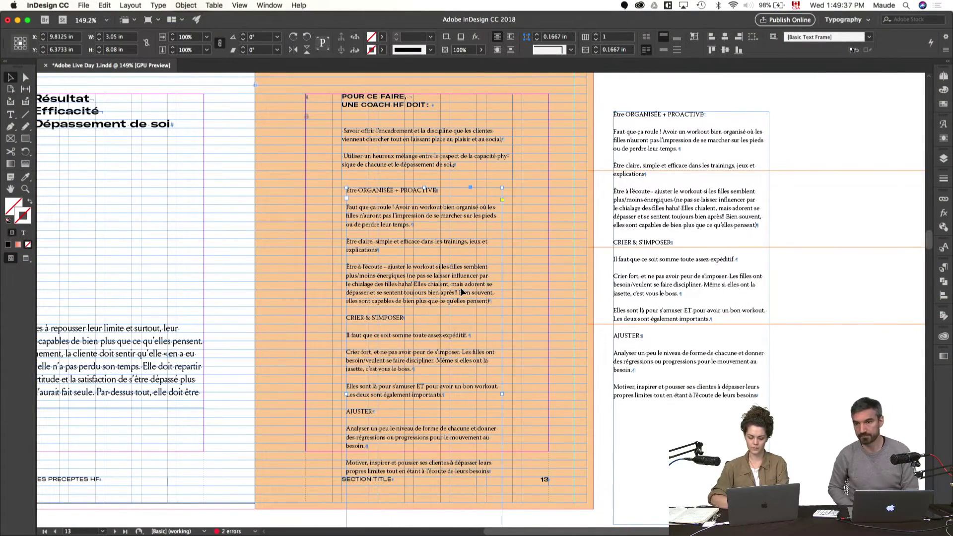
double_click(661, 320)
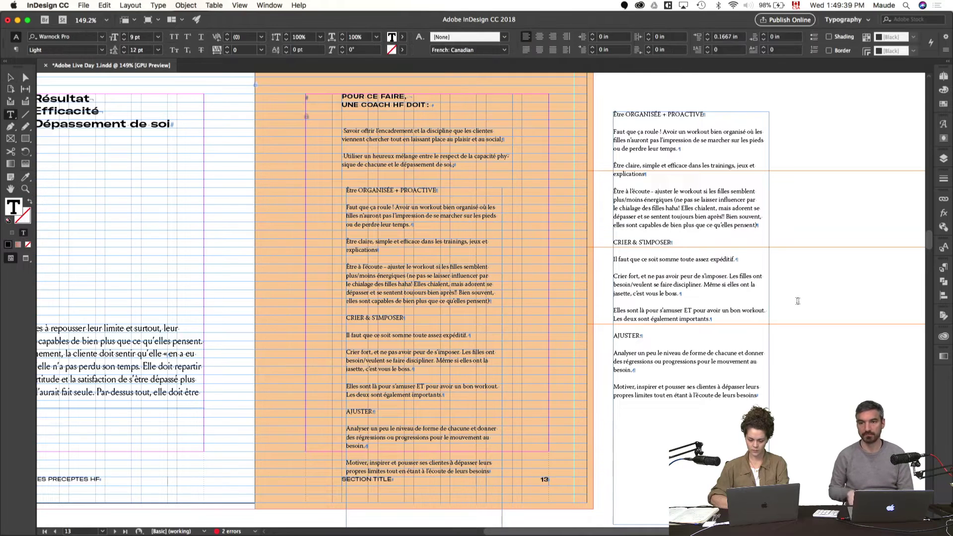
key("super+a")
key("BackSpace")
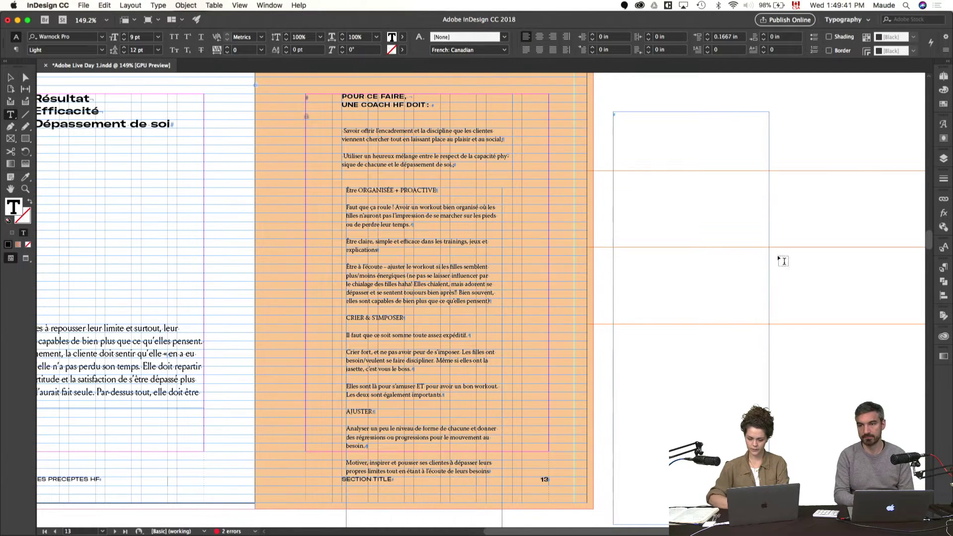
- Delete everything from "CRIER & S'IMPOSER" to the end in page 13's copied text frame and leave text editing
left_click(355, 317)
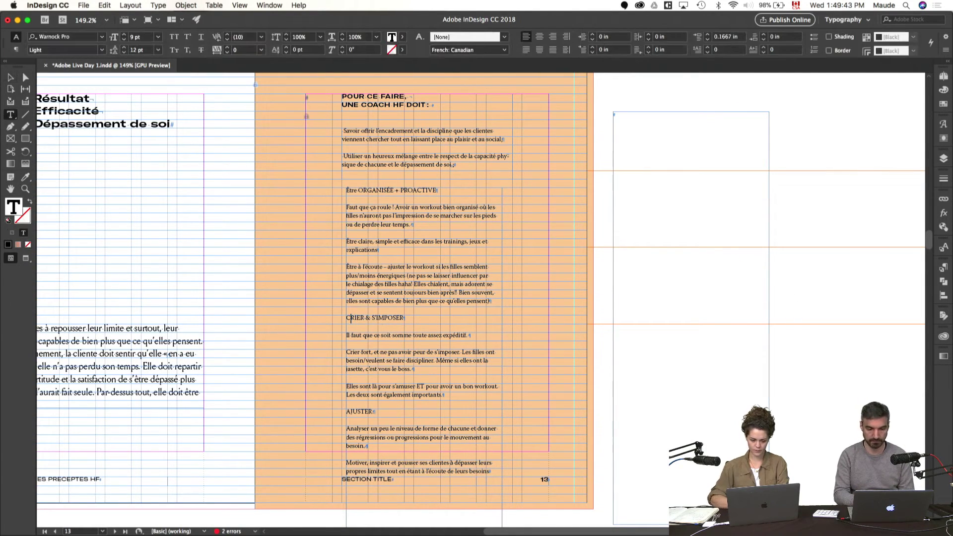
key("super+shift+End")
key("BackSpace")
key("Escape")
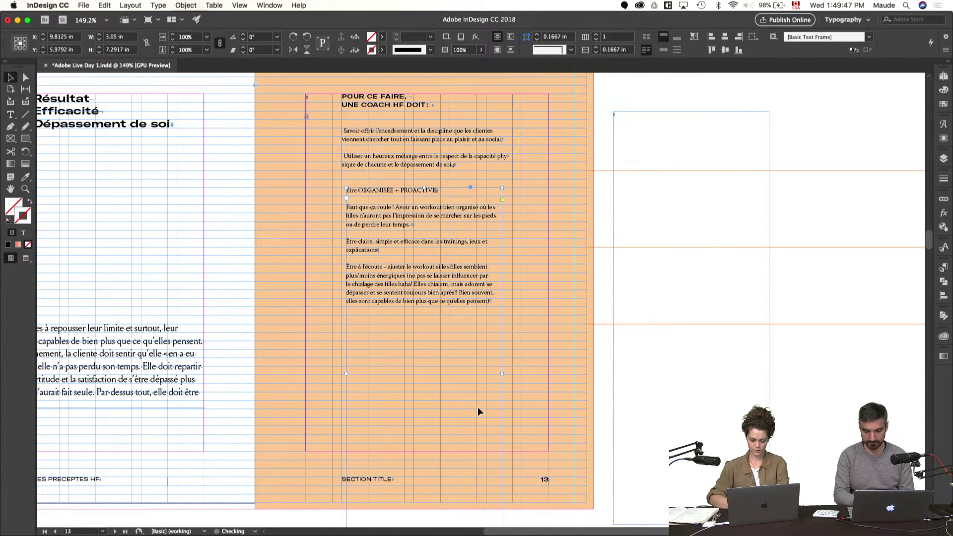
- Thread the overset text of page 13's copied frame into the empty pasteboard frame and move the page 13 frame below the body text
left_click_drag(478, 412, 480, 293)
left_click(505, 431)
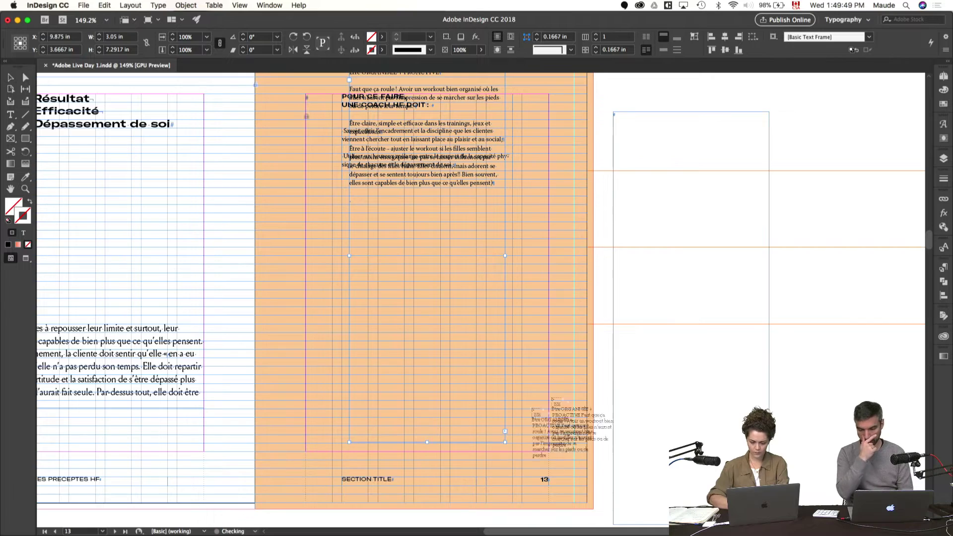
left_click(667, 362)
left_click(582, 309)
left_click_drag(444, 245, 474, 377)
key("w")
key("w")
scroll(491, 342, "up", 1)
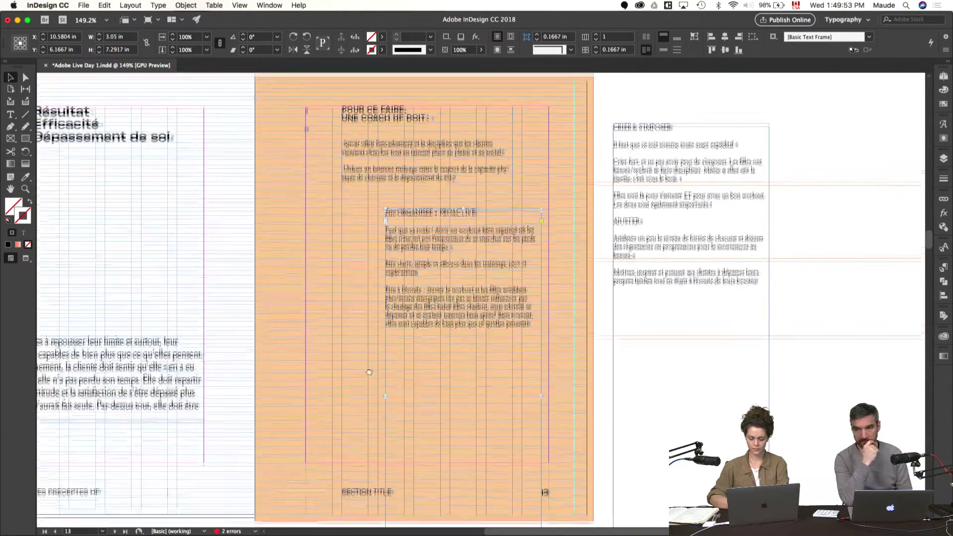
- Resize the threaded frame on page 13 to about 3.34 × 2.71 in, aligned under the body text, and reposition the pasteboard frame beside the page
left_click_drag(751, 266, 800, 270)
left_click_drag(471, 297, 558, 274)
left_click_drag(615, 214, 597, 329)
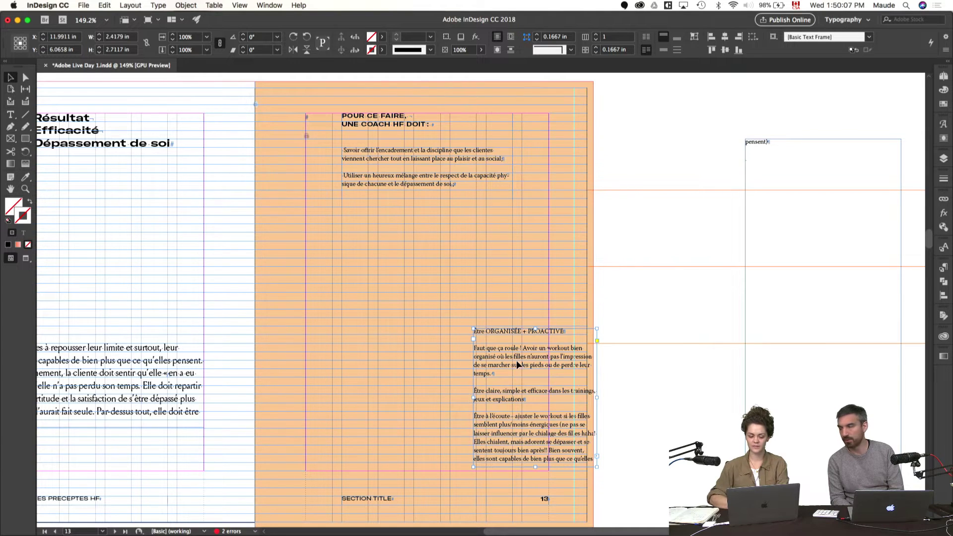
left_click_drag(519, 365, 385, 250)
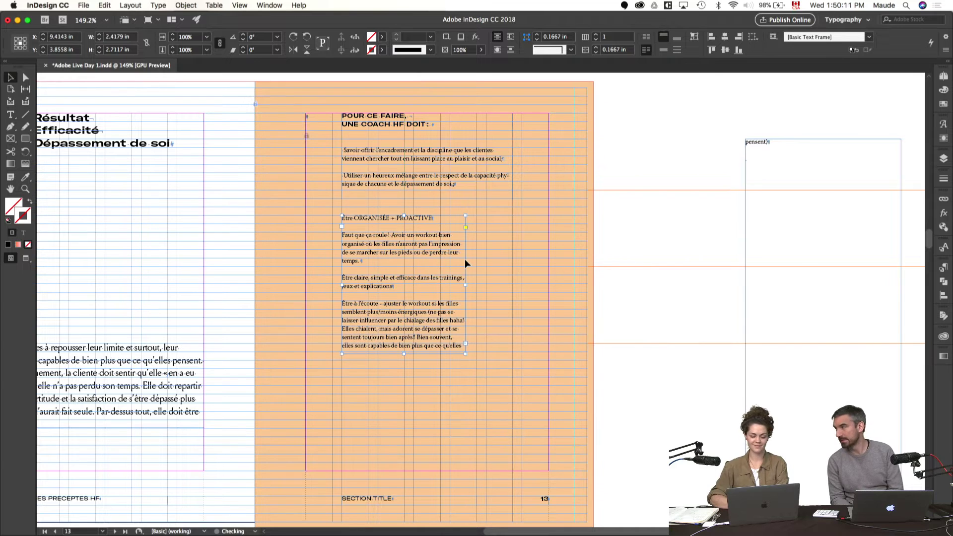
left_click_drag(465, 286, 513, 285)
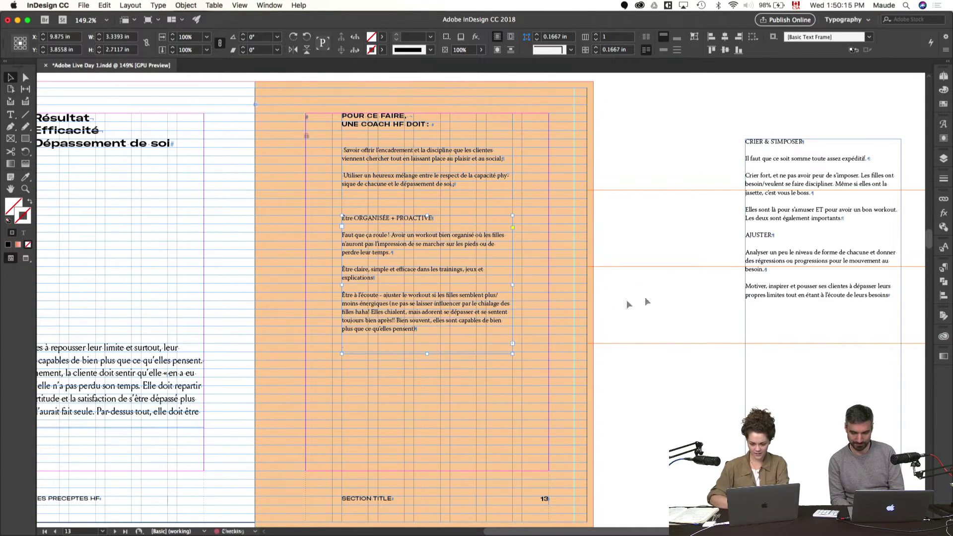
left_click_drag(814, 272, 709, 275)
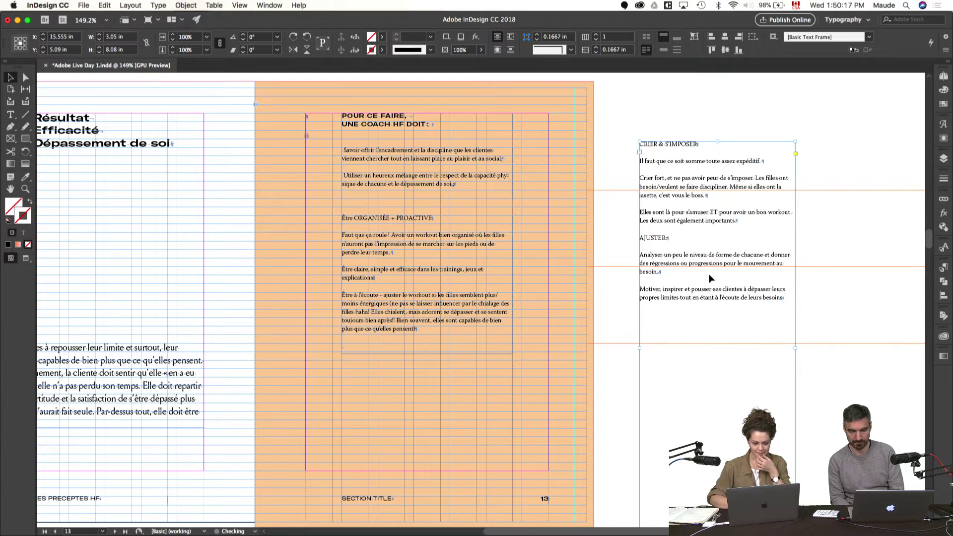
- Switch to the Pages source document to examine the list hierarchy around "Être ORGANISÉE + PROACTIVE", then return to the InDesign layout
key("super+Tab")
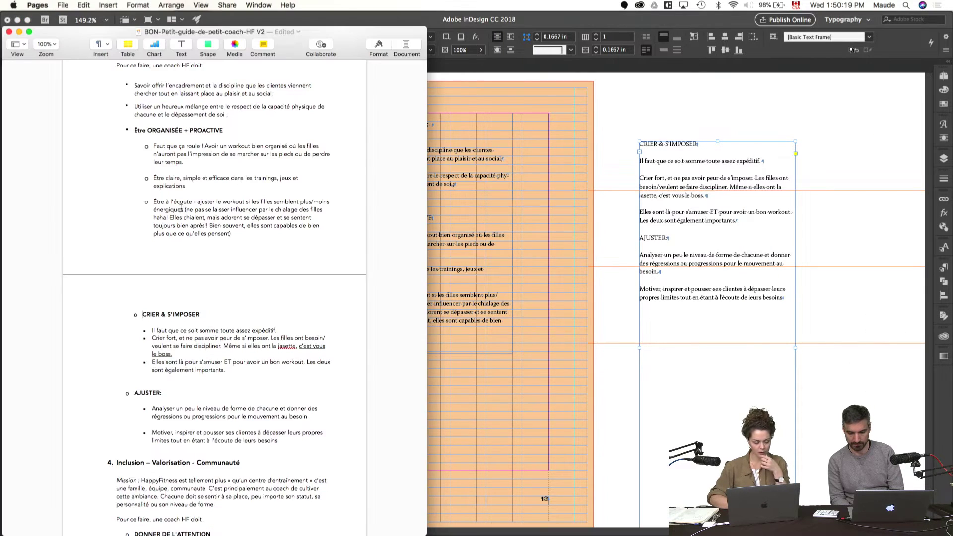
scroll(181, 208, "up", 2)
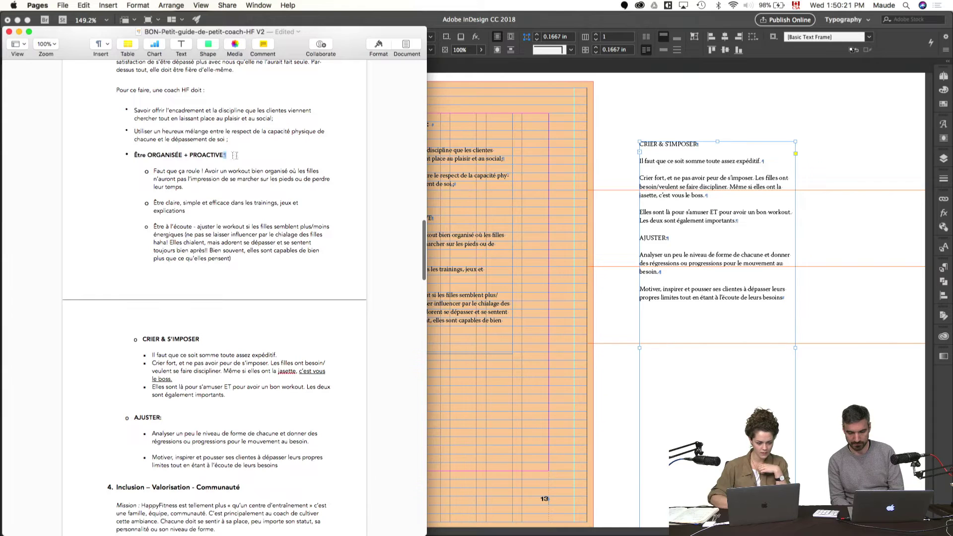
left_click_drag(235, 155, 118, 158)
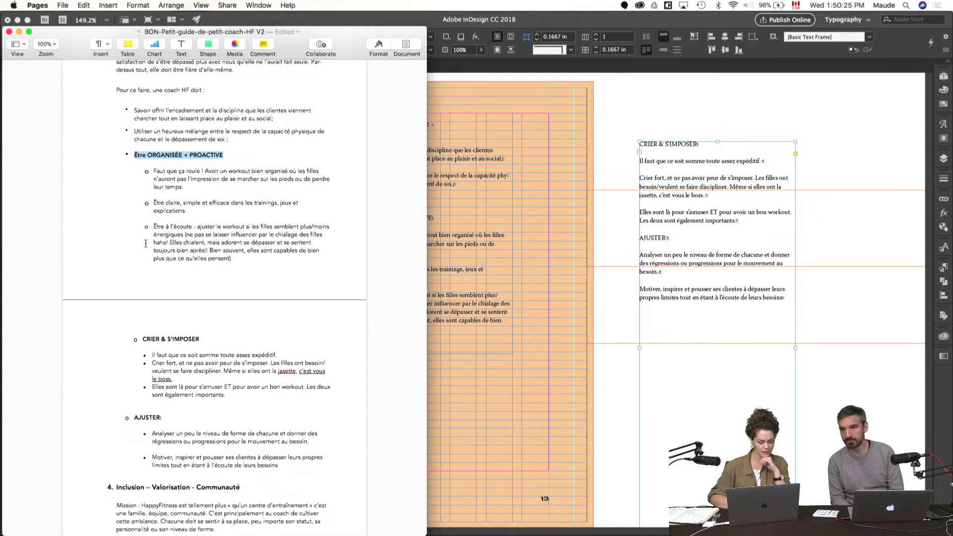
scroll(146, 243, "down", 2)
scroll(145, 243, "up", 4)
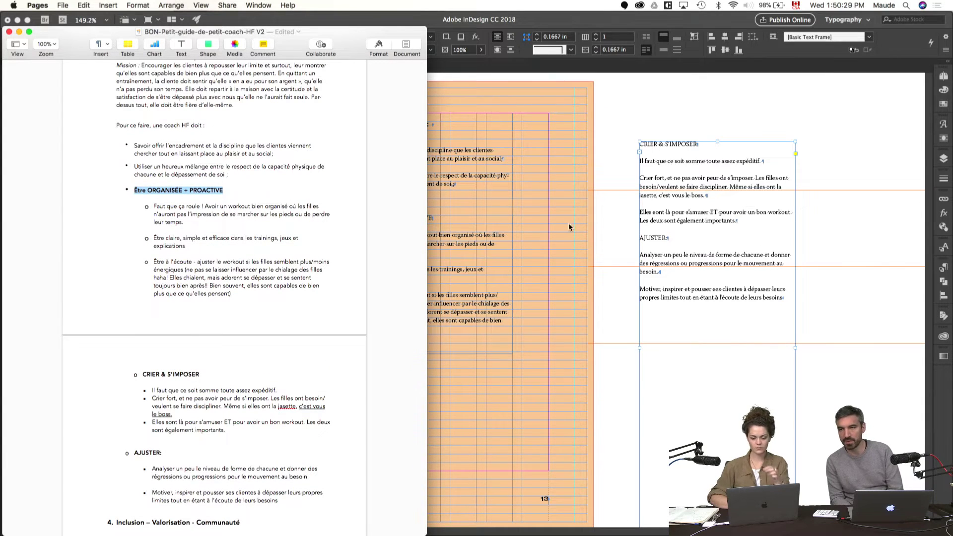
left_click(603, 240)
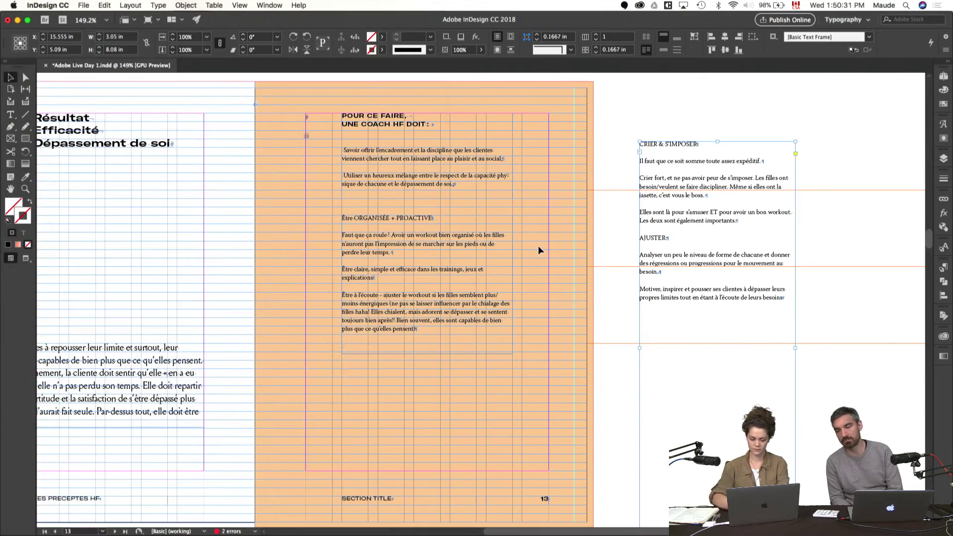
- Remove the empty line at the end of page 13's threaded frame and delete the linked pasteboard frame
scroll(538, 246, "down", 3)
key("super+2")
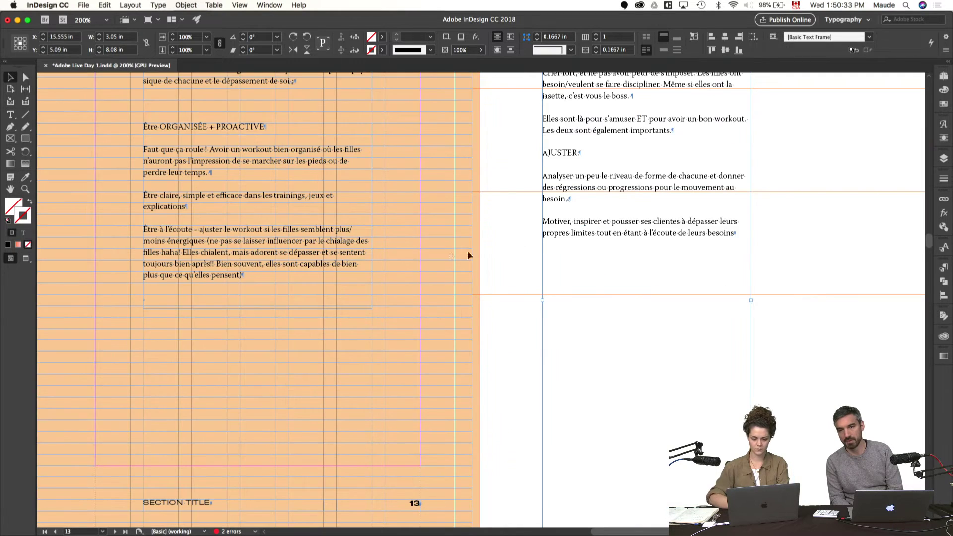
left_click_drag(538, 245, 543, 326)
double_click(266, 372)
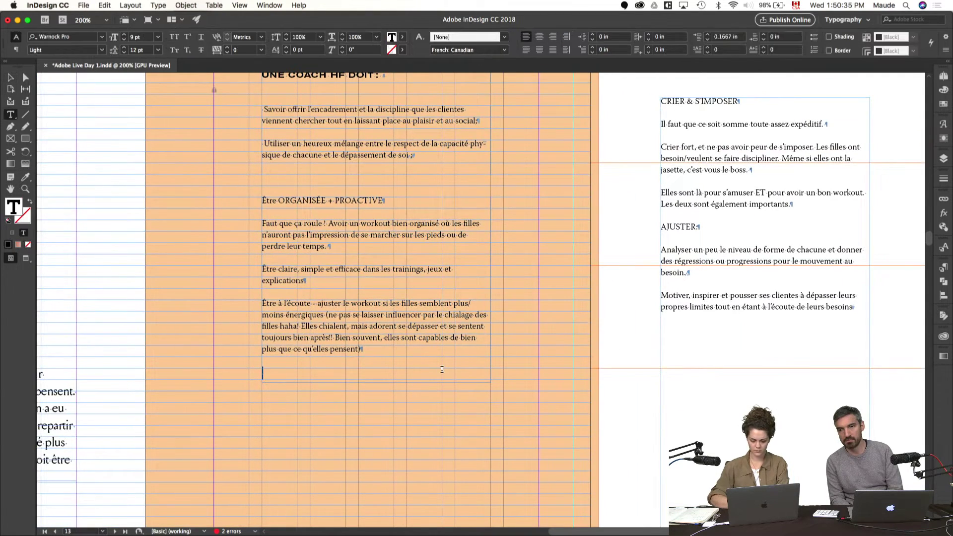
key("Delete")
key("Delete")
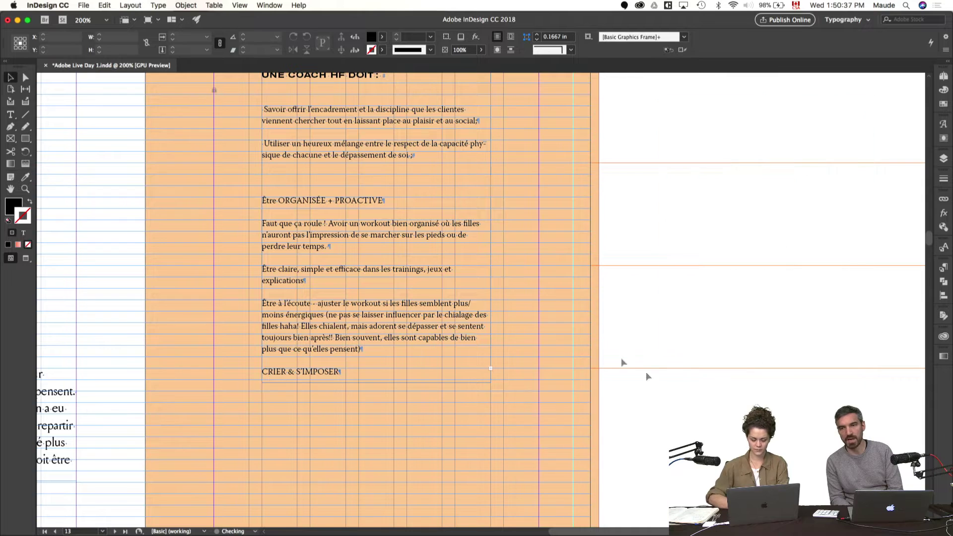
- Enlarge the lower text frame on page 13 to about 4.04 in wide and 5 in high, fitting the page margins, and preview the page
left_click(482, 280)
left_click_drag(490, 289, 538, 290)
scroll(538, 292, "down", 1)
scroll(538, 297, "down", 3)
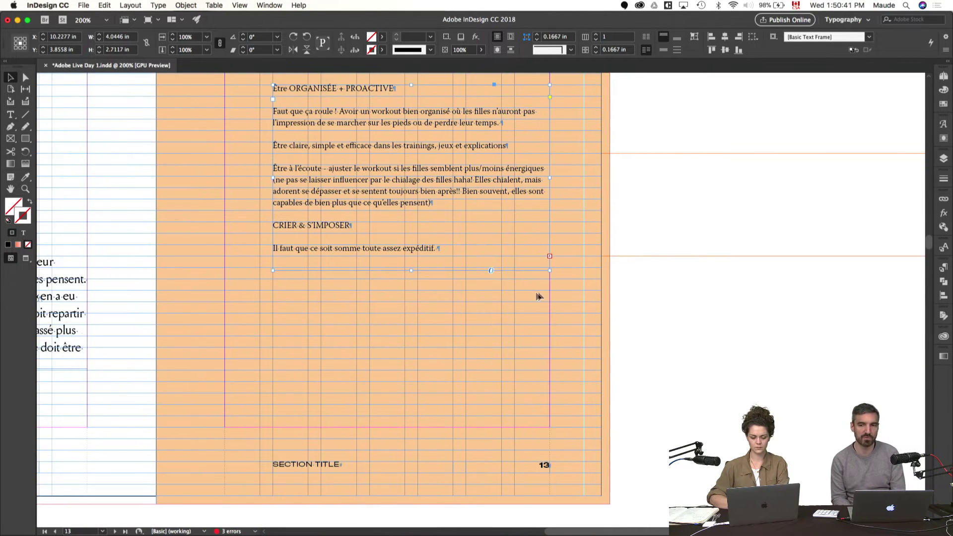
left_click_drag(411, 270, 395, 427)
scroll(506, 309, "up", 3)
scroll(506, 309, "up", 1)
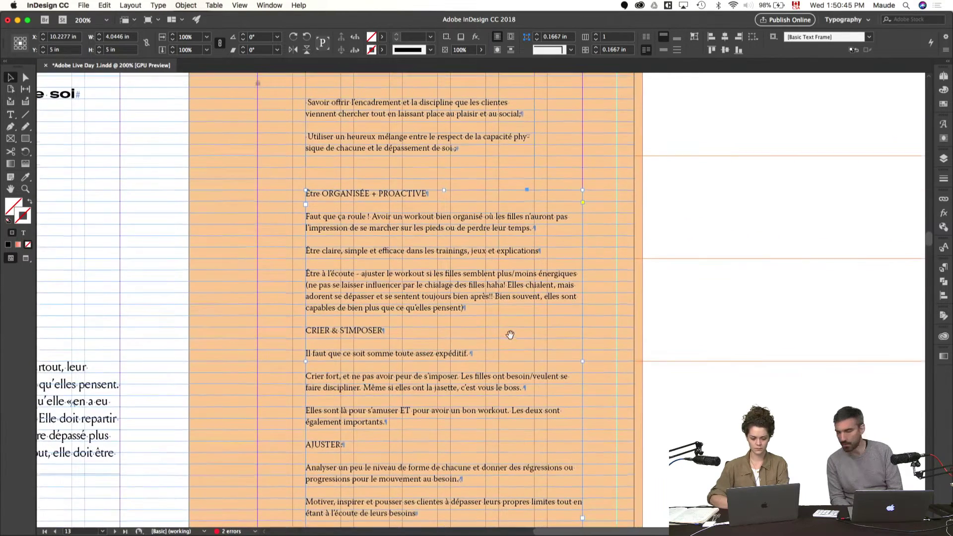
left_click(657, 270)
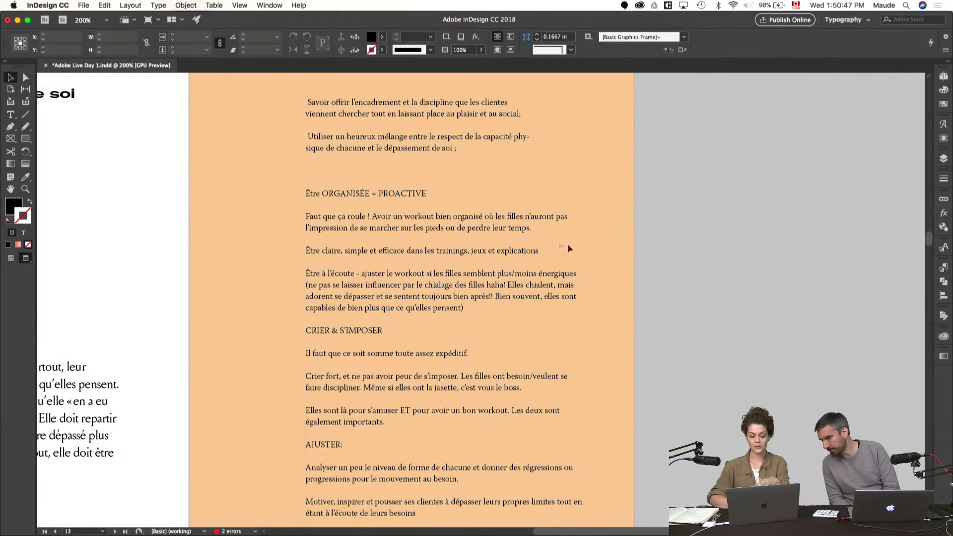
- Remove the leading spaces before "Savoir offrir" and "Utiliser un heureux mélange" and check the text against the Pages source document
scroll(549, 238, "up", 3)
scroll(549, 241, "down", 1)
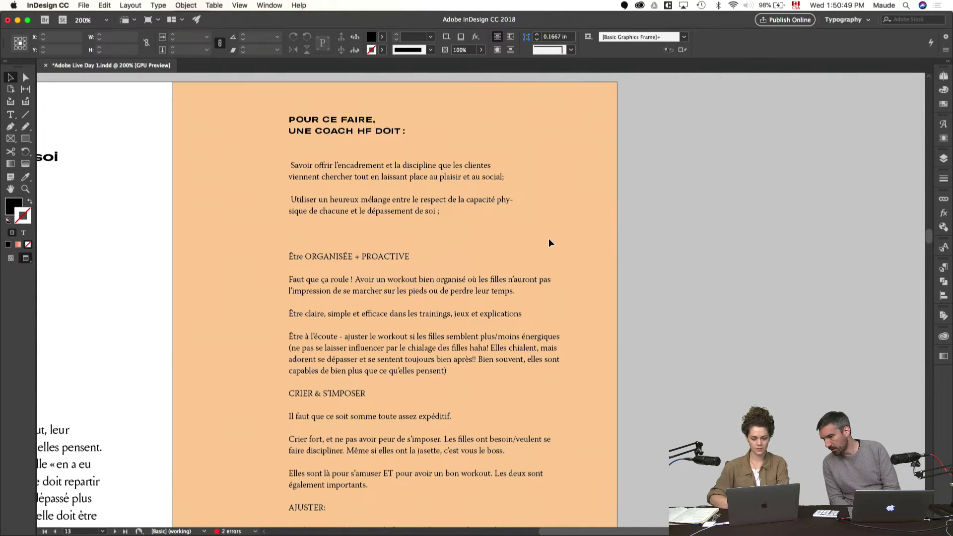
left_click(298, 185)
double_click(299, 185)
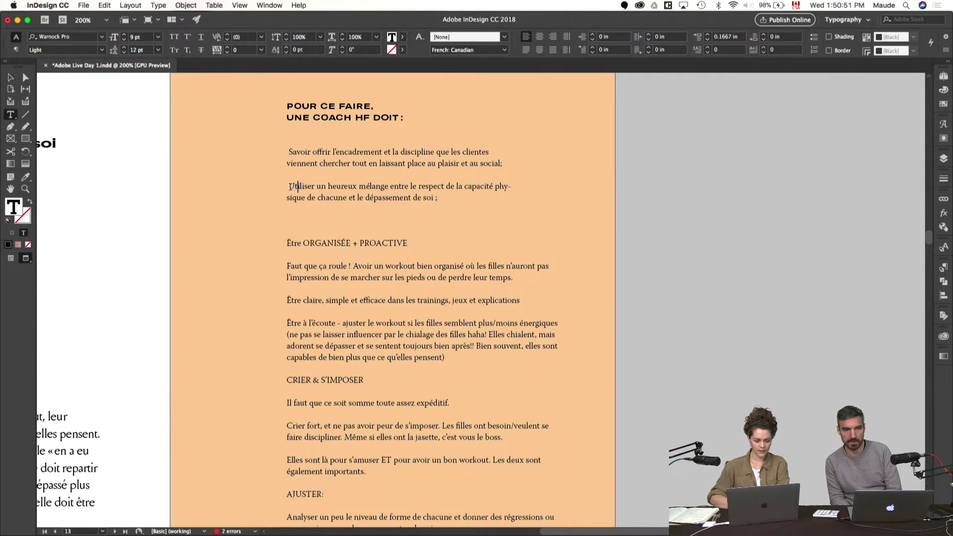
key("BackSpace")
key("BackSpace")
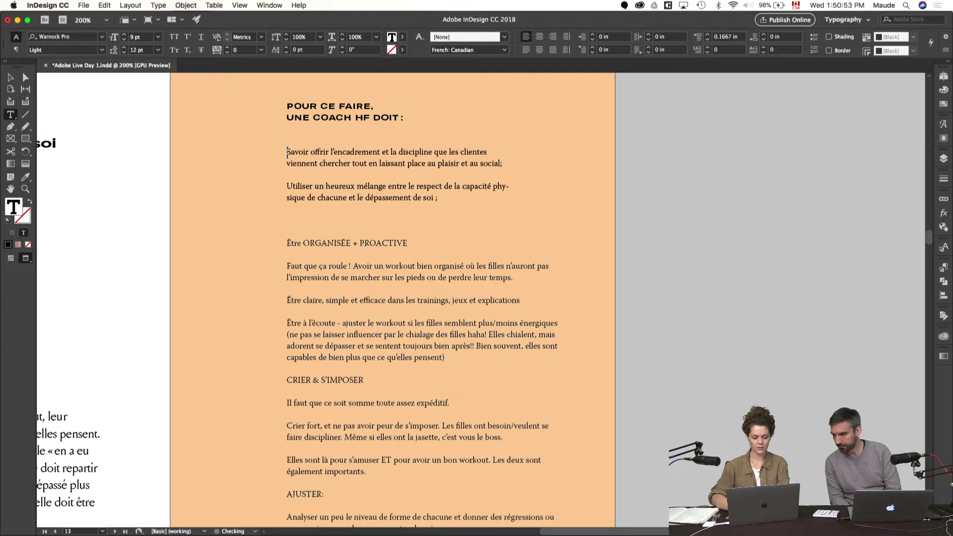
key("super+Tab")
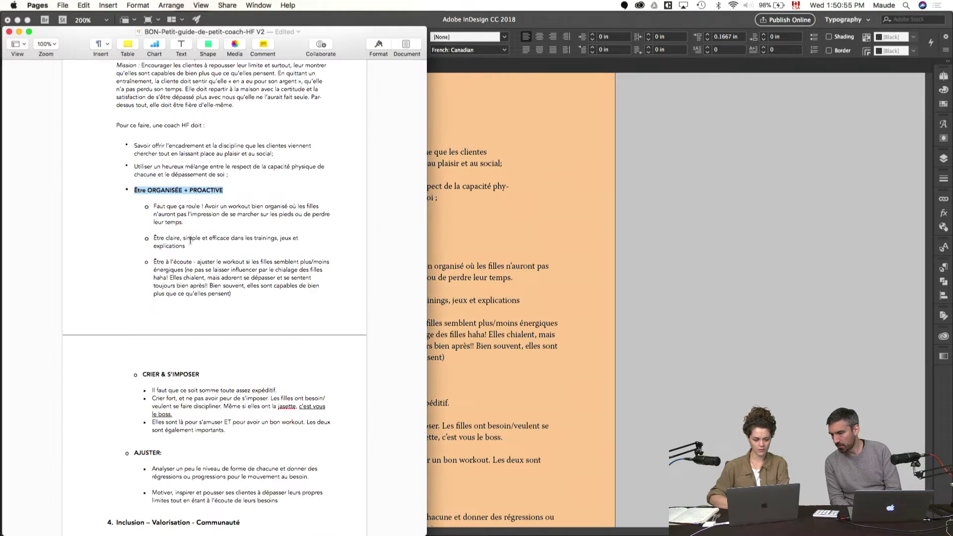
scroll(191, 240, "up", 2)
key("super+Tab")
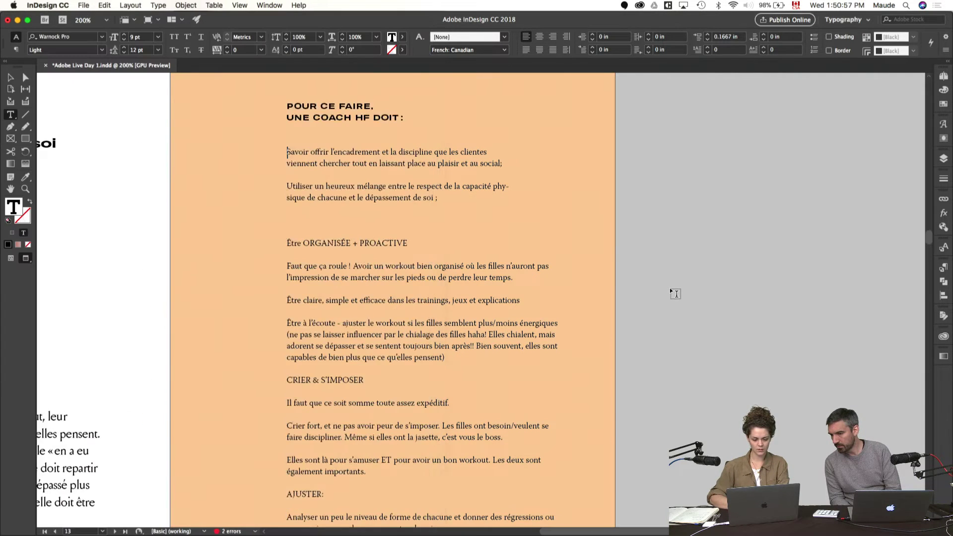
- Format the "Être ORGANISÉE + PROACTIVE" heading in GT America Expanded Medium with all caps
left_click_drag(535, 303, 576, 321)
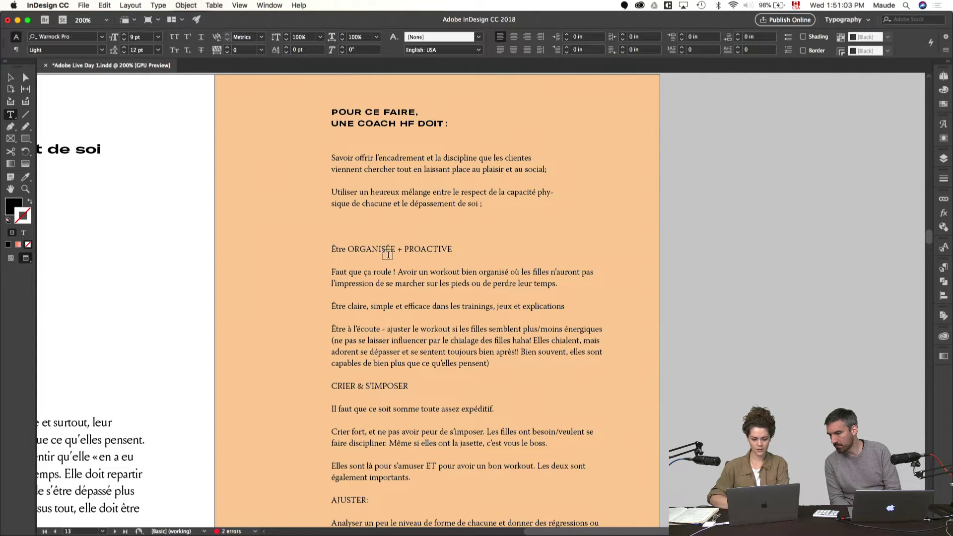
left_click(357, 141)
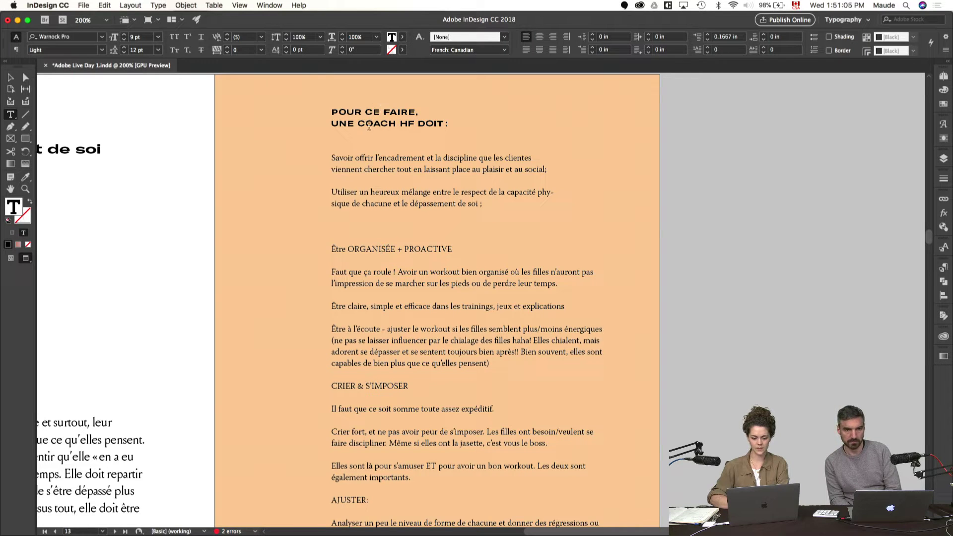
triple_click(373, 248)
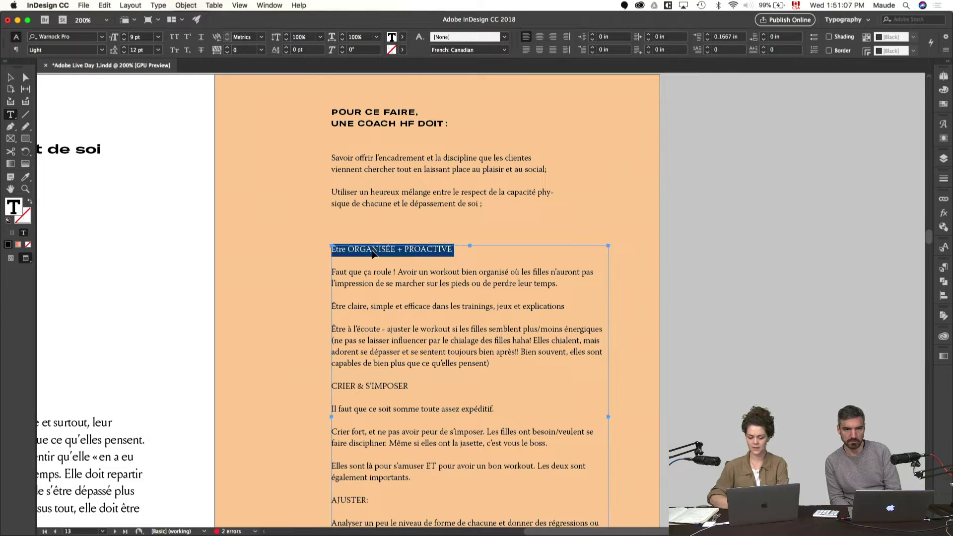
key("super+t")
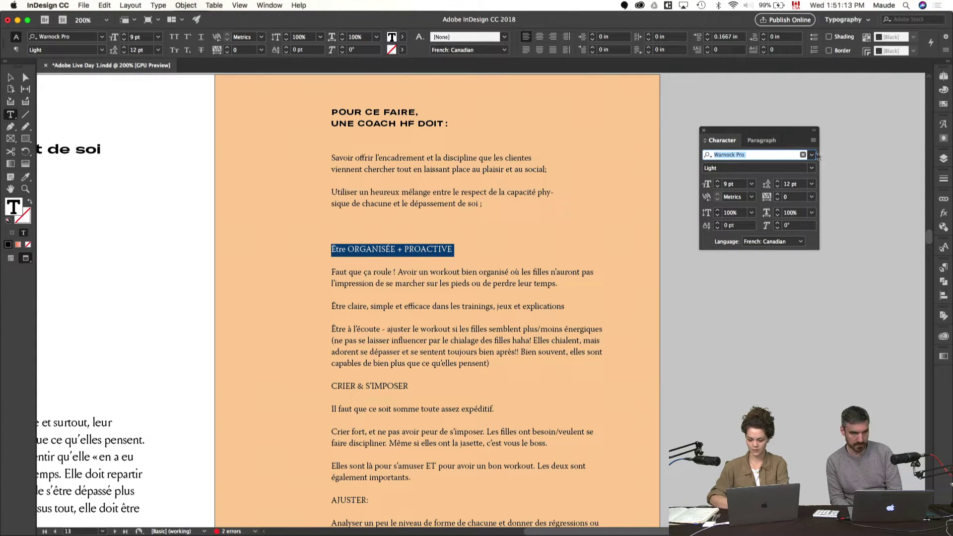
left_click(812, 154)
type("gt")
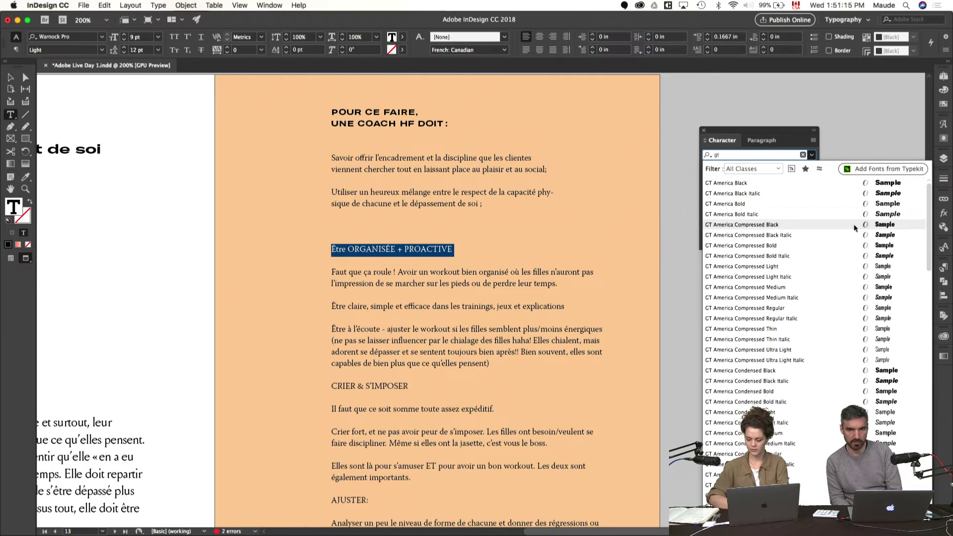
scroll(855, 263, "down", 10)
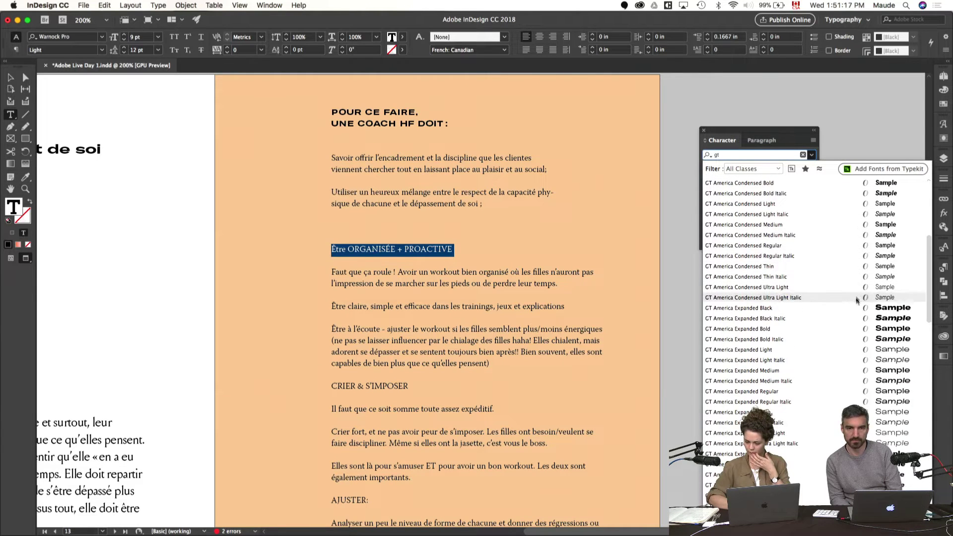
left_click(810, 328)
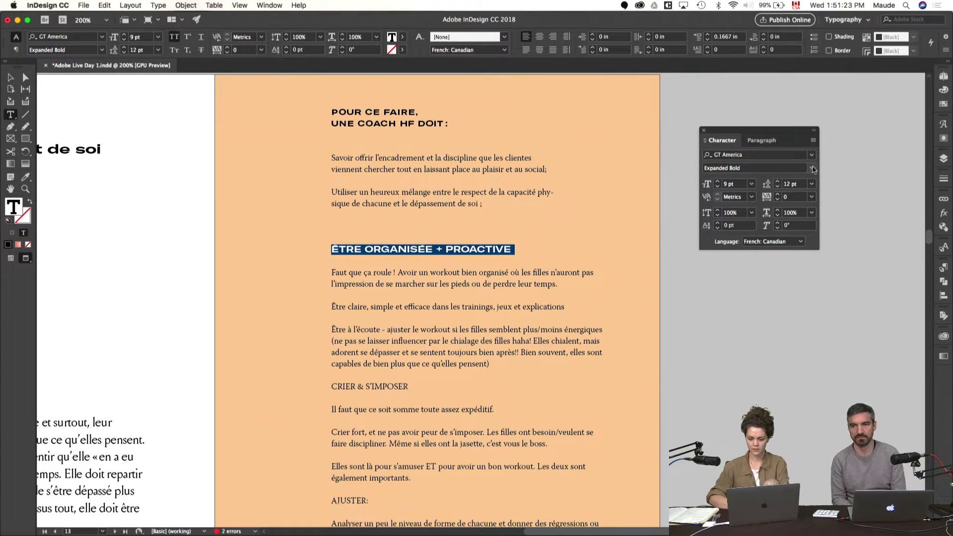
left_click(799, 168)
key("Up")
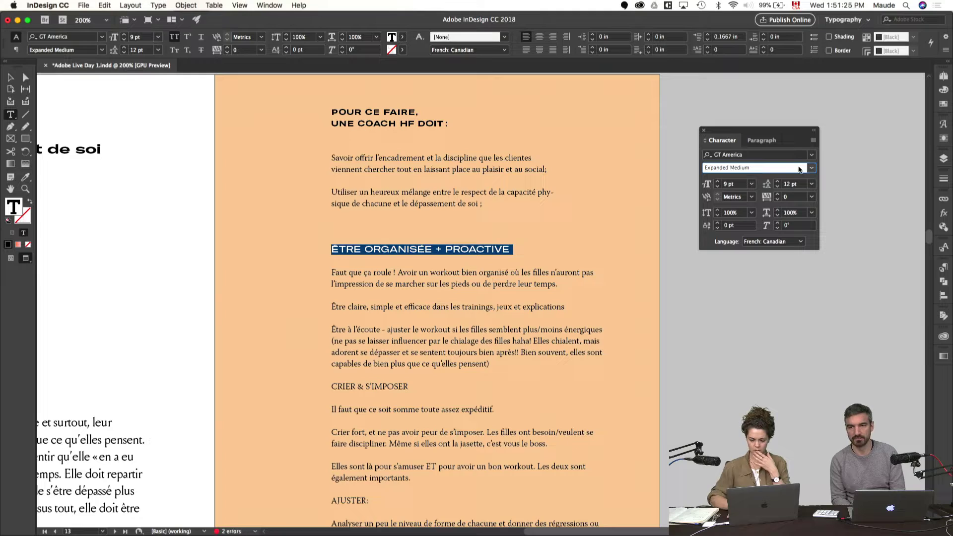
left_click(698, 328)
- Set a 0.125 in left indent on the three paragraphs under the "ÊTRE ORGANISÉE + PROACTIVE" heading
scroll(715, 335, "down", 3)
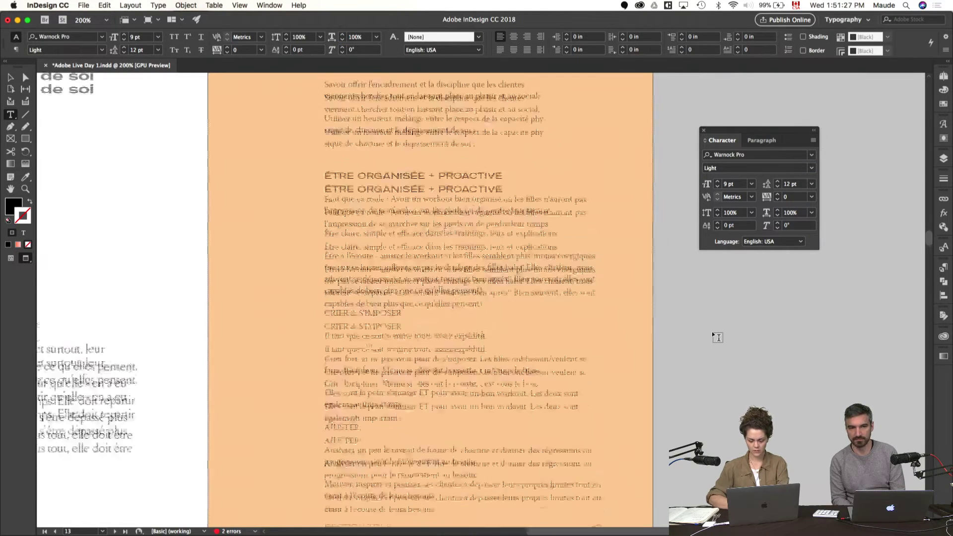
scroll(717, 338, "down", 3)
left_click(482, 203)
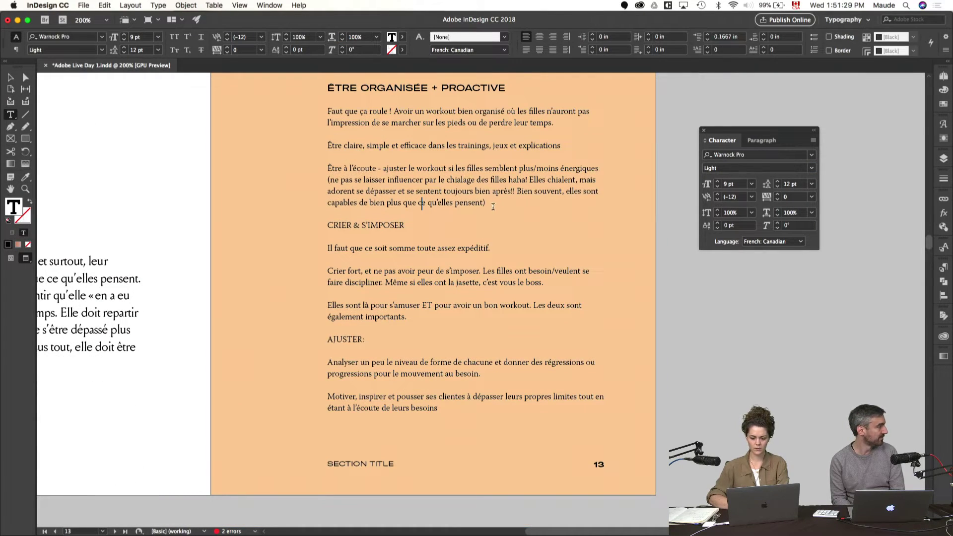
left_click_drag(492, 207, 306, 104)
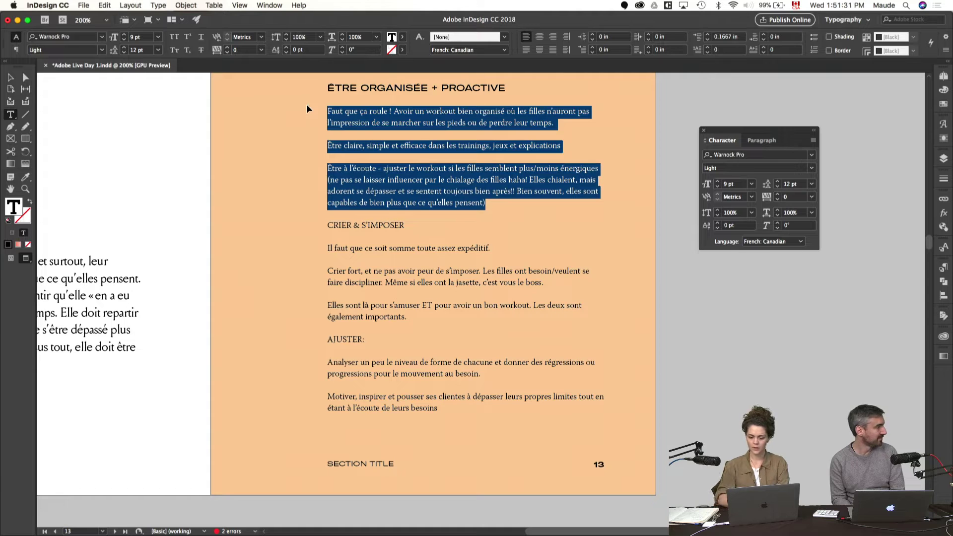
key("super+alt+t")
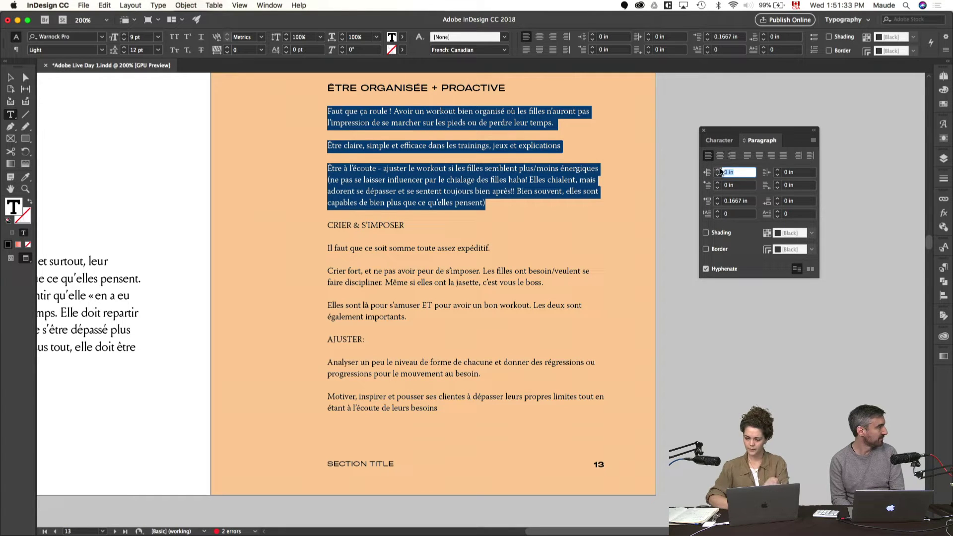
left_click(717, 169)
left_click(717, 170)
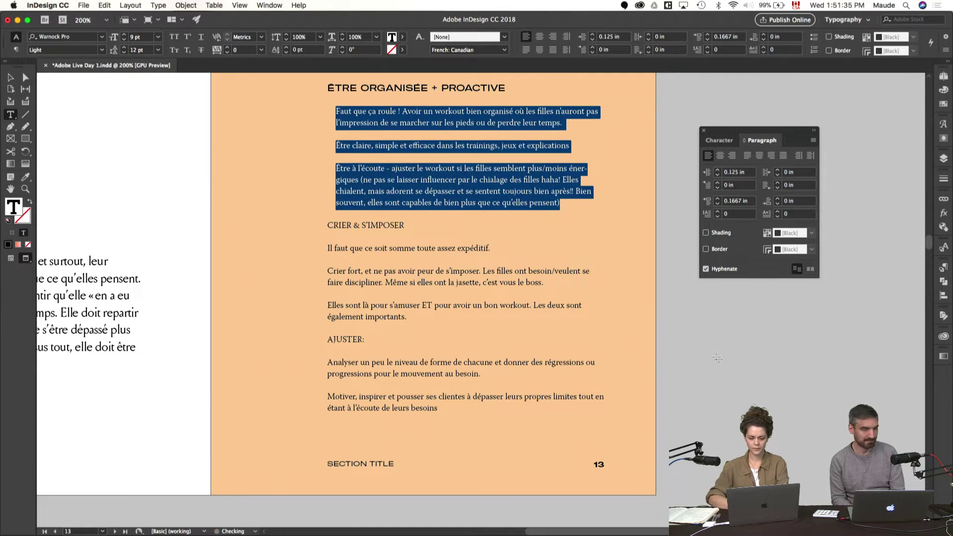
- Increase the left indent of the three paragraphs under the "ÊTRE ORGANISÉE + PROACTIVE" heading to 0.6875 in and check it in preview
key("w")
left_click_drag(490, 220, 492, 256)
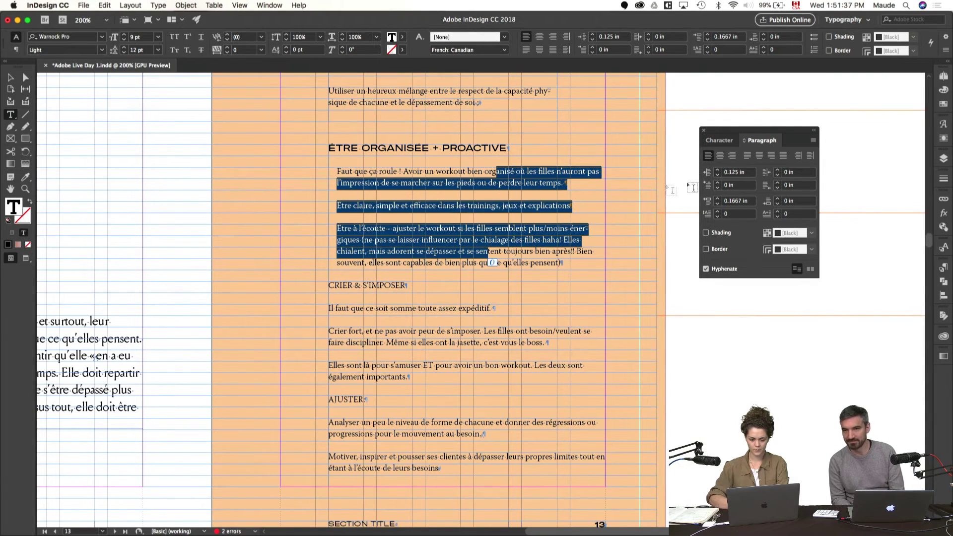
left_click(717, 170)
left_click(718, 170)
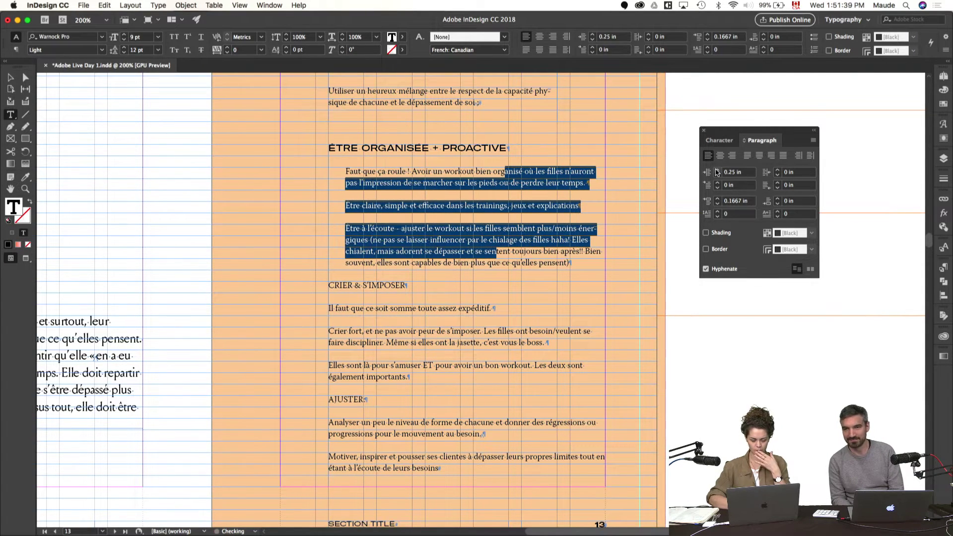
left_click(716, 170)
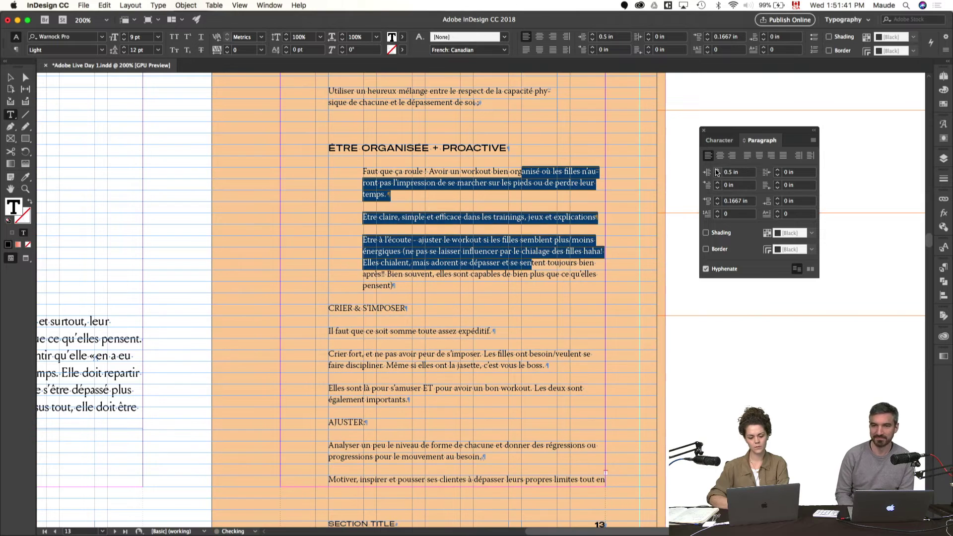
left_click(717, 170)
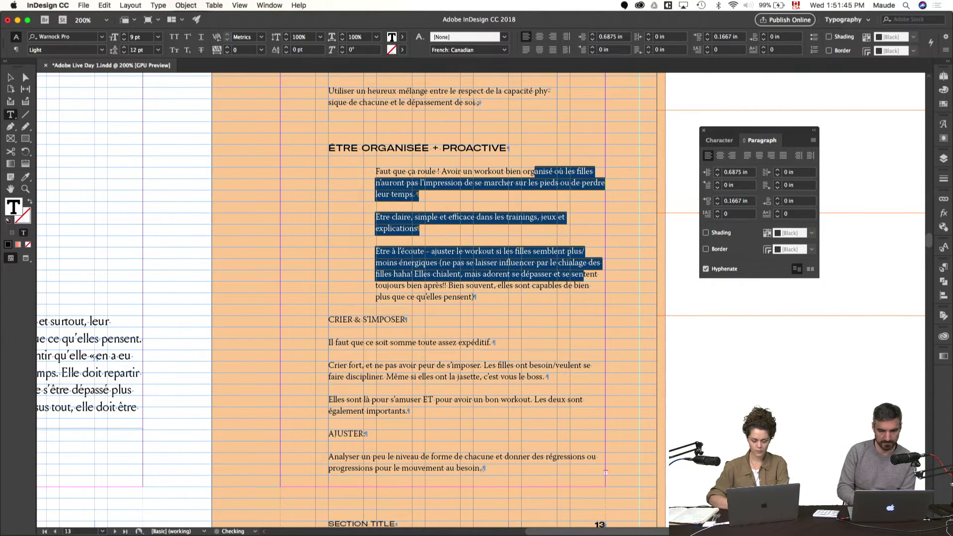
key("Escape")
key("w")
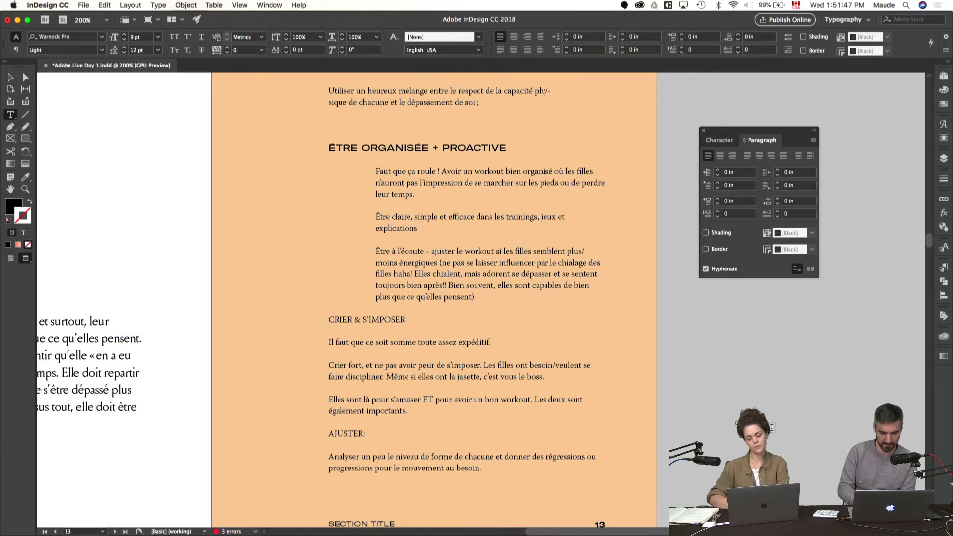
key("w")
key("Escape")
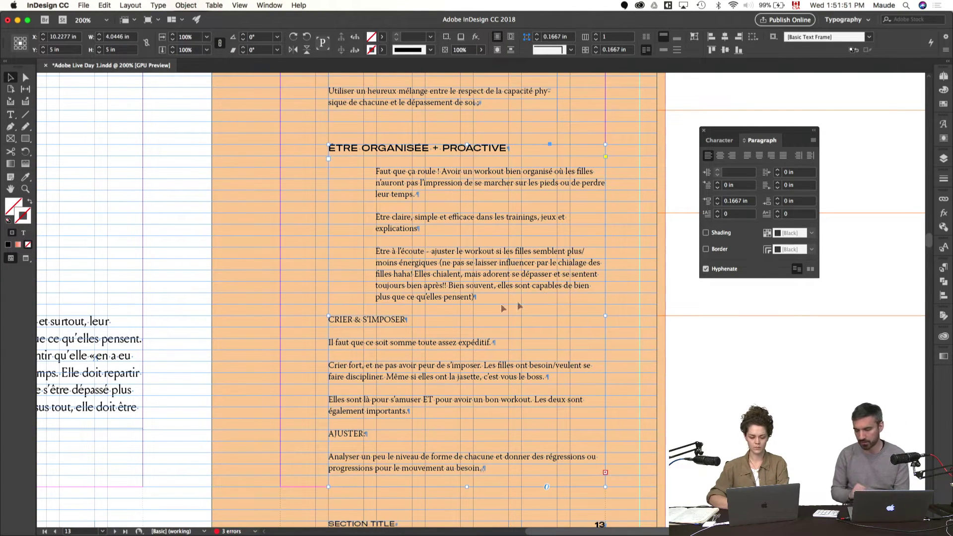
- Copy the "ÊTRE ORGANISÉE + PROACTIVE" heading's formatting onto the "CRIER & S'IMPOSER" and "AJUSTER" headings with the Eyedropper
double_click(430, 312)
triple_click(373, 321)
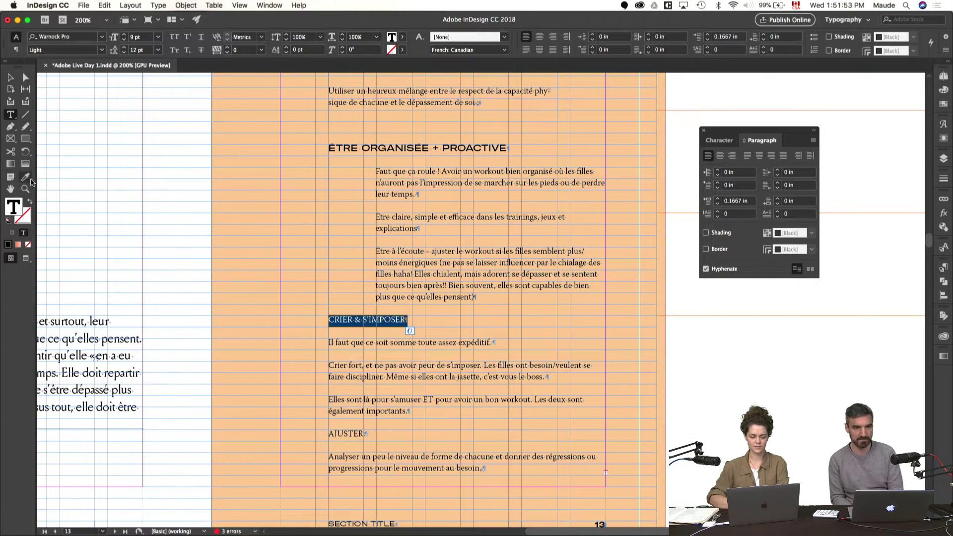
left_click(333, 146)
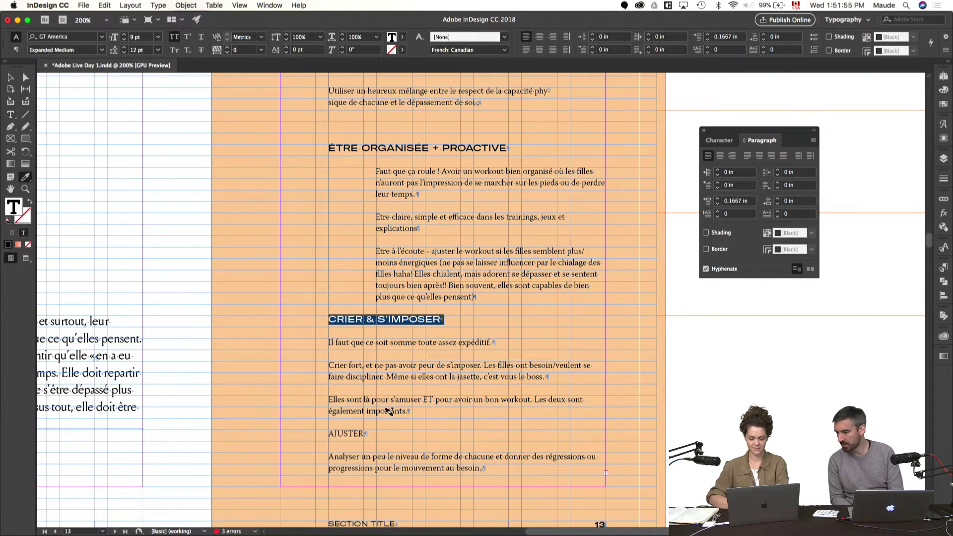
left_click(342, 432)
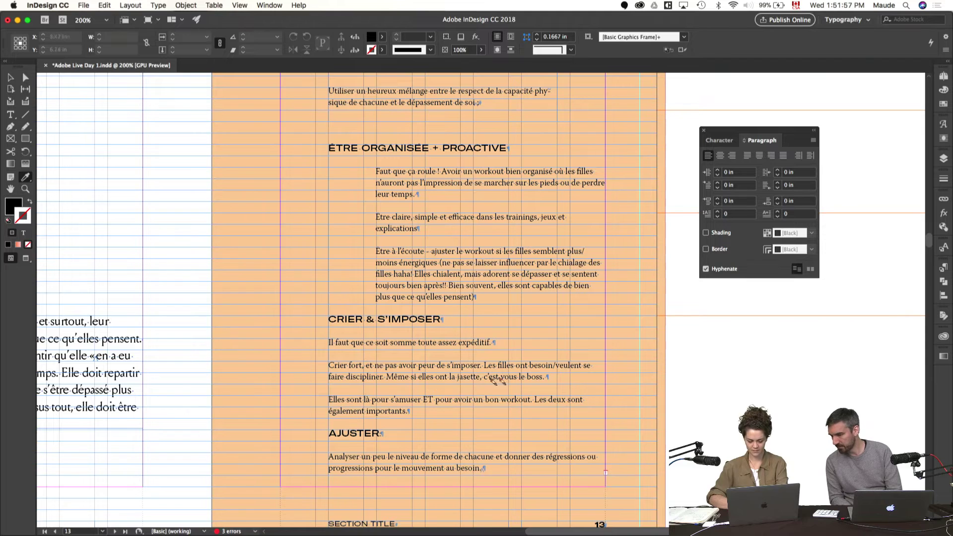
- Copy the indented body formatting onto the paragraphs under "CRIER & S'IMPOSER" and "AJUSTER" with the Eyedropper
key("super+minus")
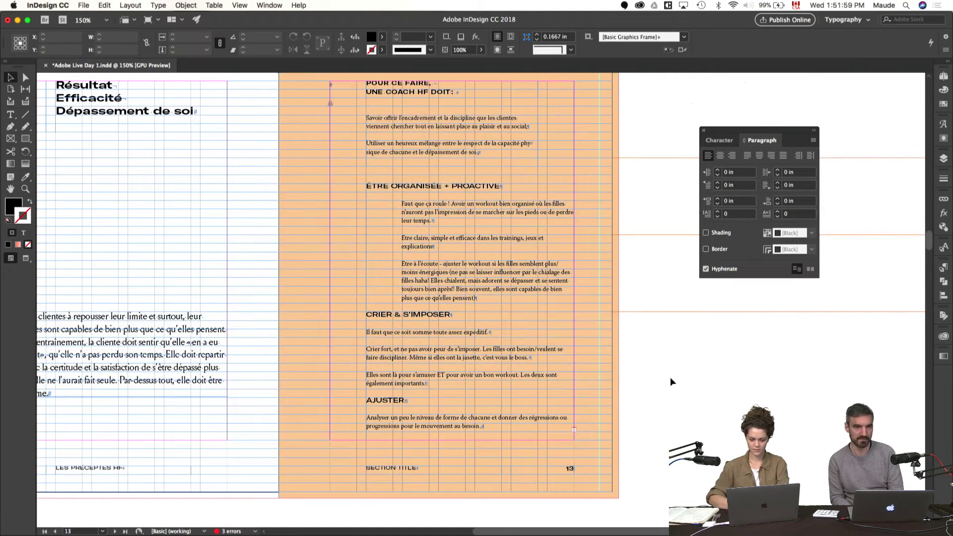
scroll(670, 377, "left", 3)
scroll(670, 377, "up", 1)
key("v")
key("super+t")
key("super+t")
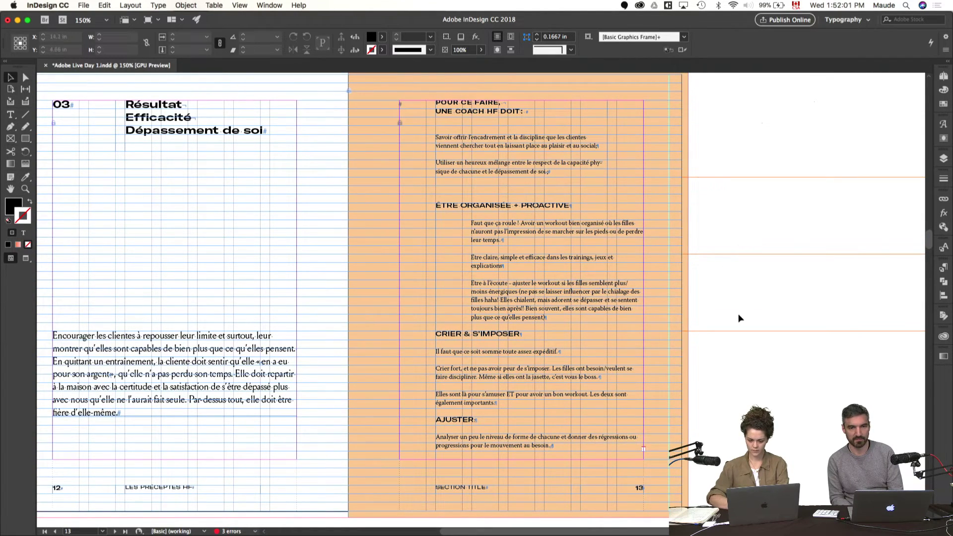
key("w")
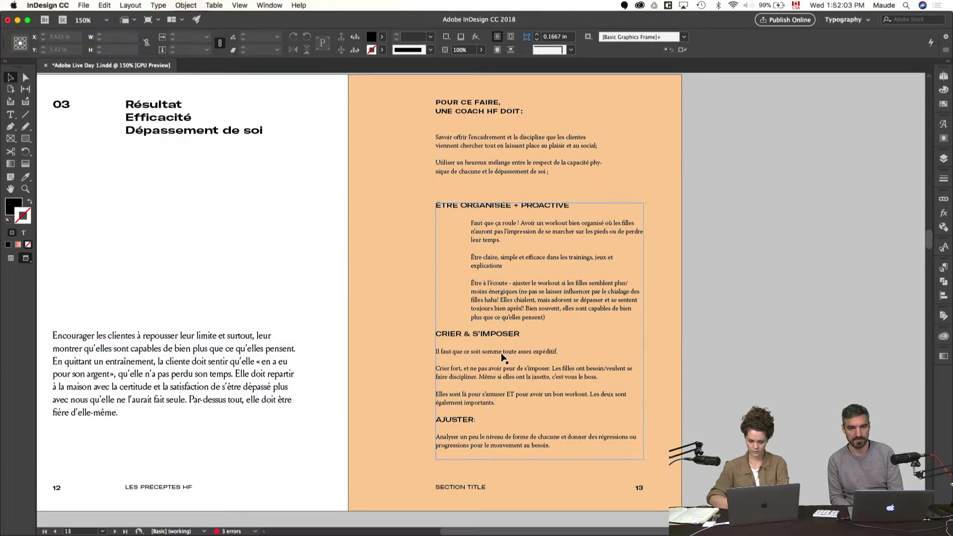
key("t")
left_click_drag(496, 403, 420, 354)
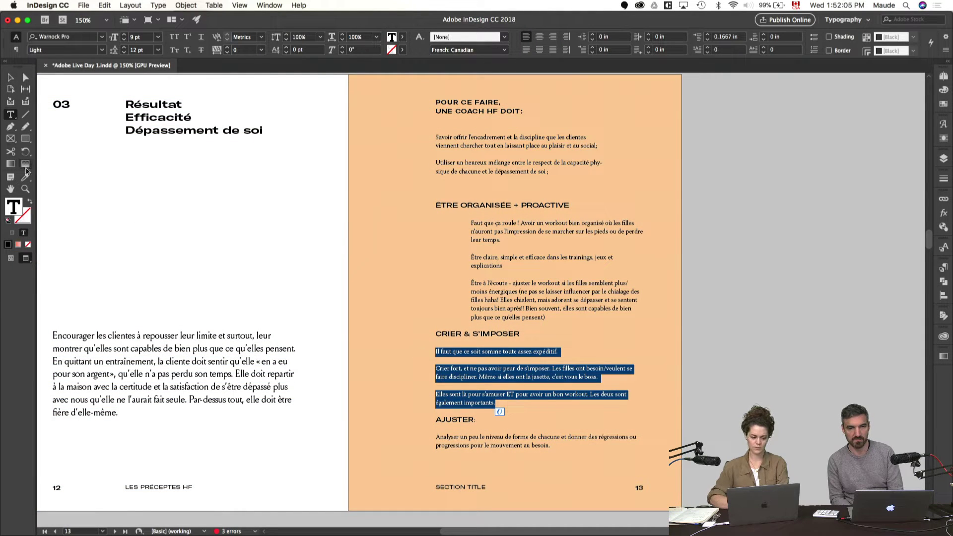
left_click(26, 174)
left_click(482, 254)
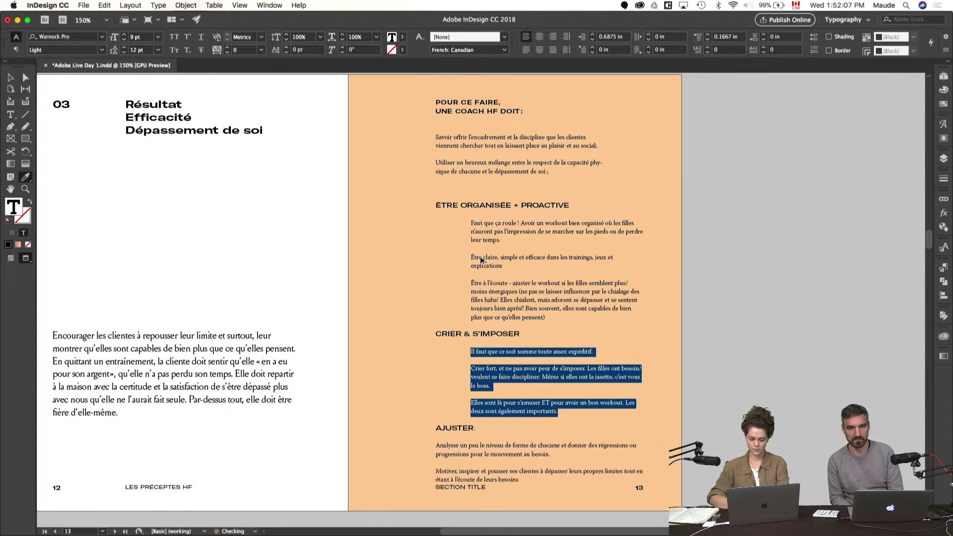
left_click_drag(440, 439, 501, 493)
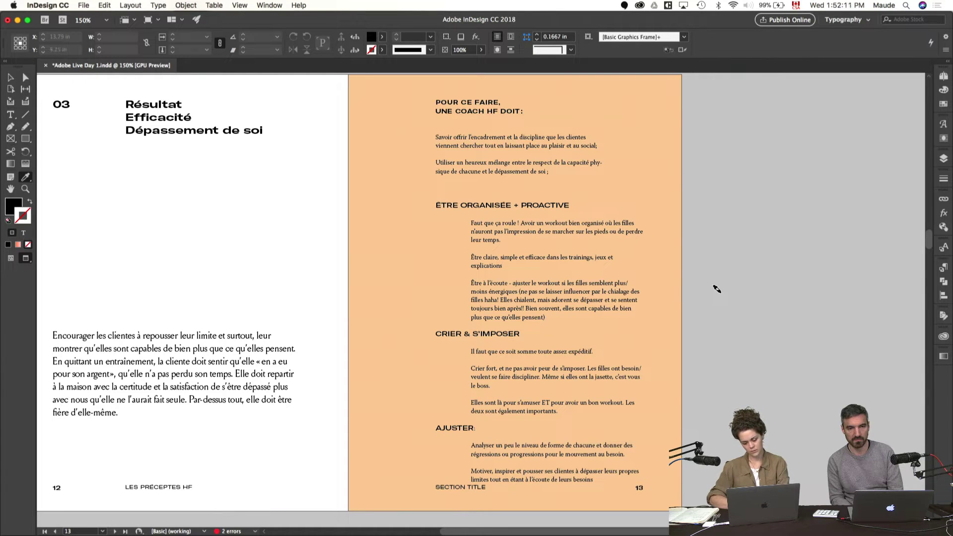
- Examine the spacing and hierarchy of the "POUR CE FAIRE" heading, intro paragraphs and indented sections on page 13
key("v")
scroll(453, 132, "up", 1)
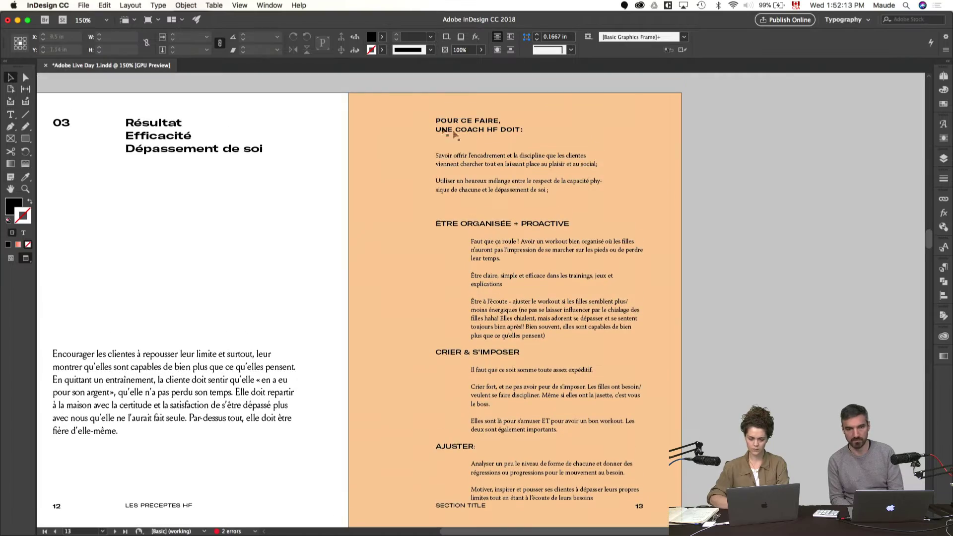
left_click_drag(405, 124, 486, 100)
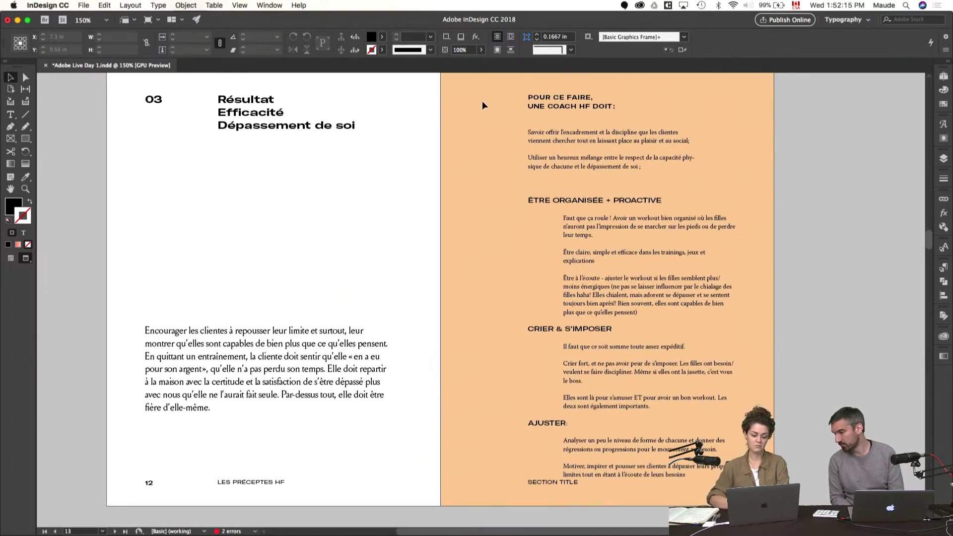
left_click_drag(514, 144, 404, 187)
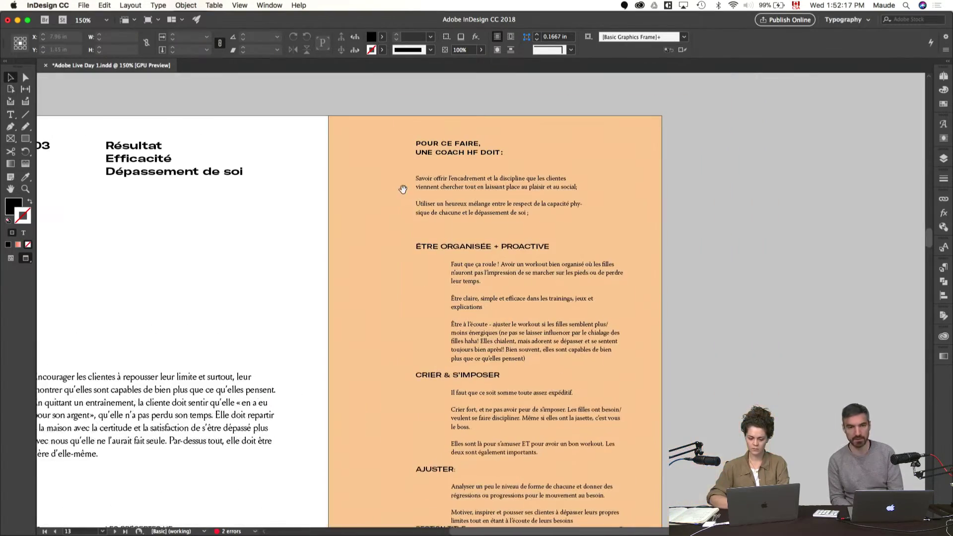
key("super+space")
left_click_drag(394, 153, 517, 196)
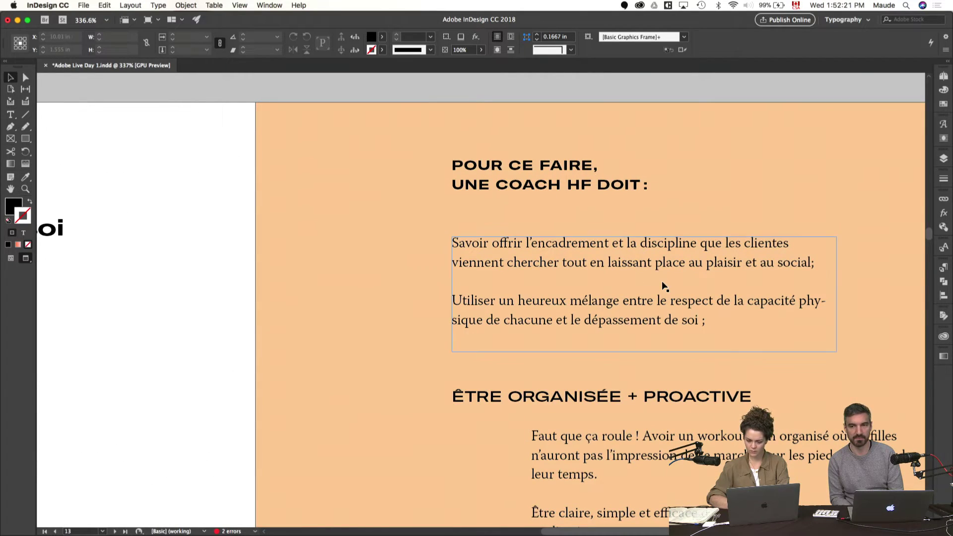
left_click_drag(661, 284, 541, 261)
key("super+2")
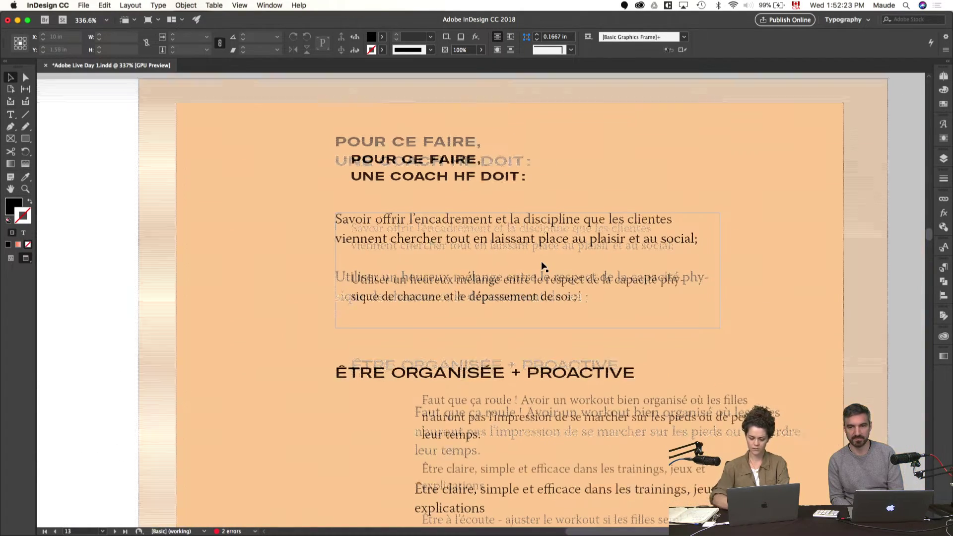
left_click_drag(597, 336, 514, 281)
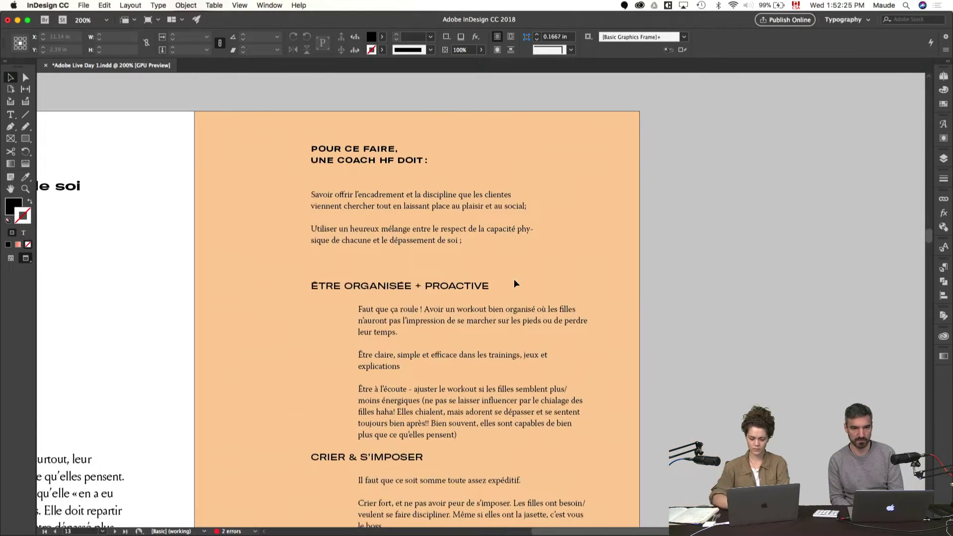
key("super+minus")
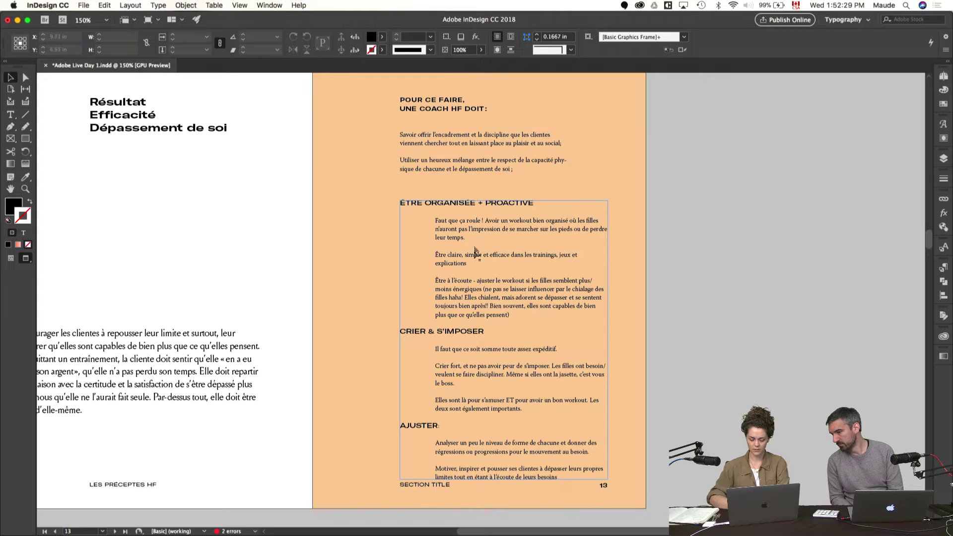
- Move the intro paragraphs frame and the "POUR CE FAIRE, UNE COACH HF DOIT:" heading frame off page 13 onto the pasteboard beside it
left_click_drag(442, 175, 709, 177)
key("w")
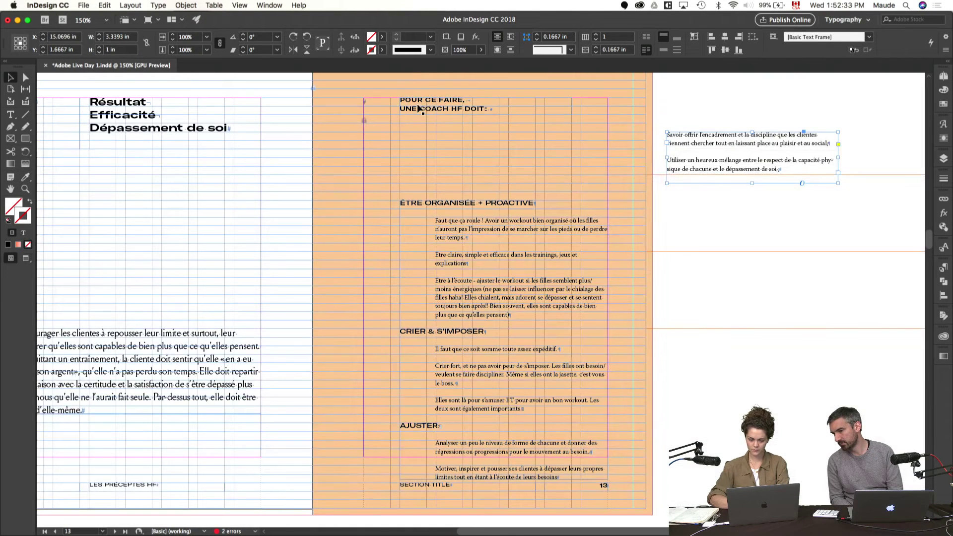
left_click_drag(419, 108, 677, 200)
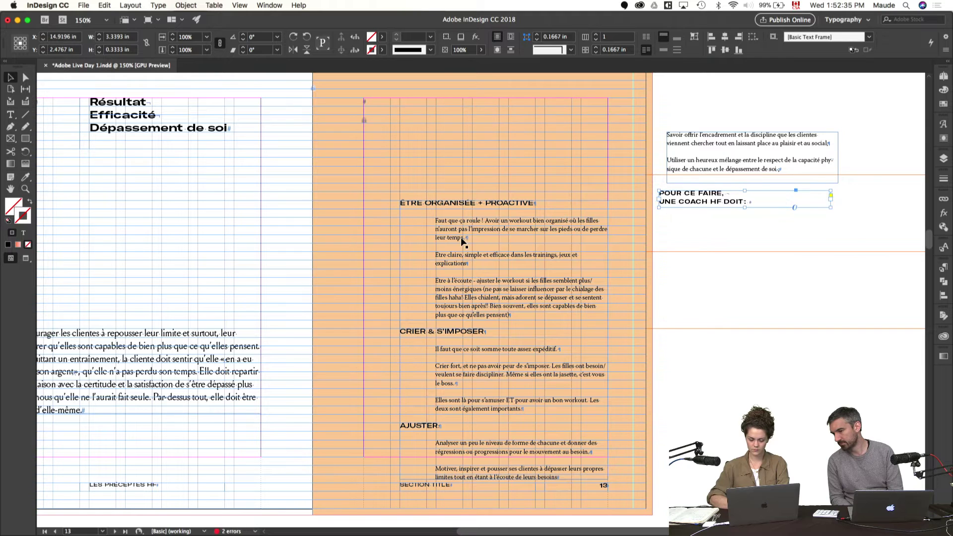
- Move the "ÊTRE ORGANISÉE + PROACTIVE" text frame up to page 13's top margin and extend it down to the bottom margin
left_click_drag(464, 244, 475, 139)
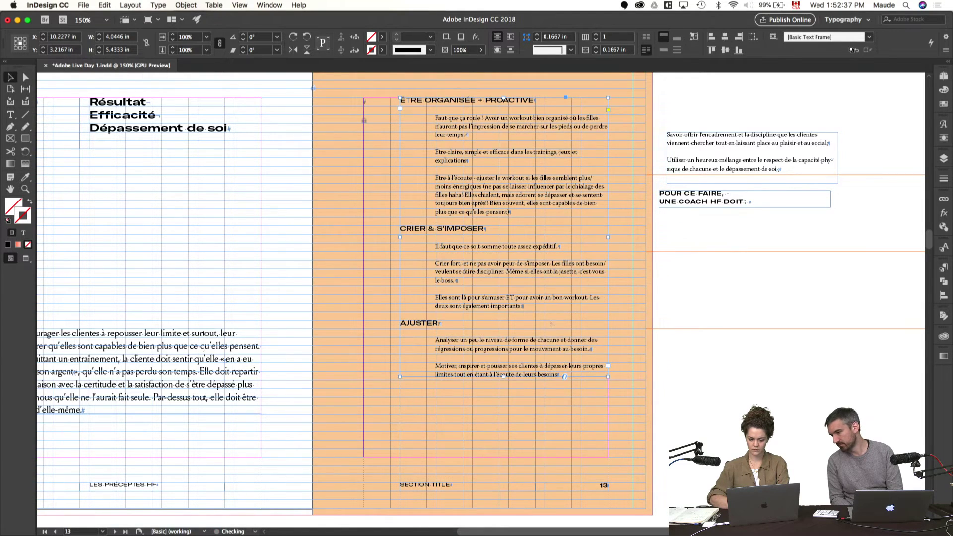
left_click_drag(503, 376, 503, 449)
left_click(719, 439)
key("w")
left_click_drag(548, 398, 642, 441)
- Set the space before the "CRIER & S'IMPOSER" heading to 24 pt
key("super+alt+t")
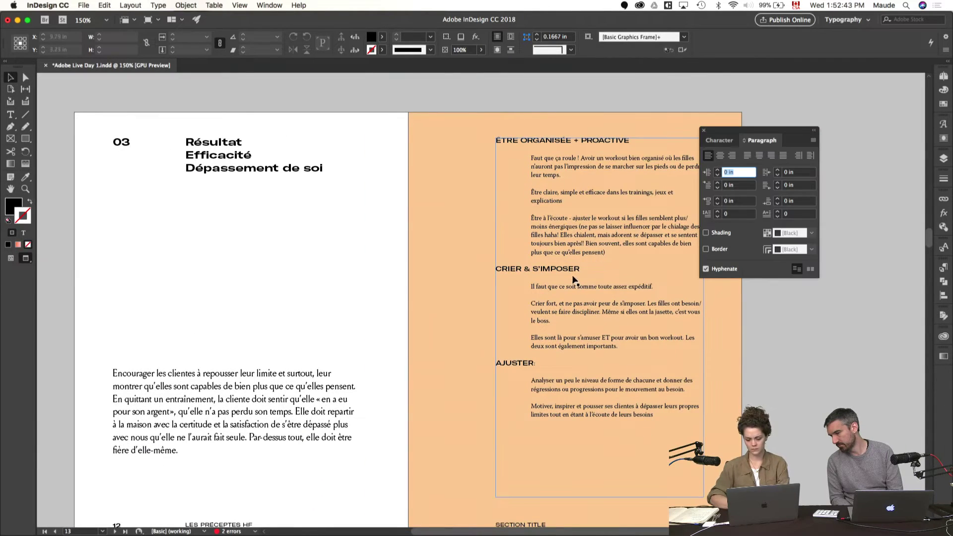
key("t")
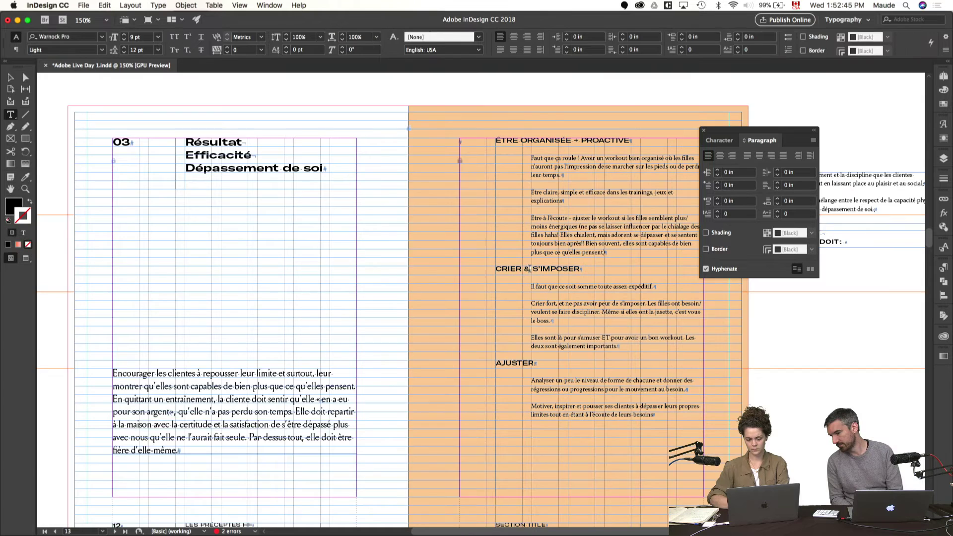
key("w")
key("super+alt+t")
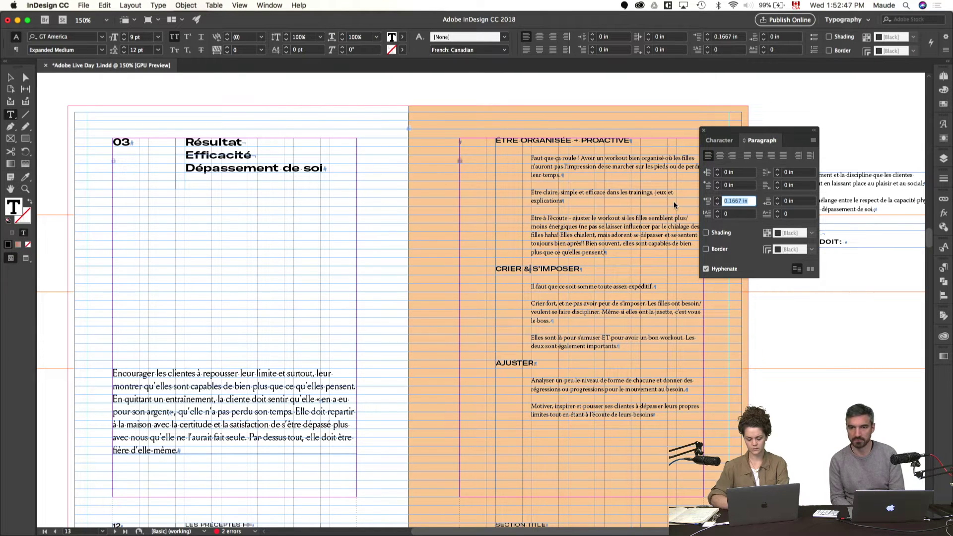
type("24")
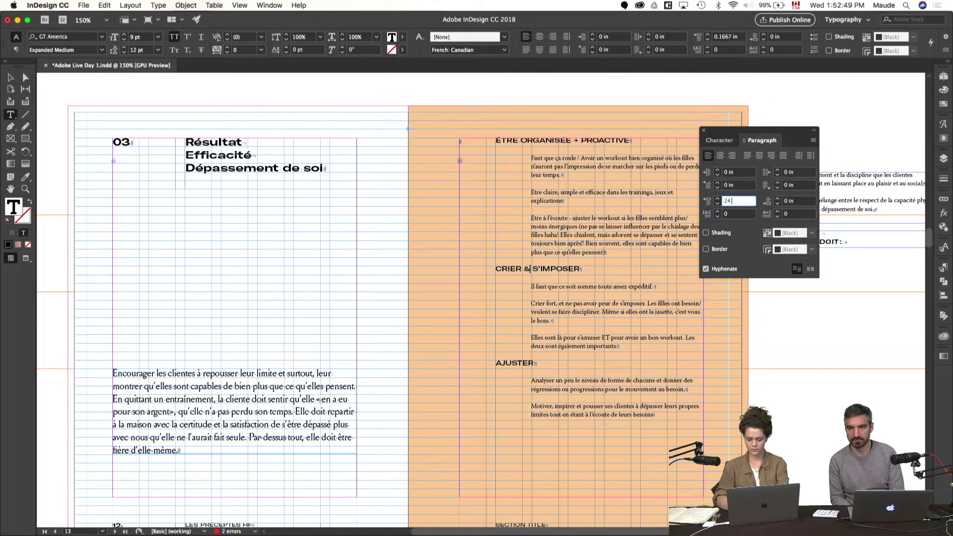
type(" pt")
key("Return")
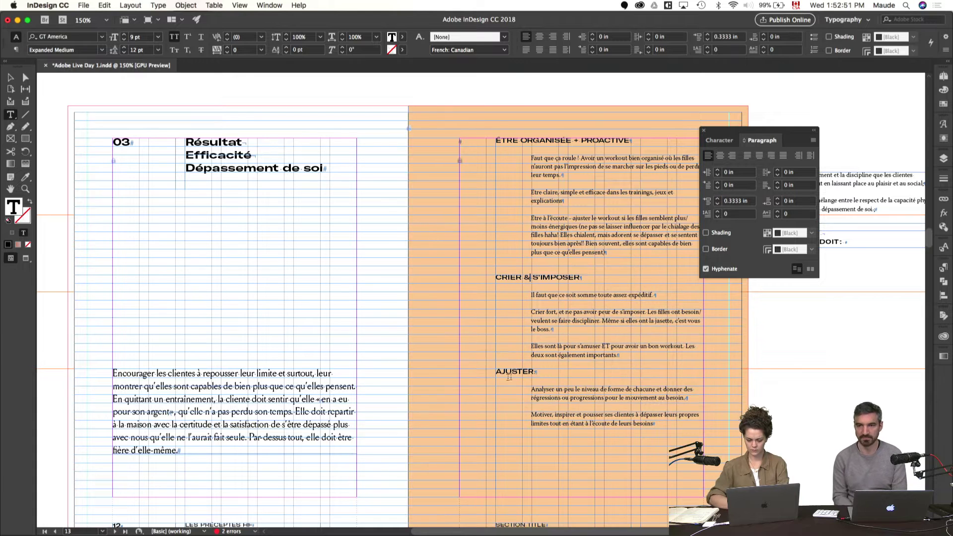
- Set the space before the "AJUSTER" heading to 24 pt and preview the spread
left_click(523, 371)
left_click(739, 200)
type("24 pt")
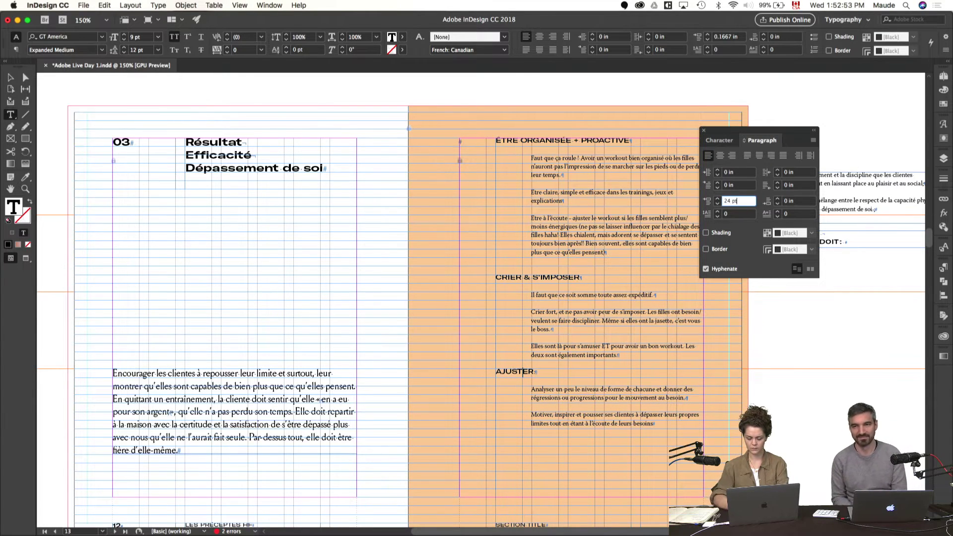
key("Return")
left_click(719, 140)
left_click(452, 308)
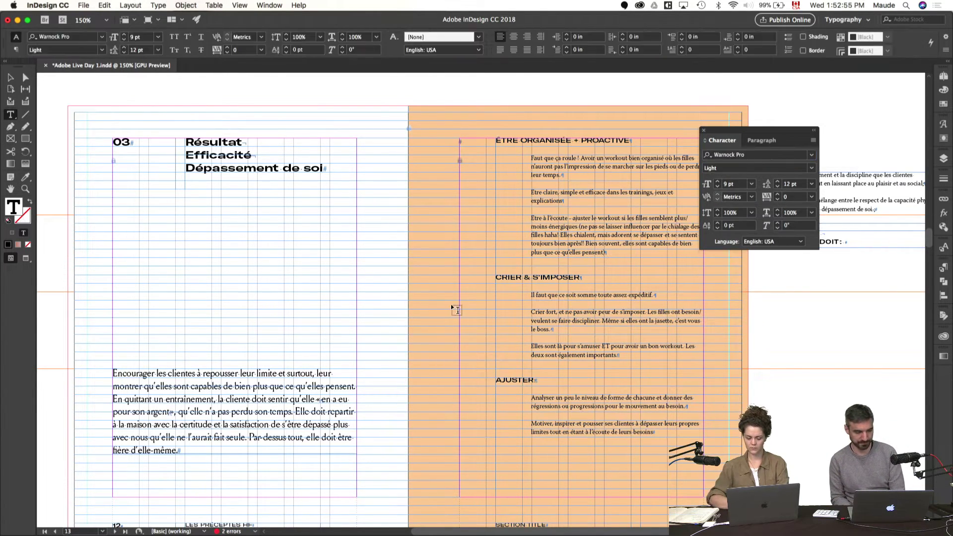
key("super+t")
key("Escape")
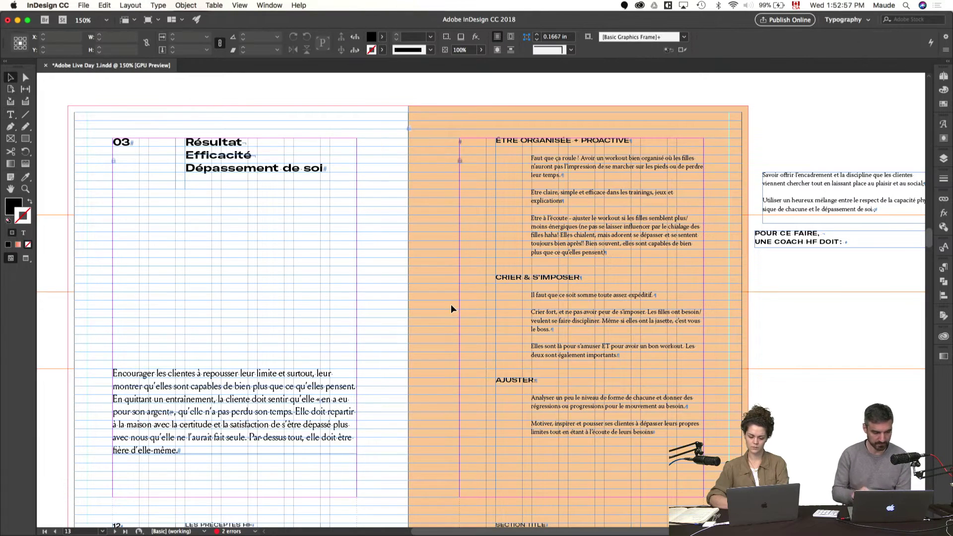
key("w")
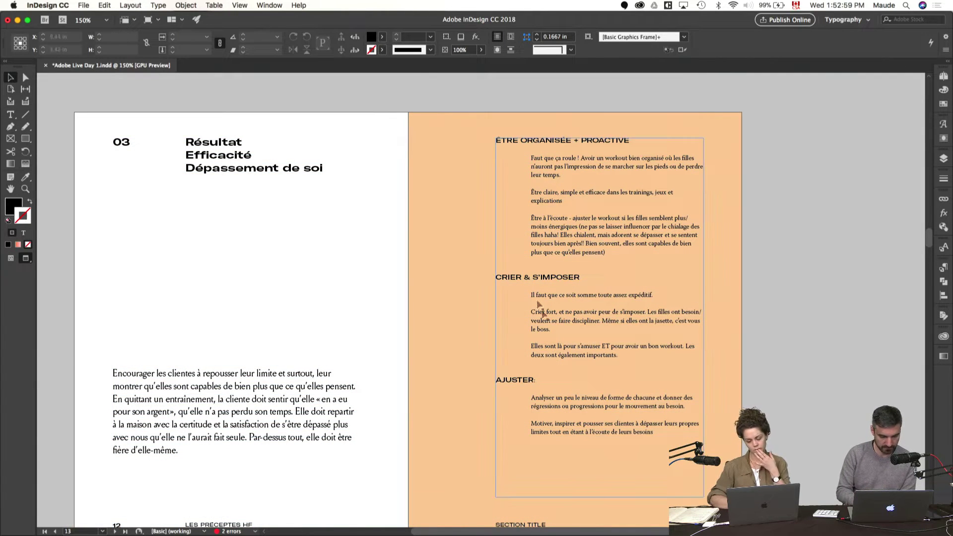
scroll(689, 373, "down", 2)
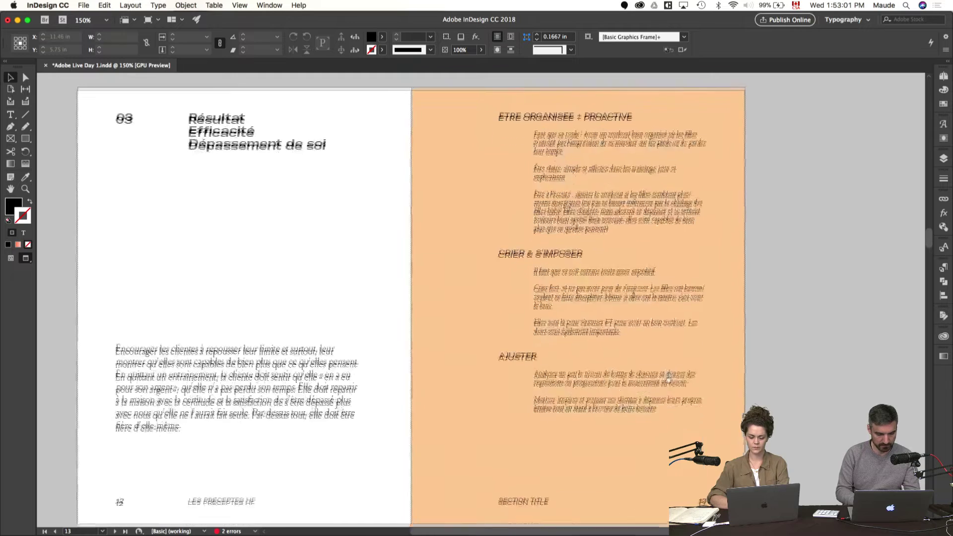
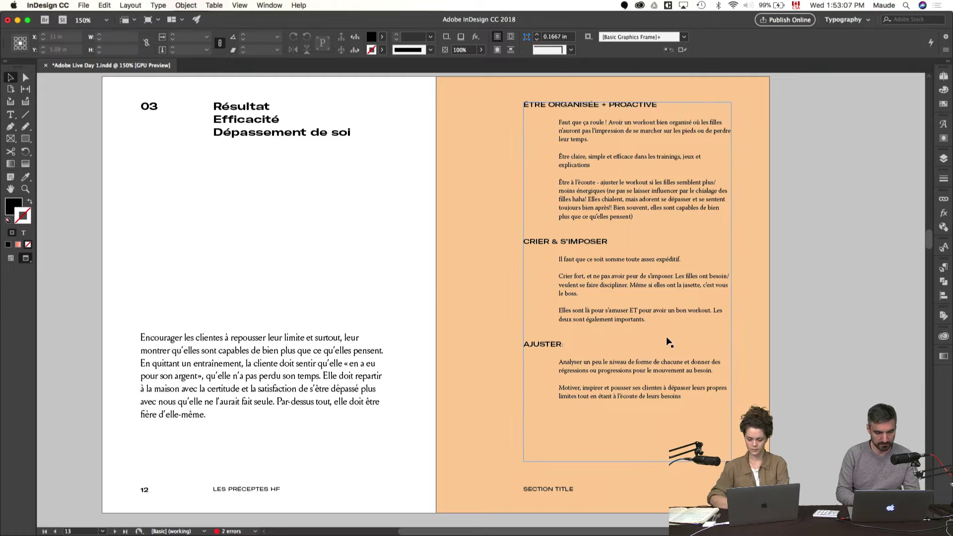
- Duplicate the pages 12–13 spread and go to the copy on pages 14–15
left_click(646, 316)
left_click(944, 77)
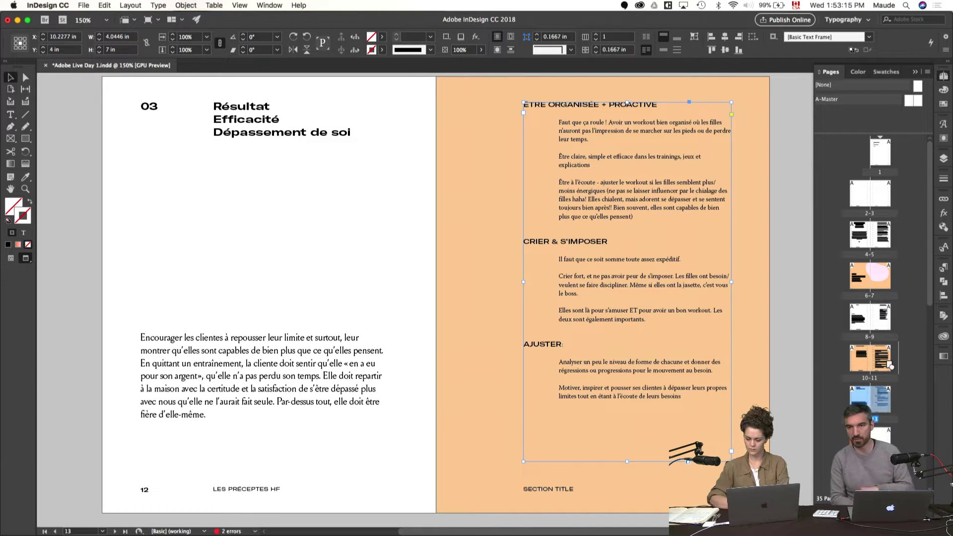
left_click_drag(872, 401, 888, 426)
double_click(886, 431)
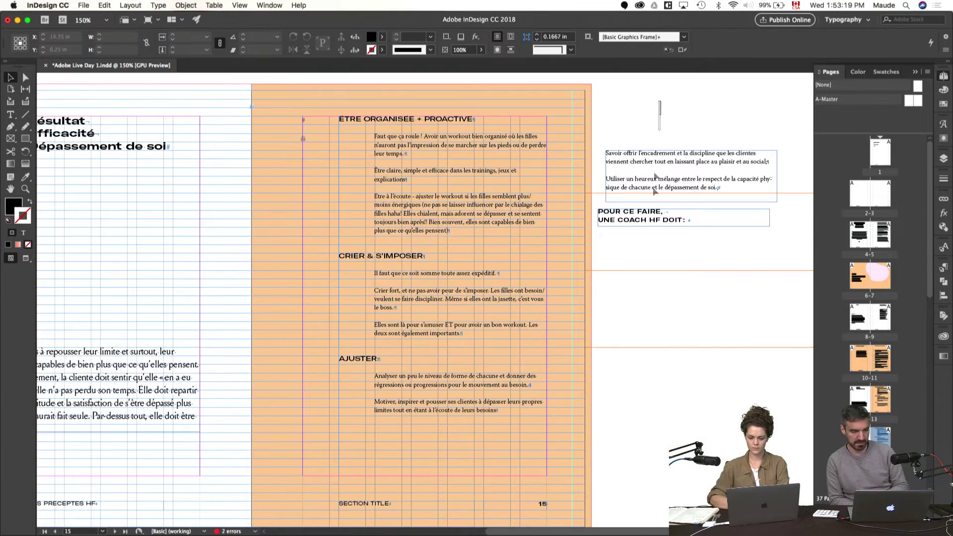
- Cut the "ÊTRE ORGANISÉE + PROACTIVE" heading out of page 15's text frame and move the frame onto the pasteboard beside the page
double_click(408, 205)
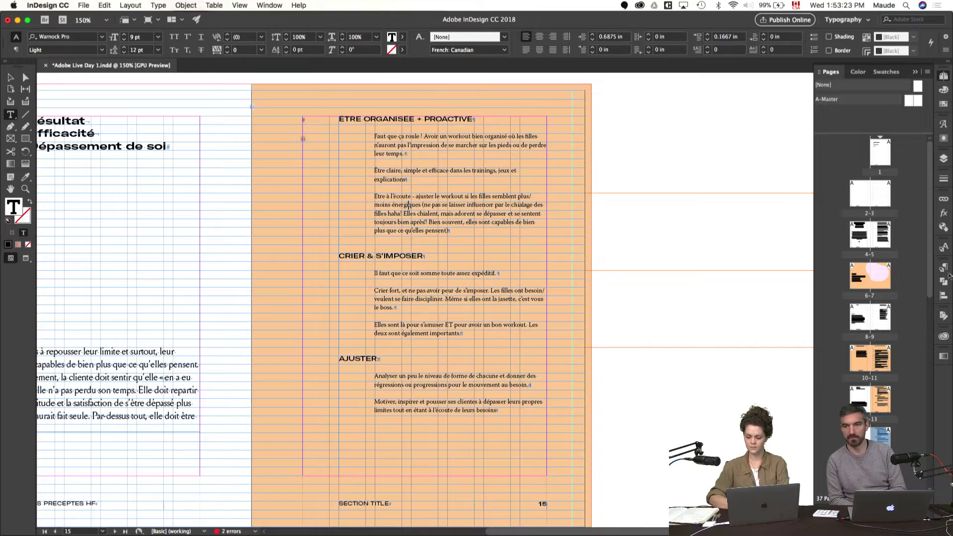
scroll(710, 233, "up", 10)
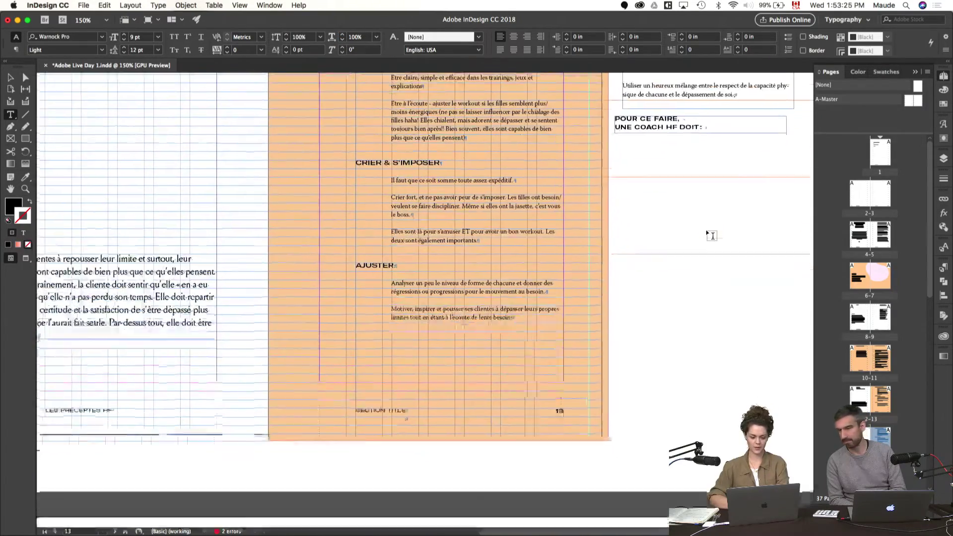
scroll(709, 234, "down", 5)
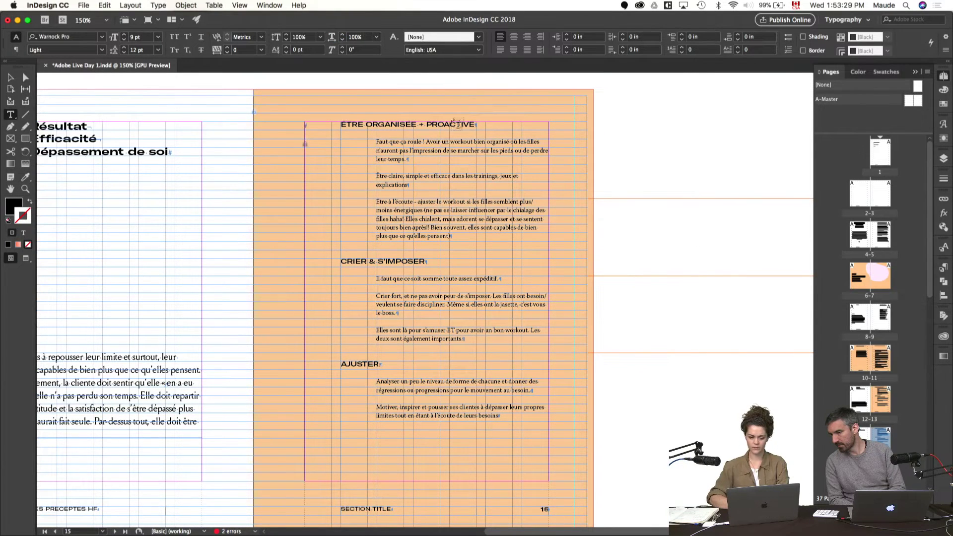
triple_click(475, 124)
key("super+c")
key("BackSpace")
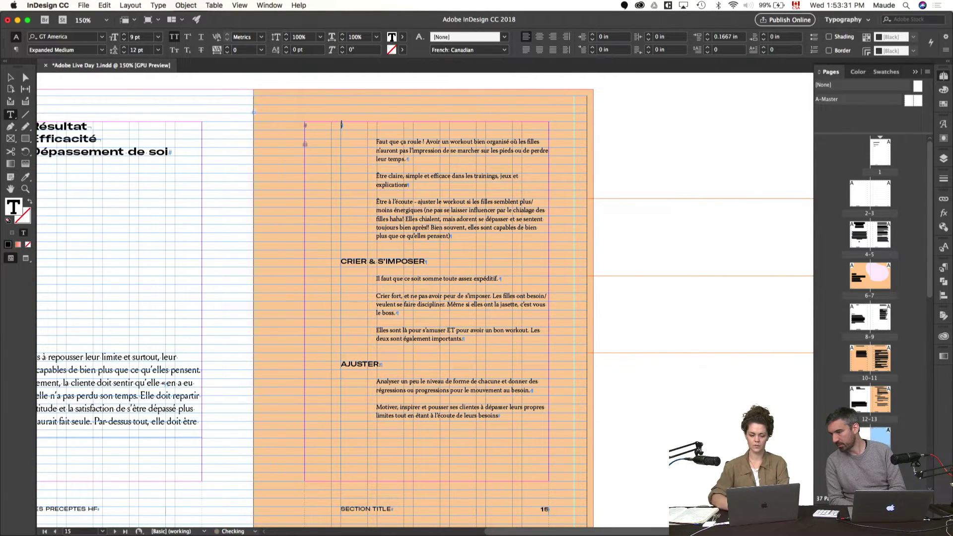
key("Escape")
left_click_drag(411, 204, 672, 203)
- Paste the heading into a new text frame at page 15's top inner margin corner and break the line before "+ PROACTIVE"
key("t")
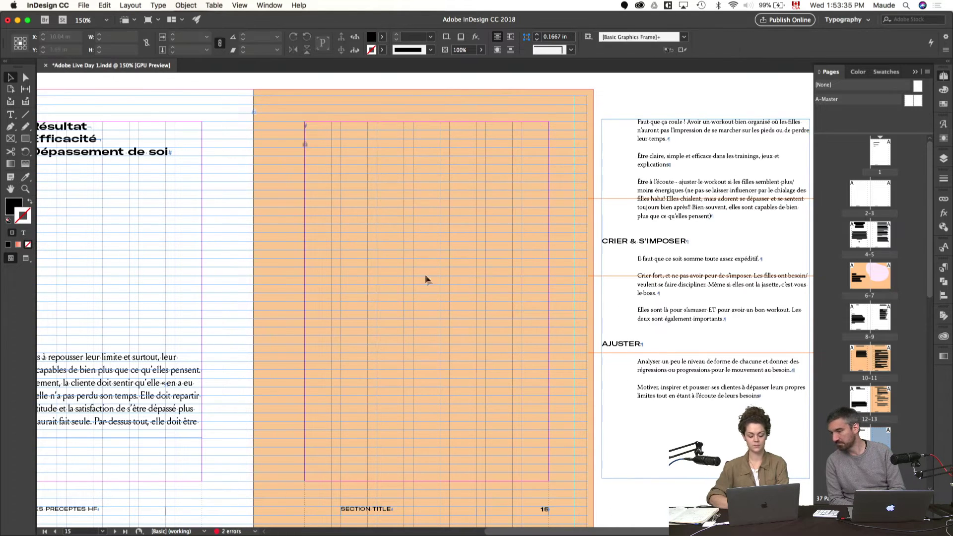
left_click_drag(306, 123, 441, 210)
key("super+v")
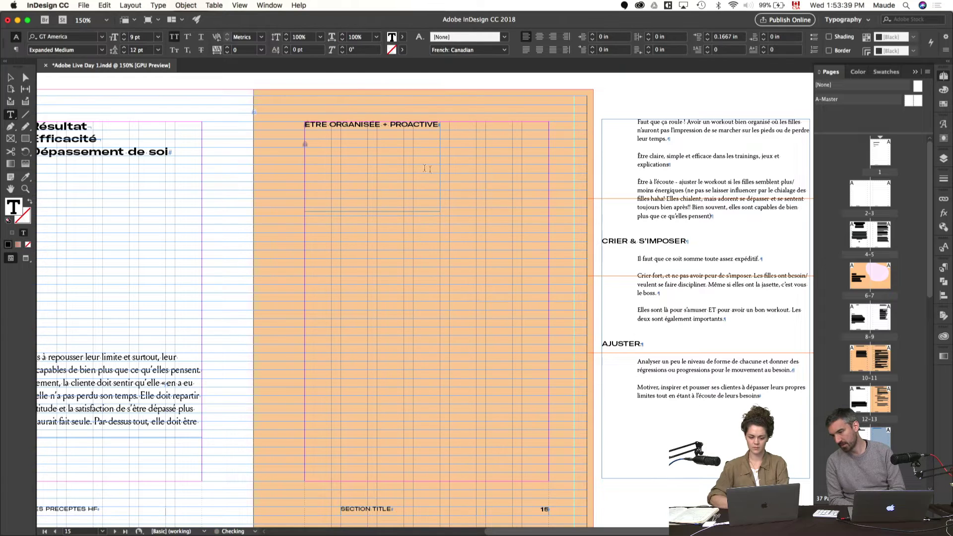
left_click(387, 124)
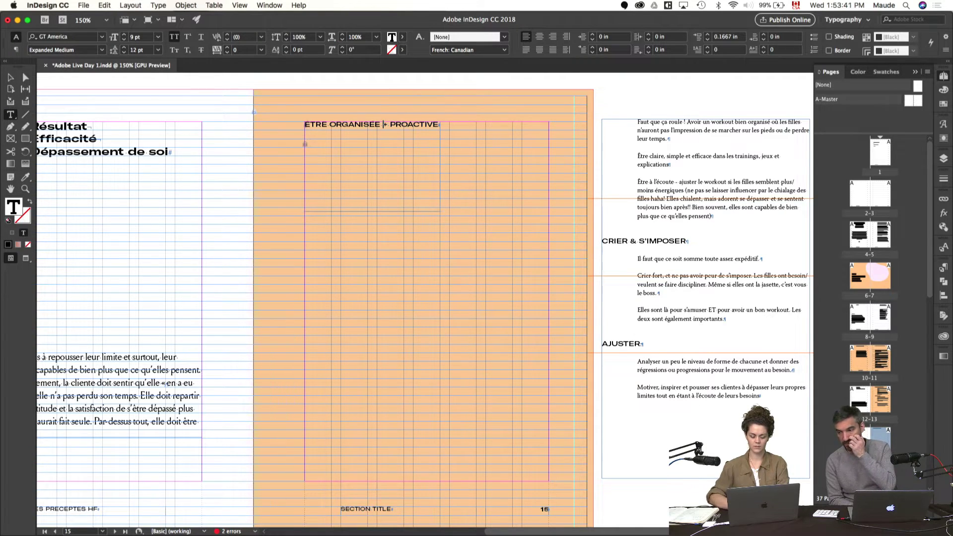
key("shift+Return")
key("Escape")
- Set the whole heading in GT America Expanded Bold and turn off its all-caps formatting
key("super+t")
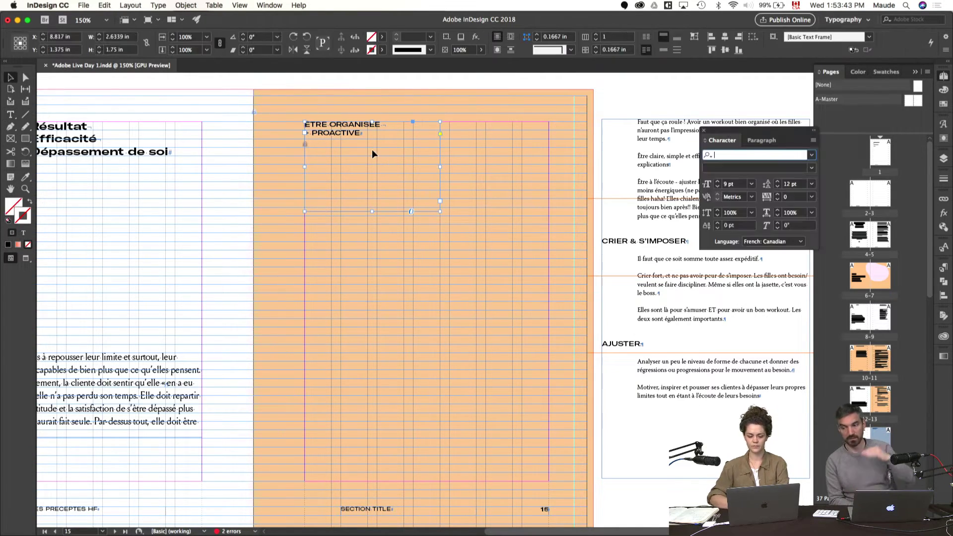
double_click(392, 178)
key("super+a")
left_click(762, 167)
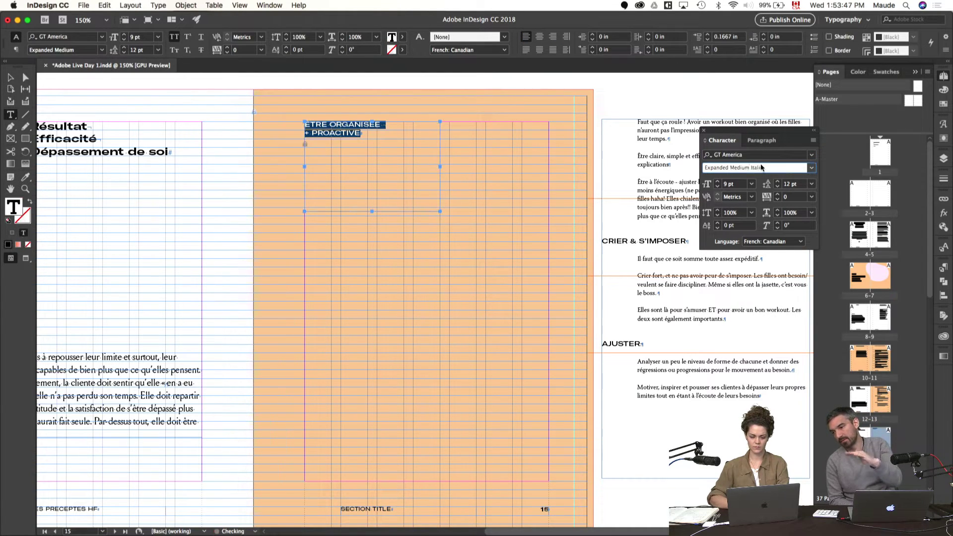
key("Down")
key("shift+super+k")
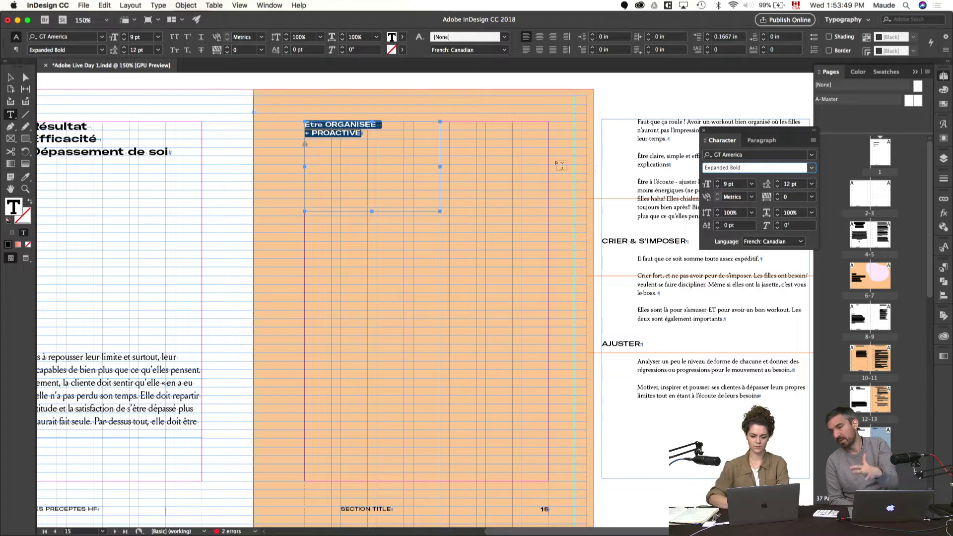
- Change the heading's case to Title Case
left_click(130, 5)
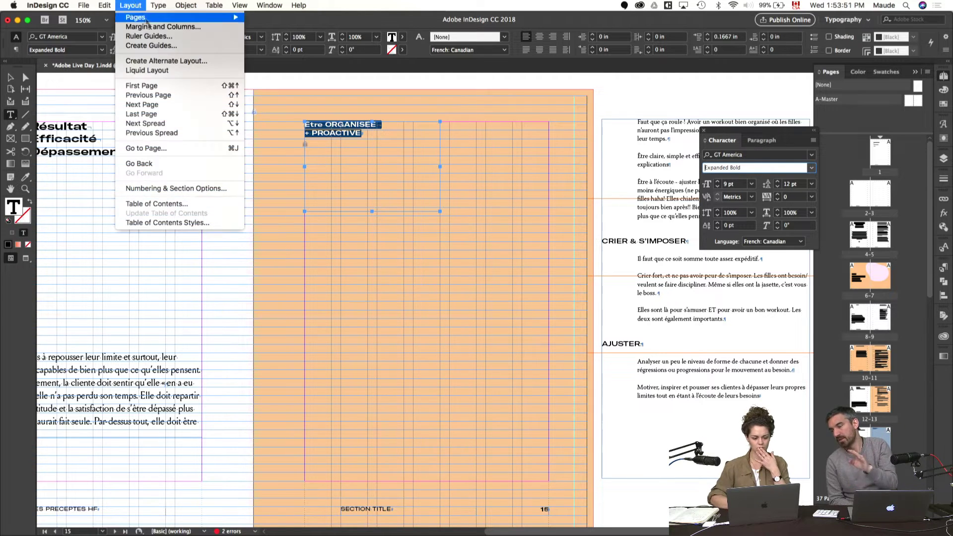
mouse_move(158, 5)
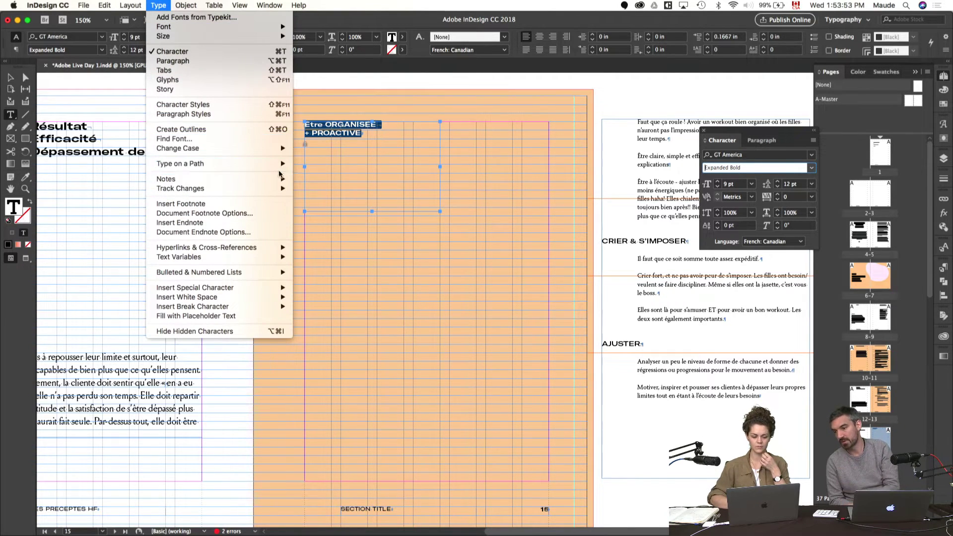
mouse_move(288, 189)
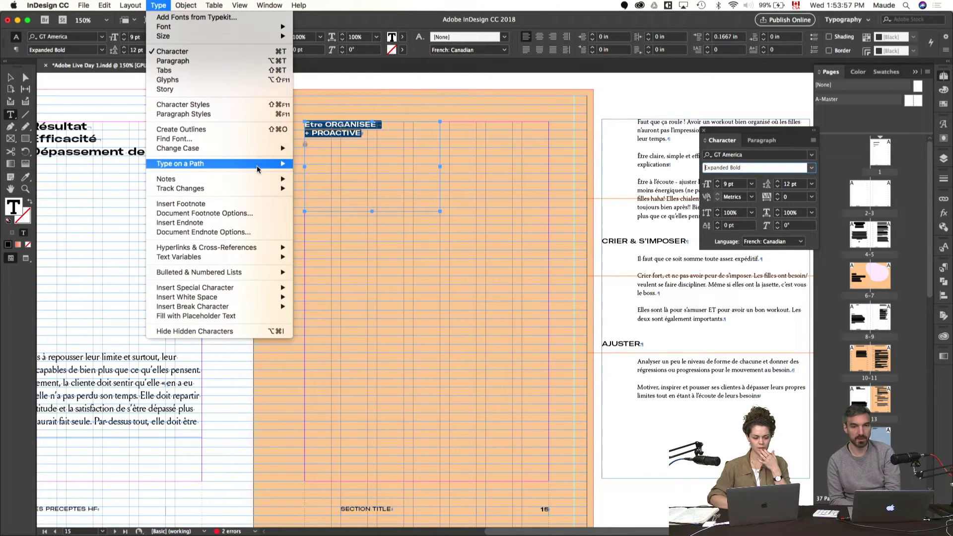
mouse_move(257, 149)
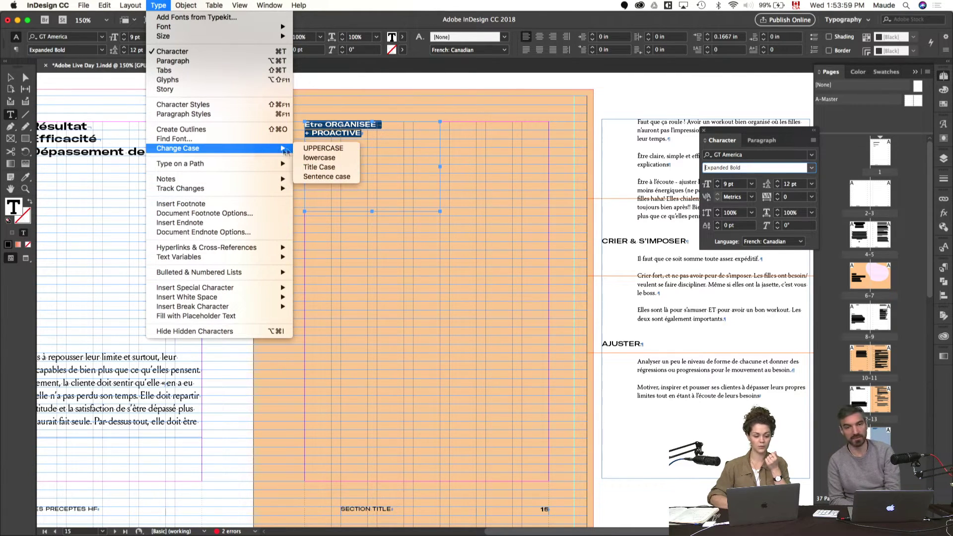
left_click(325, 167)
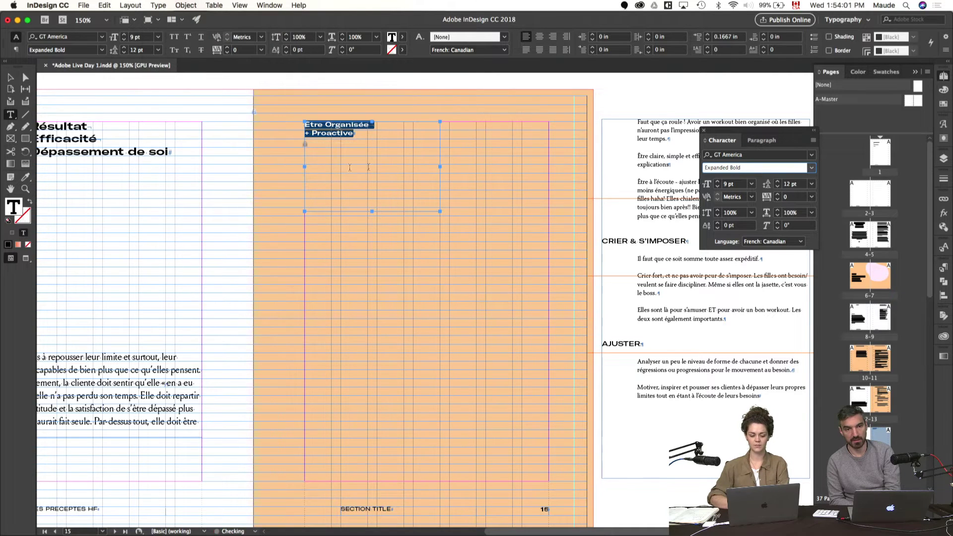
- Enlarge the heading's font size to 19 pt
left_click(717, 183)
left_click(718, 182, "shift")
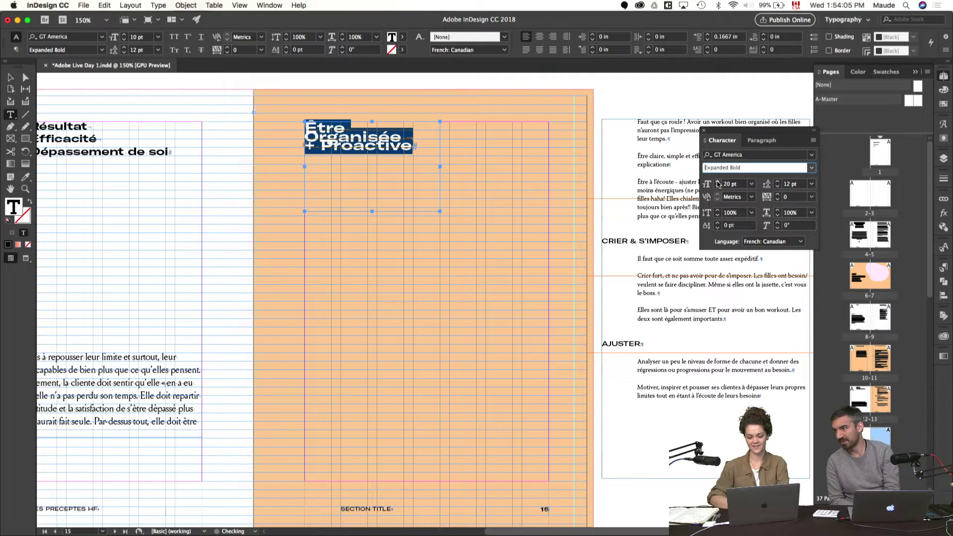
left_click(717, 186)
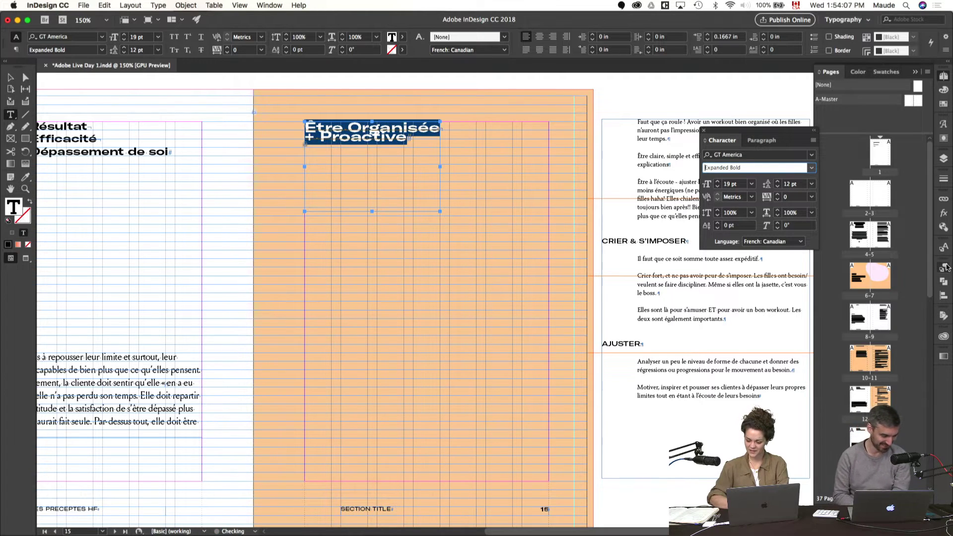
- Apply the Quote GT paragraph style to the heading and set its font style to Extended Bold
left_click(943, 267)
left_click(842, 310)
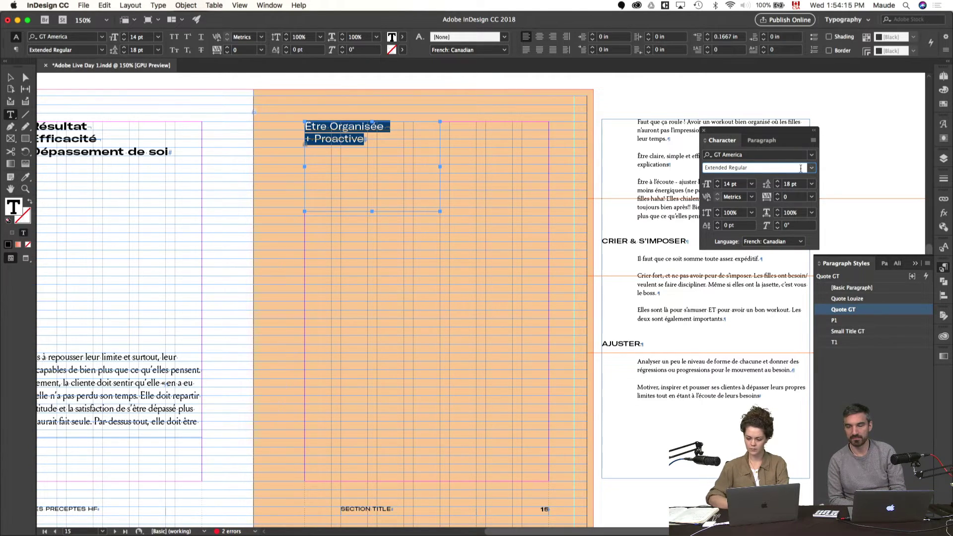
left_click(812, 169)
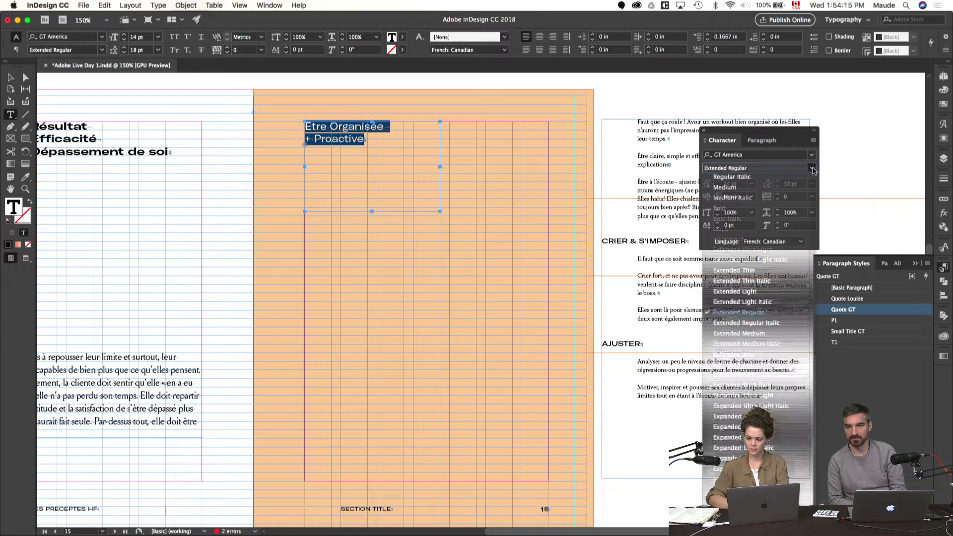
left_click(758, 354)
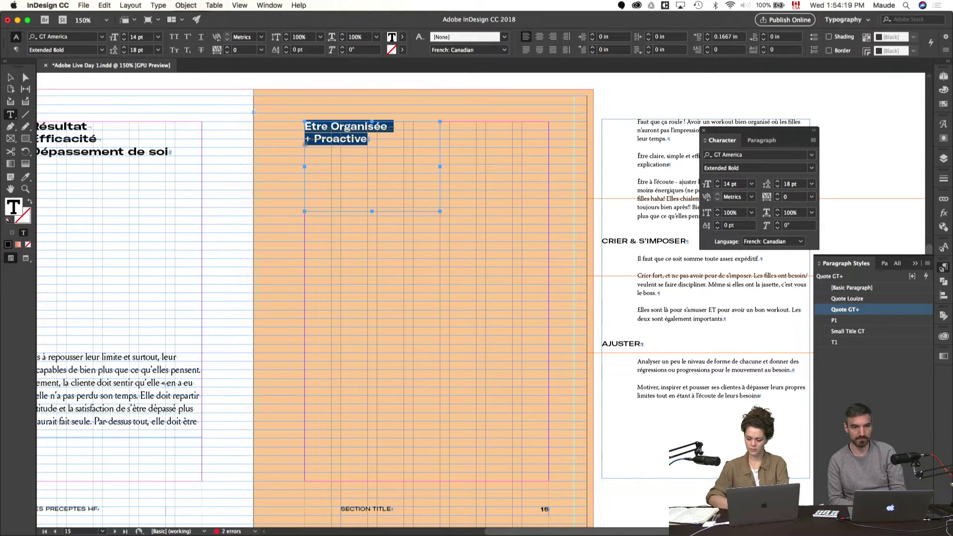
- Create a paragraph style from the heading and name it "Quote GT Bold"
left_click(912, 276)
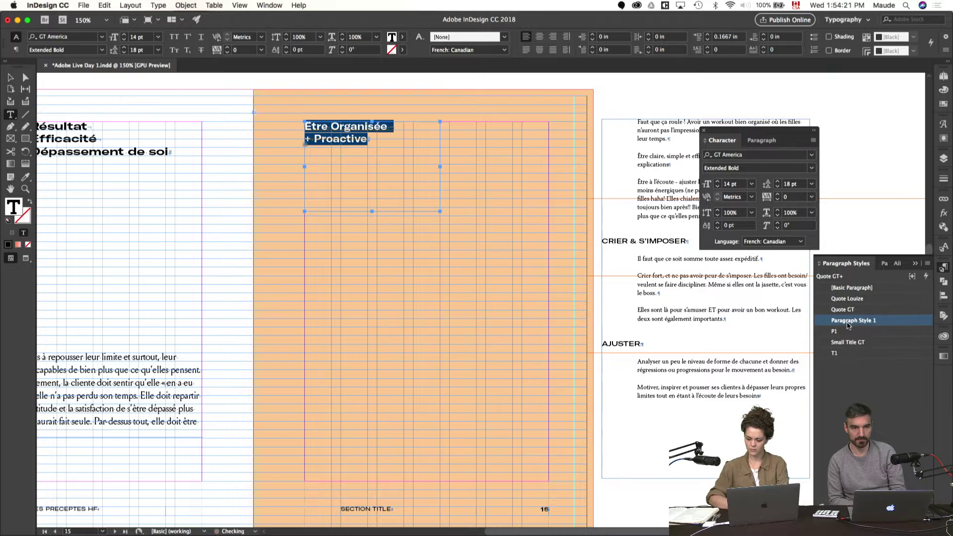
double_click(850, 320)
type("Quote GT")
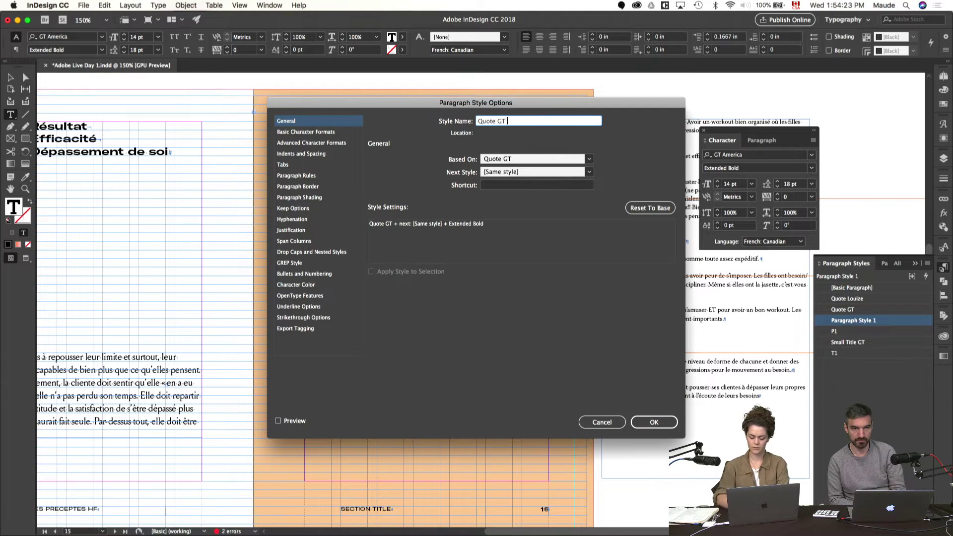
type(" Bold")
key("Return")
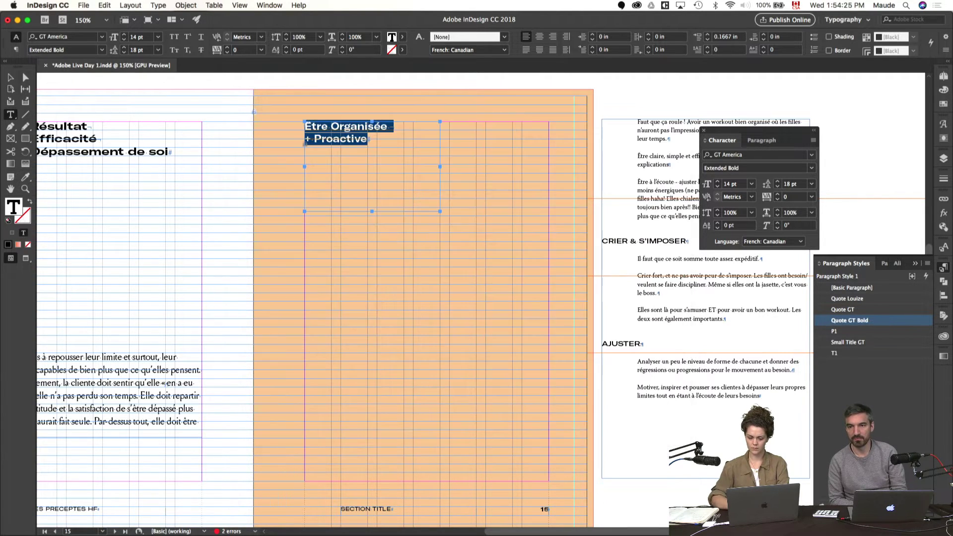
key("Escape")
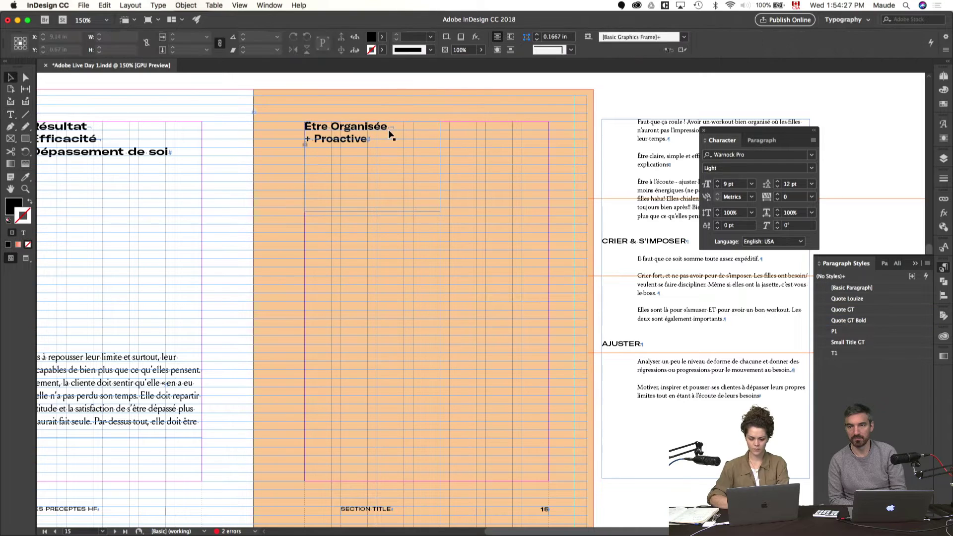
- Change the font style of the "Être Organisée + Proactive" heading frame to Expanded Bold
left_click(768, 169)
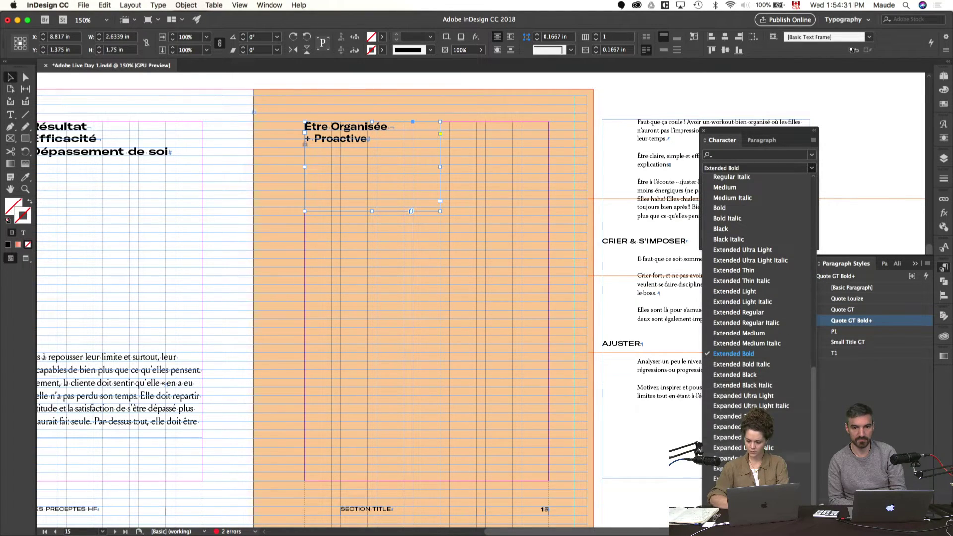
left_click(730, 479)
right_click(869, 328)
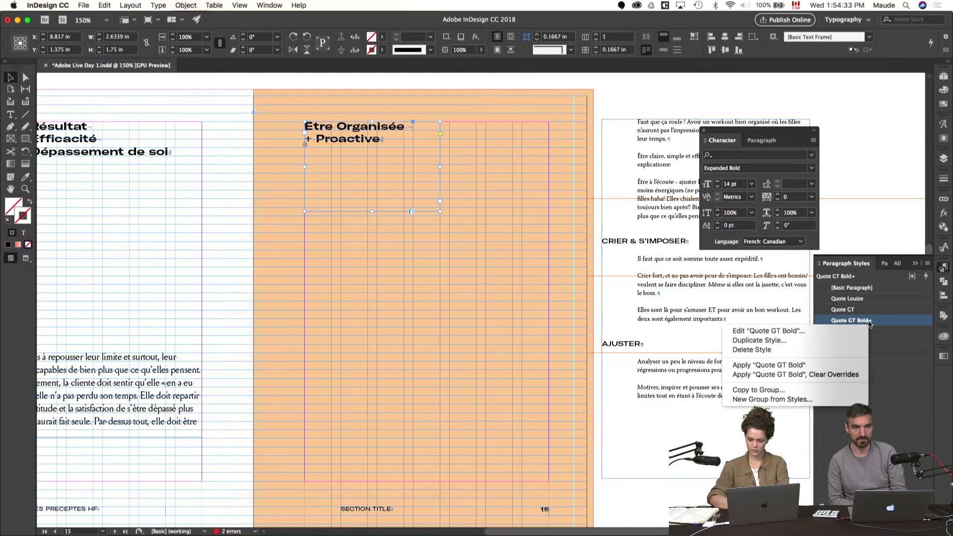
left_click(764, 350)
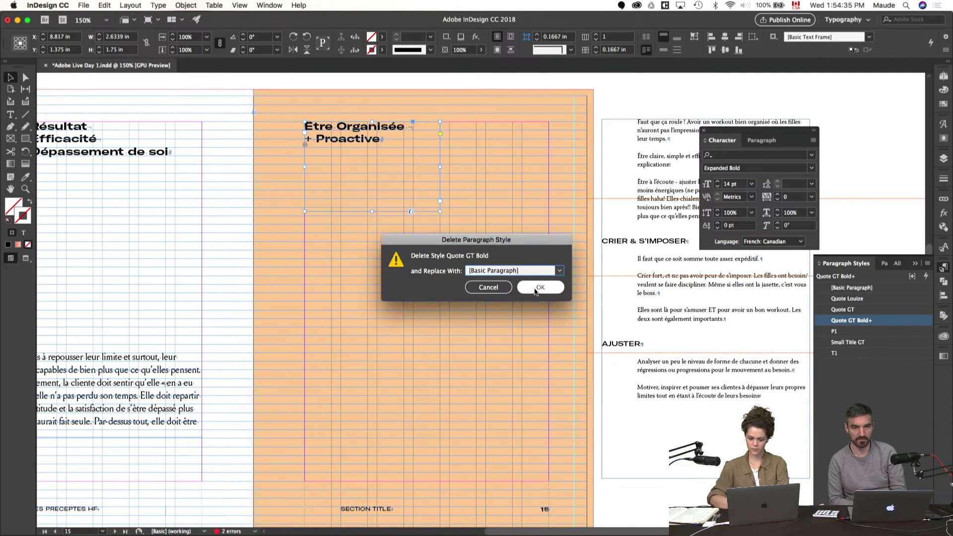
left_click(488, 288)
right_click(874, 322)
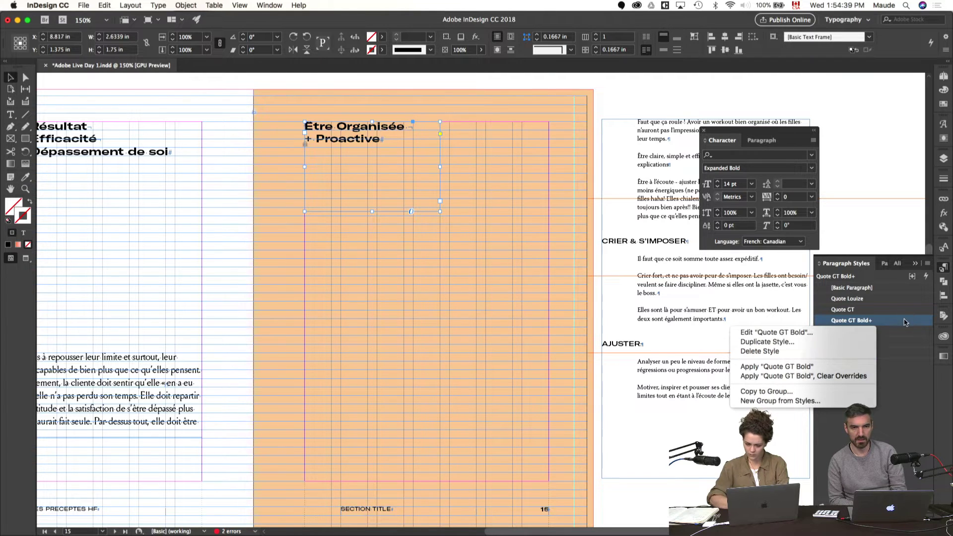
left_click(856, 322)
right_click(853, 322)
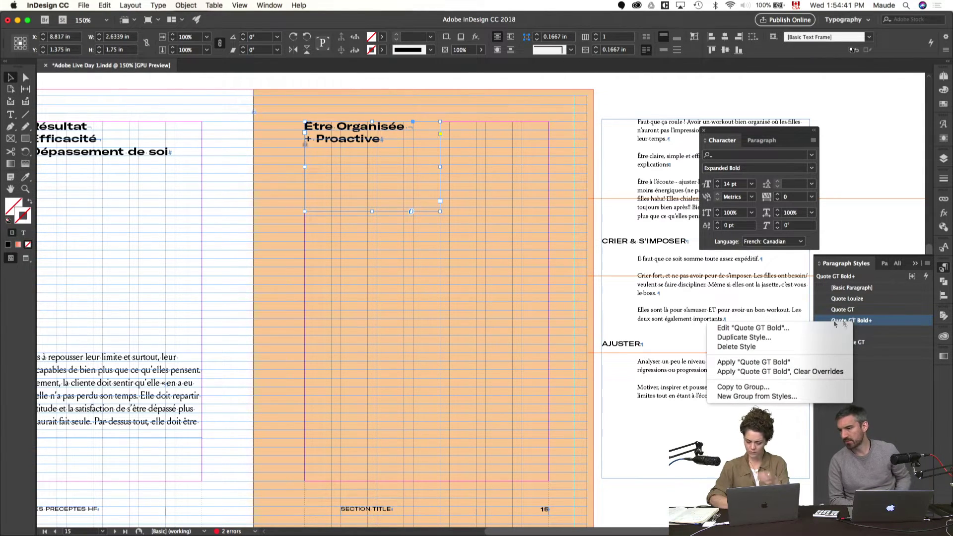
key("Escape")
- Redefine the Quote GT Bold paragraph style from the heading's current formatting
key("Return")
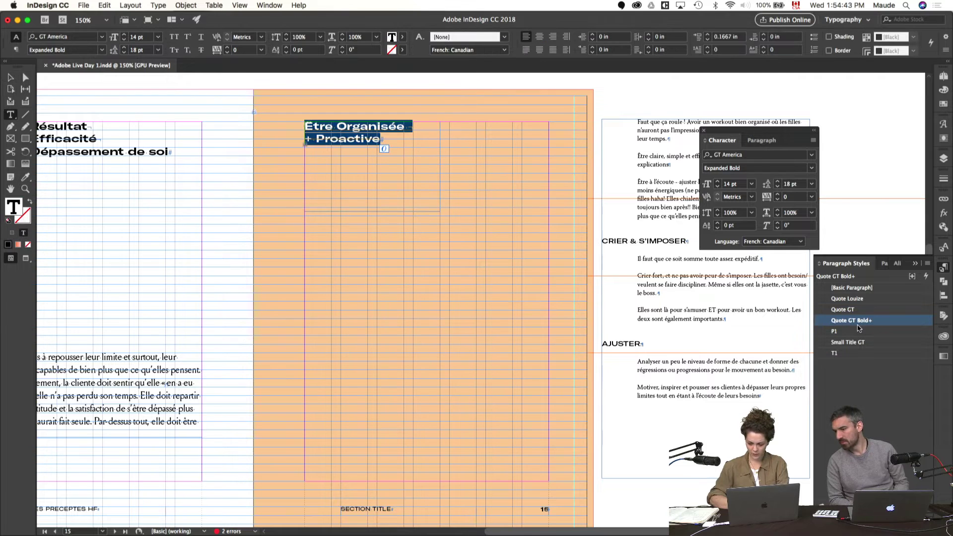
right_click(857, 326)
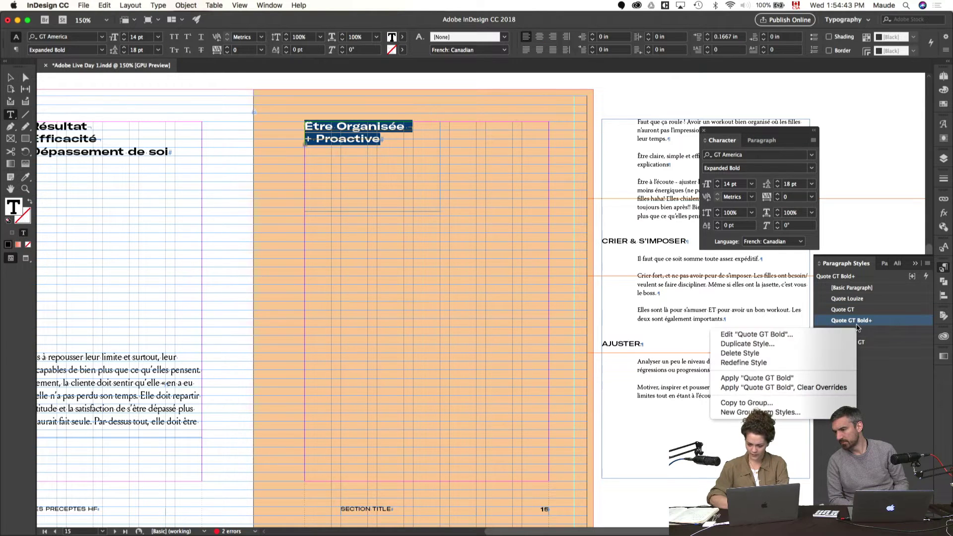
left_click(769, 362)
key("Escape")
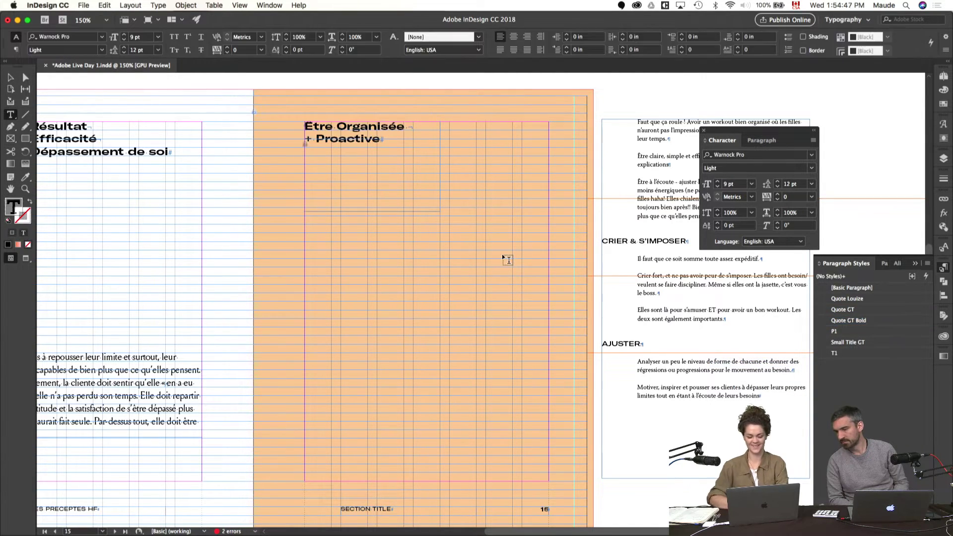
- Close the Character settings and apply the P1 paragraph style without overrides to all the pasteboard text
left_click(502, 254)
key("super+t")
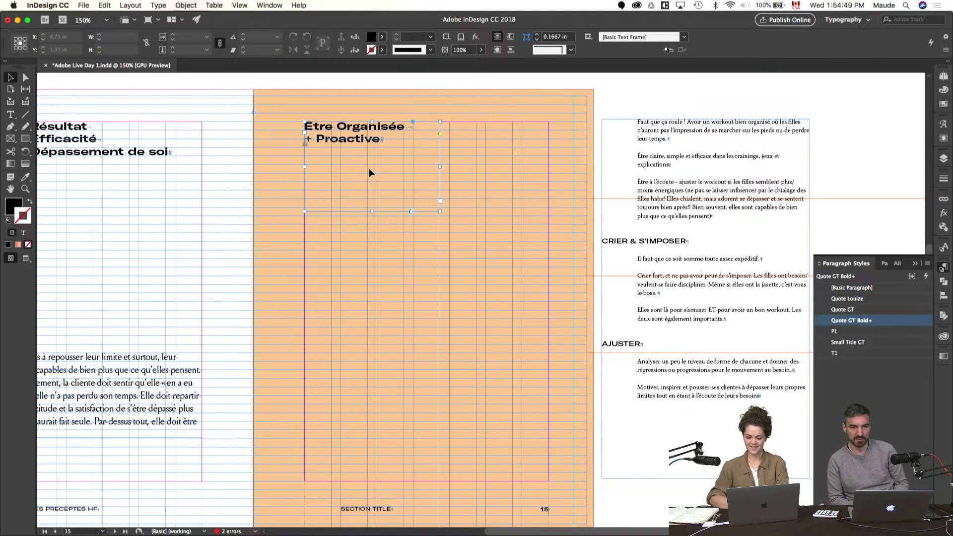
double_click(715, 233)
key("super+a")
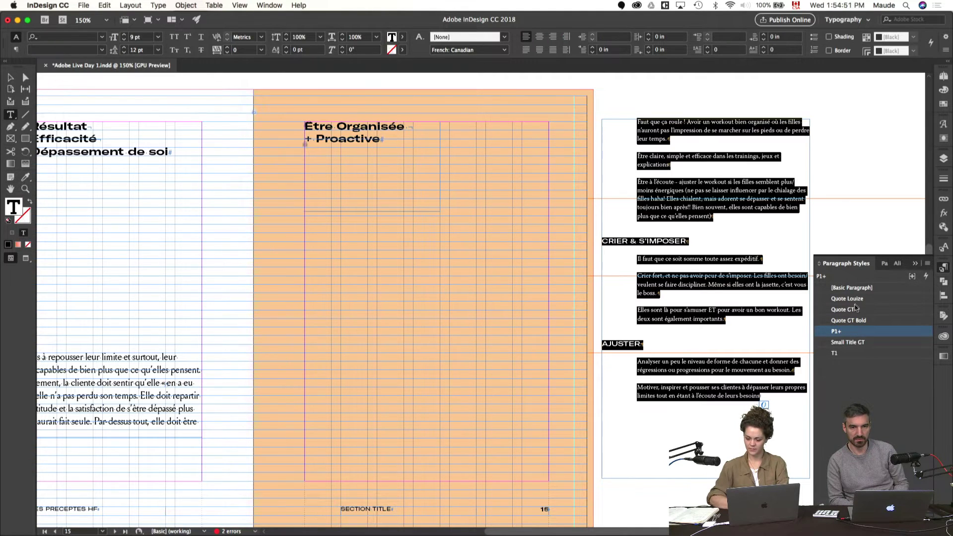
left_click(838, 331, "alt")
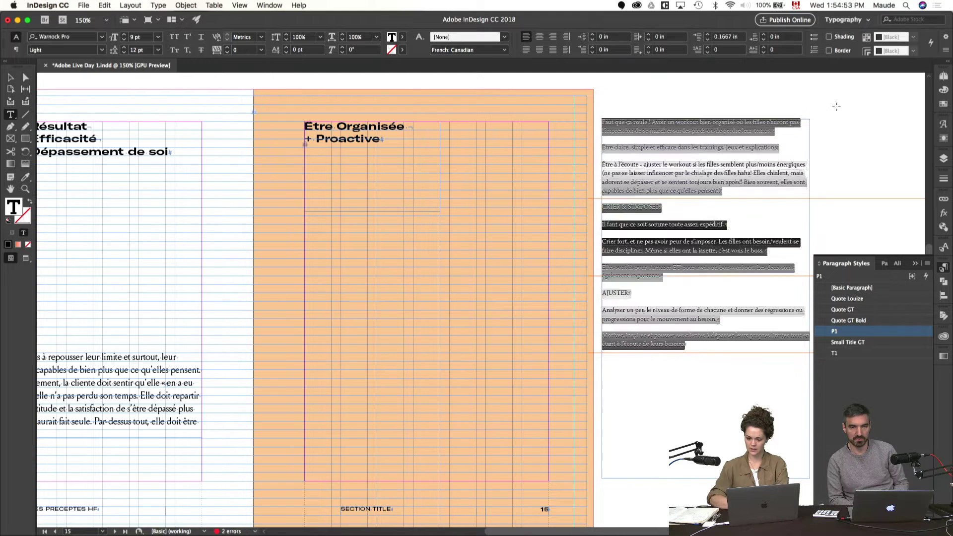
- Copy the first three pasteboard paragraphs, from "Faut que ça roule !" through "capables de bien plus que ce qu'elles pensent)"
left_click(724, 190)
left_click_drag(727, 190, 580, 119)
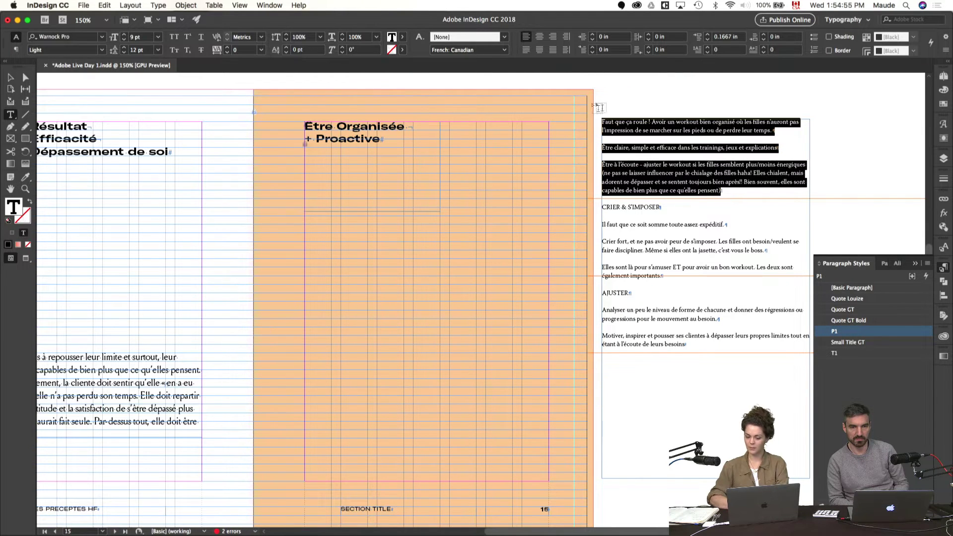
left_click(614, 112)
left_click(421, 198)
key("Escape")
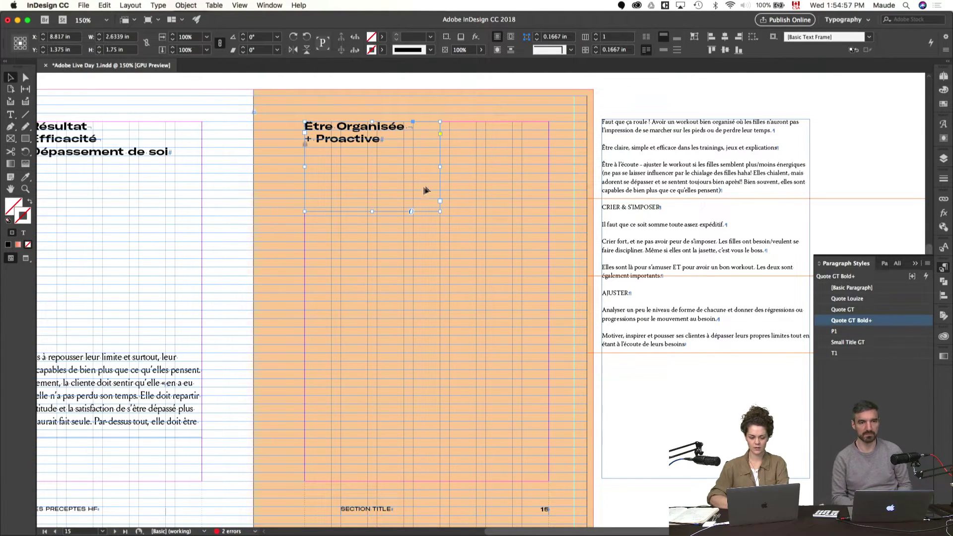
- Try to break the "Être Organisée + Proactive" heading onto a new line after "Être"
double_click(341, 132)
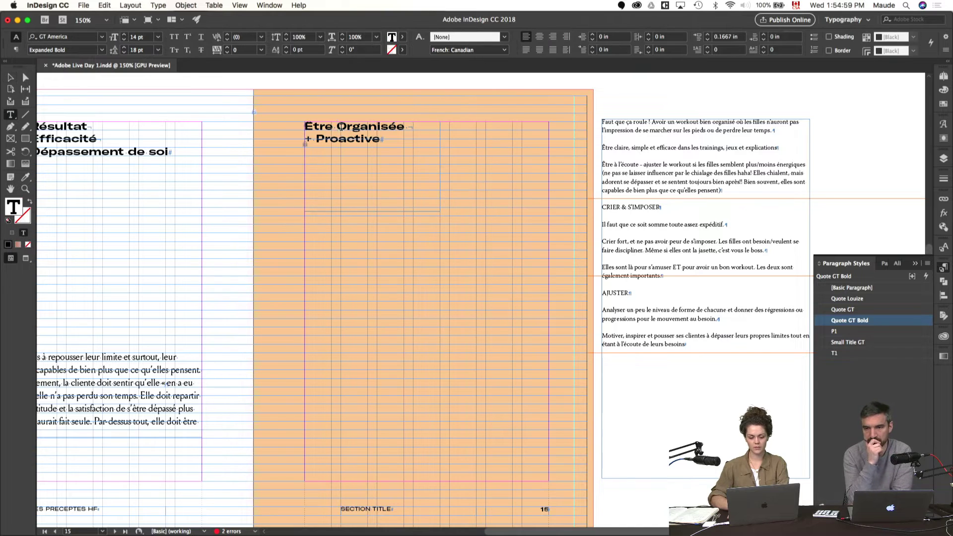
key("shift+Return")
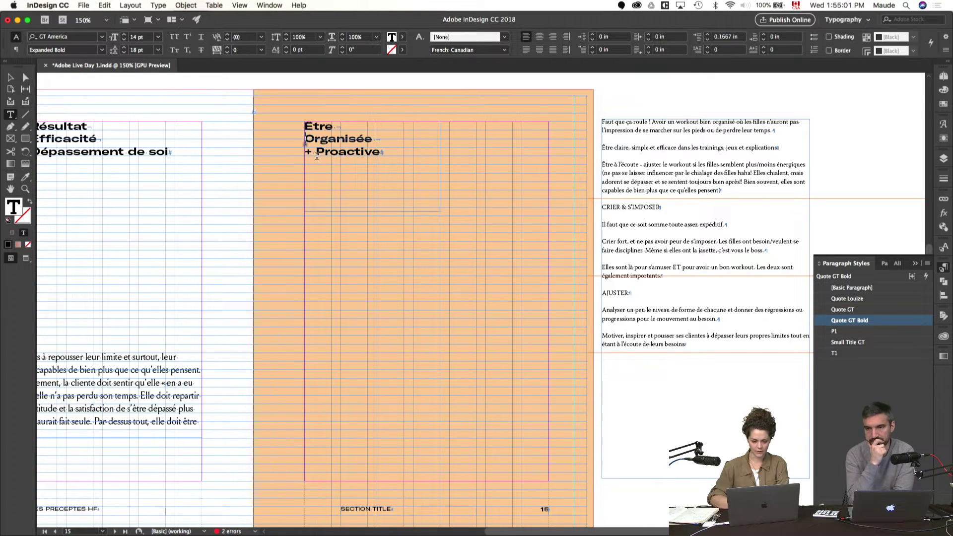
key("BackSpace")
left_click(491, 151)
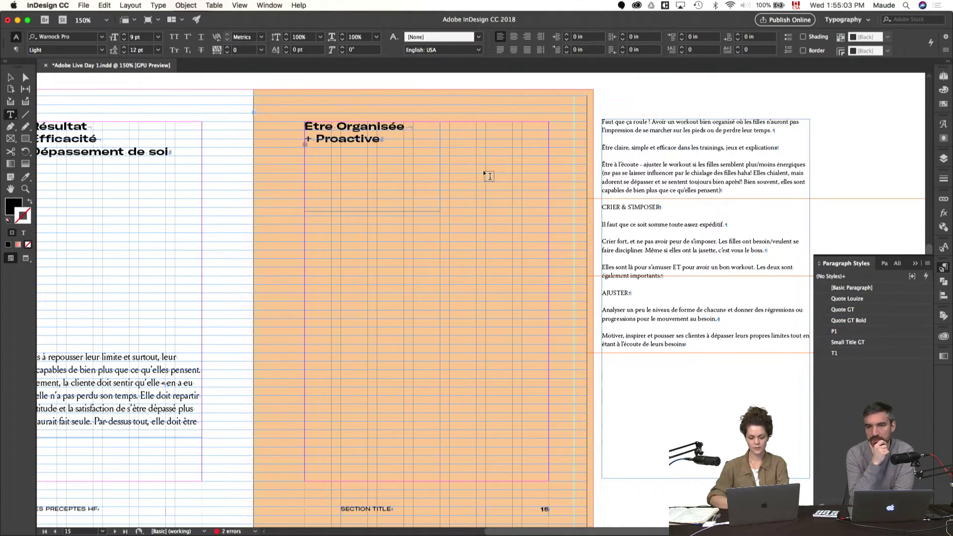
- Shorten the "Être Organisée + Proactive" heading frame to fit closely around its two lines
key("v")
left_click(375, 208)
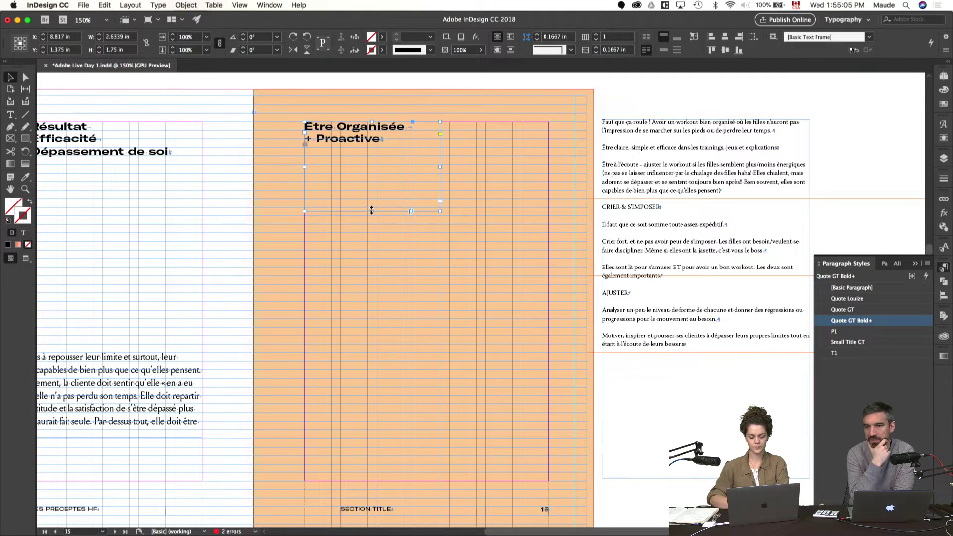
left_click_drag(372, 209, 372, 145)
left_click(380, 178)
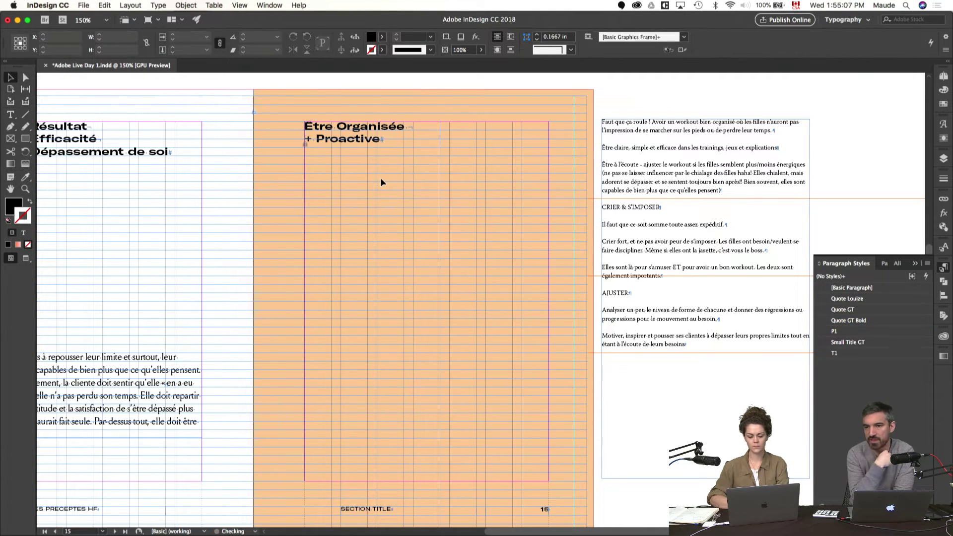
- Paste the copied paragraphs in a new page 15 frame about 2.63 by 2.83 in beside the heading, and preview the page
key("ctrl+v")
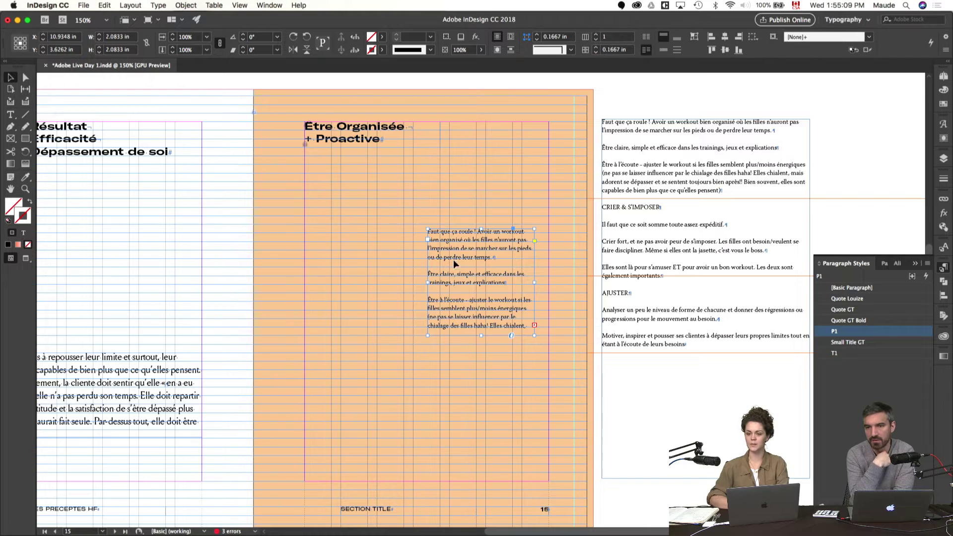
left_click_drag(458, 253, 370, 182)
left_click_drag(448, 209, 549, 206)
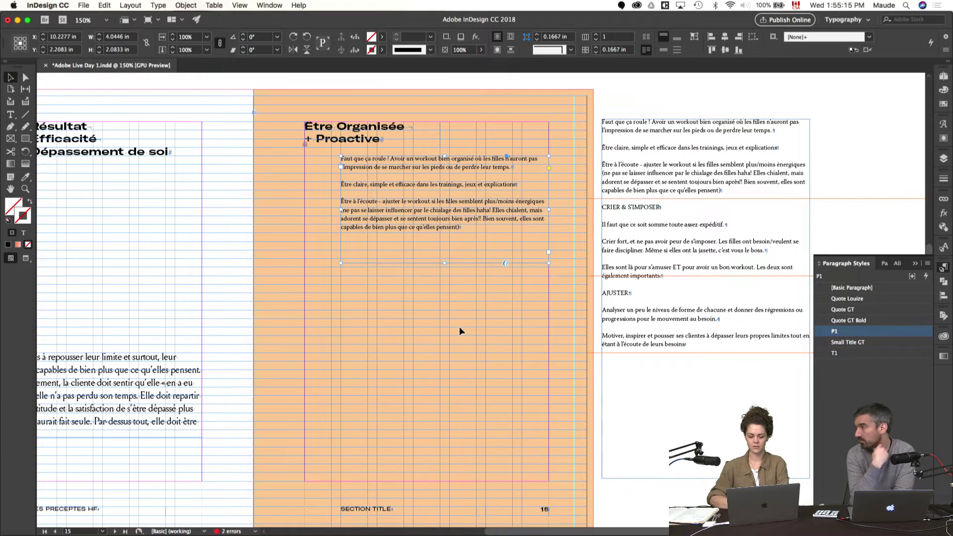
left_click_drag(340, 264, 412, 301)
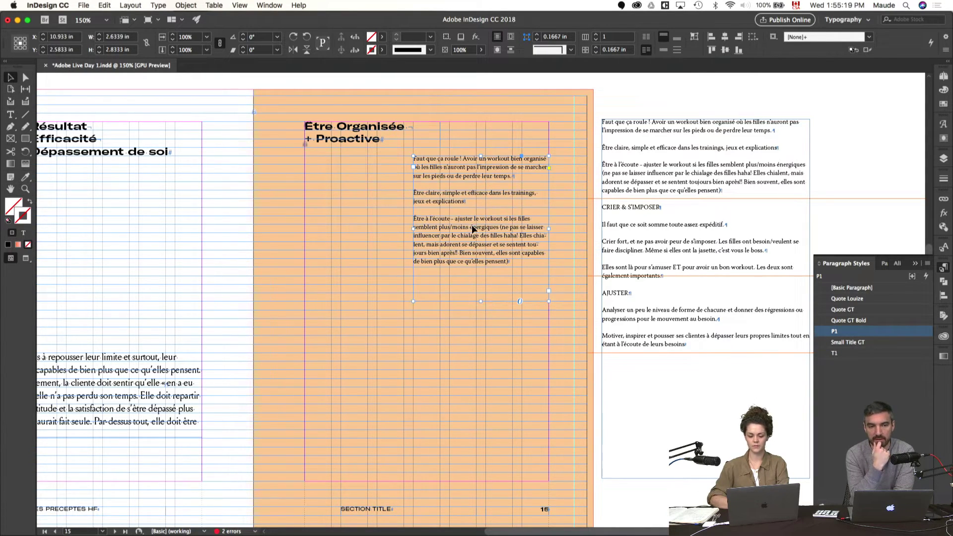
left_click_drag(472, 229, 475, 195)
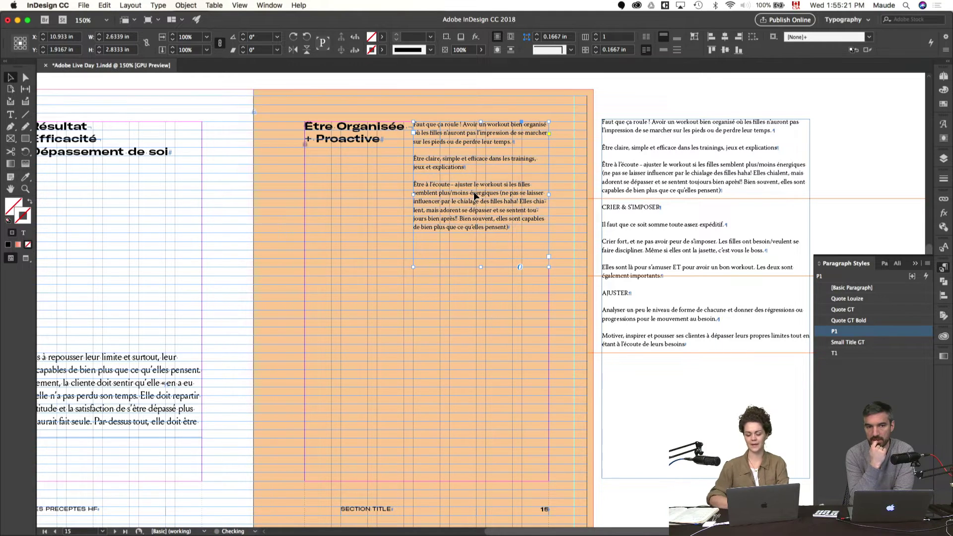
key("w")
left_click(567, 108)
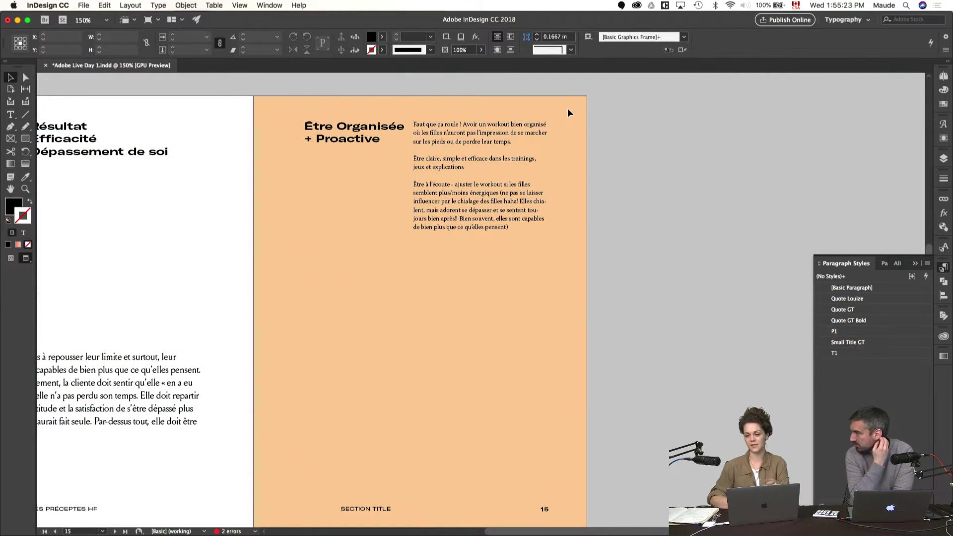
- Switch to the Pages source document and examine how the subsections after "Être ORGANISÉE + PROACTIVE" are structured, then return to InDesign
key("super+Tab")
scroll(227, 238, "up", 10)
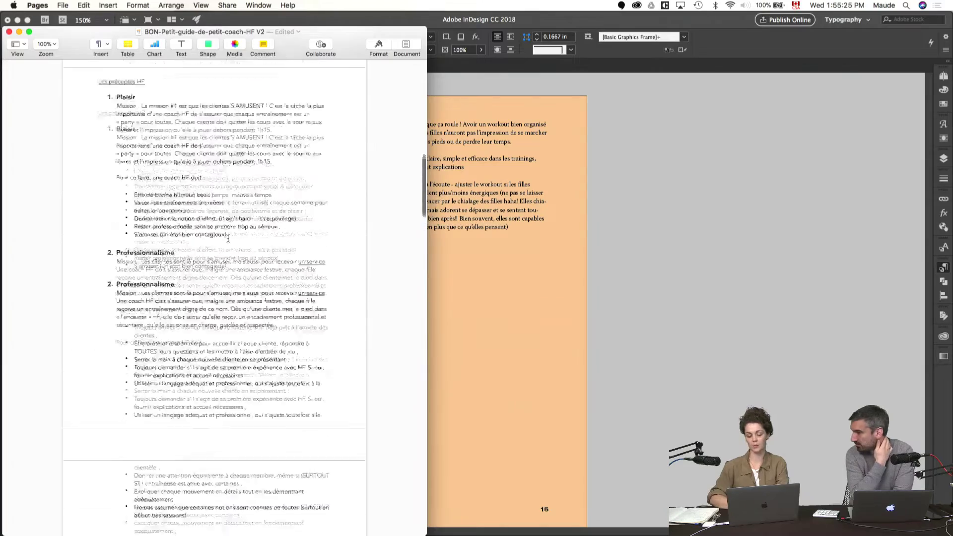
scroll(228, 238, "down", 15)
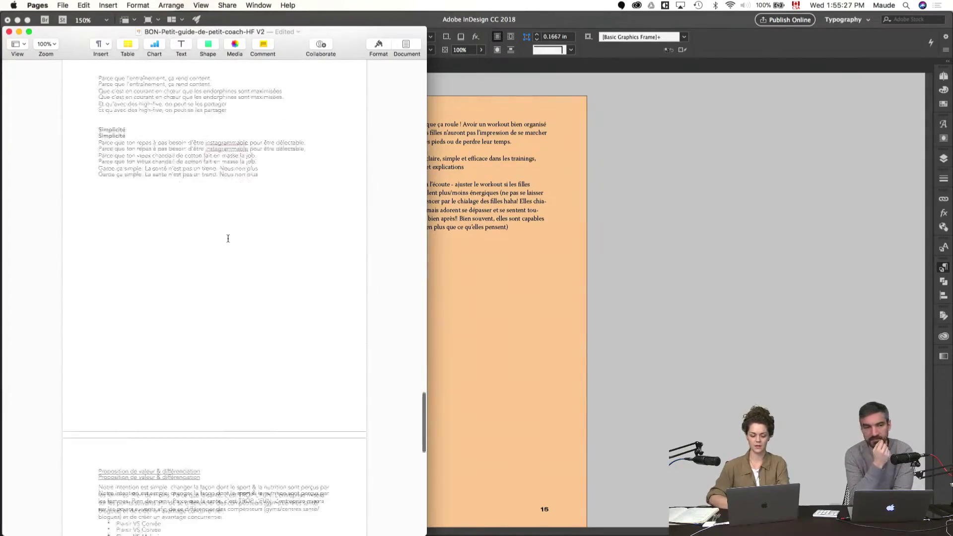
scroll(228, 239, "down", 10)
scroll(227, 239, "up", 15)
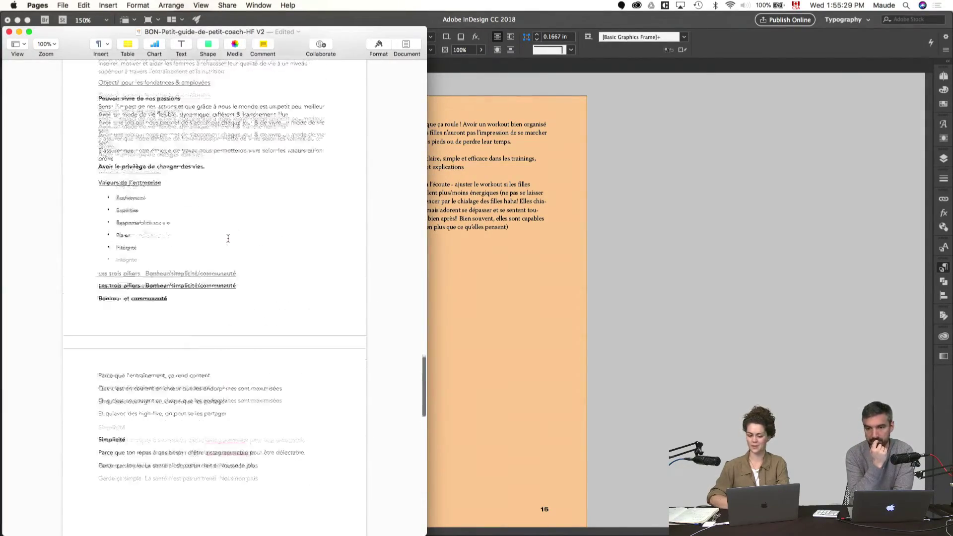
scroll(228, 239, "up", 10)
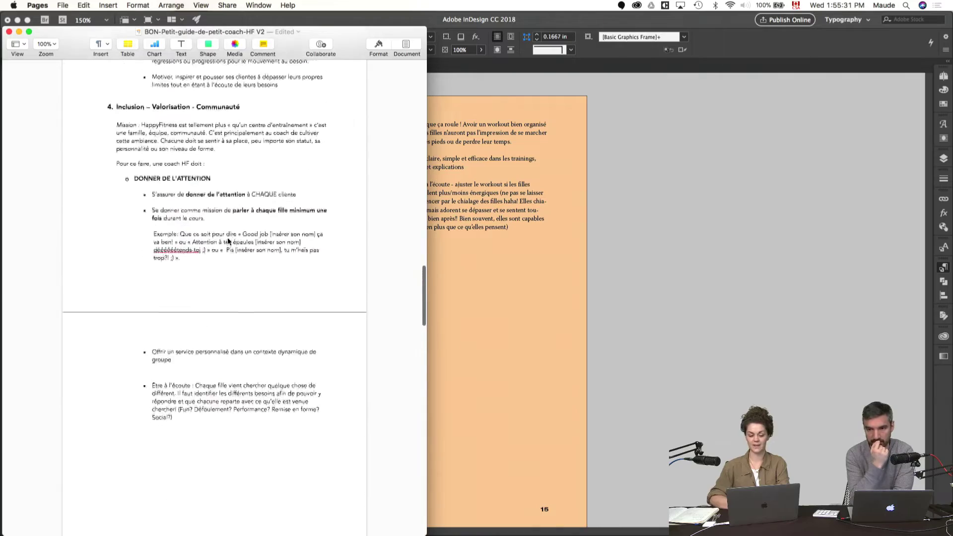
scroll(227, 237, "up", 8)
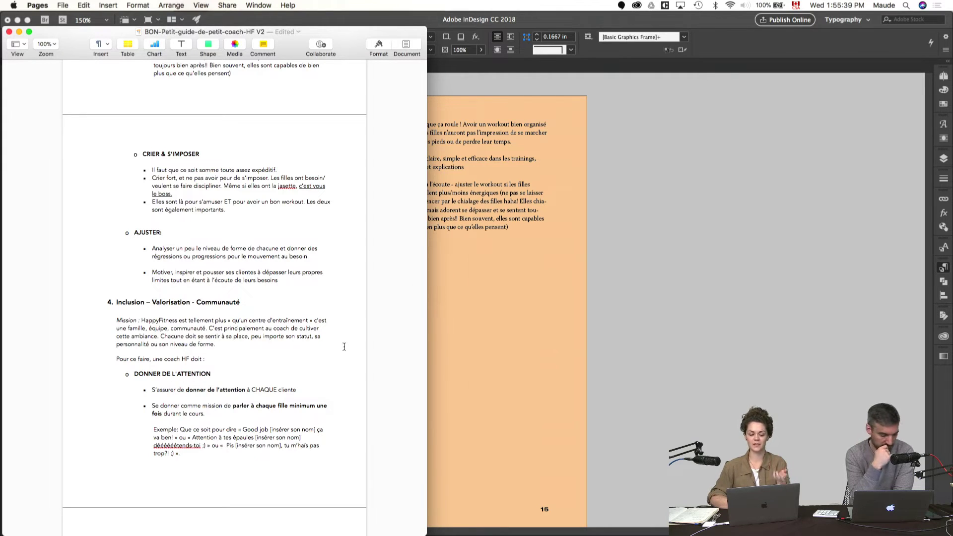
scroll(344, 346, "up", 1)
scroll(344, 346, "up", 5)
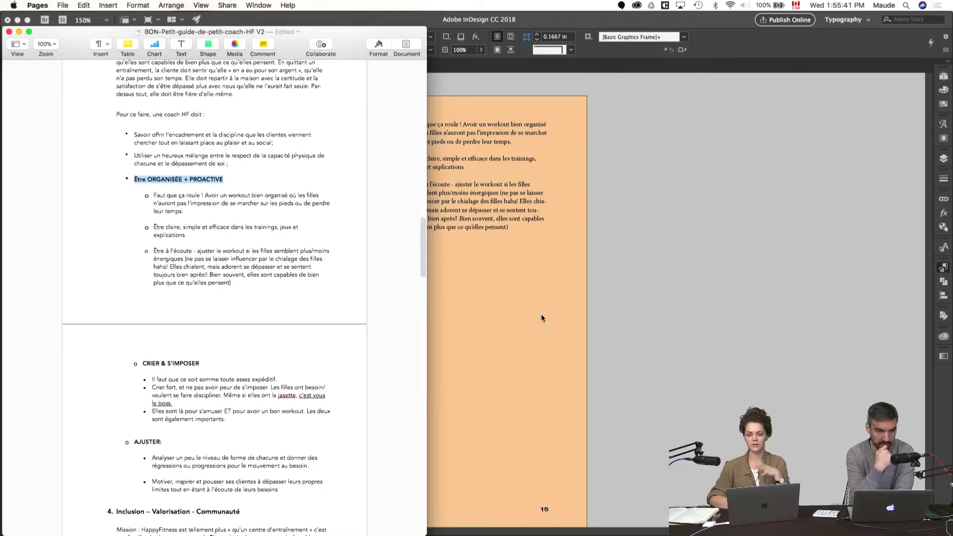
left_click(522, 320)
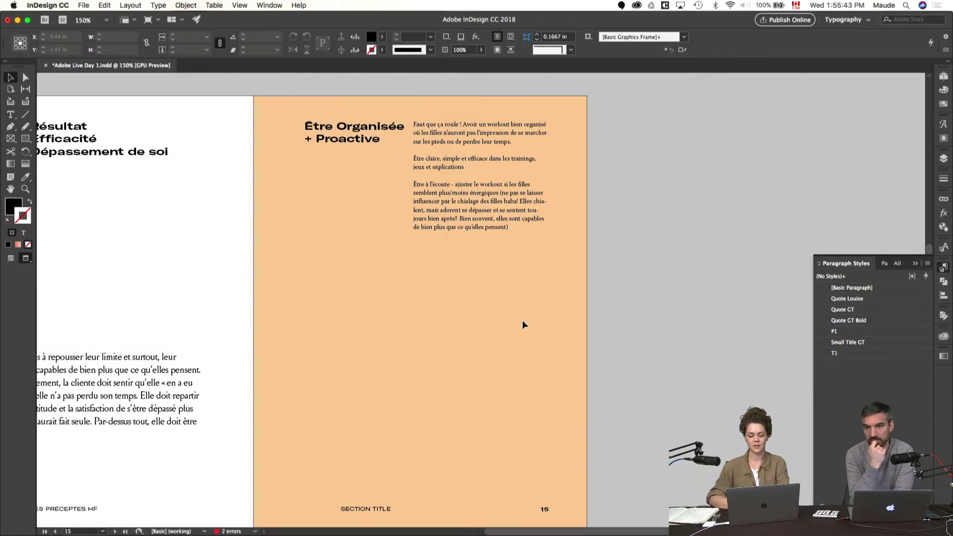
- Move the body text frame directly below the heading, widen it to about 3.34 in, and shorten it to fit the text
scroll(522, 320, "left", 2)
scroll(522, 320, "left", 2)
scroll(523, 320, "down", 2)
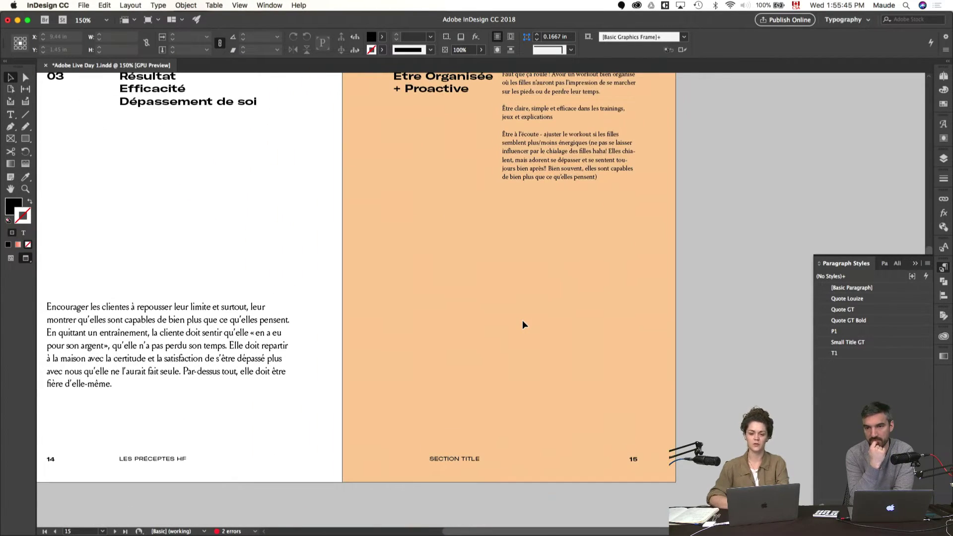
left_click_drag(606, 276, 586, 347)
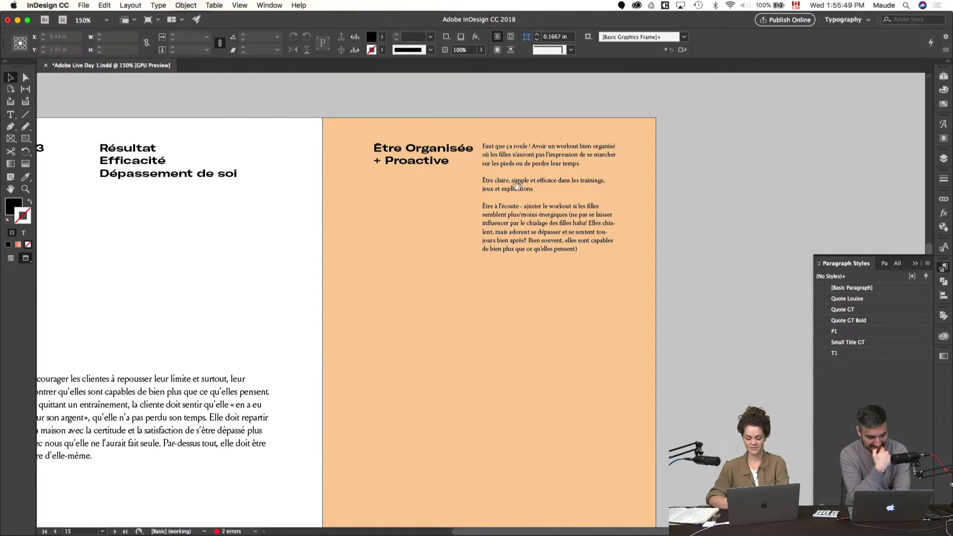
key("w")
left_click_drag(512, 167, 402, 201)
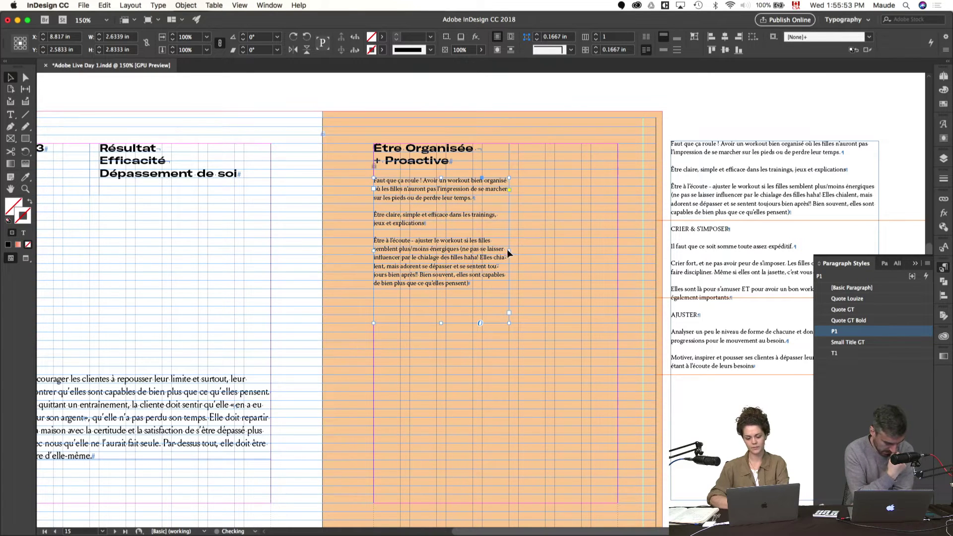
left_click_drag(509, 250, 495, 192)
left_click(588, 207)
key("w")
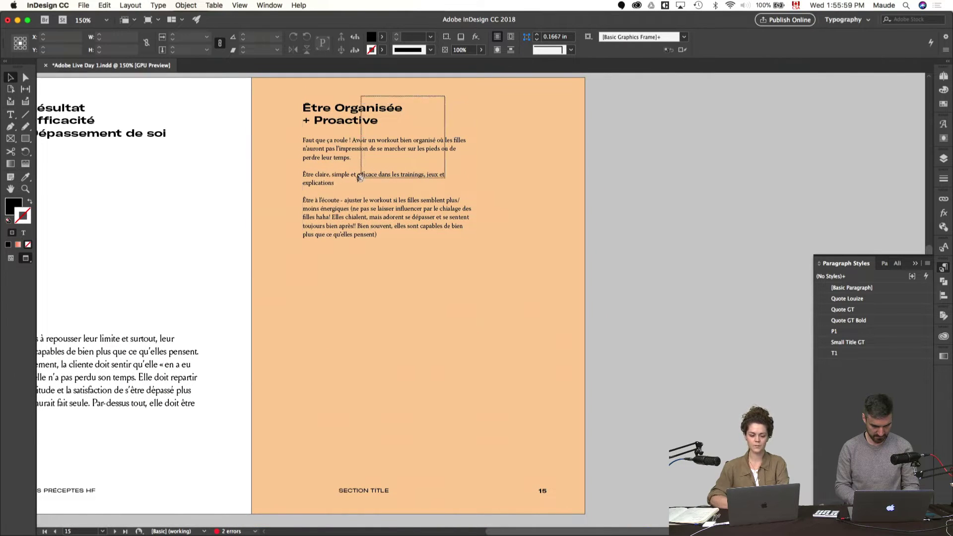
- Duplicate the heading and body text frames lower on page 15, offset to end at the right margin
key("w")
left_click_drag(405, 277, 411, 312)
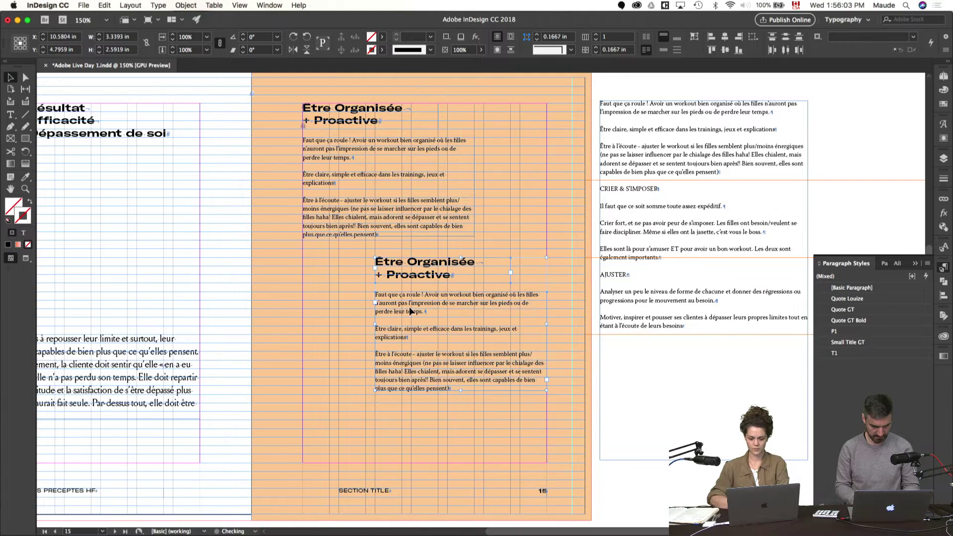
left_click(529, 231)
left_click_drag(532, 240, 426, 248)
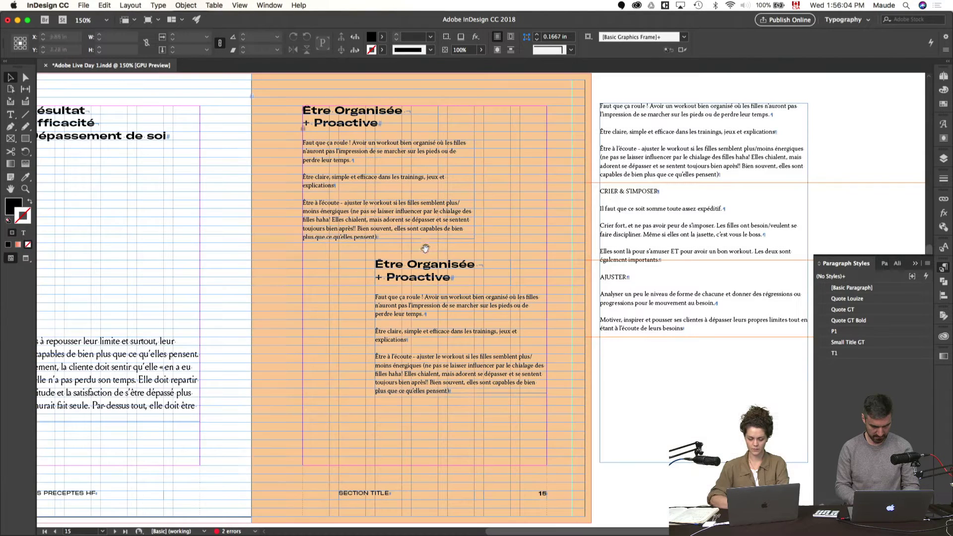
- Use the Eyedropper to copy the Quote GT Bold heading formatting onto "CRIER & S'IMPOSER" and "AJUSTER:" in the pasteboard text
double_click(665, 205)
triple_click(628, 191)
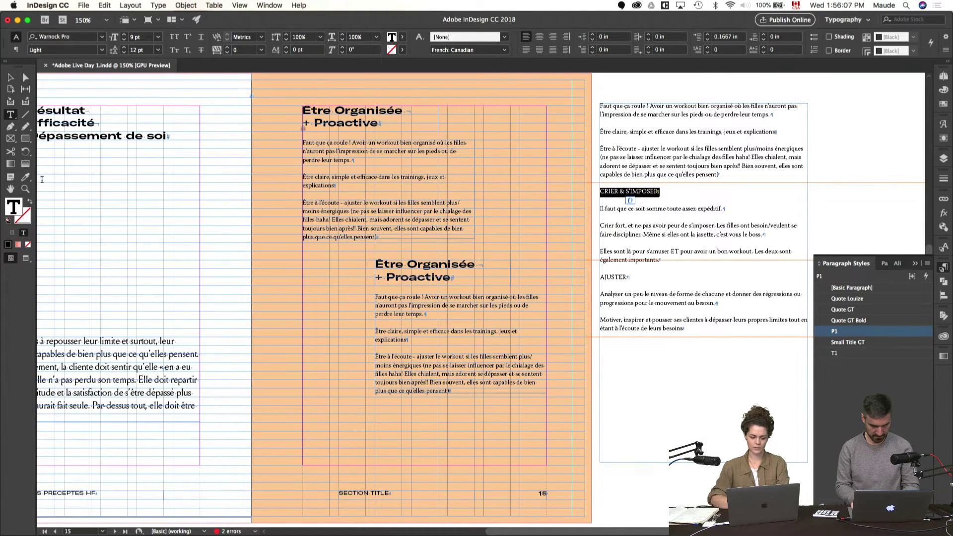
left_click(26, 178)
left_click(400, 261)
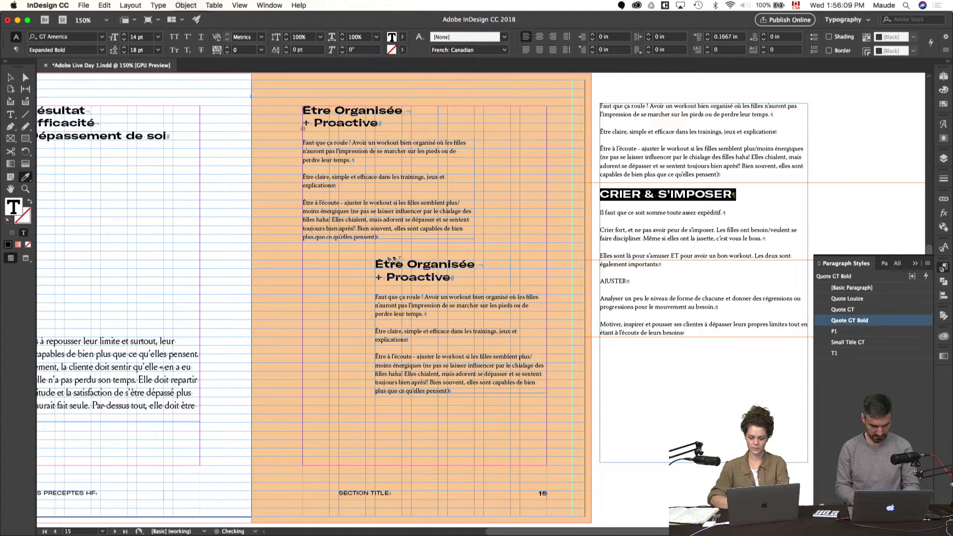
left_click_drag(601, 282, 630, 281)
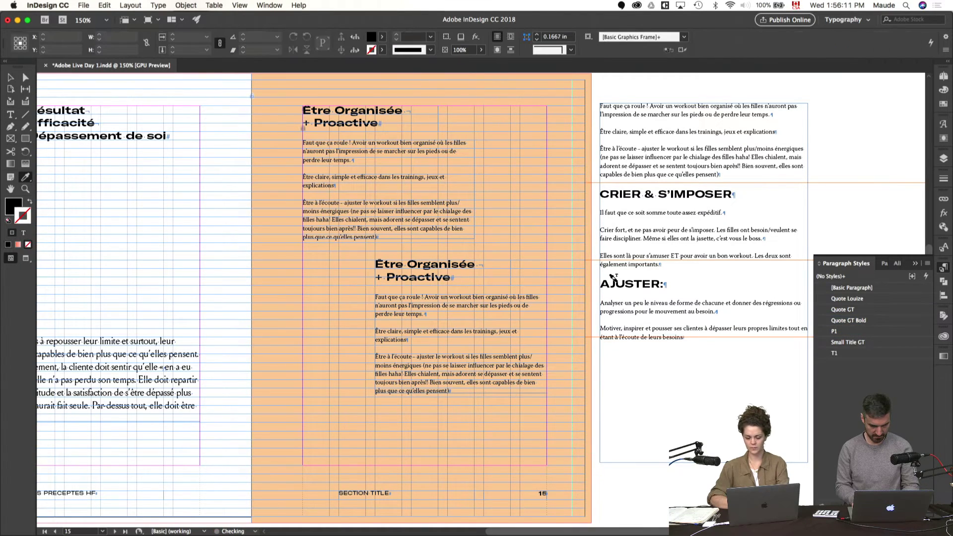
- Delete the colon after "AJUSTER" in the pasteboard text
key("t")
left_click(687, 283)
key("BackSpace")
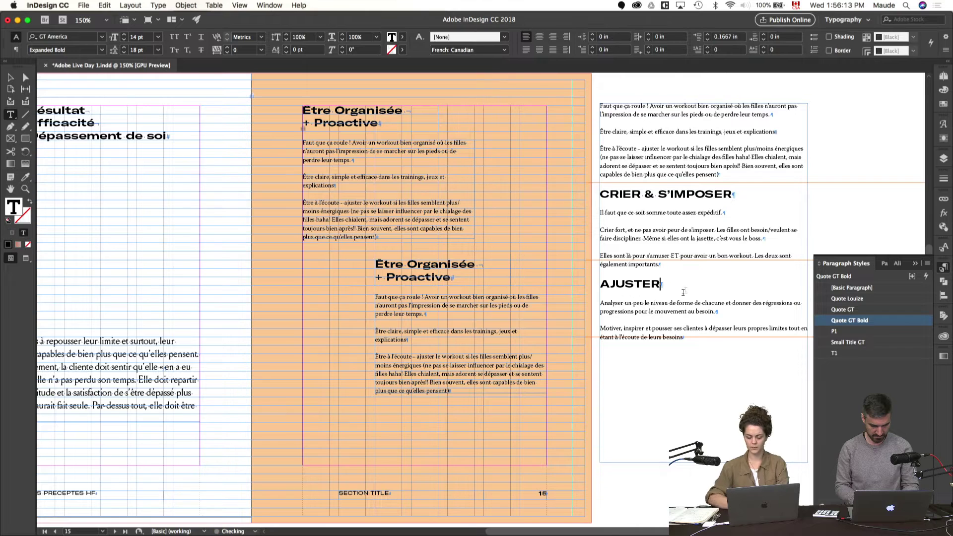
- Replace the duplicated frame's body text with the three paragraphs under "CRIER & S'IMPOSER" from the pasteboard
left_click_drag(659, 264, 582, 207)
key("super+c")
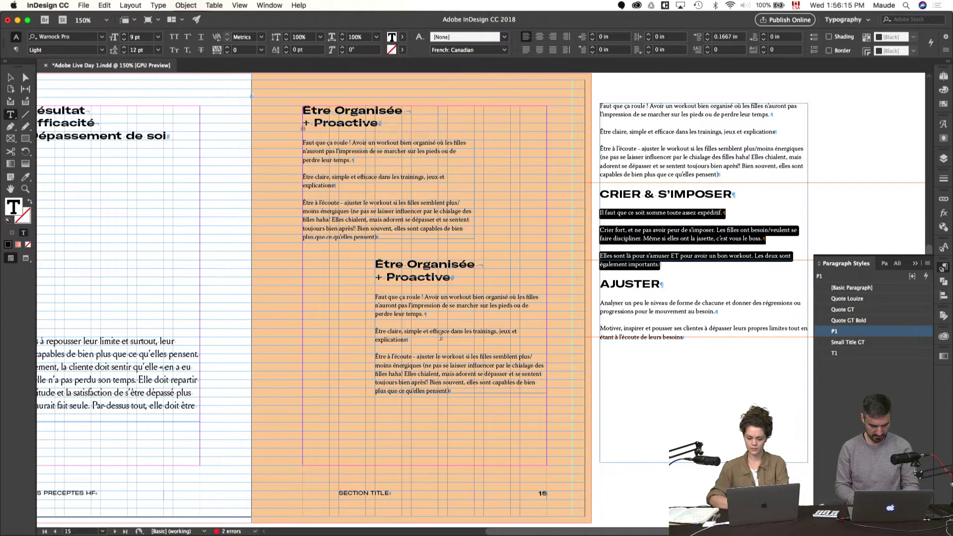
left_click(441, 337)
left_click_drag(461, 393, 343, 290)
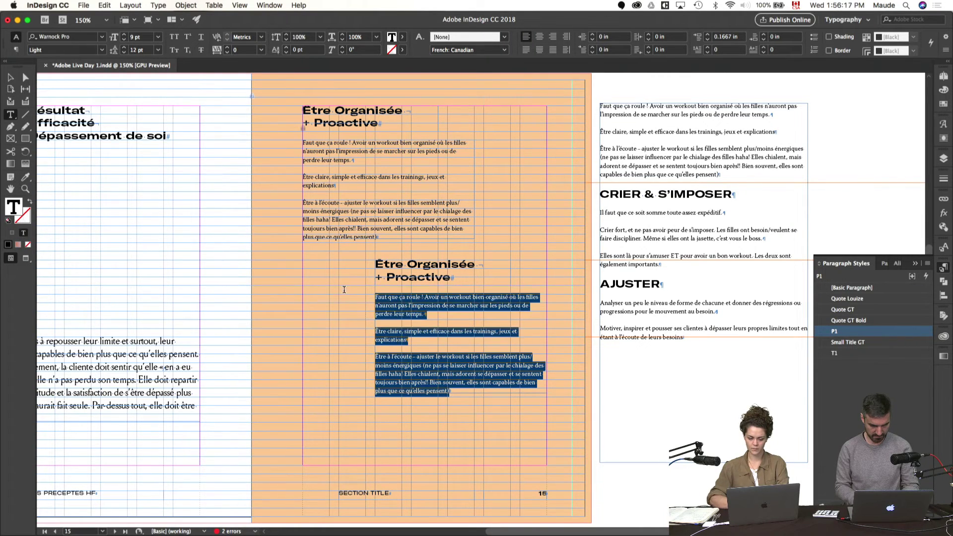
key("super+v")
key("Escape")
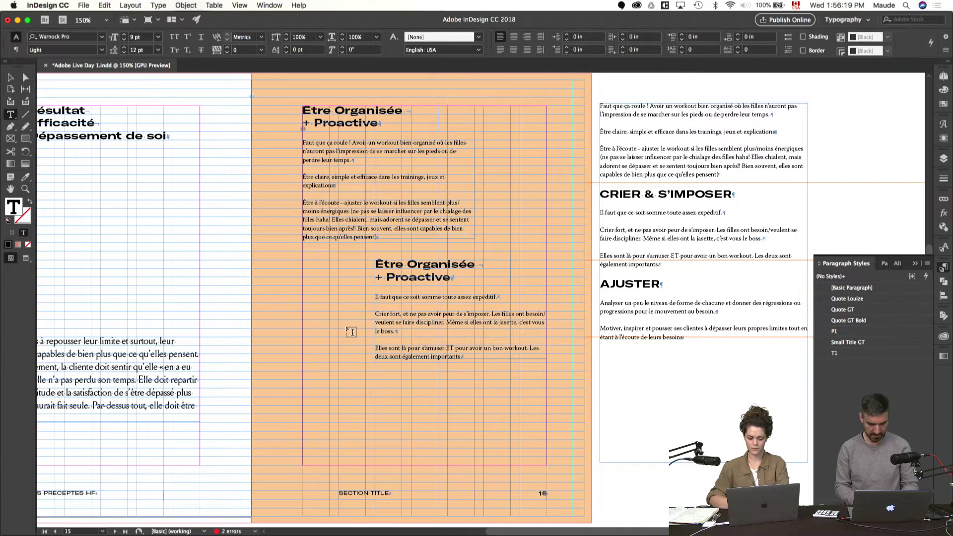
- Duplicate the heading and body text frames a third time, aligned to the inner margin near the foot of page 15
left_click(343, 270)
key("w")
left_click_drag(346, 267, 349, 425)
key("w")
- Replace the third frame's body text with the two paragraphs under "AJUSTER" from the pasteboard
double_click(644, 315)
left_click_drag(685, 339, 600, 304)
key("super+c")
left_click_drag(391, 468, 285, 411)
key("super+v")
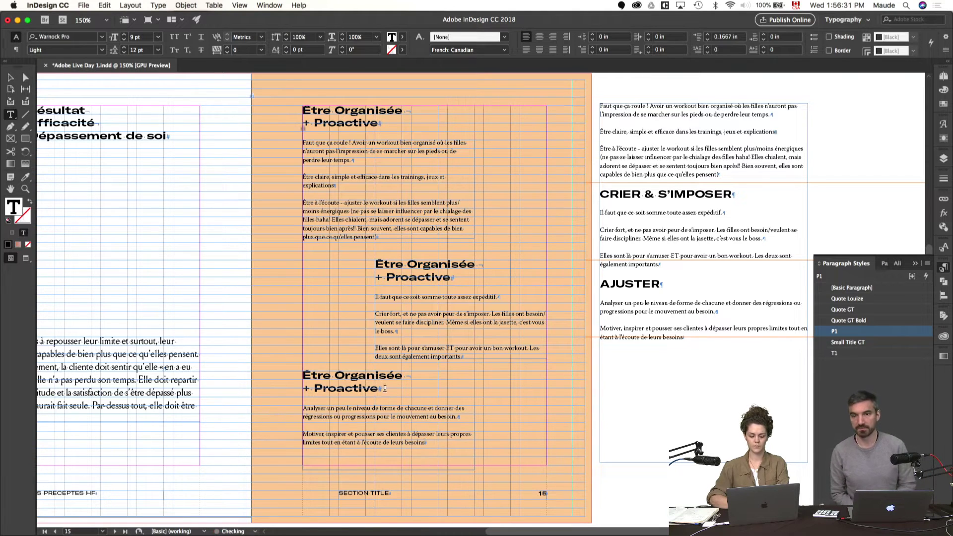
- Reword the page 15 headings as "Ajuster", "Crier et s'imposer" and "Être Organisée et Proactive"
left_click_drag(385, 389, 282, 373)
type("Ajuster")
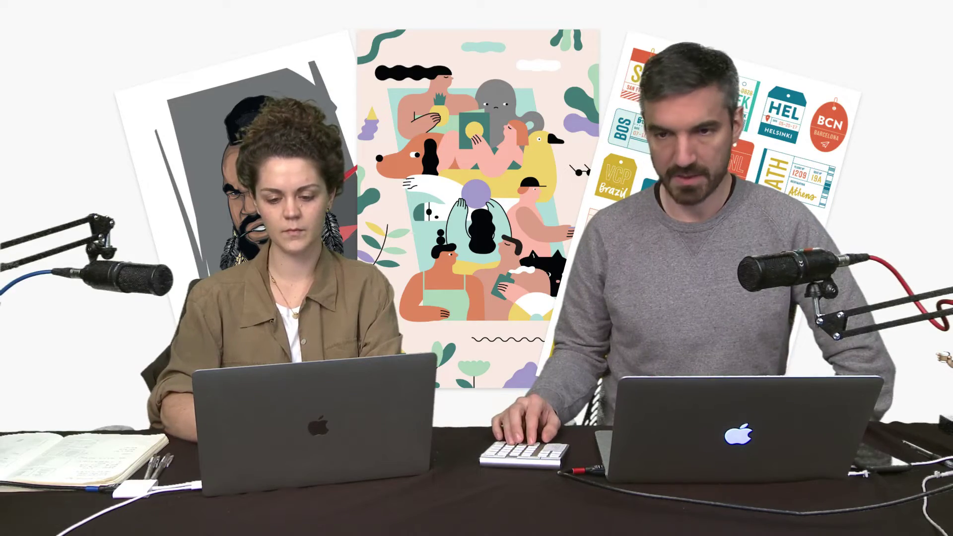
type("se")
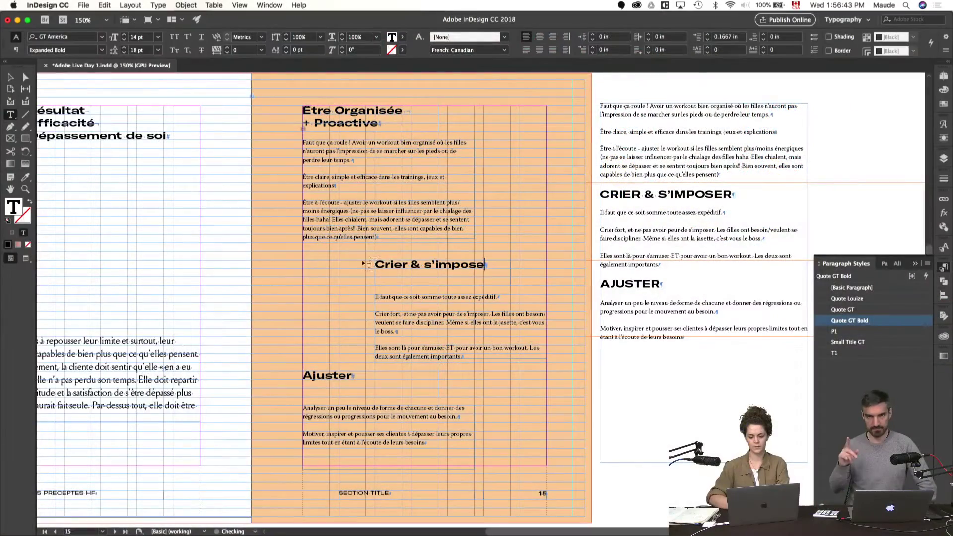
type("ret")
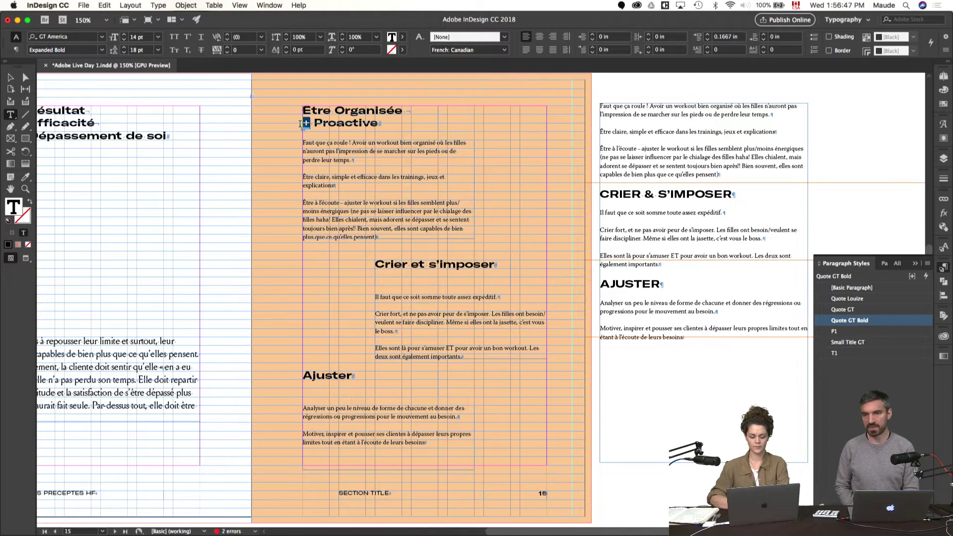
type("et")
left_click(273, 242)
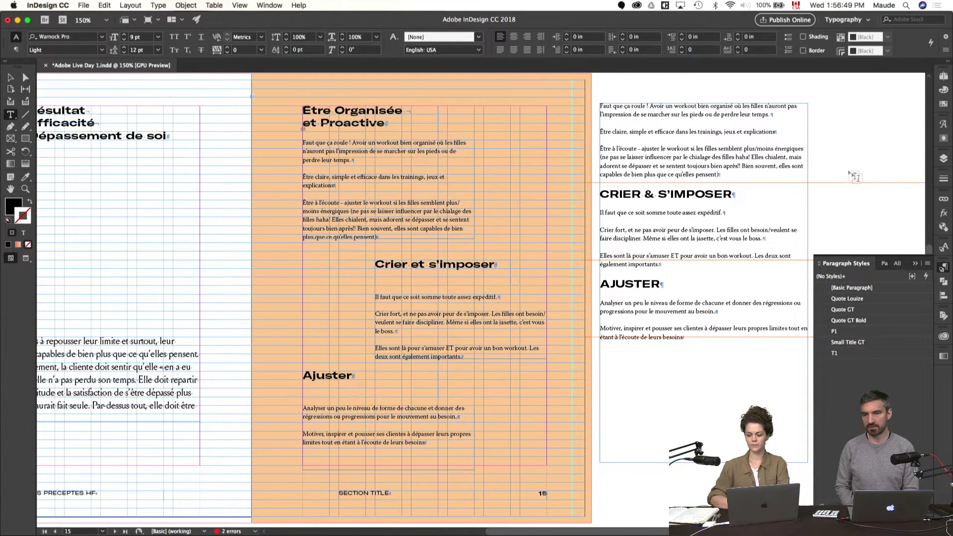
- Try narrowing the body frame under "Être Organisée et Proactive" to about 2.63 in, and undo the resize
key("v")
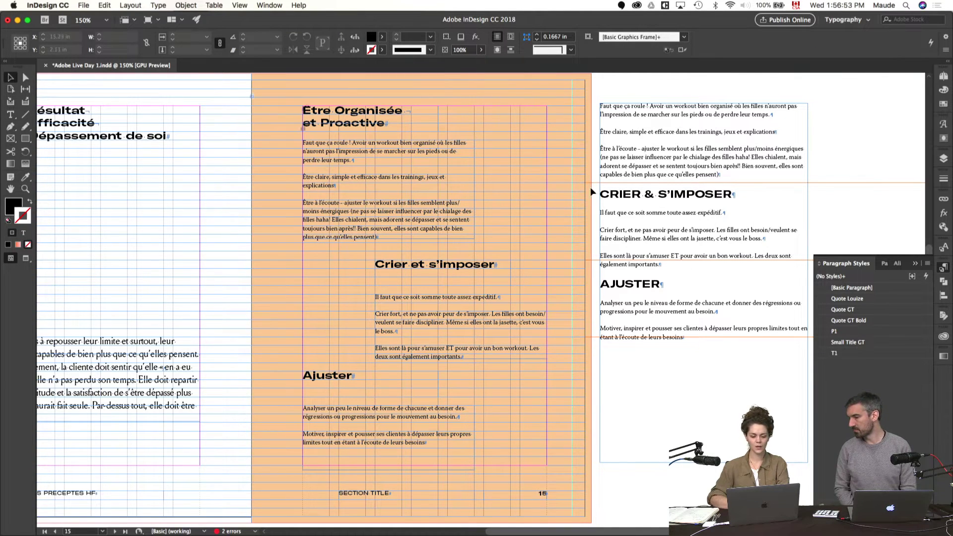
left_click(409, 177)
key("w")
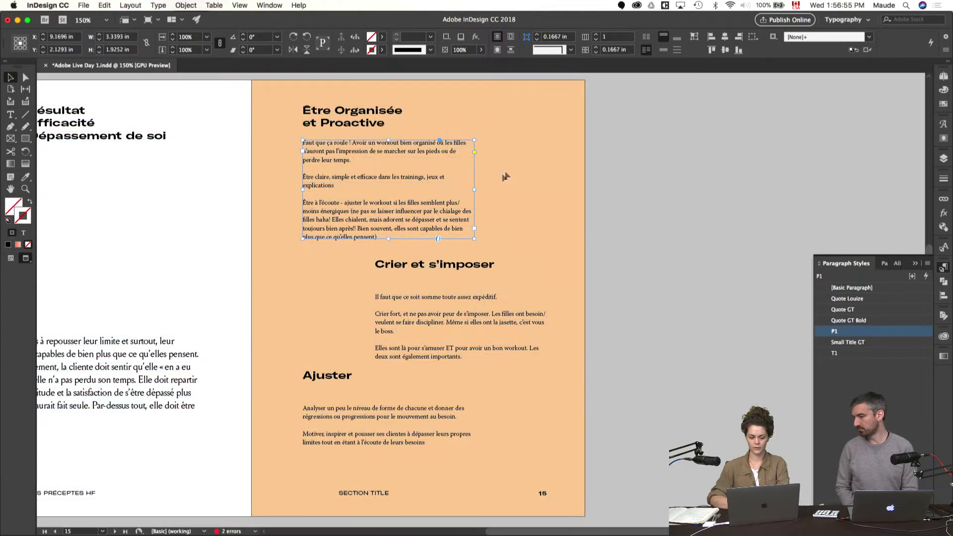
scroll(506, 176, "left", 5)
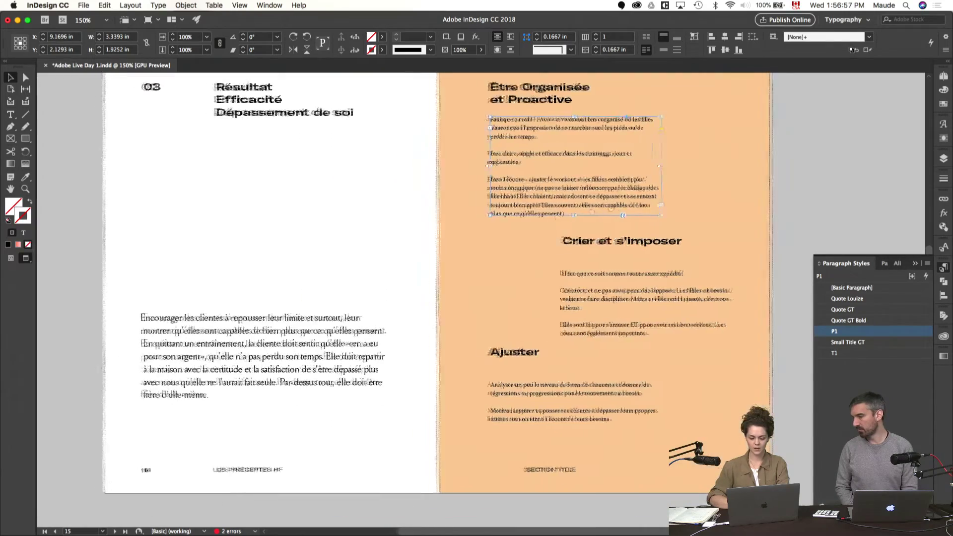
scroll(514, 223, "right", 3)
key("w")
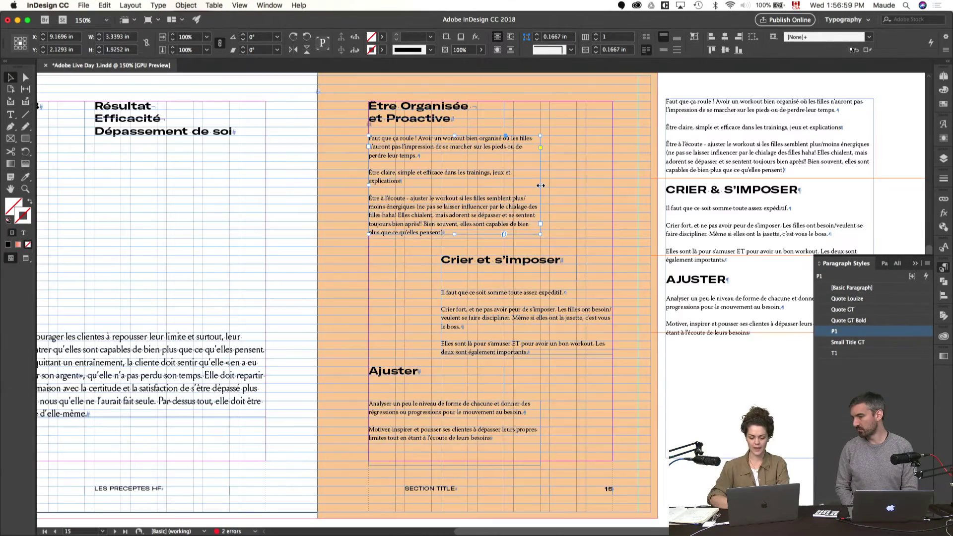
left_click_drag(540, 184, 503, 186)
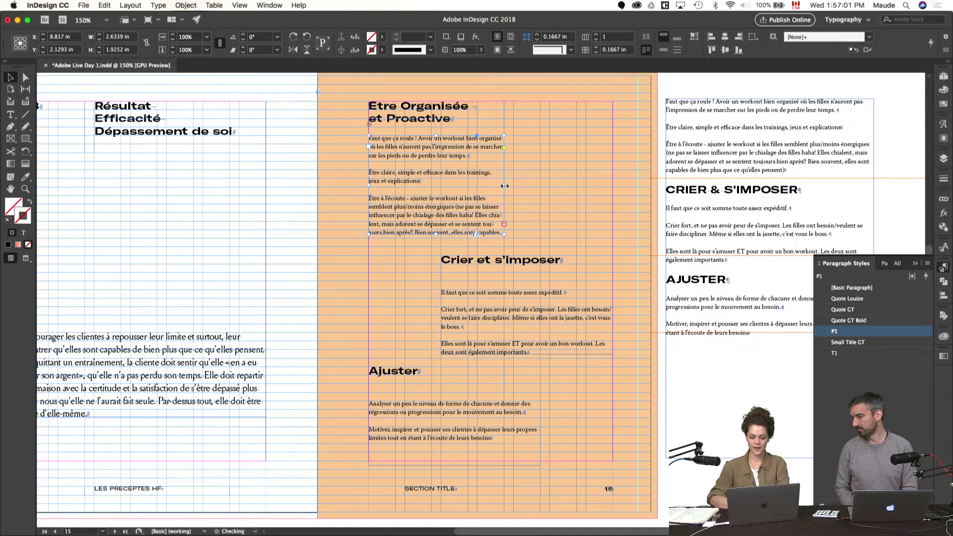
key("super+z")
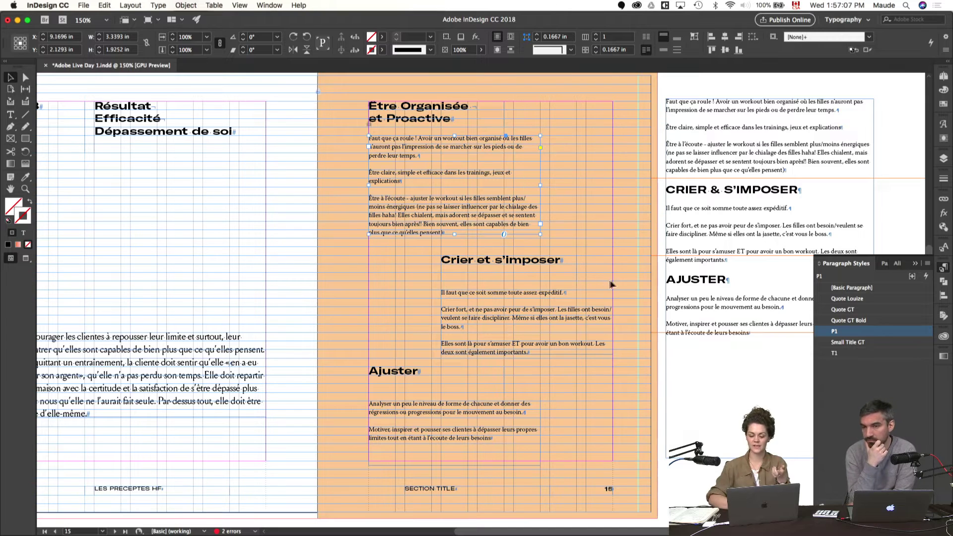
- Move the body frame under "Crier et s'imposer" up closer to its heading, and try widening it to about 4.04 in
left_click(604, 263)
key("w")
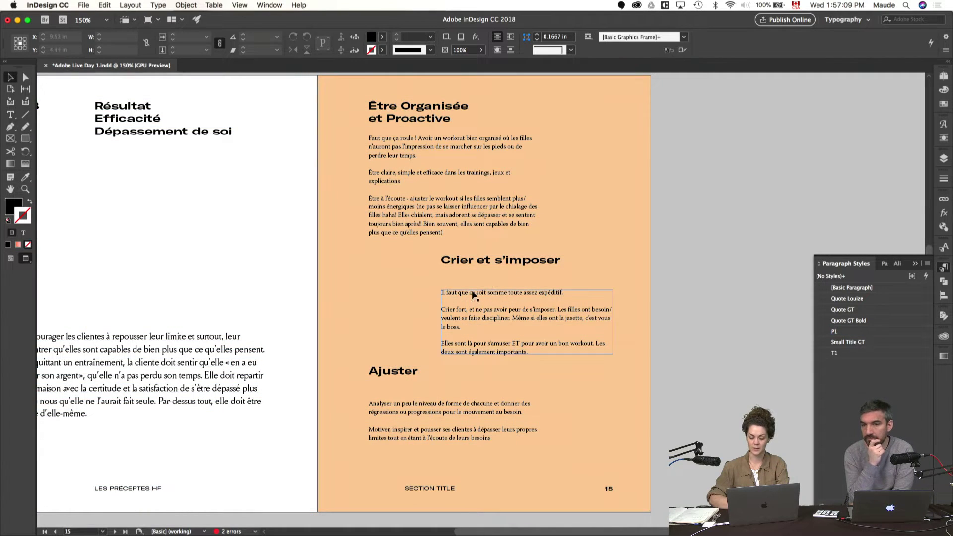
left_click(410, 309)
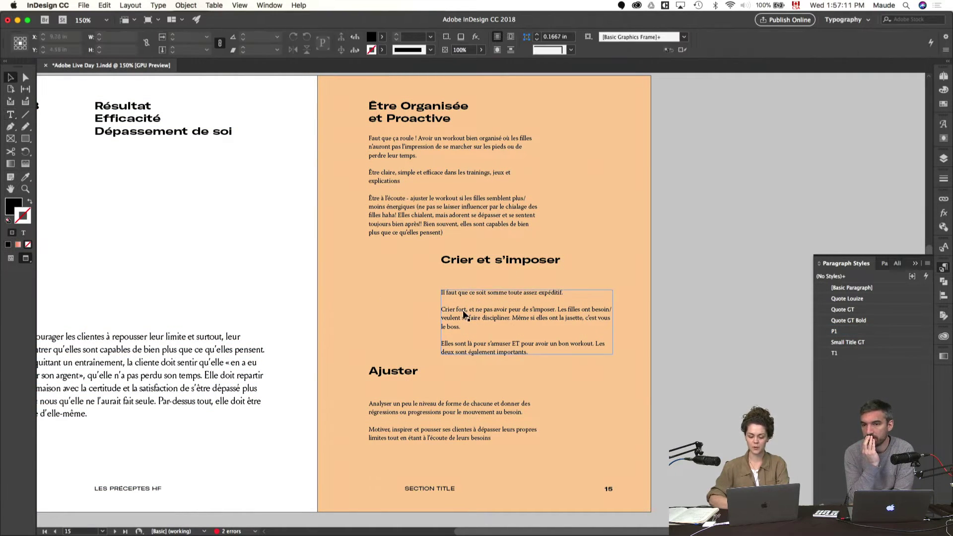
key("w")
left_click_drag(460, 319, 404, 312)
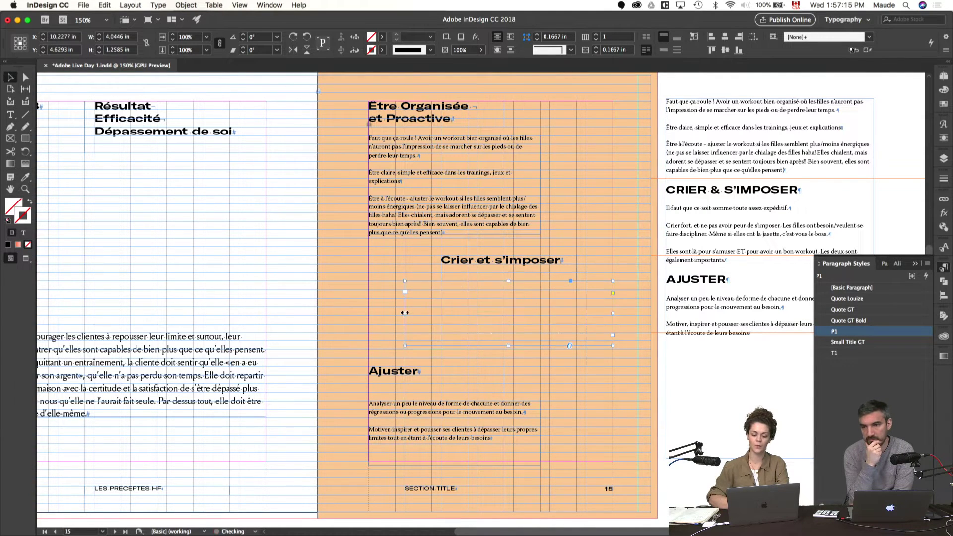
key("super+z")
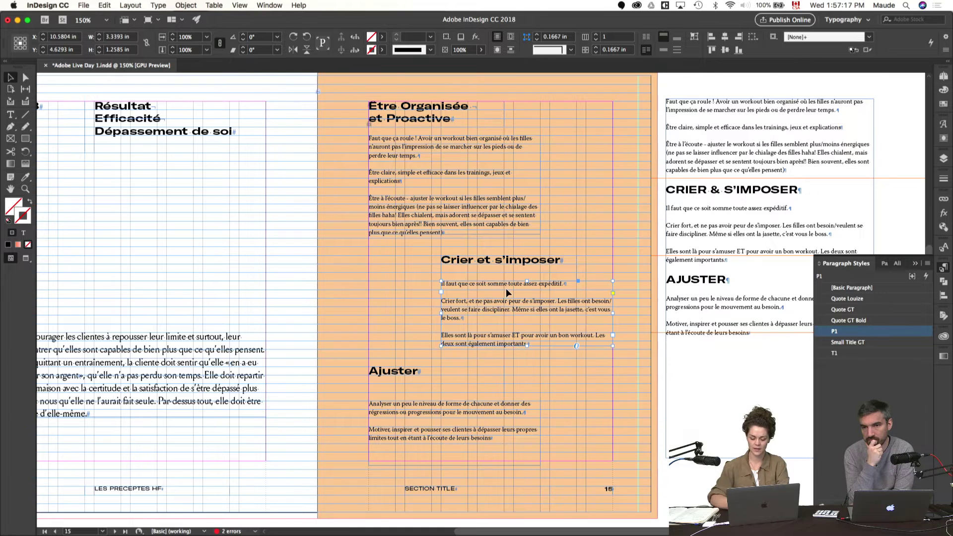
- Replace the hyphen after "Être à l'écoute" with an em dash in the first body text
key("super+equal")
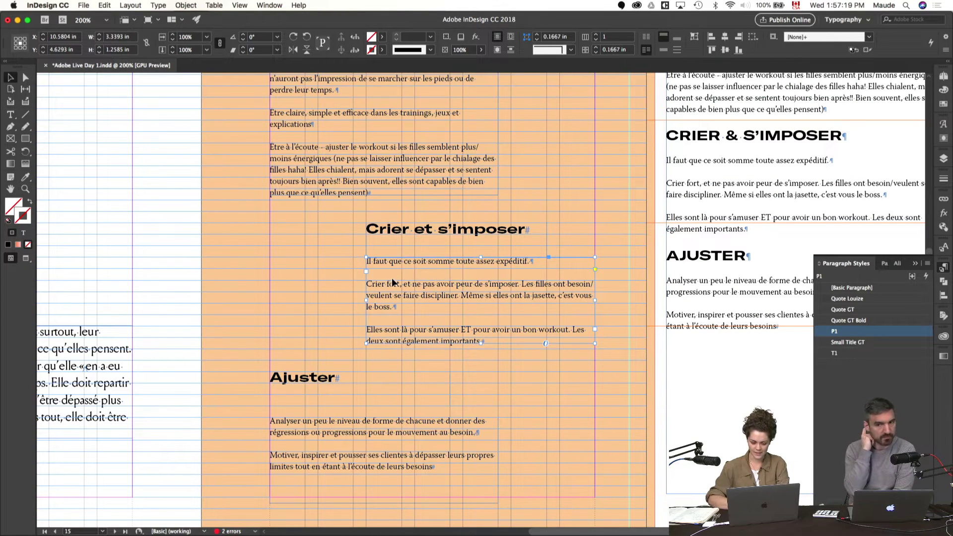
left_click(302, 279)
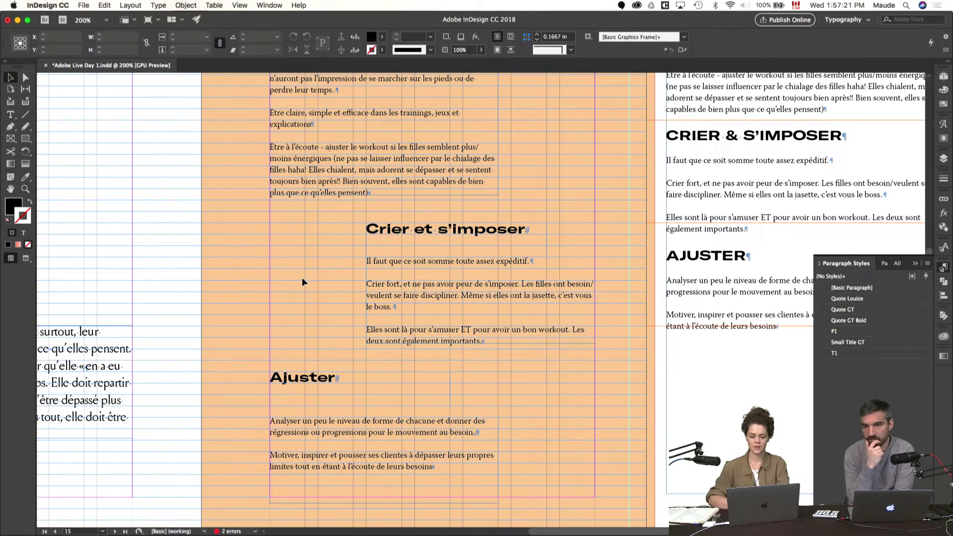
key("w")
scroll(302, 280, "up", 2)
scroll(302, 280, "left", 1)
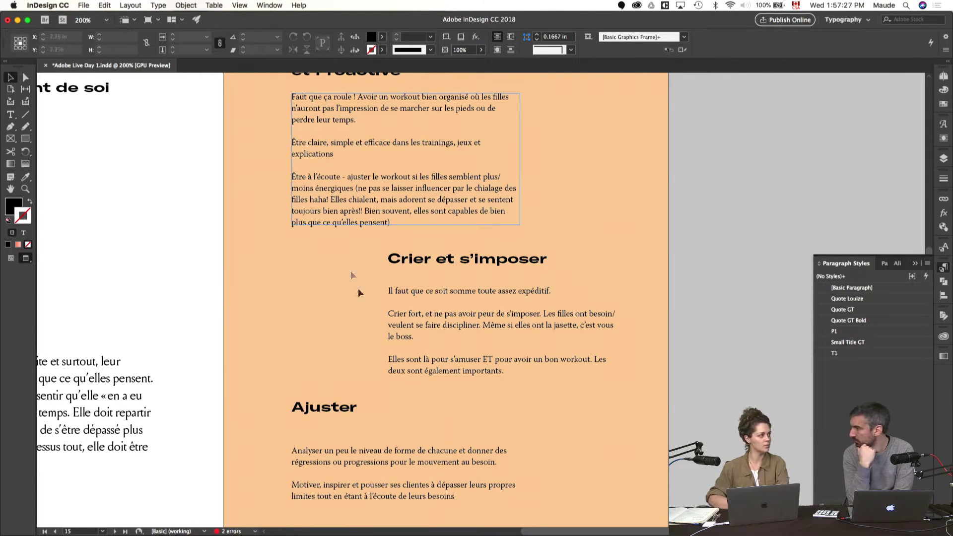
double_click(349, 180)
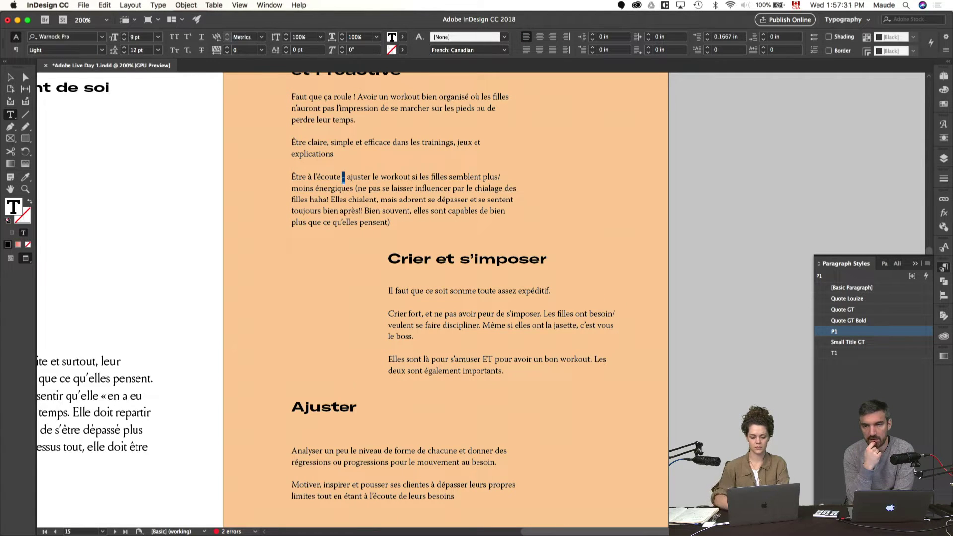
type("—")
left_click(287, 315)
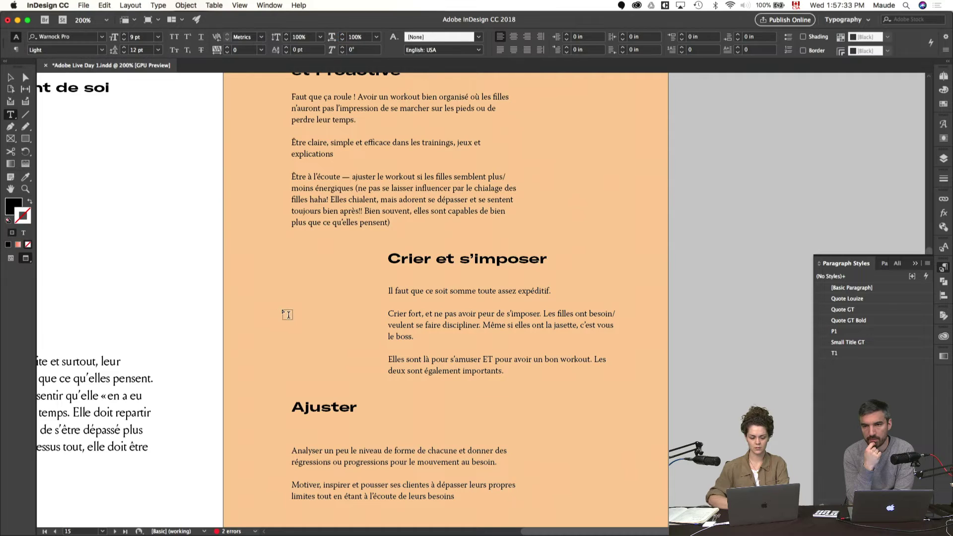
- Delete the leftover source text frame from the pasteboard beside page 15
scroll(288, 315, "down", 1)
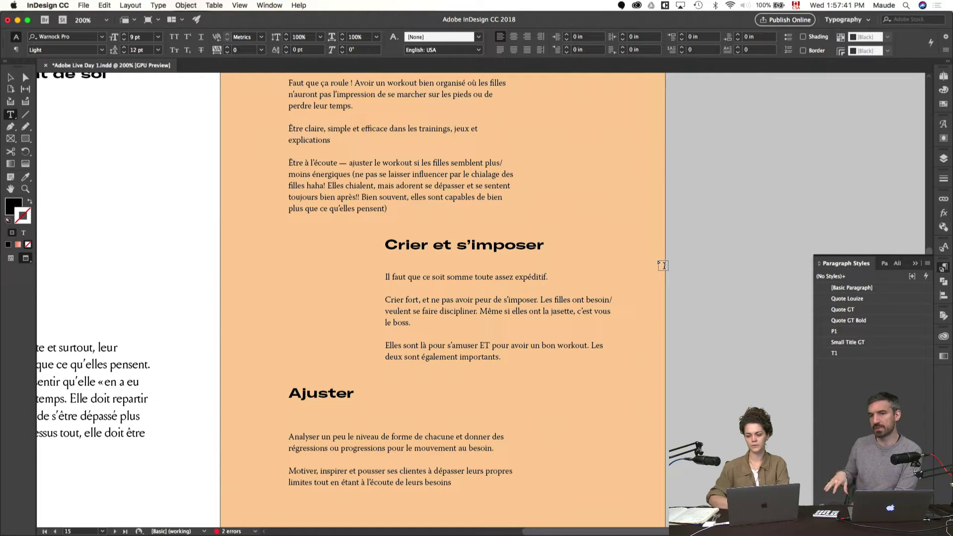
key("Escape")
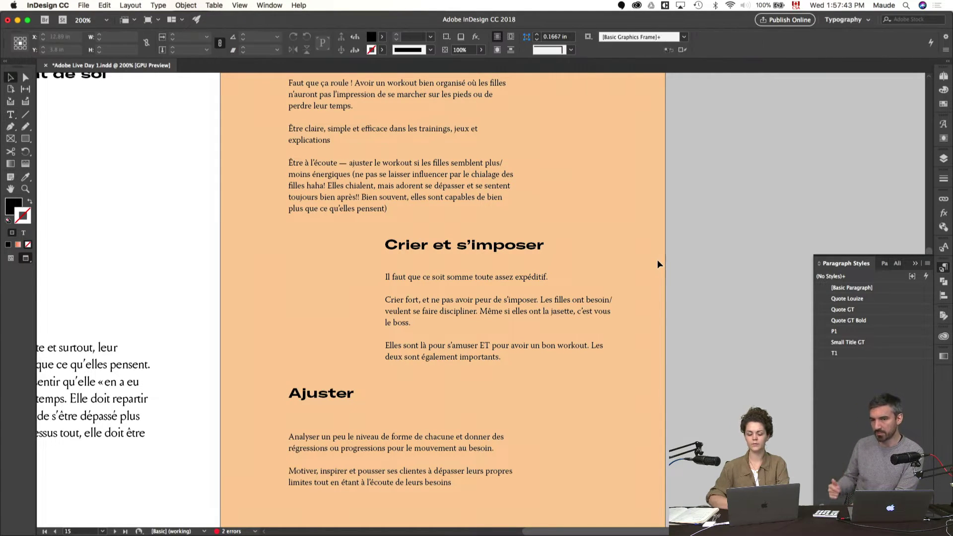
key("w")
scroll(658, 260, "down", 2)
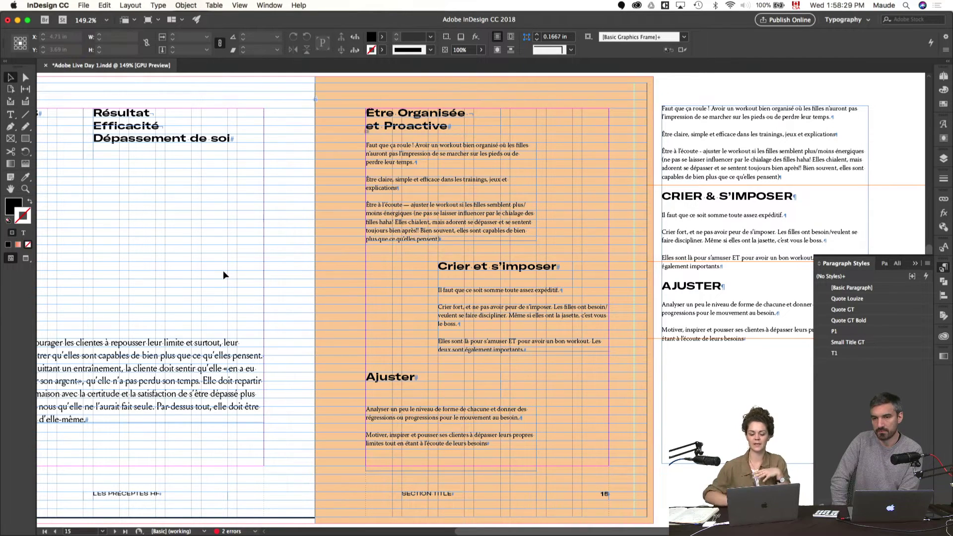
left_click(458, 323)
scroll(667, 287, "down", 1)
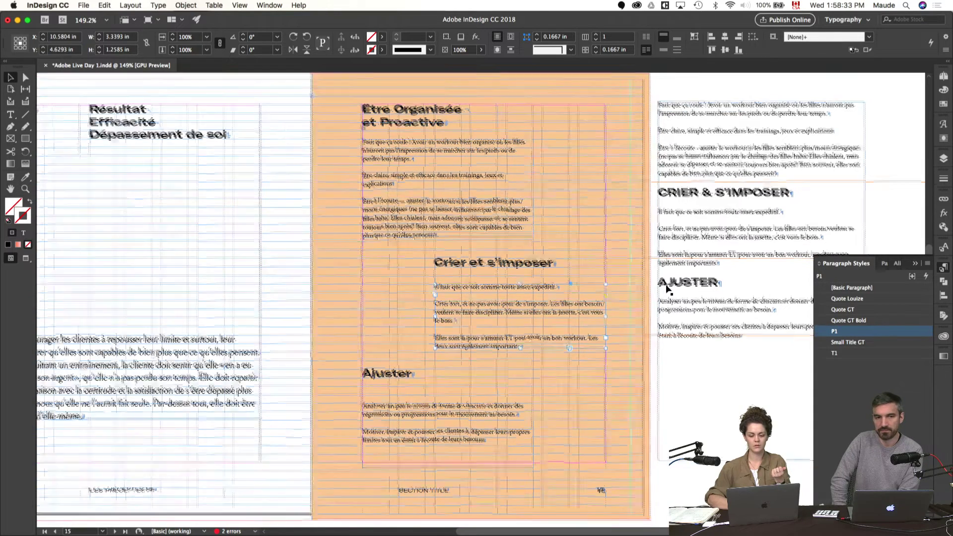
key("BackSpace")
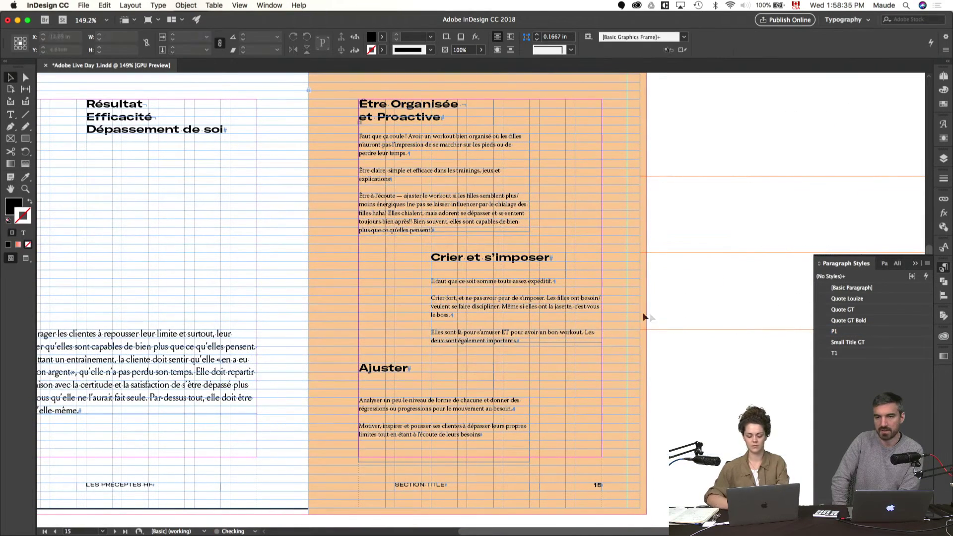
- Move the body frame under "Ajuster" up closer to its heading and preview the page
left_click(507, 419)
left_click_drag(505, 416, 462, 427)
left_click(556, 407)
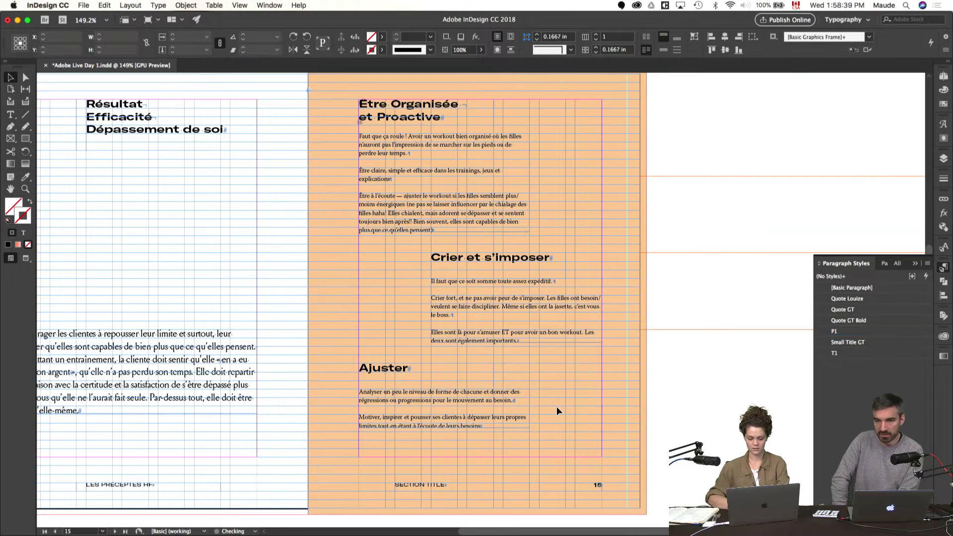
key("w")
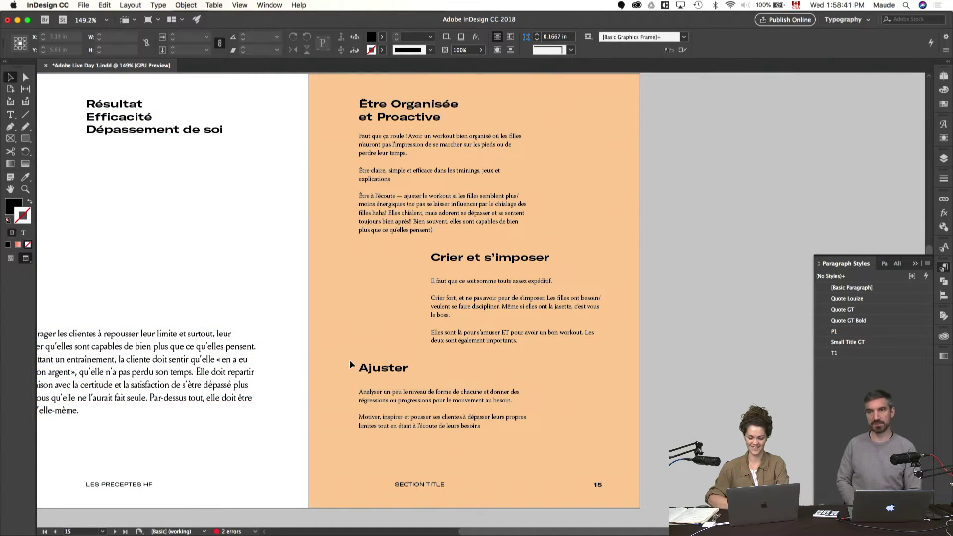
- Shorten the "Crier et s'imposer" heading frame to a height of about 0.33 in
key("w")
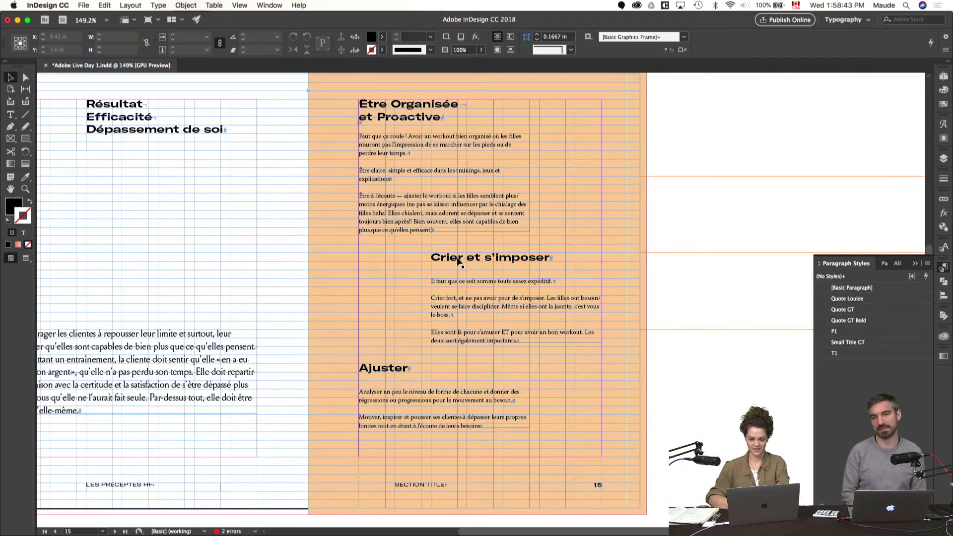
left_click(489, 272)
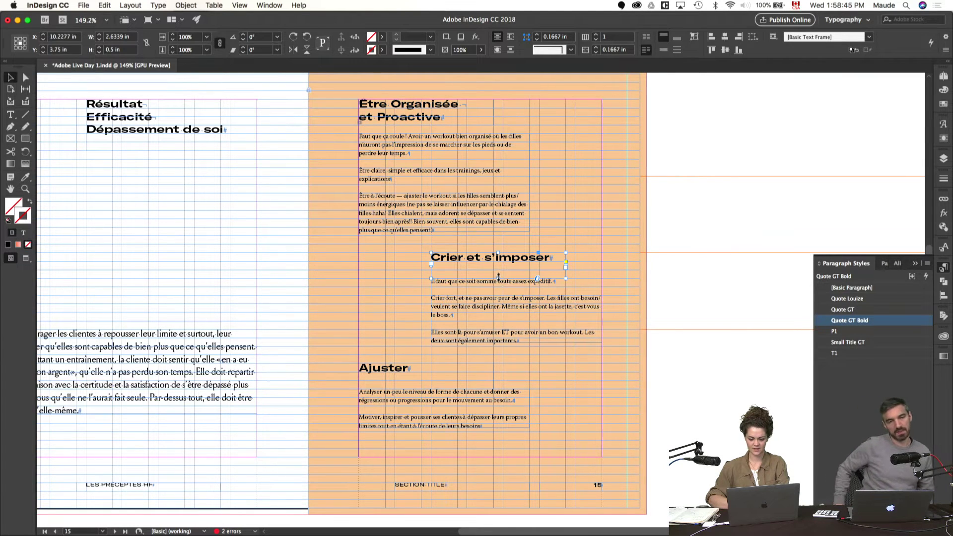
left_click_drag(498, 278, 496, 270)
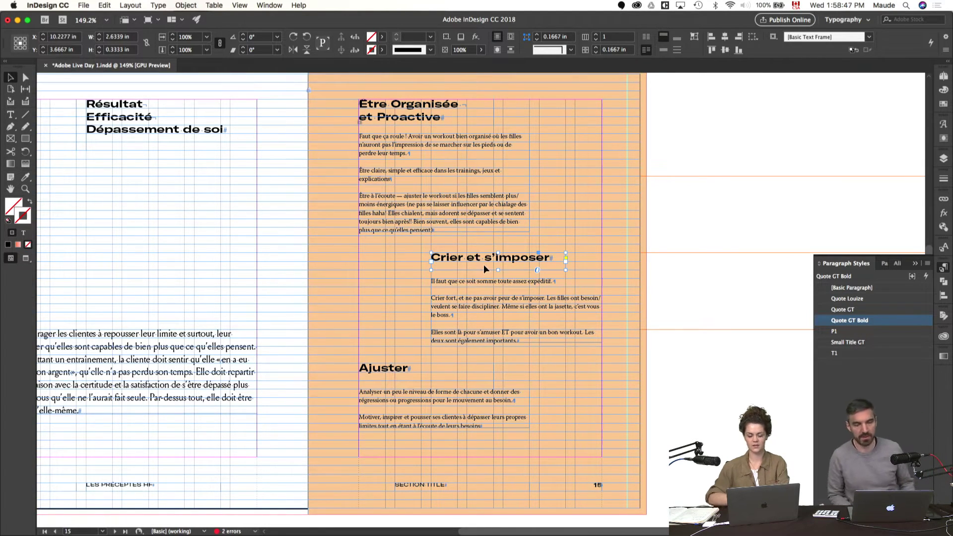
left_click(641, 304)
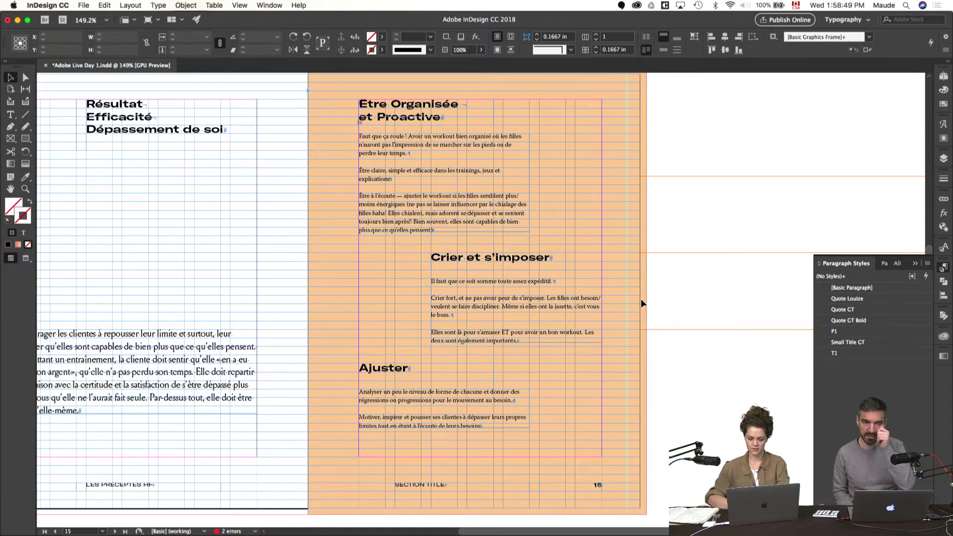
- Move the "Crier et s'imposer" and "Ajuster" headings with their body frames slightly lower on page 15, and preview the spread
left_click_drag(454, 311, 447, 340)
left_click_drag(385, 420, 385, 421)
left_click_drag(385, 419, 386, 419)
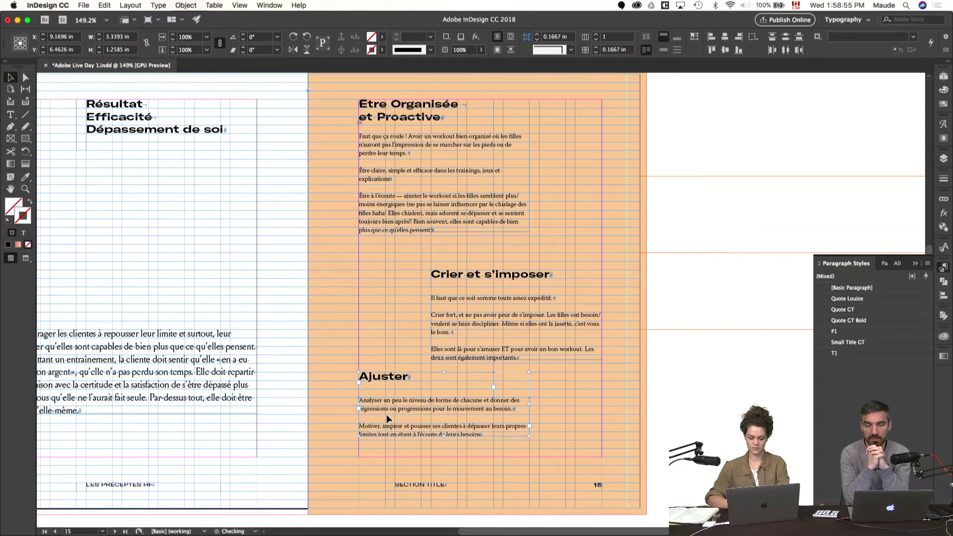
left_click(618, 437)
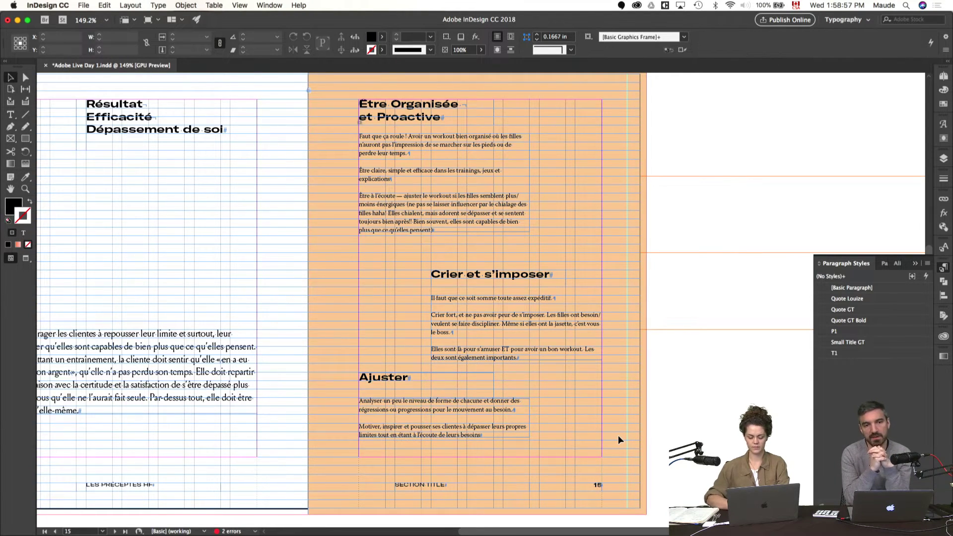
key("w")
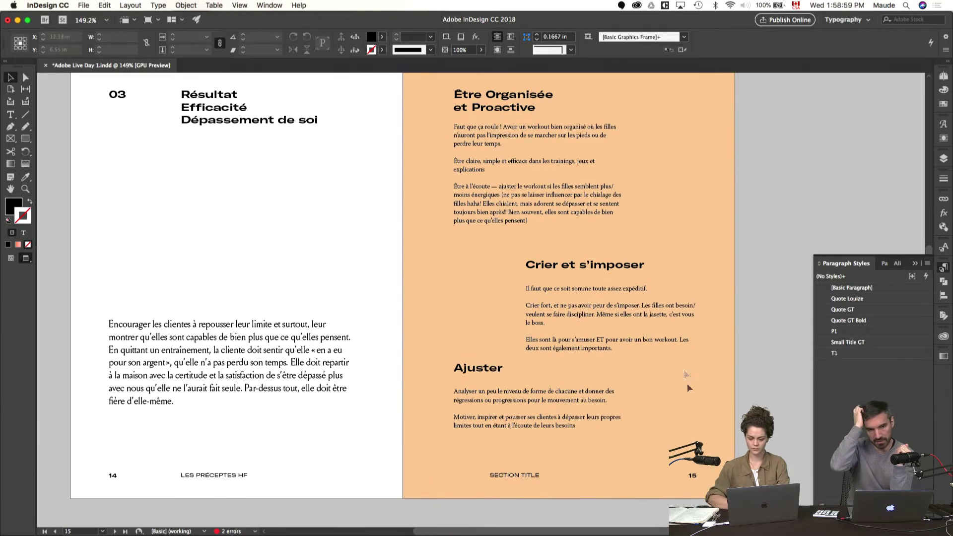
- Break the "Crier et s'imposer" heading onto two lines after "Crier", shift its frame slightly up, and preview the spread
double_click(577, 264)
left_click_drag(561, 264, 645, 265)
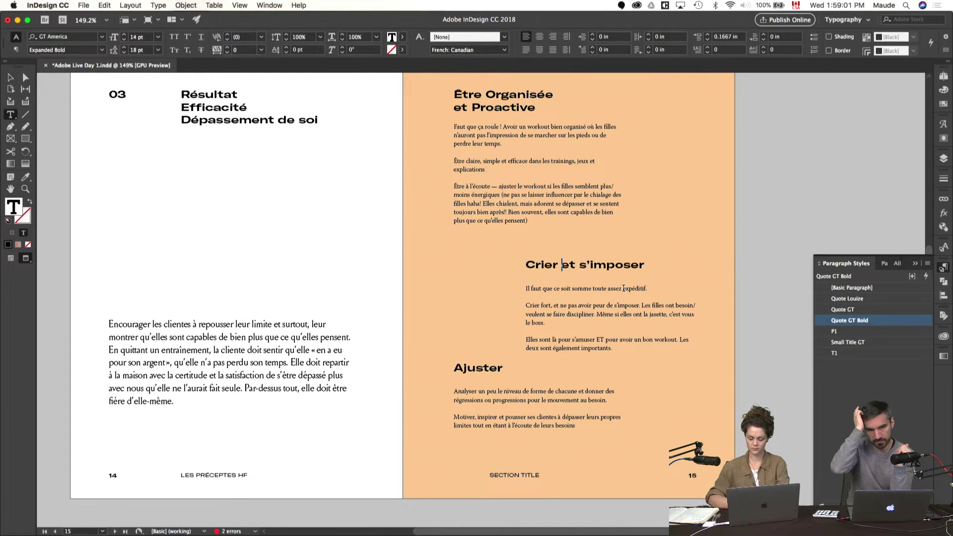
key("BackSpace")
key("super+z")
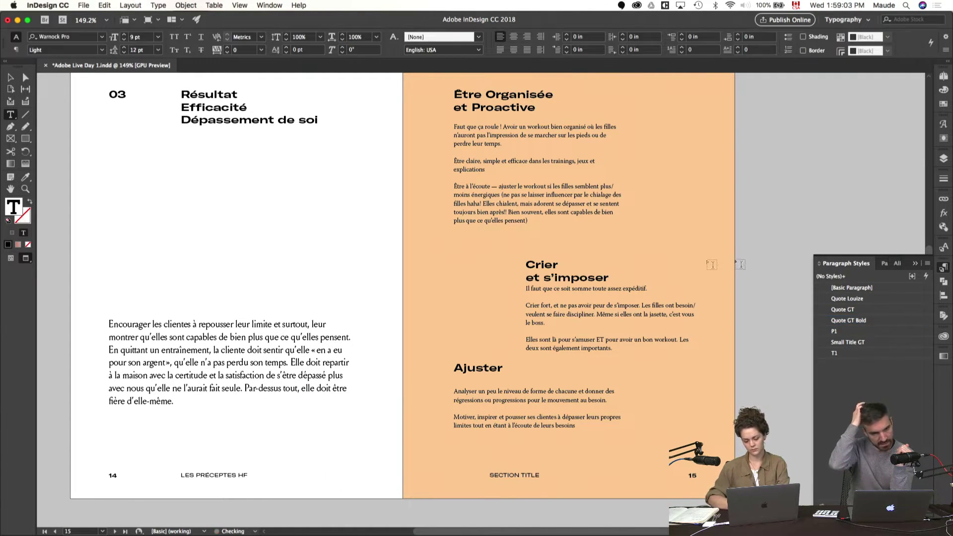
key("Escape")
key("w")
left_click_drag(579, 272, 578, 263)
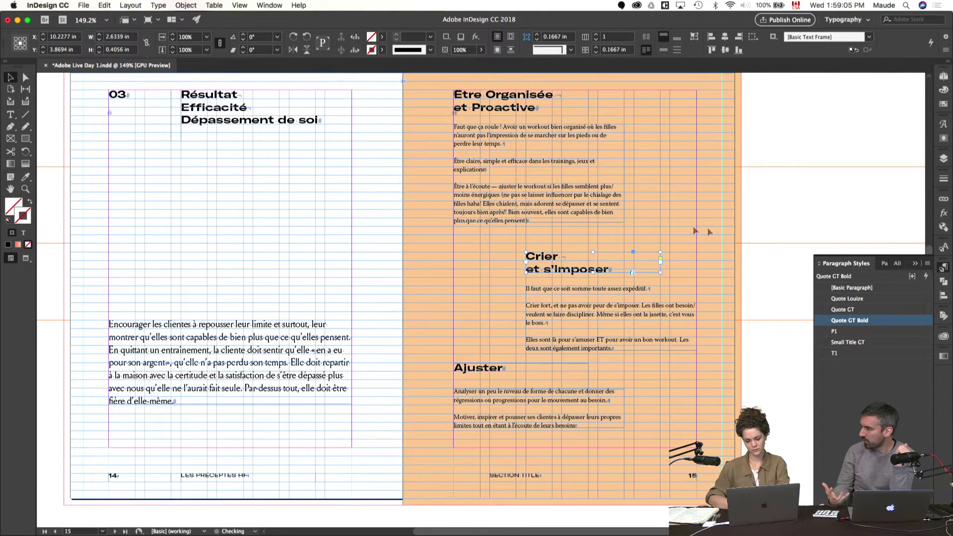
left_click(729, 233)
key("w")
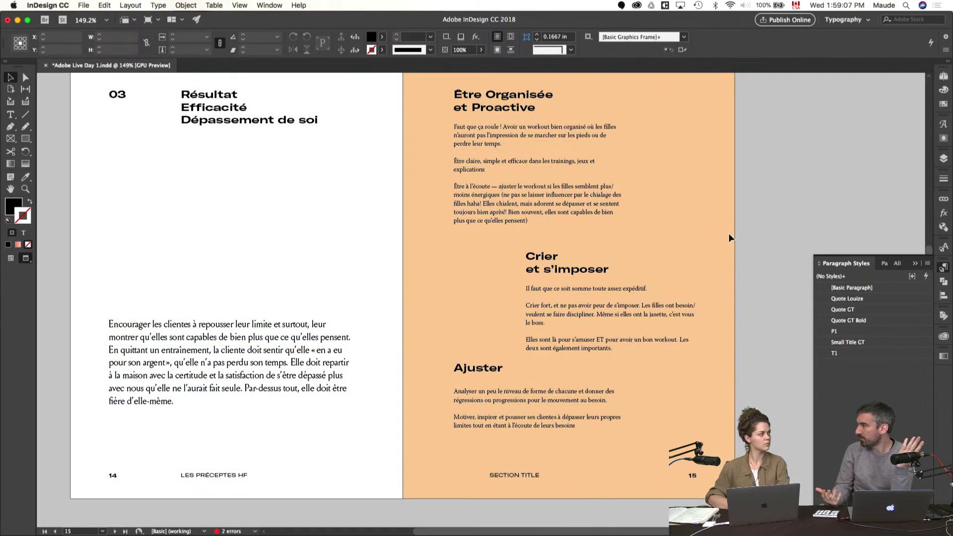
- Narrow the body frame under "Crier et s'imposer" to about 2.63 in wide and preview the page
left_click_drag(716, 295, 722, 306)
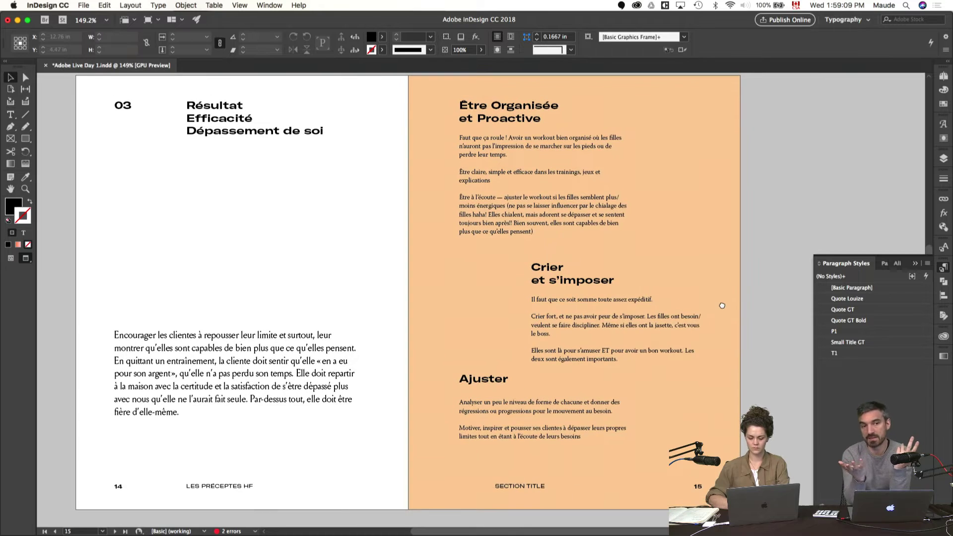
left_click(684, 326)
key("w")
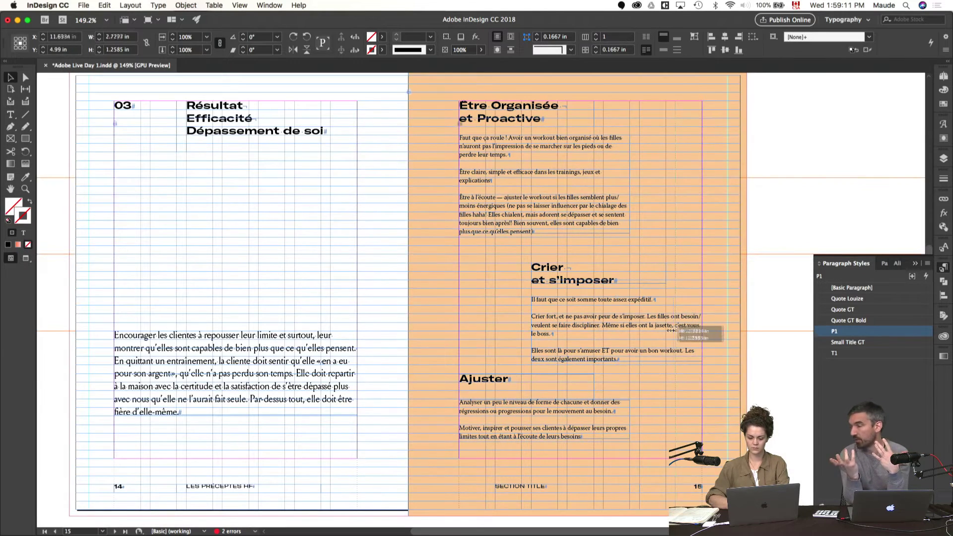
left_click_drag(669, 330, 666, 330)
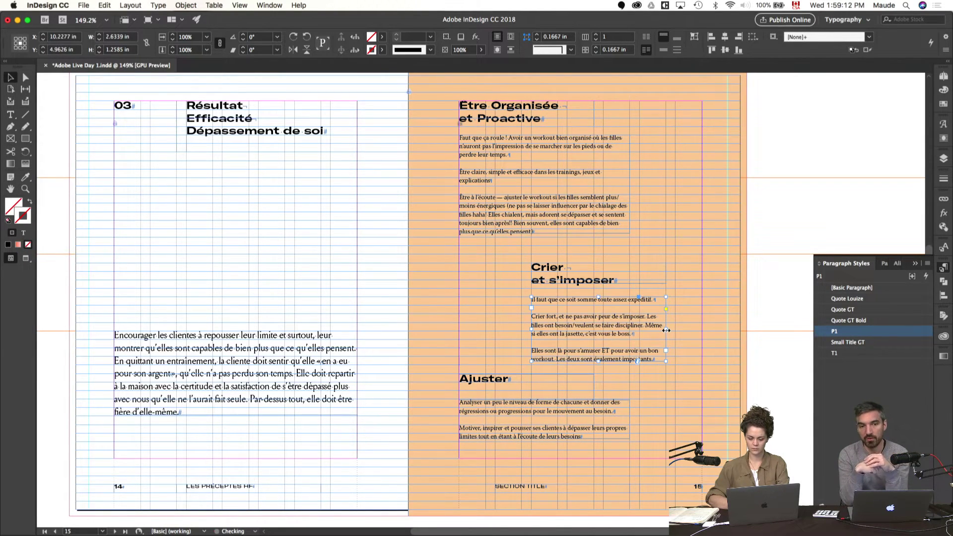
left_click(712, 349)
key("w")
- Move the "Crier et s'imposer" heading and body frames across to page 15's outer margin and preview the spread with the Paragraph Styles hidden
left_click_drag(640, 281, 592, 344)
key("w")
left_click(734, 286)
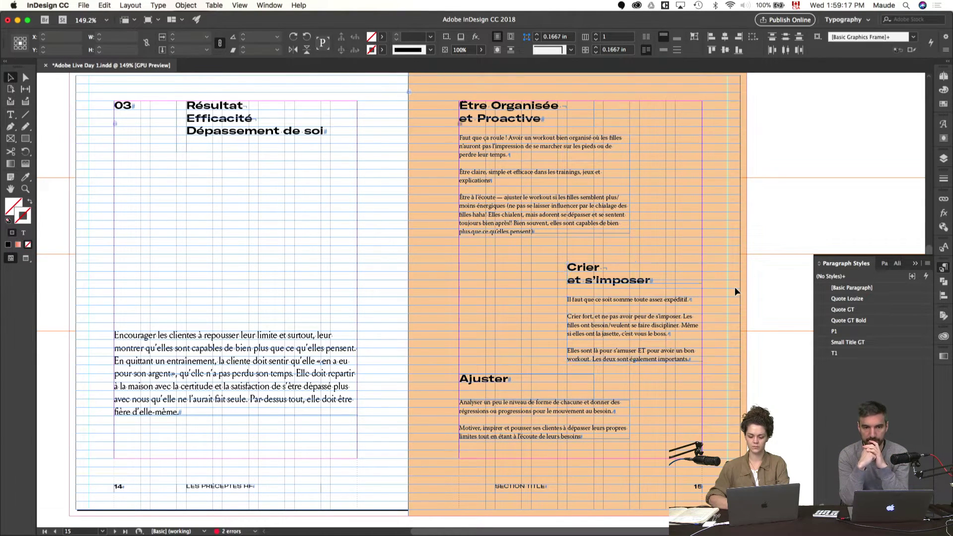
key("w")
left_click(944, 269)
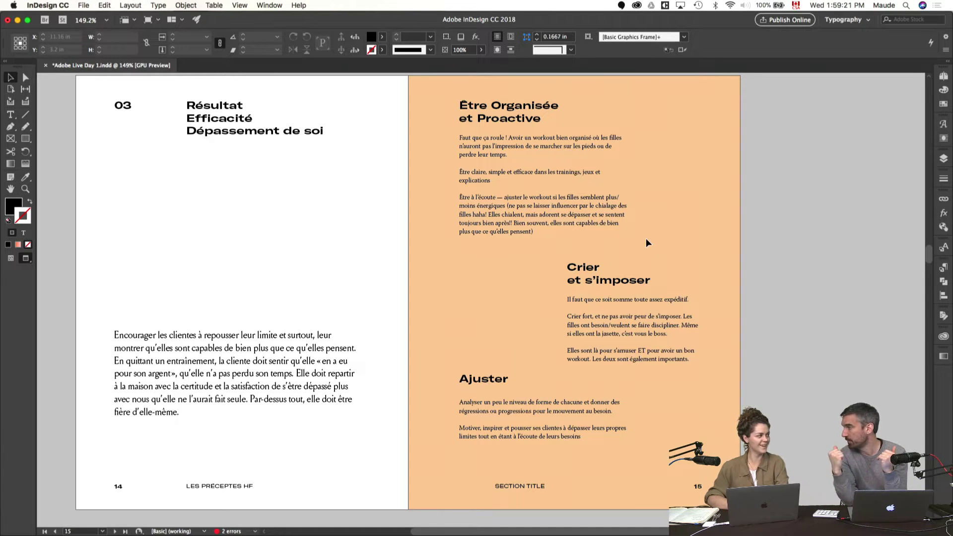
- Narrow the body frame under "Être Organisée et Proactive" to about the width of its heading text and preview the page
left_click(620, 165)
key("w")
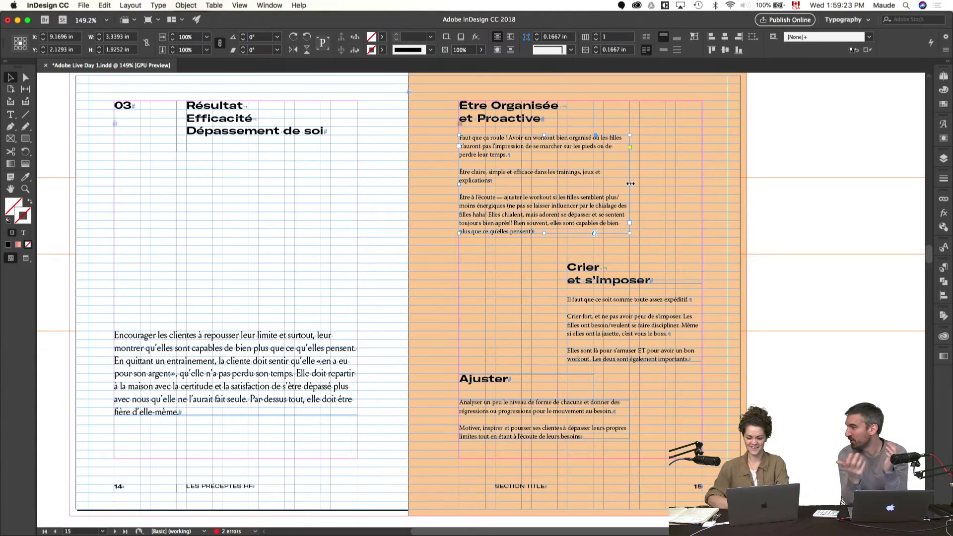
left_click_drag(631, 184, 558, 190)
left_click(590, 214)
key("w")
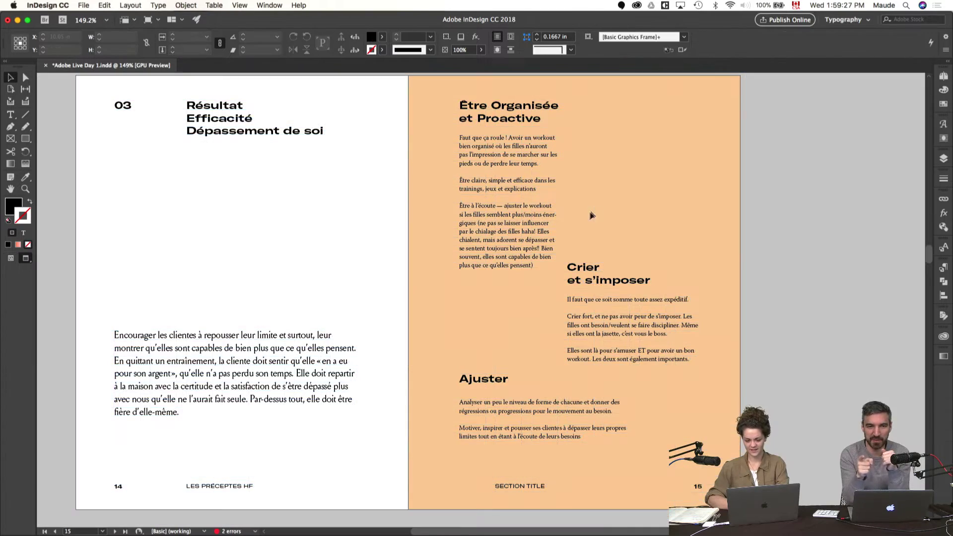
- Narrow the body frame under "Crier et s'imposer" to about 1.93 in wide
scroll(592, 215, "right", 3)
key("w")
left_click(585, 341)
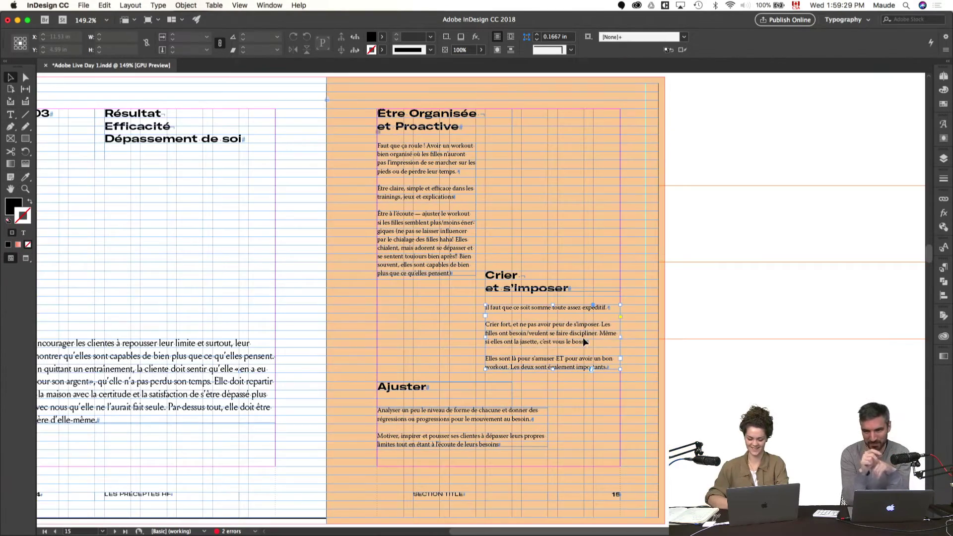
left_click_drag(621, 336, 584, 337)
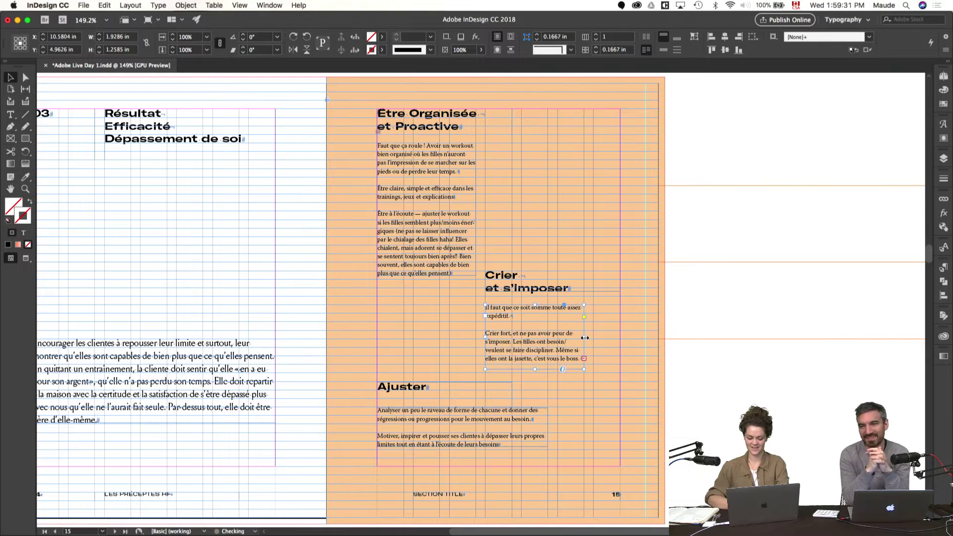
- Place the "Crier et s'imposer" heading and body as a second column level with the first subsection, with the heading frame about 1.93 in wide
left_click_drag(597, 242, 576, 149)
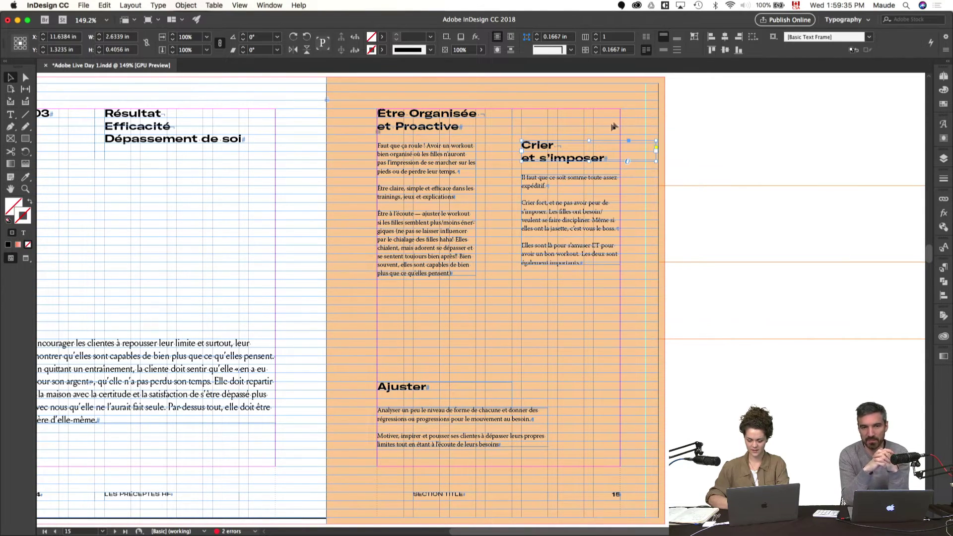
left_click_drag(656, 150, 620, 151)
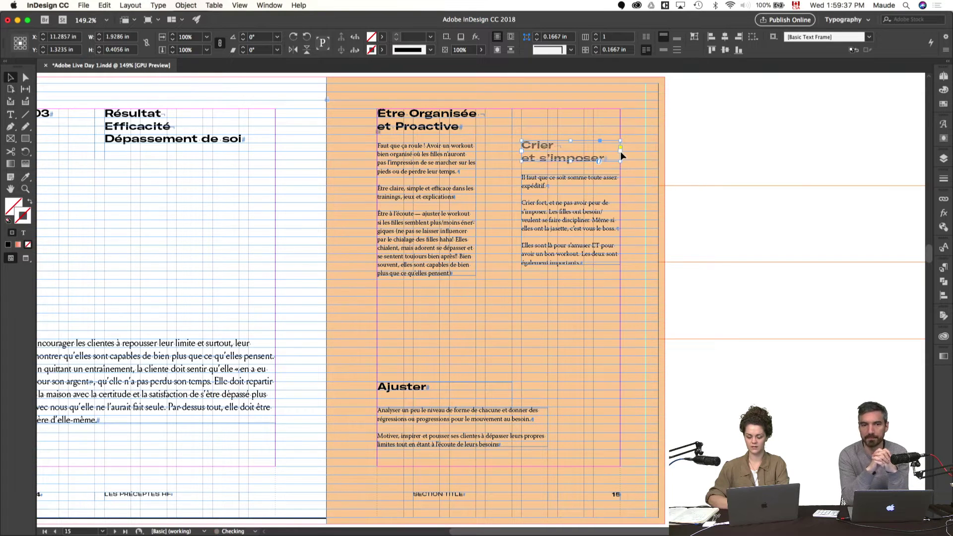
left_click_drag(660, 117, 565, 207)
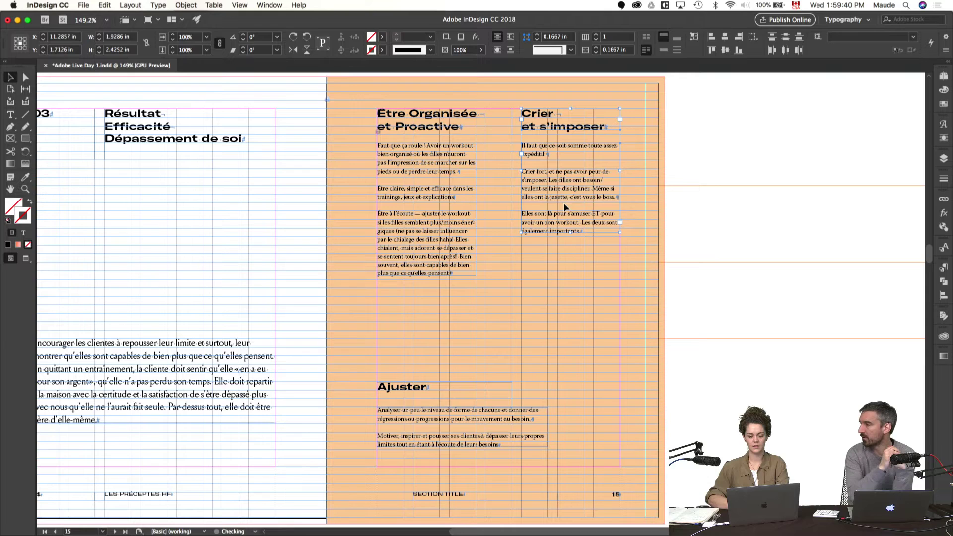
left_click(662, 189)
key("w")
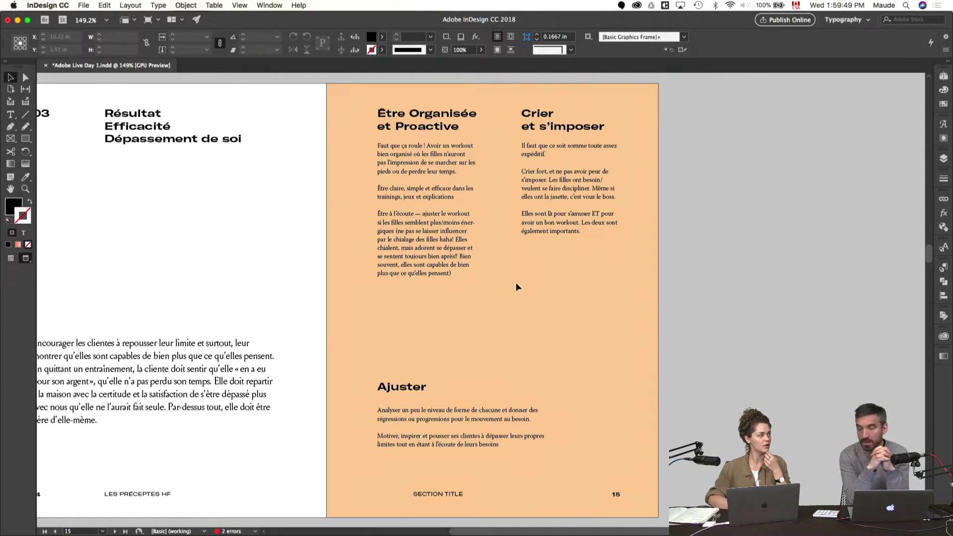
- Try shifting the "Être Organisée et Proactive" heading and body toward the second column with a heading frame about 1.93 in wide, and undo it
key("w")
left_click(409, 225)
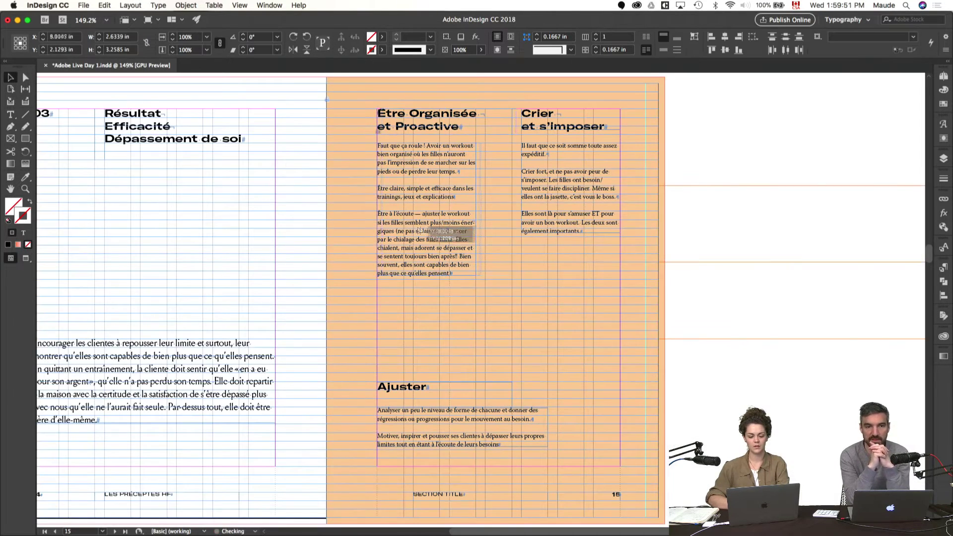
left_click_drag(418, 231, 454, 231)
left_click(353, 168)
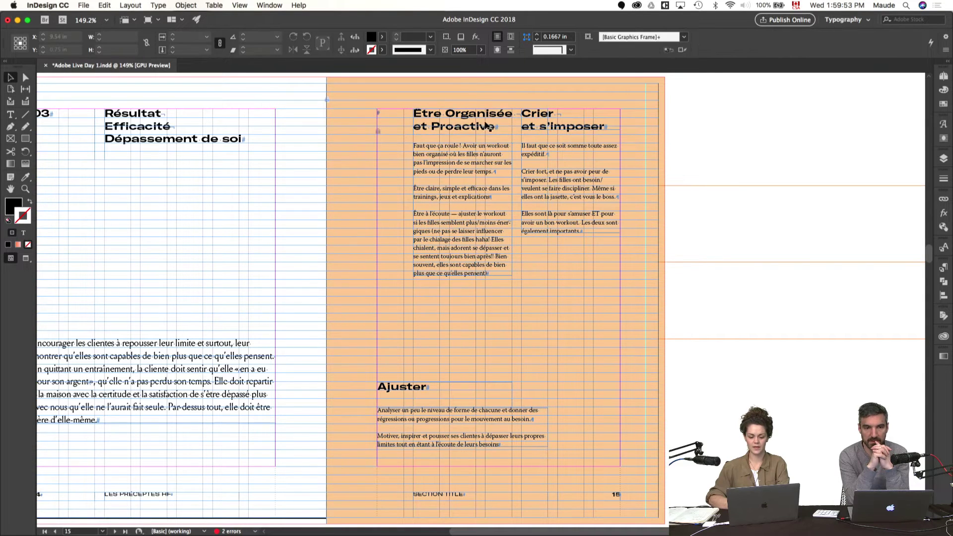
left_click(488, 127)
left_click_drag(548, 122, 506, 123)
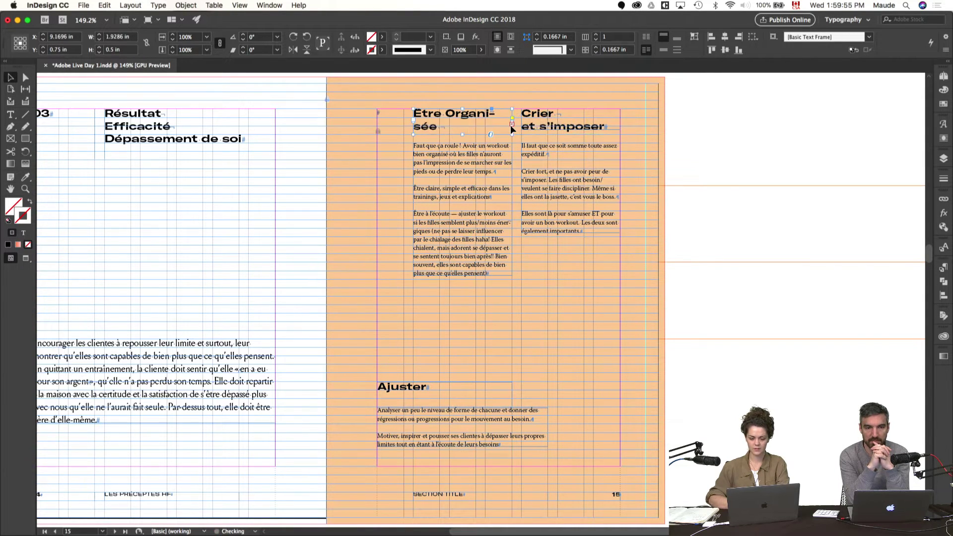
key("w")
key("ctrl+z")
key("ctrl+z")
left_click(543, 315)
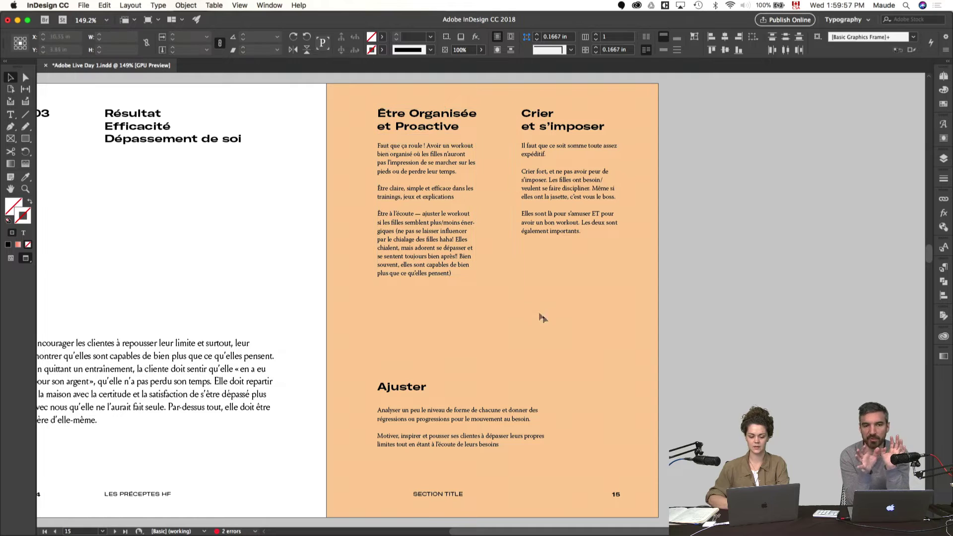
- Move the "Ajuster" heading and body frames up to just below the first column's text and preview the spread
key("w")
left_click_drag(545, 334, 637, 328)
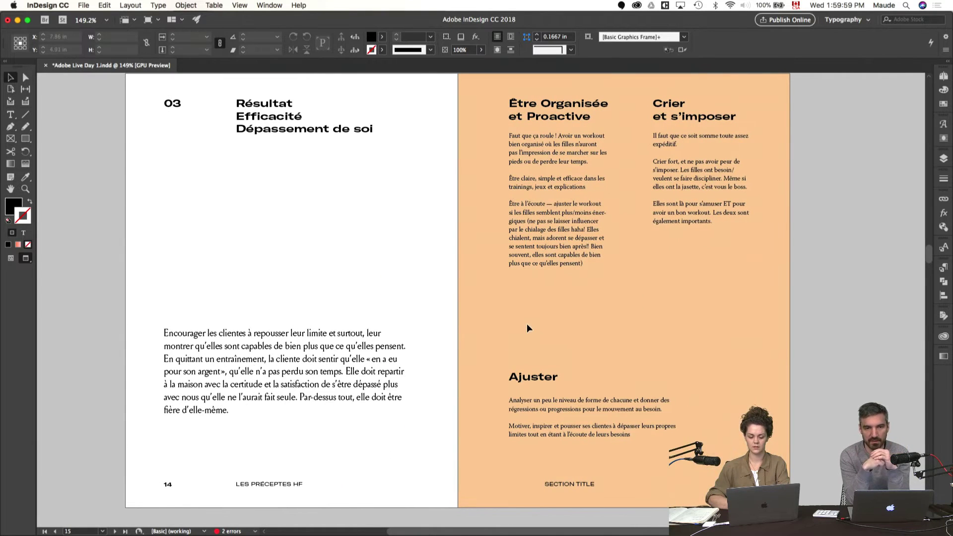
left_click_drag(488, 324, 553, 366)
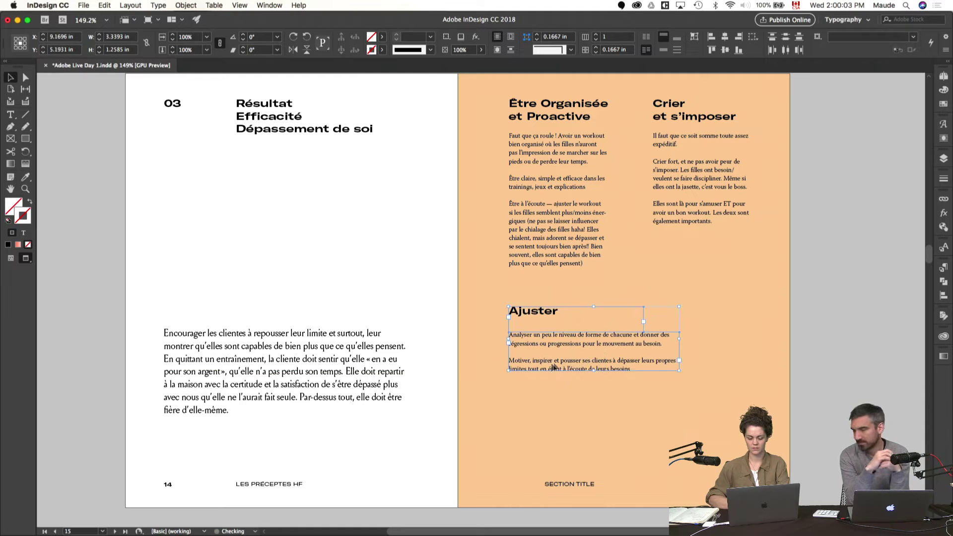
left_click(698, 358)
key("w")
left_click_drag(696, 365, 650, 310)
left_click_drag(583, 361, 578, 350)
key("w")
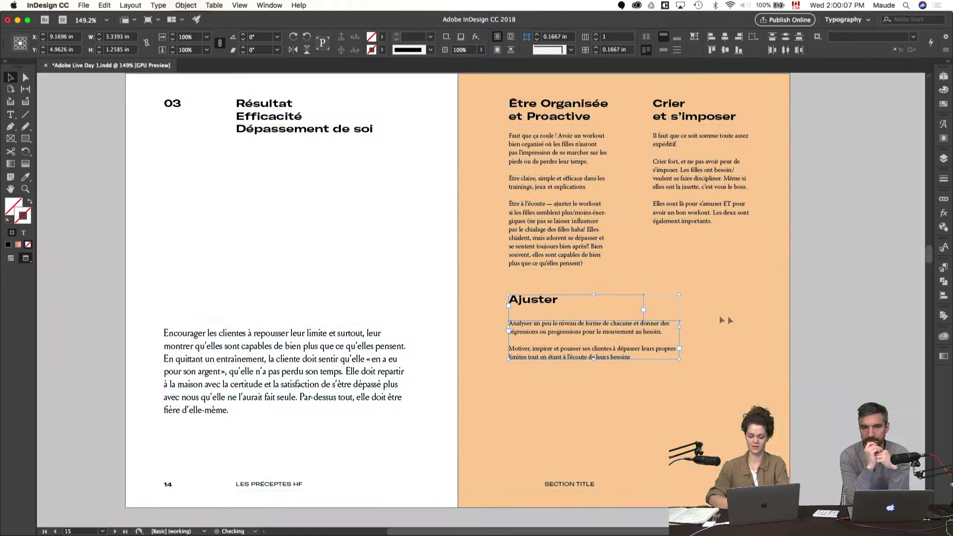
left_click(743, 322)
- Narrow the text frame holding the three subsections on page 13 to about 3.34 in wide and preview the spread
left_click_drag(744, 321, 610, 382)
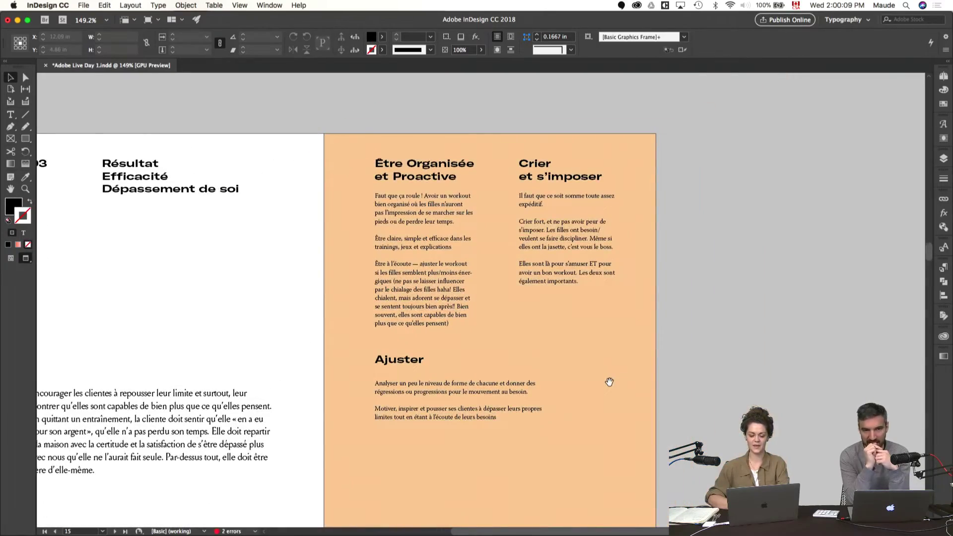
scroll(609, 381, "up", 10)
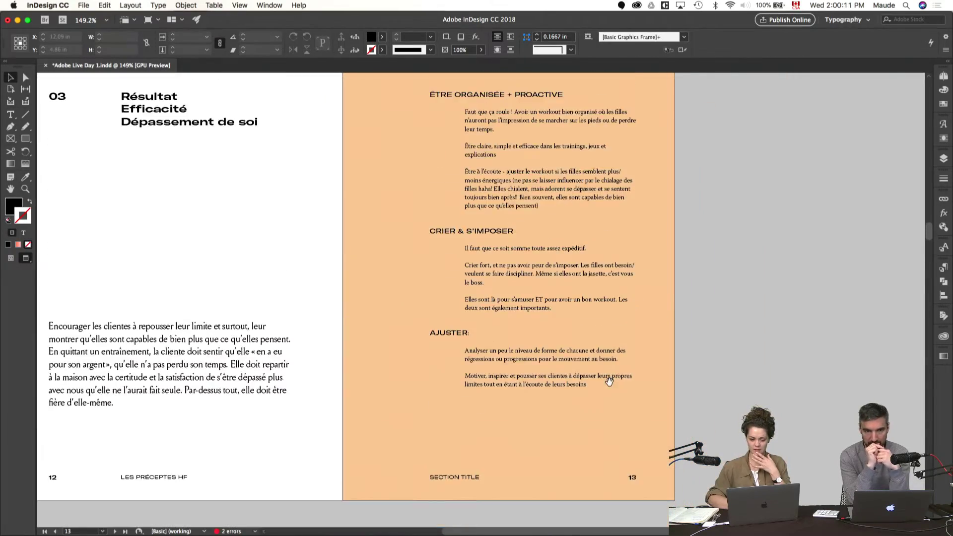
scroll(610, 381, "up", 2)
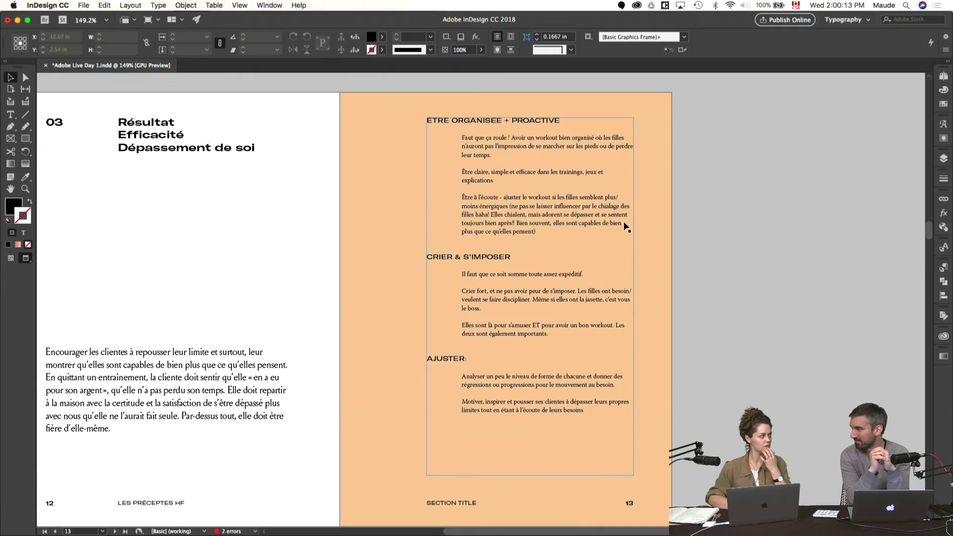
scroll(627, 226, "down", 4)
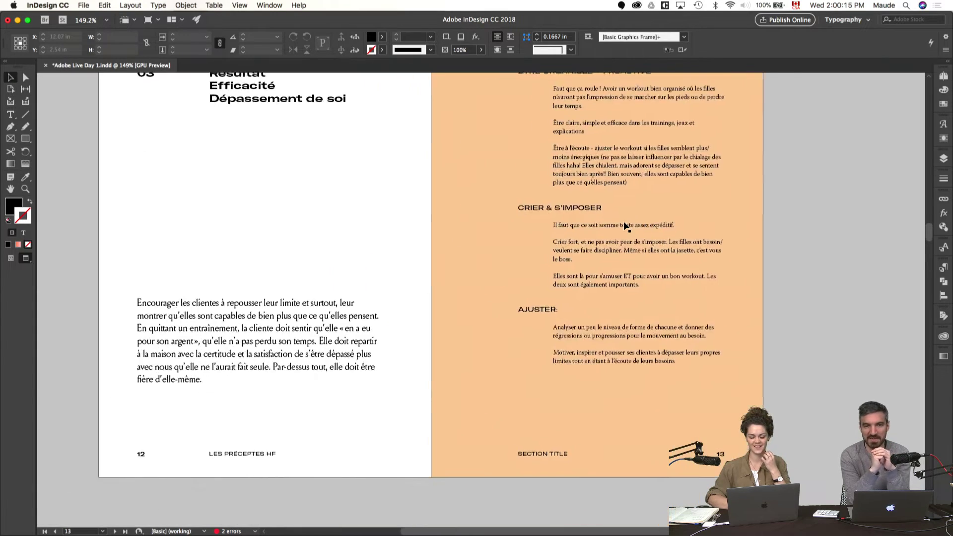
scroll(627, 225, "up", 4)
scroll(626, 226, "left", 5)
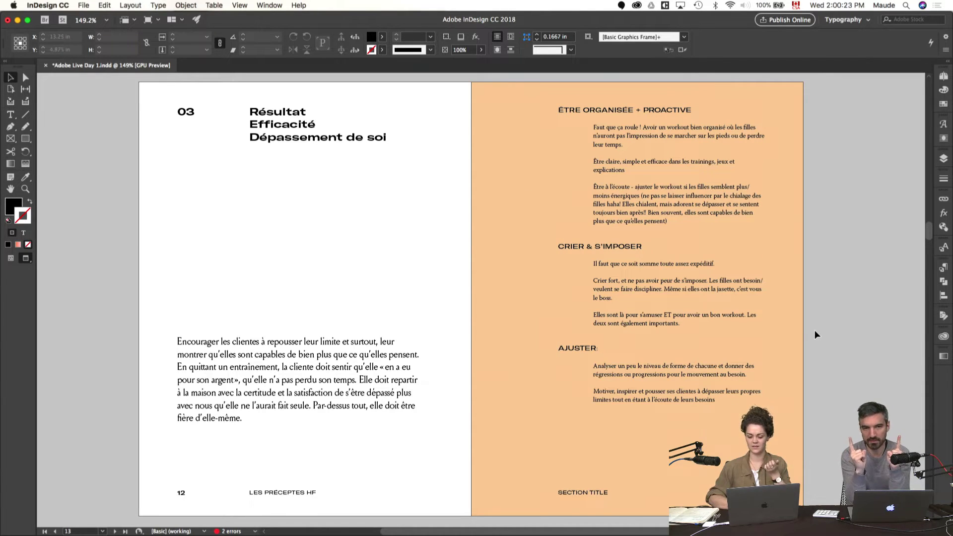
key("w")
left_click(762, 290)
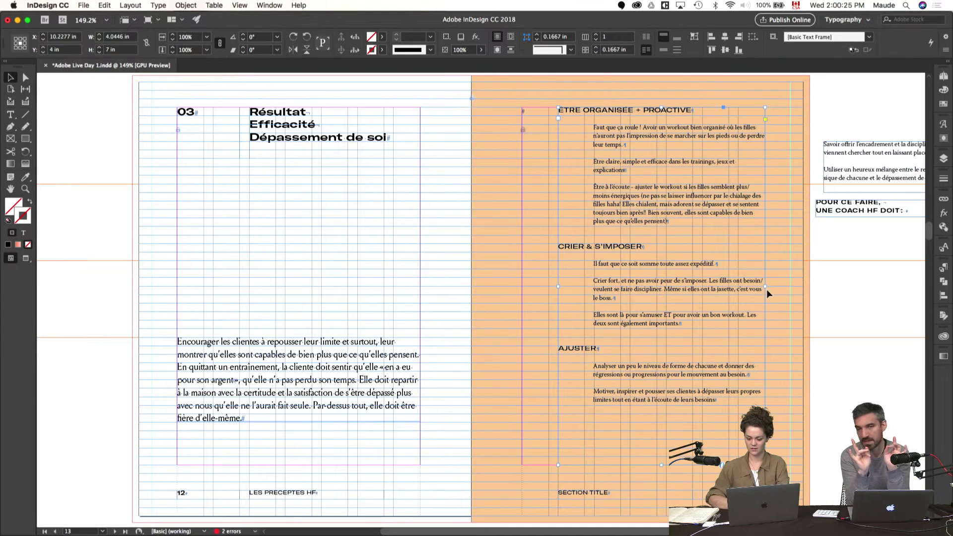
left_click_drag(762, 287, 729, 287)
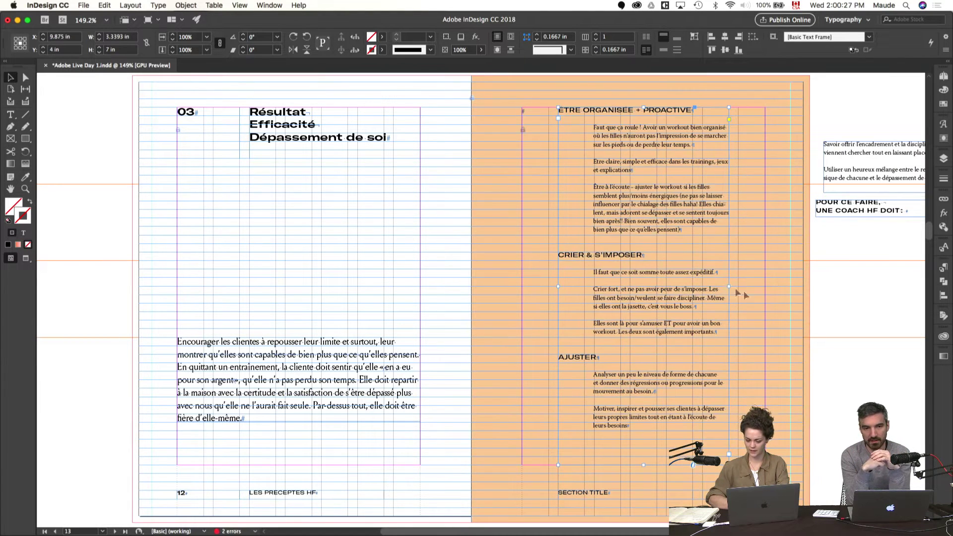
key("w")
key("w")
left_click(767, 316)
key("w")
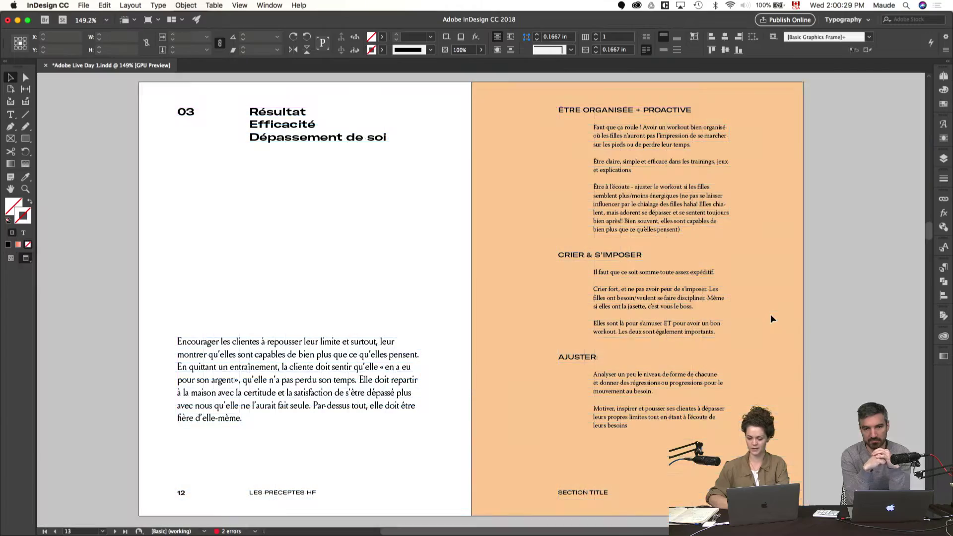
key("w")
key("w")
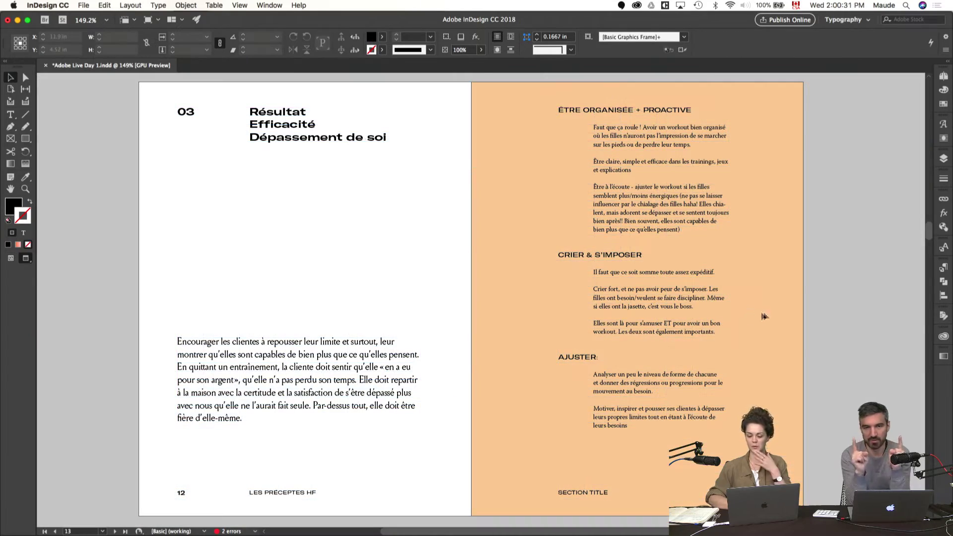
- Move the "Ajuster" heading and body on page 15 across to line up under the "Crier et s'imposer" column
scroll(768, 316, "down", 5)
scroll(767, 316, "down", 8)
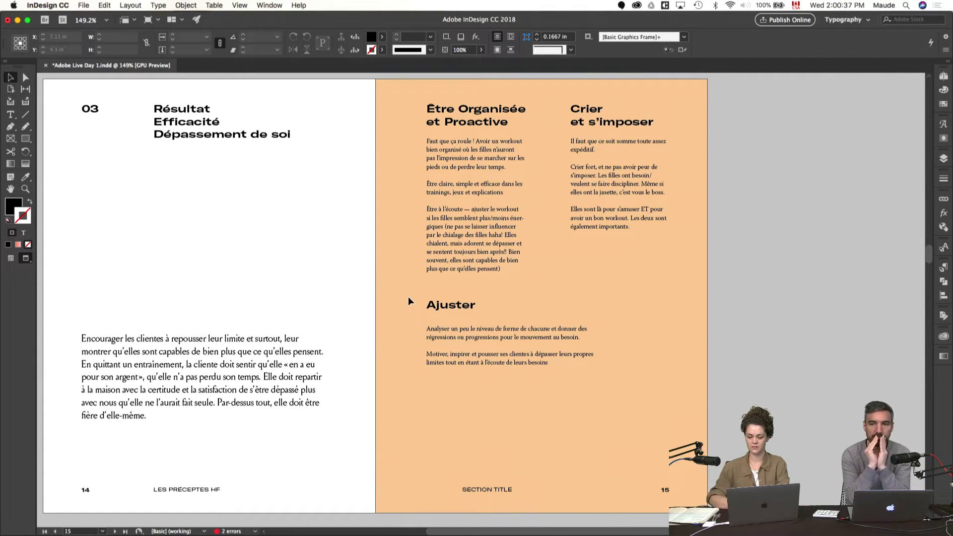
left_click_drag(412, 300, 493, 364)
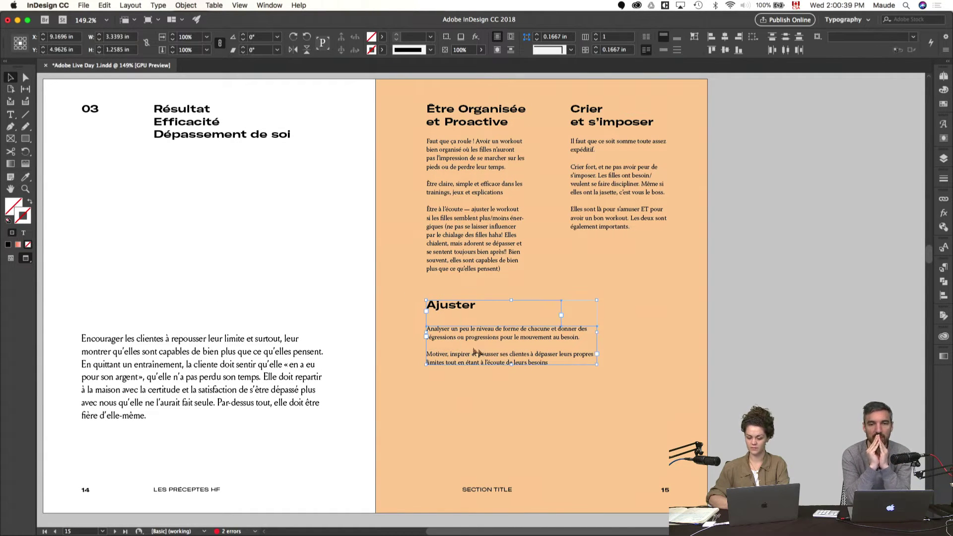
key("w")
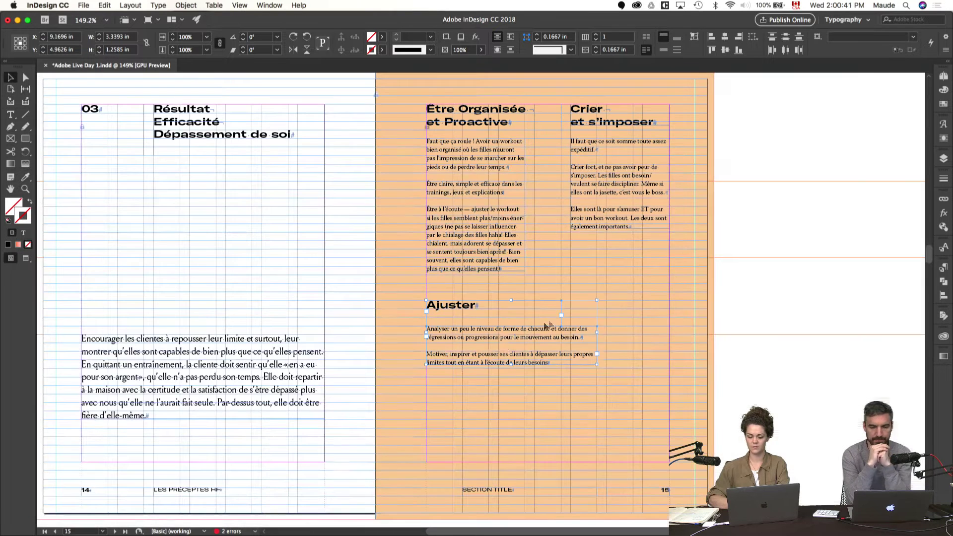
left_click_drag(504, 340, 647, 335)
left_click(735, 295)
left_click(725, 341)
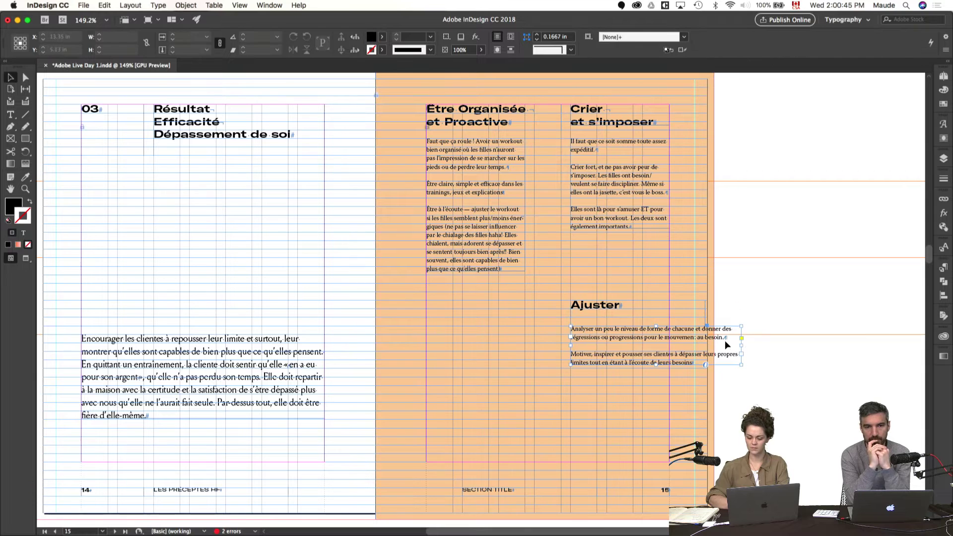
- Narrow the "Ajuster" body and heading frames to the outer margin, about 1.93 in wide, shorten the heading frame to about 0.33 in, and preview
left_click_drag(732, 348, 669, 347)
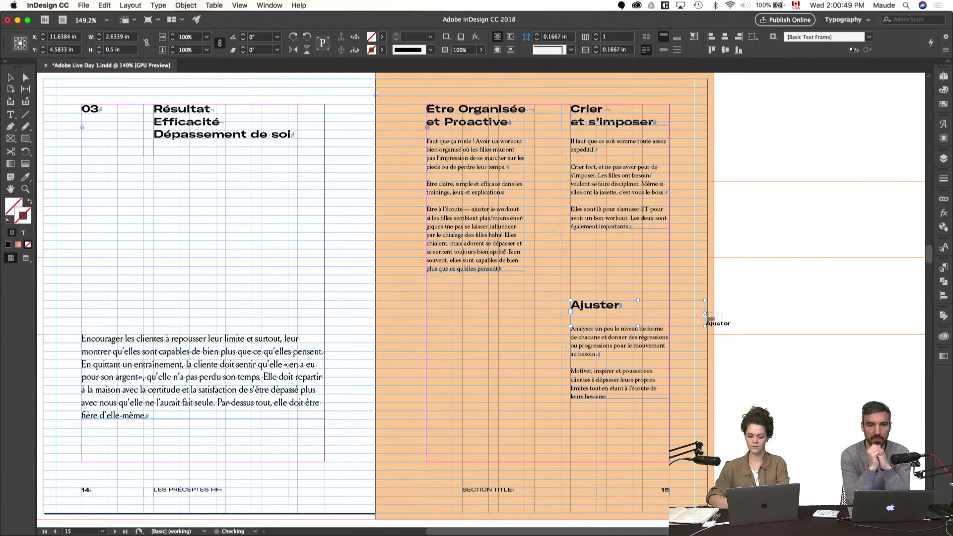
left_click_drag(705, 312, 669, 316)
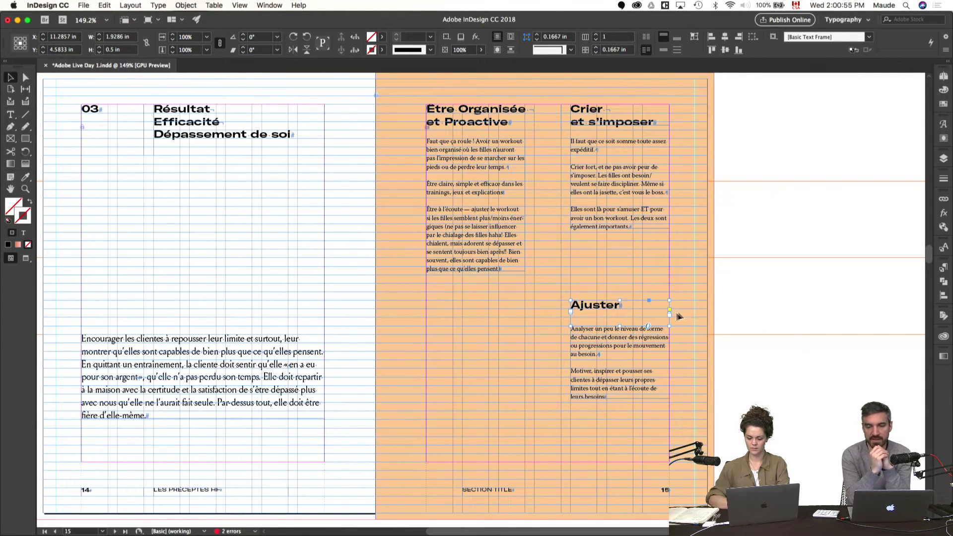
left_click_drag(619, 326, 621, 321)
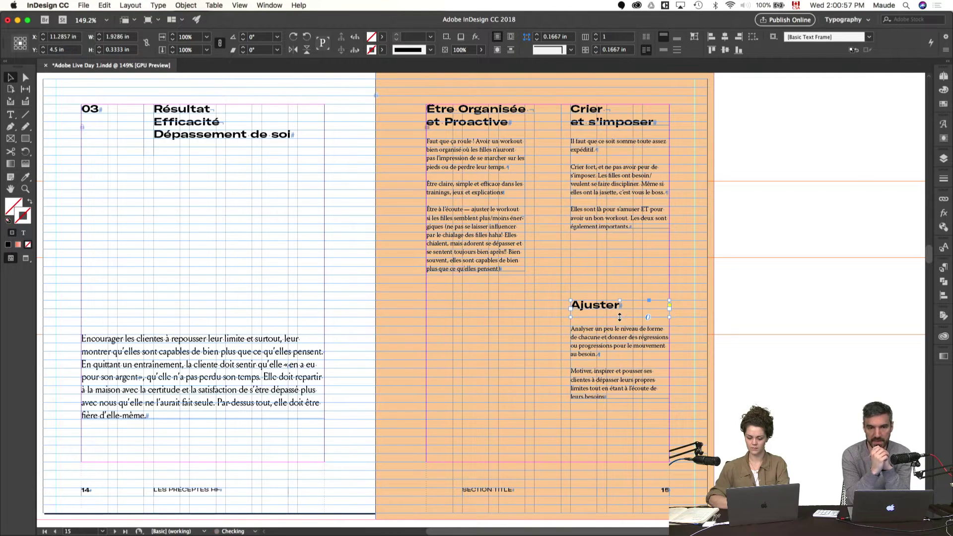
left_click(707, 323)
key("w")
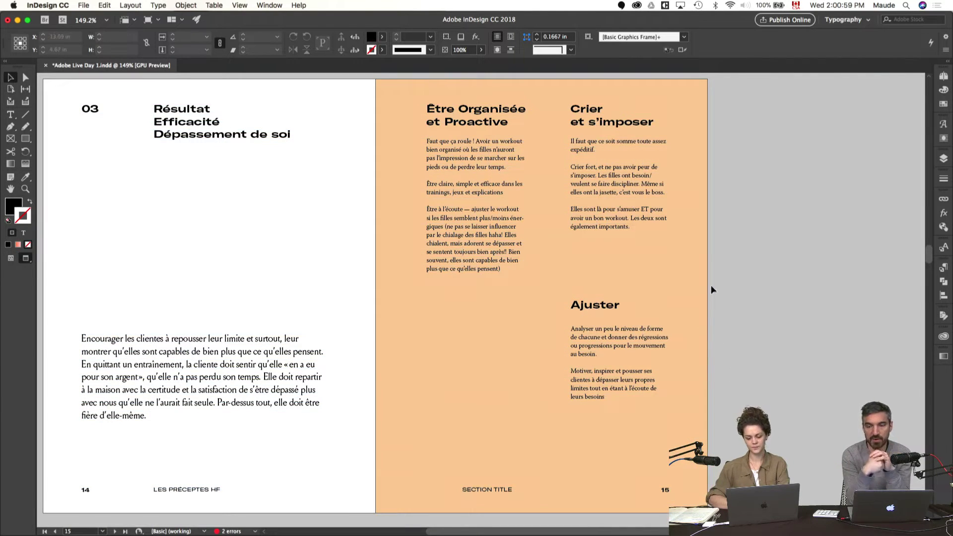
- Shift the "Ajuster" heading and body down and toward the first column, and widen both frames to about 3.34 in, ending at the outer margin
left_click_drag(661, 279, 591, 336)
key("w")
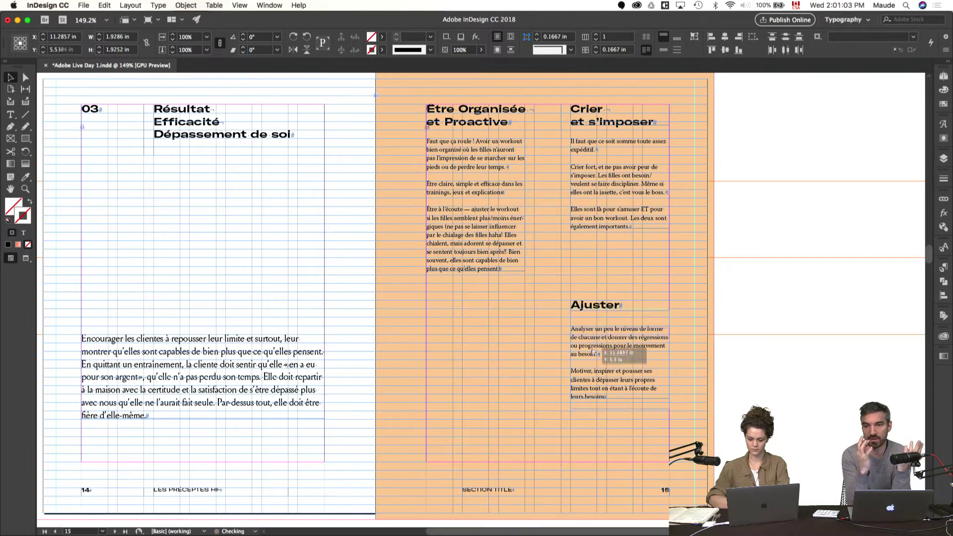
left_click(717, 305)
scroll(717, 305, "right", 2)
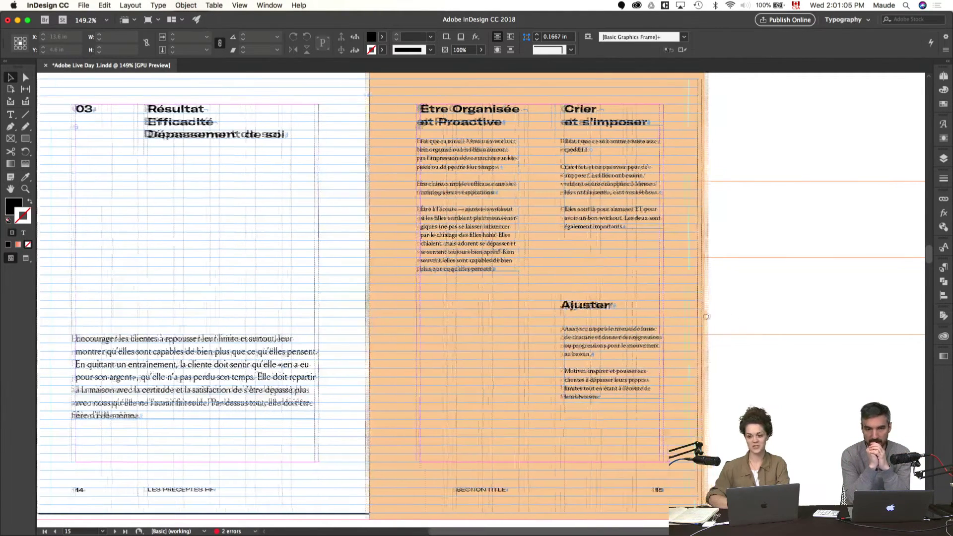
left_click(944, 76)
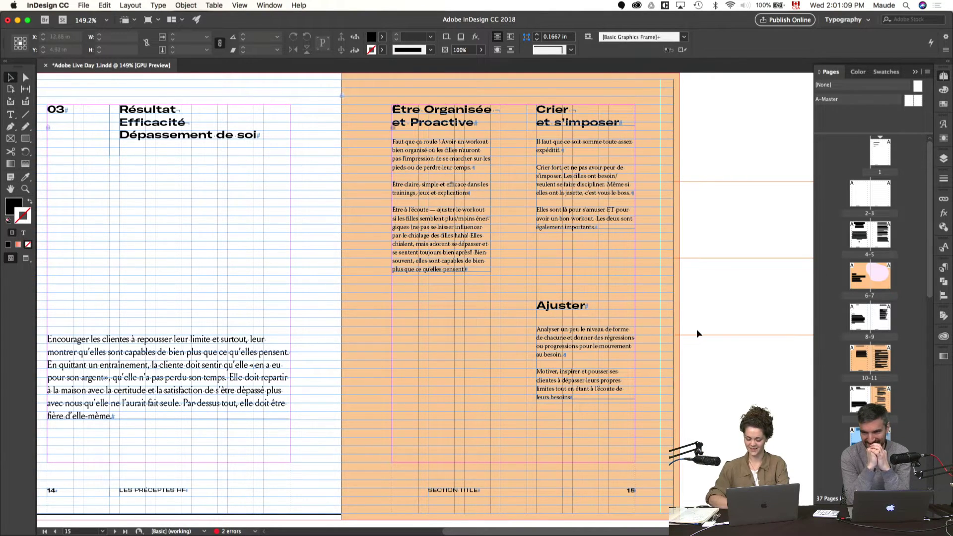
left_click(558, 356)
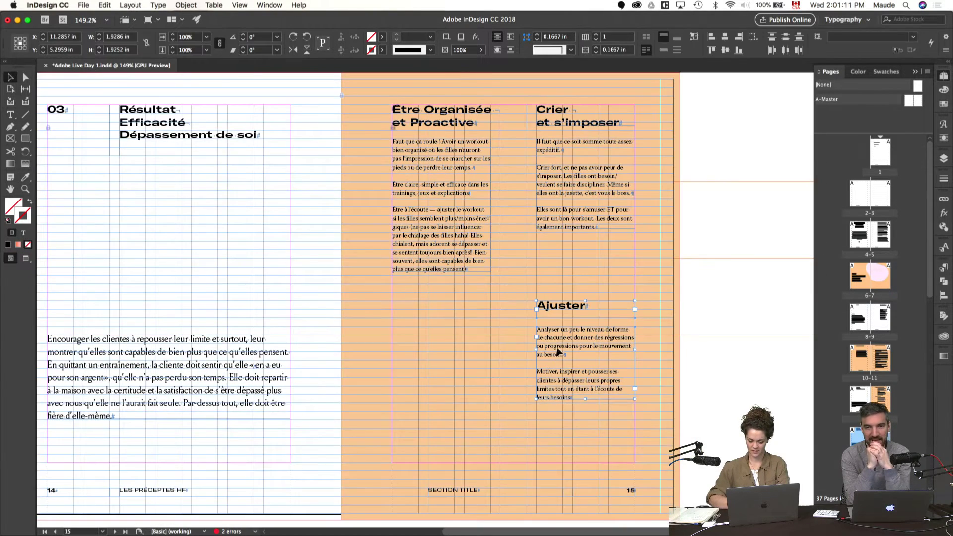
left_click_drag(557, 354, 522, 380)
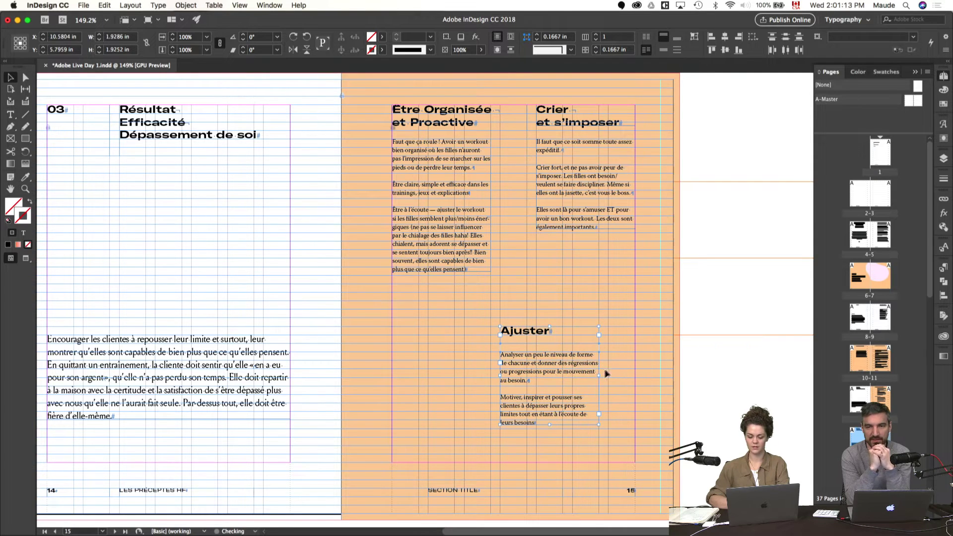
left_click_drag(600, 374, 636, 375)
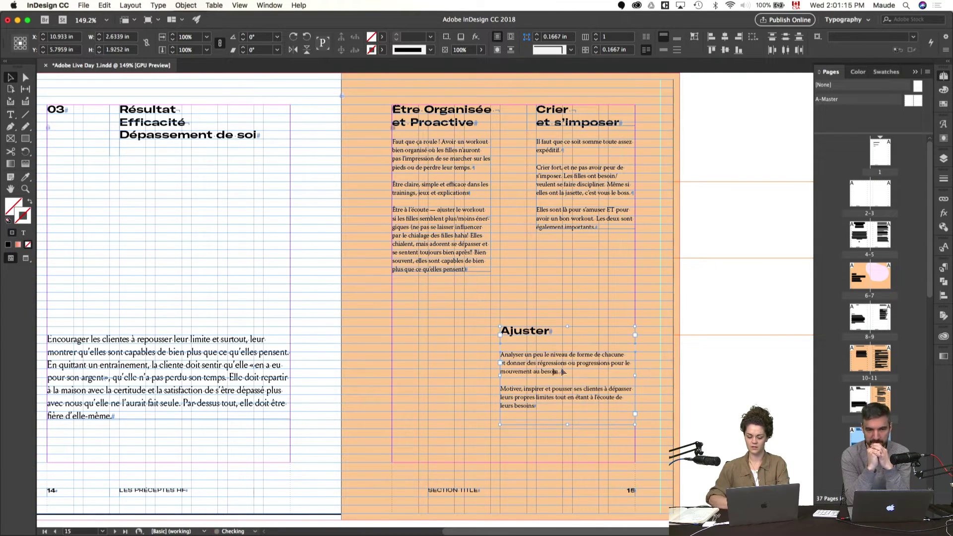
left_click_drag(503, 376, 464, 377)
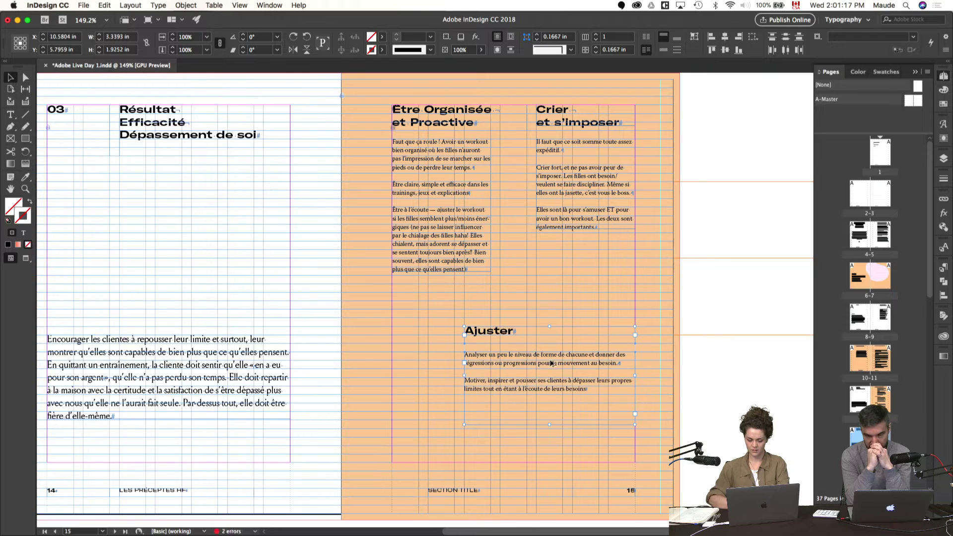
- Try the "Ajuster" heading and body at the bottom margin of page 15 and preview the spread
left_click_drag(553, 362, 554, 434)
key("w")
left_click(590, 296)
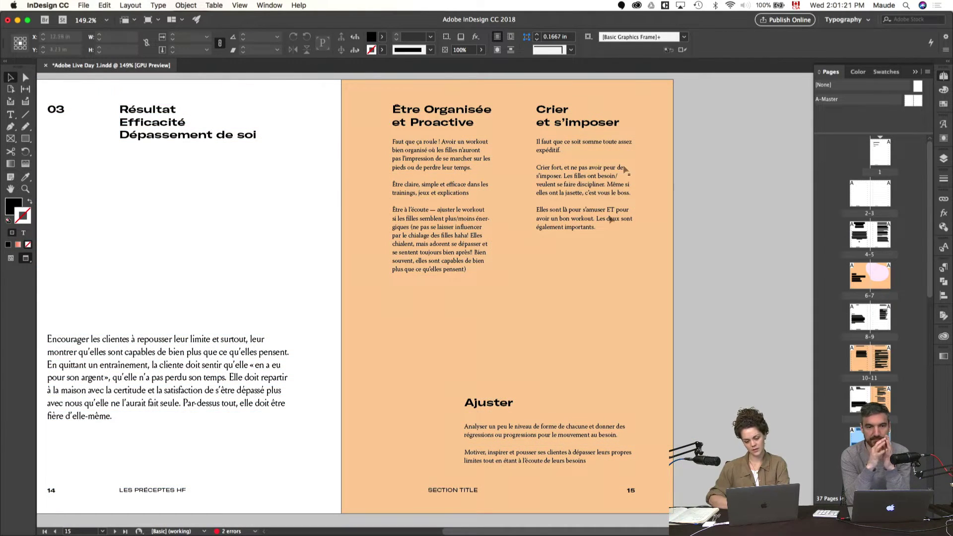
scroll(668, 80, "up", 2)
left_click_drag(669, 99, 565, 209)
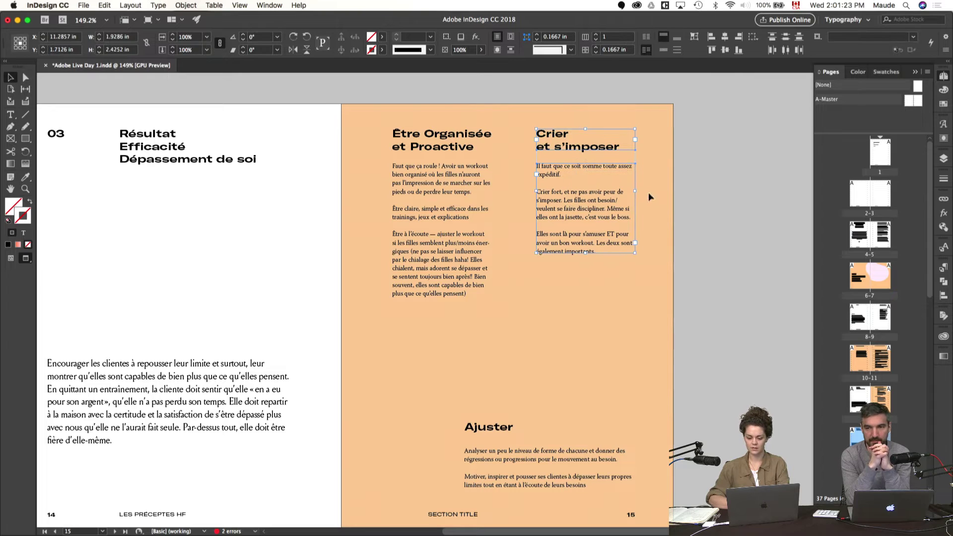
left_click(677, 213)
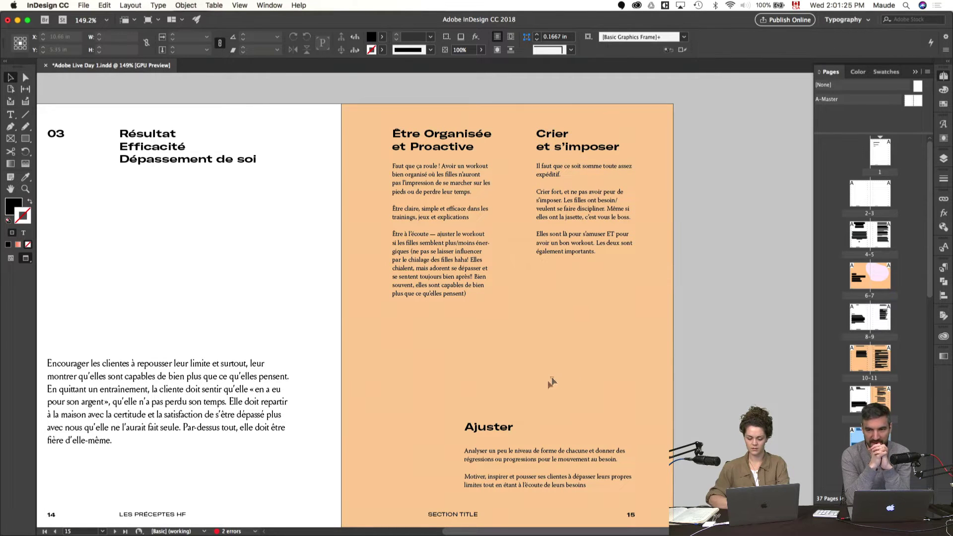
- Move the "Ajuster" heading and body up and inward to align with the footer's section title, and preview the spread
left_click_drag(493, 379, 556, 492)
key("w")
left_click_drag(489, 475, 456, 416)
left_click(480, 323)
key("w")
- Compare the page 13 single-column layout with the page 15 two-column layout, and check them against the section 02 spread
left_click_drag(437, 323, 570, 334)
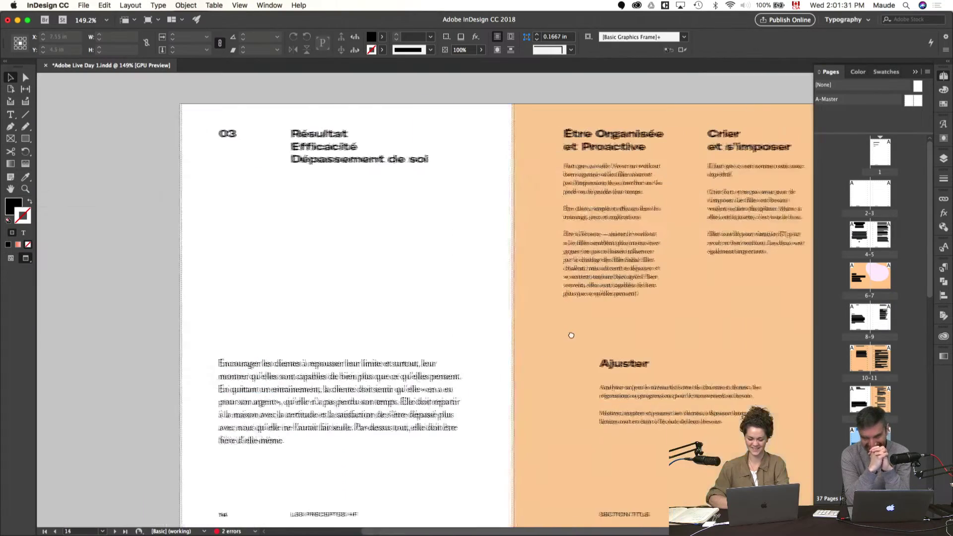
scroll(572, 333, "down", 2)
scroll(571, 334, "up", 15)
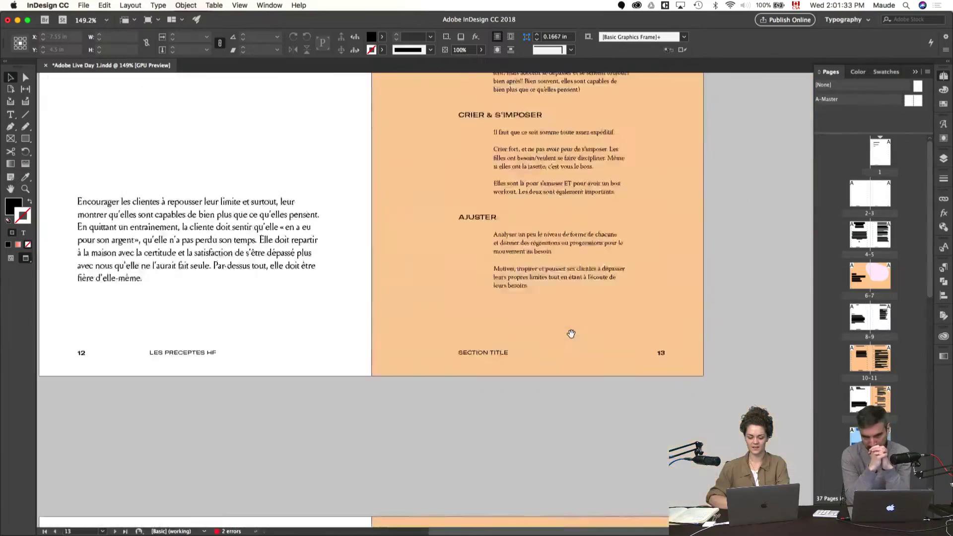
scroll(571, 332, "left", 2)
scroll(572, 333, "down", 1)
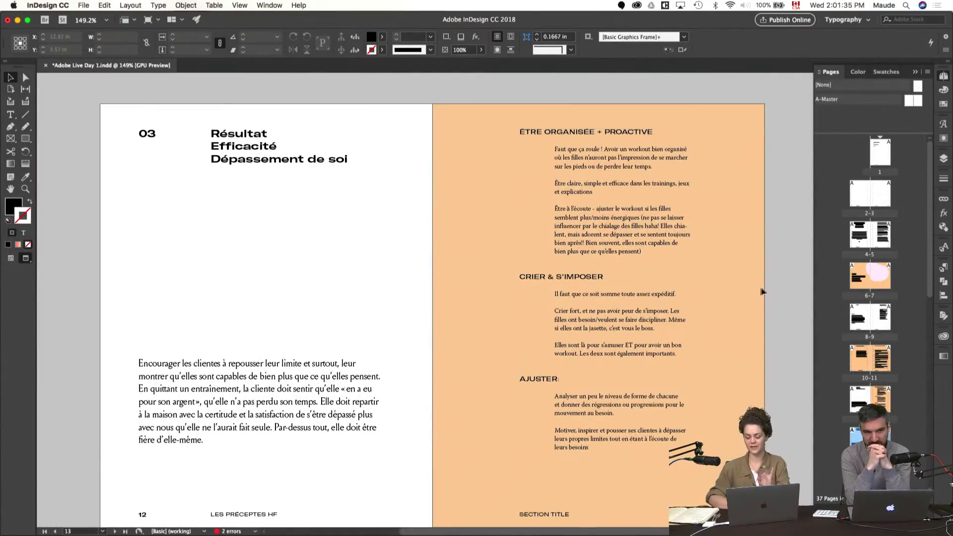
scroll(762, 288, "down", 1)
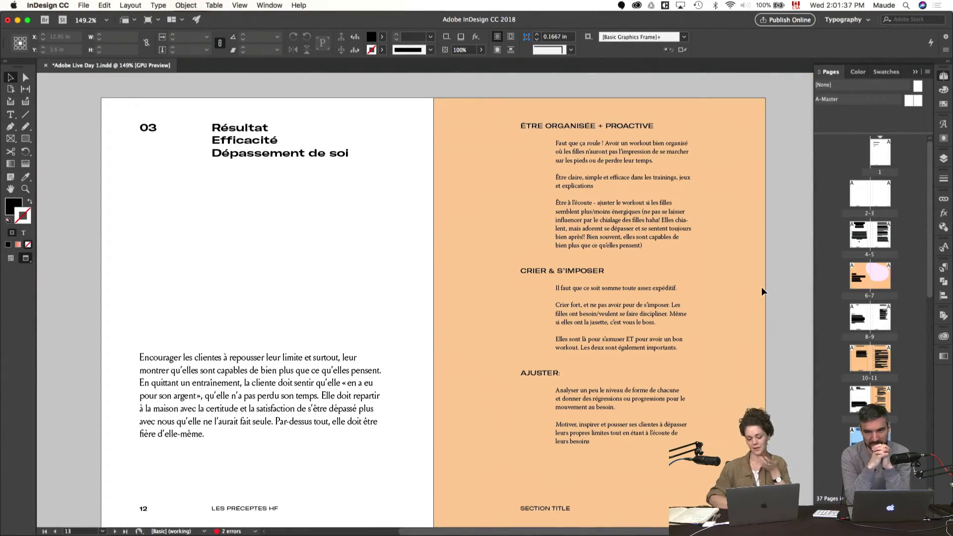
scroll(762, 287, "down", 5)
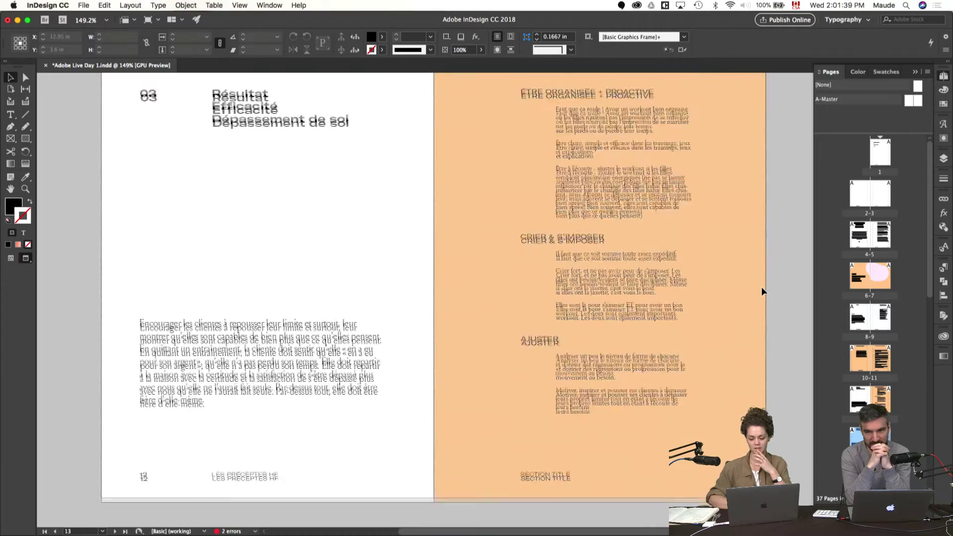
scroll(762, 287, "down", 10)
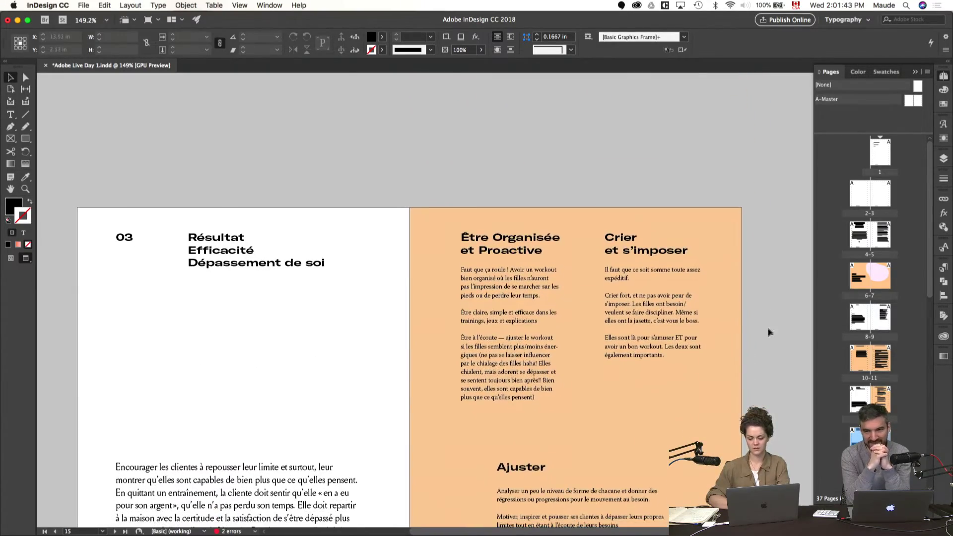
scroll(763, 322, "down", 1)
scroll(890, 353, "down", 2)
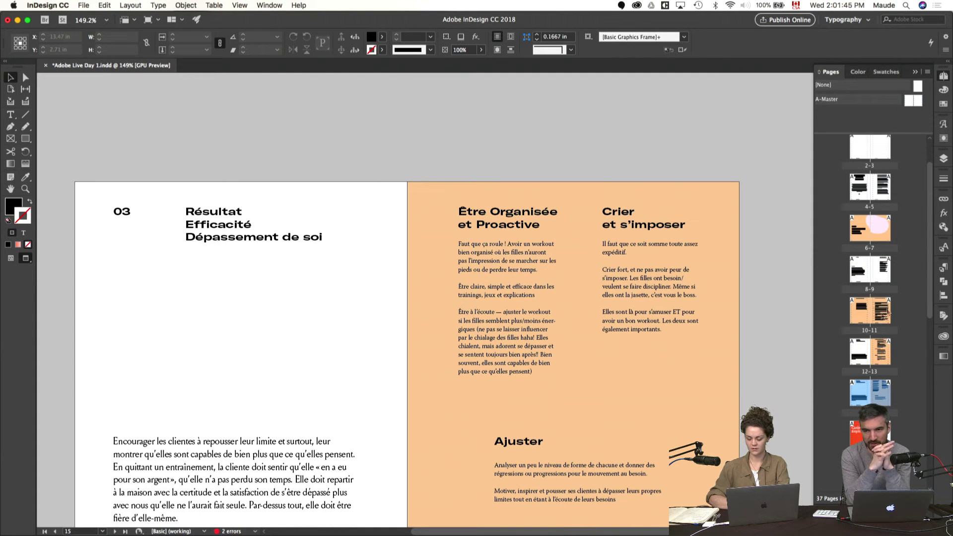
double_click(881, 313)
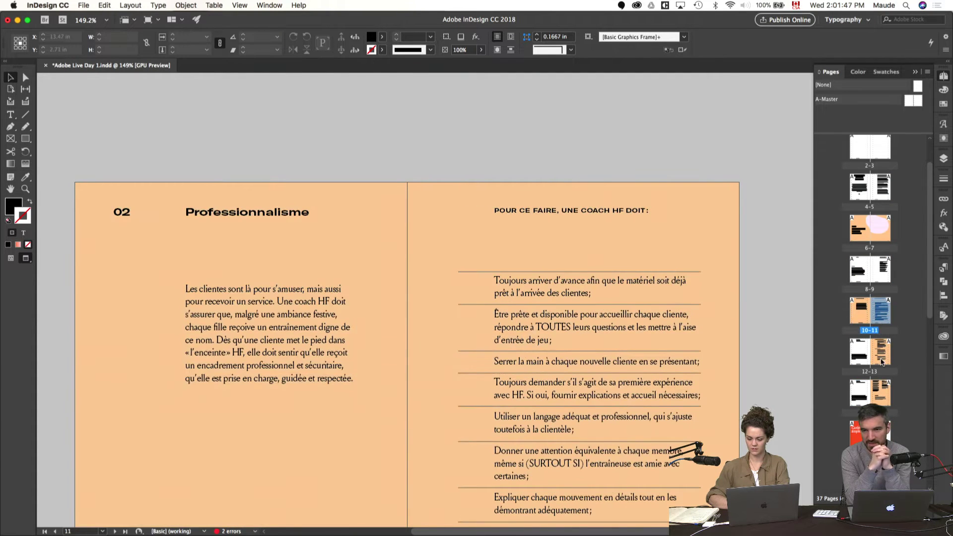
double_click(882, 392)
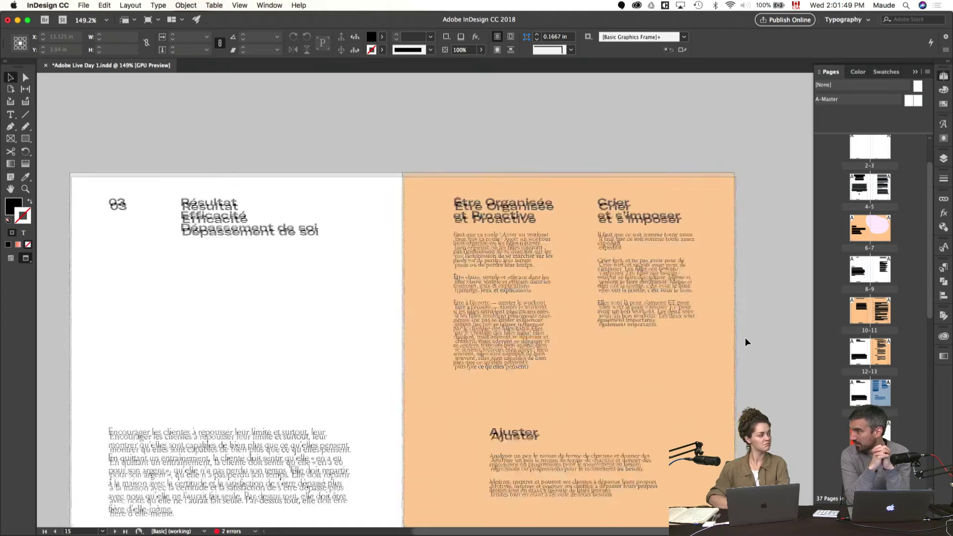
- Duplicate the section 03 spread on pages 14–15 as pages 16–17
left_click(880, 355)
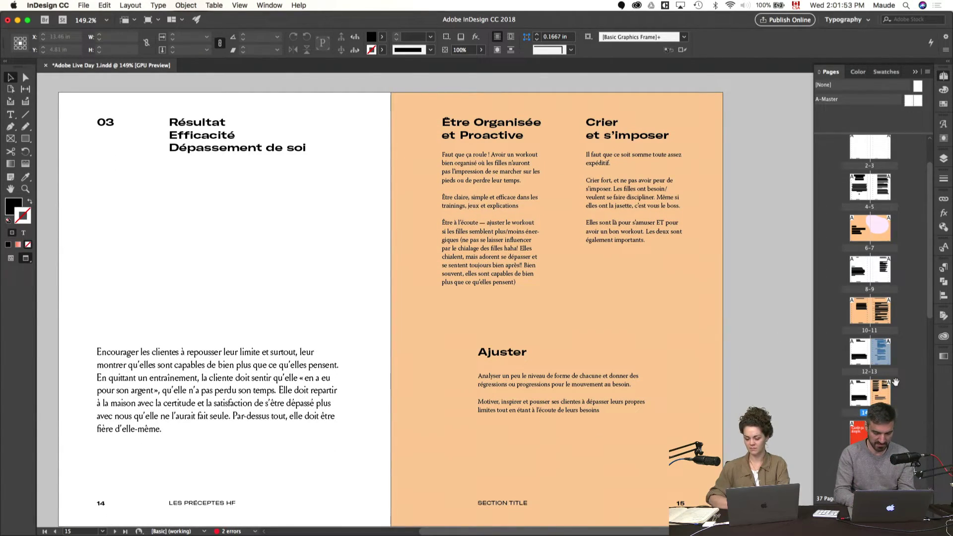
left_click(883, 392)
scroll(762, 338, "up", 1)
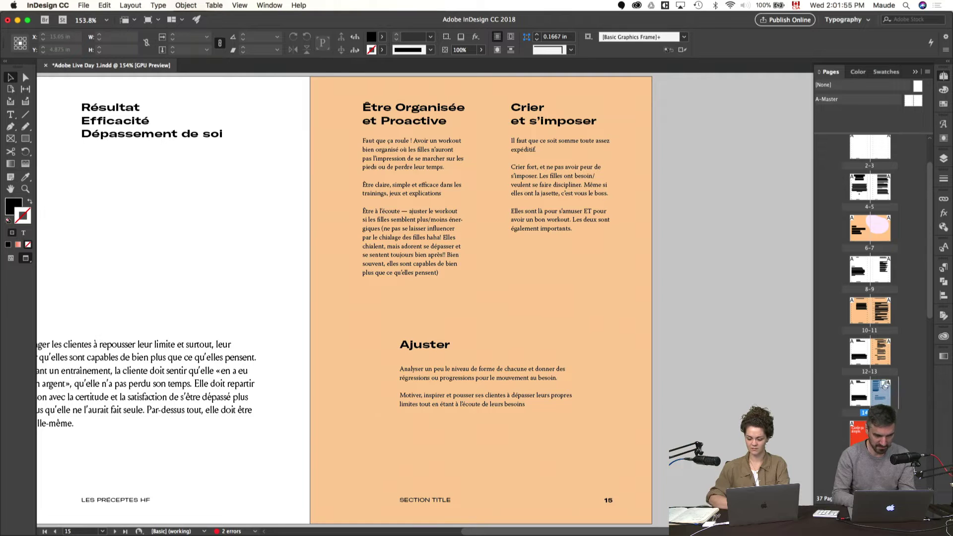
key("shift+Page_Down")
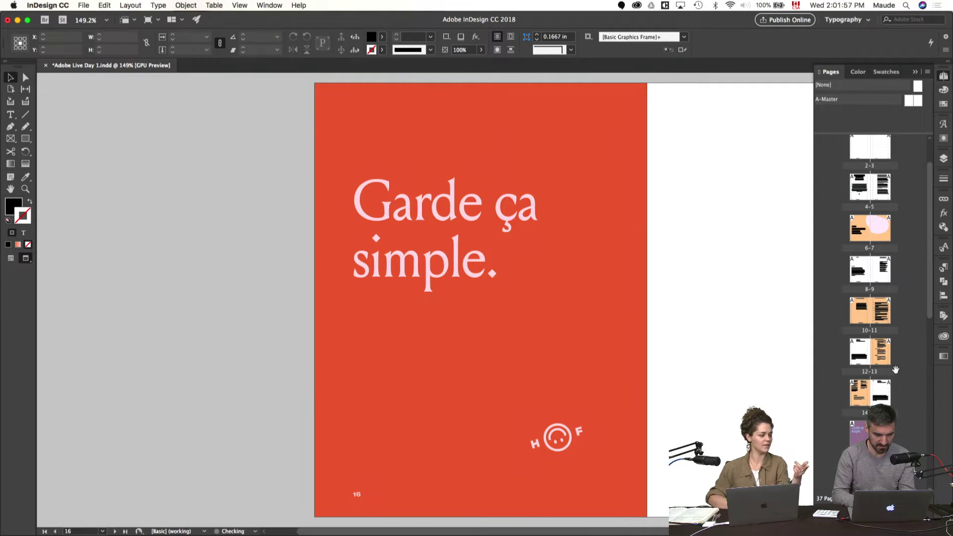
key("shift+Page_Up")
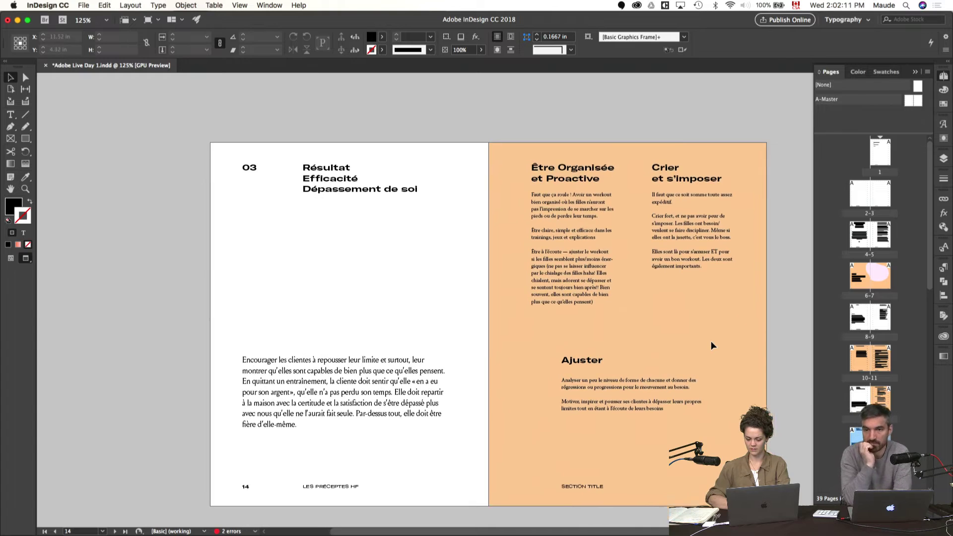
- Compare the section 03 spread on pages 14–15 with its copy on pages 16–17
scroll(710, 341, "down", 3)
scroll(711, 341, "right", 2)
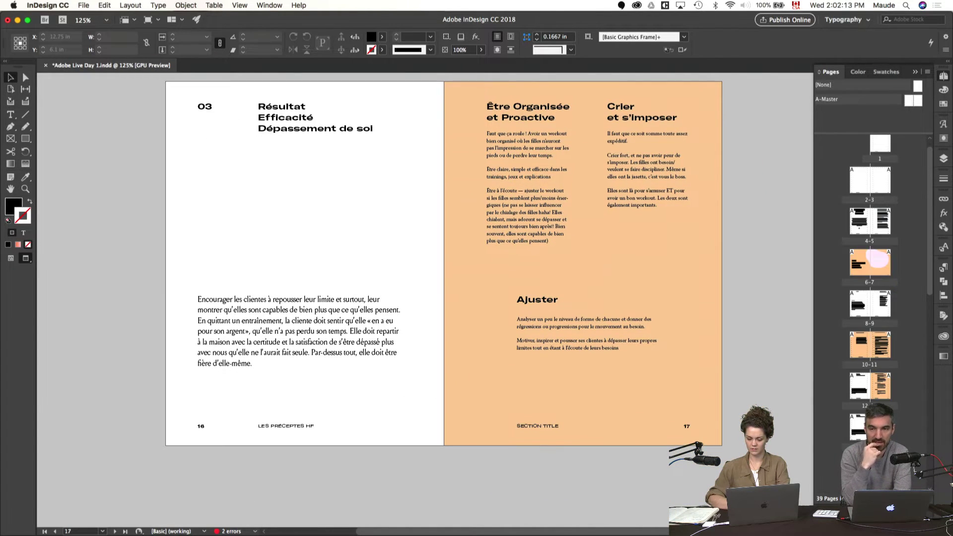
scroll(702, 323, "down", 5)
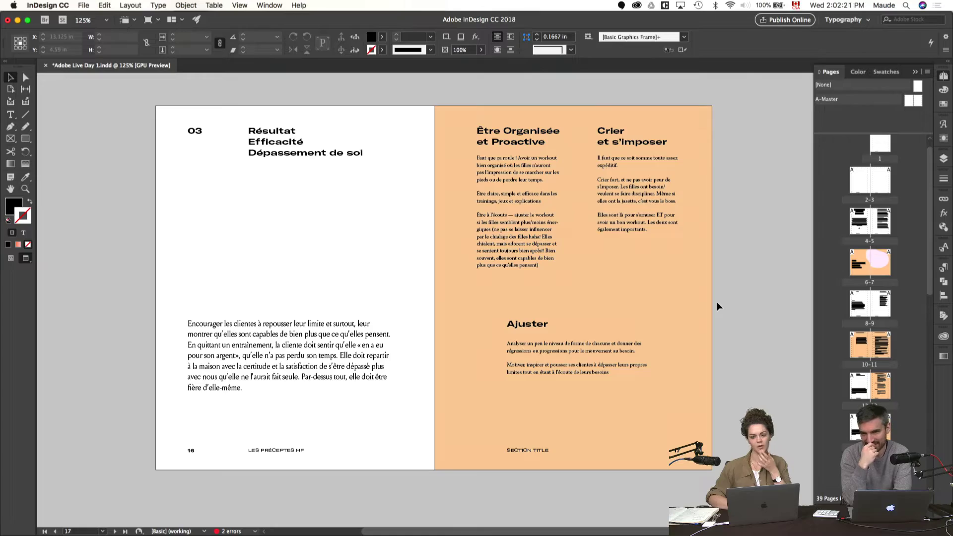
scroll(716, 302, "up", 5)
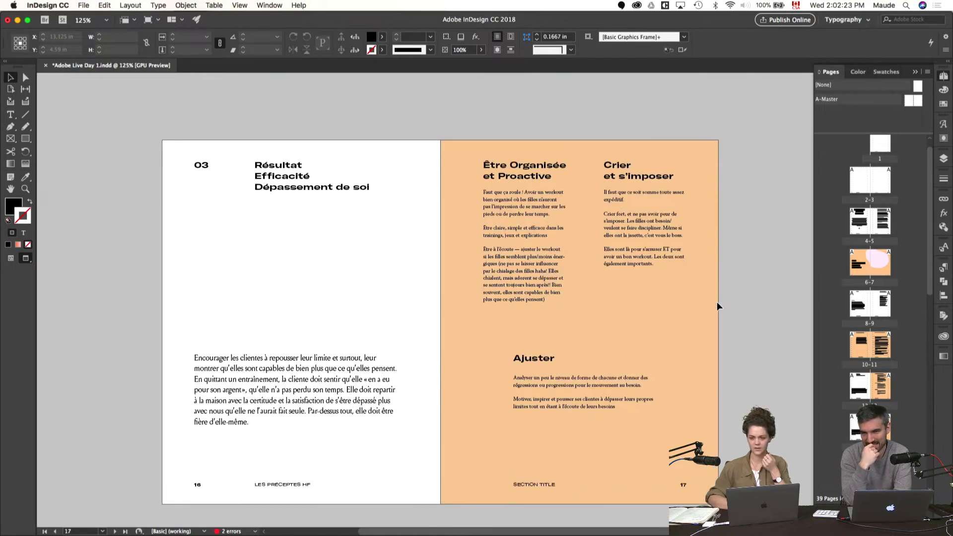
scroll(716, 302, "up", 6)
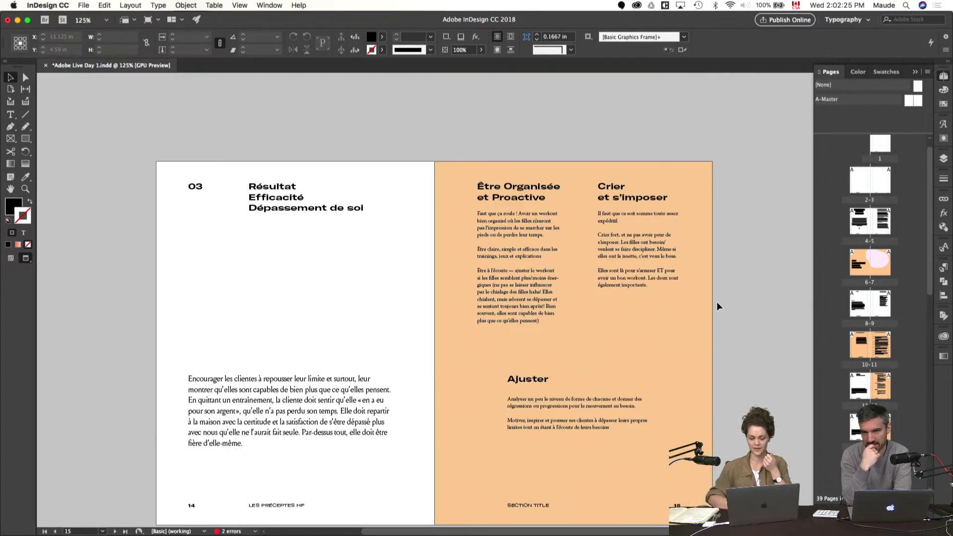
- Compare the two-column section 03 layout on pages 14–15 with the single-column version on pages 12–13, including against the layout grid
scroll(716, 302, "down", 4)
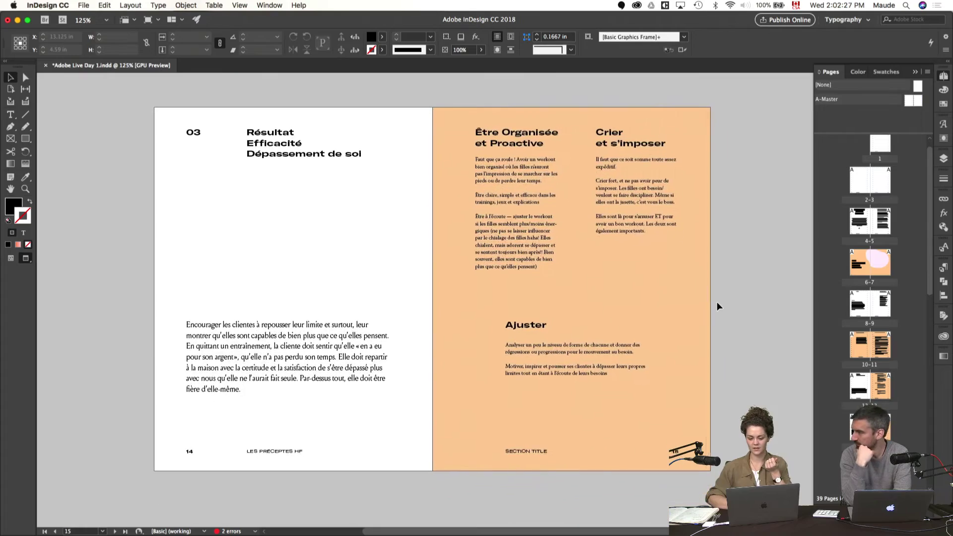
scroll(717, 302, "right", 3)
scroll(717, 302, "up", 8)
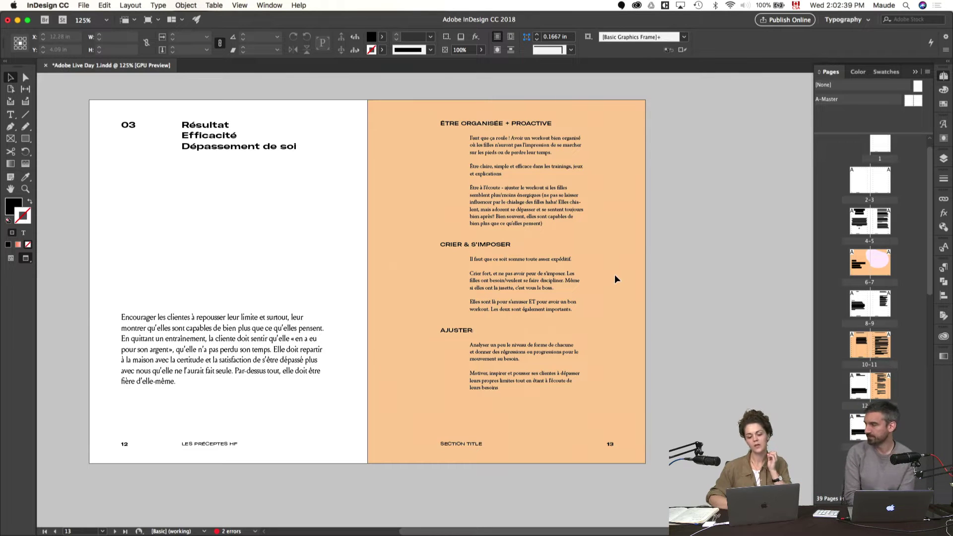
scroll(678, 252, "down", 10)
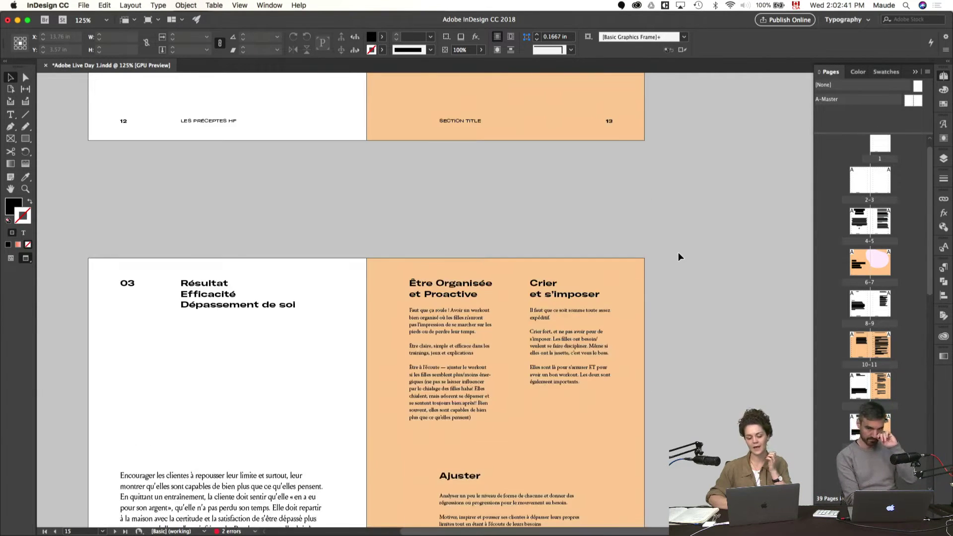
scroll(678, 253, "down", 3)
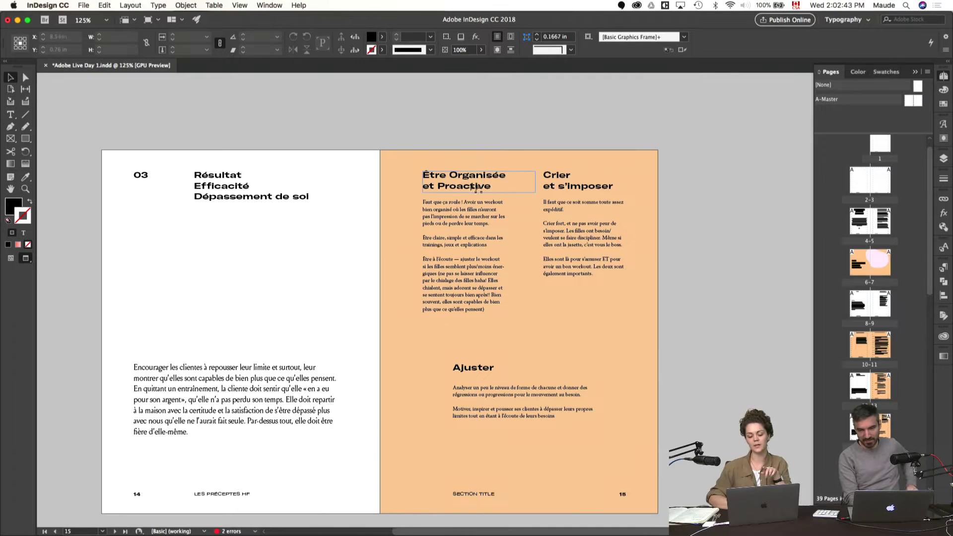
left_click(509, 175)
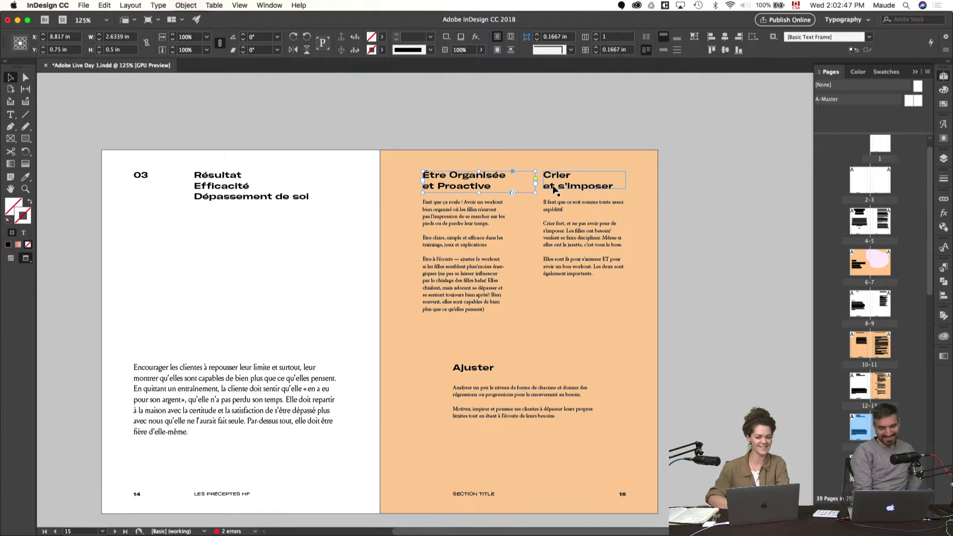
key("w")
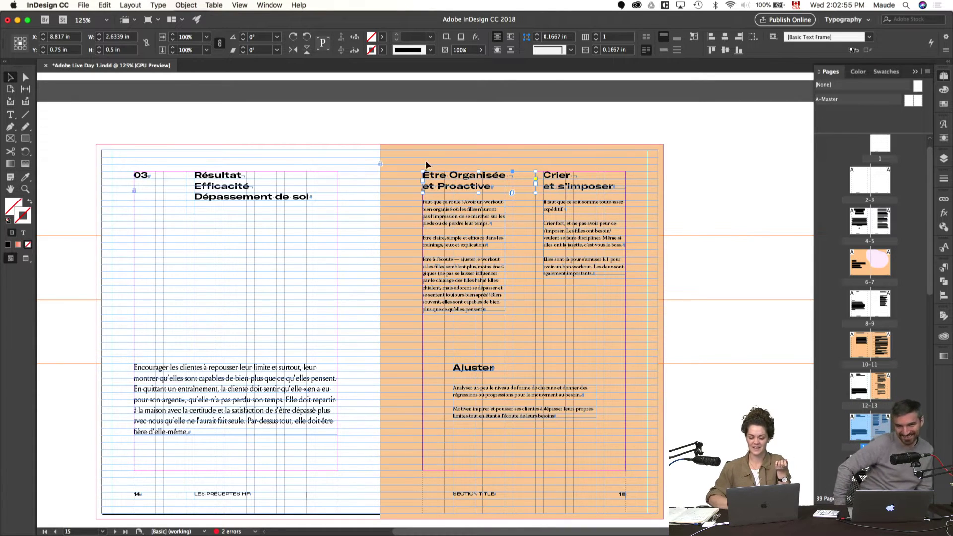
scroll(403, 162, "up", 10)
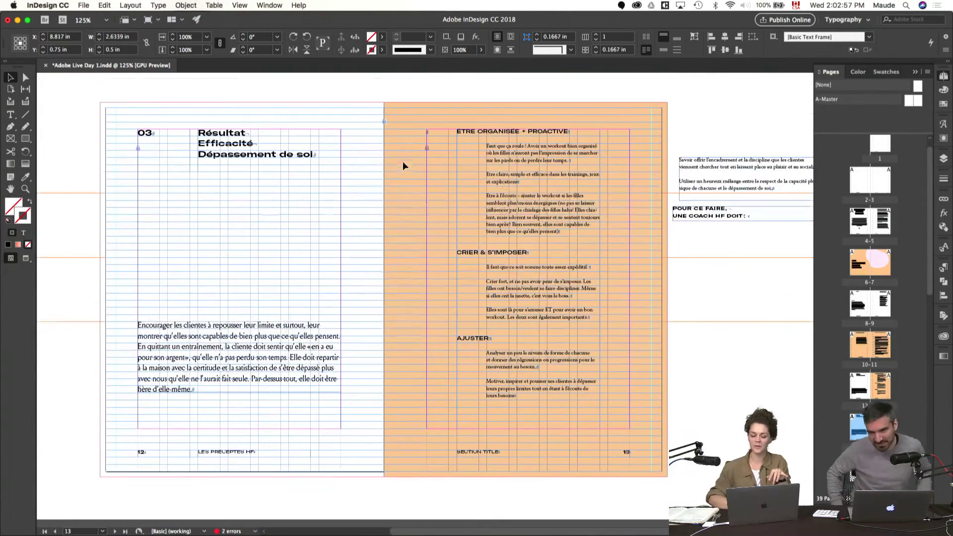
- Check page 13's three subsections in preview against the matching bullet list in the source guide open in Pages
double_click(509, 268)
left_click_drag(525, 300, 425, 199)
left_click(516, 194)
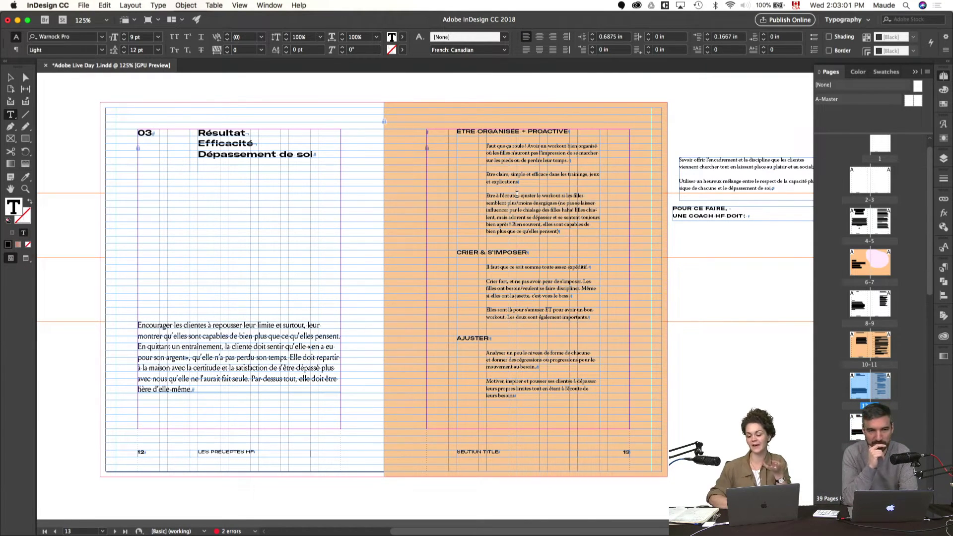
left_click(732, 358)
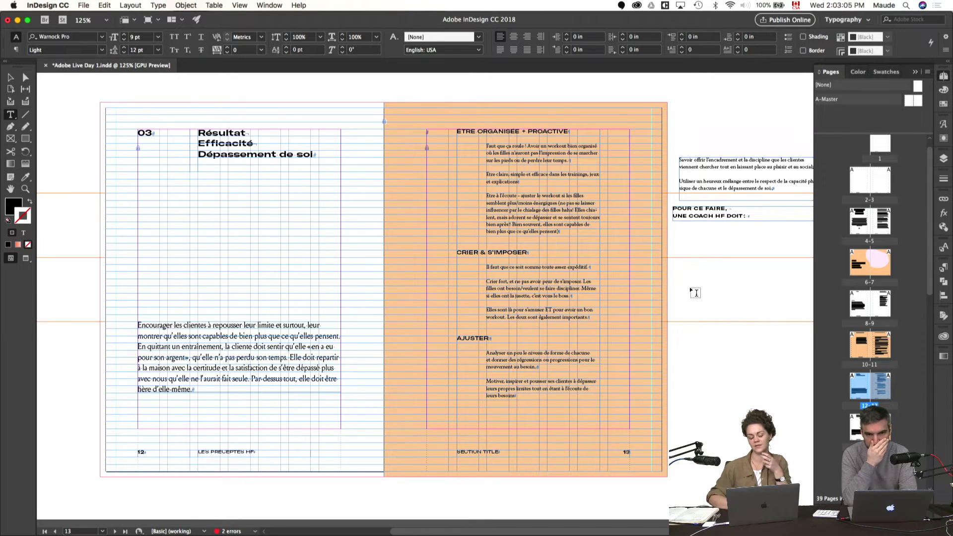
scroll(696, 293, "down", 1)
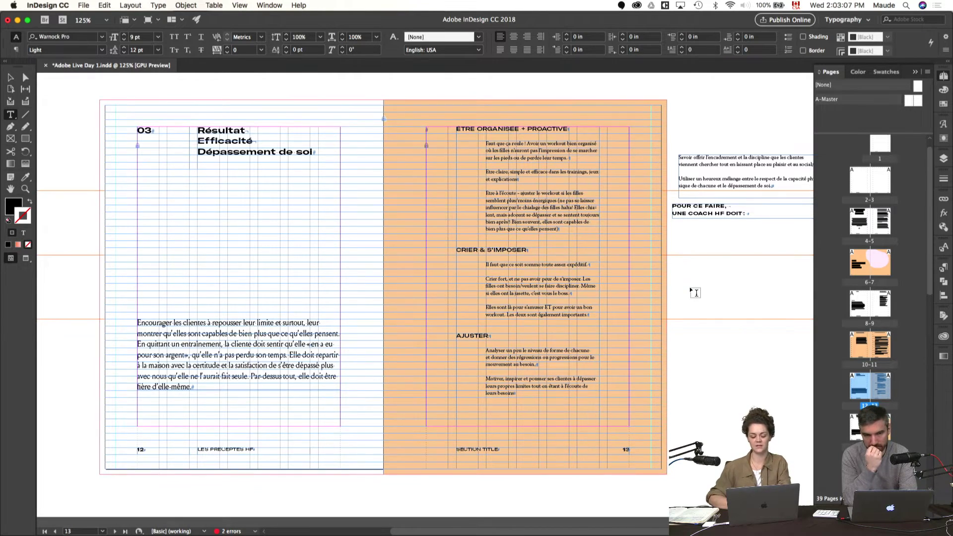
key("w")
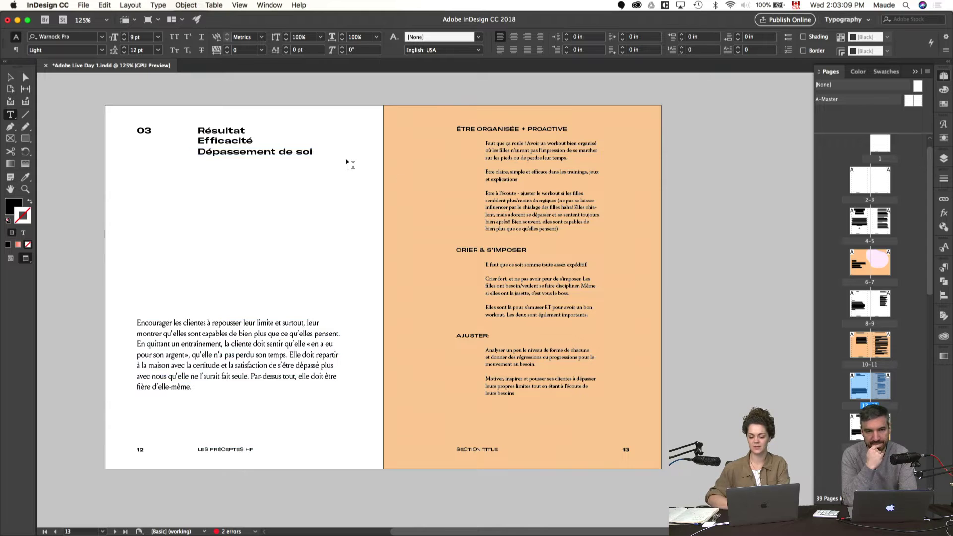
key("super+Tab")
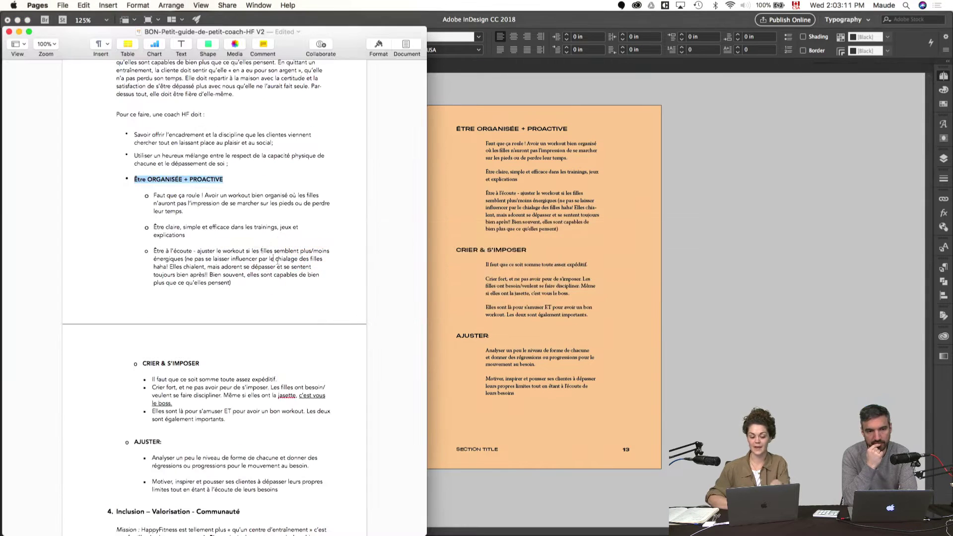
scroll(121, 130, "down", 2)
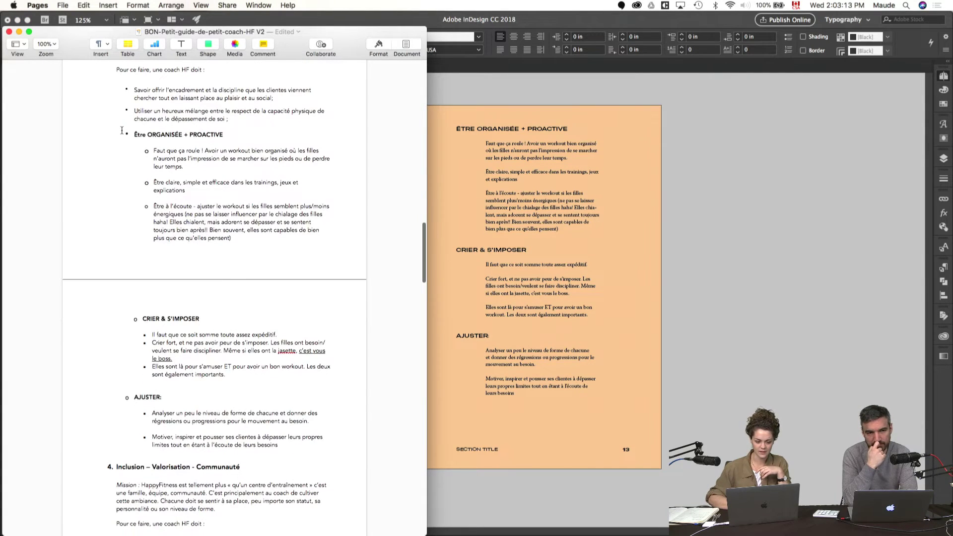
left_click(756, 330)
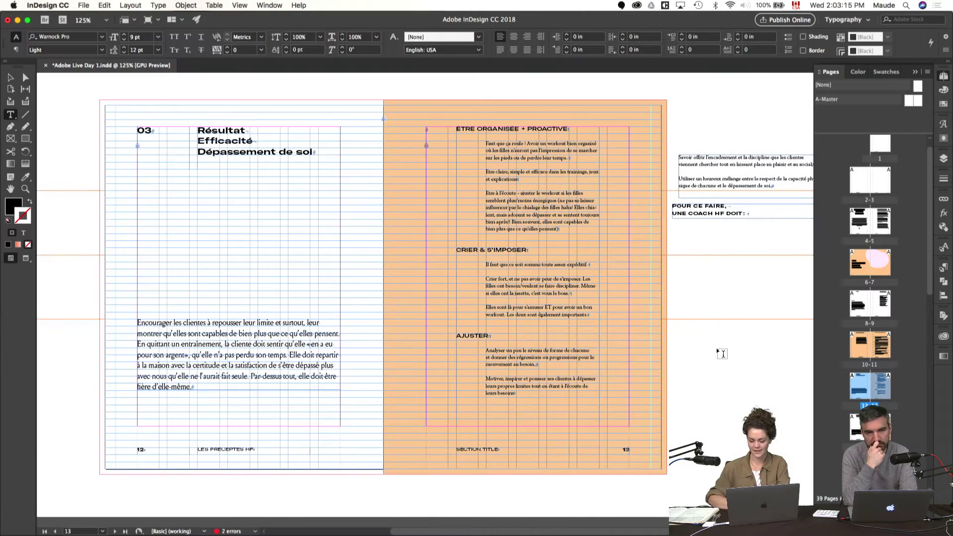
- Bring the spare "Savoir offrir…" text and "POUR CE FAIRE, UNE COACH HF DOIT:" heading from beside page 13 onto the pasteboard beside page 15
key("Escape")
left_click_drag(730, 164, 699, 140)
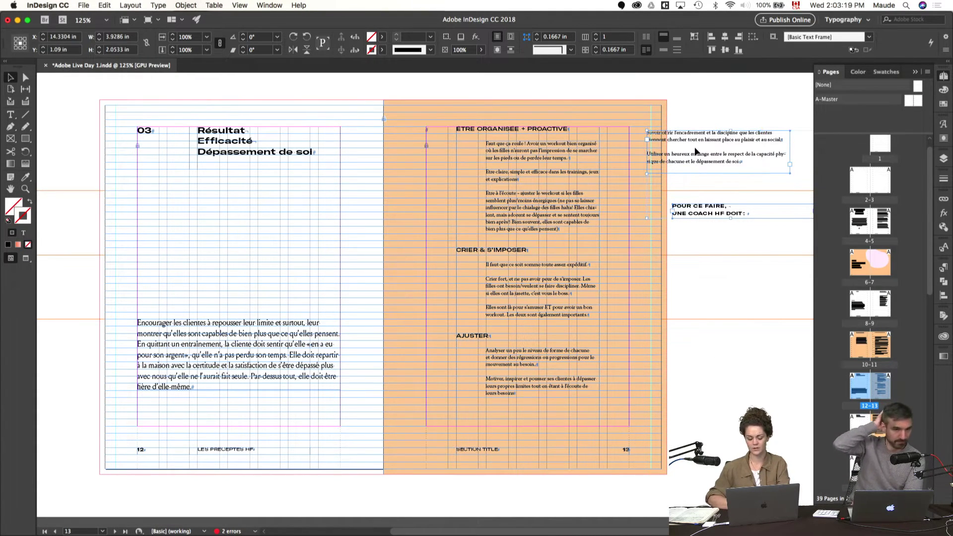
key("super+shift+a")
scroll(695, 147, "down", 5)
key("alt+Page_Down")
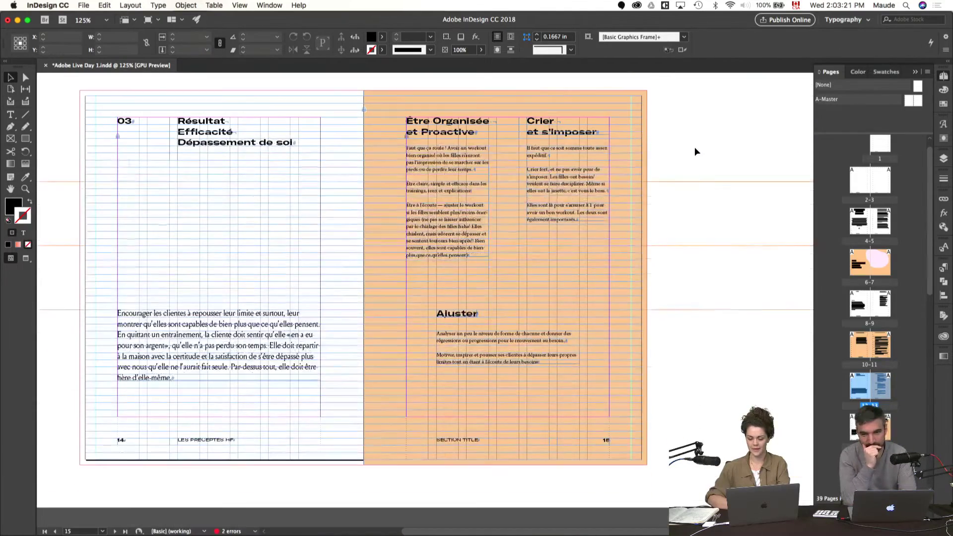
key("super+v")
left_click_drag(507, 274, 732, 179)
left_click(657, 122)
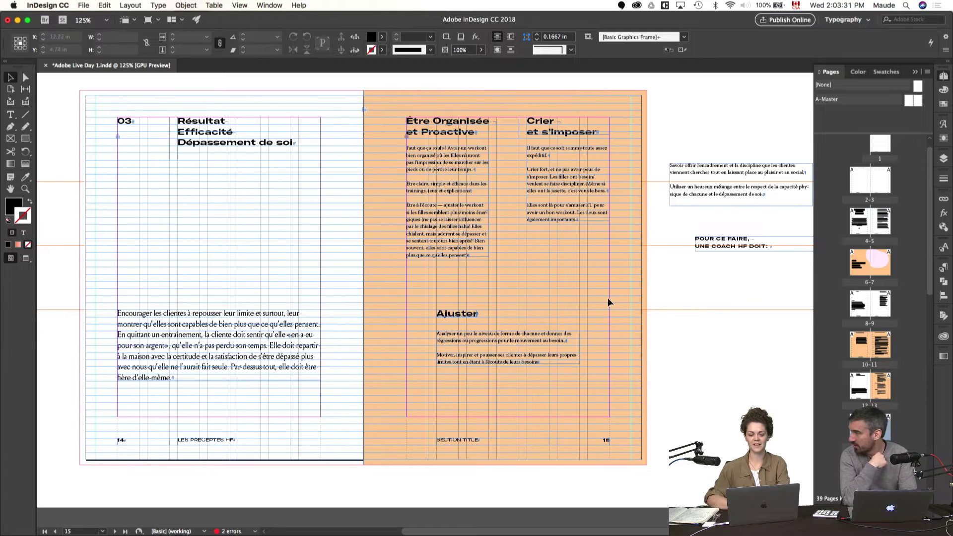
- Review the duplicated section 03 spread on pages 16–17 as a whole at 100% zoom
left_click(549, 343)
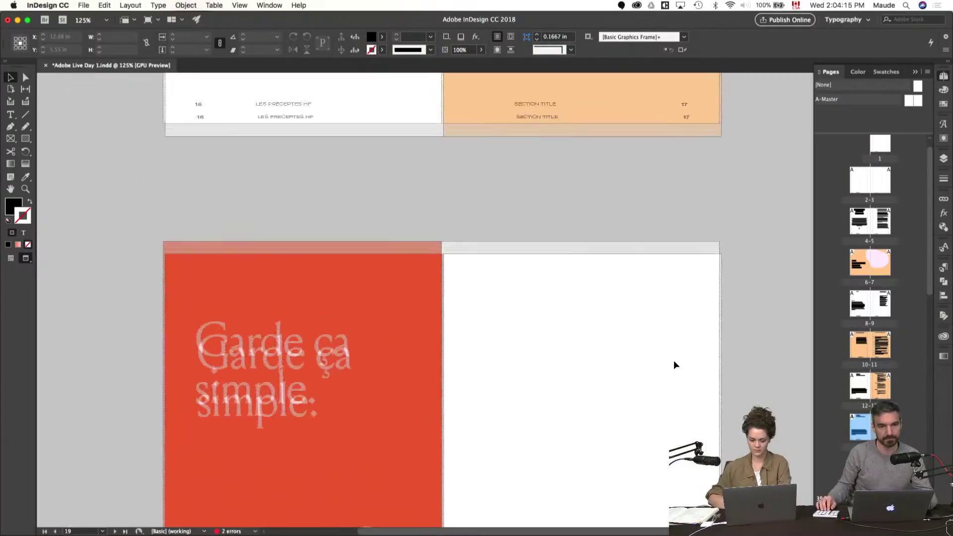
scroll(674, 360, "up", 6)
scroll(674, 360, "up", 3)
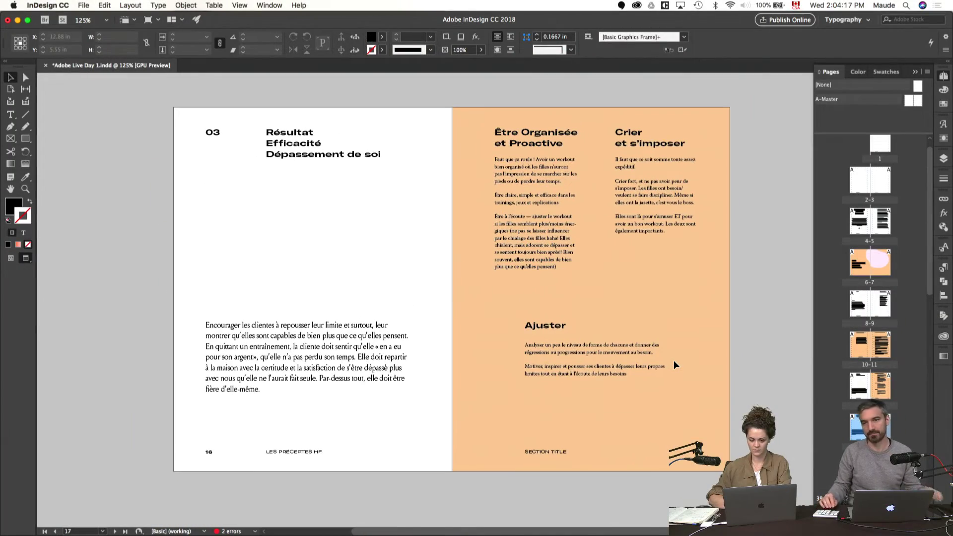
key("super+minus")
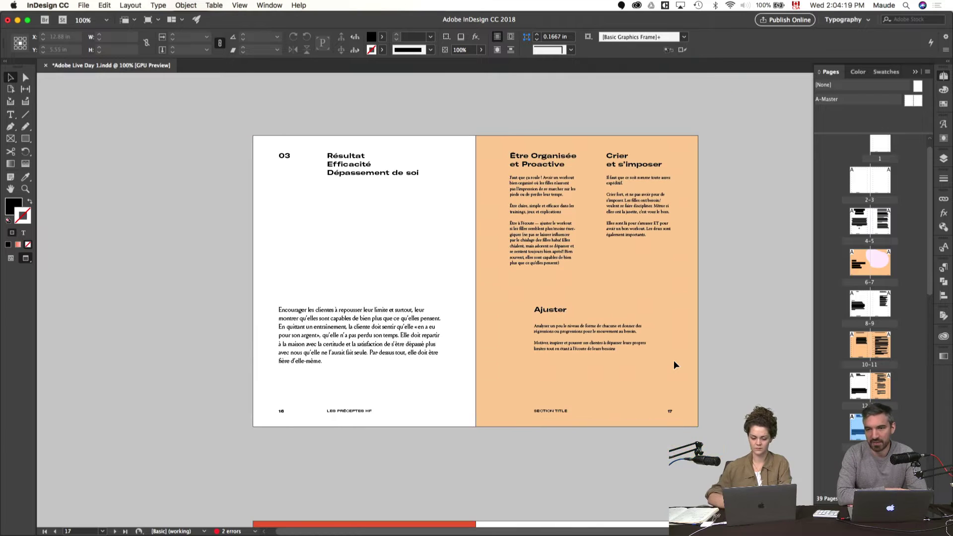
scroll(674, 361, "up", 2)
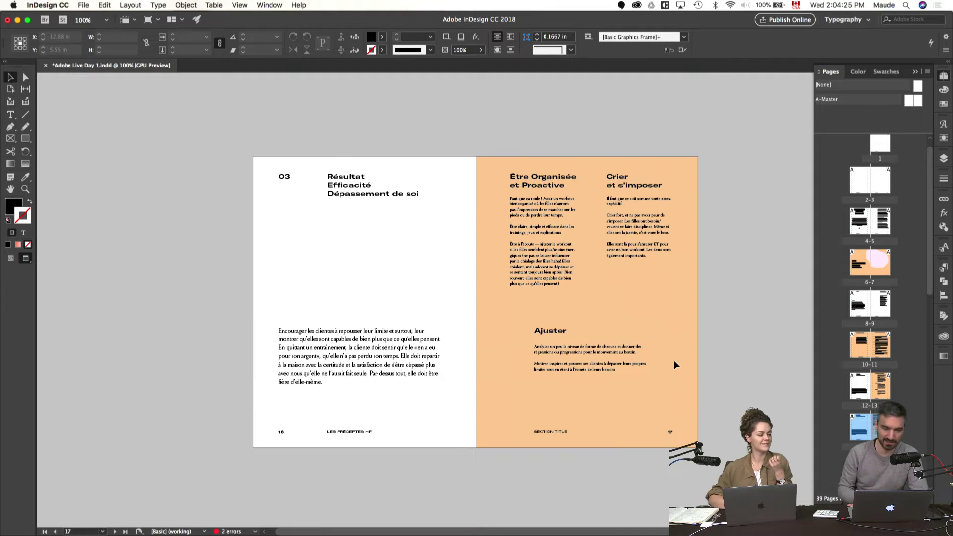
- On the blank spread of pages 26–27, draw a 13.25 × 8.75 in rectangle covering both pages out to the bleed
scroll(674, 360, "down", 12)
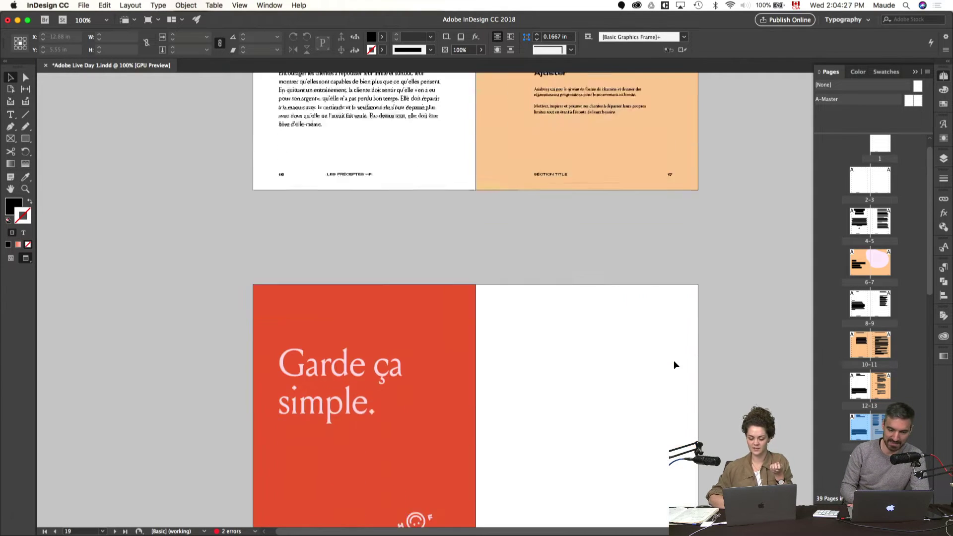
scroll(674, 360, "down", 1)
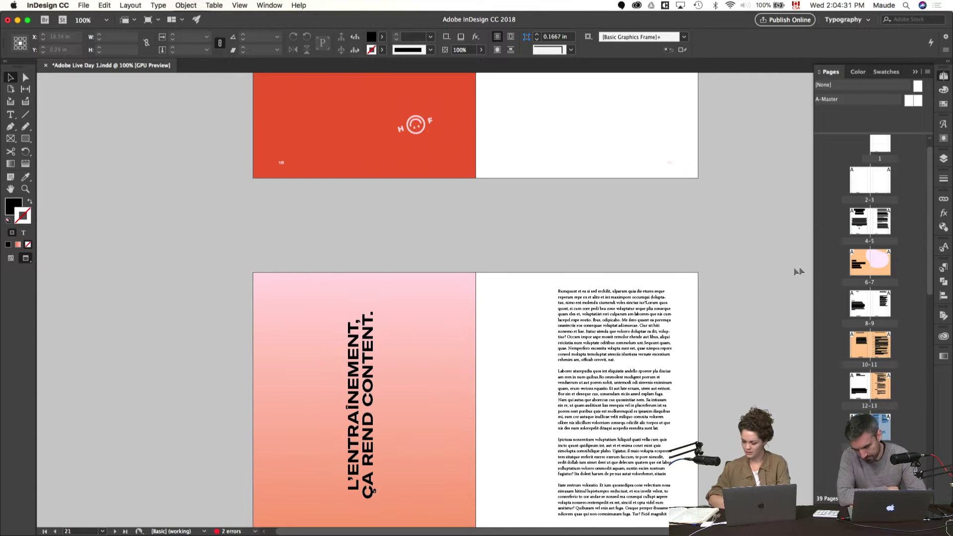
scroll(881, 278, "down", 4)
scroll(883, 294, "down", 3)
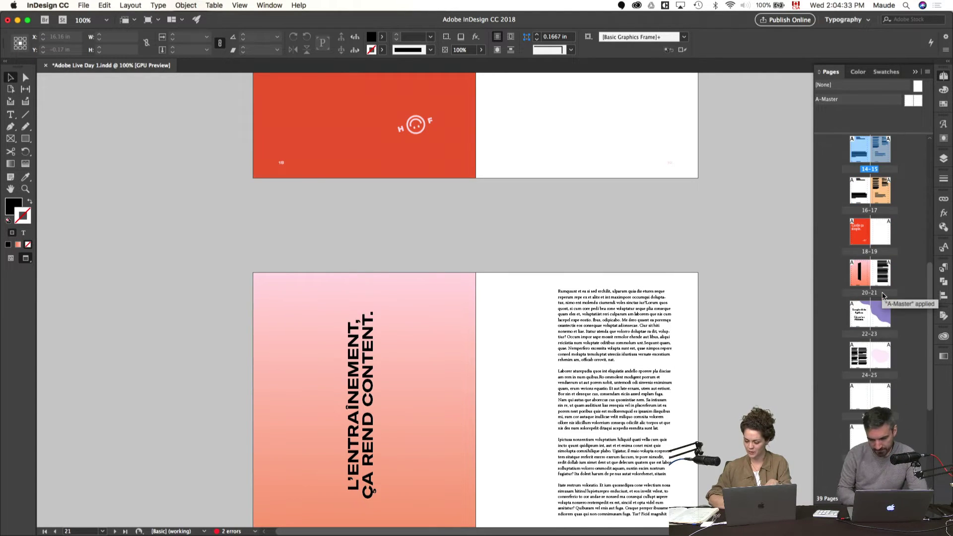
double_click(877, 396)
scroll(722, 388, "down", 5)
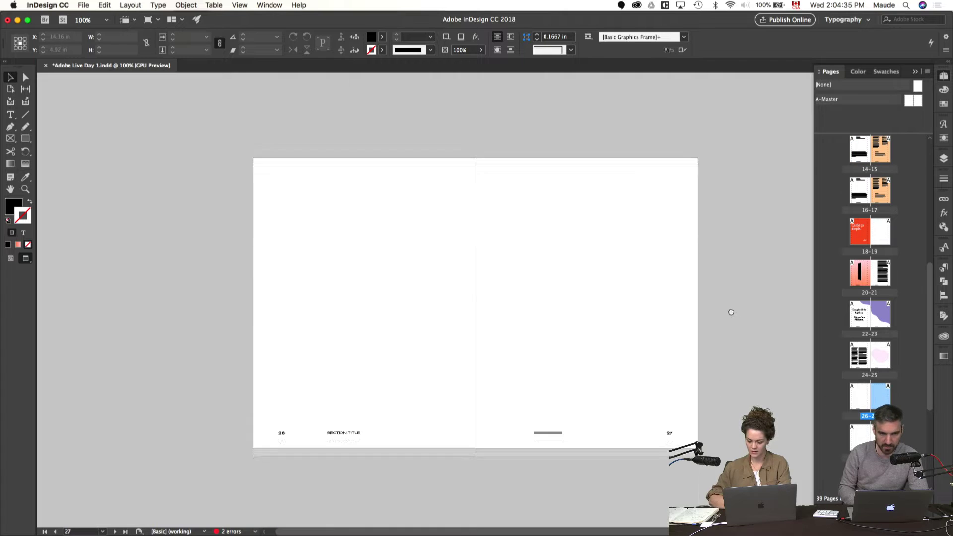
key("super+equal")
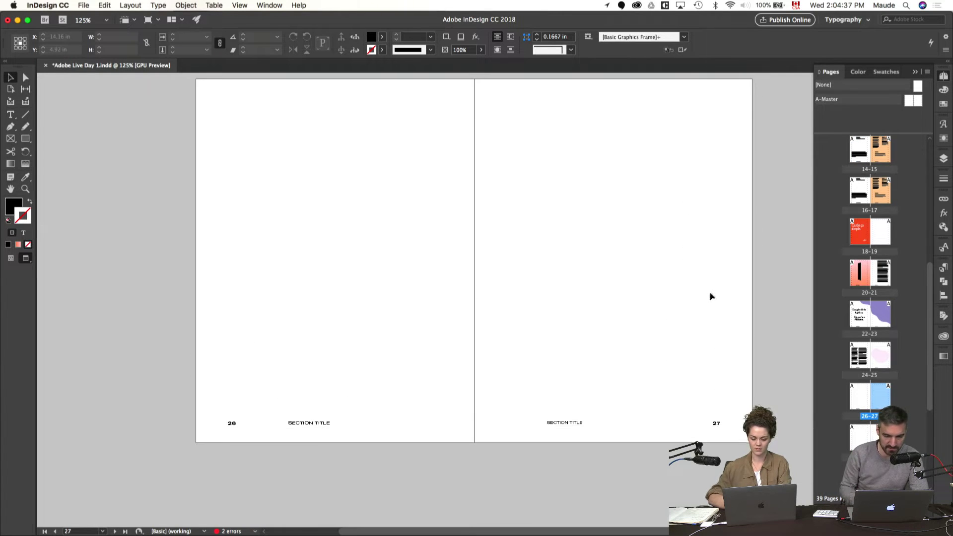
key("m")
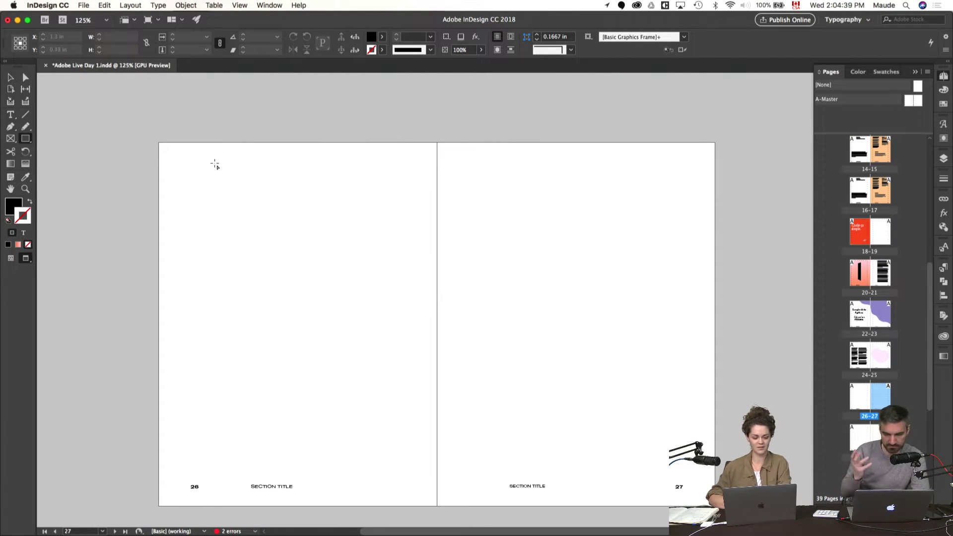
key("w")
left_click_drag(153, 139, 720, 511)
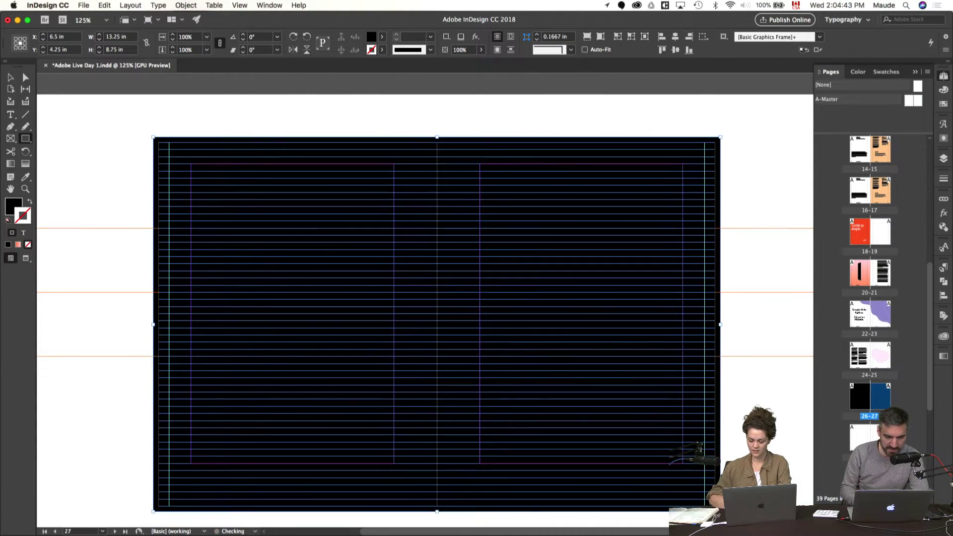
- Fill the full-spread rectangle on pages 26–27 with the peach swatch C=4 M=29 Y=51 K=0
key("v")
key("w")
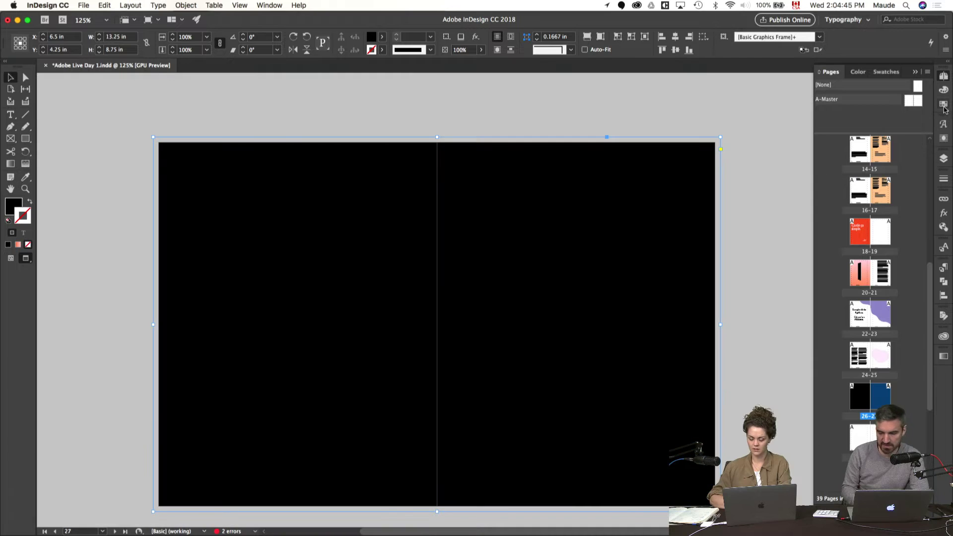
left_click(943, 105)
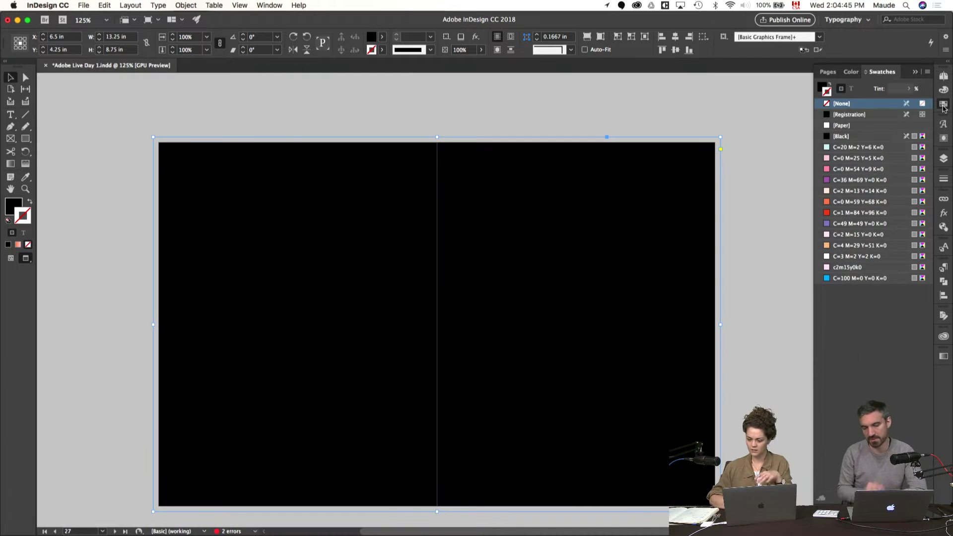
left_click(839, 245)
key("super+z")
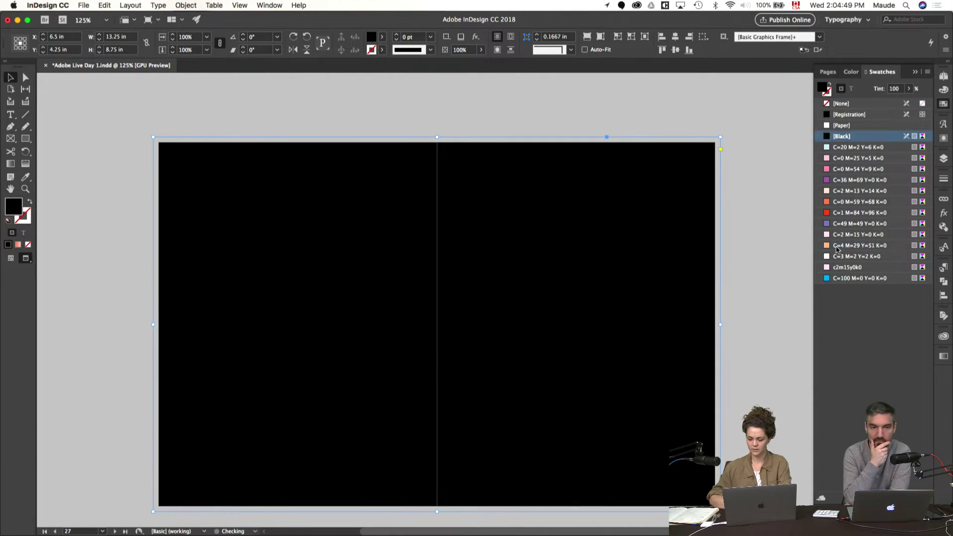
left_click(838, 246)
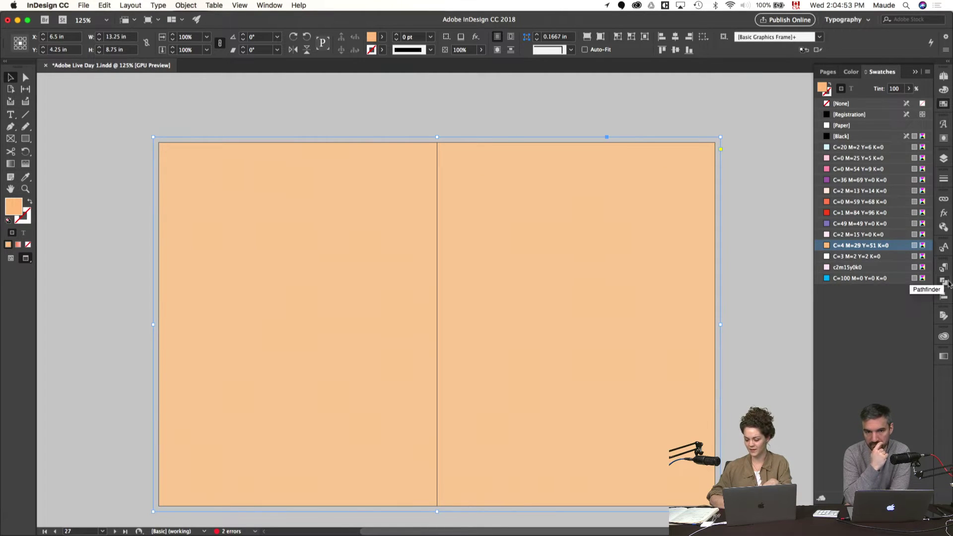
- Set the peach rectangle's blending mode to Multiply and preview pages 26–27
left_click(944, 214)
left_click(840, 210)
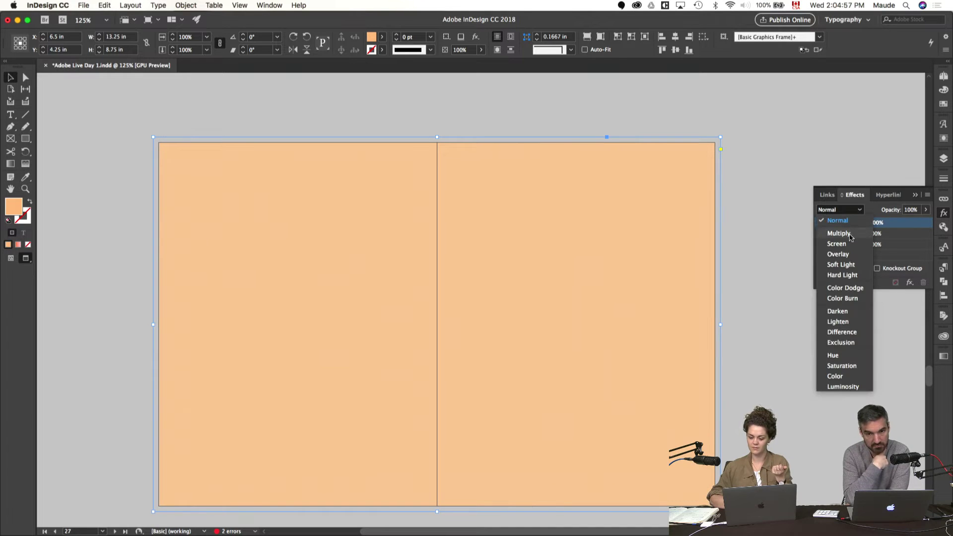
key("Escape")
left_click(766, 379)
key("w")
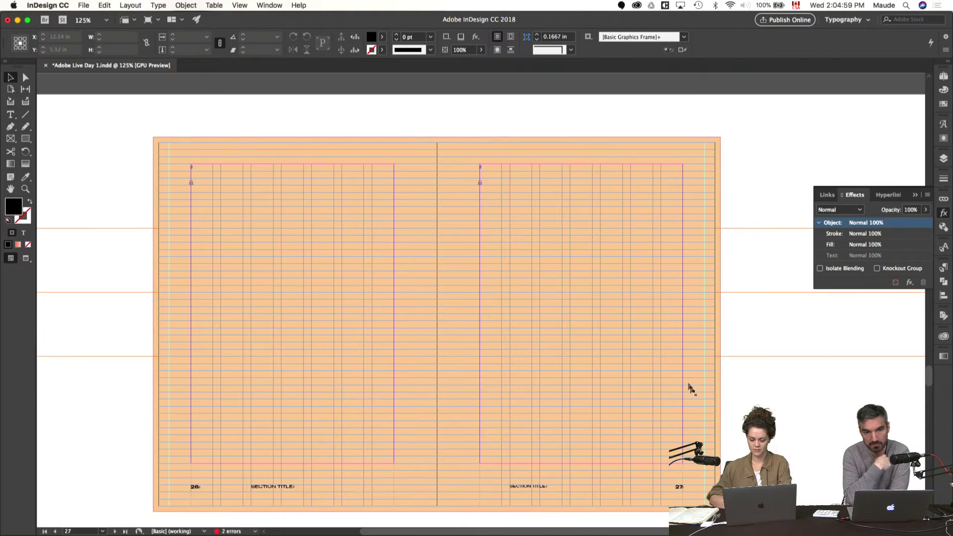
left_click(694, 428)
key("w")
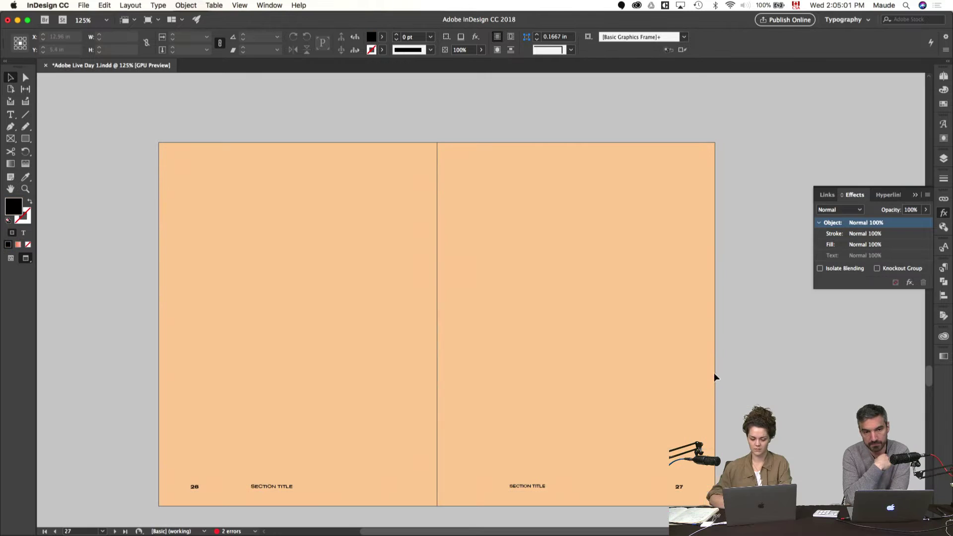
- Switch to Finder, widen the Adobe Live folder window and place it over the layout
key("super+Tab")
key("super+Tab")
key("super+Tab")
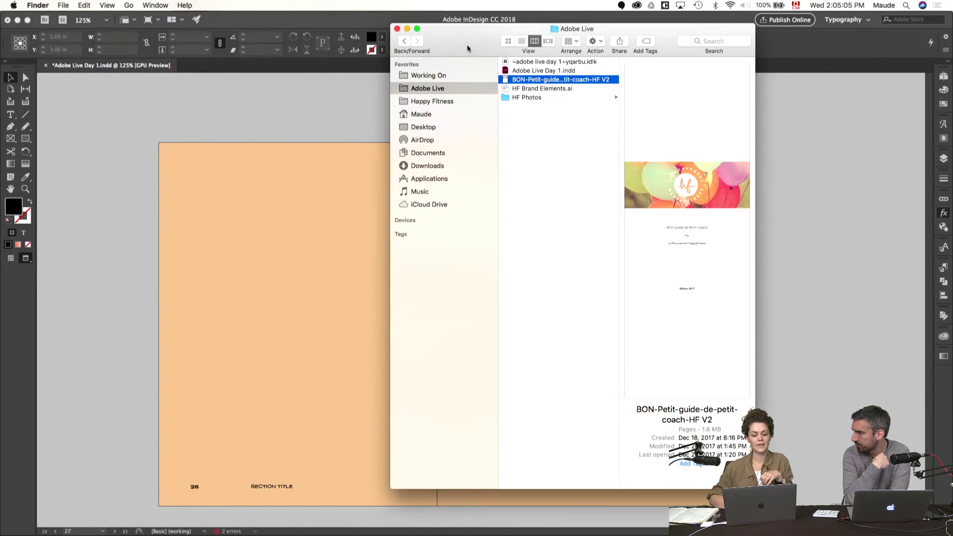
left_click_drag(467, 48, 280, 105)
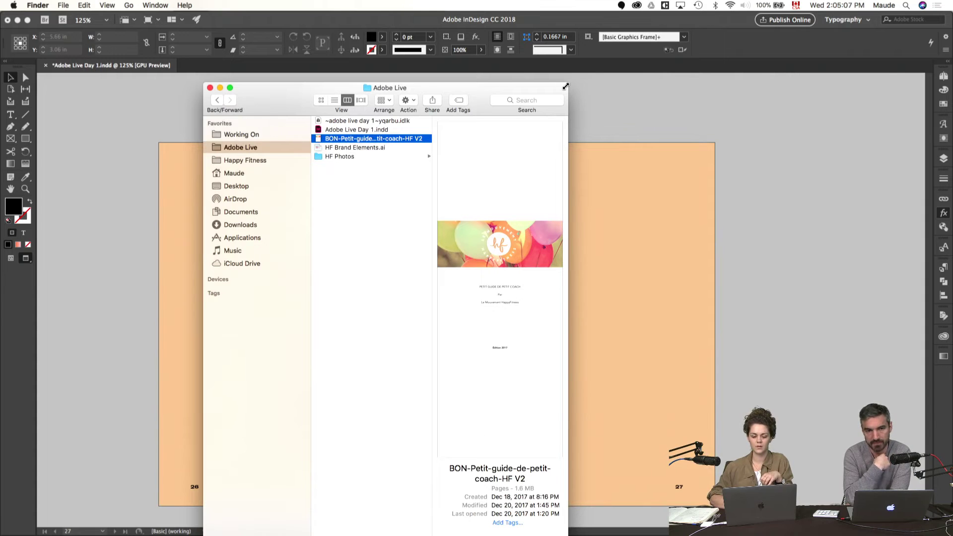
left_click_drag(566, 87, 722, 191)
left_click_drag(538, 193, 468, 119)
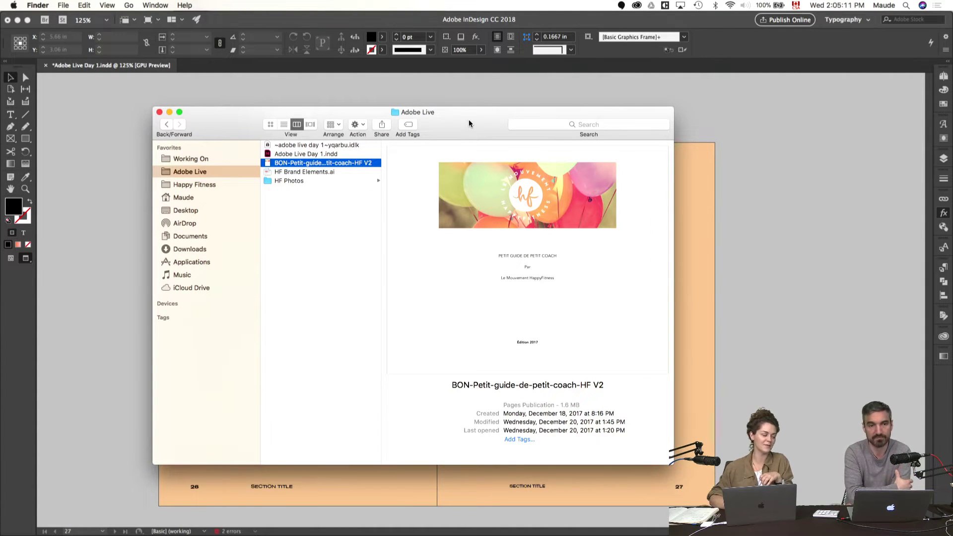
- Browse into HF Photos > Autres Photos and preview Costa2017-267.jpg at large size
key("Down")
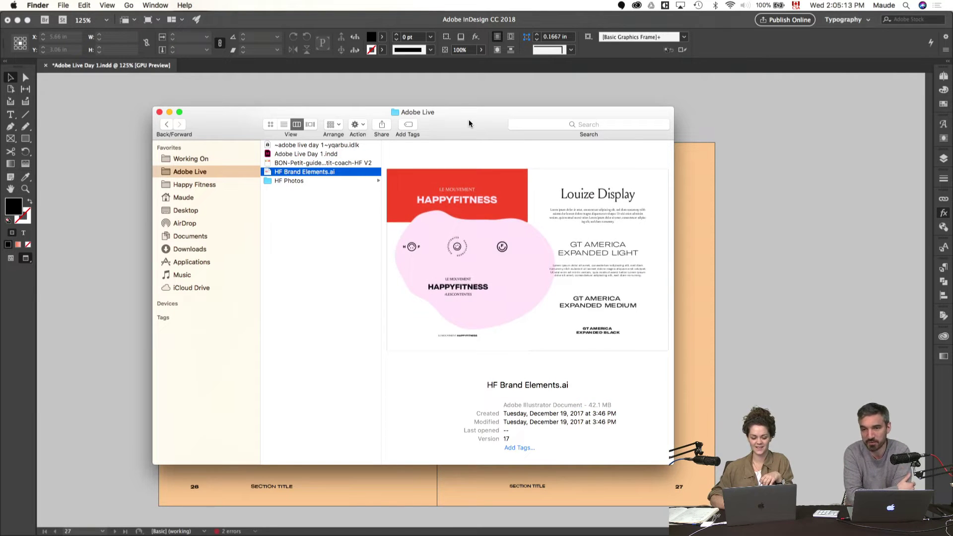
key("Down")
key("Right")
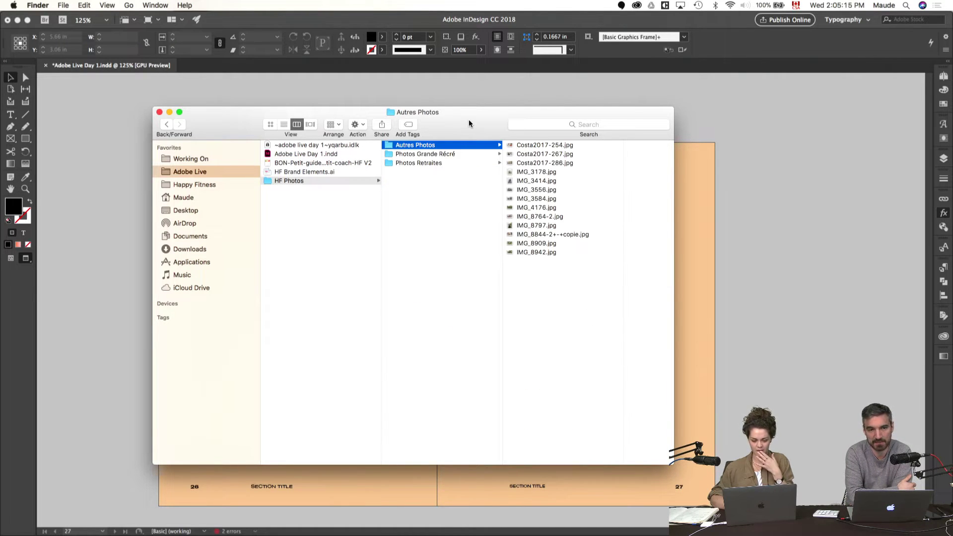
key("Right")
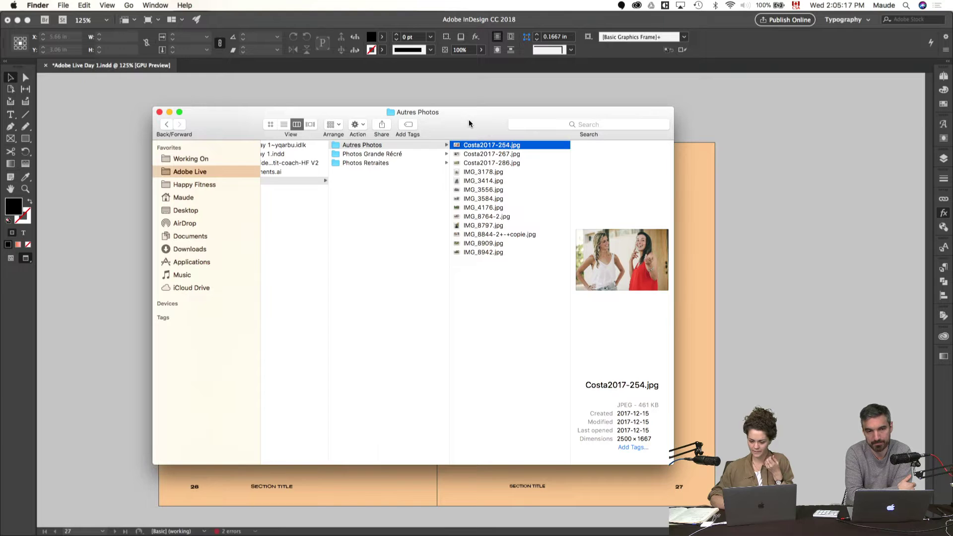
key("Down")
key("space")
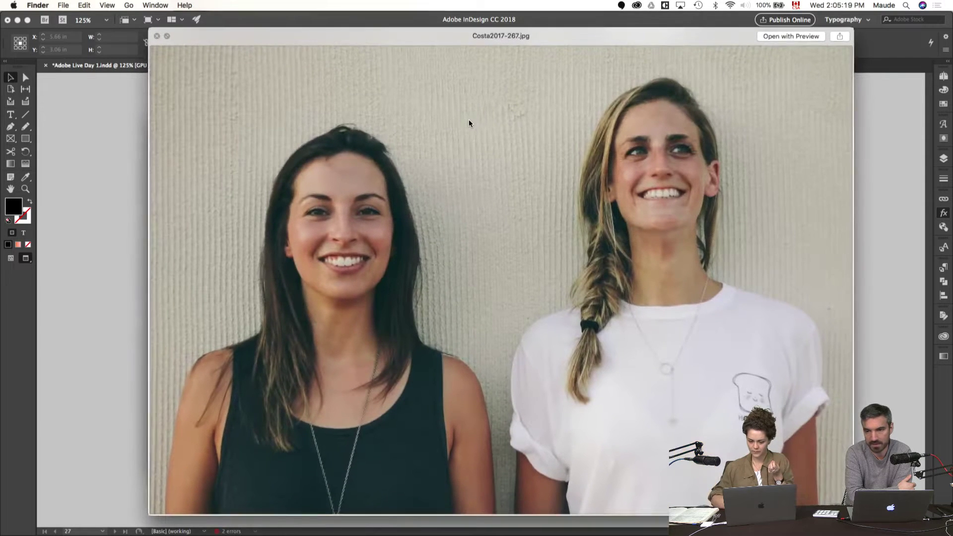
key("space")
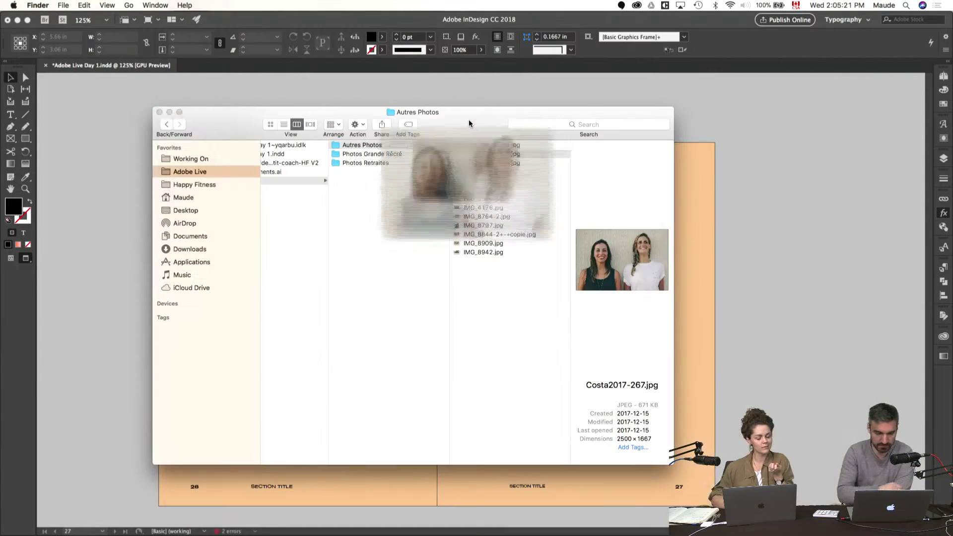
- Place Costa2017-267.jpg from Finder into the InDesign layout and position it across pages 26–27
left_click_drag(474, 155, 754, 238)
left_click(331, 107)
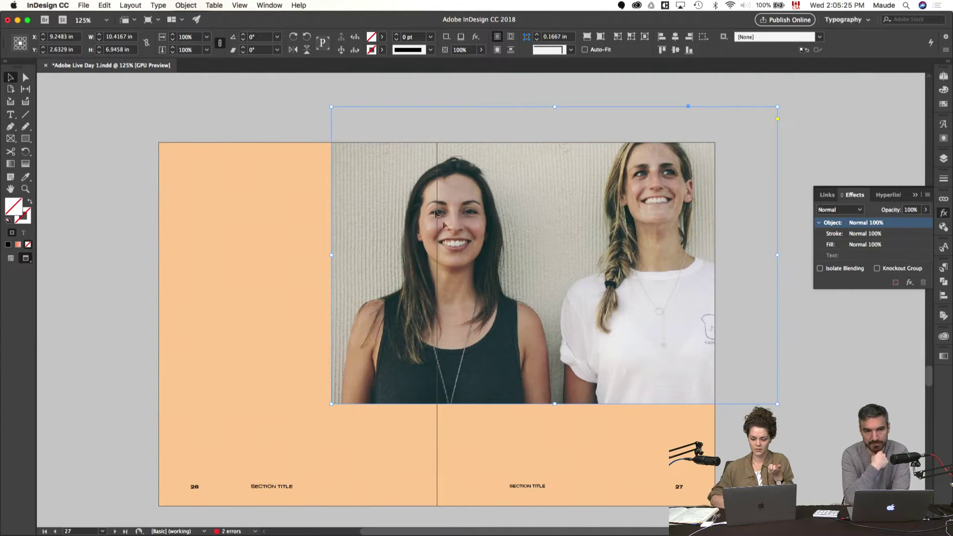
left_click_drag(465, 278, 357, 308)
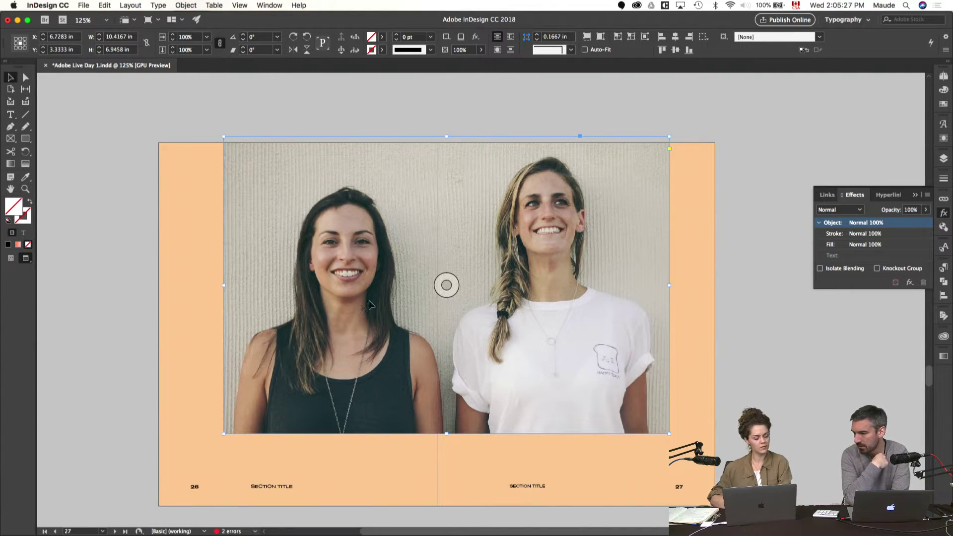
- Show the layout grids and scale the placed photo down to about 6.93 × 4.62 in
key("w")
key("s")
left_click_drag(613, 185, 558, 221)
key("v")
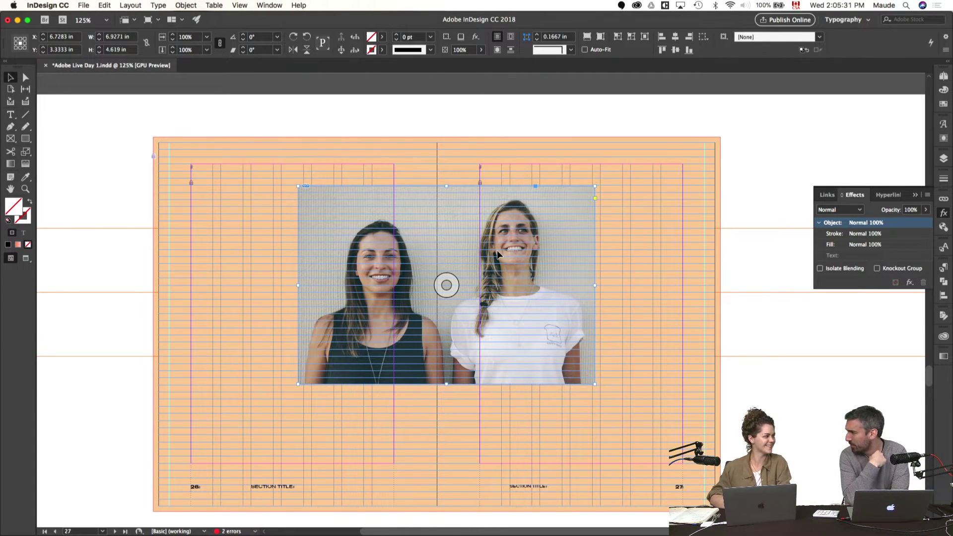
- Move the photo to the top-left margin corner of page 26
left_click_drag(441, 332, 421, 354)
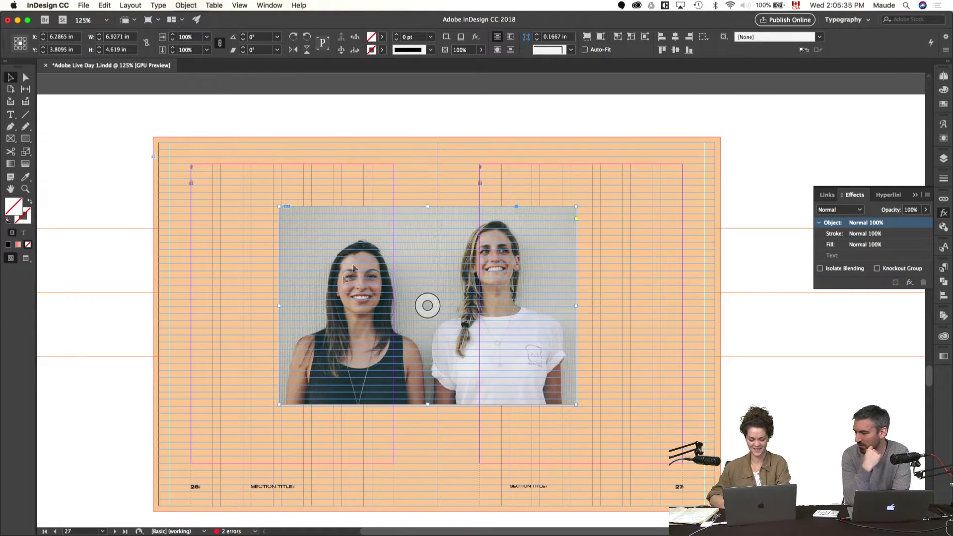
key("w")
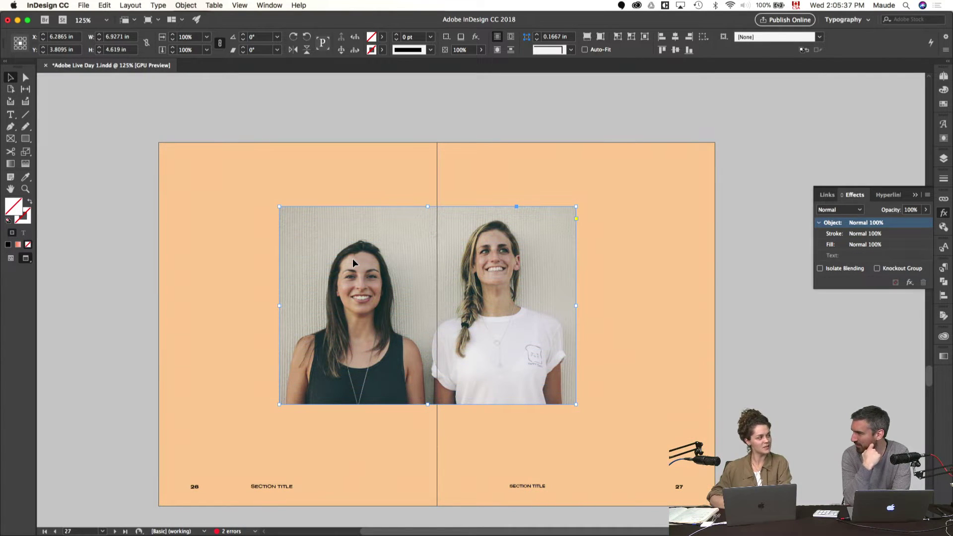
key("w")
left_click_drag(313, 232, 224, 189)
left_click(245, 112)
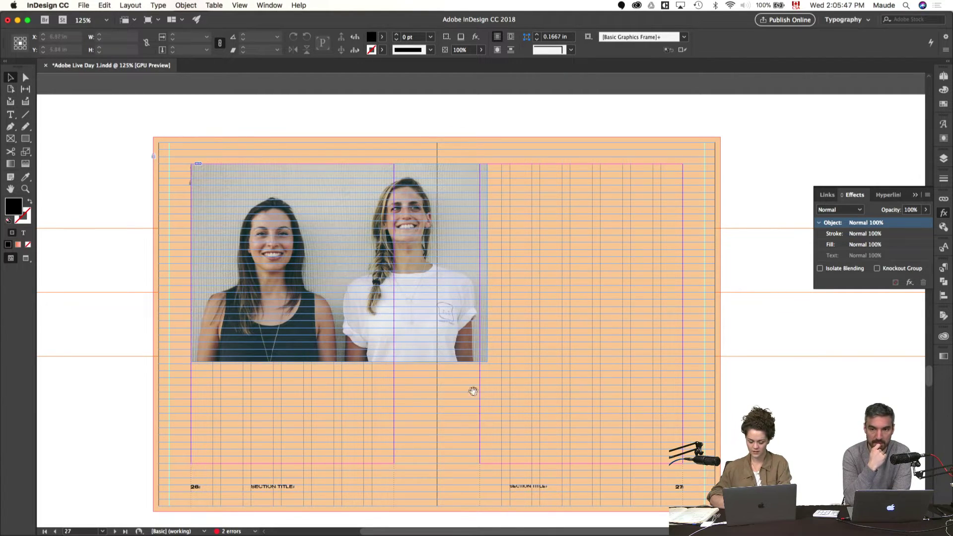
- Rotate the photo 90° and move it to page 27, against the left and bottom margins
left_click_drag(472, 389, 445, 375)
key("r")
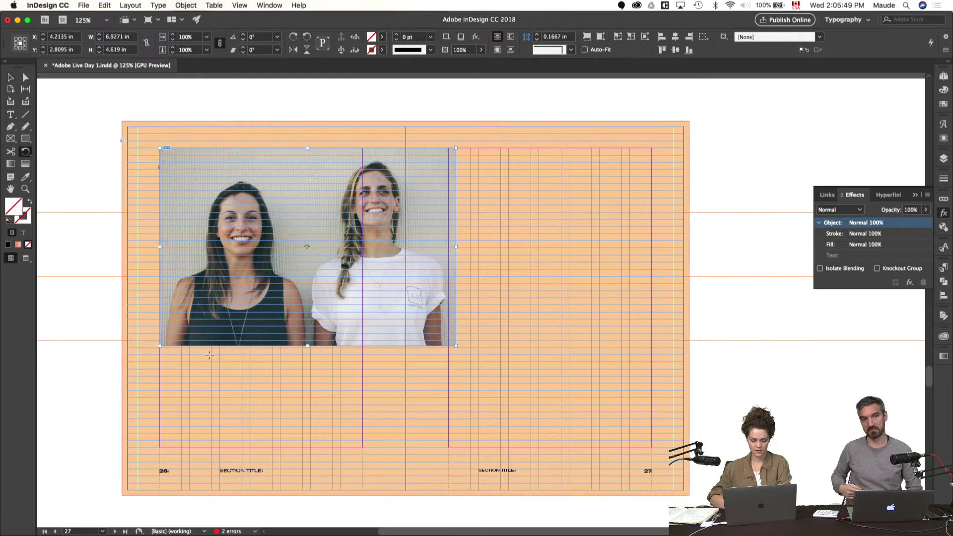
left_click_drag(220, 376, 416, 411)
key("v")
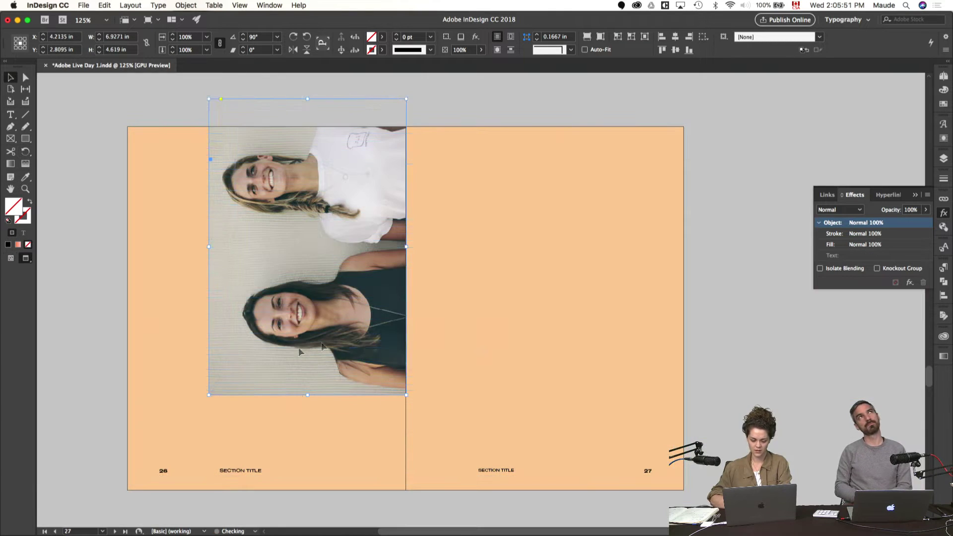
left_click_drag(289, 389, 533, 408)
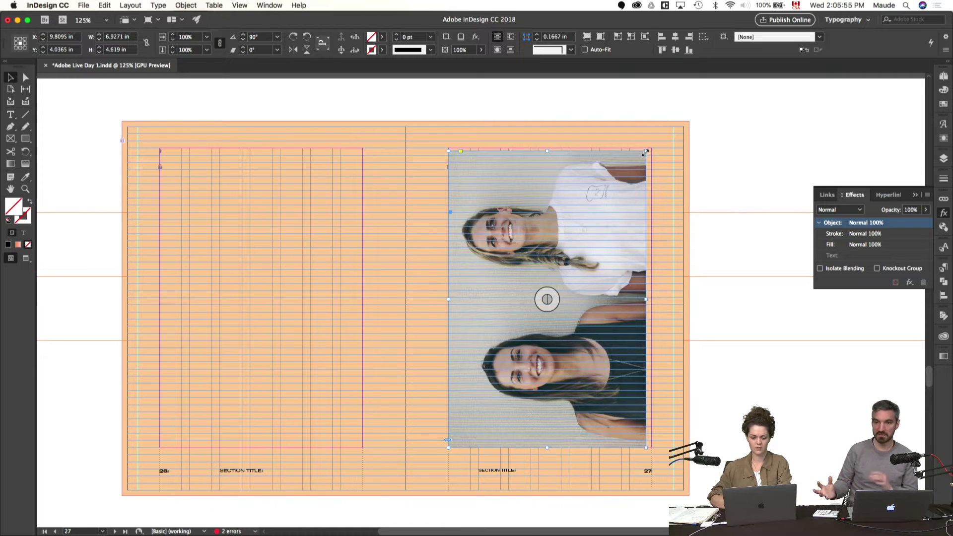
- Enlarge the rotated photo to page 27's margin width, crop it at the top margin, recentre the image vertically in its frame and preview
left_click_drag(646, 151, 651, 143)
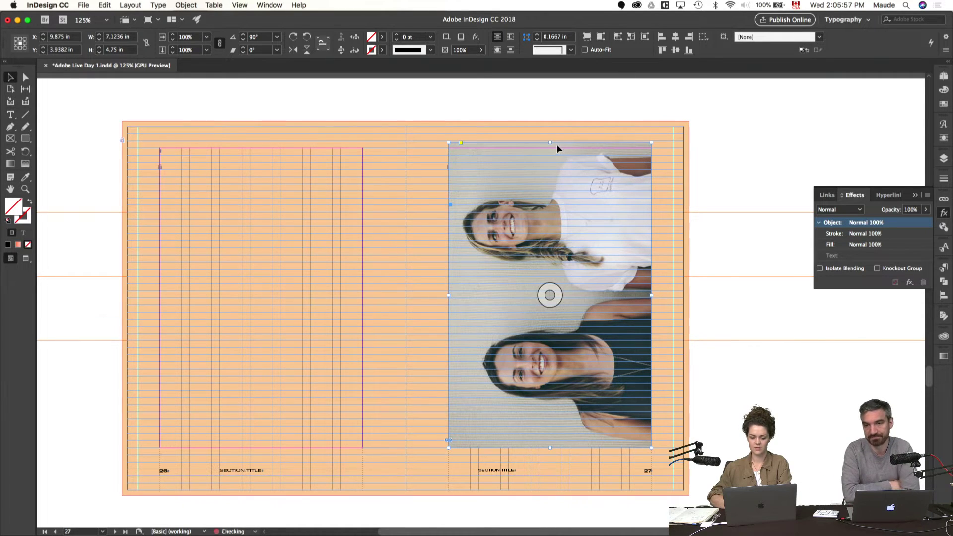
double_click(553, 233)
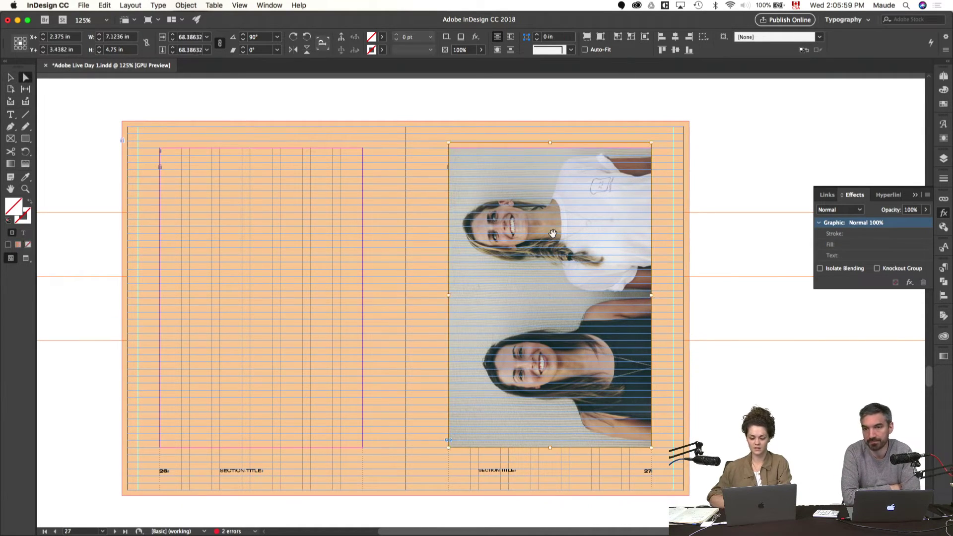
left_click_drag(552, 234, 552, 237)
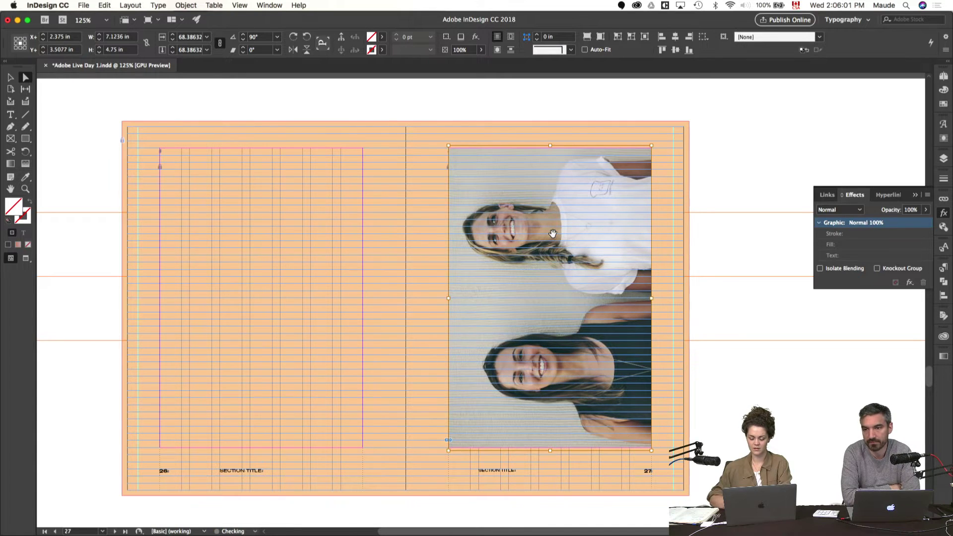
key("w")
left_click(719, 186)
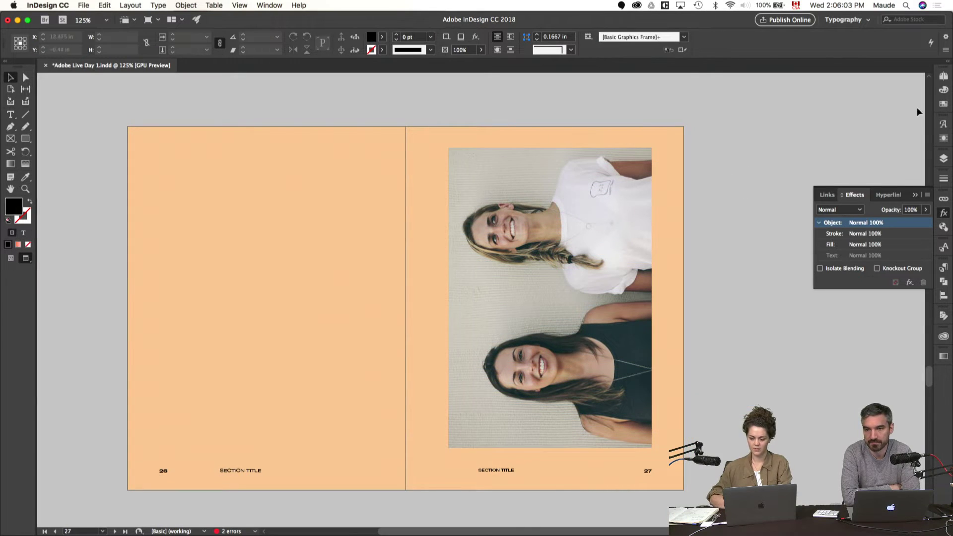
- Move the peach photo spread from pages 26–27 to directly after page 1
left_click(944, 75)
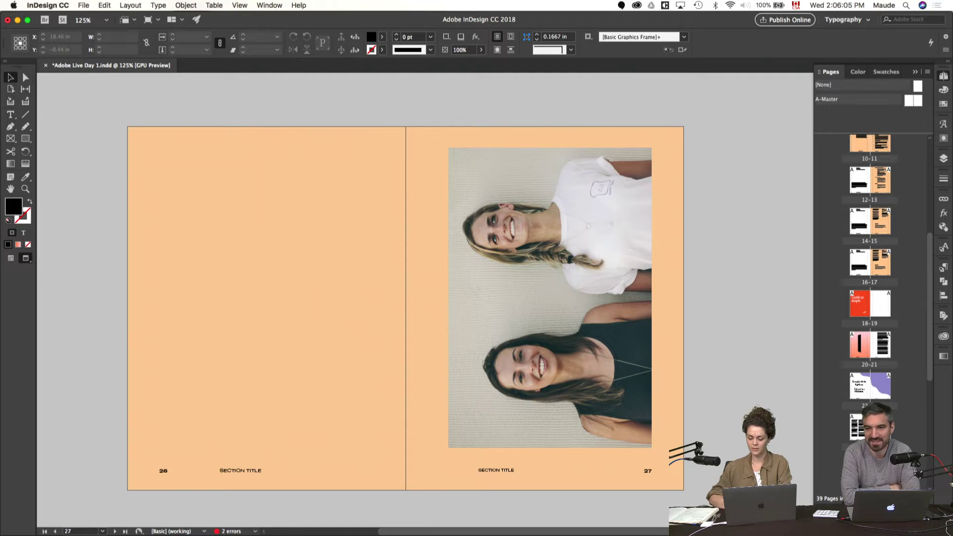
scroll(836, 358, "up", 5)
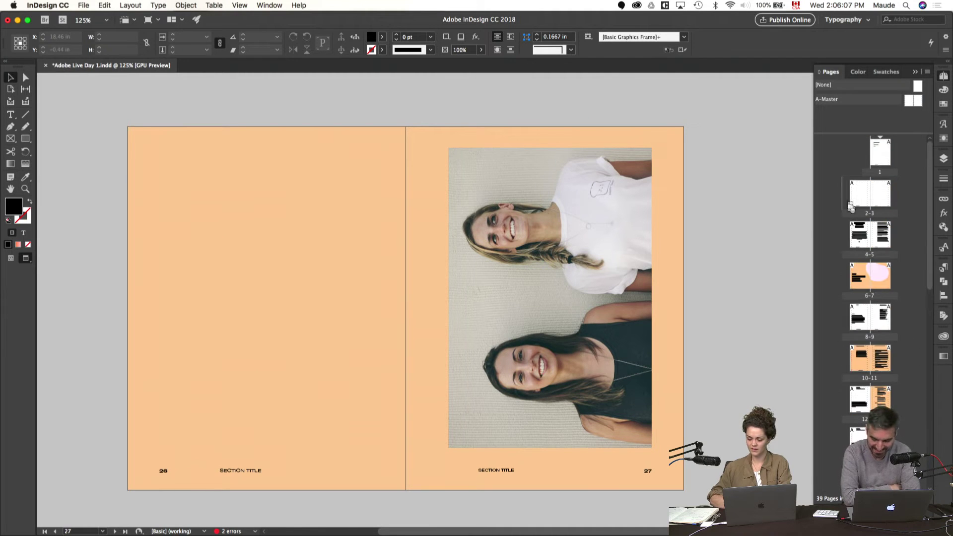
left_click_drag(849, 201, 850, 201)
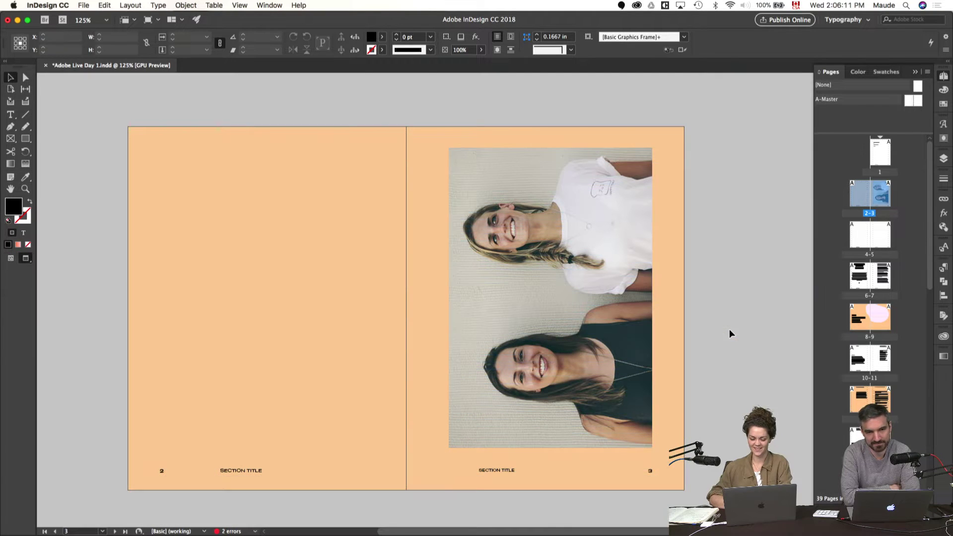
- Switch to the BON-Petit-guide-de-petit-coach-HF V2 document in Pages and read through the mission and values section
left_click_drag(521, 345, 621, 345)
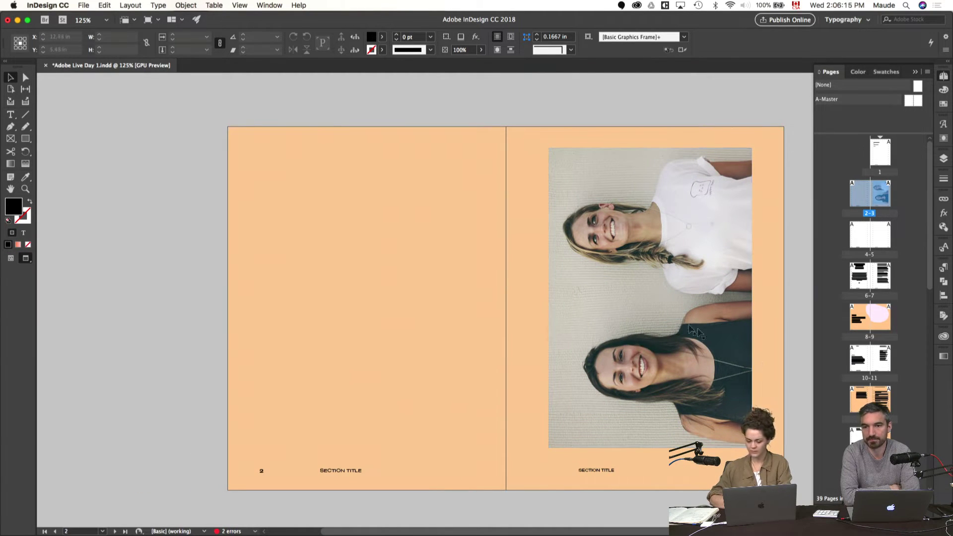
key("super+Tab")
key("Tab")
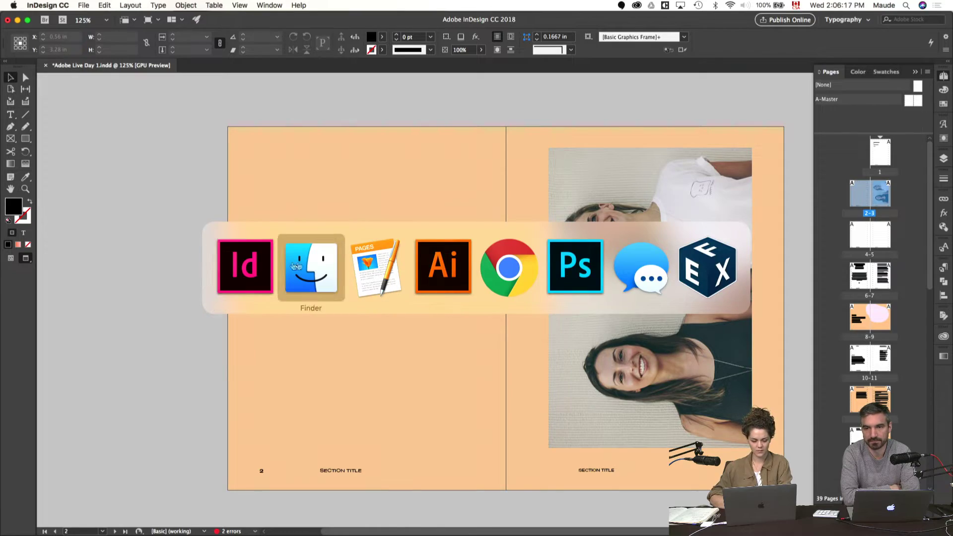
key("Tab")
key("Tab")
scroll(261, 241, "down", 20)
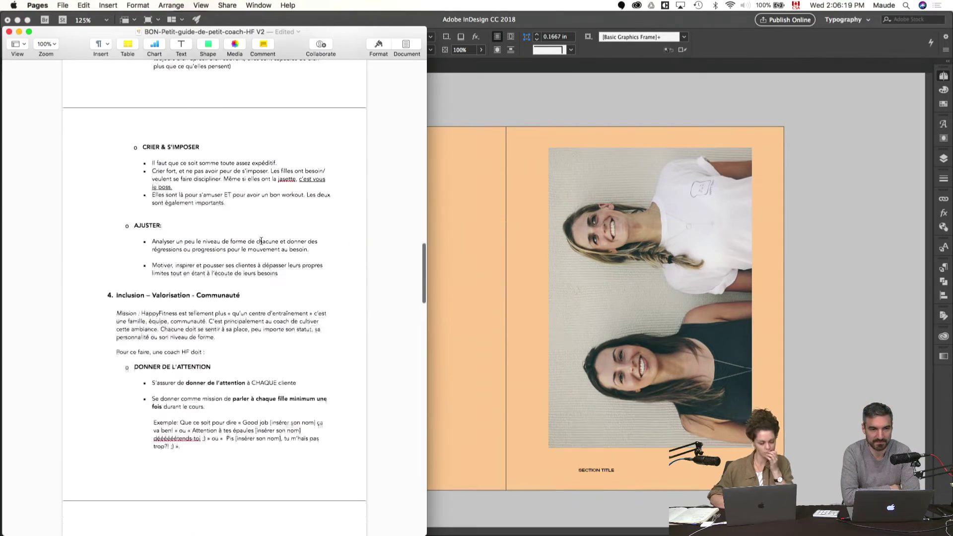
scroll(261, 241, "down", 20)
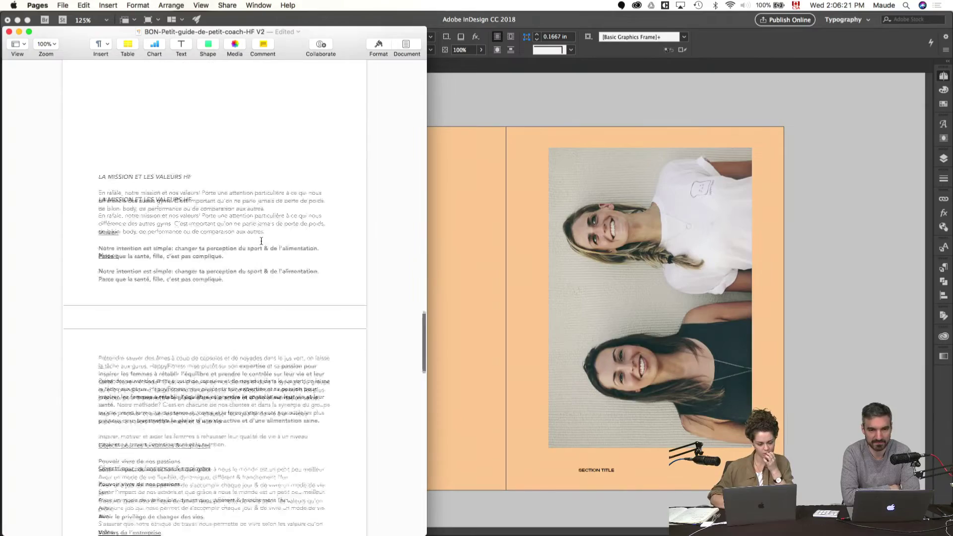
scroll(261, 240, "down", 5)
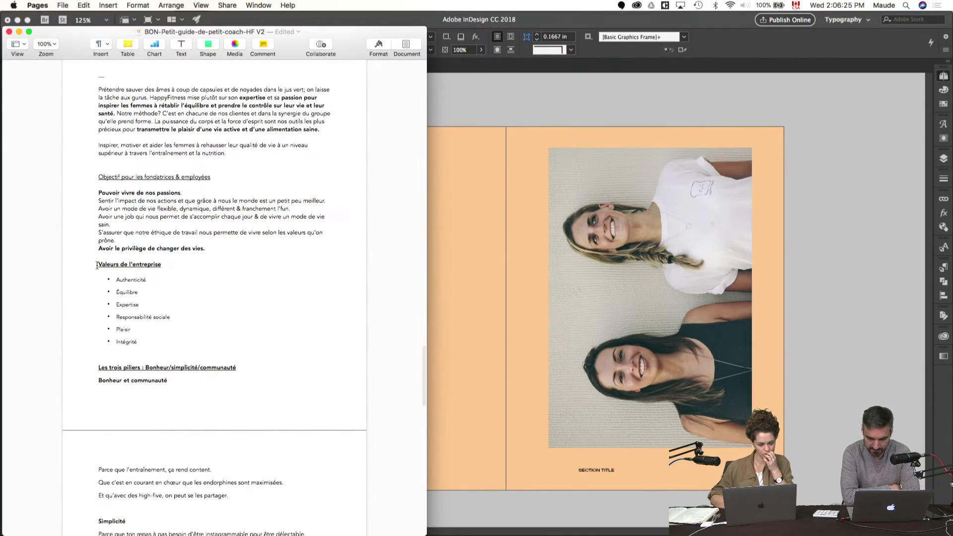
scroll(97, 265, "down", 10)
scroll(96, 265, "up", 20)
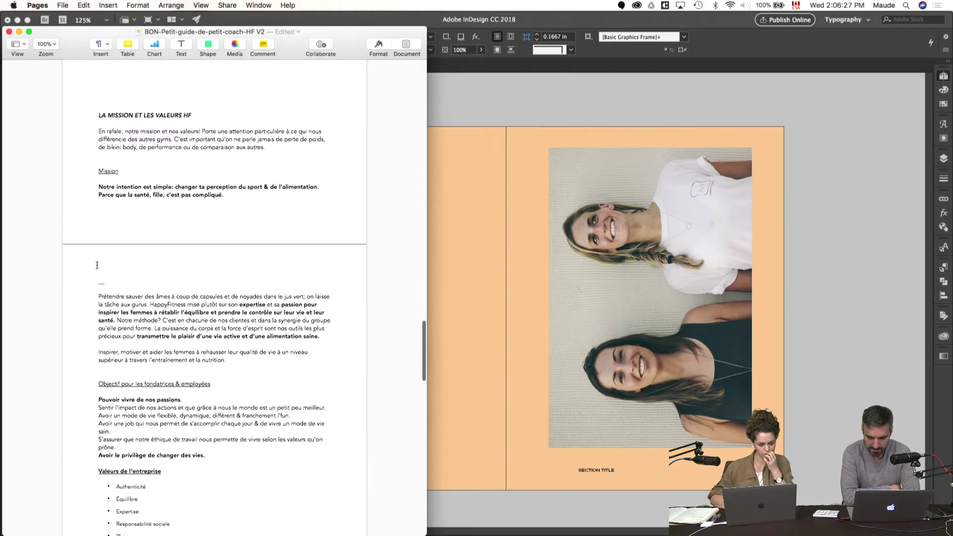
- Copy the text from "Objectif pour les fondatrices & employées" through the last company value, "Intégrité", in the coach guide
scroll(97, 266, "up", 7)
scroll(129, 295, "down", 20)
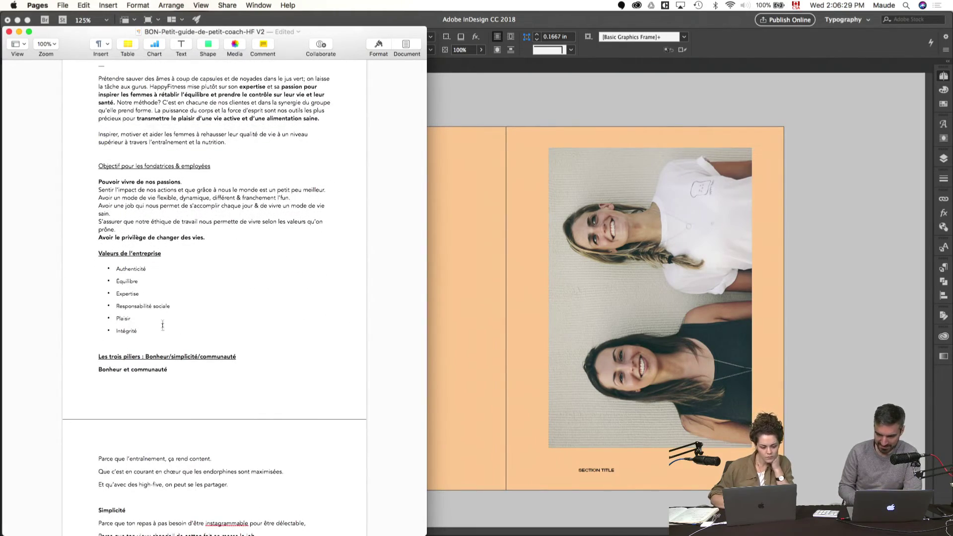
left_click_drag(148, 331, 78, 167)
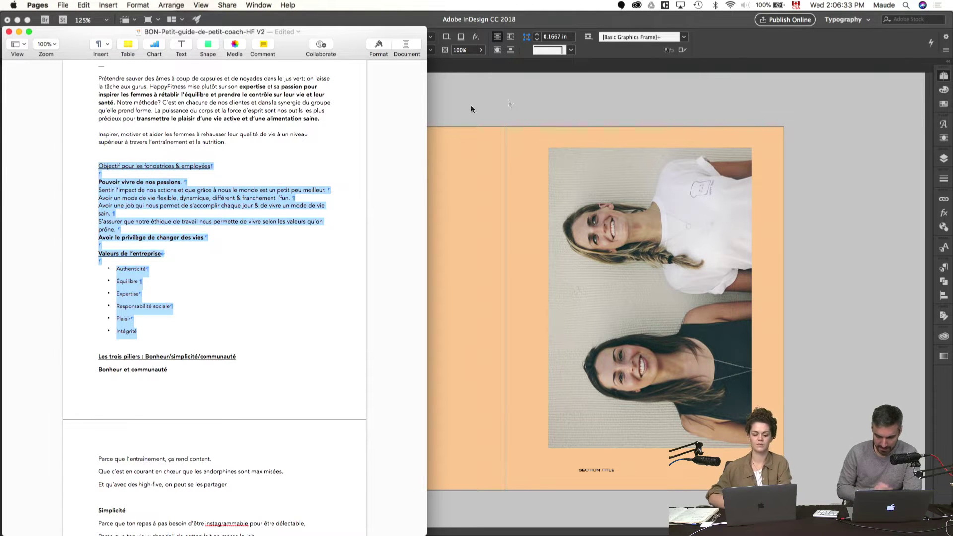
- Switch to InDesign and paste the copied text into a new text frame on the pasteboard beside page 2
left_click(577, 109)
key("w")
scroll(347, 258, "left", 4)
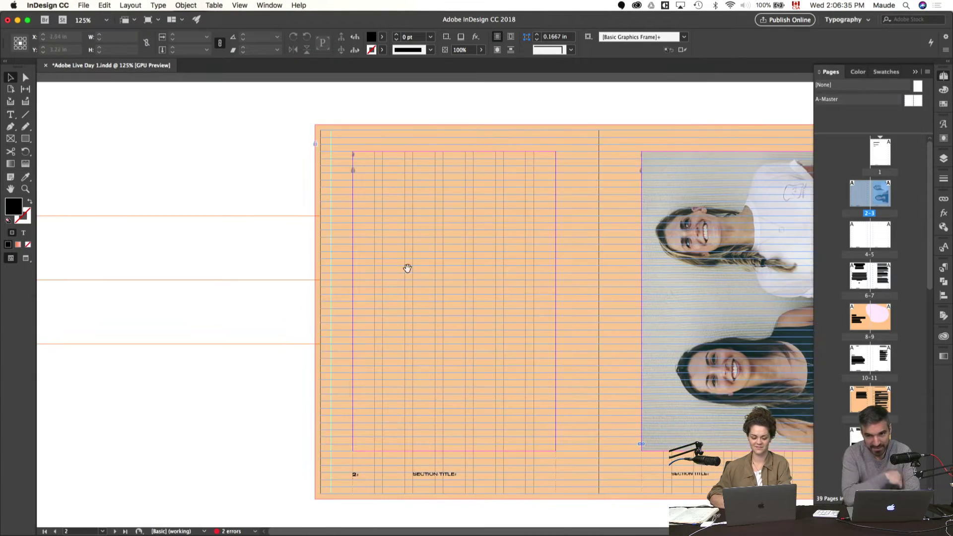
key("t")
left_click_drag(114, 155, 291, 415)
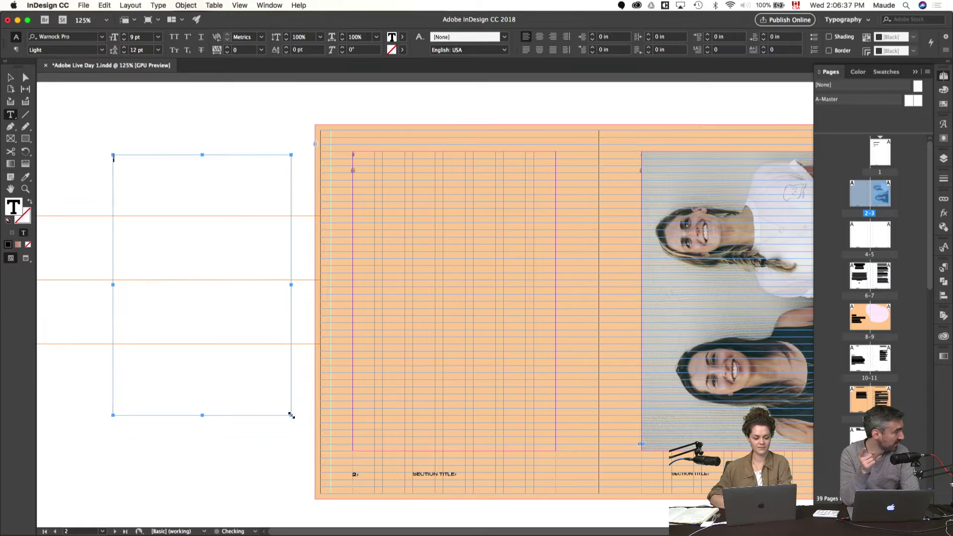
key("super+v")
scroll(199, 198, "right", 3)
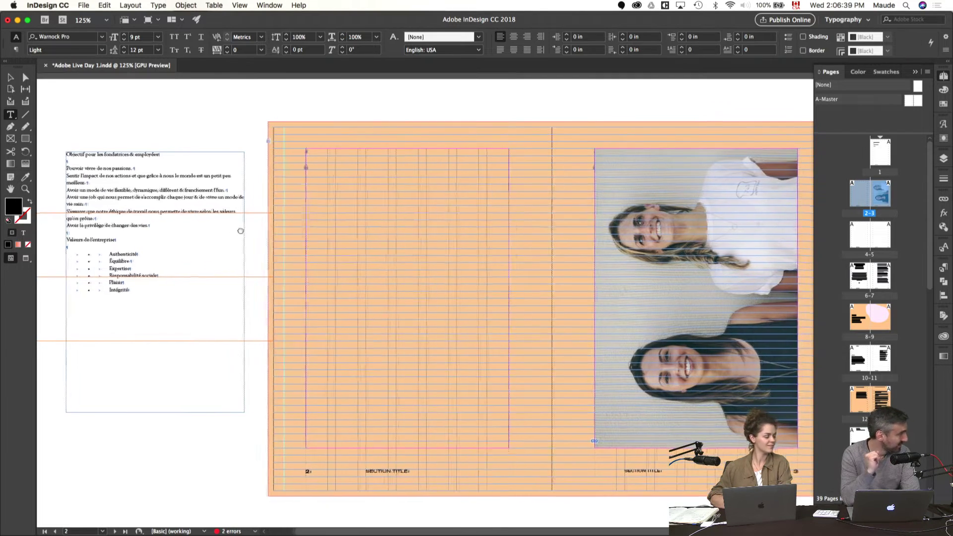
- Remove the bullets and tabs in front of all six company values in the pasteboard text
left_click_drag(106, 253, 64, 253)
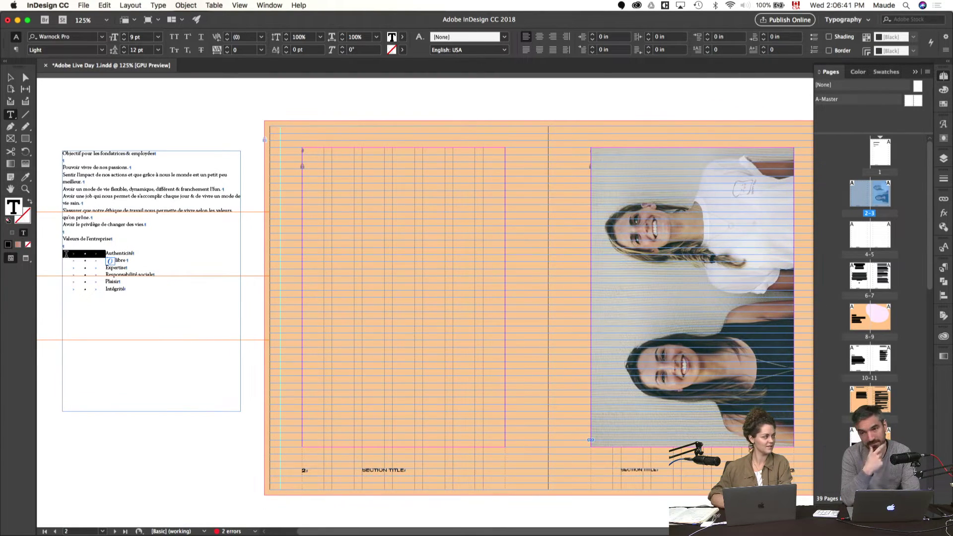
key("BackSpace")
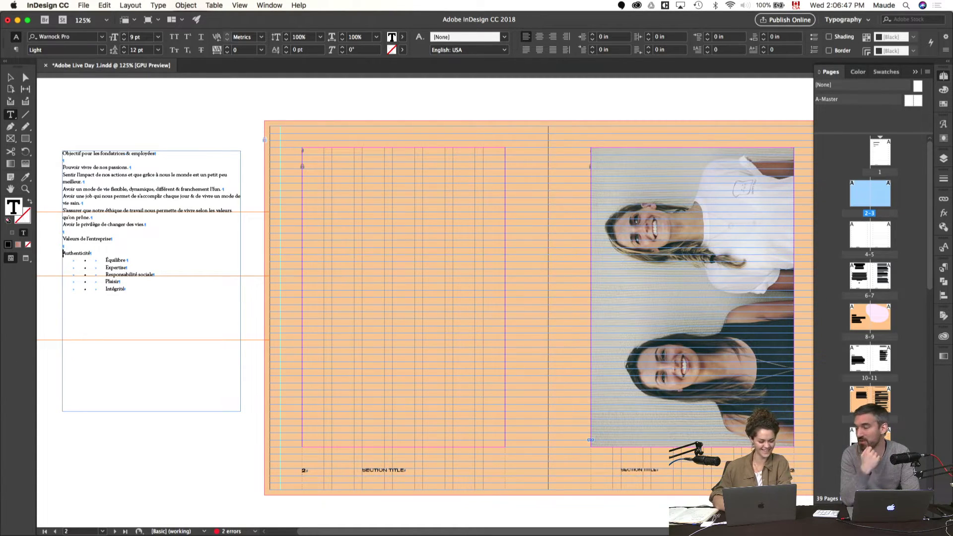
key("Delete")
key("Delete")
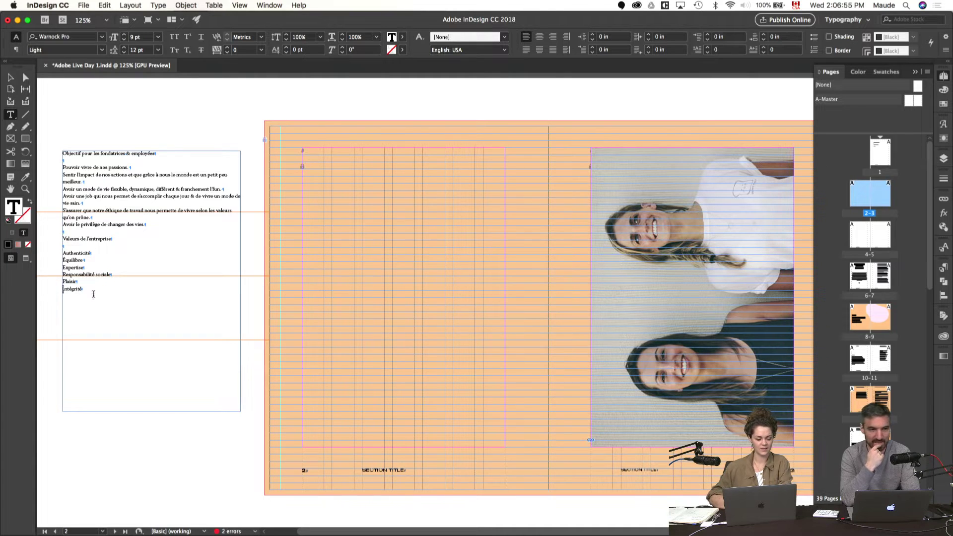
- Copy the six values, Authenticité through Intégrité, into a new margin-wide text frame on page 2
left_click_drag(93, 295, 58, 253)
key("super+c")
scroll(47, 261, "left", 2)
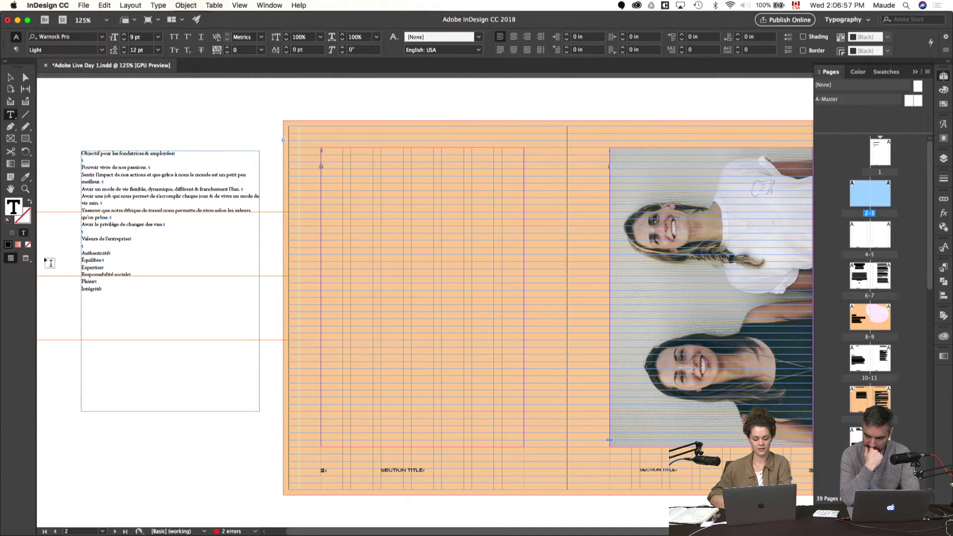
left_click(381, 219)
left_click_drag(322, 204, 523, 447)
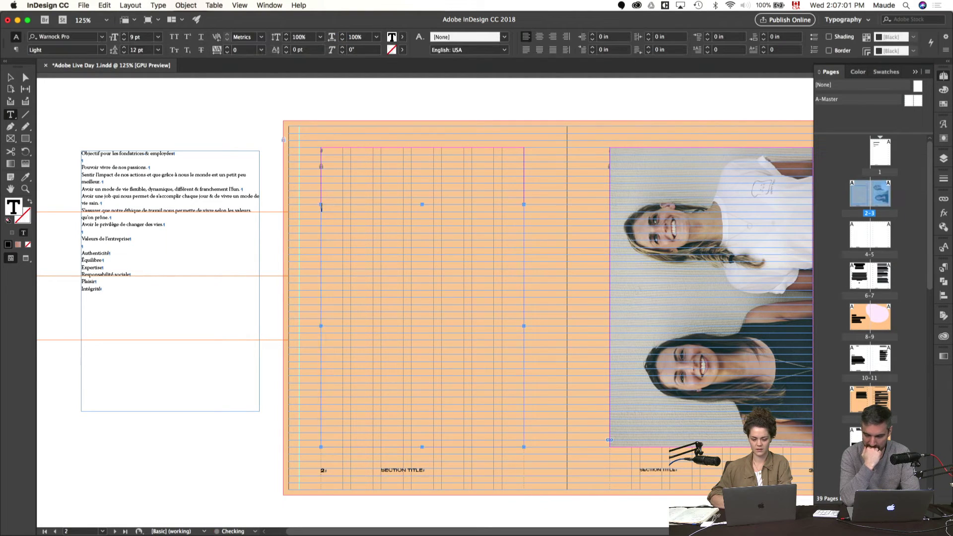
key("super+v")
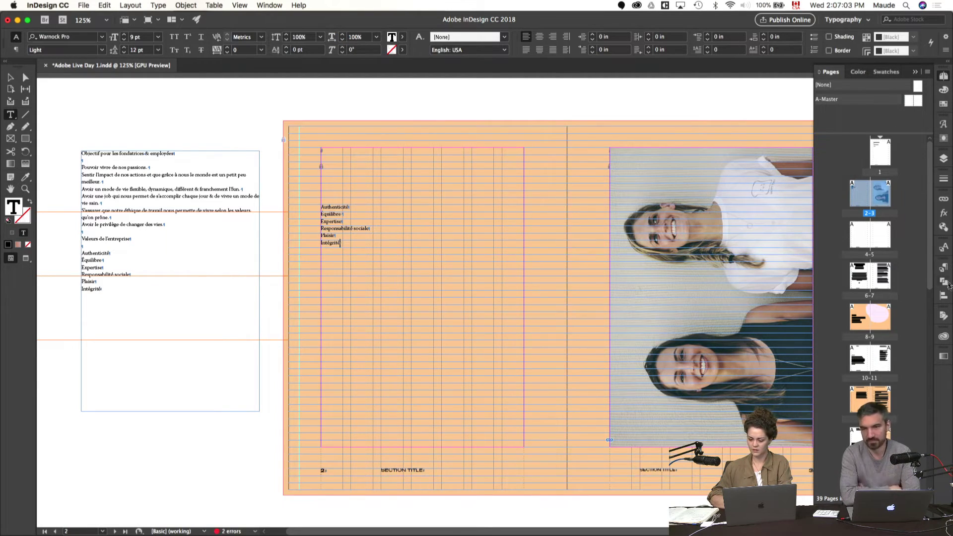
- Apply the T1 paragraph style to the six values on page 2, centre them and preview the spread
key("super+a")
left_click(944, 266)
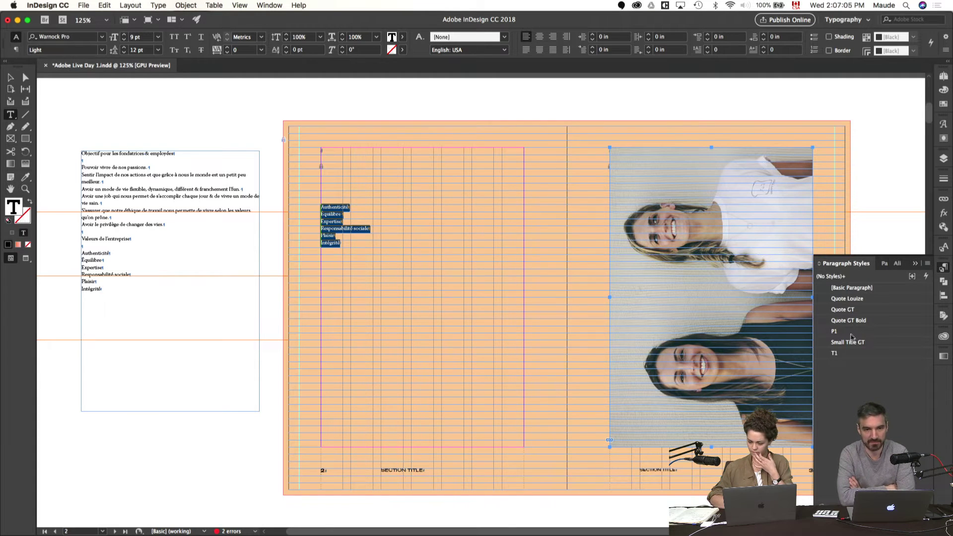
left_click(839, 354)
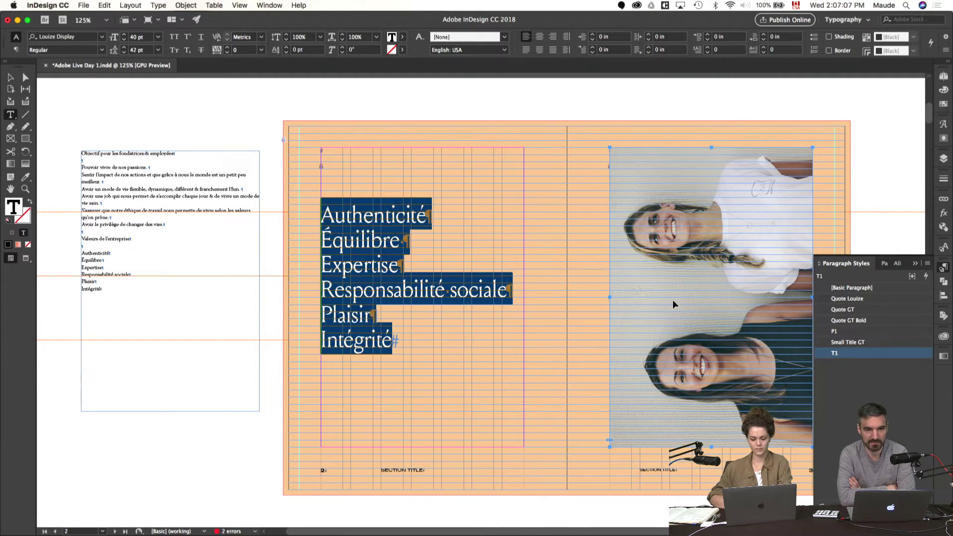
key("super+shift+c")
key("Escape")
key("w")
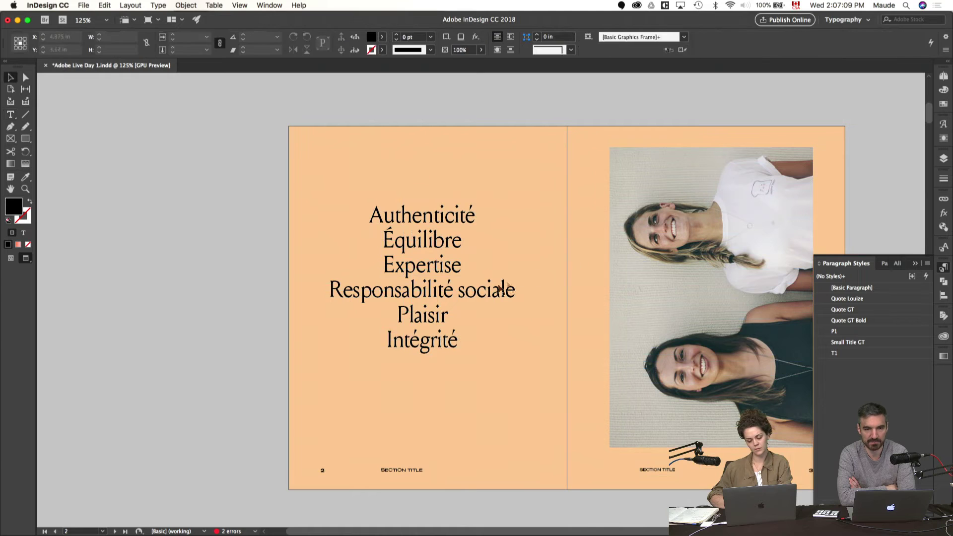
- Set the leading of the six values on page 2 to 48 pt and preview the spacing
left_click(507, 288)
key("super+equal")
key("super+t")
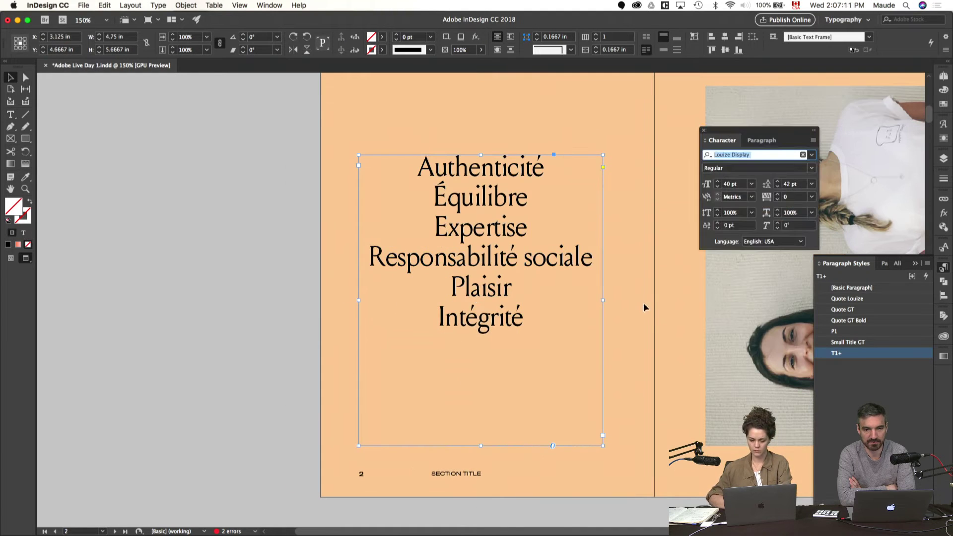
scroll(572, 330, "right", 6)
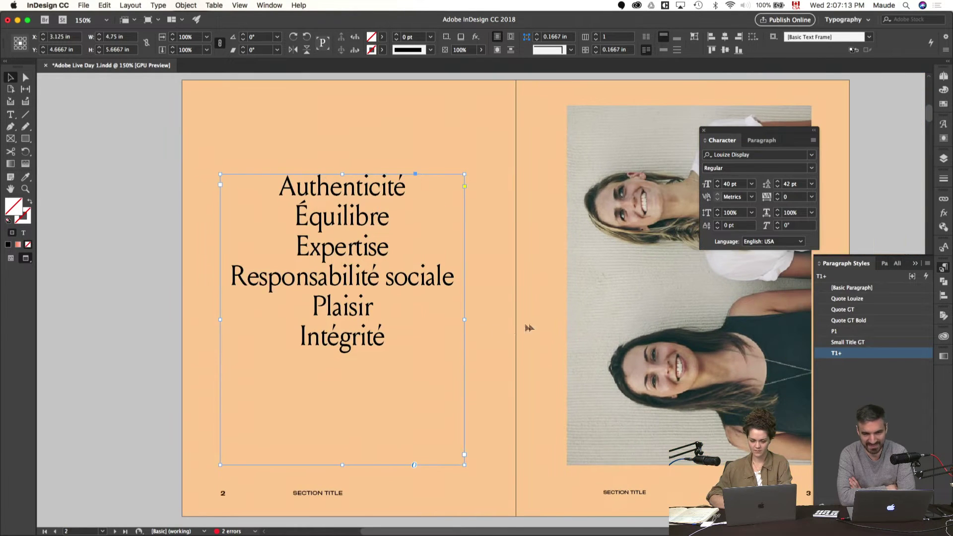
key("w")
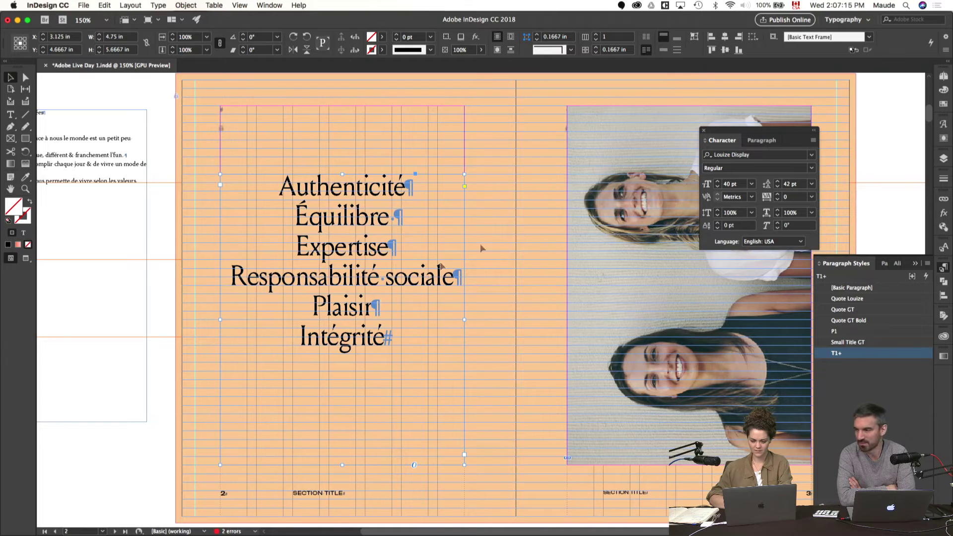
left_click(778, 182)
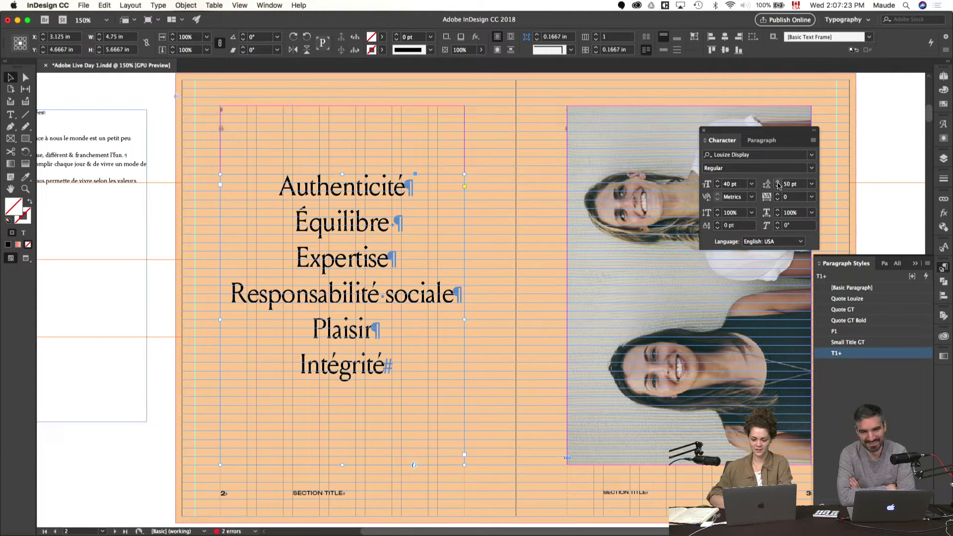
left_click(778, 187)
key("w")
left_click(490, 283)
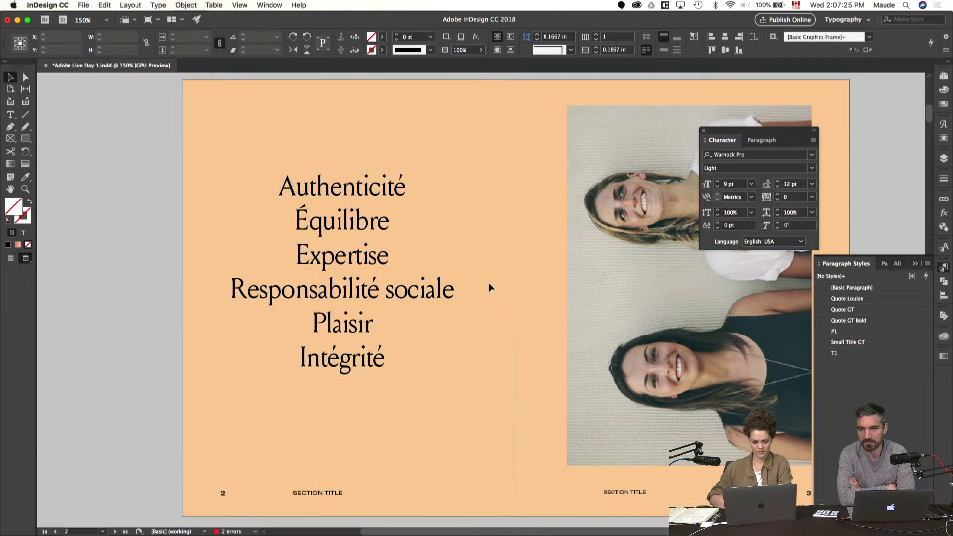
- Fit the values frame to its text, move it down page 2 to about Y 4.63 in, and preview the spread
left_click(399, 284)
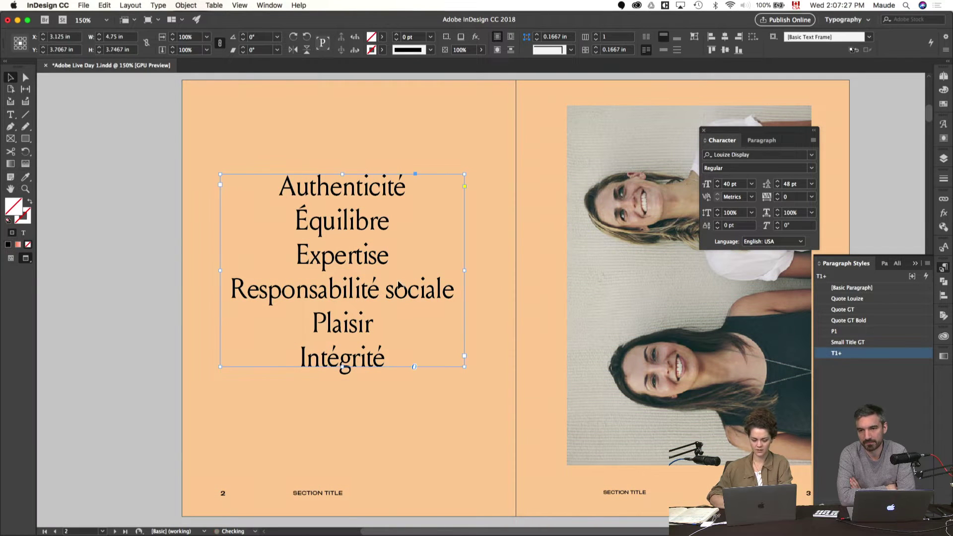
key("w")
left_click_drag(397, 276, 395, 300)
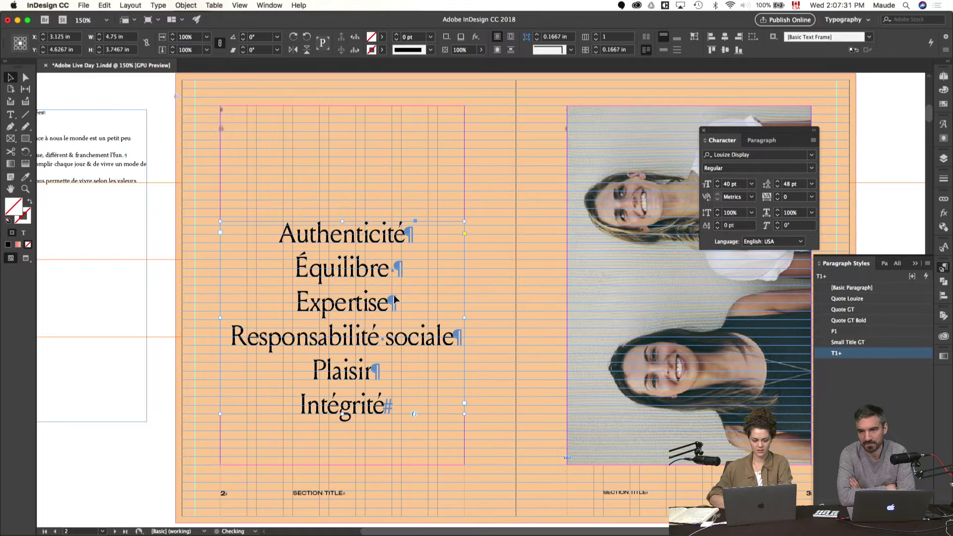
key("super+minus")
key("w")
key("super+t")
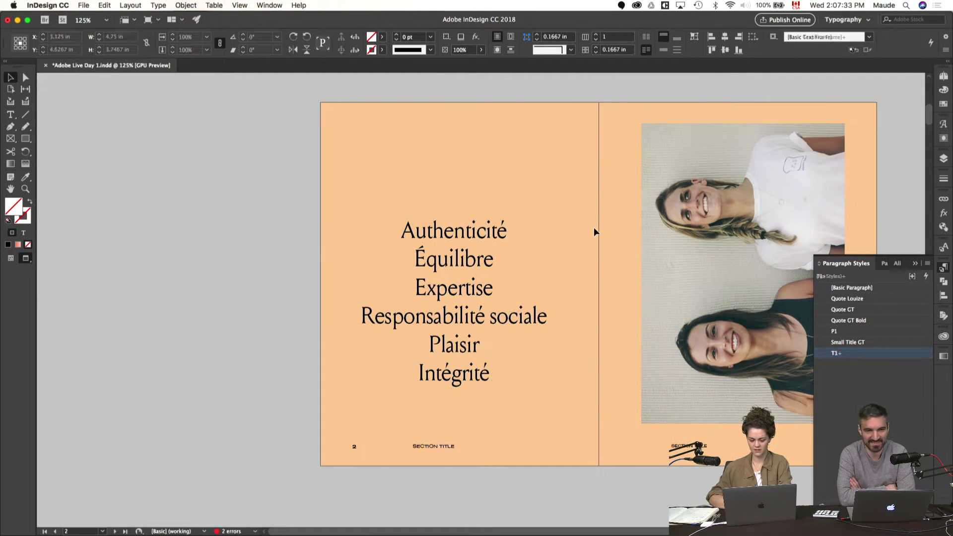
left_click(570, 234)
scroll(570, 234, "right", 5)
left_click_drag(458, 213, 451, 205)
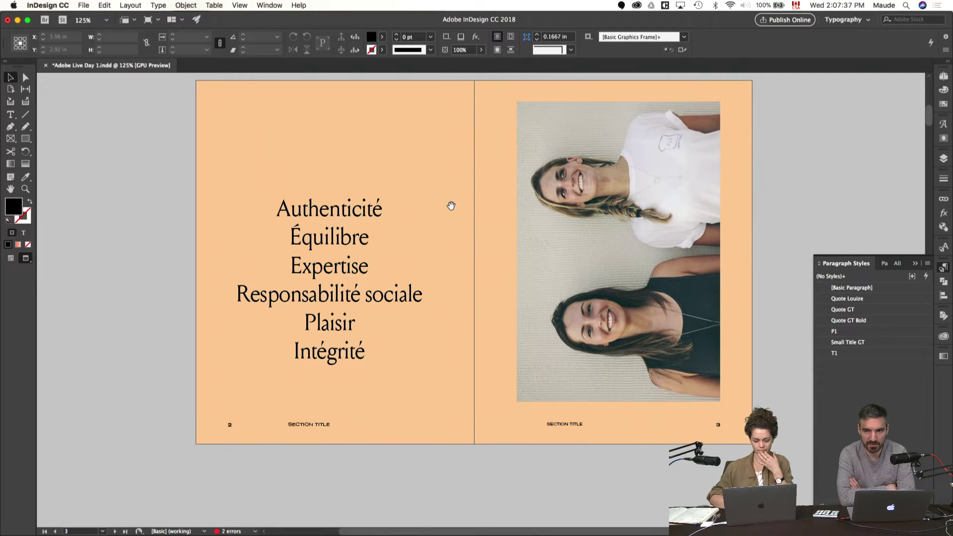
- Delete the six values and the blank line above them from the pasteboard text frame
key("w")
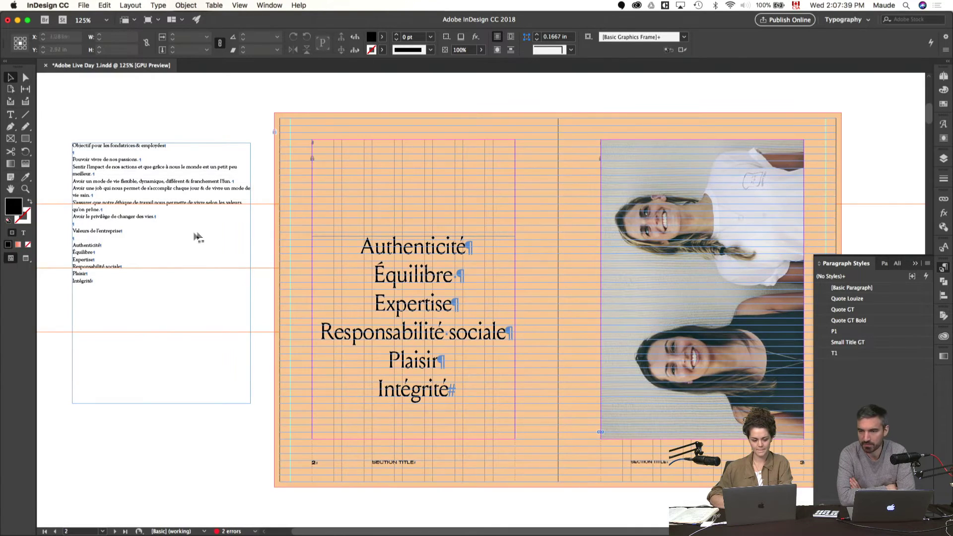
double_click(148, 270)
left_click_drag(94, 281, 73, 244)
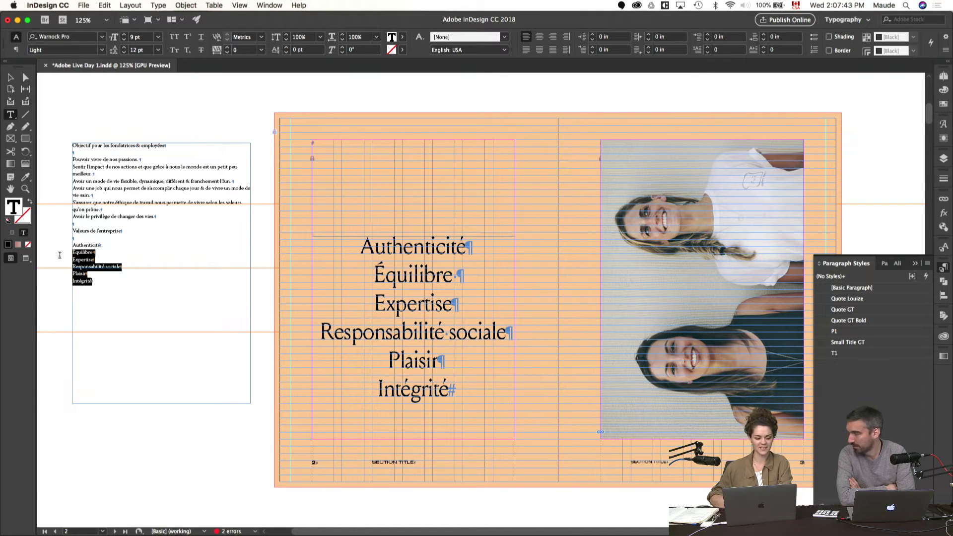
key("BackSpace")
key("BackSpace")
key("BackSpace")
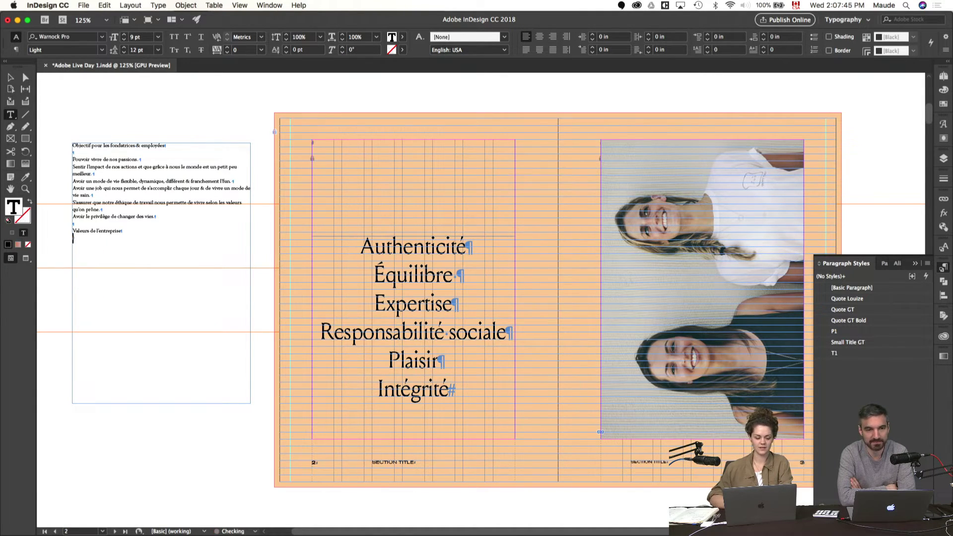
- Copy the heading "Valeurs de l'entreprise" into a new text frame above page 2
left_click_drag(121, 231, 71, 231)
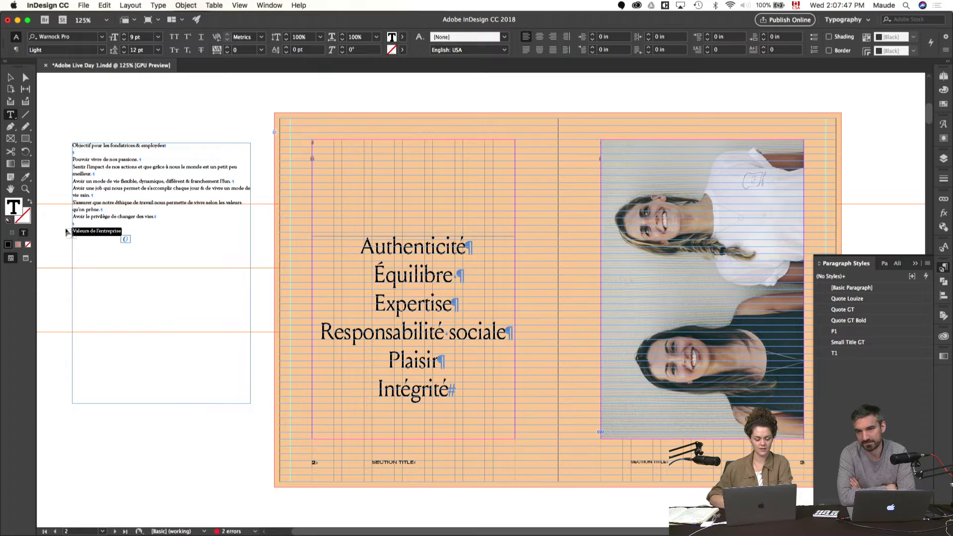
mouse_move(307, 83)
left_mouse_down()
mouse_move(476, 150)
mouse_move(489, 189)
left_mouse_up()
key("cmd+v")
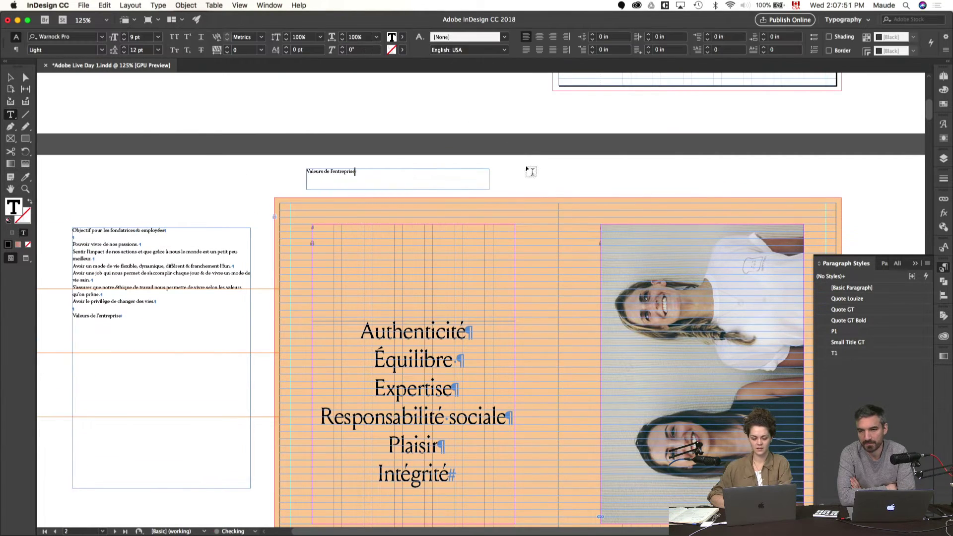
key("cmd+a")
key("Escape")
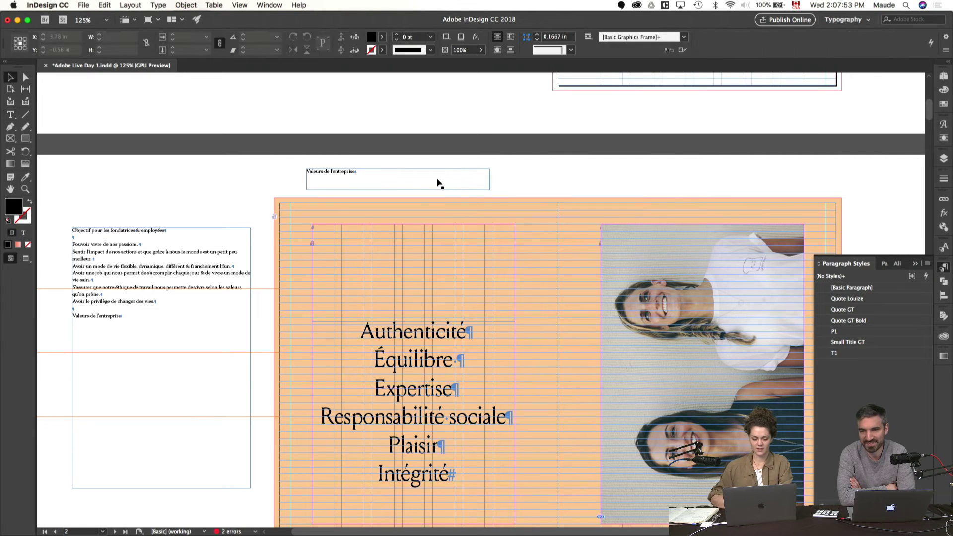
- Move the "Valeurs de l'entreprise" frame onto page 2, aligned with the top and left margins
left_click_drag(439, 184, 516, 268)
left_click(539, 176)
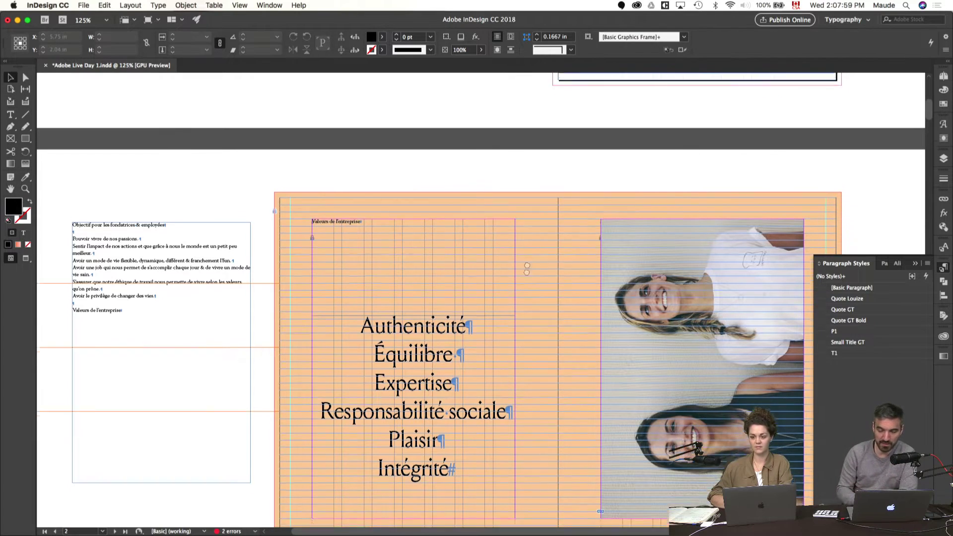
scroll(539, 189, "down", 4)
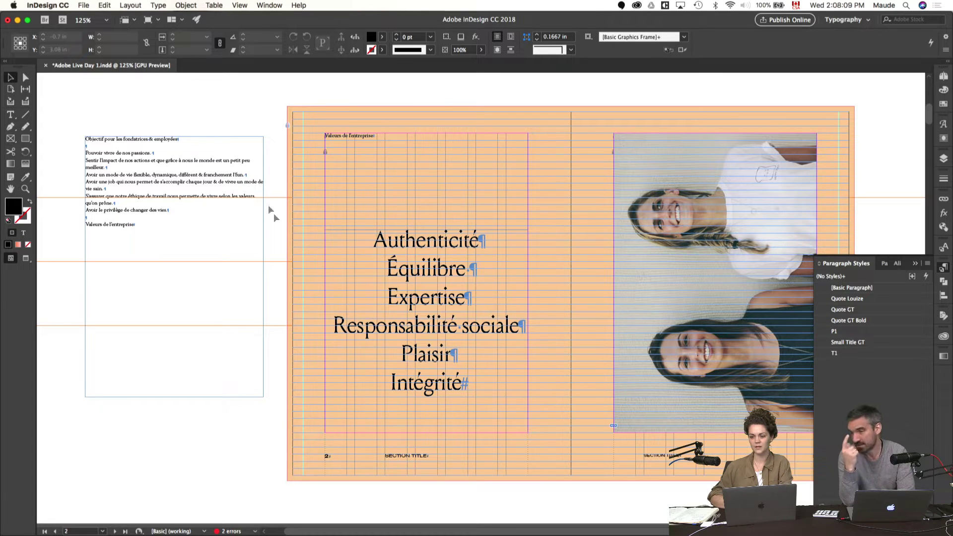
- Delete the leftover "Valeurs de l'entreprise" heading and the blank line before it from the pasteboard text
left_click(189, 203)
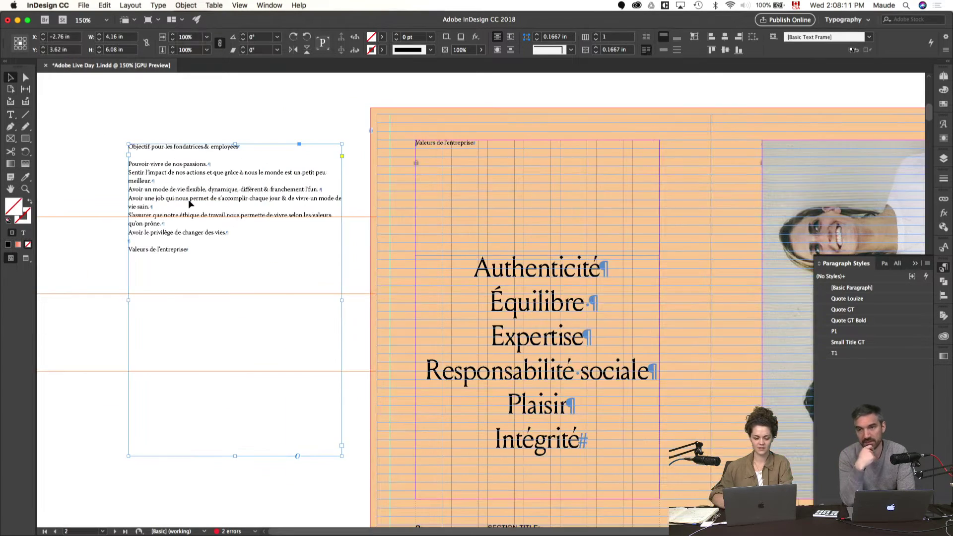
key("super+equal")
key("super+equal")
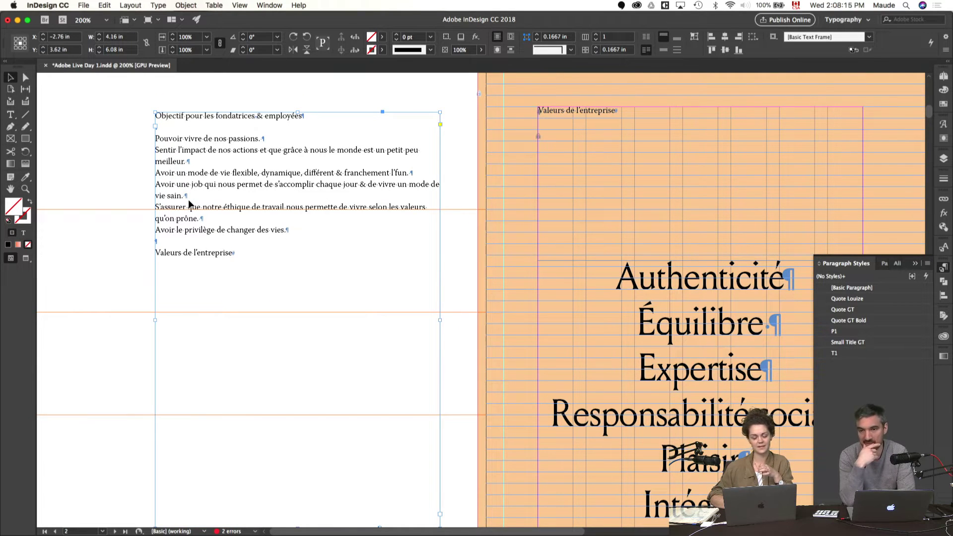
double_click(254, 241)
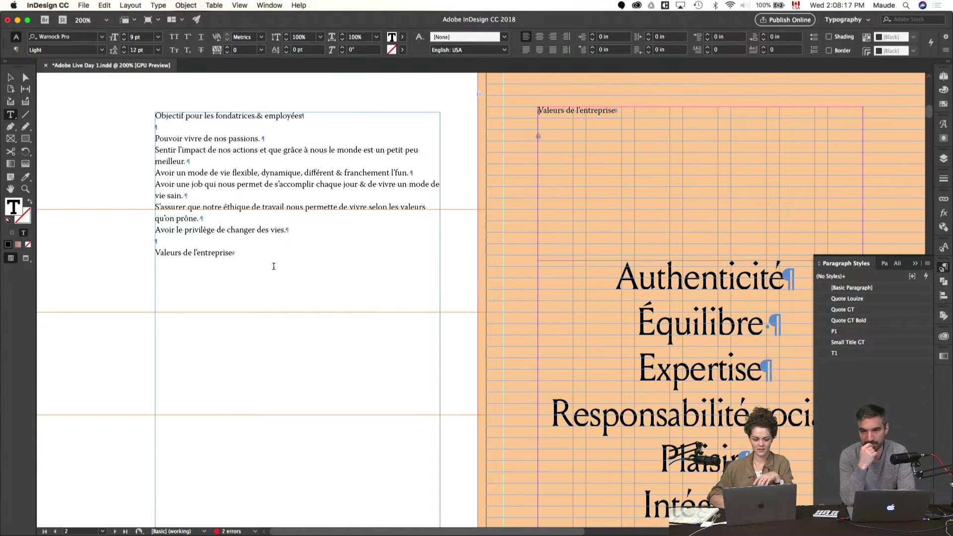
left_click_drag(273, 267, 156, 238)
key("BackSpace")
key("BackSpace")
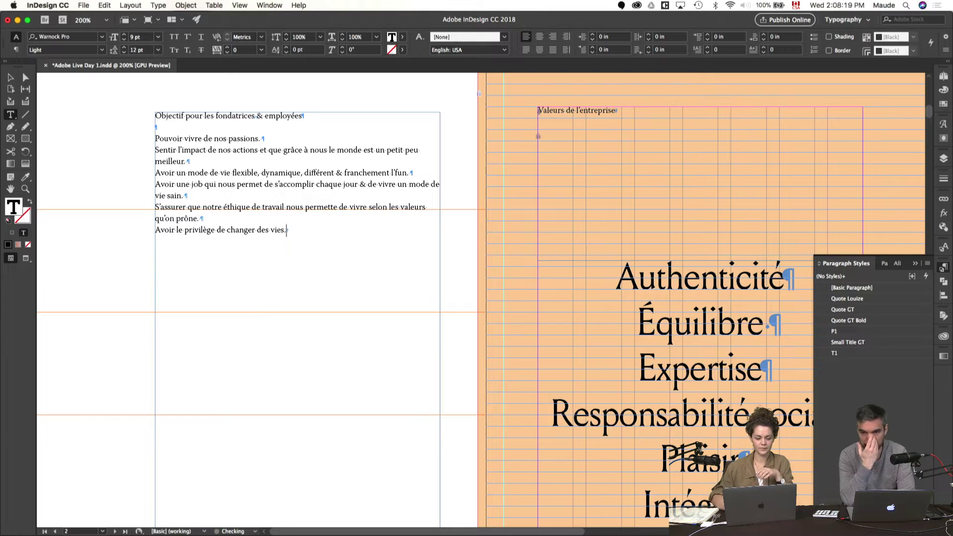
- Shrink the pasteboard text frame to fit the founders' objectives text it holds
key("super+minus")
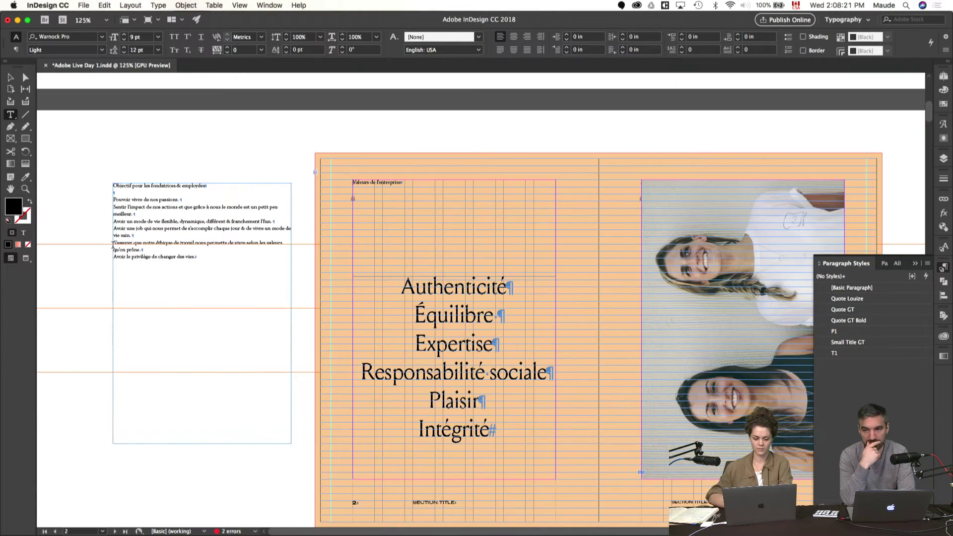
key("Escape")
key("super+alt+c")
scroll(231, 275, "up", 3)
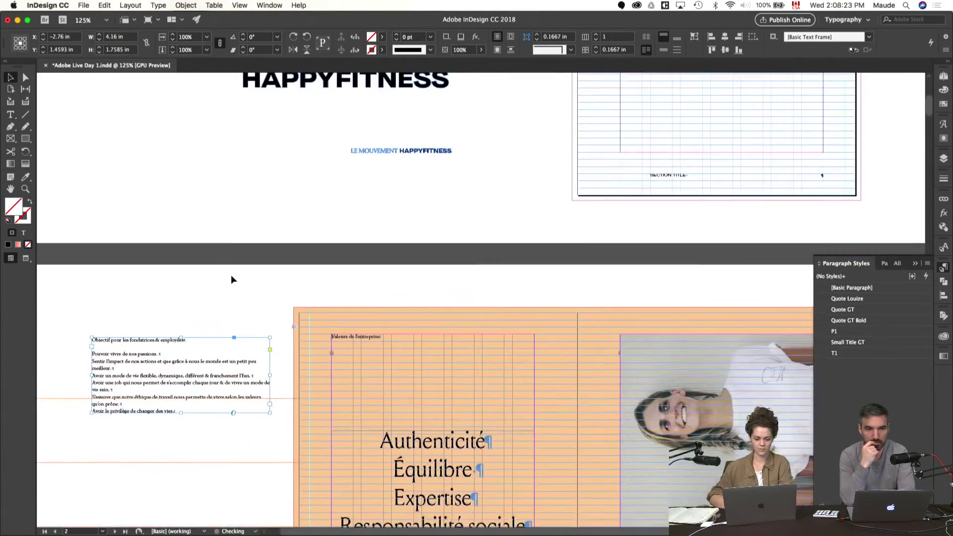
- Move the blank 4-5 spread ahead of the orange company values spread
scroll(197, 355, "down", 10)
key("super+minus")
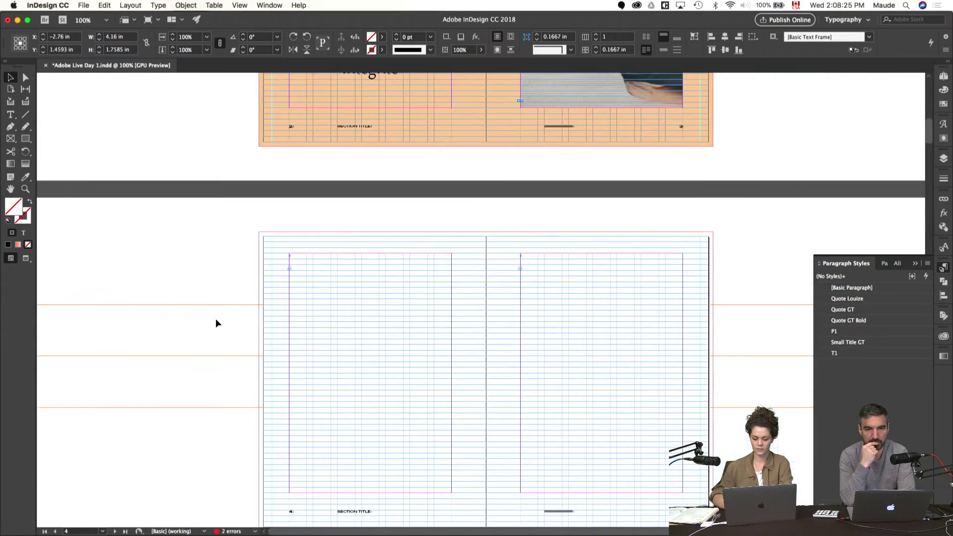
left_click(946, 76)
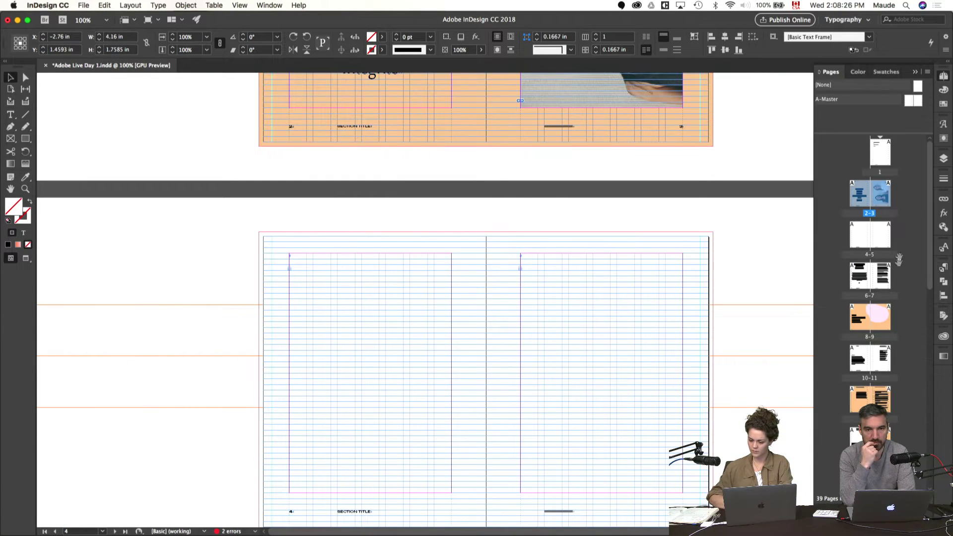
left_click(862, 235)
left_click(882, 236, "shift")
left_click_drag(845, 207, 846, 209)
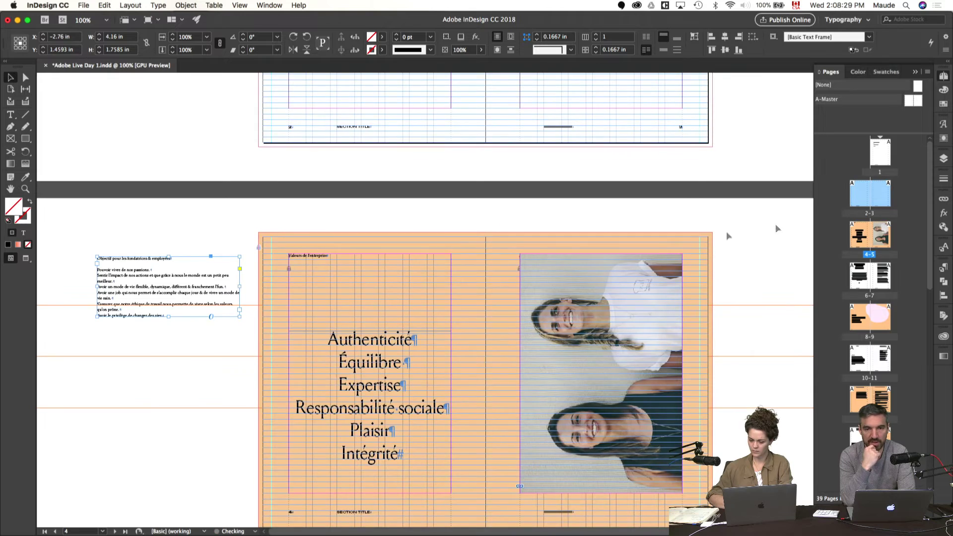
- Move the founders' objectives text frame from the pasteboard onto the lower part of blank page 2
scroll(422, 295, "up", 2)
left_click_drag(233, 337, 466, 146)
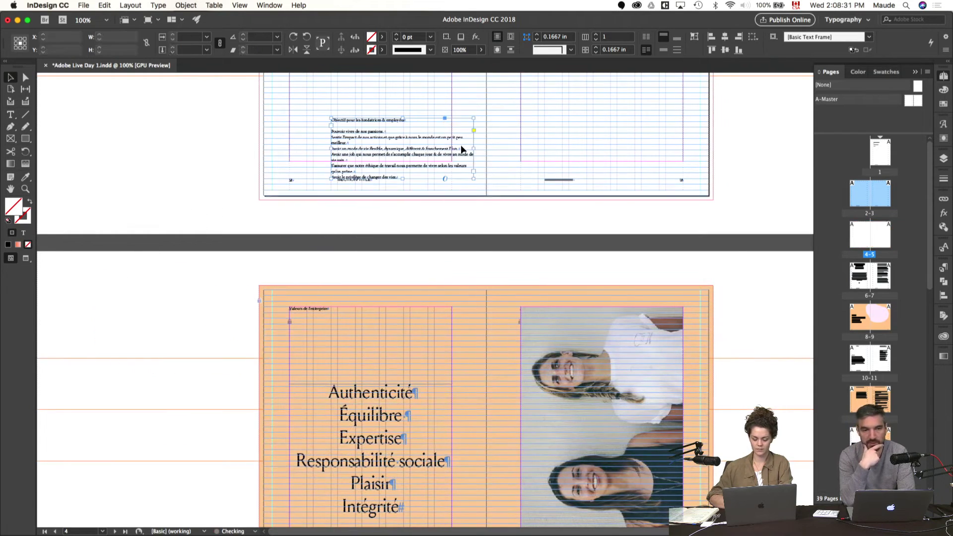
left_click(533, 273)
- Preview the orange company values spread without guides, then return to the layout view
key("shift+w")
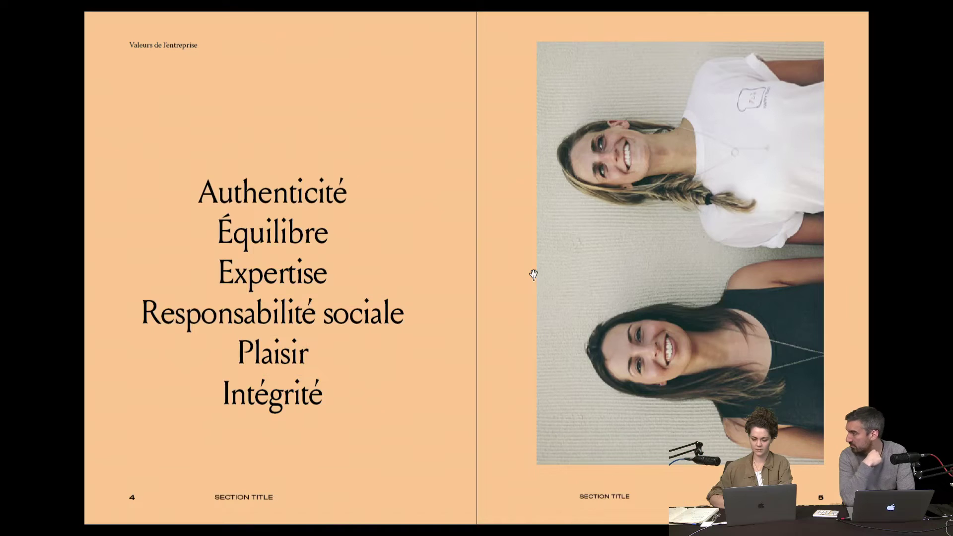
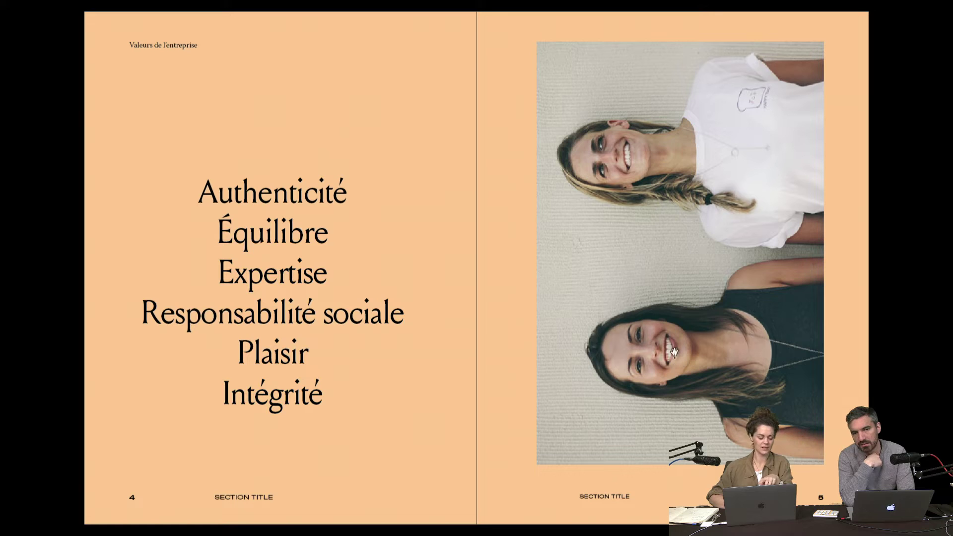
key("Escape")
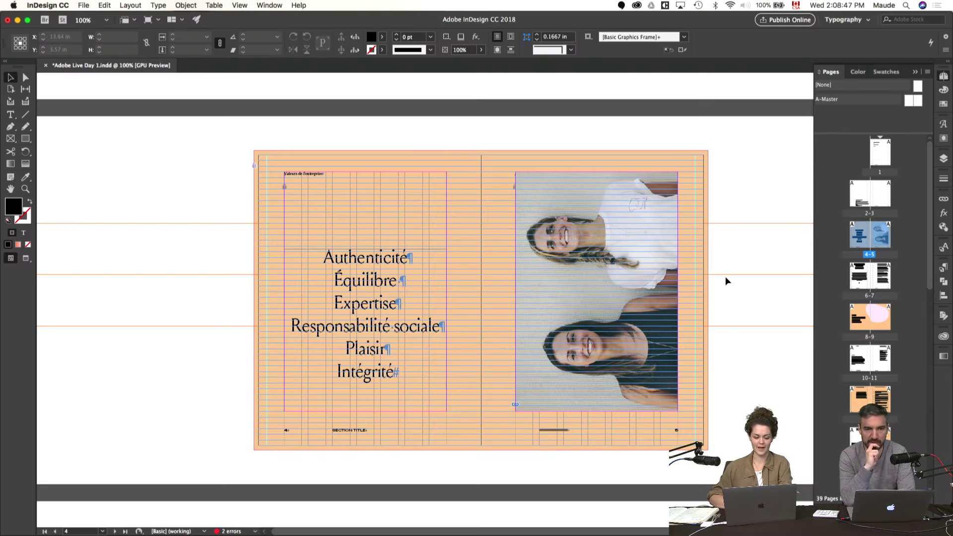
key("super+equal")
scroll(625, 289, "right", 2)
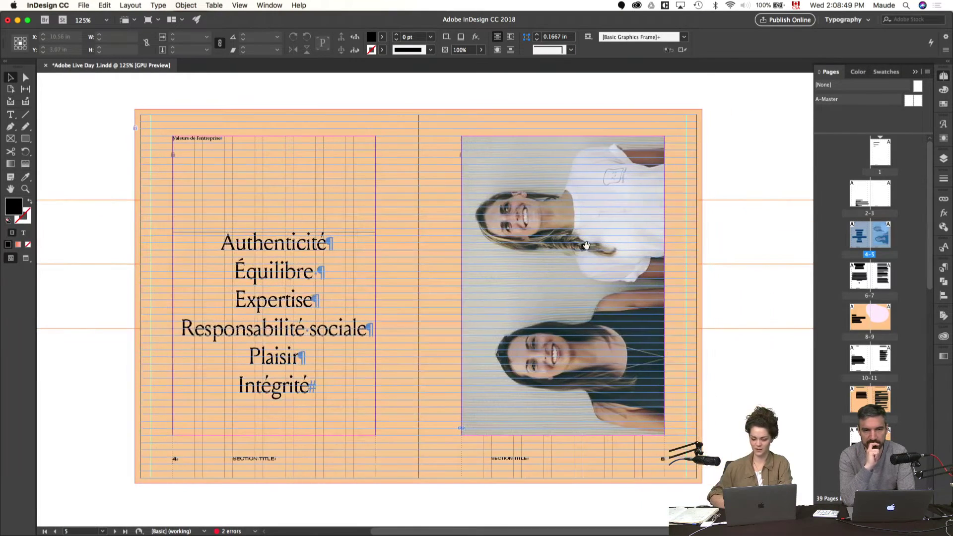
key("w")
key("w")
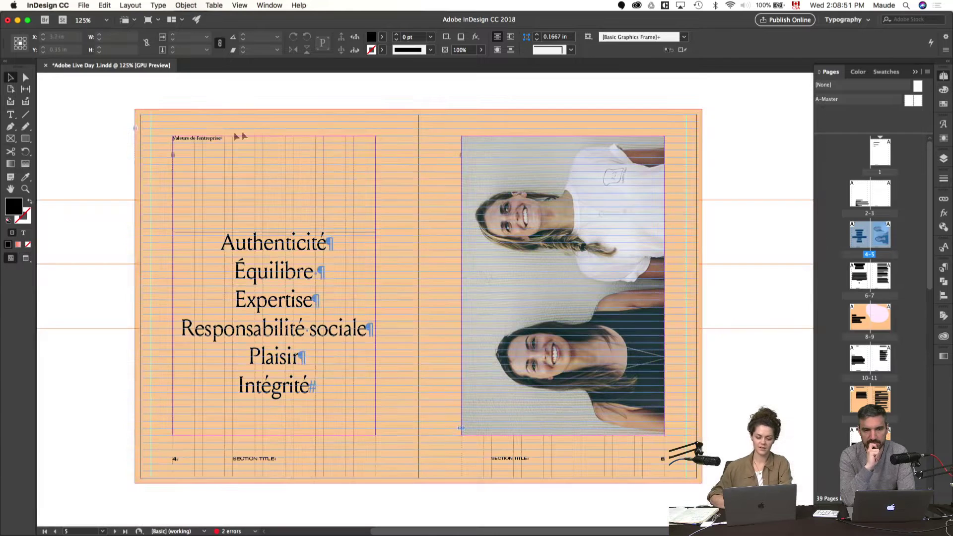
- Apply the Quote GT Bold paragraph style to the "Valeurs de l'entreprise" heading
double_click(222, 147)
key("super+a")
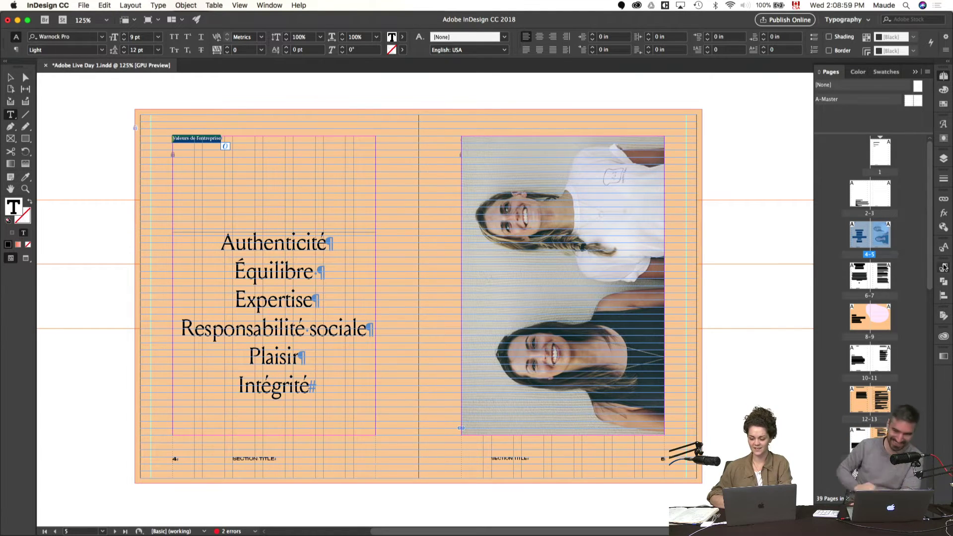
left_click(944, 268)
left_click(849, 353)
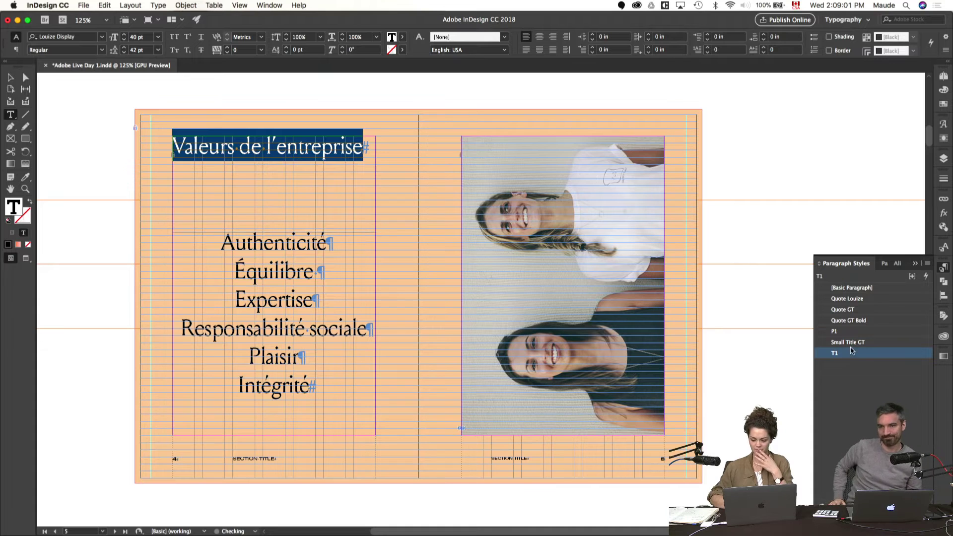
left_click(847, 309)
left_click(857, 321)
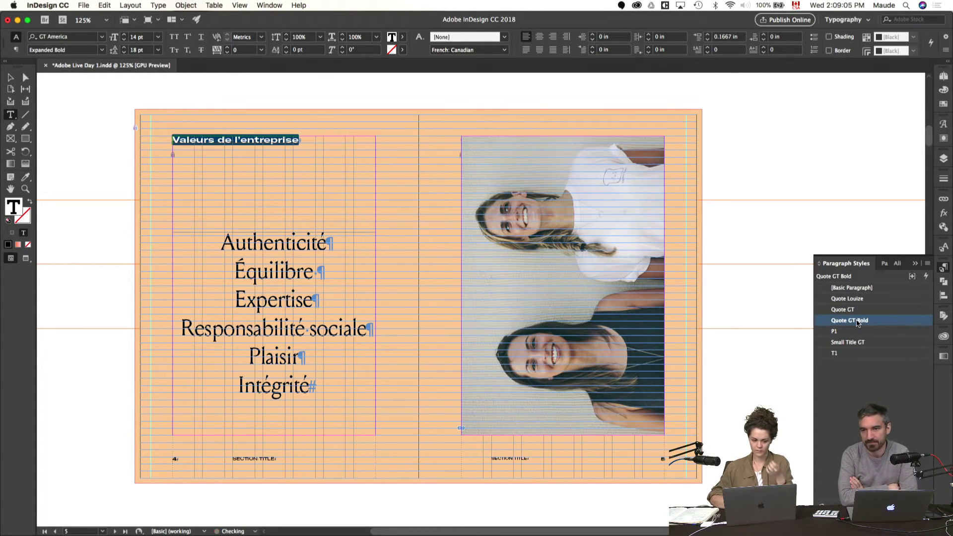
- Centre the "Valeurs de l'entreprise" heading and break it into two lines after "Valeurs"
key("super+shift+c")
left_click(755, 134)
key("w")
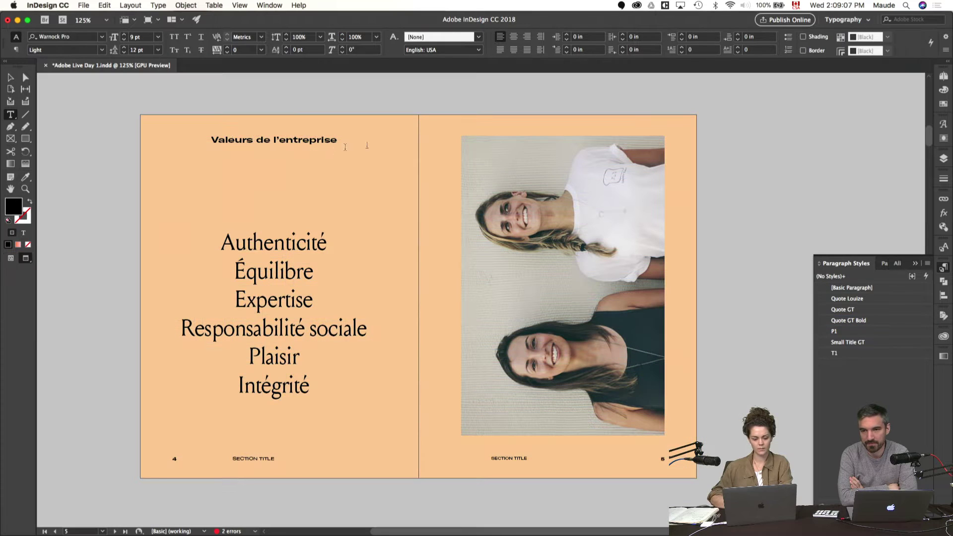
left_click(258, 140)
key("Return")
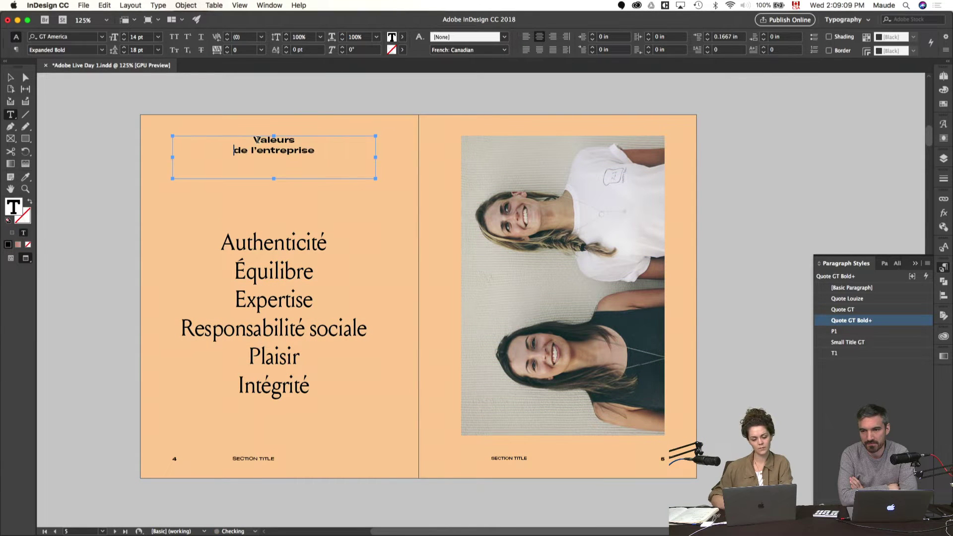
key("Escape")
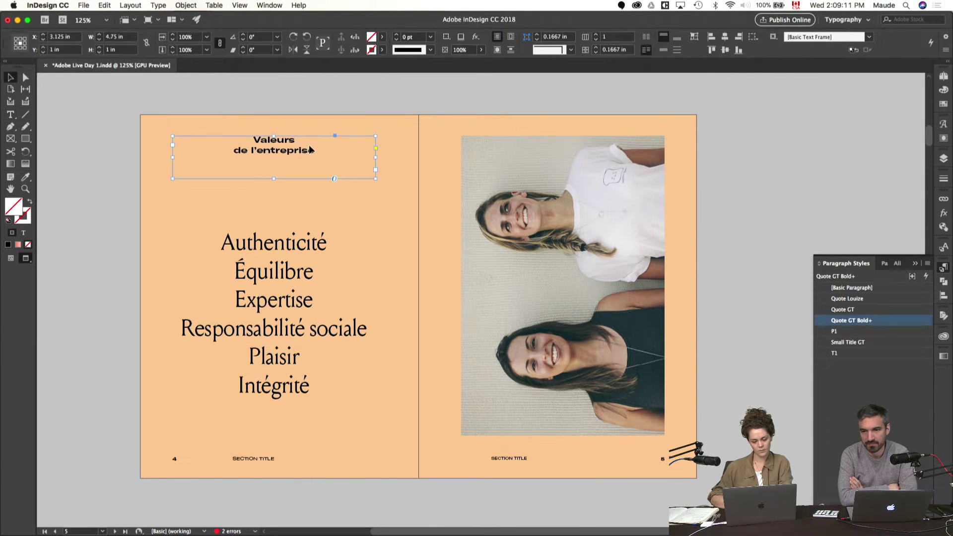
- Move the list of six values up, closer to the heading on page 4, and check it without guides
key("w")
left_click_drag(305, 255, 304, 192)
key("w")
left_click(767, 165)
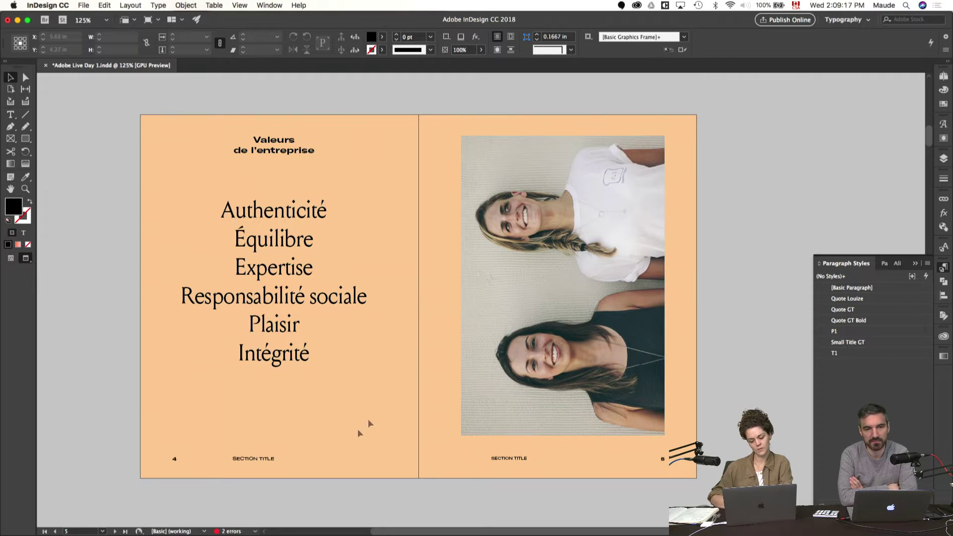
- Switch to Illustrator and copy the white smiley blob outline from the doodles beside the artboards
mouse_move(397, 531)
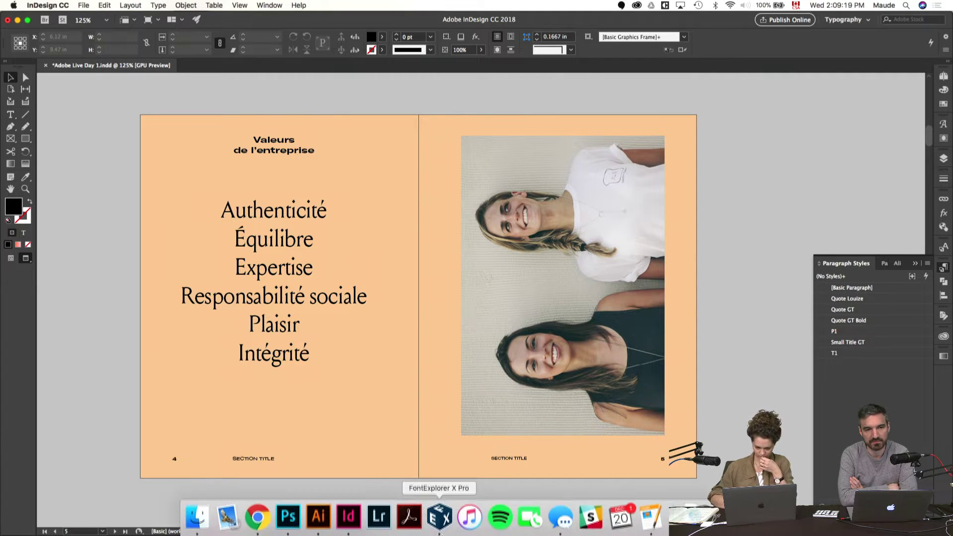
left_click(323, 525)
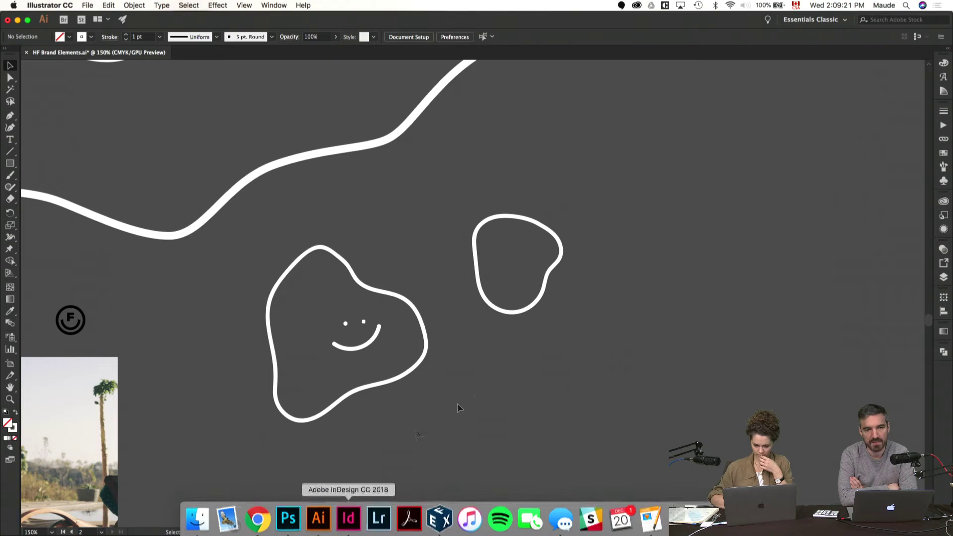
left_click(318, 412)
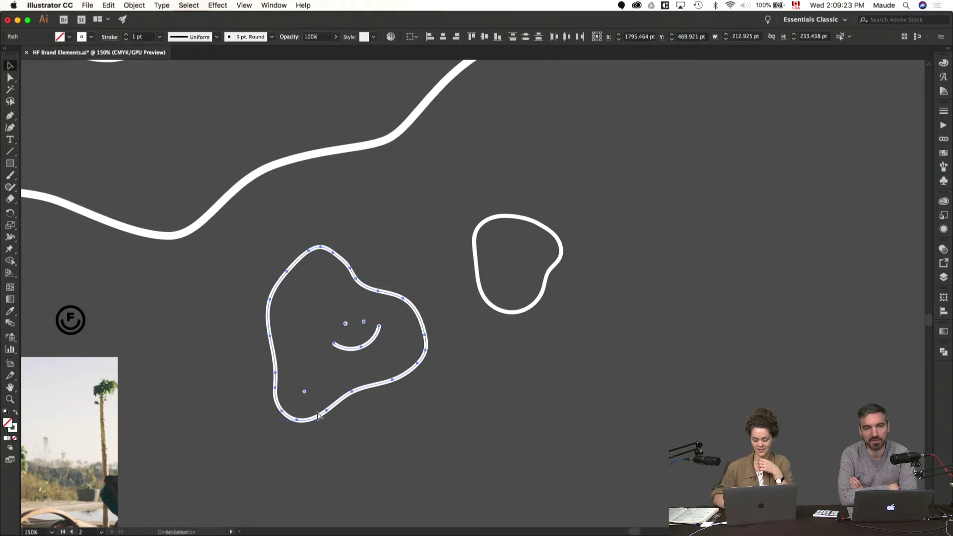
key("super+minus")
key("super+minus")
left_click(582, 423)
scroll(581, 423, "up", 3)
scroll(582, 424, "left", 1)
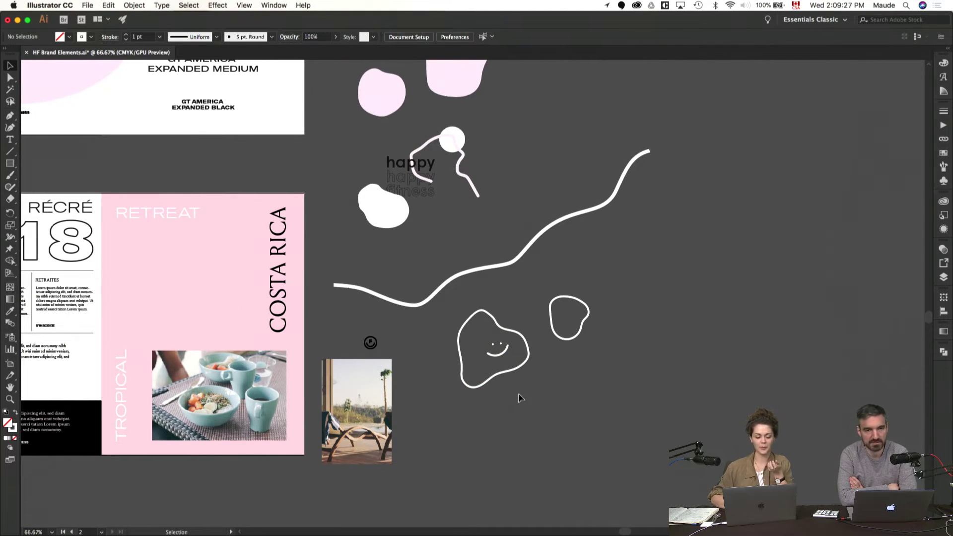
left_click(496, 355)
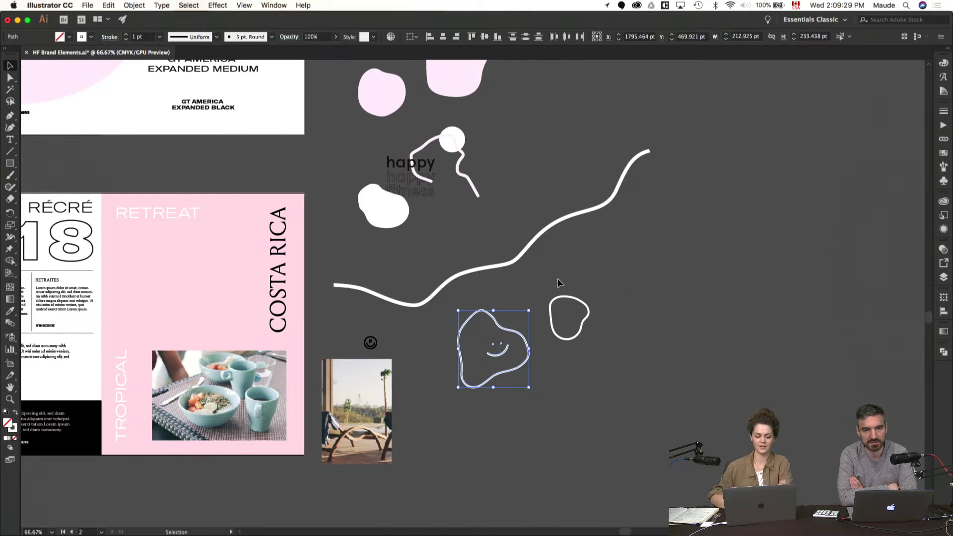
scroll(571, 245, "up", 3)
scroll(570, 245, "left", 2)
left_click(671, 285)
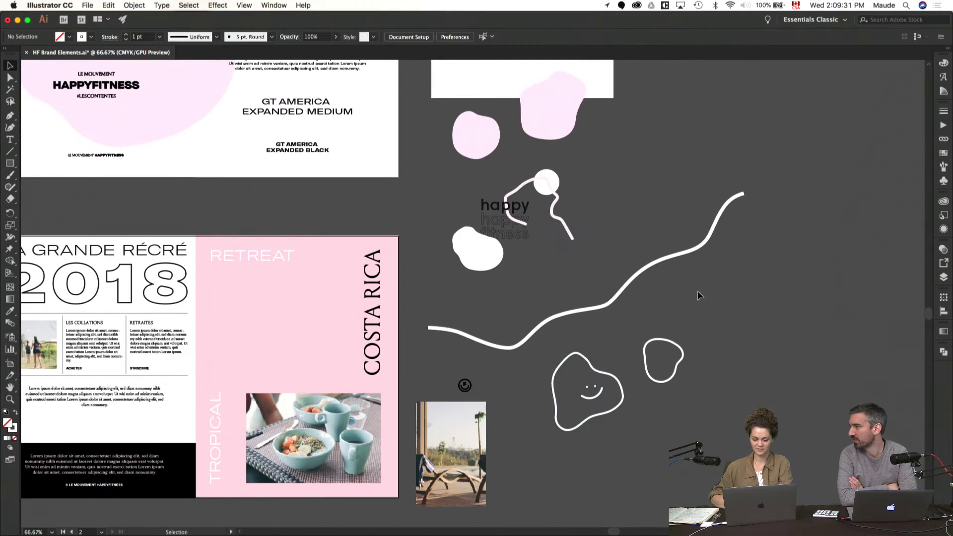
left_click(588, 406)
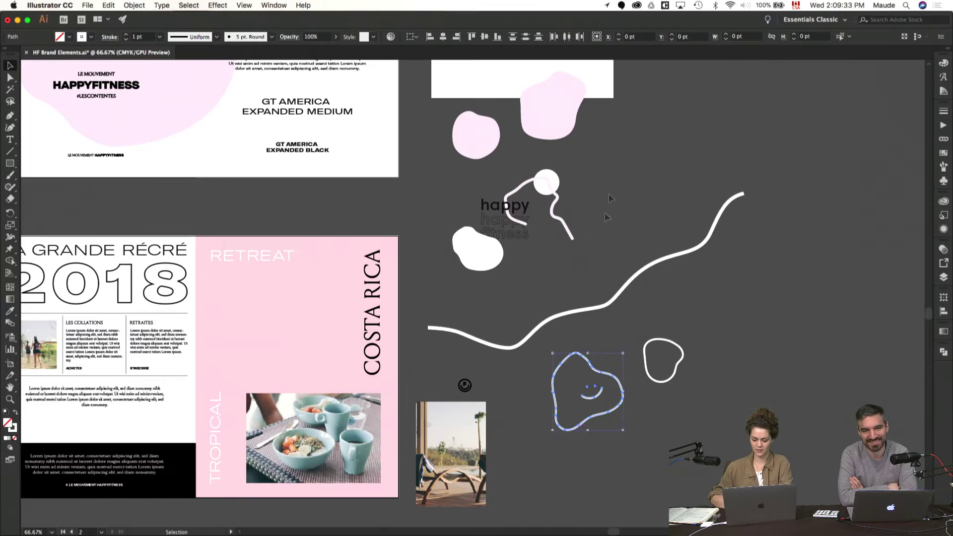
- Duplicate the pink mug image, without its lettering, directly beside the original mug mockup
scroll(571, 382, "up", 5)
scroll(571, 382, "right", 1)
left_click(523, 243)
left_click_drag(456, 215, 644, 222)
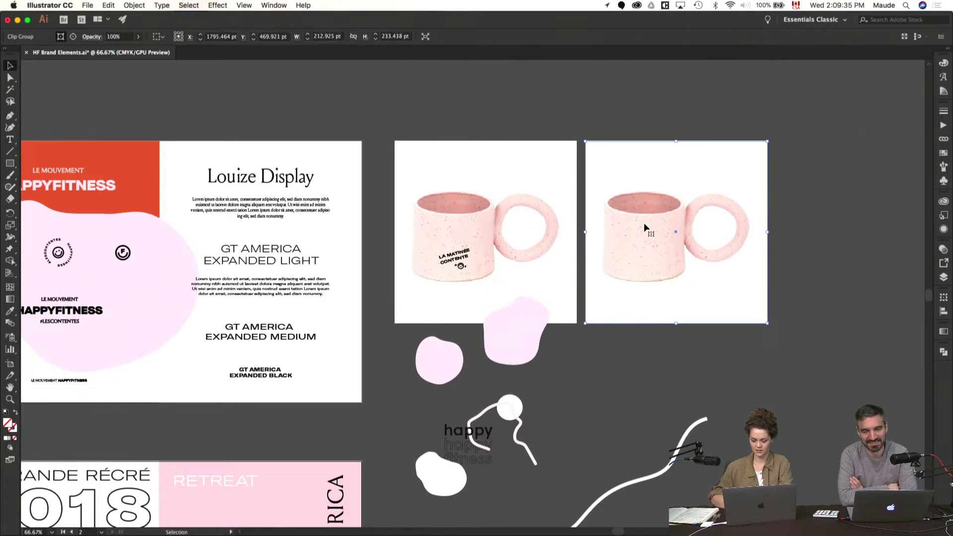
- Paste the smiley blob, scale it down to about 65 × 71 pt, and place it on the front of the duplicated mug
key("super+equal")
key("super+equal")
key("super+v")
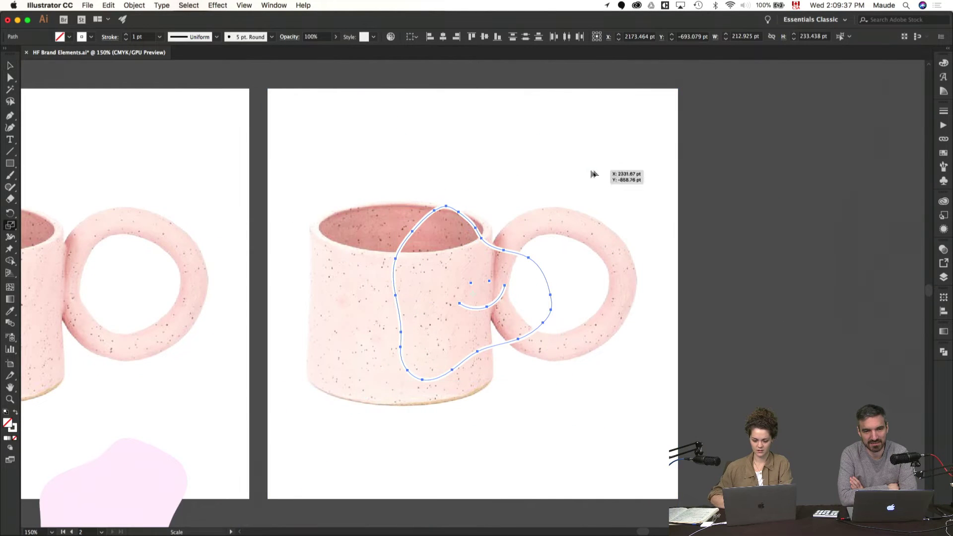
key("s")
key("super+minus")
left_click_drag(650, 194, 579, 209)
key("v")
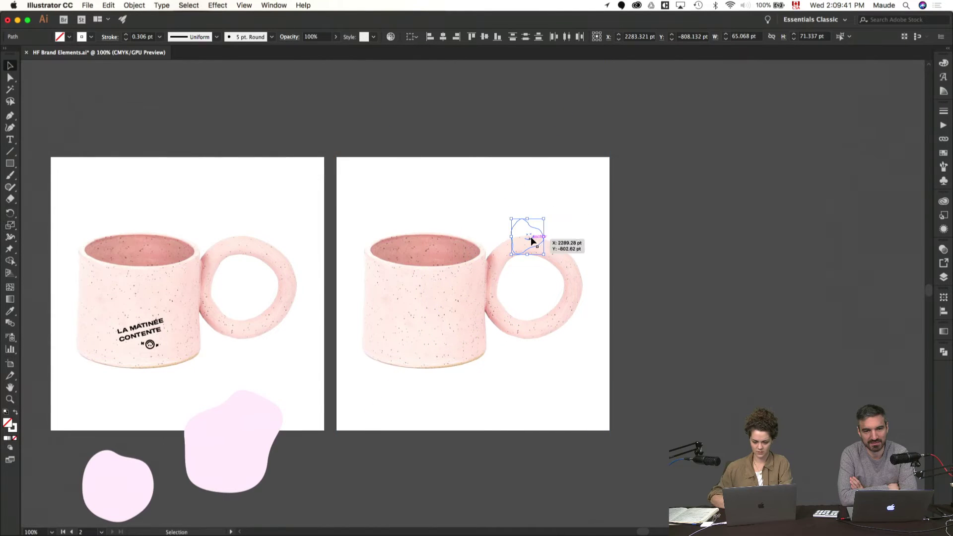
left_click_drag(528, 242, 414, 328)
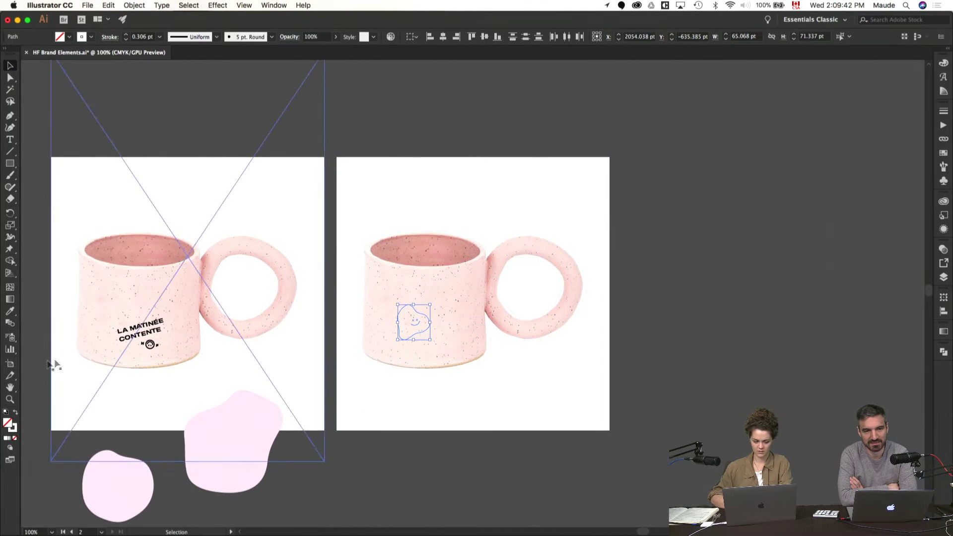
- Set the smiley blob's stroke colour to black (000000)
double_click(14, 431)
left_click(256, 168)
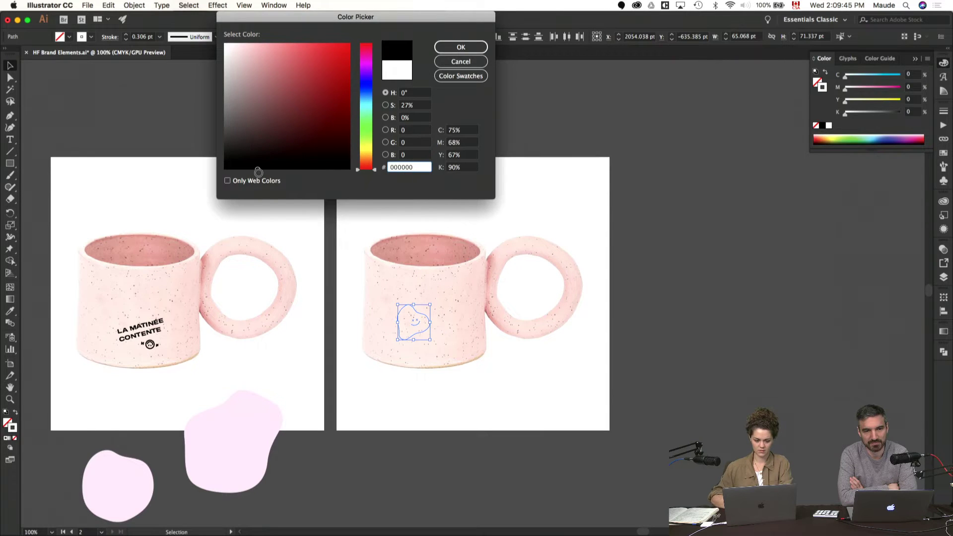
key("Return")
- Enlarge the smiley blob on the mug and tilt it slightly counterclockwise, to about 96 × 104 pt overall
key("s")
mouse_move(257, 171)
left_mouse_down()
mouse_move(464, 230)
mouse_move(493, 206)
left_mouse_up()
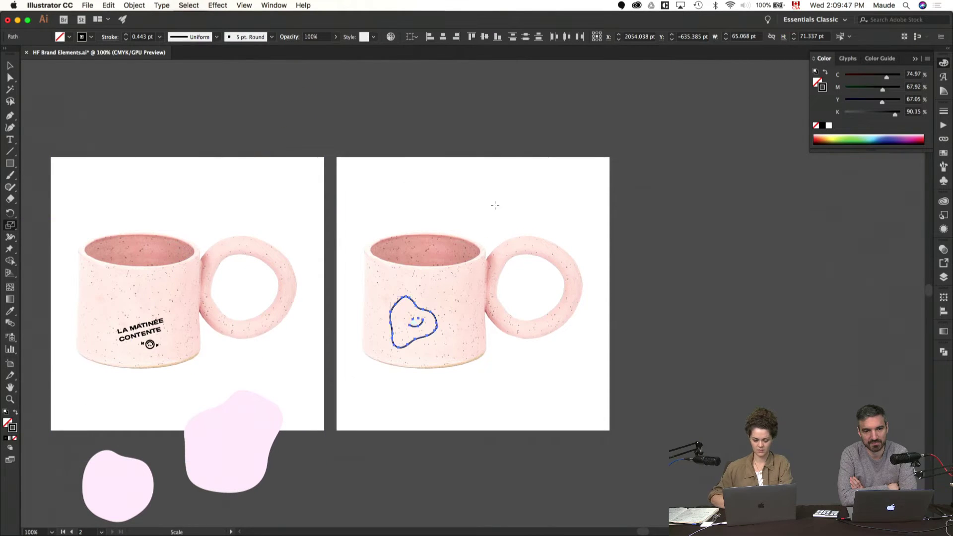
key("r")
key("v")
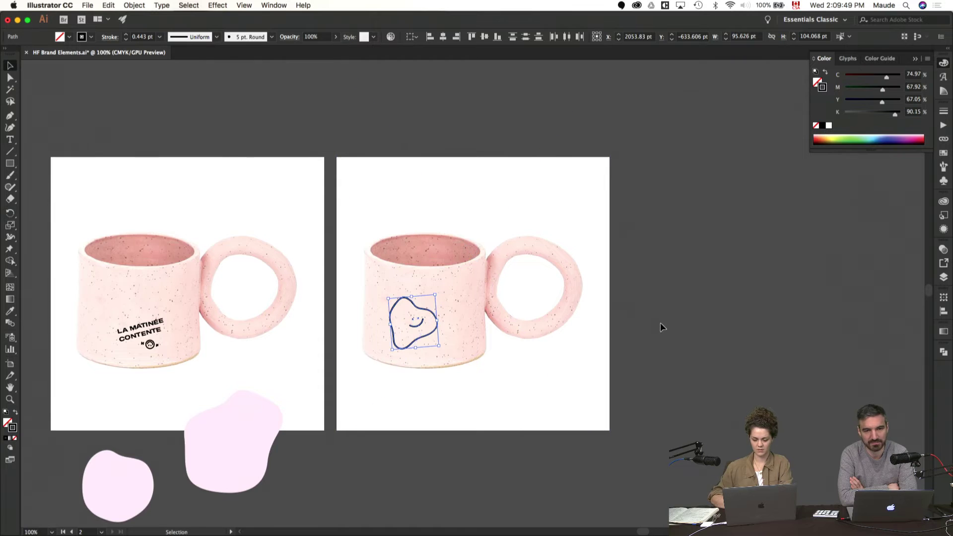
left_click(660, 324)
left_click_drag(660, 323, 731, 340)
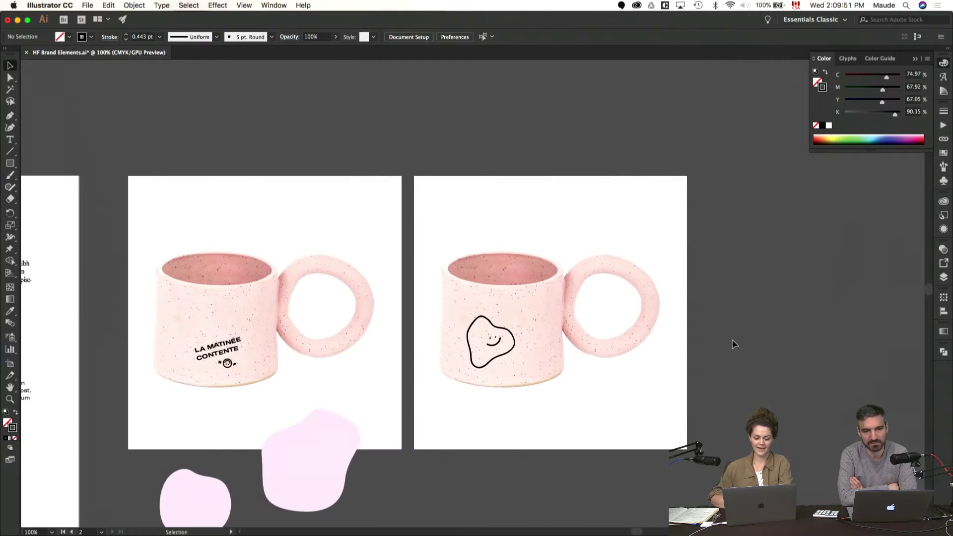
- Draw an unfilled circle about 47 pt across around the smile inside the blob on the second mug
key("l")
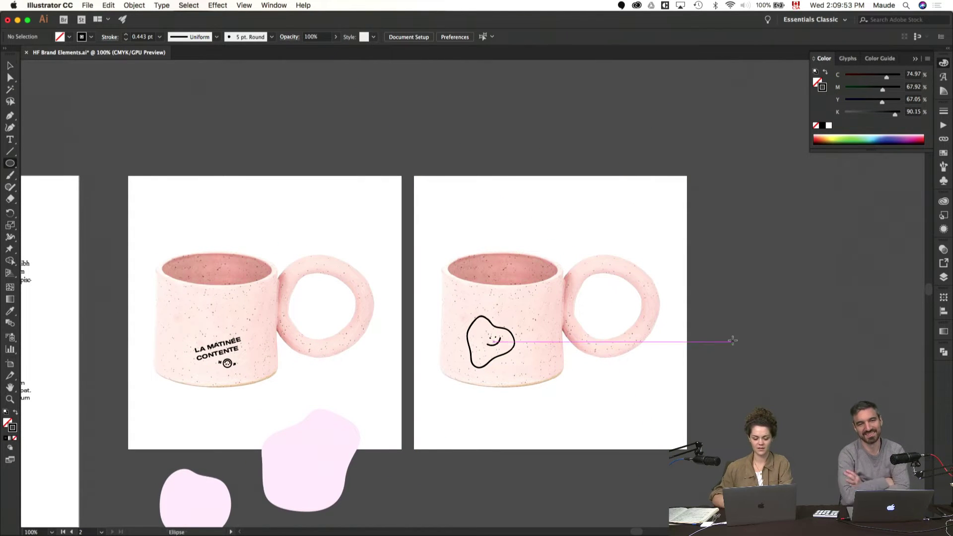
left_click_drag(494, 341, 506, 353)
key("i")
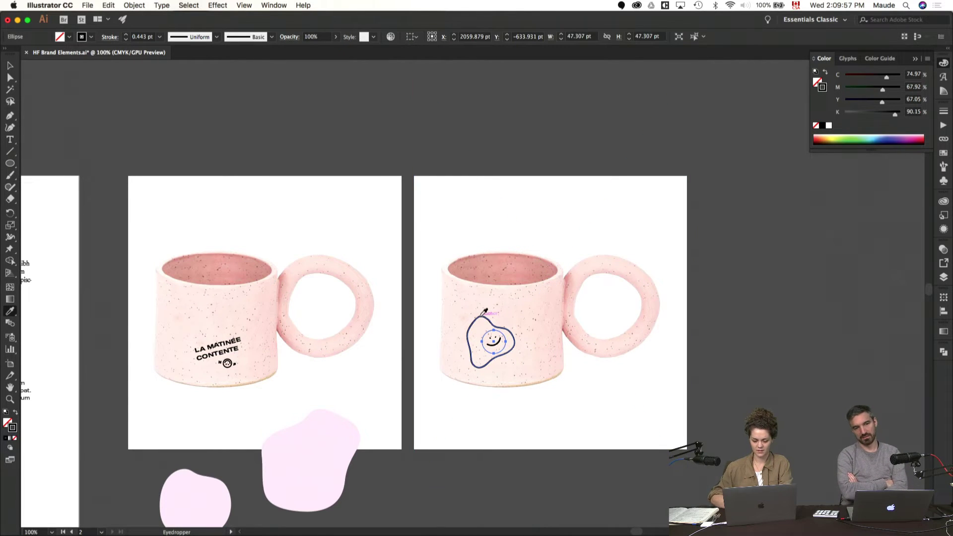
key("v")
left_click(754, 324)
key("super+equal")
key("super+equal")
key("super+equal")
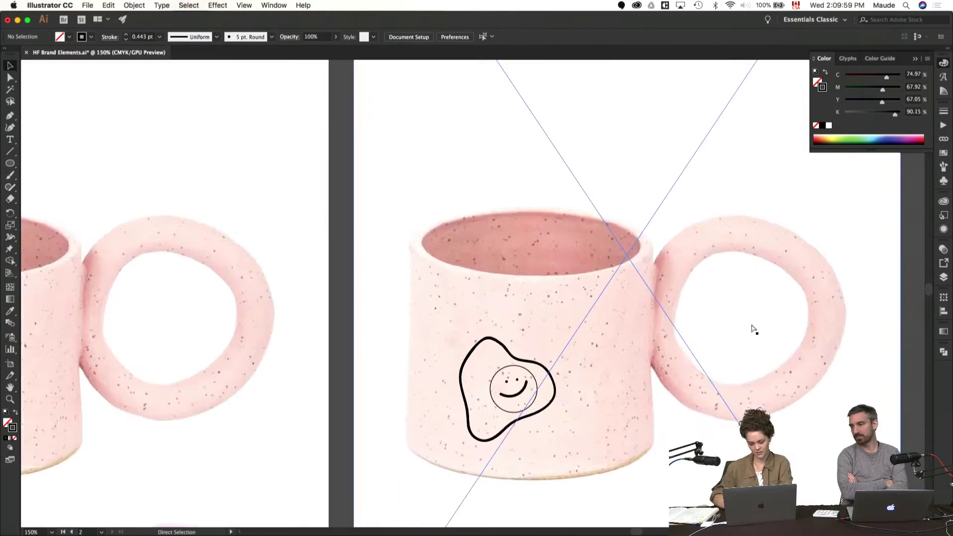
left_click_drag(745, 359, 582, 295)
key("super+minus")
key("super+minus")
key("super+minus")
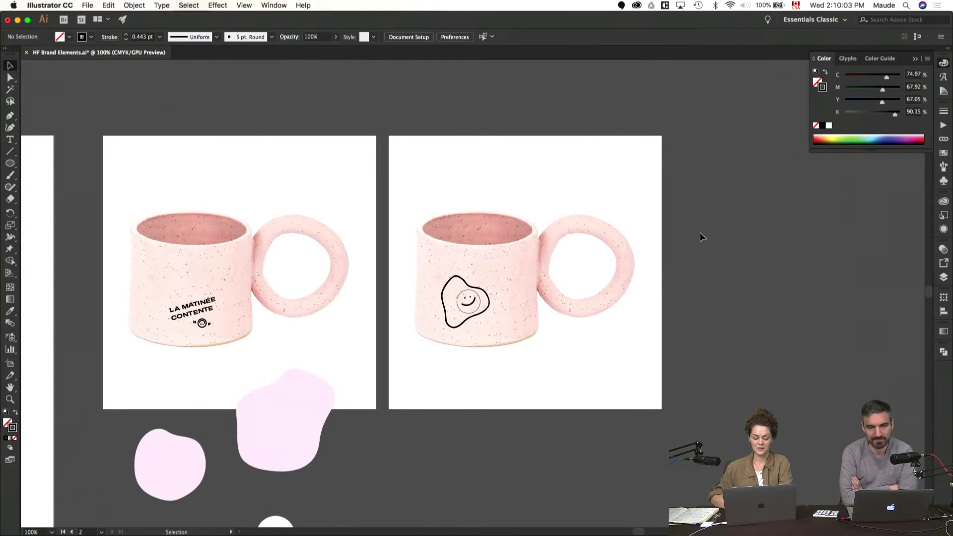
- Minimise the Illustrator document, switch to Finder, and select AdobeStock_175180688.ai in the Downloads folder
key("super+m")
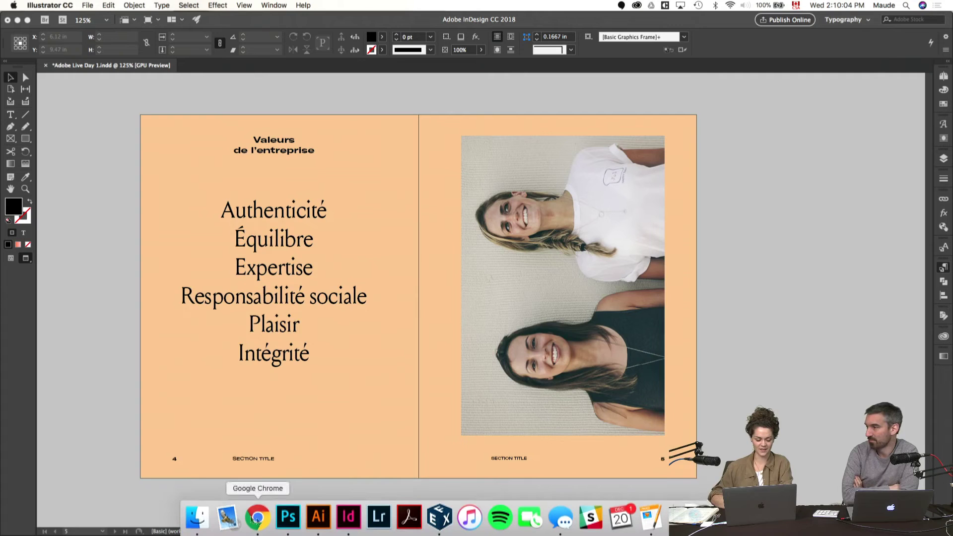
left_click(204, 516)
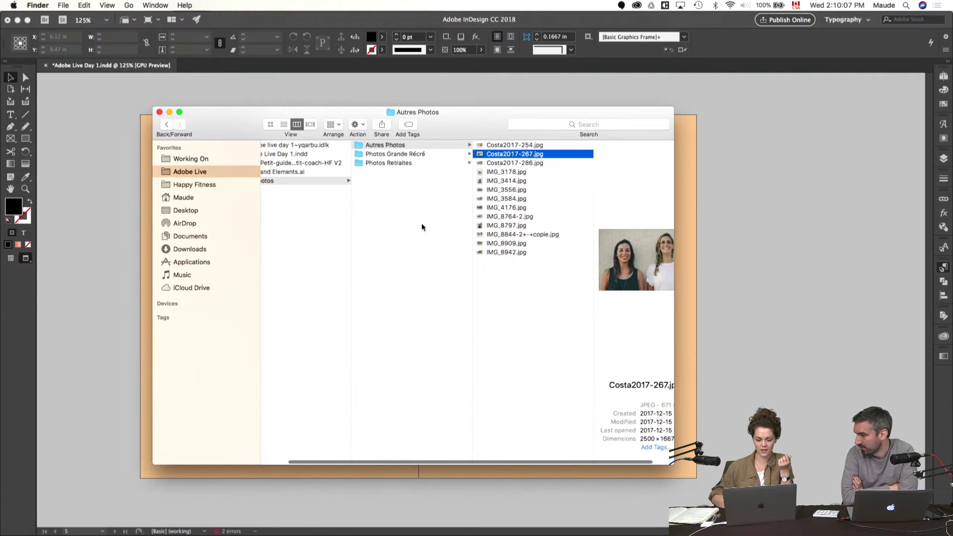
scroll(421, 228, "left", 3)
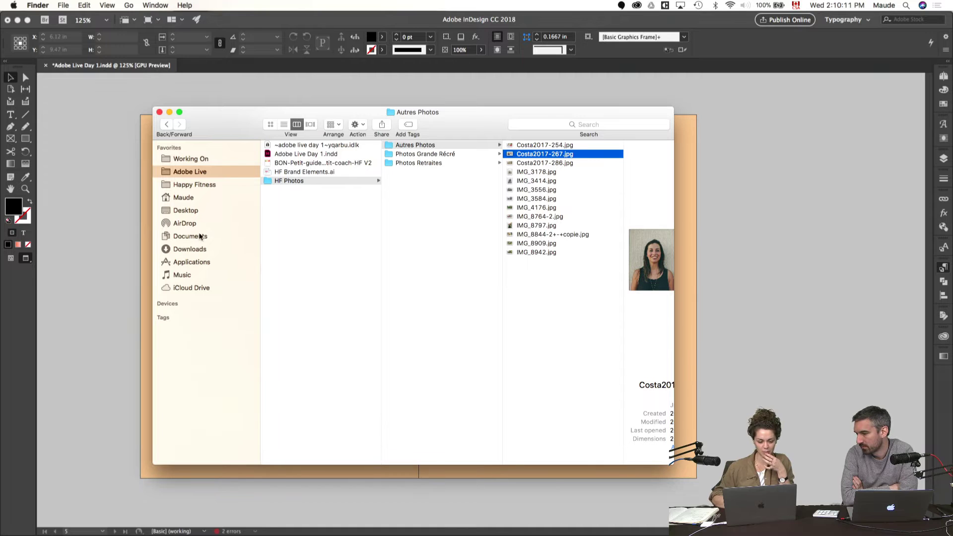
left_click(198, 251)
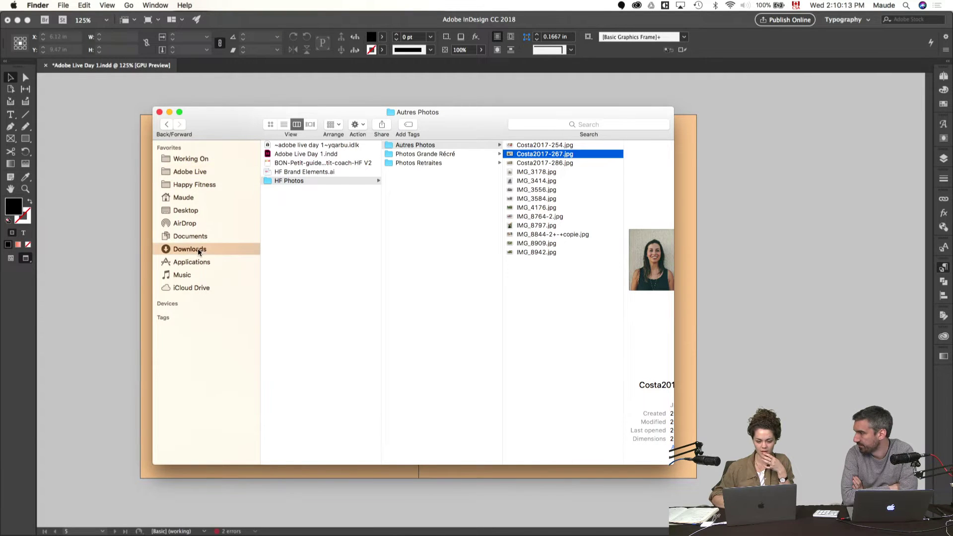
left_click(313, 168)
left_click(297, 239)
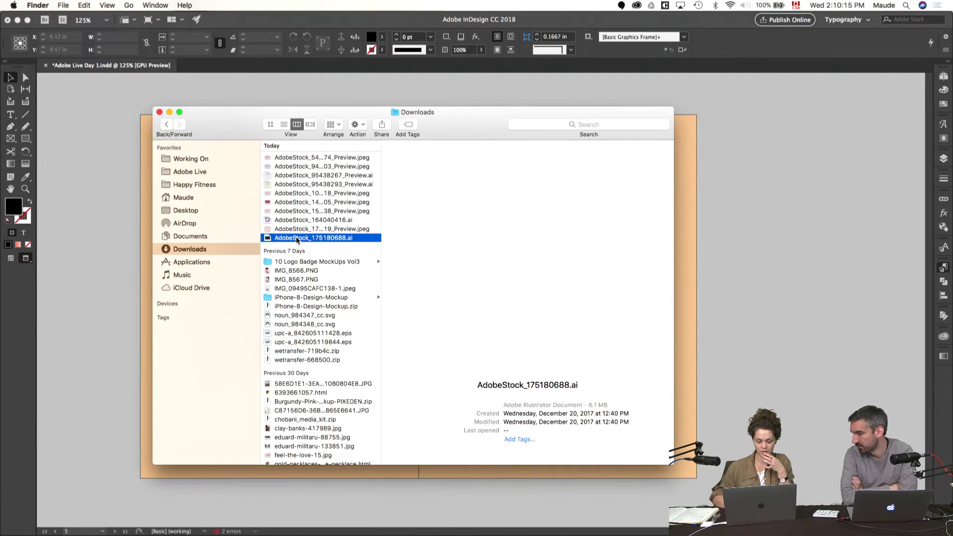
- Preview the downloaded Adobe Stock files one by one, from AdobeStock_175180688.ai up to AdobeStock_54357674_Preview.jpeg
key("space")
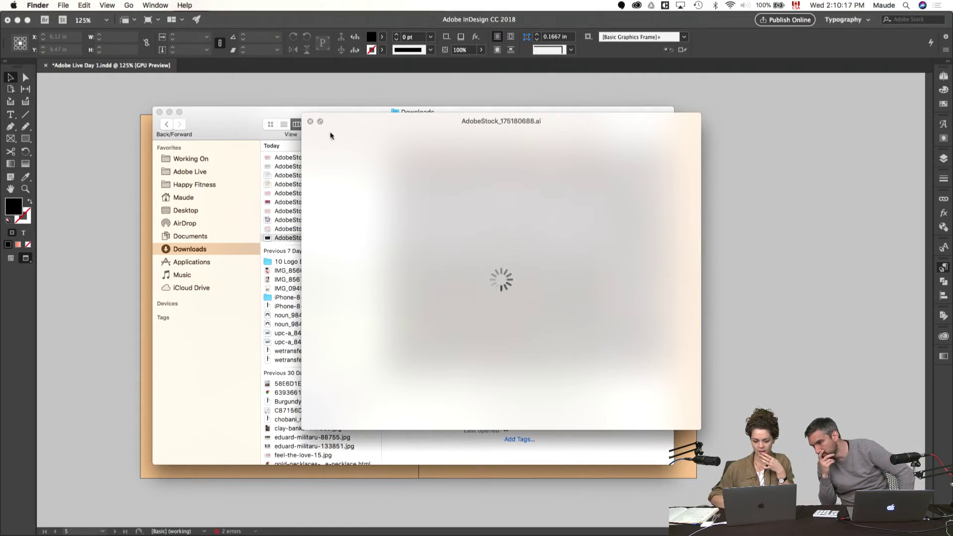
key("Up")
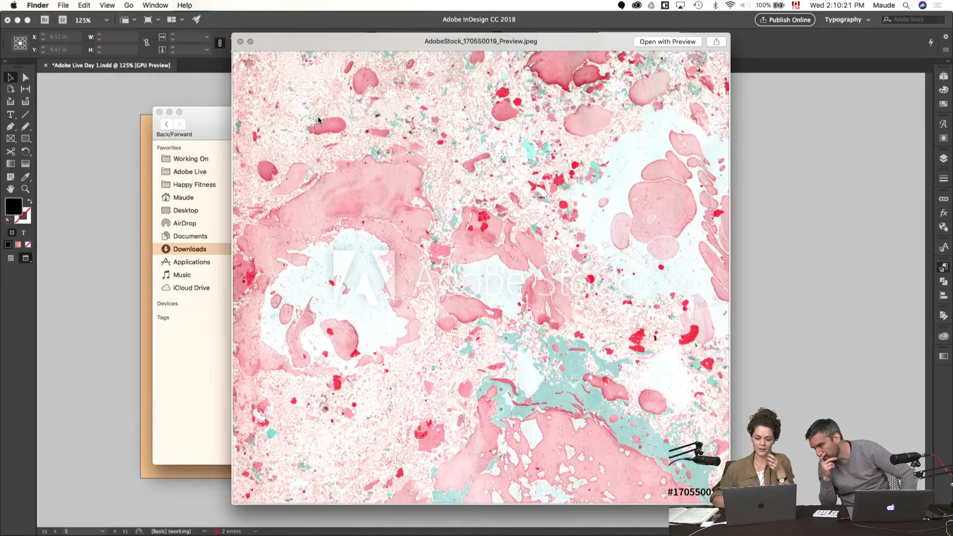
key("Up")
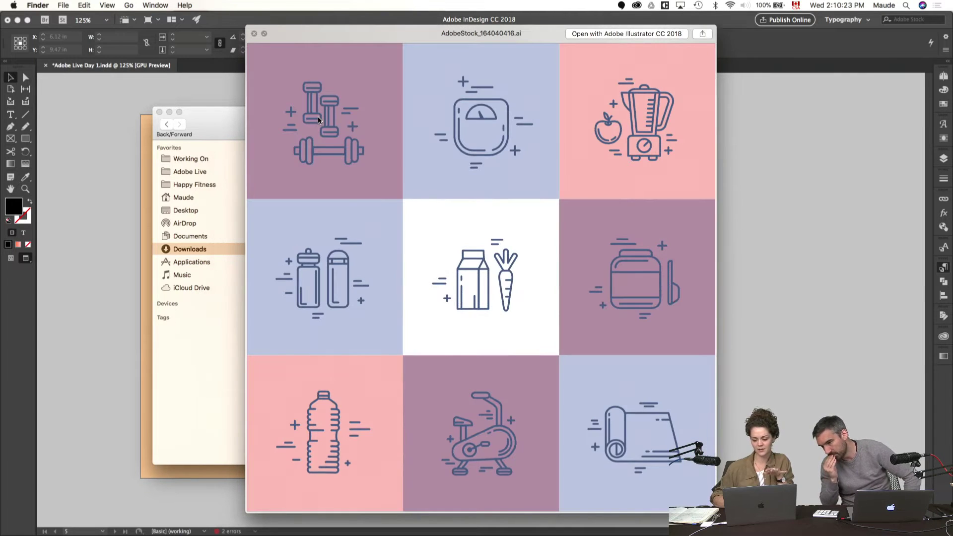
key("Up")
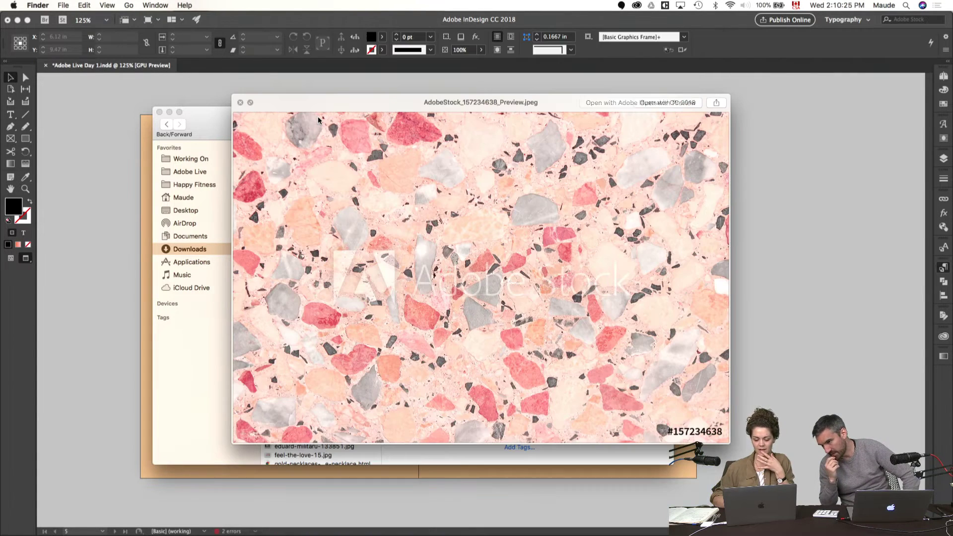
key("Up")
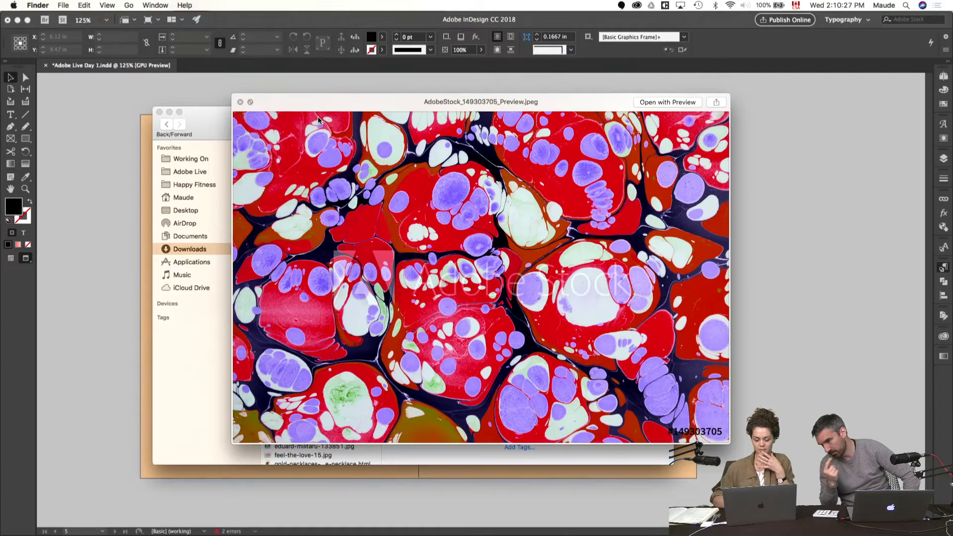
key("Up")
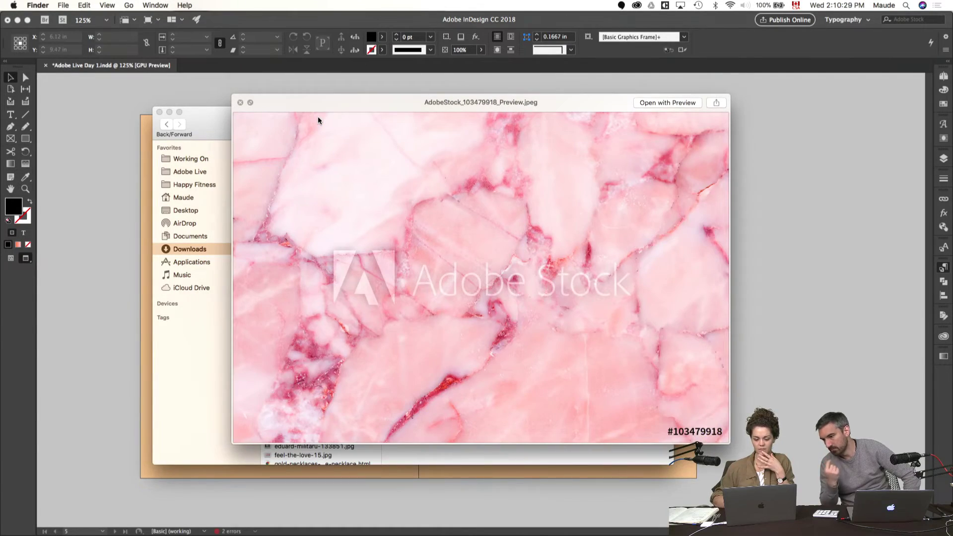
key("Up")
key("Up")
key("Up")
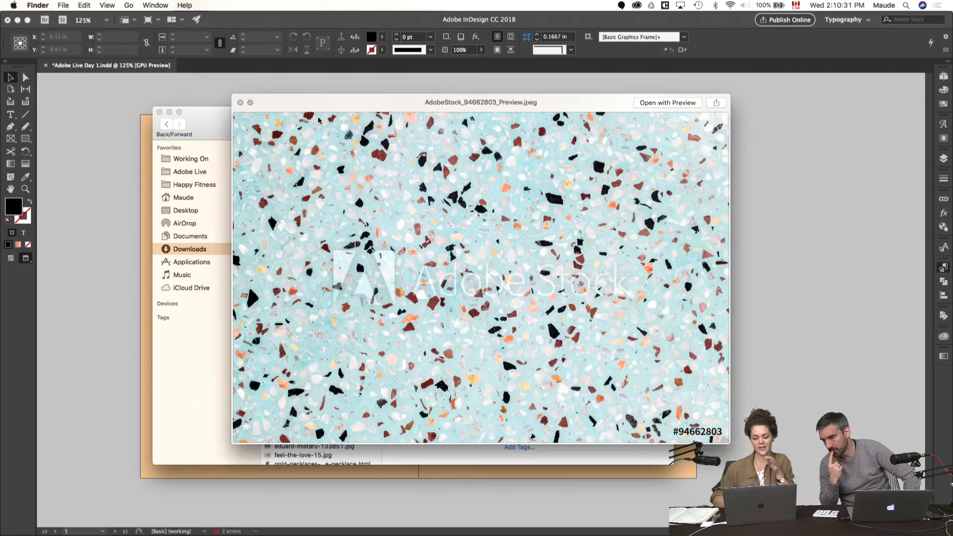
key("Up")
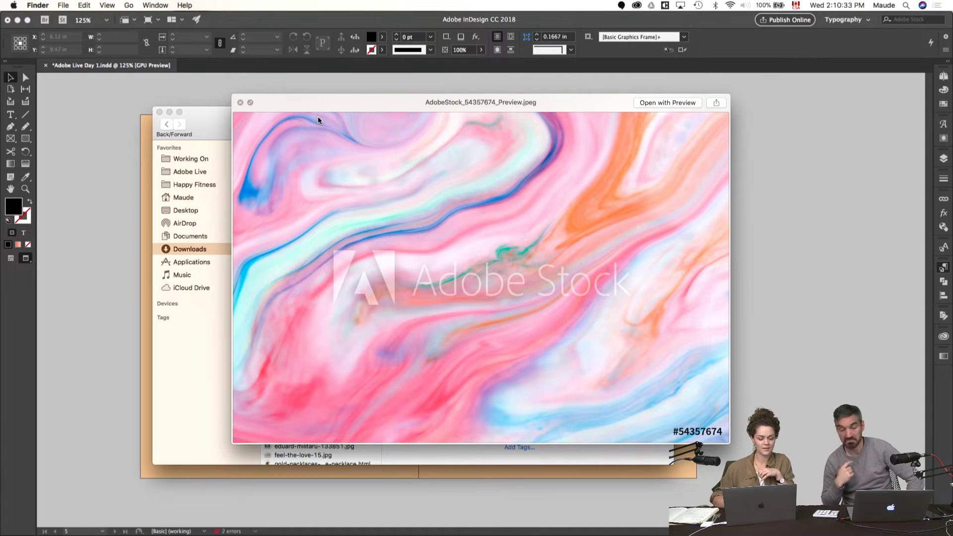
key("space")
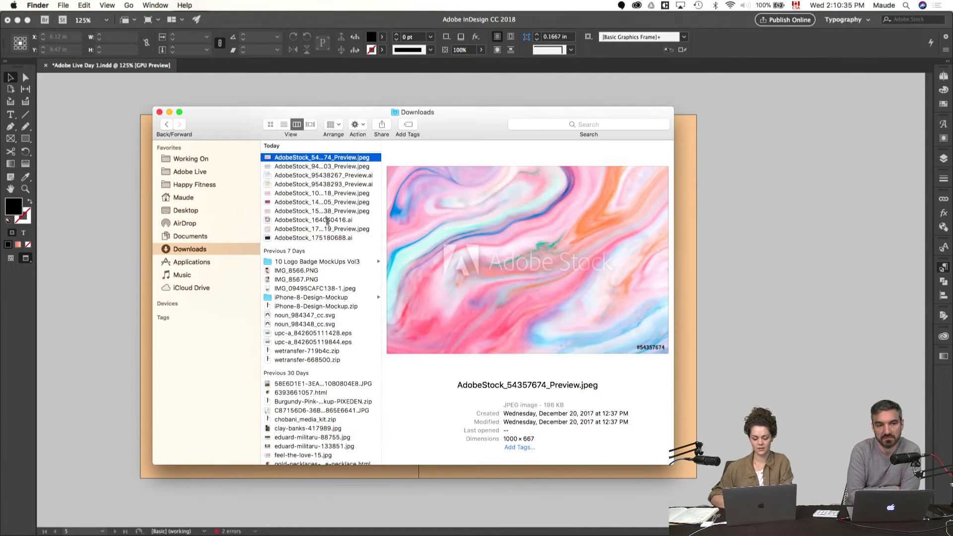
- Select all of today's AdobeStock downloads and create a folder named Adobe Stock inside the Adobe Live folder
left_click(327, 237, "shift")
key("super+n")
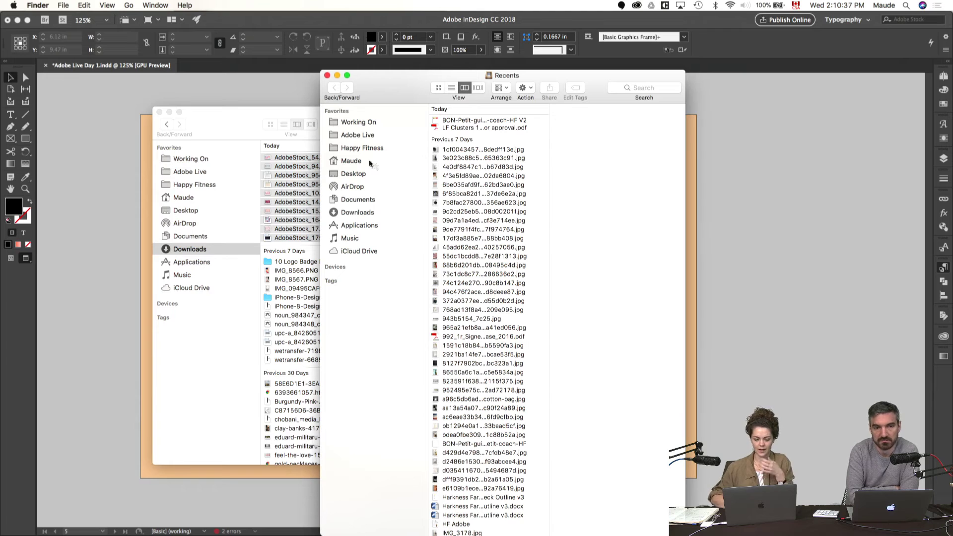
left_click(358, 134)
key("shift+super+n")
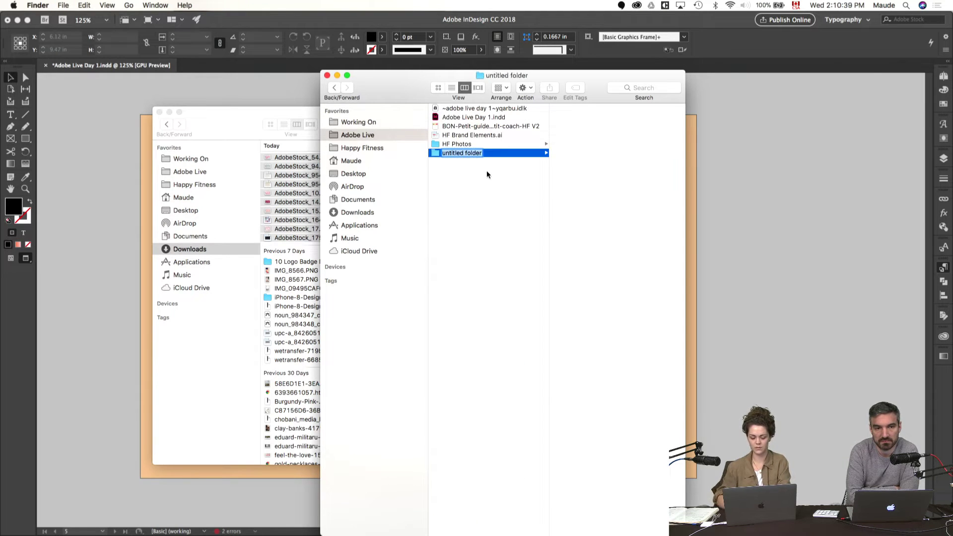
type("Adobe Stock")
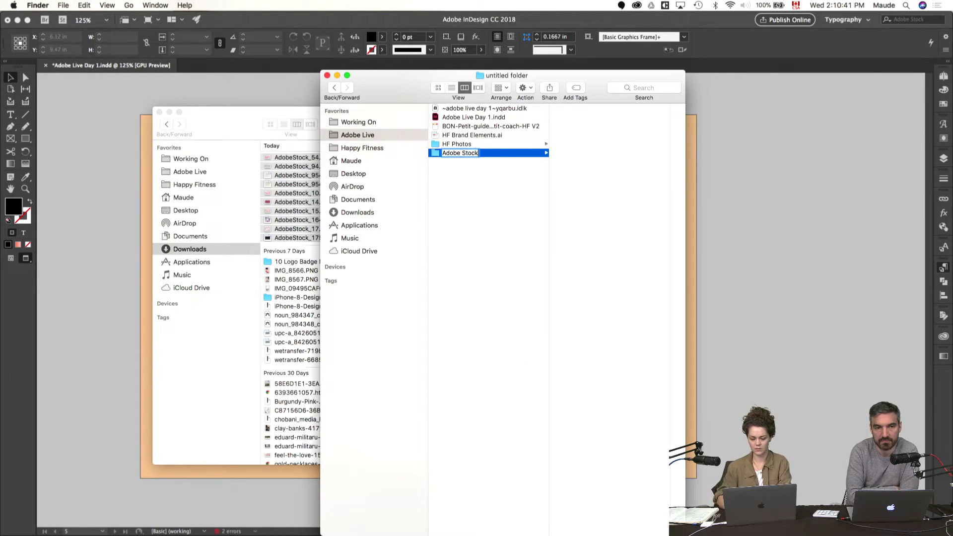
key("Return")
- Undo the first attempt at moving the AdobeStock files and open AdobeStock_175180688.ai in Illustrator
left_click_drag(294, 208, 540, 207)
key("super+z")
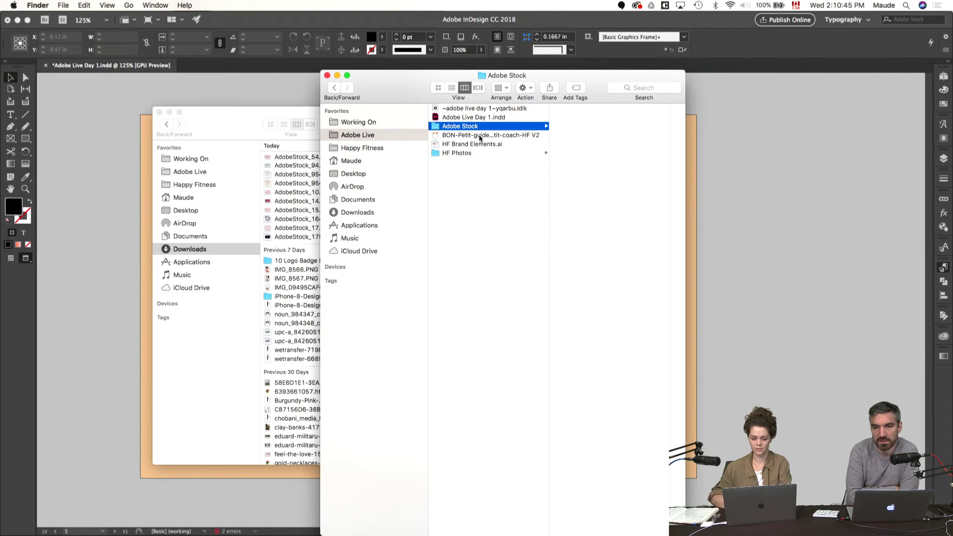
left_click_drag(273, 203, 286, 238)
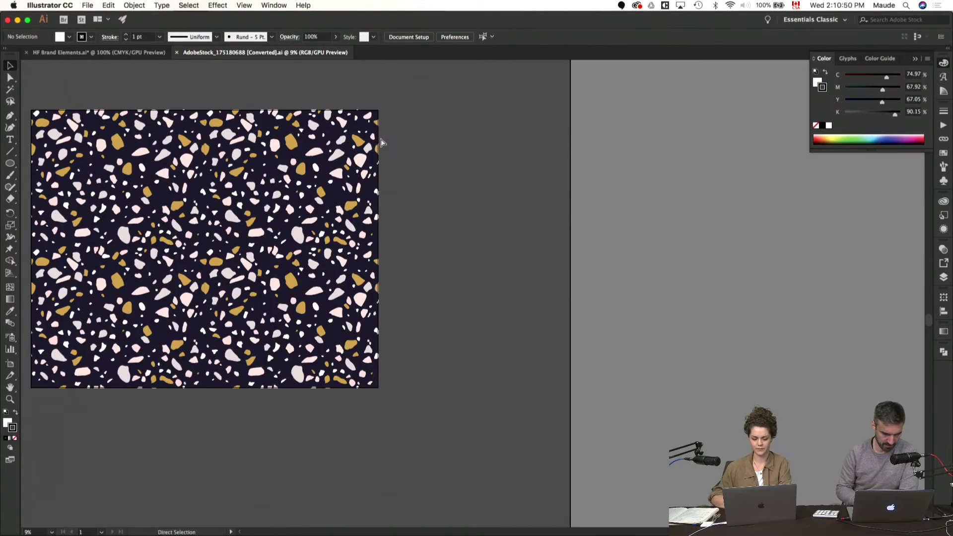
- Return to Finder, move all of today's AdobeStock files from Downloads into the Adobe Stock folder, and close the Finder window
key("super+Tab")
left_click(355, 157, "shift")
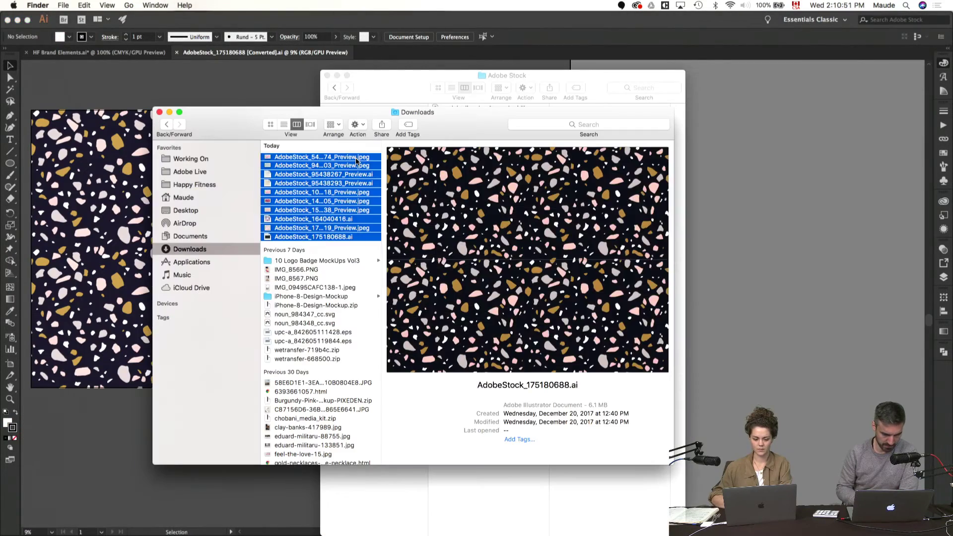
left_click_drag(226, 117, 437, 223)
left_click_drag(506, 304, 593, 178)
key("super+w")
- Switch to Illustrator and examine the dark terrazzo pattern's construction in outline and overprint preview, selecting its upper-right tile
key("super+Tab")
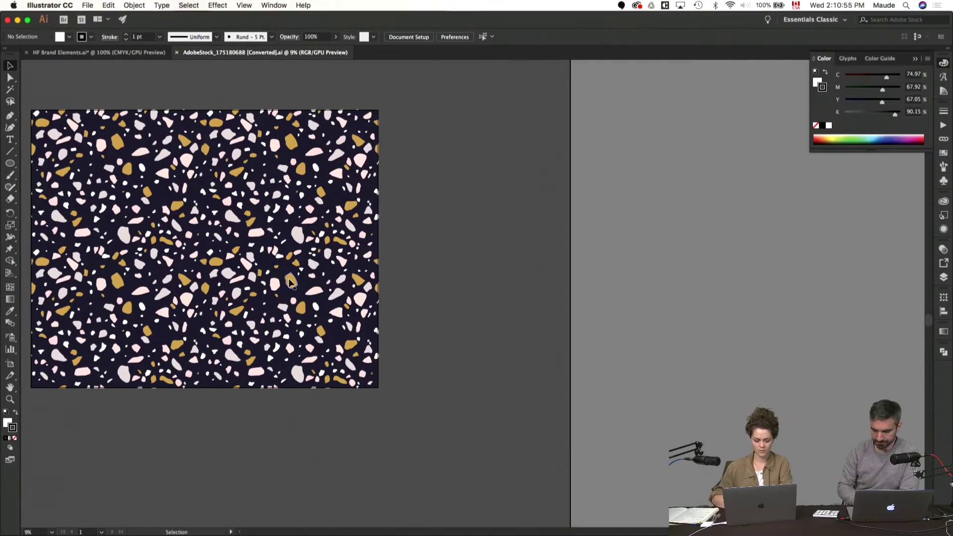
scroll(447, 314, "left", 5)
key("super+y")
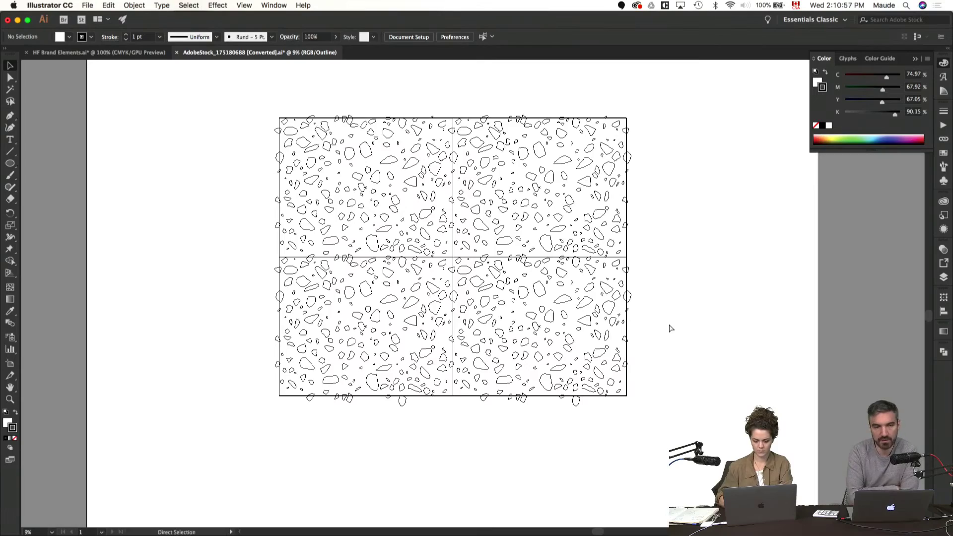
key("super+y")
key("super+equal")
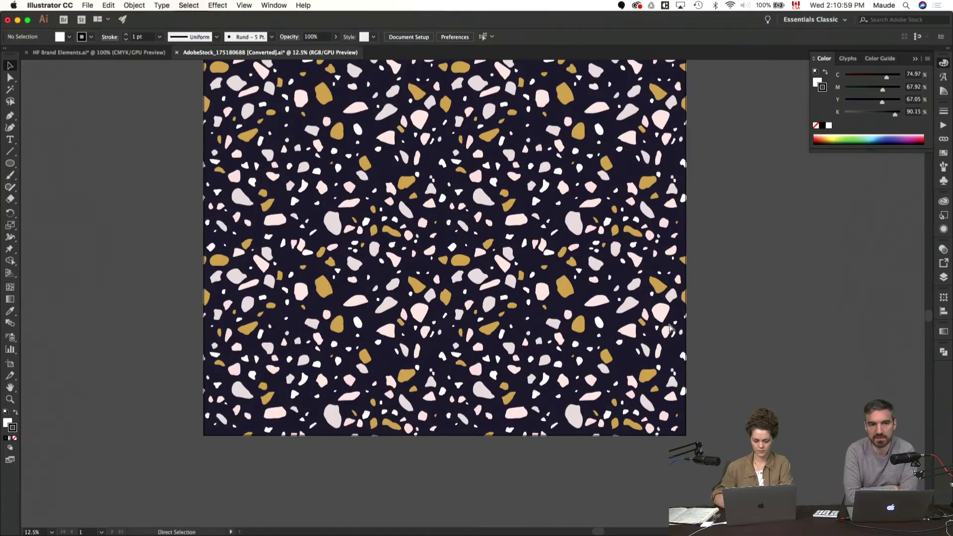
scroll(670, 328, "up", 3)
key("w")
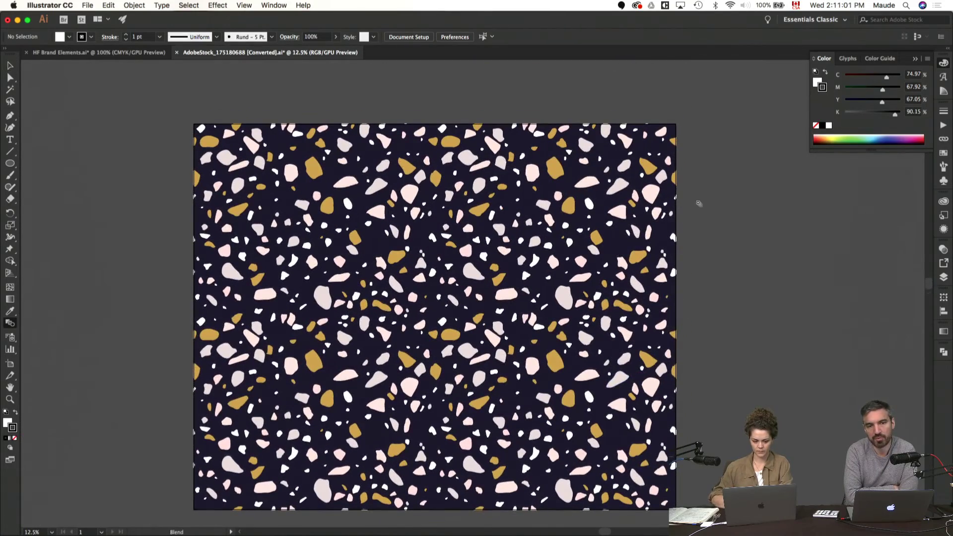
key("v")
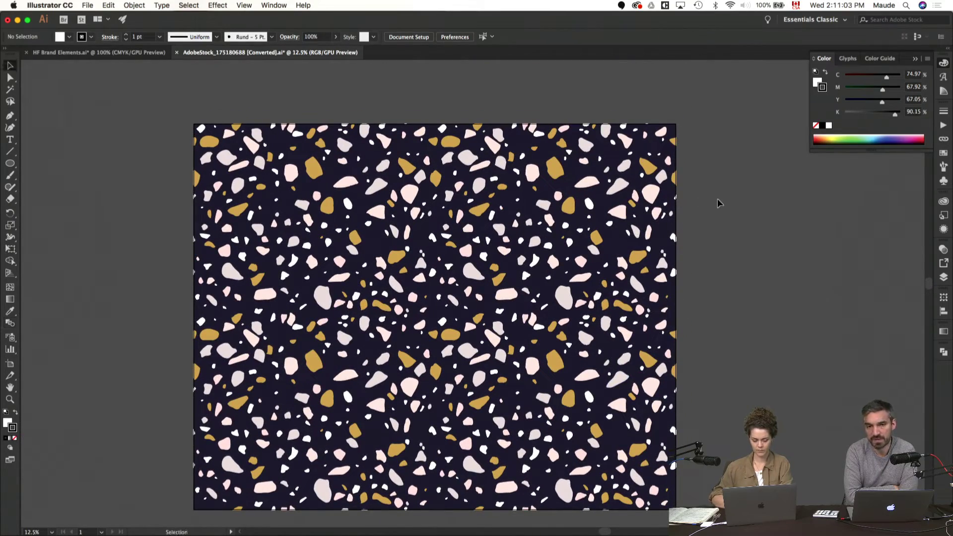
key("super+alt+shift+y")
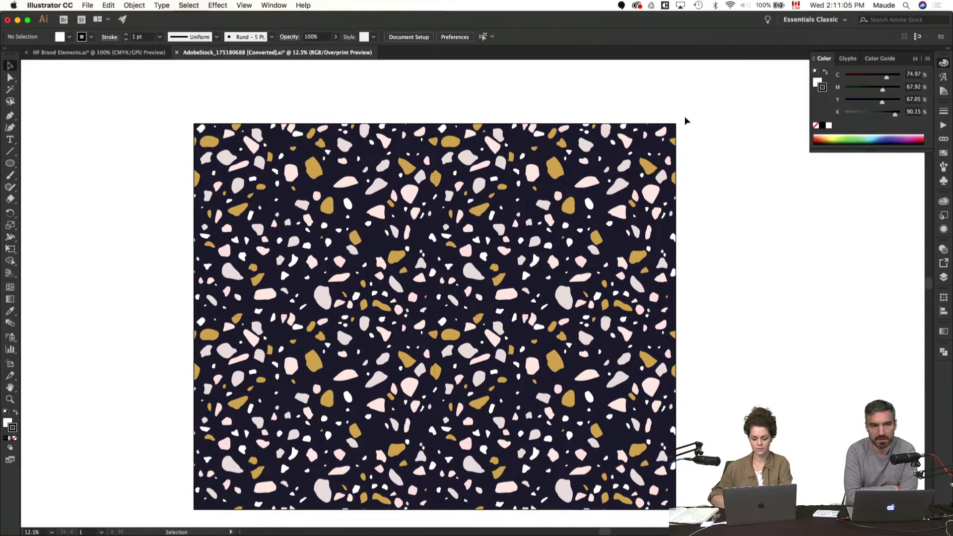
left_click(559, 240)
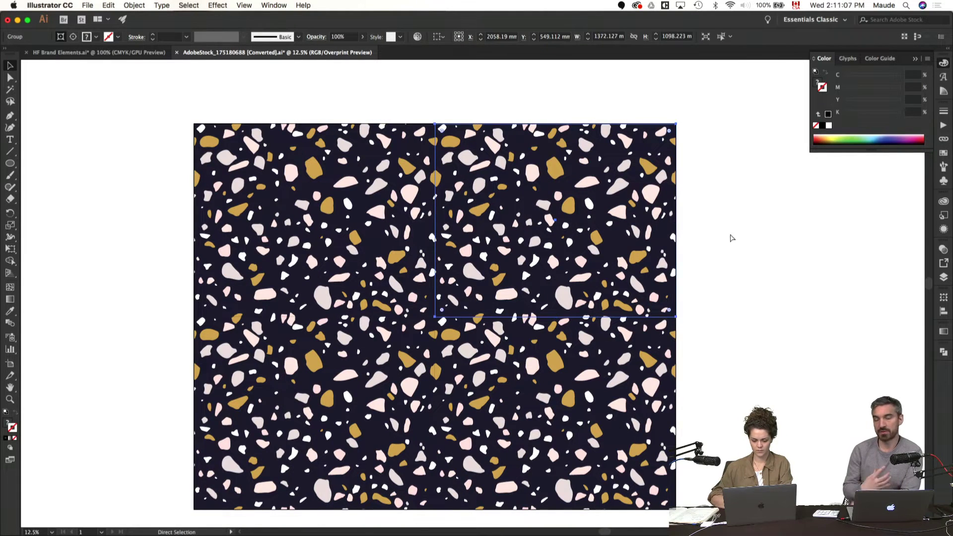
- Switch to InDesign, duplicate spread 2–3 after spread 4–5, and delete the body text block from the copy
key("super+Tab")
key("super+Tab")
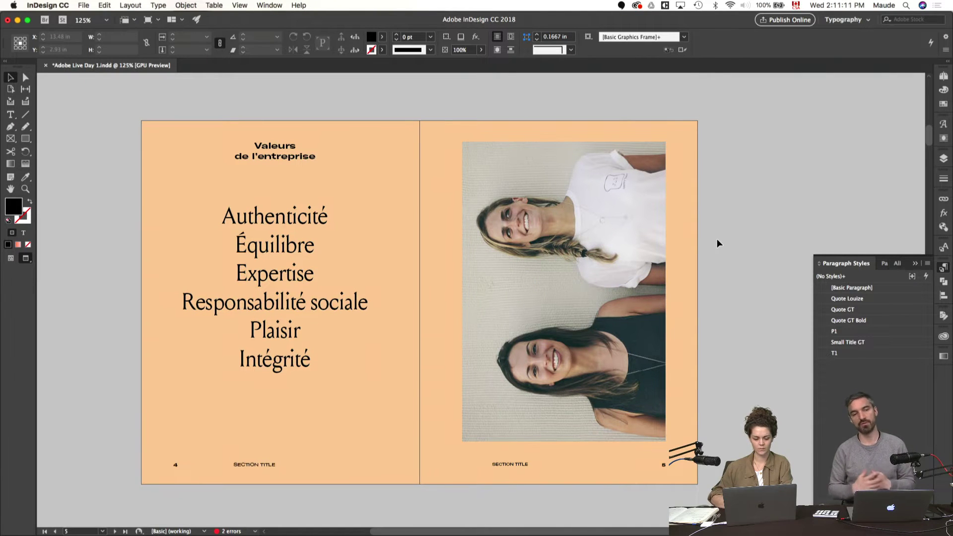
scroll(717, 239, "down", 5)
scroll(574, 251, "up", 4)
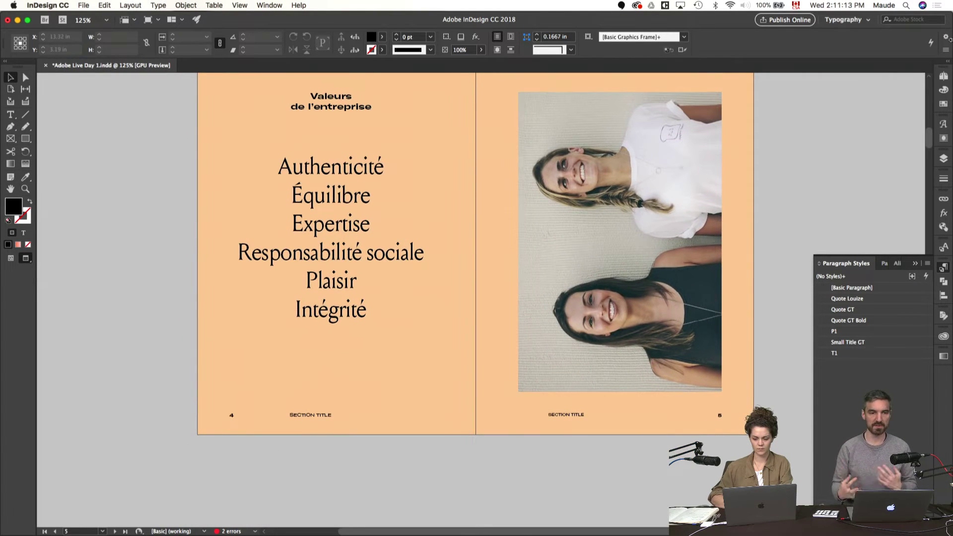
left_click(943, 77)
left_click(863, 196)
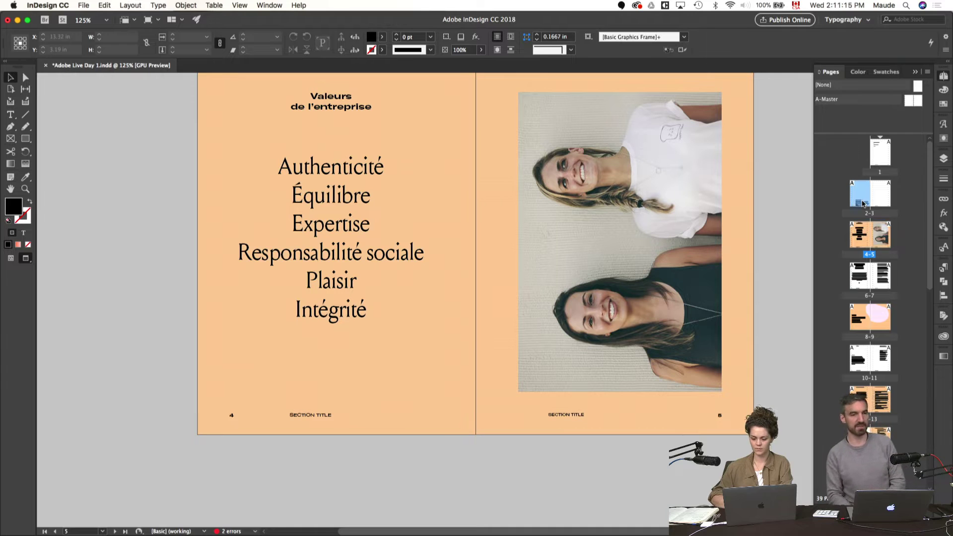
left_click(883, 198, "shift")
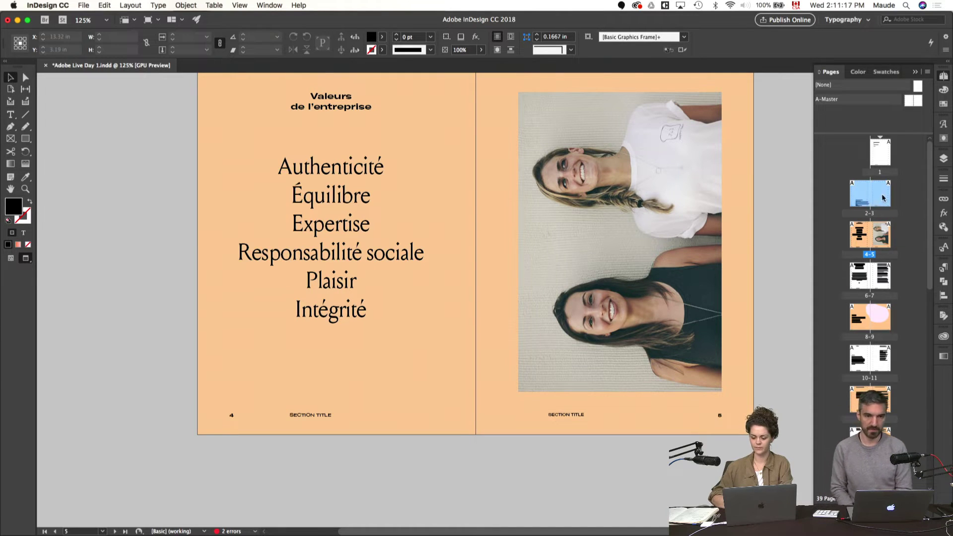
left_click_drag(894, 237, 896, 237)
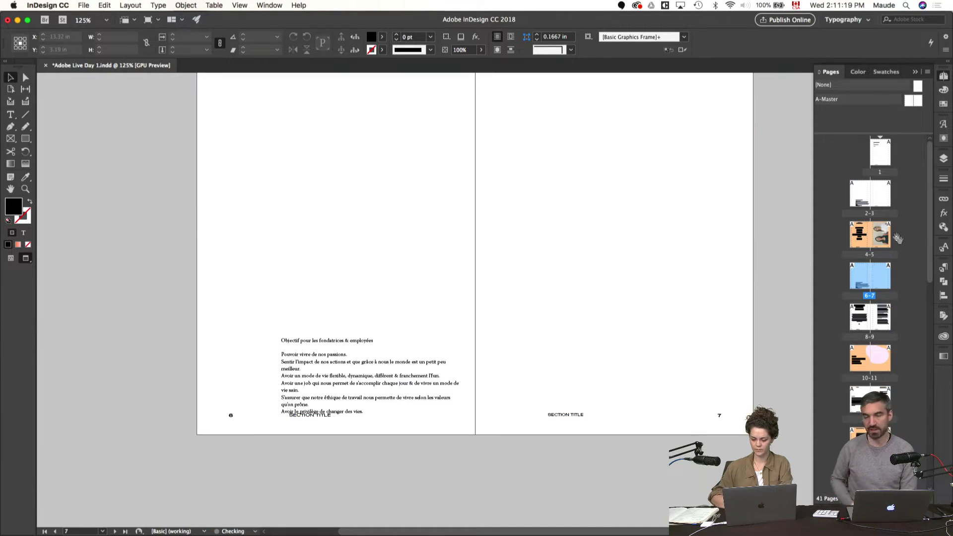
left_click_drag(512, 280, 360, 425)
key("Delete")
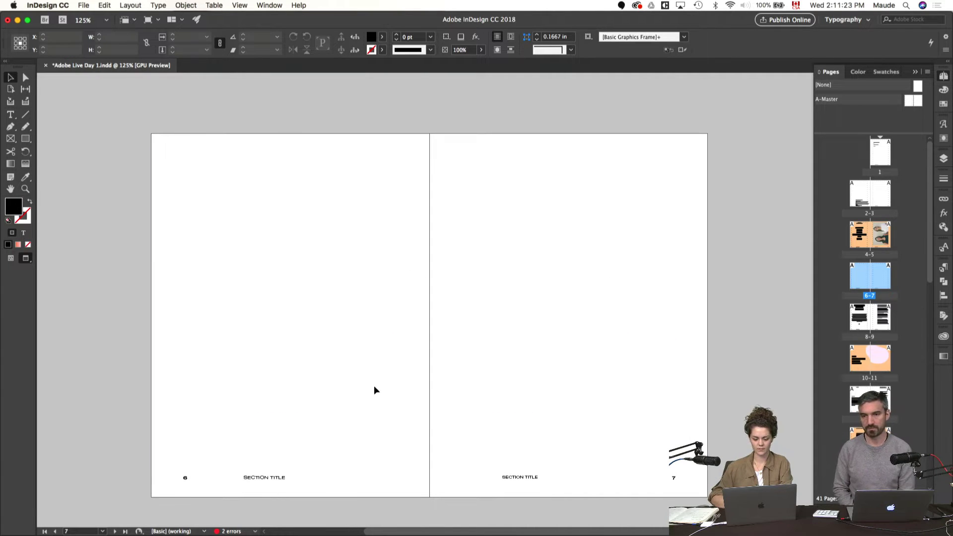
- Paste the dark terrazzo tile onto spread 6–7, try scaling it, and check its placement with and without the guides
key("super+v")
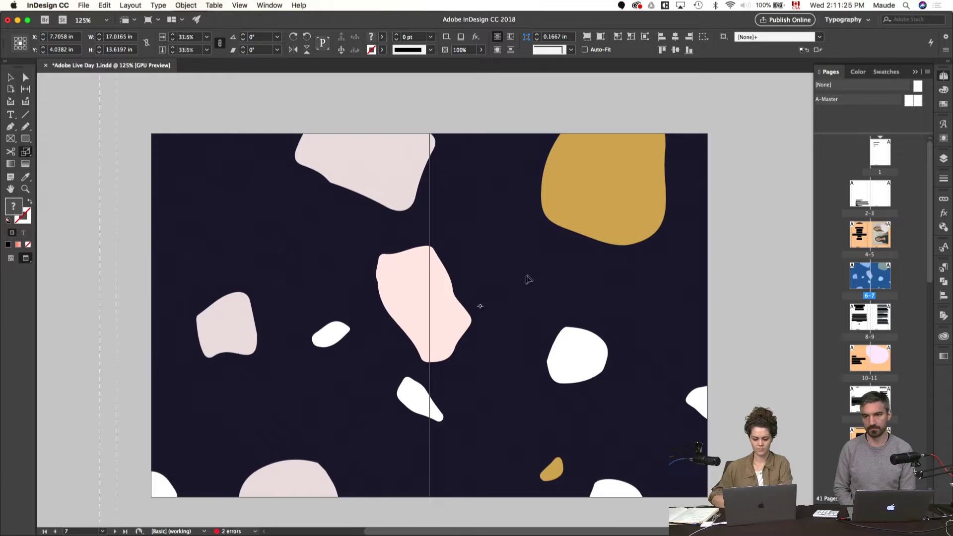
left_click_drag(529, 279, 504, 290)
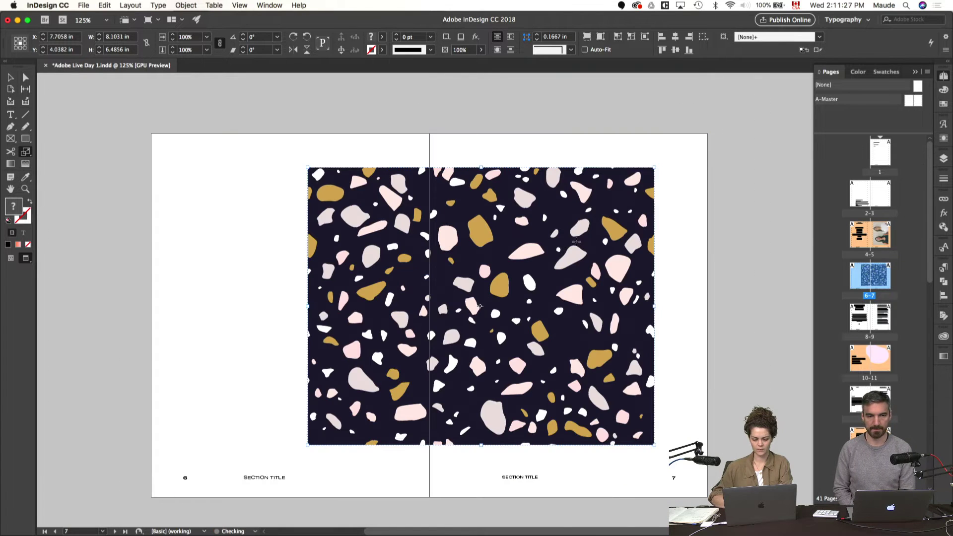
key("v")
left_click(687, 263)
key("w")
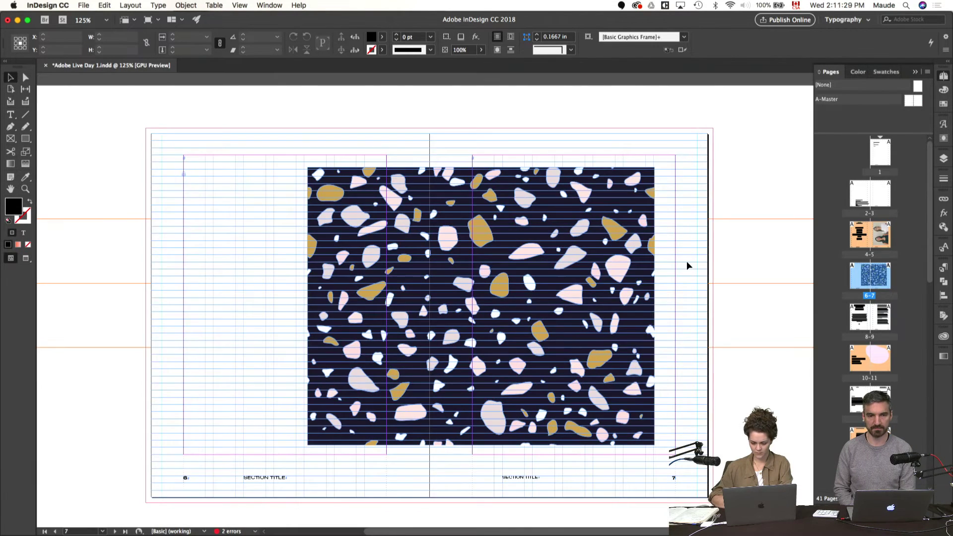
key("w")
key("a")
left_click(539, 268)
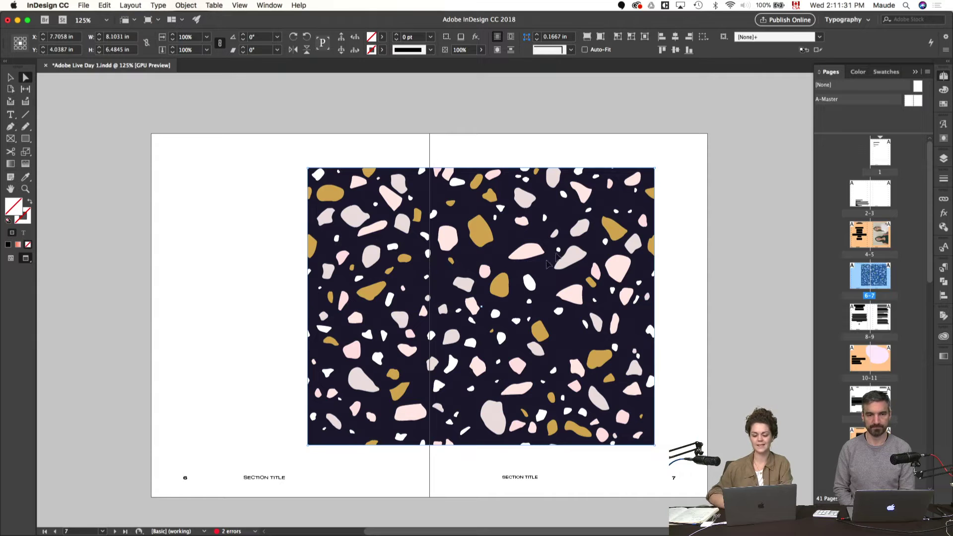
- Move the pasted terrazzo tile to the upper-left bleed corner of spread 6–7 and check the source pattern in Illustrator
key("v")
left_click_drag(676, 161, 308, 479)
left_click_drag(372, 379, 212, 341)
key("super+Tab")
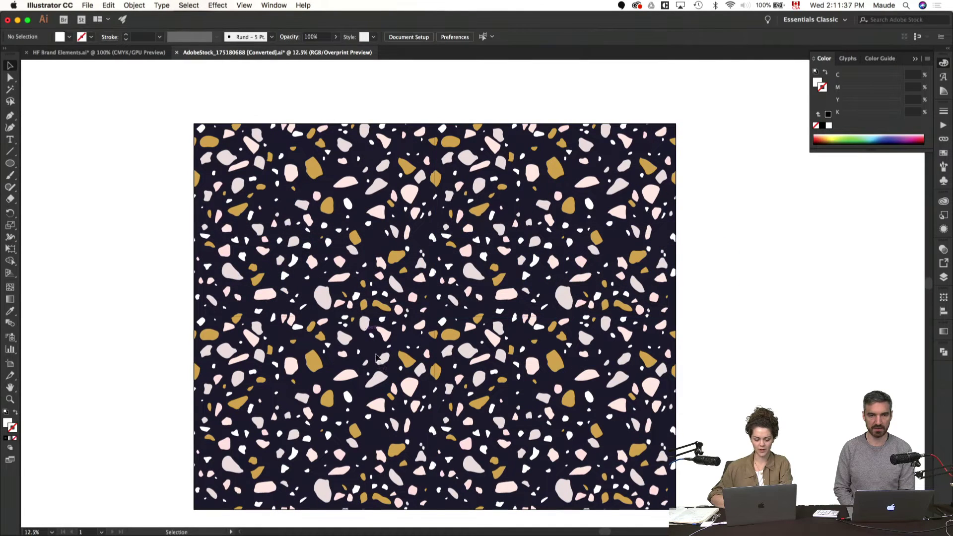
left_click(381, 362)
left_click_drag(501, 383, 502, 384)
left_click(737, 345)
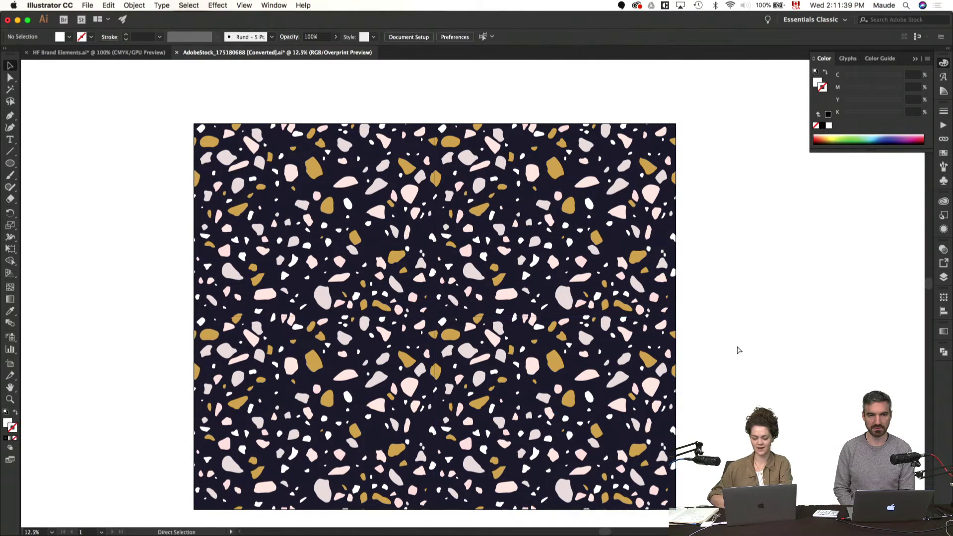
- Return to InDesign, scale the terrazzo tile to the full bleed height, about 10.93 × 8.75 in, and check its coverage
key("super+Tab")
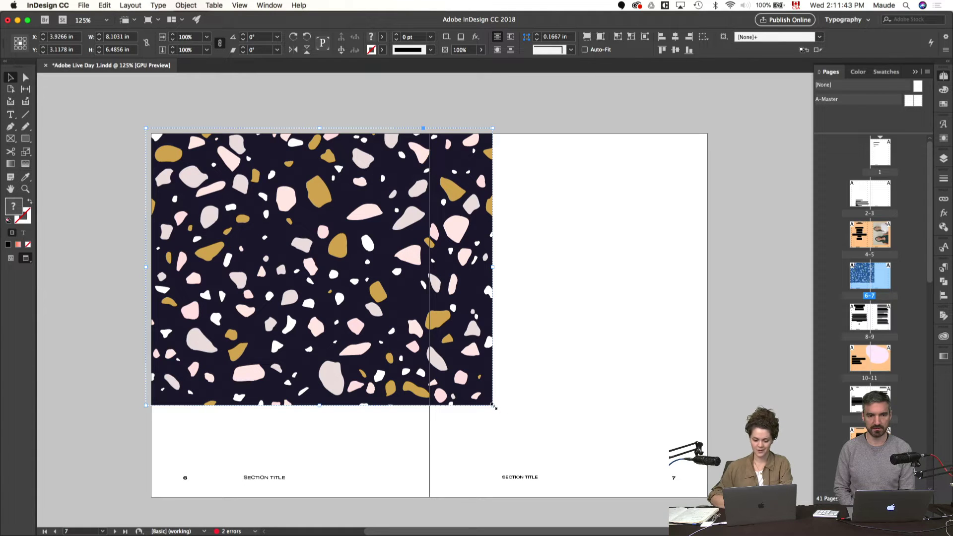
left_click_drag(494, 406, 586, 503)
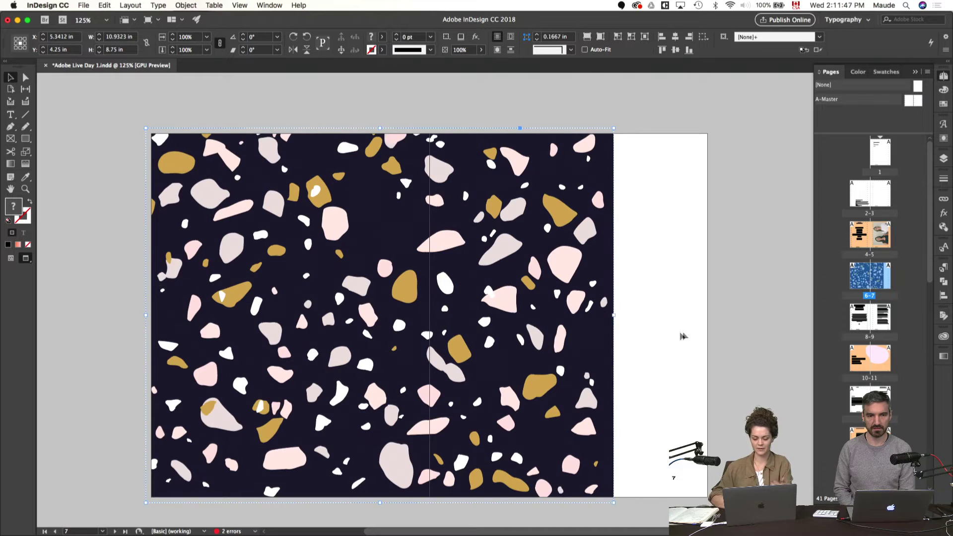
left_click(662, 336)
key("w")
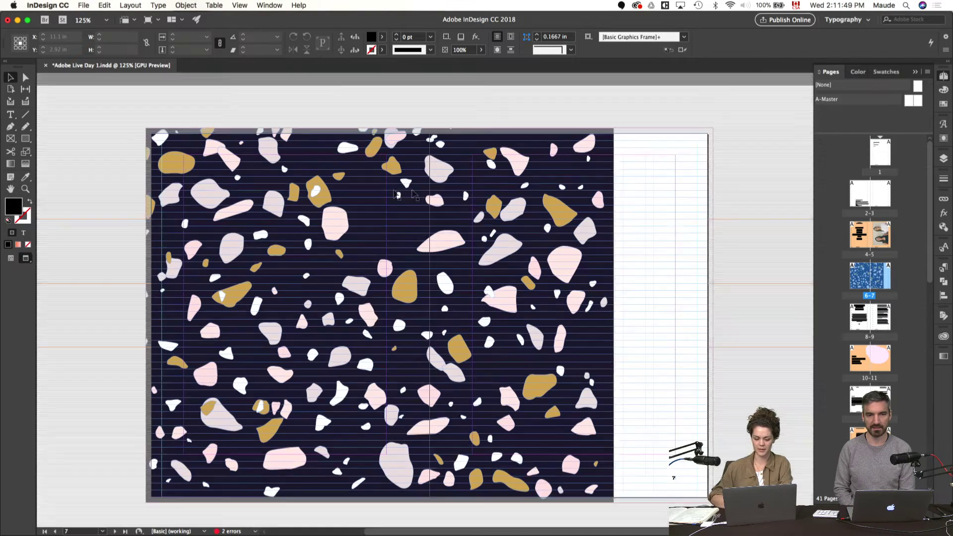
key("w")
key("a")
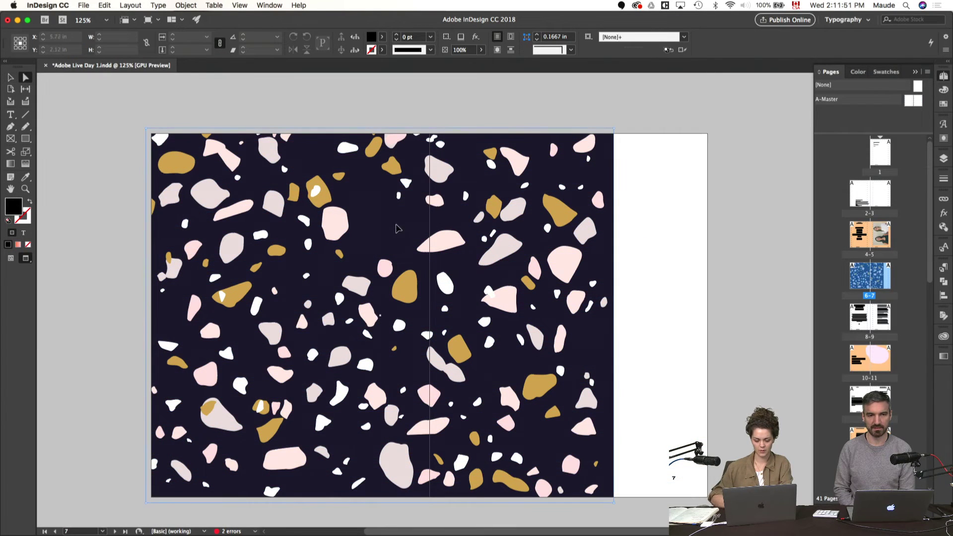
left_click(397, 229)
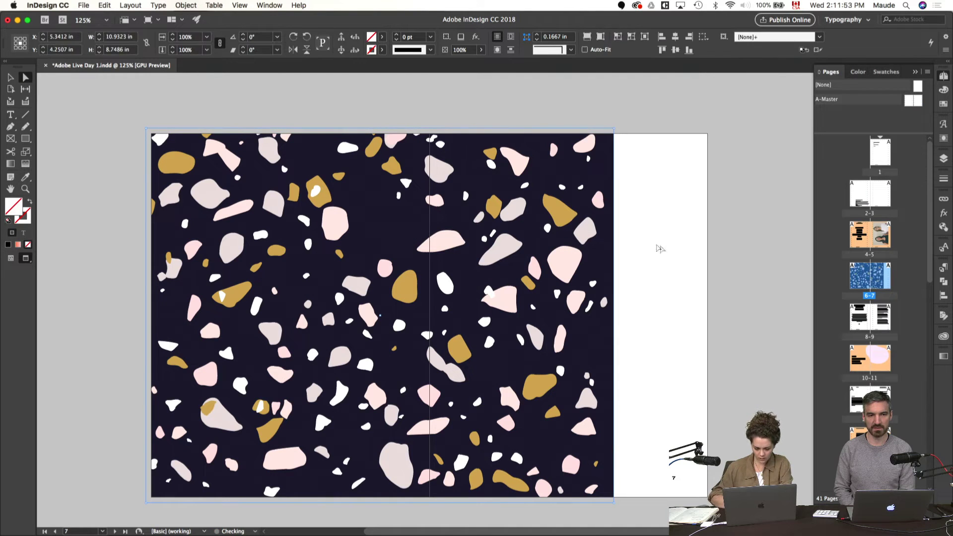
left_click(664, 250)
- Undo the terrazzo tile's enlargement and move, and delete the tile from spread 6–7
key("super+z")
key("super+z")
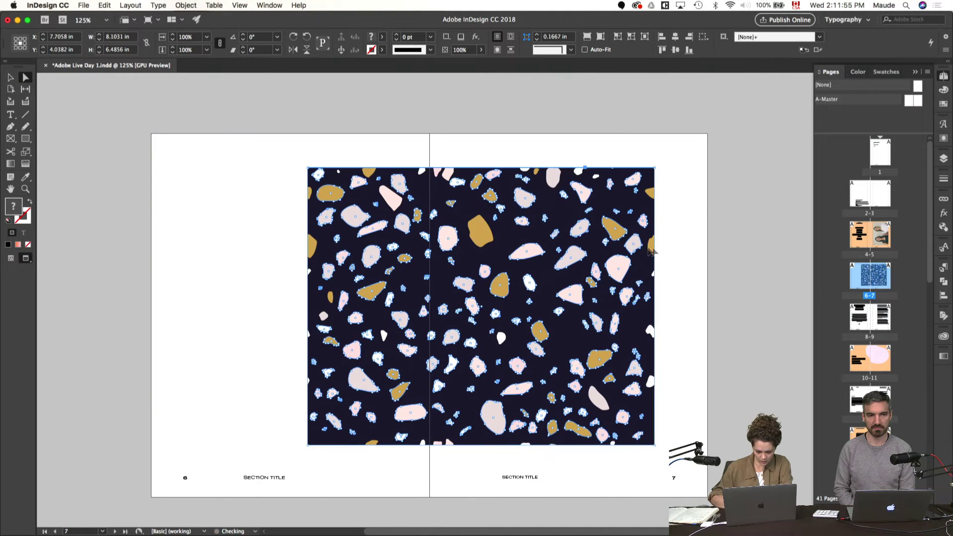
key("v")
key("a")
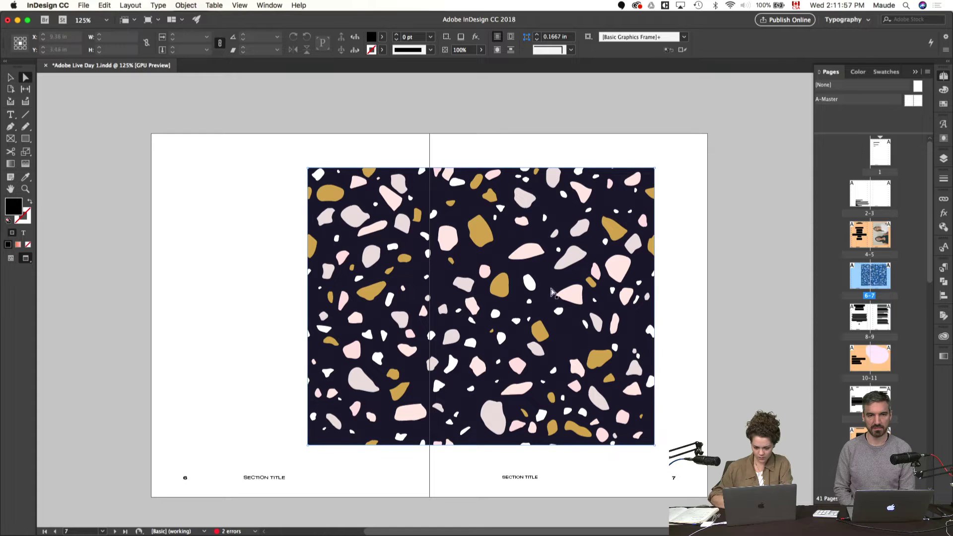
left_click(552, 291)
key("v")
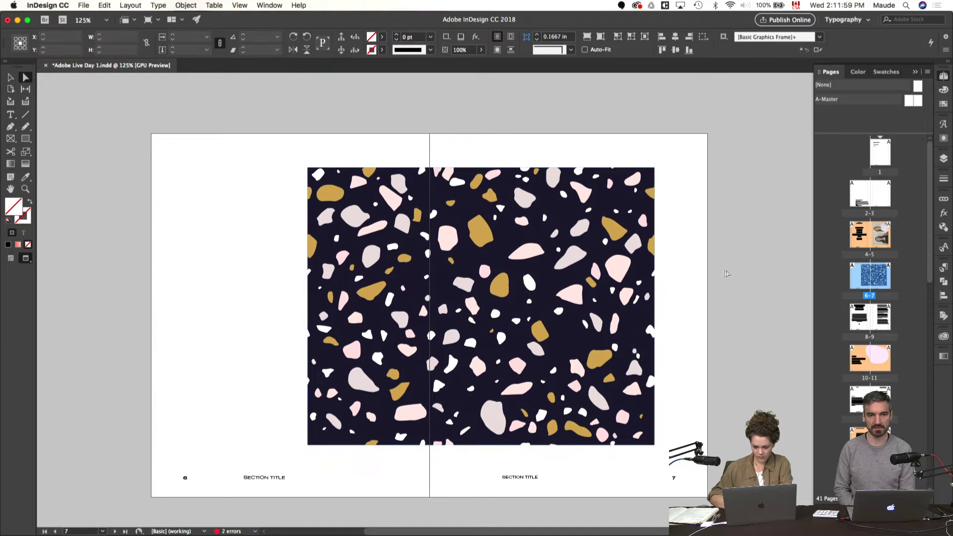
key("BackSpace")
- Switch to Illustrator and place a copy of the upper-left terrazzo tile in the empty area above the four-tile pattern
key("super+Tab")
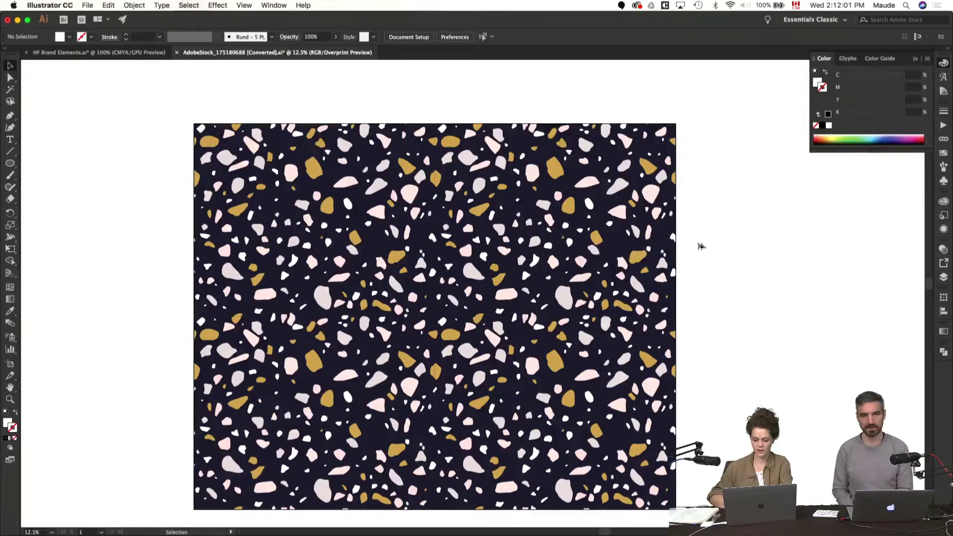
left_click_drag(730, 277, 536, 283)
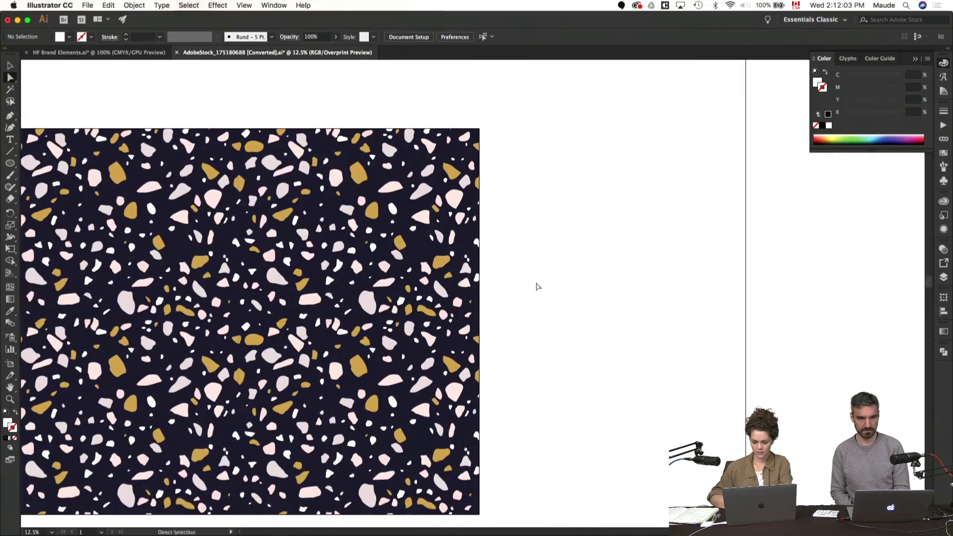
left_click_drag(521, 215, 499, 307)
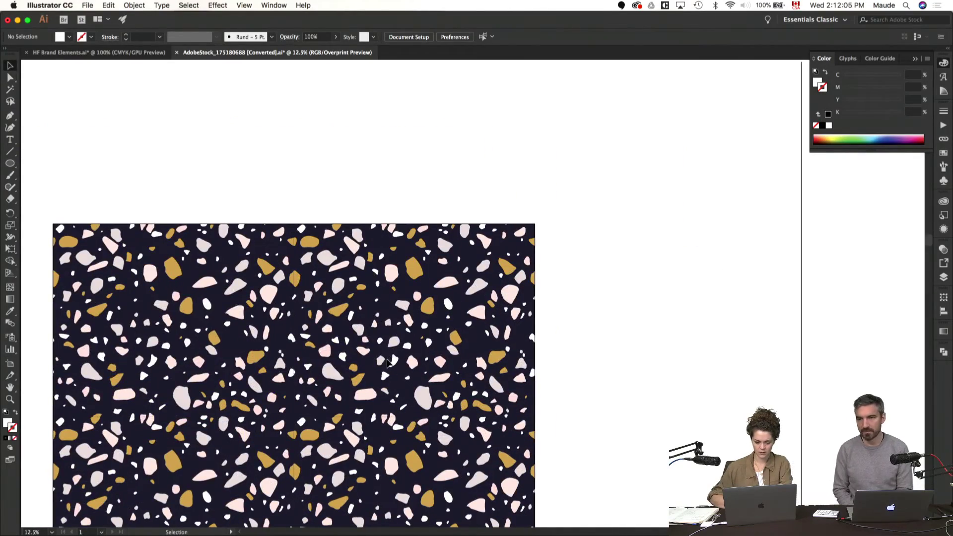
key("super+minus")
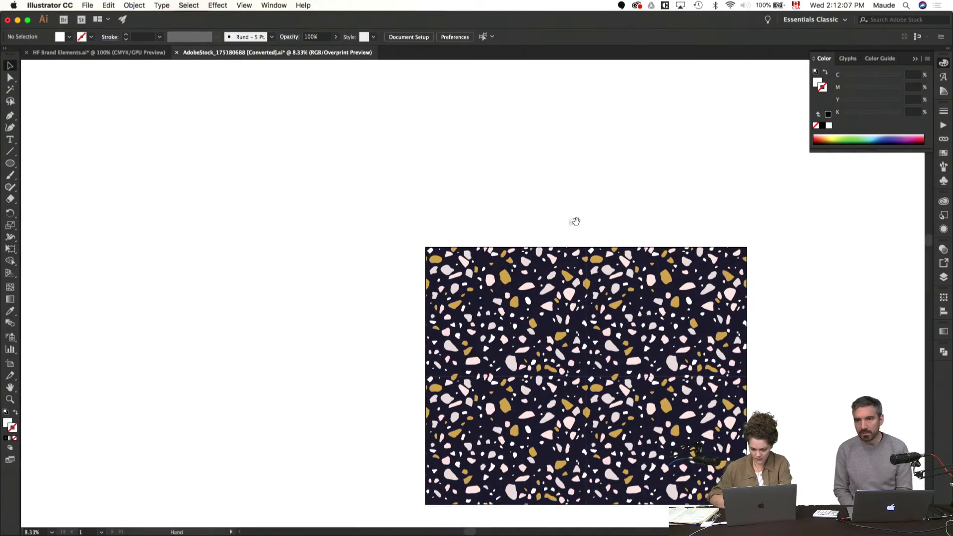
left_click(487, 330)
left_click_drag(531, 333, 290, 362)
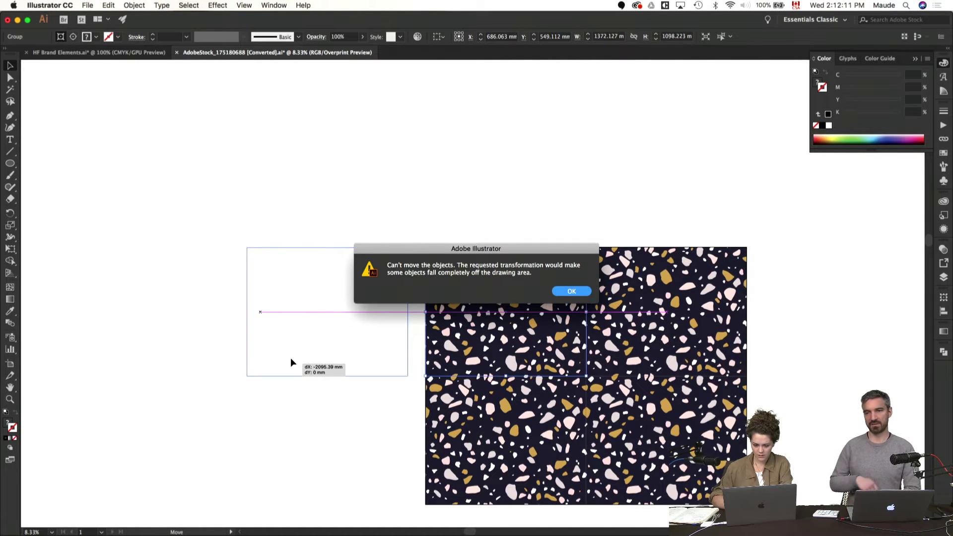
key("Return")
key("super+minus")
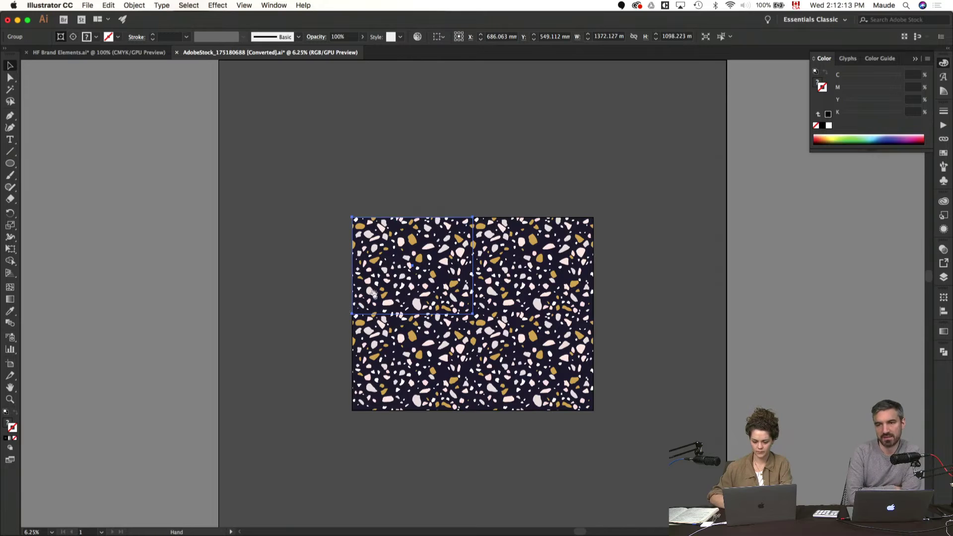
scroll(373, 295, "up", 2)
left_click_drag(425, 324, 424, 210)
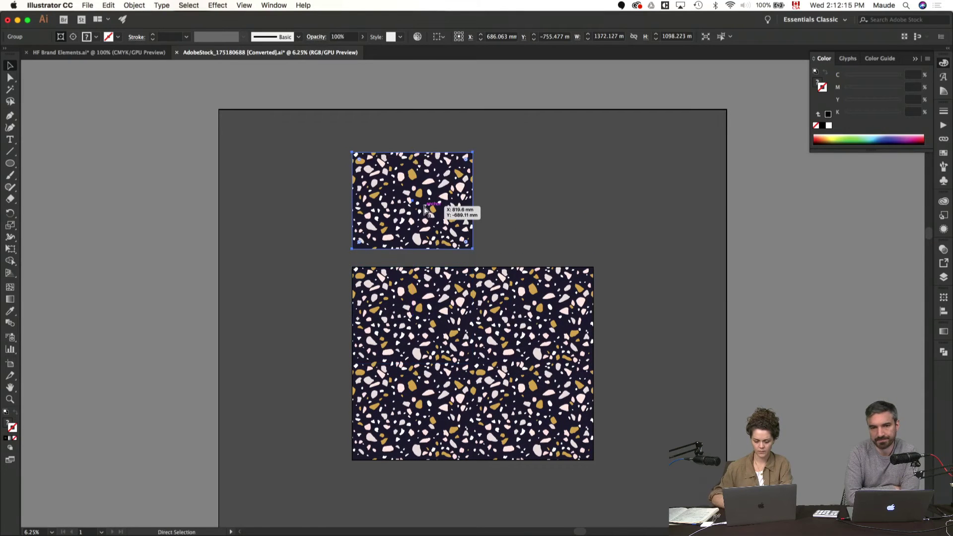
- Isolate the copied terrazzo tile down to its clip group and check its construction in outline view
key("super+plus")
key("super+plus")
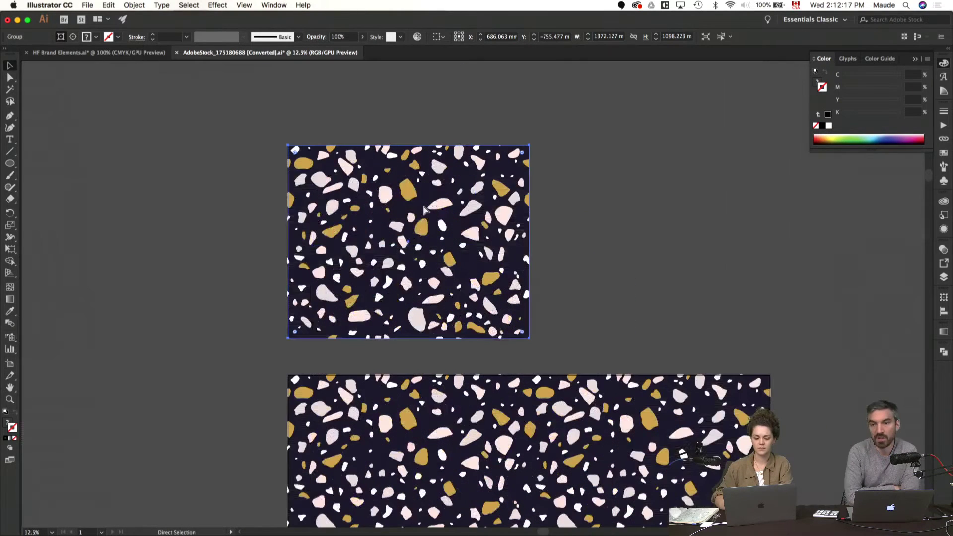
key("super+plus")
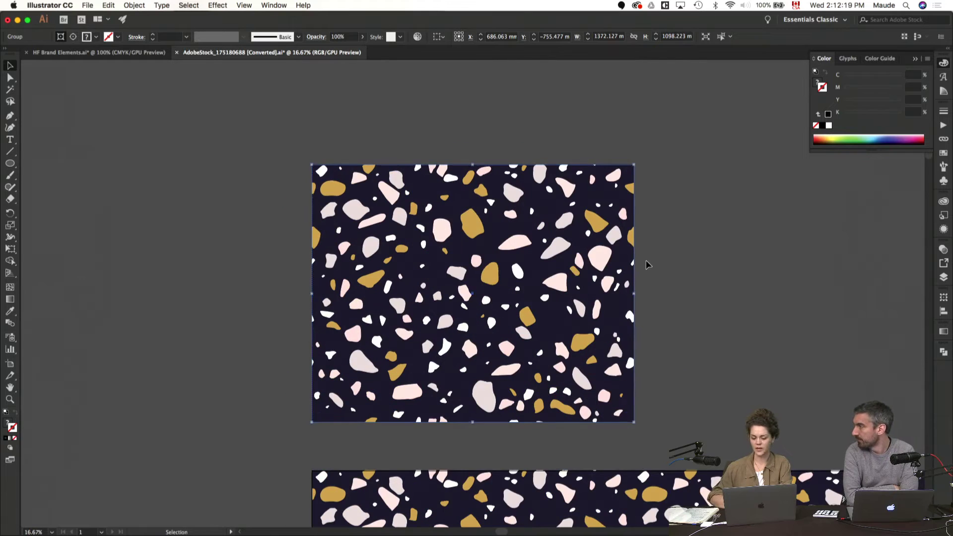
left_click(645, 260)
left_click_drag(646, 261, 572, 259)
key("a")
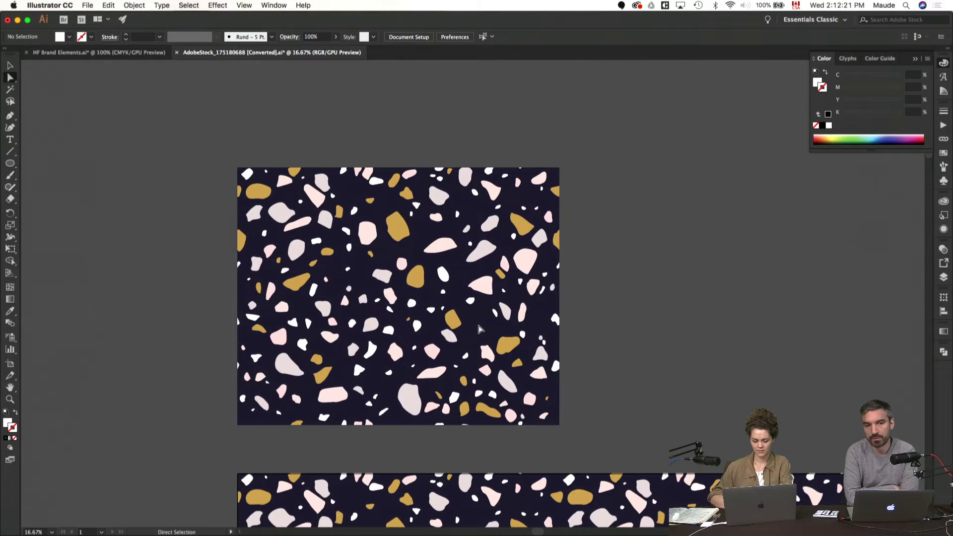
key("v")
double_click(501, 311)
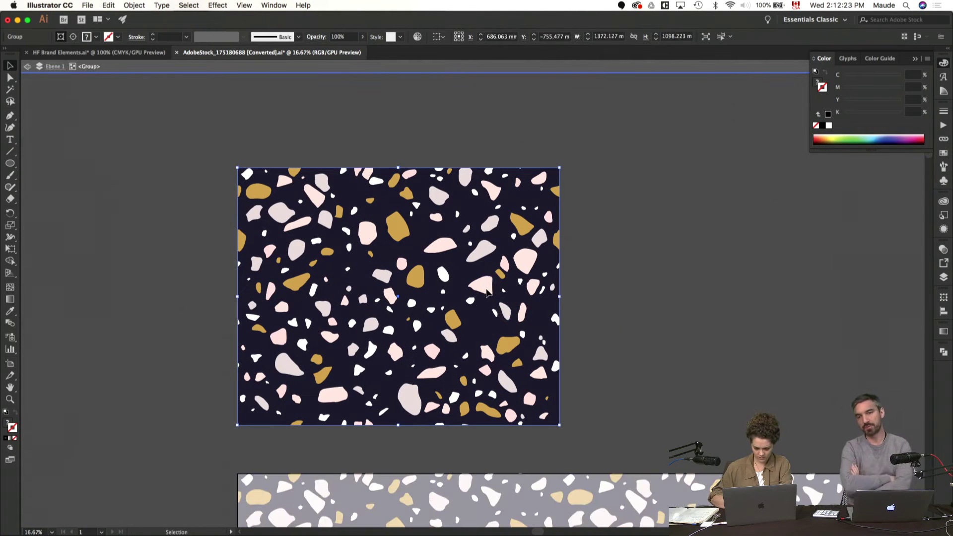
double_click(487, 293)
key("a")
key("super+y")
key("super+y")
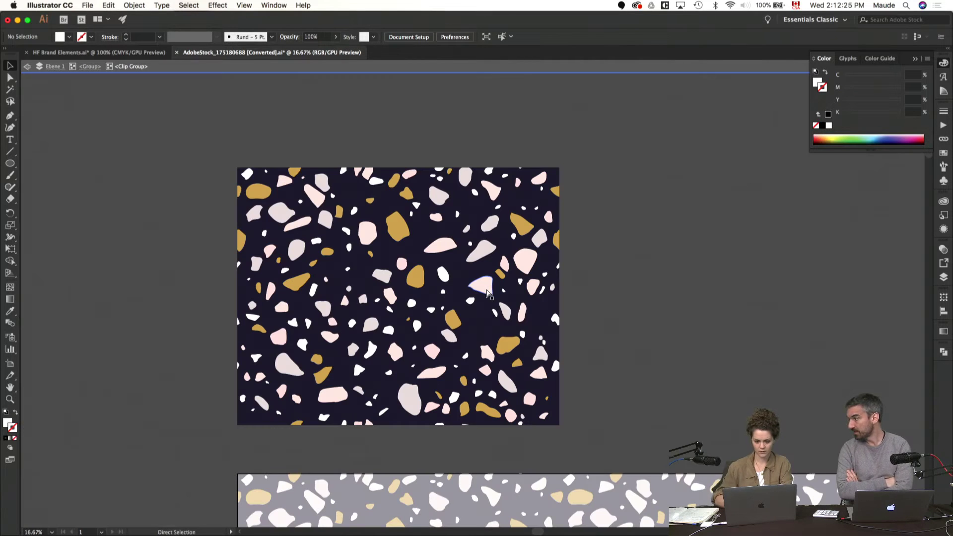
- Step out of the clip group and back in, select the stone shapes' group to examine its extents, and deselect it
key("v")
key("Escape")
double_click(476, 290)
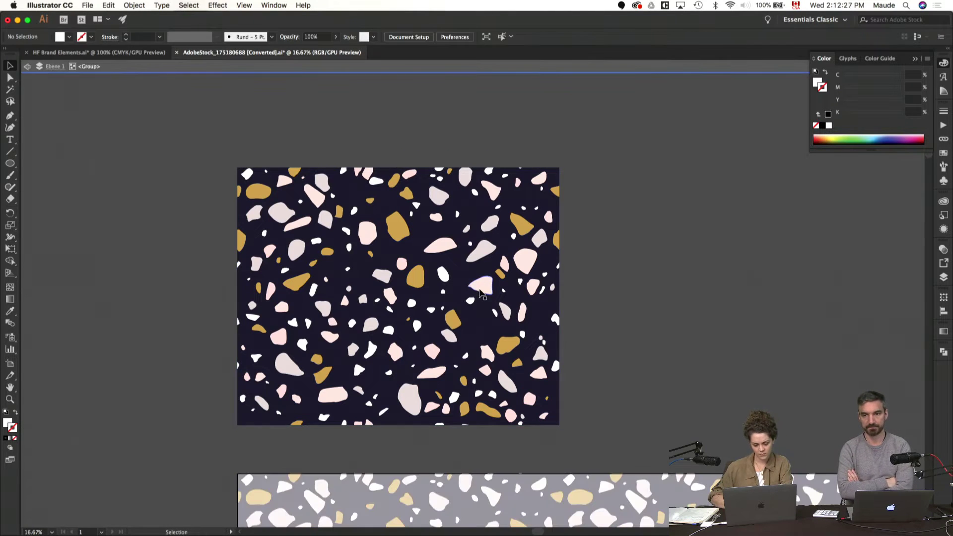
double_click(489, 297)
left_click(489, 297)
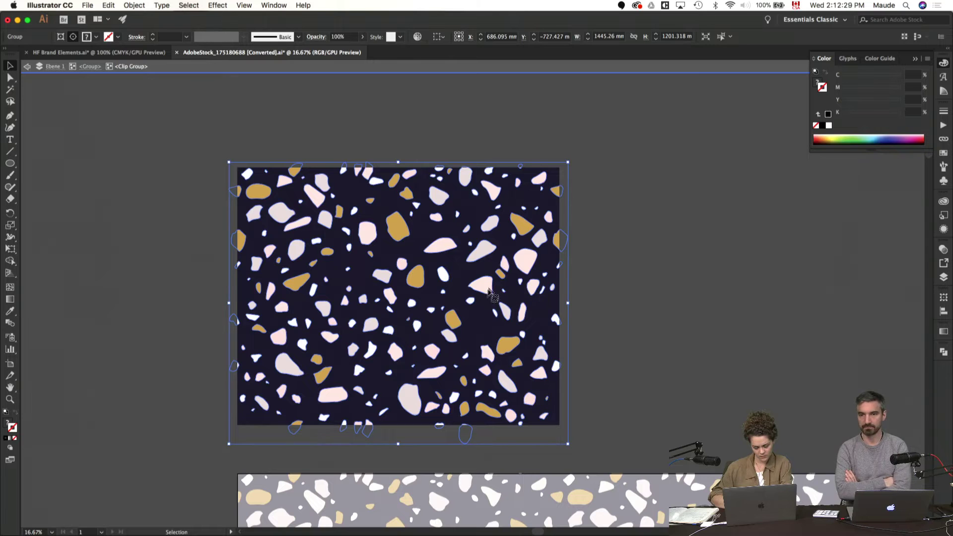
key("shift+super+a")
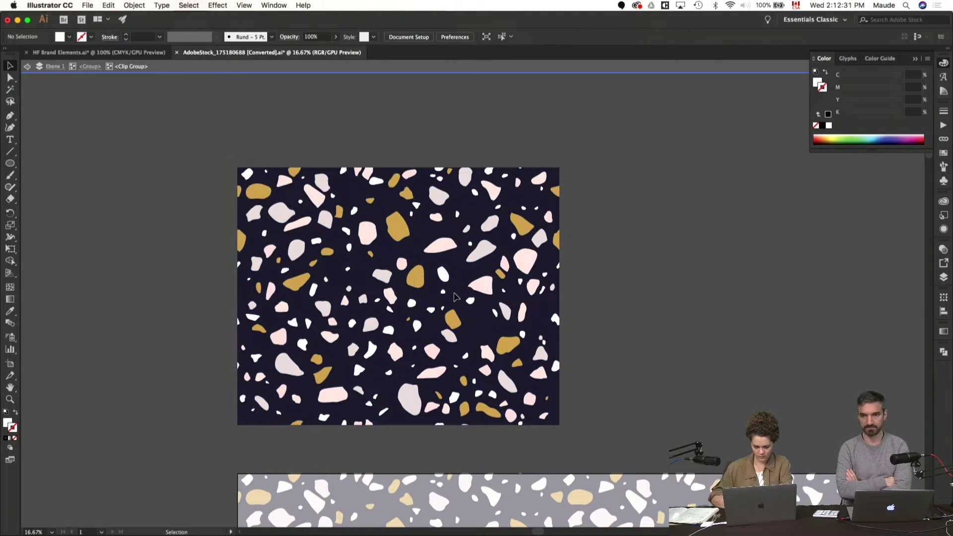
- Exit the clip group's isolation, check the tile's parent group, and open the list of the document's layers
scroll(474, 293, "up", 1)
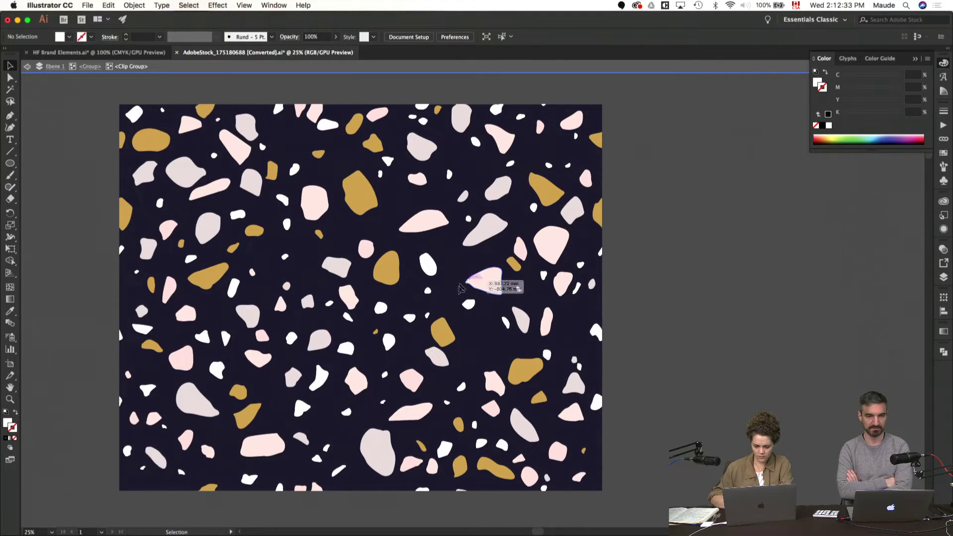
key("Escape")
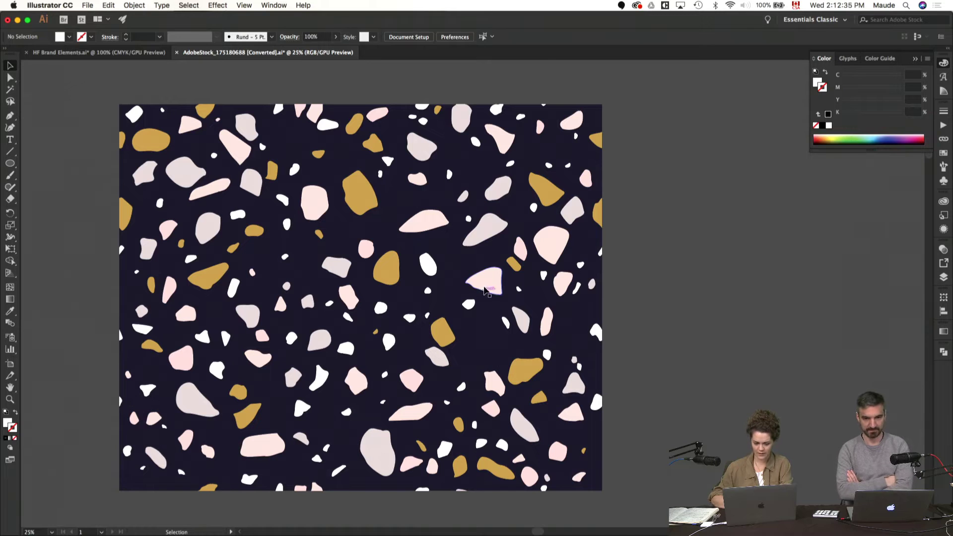
double_click(594, 106)
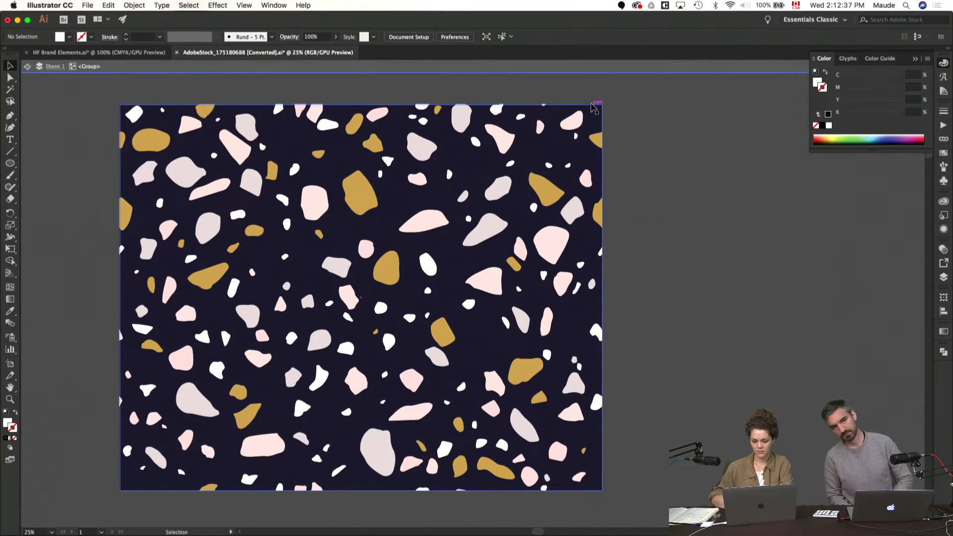
key("Escape")
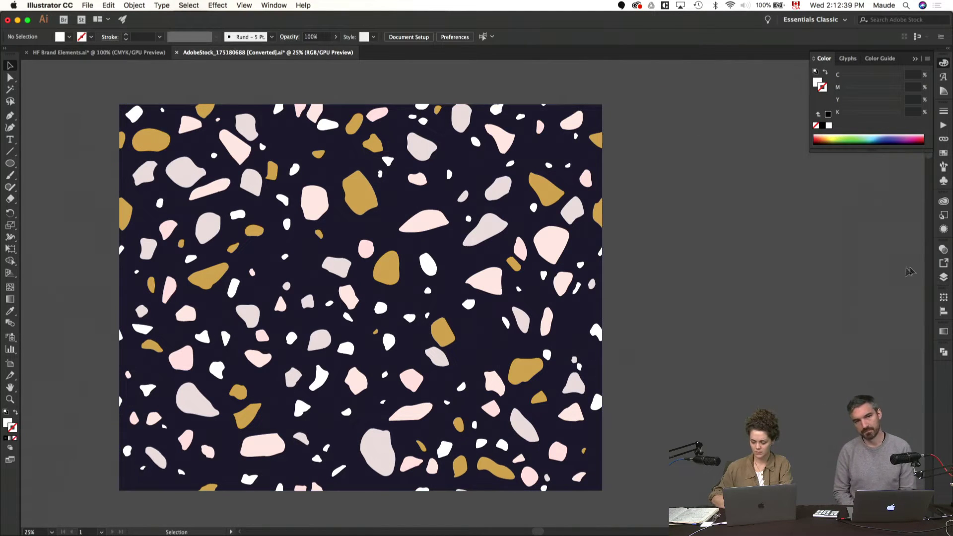
left_click(945, 279)
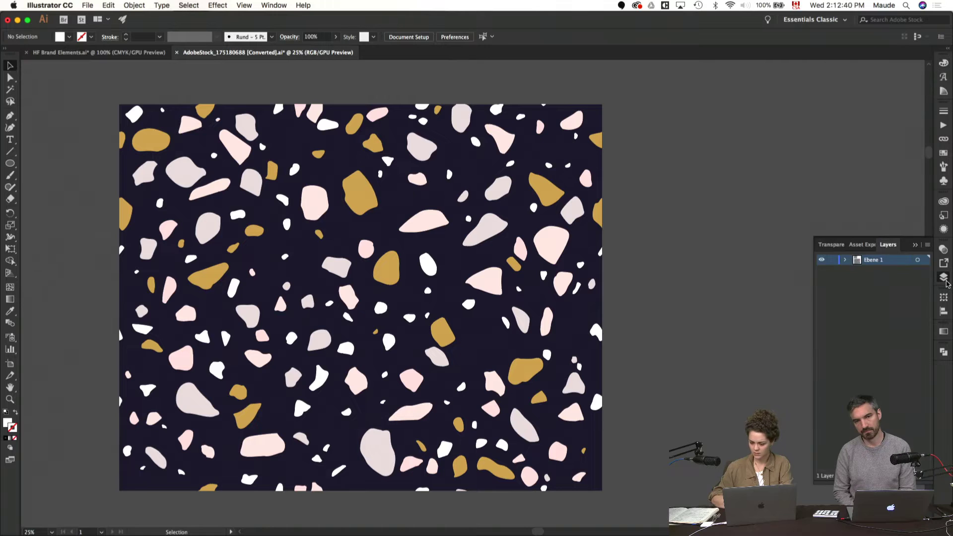
- Isolate the copied tile down to its stone shapes, copy all the stones without the dark background, and exit isolation
double_click(549, 203)
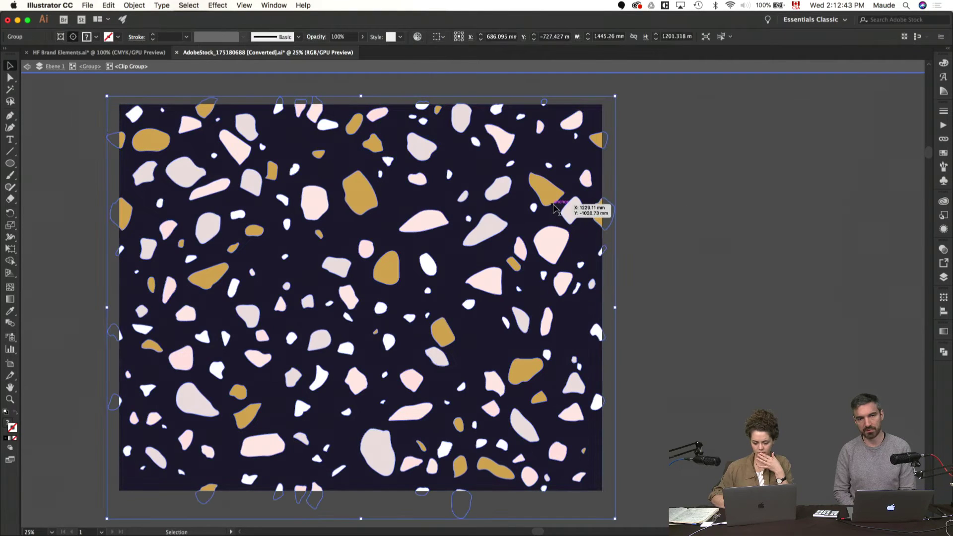
double_click(553, 207)
key("a")
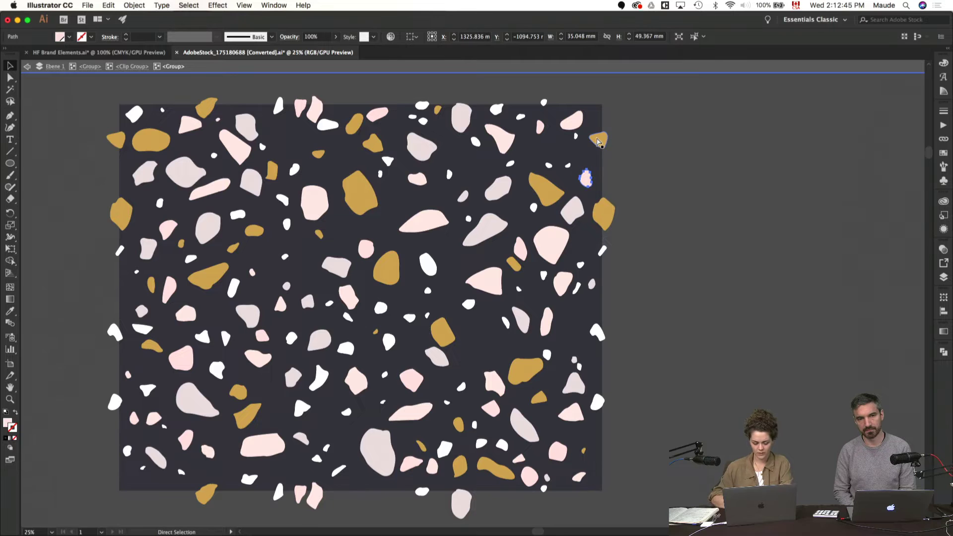
key("super+a")
double_click(672, 248)
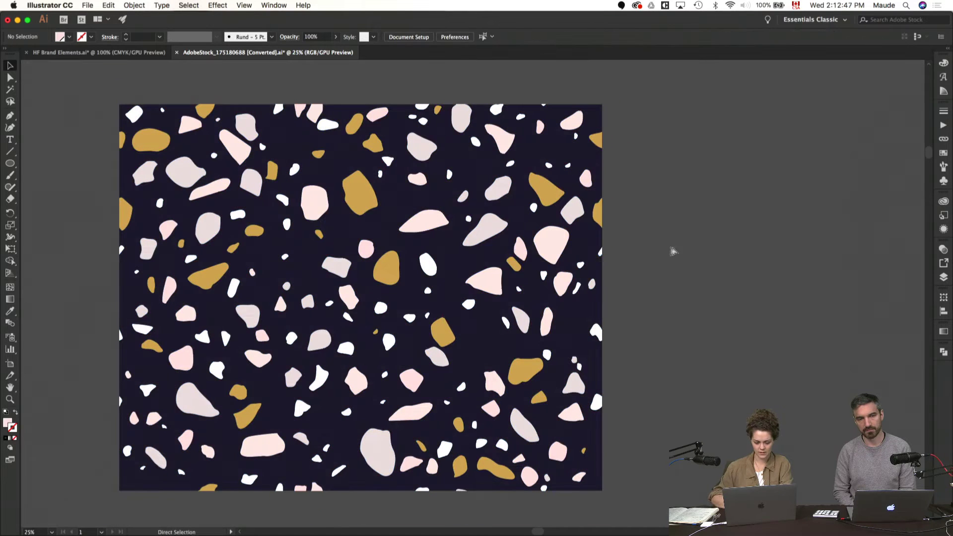
- Switch to InDesign, paste the stones on spread 6–7, and scale them down to about 15.36 × 12.77 in
key("super+Tab")
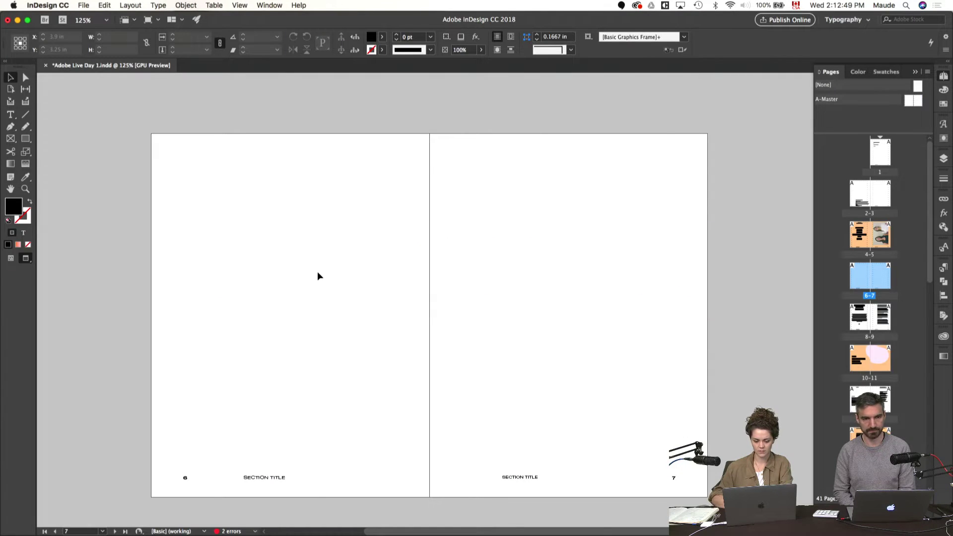
key("super+v")
key("s")
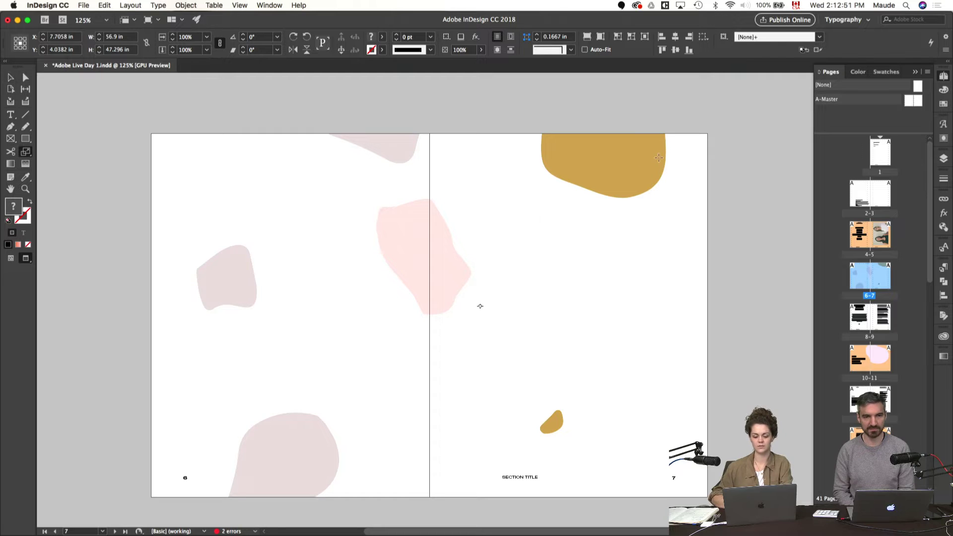
left_click_drag(642, 167, 526, 264)
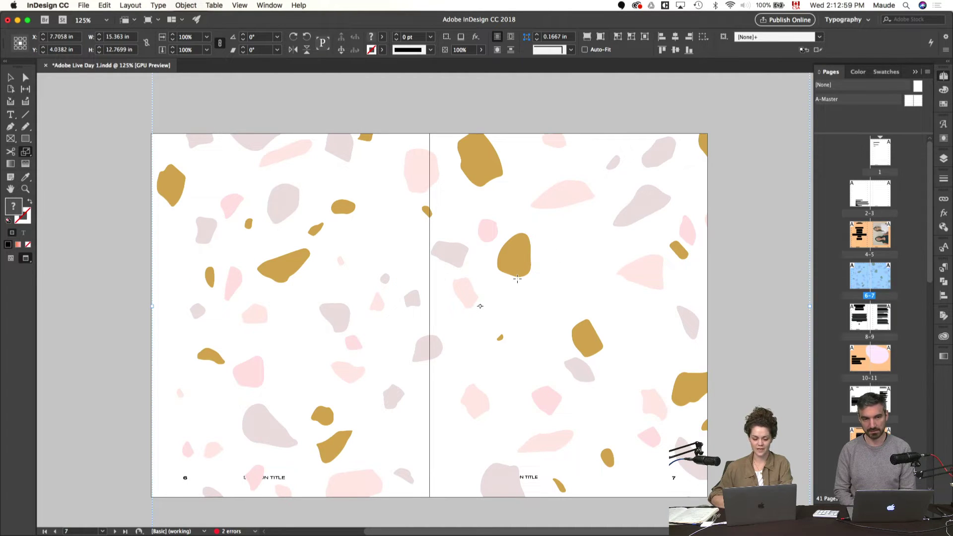
- Cut the stones and paste them into a new 13.25 × 8.75 in frame covering spread 6–7 out to the bleed
key("Delete")
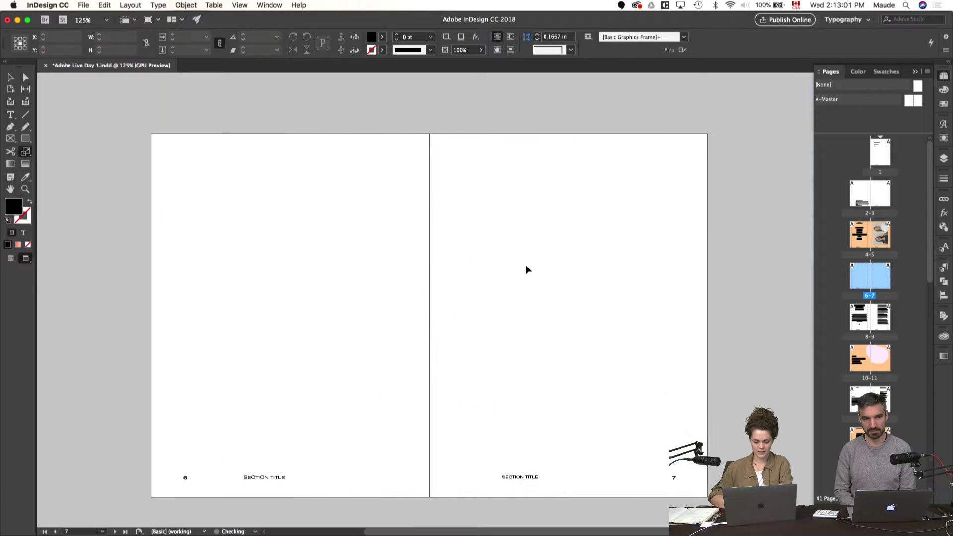
left_click(10, 139)
key("w")
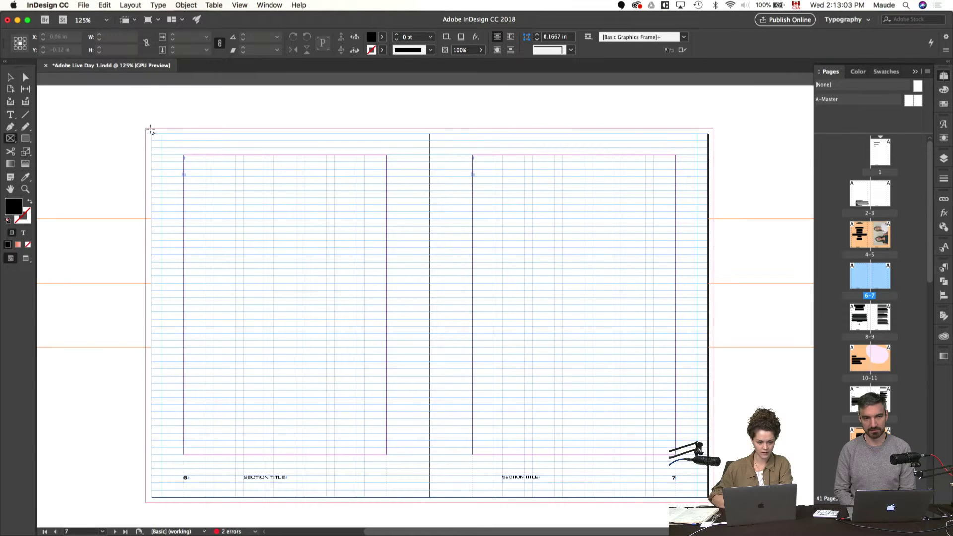
mouse_move(146, 128)
left_mouse_down()
mouse_move(337, 328)
mouse_move(713, 502)
left_mouse_up()
key("v")
key("super+alt+v")
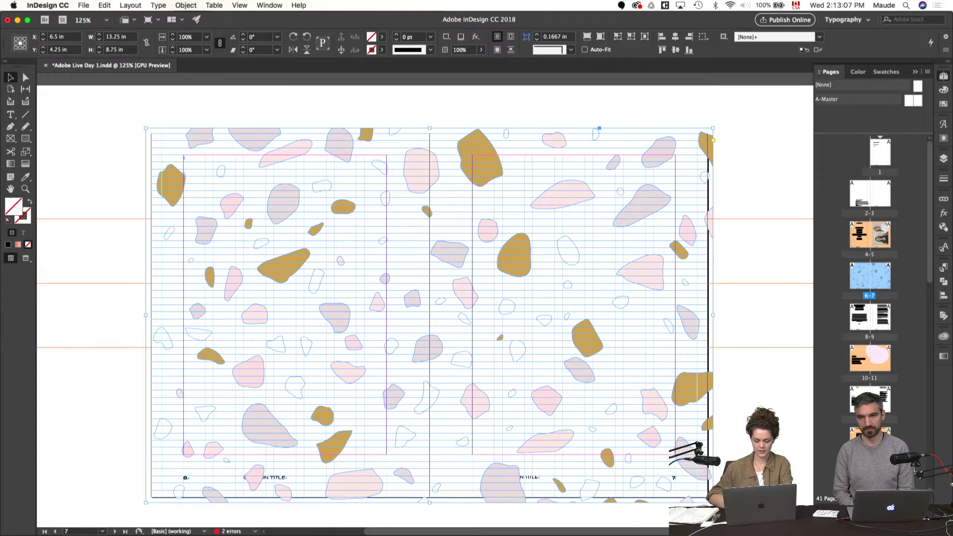
key("w")
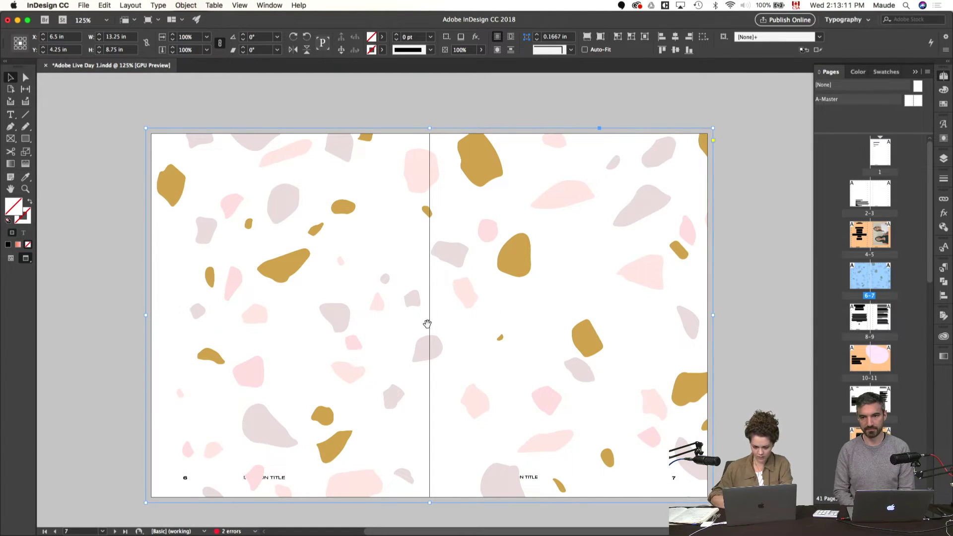
- Enlarge the stones inside the frame to about 22.58 × 18.77 in and shift them down and to the left
left_click(767, 294)
left_click(453, 299)
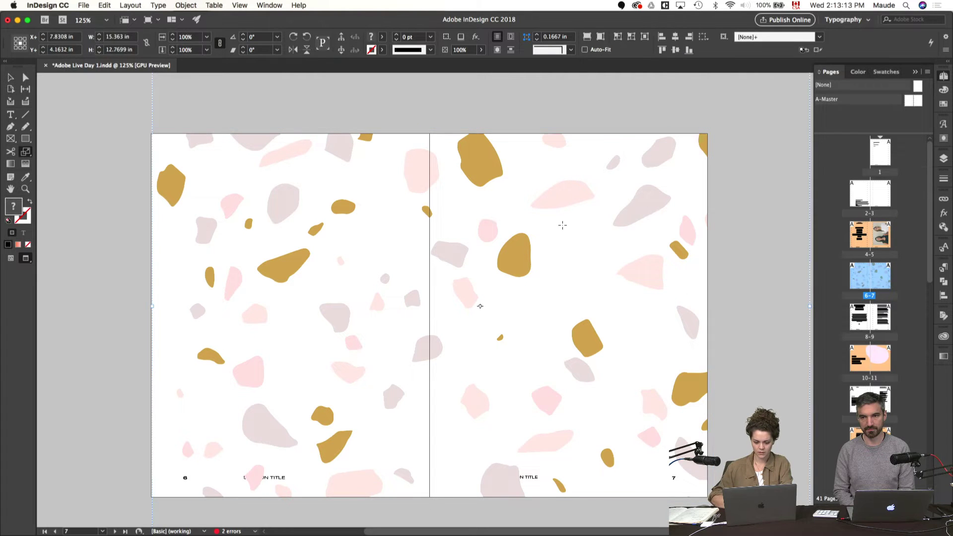
key("super+z")
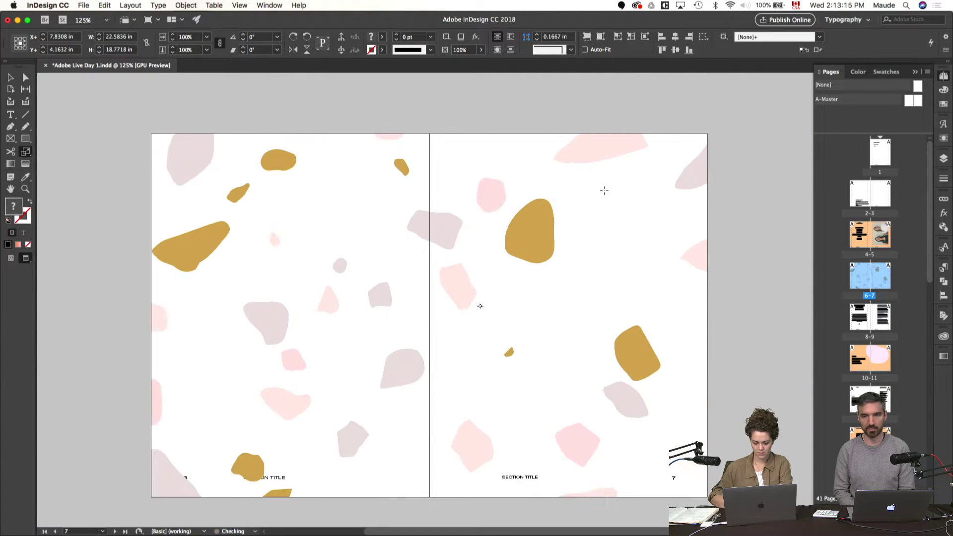
left_click_drag(531, 249, 449, 248)
key("e")
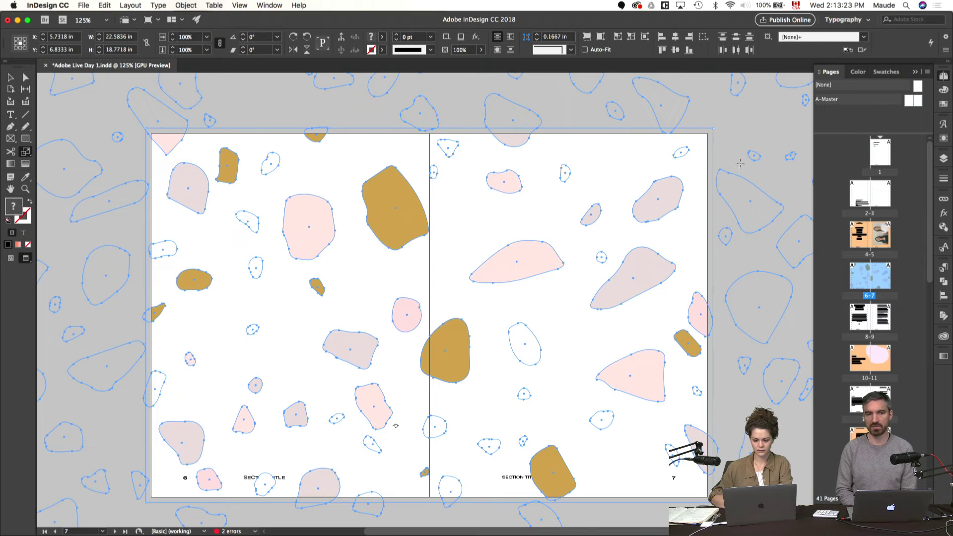
key("v")
left_click(732, 129)
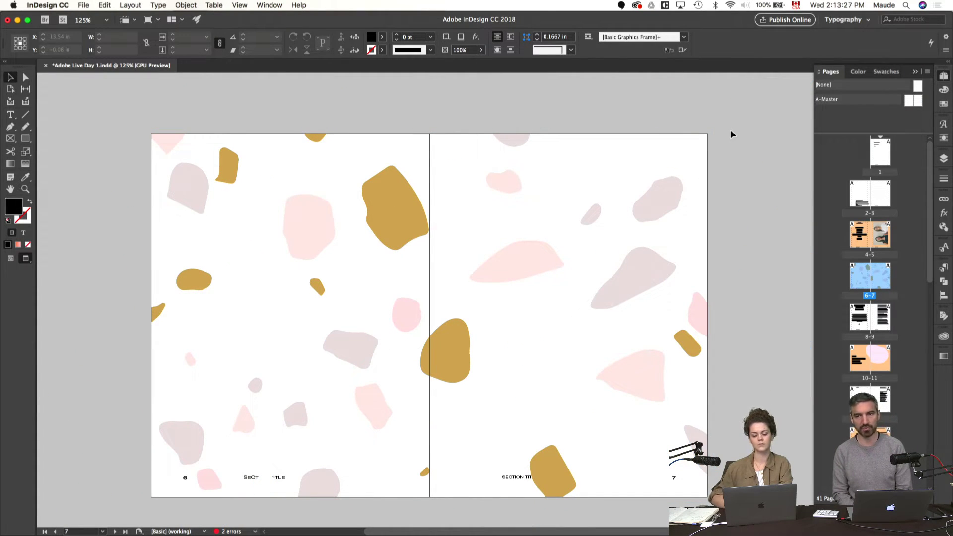
key("w")
key("w")
- Switch to Illustrator and examine the original terrazzo tile in overprint preview and outline view
key("super+Tab")
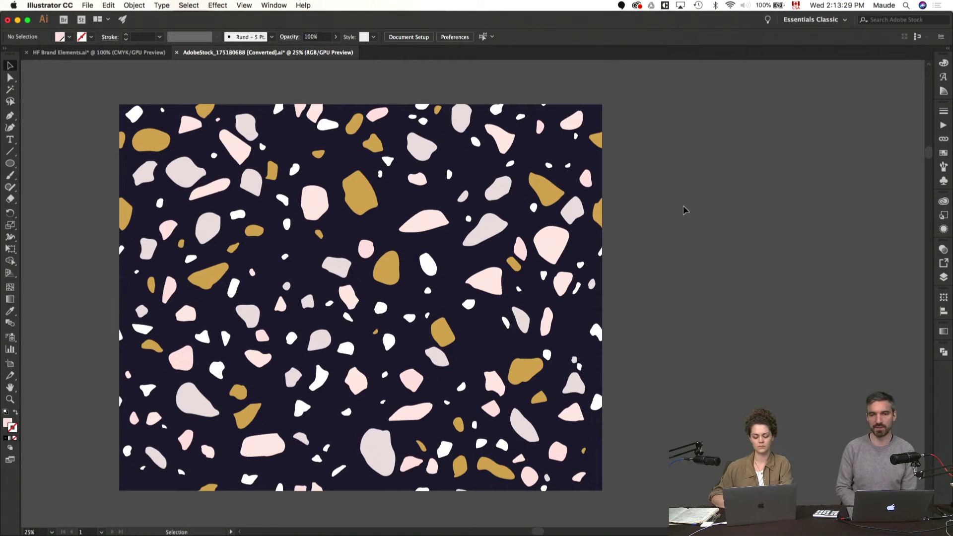
key("super+alt+shift+y")
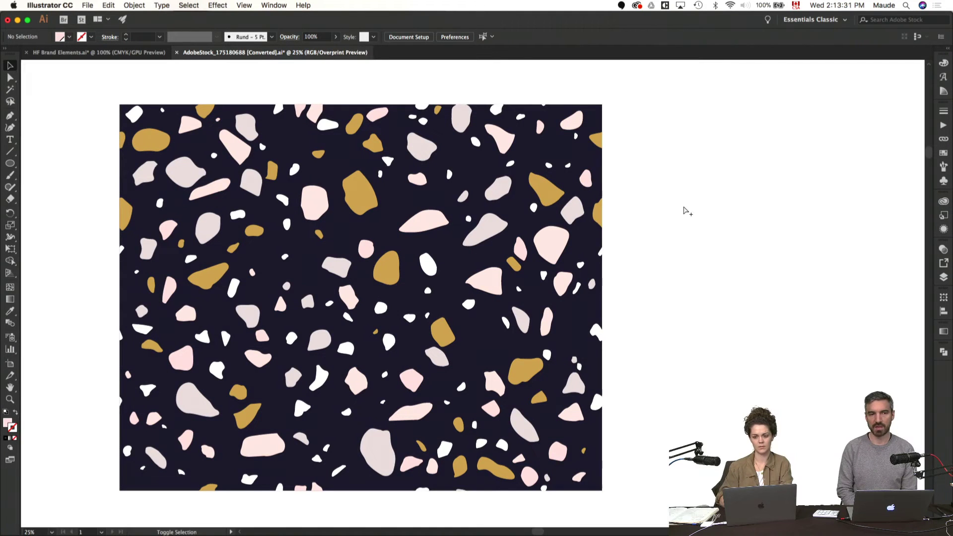
key("super+alt+shift+y")
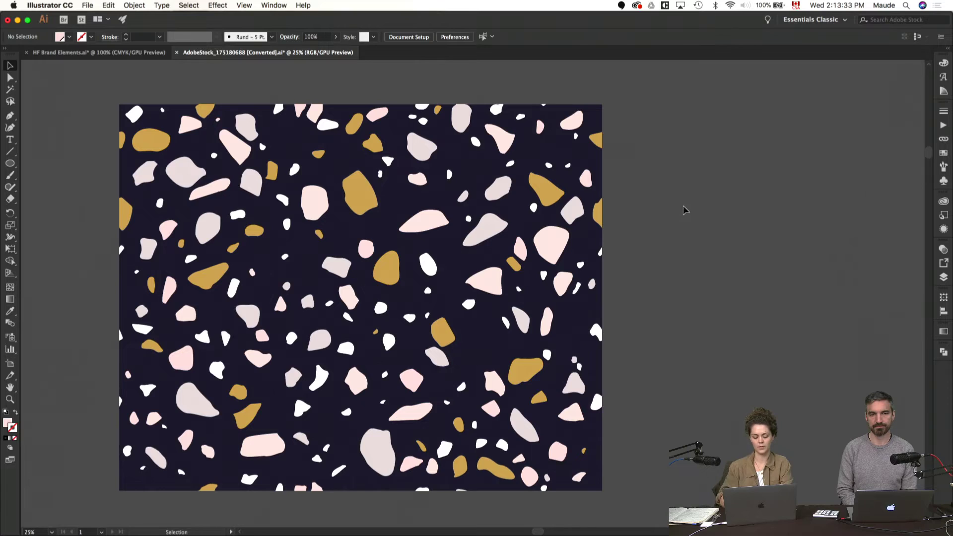
key("super+y")
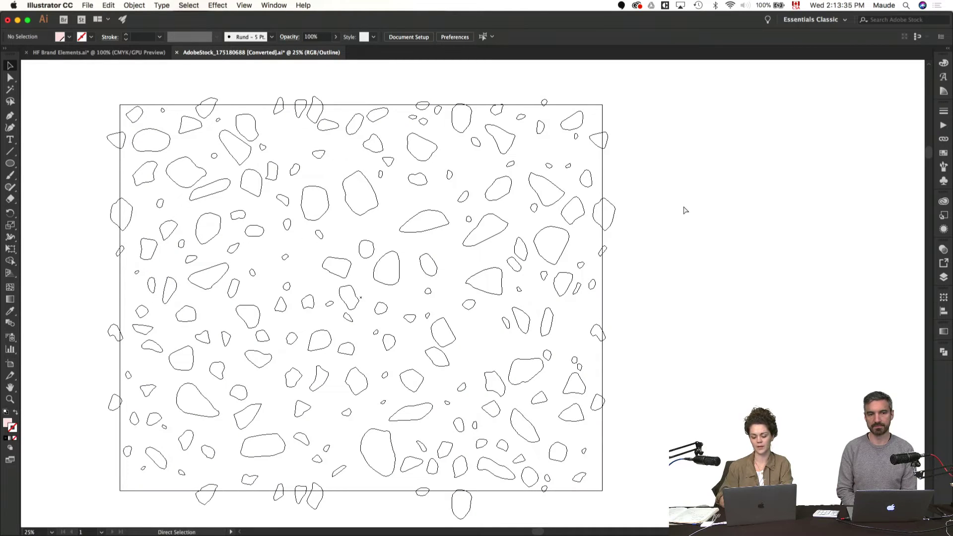
key("super+minus")
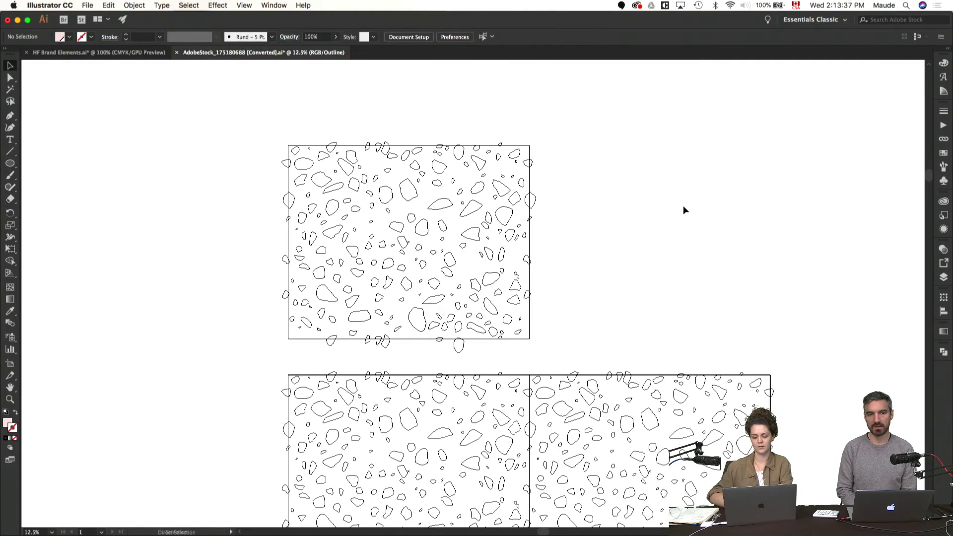
scroll(685, 210, "down", 3)
scroll(683, 205, "up", 2)
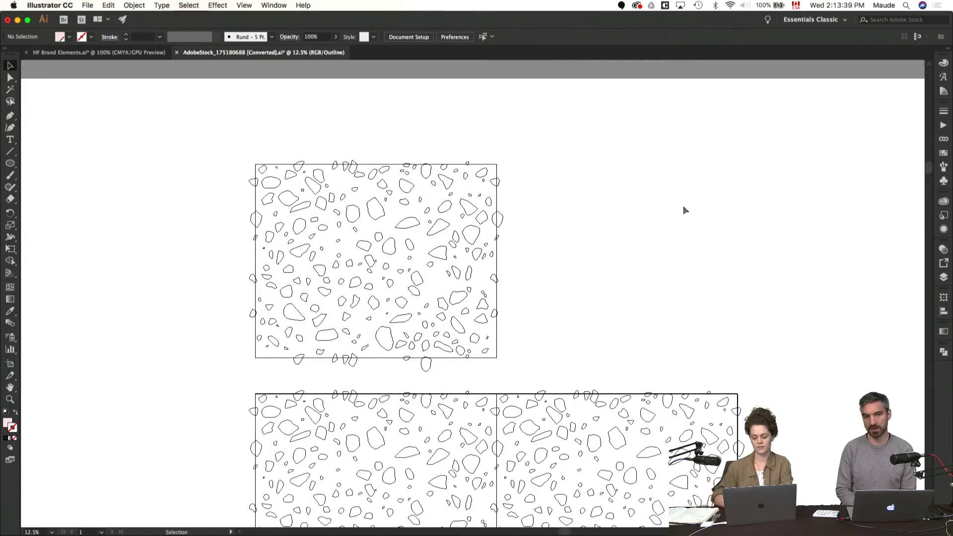
key("super+plus")
scroll(683, 206, "left", 2)
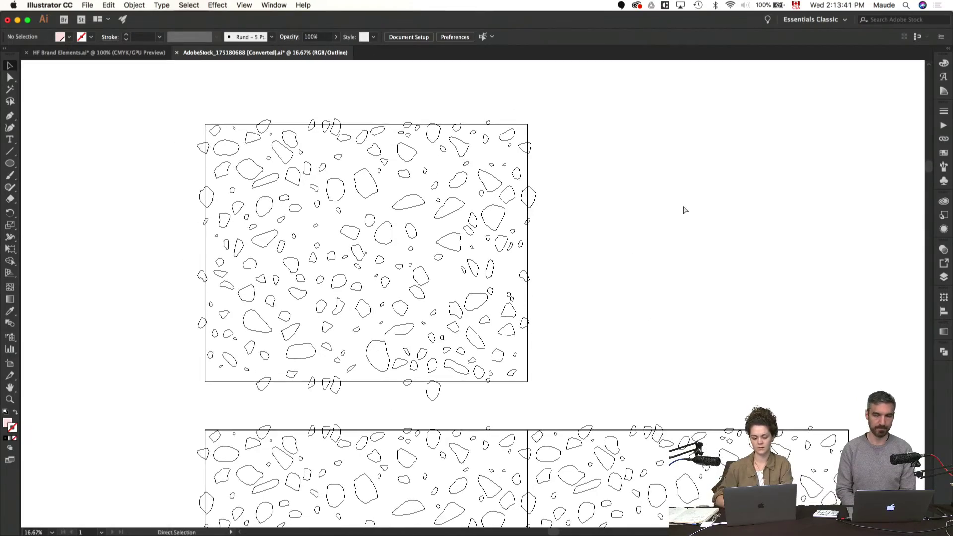
key("super+y")
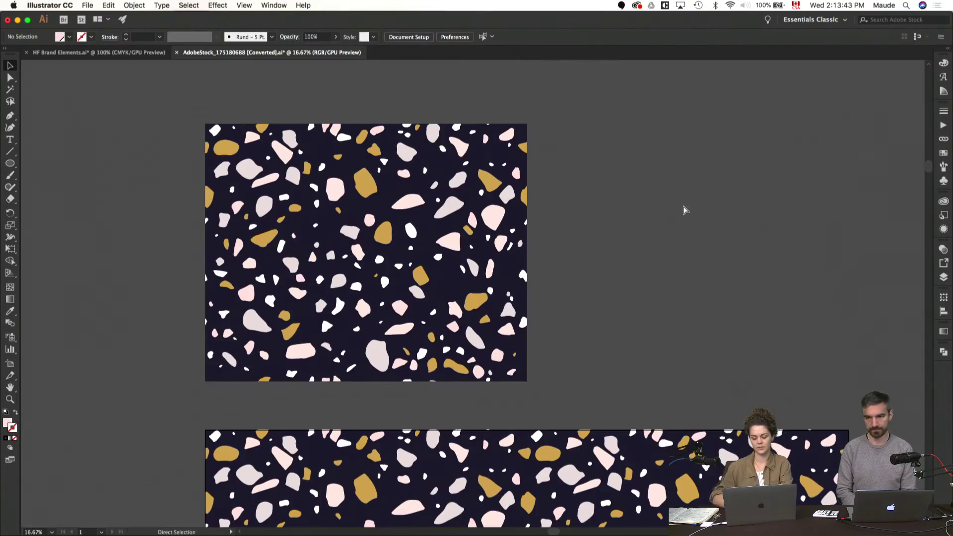
- Switch back to InDesign and draw a black 13.25 × 8.75 in rectangle over spread 6–7 out to the bleed
key("super+Tab")
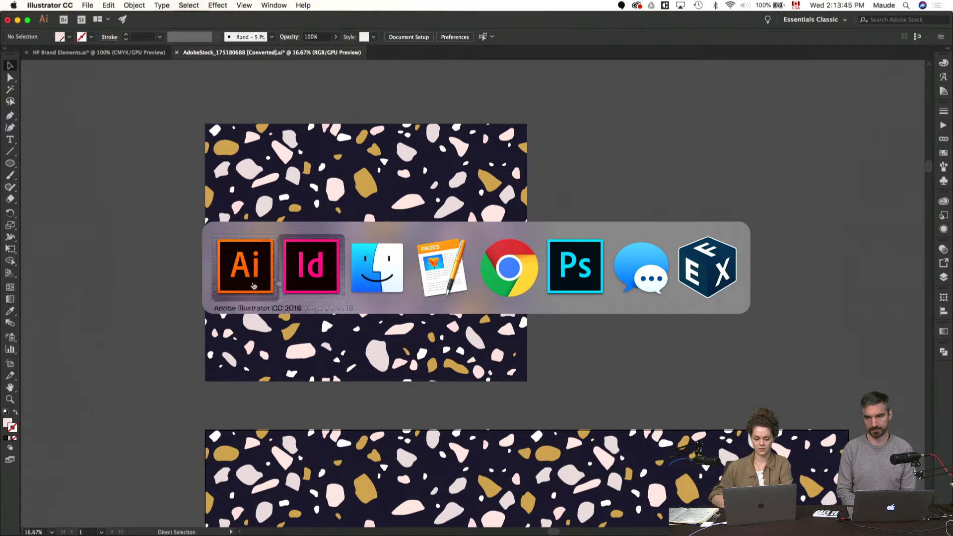
left_click(315, 271)
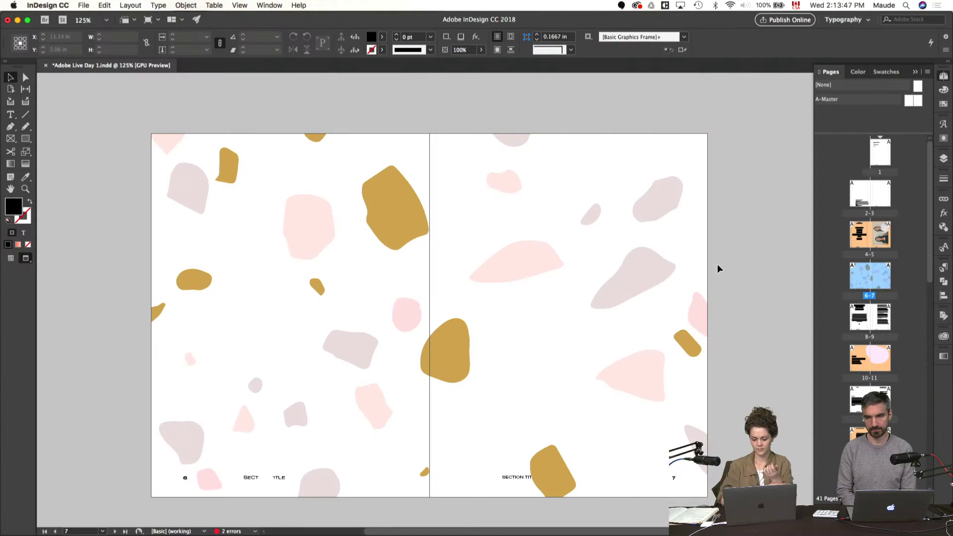
key("m")
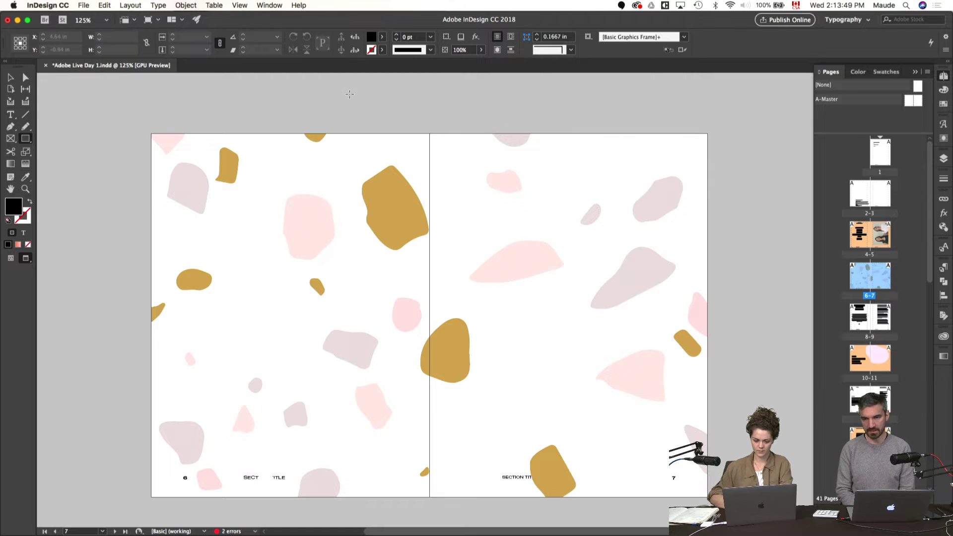
key("w")
mouse_move(147, 130)
left_mouse_down()
mouse_move(361, 323)
mouse_move(730, 501)
mouse_move(713, 503)
left_mouse_up()
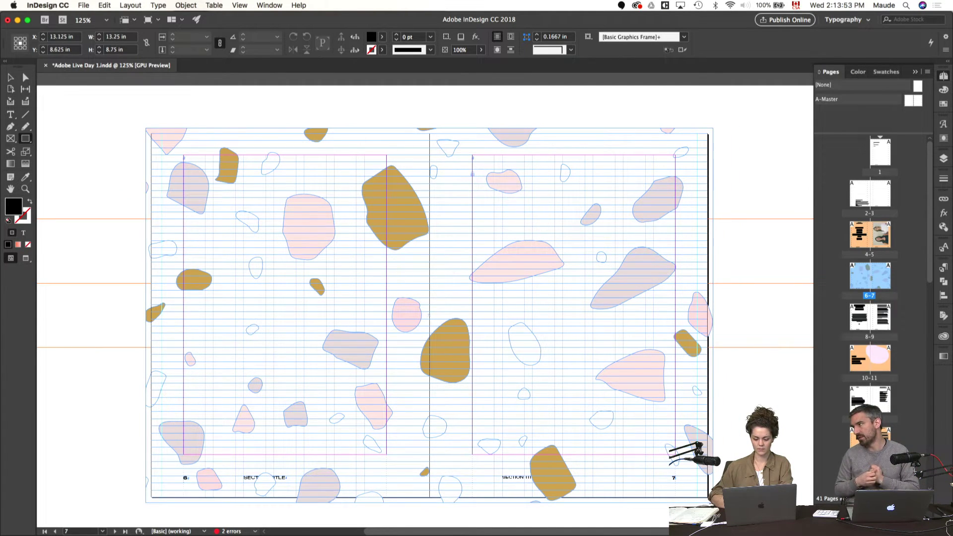
key("v")
key("super+shift+a")
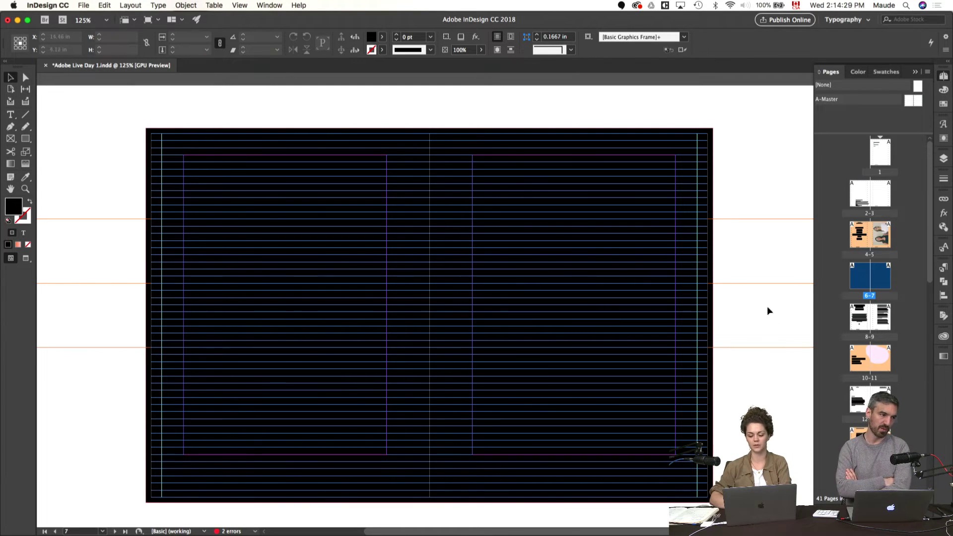
key("w")
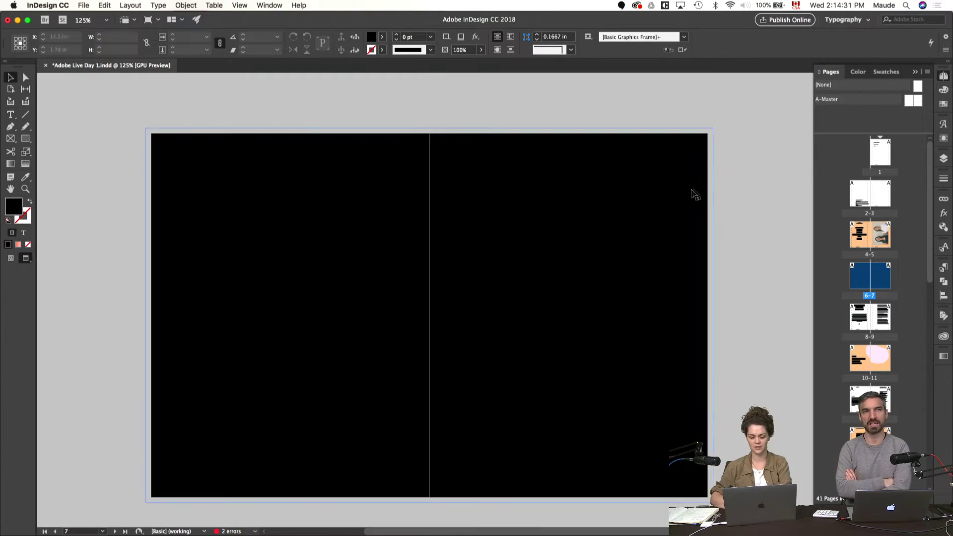
- Send the black rectangle on spread 6–7 to the back, behind the terrazzo stones
left_click(687, 194)
left_click(185, 6)
mouse_move(200, 36)
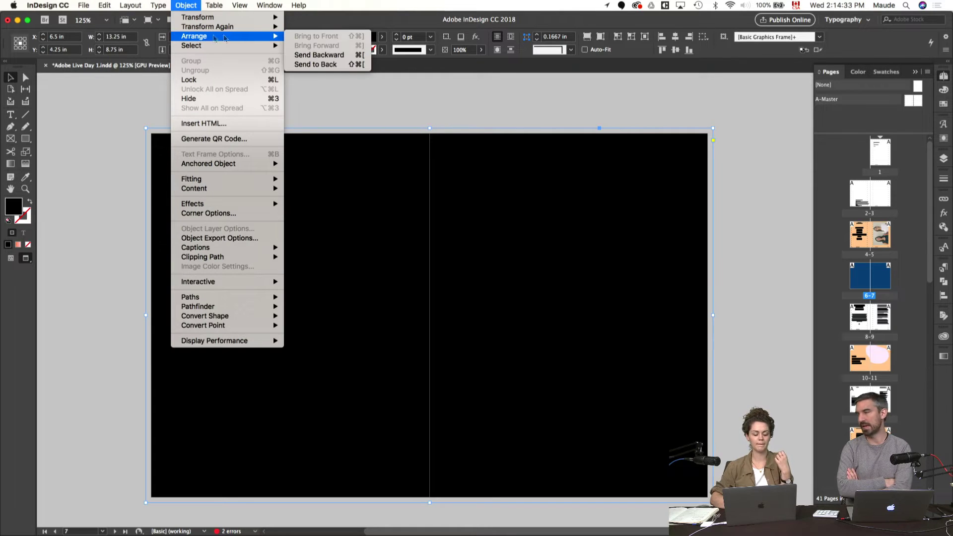
left_click(320, 65)
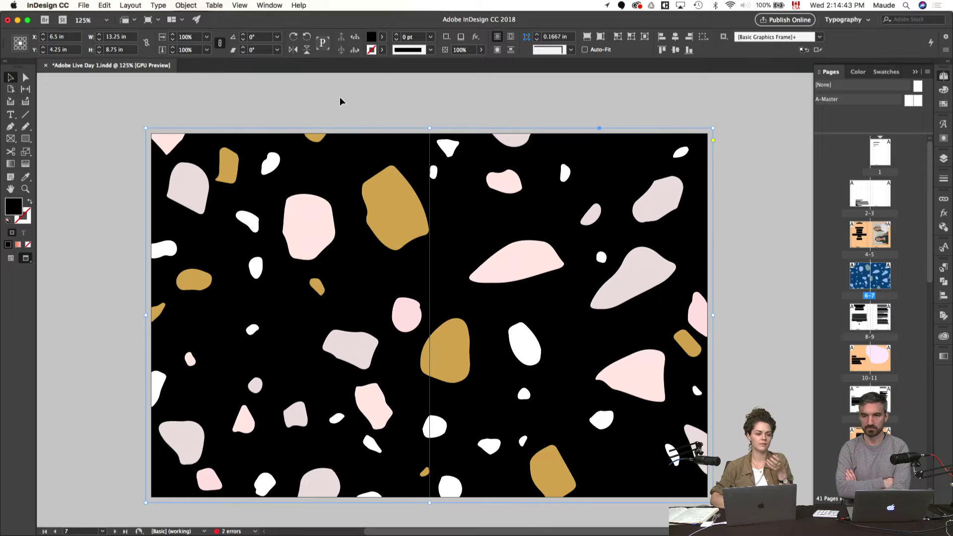
- Try different swatches as the background rectangle's fill on spread 6–7, from c2m15y0k0 through C=1 M=84 Y=96 K=0 to [Paper]
left_click(943, 104)
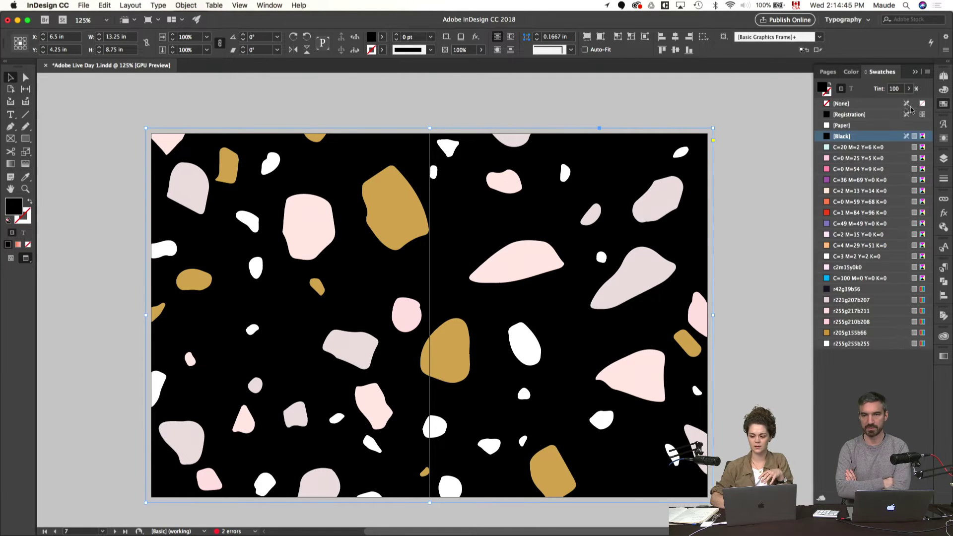
left_click(836, 256)
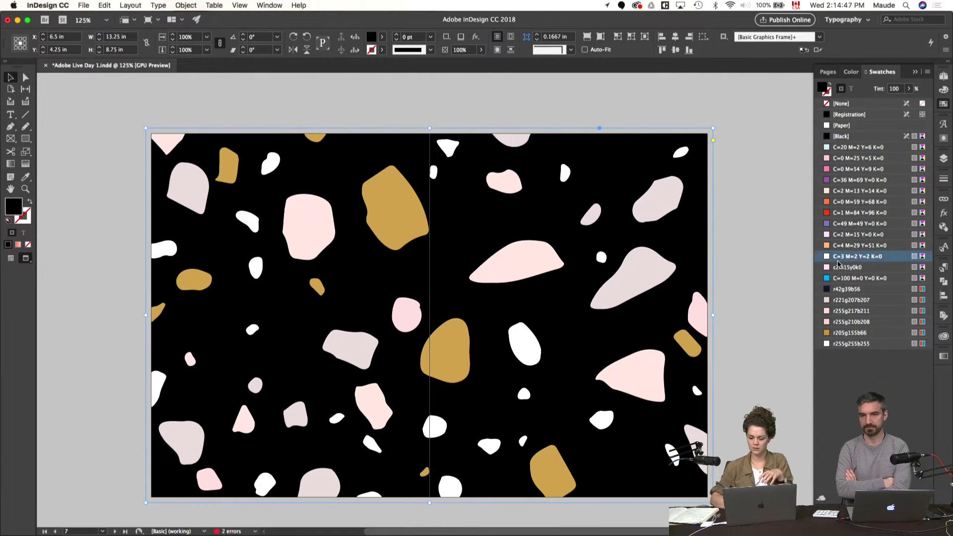
left_click(838, 268)
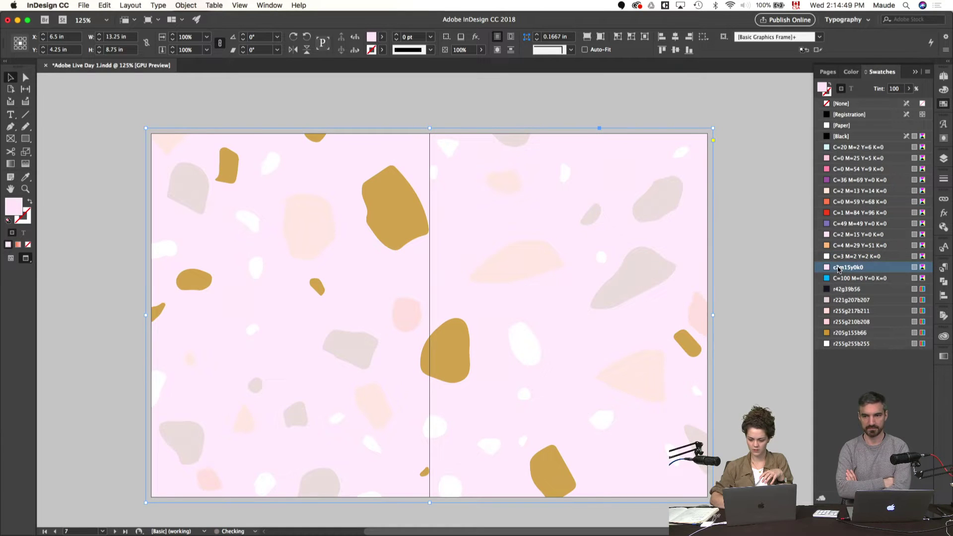
left_click(836, 245)
left_click(837, 237)
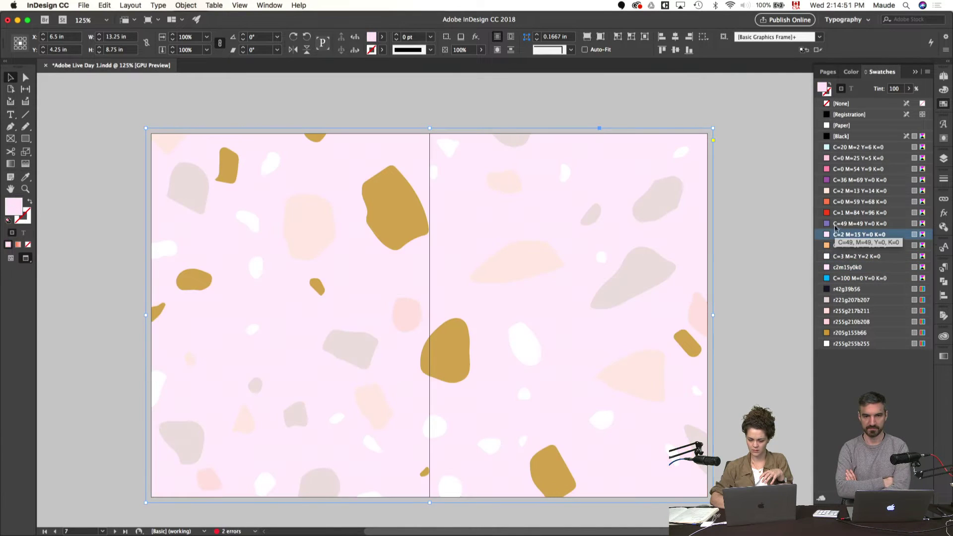
left_click(836, 224)
left_click(836, 213)
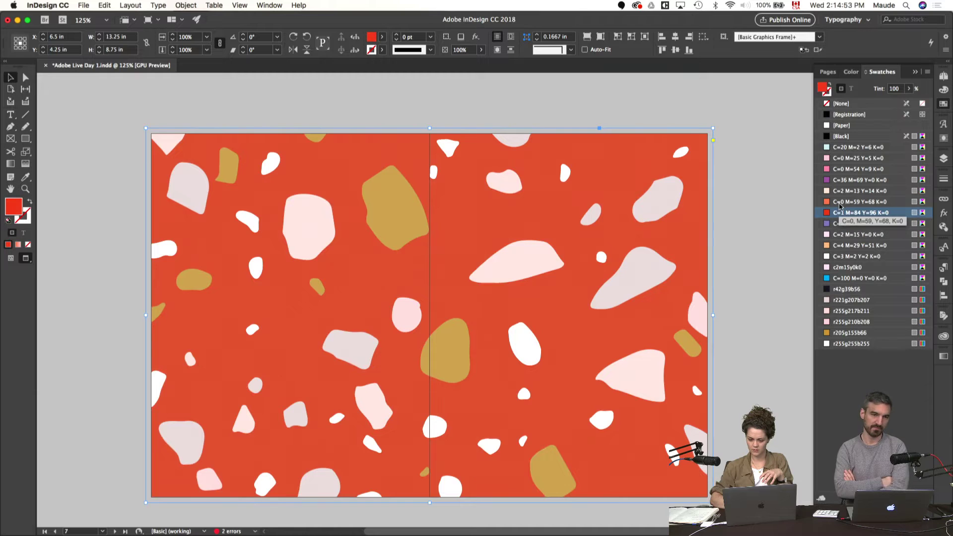
left_click(839, 202)
left_click(838, 191)
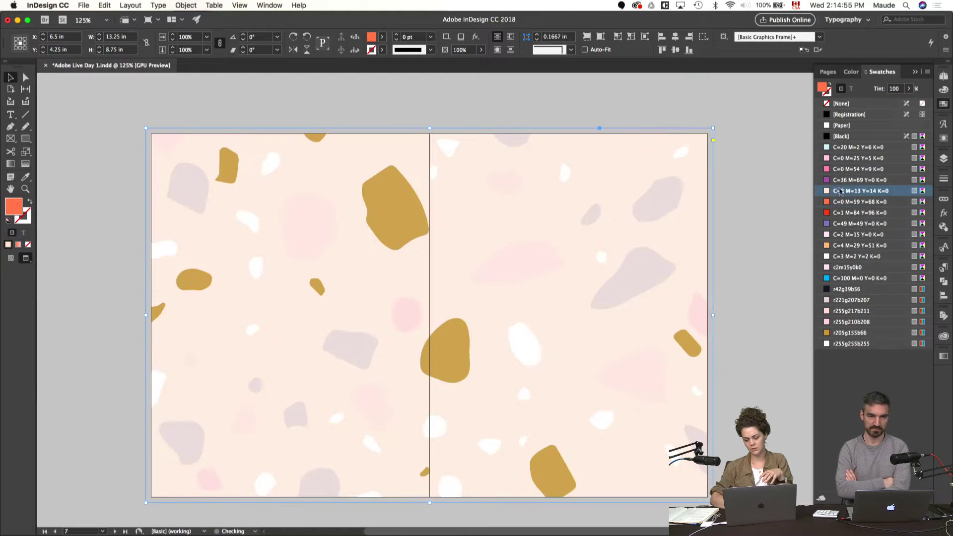
left_click(838, 180)
left_click(837, 170)
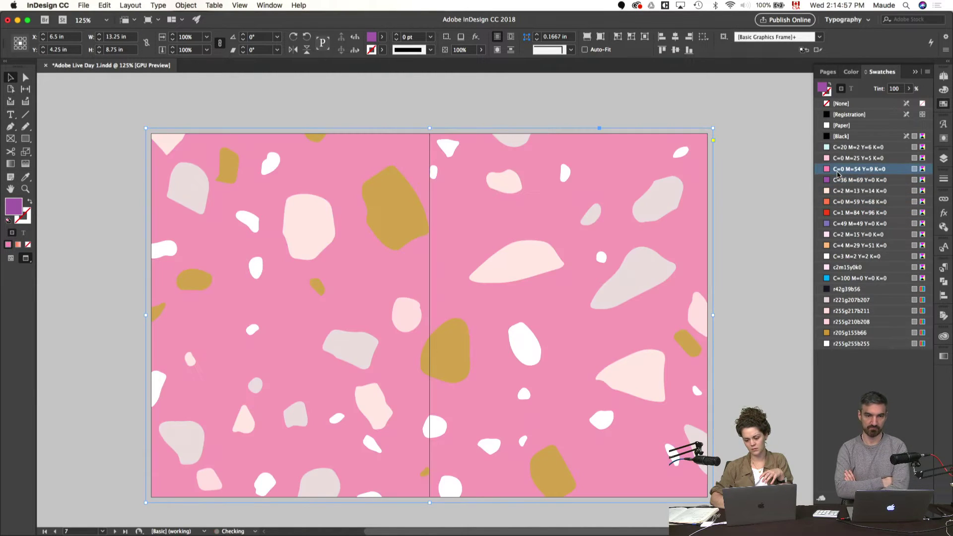
left_click(838, 158)
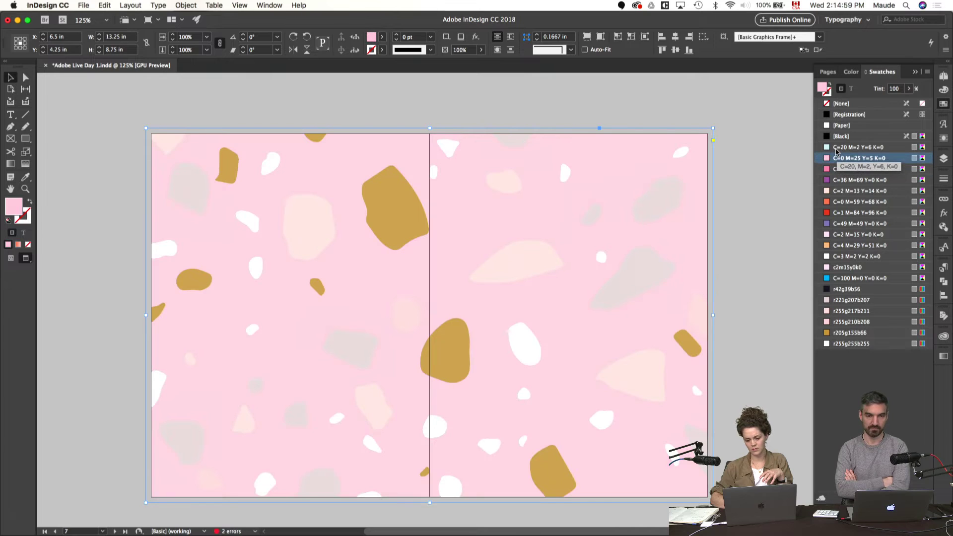
left_click(837, 147)
left_click(836, 162)
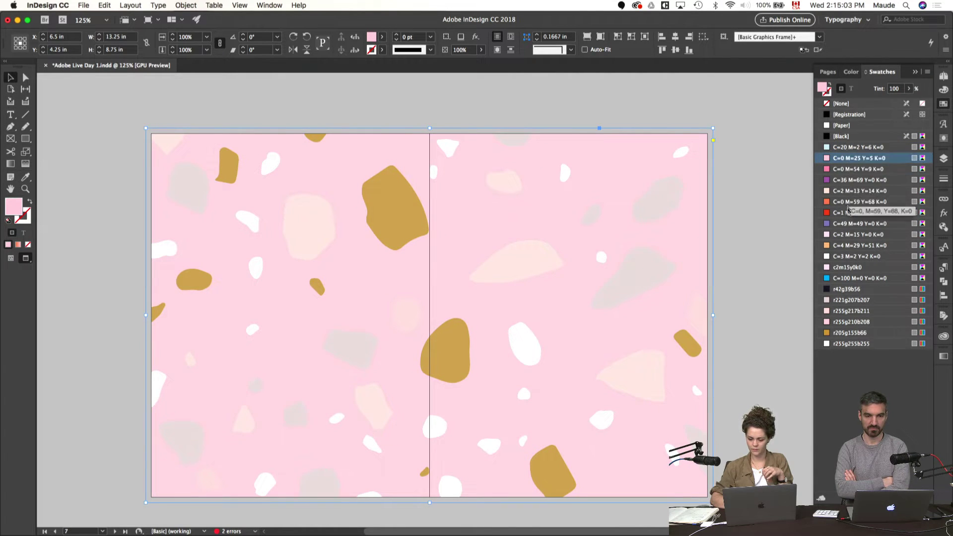
left_click(837, 214)
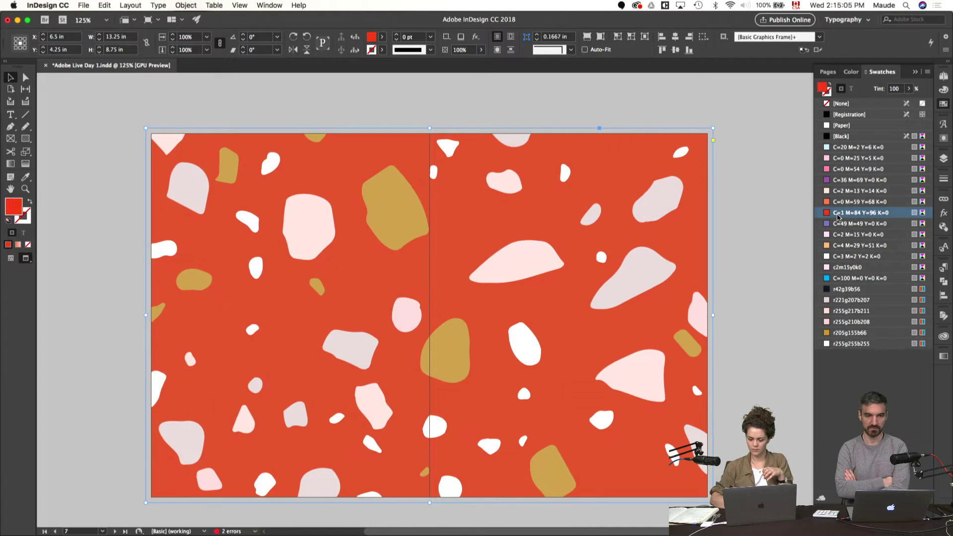
left_click(838, 126)
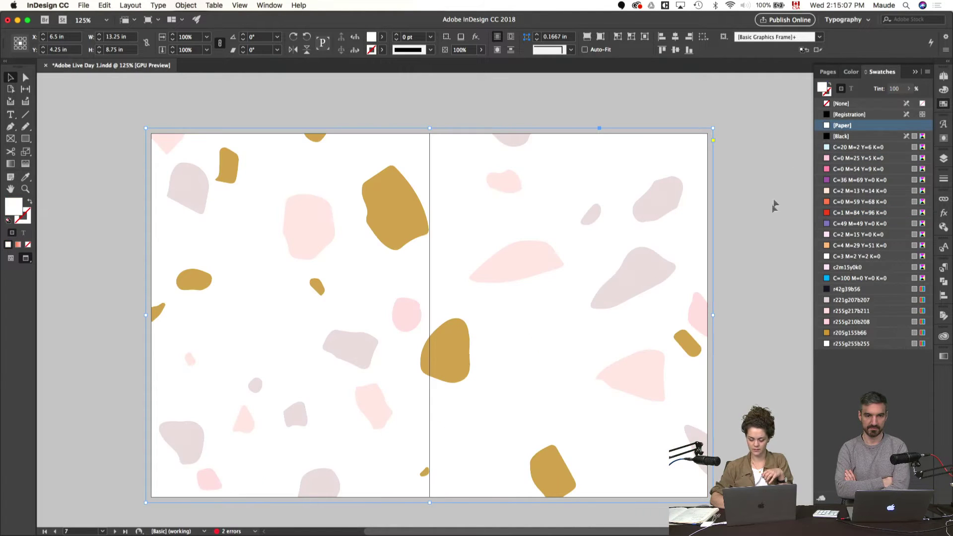
left_click(762, 227)
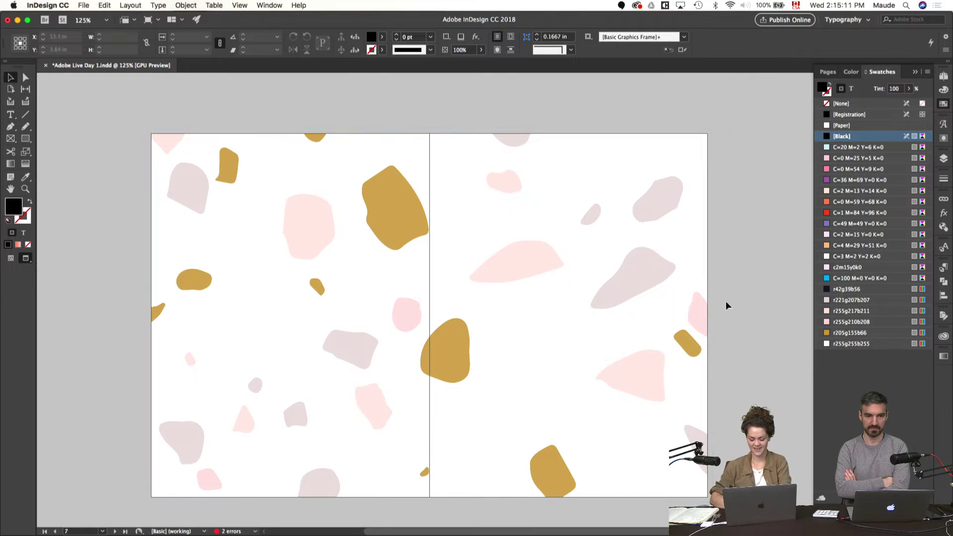
- Remove the white background rectangle from behind the terrazzo stones on spread 6–7
left_click(704, 233)
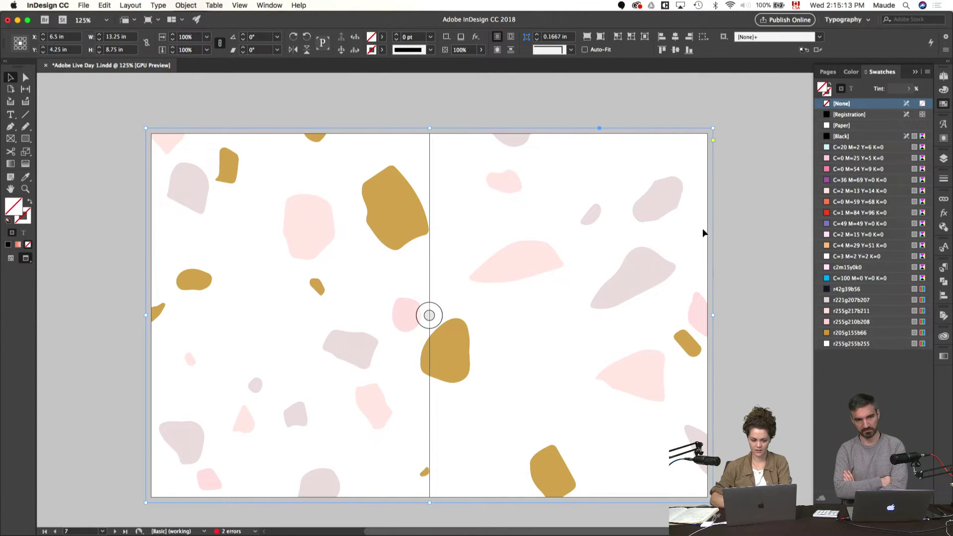
key("super+shift+a")
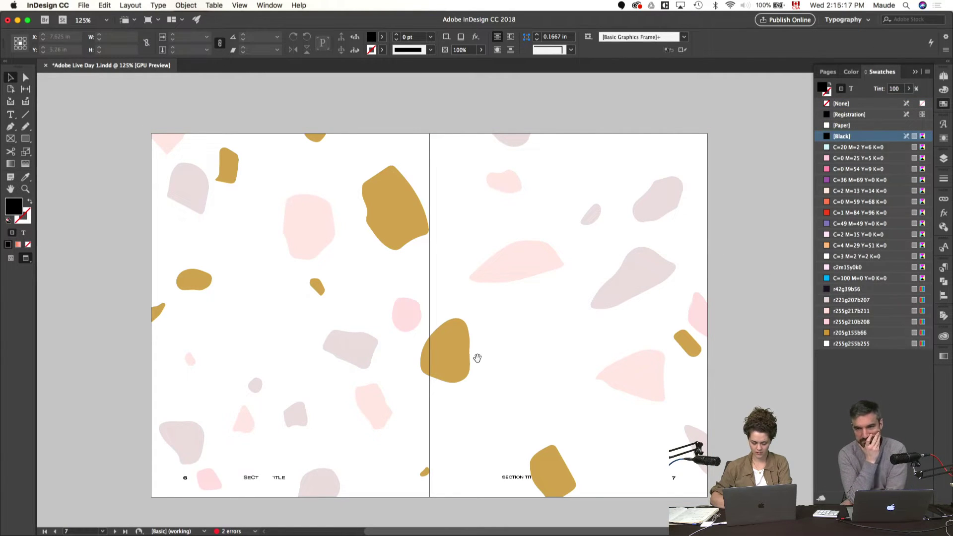
left_click_drag(476, 357, 481, 337)
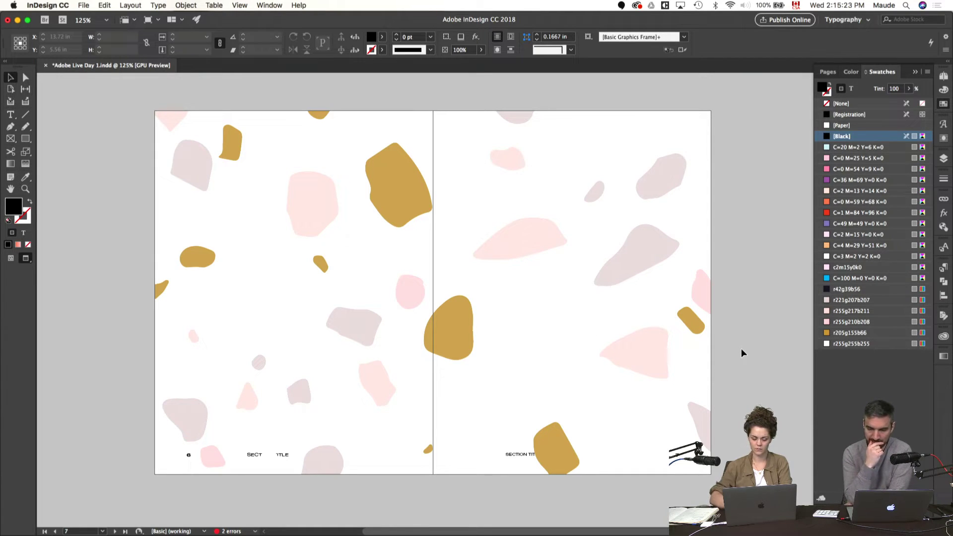
- Switch to Finder and preview the Adobe Stock files one after another, from AdobeStock_175180688.ai back to AdobeStock_95438267_Preview.ai
key("super+Tab")
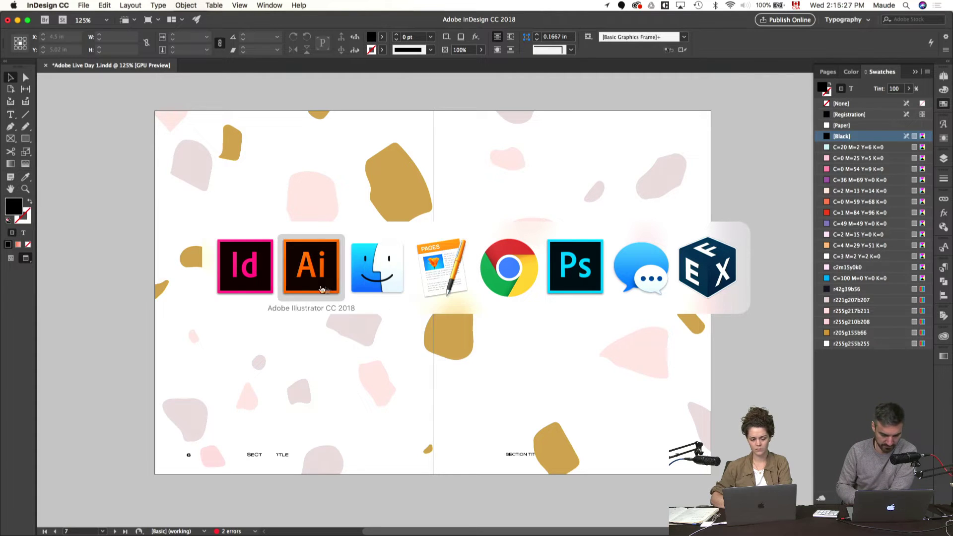
left_click(377, 268)
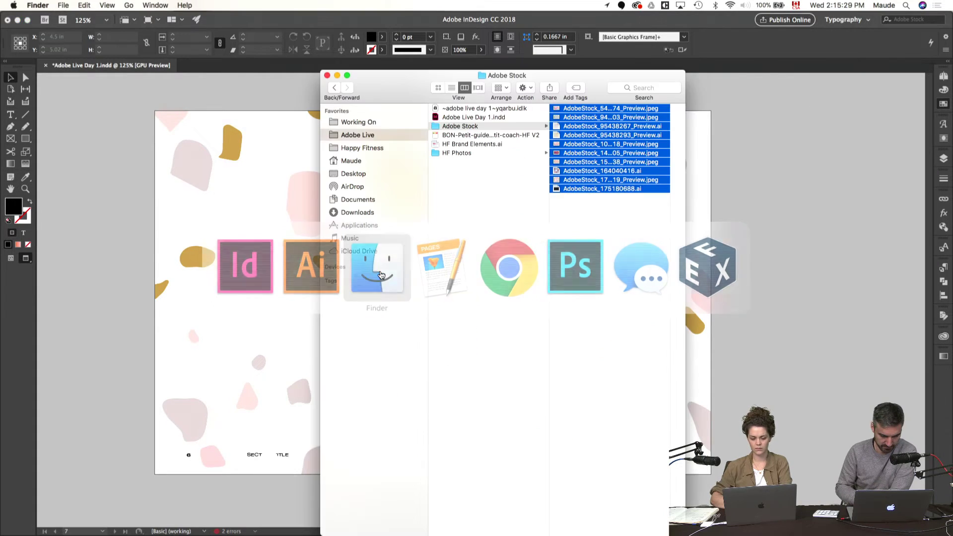
left_click(591, 201)
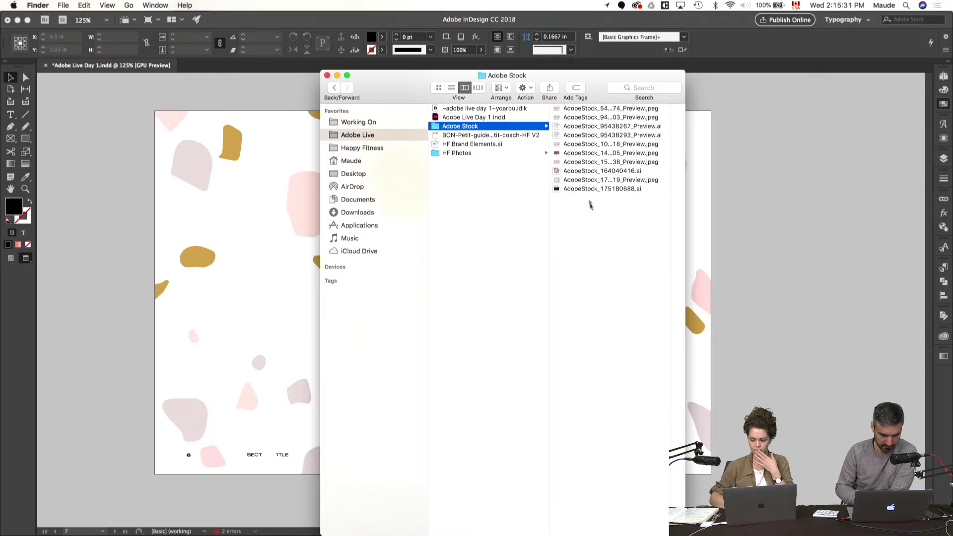
left_click(585, 187)
key("space")
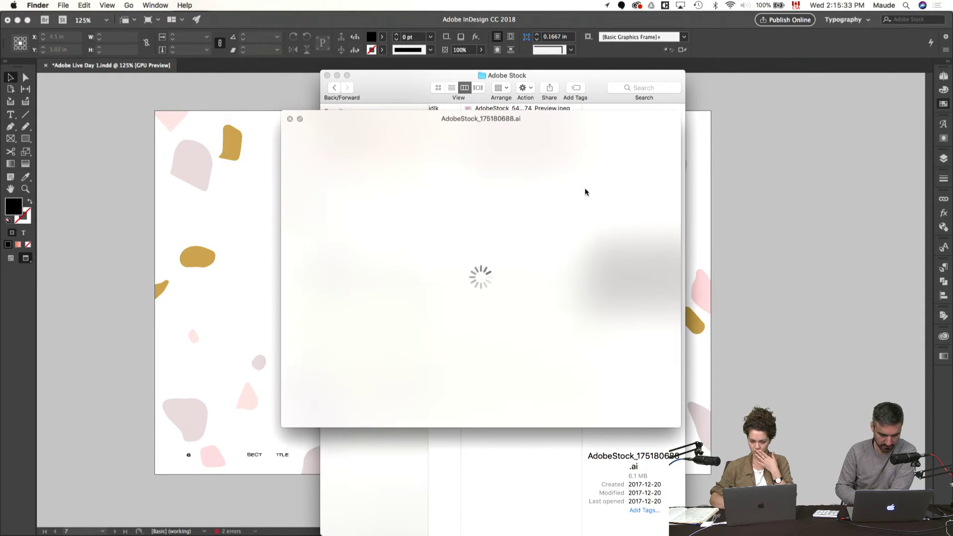
key("Up")
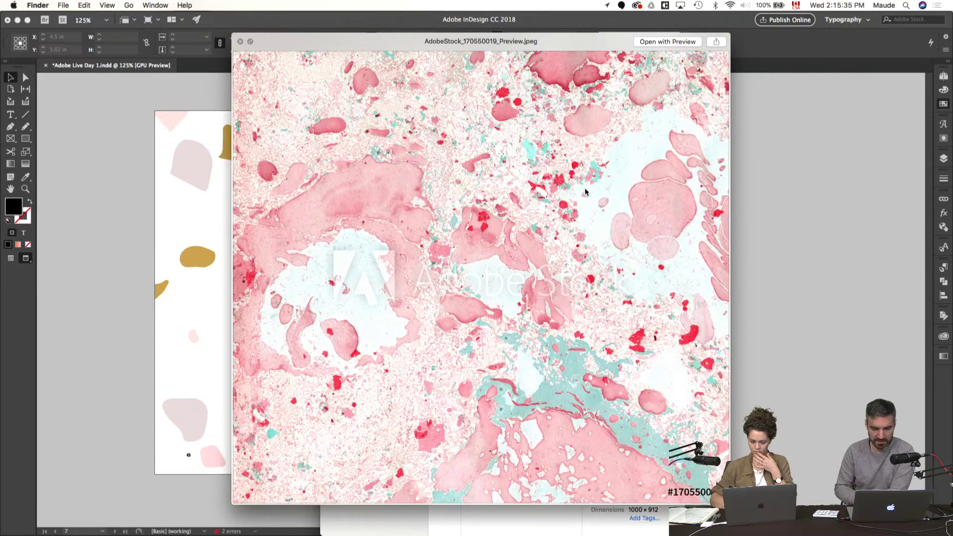
key("Up")
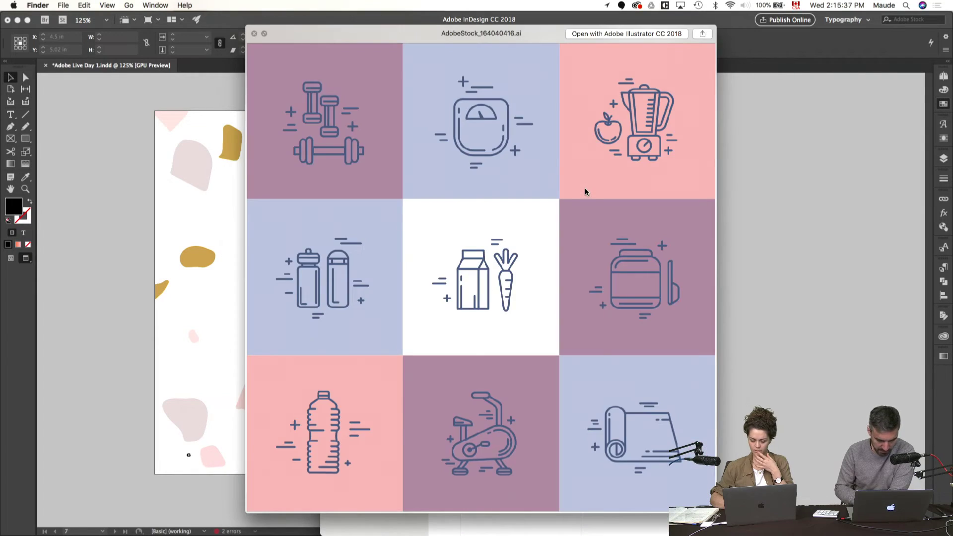
key("Up")
key("Up")
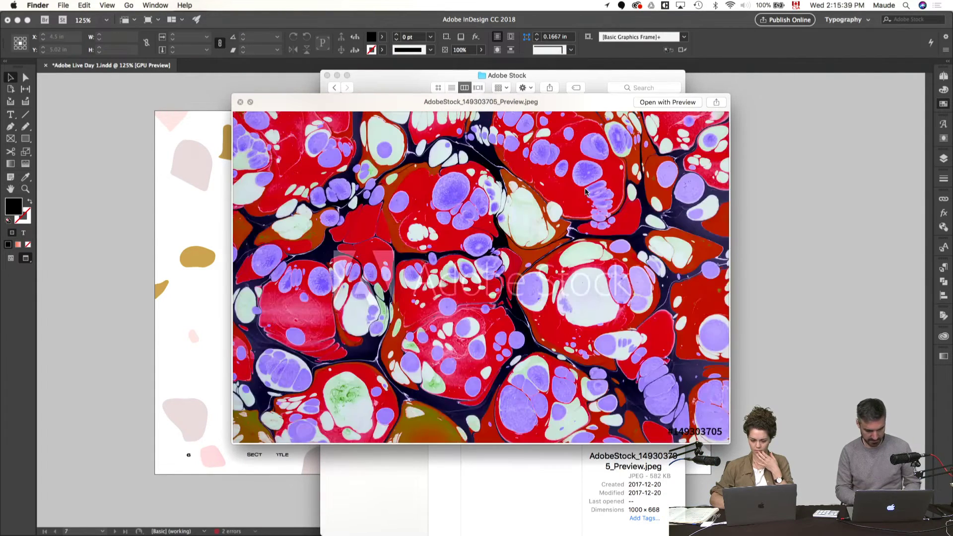
key("Up")
key("Up")
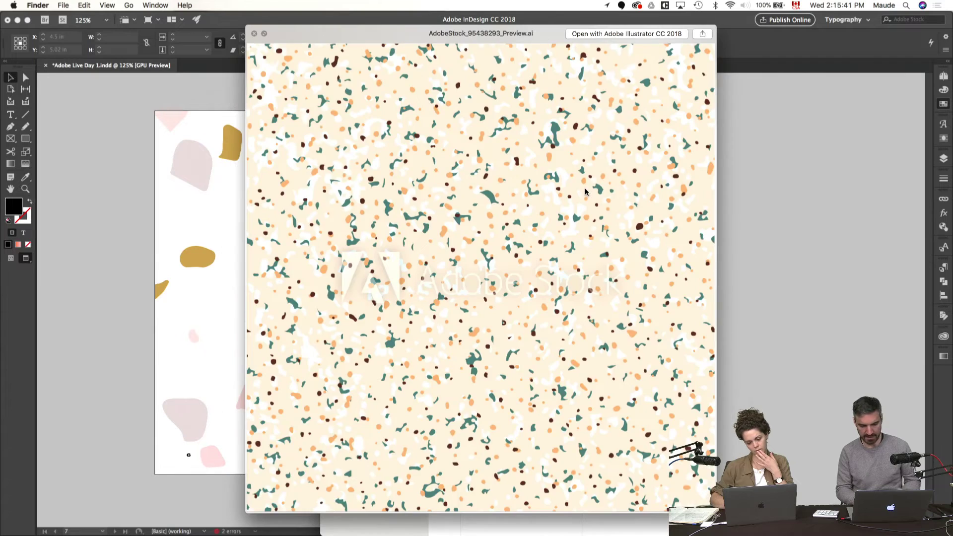
key("Up")
key("space")
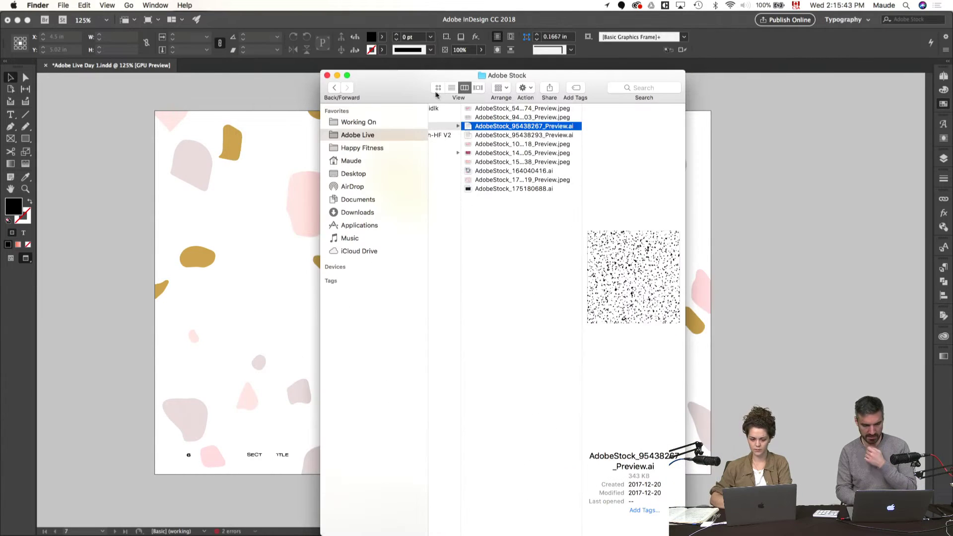
- Show the stock files as icons and load the 54357674, 94662803 and 103479918 preview JPEGs into InDesign for placing
left_click(438, 87)
left_click(458, 128)
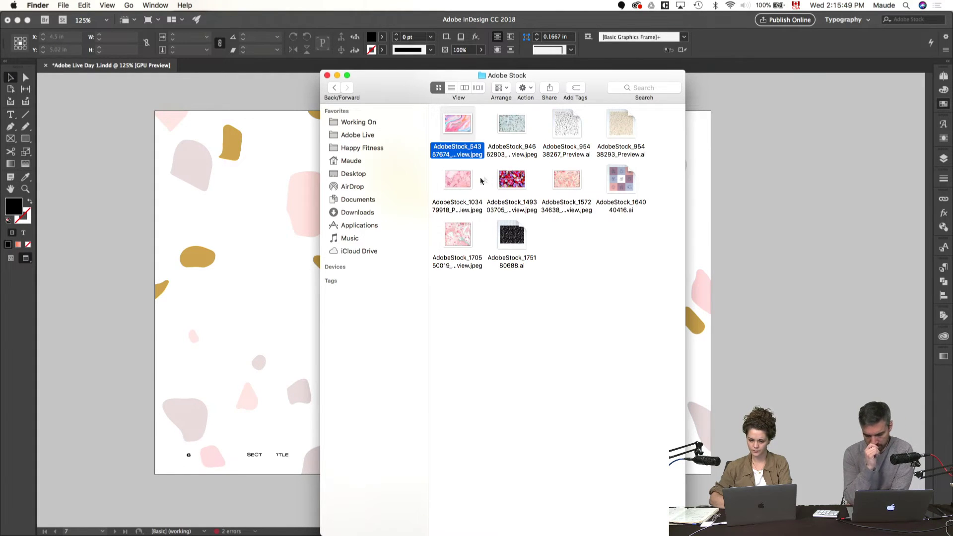
left_click(468, 186, "super")
left_click(517, 128, "super")
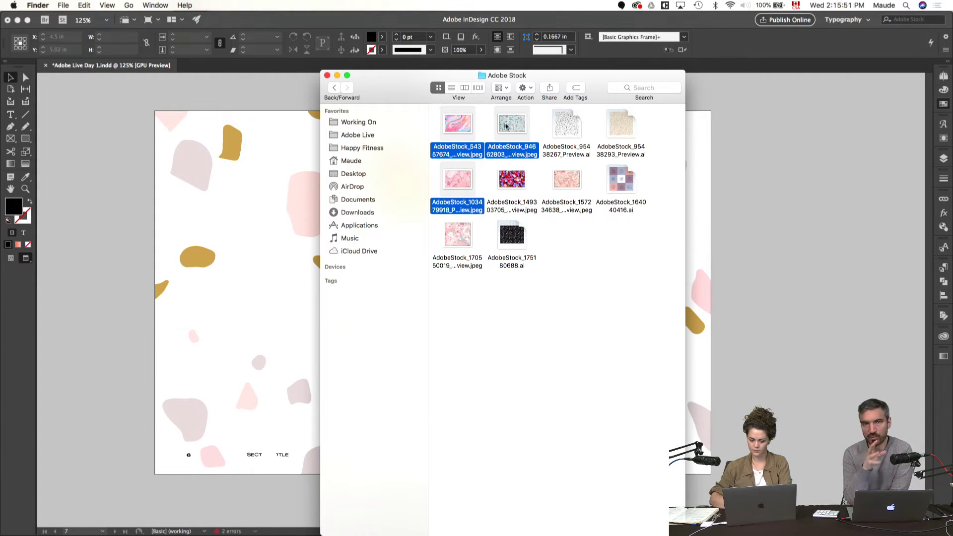
left_click_drag(506, 126, 738, 204)
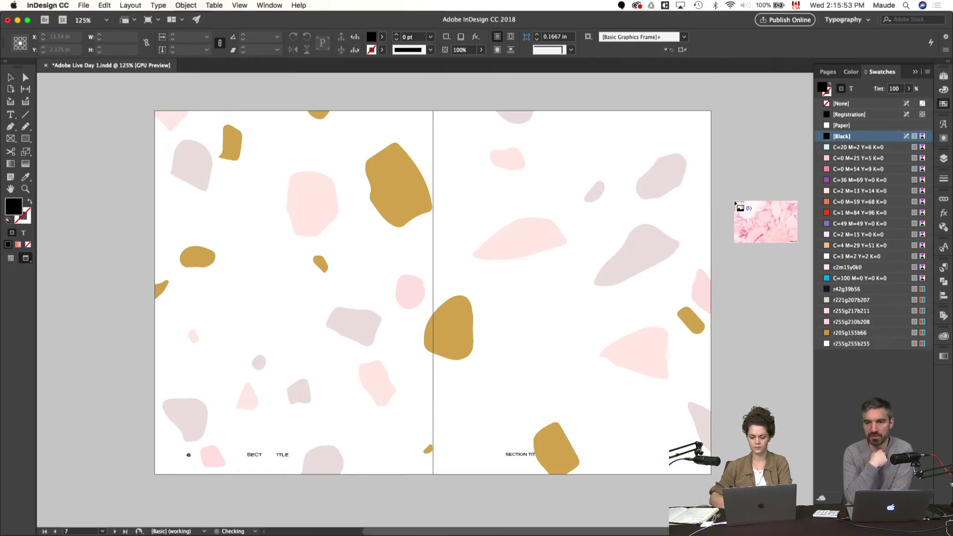
- Place the swirled pastel marble image on the blank spread 30–31, starting outside its outer left edge and running across both pages
scroll(735, 203, "down", 2)
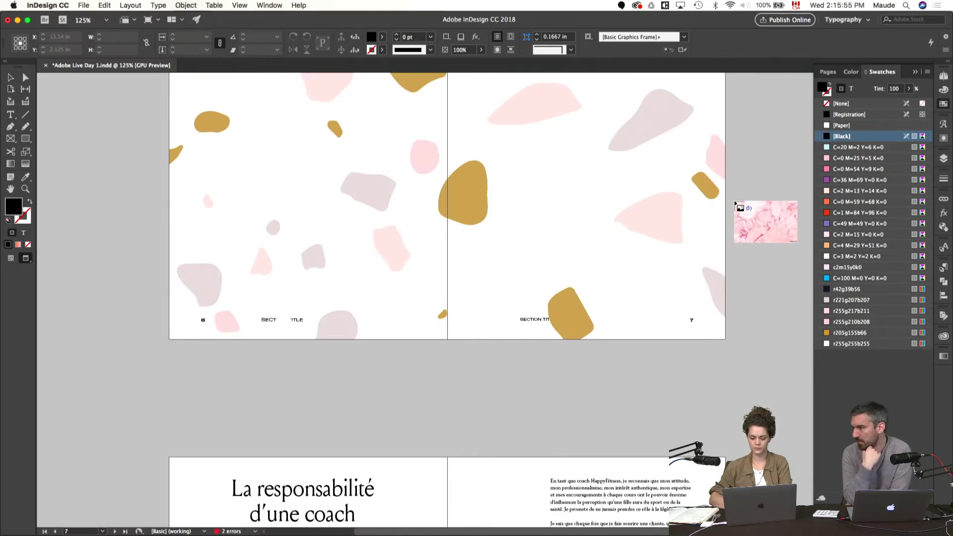
scroll(735, 204, "down", 20)
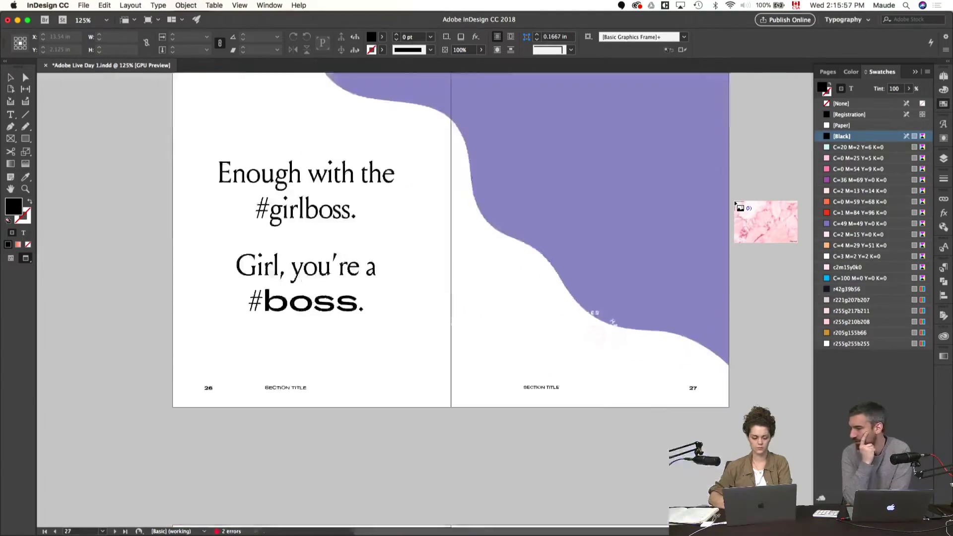
scroll(735, 203, "down", 8)
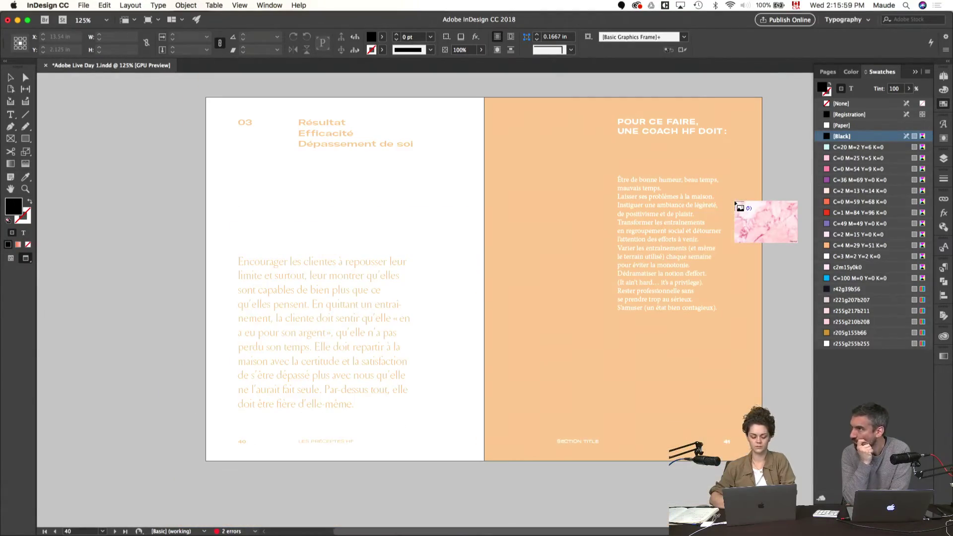
scroll(526, 289, "up", 10)
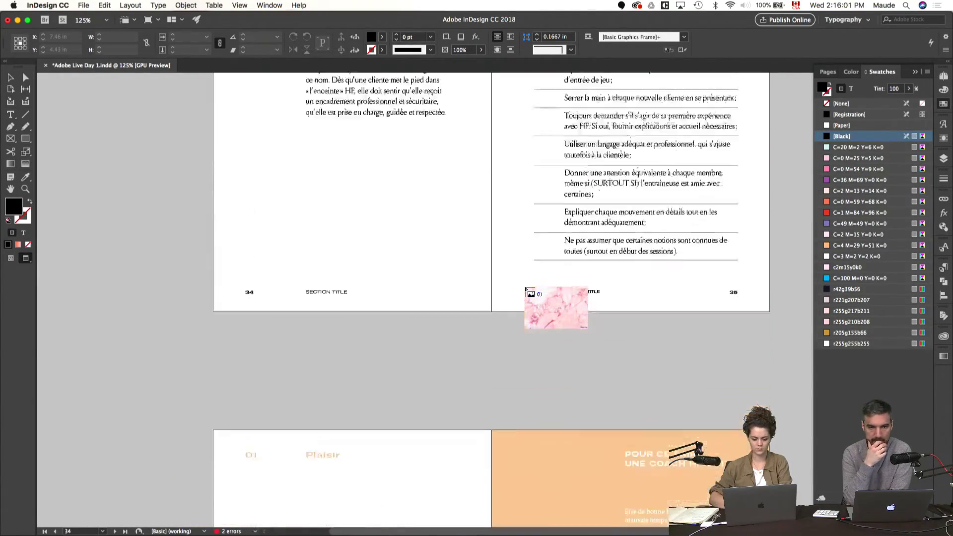
scroll(525, 289, "up", 6)
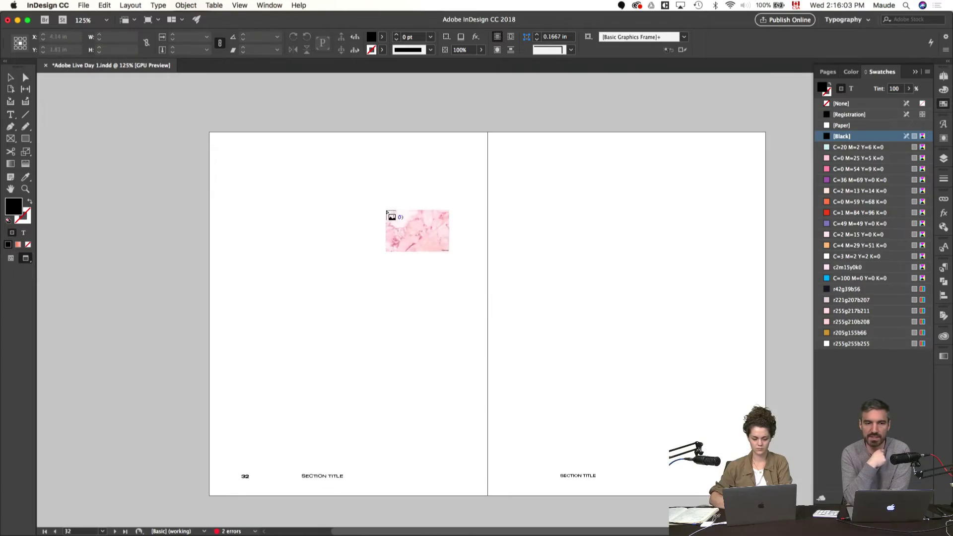
left_click(175, 136)
scroll(175, 144, "up", 5)
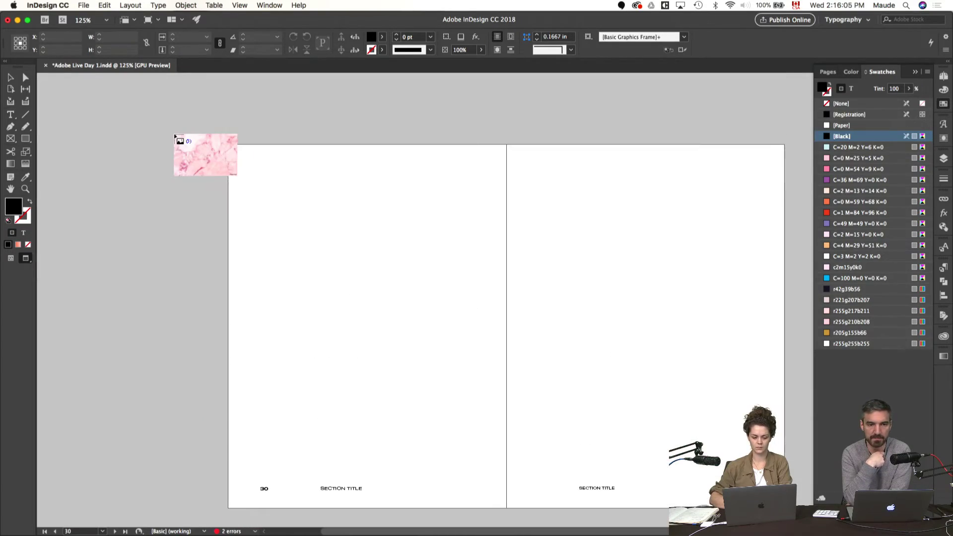
scroll(172, 162, "down", 8)
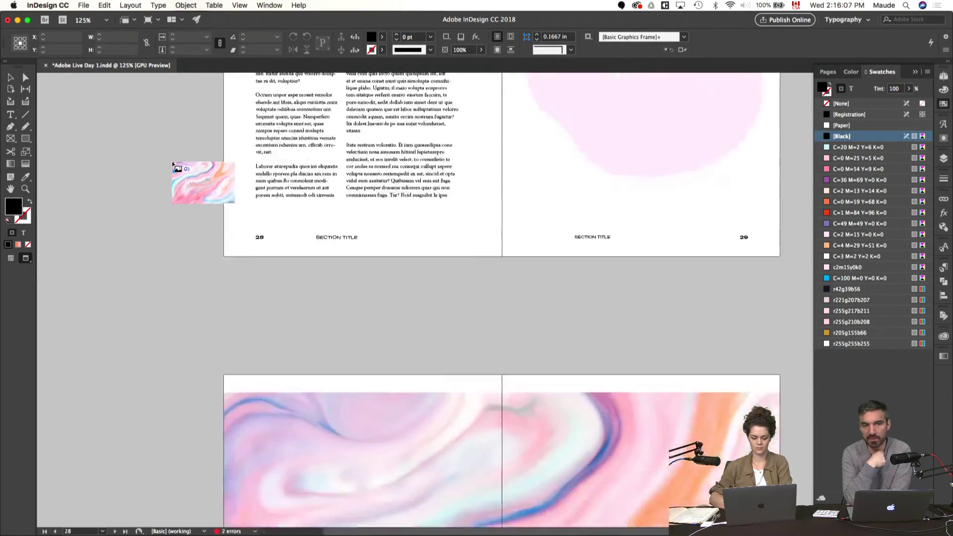
- Turn off preview mode to show the guides, bleed and frame edges around spread 30–31 at 75% zoom
key("super+minus")
key("super+minus")
key("w")
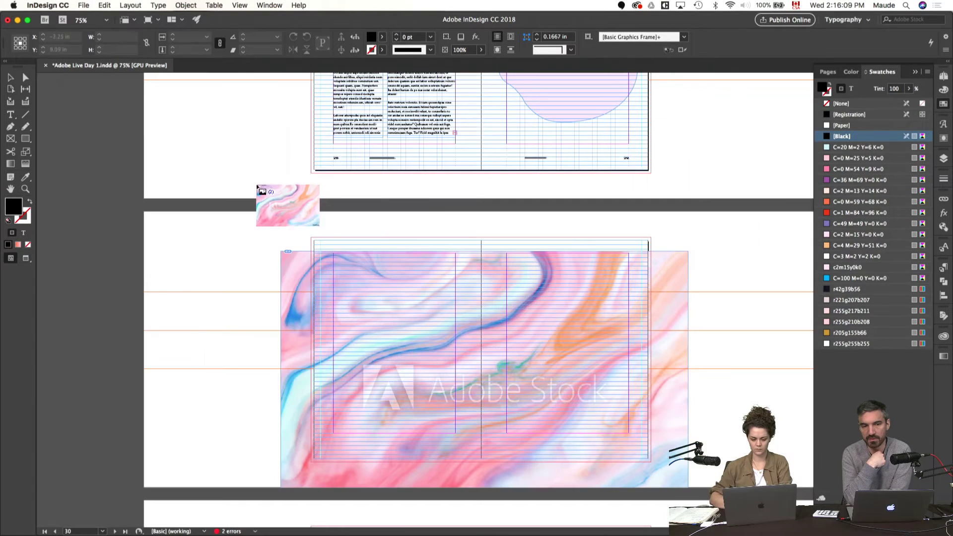
- Place the terrazzo and swirled marble images at reduced size on spread 30–31, then separate them with terrazzo over page 30 and marble over page 31
key("Right")
left_click(212, 242)
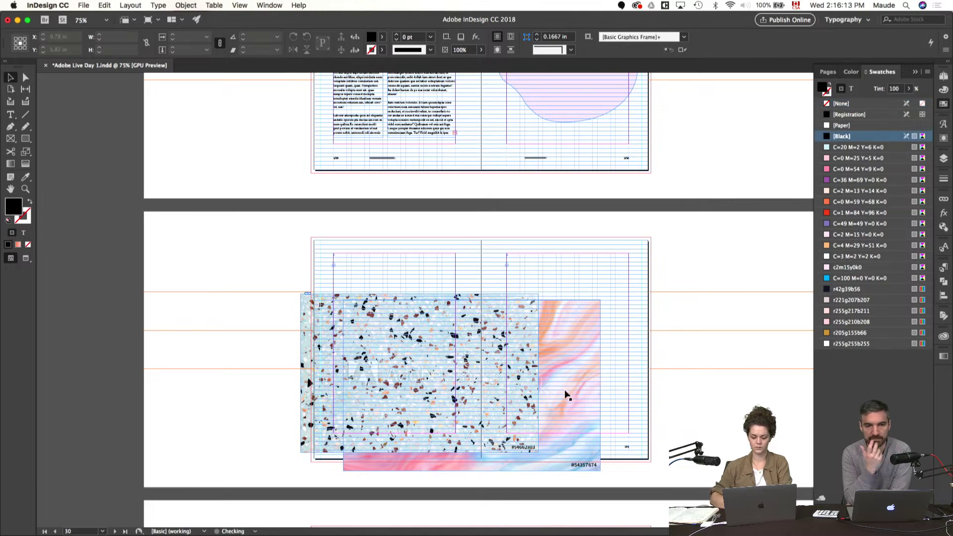
left_click_drag(564, 393, 681, 351)
left_click_drag(421, 374, 308, 324)
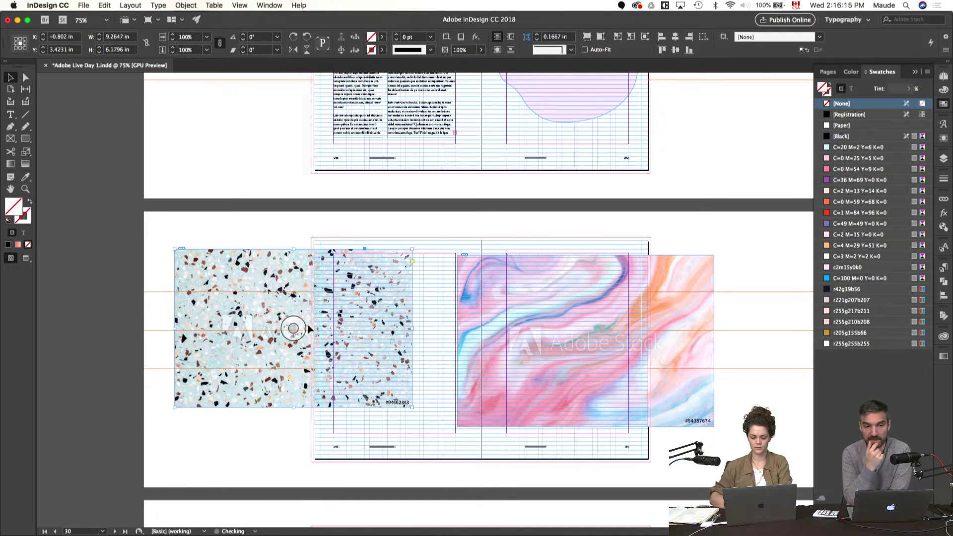
- Fit the pink marble image to page 33 by aligning it with the outer top bleed corner, scaling it to 8.75 in high and cropping it at the spine
scroll(307, 324, "down", 5)
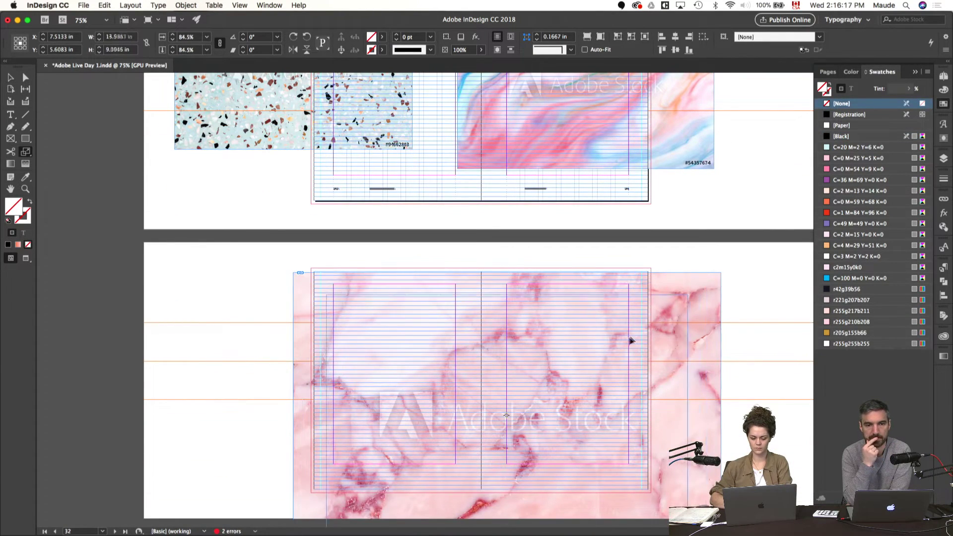
key("w")
left_click(696, 395)
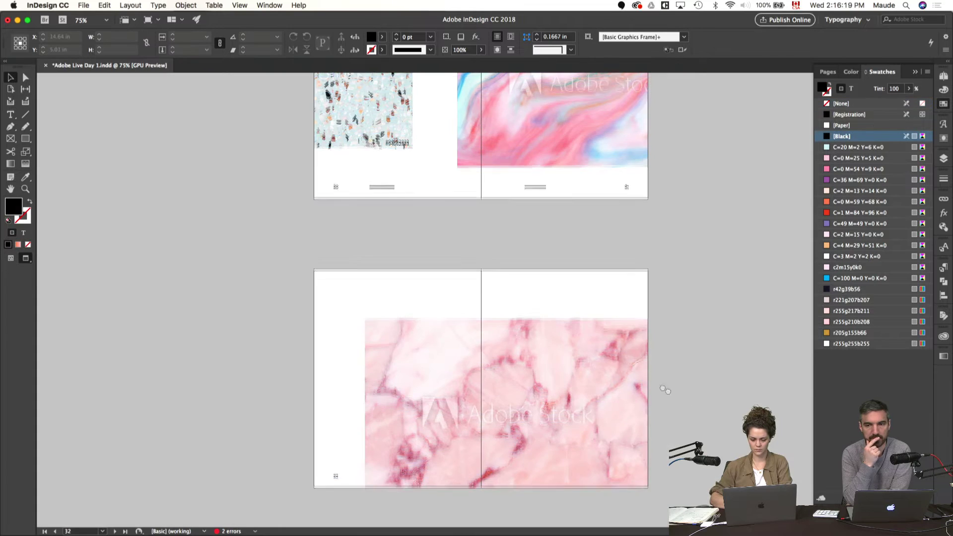
scroll(626, 342, "down", 2)
key("super+equal")
scroll(536, 338, "up", 1)
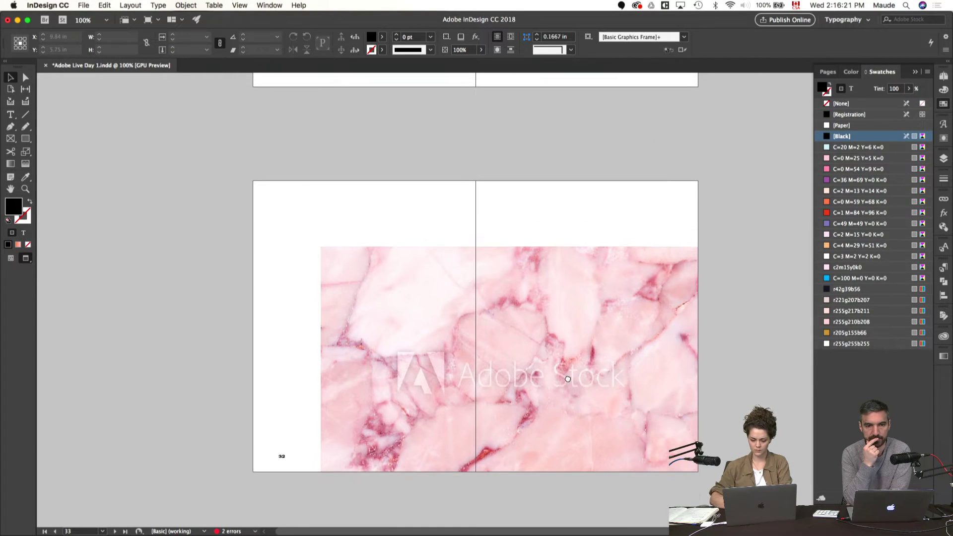
key("w")
left_click_drag(608, 326, 610, 257)
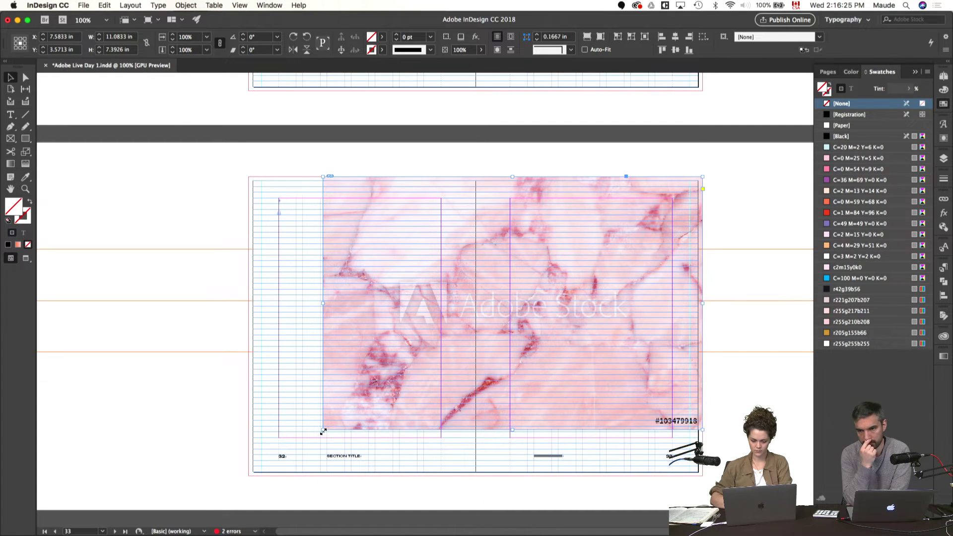
left_click_drag(321, 435, 308, 464)
left_click_drag(253, 327, 475, 328)
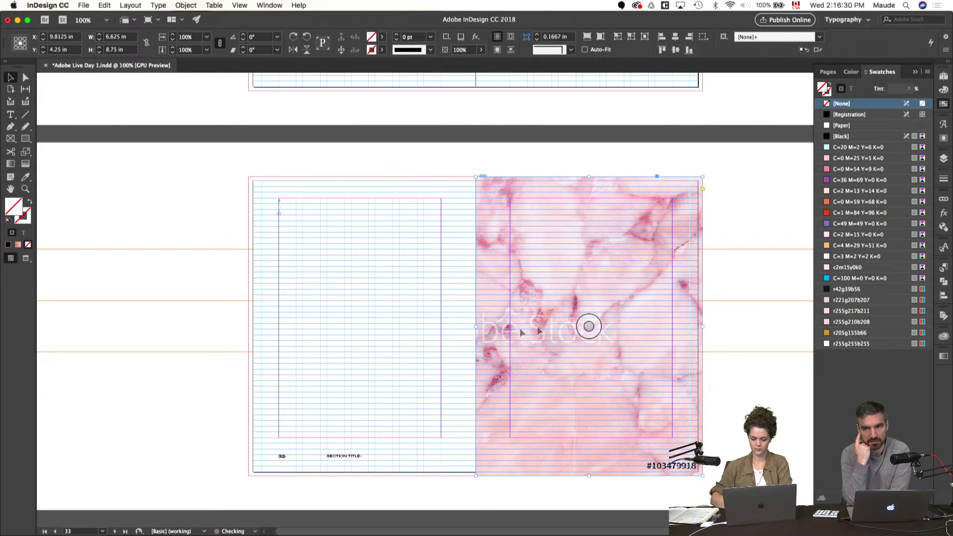
- Enlarge the pink marble inside its frame on page 33 and shift it down so the stock number falls outside the page, then preview
left_click(589, 325)
key("super+alt+period")
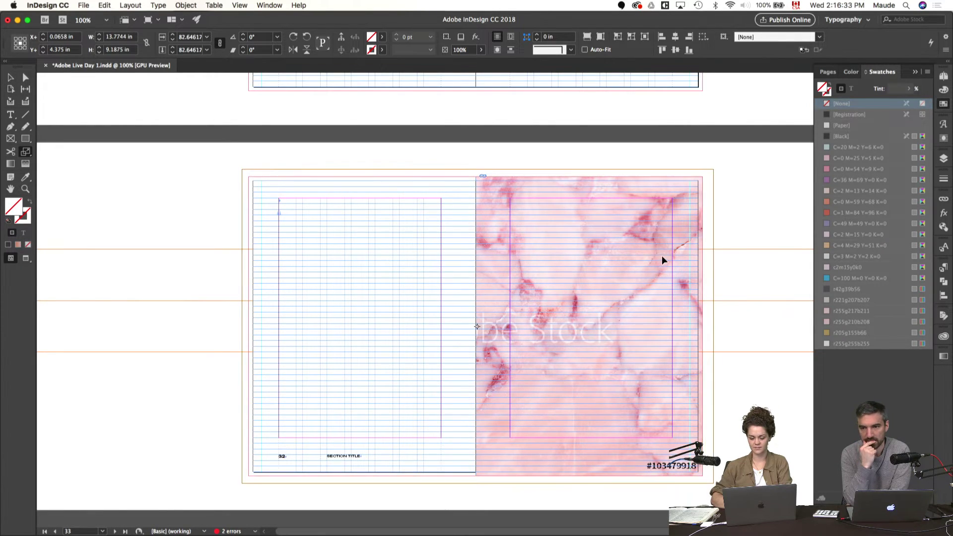
key("a")
left_click_drag(604, 278, 612, 272)
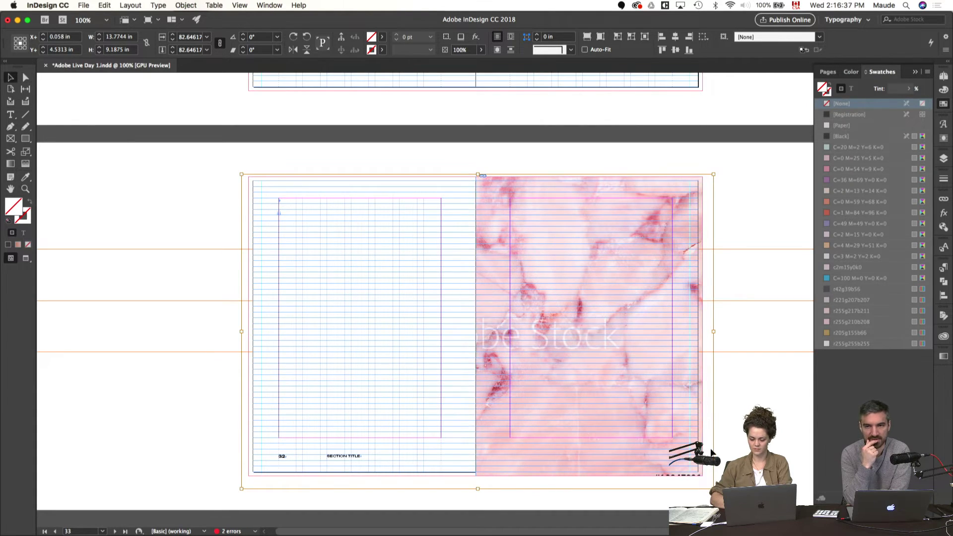
left_click(743, 454)
key("w")
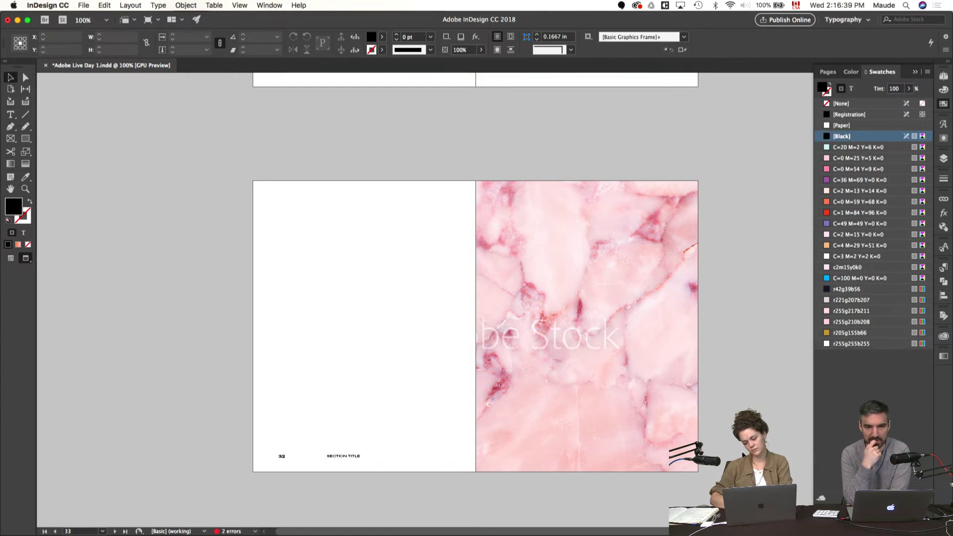
- On spread 30–31, move the swirled marble further out past page 31 and align the terrazzo with page 30's outer top bleed corner
scroll(743, 455, "up", 2)
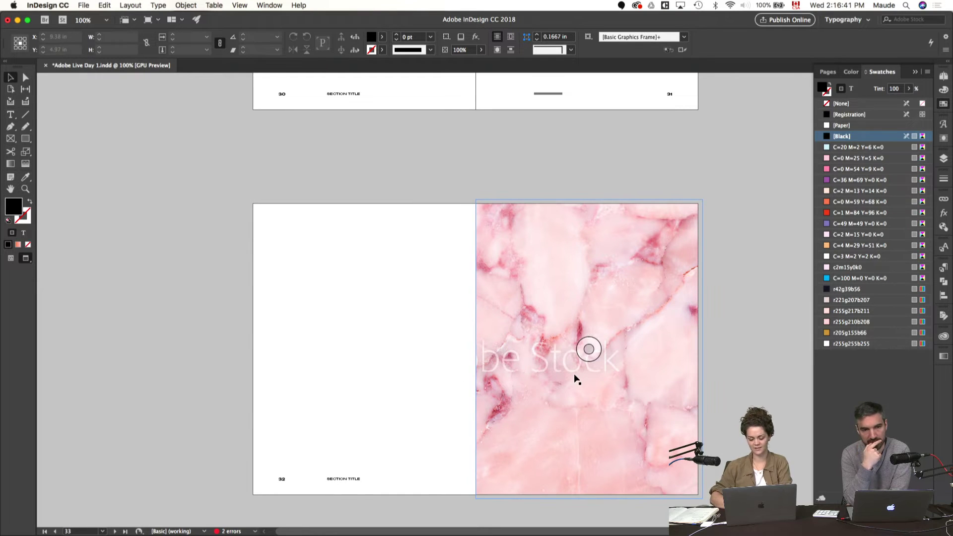
scroll(574, 379, "up", 10)
key("w")
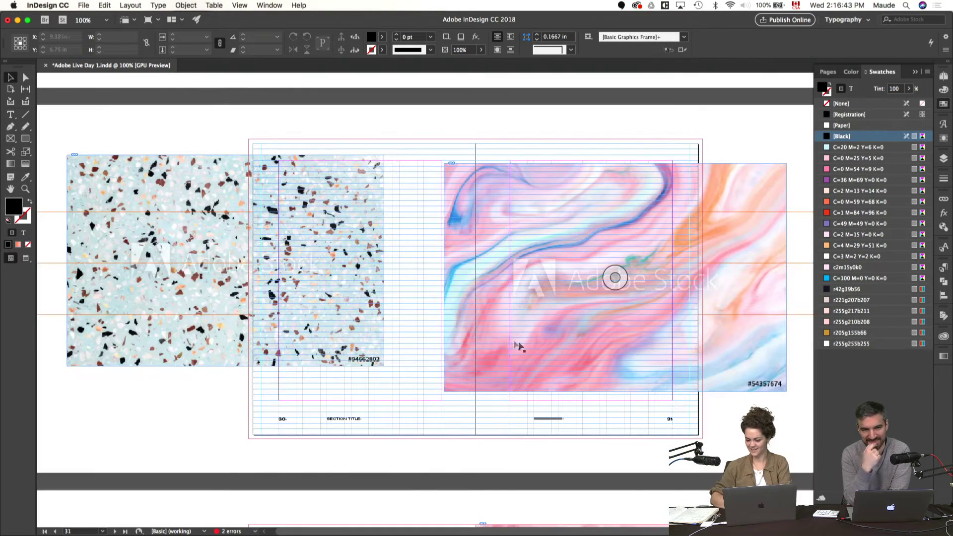
left_click(500, 348)
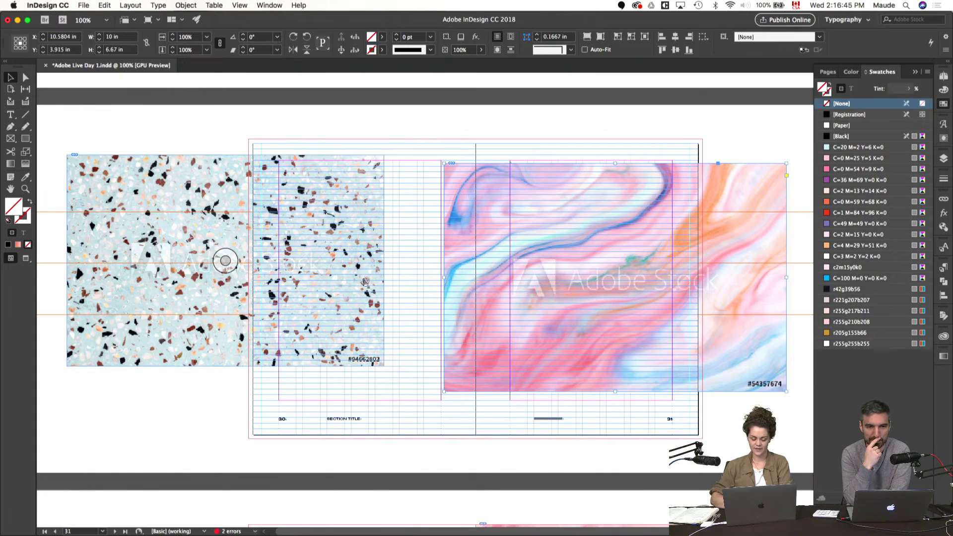
scroll(456, 272, "down", 1)
left_click_drag(623, 270, 755, 270)
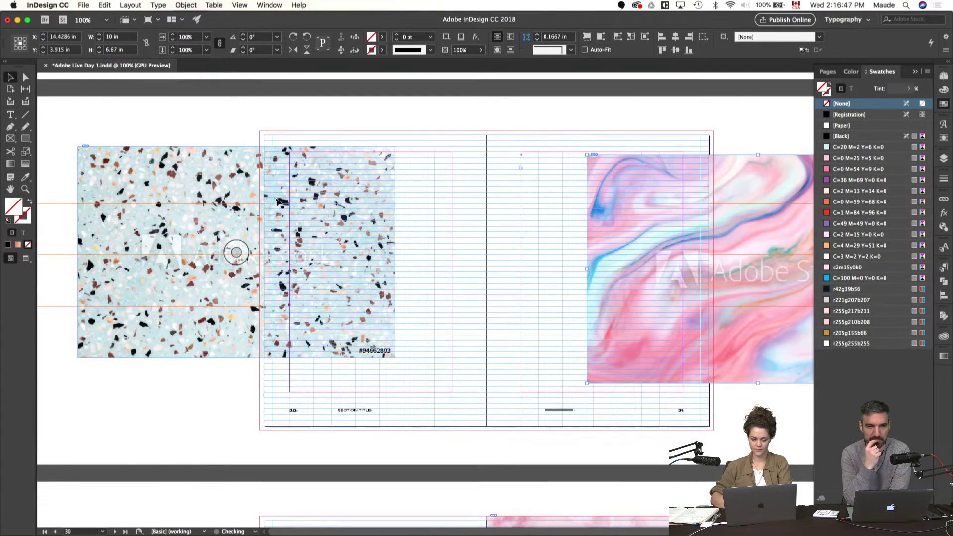
left_click_drag(251, 160, 449, 183)
key("super+equal")
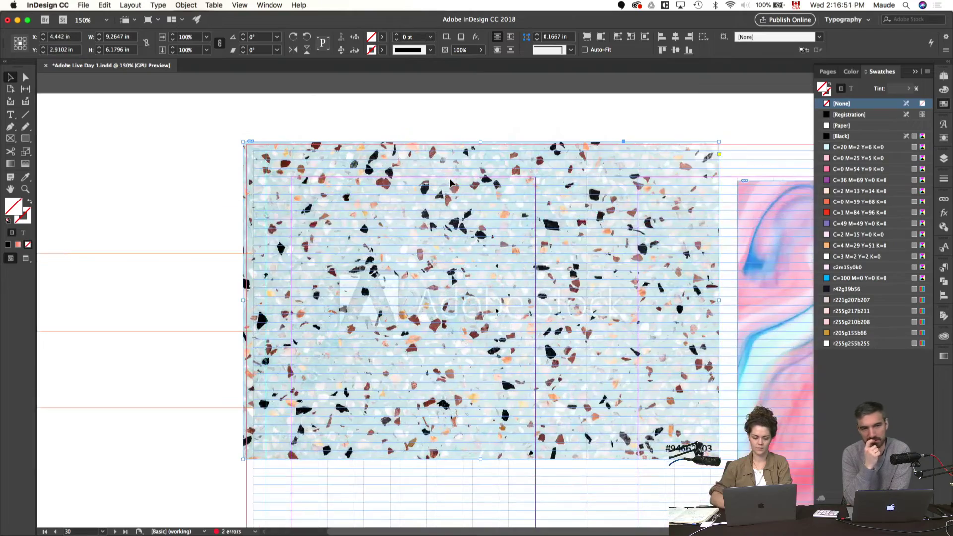
left_click_drag(281, 166, 287, 208)
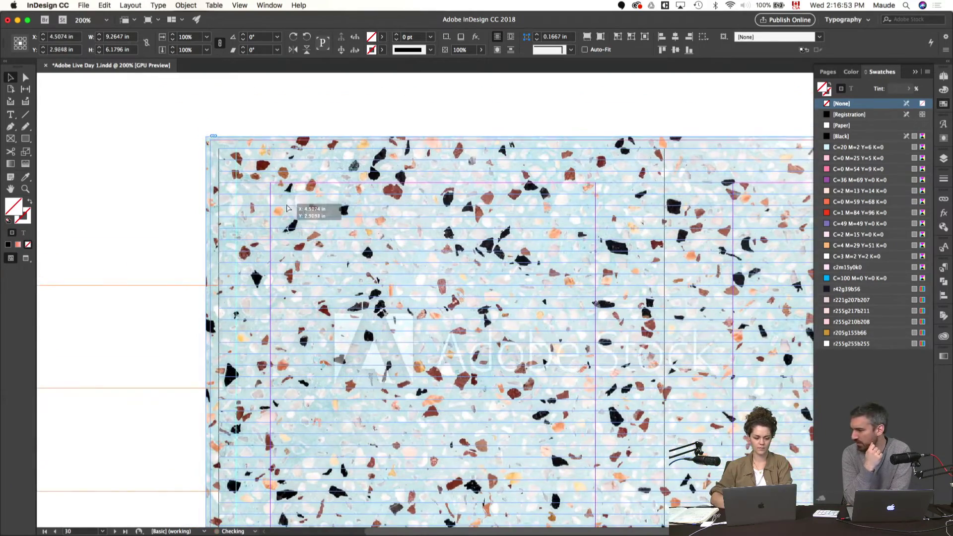
scroll(527, 332, "down", 3)
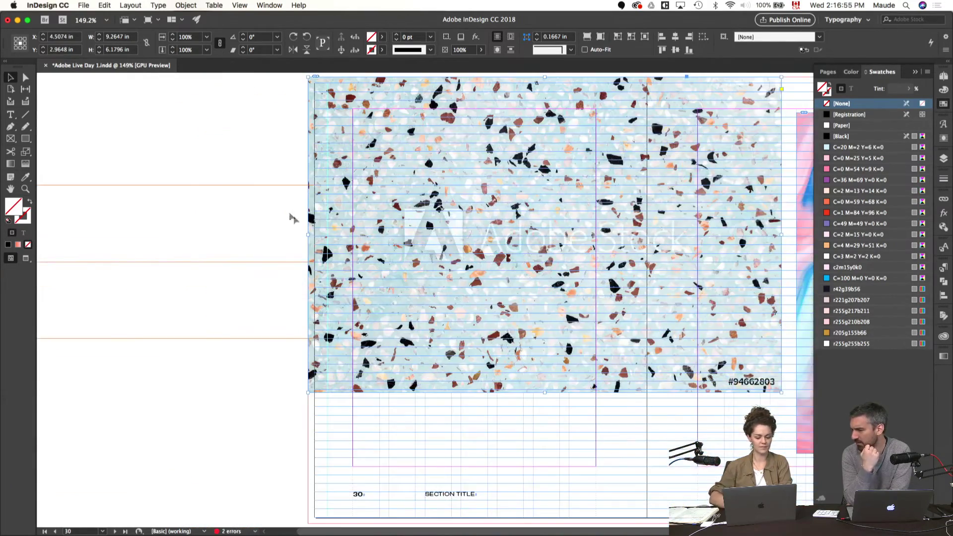
- Scale the terrazzo image to 8.75 in high and crop its frame at the spine so it covers only page 30
scroll(439, 260, "down", 2)
scroll(436, 283, "right", 5)
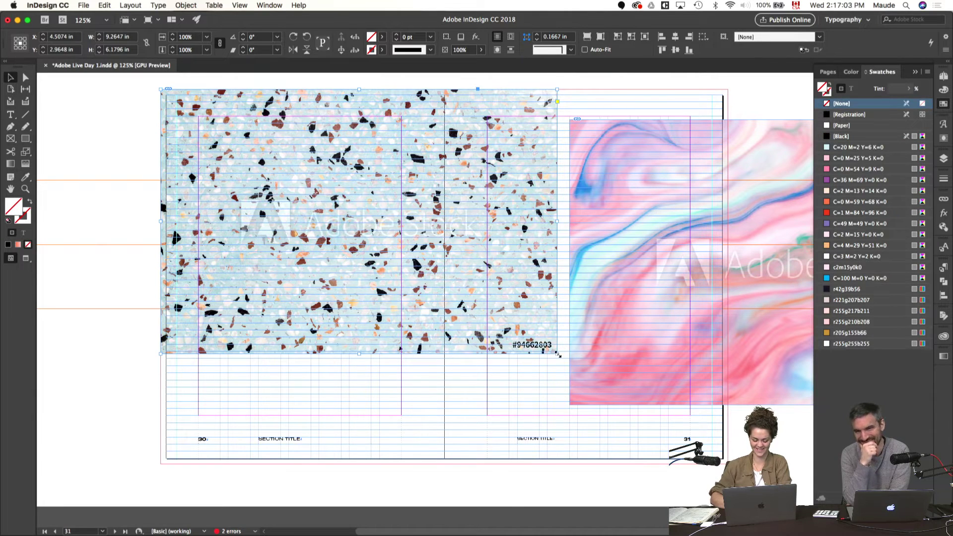
left_click_drag(558, 355, 455, 466)
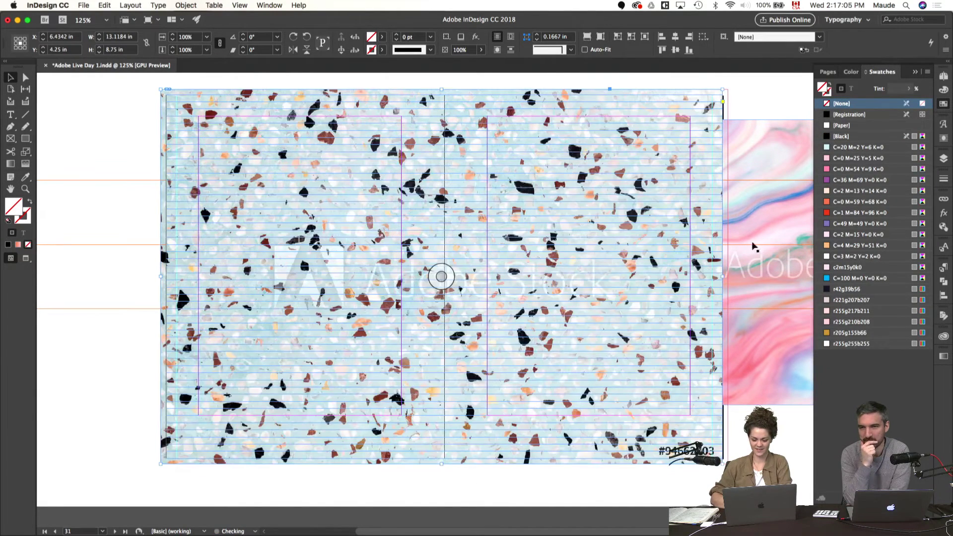
left_click_drag(723, 276, 447, 285)
left_click(453, 296)
scroll(453, 296, "right", 3)
key("w")
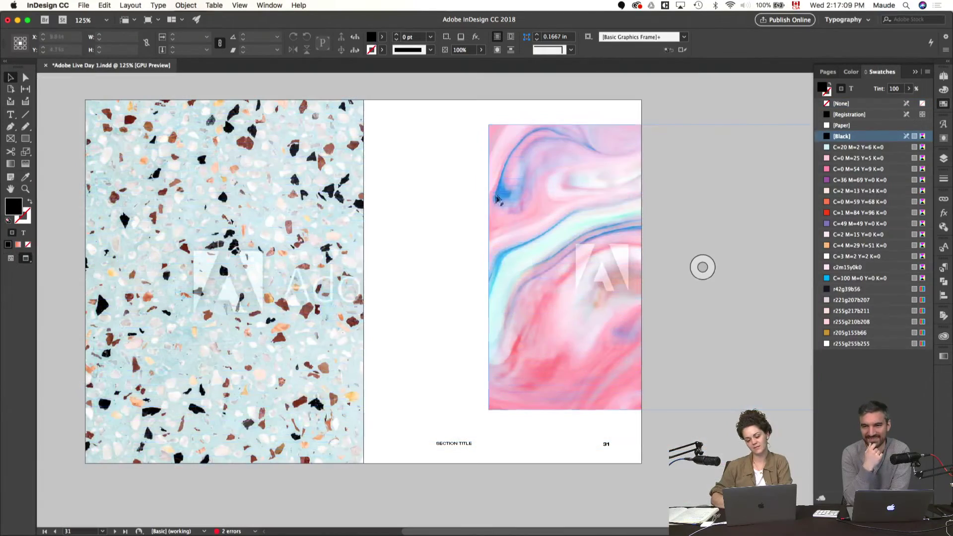
- Move the swirled marble to the spine and top bleed of page 31 and scale it to about 8.75 in high
left_click_drag(497, 199, 402, 150)
key("w")
key("super+1")
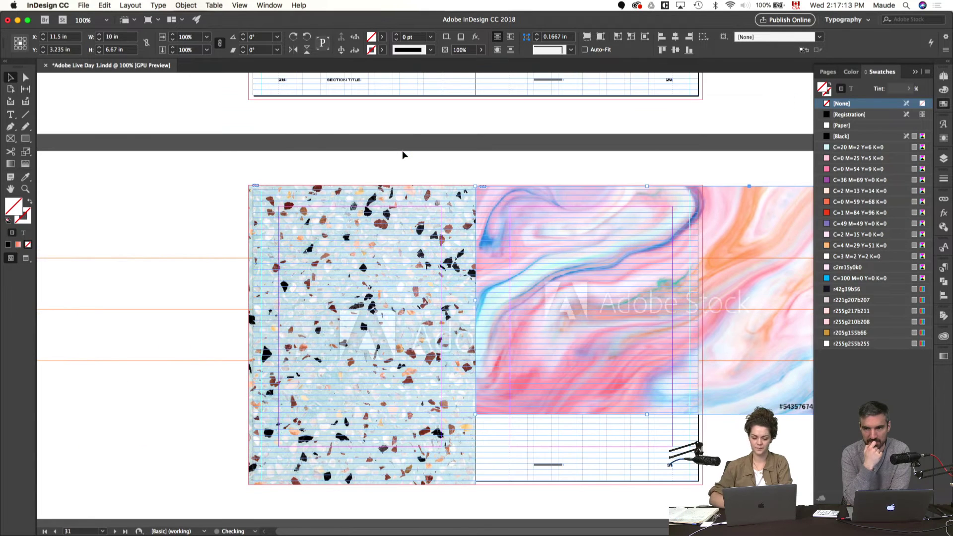
scroll(547, 309, "down", 1)
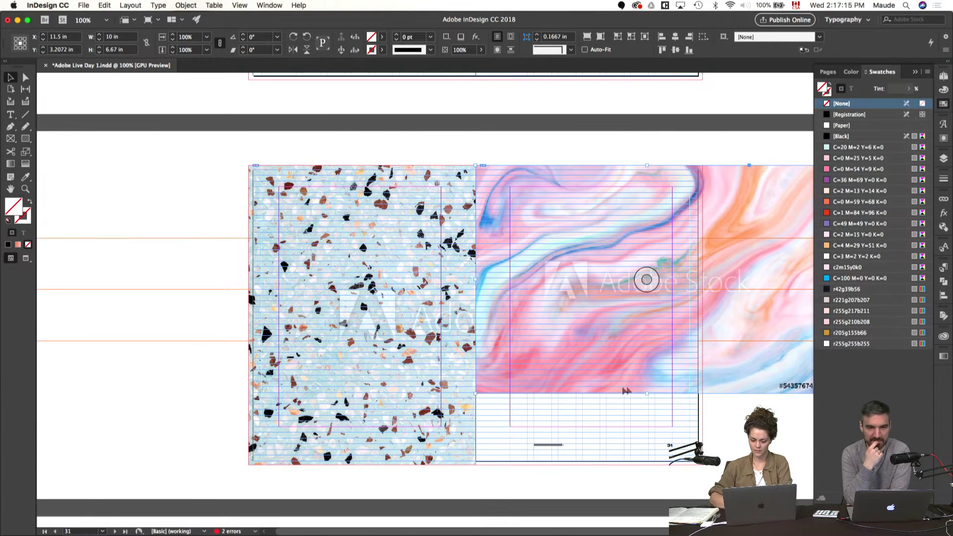
left_click_drag(647, 393, 643, 465)
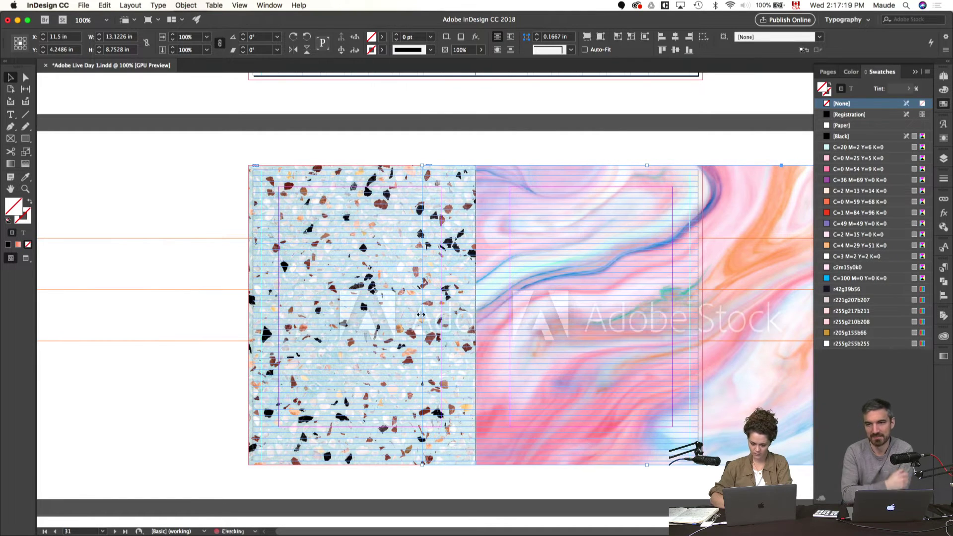
- Crop the swirled marble's frame to the spine and the outer bleed so it covers only page 31, and preview the spread
left_click_drag(434, 314, 487, 322)
scroll(441, 363, "down", 1)
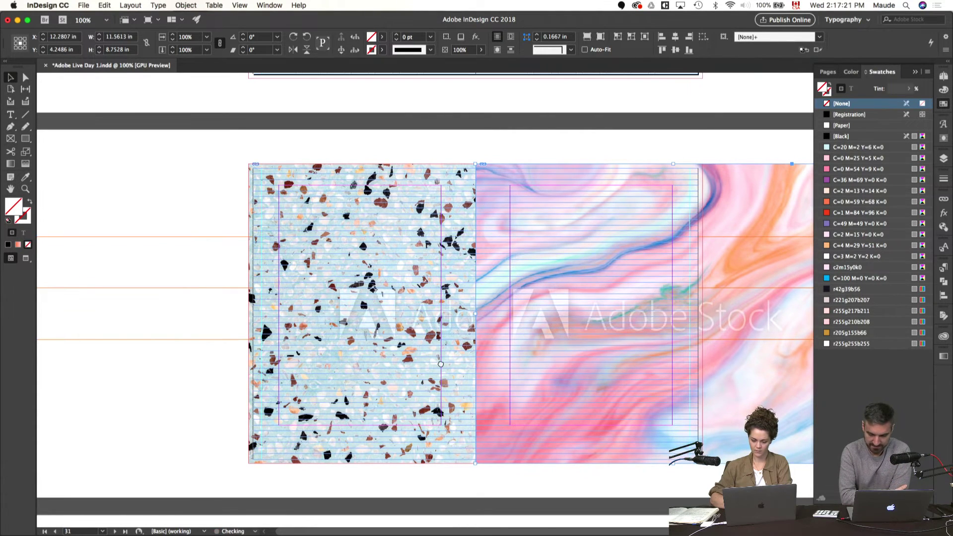
key("super+minus")
left_click_drag(778, 300, 648, 300)
key("w")
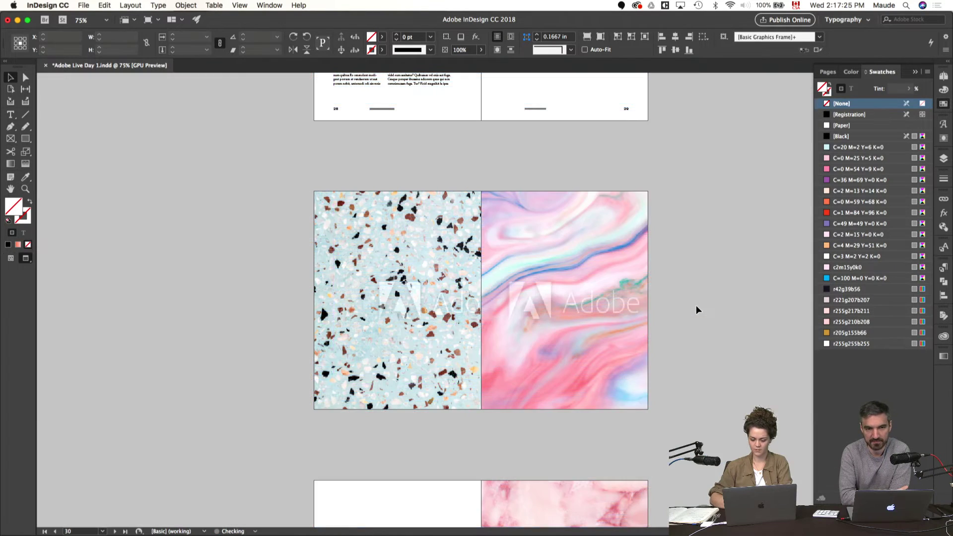
- Delete the Professionnalisme text and the list of coach duties from spread 34–35
left_click(696, 305)
scroll(696, 306, "down", 5)
scroll(696, 305, "down", 6)
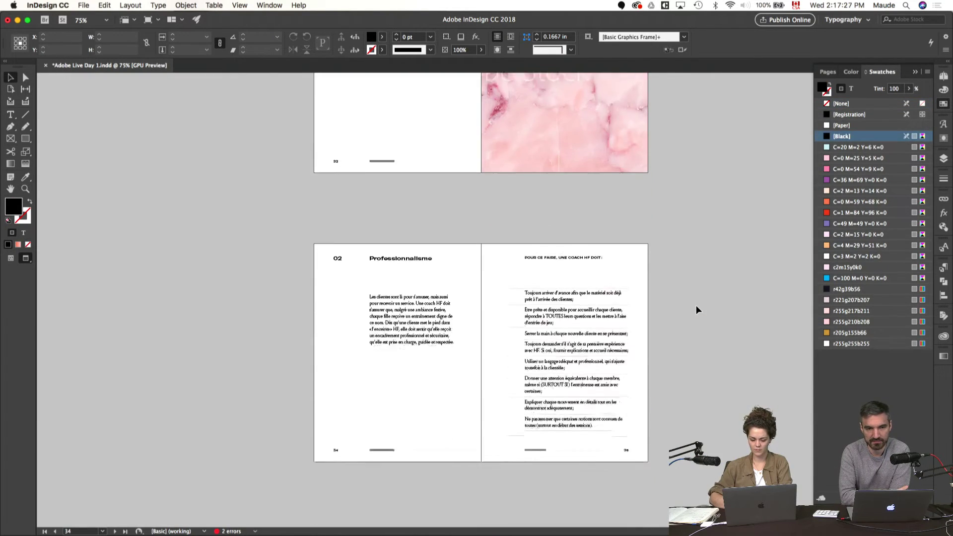
left_click_drag(672, 214, 300, 445)
key("Delete")
- Move the terrazzo image from page 30 to fill page 35, facing the blank page 34
scroll(299, 440, "up", 6)
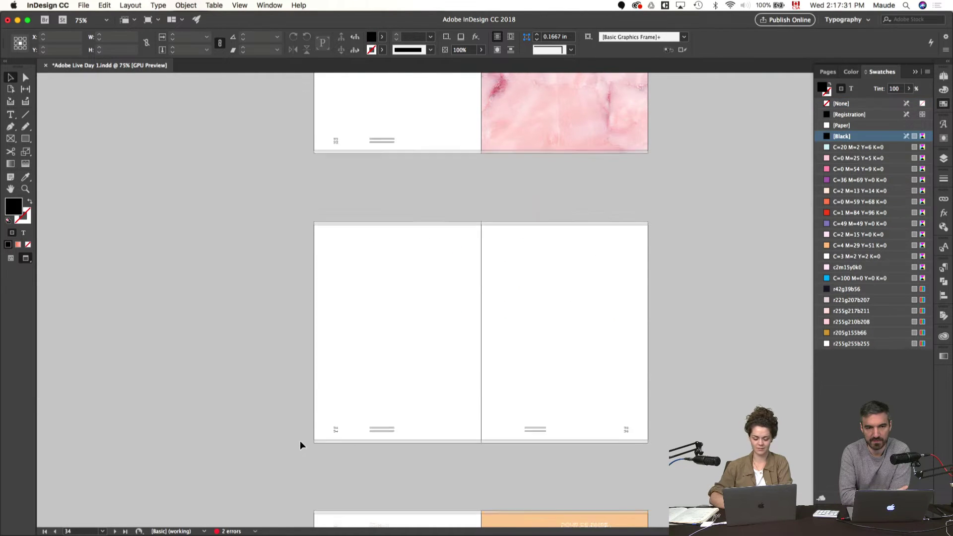
left_click_drag(395, 154, 572, 372)
scroll(404, 304, "down", 6)
left_click(690, 358)
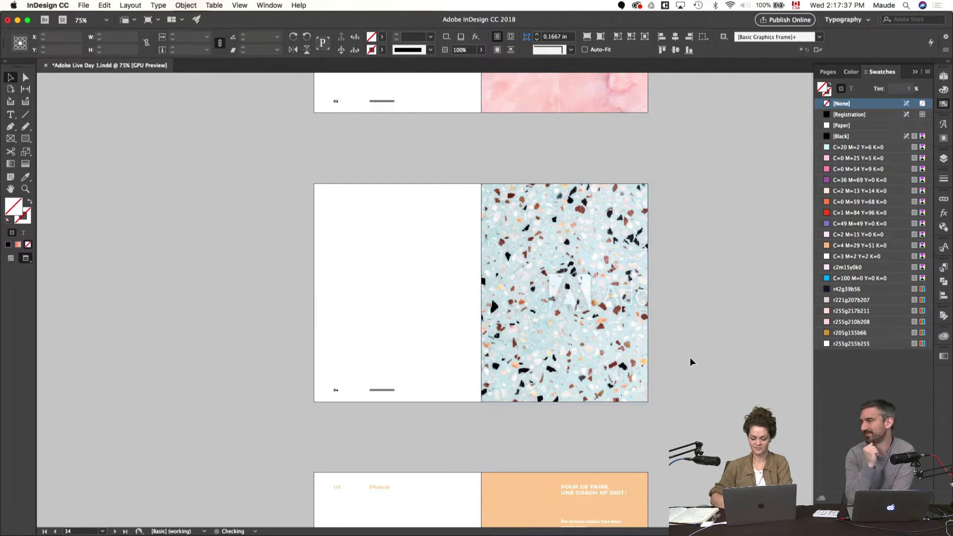
- Check the terrazzo's bleed edges on page 35 and review the textured right-hand pages on spreads 30–31 and 32–33
key("w")
key("super+1")
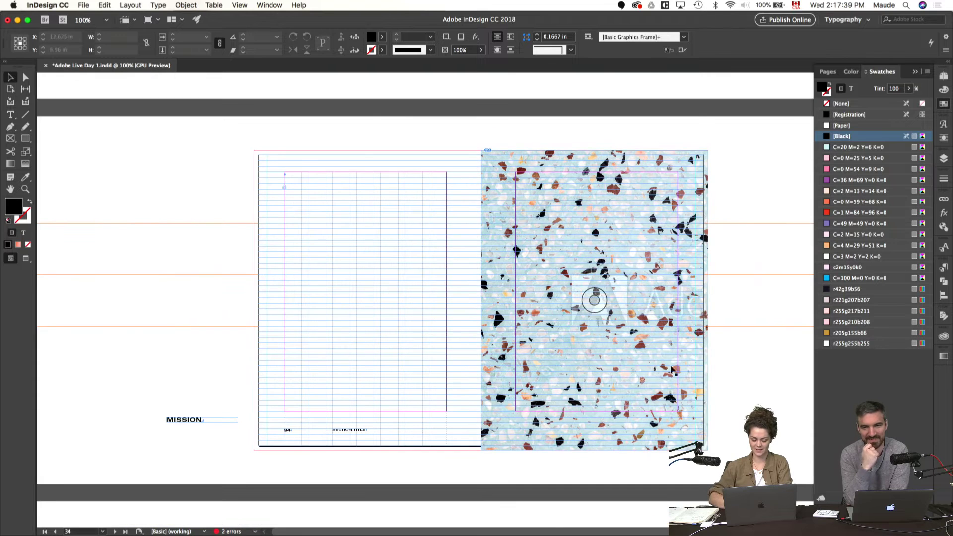
key("w")
key("super+minus")
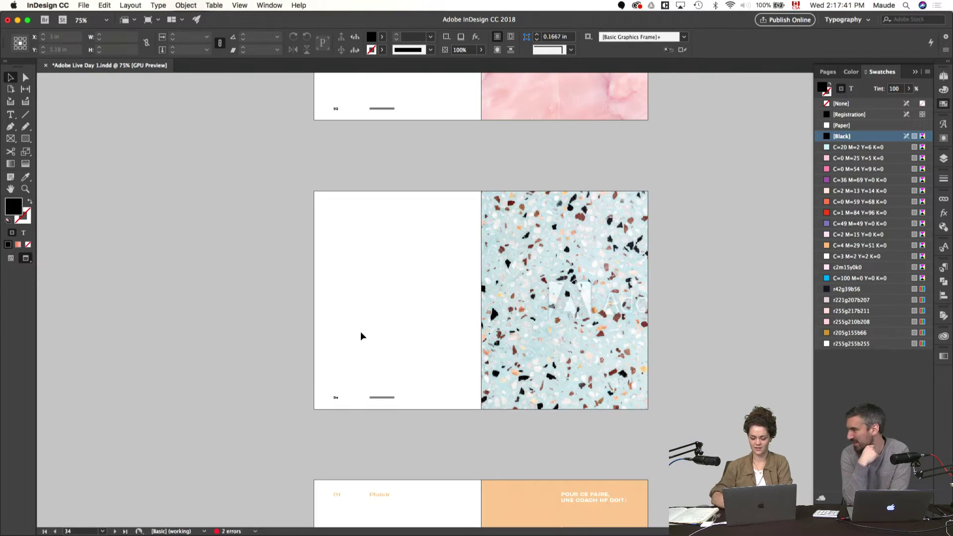
scroll(361, 334, "up", 5)
scroll(365, 328, "up", 10)
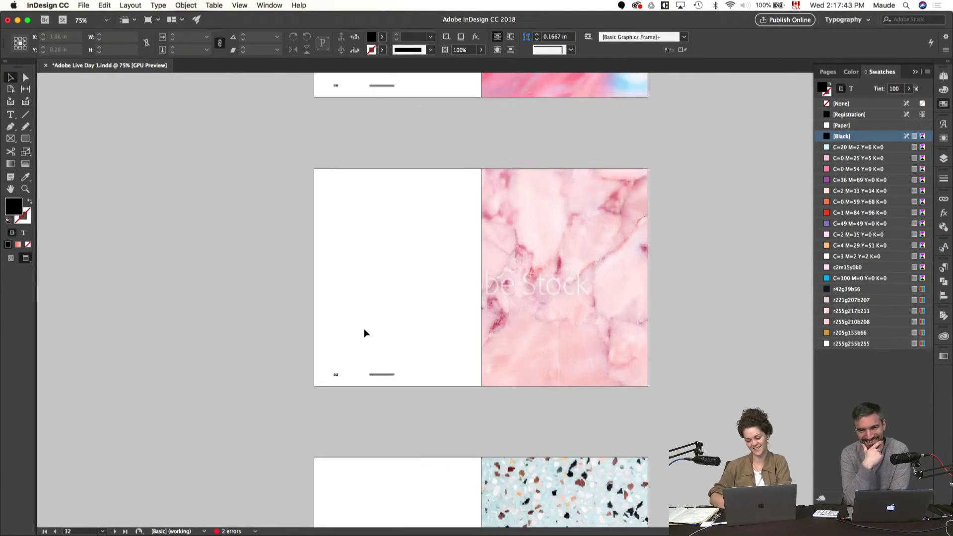
scroll(364, 328, "down", 2)
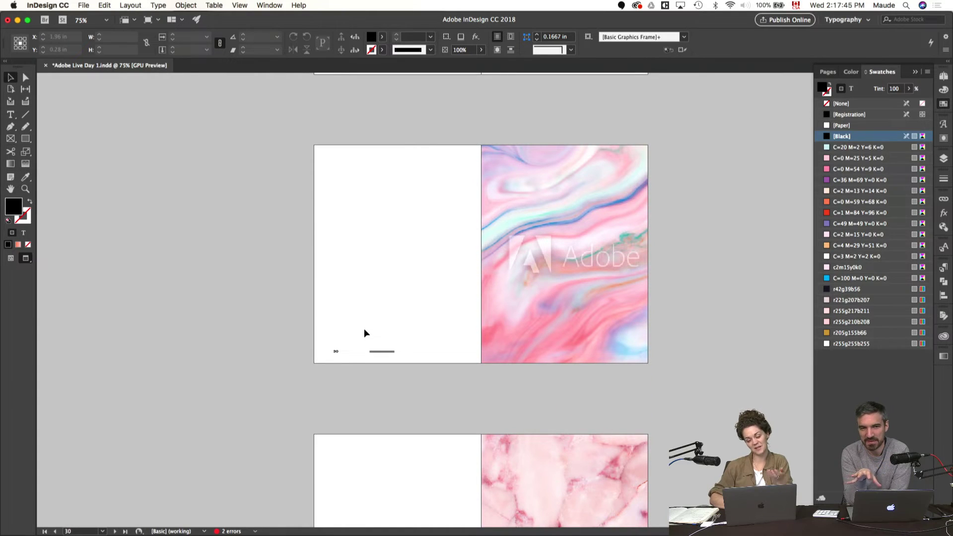
- Delete the two-column body text from page 28, leaving the pink blob on page 29
scroll(365, 329, "up", 5)
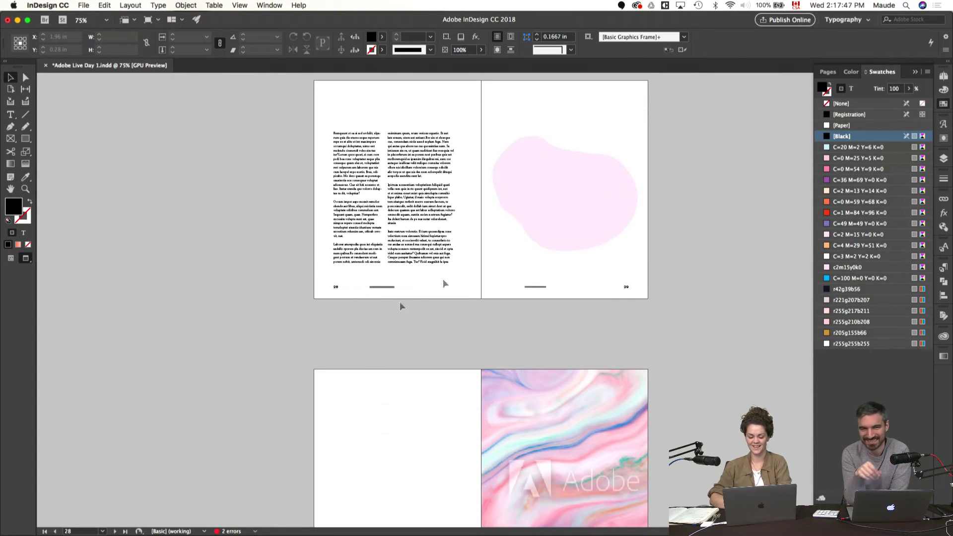
scroll(678, 231, "up", 2)
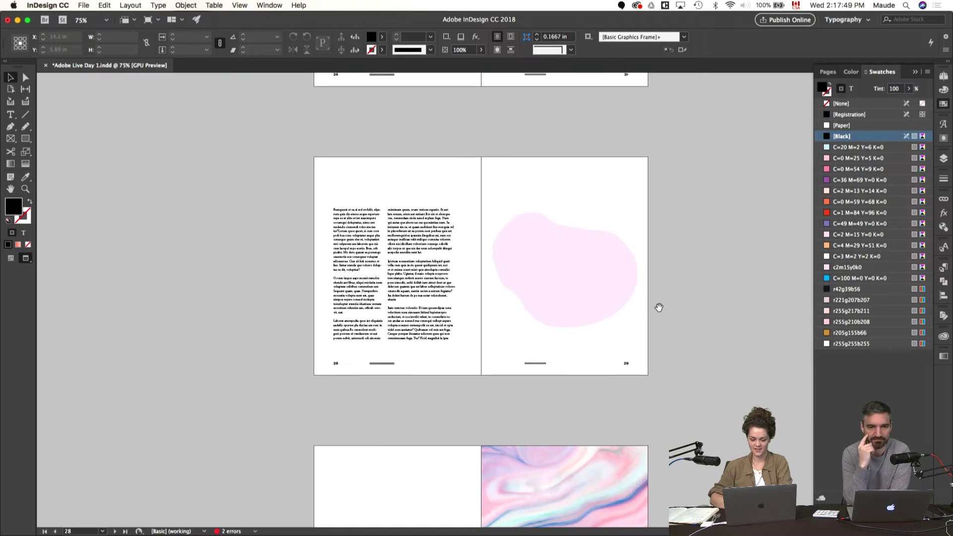
key("w")
left_click(338, 257)
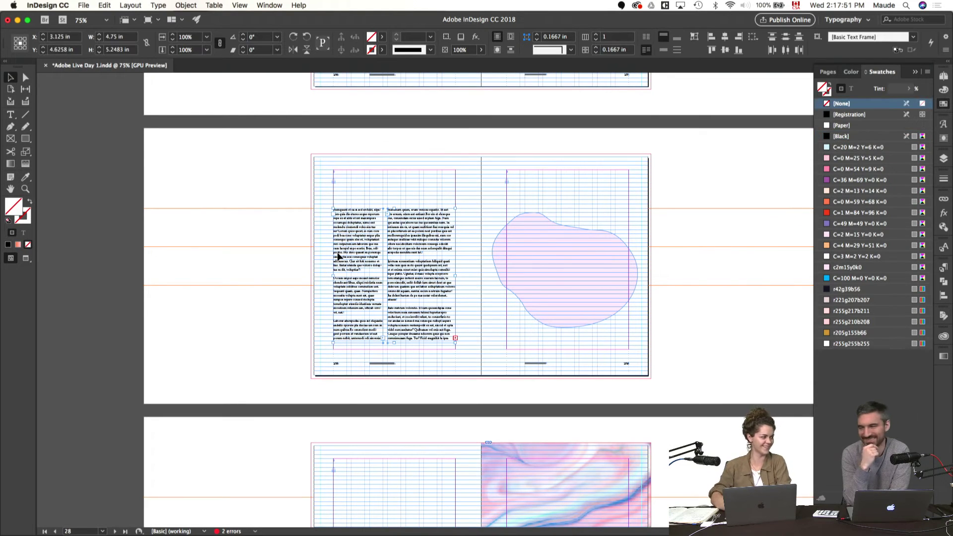
key("Delete")
- Cut the pink marble image from page 33
scroll(684, 229, "up", 10)
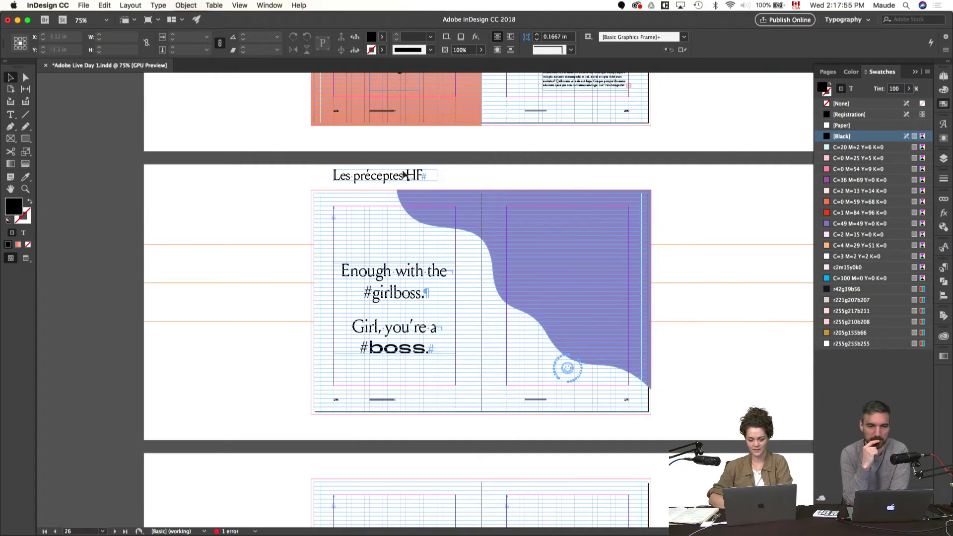
scroll(397, 174, "down", 6)
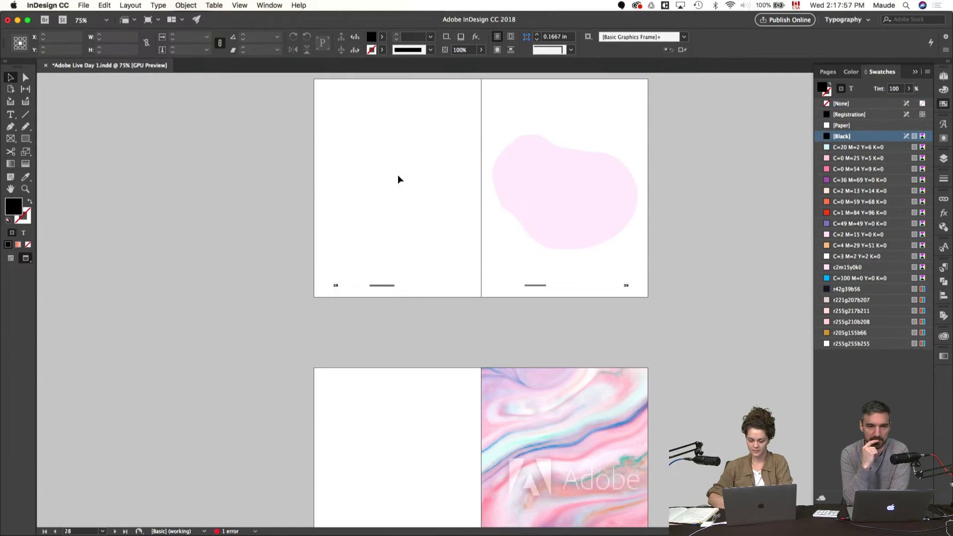
scroll(397, 174, "down", 10)
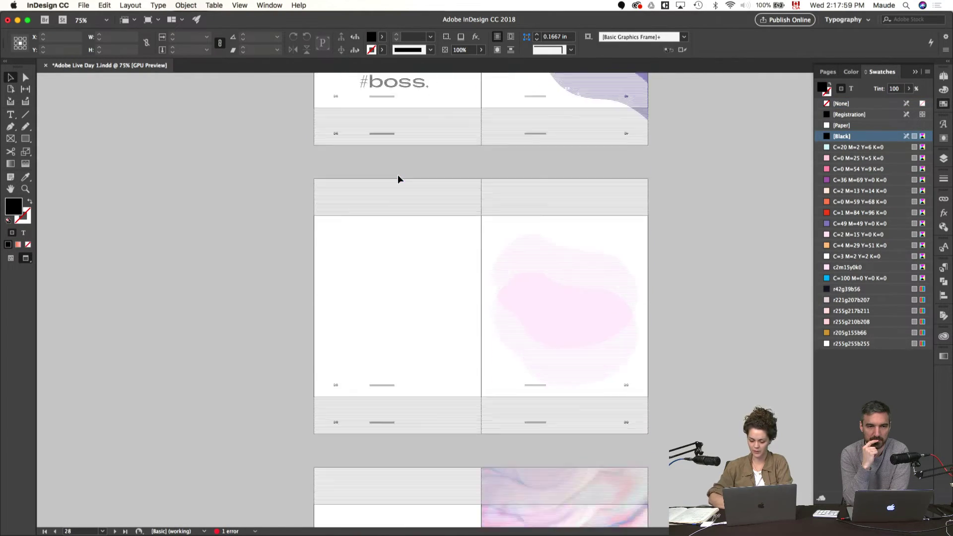
scroll(398, 178, "down", 10)
scroll(398, 178, "up", 6)
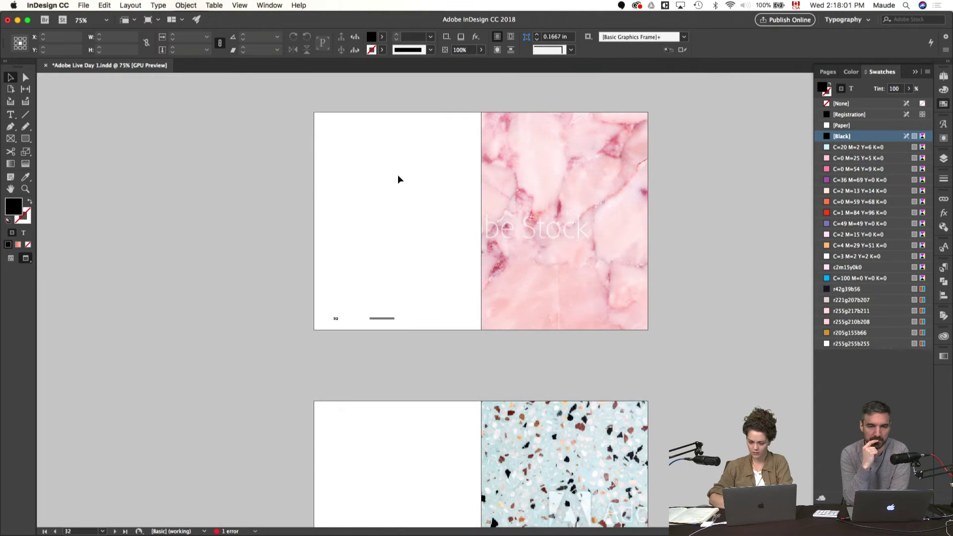
left_click(532, 195)
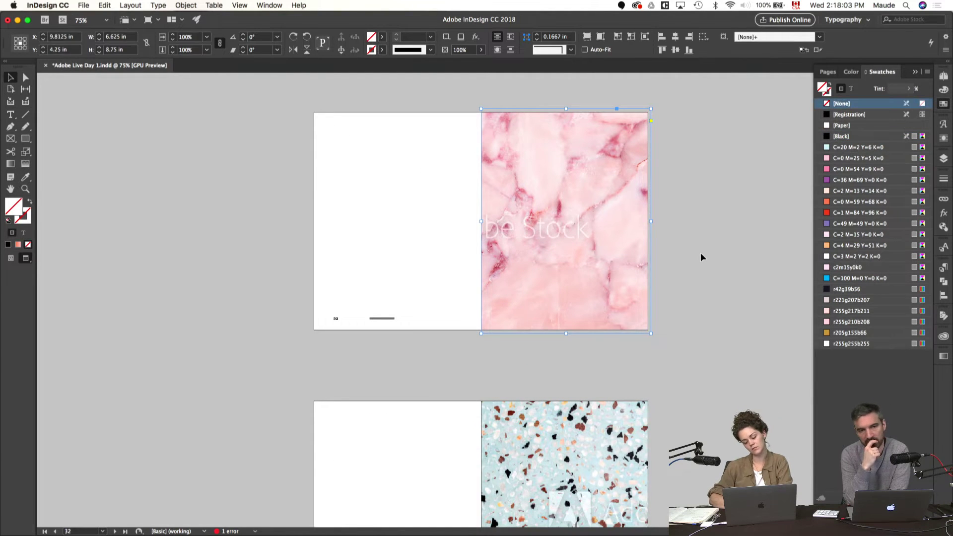
key("Delete")
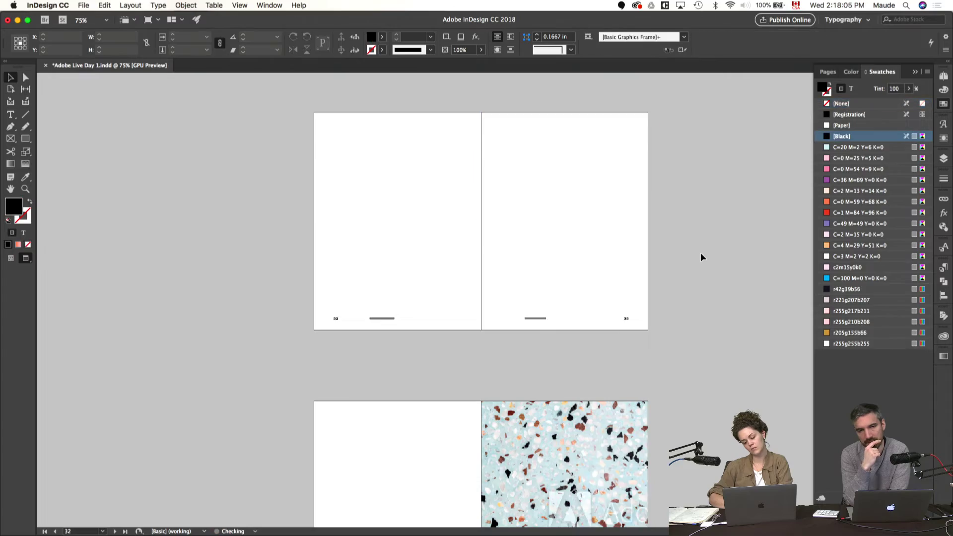
- Scale the terrazzo pattern inside the frame on spread 6–7 down to about 81%
scroll(701, 252, "up", 20)
scroll(701, 252, "up", 12)
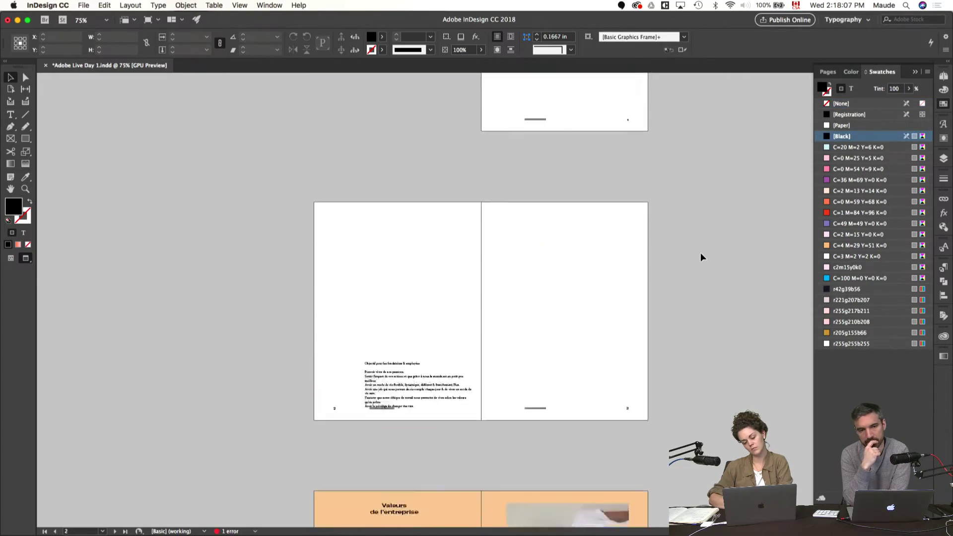
scroll(701, 252, "down", 6)
scroll(701, 254, "up", 3)
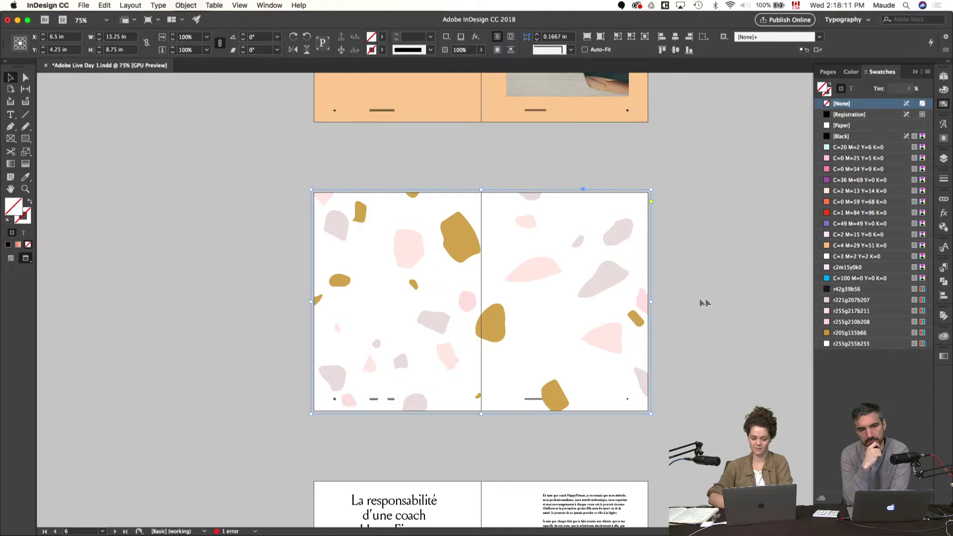
left_click(482, 302)
left_click(714, 300)
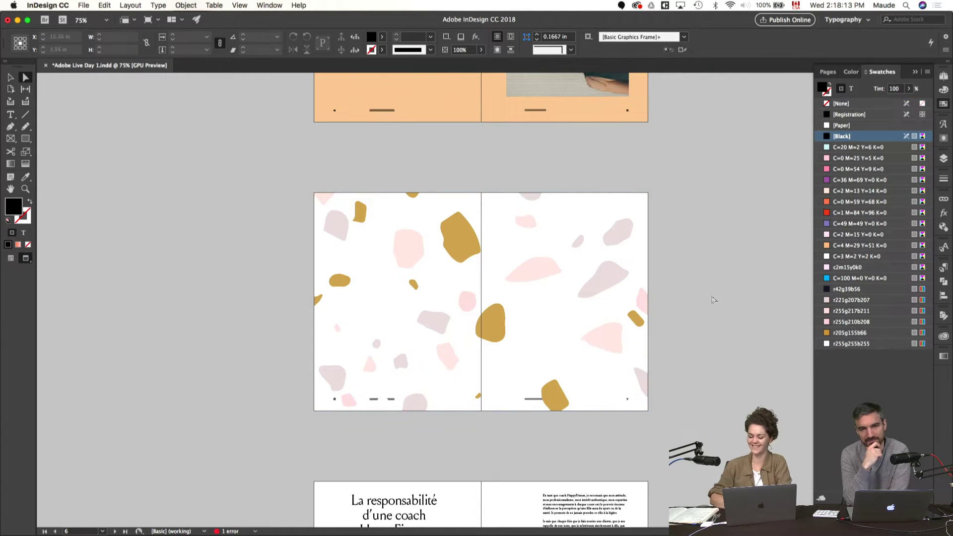
left_click(502, 297)
key("v")
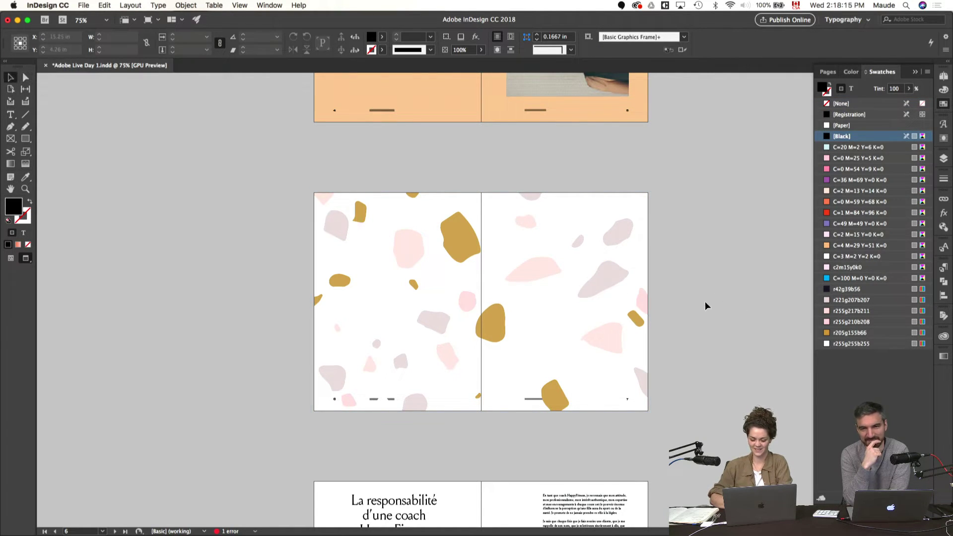
key("e")
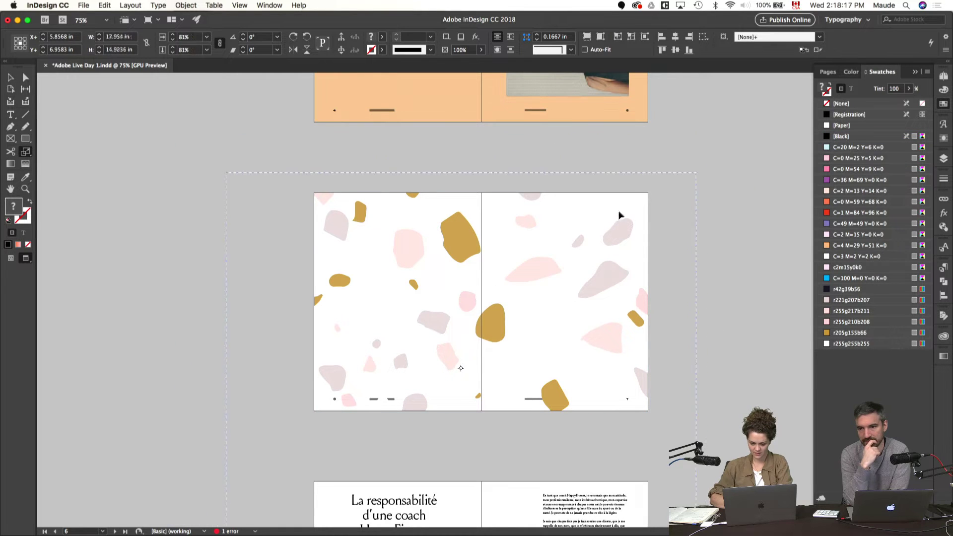
key("super+z")
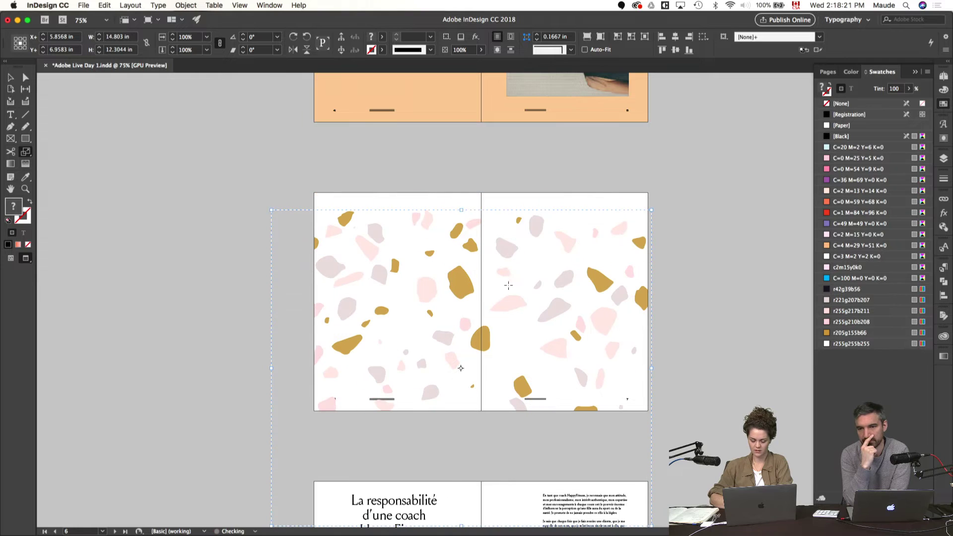
- Reposition the terrazzo pattern inside its frame so the shapes fill both pages of spread 6–7
double_click(481, 343)
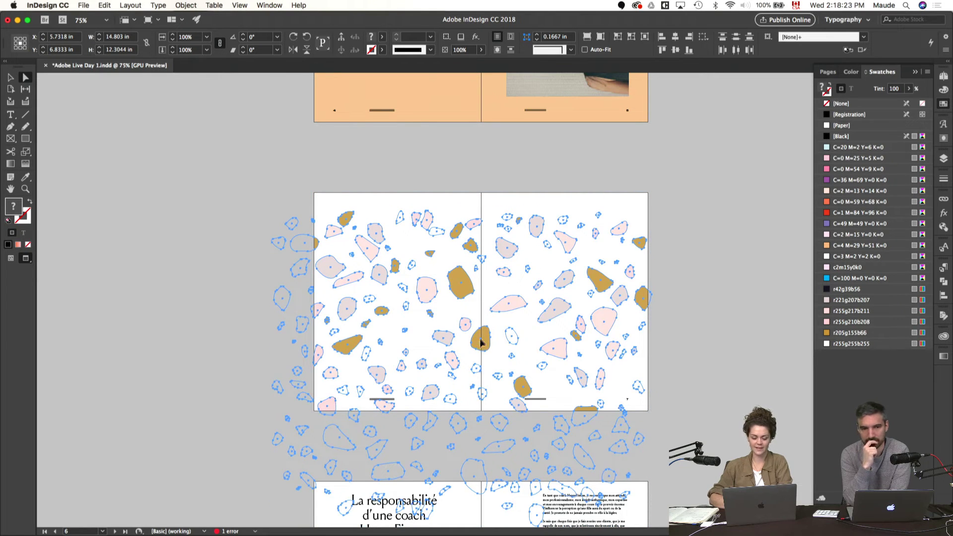
left_click_drag(480, 343, 628, 294)
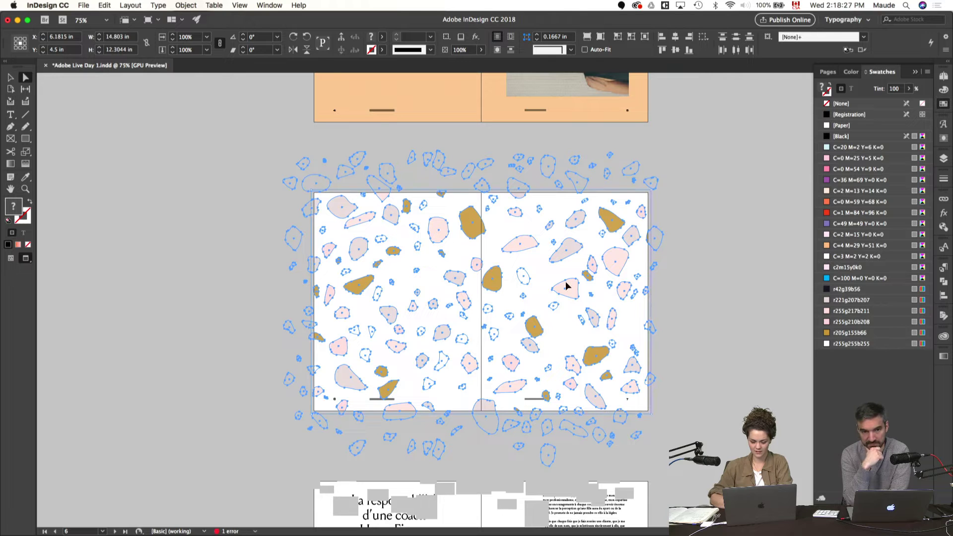
left_click_drag(492, 277, 579, 248)
key("Escape")
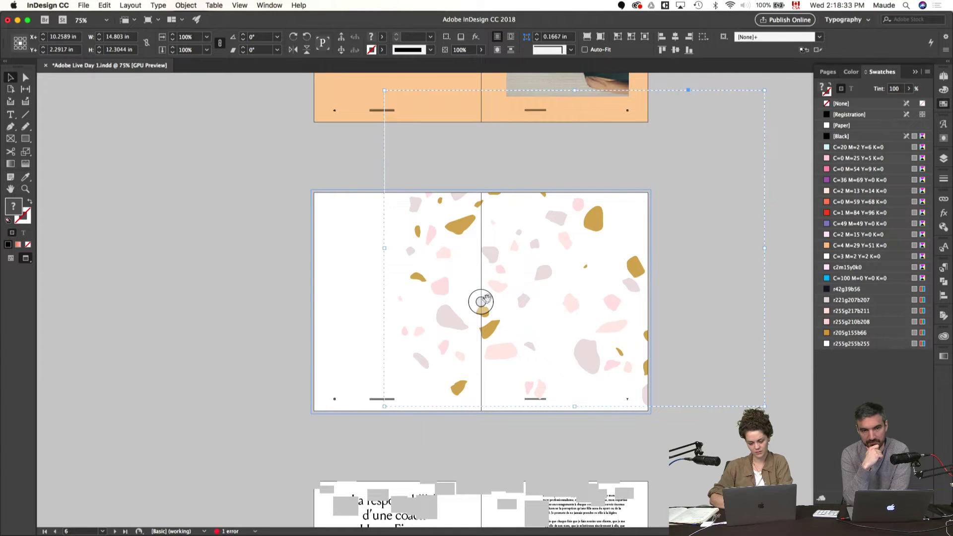
left_click(675, 389)
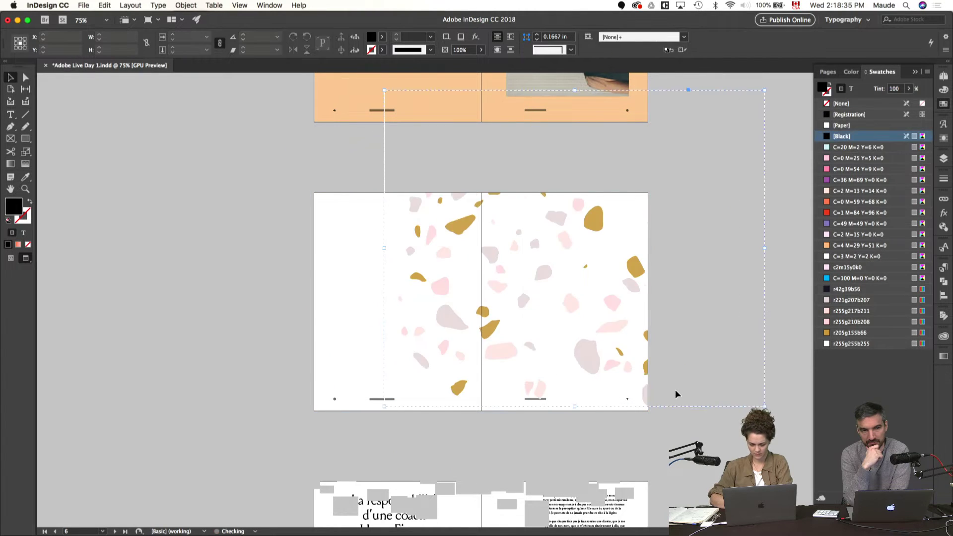
key("ctrl+z")
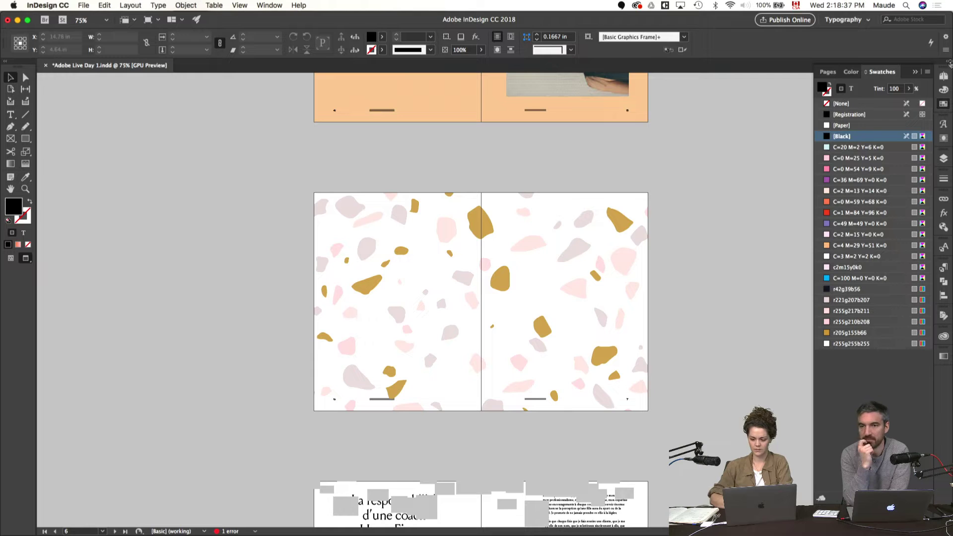
- Insert four blank pages after page 7
left_click(943, 76)
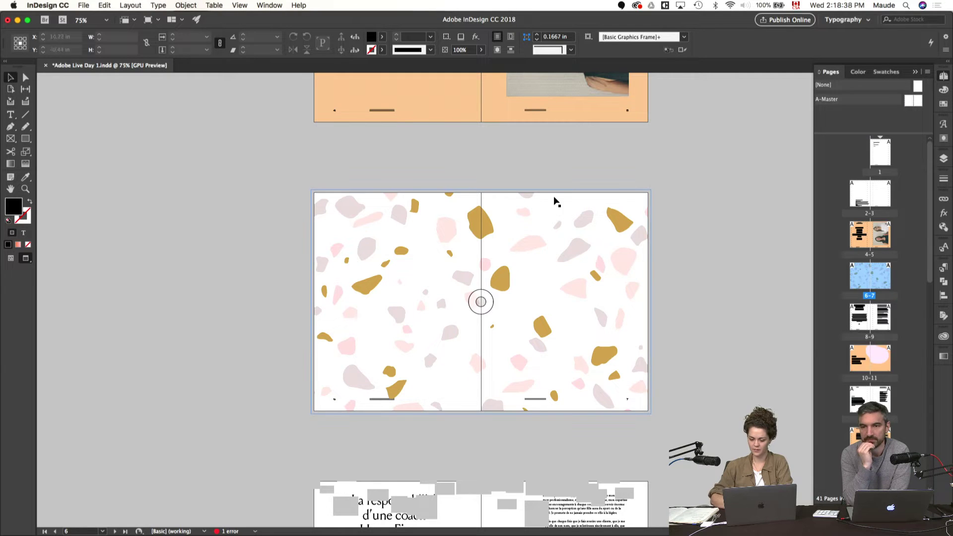
left_click(140, 5)
mouse_move(233, 17)
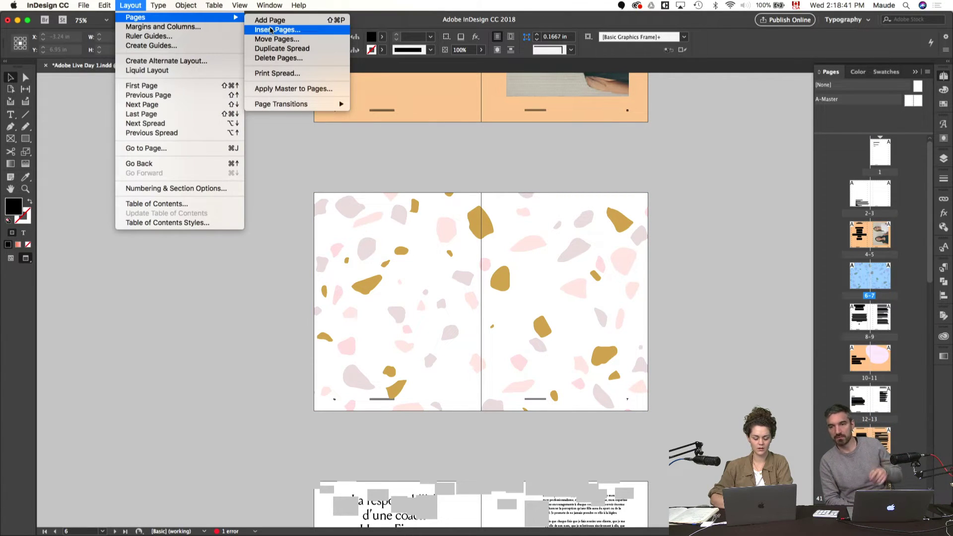
left_click(270, 30)
key("Return")
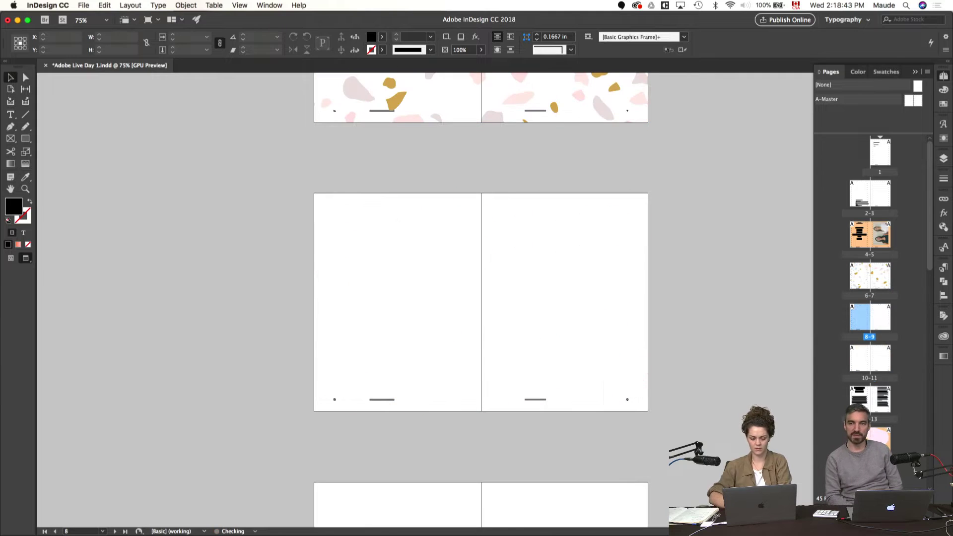
- Paste the pink marble image onto spread 8–9, align it to fill page 9 and its bleed, and preview the spread
scroll(680, 245, "up", 3)
key("w")
left_click(548, 189)
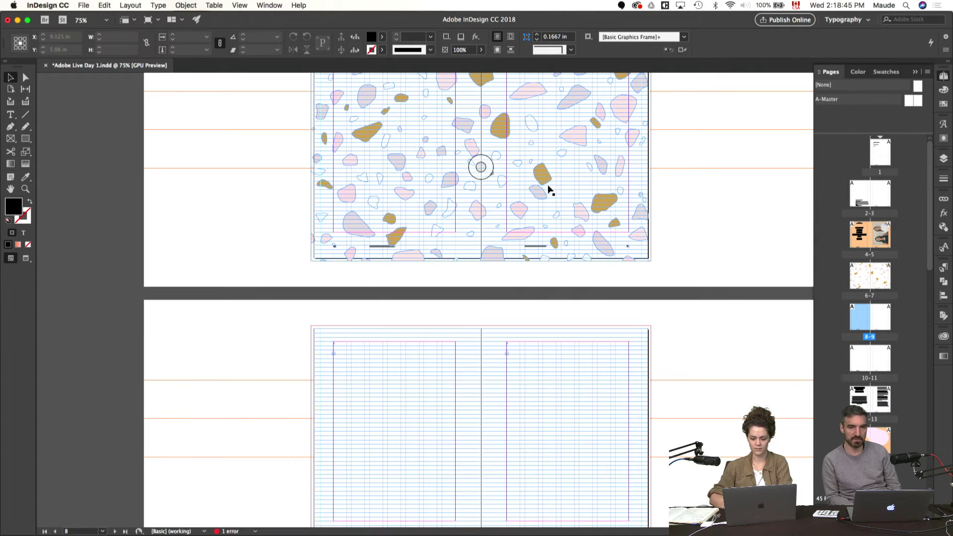
scroll(576, 199, "down", 3)
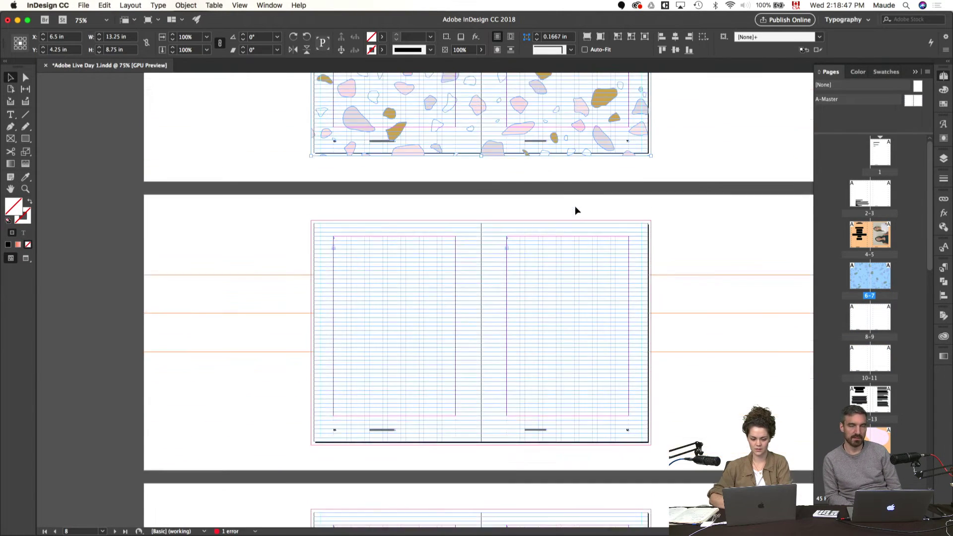
key("cmd+v")
key("cmd+1")
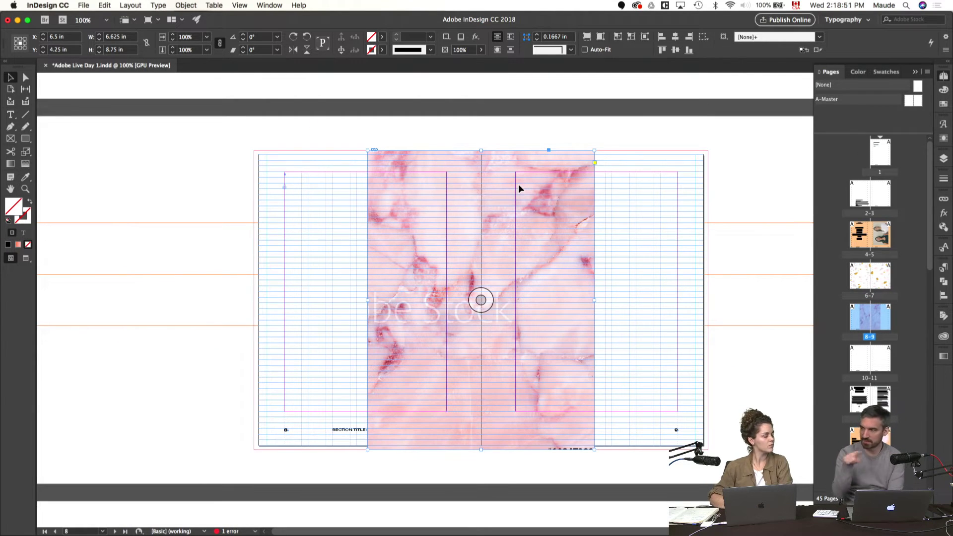
left_click_drag(518, 184, 630, 183)
left_click(752, 169)
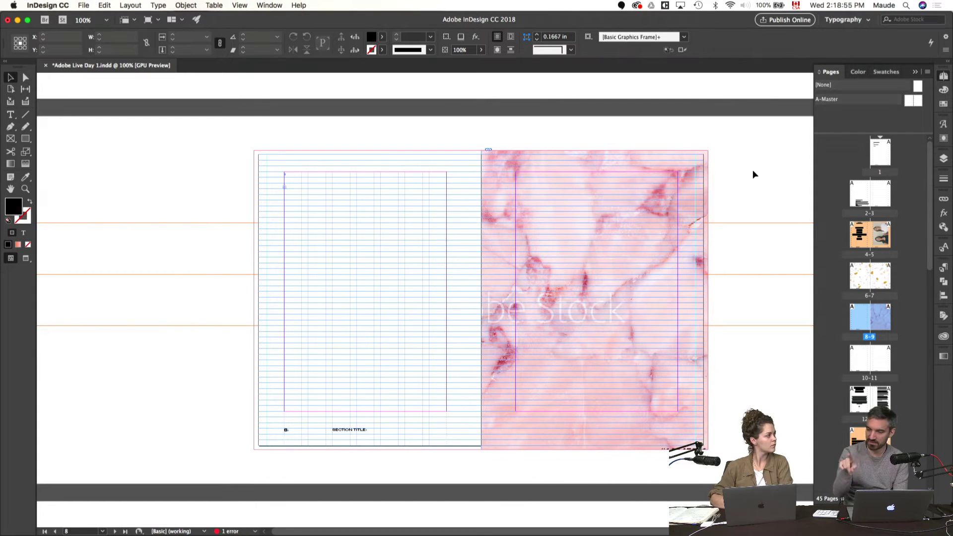
key("w")
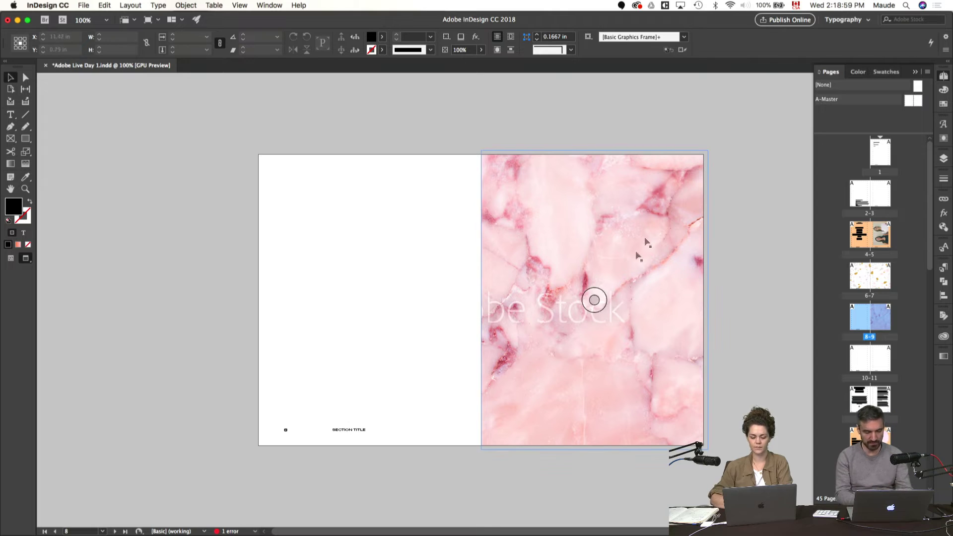
- Shift the pink marble slightly to the left within its frame on page 9
key("a")
left_click(593, 301)
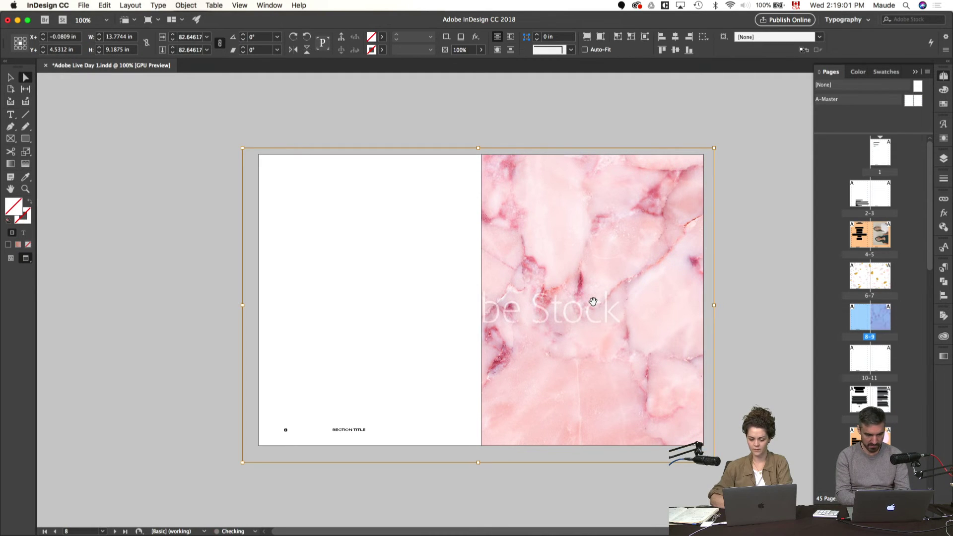
left_click(737, 291)
key("v")
- Switch to Finder, show the Adobe Stock folder in columns, and widen the window beside the files
key("super+Tab")
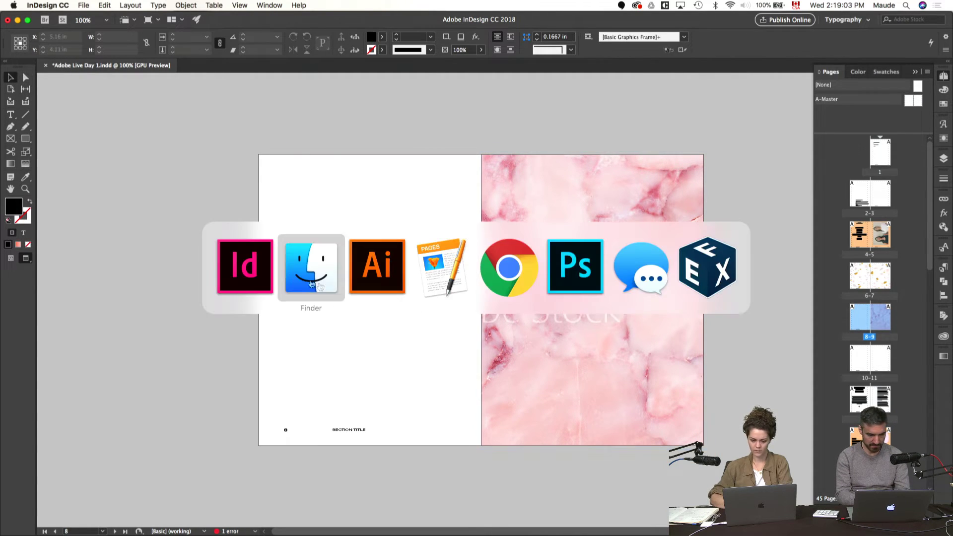
key("super+Tab")
key("super+Tab")
key("super+shift+Tab")
key("super+shift+Tab")
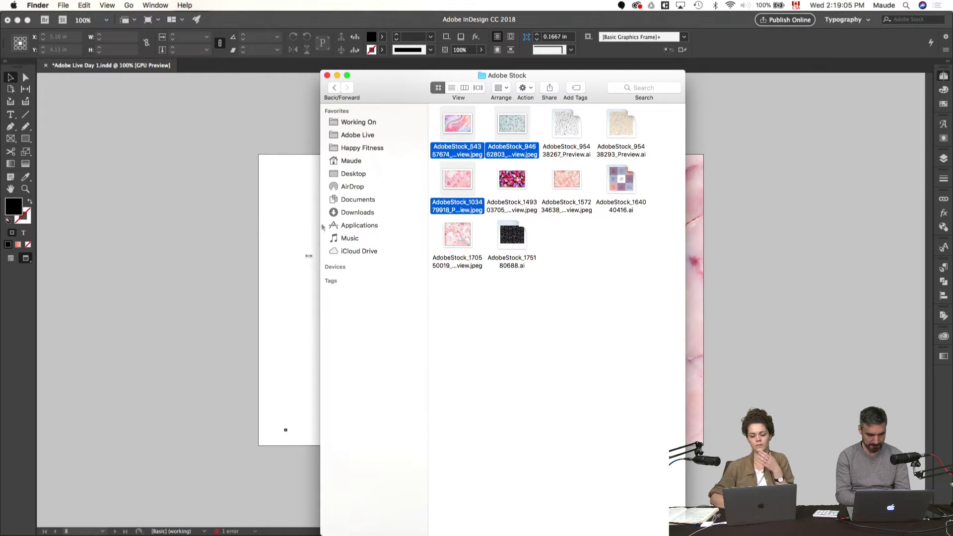
left_click(465, 88)
left_click_drag(546, 75, 384, 49)
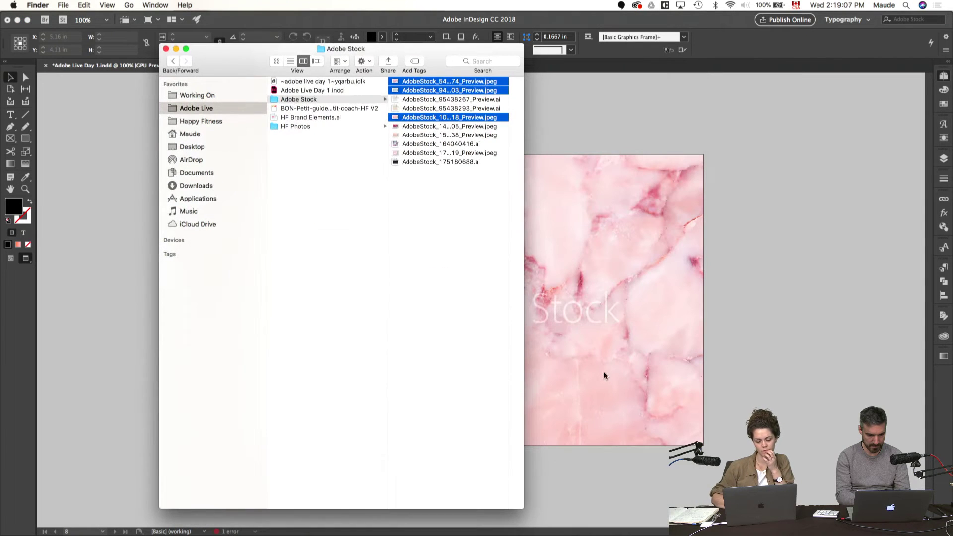
left_click_drag(524, 503, 713, 466)
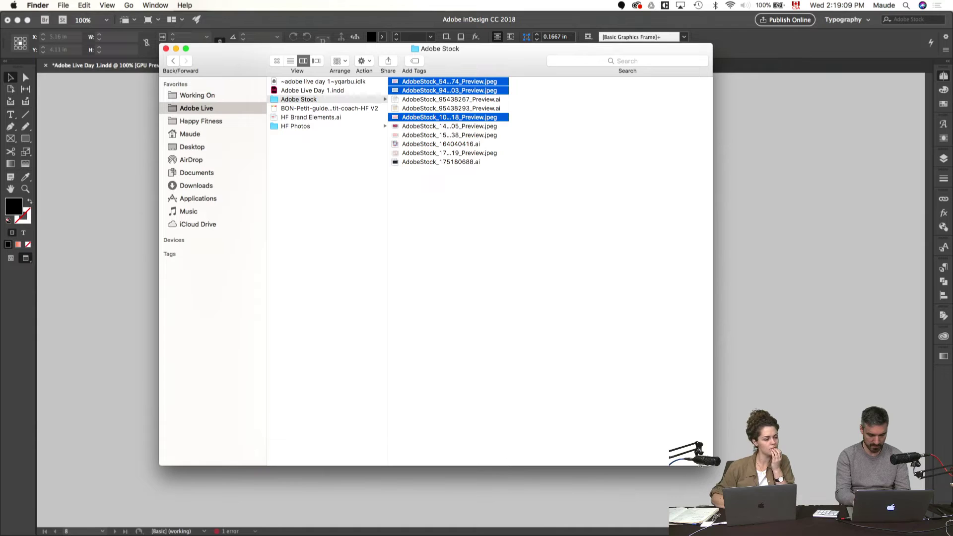
- Browse the Adobe Live folder to HF Photos and open its Photos Retraites subfolder
key("Left")
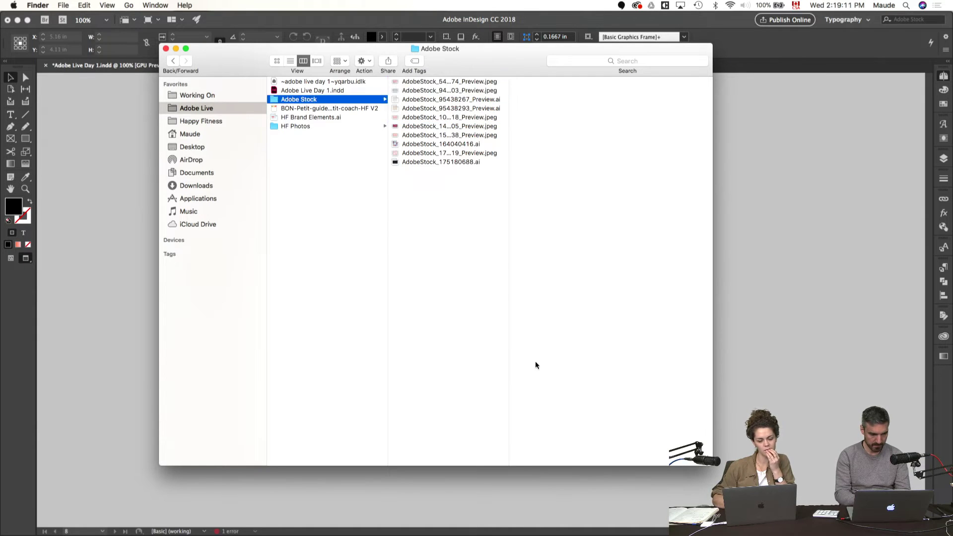
key("Down")
key("Down")
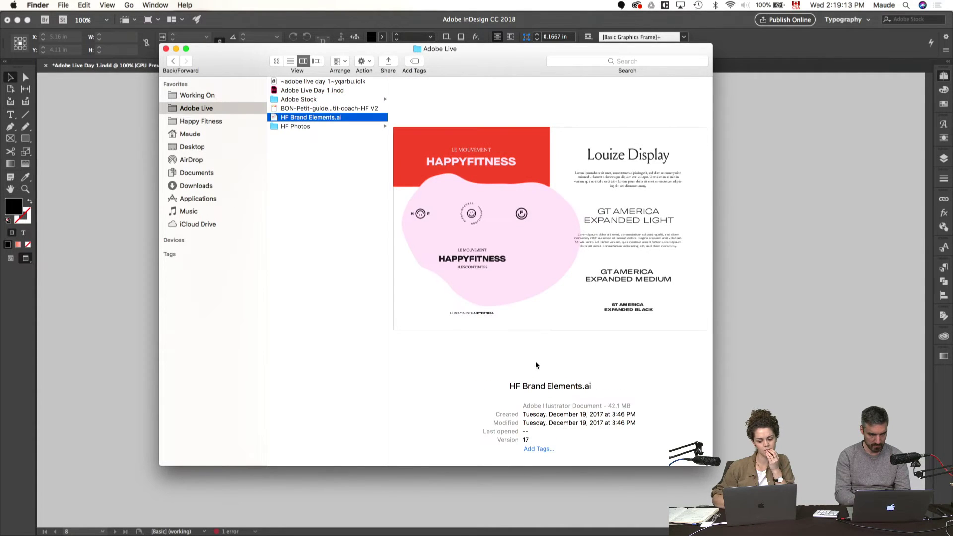
key("Down")
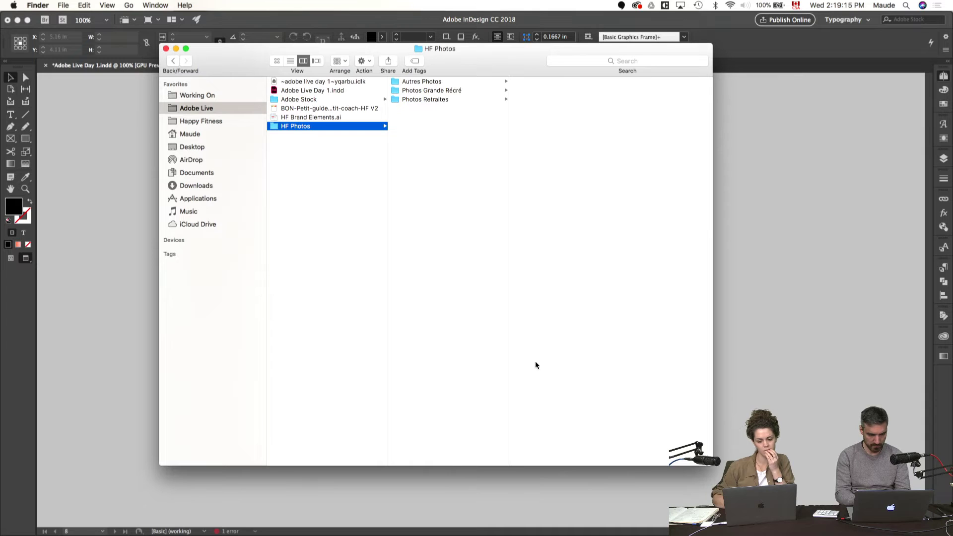
key("Right")
key("Down")
key("Down")
key("Right")
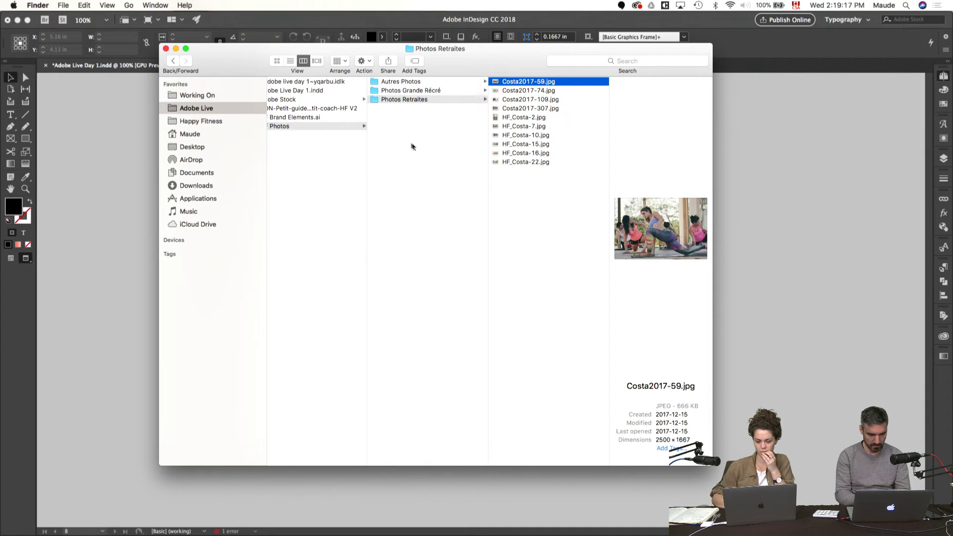
- Preview the Photos Retraites images up to HF_Costa-2.jpg and widen the Finder window
key("Down")
key("Down")
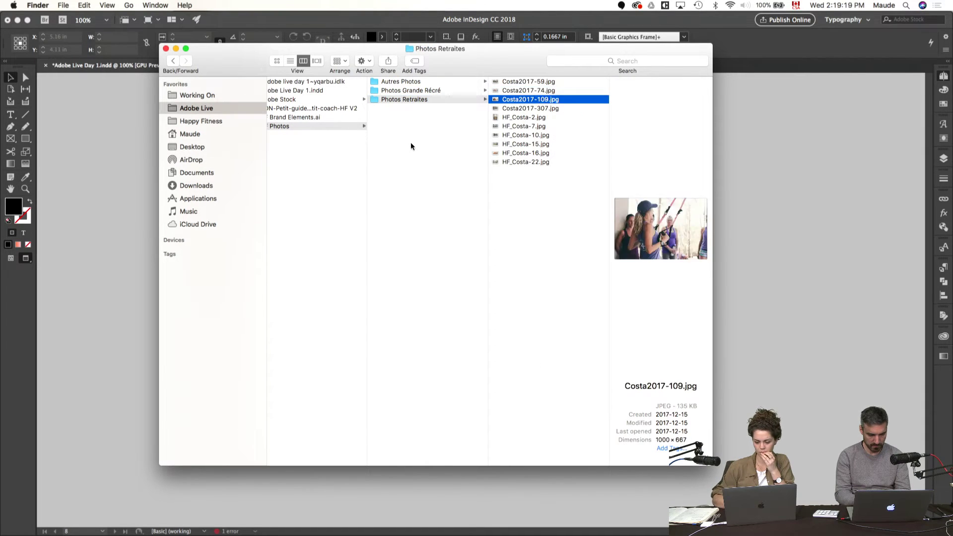
left_click_drag(712, 147, 907, 164)
key("Down")
key("Down")
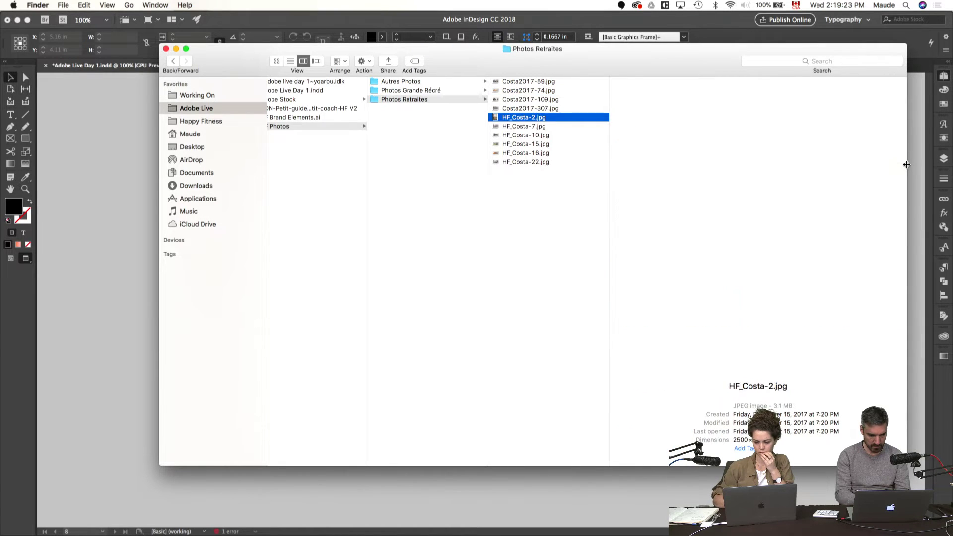
- Show the Photos Retraites folder as icons and enlarge the icon size so the photos are easy to recognise
left_click(276, 62)
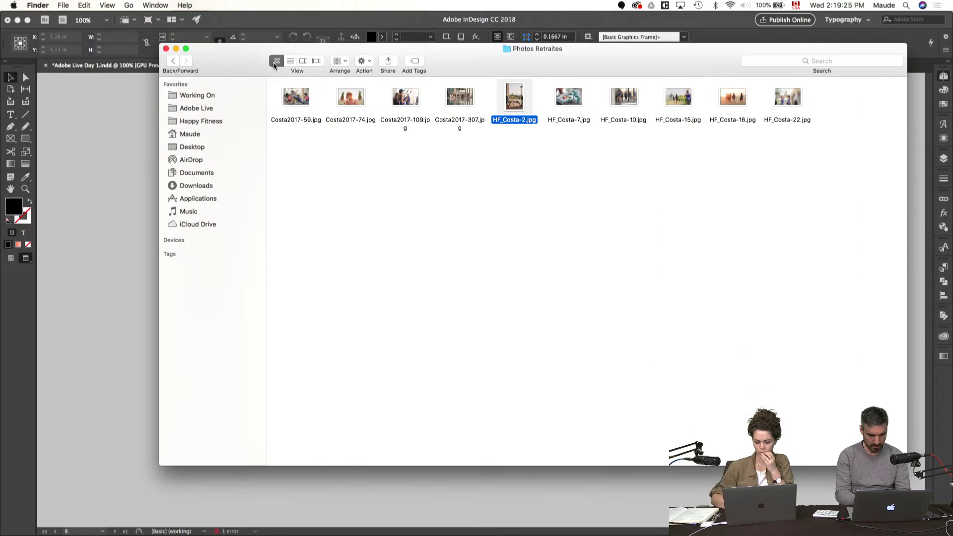
right_click(378, 177)
mouse_move(443, 257)
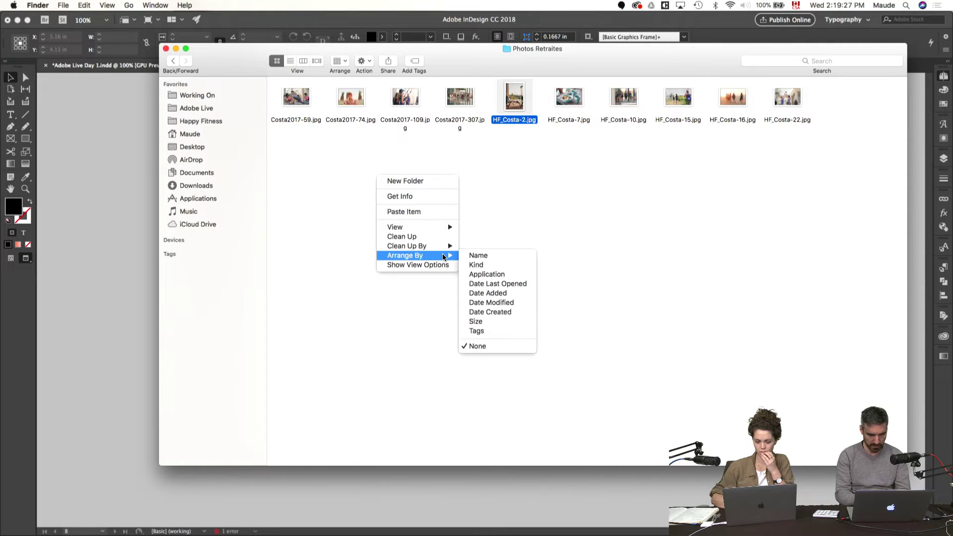
left_click(441, 264)
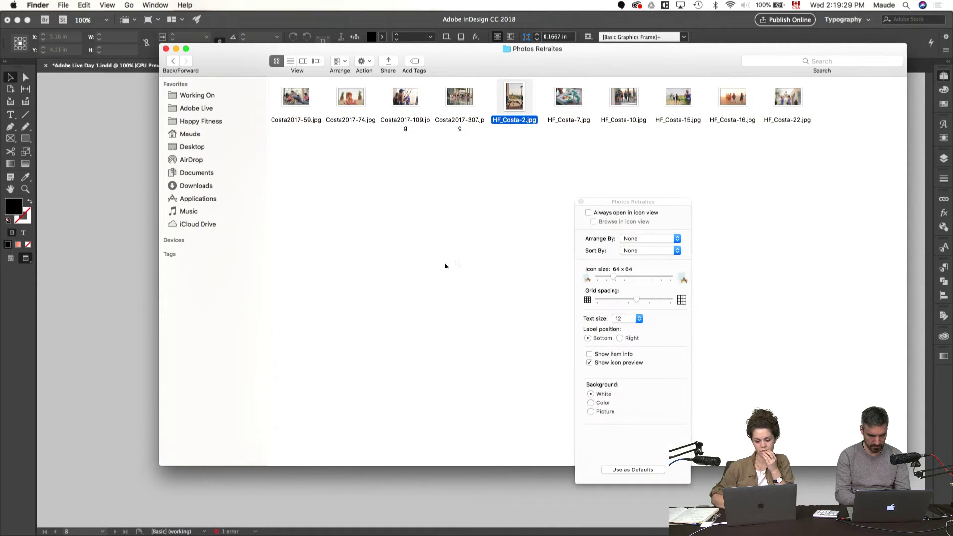
left_click_drag(617, 279, 657, 279)
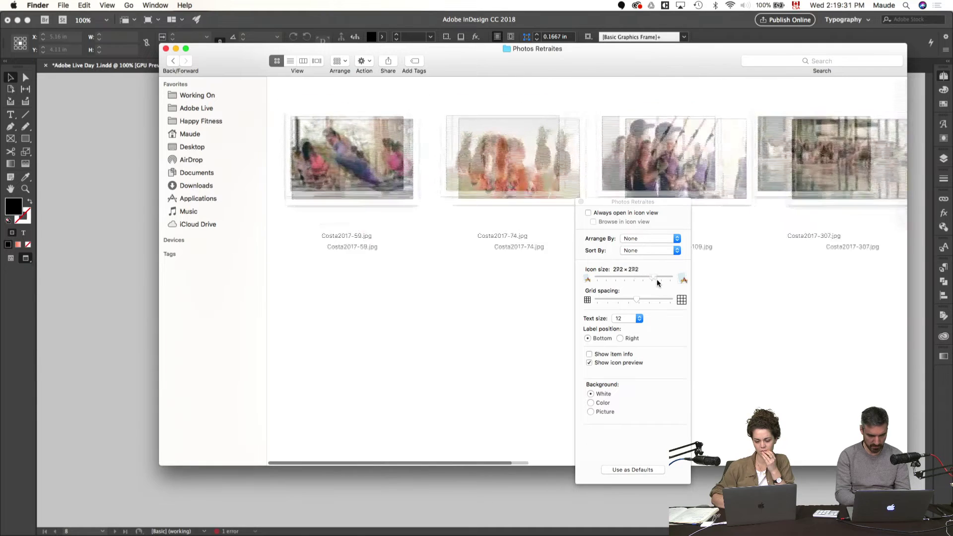
left_click(581, 202)
- Clean up the enlarged photo icons into rows and narrow the Finder window to fit three columns
right_click(538, 266)
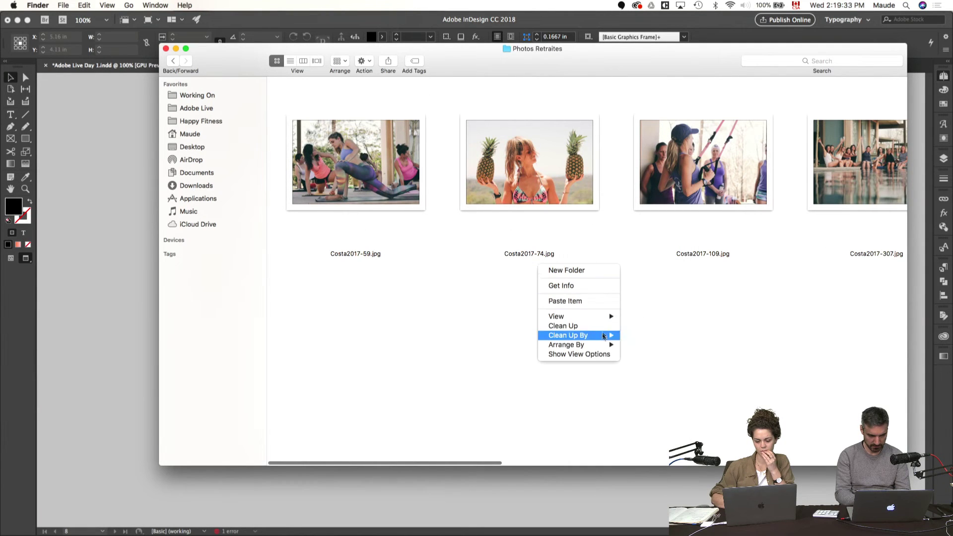
mouse_move(590, 335)
left_click(629, 337)
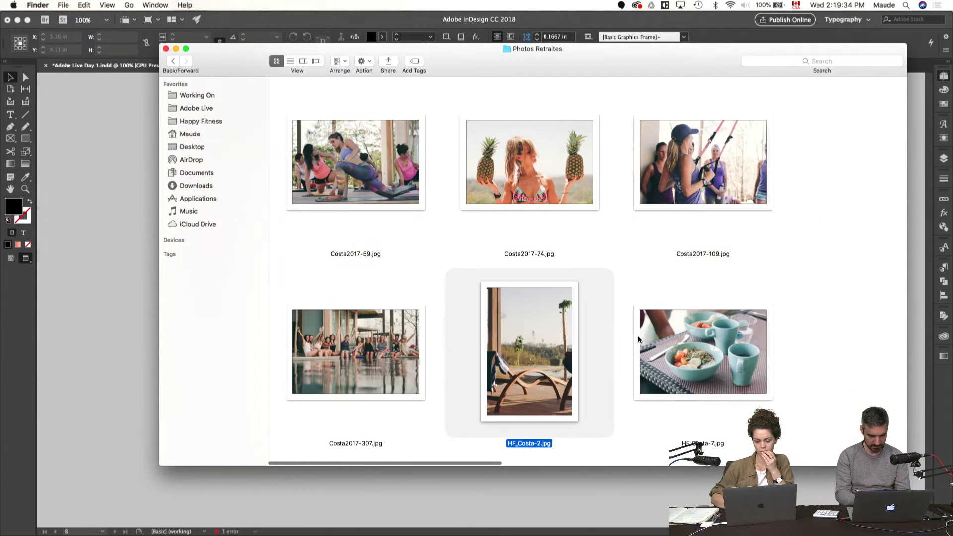
left_click(886, 255)
left_click_drag(907, 259, 821, 259)
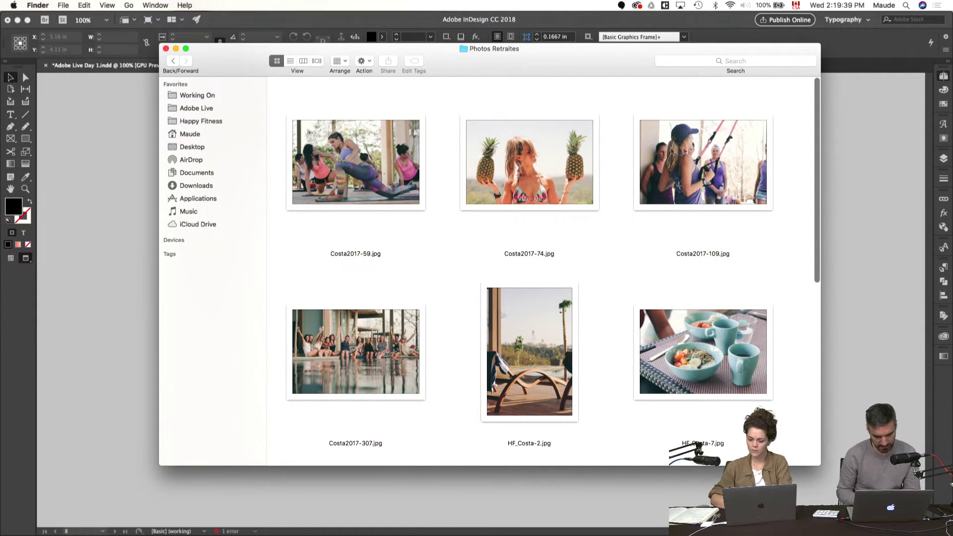
- Select Costa2017-109.jpg, HF_Costa-15.jpg and HF_Costa-22.jpg and bring them into the InDesign document
left_click(683, 163)
scroll(682, 163, "down", 10)
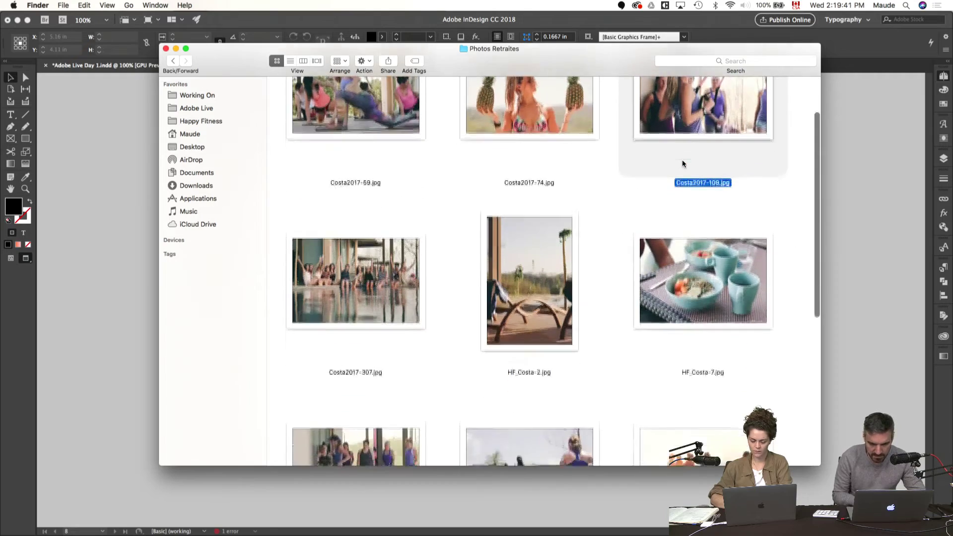
scroll(682, 162, "down", 3)
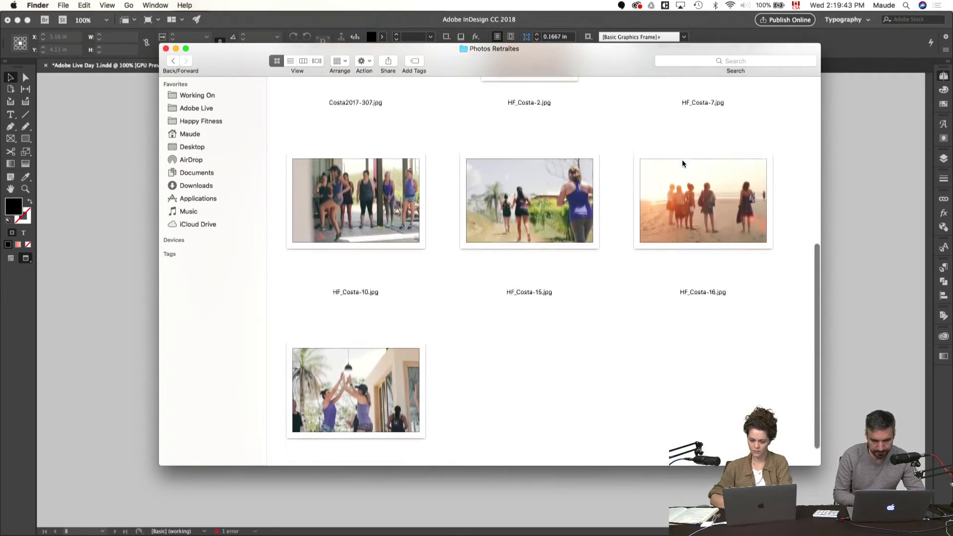
left_click(501, 196)
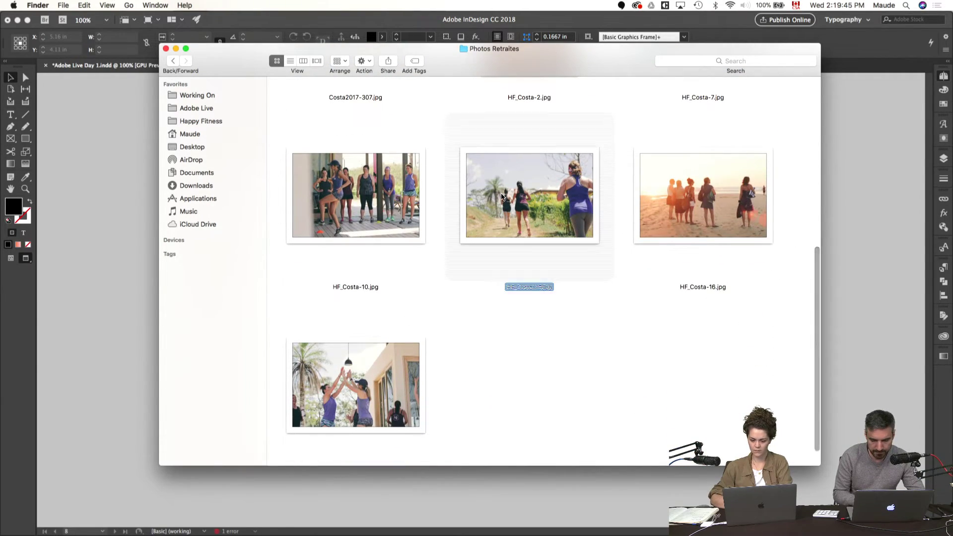
left_click(345, 396, "super")
left_click_drag(345, 395, 378, 254)
- Turn off the preview and place the three loaded photos overlapping the pasteboard and page 8
key("w")
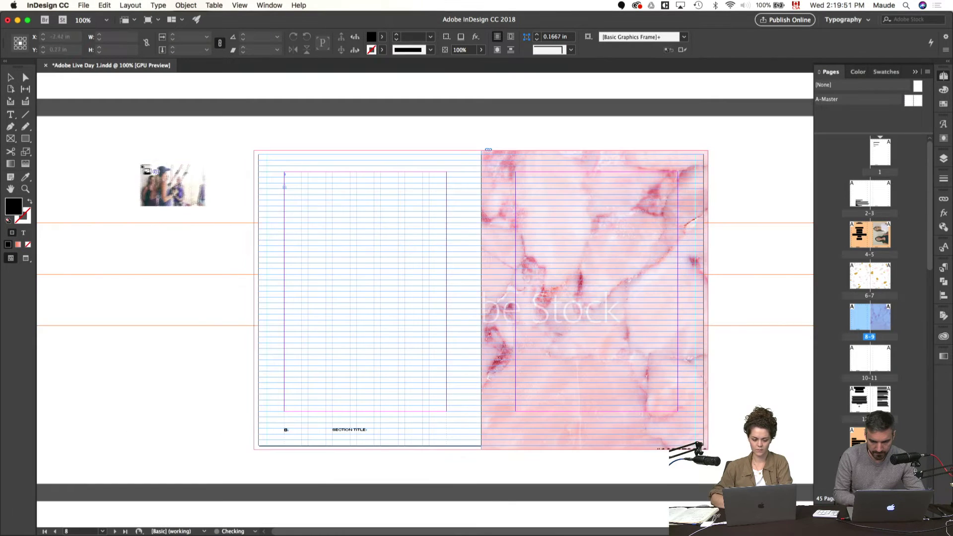
left_click(92, 169)
left_click(126, 135)
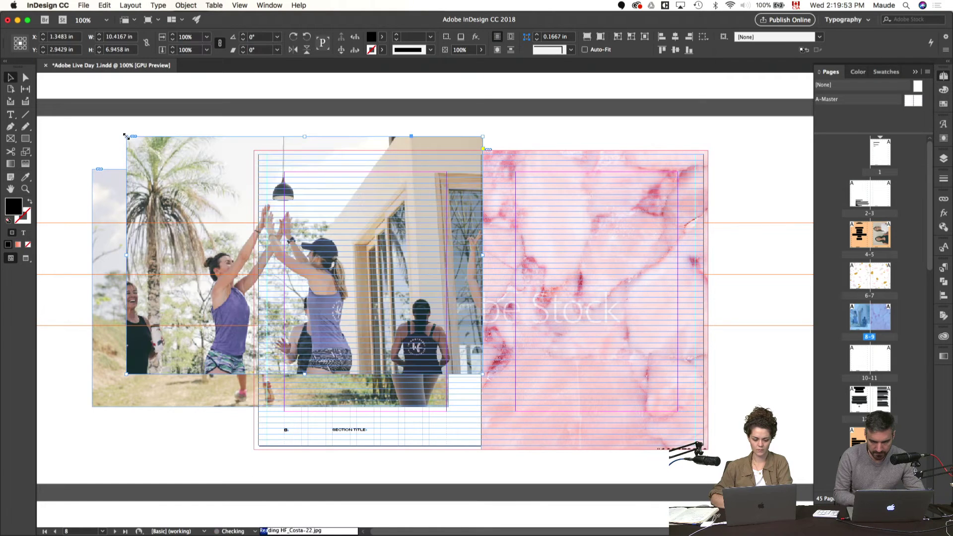
left_click(118, 151)
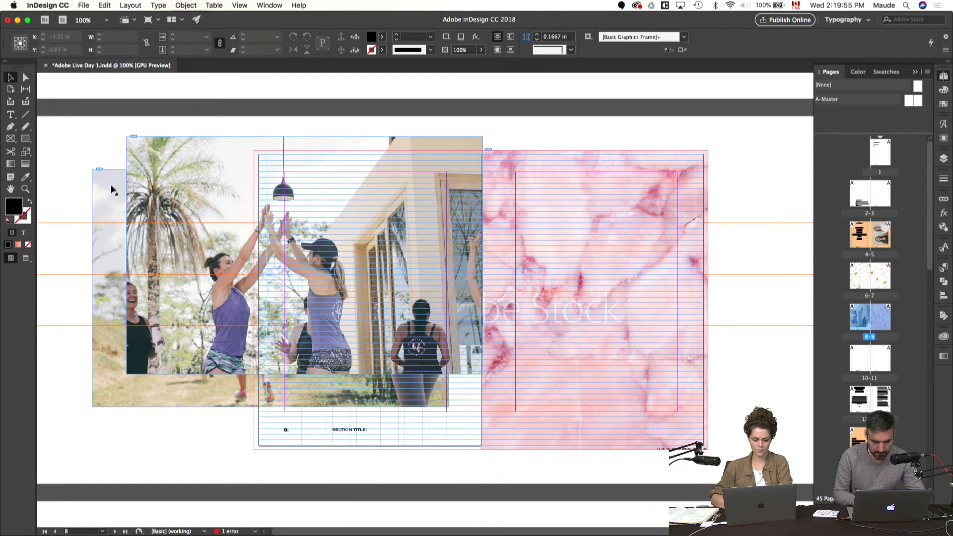
- Scale down the high-five photo and the running photo with the Scale tool, the running photo to 37.5%
key("e")
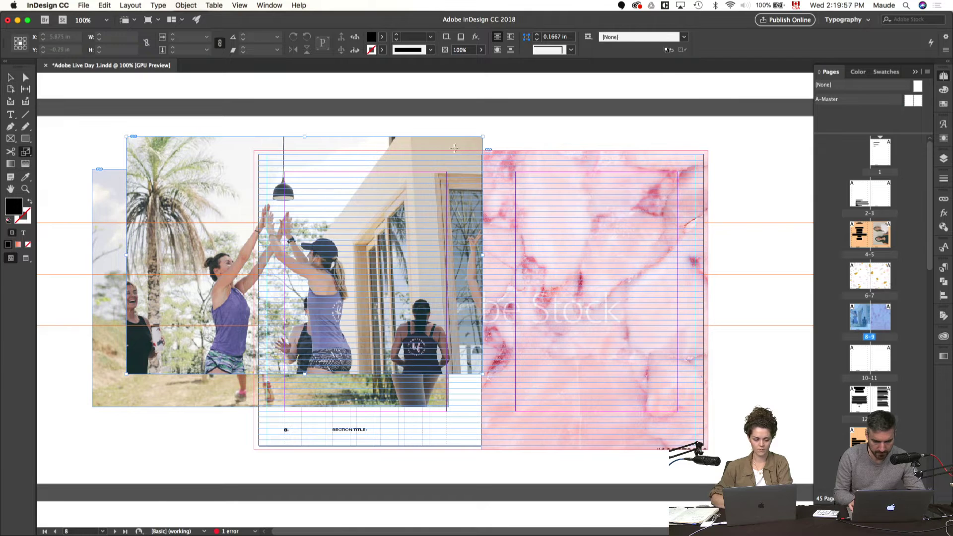
left_click(376, 200)
left_click(515, 139)
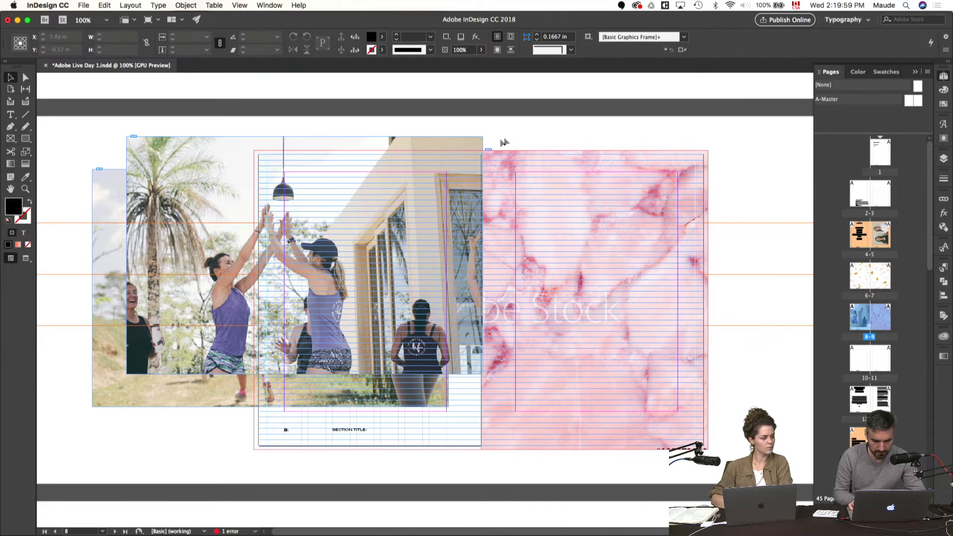
scroll(478, 171, "up", 2)
left_click_drag(389, 229, 177, 431)
left_click(359, 291)
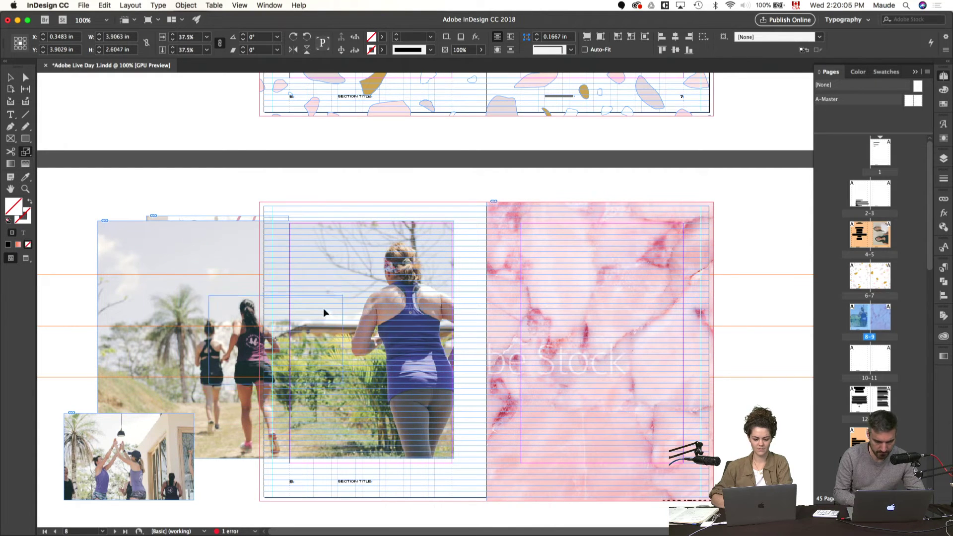
- Undo the last change, stack the three photos on the pasteboard beside page 8, and preview the spread
key("super+z")
key("v")
left_click_drag(298, 342, 145, 345)
left_click_drag(243, 305, 179, 267)
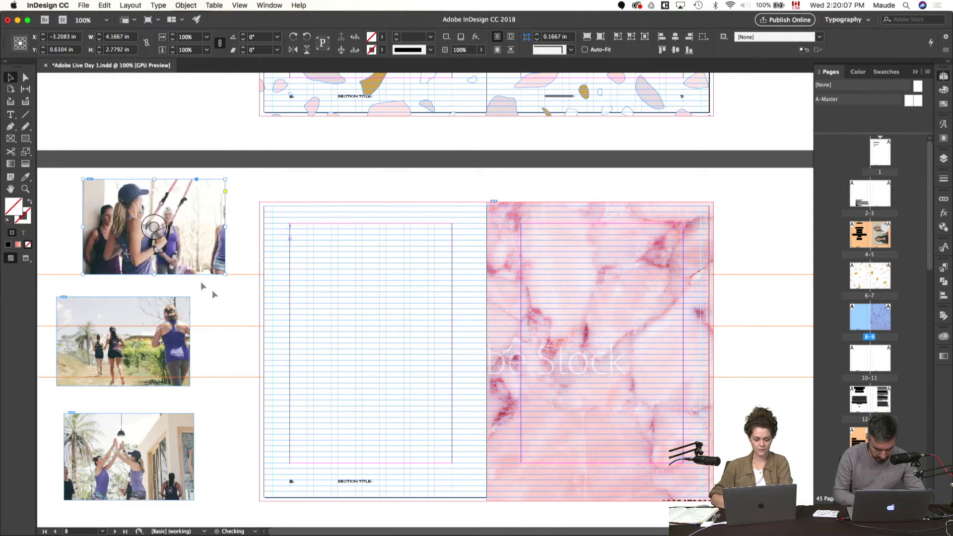
left_click(251, 326)
key("w")
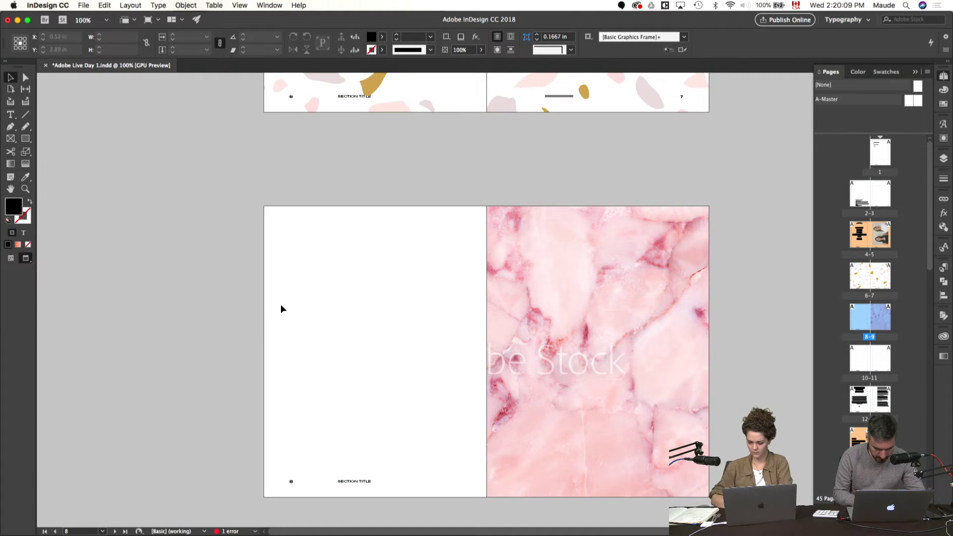
- Switch to Illustrator and isolate the nested groups of the dark terrazzo pattern down to its individual shapes
scroll(570, 329, "up", 5)
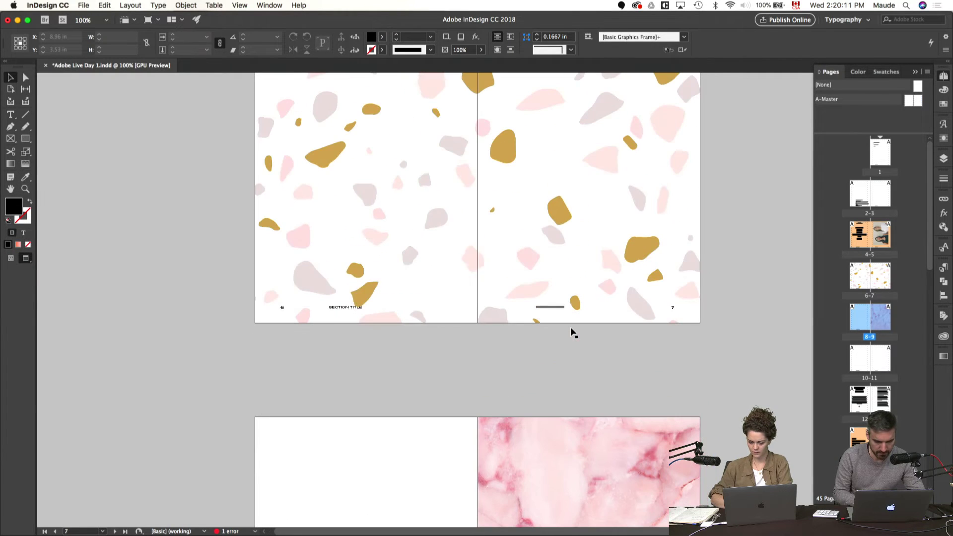
key("super+Tab")
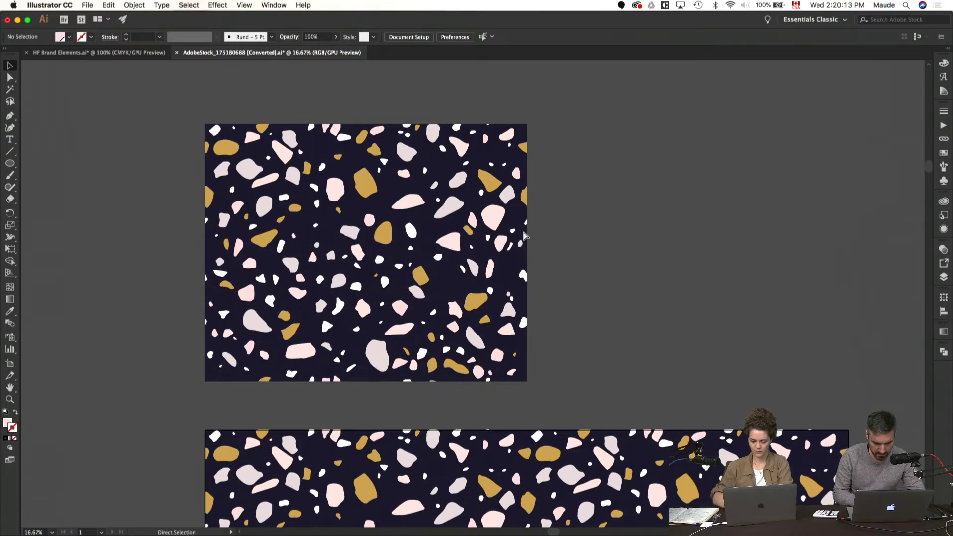
key("super+equal")
scroll(498, 266, "left", 6)
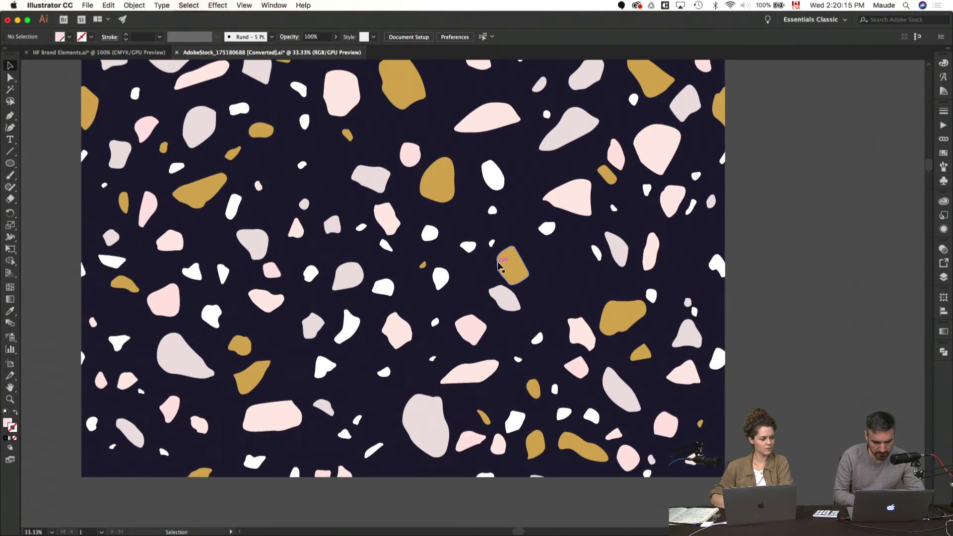
double_click(573, 201)
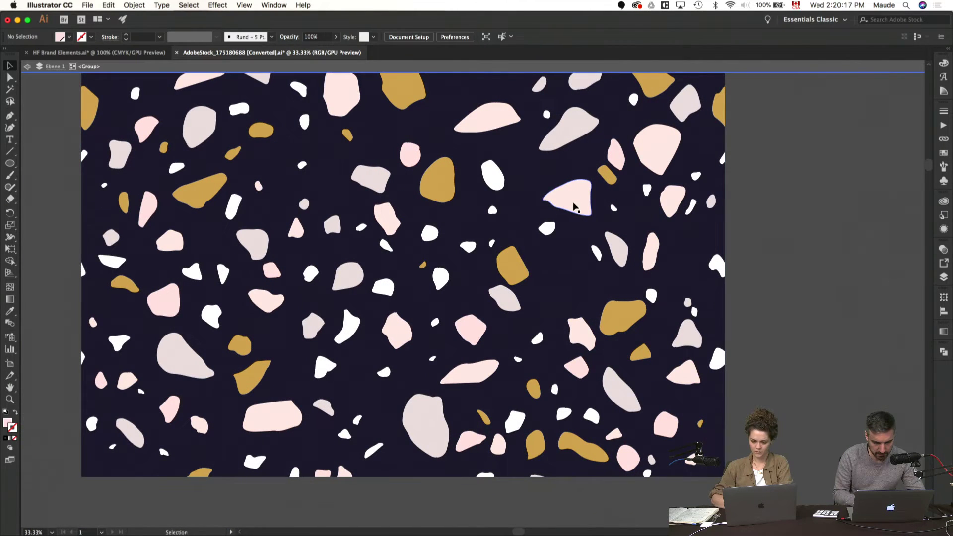
double_click(444, 181)
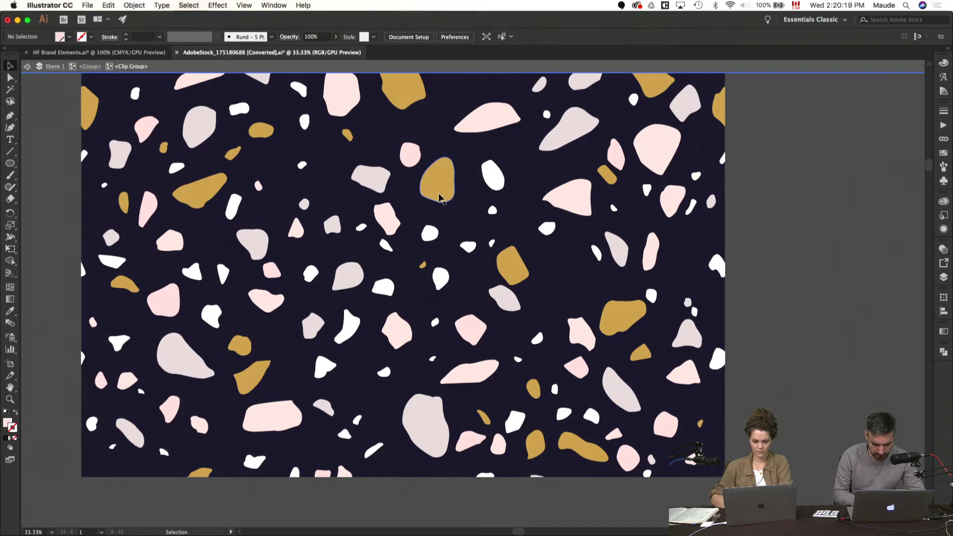
left_click(439, 197)
scroll(439, 193, "up", 2)
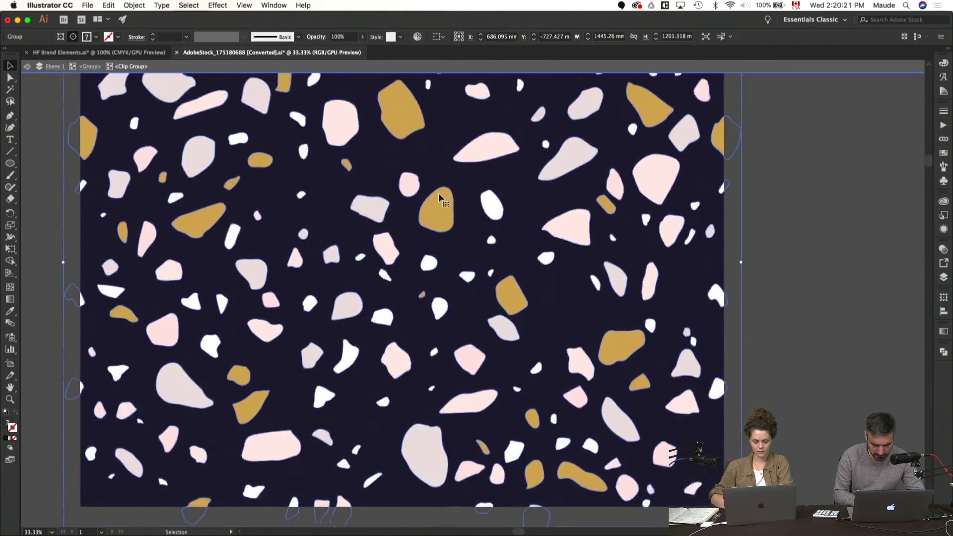
double_click(441, 226)
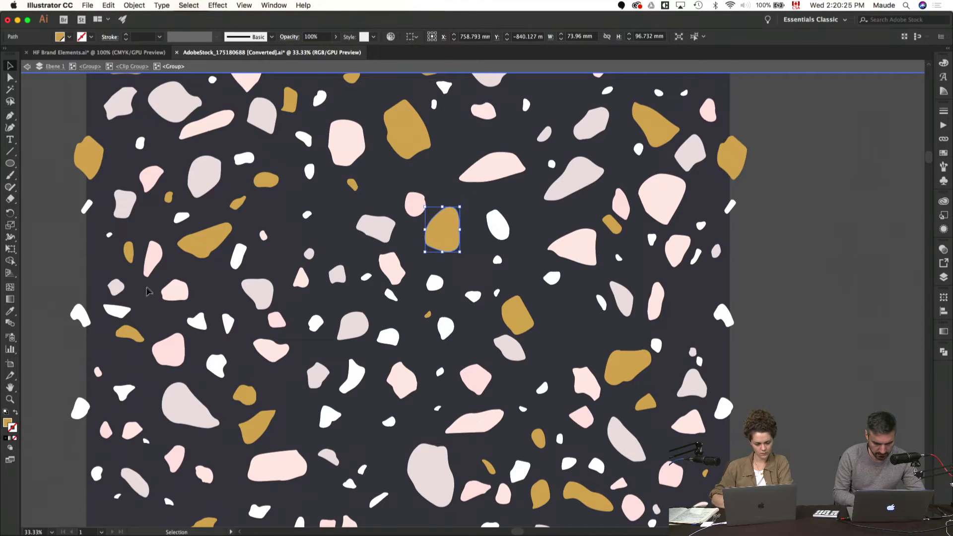
- Add the nearby lavender shapes and a small gold shape to the selected pink terrazzo shape
left_click(259, 290, "shift")
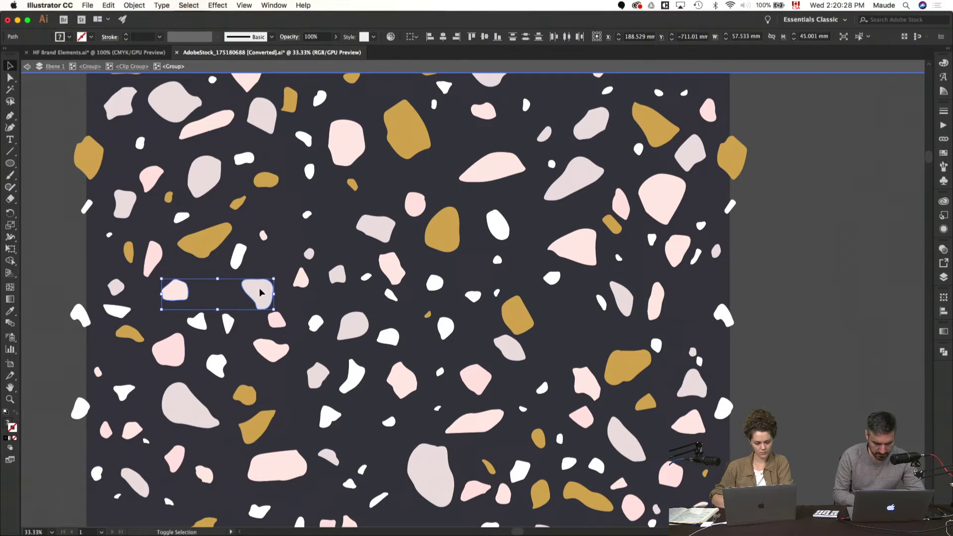
left_click(189, 406, "shift")
left_click(243, 396, "shift")
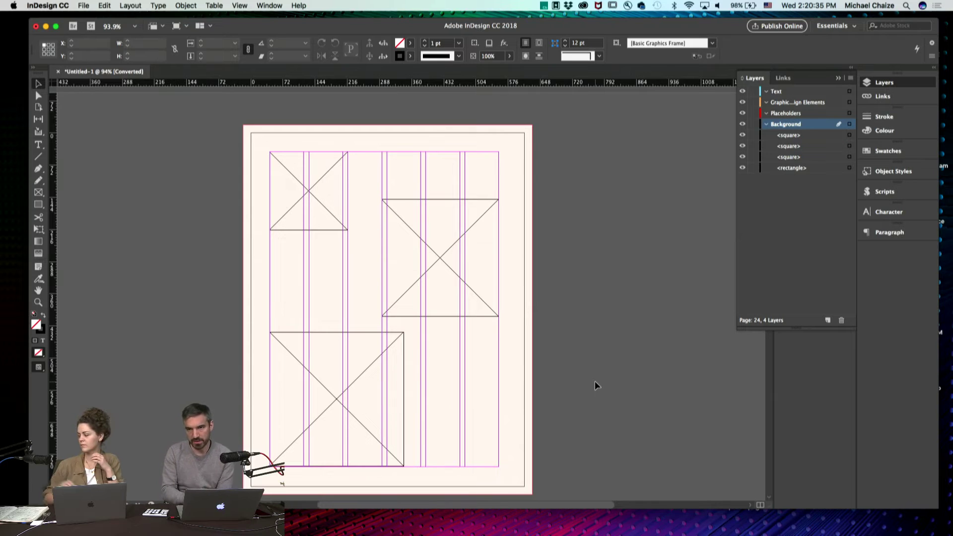
- Draw a rectangular frame about 163 × 114 pt between the page's right-hand columns, below the upper-right placeholder
left_click(425, 284)
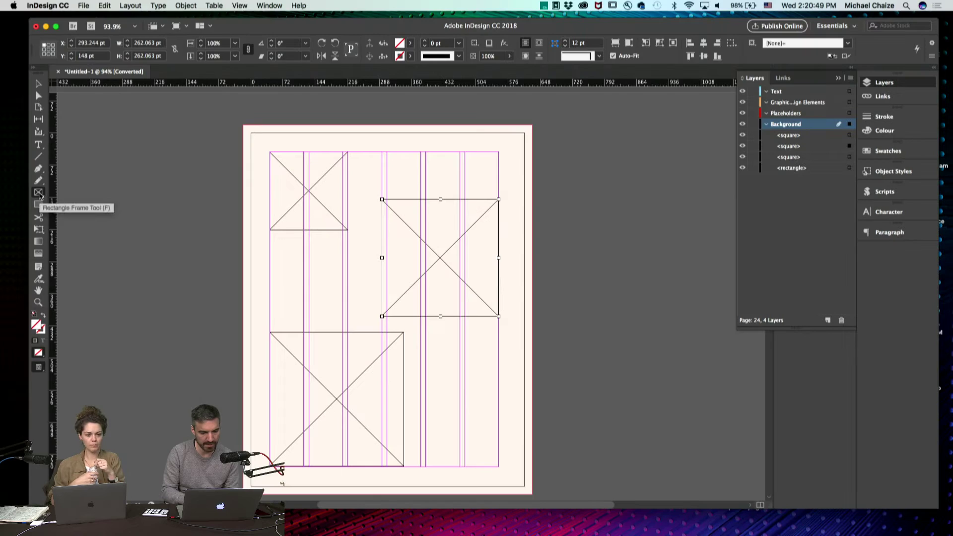
left_click(37, 171)
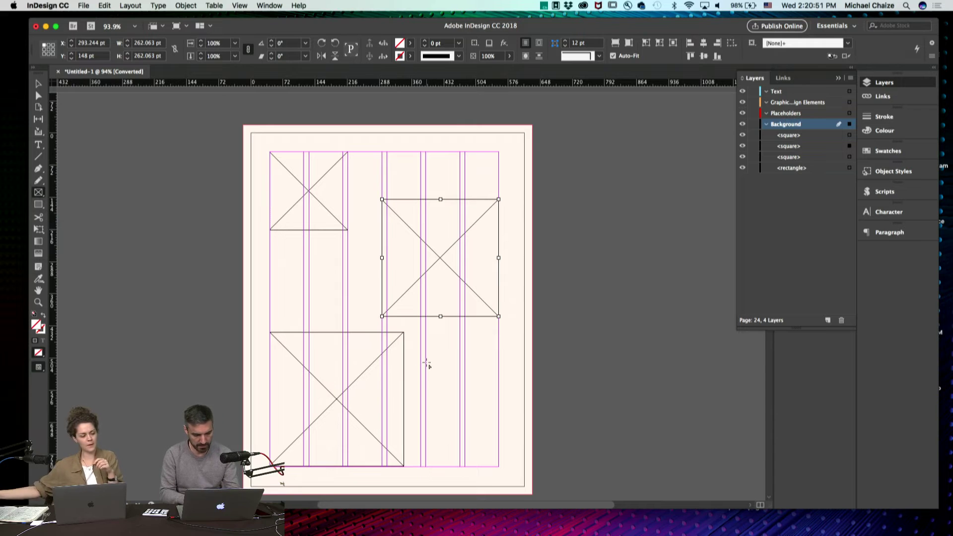
left_click_drag(426, 356, 499, 407)
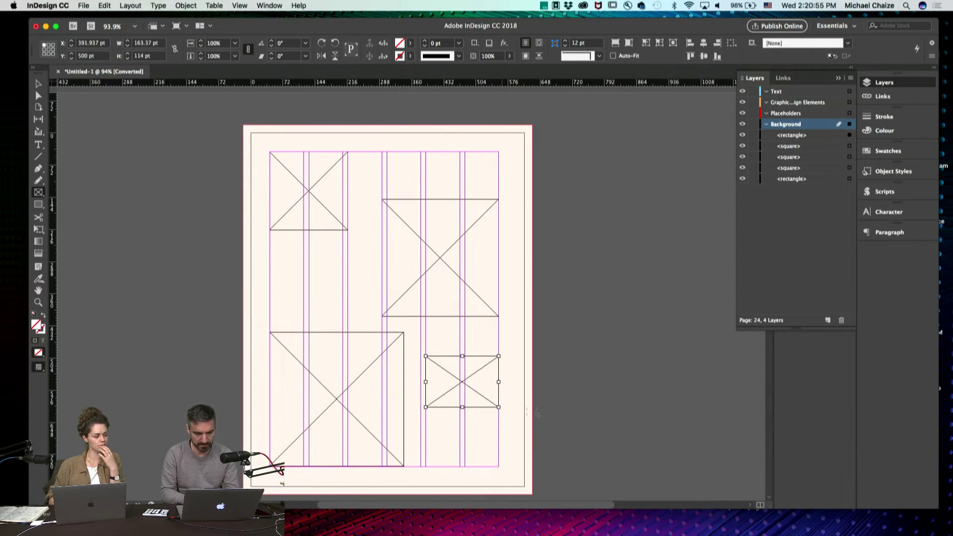
key("v")
left_click(549, 378)
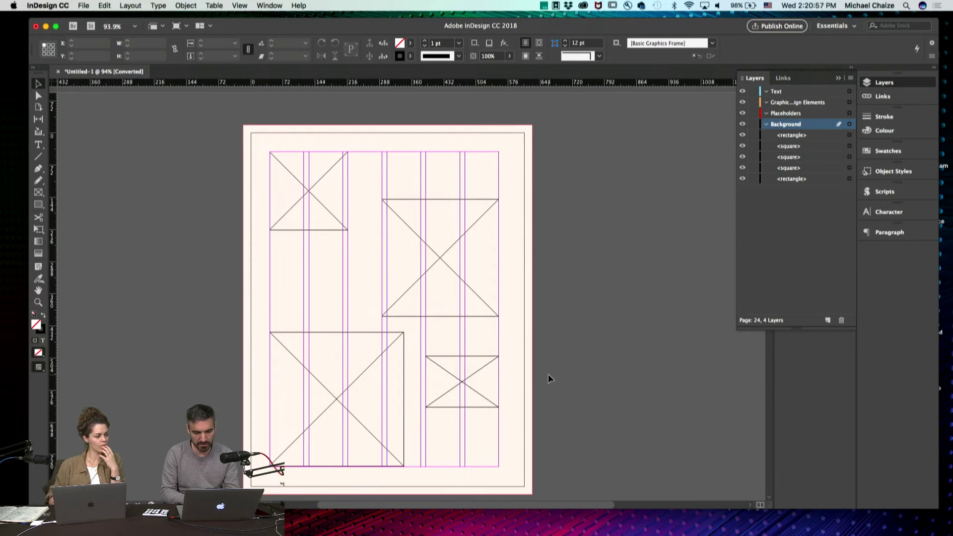
- Load the four selected DAY 1 JPEGs from the "youtube splash screens" Finder folder for placing and cycle to the 04 image
key("super+Tab")
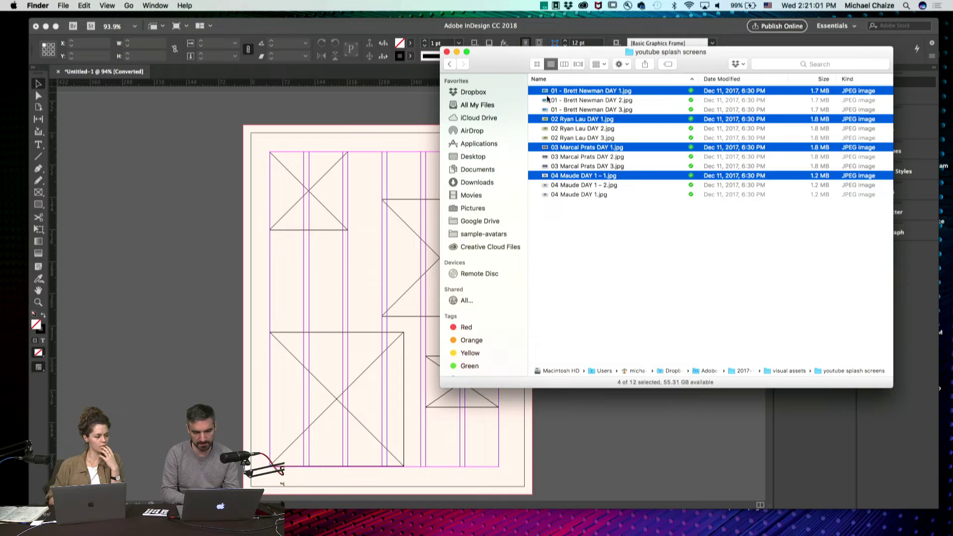
left_click_drag(555, 93, 353, 264)
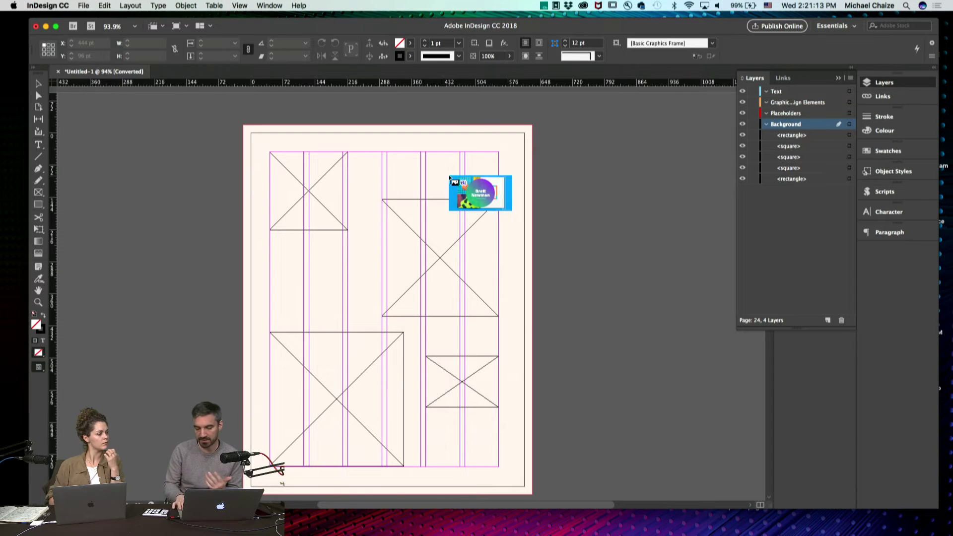
key("Right")
key("Right")
key("Right")
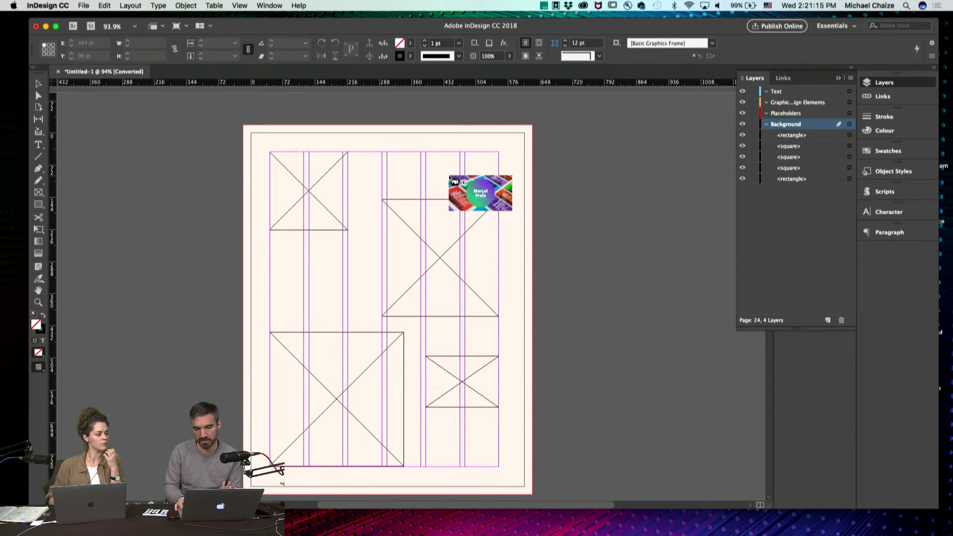
key("Right")
key("Right")
key("Right")
key("Right")
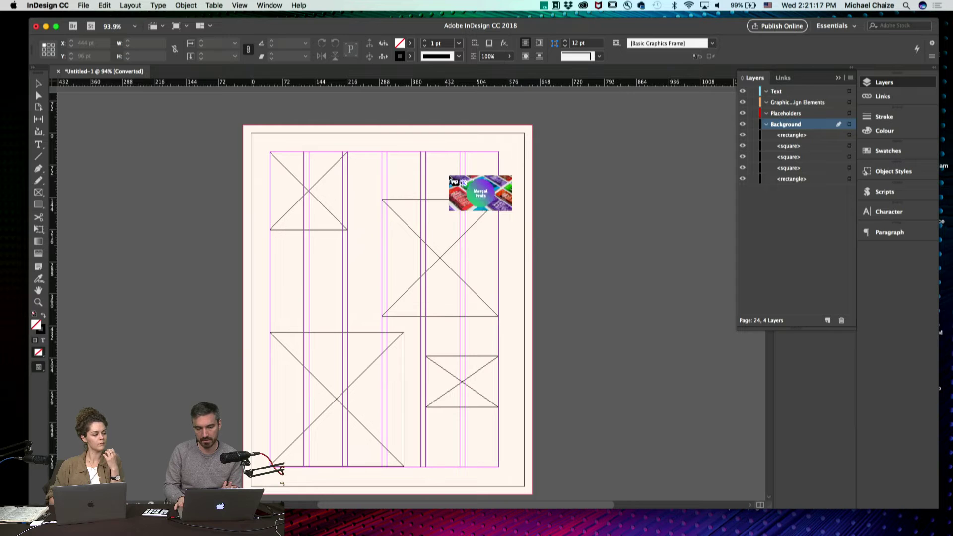
key("Right")
key("Right")
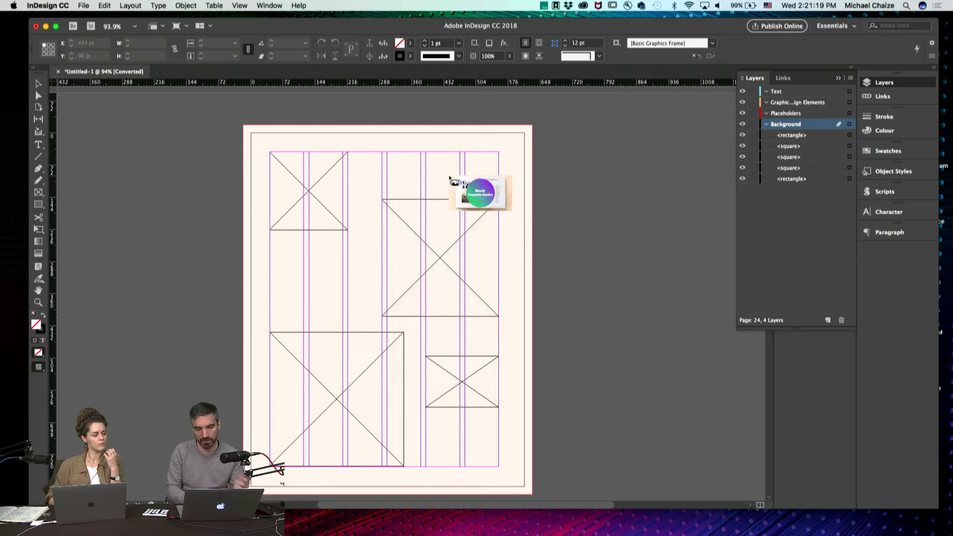
- Place the 04 image in the upper-left frame, 03 in the upper-right, 02 in the lower-left and 01 in the small frame
left_click(306, 166)
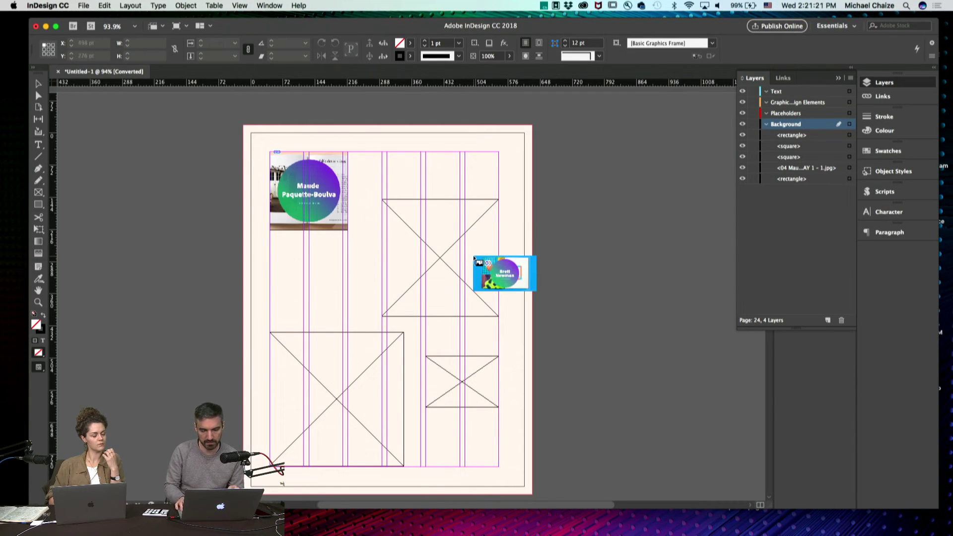
key("Right")
left_click(422, 238)
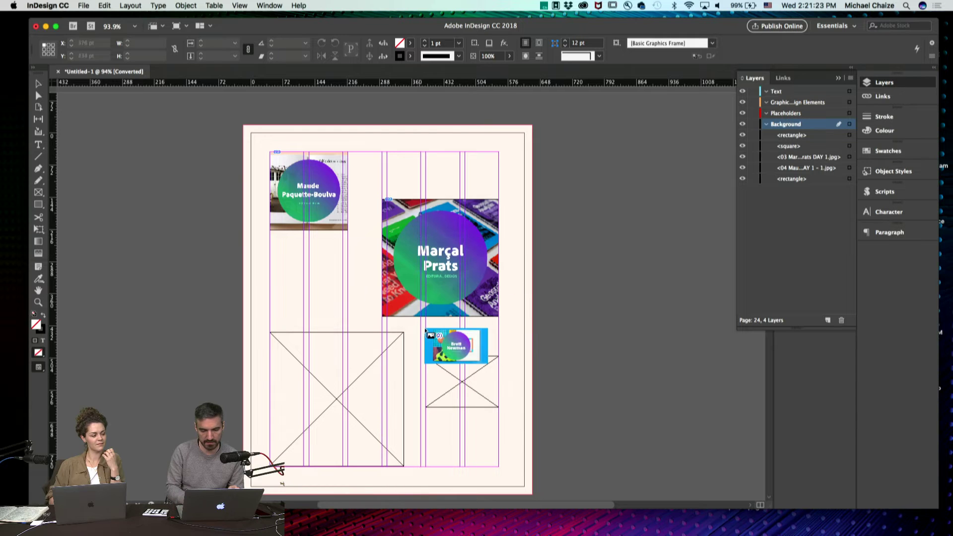
key("Right")
left_click(331, 386)
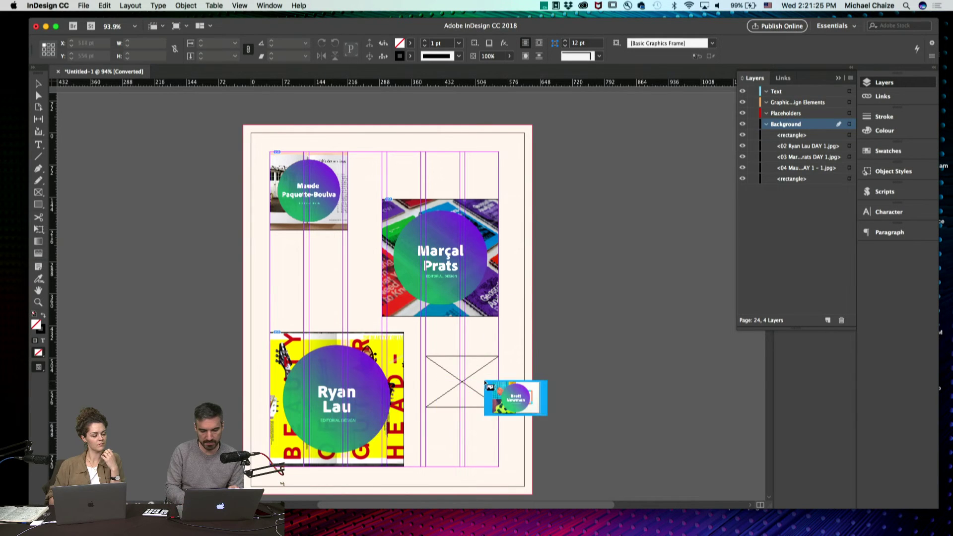
left_click(462, 383)
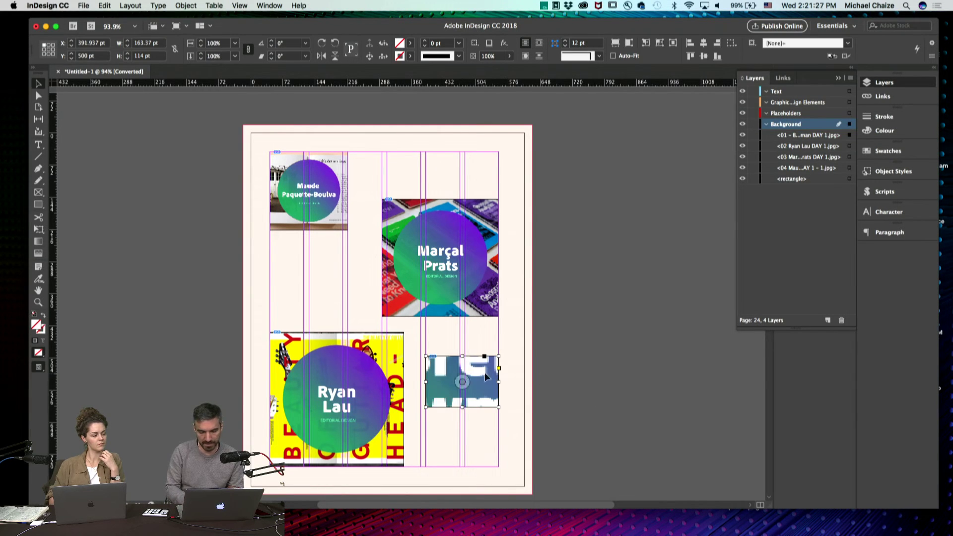
- Try fitting the small lower-right frame to its image content, and undo it
right_click(479, 392)
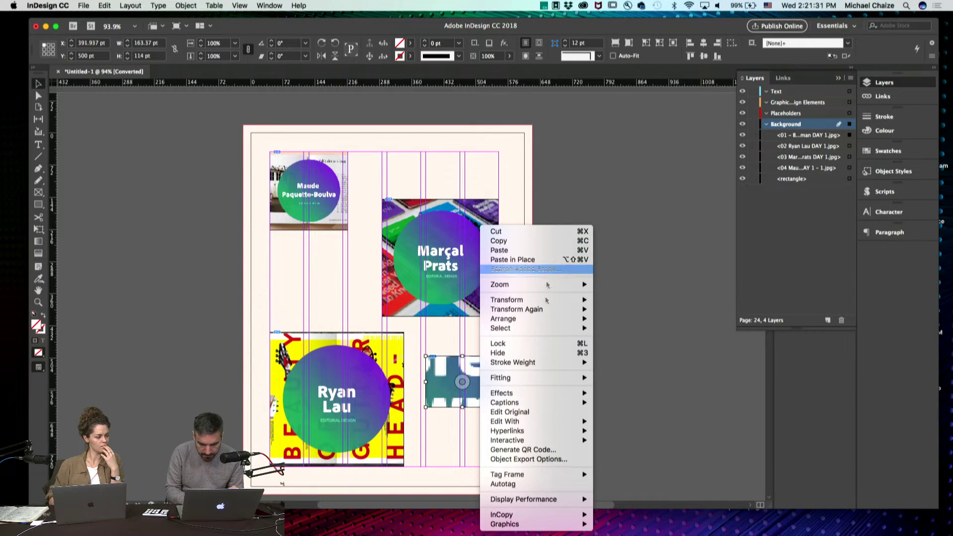
mouse_move(539, 378)
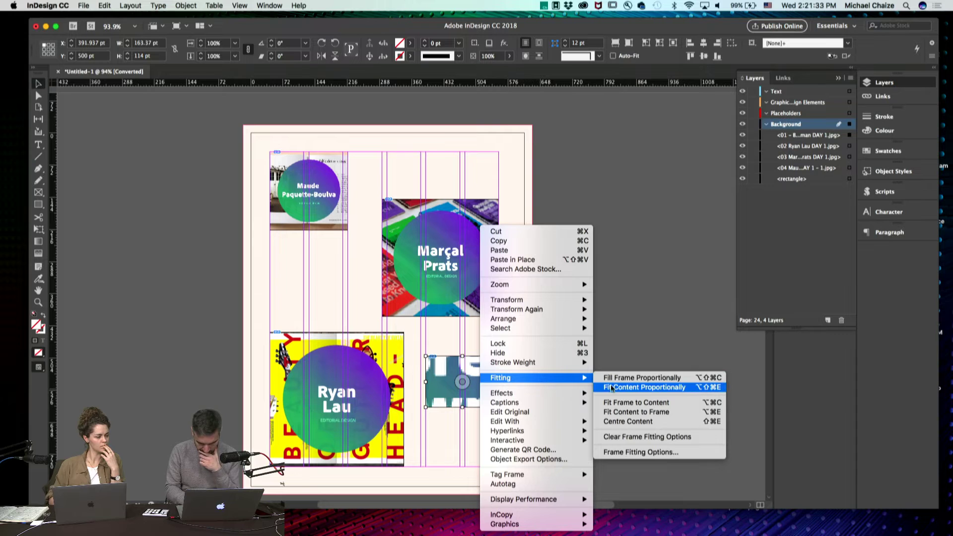
left_click(621, 406)
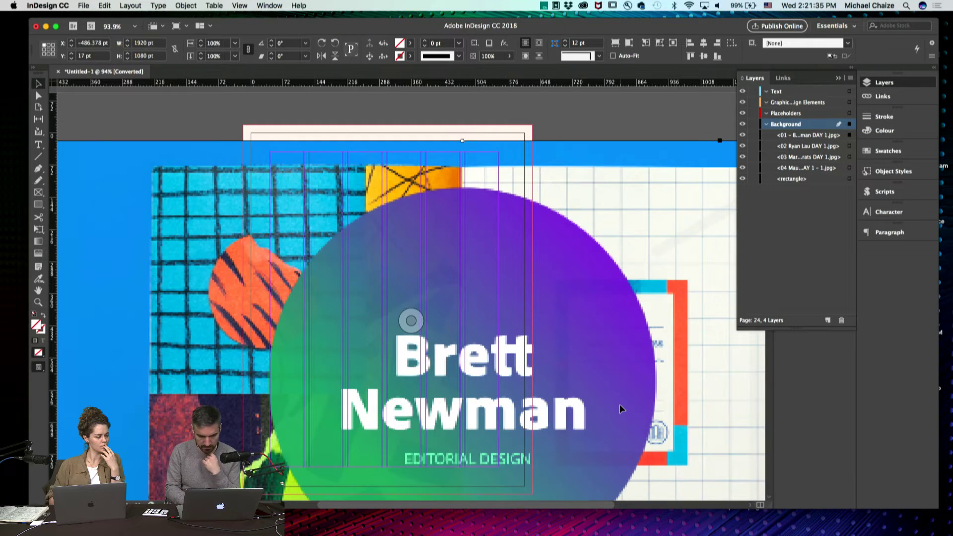
key("super+z")
- Fill the small lower-right frame proportionally with its image and deselect it
right_click(484, 385)
mouse_move(527, 397)
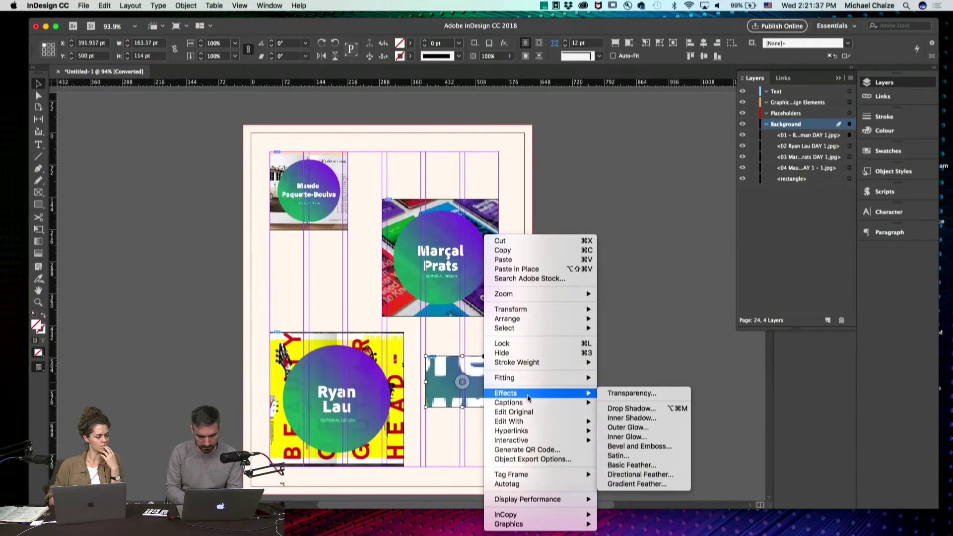
mouse_move(539, 378)
left_click(638, 378)
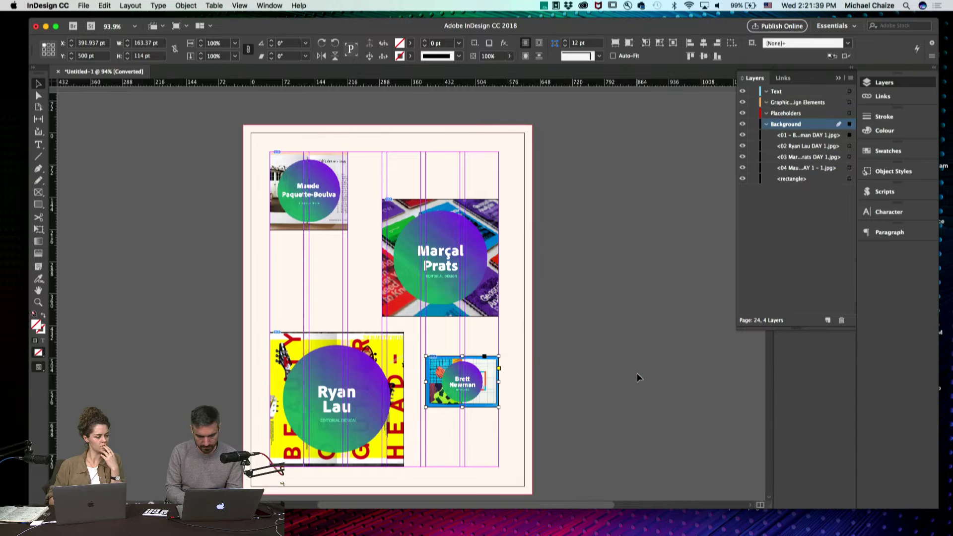
left_click(633, 432)
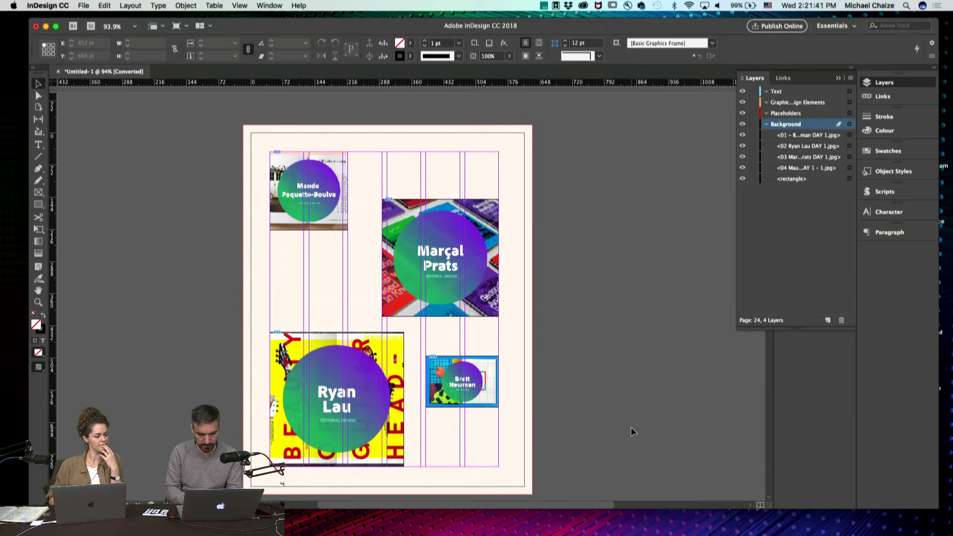
- Load the four DAY 1 JPEGs from the Finder for placing once more and cycle through them
key("super+Tab")
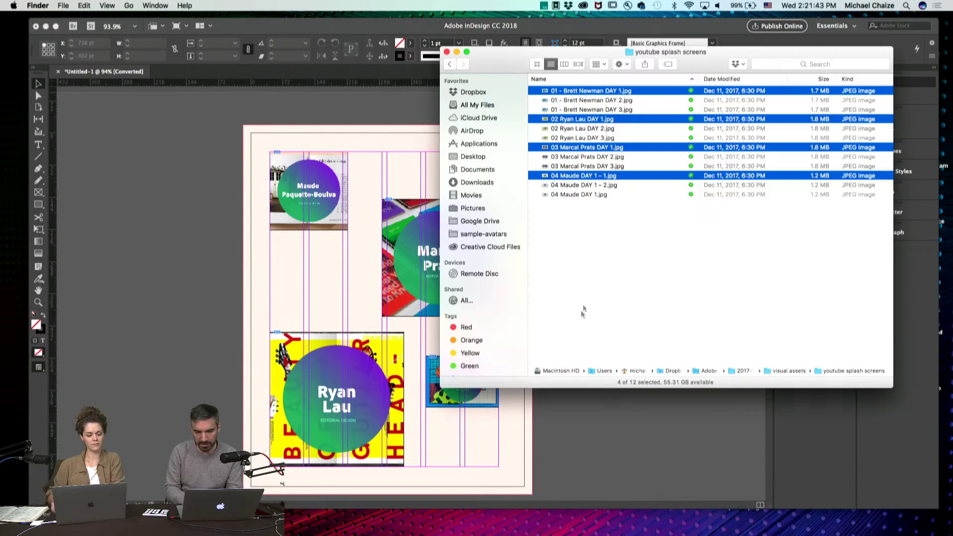
left_click_drag(575, 176, 363, 309)
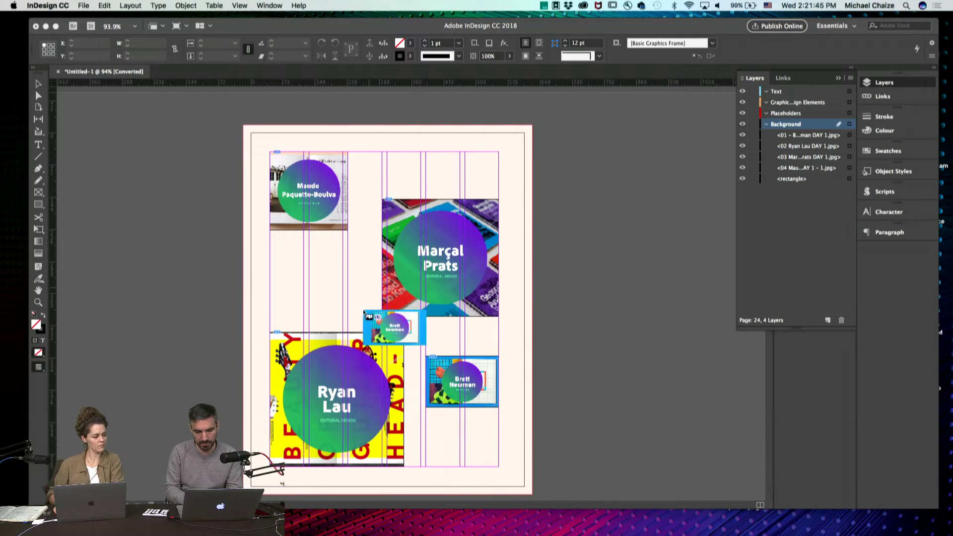
key("Right")
key("Right")
key("Right")
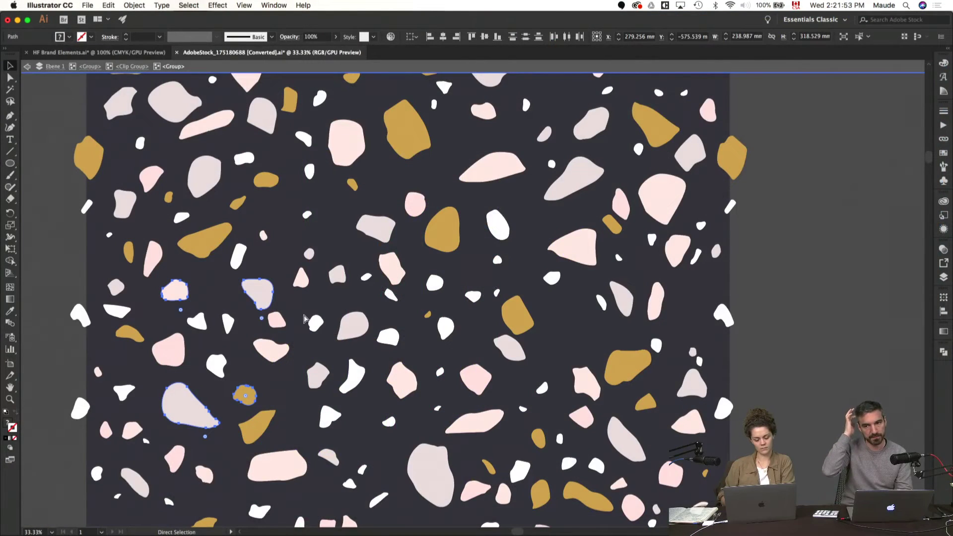
- Switch from Illustrator to InDesign and paste the copied terrazzo shapes onto the spread of pages 8–9
key("super+Tab")
key("super+Tab")
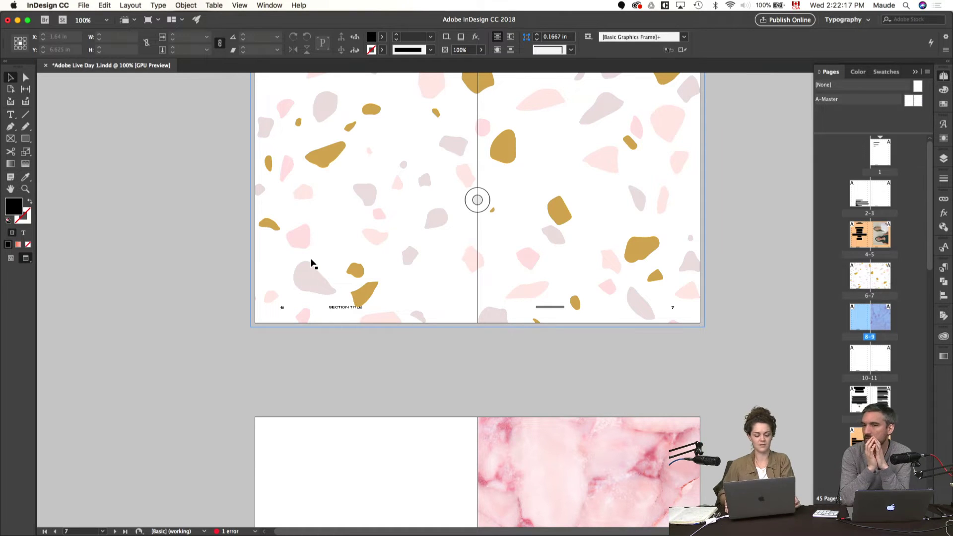
left_click(442, 365)
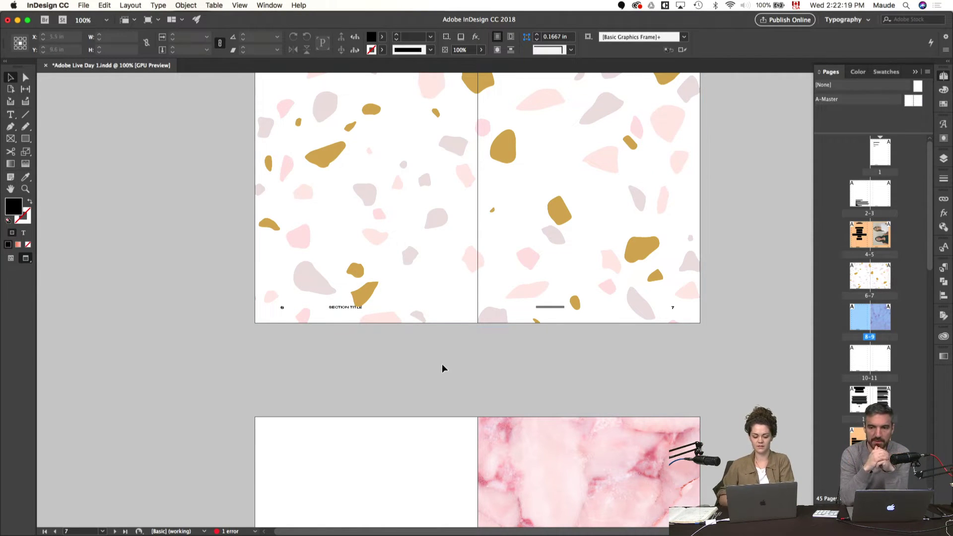
scroll(442, 364, "down", 3)
scroll(441, 365, "down", 5)
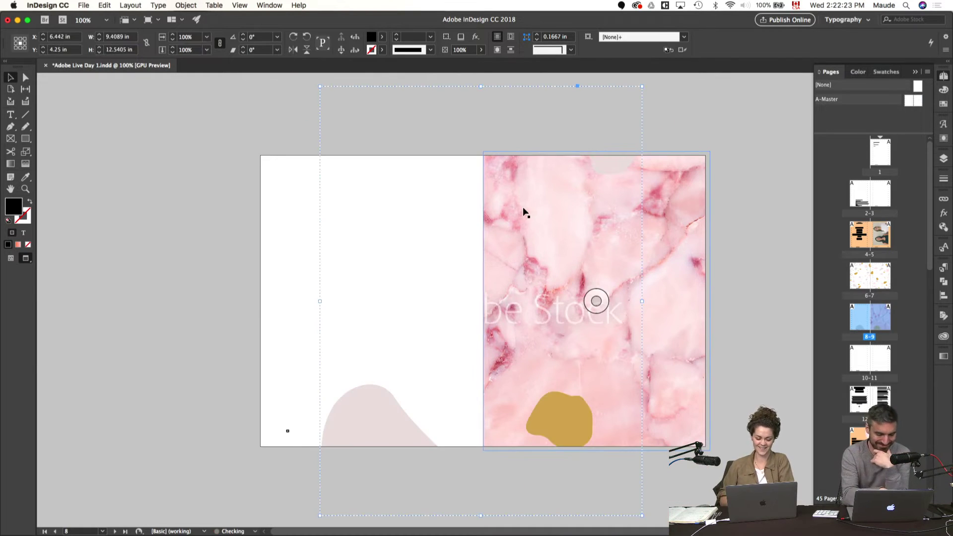
- Scale the pasted terrazzo shapes down to about 5.83 × 7.78 in overall and move them onto page 8
left_click(570, 273)
key("s")
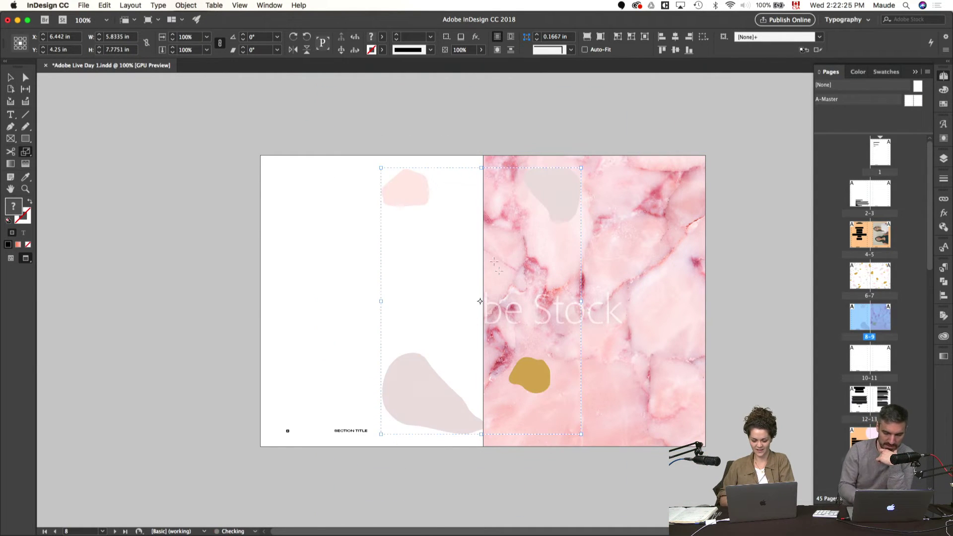
key("v")
left_click_drag(413, 204, 291, 186)
key("super+shift+a")
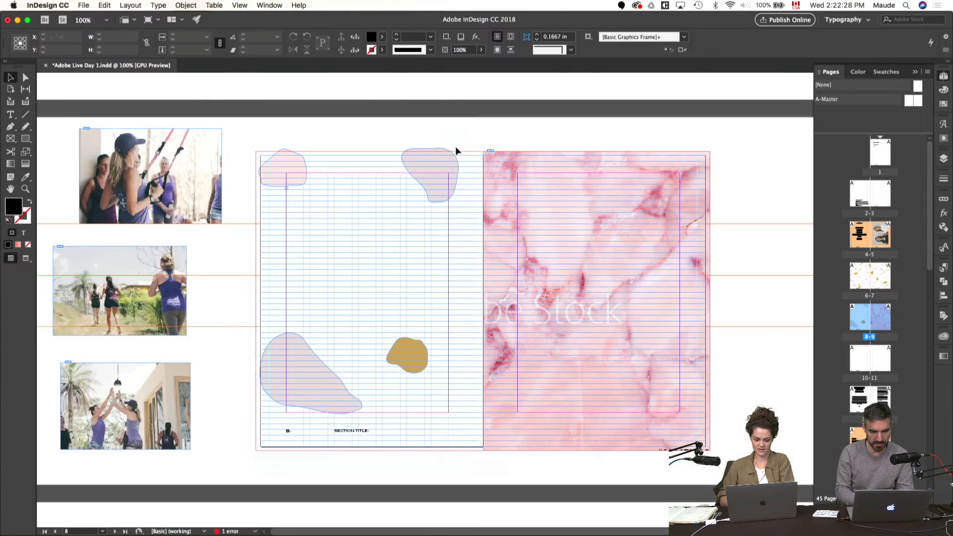
- Leave preview mode and stack the four terrazzo shapes one below another on the pasteboard beside page 9
key("w")
left_click_drag(445, 174, 741, 183)
scroll(308, 212, "right", 1)
left_click_drag(278, 176, 757, 308)
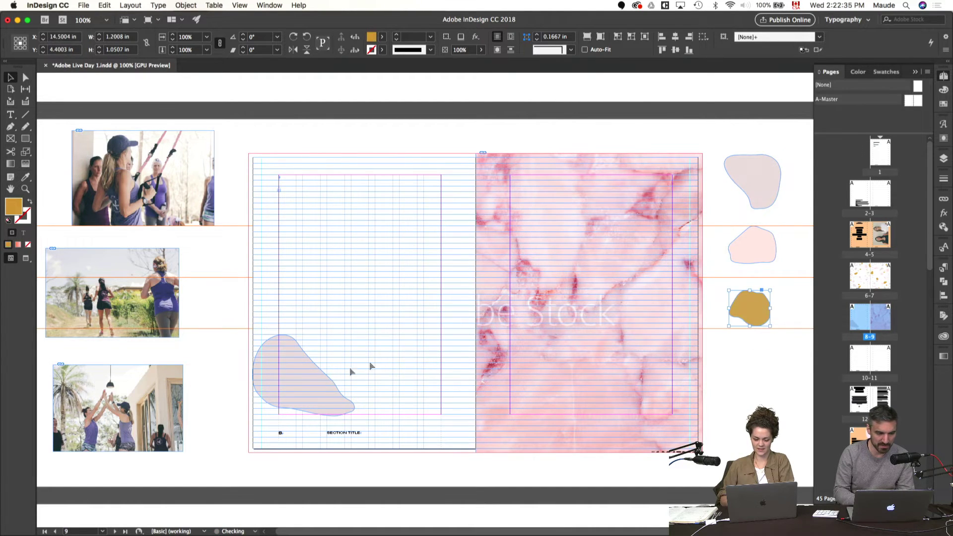
left_click_drag(288, 389, 746, 404)
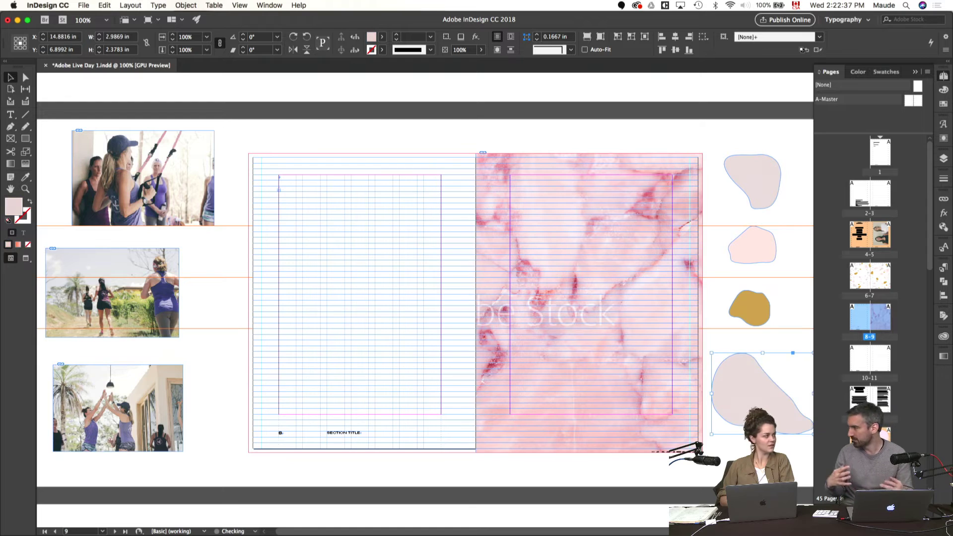
left_click(589, 302)
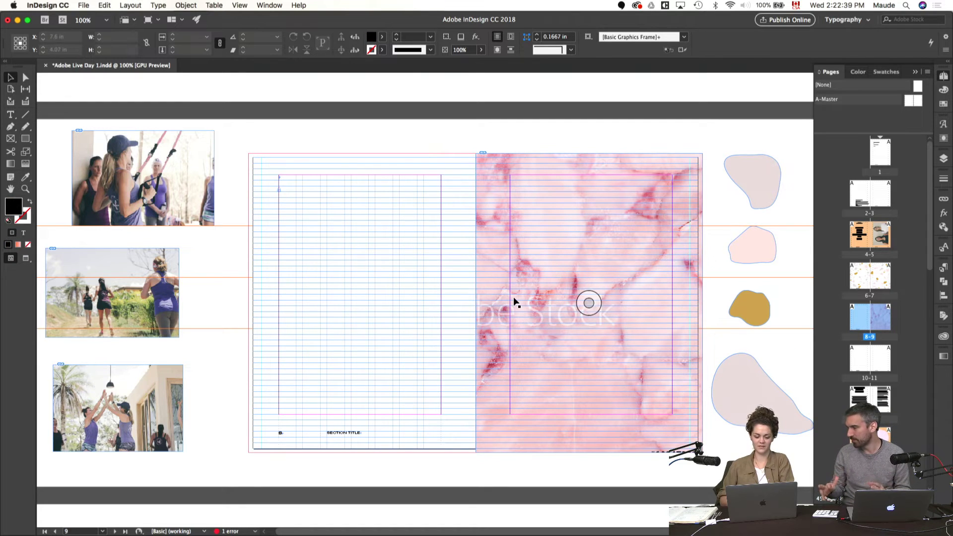
- Draw a black rectangle about 6.65 × 8.75 in covering page 8 out to its bleed
key("m")
key("w")
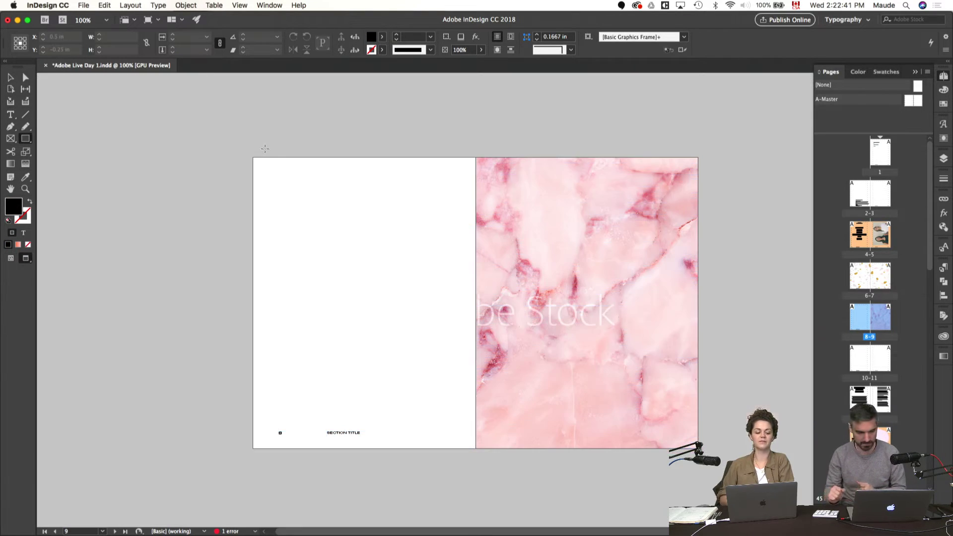
key("w")
mouse_move(251, 156)
left_mouse_down()
mouse_move(331, 236)
mouse_move(472, 429)
mouse_move(478, 454)
left_mouse_up()
key("v")
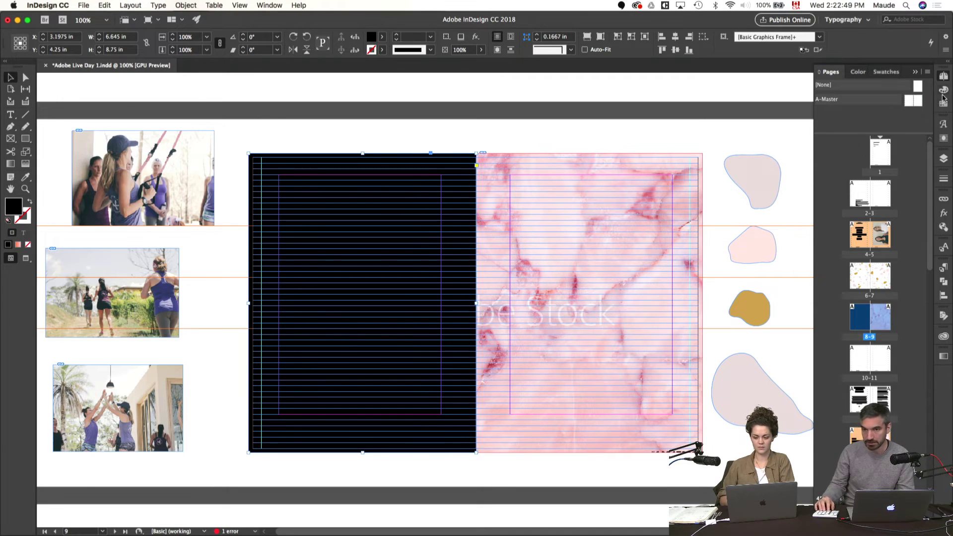
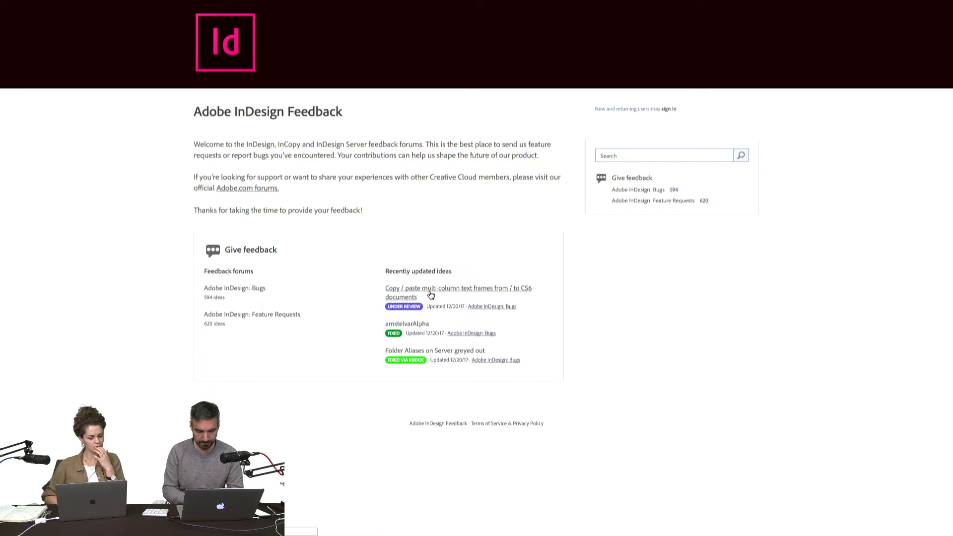
- On the Adobe InDesign Feedback site, open the bug report about copying and pasting multi column text frames from / to CS6 documents
left_click(431, 294)
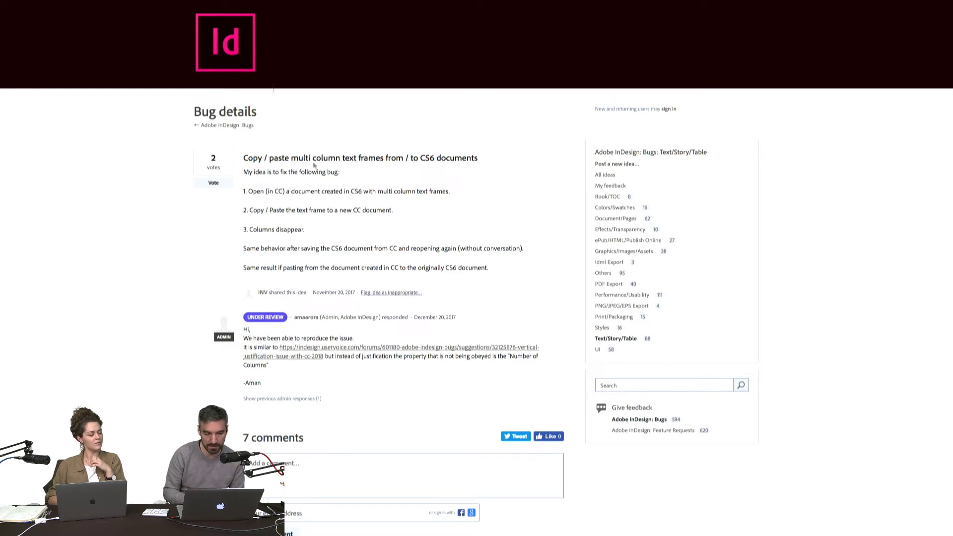
mouse_move(189, 3)
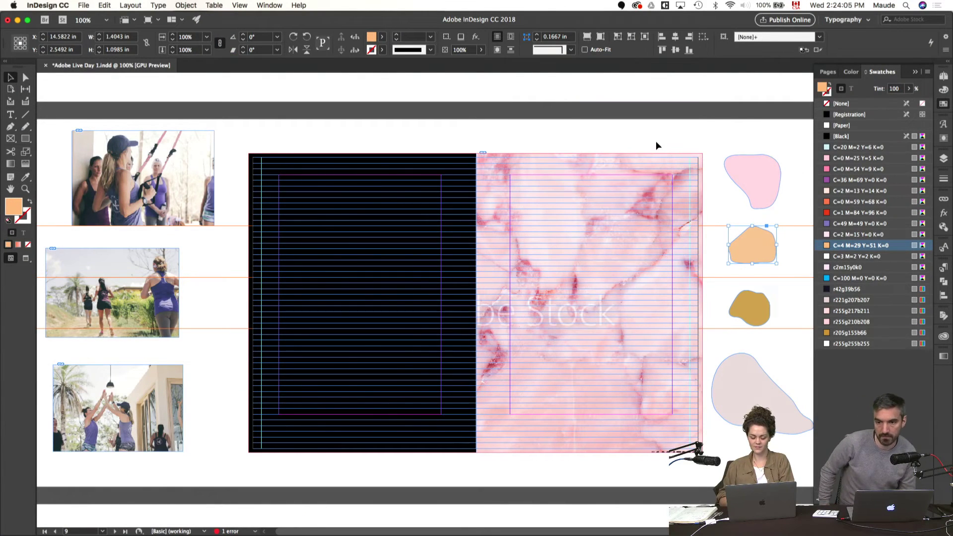
- Fill the black rectangle covering page 8 with the red swatch C=1 M=84 Y=96 K=0 and preview the spread
left_click(656, 142)
key("w")
key("w")
left_click(445, 249)
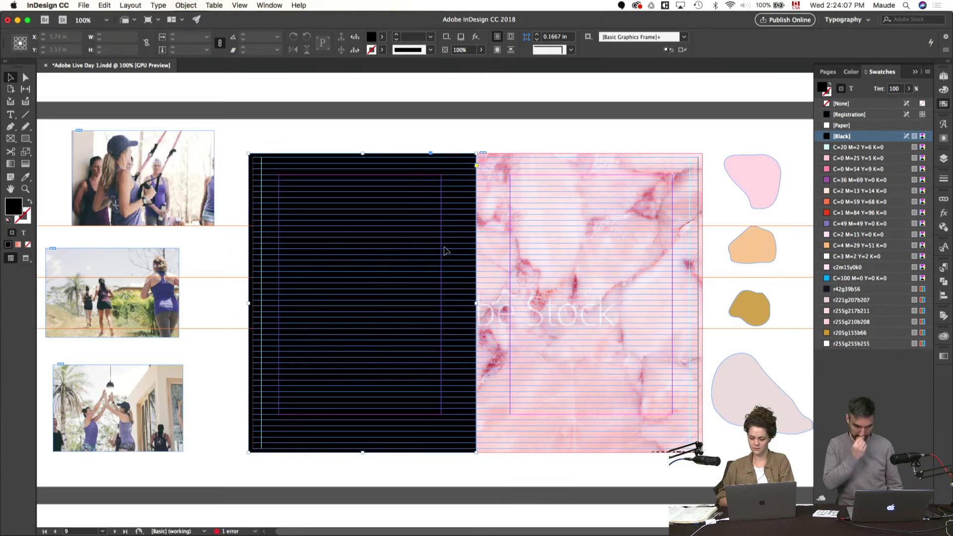
left_click(842, 236)
key("w")
left_click(842, 245)
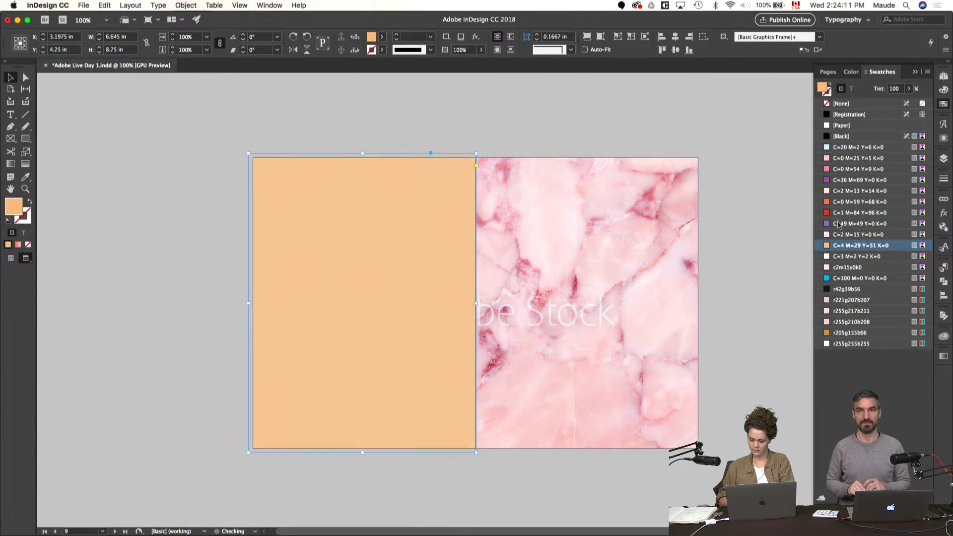
left_click(841, 212)
left_click(602, 138)
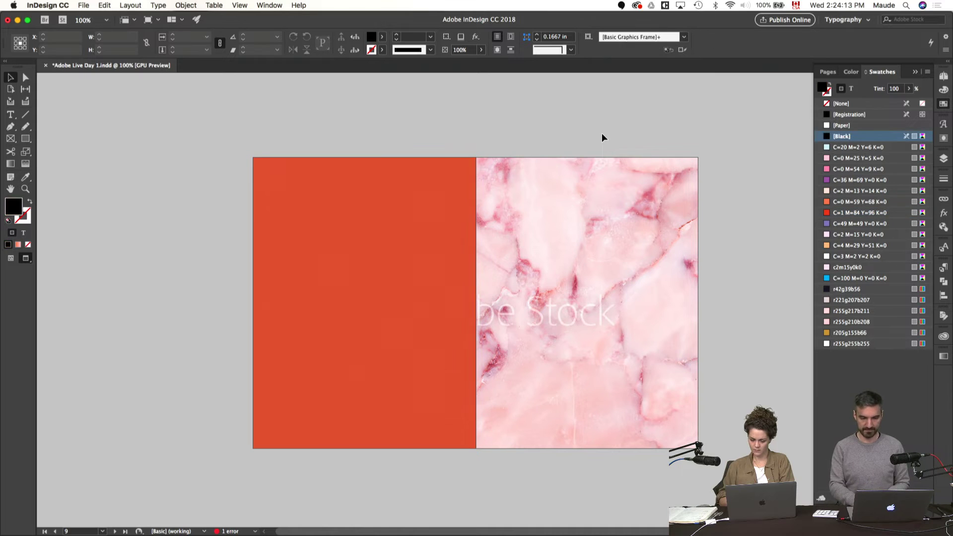
key("w")
key("w")
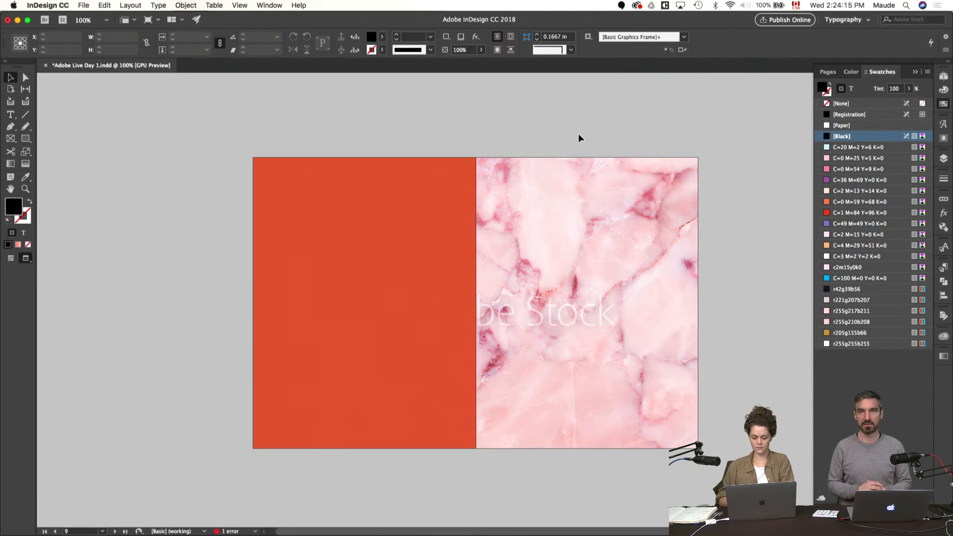
key("w")
- Draw a text frame about 5.72 × 8.59 in on page 8 and shift it down over the red rectangle
key("t")
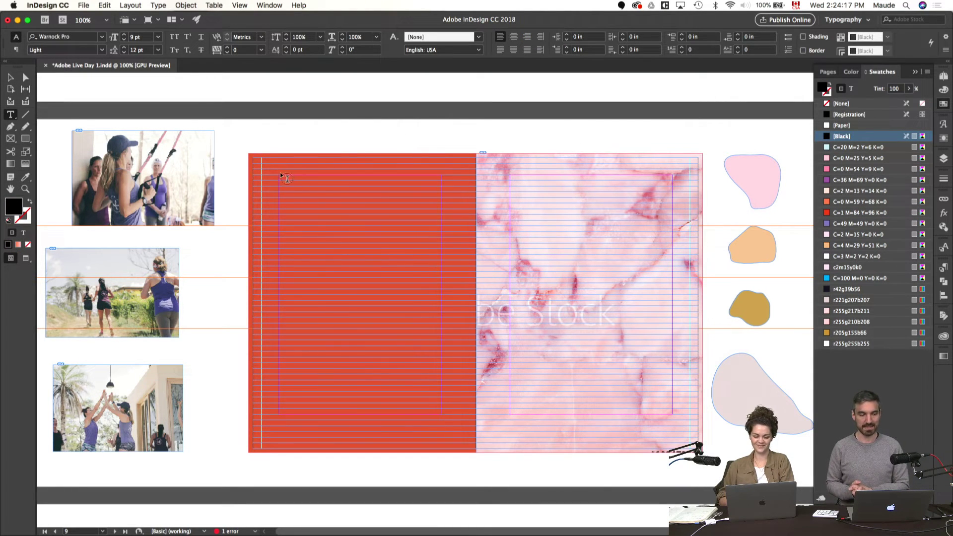
left_click_drag(268, 137, 464, 428)
key("Escape")
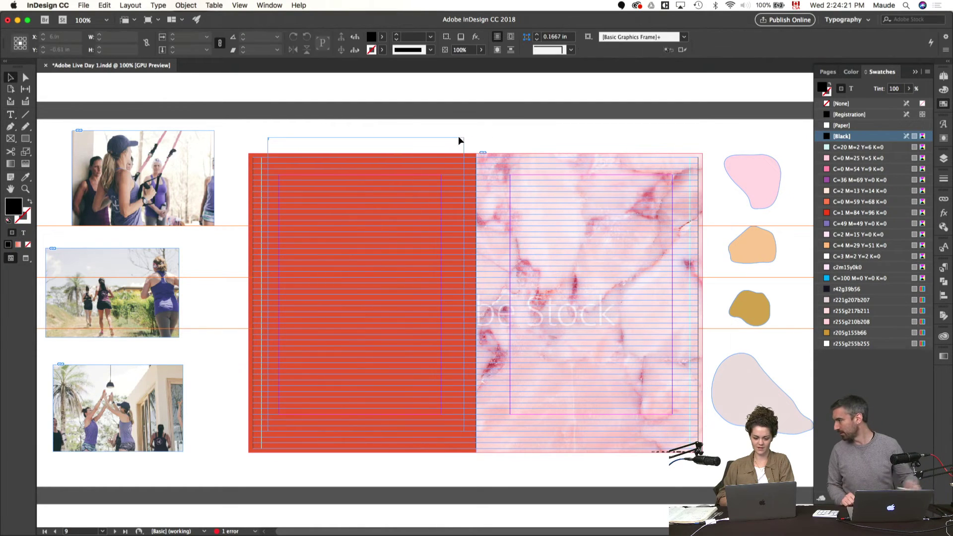
left_click_drag(457, 138, 454, 173)
- Open the left page of A-Master and draw a black 0.3333 in square at its upper outer corner
key("z")
left_click_drag(268, 173, 394, 272)
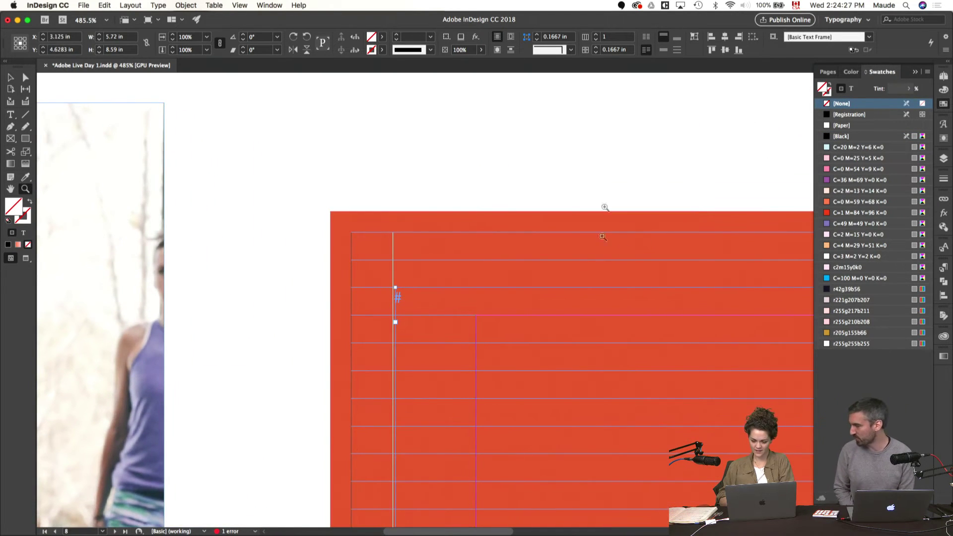
key("v")
left_click(944, 76)
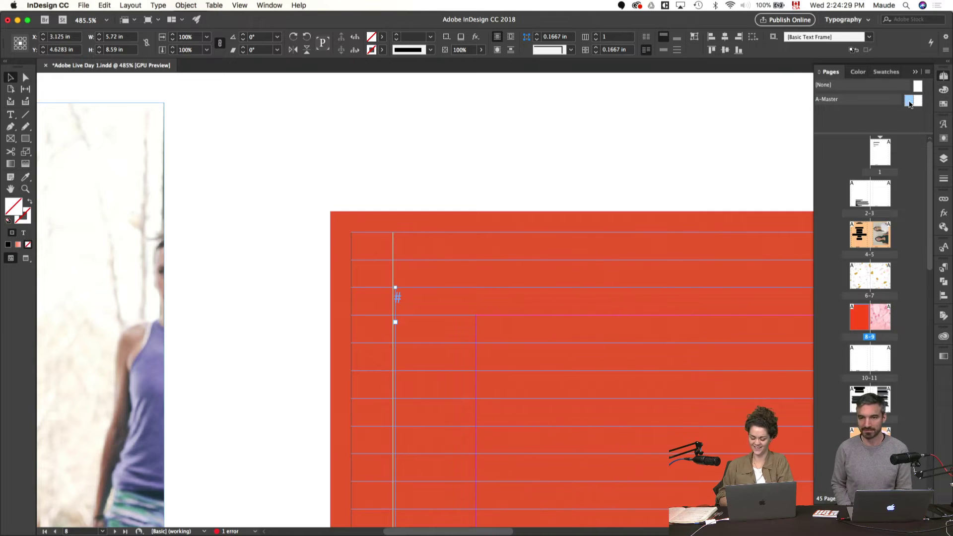
double_click(909, 103)
key("m")
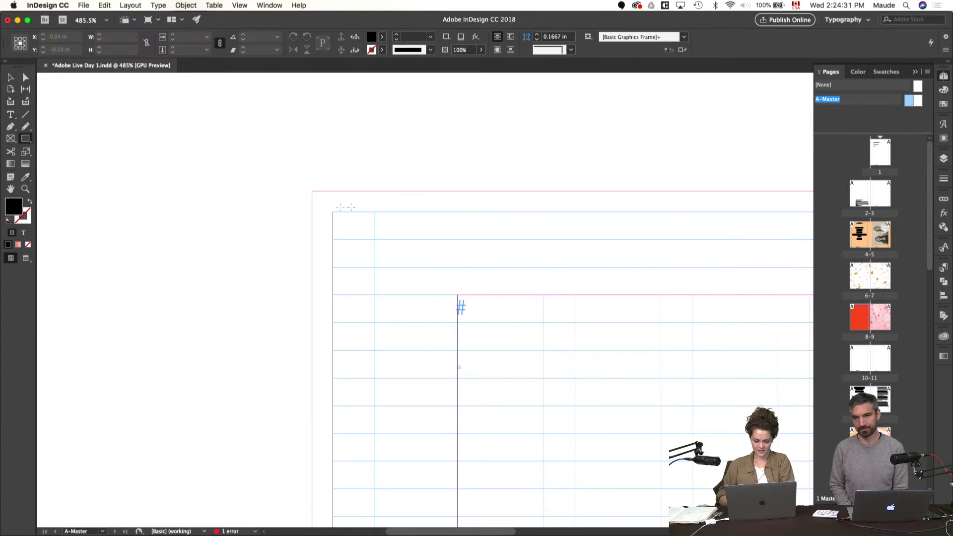
left_click_drag(335, 213, 388, 267)
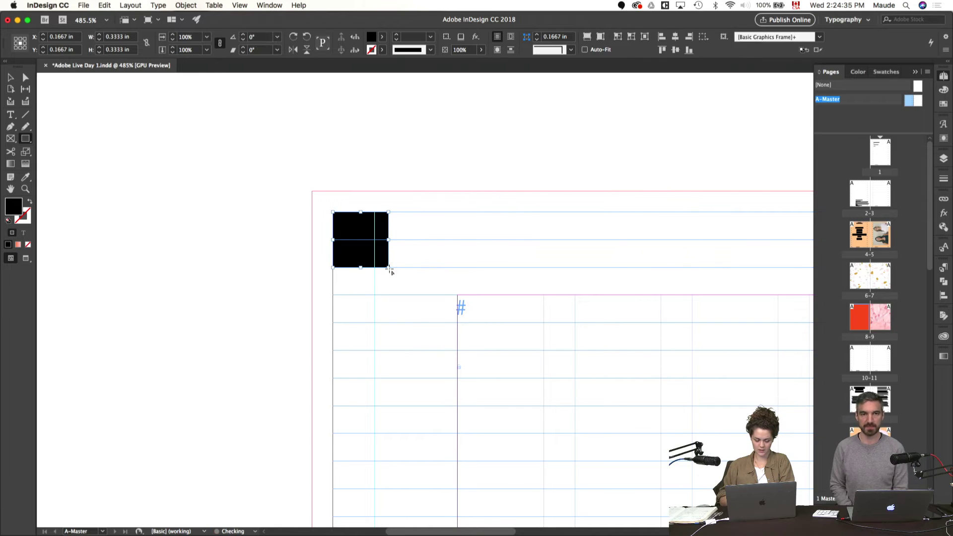
key("v")
- Unlock the guides and move the left master page's vertical guide to the square's inner edge at X 0.3333 in
right_click(229, 269)
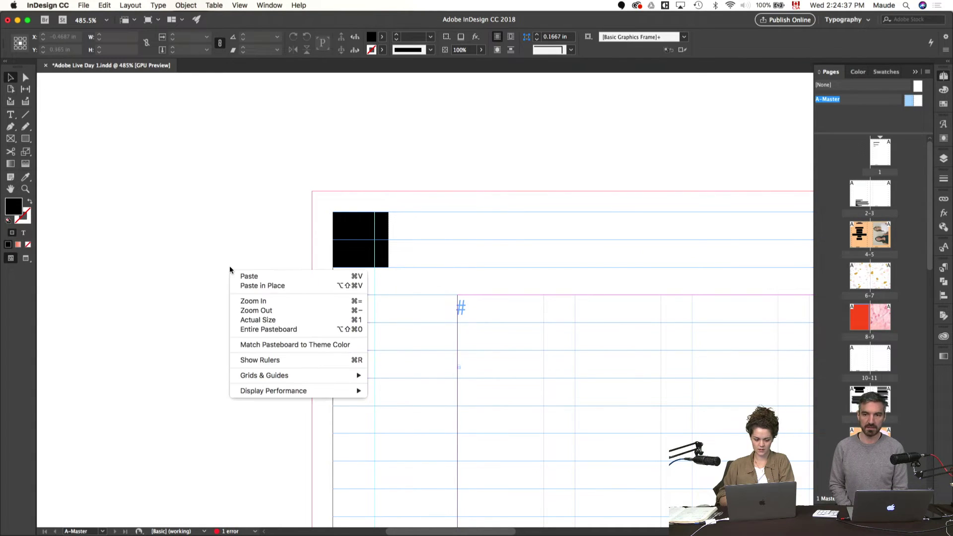
mouse_move(353, 376)
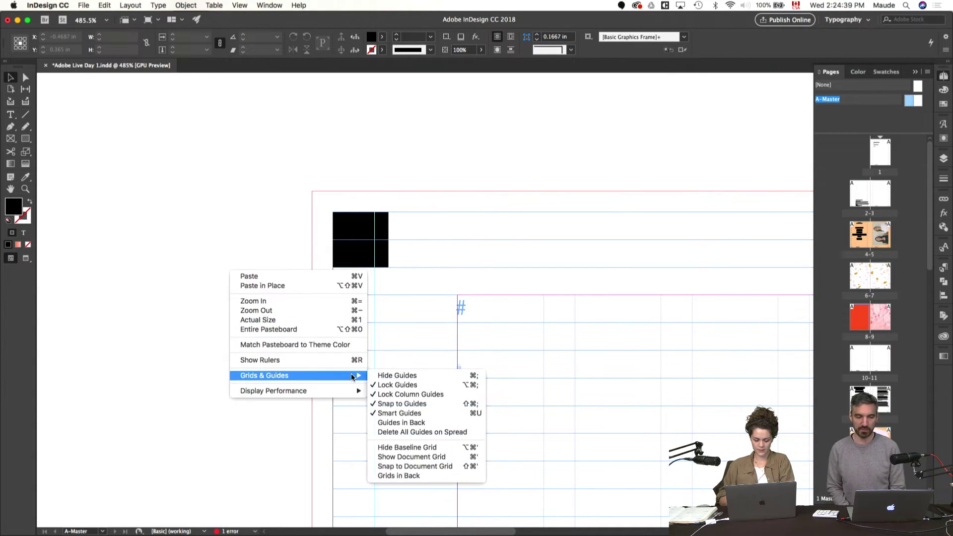
left_click(381, 386)
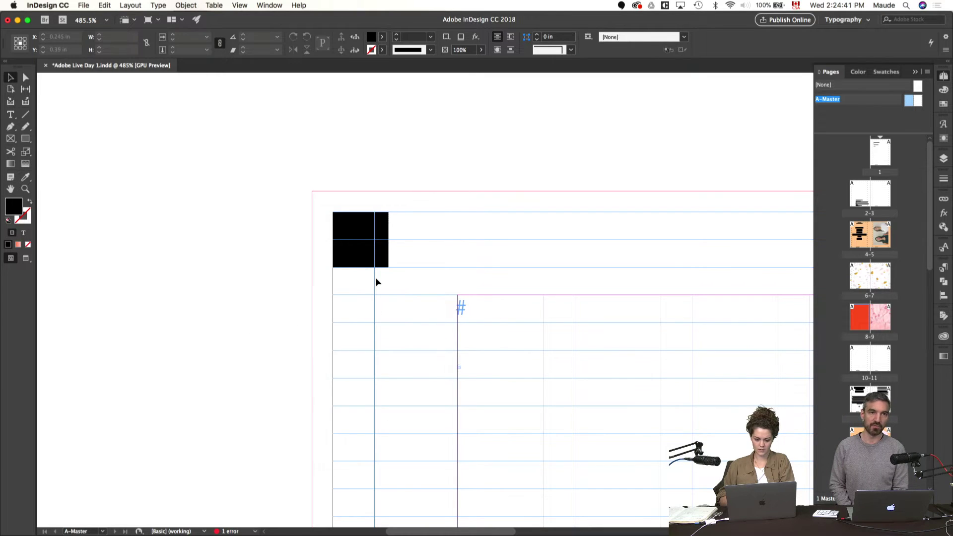
left_click_drag(375, 278, 386, 281)
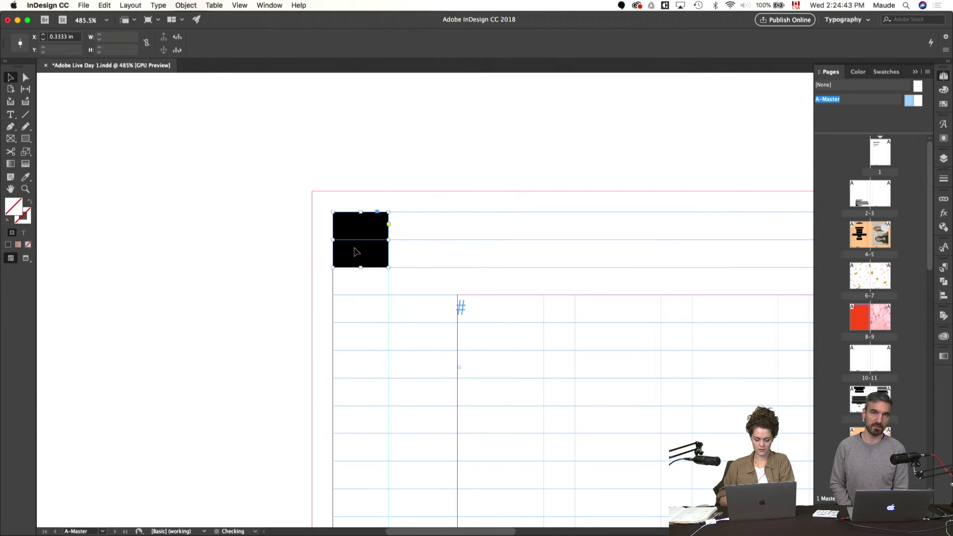
- Transfer the black square to the upper outer corner of the right master page
left_click(353, 247)
key("super+0")
key("super+equal")
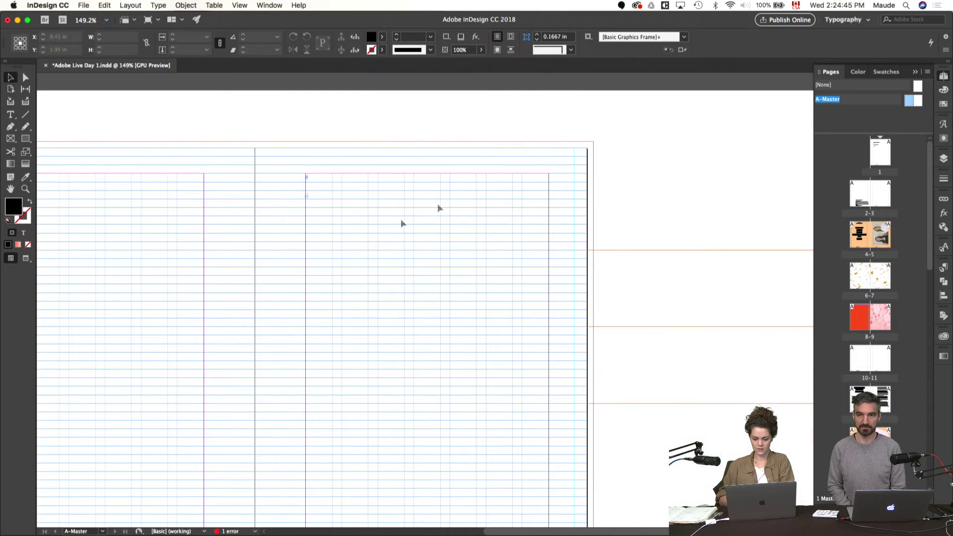
key("z")
left_click_drag(557, 128, 624, 214)
scroll(624, 214, "up", 3)
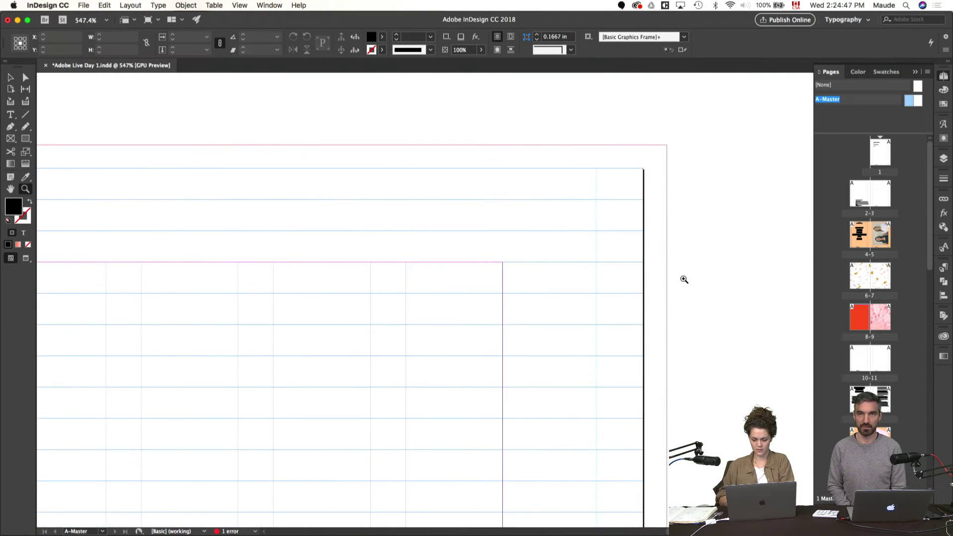
key("super+v")
left_click_drag(487, 299, 496, 201)
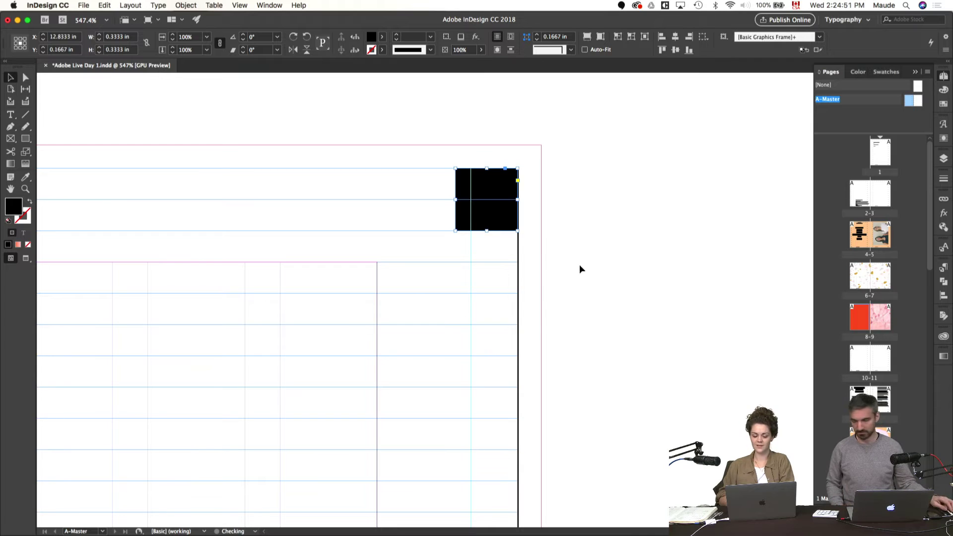
- Move the right master page's vertical guide to the square's inner edge and delete the square
left_click(470, 258)
left_click(471, 251)
left_click_drag(472, 251, 456, 247)
left_click(588, 254)
key("super+a")
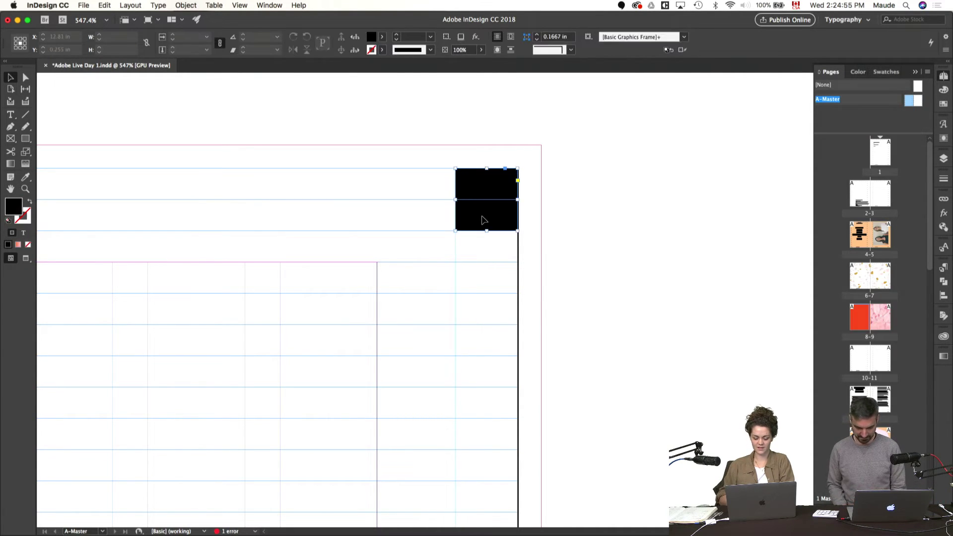
key("Delete")
key("super+alt+0")
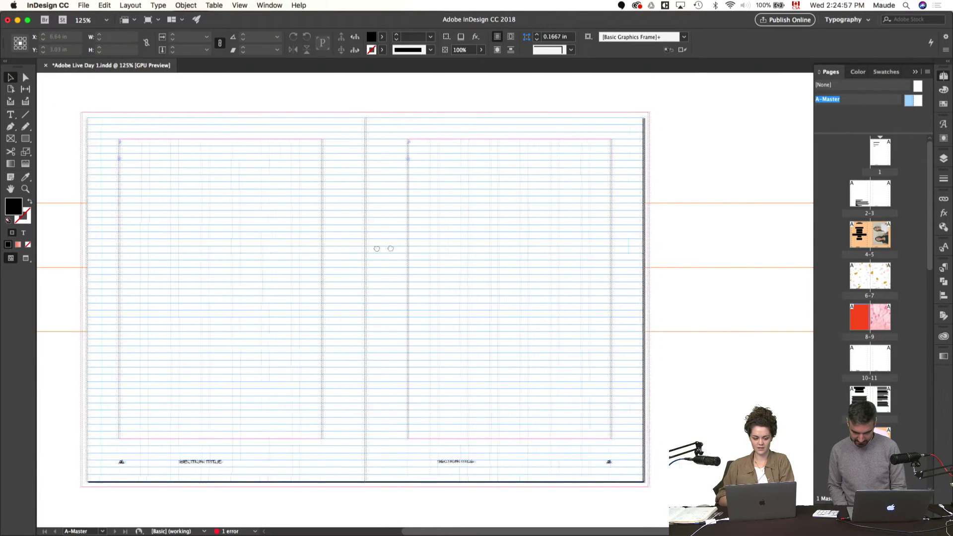
- Return to page 8 and set the blending mode of the red rectangle and the marble image to Multiply
left_click_drag(383, 248, 470, 247)
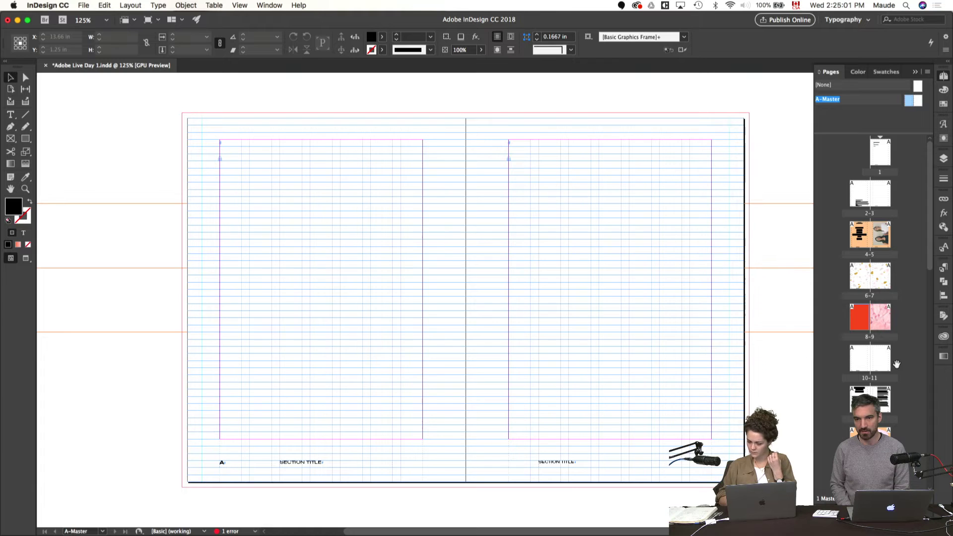
double_click(862, 314)
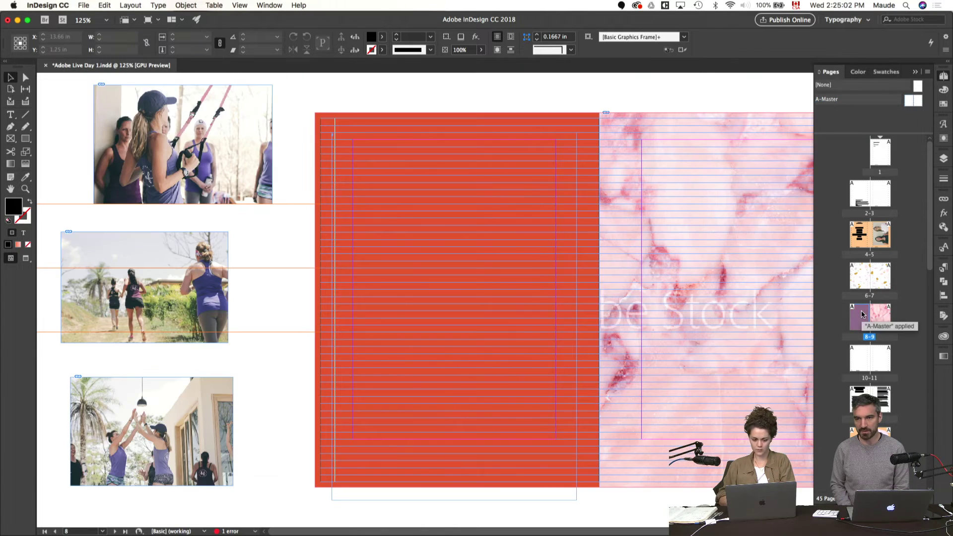
left_click(436, 164)
key("w")
left_click(540, 126)
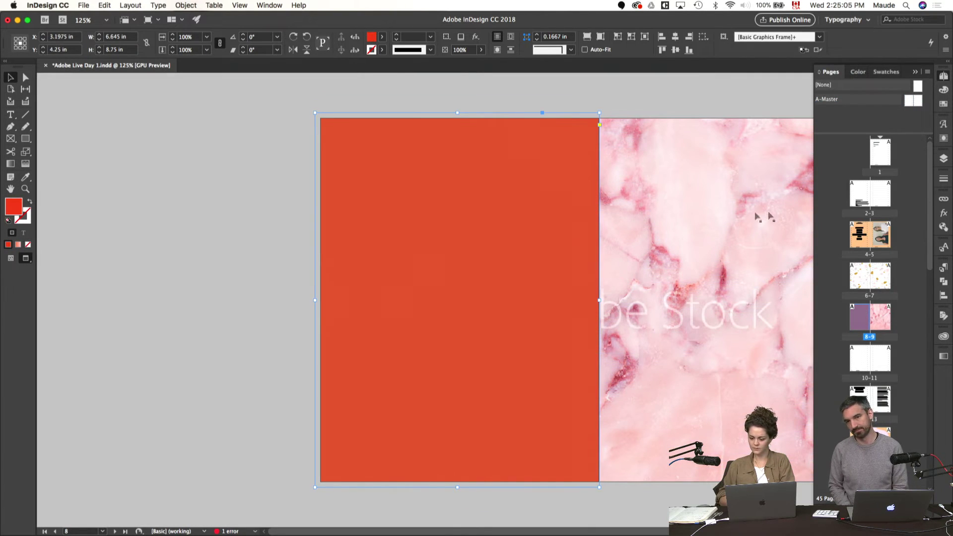
left_click(730, 219, "shift")
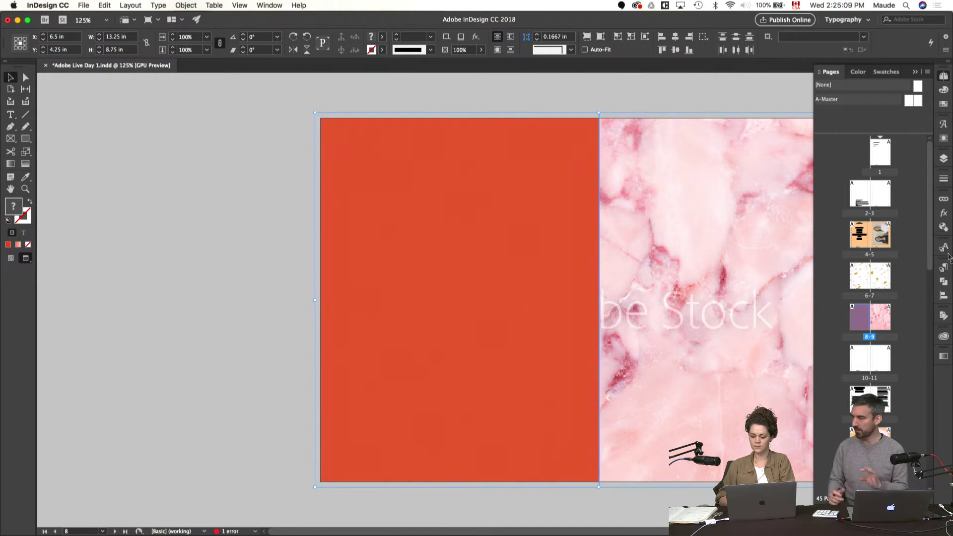
left_click(944, 213)
left_click(841, 209)
left_click(841, 235)
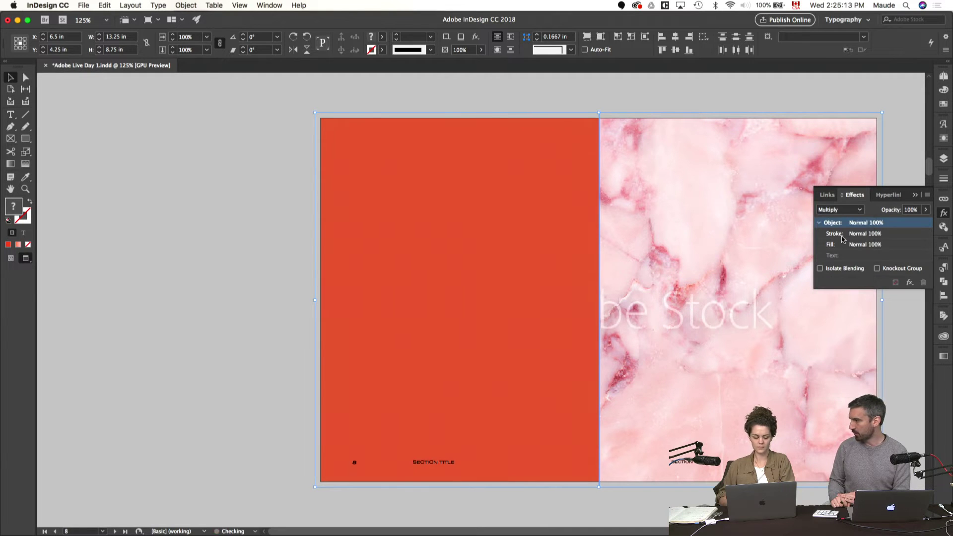
key("w")
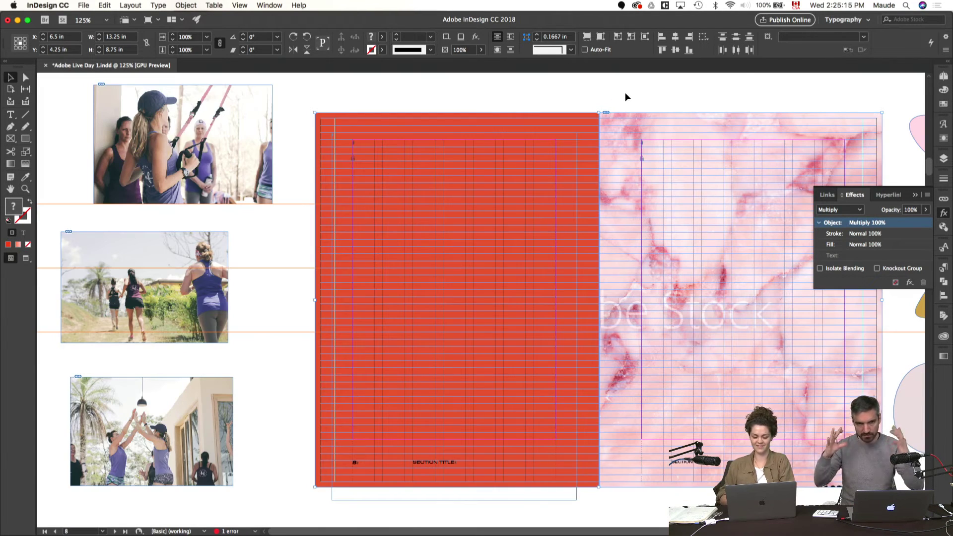
- Align the text frame on page 8 with the outer vertical guide and shorten it to the lower margin
left_click(624, 92)
scroll(499, 205, "right", 4)
scroll(499, 204, "down", 2)
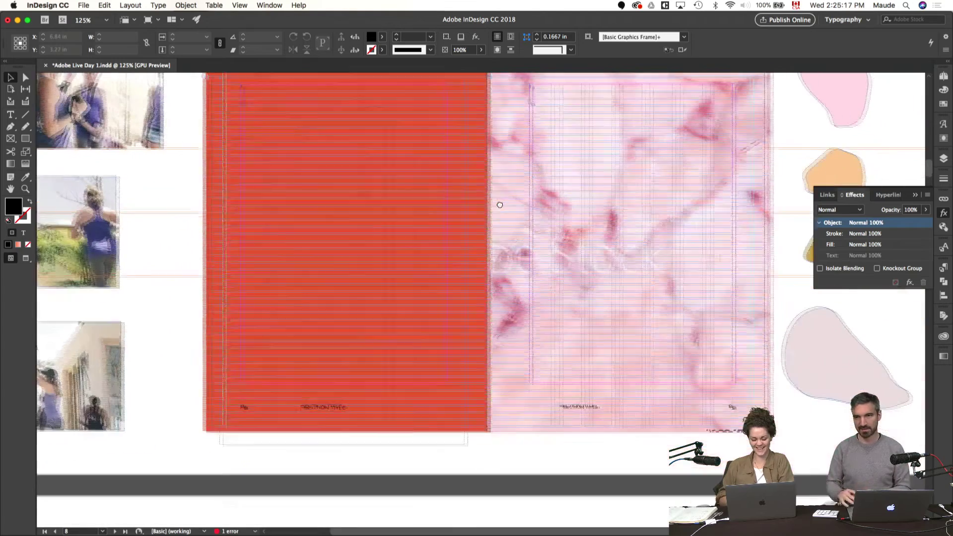
scroll(481, 368, "up", 2)
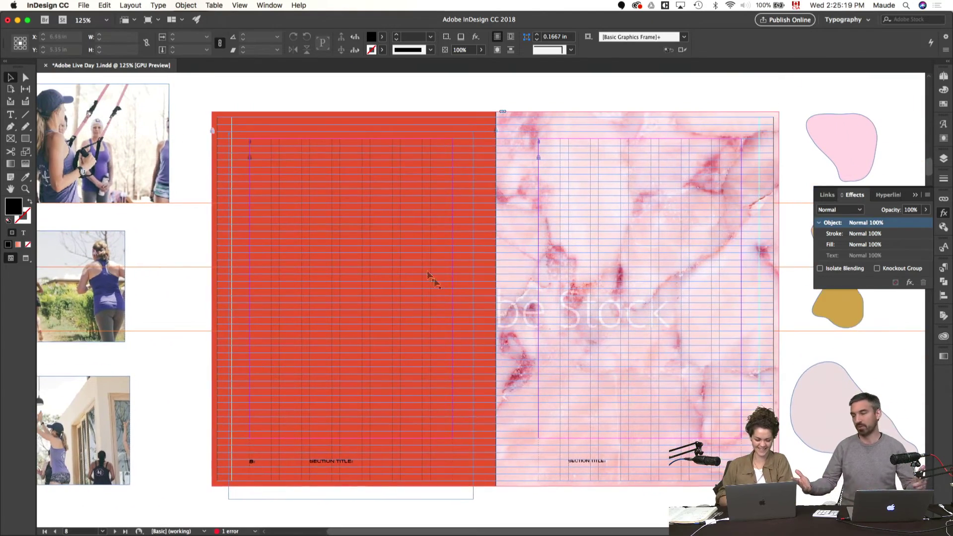
mouse_move(422, 264)
left_mouse_down()
mouse_move(417, 272)
mouse_move(421, 262)
left_mouse_up()
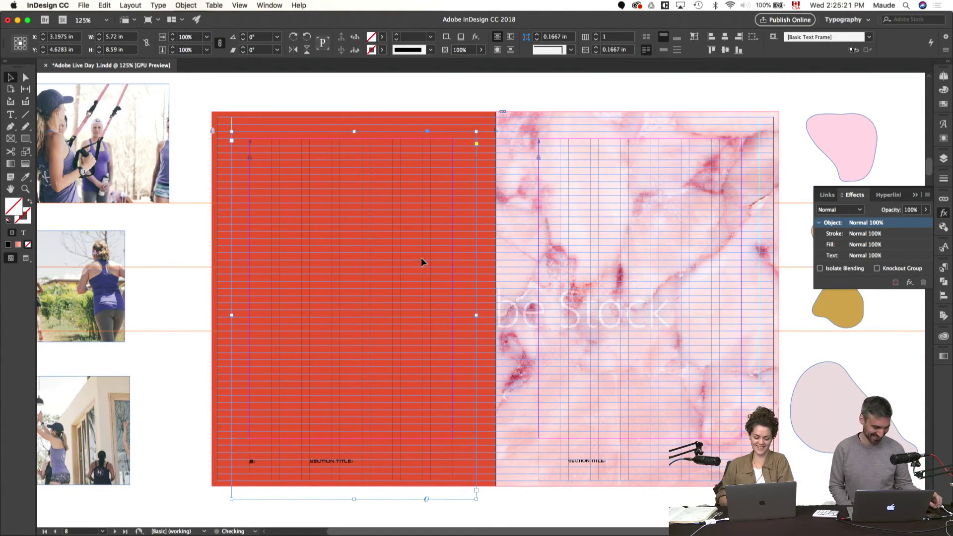
left_click_drag(476, 500, 475, 438)
- Delete the page number and section title from page 8
left_click(377, 463)
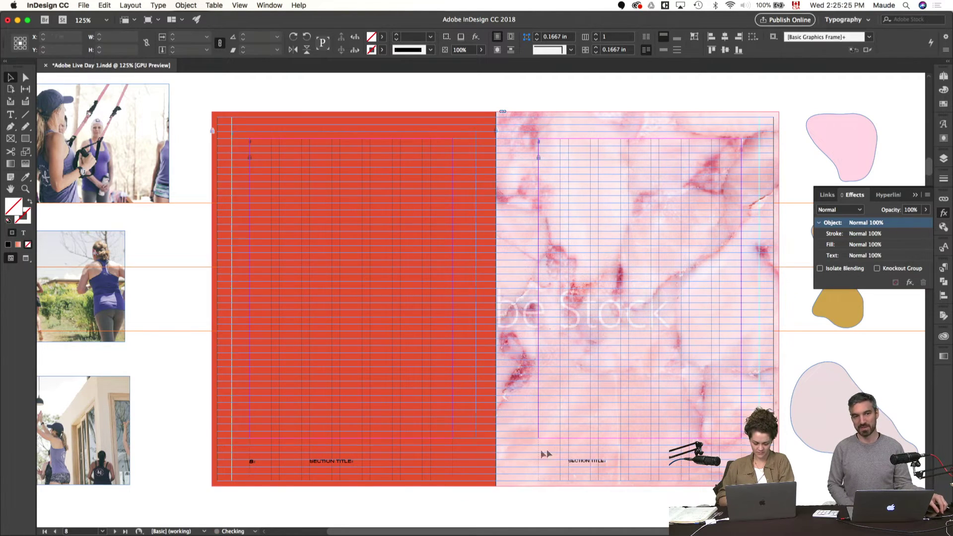
key("w")
left_click(251, 461, "shift")
key("Delete")
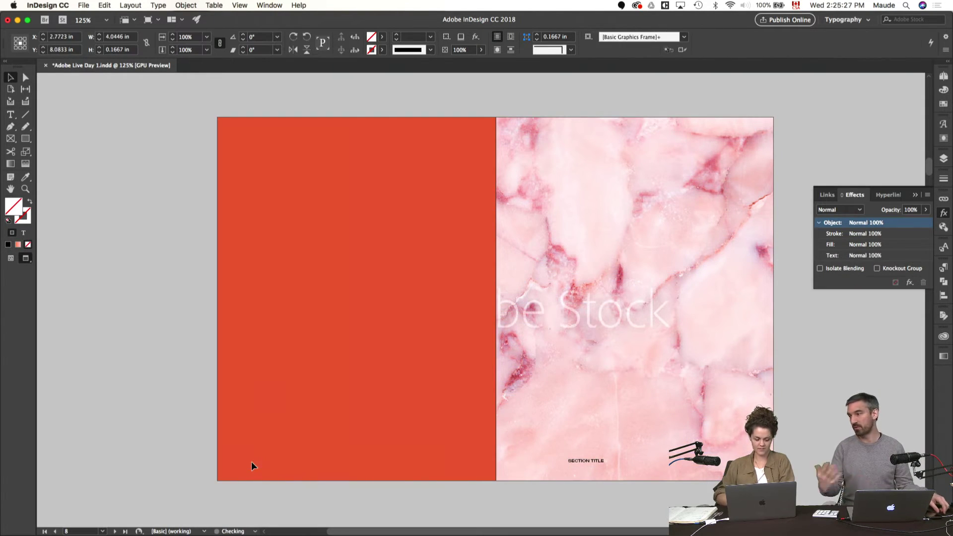
- Enlarge the text frame on page 8 to about 5.74 × 7.83 in
left_click(313, 392)
key("w")
left_click_drag(354, 439, 350, 467)
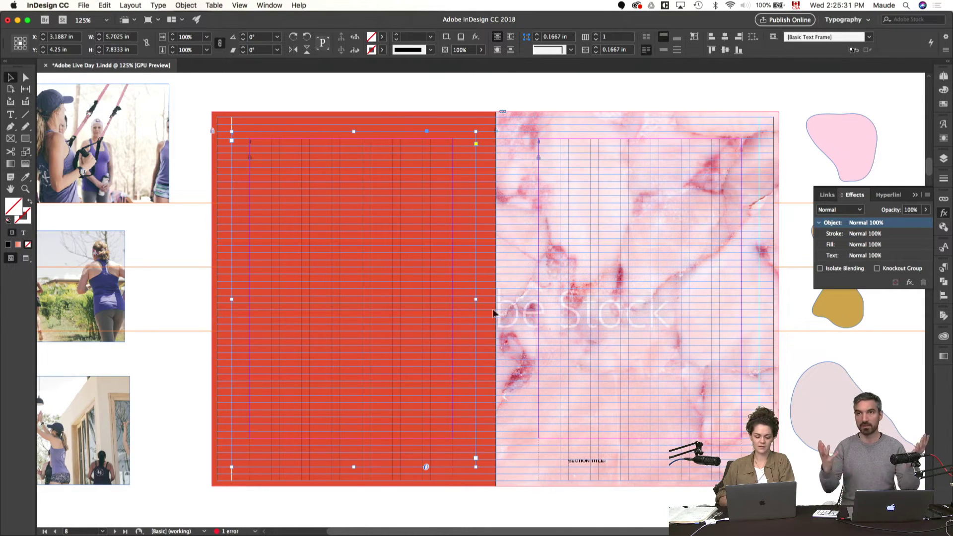
mouse_move(476, 297)
left_mouse_down()
mouse_move(452, 298)
mouse_move(477, 300)
left_mouse_up()
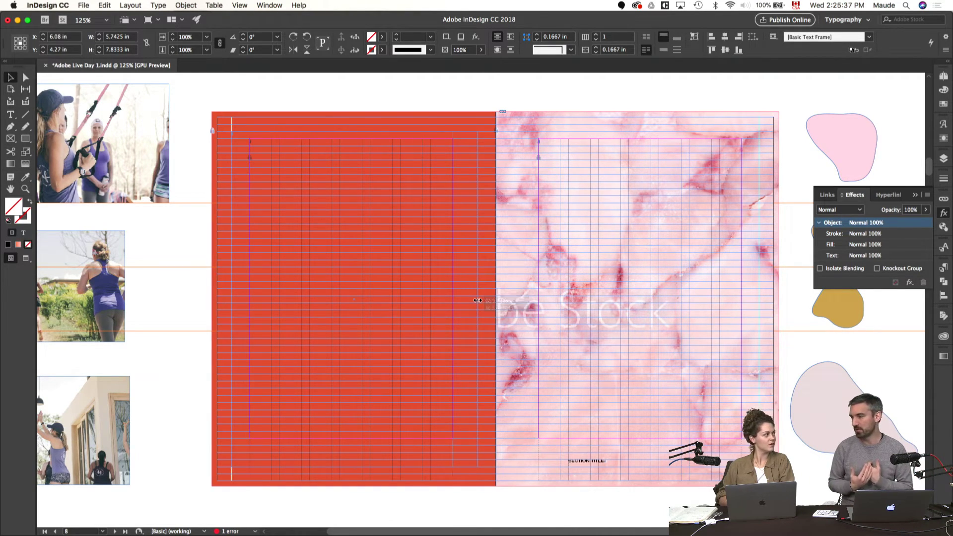
- Enter "Contents" in the text frame on page 8 and open the frame's character settings
double_click(398, 267)
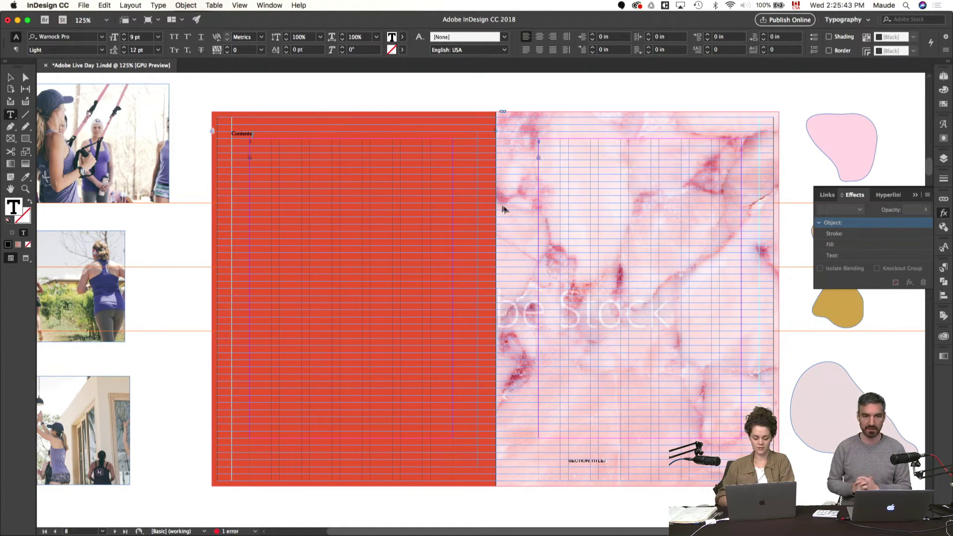
key("super+a")
key("Escape")
key("w")
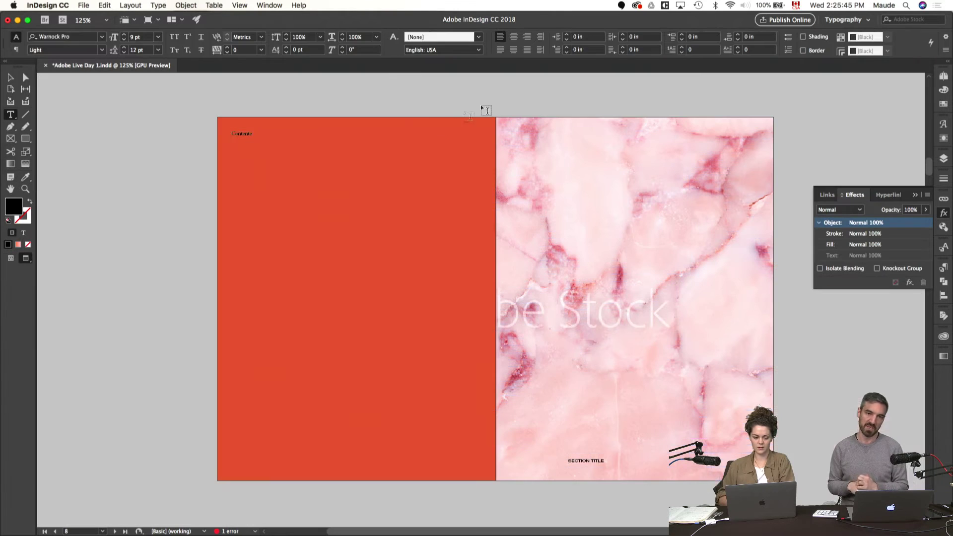
key("super+t")
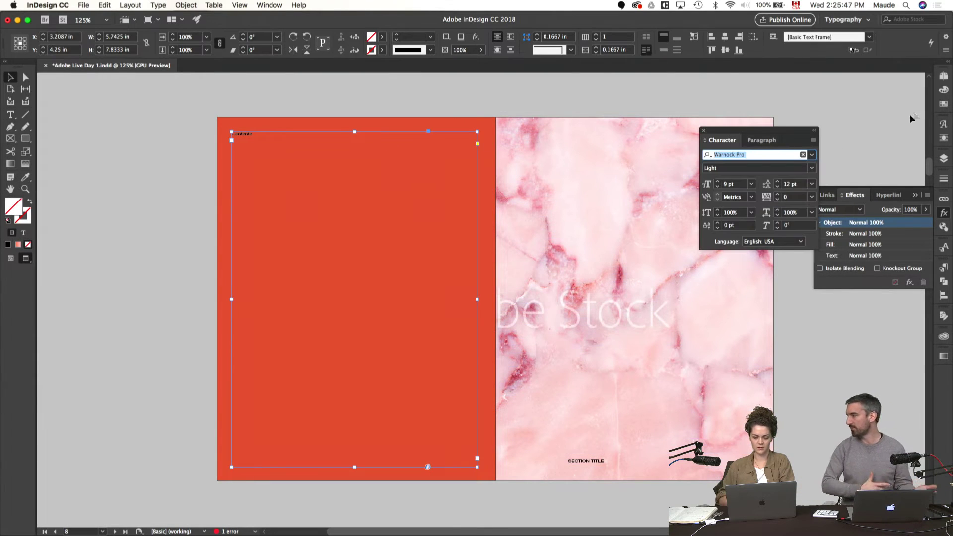
- Try the [Paper] swatch on the Contents text and undo that colour change
left_click(944, 104)
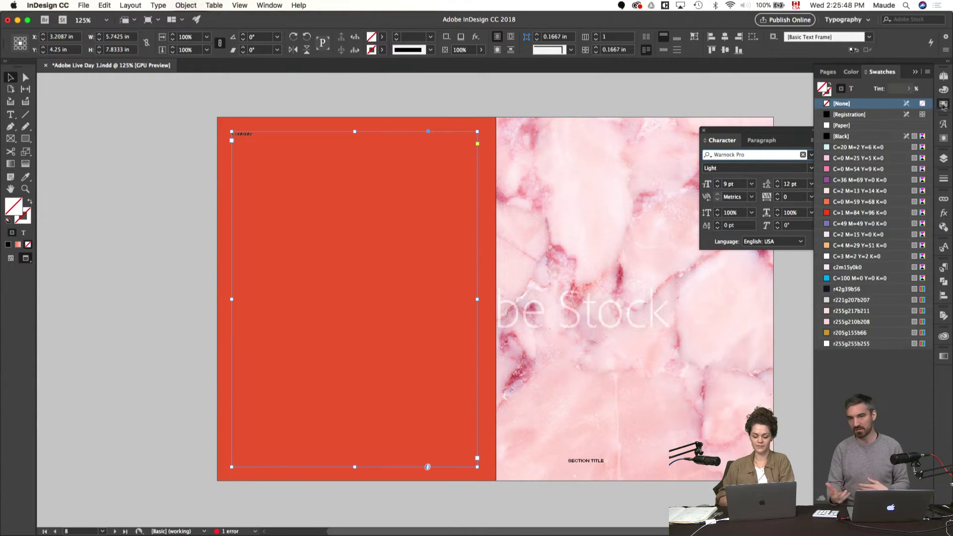
left_click(850, 89)
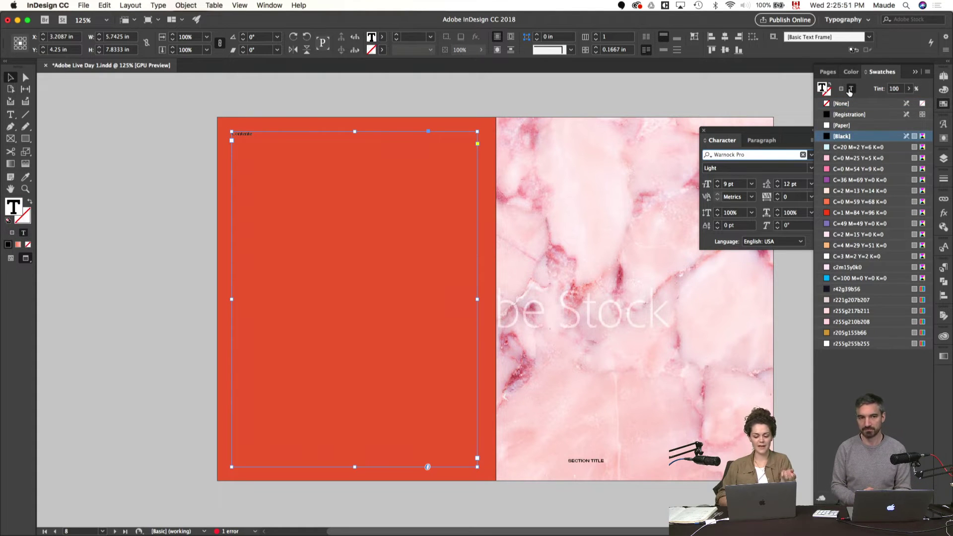
left_click(840, 126)
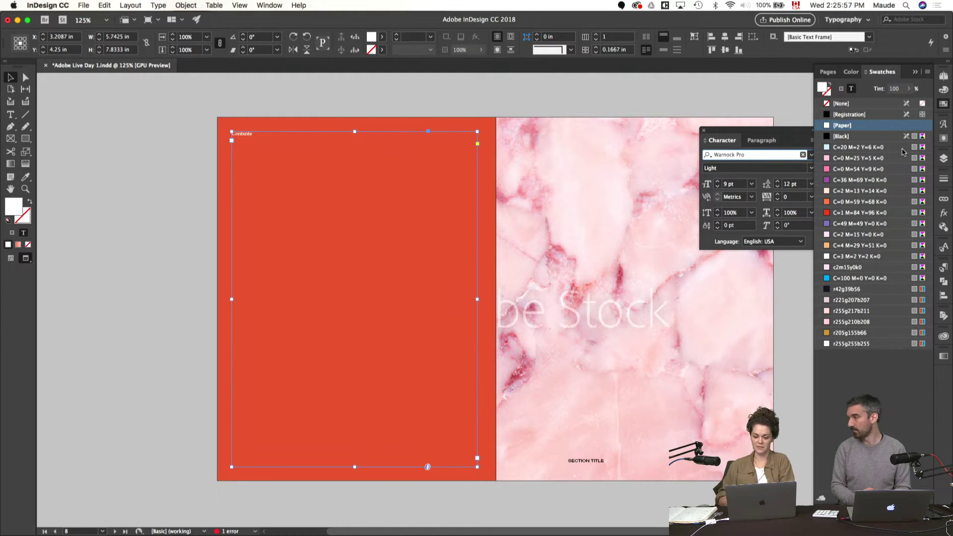
key("cmd+z")
- Search the fonts for "gt" to restyle the Contents text
double_click(740, 155)
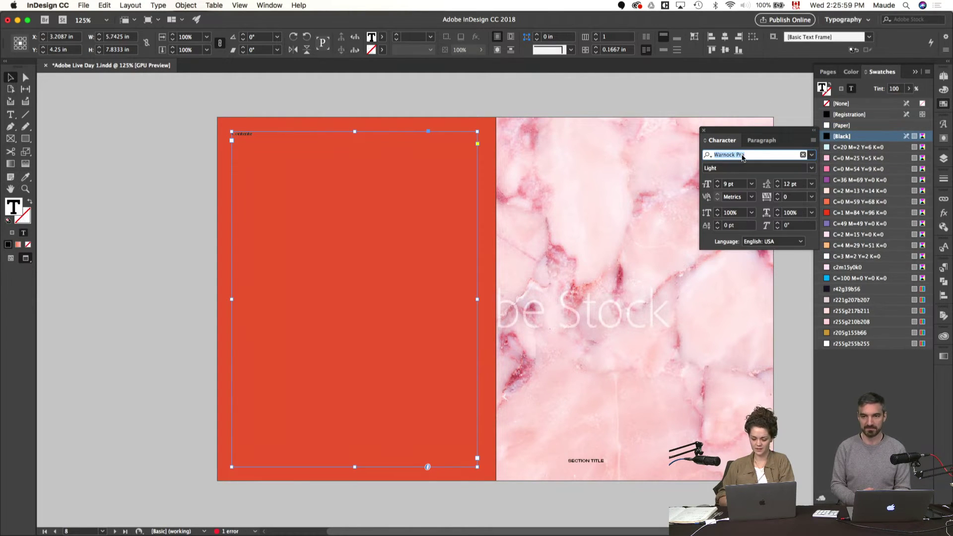
type("gt")
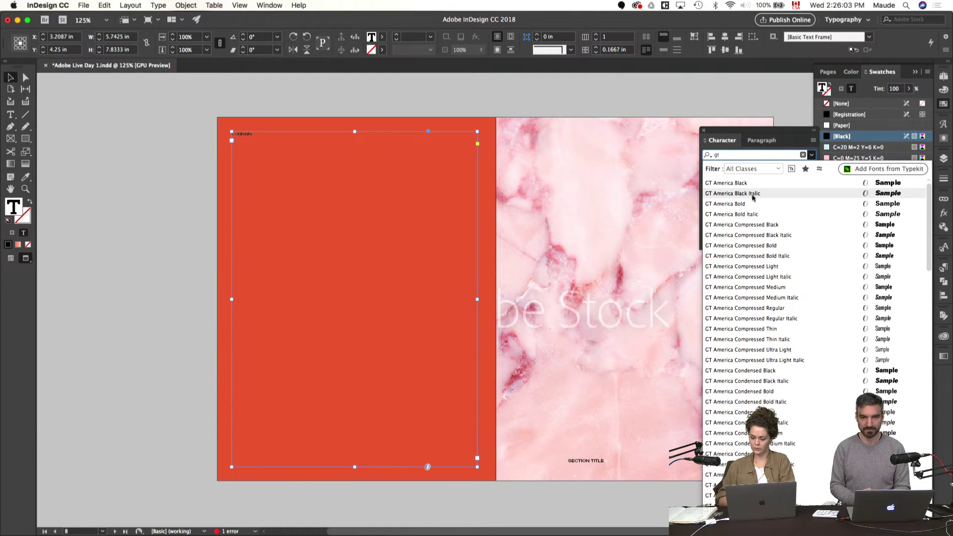
- Set the CONTENTE text on the red page in GT America Expanded Bold and make it all caps
scroll(795, 394, "down", 10)
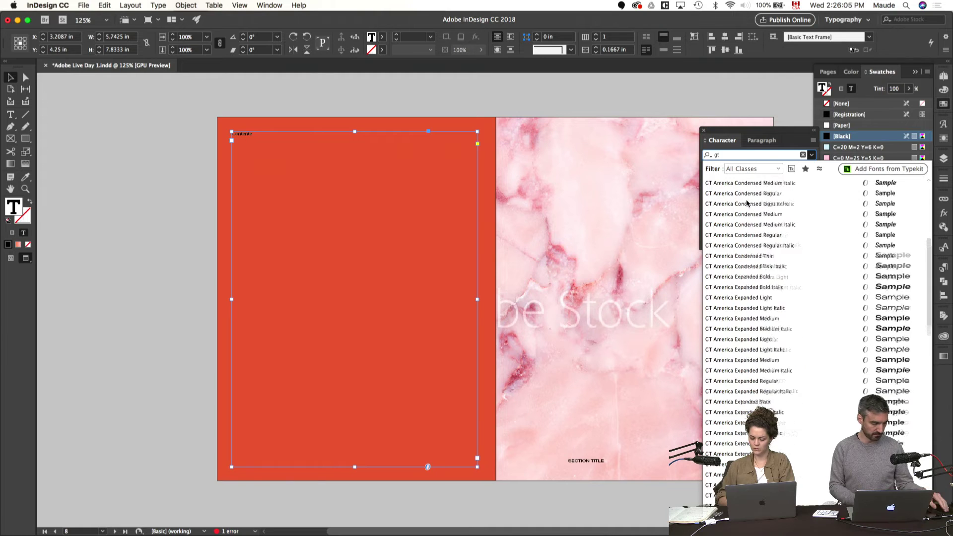
scroll(795, 395, "down", 5)
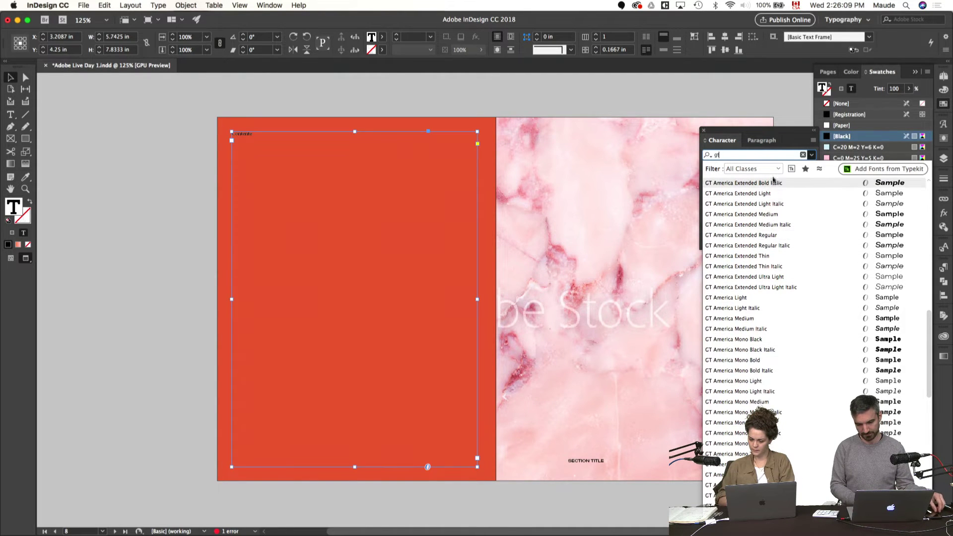
scroll(773, 224, "up", 1)
left_click(769, 203)
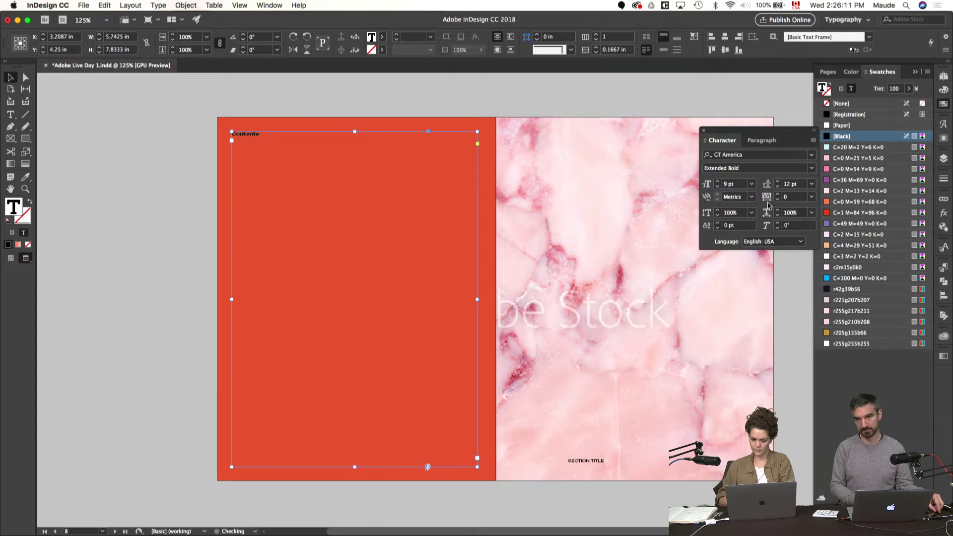
left_click(812, 169)
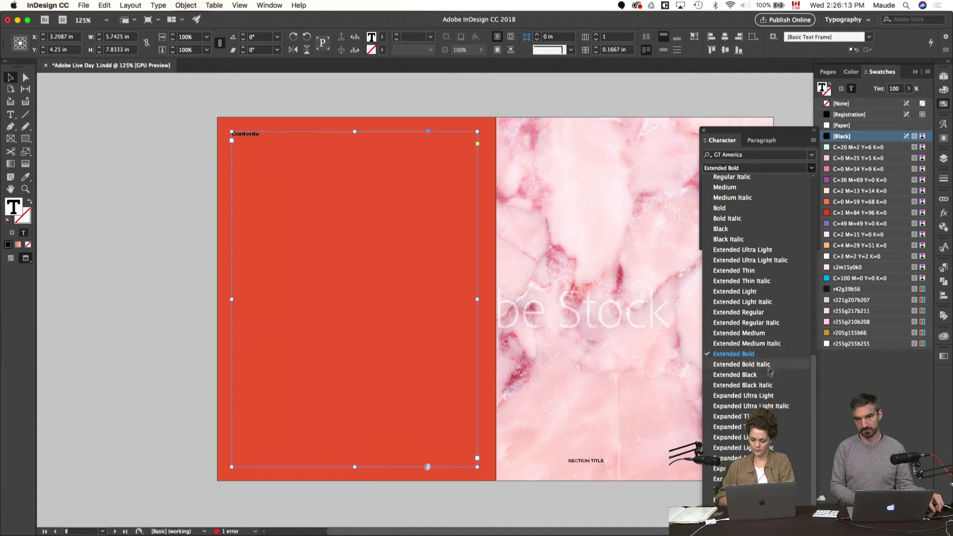
left_click(794, 499)
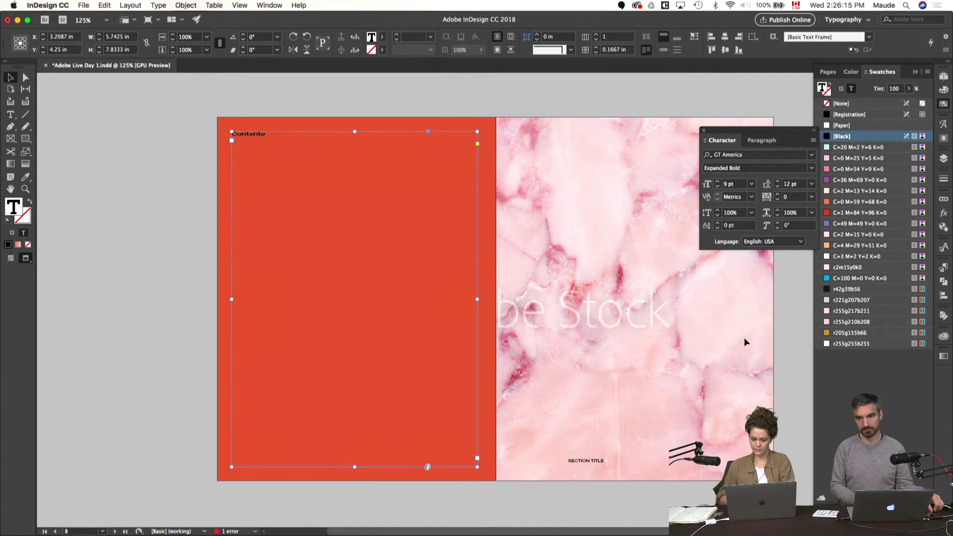
key("super+shift+k")
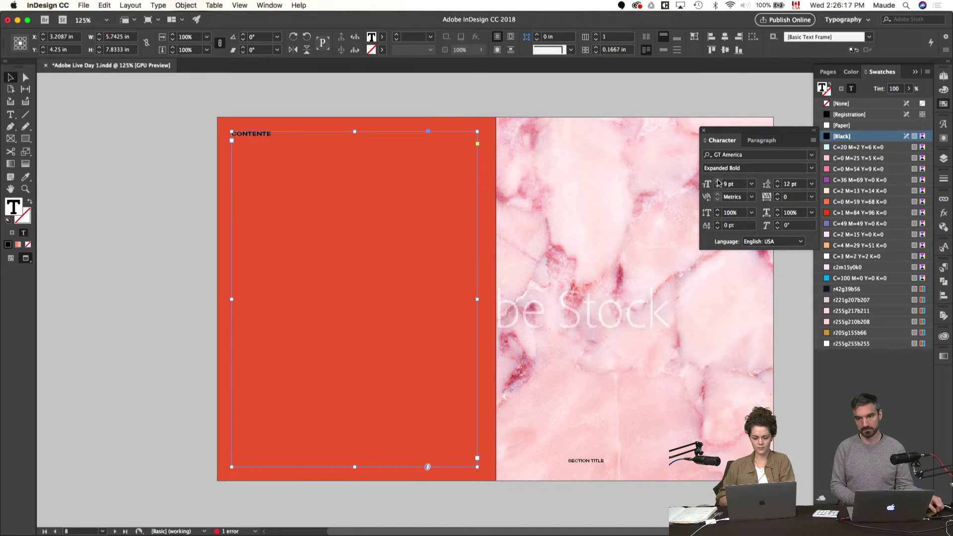
- Enlarge the CONTENTE heading to 53 pt so the word nearly spans its text frame
left_click(717, 181)
left_click(717, 181)
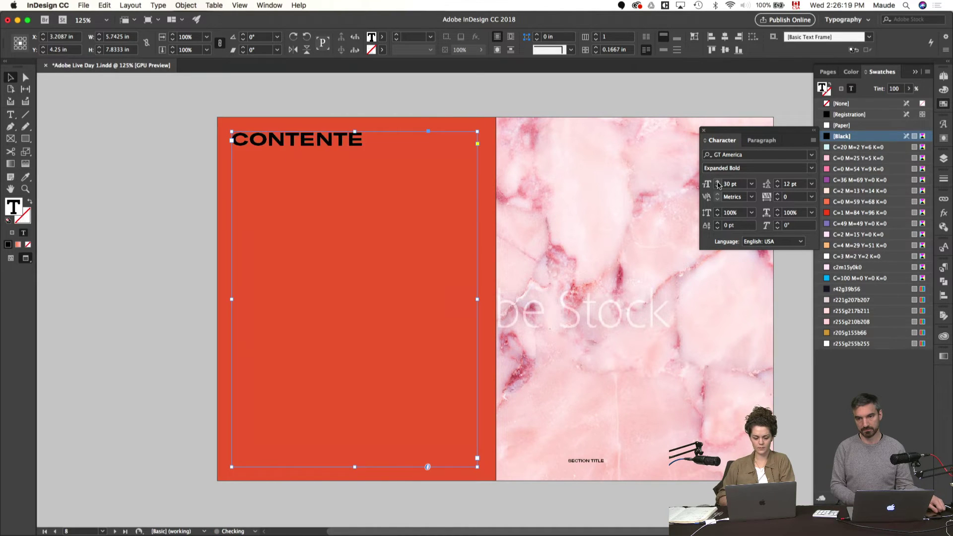
left_click(717, 182)
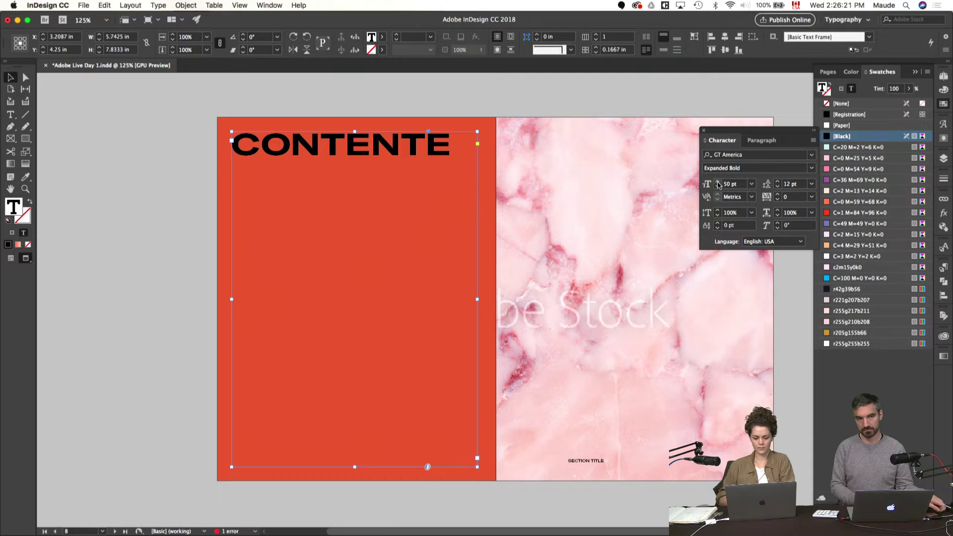
left_click(717, 182)
left_click(717, 182)
left_click(718, 182)
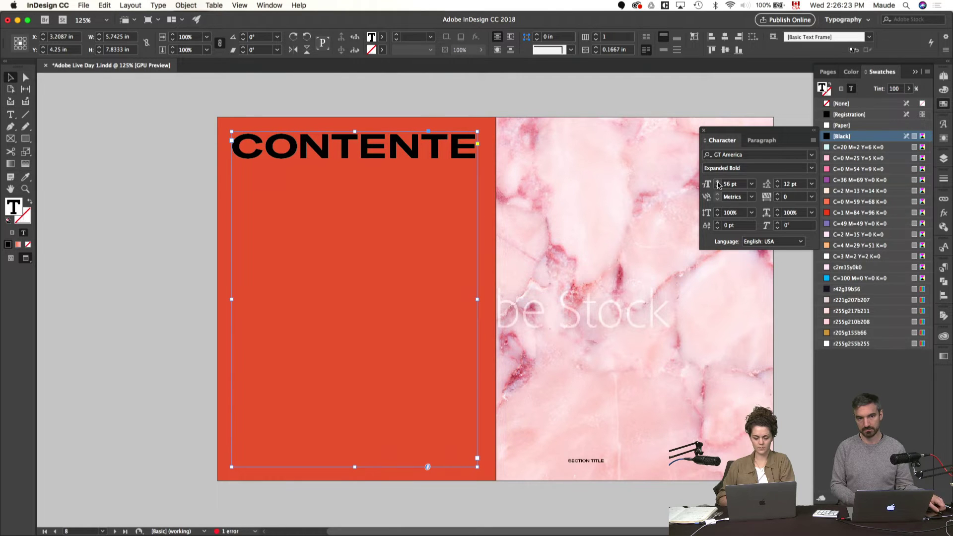
key("super+shift+a")
key("t")
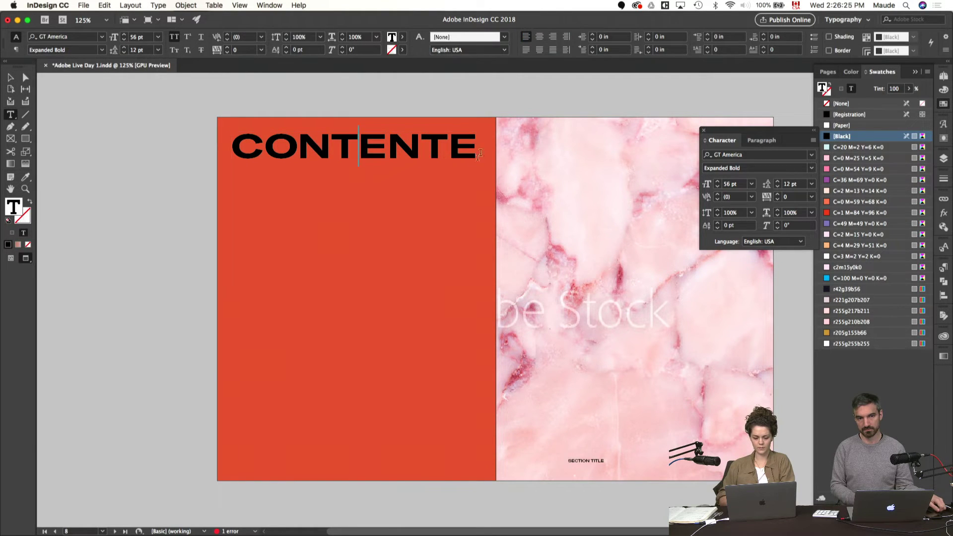
key("w")
key("v")
left_click(466, 234)
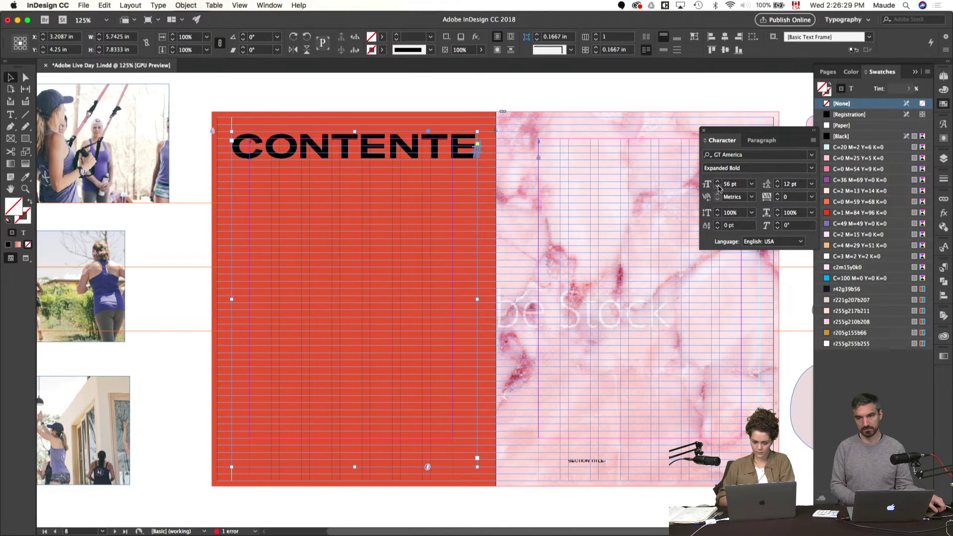
left_click(718, 187)
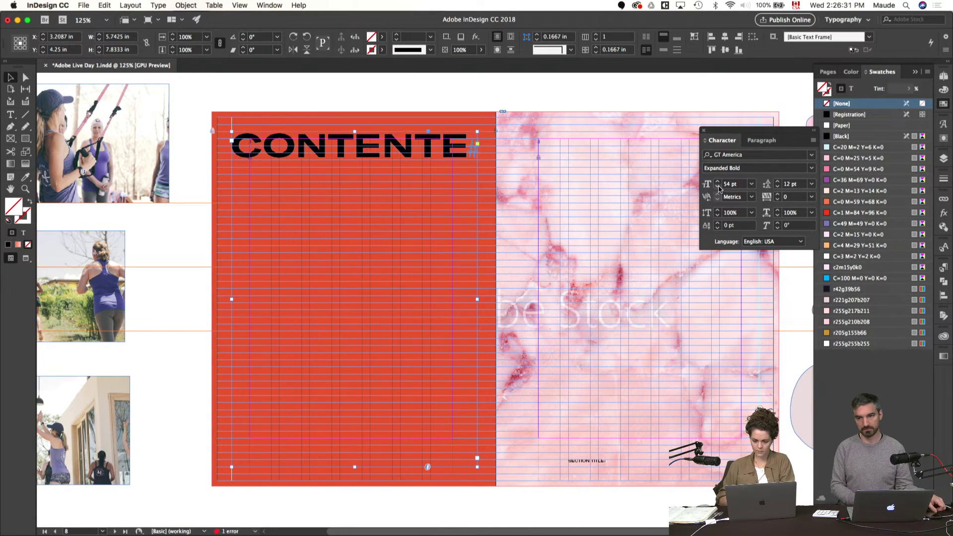
left_click(718, 188)
key("w")
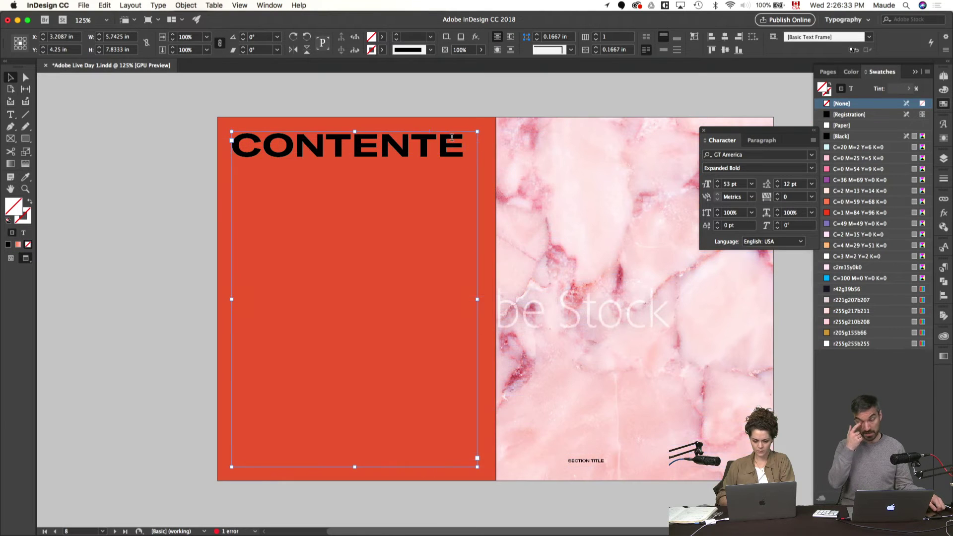
- Copy the CONTENTE line and paste it repeatedly below itself until the frame holds twelve lines
key("t")
key("super+a")
key("super+c")
key("Right")
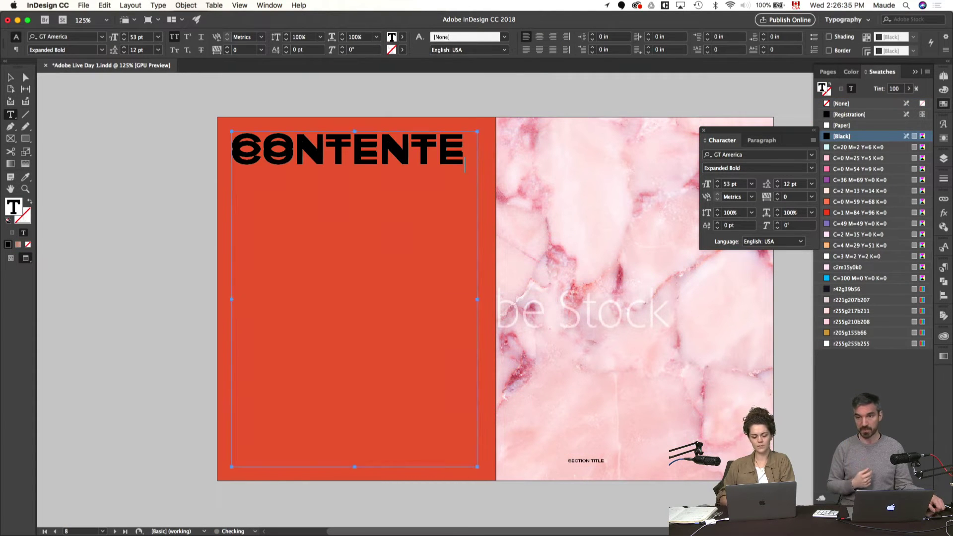
key("super+v")
key("super+v")
key("super+v")
key("super+v")
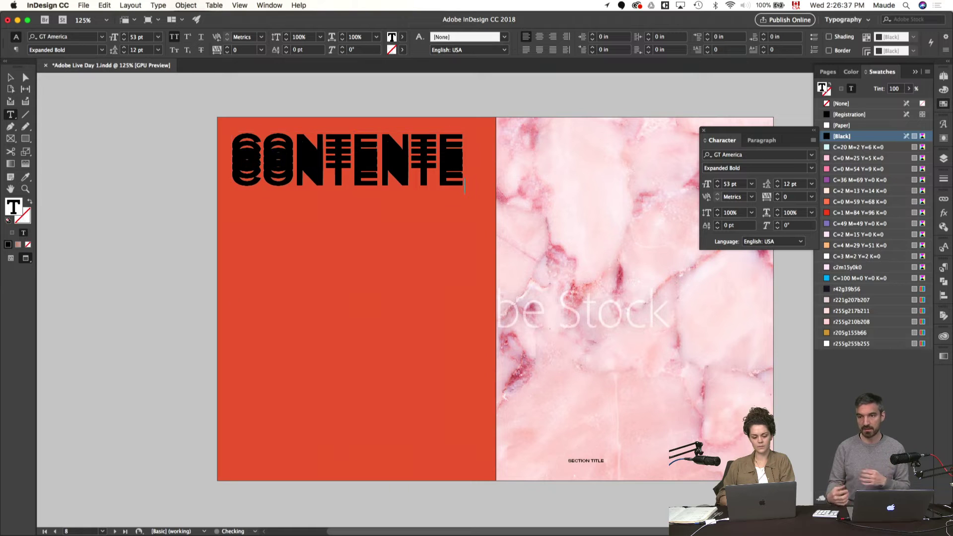
key("super+v")
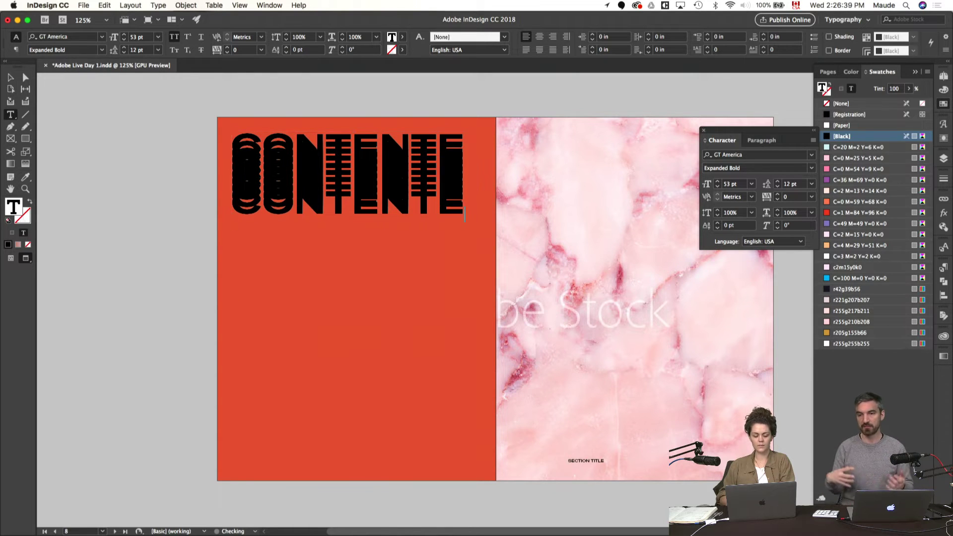
key("super+v")
key("super+v")
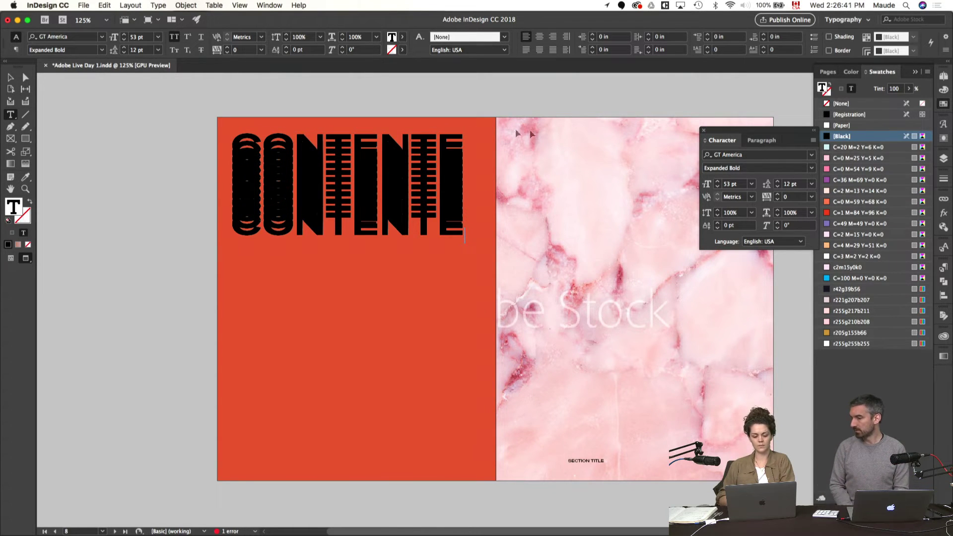
- Set the leading of all CONTENTE lines to 47 pt so they fill the height of the red page
key("super+a")
left_click(778, 182)
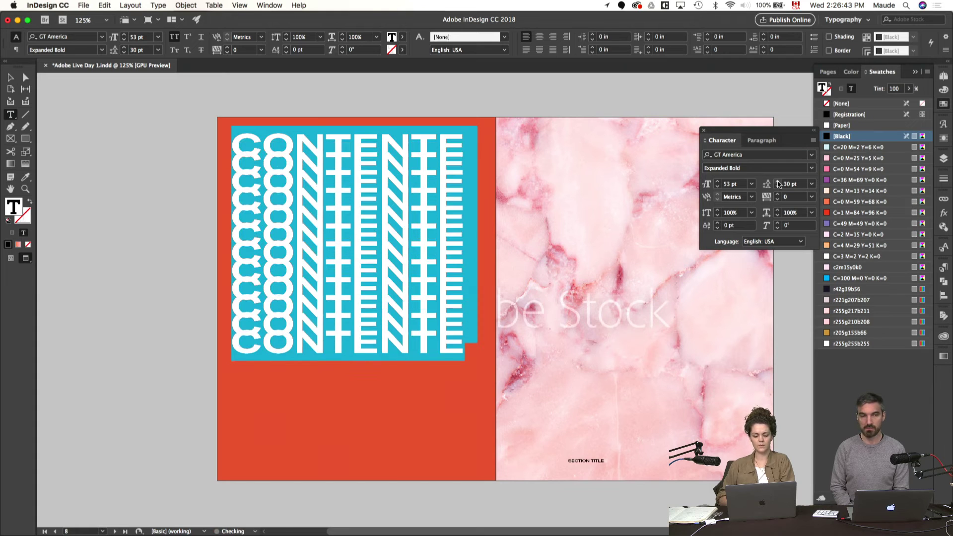
left_click(777, 183)
left_click(778, 182)
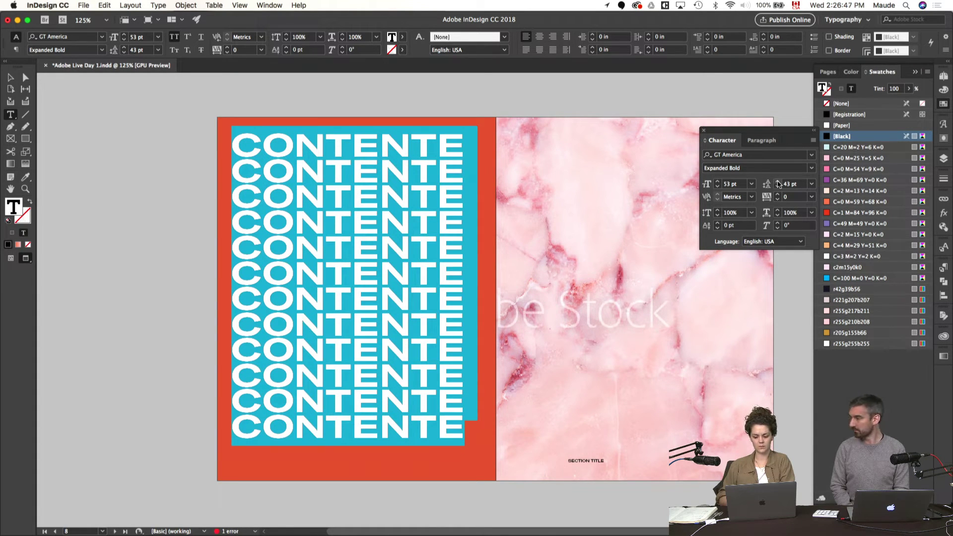
left_click(777, 183)
left_click(778, 183)
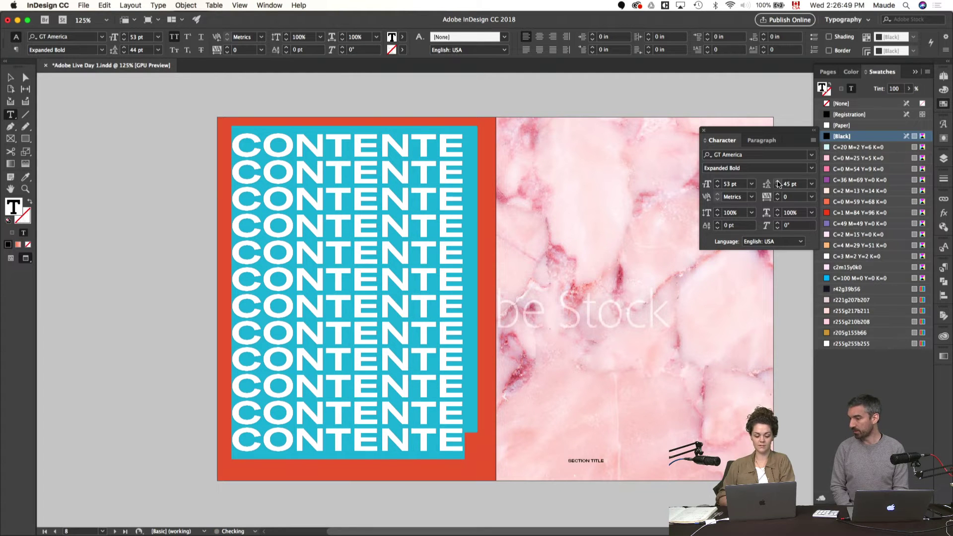
left_click(778, 183)
left_click(778, 182)
left_click(456, 97)
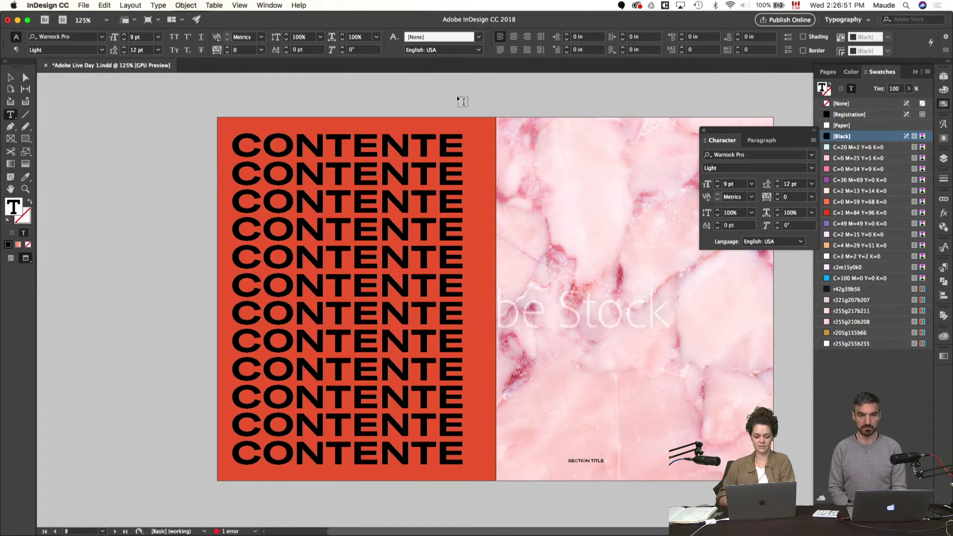
key("Escape")
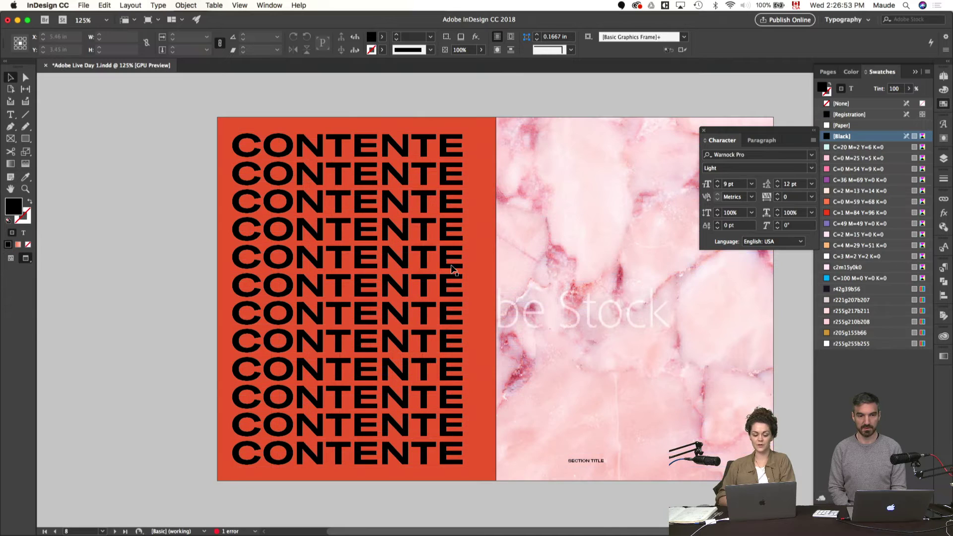
- Try the Paper swatch as the fill colour of the CONTENTE text and undo it
left_click(452, 268)
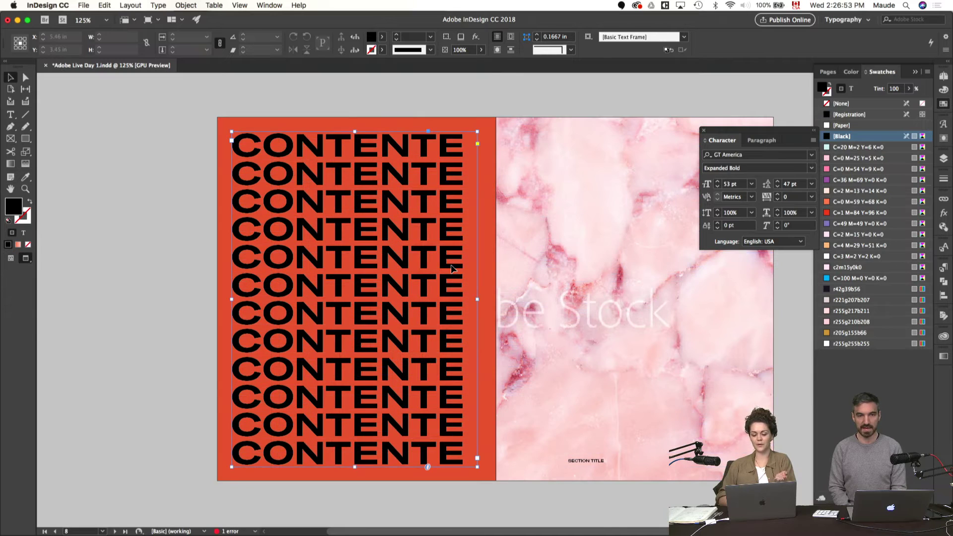
left_click(851, 89)
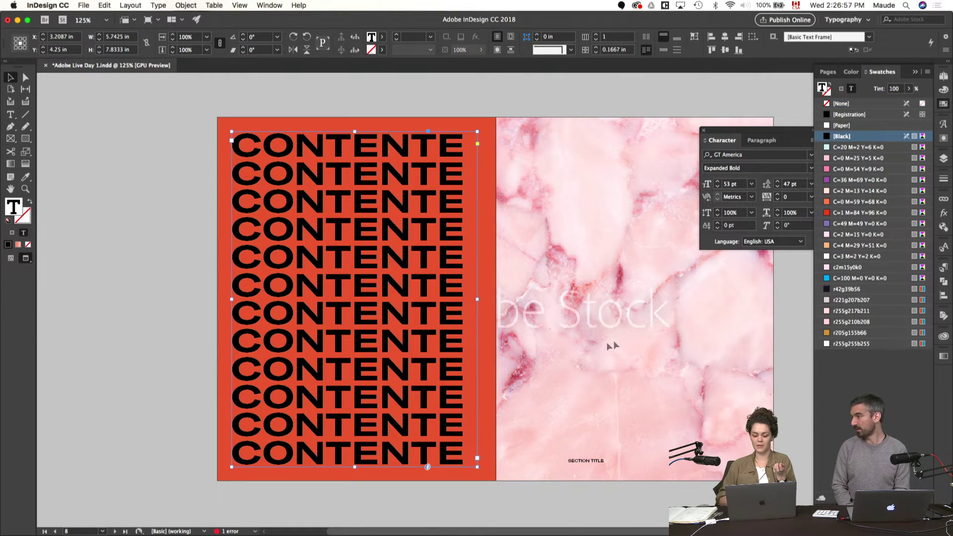
left_click(842, 126)
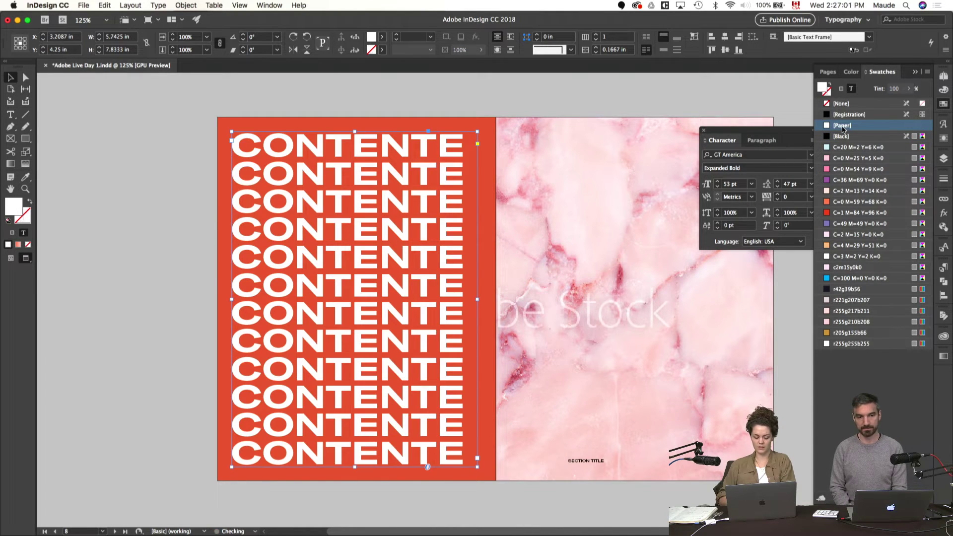
key("super+z")
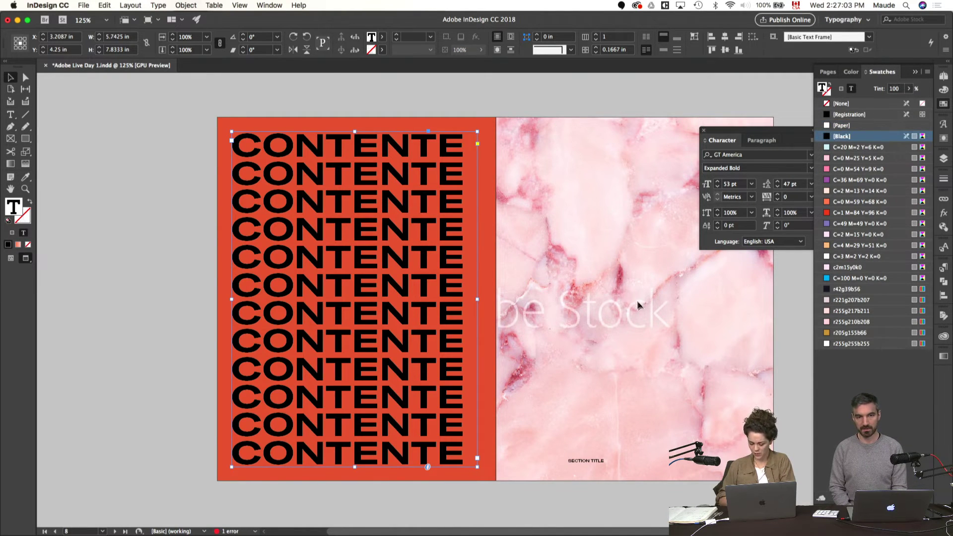
left_click(621, 289)
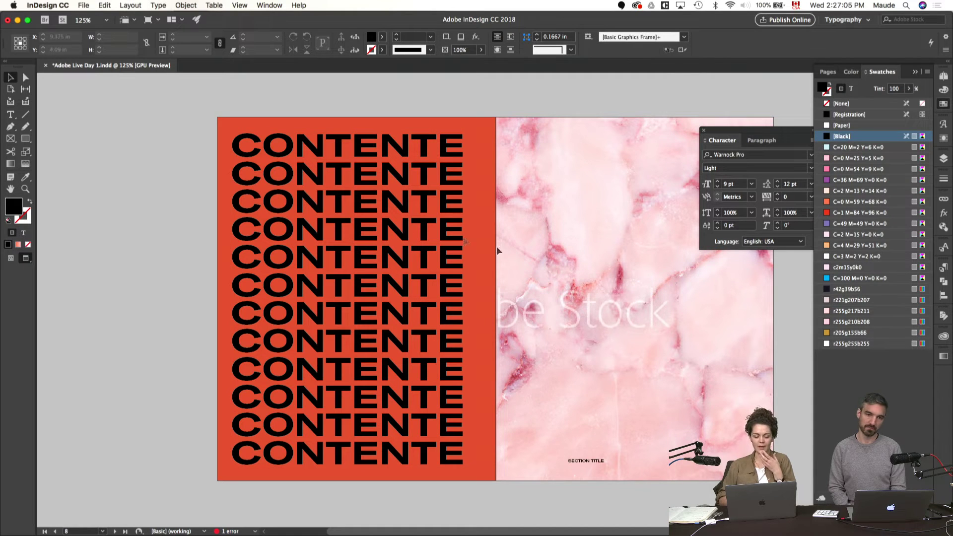
- Turn the CONTENTE text into outlined lettering by giving it no fill and a Paper stroke
left_click(362, 250)
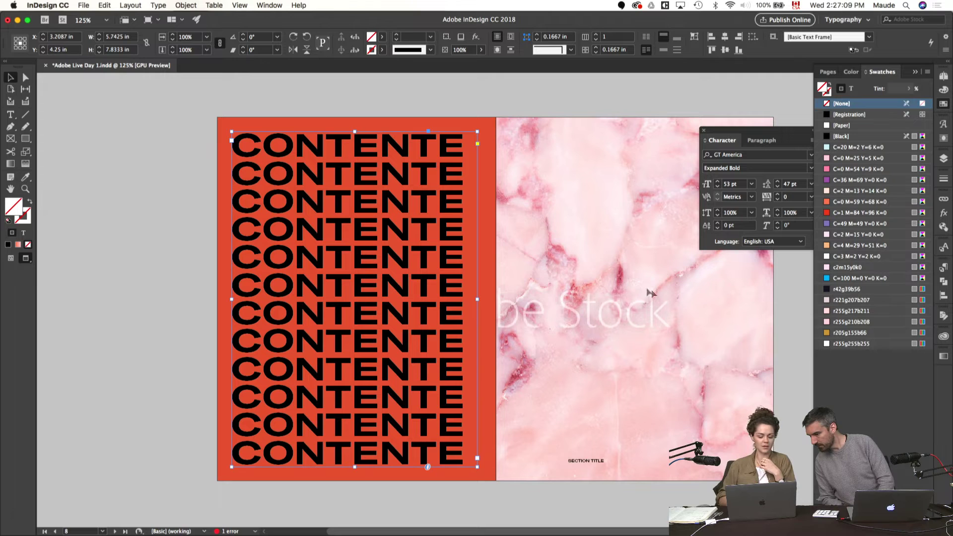
left_click(851, 88)
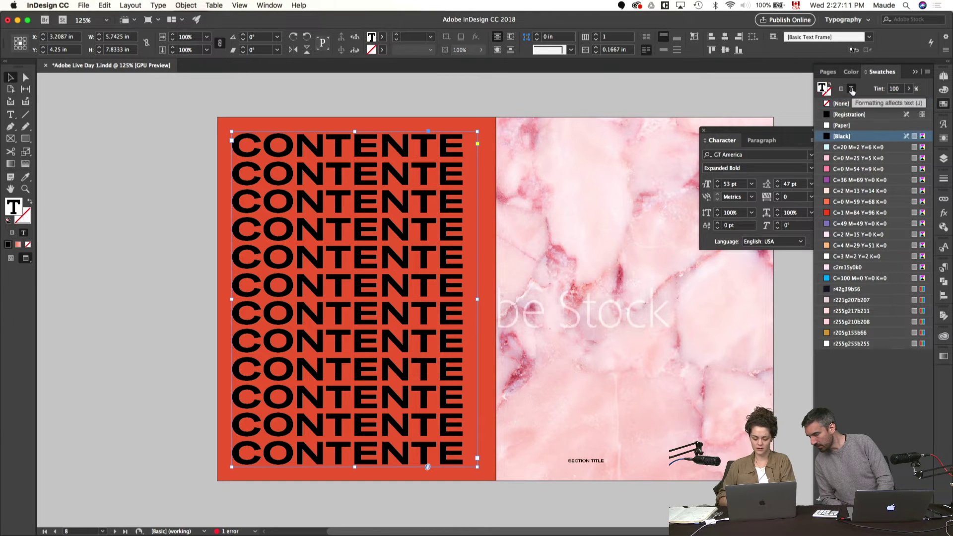
left_click(847, 105)
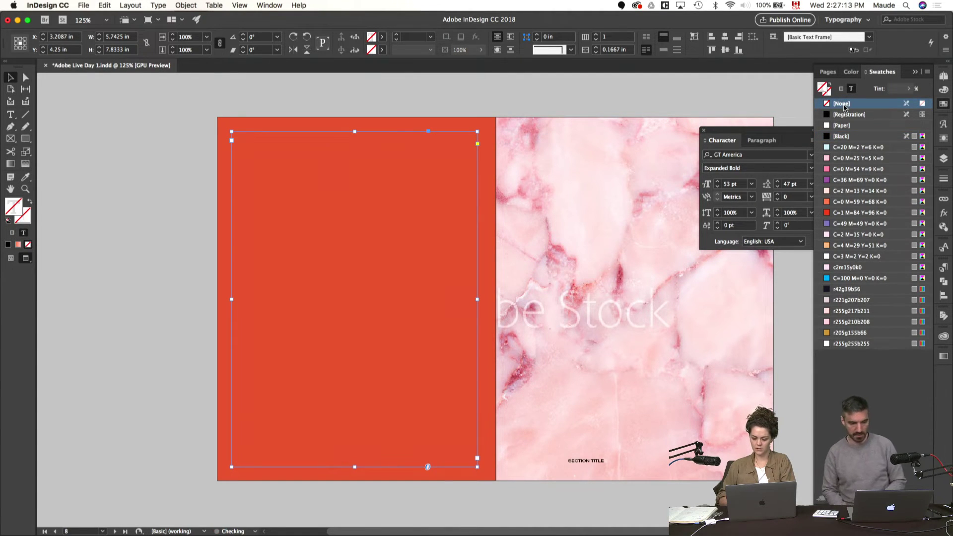
left_click(846, 126)
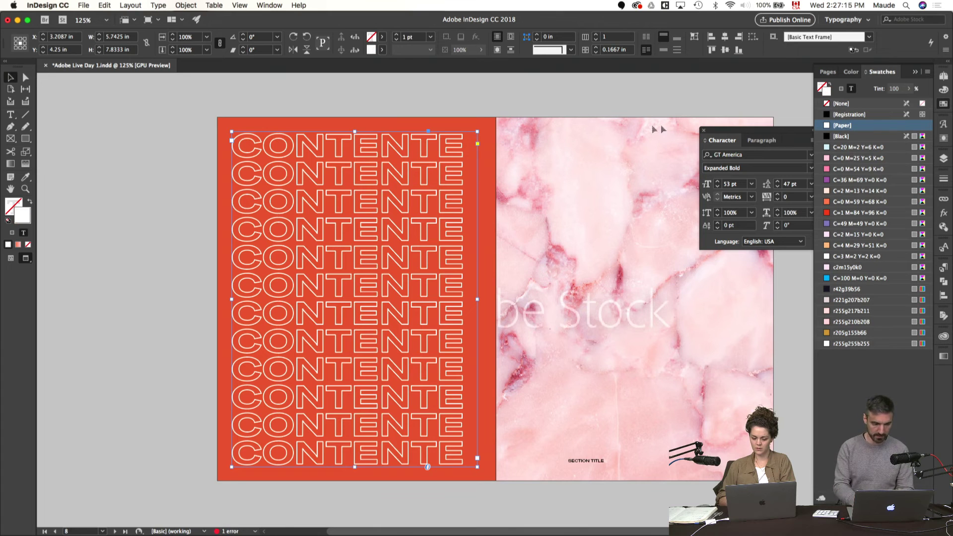
- Reduce the outlined CONTENTE text's font size by 2 pt and deselect its frame
left_click(719, 190)
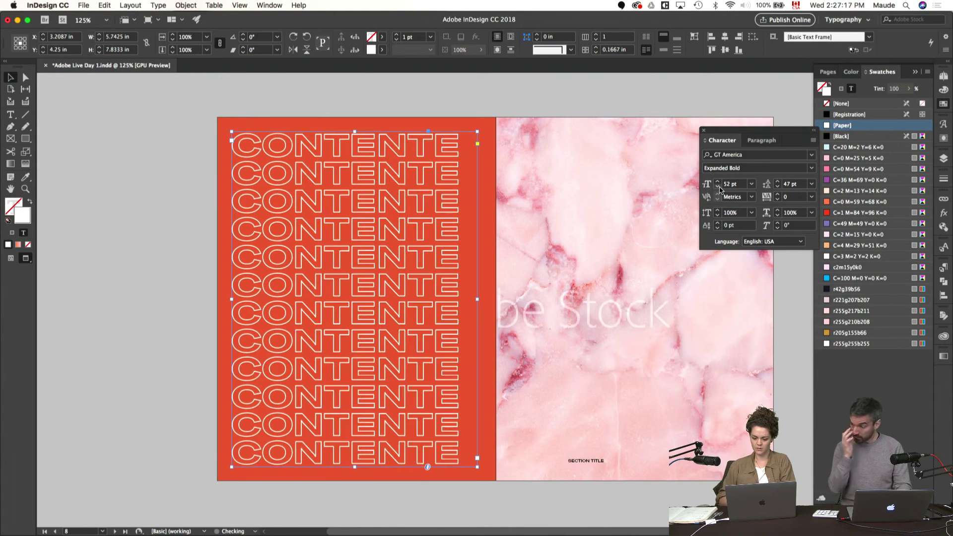
left_click(719, 189)
left_click(782, 403)
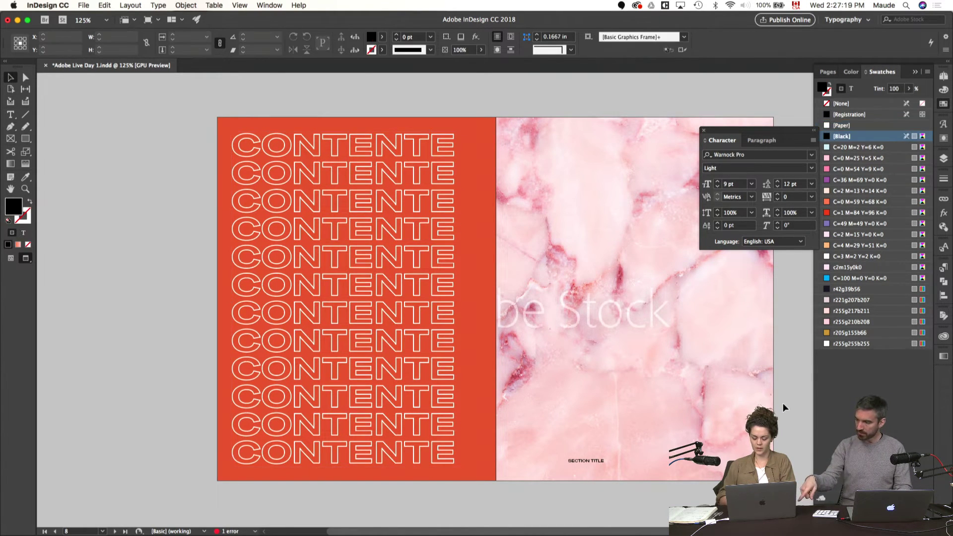
- Shift the marble image up and to the left inside its frame to expose its stock number
left_click(725, 429)
left_click_drag(724, 429, 671, 379)
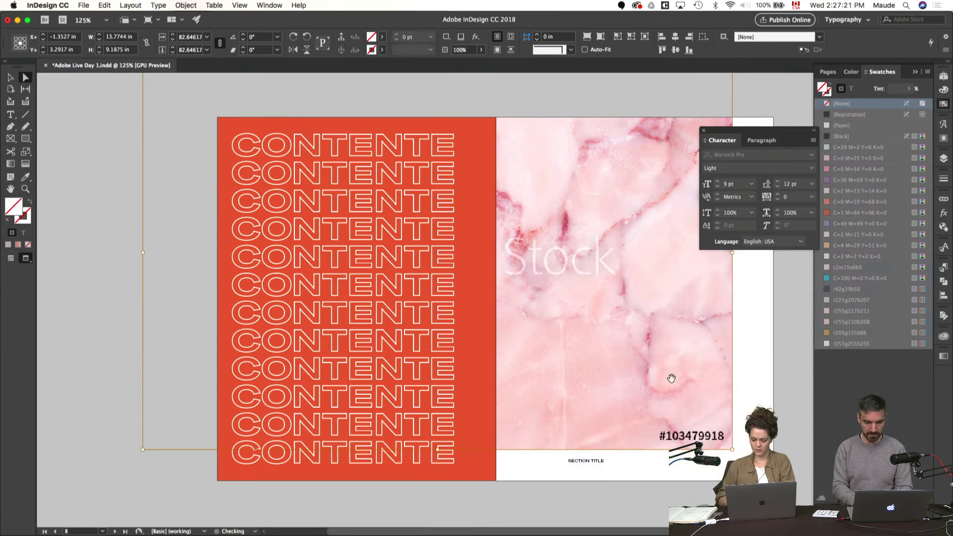
left_click(660, 462)
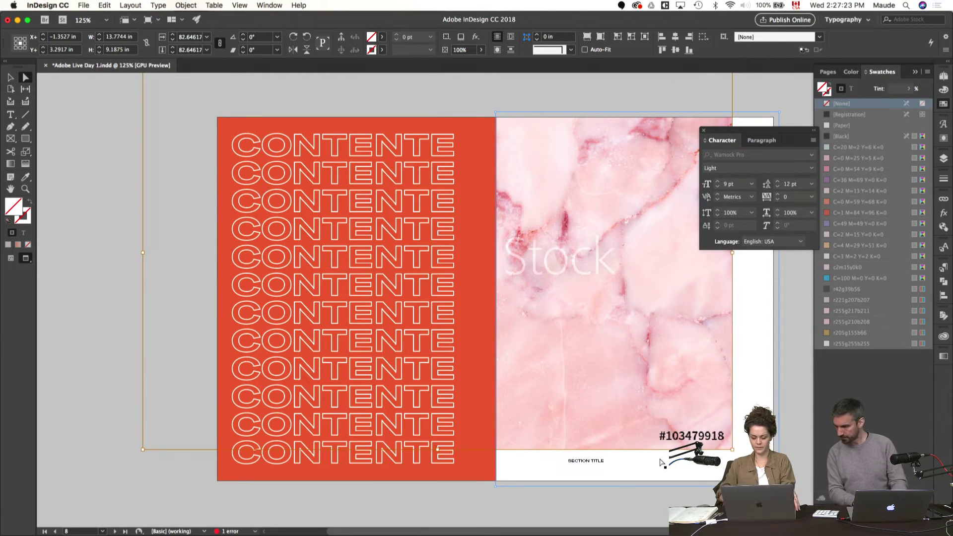
left_click(755, 374)
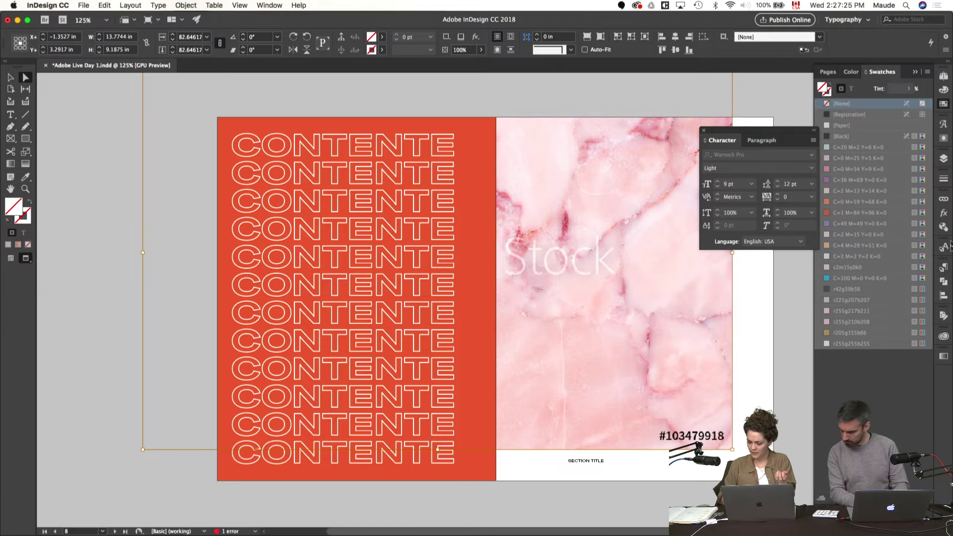
- Open the CC Libraries and check which libraries are available for the Happy Fitness assets
left_click(944, 336)
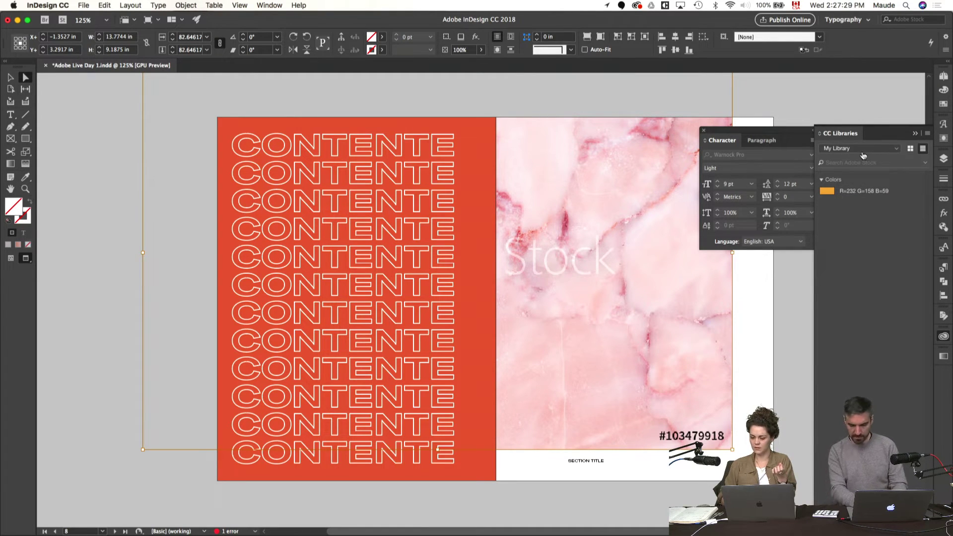
left_click(916, 160)
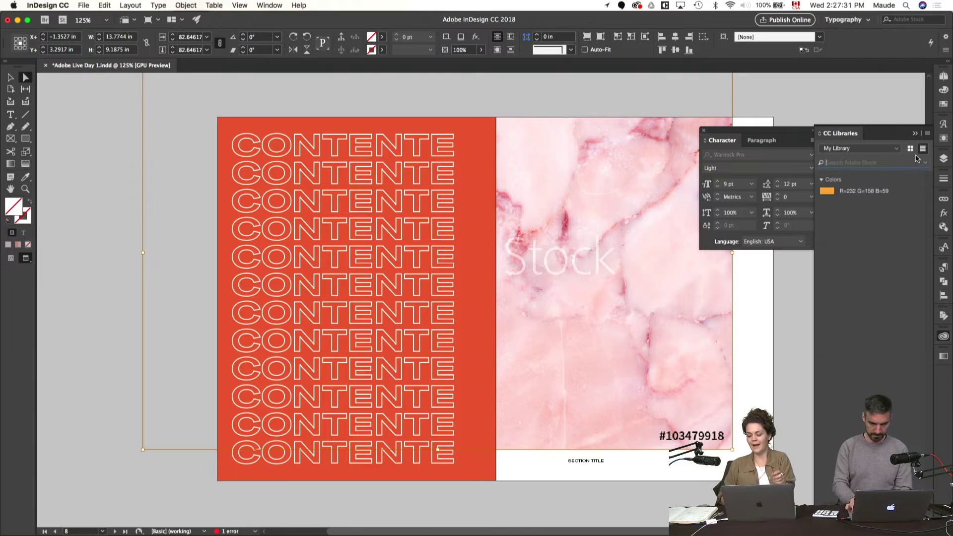
left_click(896, 150)
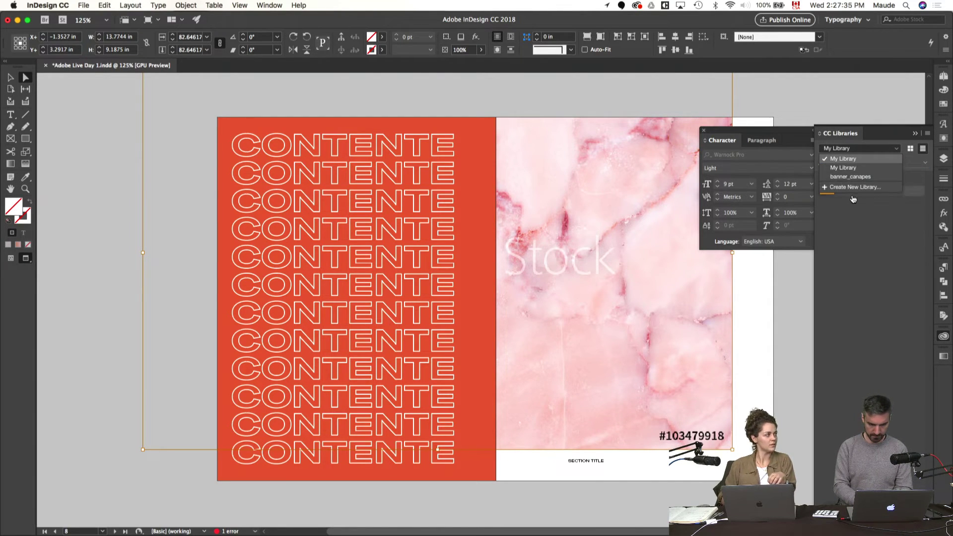
left_click(874, 322)
- Switch to Chrome, open stock.adobe.com in a new tab and open the Happy Fitness library
left_click(259, 518)
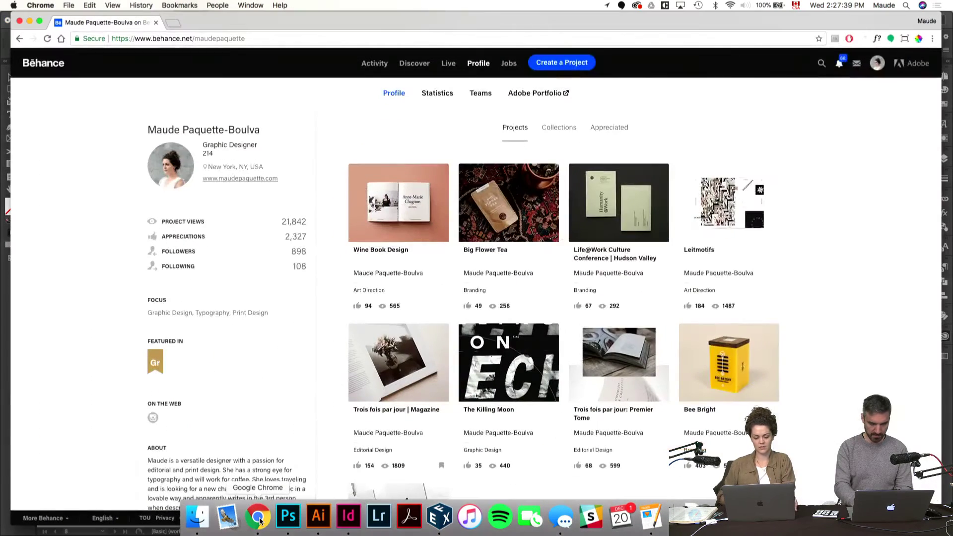
left_click(173, 24)
type("stock.adobe.com")
key("Return")
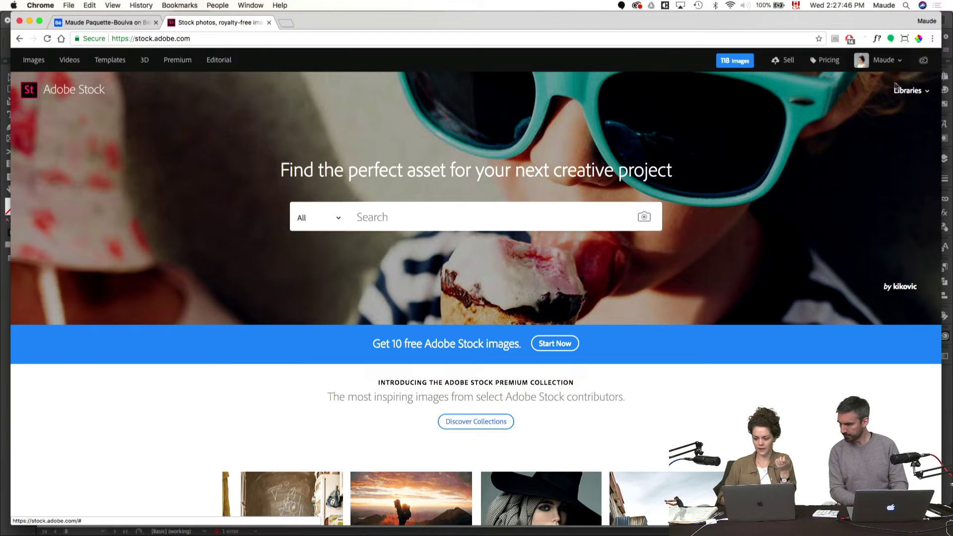
mouse_move(901, 98)
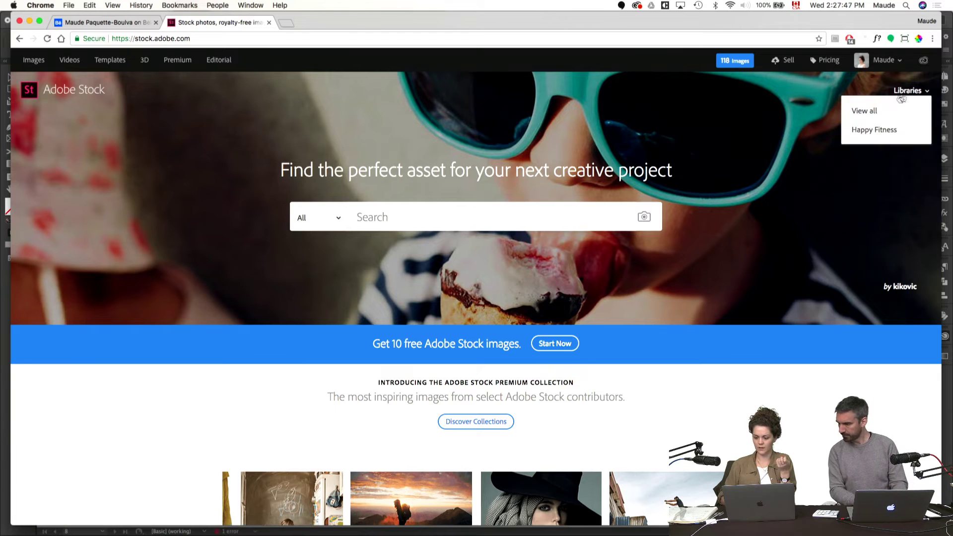
left_click(872, 130)
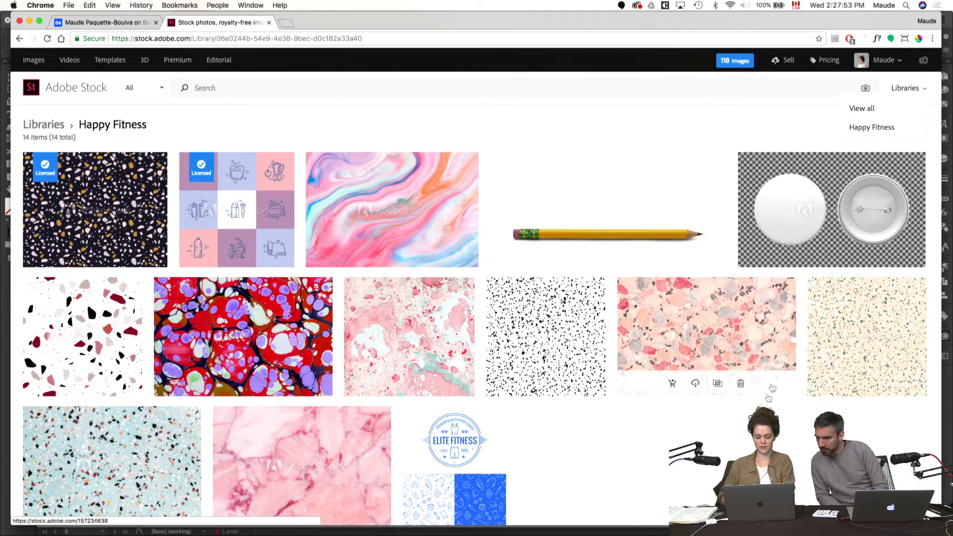
- Compare the library list in InDesign's CC Libraries with the Adobe Stock site, ending back in Chrome
key("super+Tab")
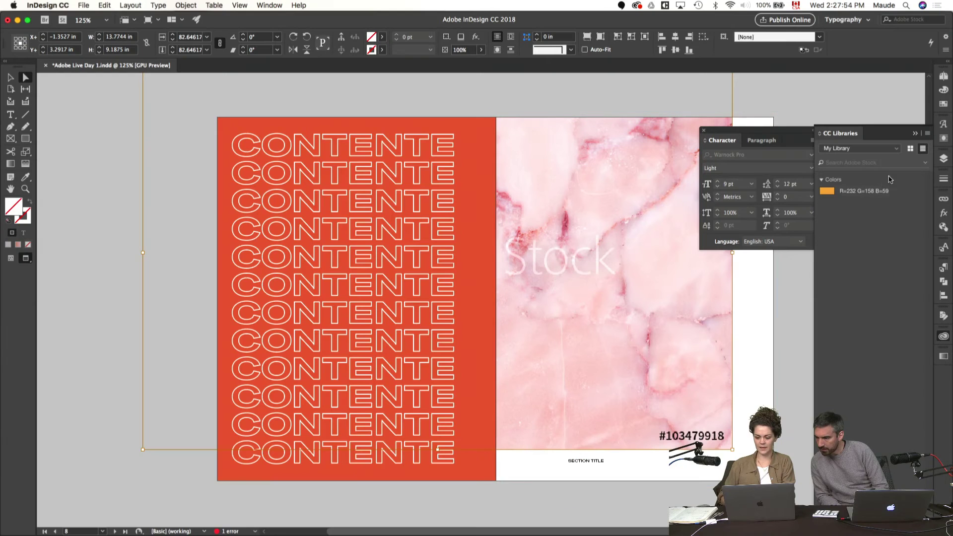
left_click(897, 150)
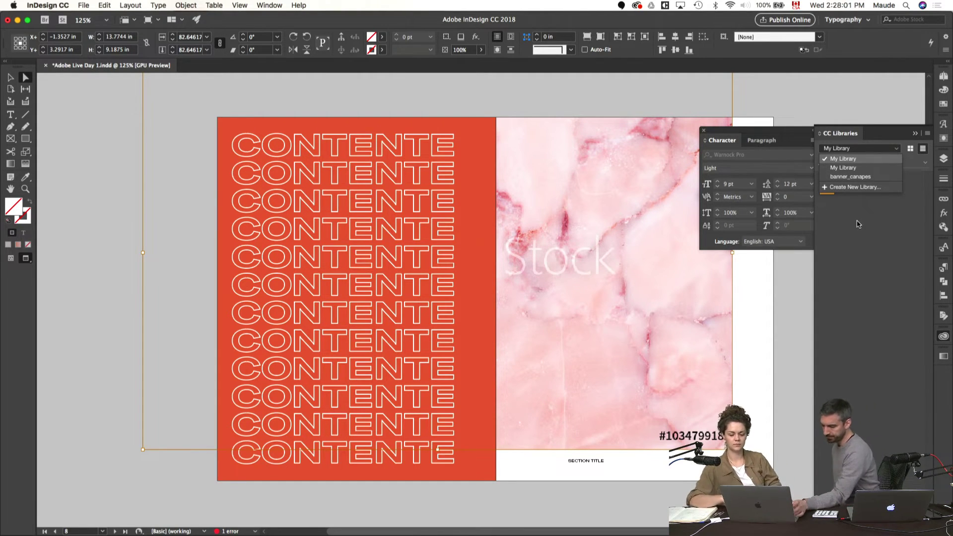
key("super+Tab")
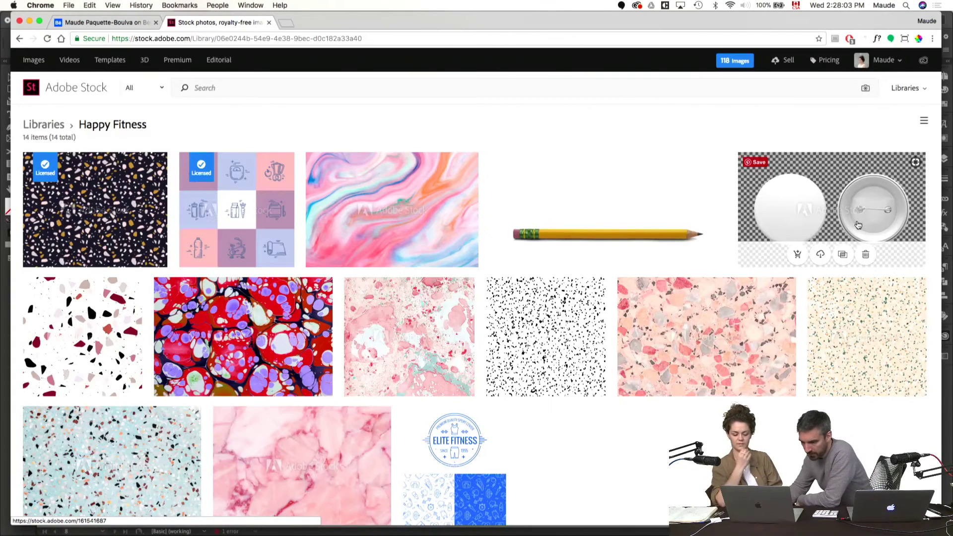
- Check which account is signed in on Adobe Stock and in the Creative Cloud desktop app
left_click(888, 60)
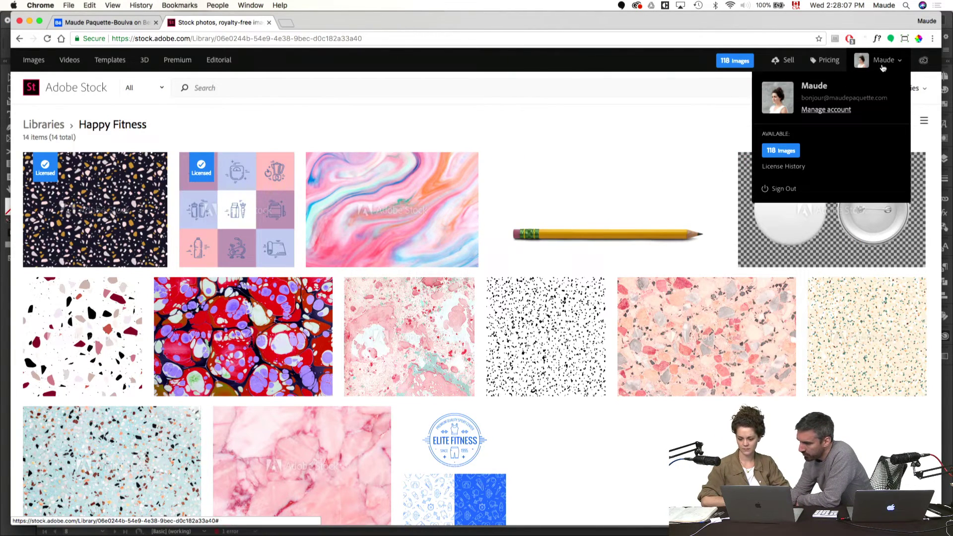
left_click(637, 6)
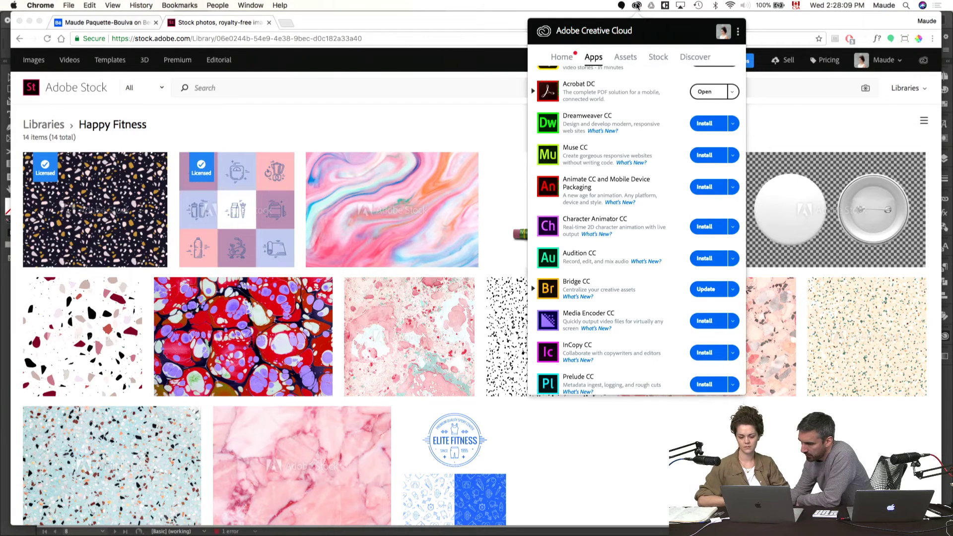
left_click(739, 33)
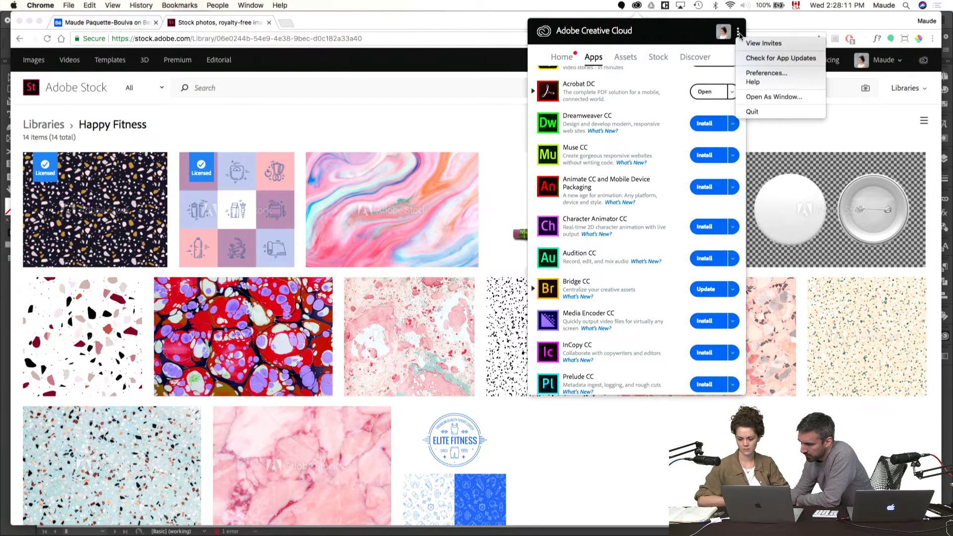
left_click(723, 33)
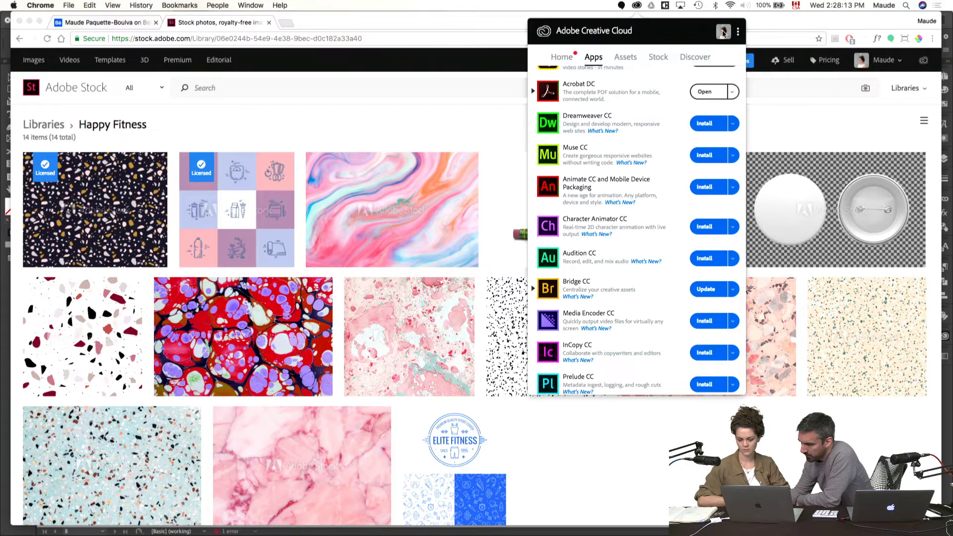
left_click(722, 33)
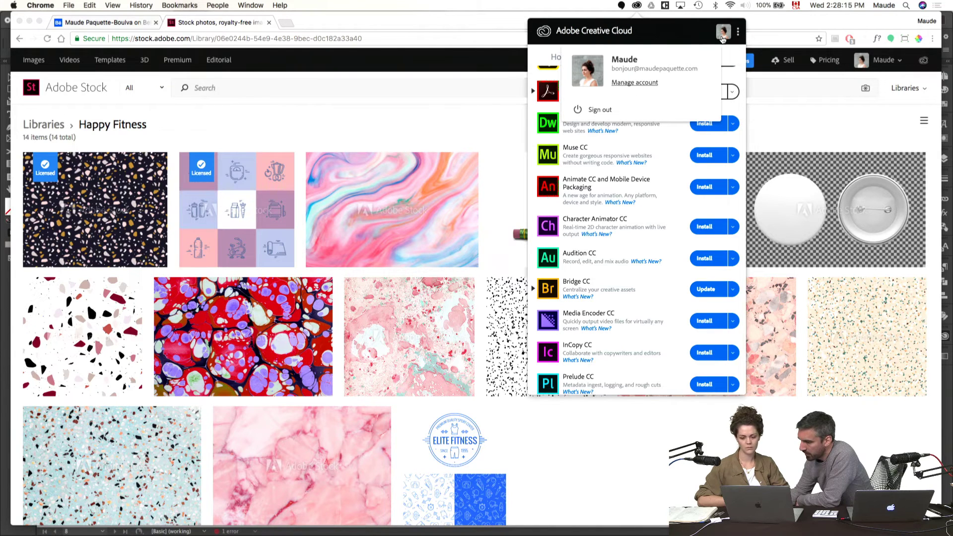
left_click(683, 30)
- Turn on file syncing for the assets in the Creative Cloud desktop app
left_click(624, 58)
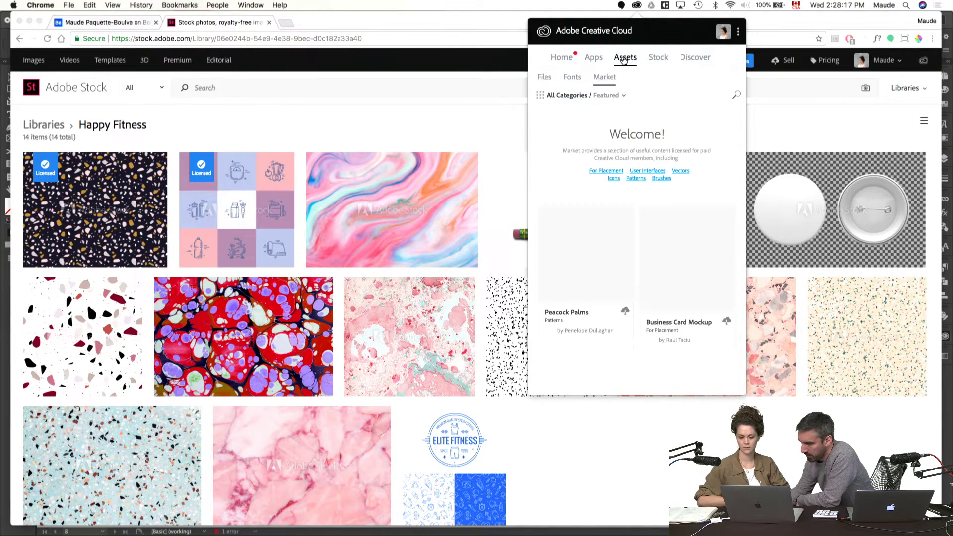
left_click(546, 80)
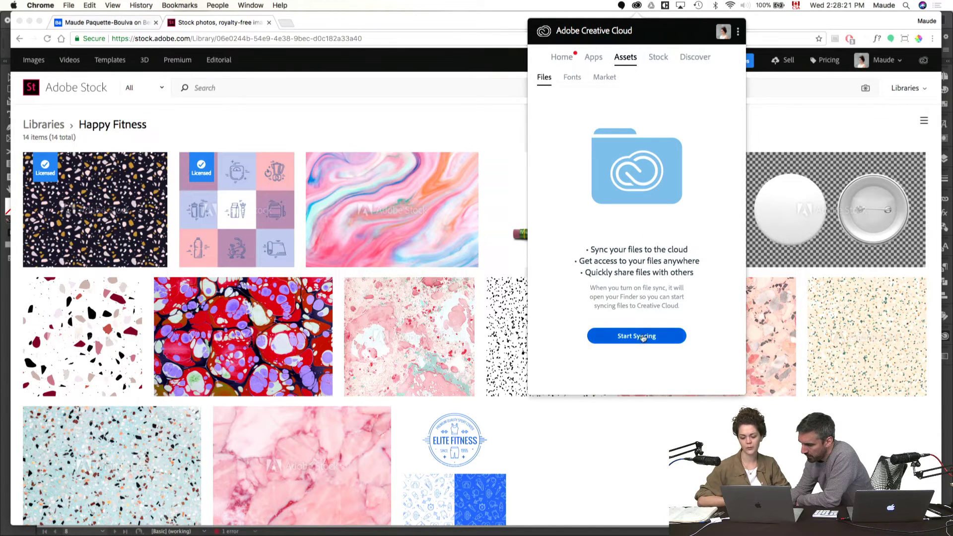
left_click(638, 336)
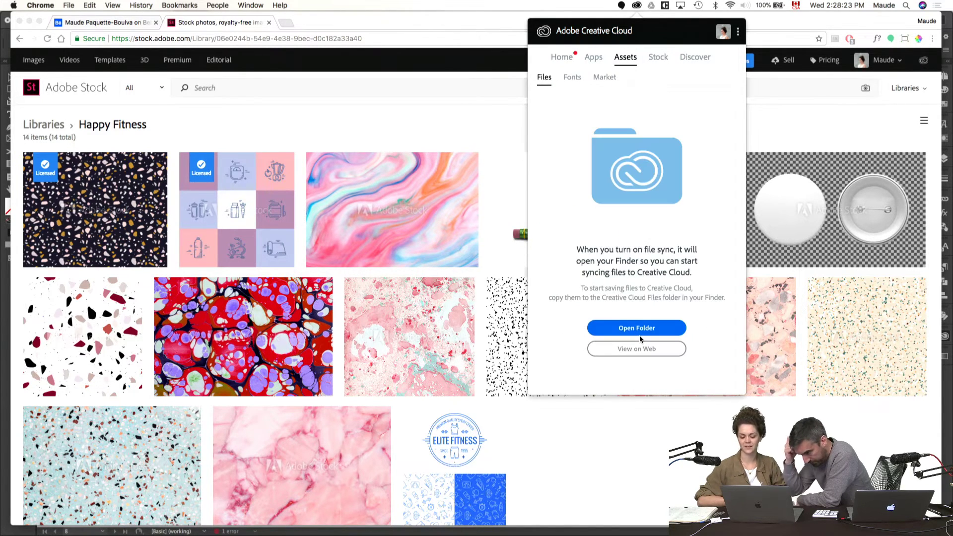
- Look through the Creative Cloud app's Fonts, Market and Home activity sections and return to the Adobe Stock library page
left_click(572, 78)
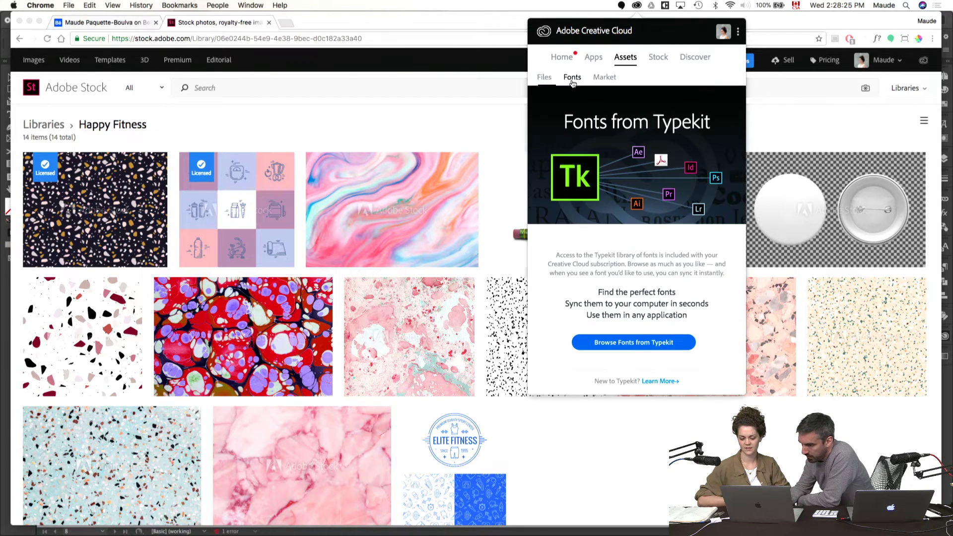
left_click(593, 81)
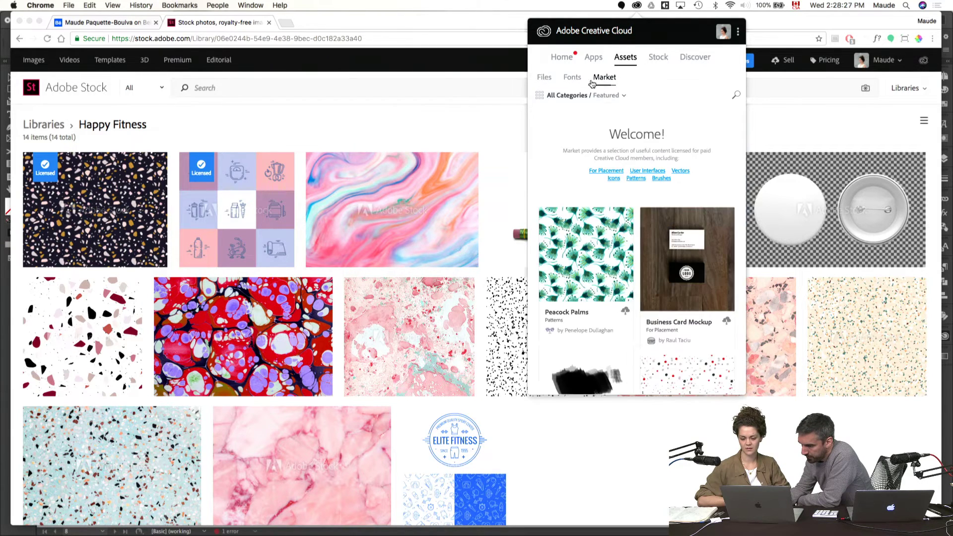
left_click(569, 60)
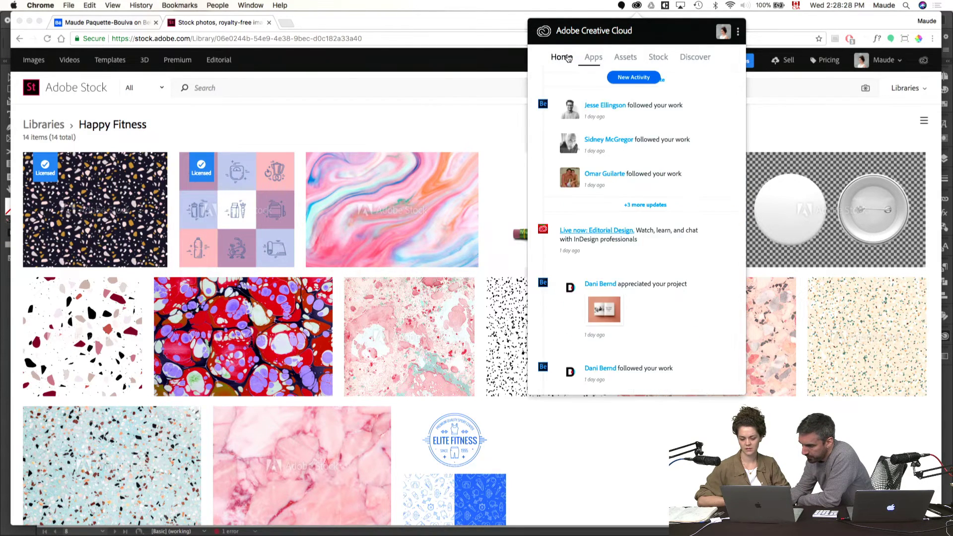
left_click(640, 81)
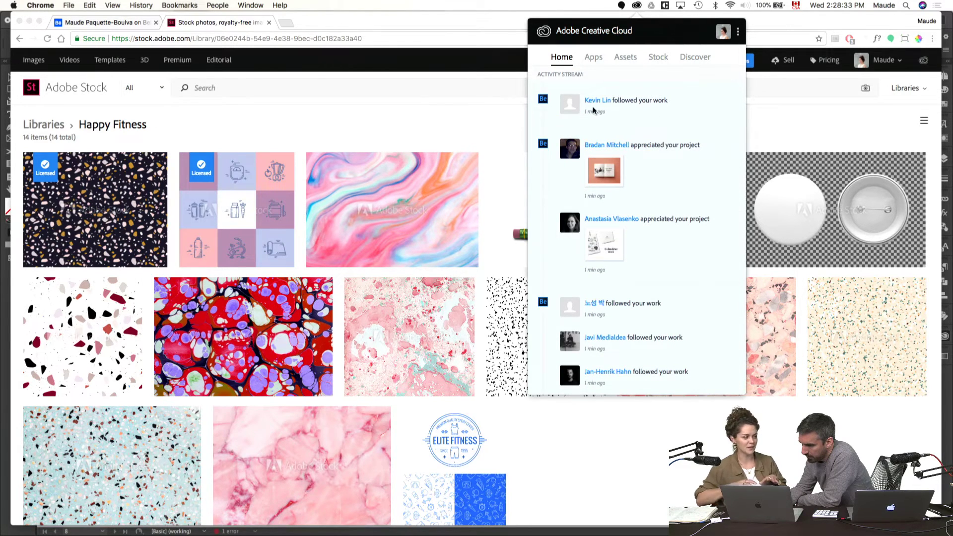
left_click(431, 105)
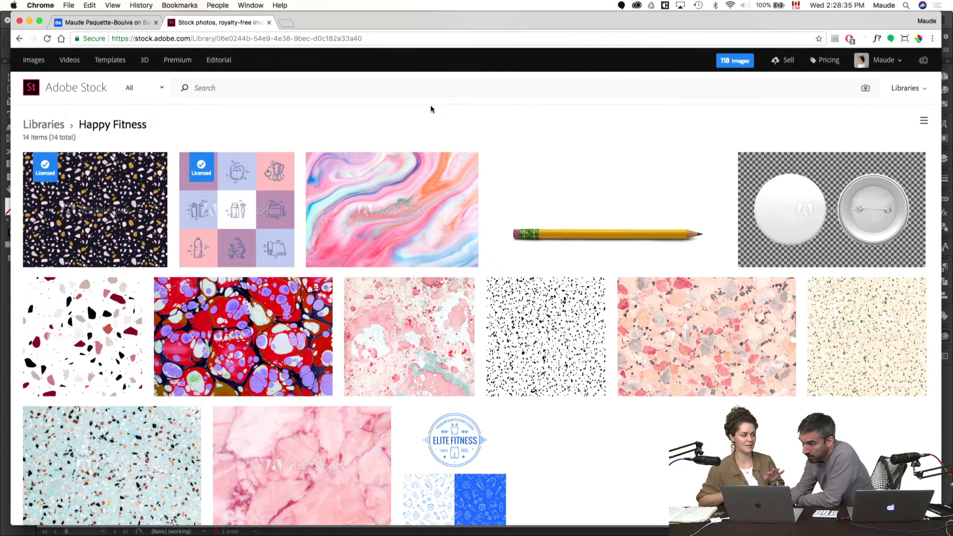
left_click(126, 27)
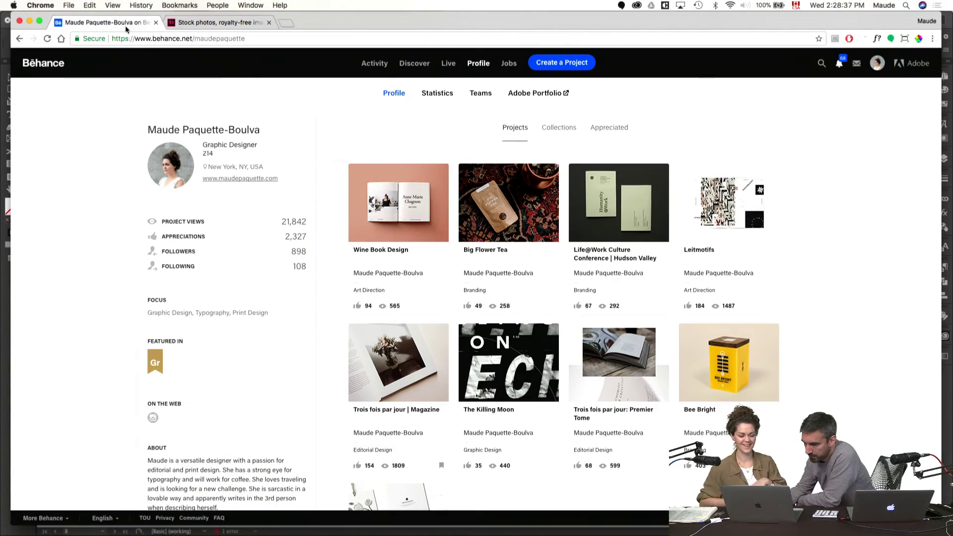
left_click(198, 23)
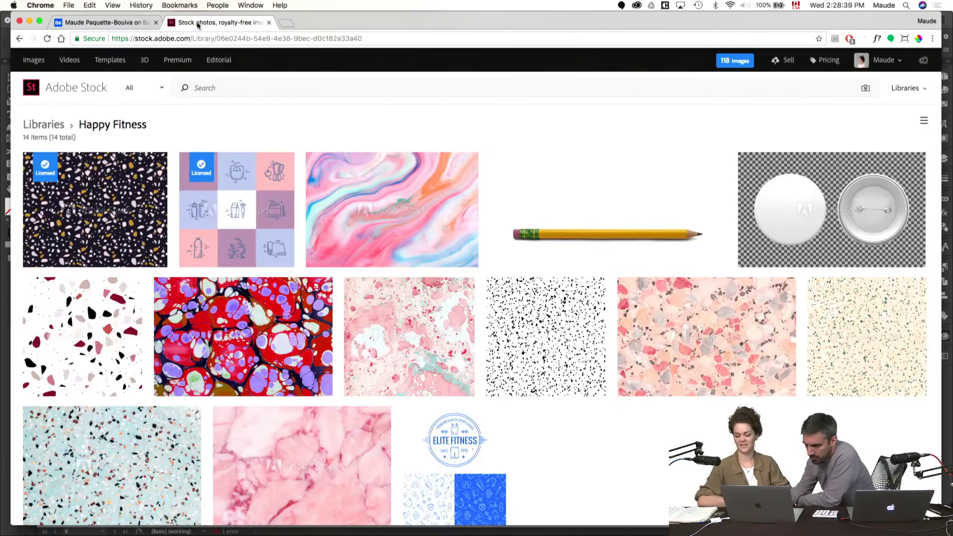
- Return to InDesign and recheck the CC Libraries list with My Library selected
left_click(6, 50)
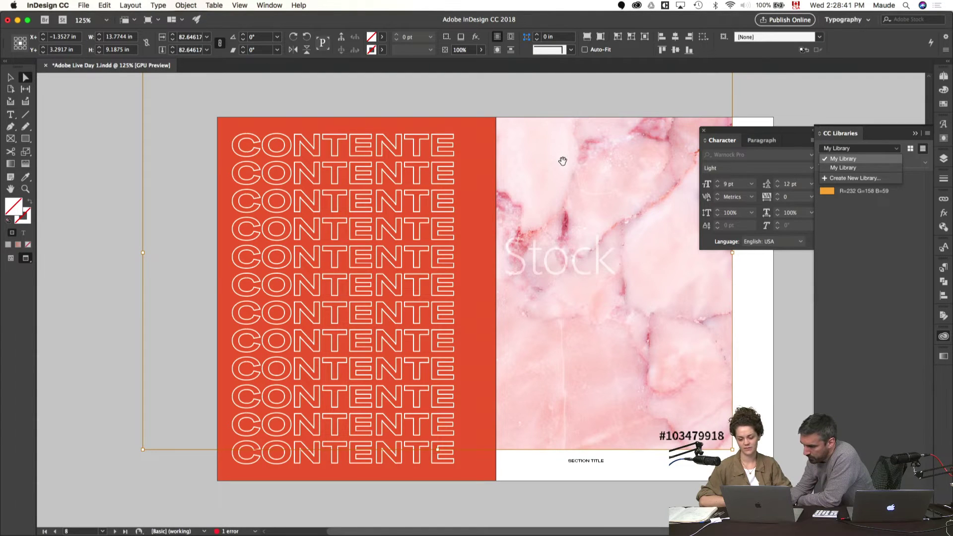
left_click(863, 158)
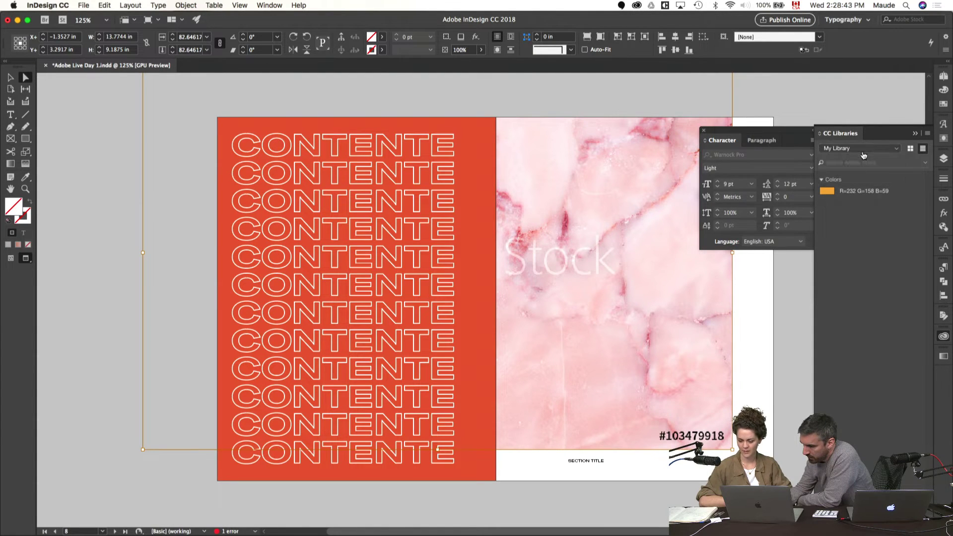
left_click(876, 152)
left_click(873, 152)
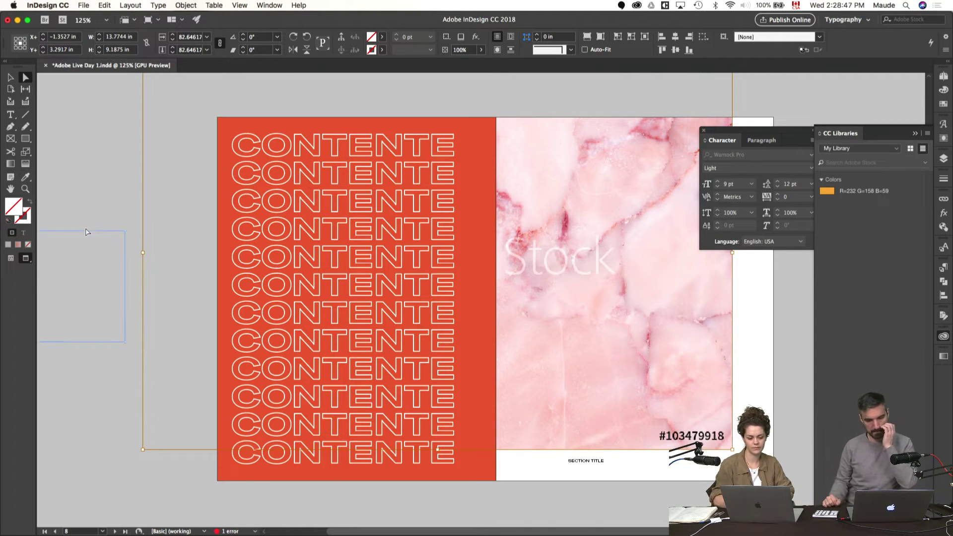
- Deselect everything, save the document and quit InDesign
key("super+shift+a")
key("super+s")
key("super+q")
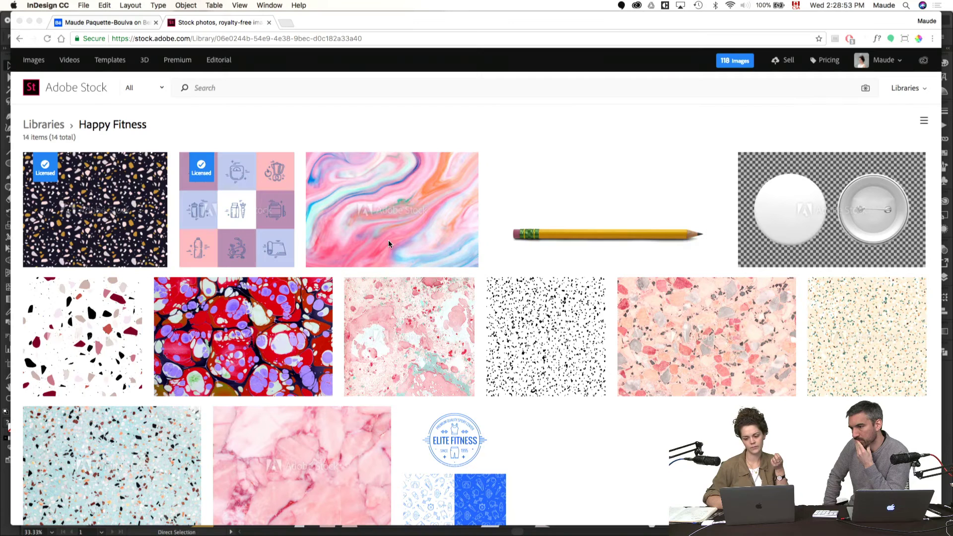
- Relaunch InDesign CC 2018
mouse_move(371, 534)
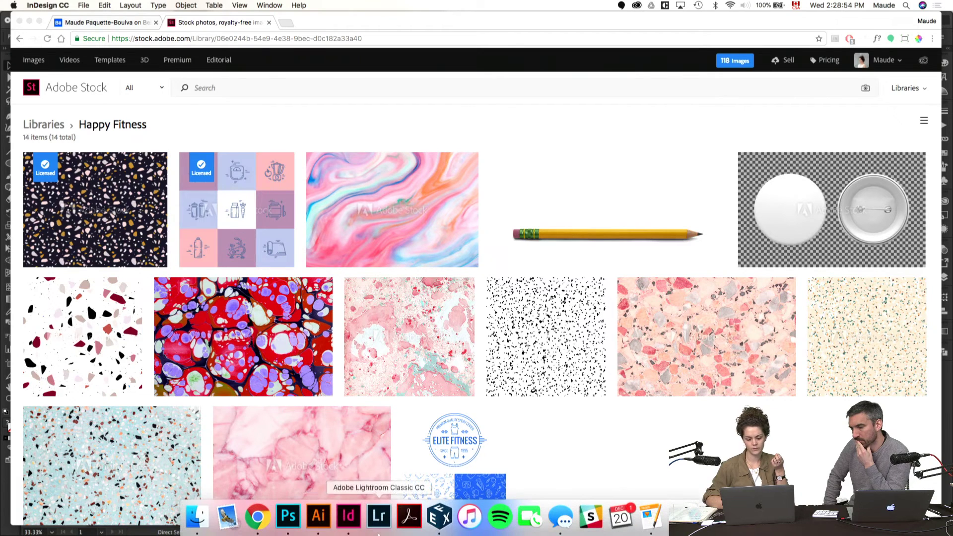
left_click(347, 516)
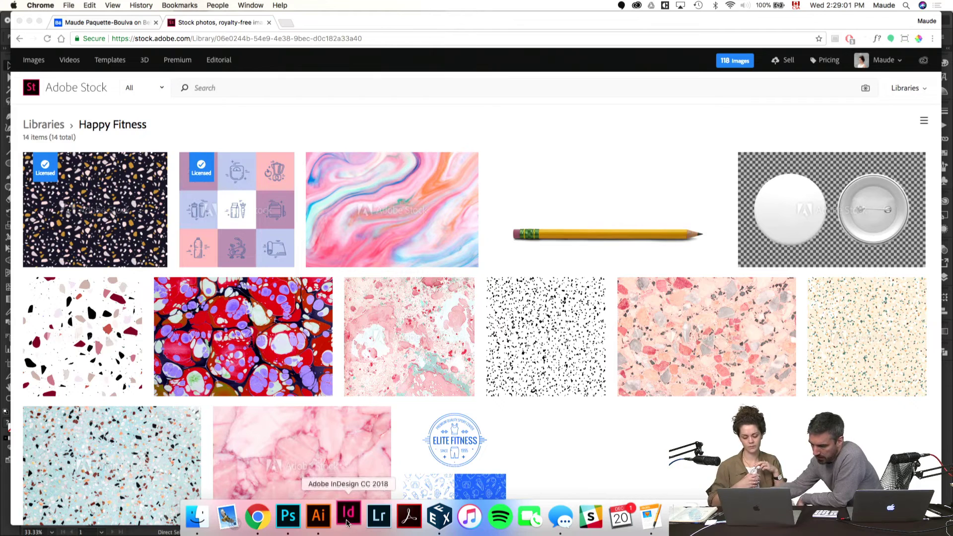
left_click(205, 123)
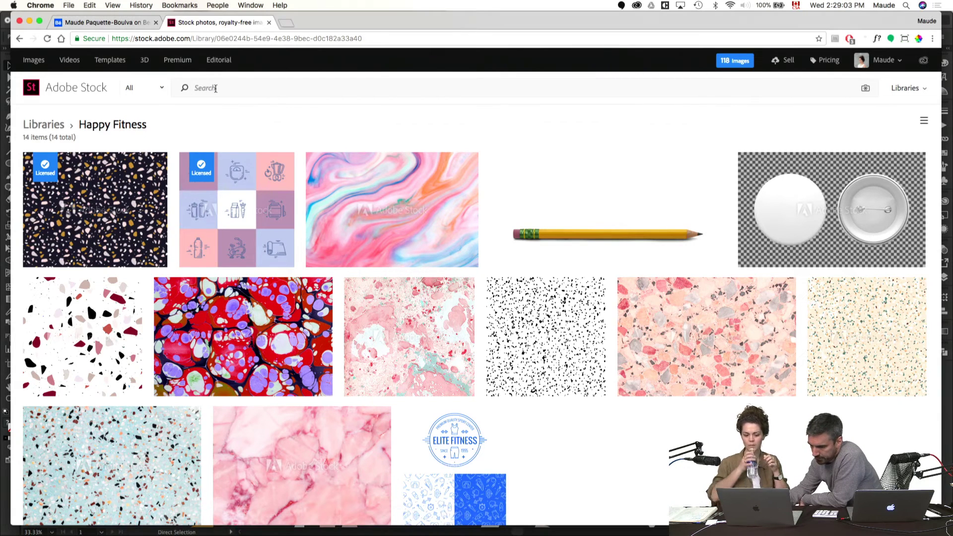
- Search Adobe Stock for "fitness"
left_click(215, 88)
type("f")
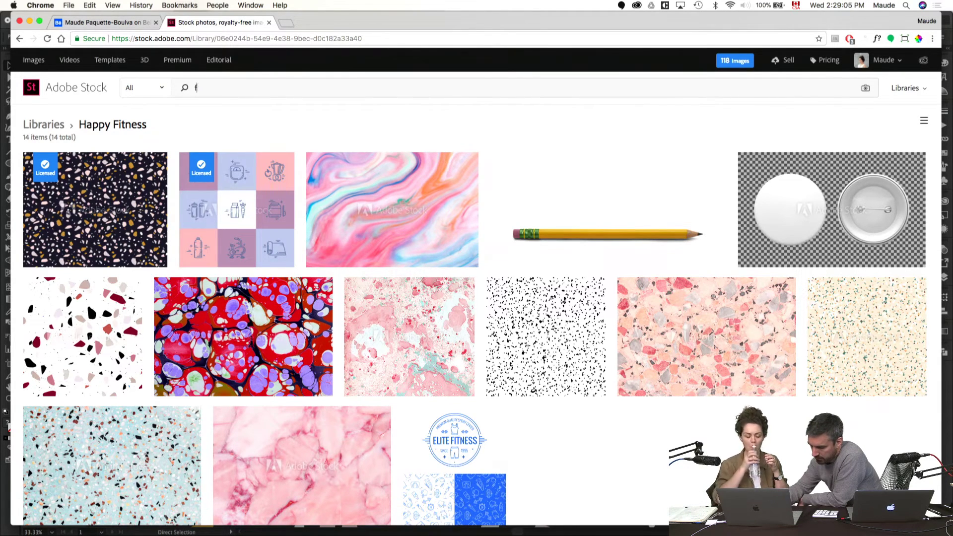
type("itness")
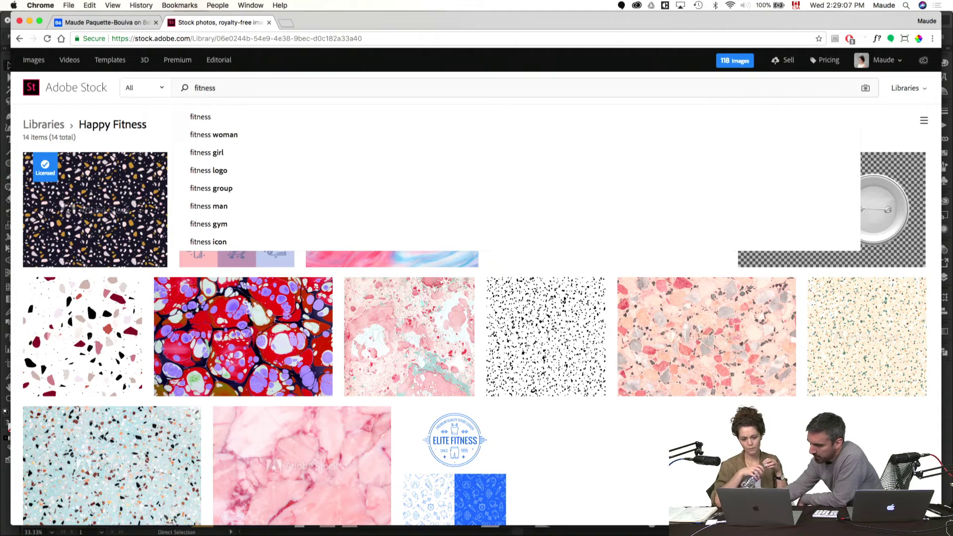
key("Return")
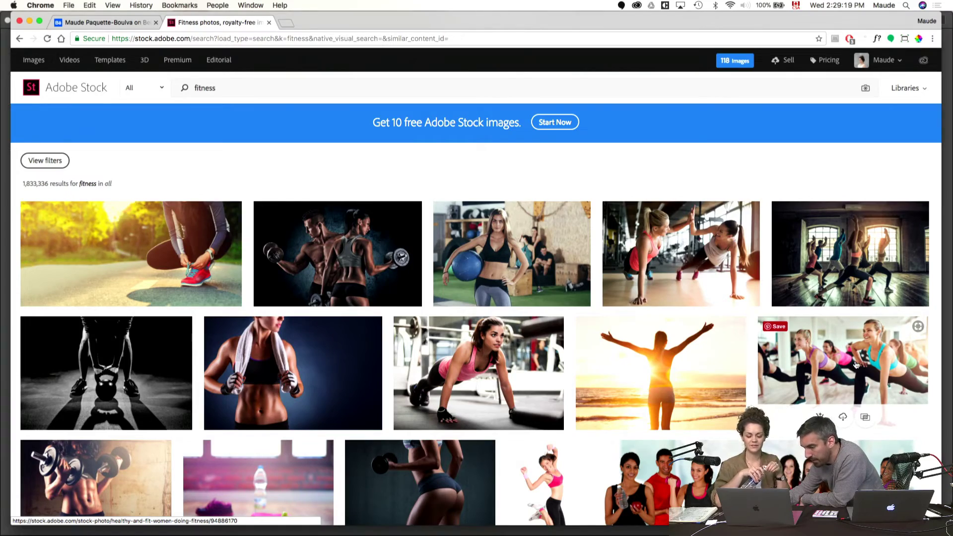
- License the photo of the young woman holding a phone with arms spread and save it to the Happy Fitness library
scroll(856, 365, "down", 10)
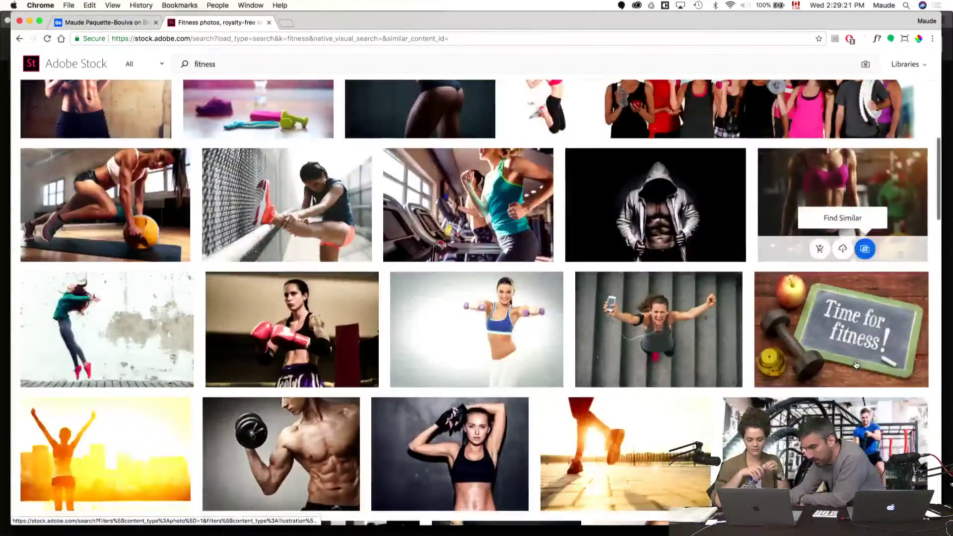
scroll(856, 364, "down", 2)
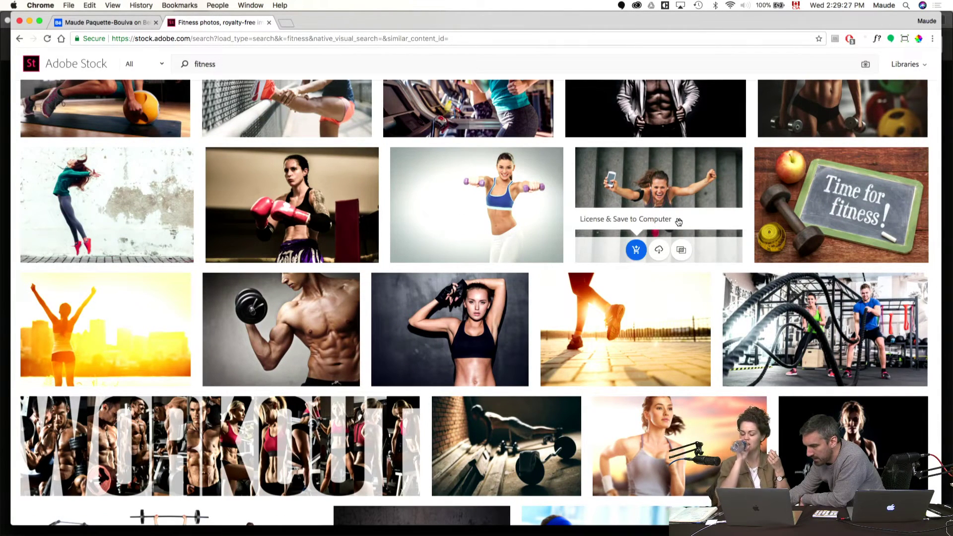
mouse_move(678, 222)
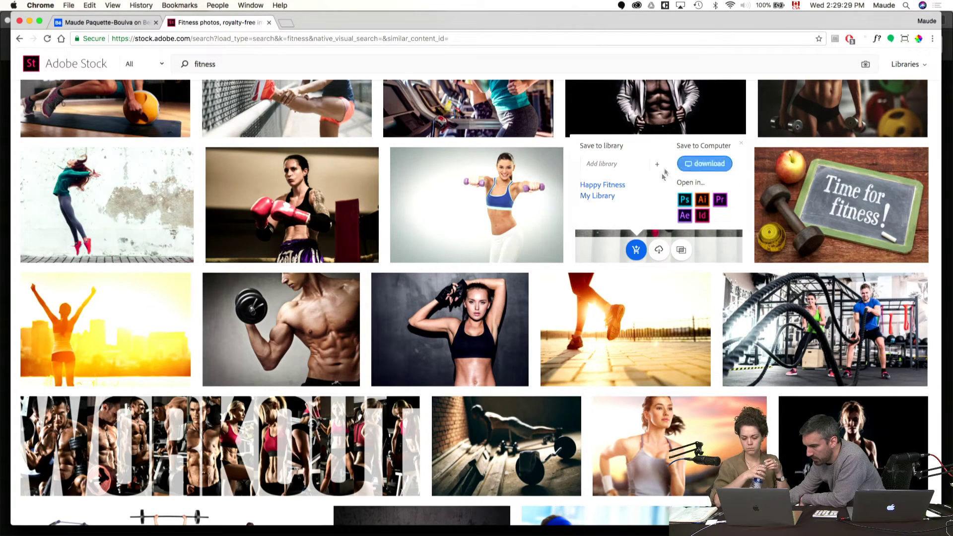
left_click(610, 191)
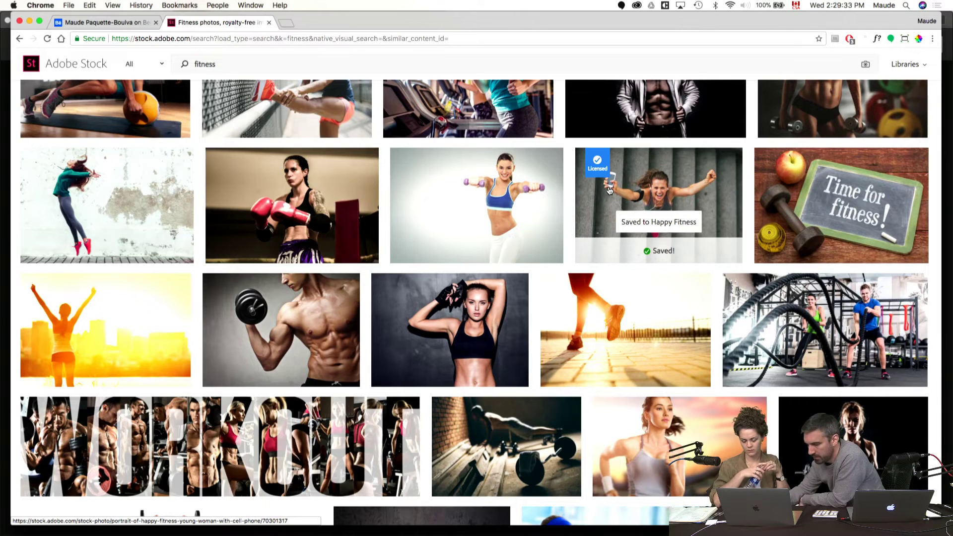
- Switch to InDesign, check both My Library entries in CC Libraries for Happy Fitness, and close the CC Libraries and Character panels
key("super+Tab")
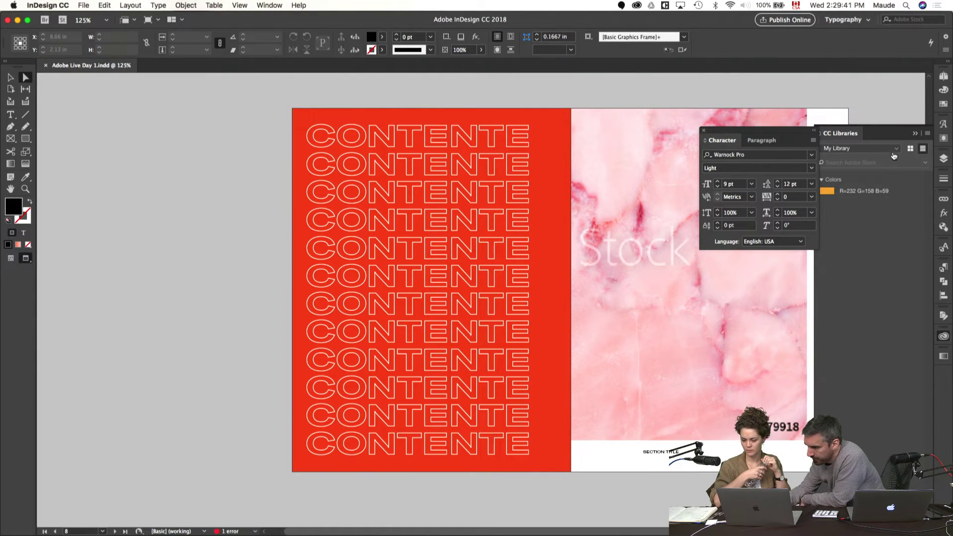
left_click(885, 130)
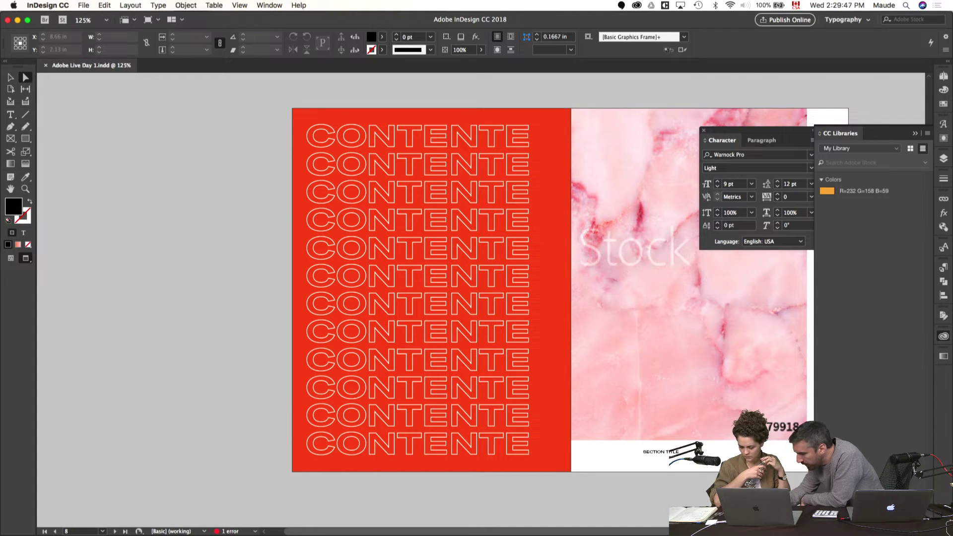
left_click(896, 149)
left_click(879, 171)
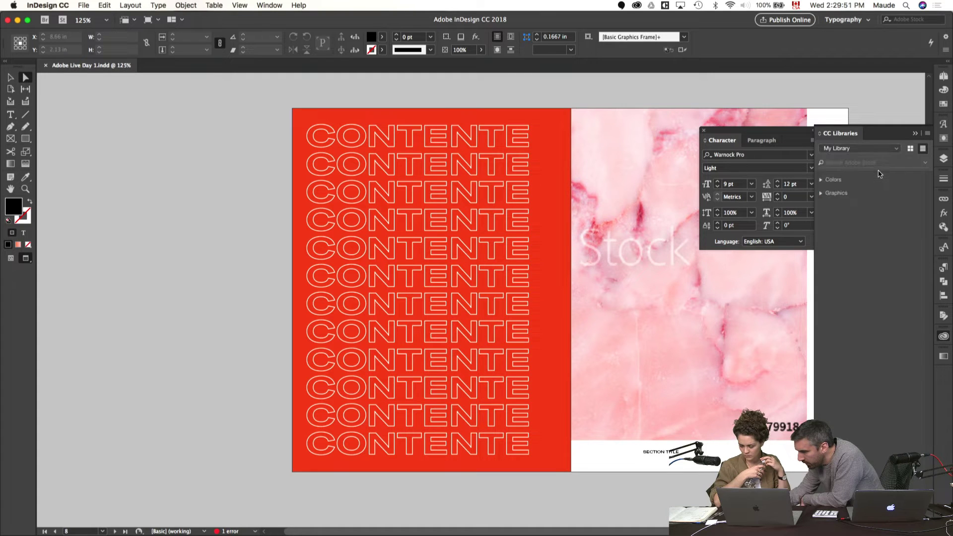
left_click(894, 149)
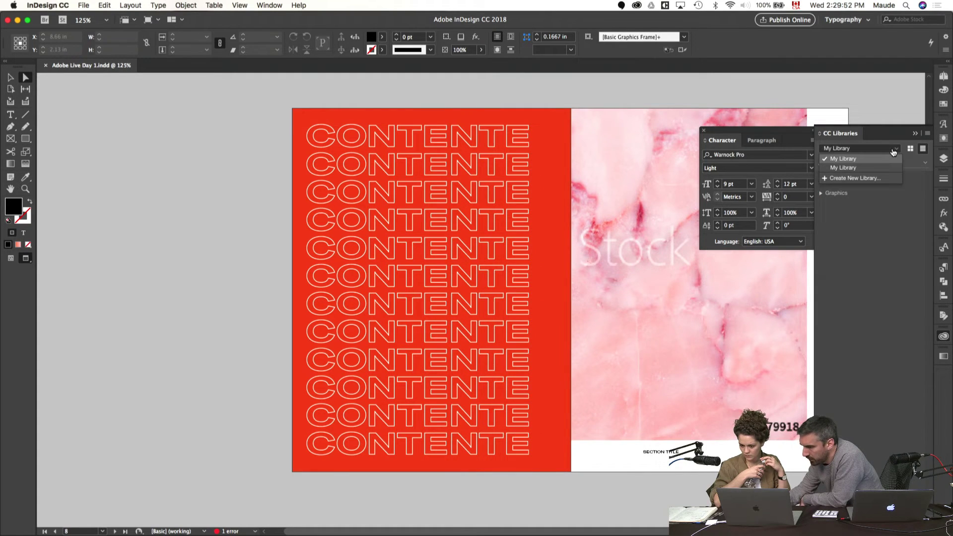
left_click(870, 167)
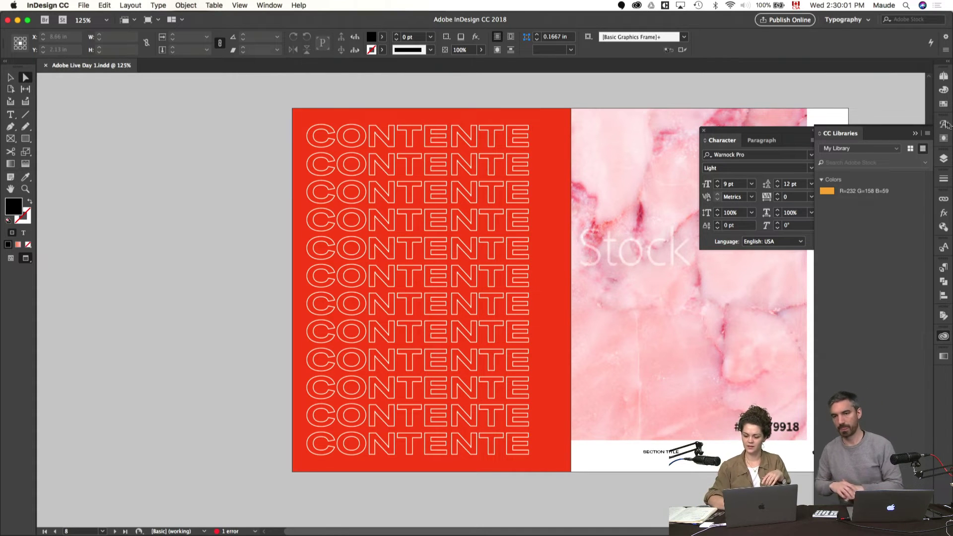
left_click(915, 134)
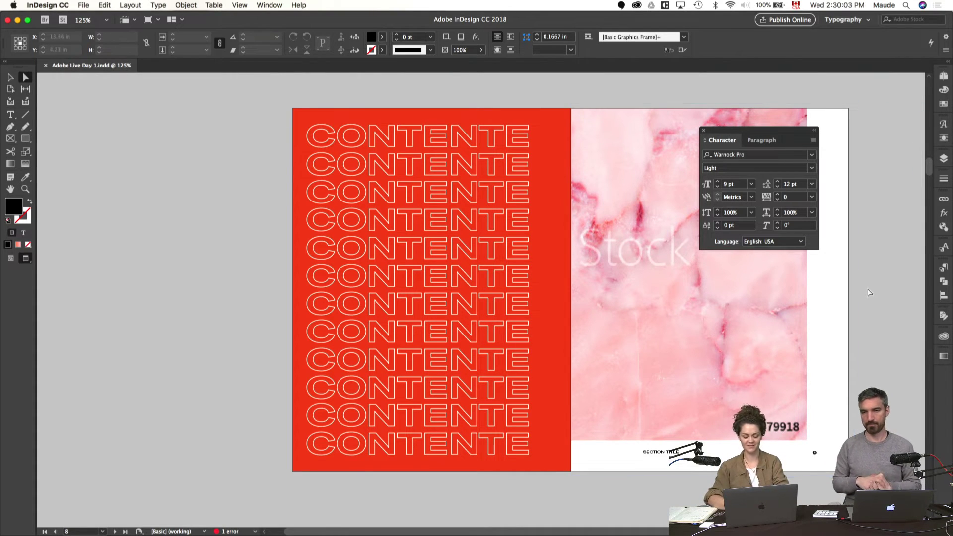
key("v")
key("super+t")
- Fill the frame proportionally with the marble image and check the spread with its guides and grids shown
left_click_drag(866, 319, 754, 301)
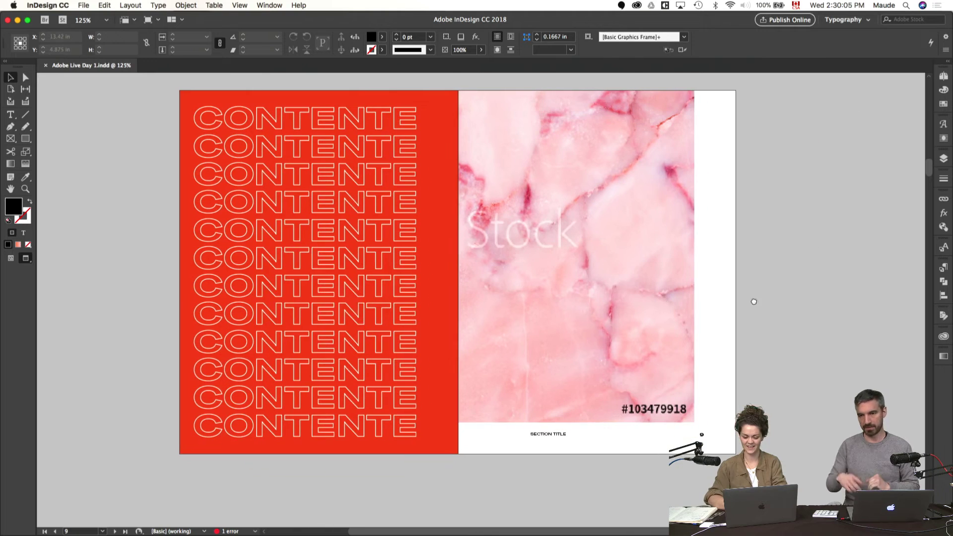
key("a")
left_click(621, 298)
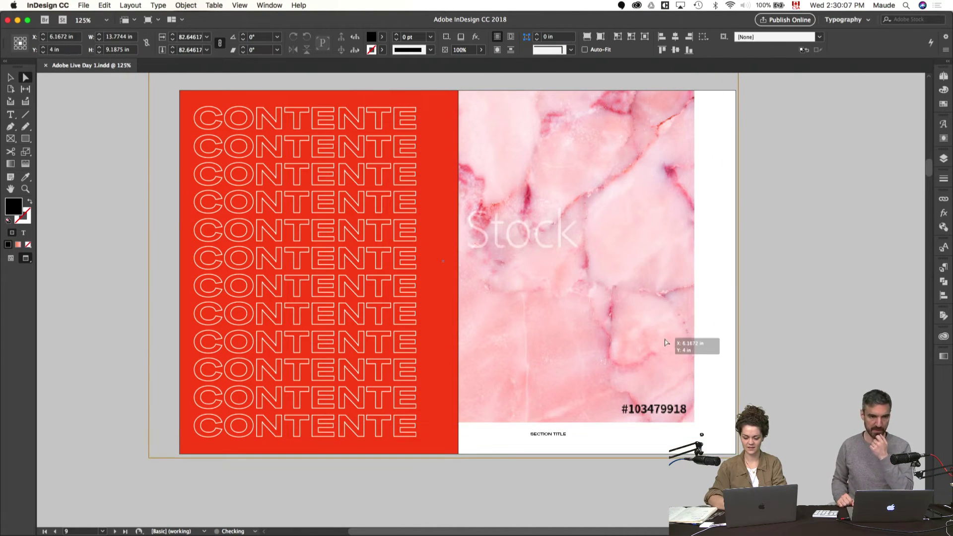
key("super+alt+shift+c")
key("v")
left_click_drag(780, 334, 801, 331)
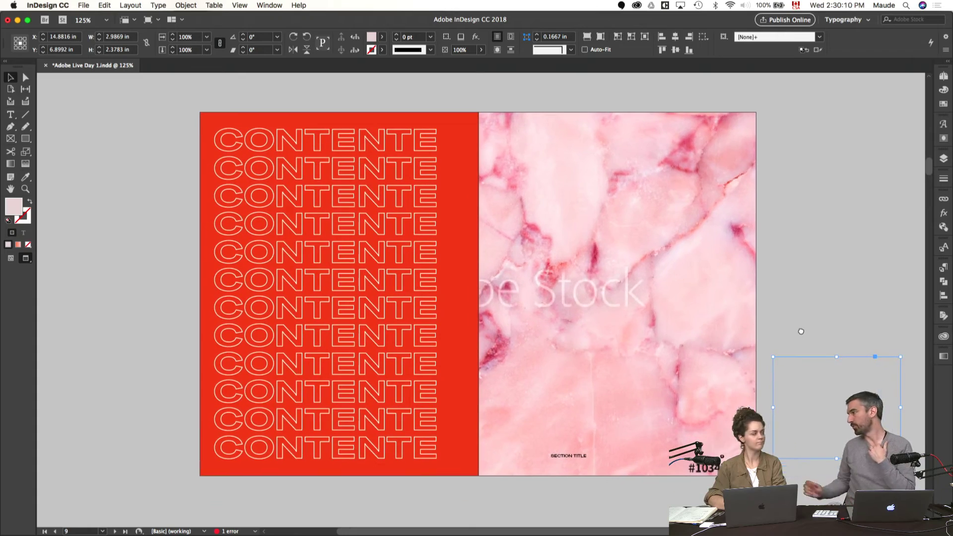
left_click(791, 279)
key("w")
left_click_drag(851, 366, 835, 364)
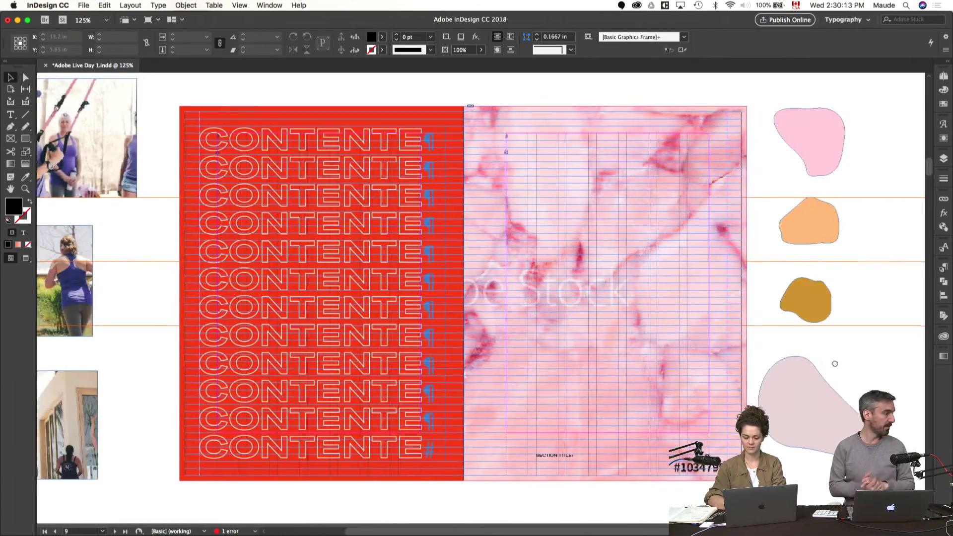
key("w")
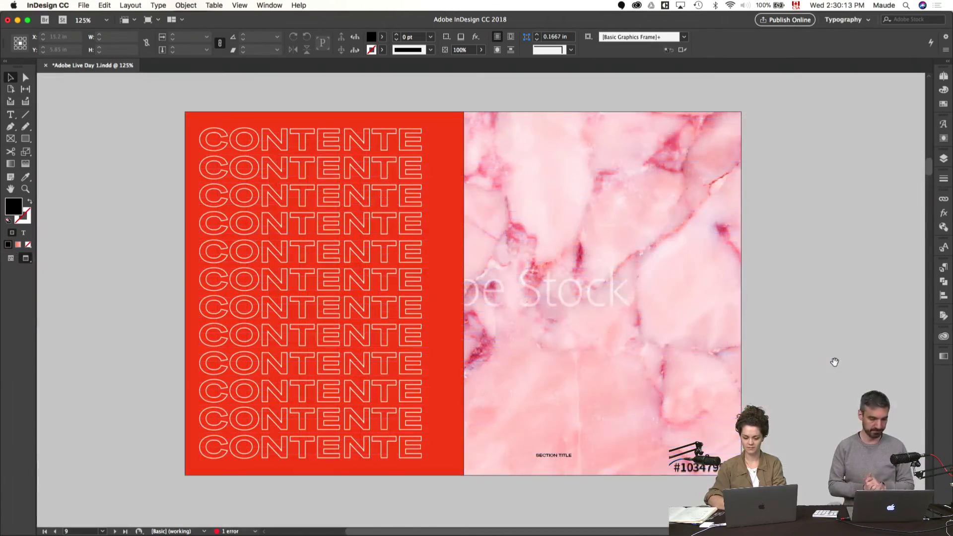
- Set the CONTENTE text's leading to 46 pt and delete one of its repeated lines
left_click(567, 312)
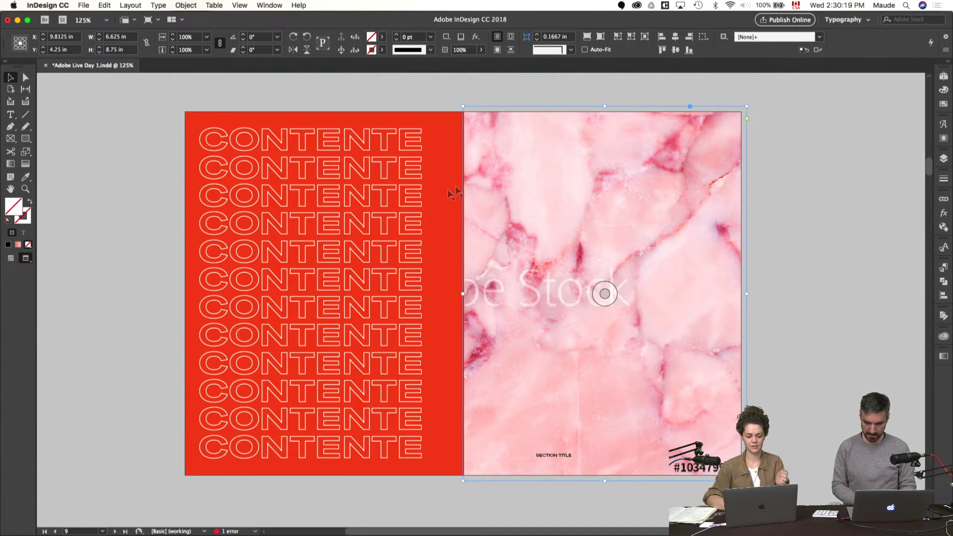
left_click(376, 238)
key("super+t")
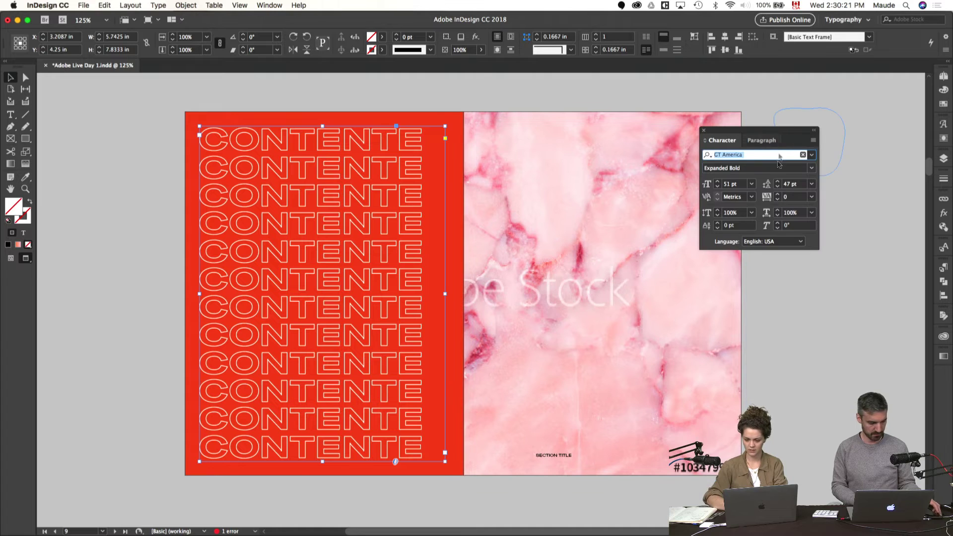
left_click(777, 188)
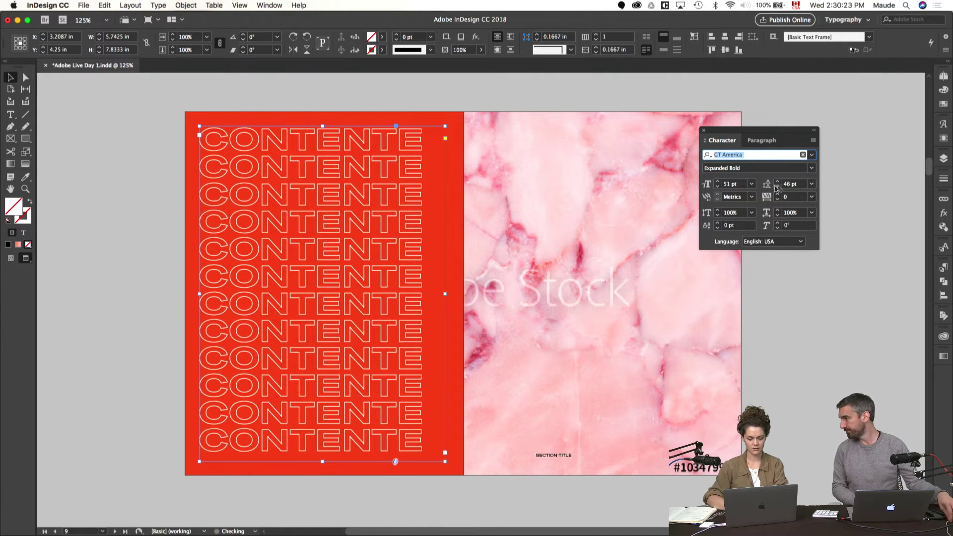
double_click(338, 385)
triple_click(338, 385)
key("BackSpace")
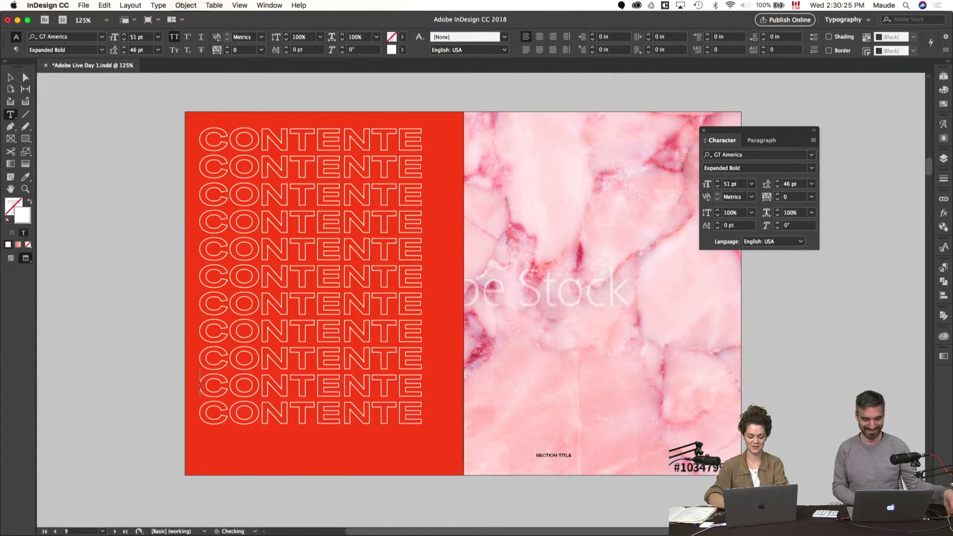
- Set all the CONTENTE lines to a 54 pt font size with 51 pt leading
key("super+a")
left_click(718, 181)
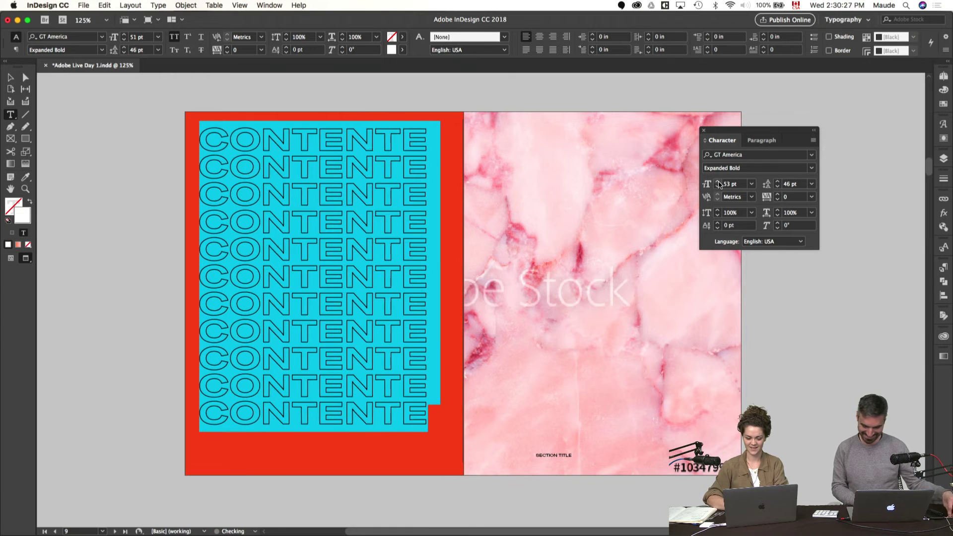
left_click(718, 182)
left_click(718, 181)
left_click(777, 182)
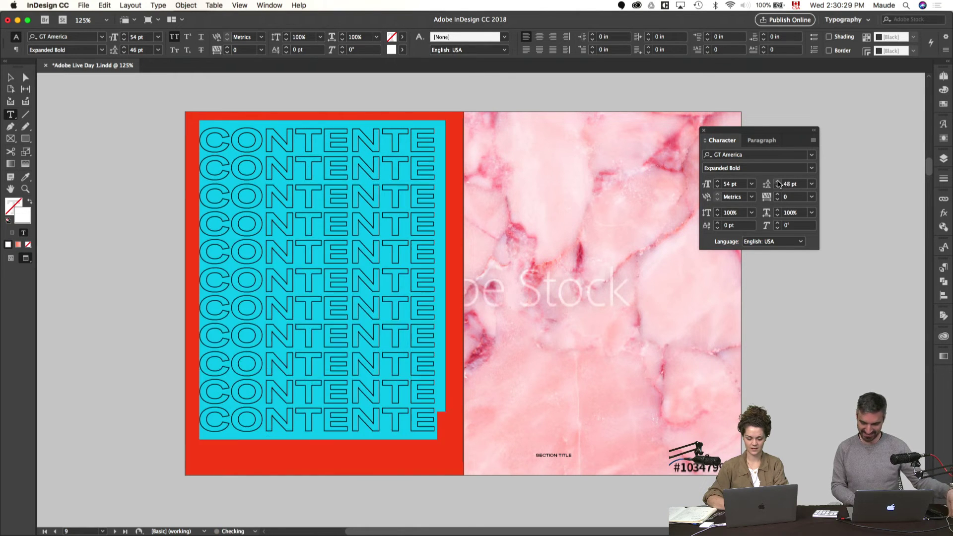
left_click(778, 181)
left_click(778, 182)
left_click(778, 182)
left_click(778, 182)
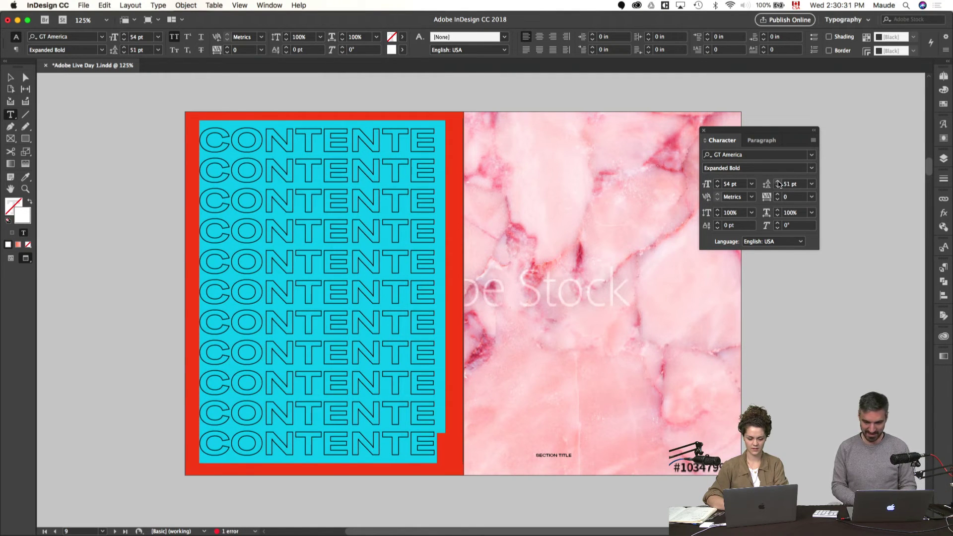
key("Escape")
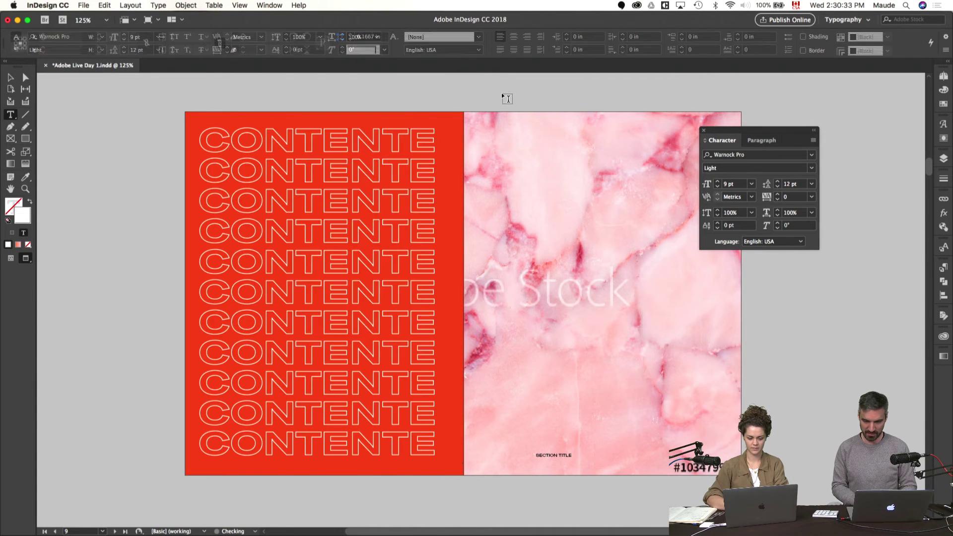
- Examine how the CONTENTE text frame and its background sit on the page, with the guides and grids shown
key("w")
key("w")
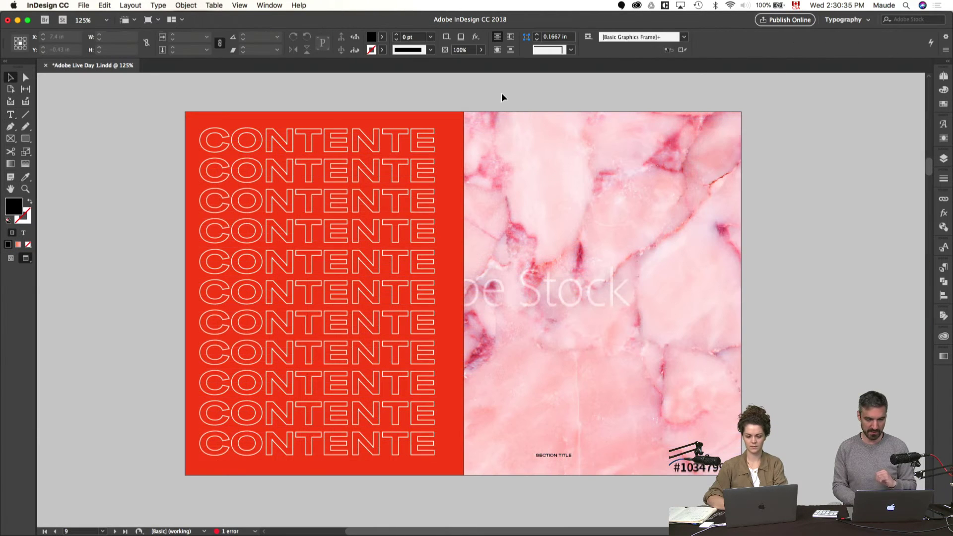
left_click(451, 114)
key("w")
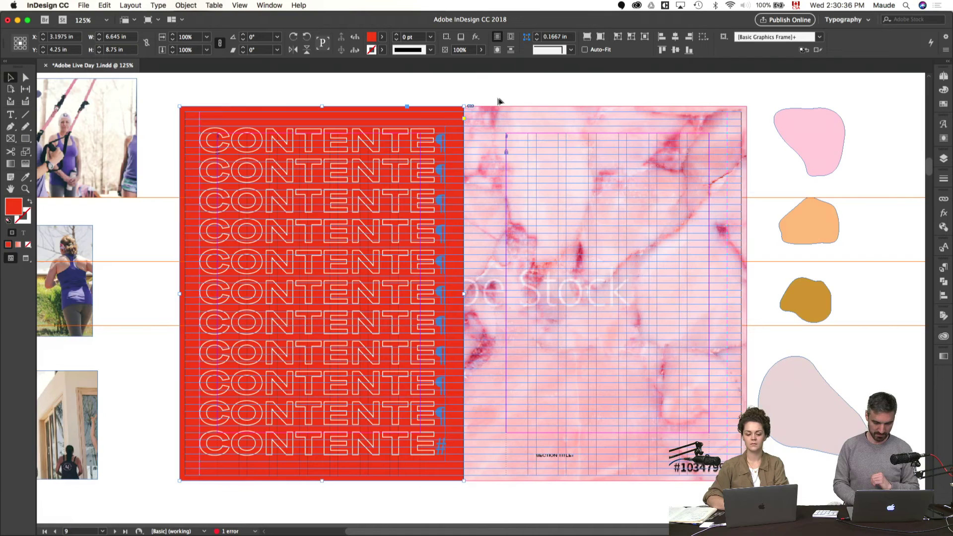
left_click(395, 170)
left_click(344, 474)
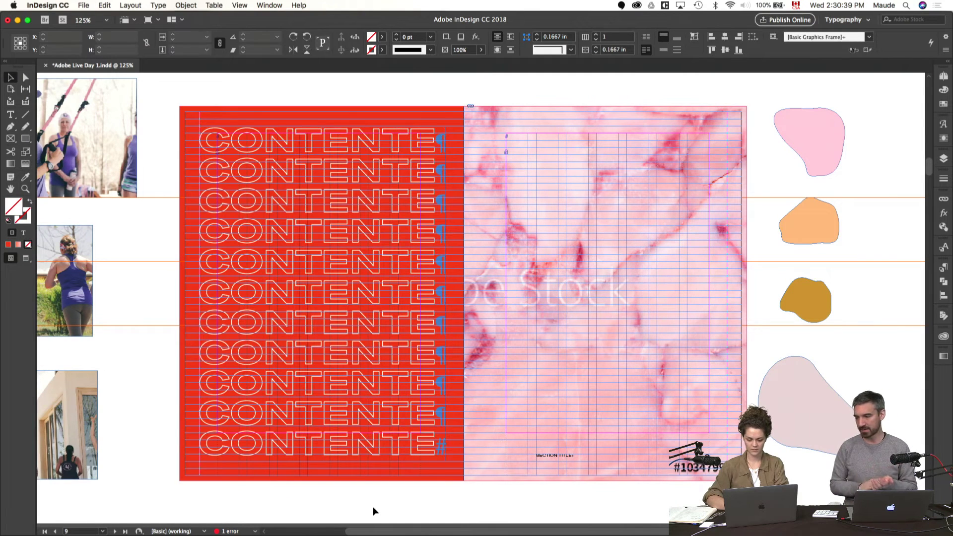
scroll(417, 249, "right", 3)
key("w")
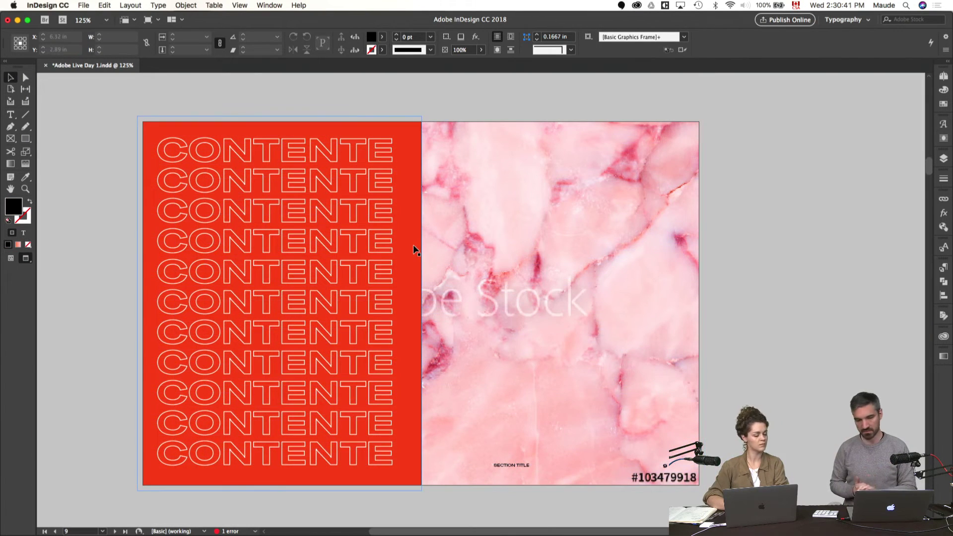
- Recolour the CONTENTE page background with the Eyedropper, trying the pink and light orange pasteboard shapes before applying the ochre one
key("i")
key("w")
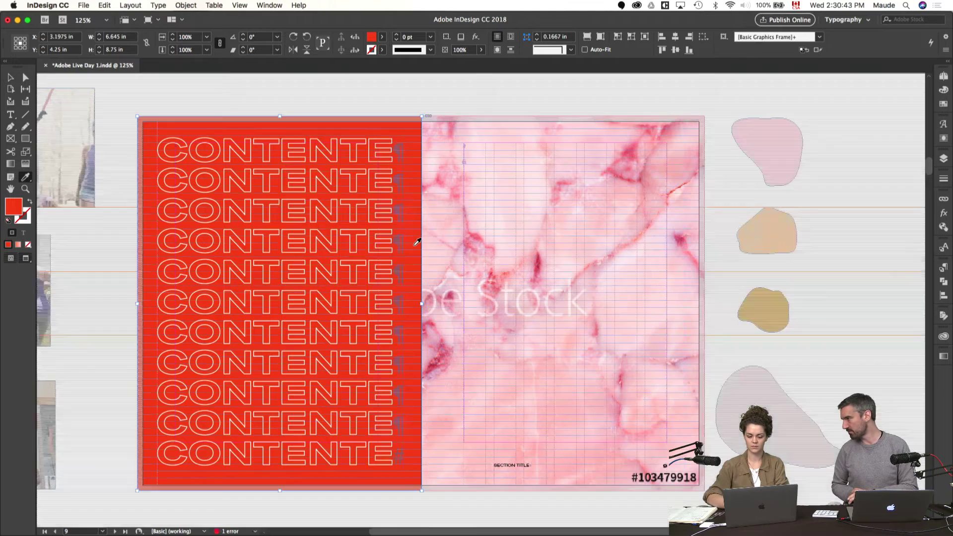
left_click(779, 150)
key("w")
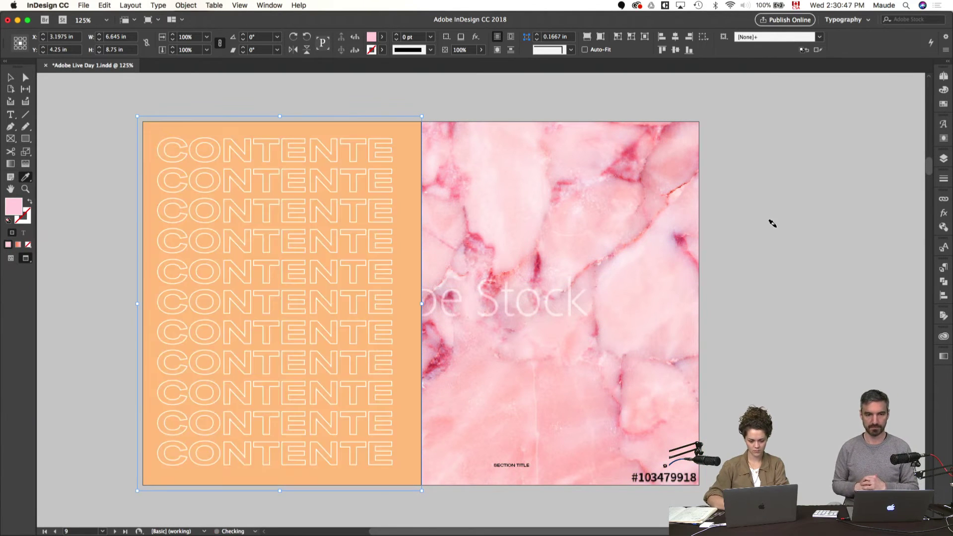
left_click(771, 222)
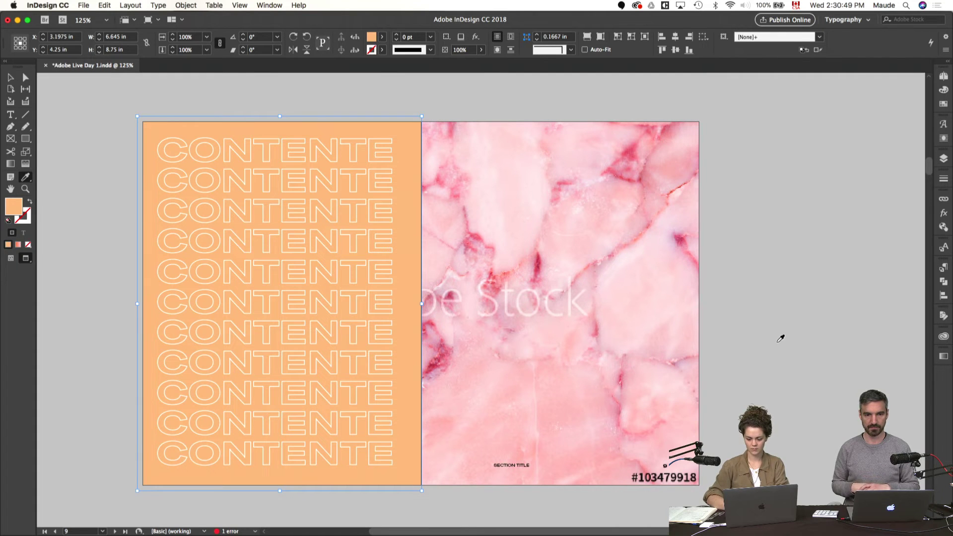
left_click(780, 339)
key("w")
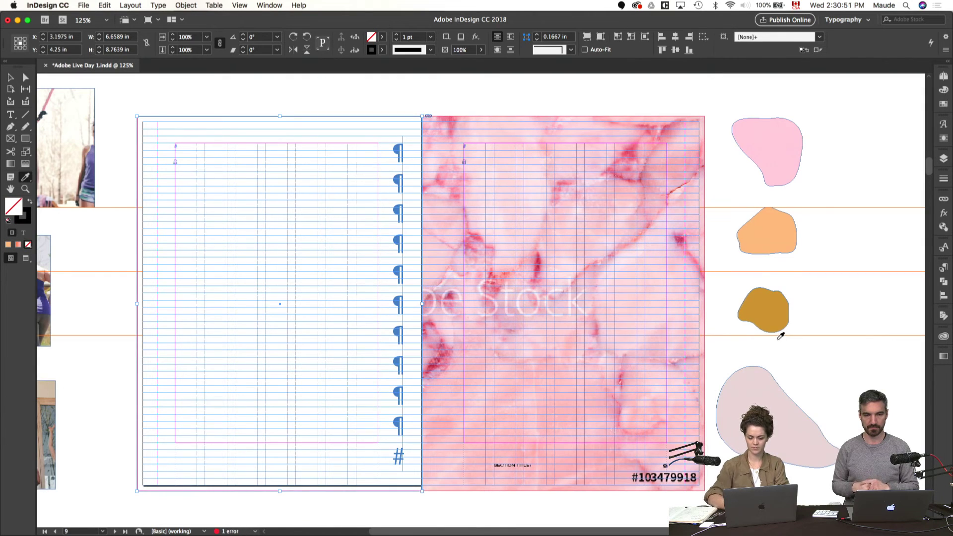
left_click(763, 308)
key("w")
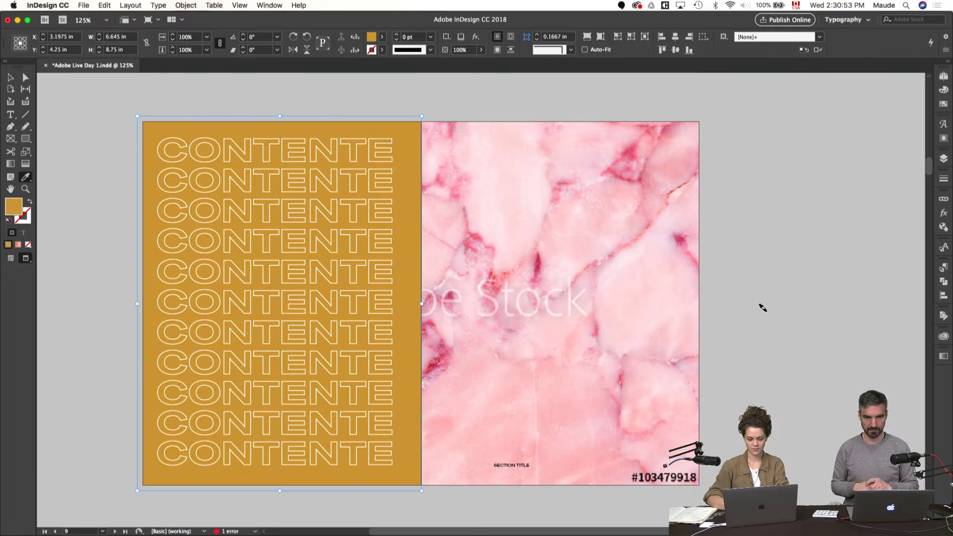
- Examine the ochre CONTENTE page beside the marble image, comparing the working view with the clean preview
key("w")
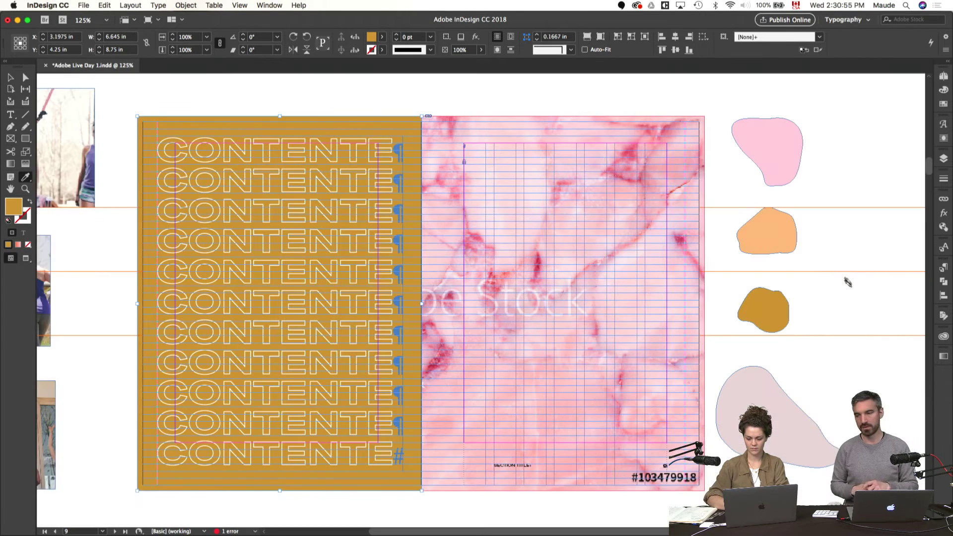
key("v")
left_click(849, 280)
key("w")
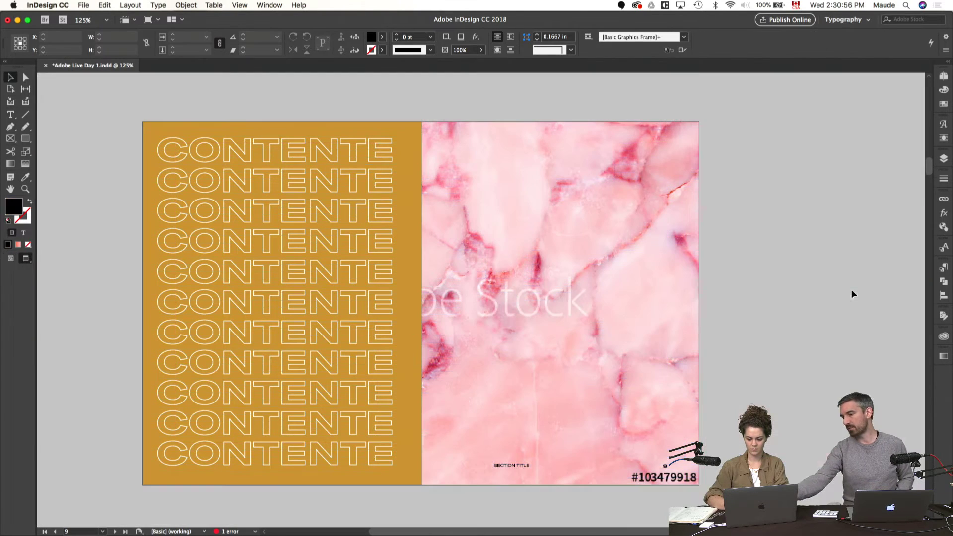
left_click(561, 301)
scroll(645, 323, "right", 2)
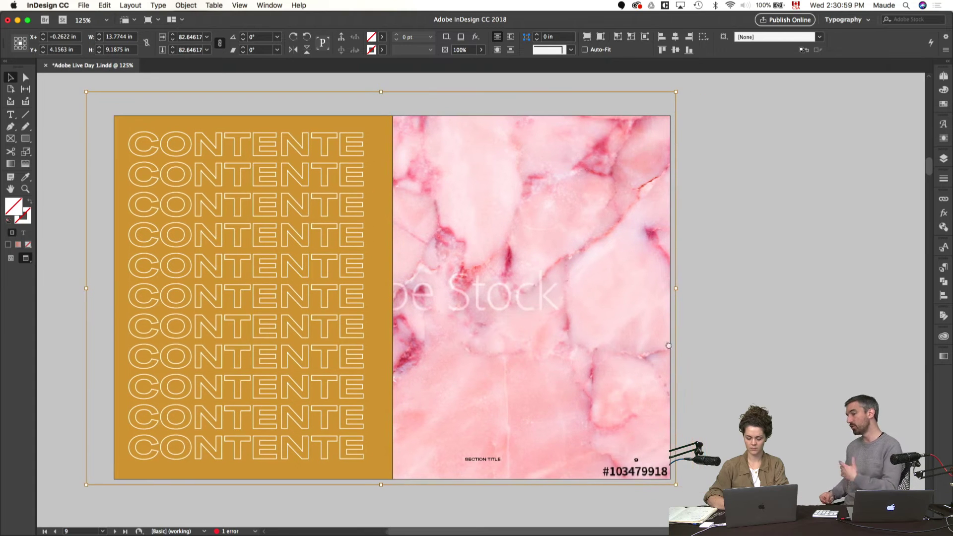
key("super+minus")
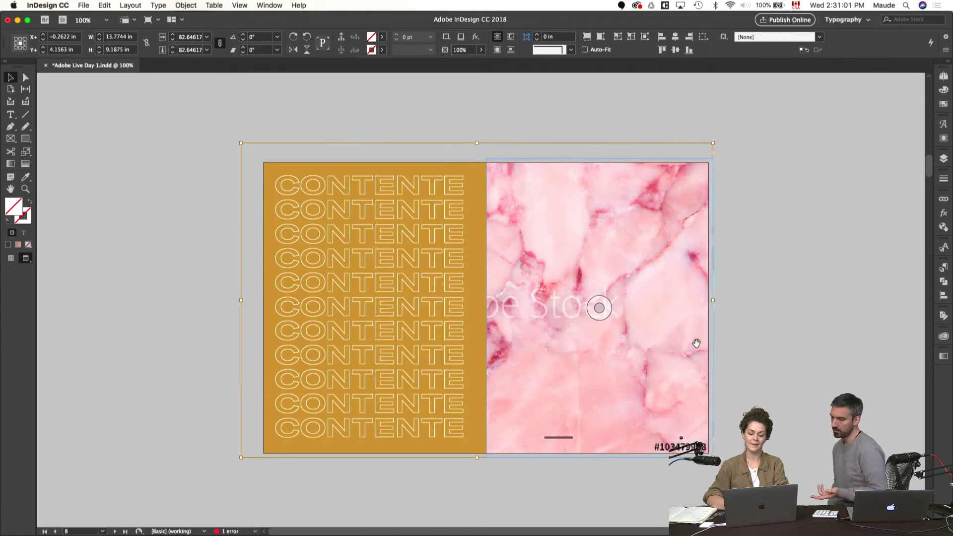
left_click(736, 375)
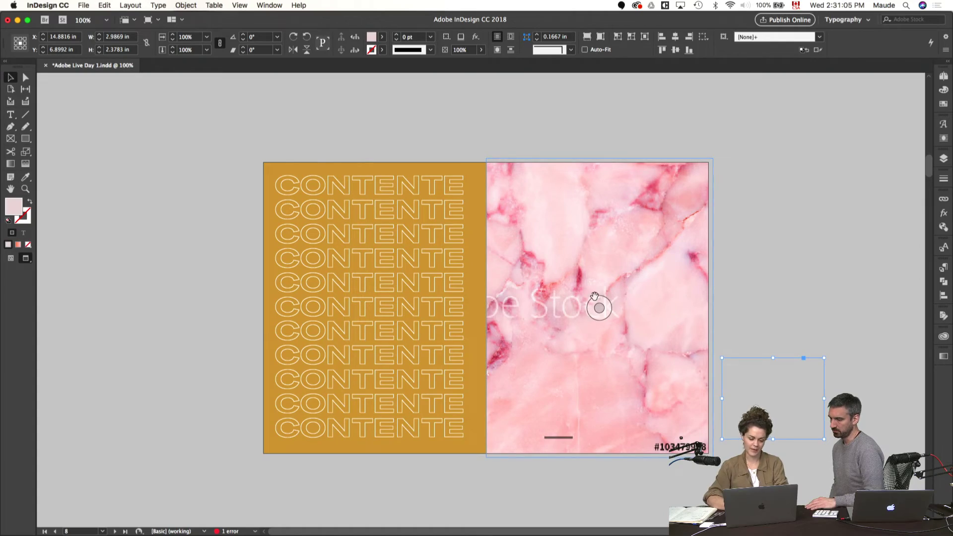
- Switch to Adobe Stock in Chrome, open the Happy Fitness library, and license and save the pink marble image to it
left_click(262, 527)
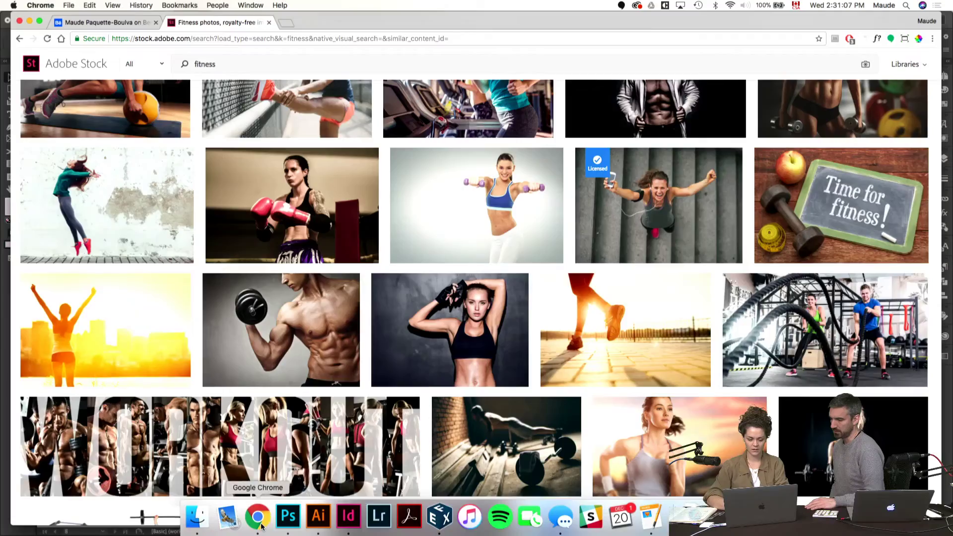
scroll(293, 238, "up", 10)
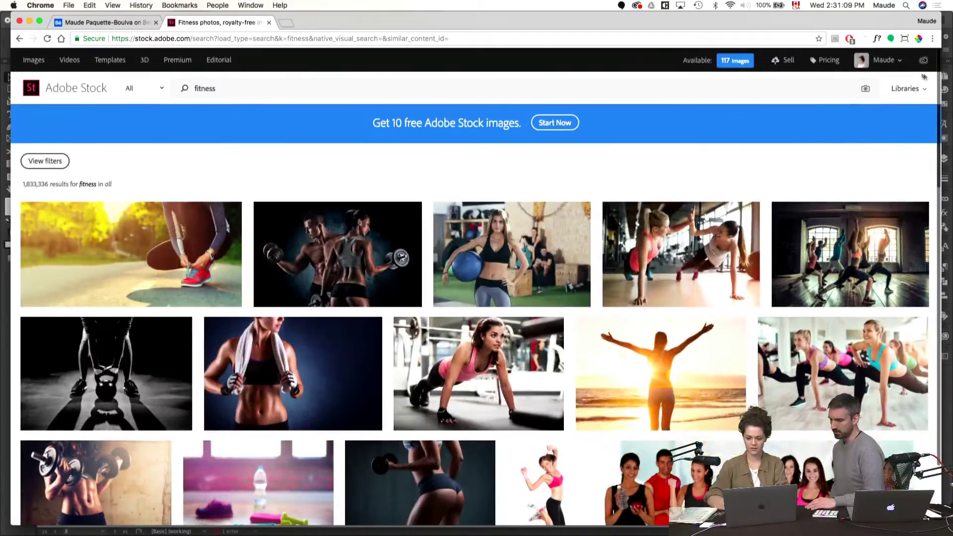
left_click(912, 88)
left_click(866, 128)
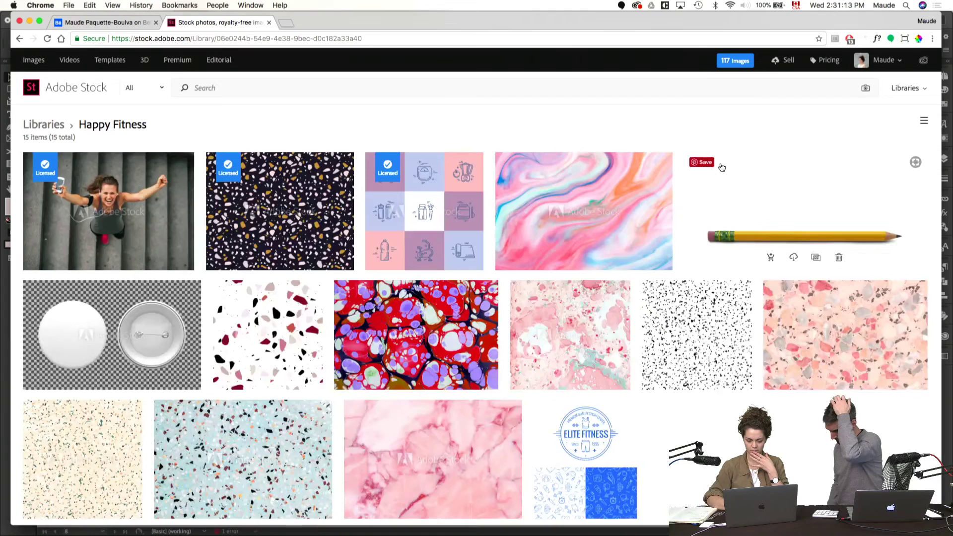
scroll(720, 166, "down", 2)
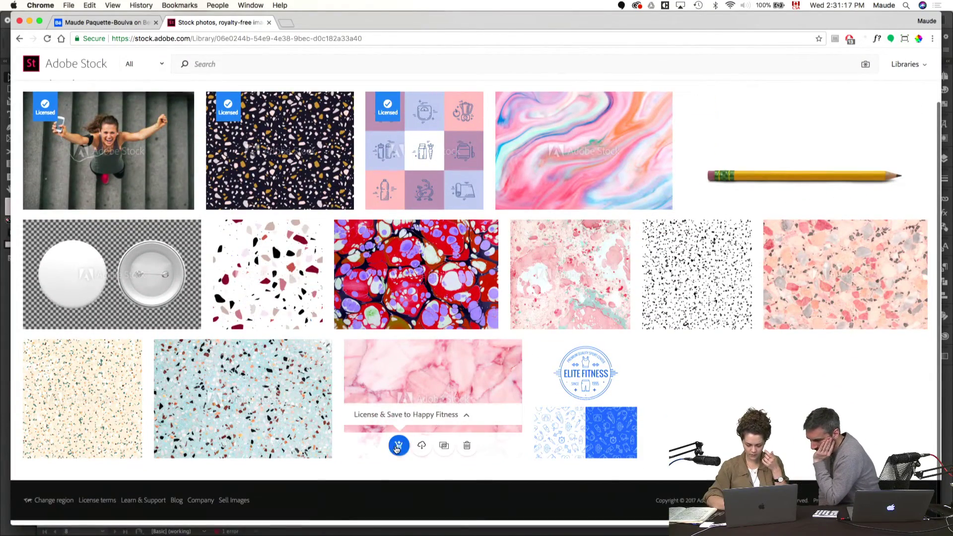
left_click(399, 445)
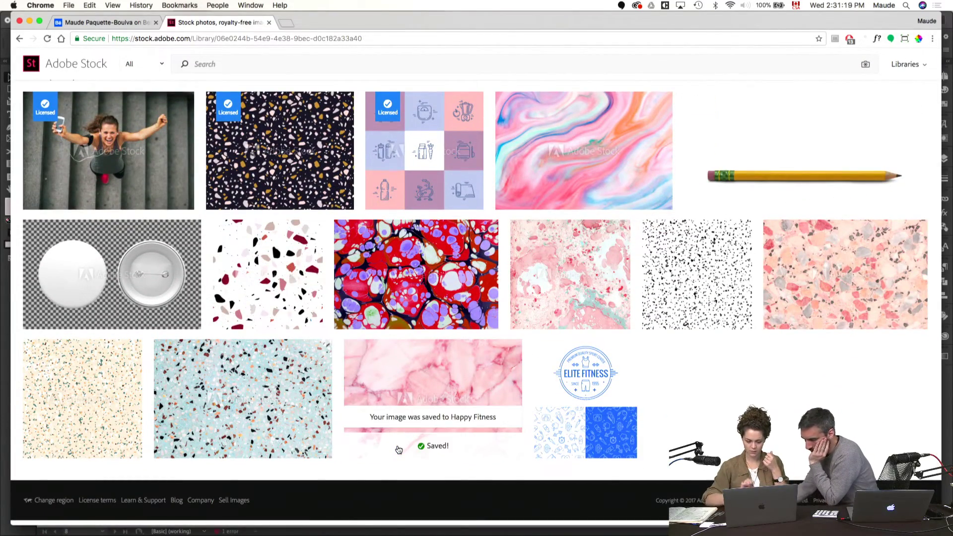
- Open the details of the licensed "Pink marble texture background" and download the image to the computer
left_click(433, 392)
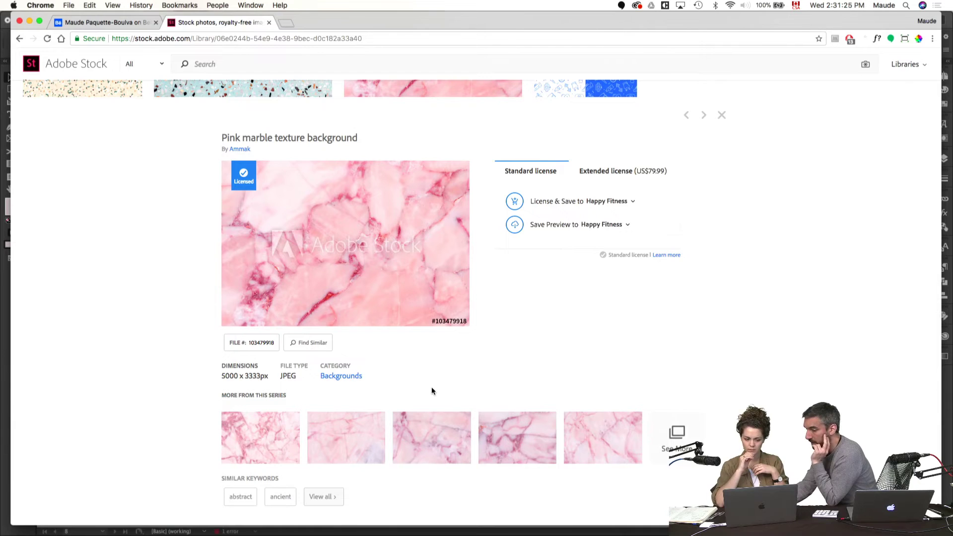
left_click(630, 201)
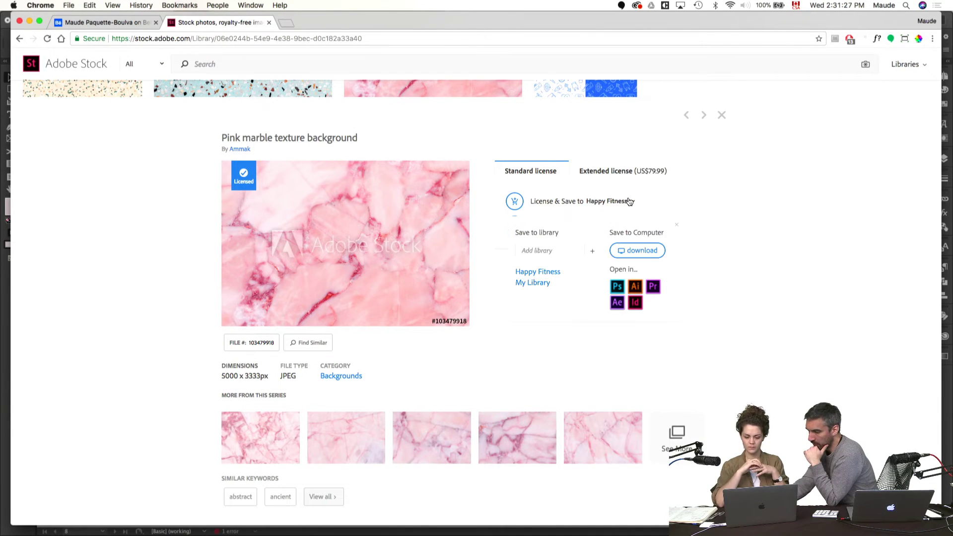
left_click(623, 250)
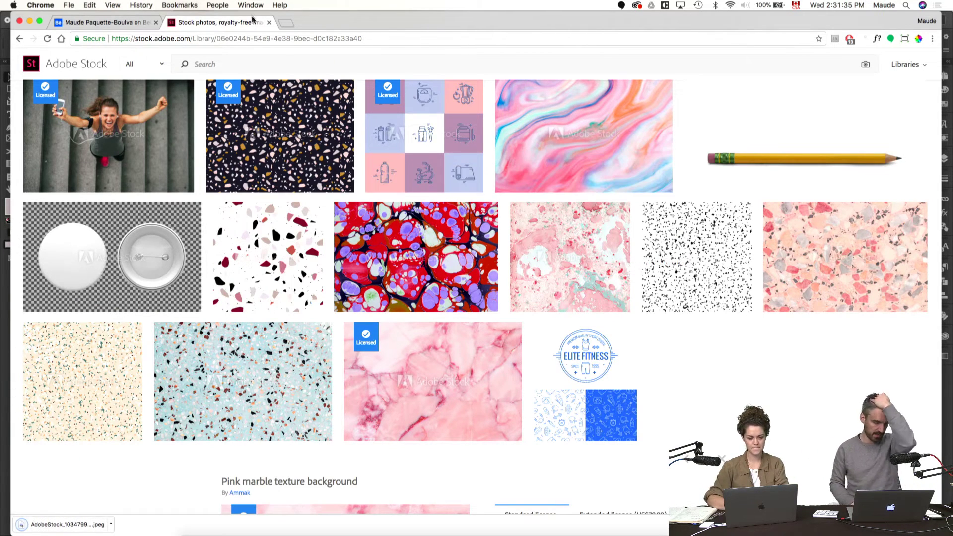
mouse_move(429, 166)
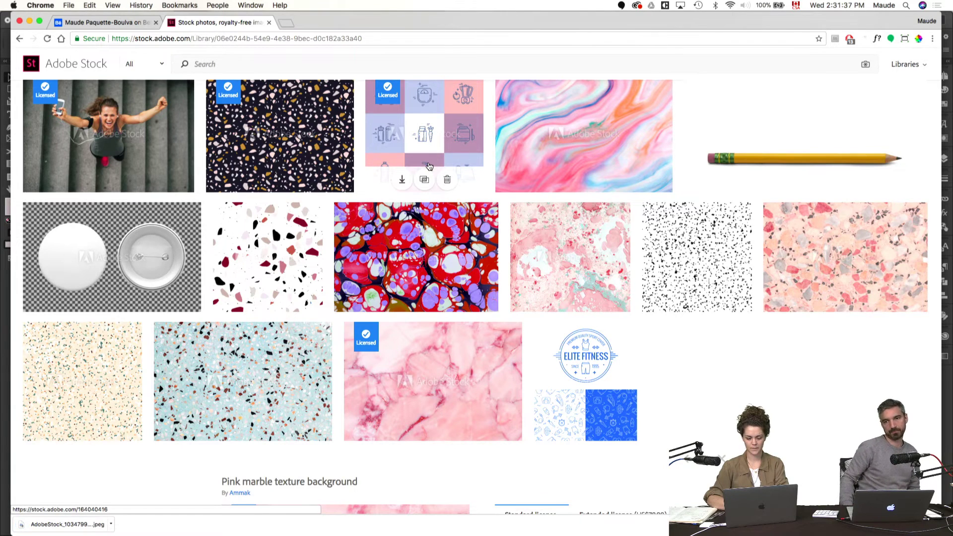
key("super+Tab")
left_click(825, 245)
left_click(588, 308)
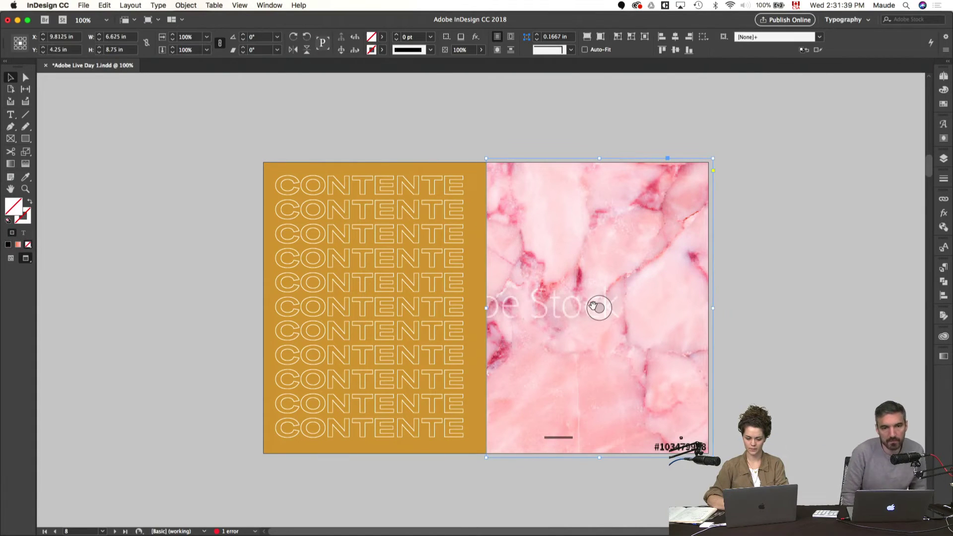
left_click(649, 339)
key("super+d")
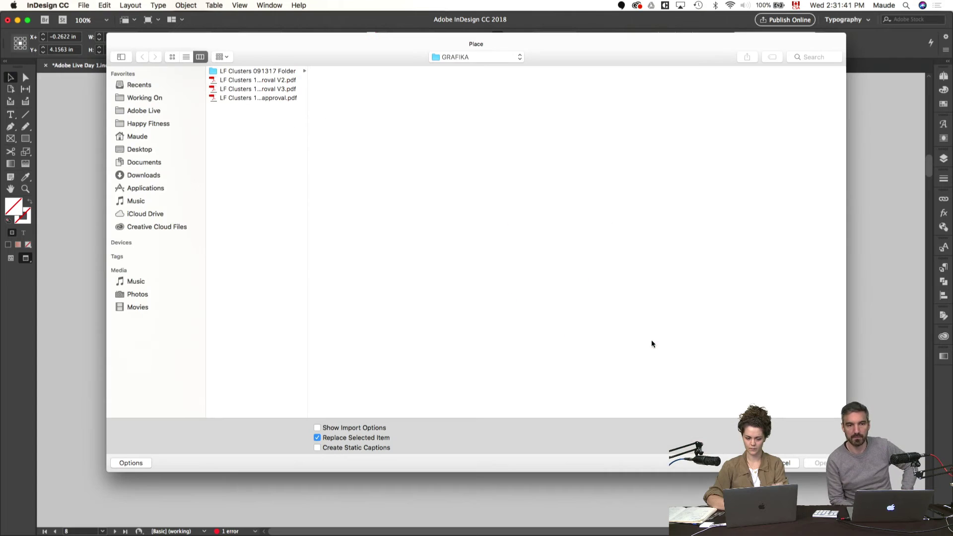
left_click(144, 175)
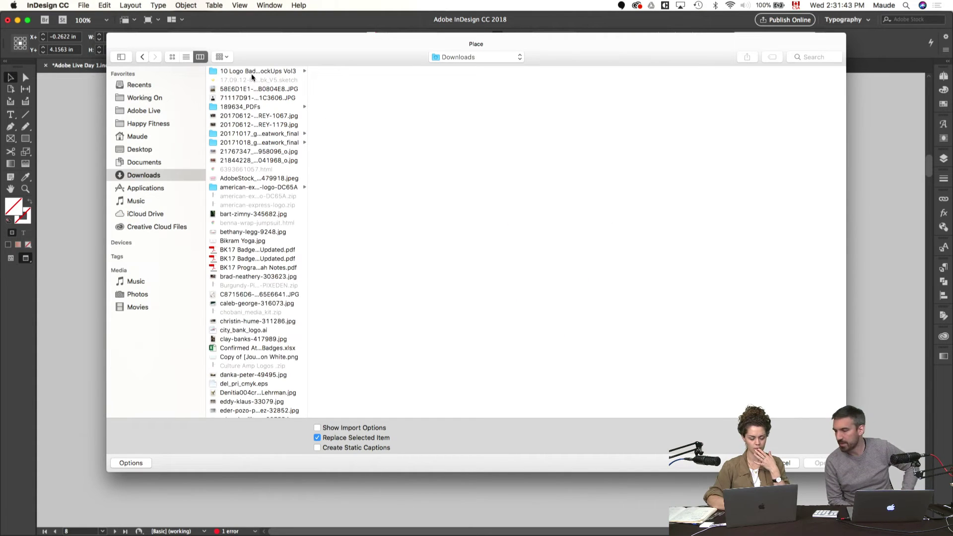
key("Escape")
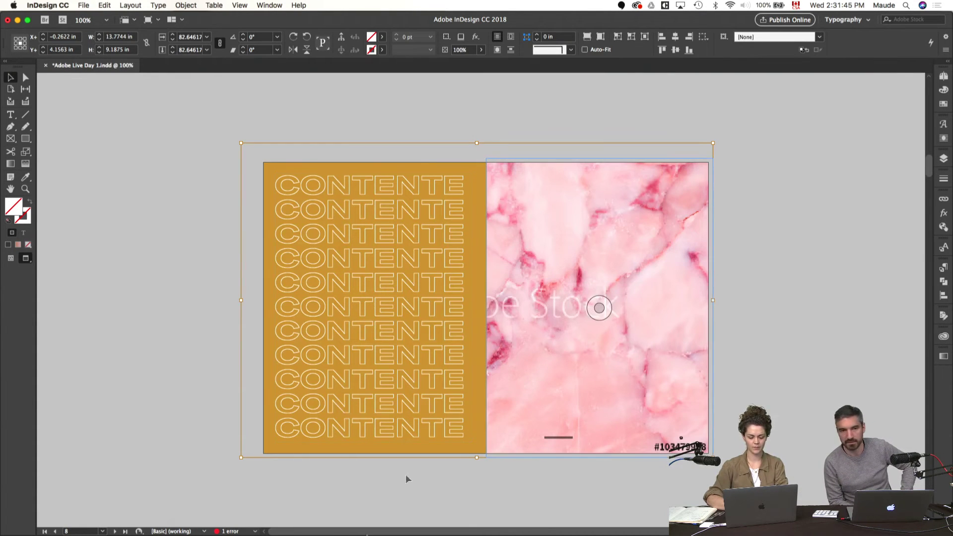
- Switch to Finder, show the Downloads folder in a new window, and select AdobeStock_103479918.jpeg there
left_click(198, 520)
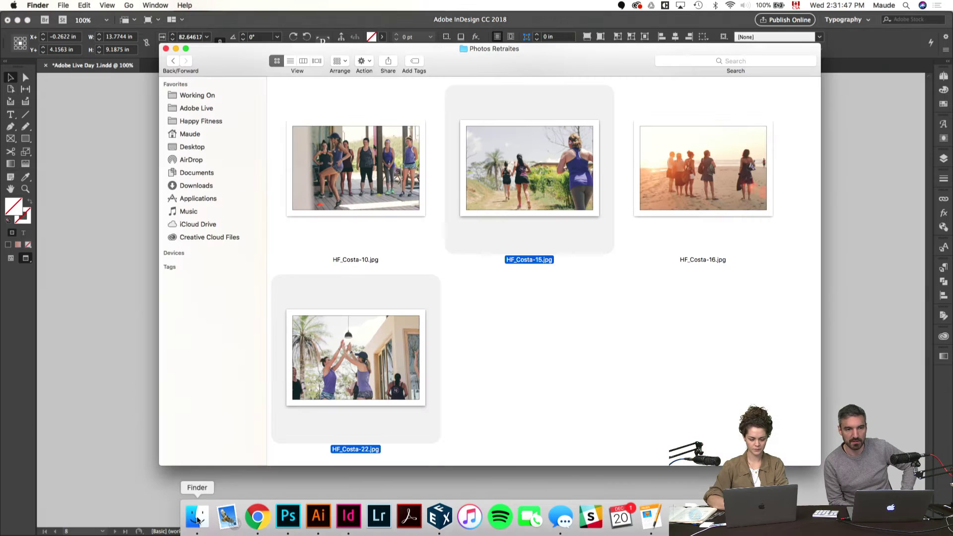
key("super+n")
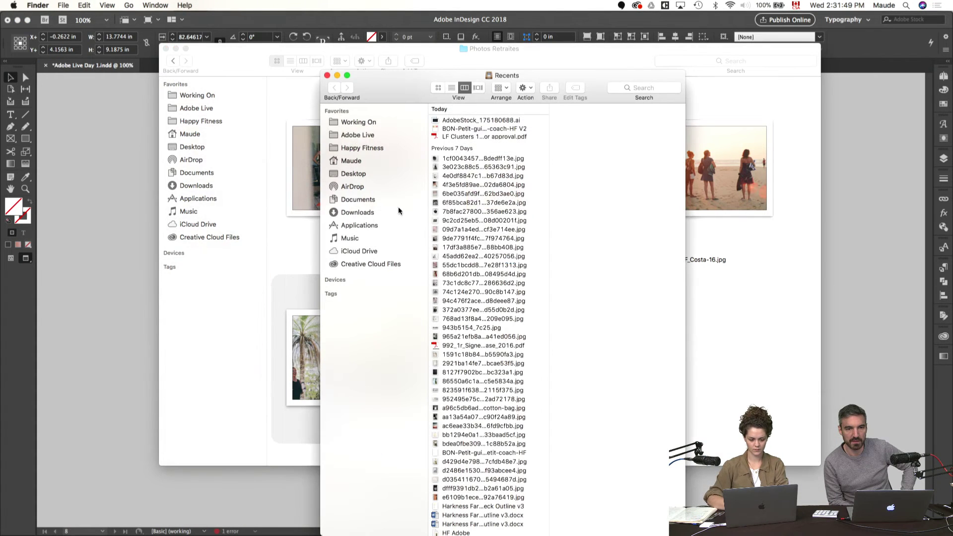
left_click(363, 212)
left_click(466, 121)
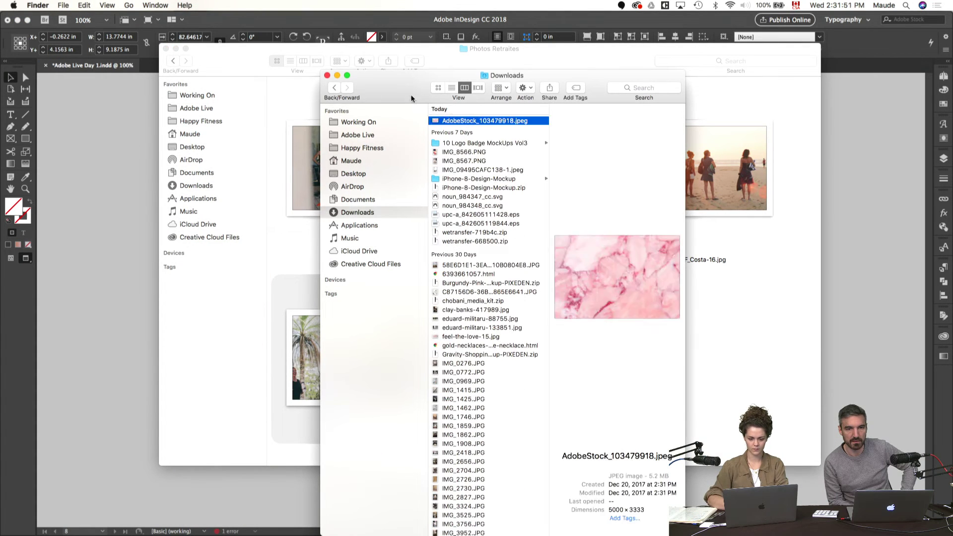
left_click_drag(406, 89, 488, 166)
- Move AdobeStock_103479918.jpeg from Downloads into the Adobe Stock folder inside the Adobe Live folder
left_click(246, 120)
left_click(197, 95)
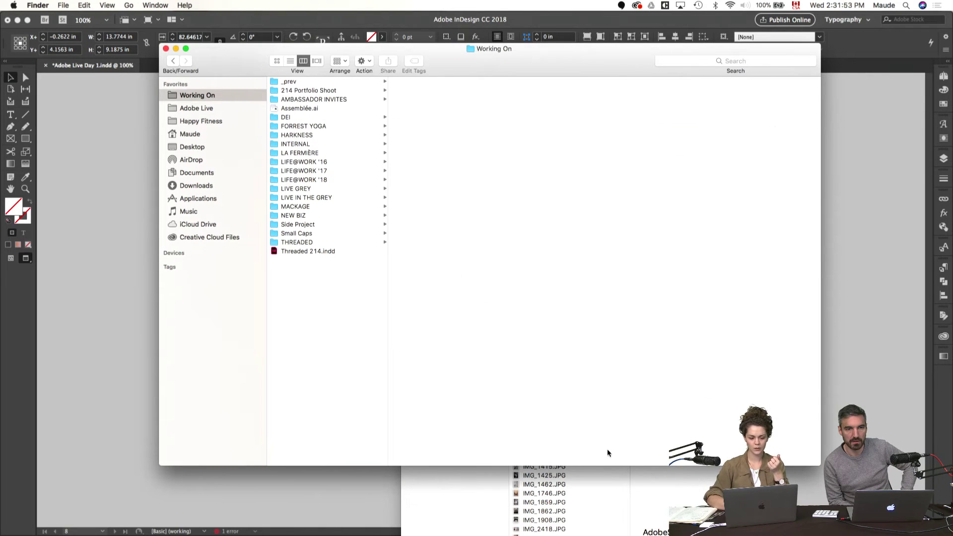
left_click(217, 107)
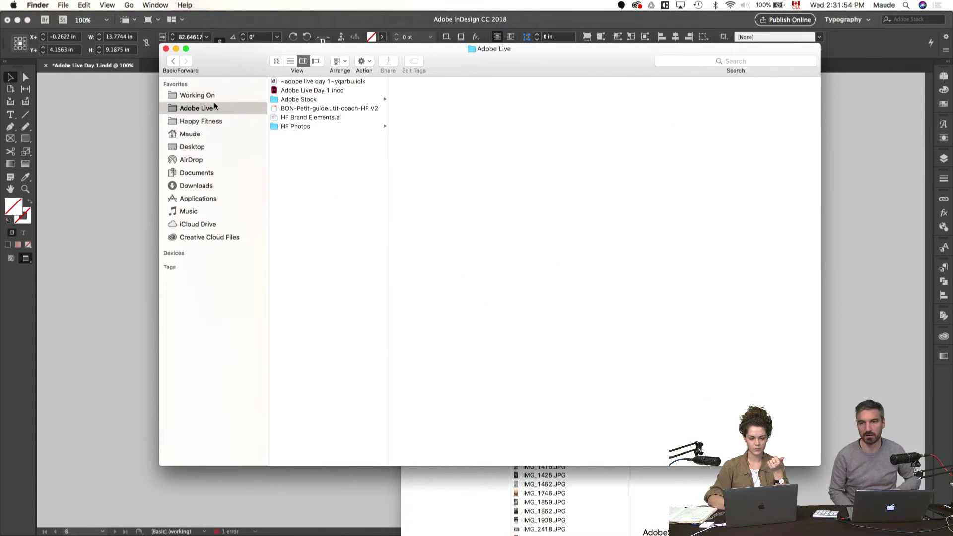
left_click(299, 102)
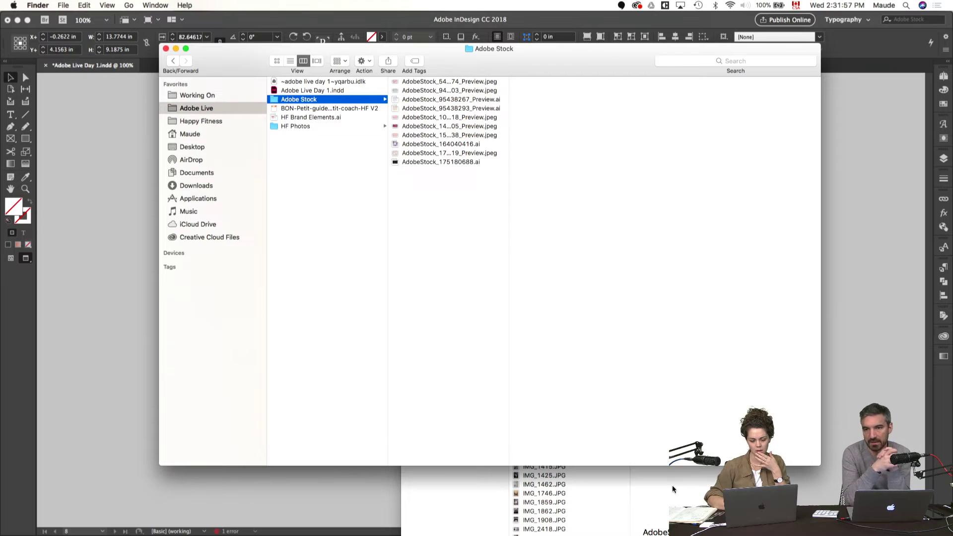
left_click(638, 471)
left_click_drag(647, 154, 806, 126)
left_click_drag(726, 172, 469, 227)
left_click(568, 123)
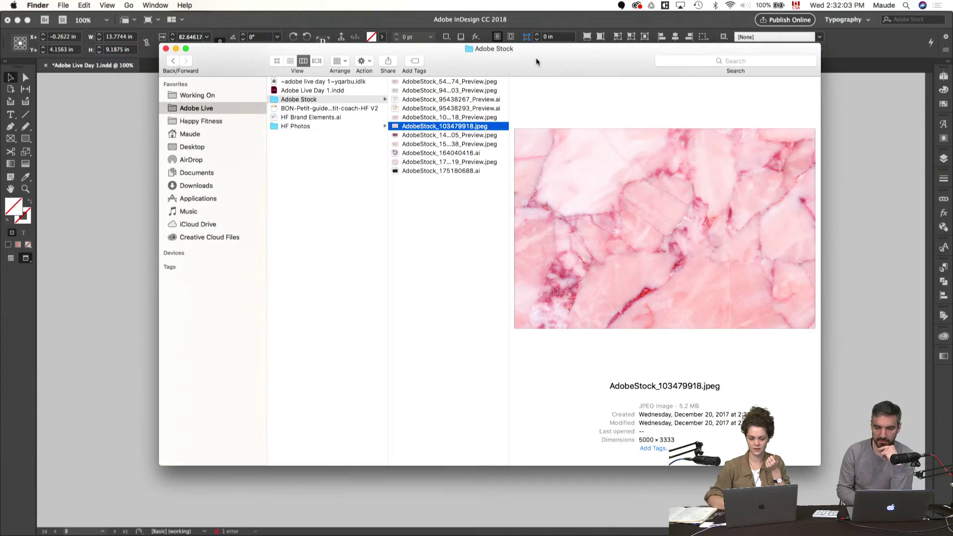
- Replace the watermarked marble preview in the InDesign spread with AdobeStock_103479918.jpeg from the Adobe Stock folder
left_click_drag(545, 48, 909, 80)
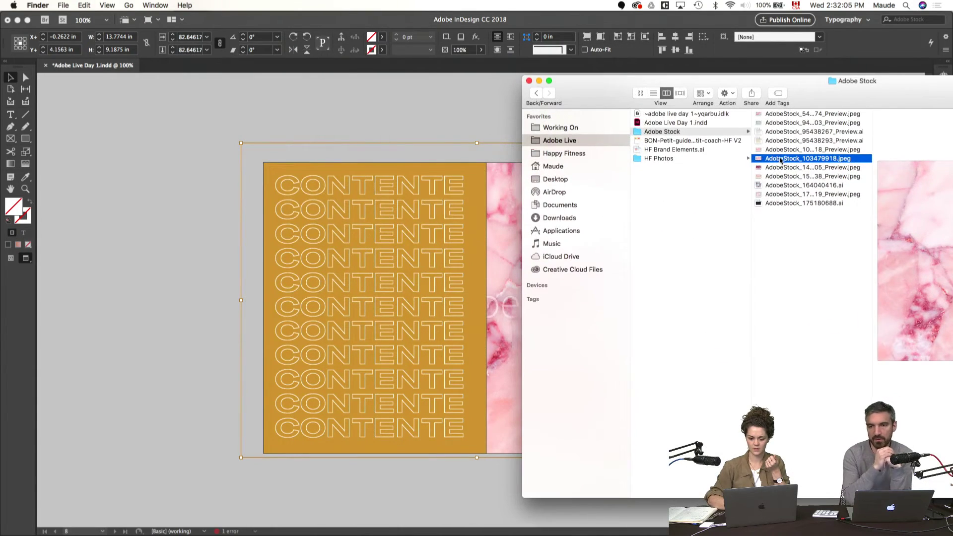
left_click_drag(781, 159, 511, 268)
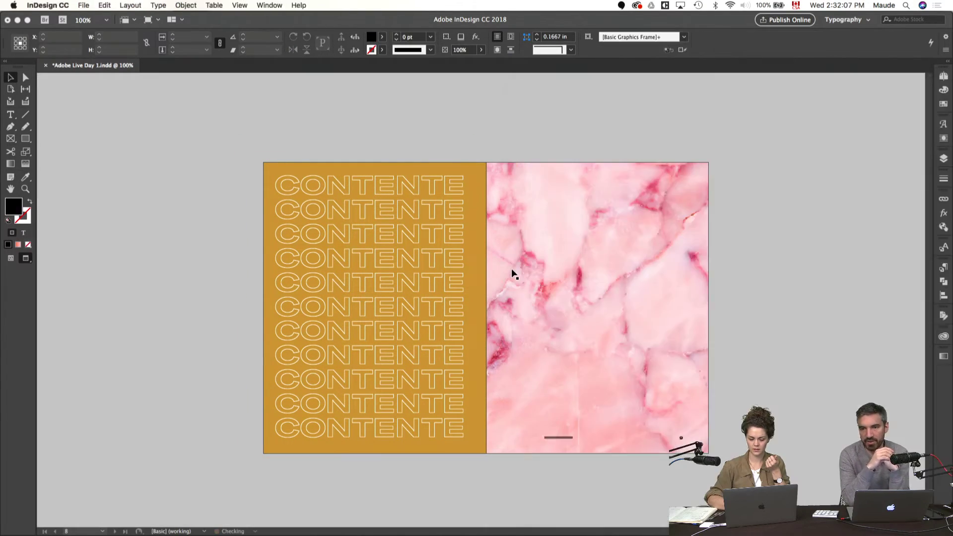
left_click(805, 361)
left_click(743, 310)
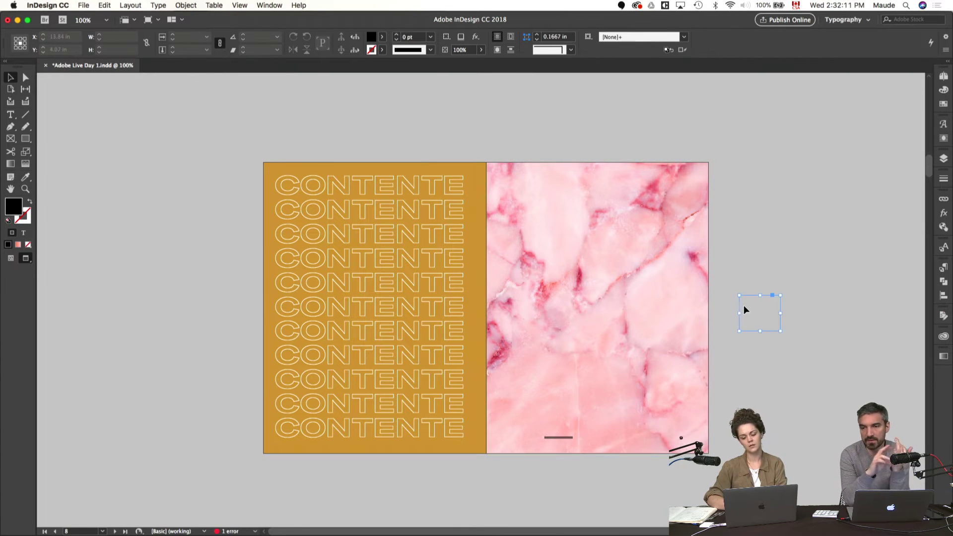
- Reposition the marble image inside its frame to about X 0.39 in, Y 4.57 in, and deselect it
left_click(618, 306)
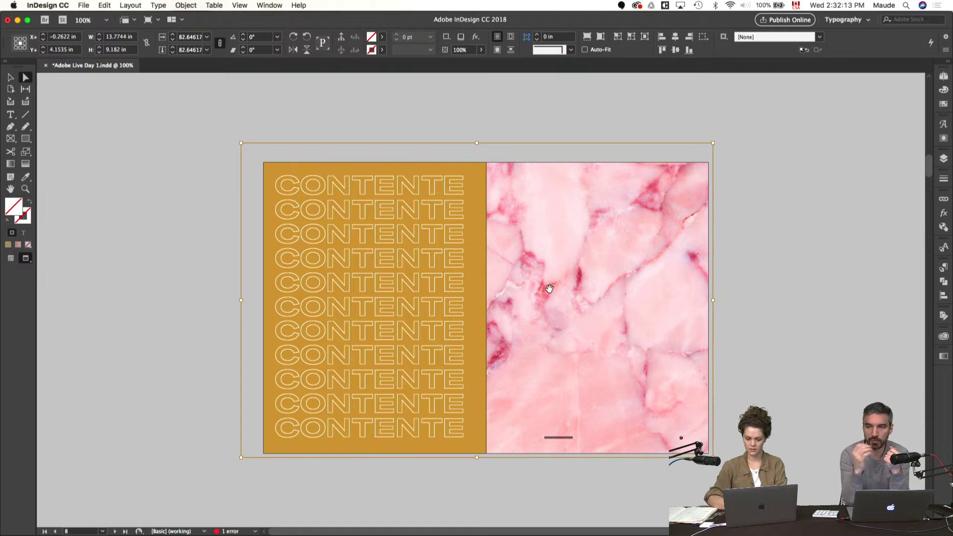
left_click_drag(549, 288, 626, 296)
left_click_drag(646, 250, 690, 273)
mouse_move(562, 283)
left_mouse_down()
mouse_move(644, 283)
mouse_move(511, 266)
mouse_move(557, 308)
mouse_move(541, 324)
mouse_move(561, 301)
mouse_move(517, 296)
mouse_move(578, 300)
mouse_move(566, 295)
left_mouse_up()
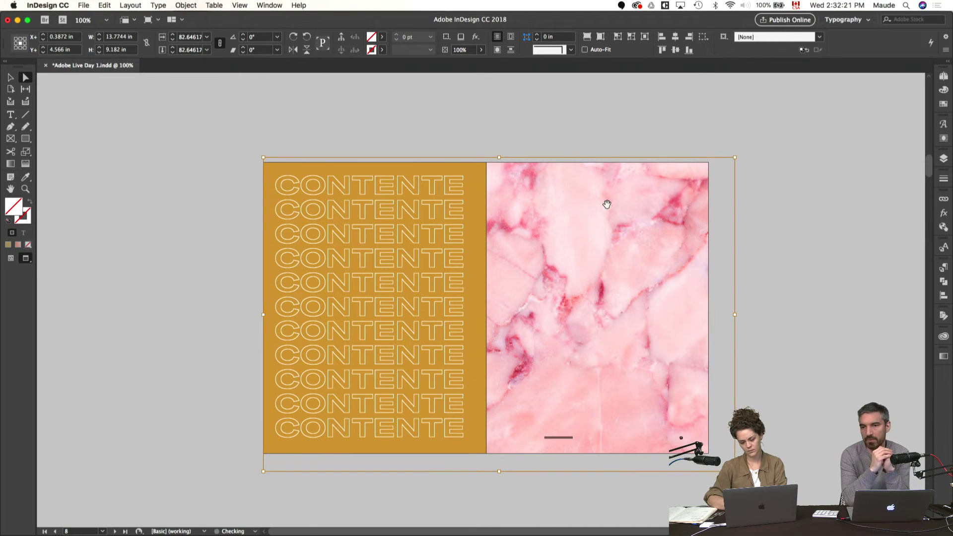
key("v")
left_click(615, 127)
- Try the light pink, pale blue, purple, off-white, peach, pale lilac and violet swatches as the CONTENTE page's background fill
key("w")
left_click(474, 167)
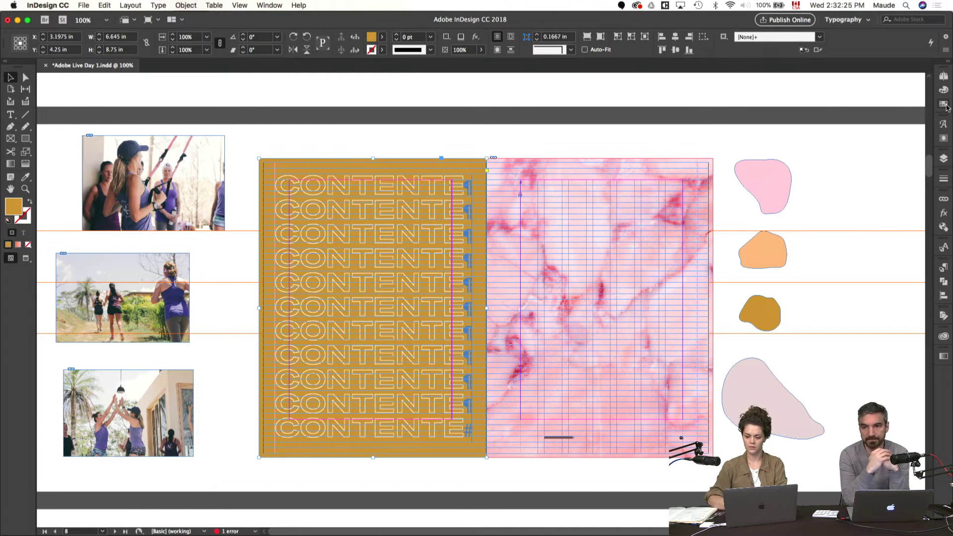
left_click(944, 105)
key("w")
left_click(838, 158)
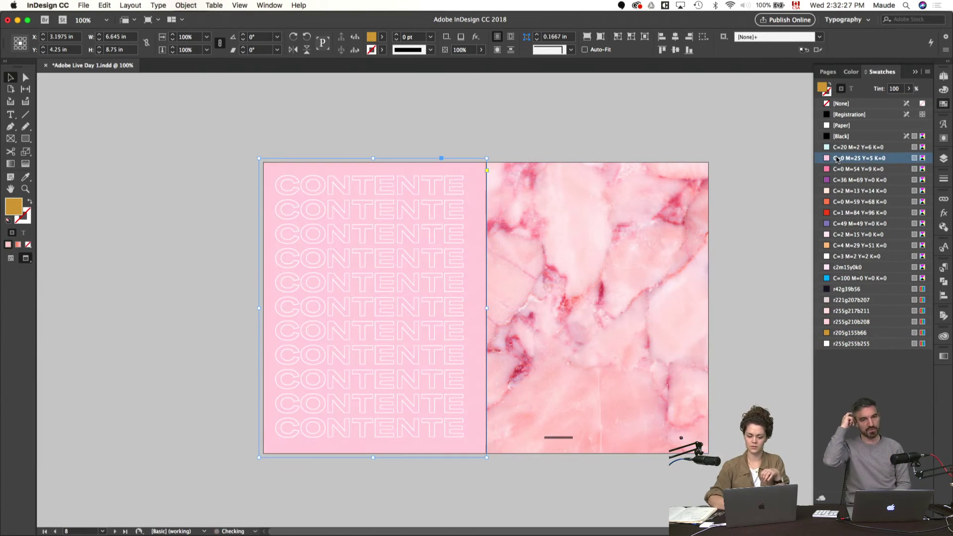
left_click(839, 148)
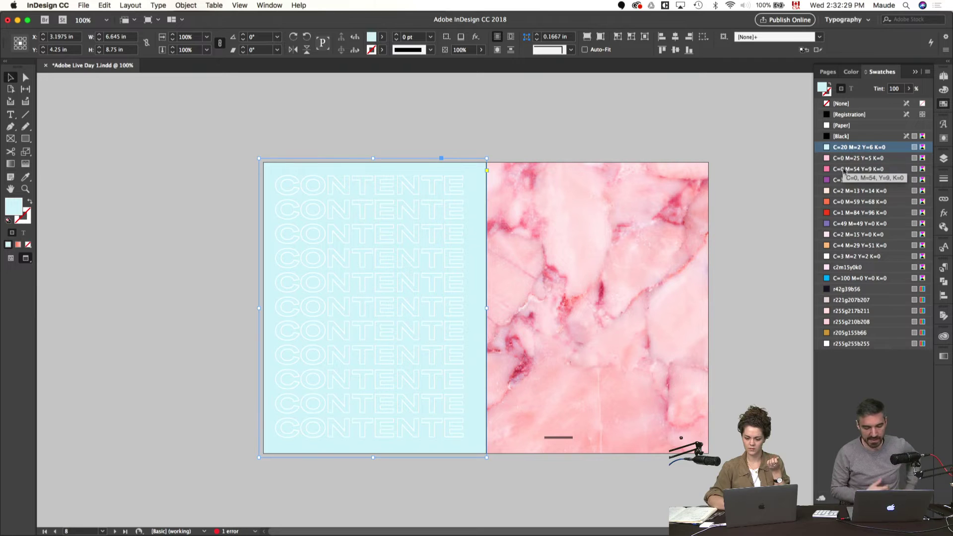
left_click(840, 181)
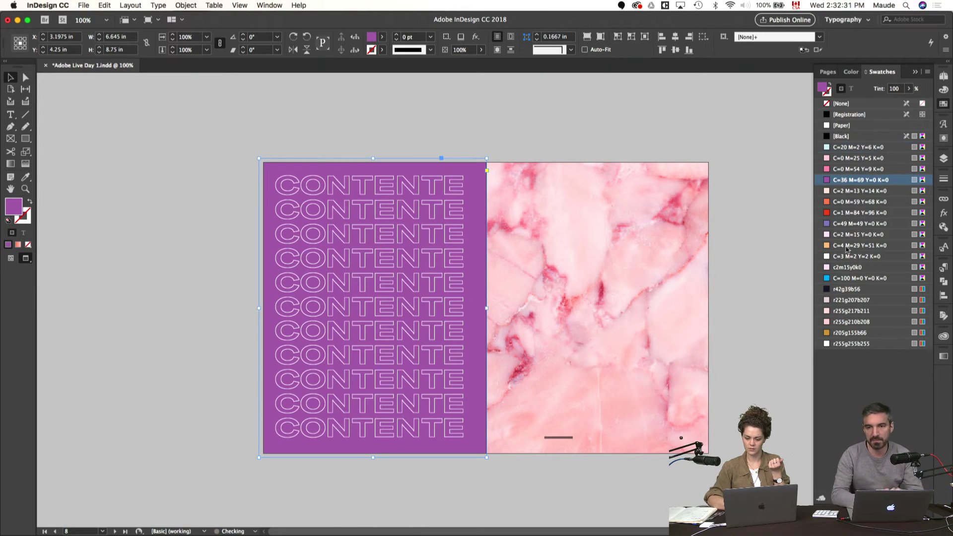
left_click(838, 256)
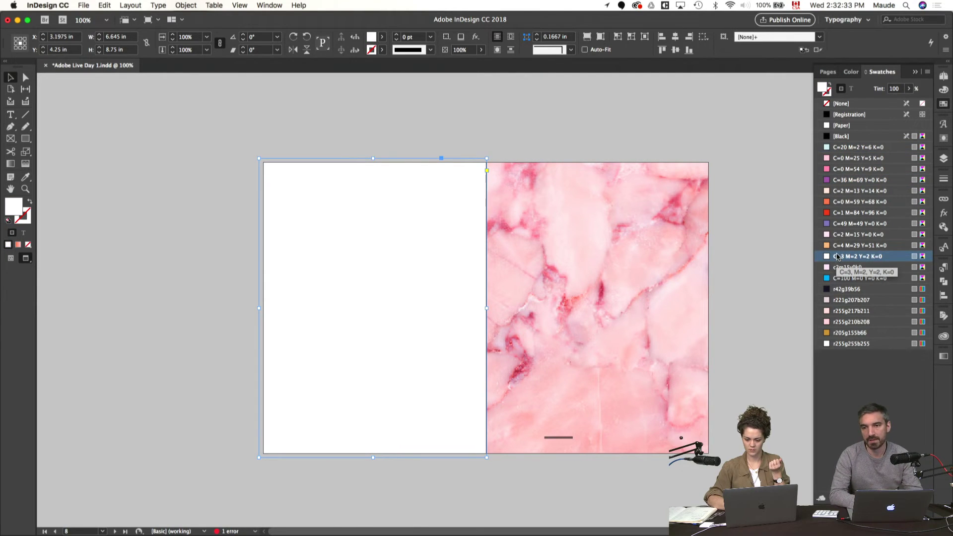
left_click(838, 246)
left_click(842, 234)
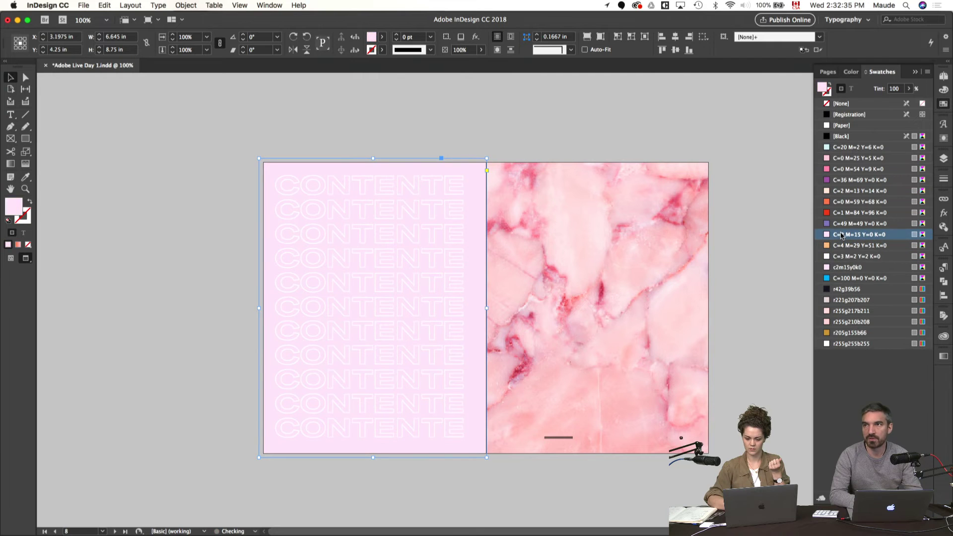
left_click(839, 224)
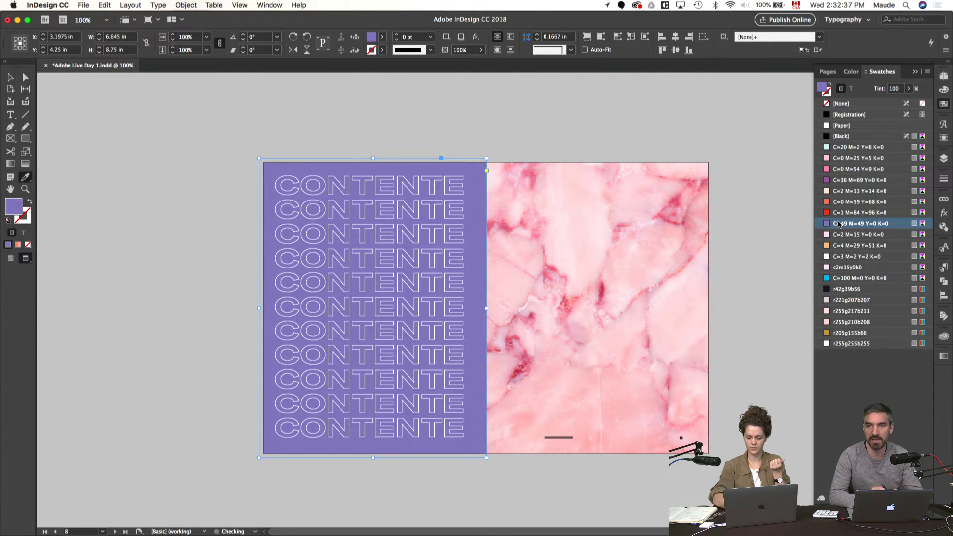
- Fill the CONTENTE page's background with a deep pink sampled by Eyedropper from the marble image, and deselect the frame
left_click(678, 199)
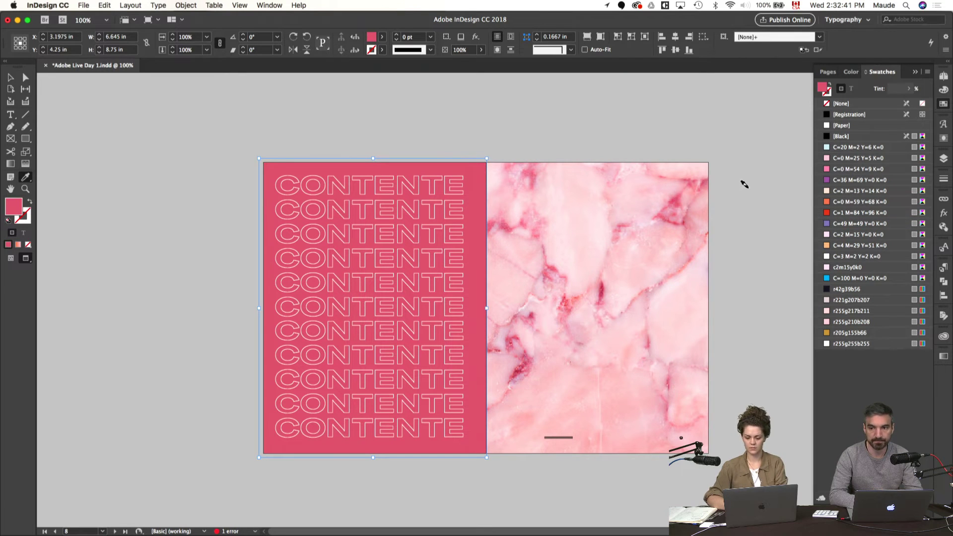
key("v")
left_click(715, 181)
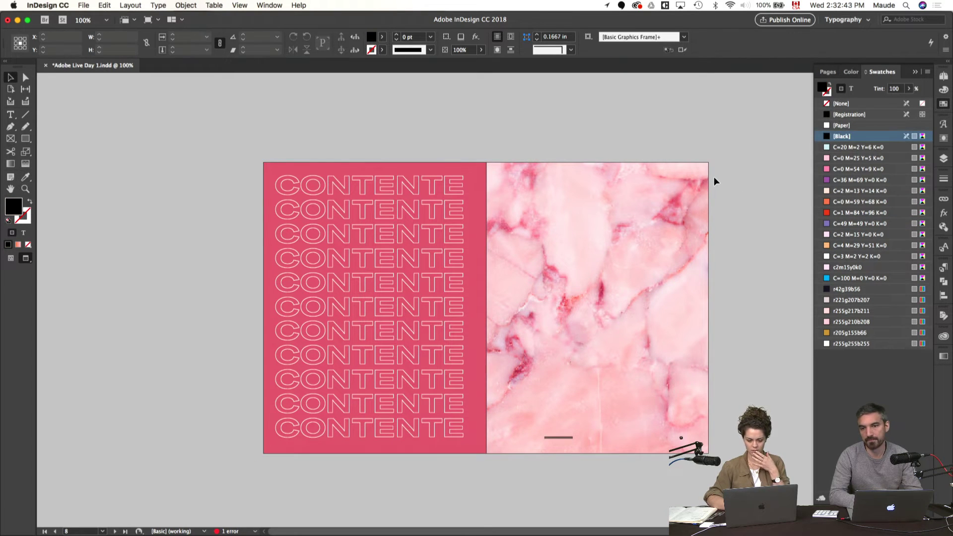
- Examine how the recoloured CONTENTE page works beside the marble image and below the terrazzo-patterned spread
key("shift+Page_Down")
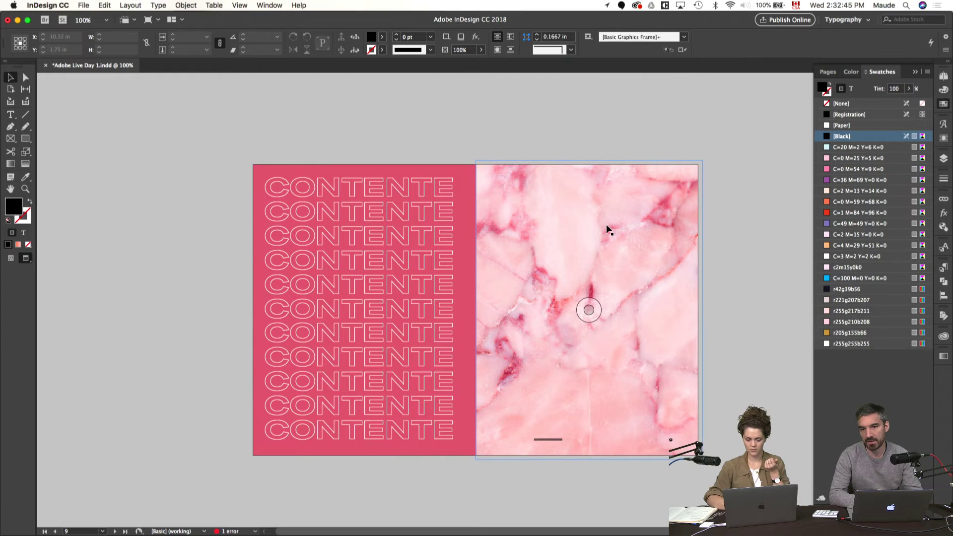
scroll(748, 267, "up", 2)
scroll(748, 267, "up", 1)
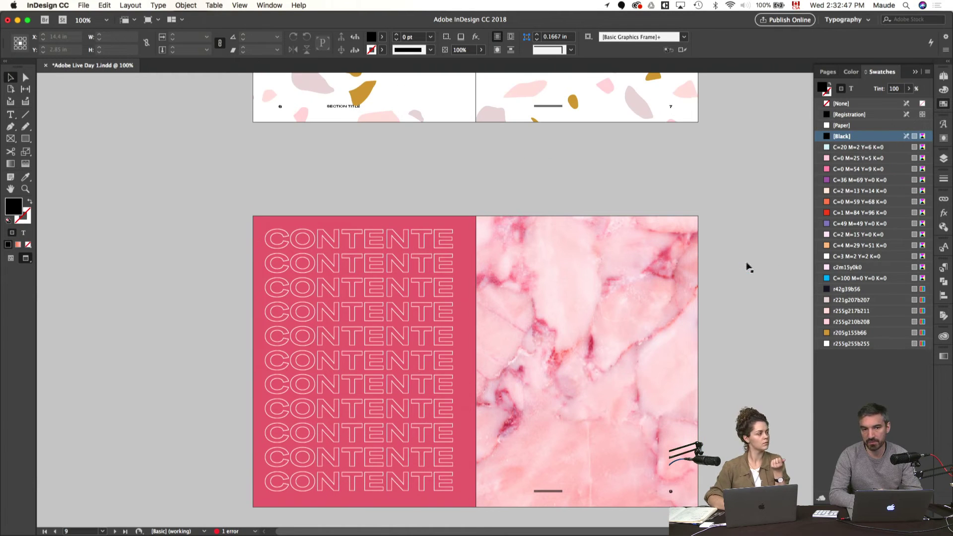
left_click(943, 106)
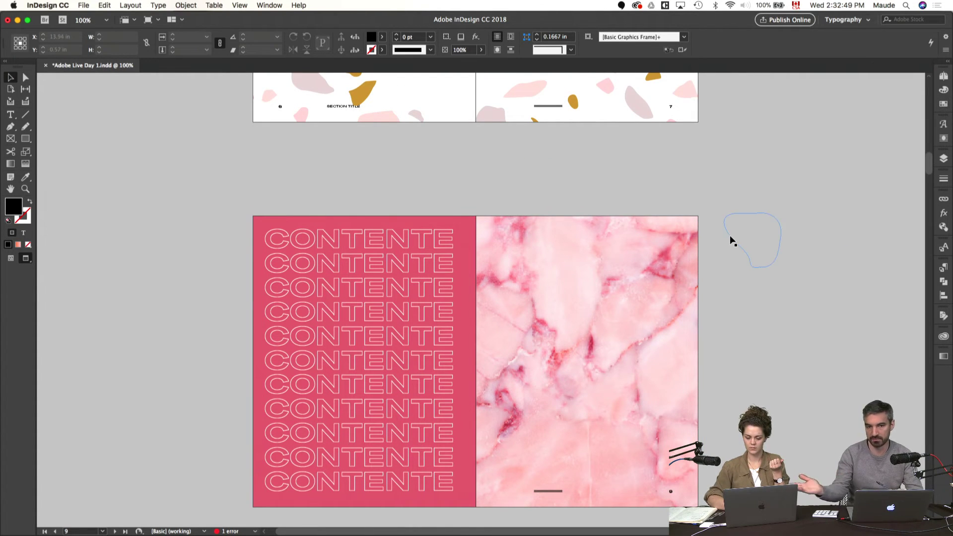
scroll(730, 241, "up", 3)
scroll(730, 241, "down", 4)
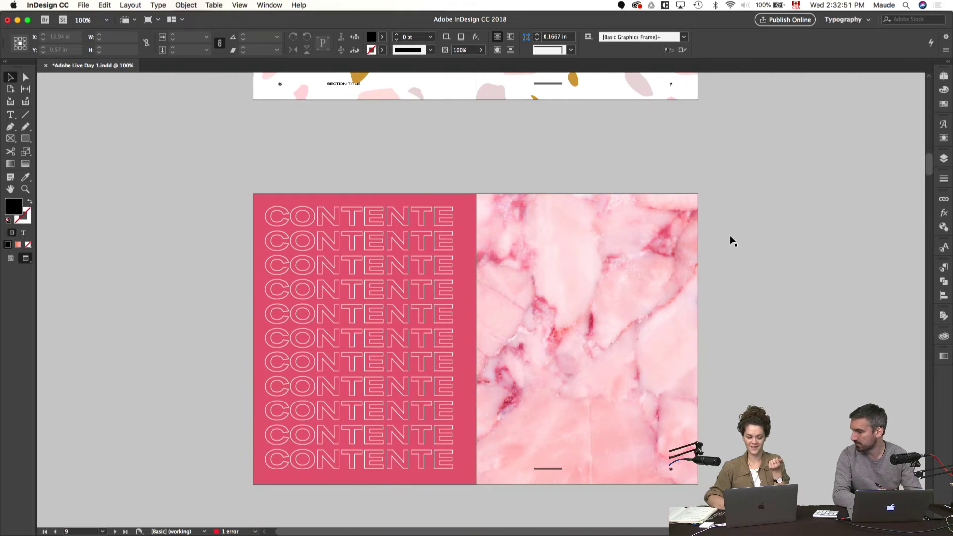
scroll(735, 159, "up", 1)
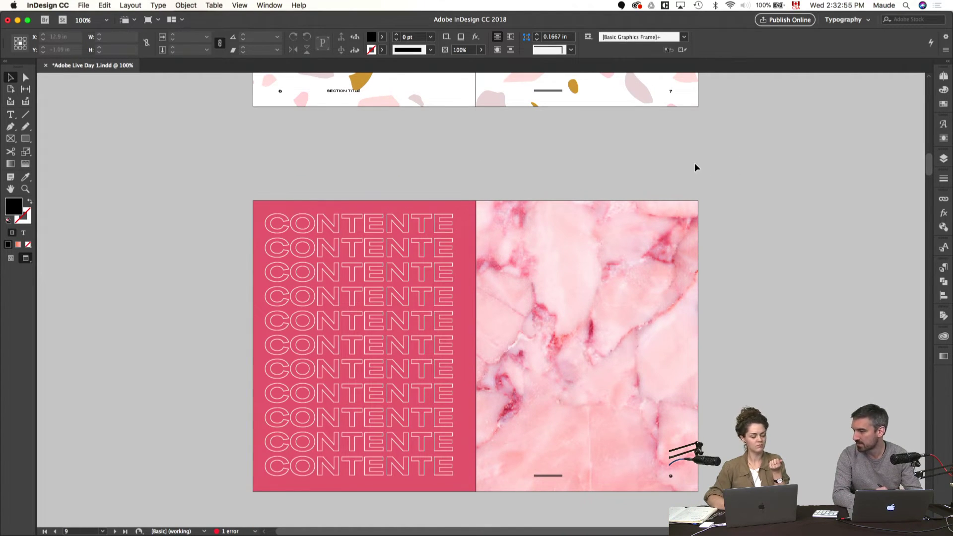
scroll(695, 167, "up", 2)
scroll(695, 167, "down", 4)
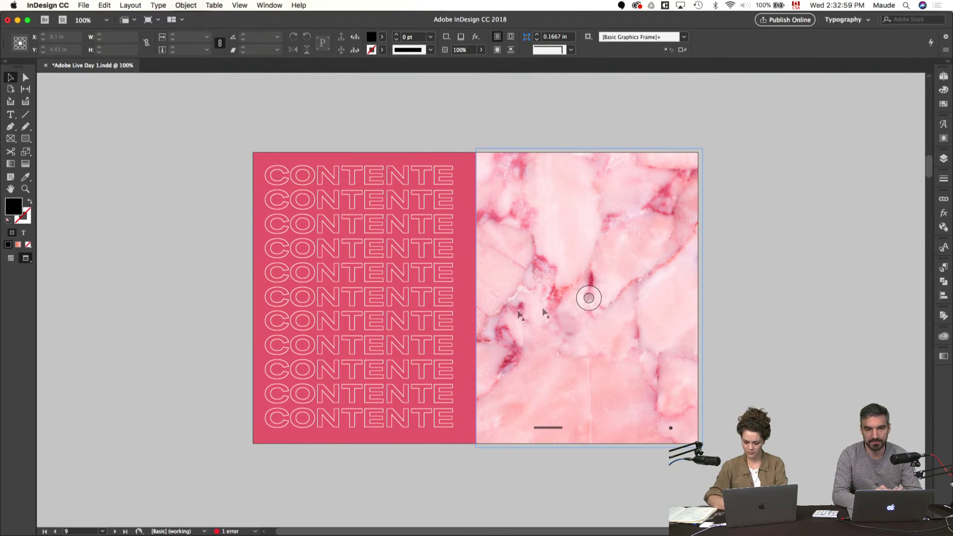
key("super+Tab")
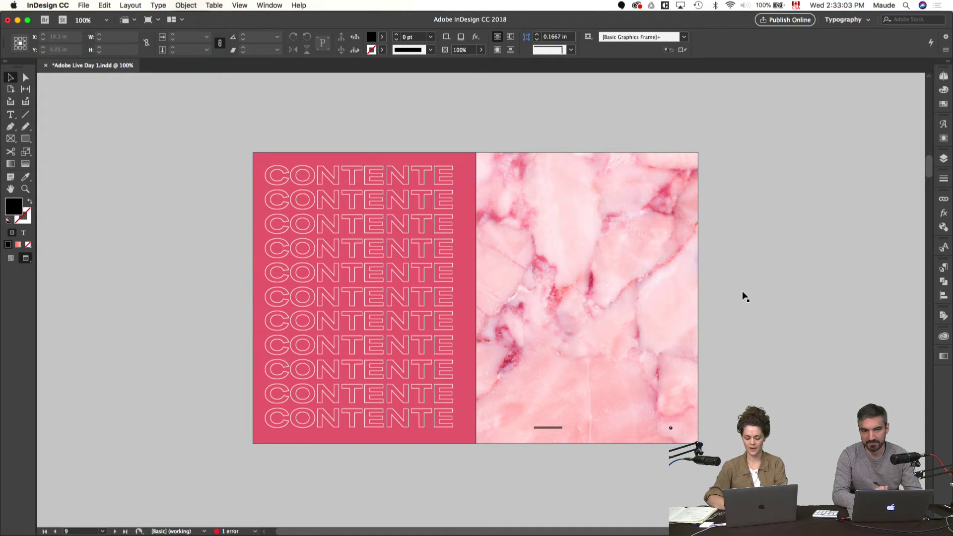
scroll(745, 297, "down", 1)
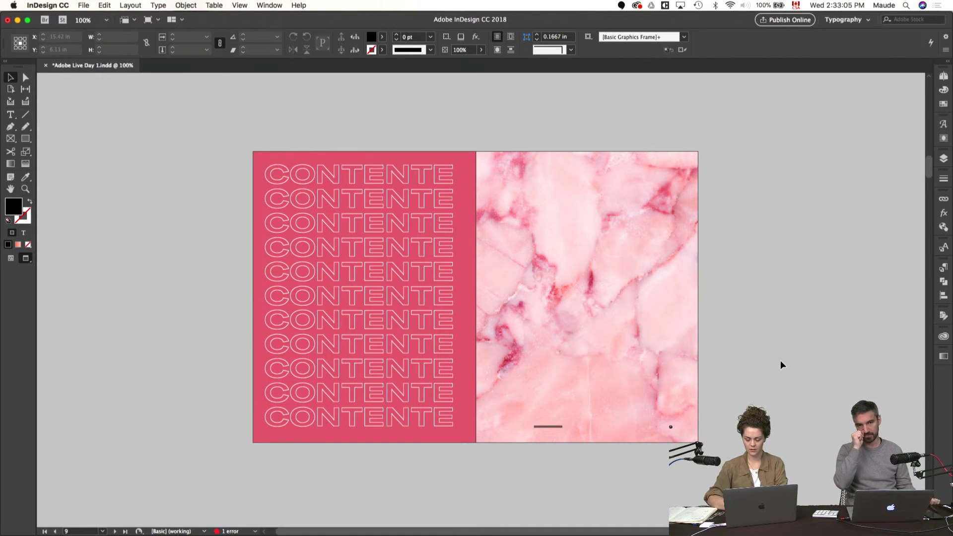
key("w")
key("w")
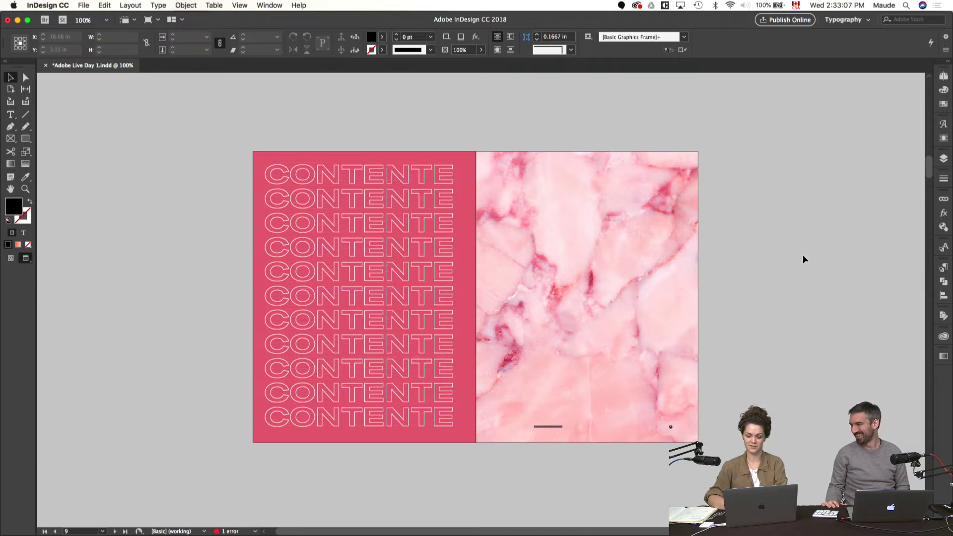
- Move the three fitness photos from the pasteboard beside the CONTENTE spread to the pasteboard beside the empty page 10–11 spread
key("super+minus")
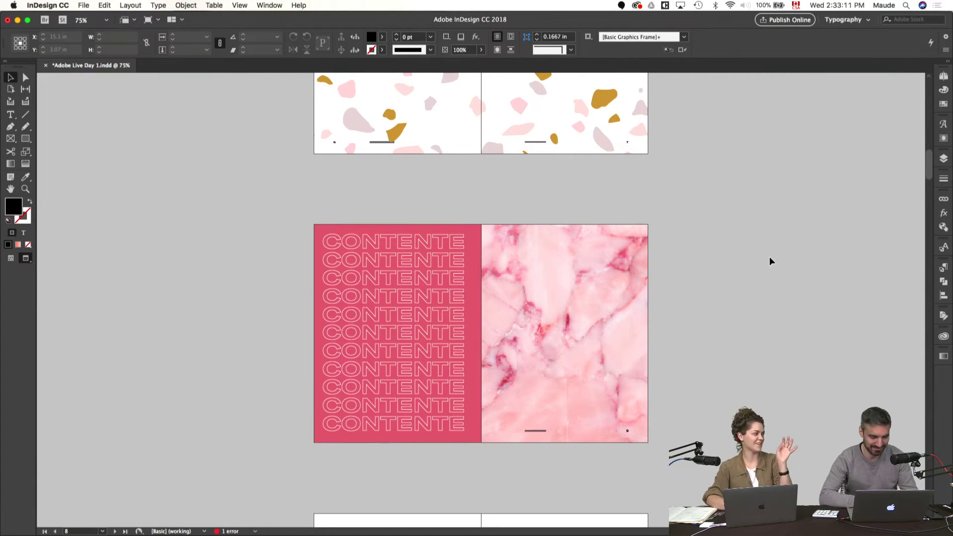
key("w")
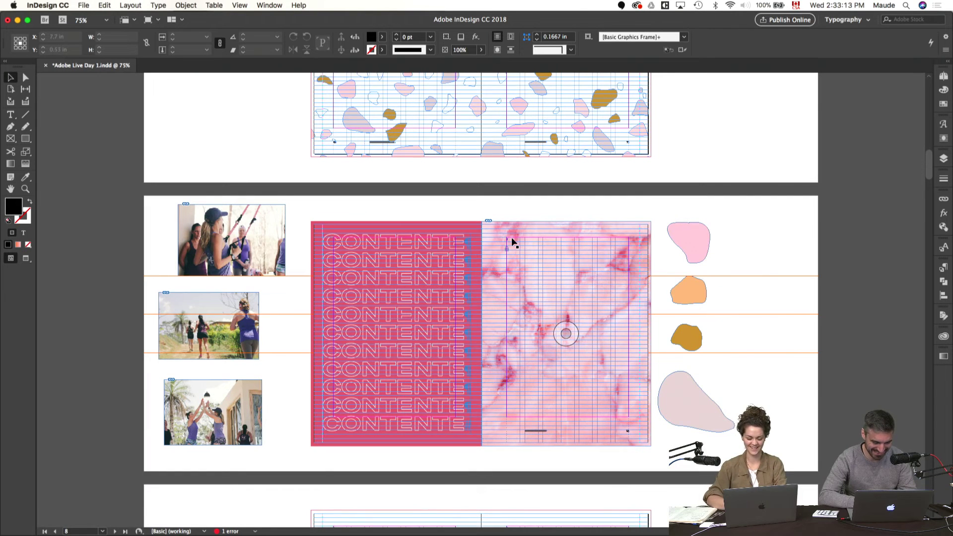
scroll(591, 211, "down", 5)
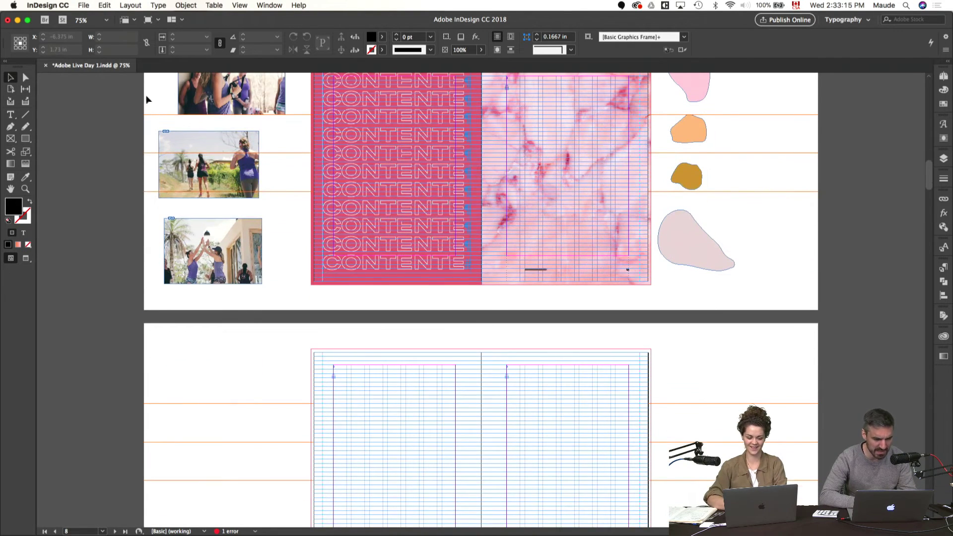
left_click_drag(145, 98, 214, 260)
left_click_drag(248, 140, 277, 442)
key("super+1")
left_click(348, 207)
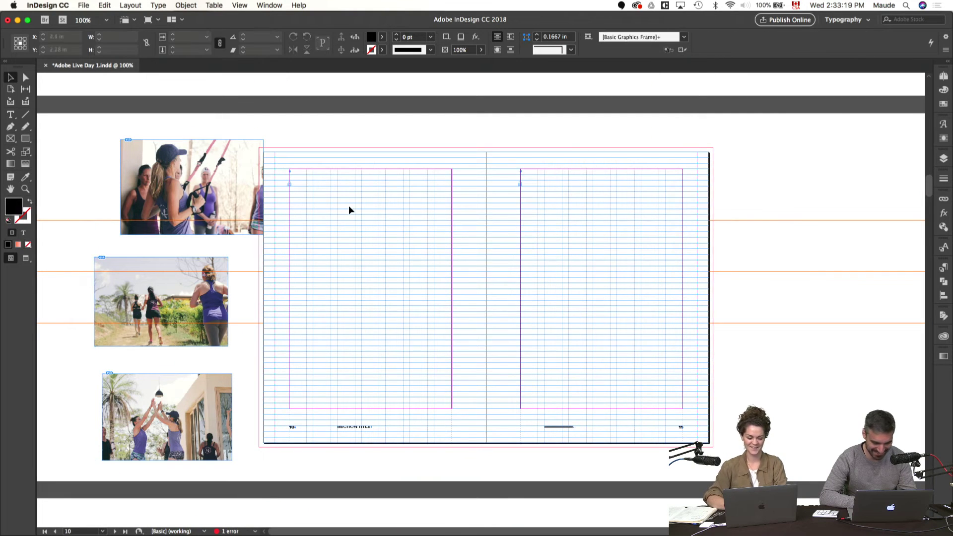
- Place the high-five photo on page 10, moving the runners photo beside page 11 and the resistance-strap photo farther away from page 10
left_click_drag(162, 303, 769, 163)
left_click(216, 381)
left_click_drag(216, 381, 415, 263)
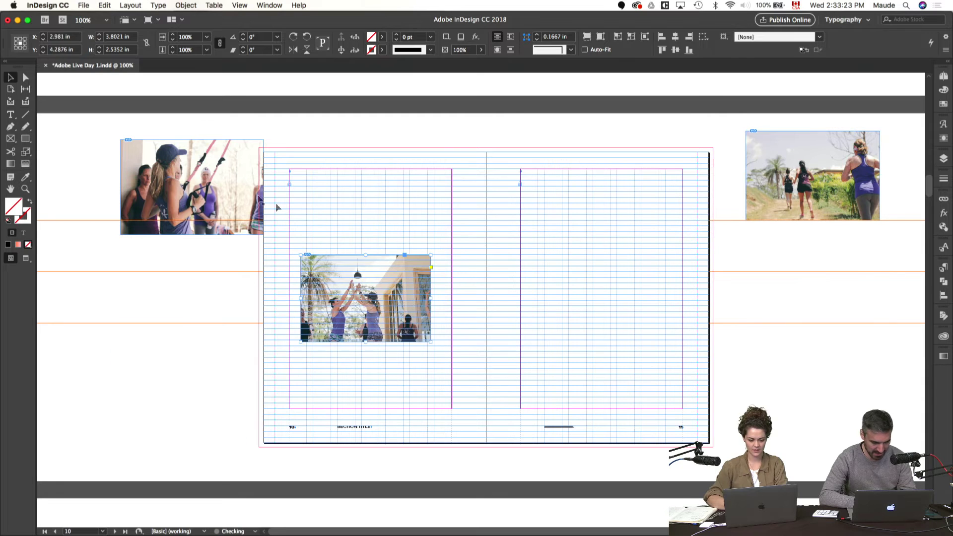
left_click_drag(193, 188, 129, 214)
- Align the high-five photo with the outer column guide near page 10's upper edge, at about X 2.23 in, Y 1.60 in
left_click_drag(318, 274, 294, 183)
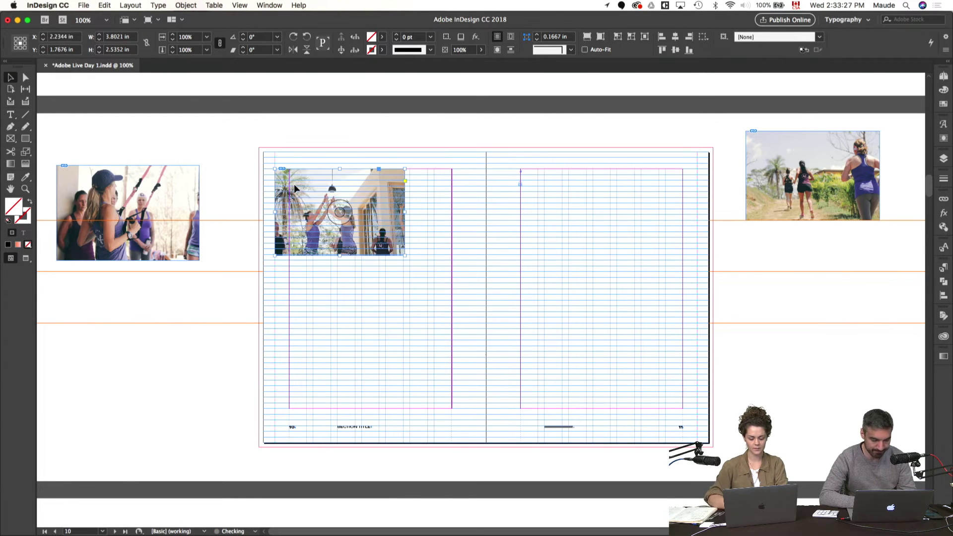
key("super+equal")
left_click(330, 213)
key("x")
key("w")
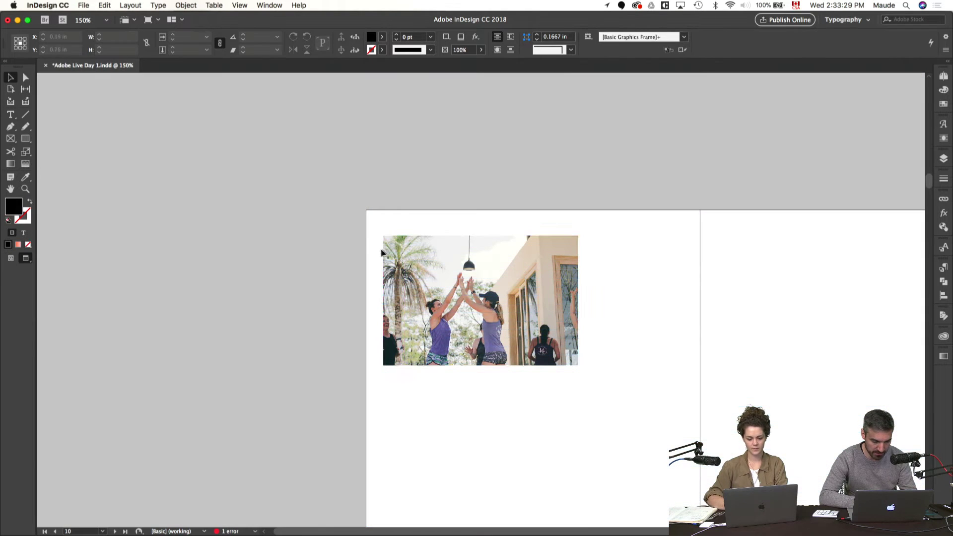
key("w")
left_click_drag(401, 256, 398, 245)
scroll(423, 243, "down", 5)
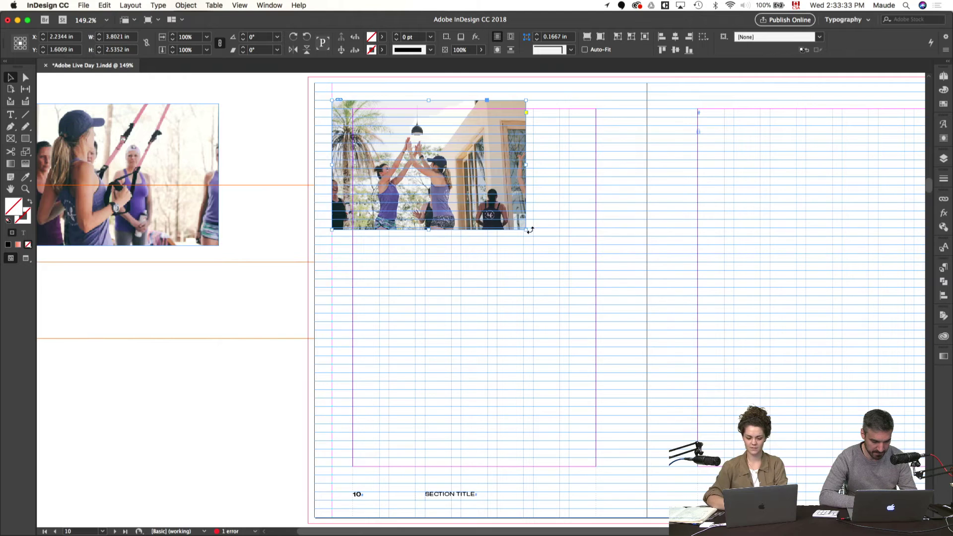
- Enlarge the high-five photo with its frame to about 4.46 by 2.97 in, and preview the spread without guides
left_click_drag(527, 230, 561, 238)
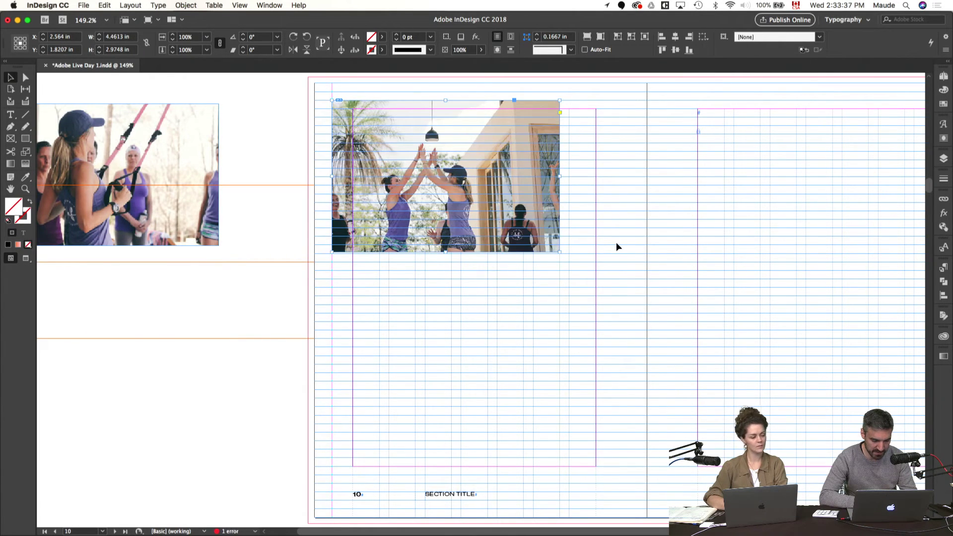
key("w")
left_click(617, 244)
left_click_drag(632, 315, 447, 315)
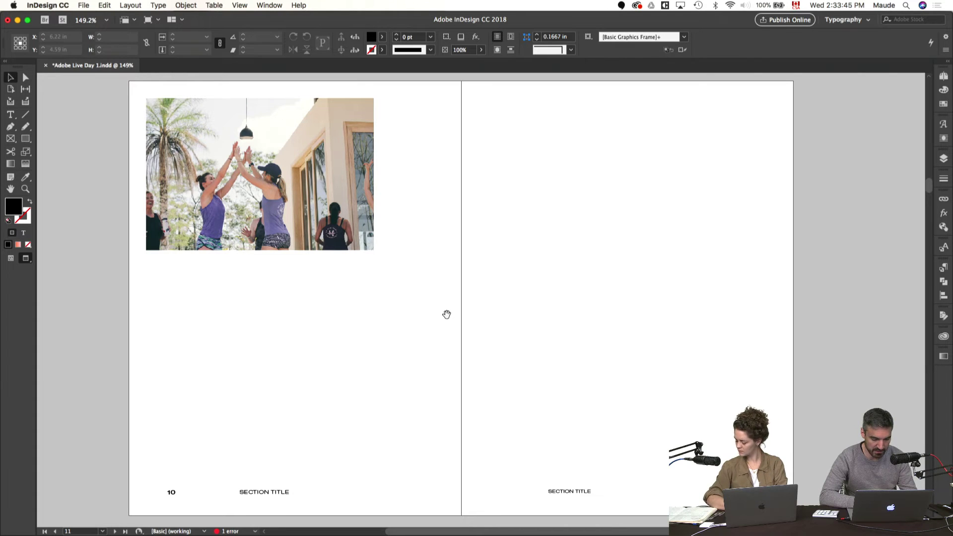
- Switch to Pages and select the text from the heading "Les trois piliers : Bonheur/simplicité/communauté" through "Nous non plus."
key("super+Tab")
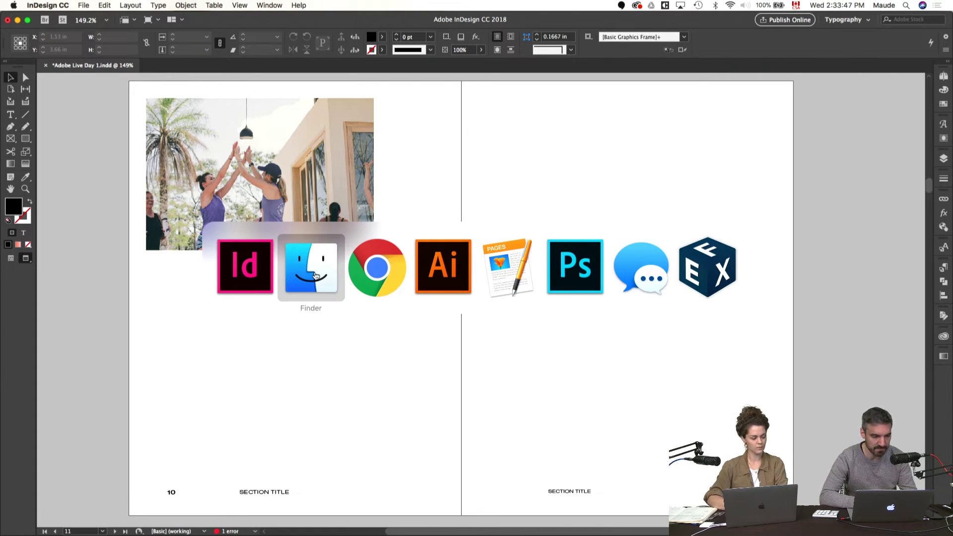
key("super+Tab")
key("super+Tab")
key("super+Tab")
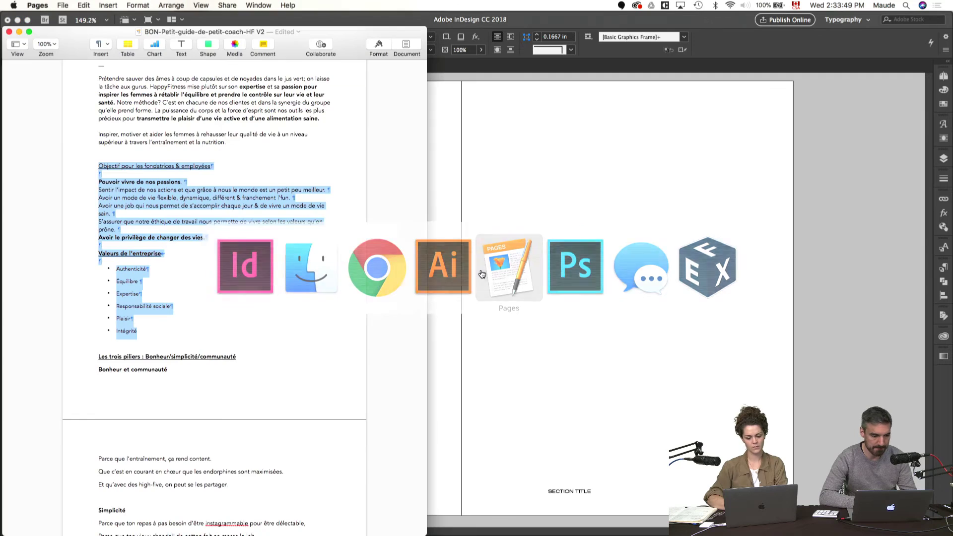
left_click(307, 248)
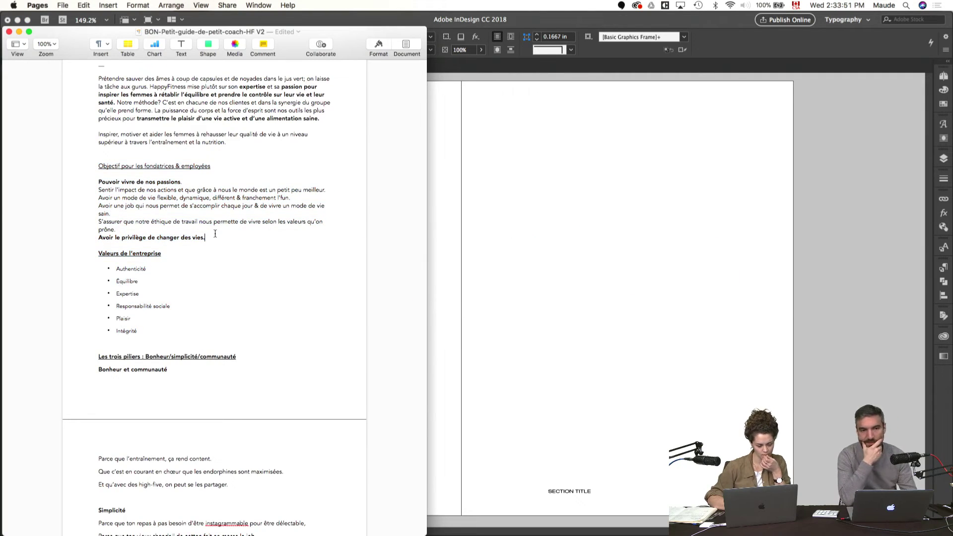
scroll(214, 234, "down", 3)
scroll(215, 234, "down", 1)
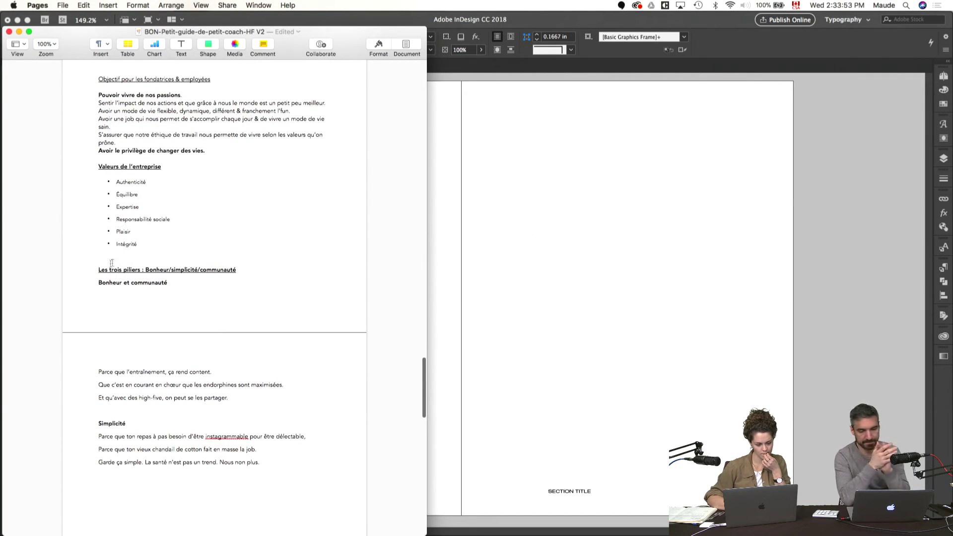
left_click_drag(97, 271, 283, 461)
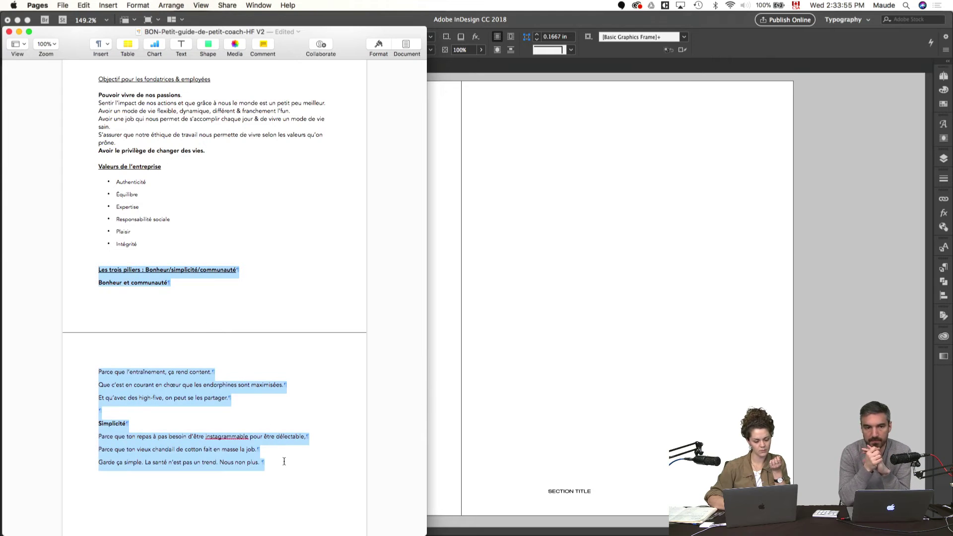
- Paste the copied Pages text into a new InDesign text frame beneath the resistance-strap photo, about 5.14 by 3.42 in
left_click(504, 263)
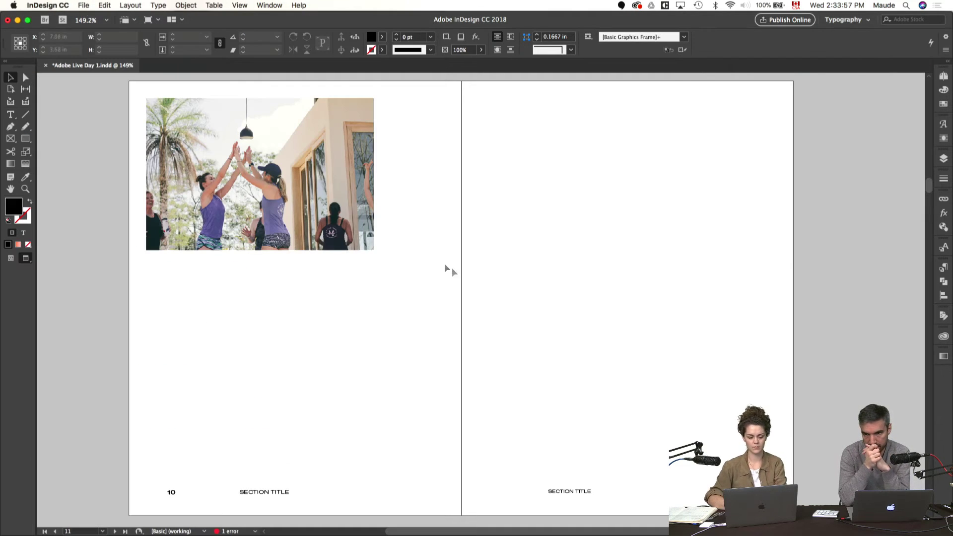
key("w")
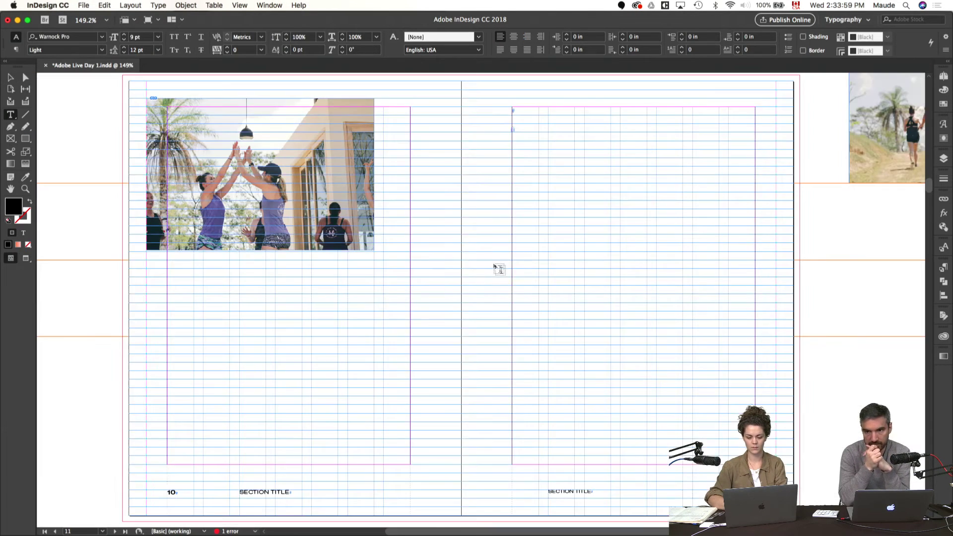
scroll(568, 294, "left", 5)
left_click_drag(81, 306, 344, 479)
key("super+v")
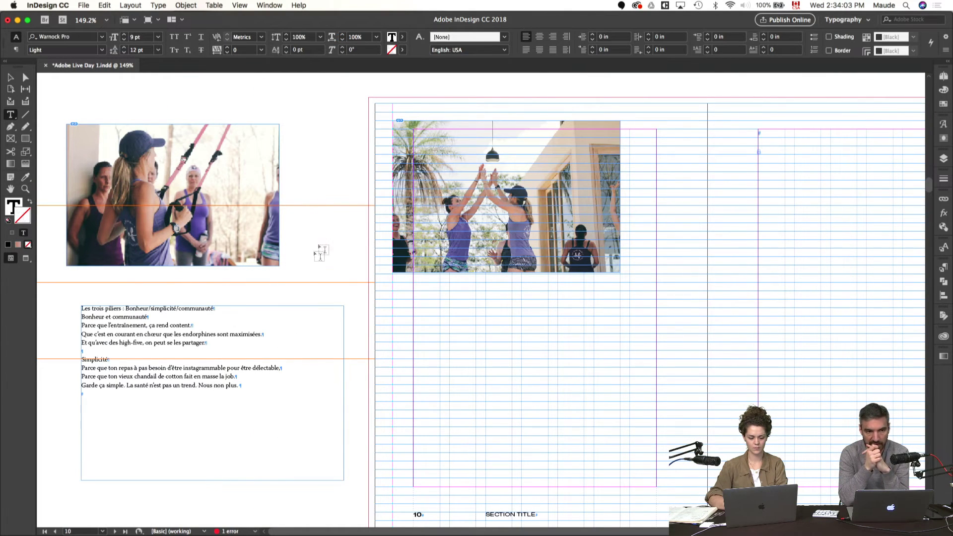
key("Escape")
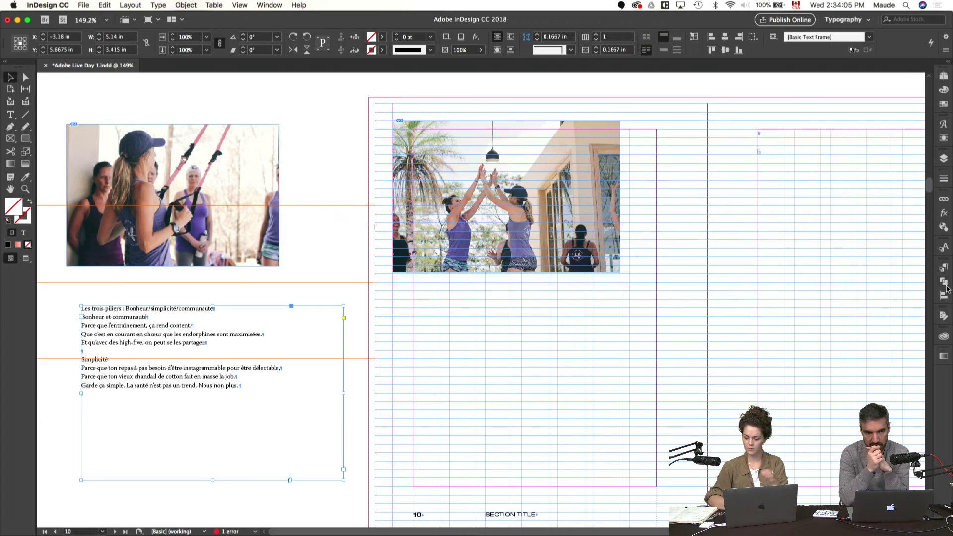
- Try the Quote Louize and Quote GT paragraph styles on the pasted text frame and settle on Quote GT Bold
left_click(943, 268)
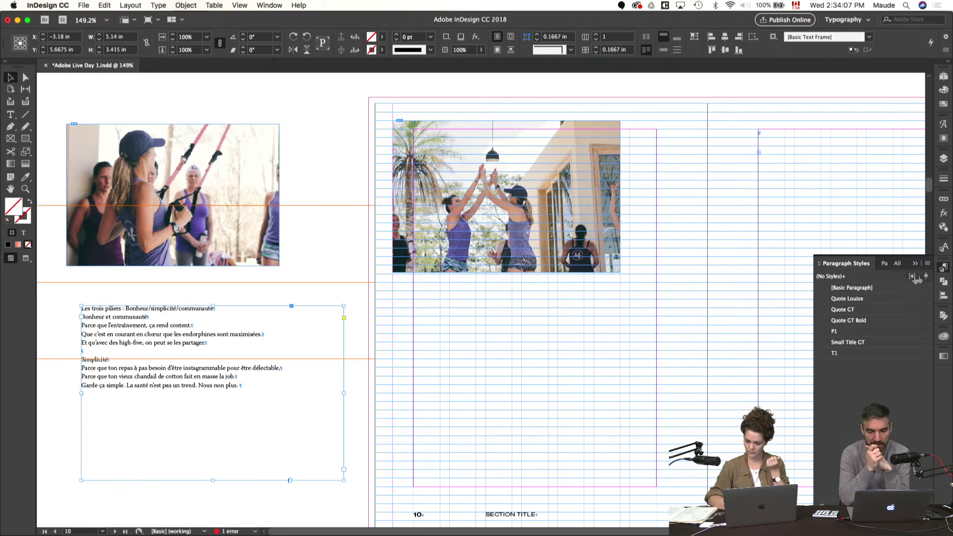
left_click(848, 298)
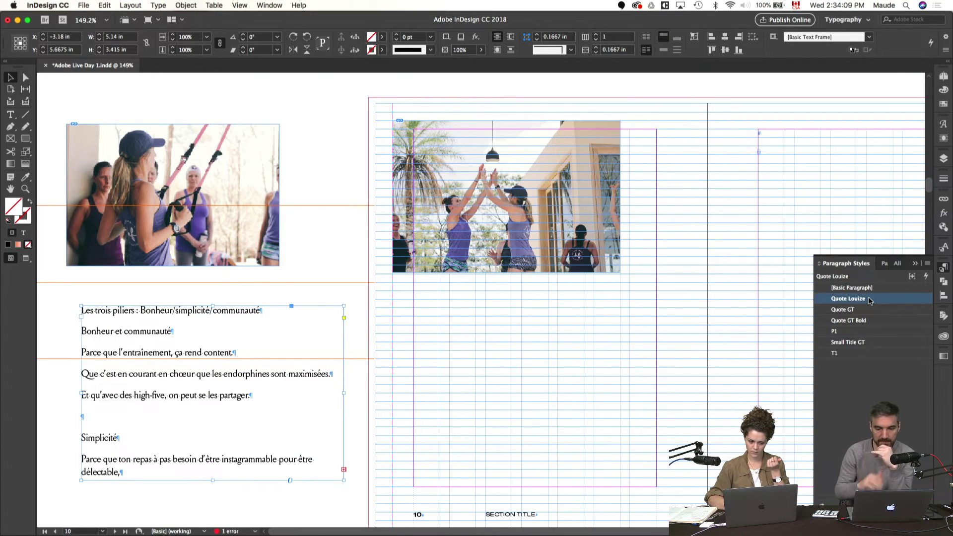
left_click(859, 309)
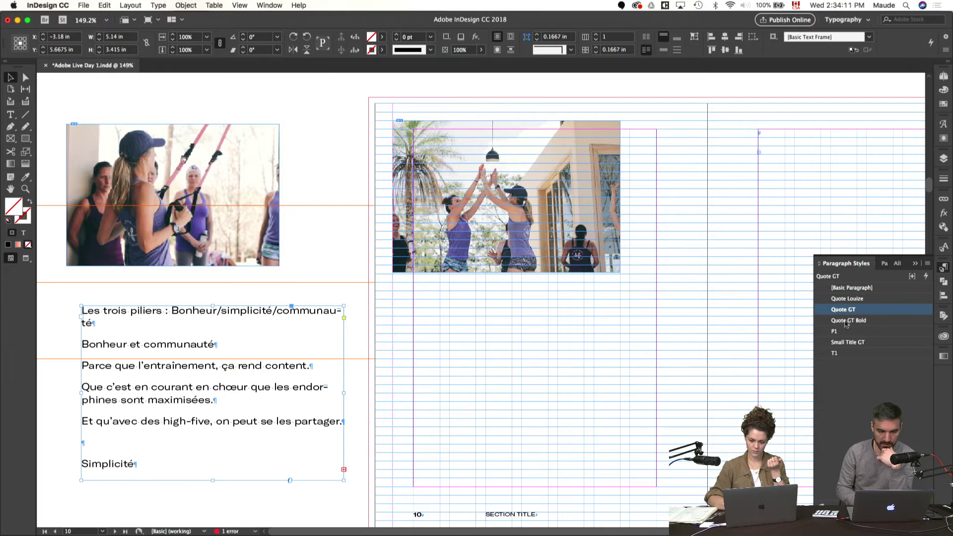
left_click(846, 320)
left_click(382, 298)
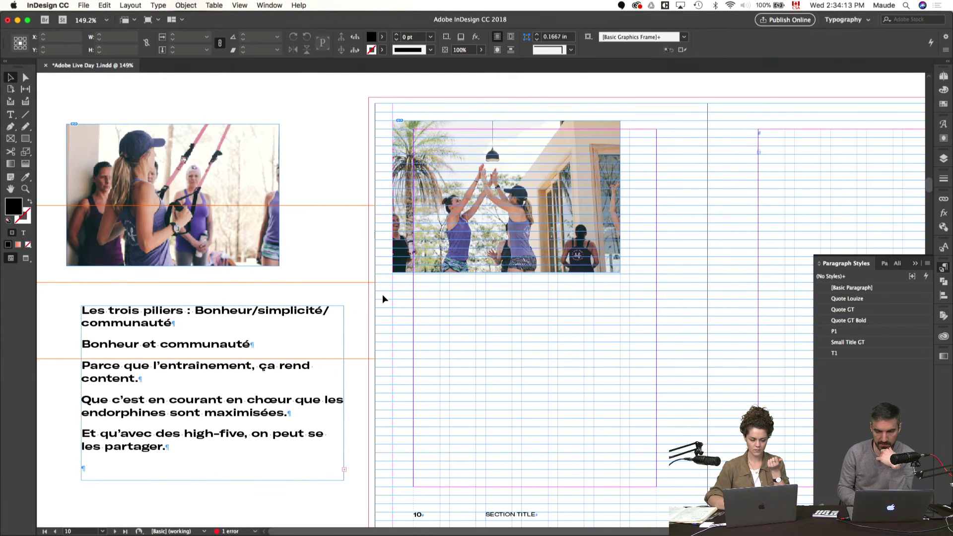
scroll(383, 298, "right", 3)
scroll(382, 298, "down", 1)
left_click(941, 271)
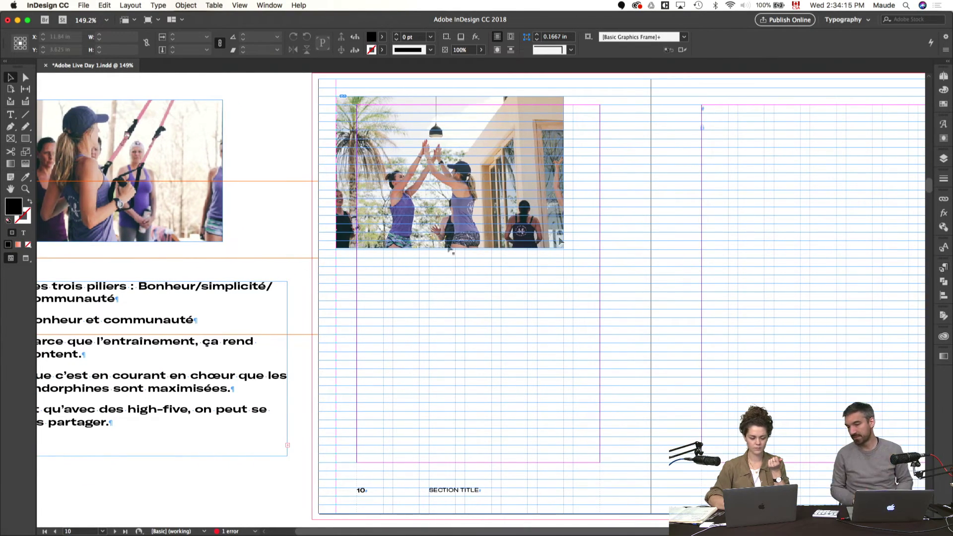
- Copy the word "Bonheur" from the pasted text into a new frame below page 10's high-five photo, about 5.17 by 0.91 in
scroll(212, 295, "left", 3)
scroll(212, 296, "up", 1)
double_click(222, 301)
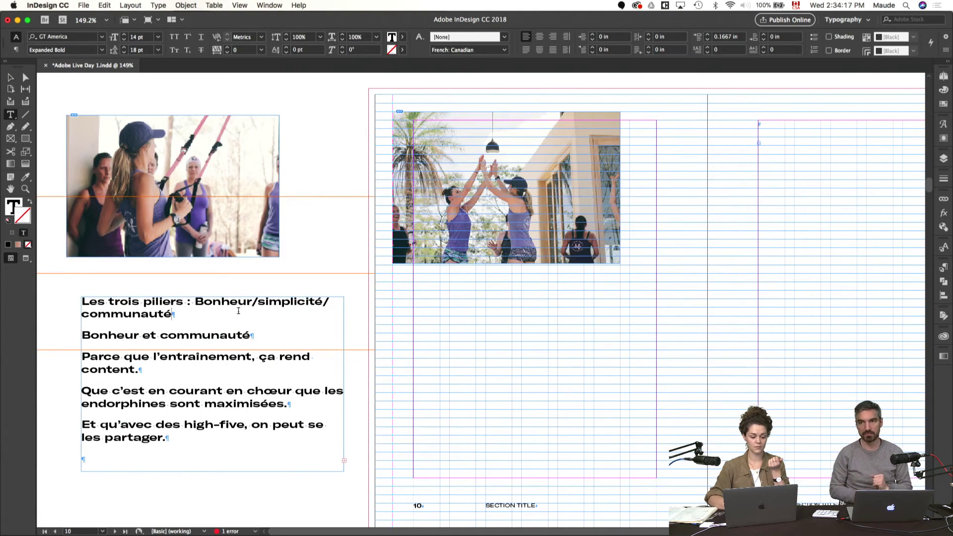
double_click(222, 301)
key("super+c")
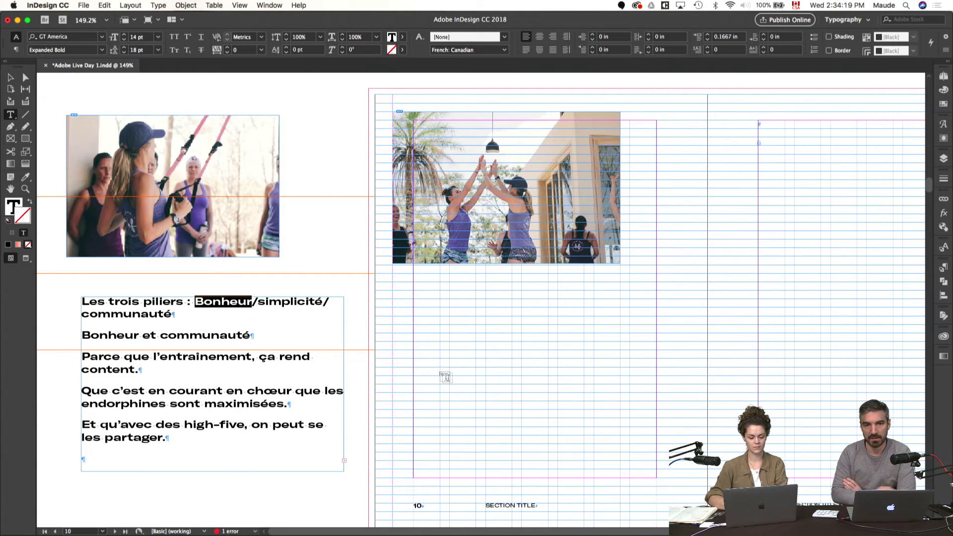
left_click(451, 379)
scroll(451, 380, "right", 2)
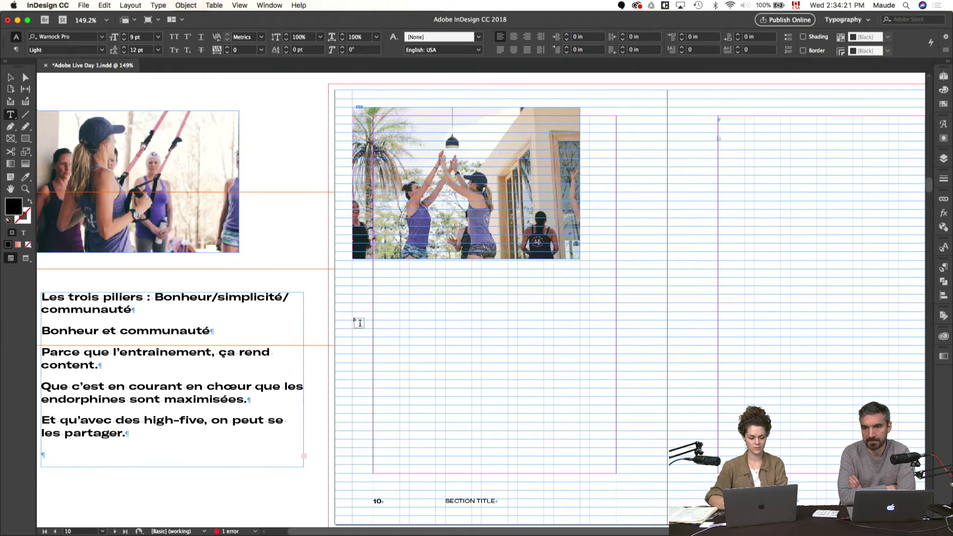
left_click_drag(352, 320, 616, 367)
key("super+v")
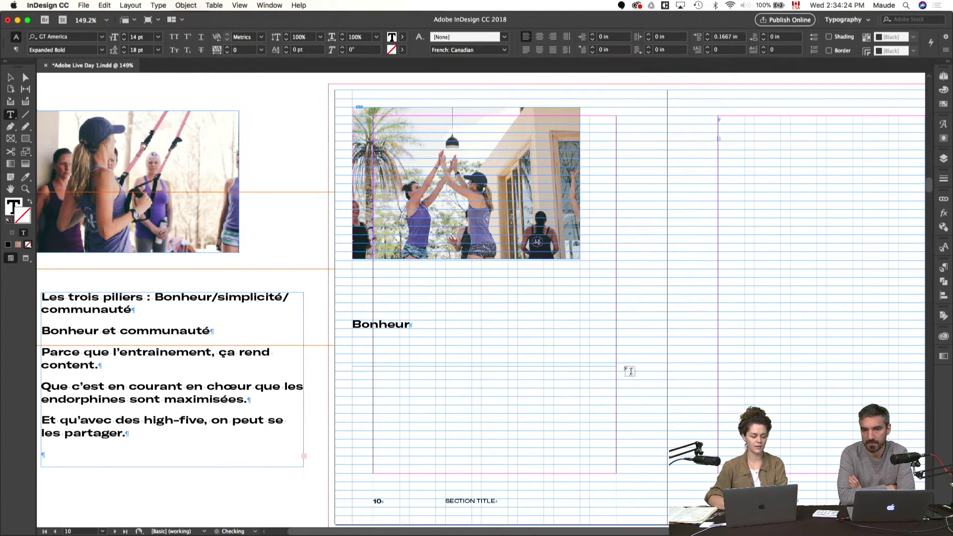
left_click(679, 328)
- Enlarge the "Bonheur" heading's font size beyond 30 pt and preview the spread without guides
key("v")
left_click(537, 335)
key("super+t")
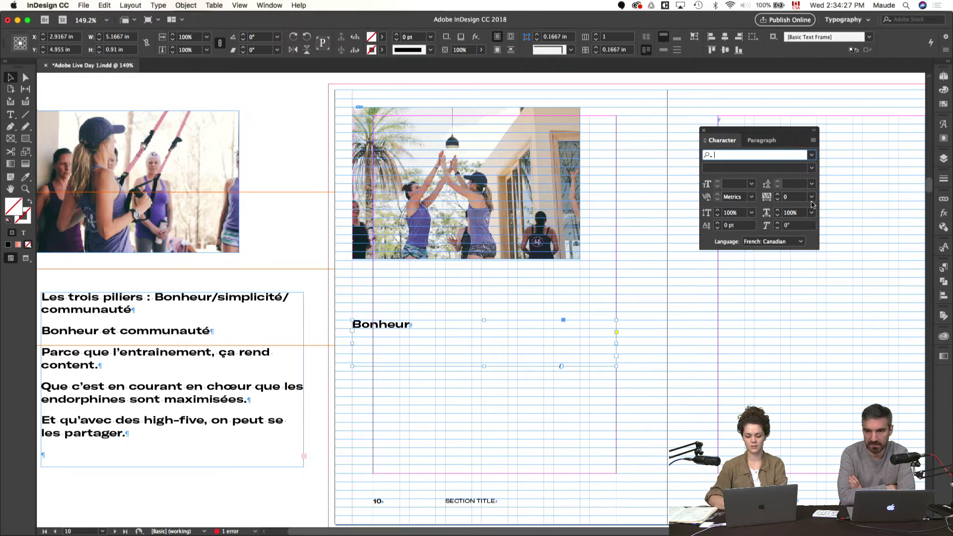
double_click(521, 341)
key("super+a")
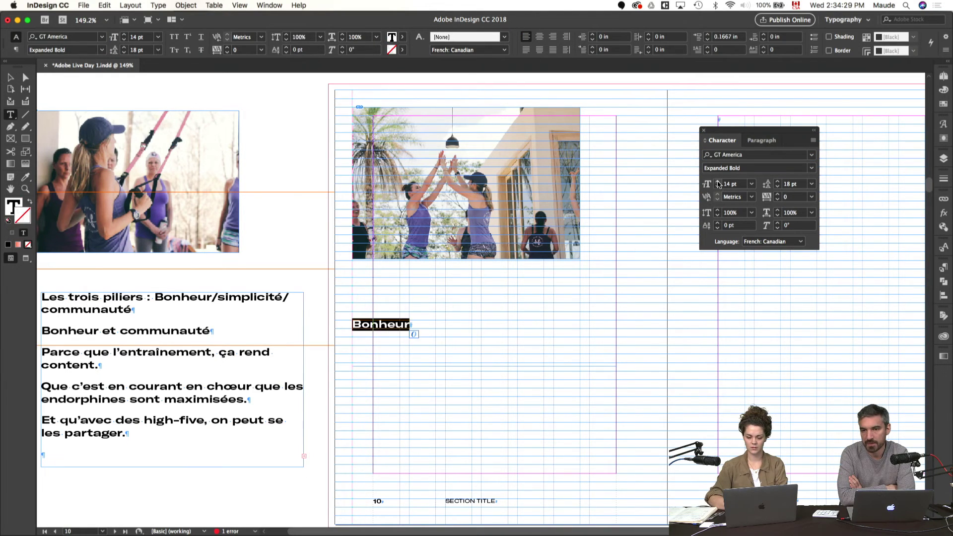
left_click(718, 182)
left_click(719, 181, "shift")
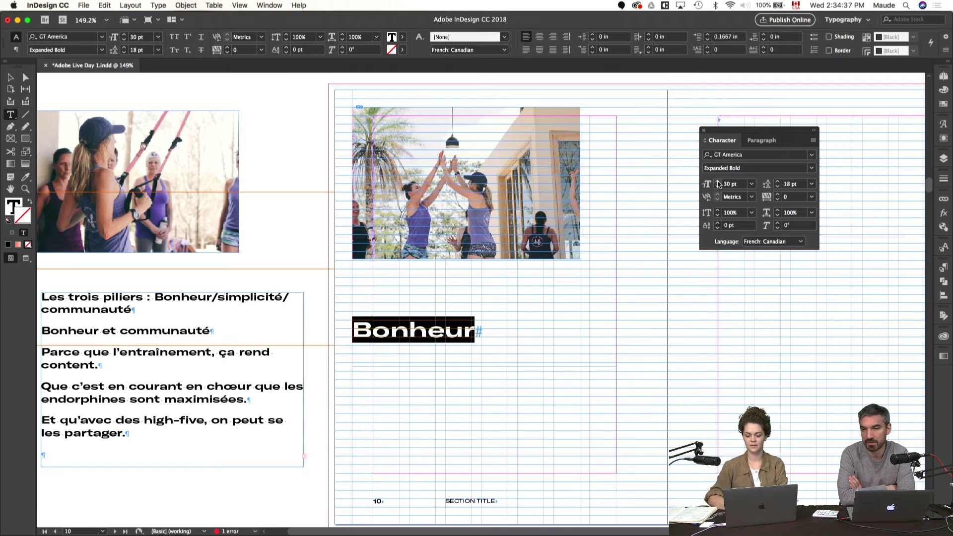
left_click(718, 182, "shift")
left_click(718, 329)
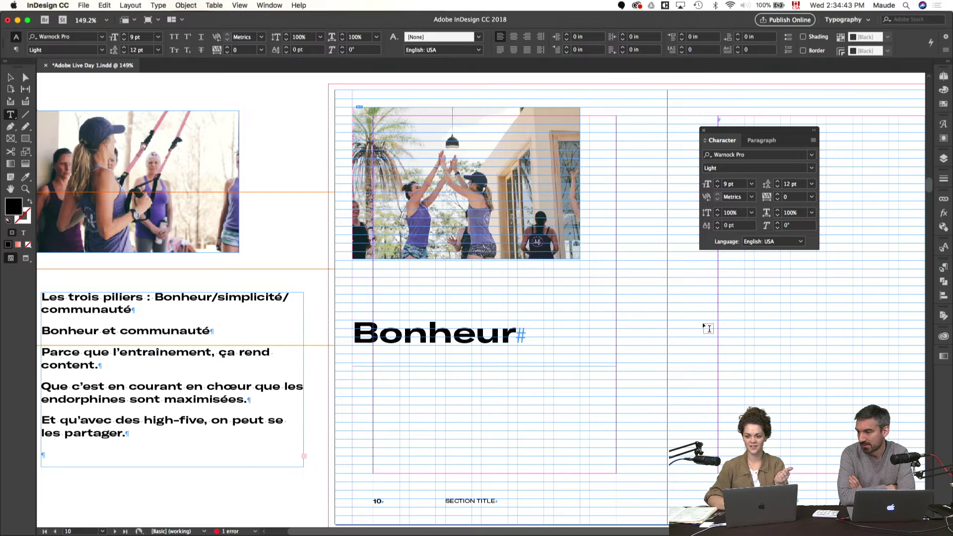
key("super+t")
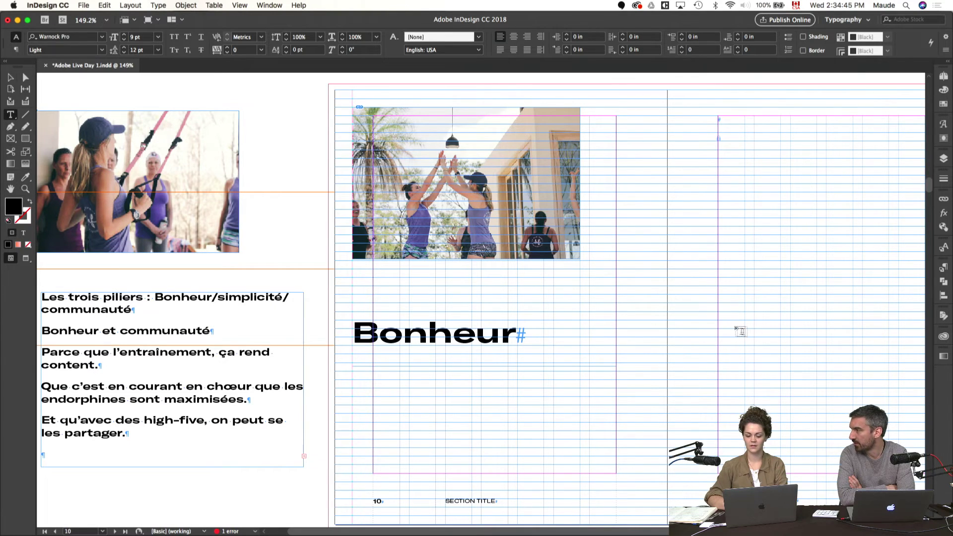
key("v")
key("w")
left_click_drag(732, 328, 568, 319)
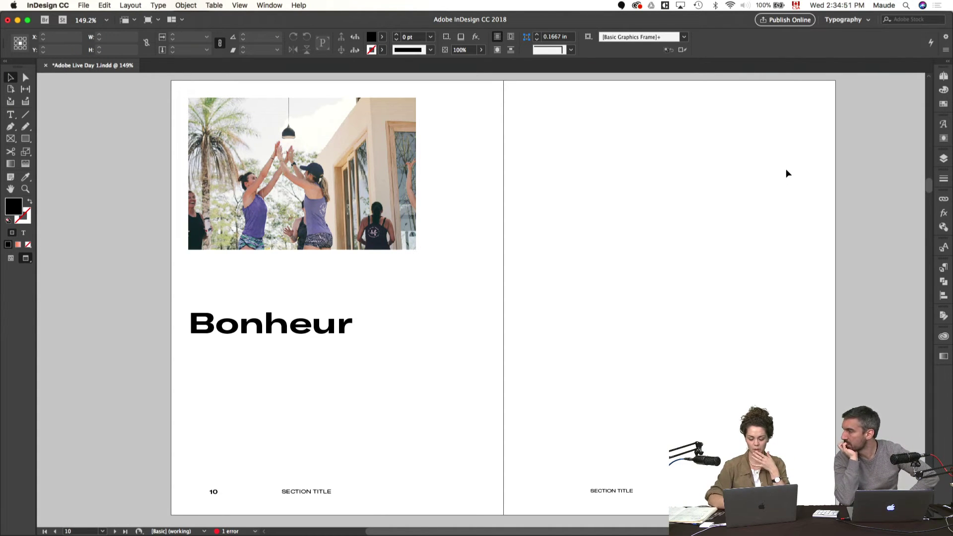
- Cover page 11 out to the bleed with a black rectangle about 6.64 by 8.75 in, and preview it without guides
key("m")
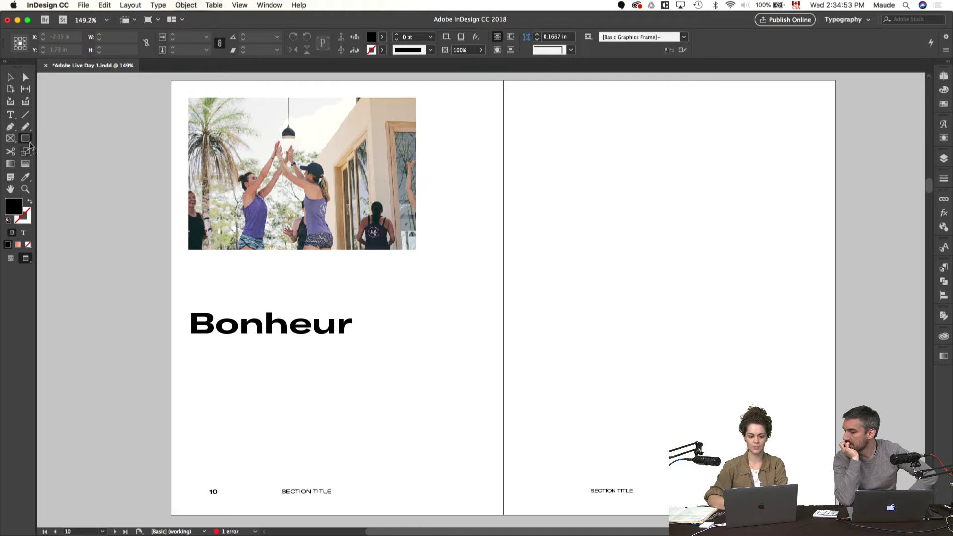
key("w")
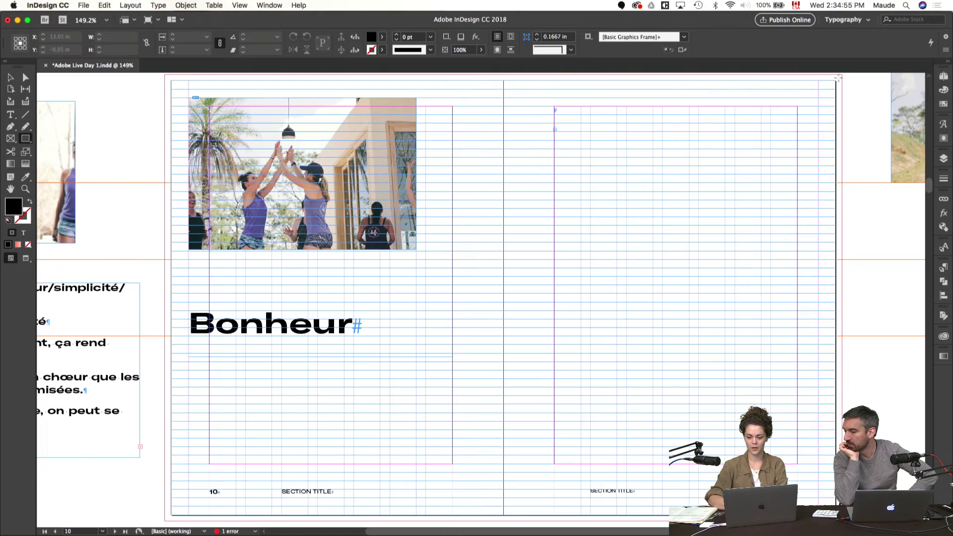
scroll(517, 525, "down", 2)
left_click_drag(517, 524, 503, 477)
key("v")
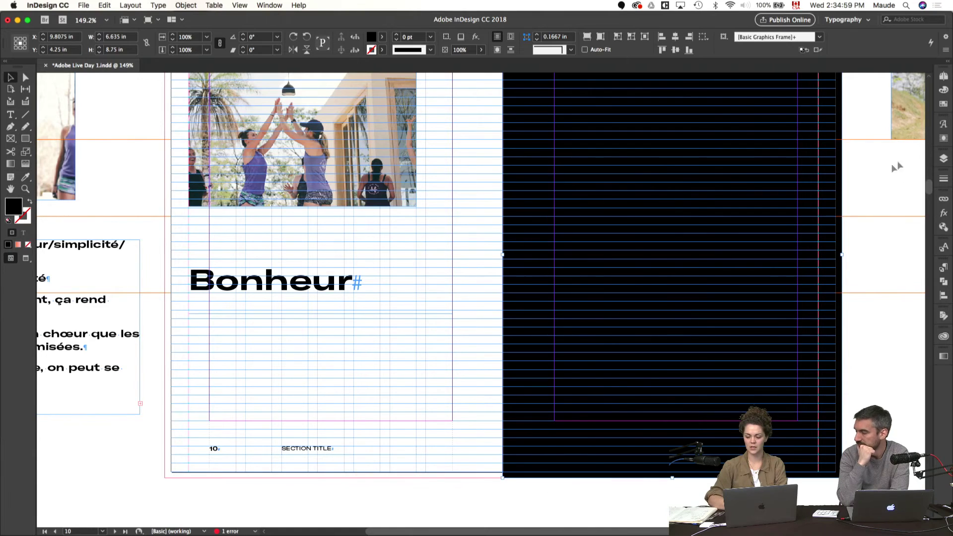
key("super+shift+a")
key("w")
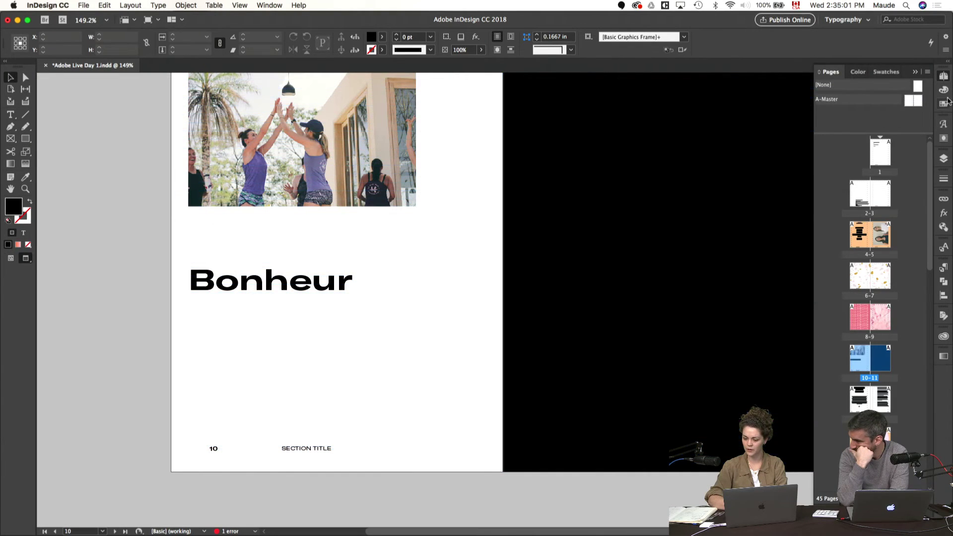
- Redefine the [Paper] swatch in CMYK as Cyan 40, Magenta 29, Yellow 0, Black 0
left_click(944, 103)
double_click(842, 126)
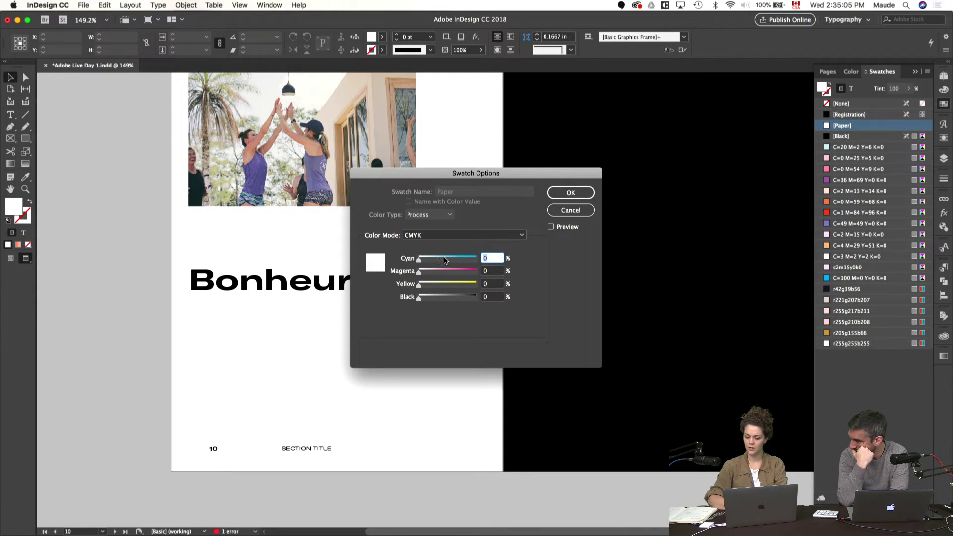
left_click(502, 235)
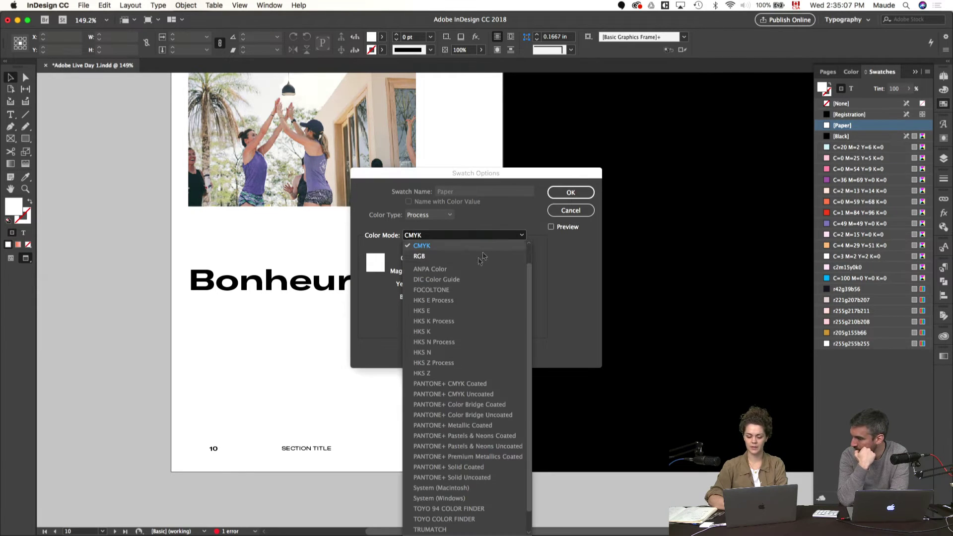
left_click(485, 245)
left_click_drag(428, 262, 441, 260)
left_click(436, 273)
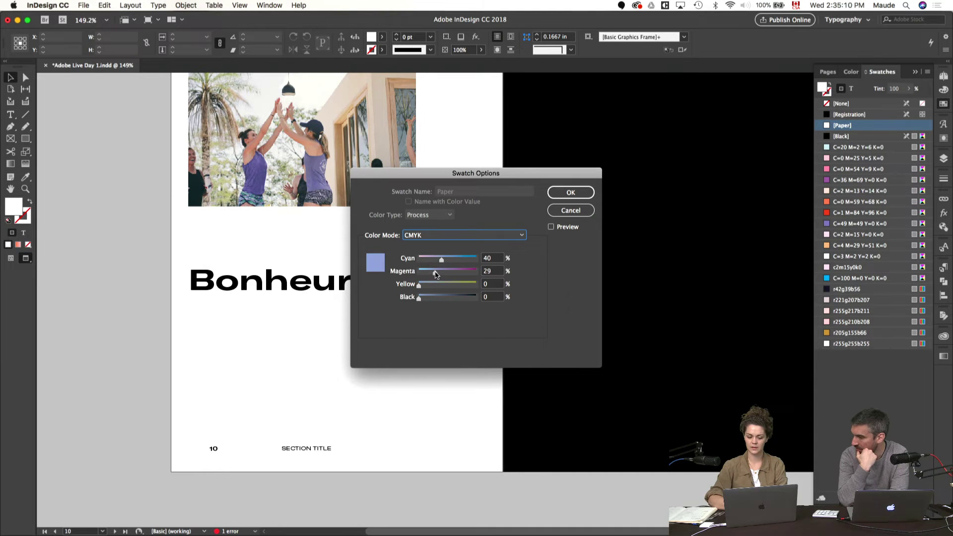
left_click(566, 193)
- Examine how the new paper color affects the spreads from pages 2–3 through 8–9
scroll(475, 273, "up", 10)
scroll(474, 273, "up", 5)
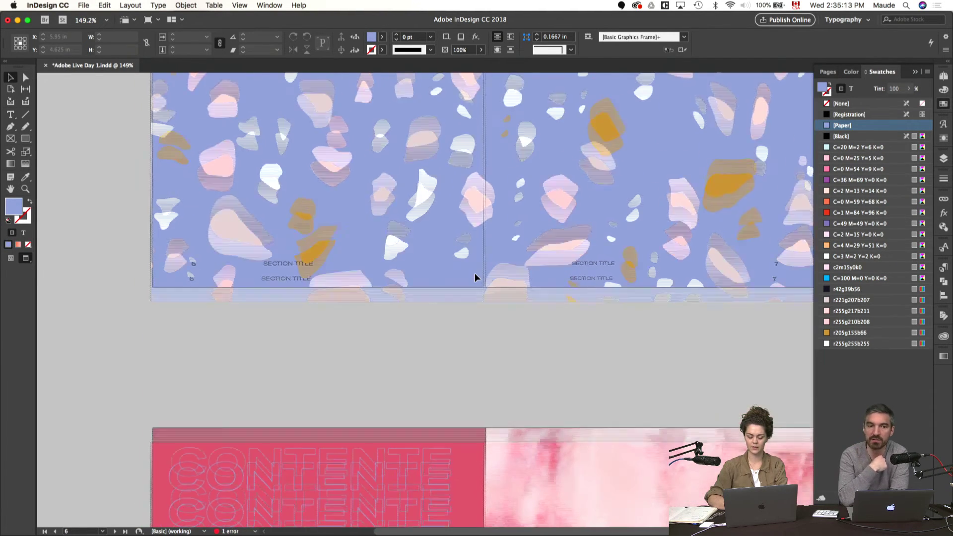
scroll(474, 273, "down", 4)
scroll(575, 272, "down", 3)
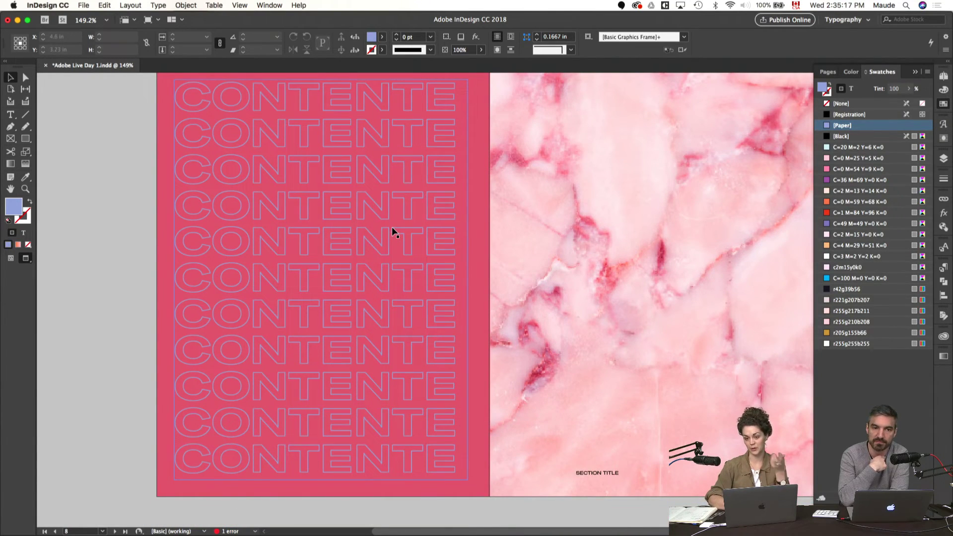
scroll(382, 316, "up", 10)
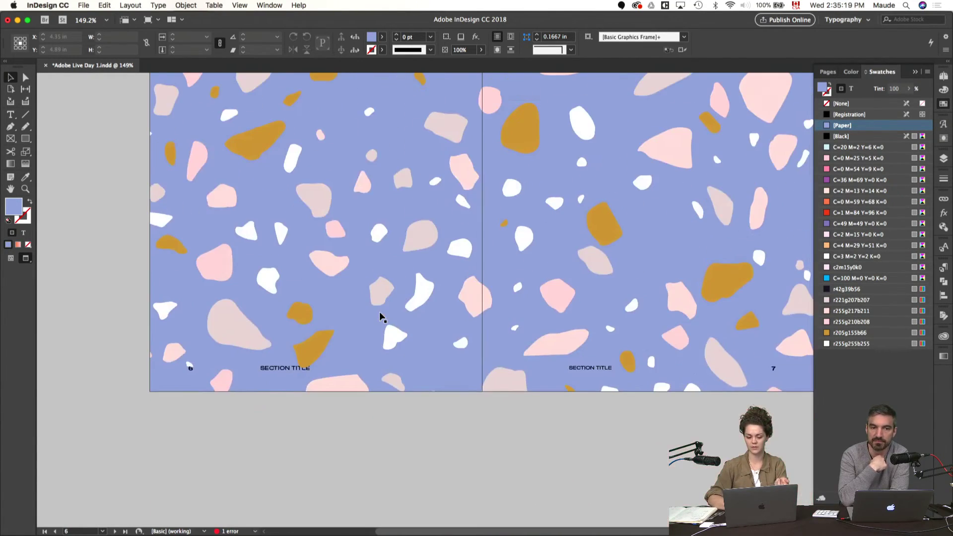
scroll(383, 317, "up", 10)
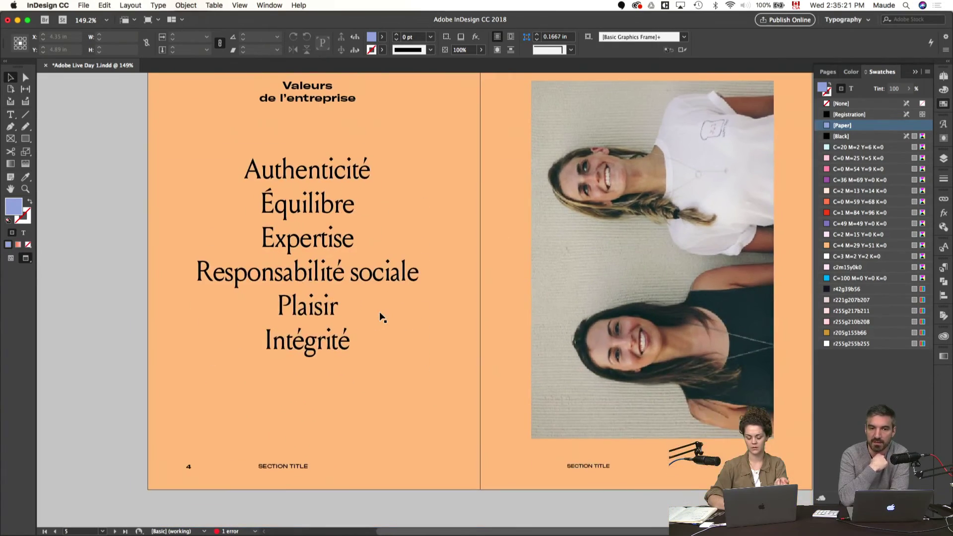
scroll(383, 316, "up", 1)
scroll(448, 219, "up", 10)
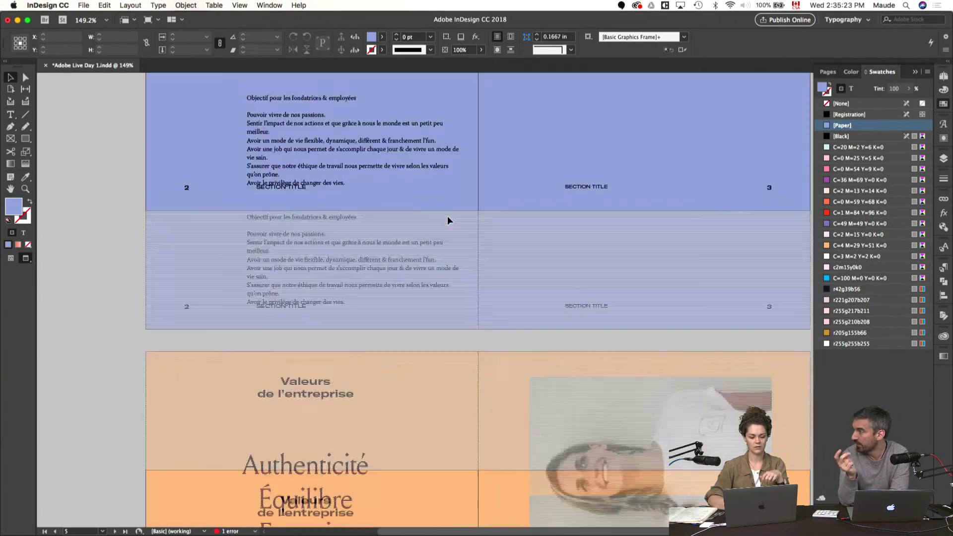
scroll(448, 221, "down", 3)
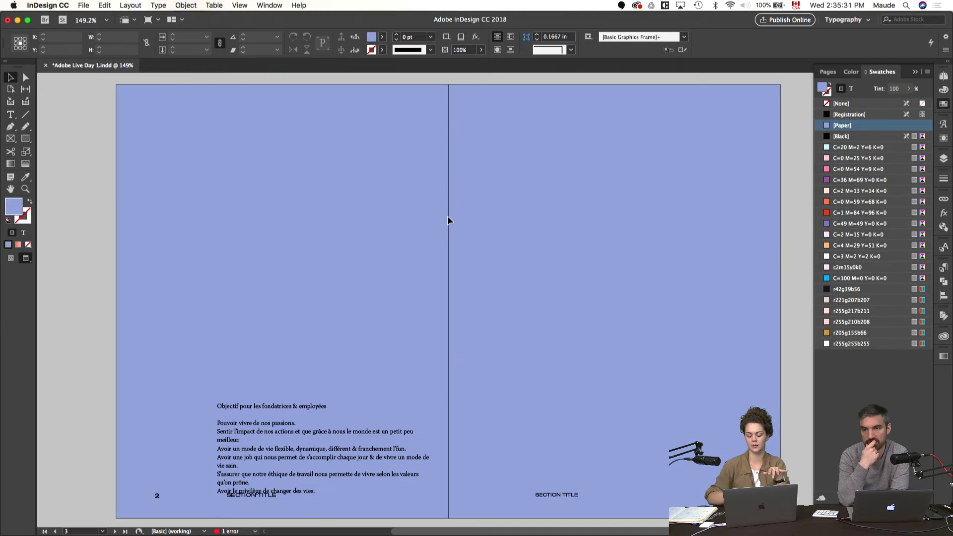
scroll(448, 220, "down", 12)
scroll(447, 221, "down", 10)
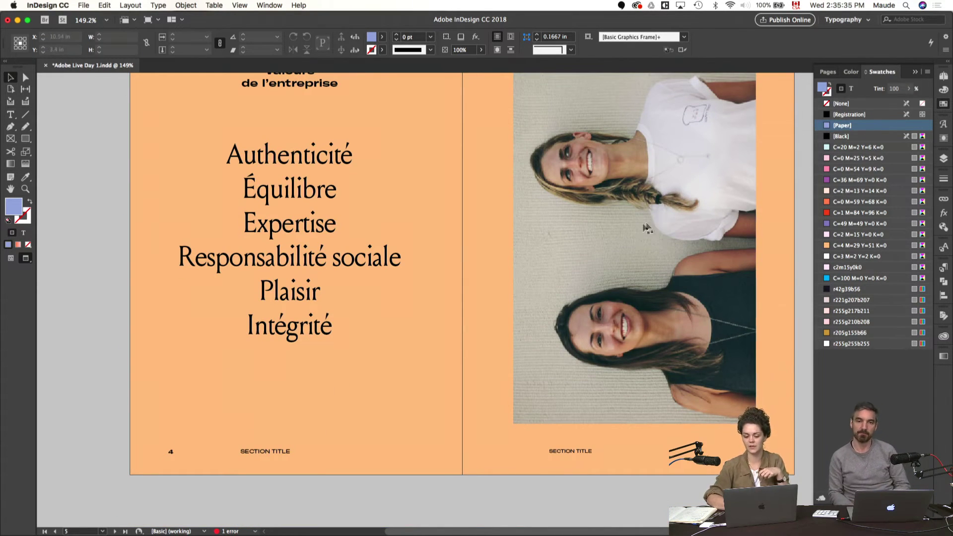
scroll(645, 228, "down", 15)
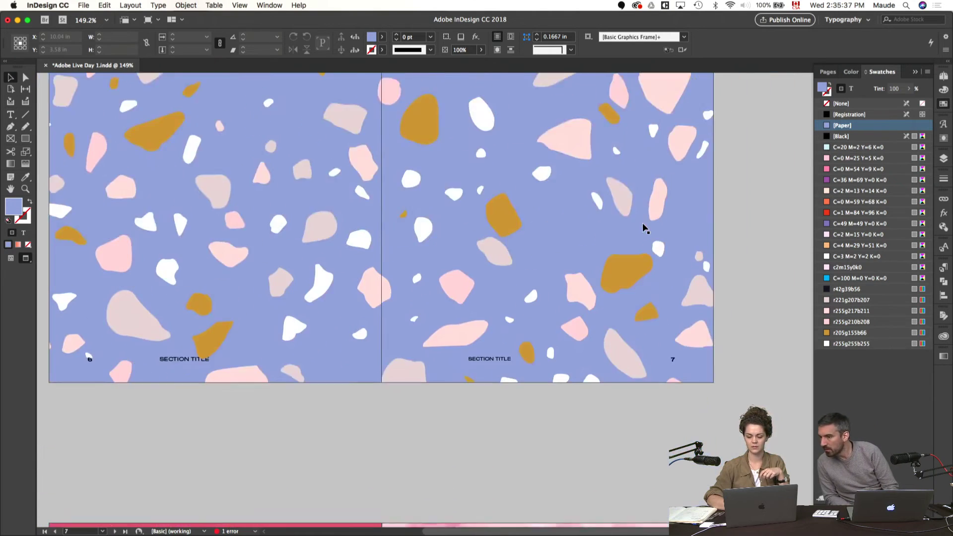
scroll(645, 228, "down", 5)
- Redefine the [Paper] swatch in CMYK as Cyan 0, Magenta 0, Yellow 0, Black 0 and check pages 10–11
double_click(828, 127)
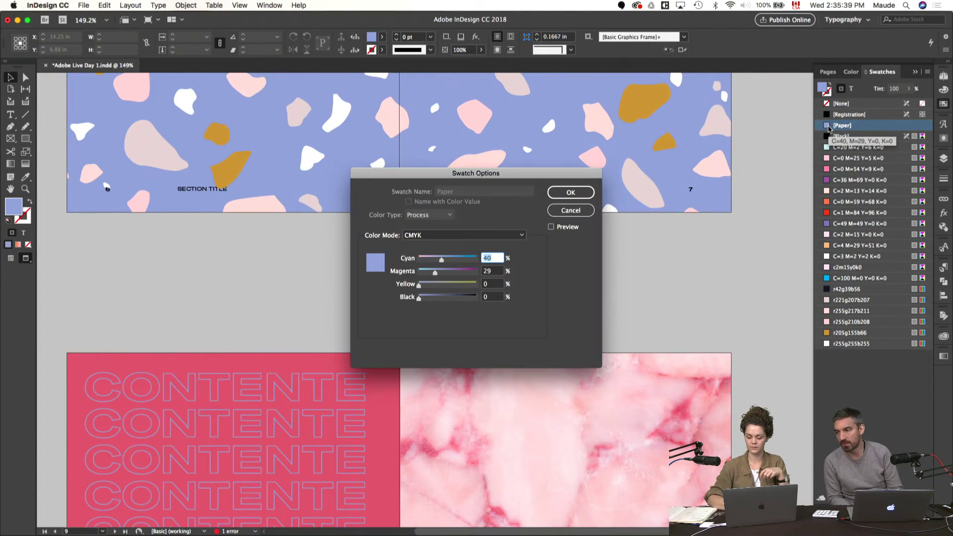
left_click_drag(442, 259, 408, 272)
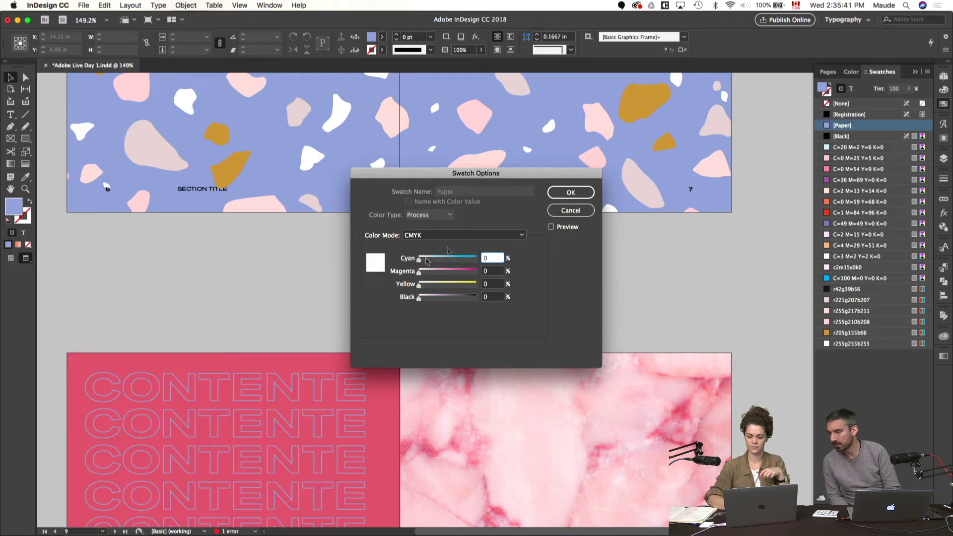
left_click(571, 193)
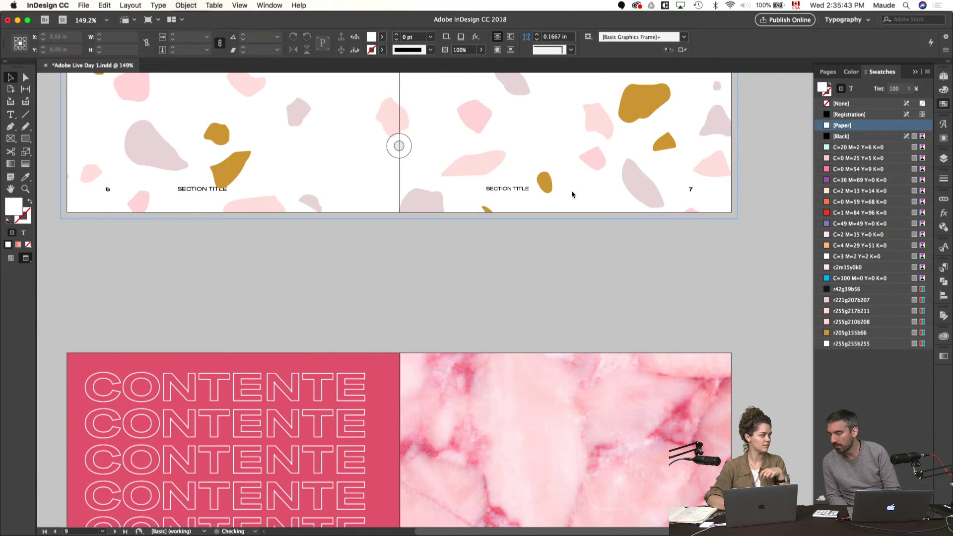
scroll(724, 307, "down", 3)
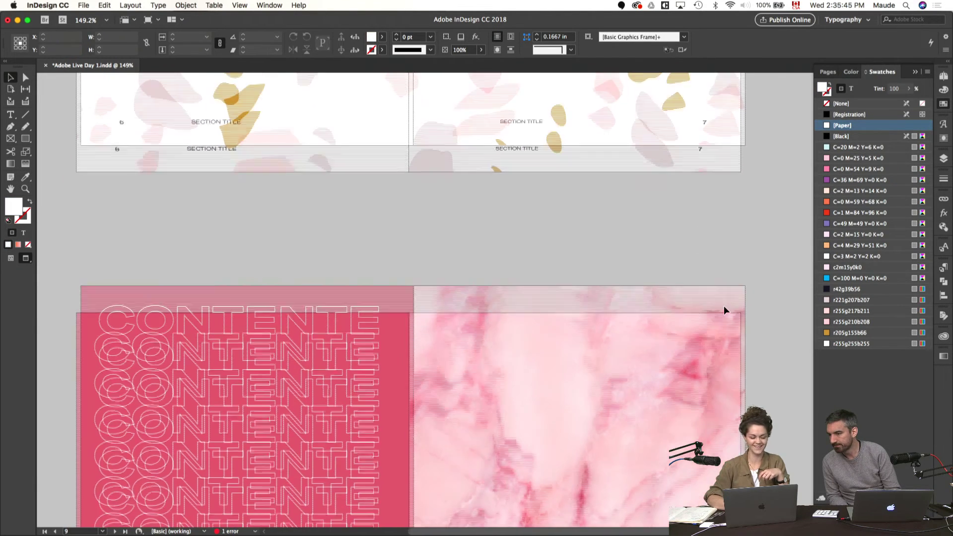
scroll(724, 307, "down", 10)
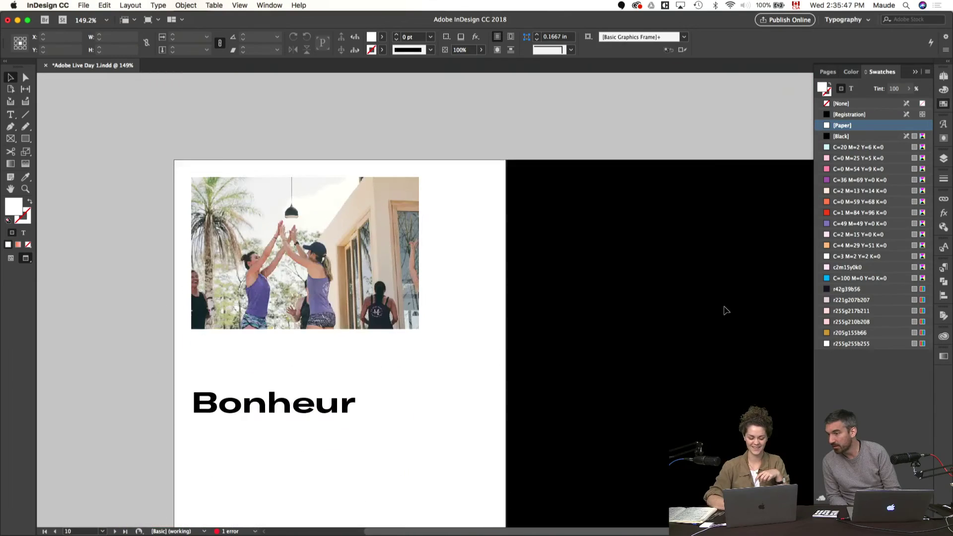
- Check the page 10–11 spread with its black rectangle and photo, with and without guides
left_click(633, 263)
key("w")
scroll(630, 258, "up", 2)
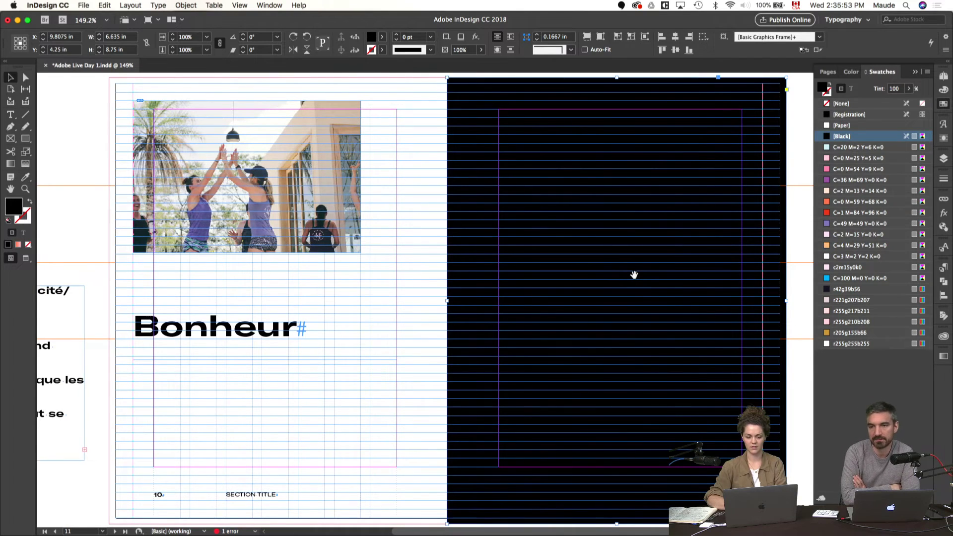
key("w")
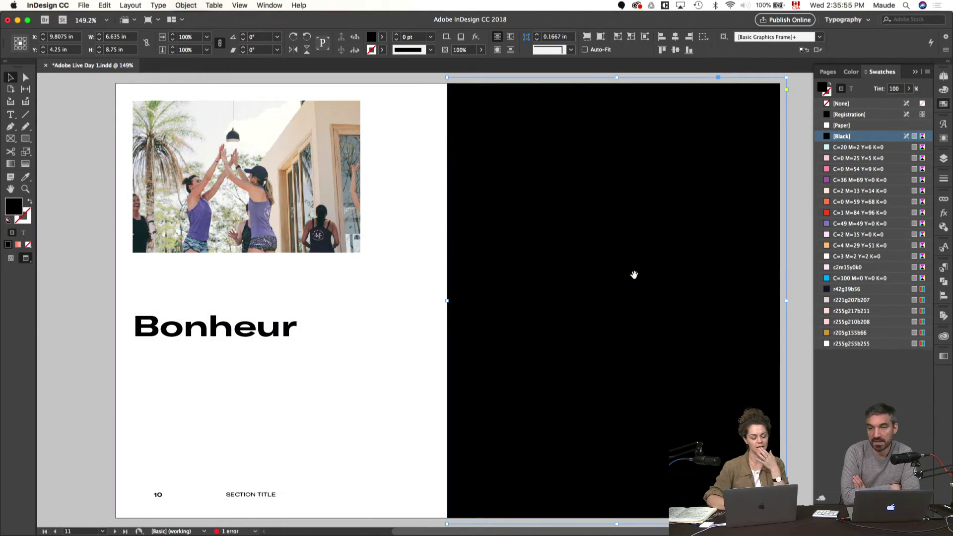
left_click(297, 189)
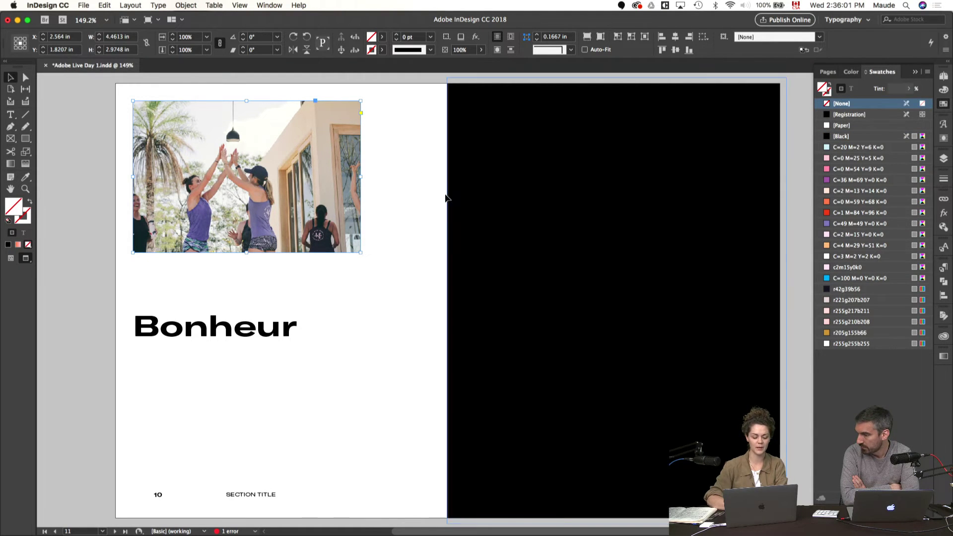
- Undo and redo the paper color change to compare the blue and white versions across the spreads, ending on white
key("super+z")
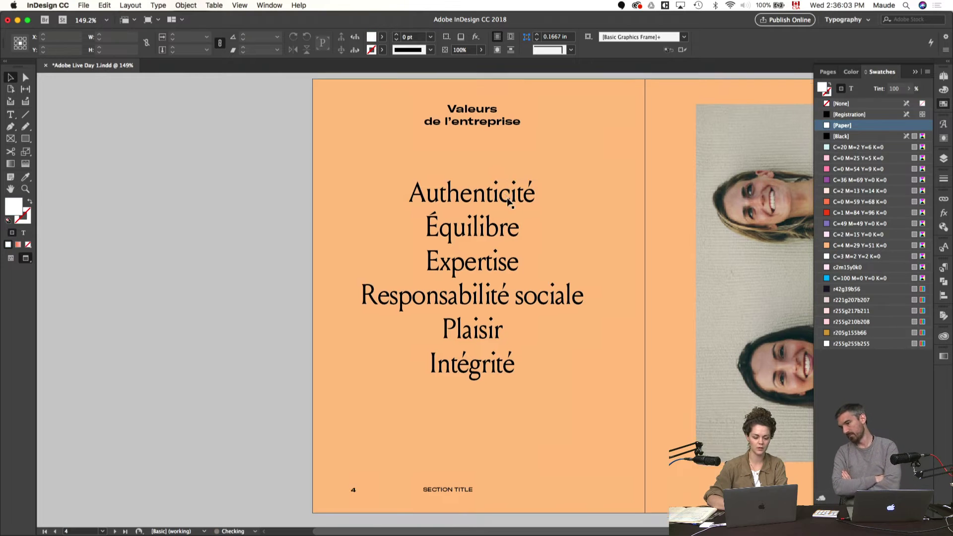
key("super+shift+z")
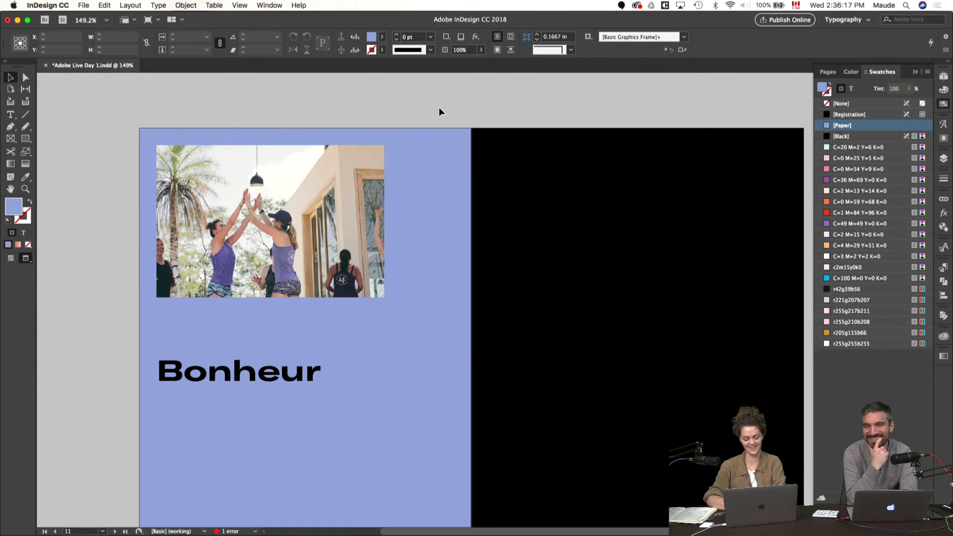
scroll(439, 108, "up", 15)
scroll(348, 186, "up", 10)
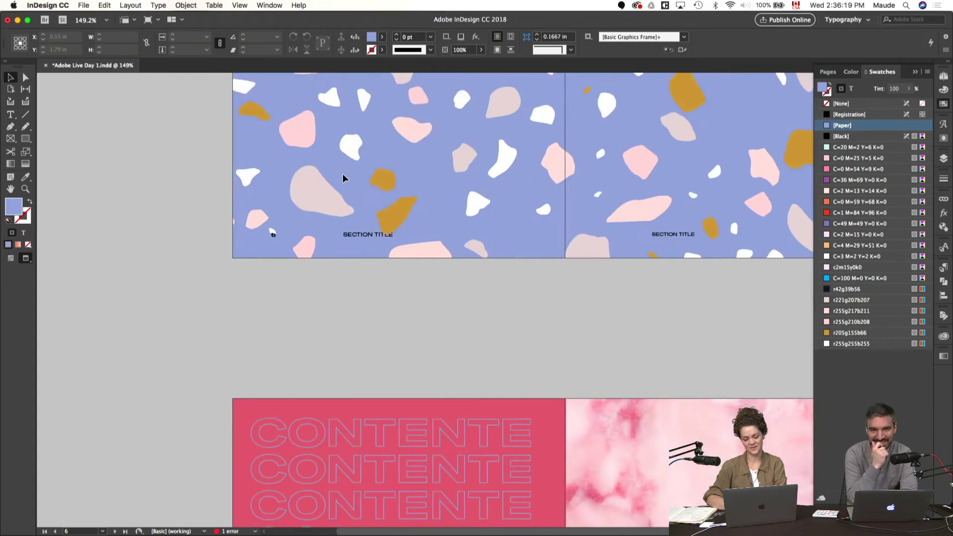
scroll(343, 179, "down", 3)
scroll(342, 178, "down", 4)
key("super+z")
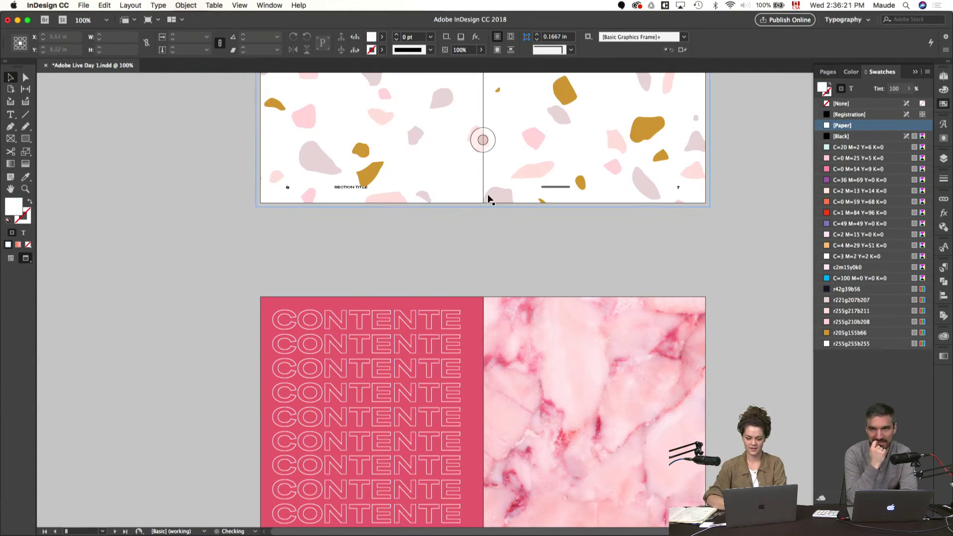
- Fill the background rectangle behind the "CONTENTE" text on page 8 with the C=0 M=25 Y=5 K=0 swatch
scroll(496, 201, "down", 5)
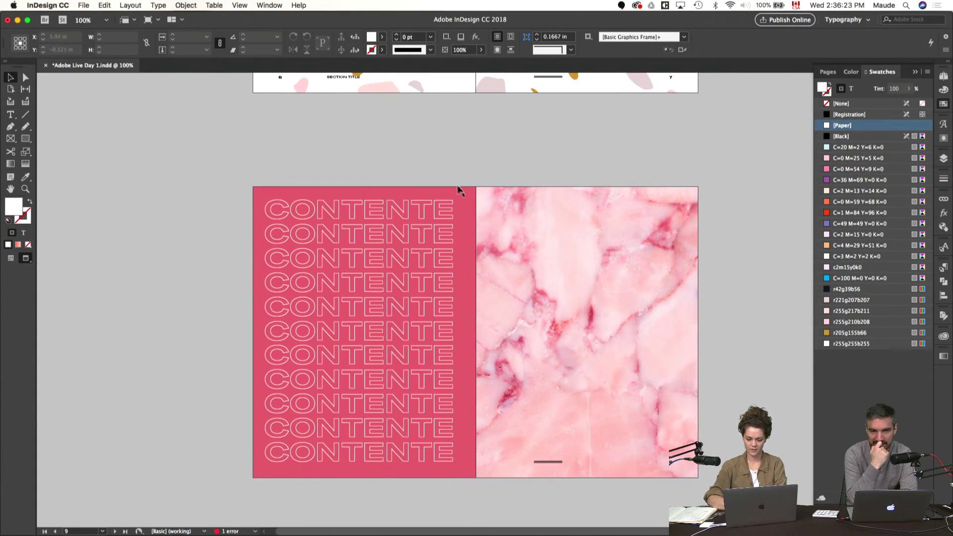
left_click(461, 188)
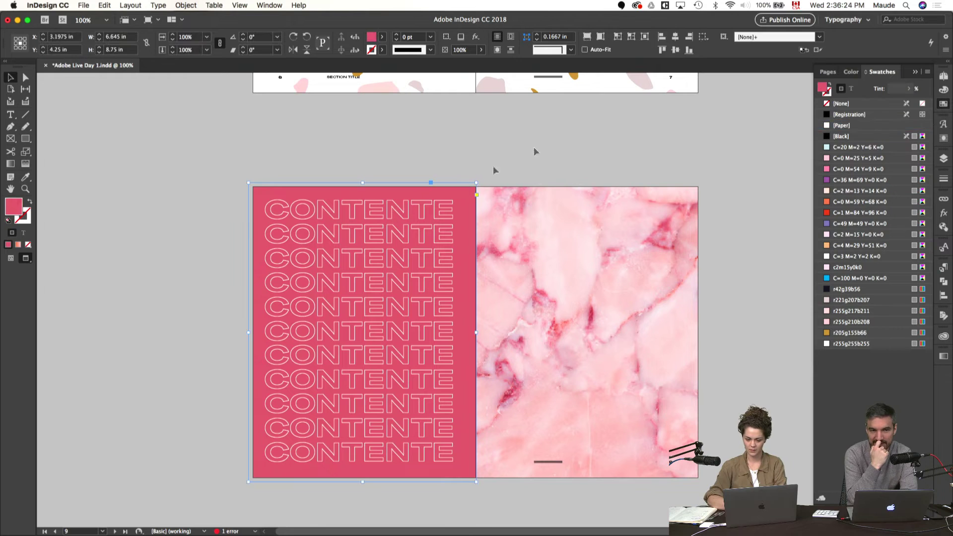
left_click(841, 147)
left_click(854, 158)
- Inspect the fill colors of the two sample frames on the pasteboard beside page 9
left_click_drag(760, 175, 744, 225)
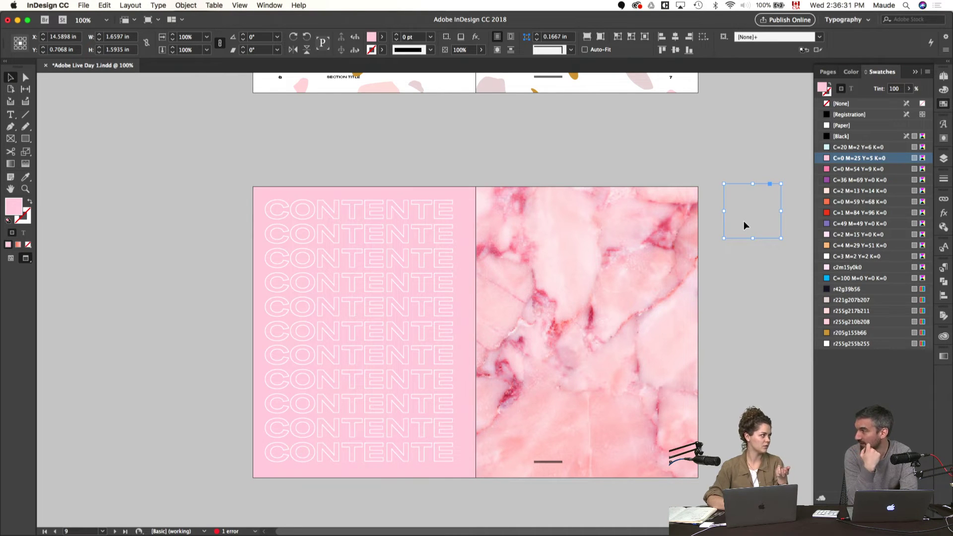
left_click(735, 269)
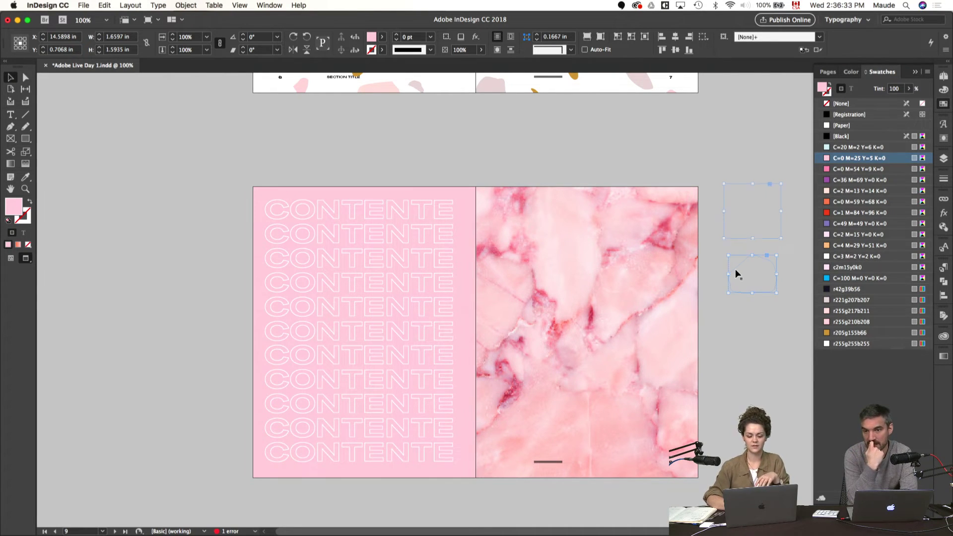
key("w")
key("w")
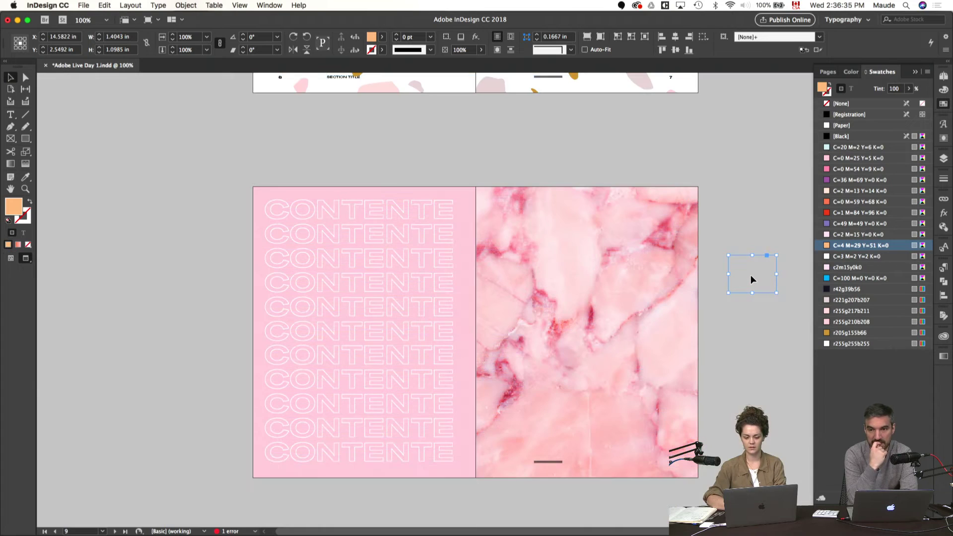
- Delete the r205g155b66 swatch used in the page 6–7 terrazzo pattern, replacing it with C=4 M=29 Y=51 K=0
scroll(750, 275, "up", 8)
scroll(751, 275, "up", 10)
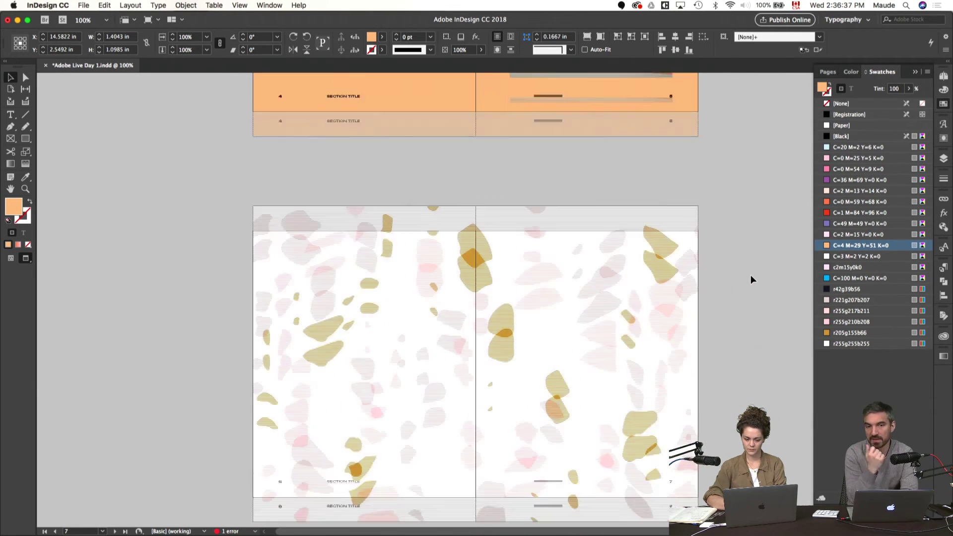
scroll(751, 275, "down", 5)
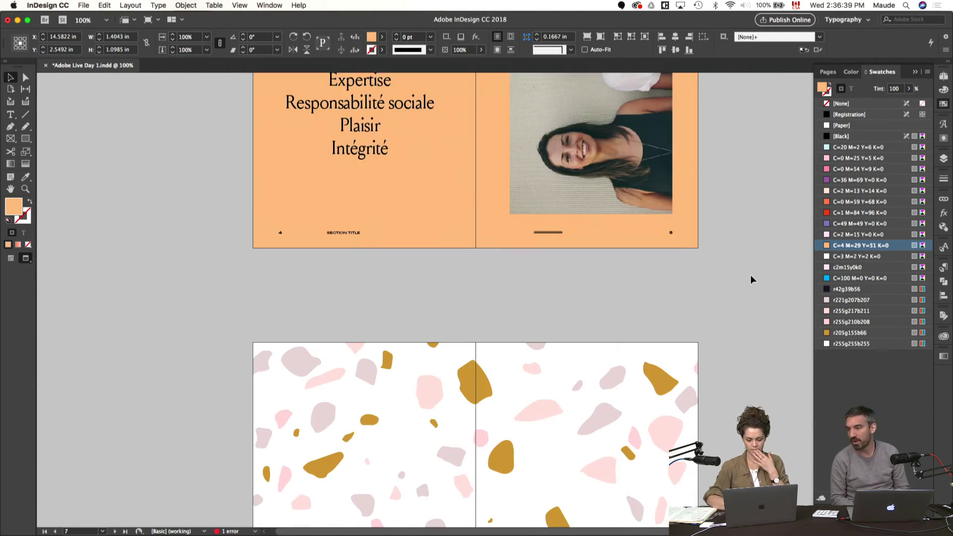
scroll(751, 276, "down", 5)
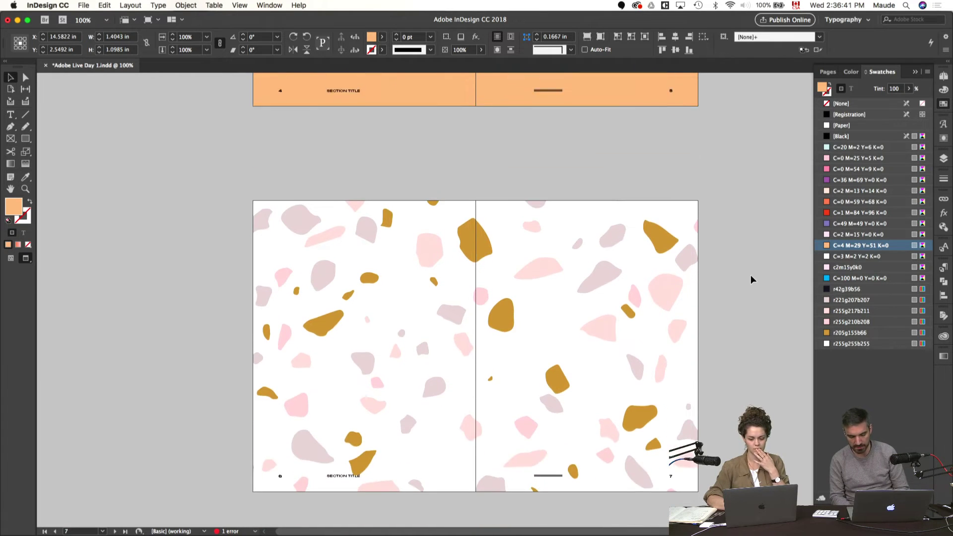
left_click(851, 332)
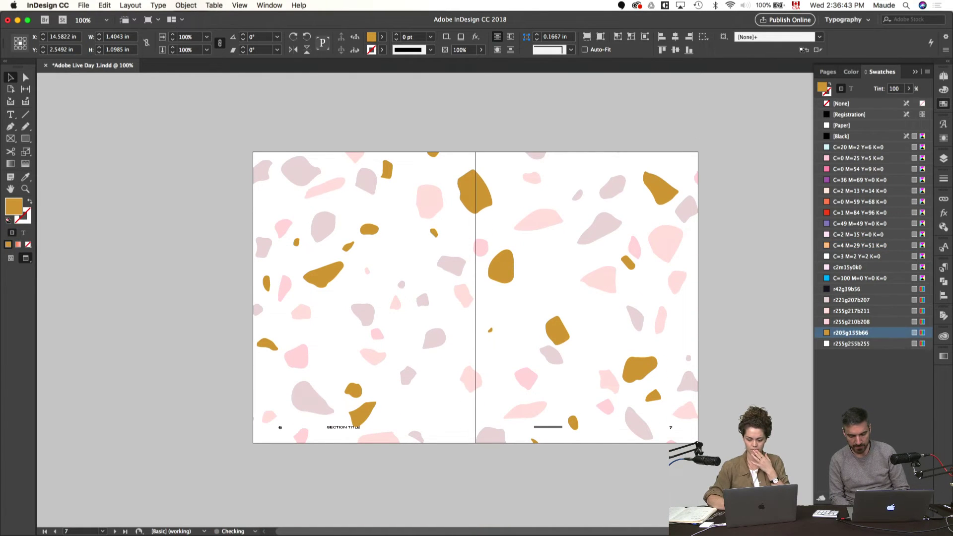
left_click(924, 498)
left_click(555, 265)
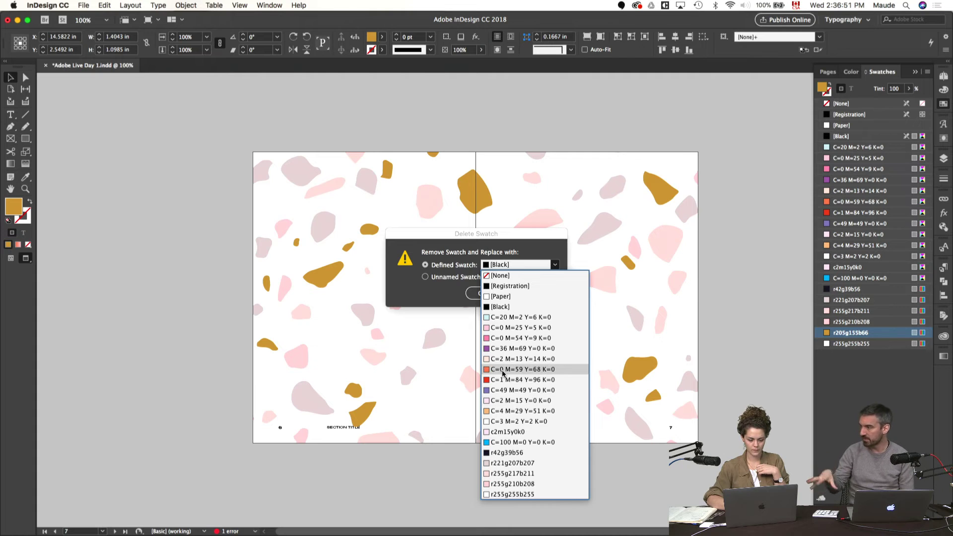
left_click(494, 412)
key("Return")
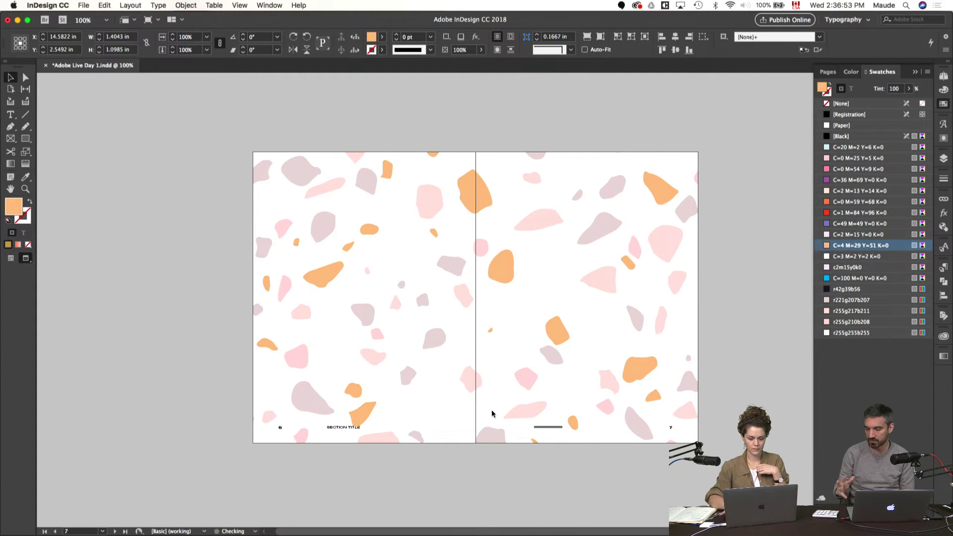
- Draw a rectangle about 3.64 by 3.82 in on the pasteboard beside page 6, filled with r221g207b207, with guides shown
left_click(791, 323)
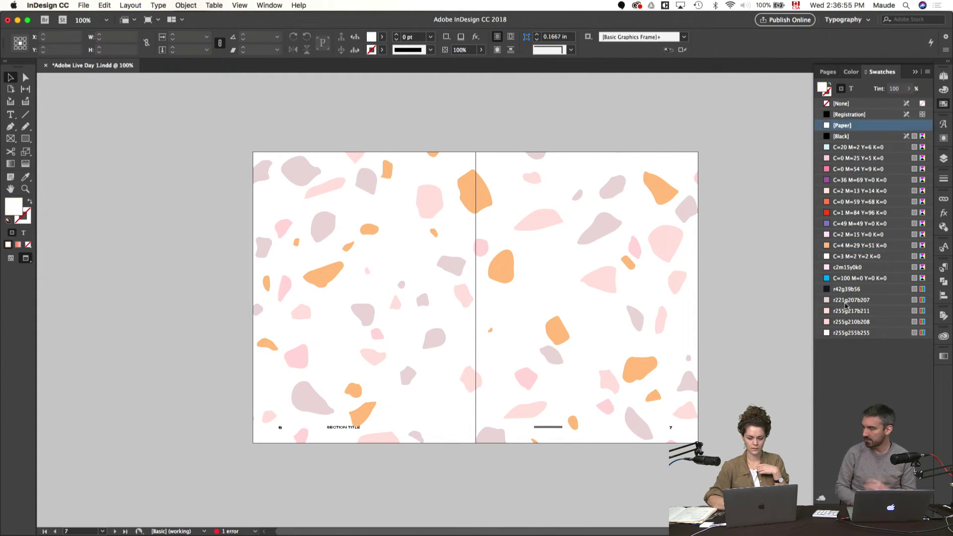
left_click(850, 301)
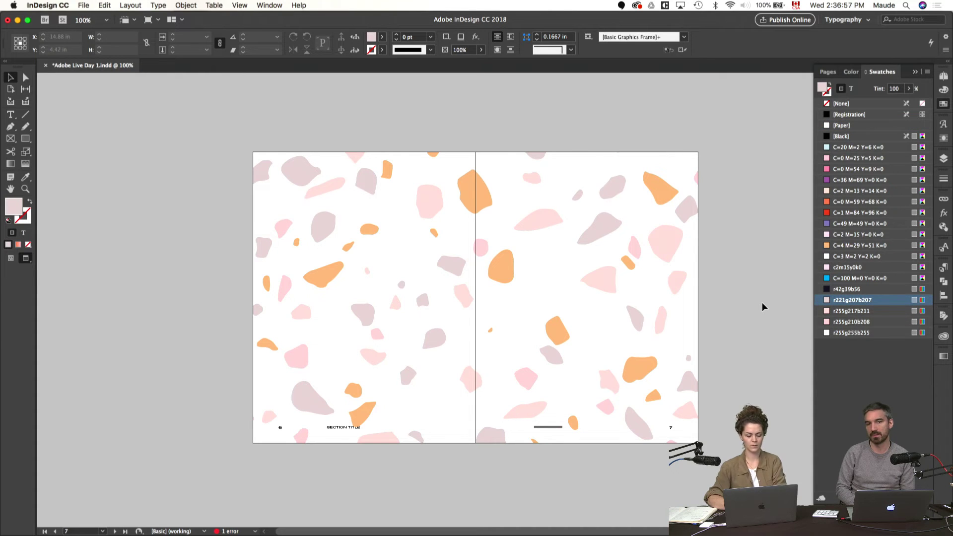
key("w")
key("m")
left_click_drag(104, 283, 230, 413)
left_click(183, 309)
type("v")
key("Escape")
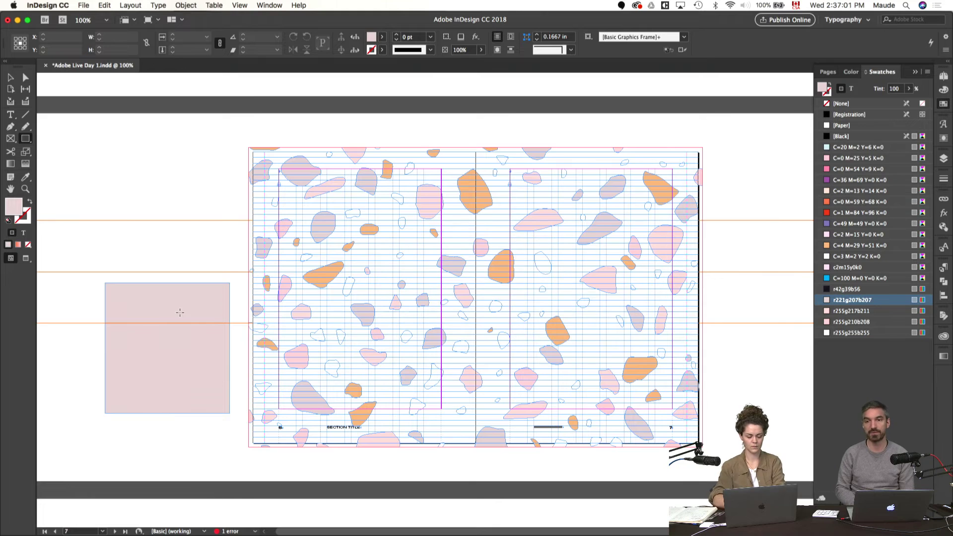
key("v")
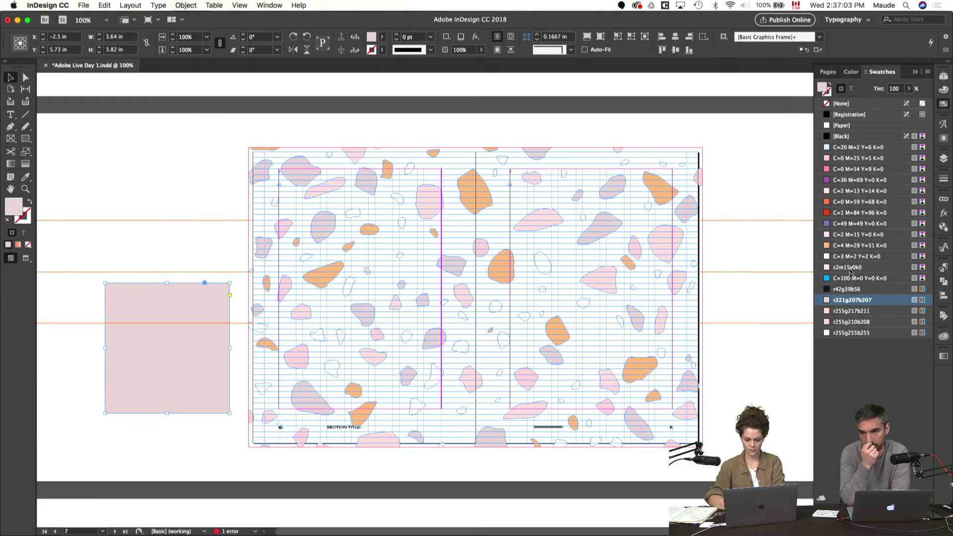
- Fill the pasteboard rectangle in turn with r255g217b211, r255g210b208 and r255g255b255 to compare the swatches
left_click(844, 312)
left_click(844, 321)
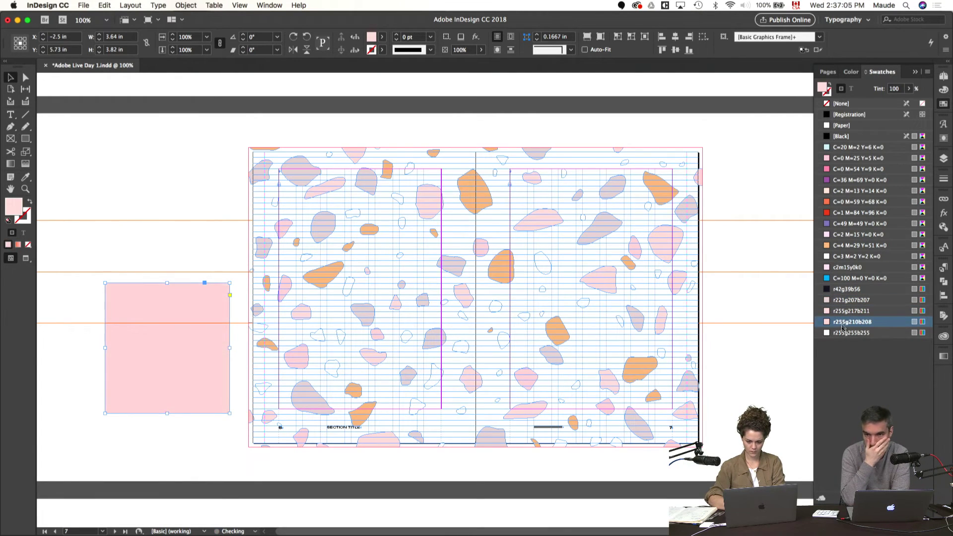
left_click(845, 333)
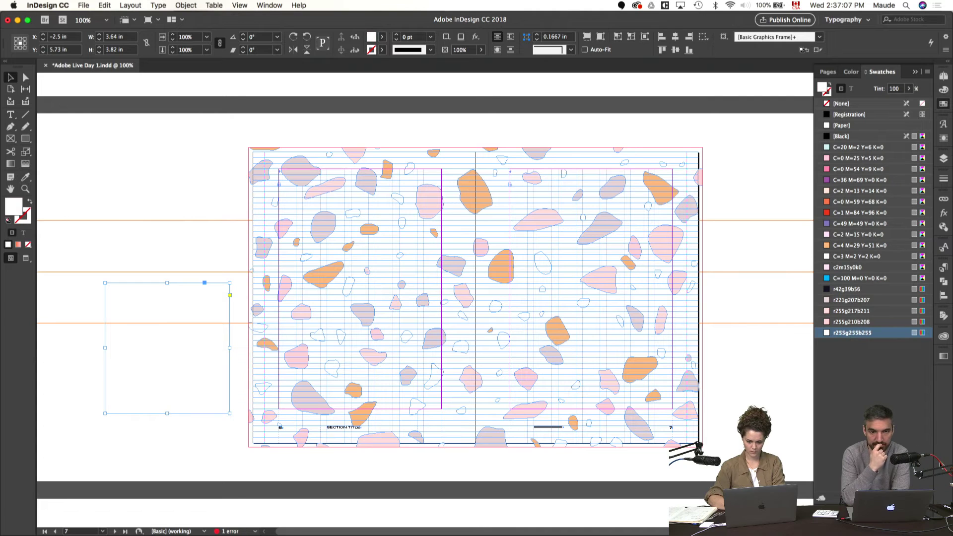
- Try deleting the r255g255b255 swatch with [None] as its replacement, and undo the deletion
key("Delete")
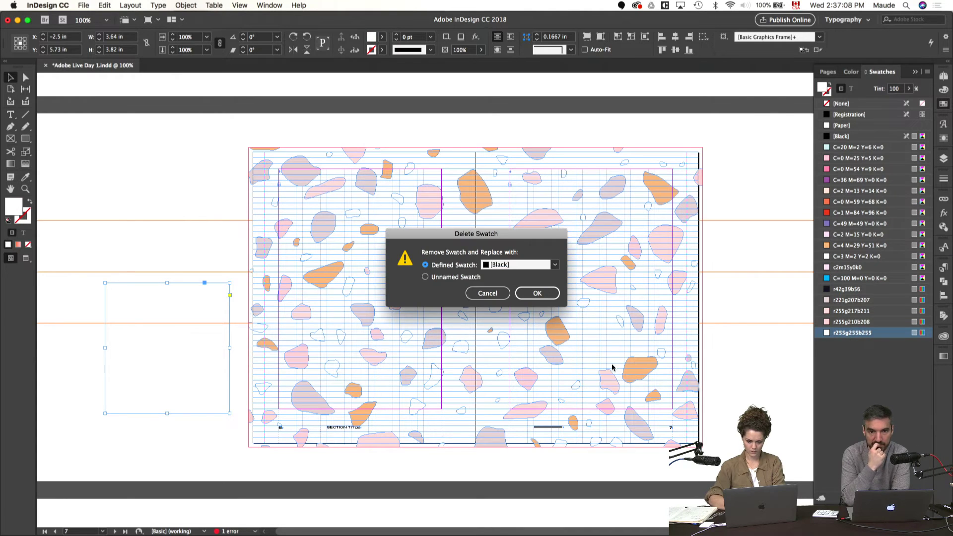
left_click(553, 268)
left_click(501, 274)
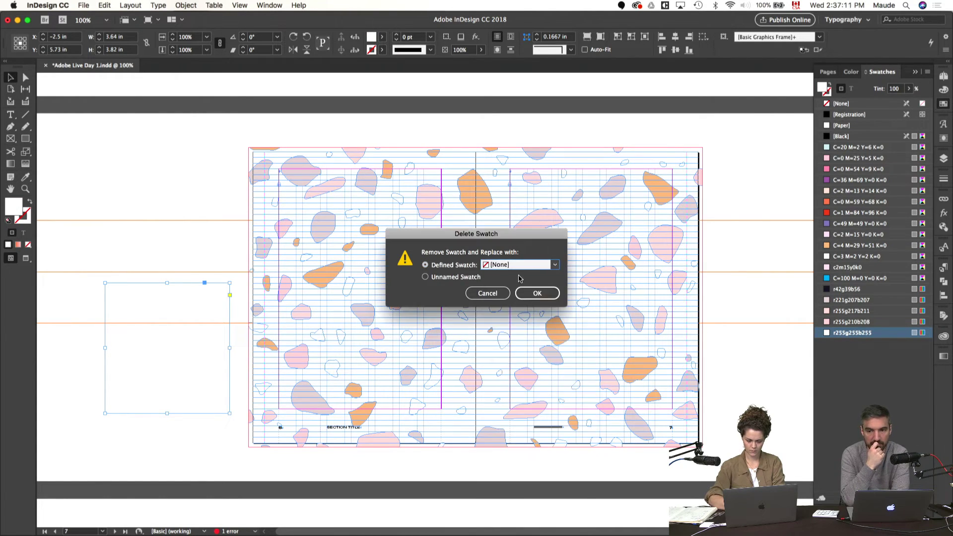
left_click(538, 294)
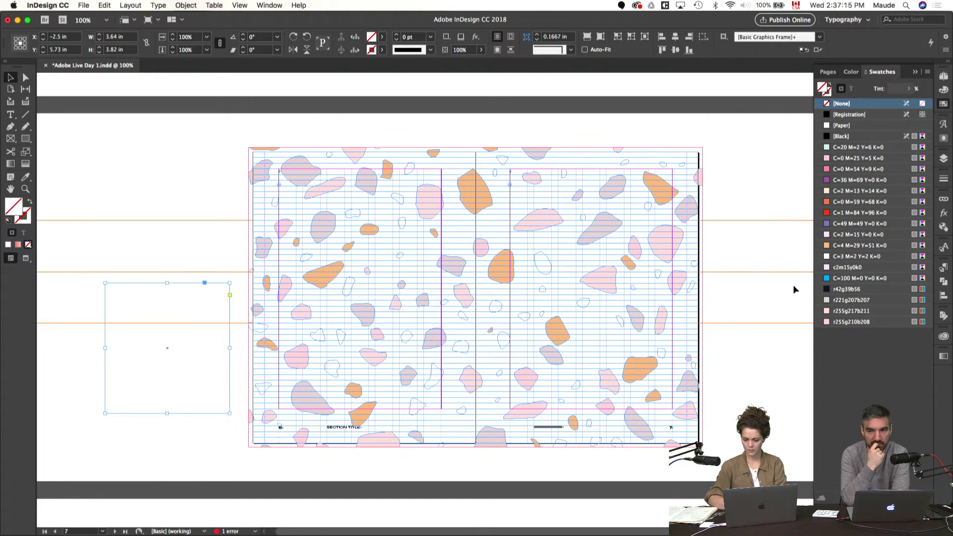
key("super+z")
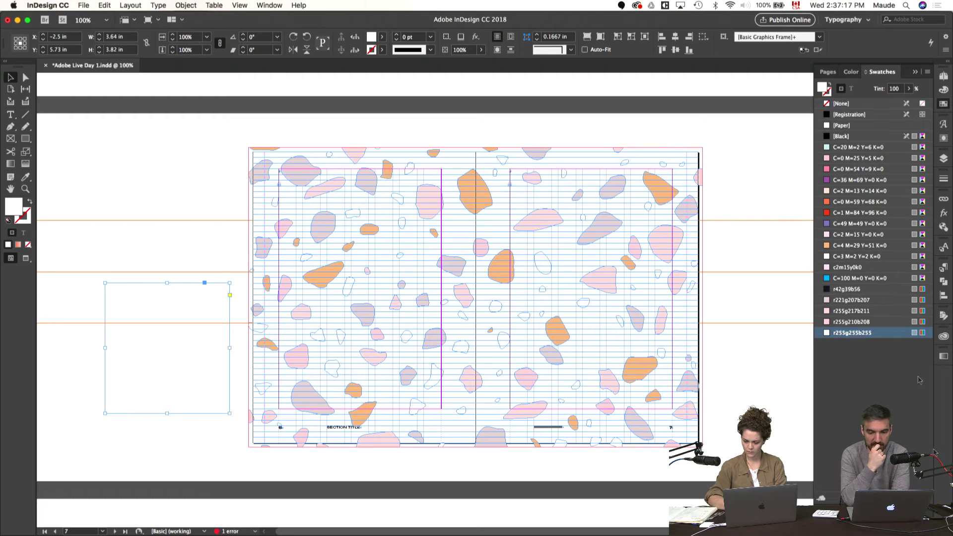
- Delete the r255g255b255 swatch, replacing it with C=3 M=2 Y=2 K=0, and preview the page 6–7 spread without guides
key("Delete")
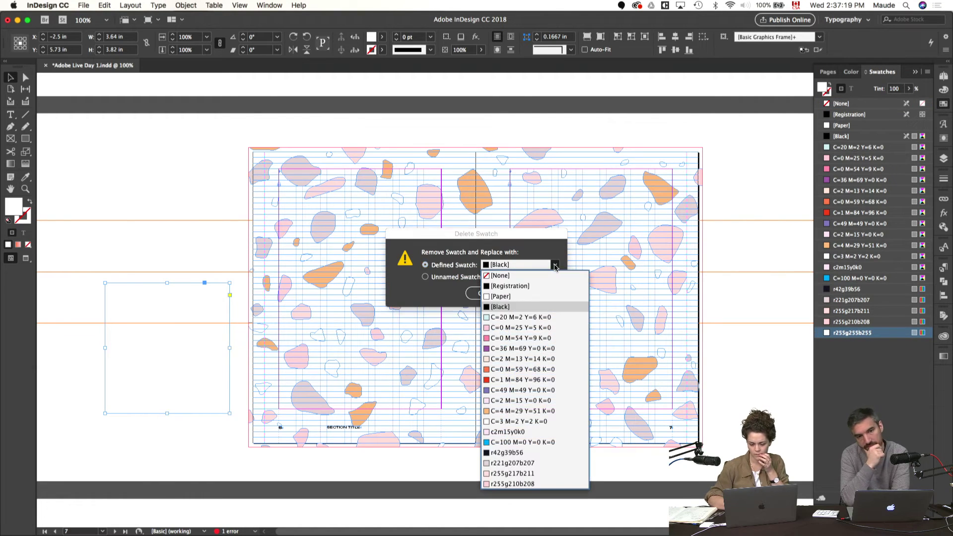
left_click(555, 264)
left_click(507, 421)
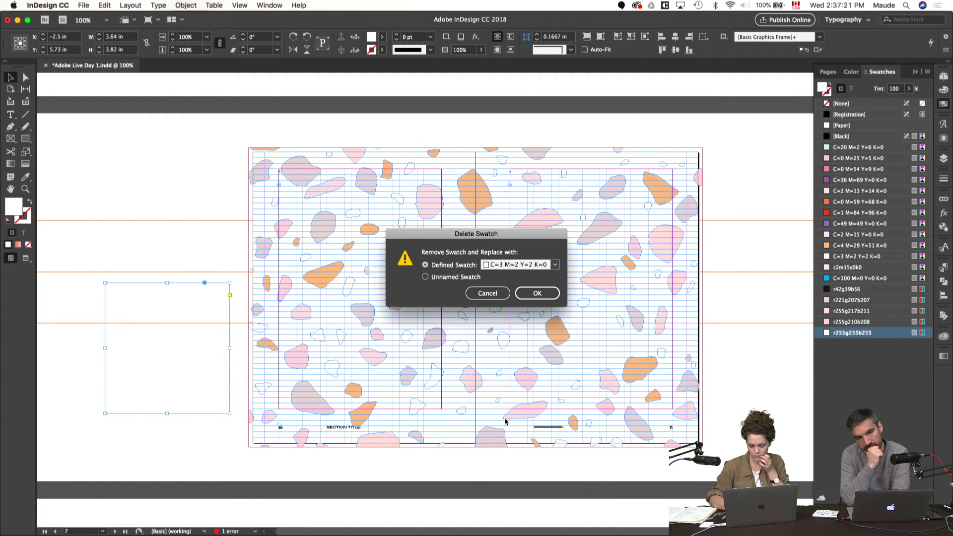
key("Return")
left_click(192, 246)
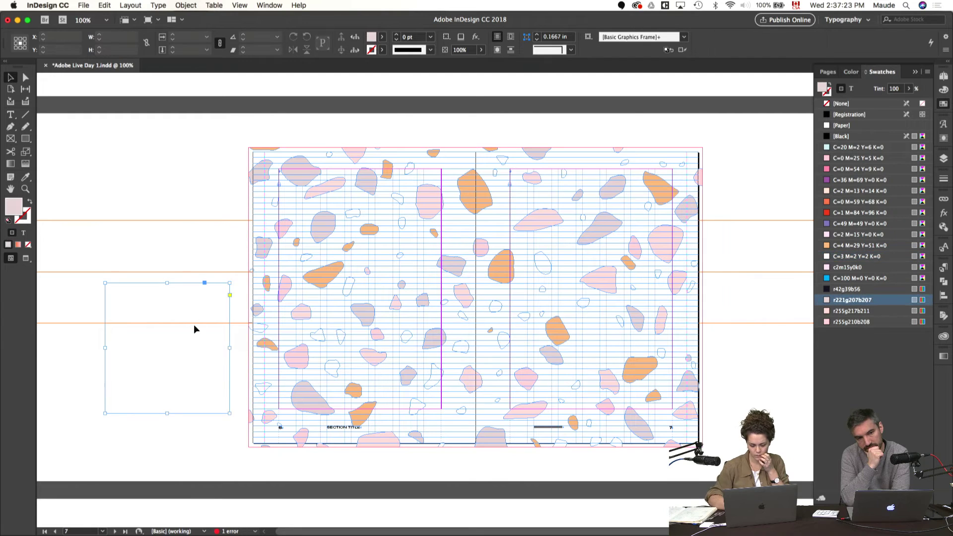
key("w")
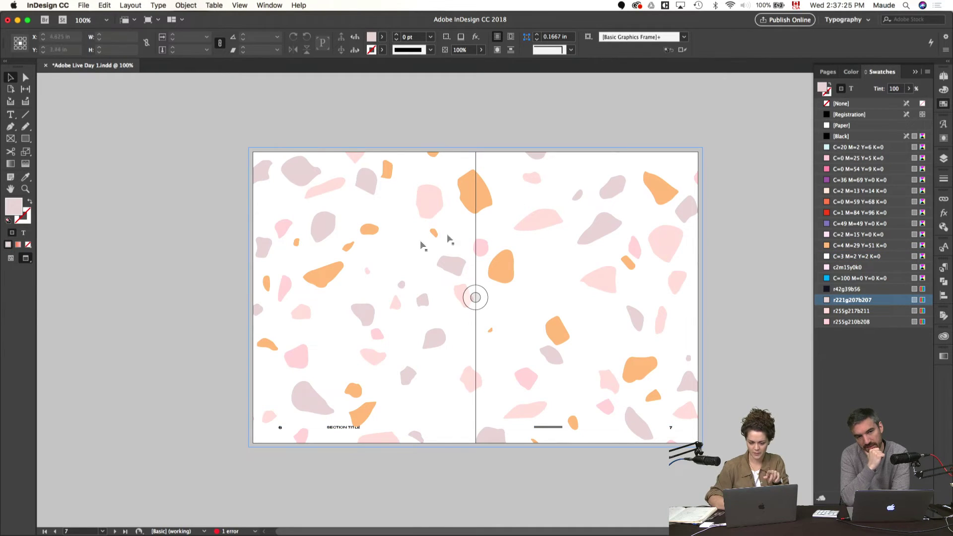
- Try deleting r255g217b211 and r255g210b208 together with C=2 M=15 Y=0 K=0 as their replacement, and undo the deletion
left_click(847, 324)
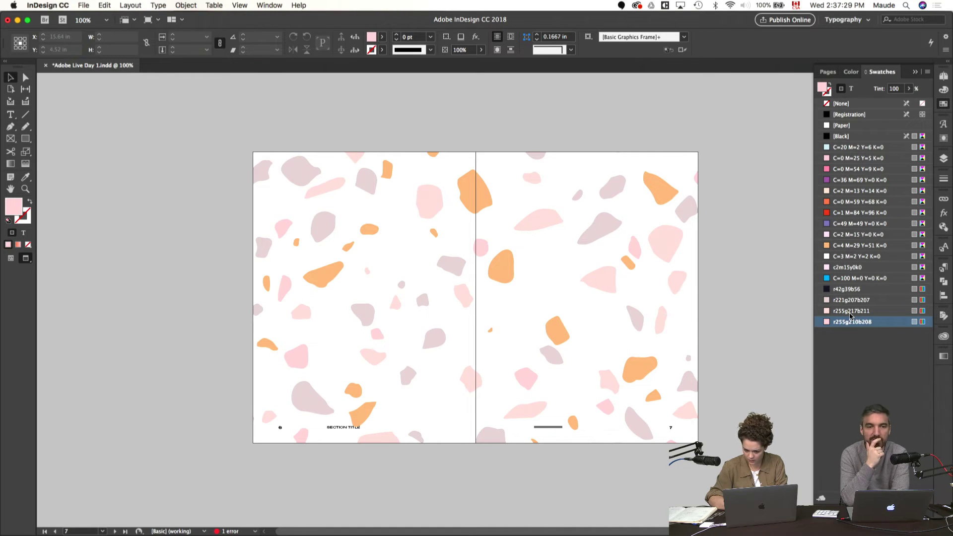
left_click(850, 311, "shift")
left_click(924, 497)
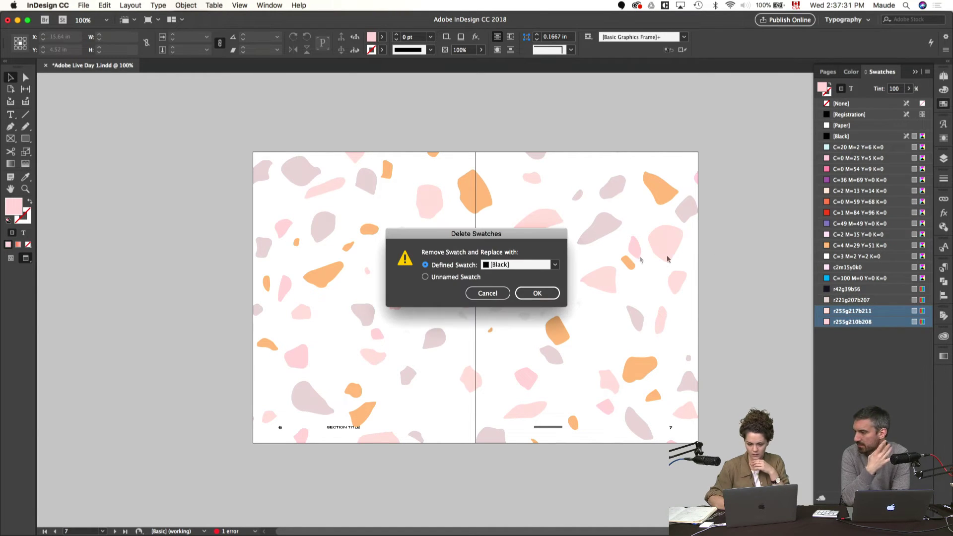
left_click(554, 266)
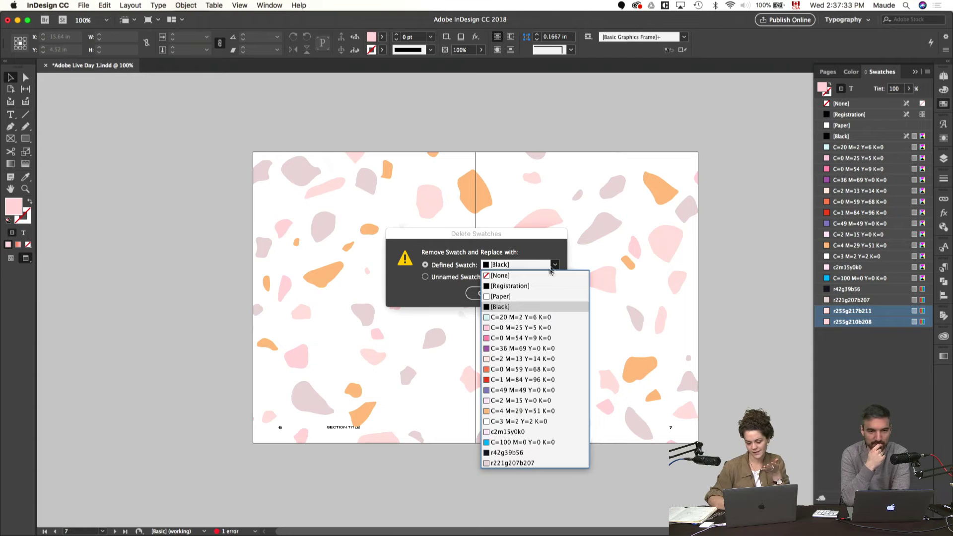
left_click(508, 400)
key("Return")
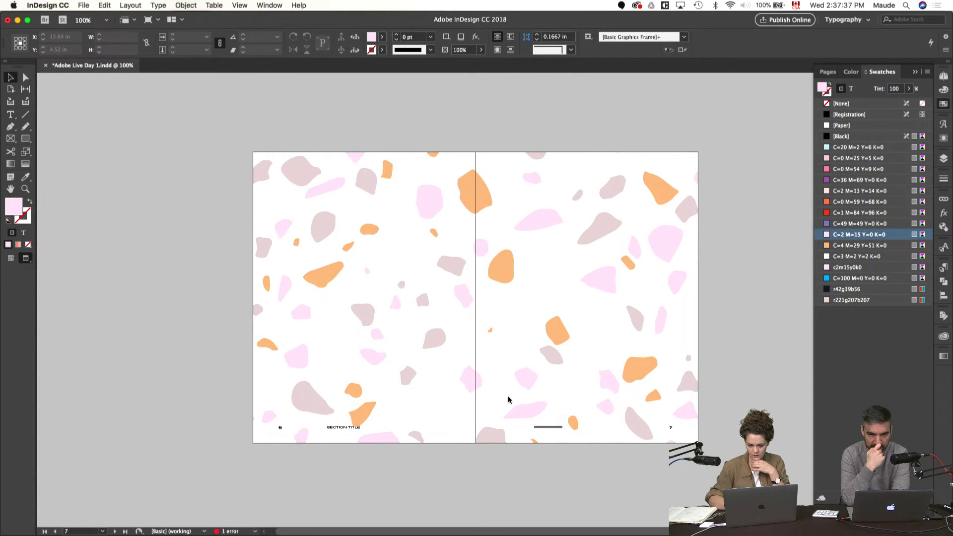
left_click(525, 391)
key("super+z")
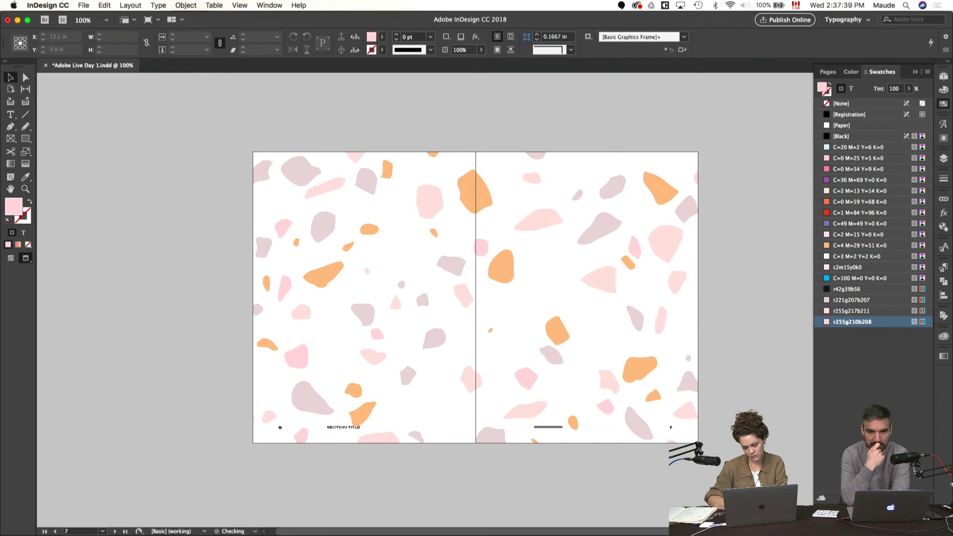
- Delete the r255g210b208 swatch, replacing it with C=0 M=25 Y=5 K=0
key("Delete")
left_click(555, 265)
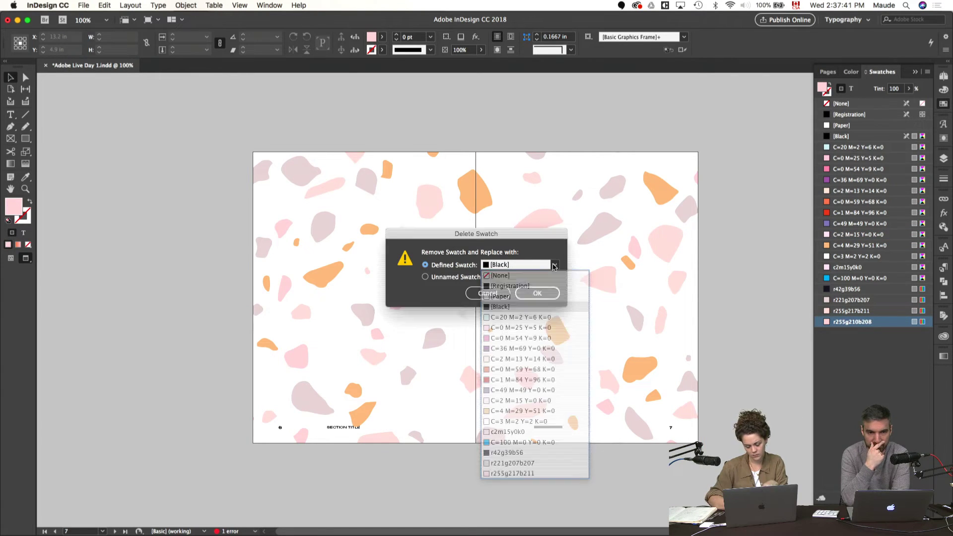
left_click(516, 328)
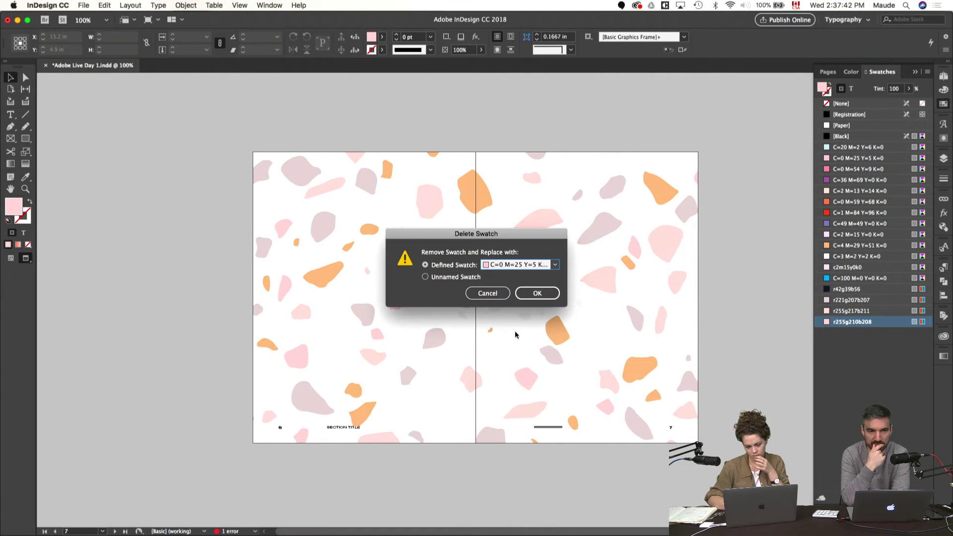
left_click(537, 294)
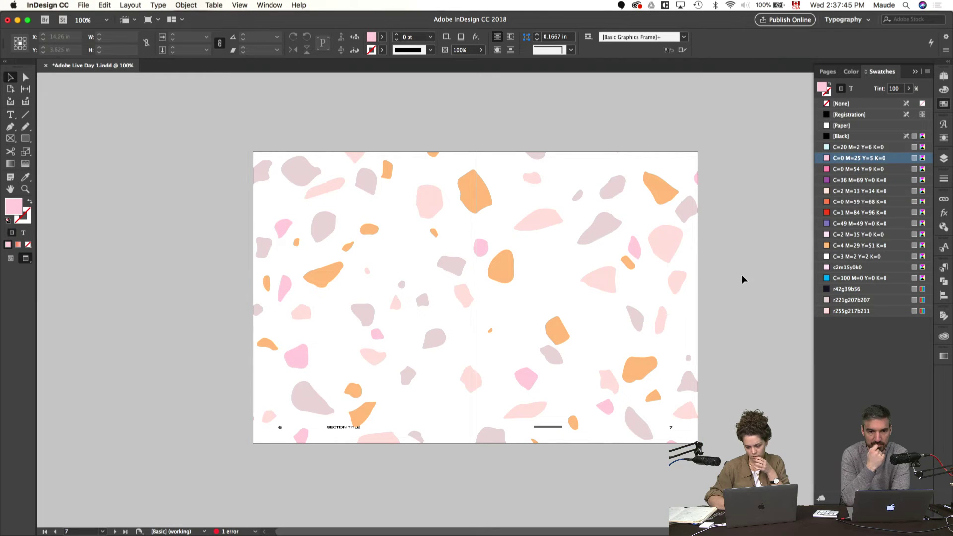
- Delete the r255g217b211 swatch, replacing it with C=2 M=13 Y=14 K=0
left_click(846, 311)
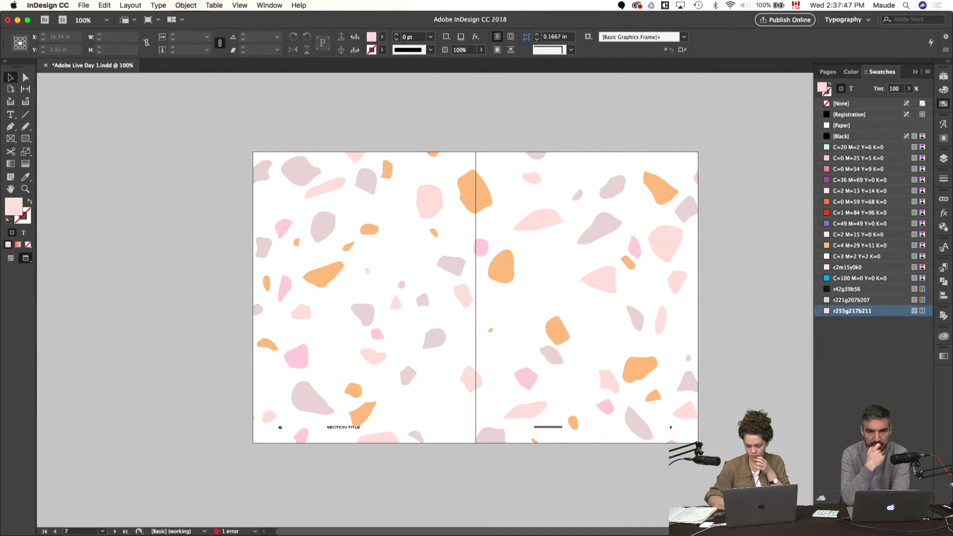
left_click(925, 498)
left_click(554, 264)
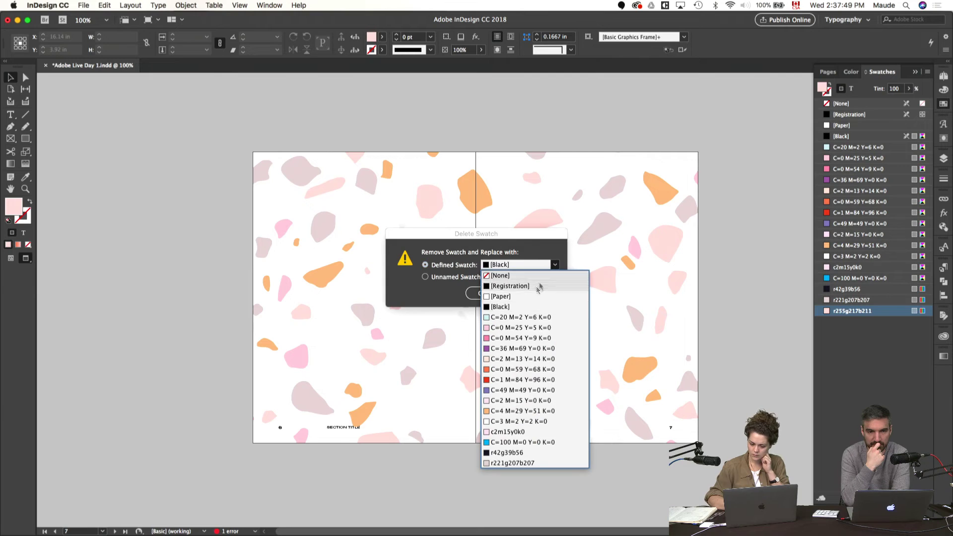
left_click(500, 336)
left_click(554, 266)
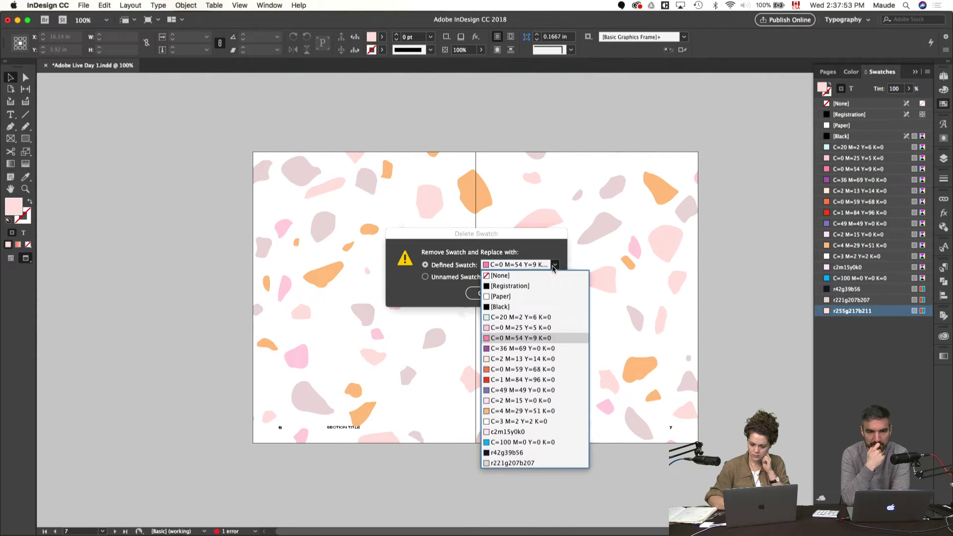
left_click(495, 358)
key("Return")
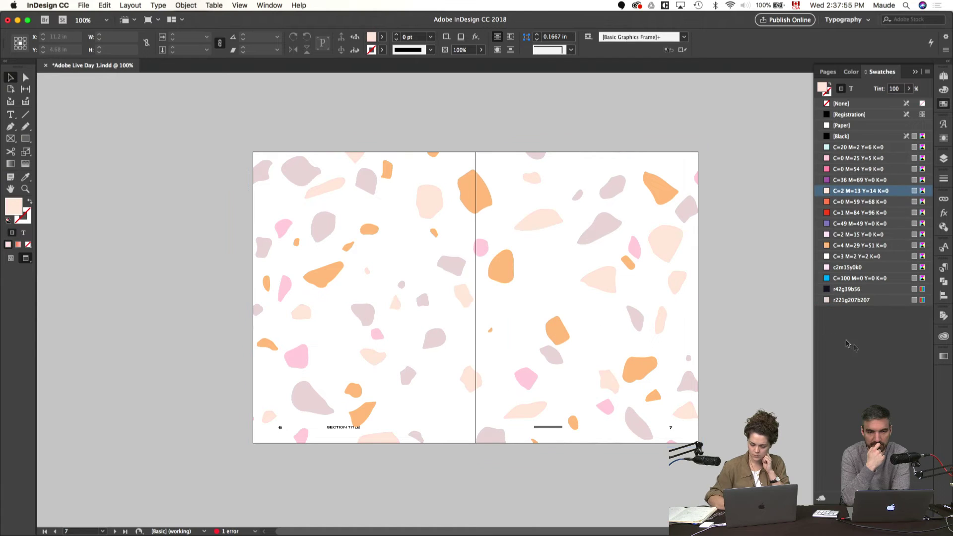
- Delete the r221g207b207 swatch, replacing it with the purple C=36 M=69 Y=0 K=0
left_click(839, 299)
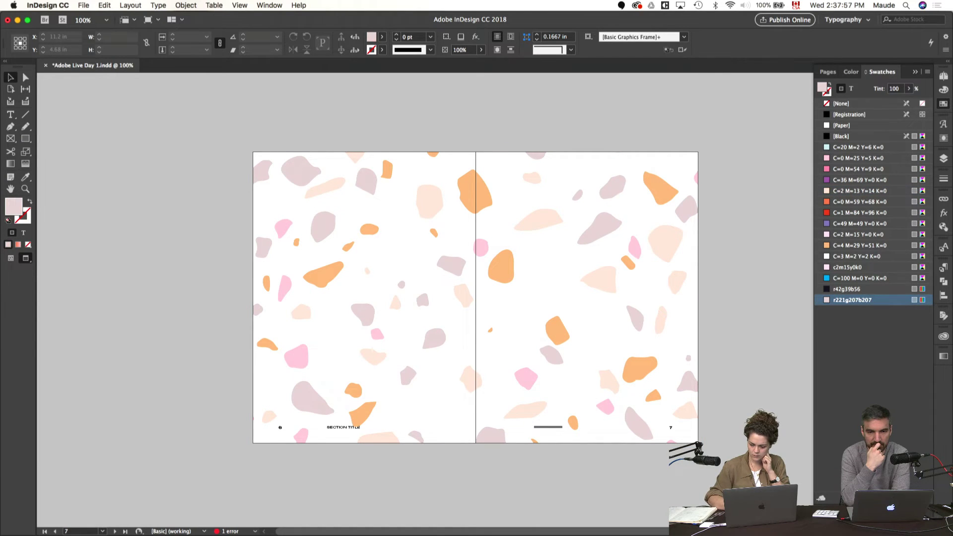
left_click(922, 498)
left_click(555, 266)
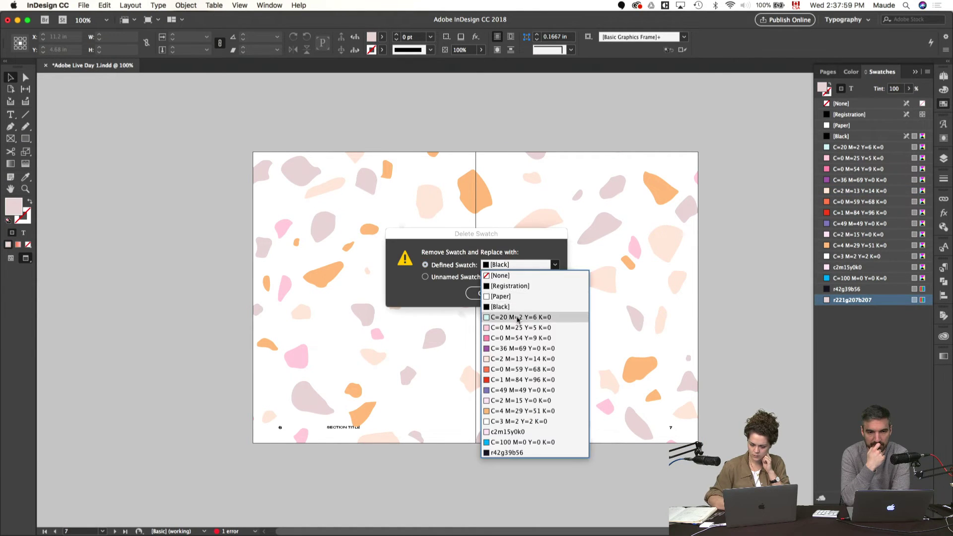
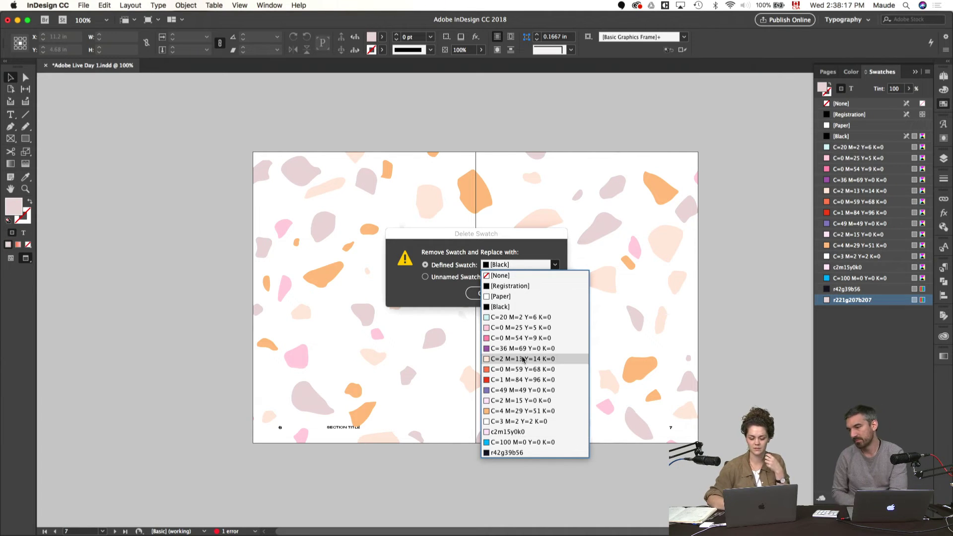
left_click(507, 349)
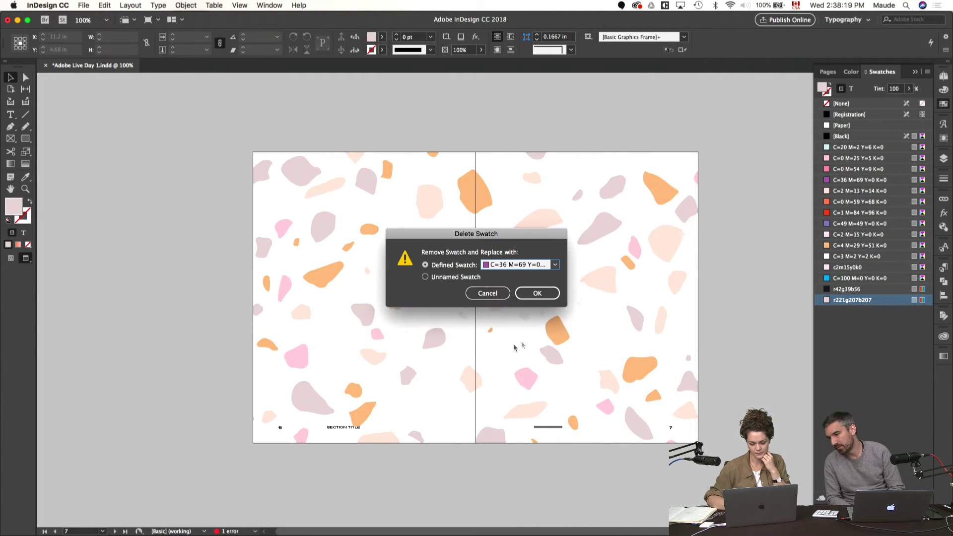
left_click(529, 294)
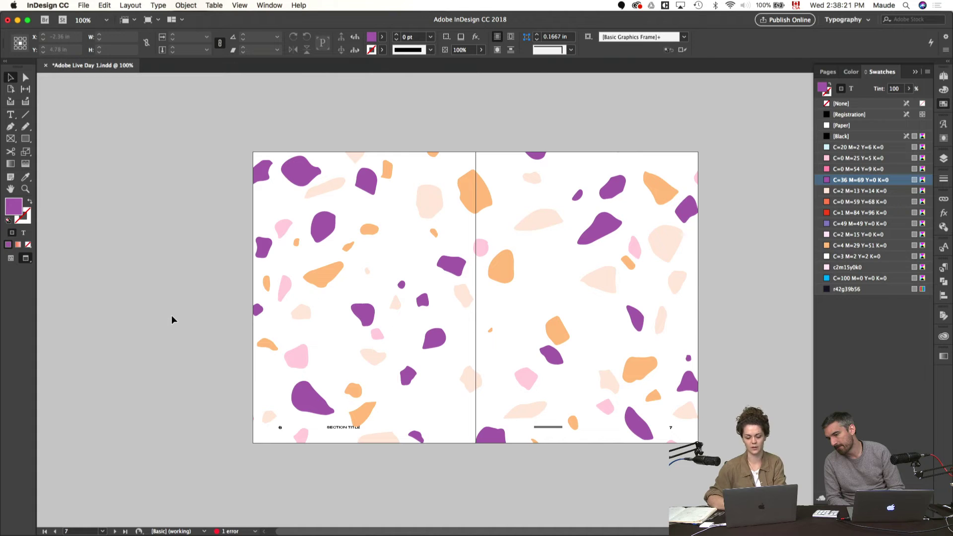
- Switch to Illustrator, select all the terrazzo stones in the isolated group and open Recolor Artwork beside the pattern
key("super+Tab")
key("super+Tab")
key("super+Tab")
key("super+Tab")
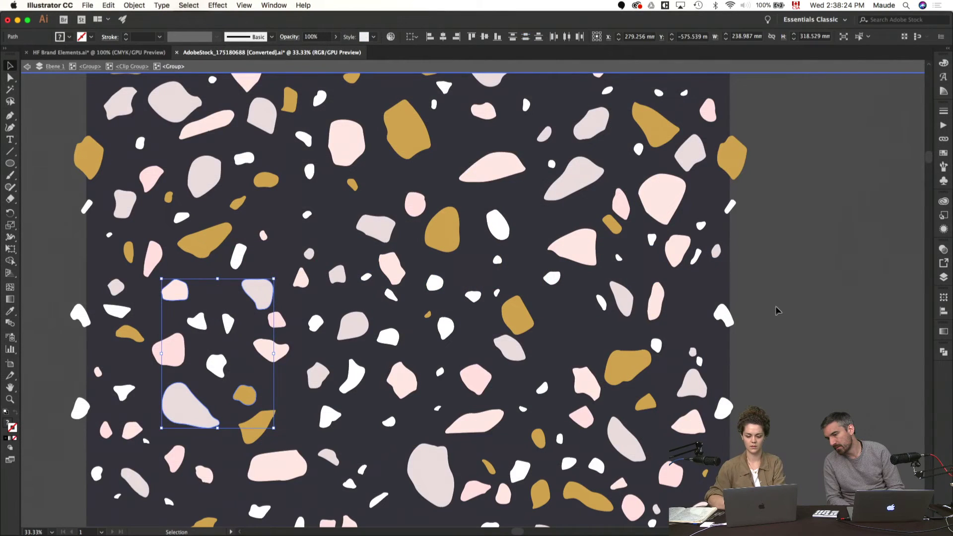
left_click(777, 310)
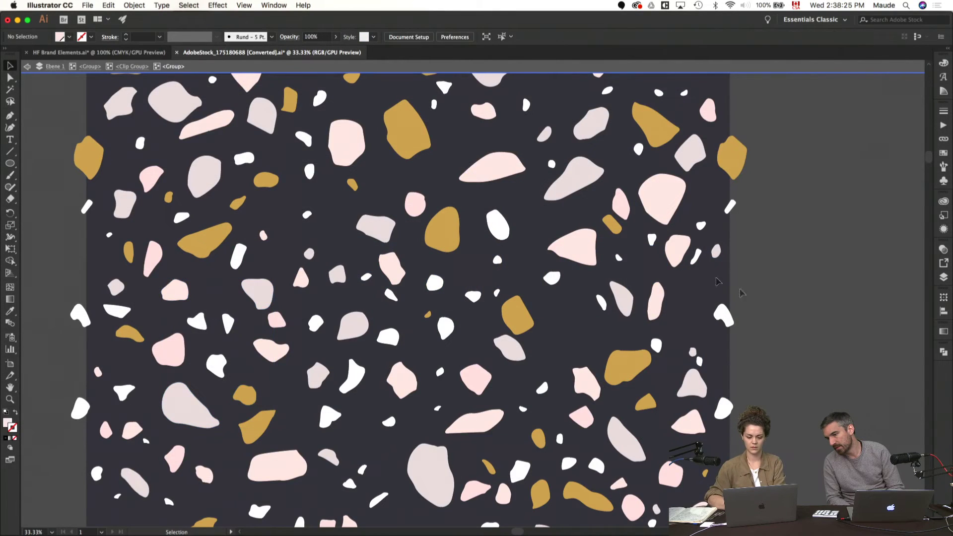
key("a")
key("super+a")
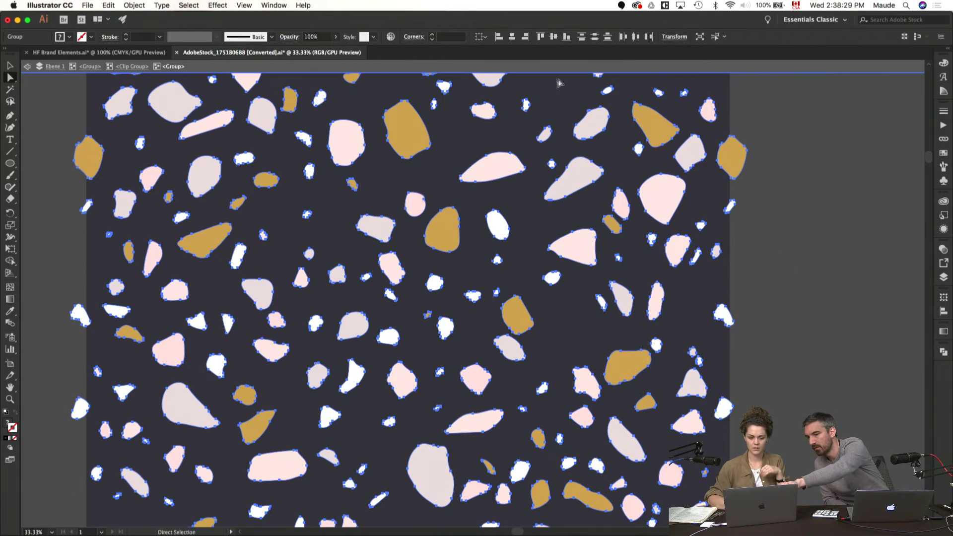
left_click(390, 37)
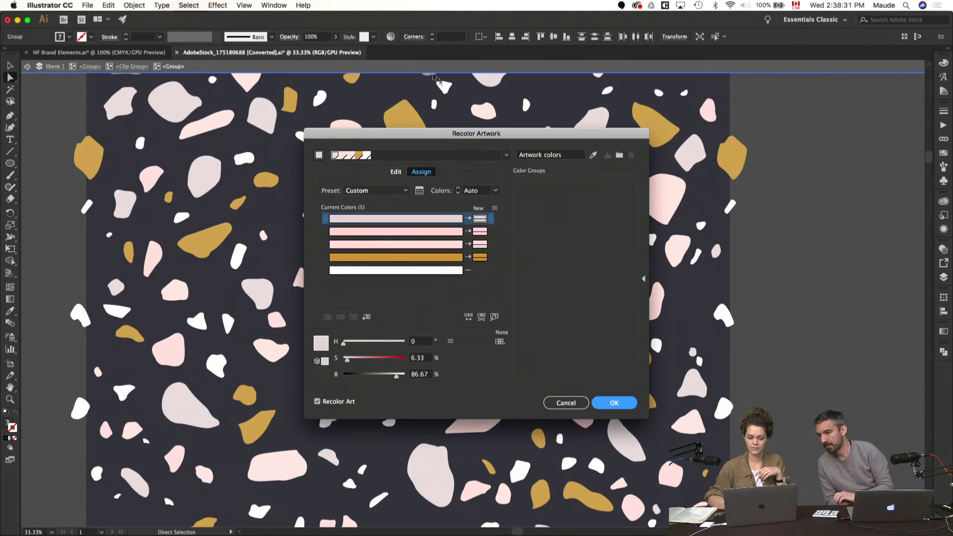
left_click_drag(443, 133, 618, 78)
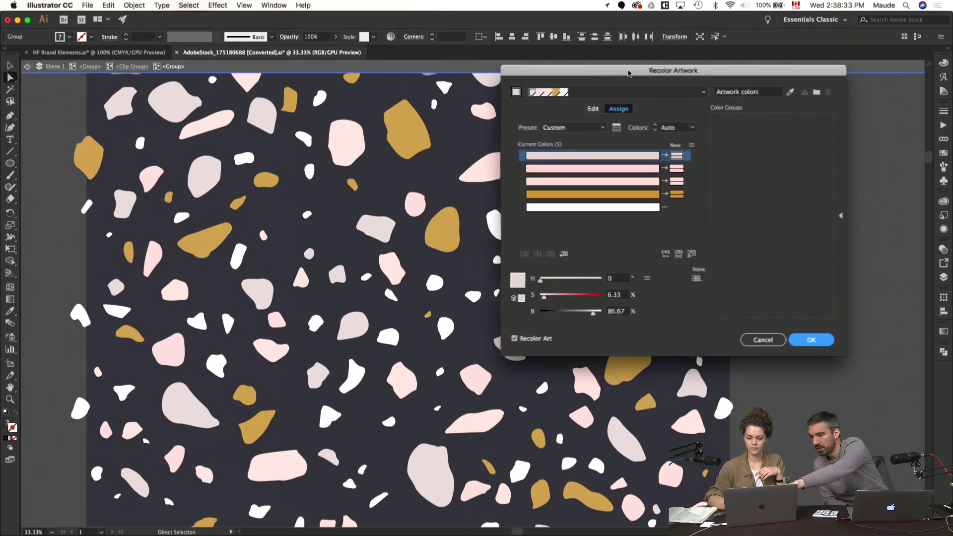
- Shift individual stone hues on the color wheel, and rotate the whole palette to orange, yellow and purple with harmony colors linked
left_click(592, 108)
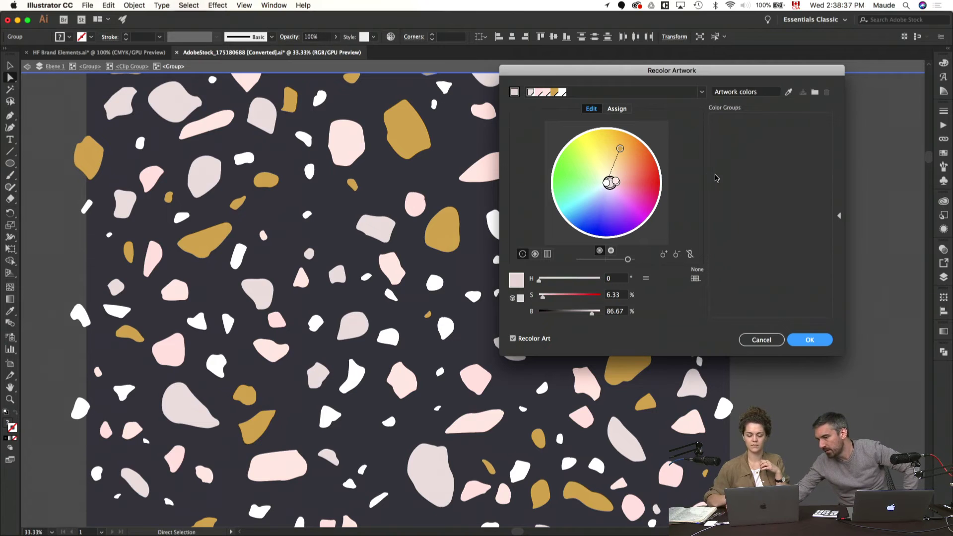
mouse_move(617, 184)
left_mouse_down()
mouse_move(610, 166)
mouse_move(572, 191)
mouse_move(578, 203)
mouse_move(606, 186)
mouse_move(611, 201)
left_mouse_up()
left_click_drag(621, 152, 599, 163)
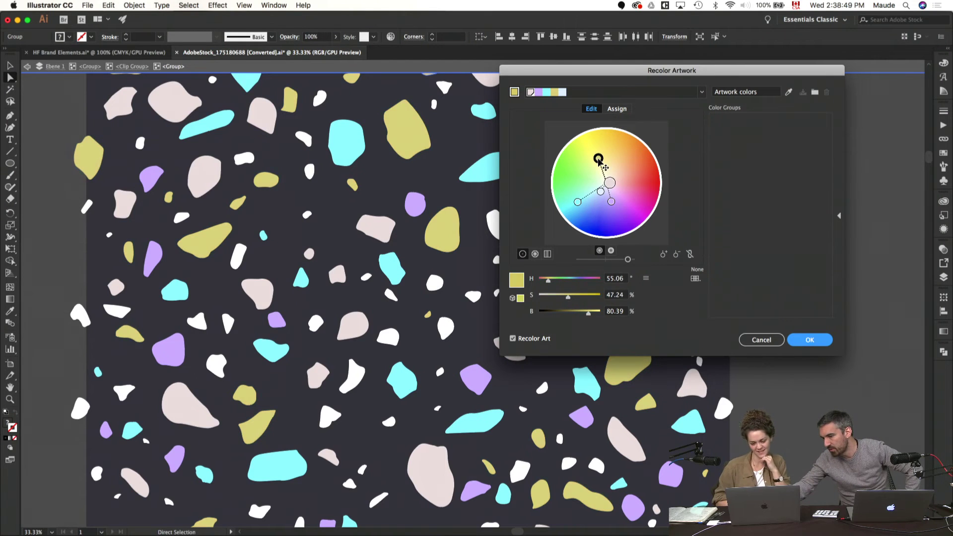
left_click(611, 201)
left_click_drag(611, 201, 601, 201)
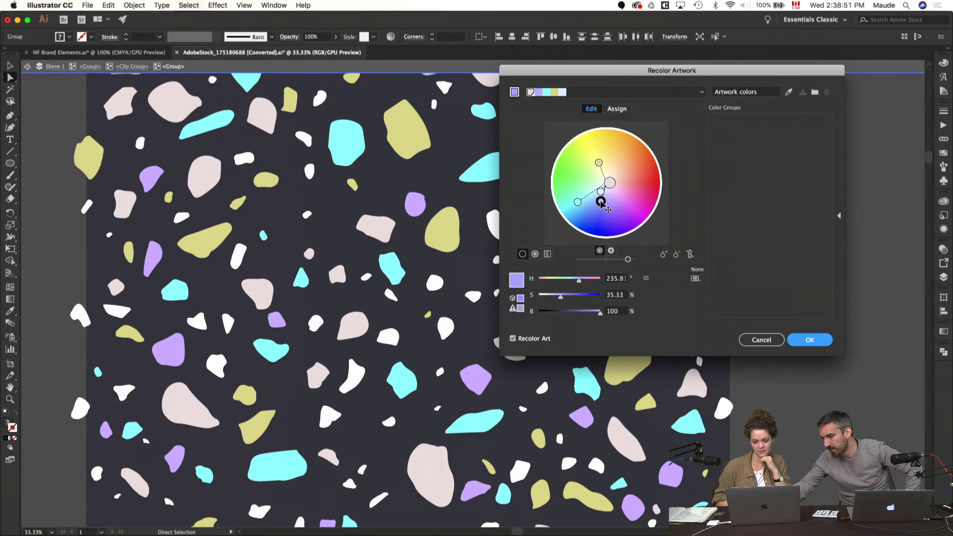
left_click(690, 255)
left_click_drag(579, 203, 621, 165)
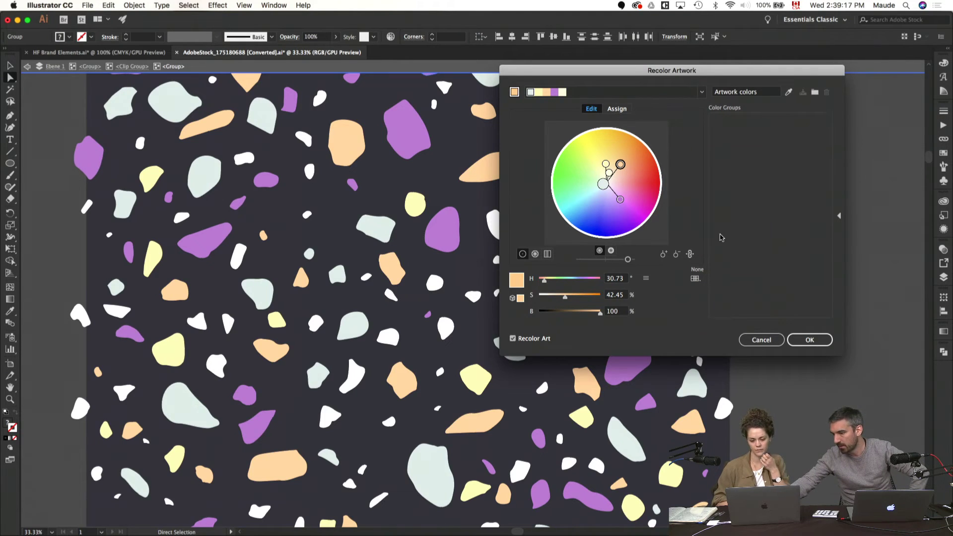
- Try limiting the terrazzo recoloring to the Baroque swatch library and to Kids Stuff
left_click(700, 279)
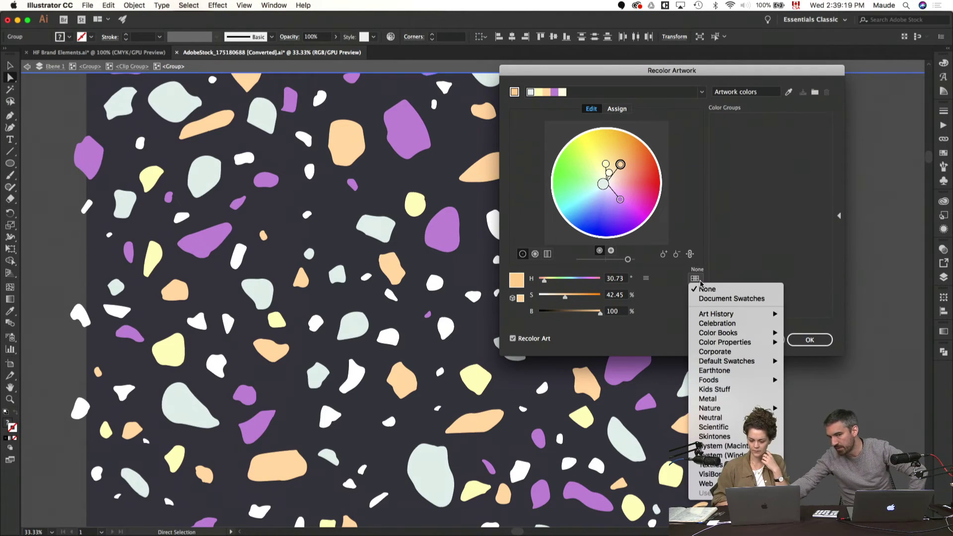
mouse_move(744, 313)
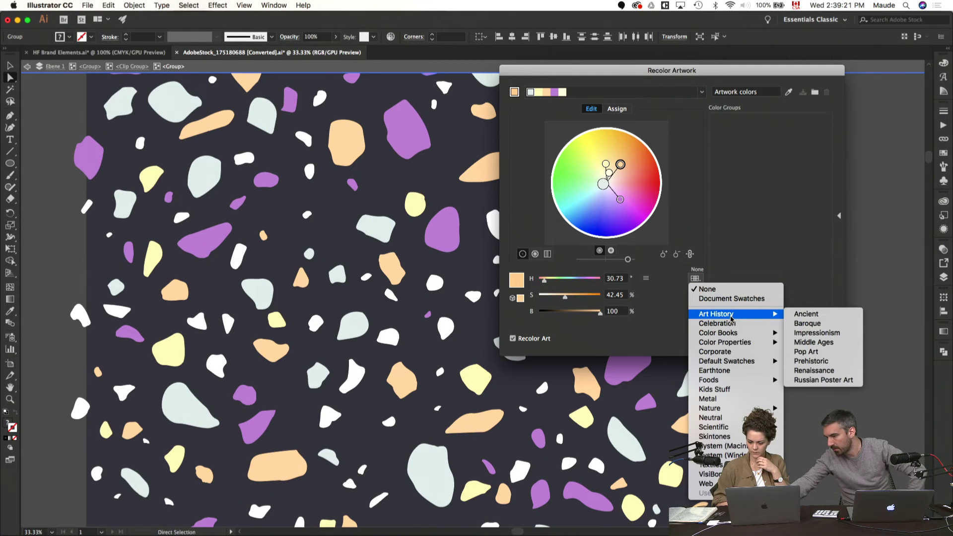
left_click(804, 323)
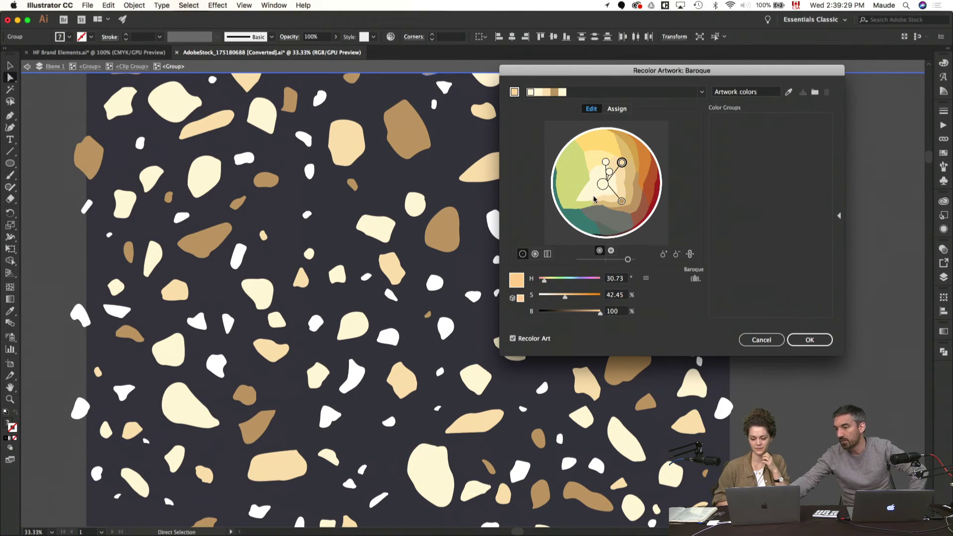
left_click(695, 279)
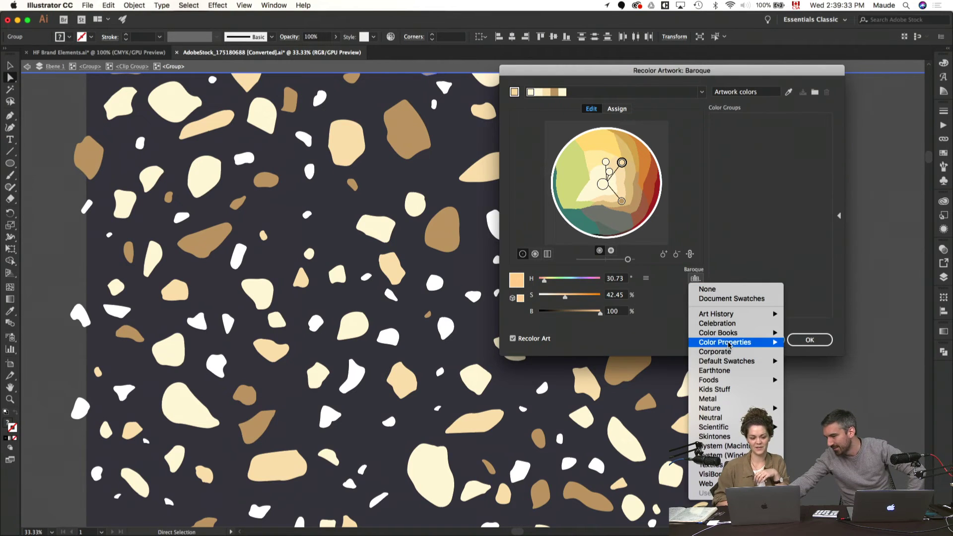
mouse_move(727, 342)
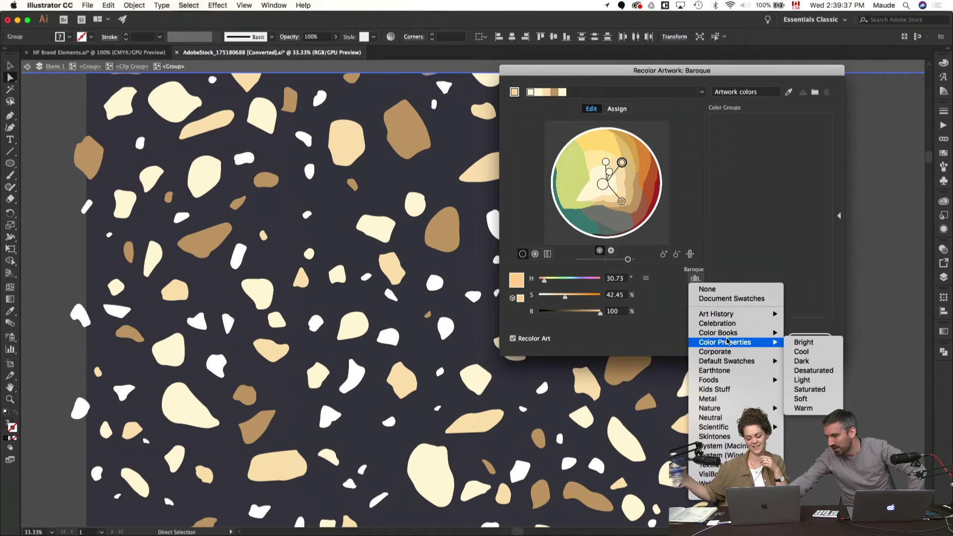
left_click(739, 390)
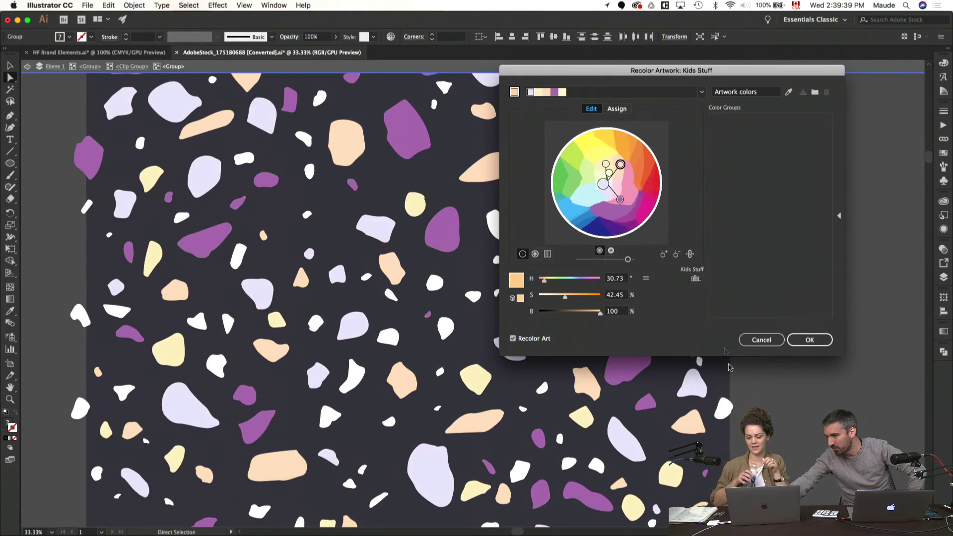
- Try rotating the linked Kids Stuff hues to greens and orange on the color wheel, and cancel the recoloring
left_click_drag(620, 200, 628, 212)
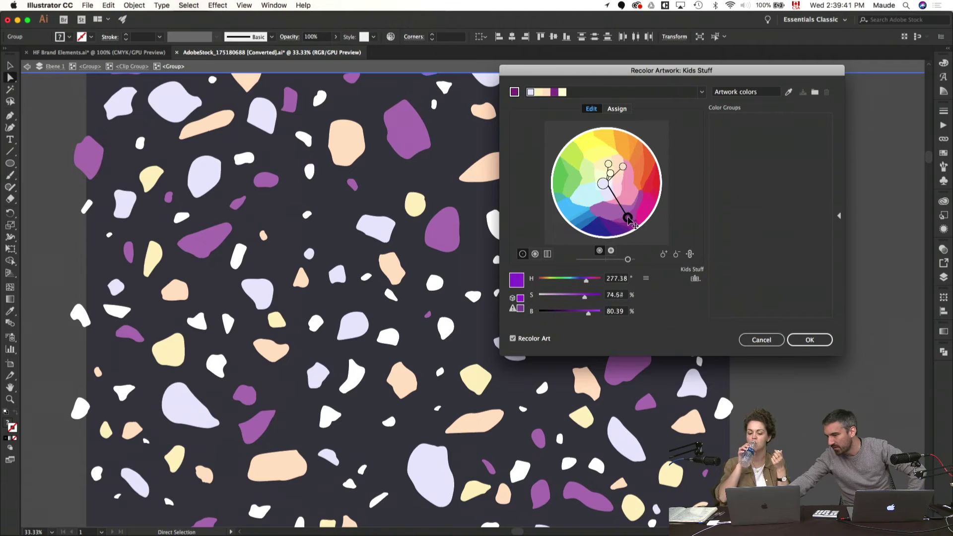
left_click(622, 166)
mouse_move(626, 168)
left_mouse_down()
mouse_move(633, 154)
mouse_move(599, 149)
mouse_move(610, 156)
mouse_move(589, 185)
left_mouse_up()
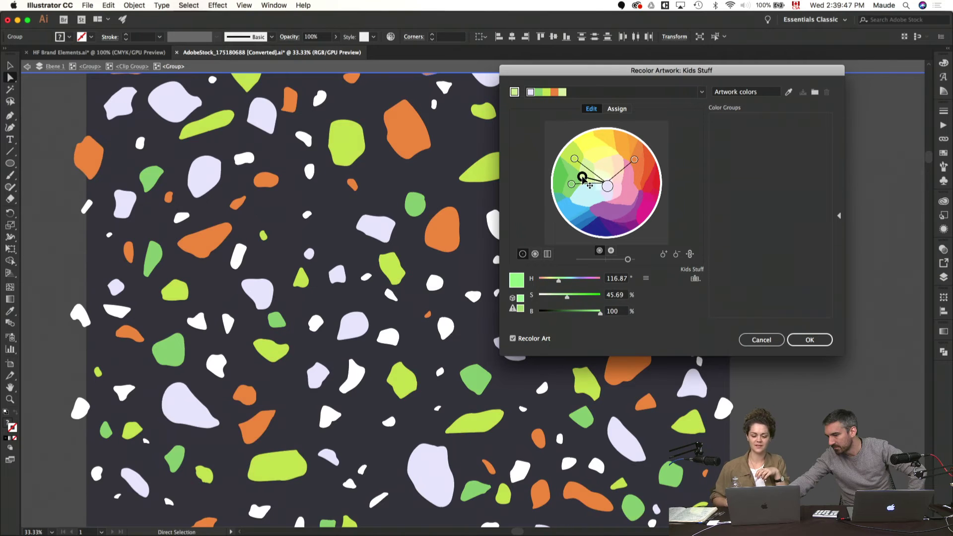
left_click(746, 338)
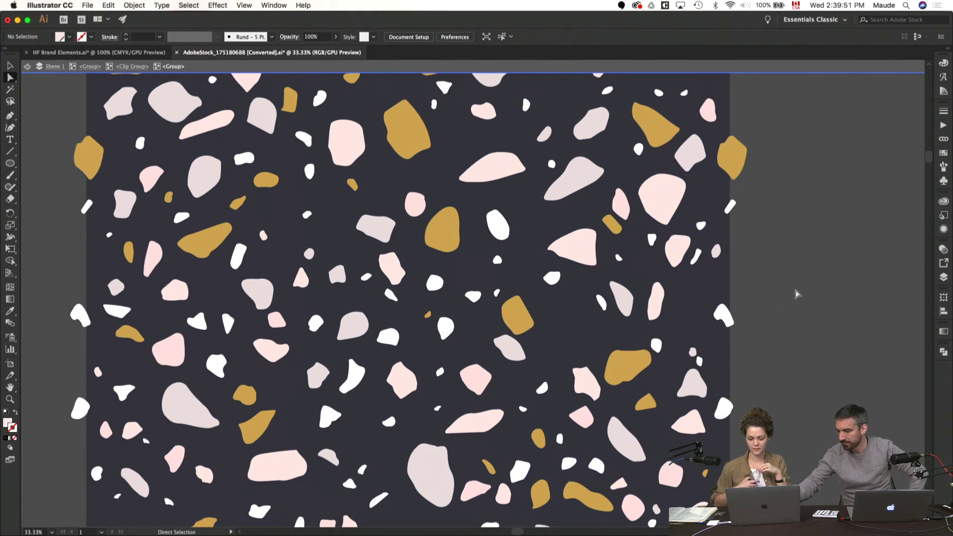
- Switch to InDesign and delete the r221g207b207 swatch, replacing it with the orange C=0 M=59 Y=68 K=0
key("super+Tab")
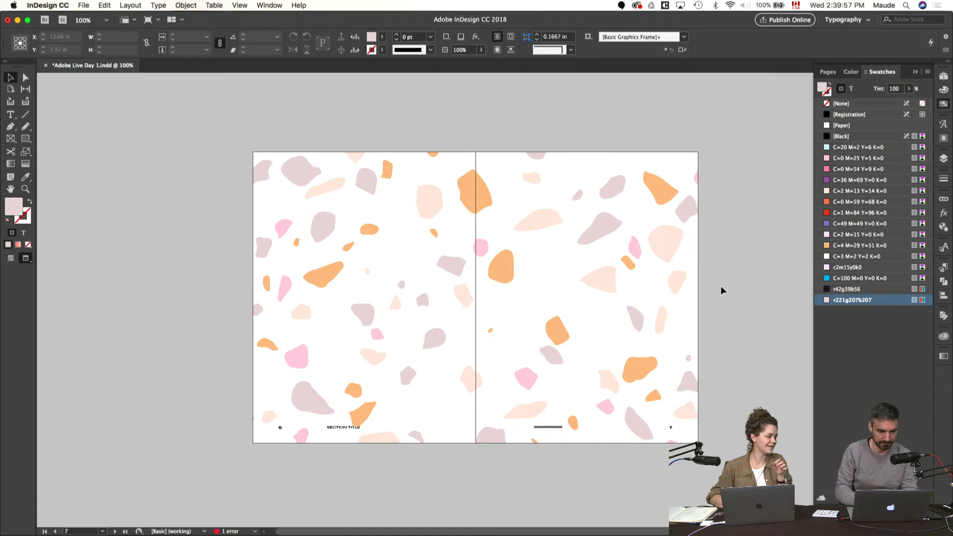
left_click(606, 277)
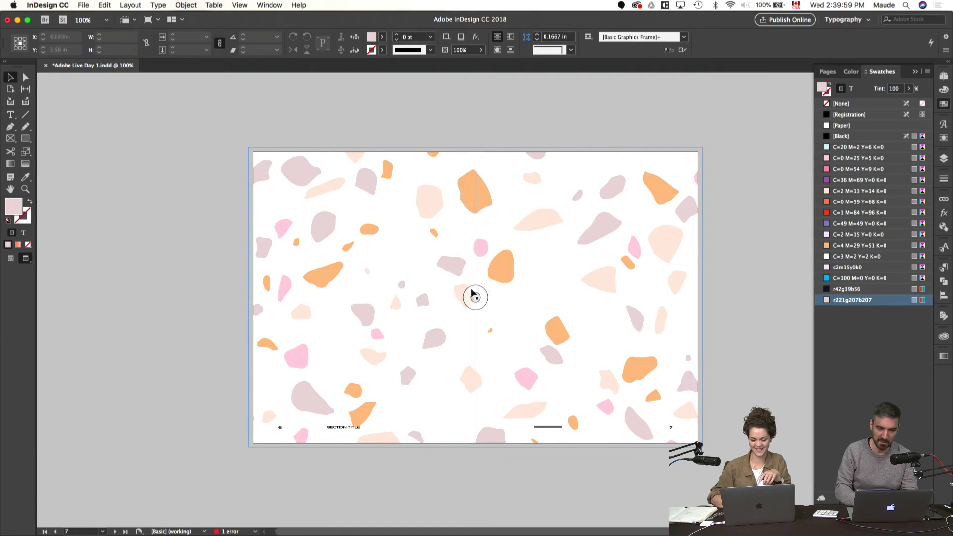
left_click(770, 311)
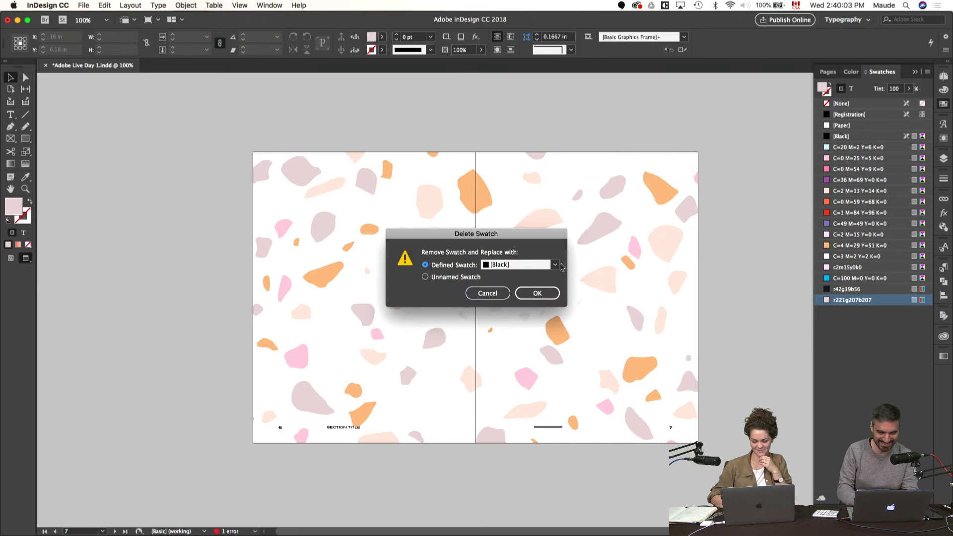
left_click(555, 265)
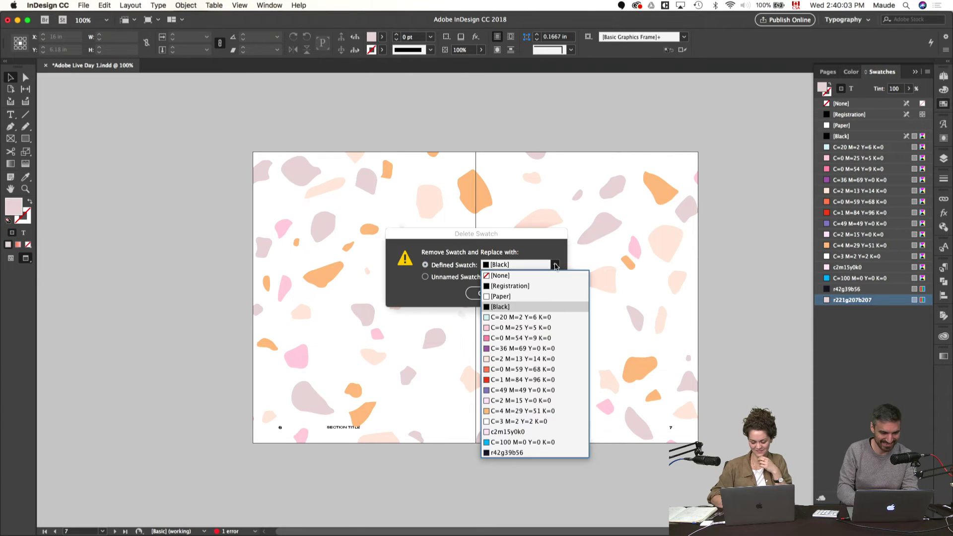
left_click(502, 370)
key("Return")
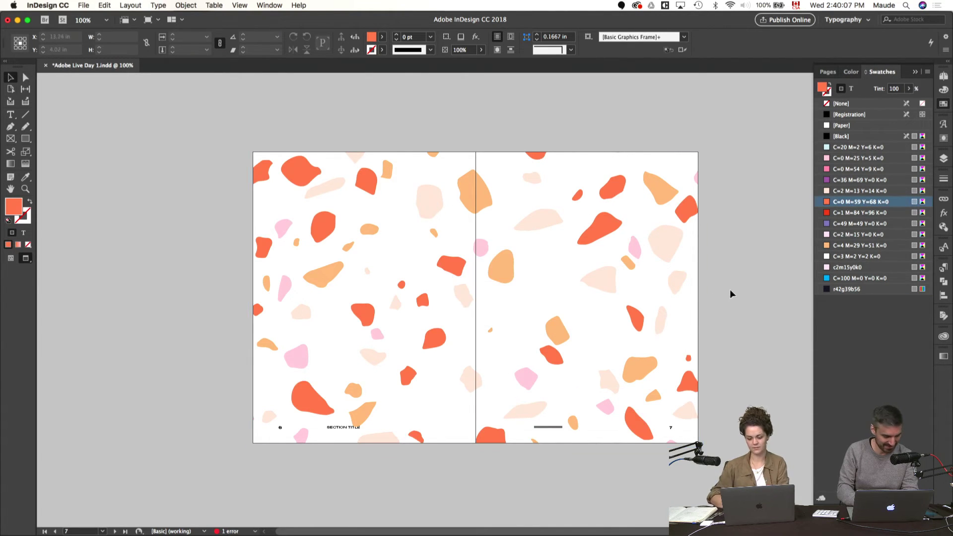
- Rotate the terrazzo pattern content inside its frame by -90°
key("b")
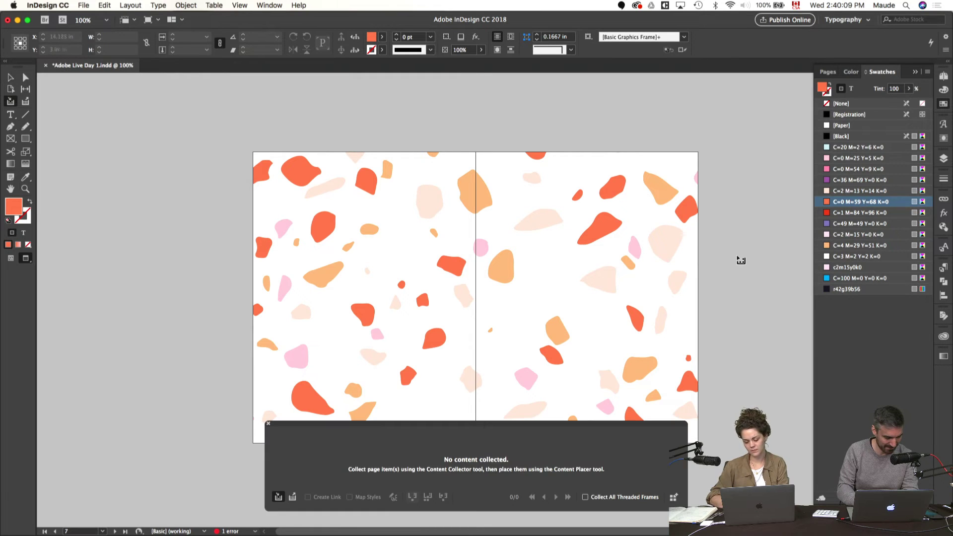
key("v")
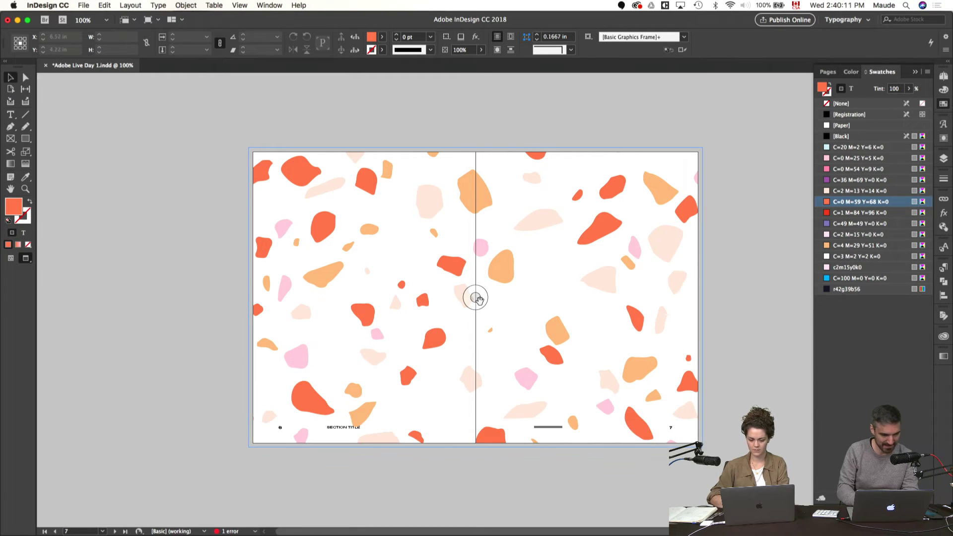
left_click(476, 298)
key("e")
left_click_drag(598, 229, 524, 384)
key("r")
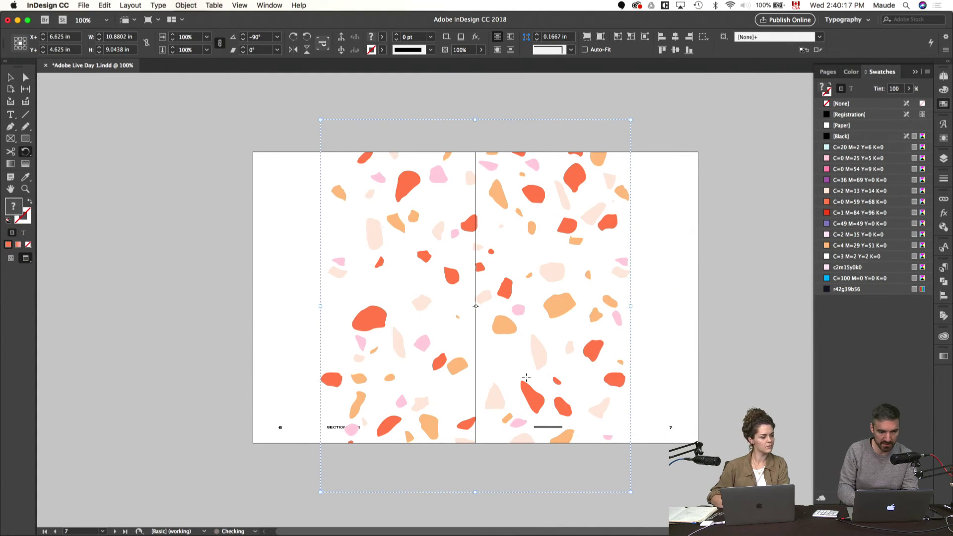
- Move the rotated terrazzo pattern over page 7 and scale it down to about 9.14 by 7.6 in
key("v")
left_click_drag(476, 297, 582, 305)
key("s")
left_click_drag(676, 206, 755, 218)
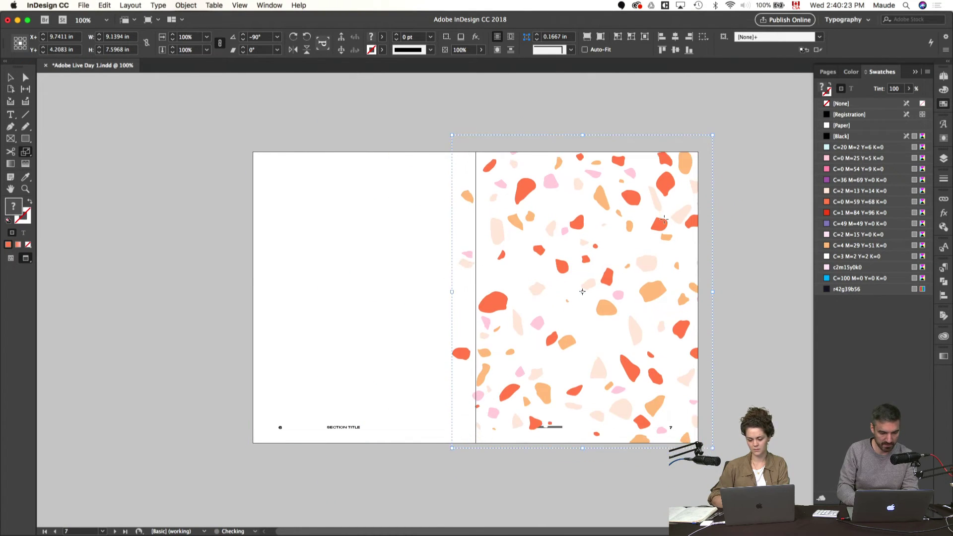
- Crop the pattern's frame at the spine to a width of 6.625 in, covering only page 7, and check the spread
key("v")
left_click(343, 303)
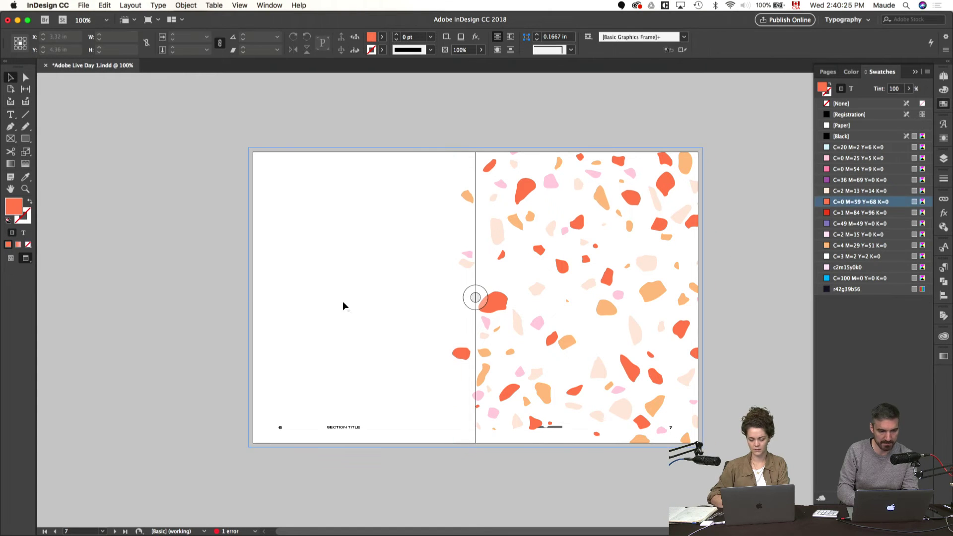
left_click_drag(253, 297, 477, 287)
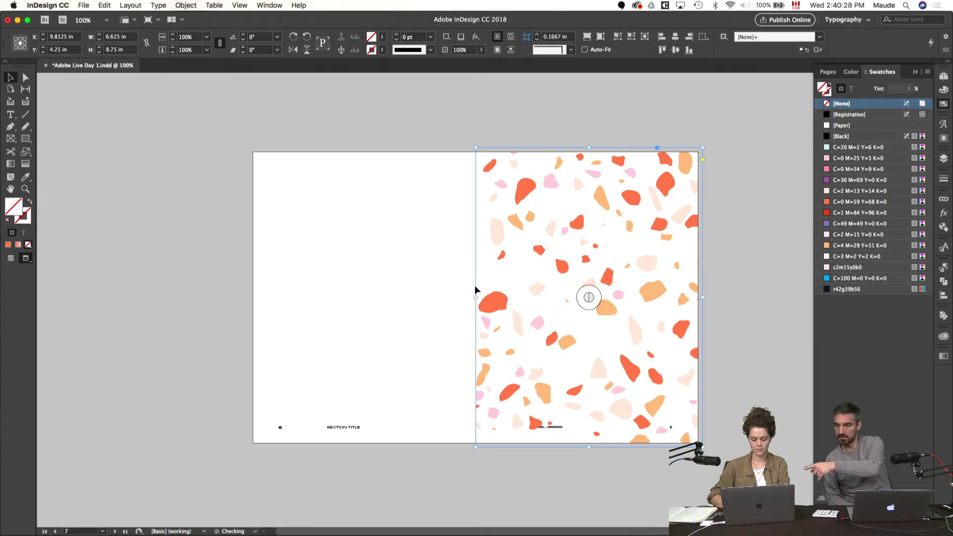
left_click(745, 297)
key("w")
key("w")
key("super+equal")
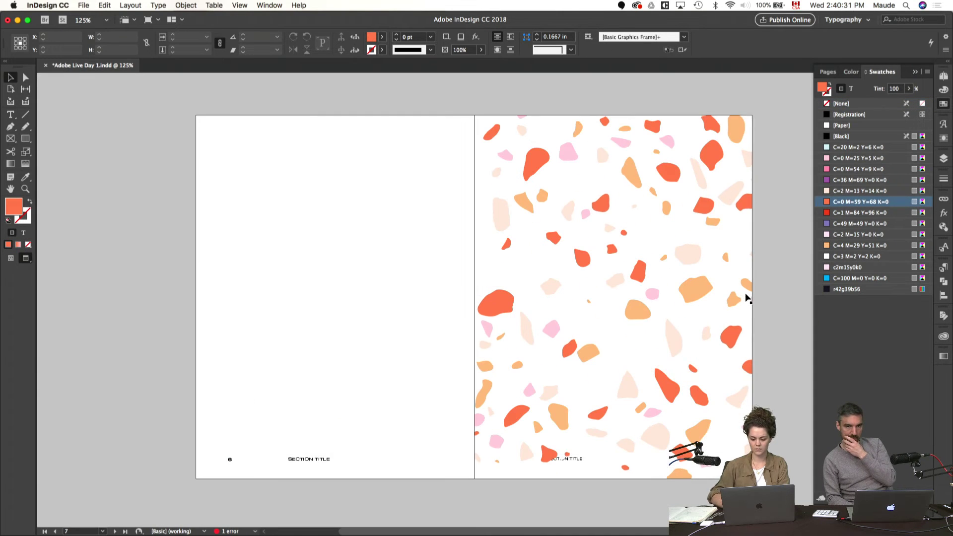
scroll(745, 297, "right", 2)
left_click(534, 441)
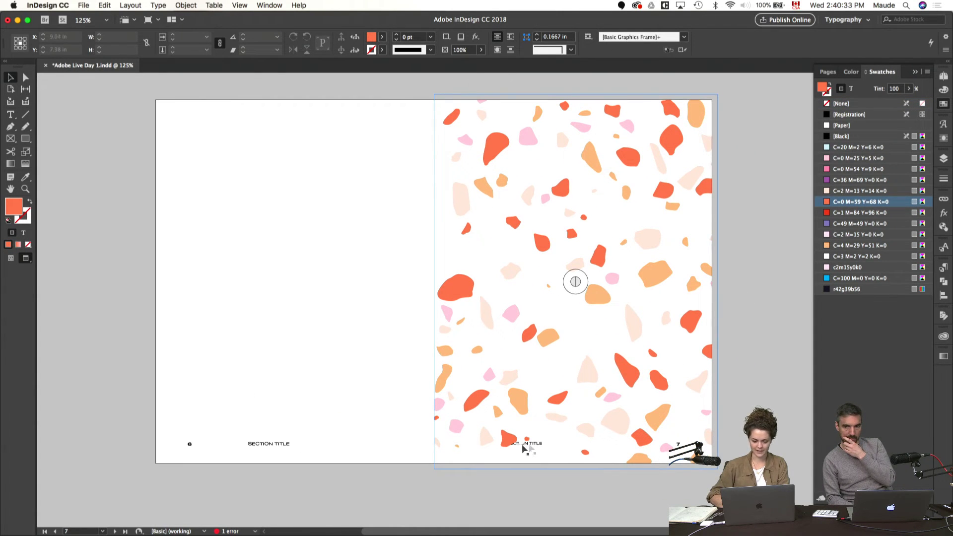
left_click(735, 408)
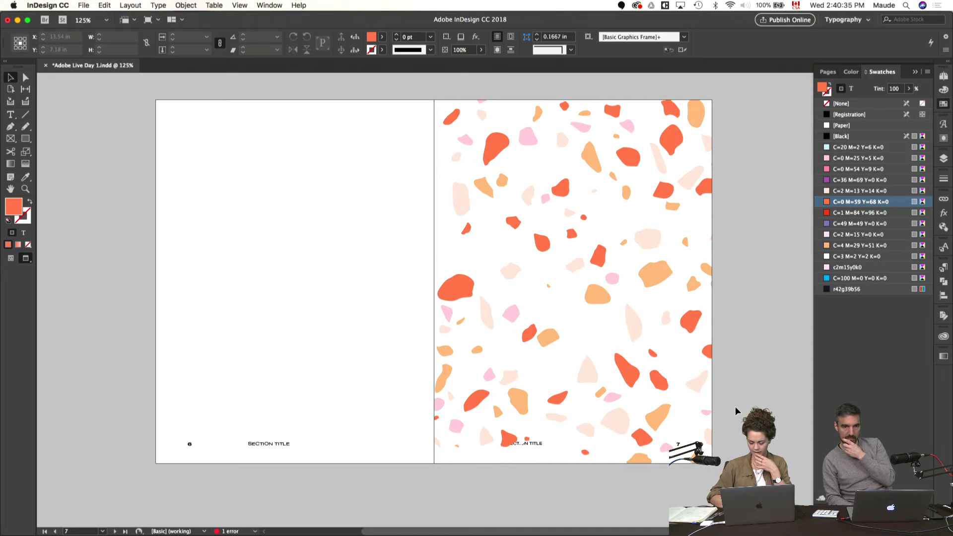
- Draw a text frame about 4.75 by 2.5 in on the blank page 6
scroll(734, 406, "up", 2)
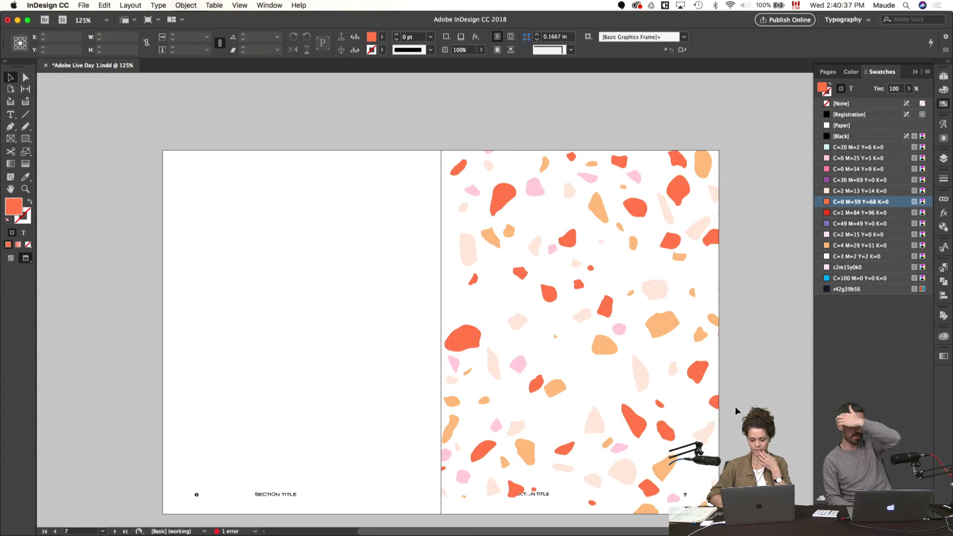
scroll(404, 387, "left", 4)
key("t")
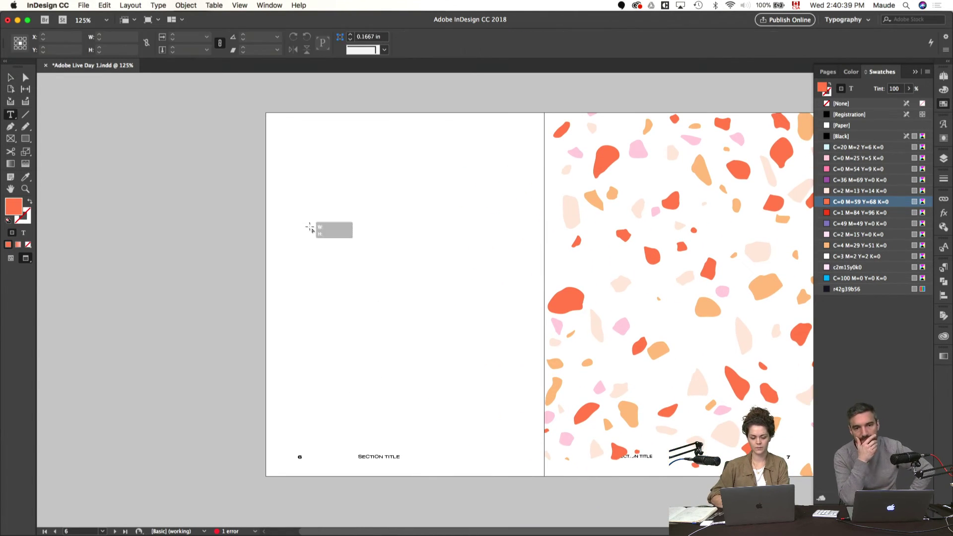
left_click_drag(310, 227, 511, 333)
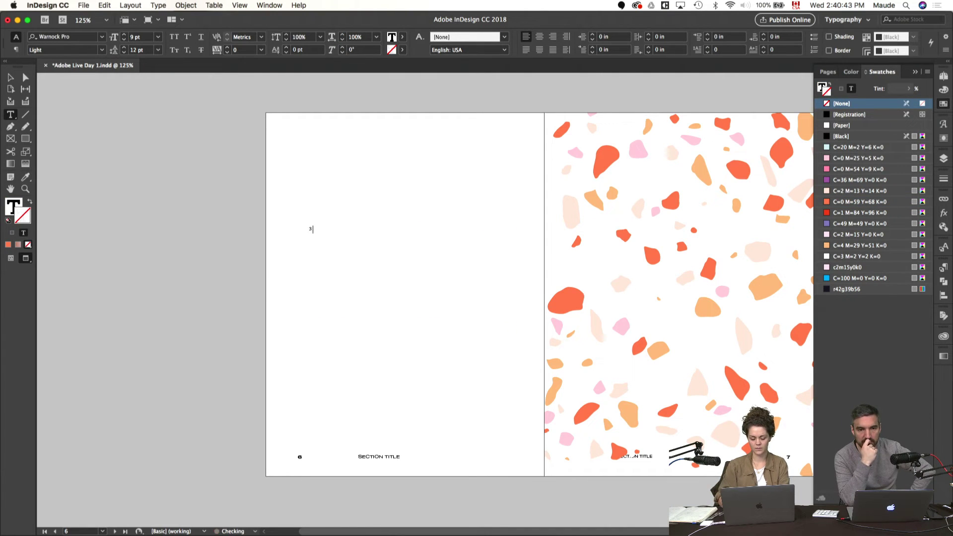
- Copy the heading "Les trois piliers : Bonheur/simplicité/communauté" from the Pages document and paste it into the InDesign text frame
key("super+Tab")
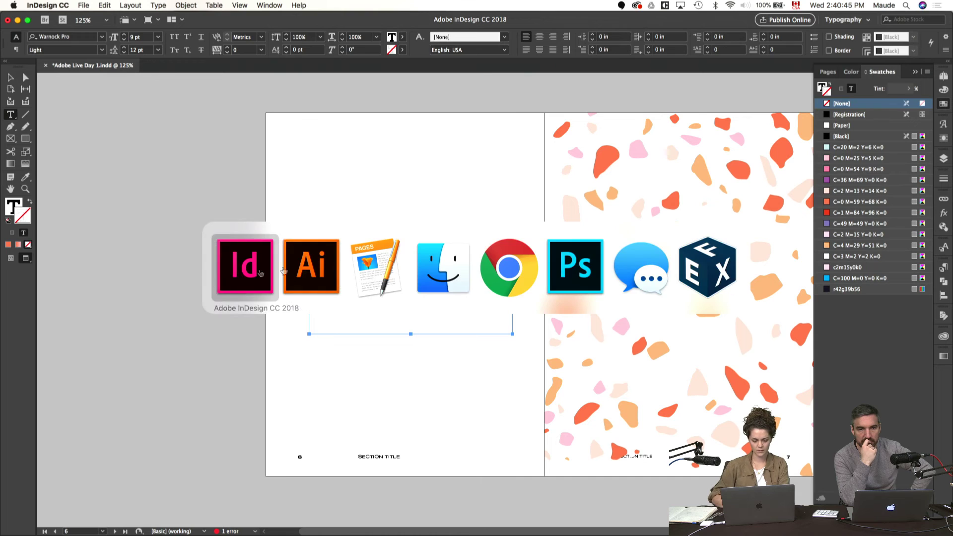
key("super+Tab")
key("super+Tab")
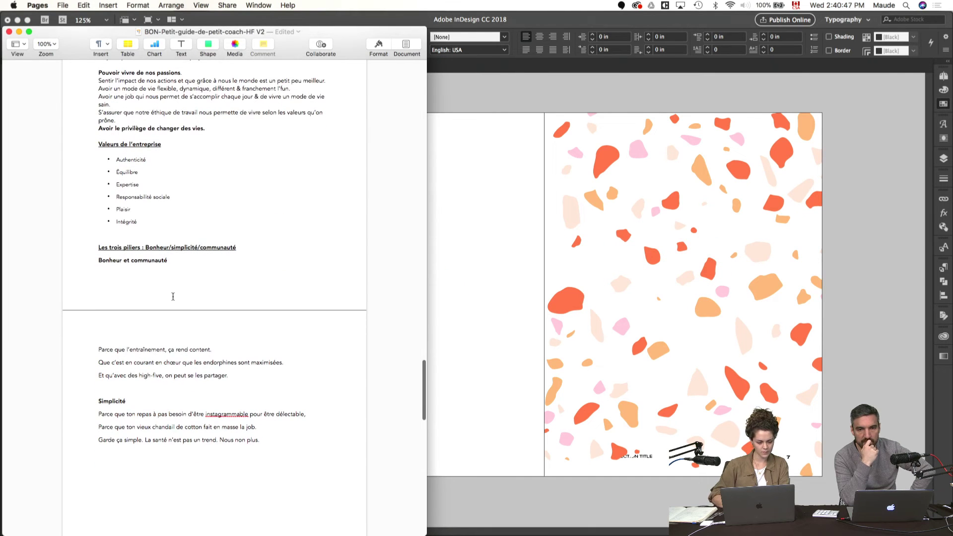
left_click_drag(237, 247, 97, 247)
key("super+c")
key("super+Tab")
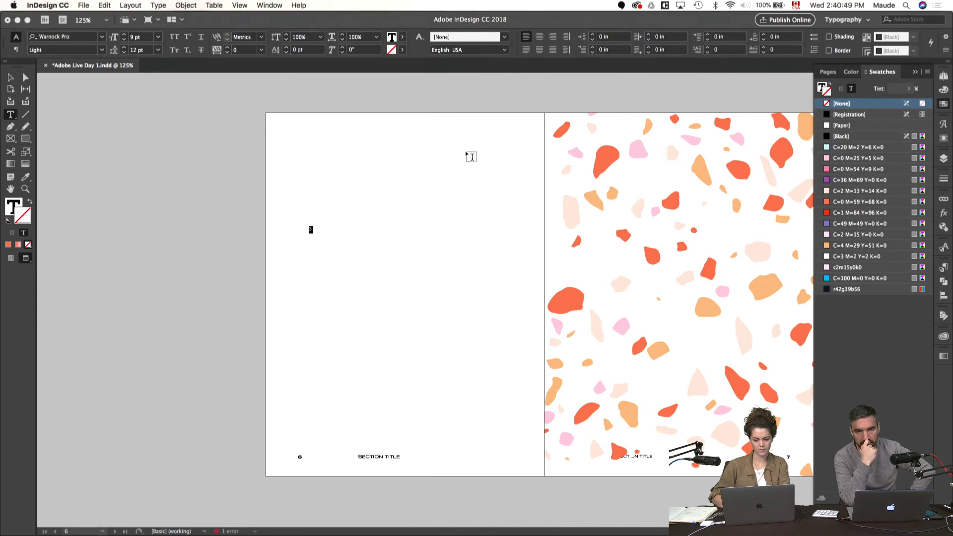
key("super+v")
left_click(394, 191)
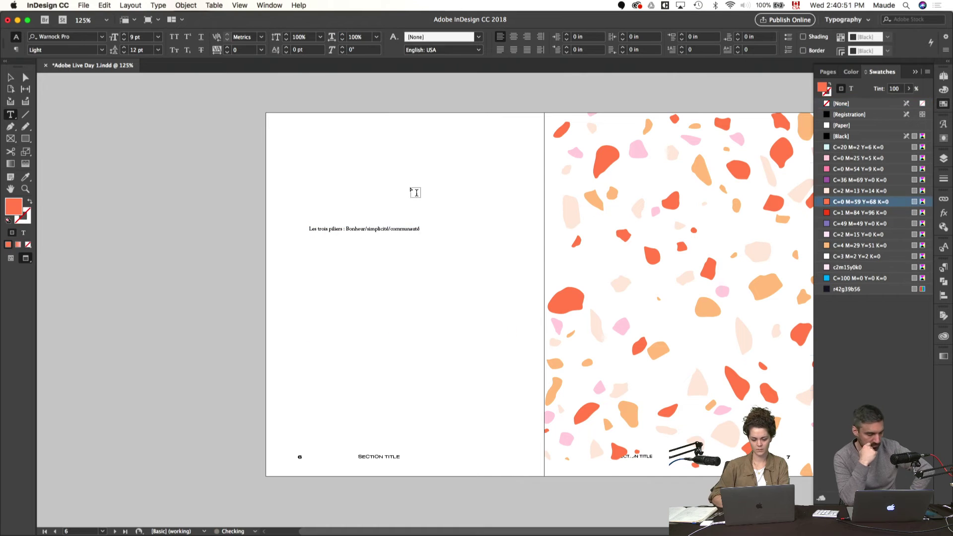
- Show the guides and grid, and move the "Les trois piliers" text frame onto the pasteboard beside page 6
key("w")
key("Escape")
left_click_drag(425, 255, 166, 358)
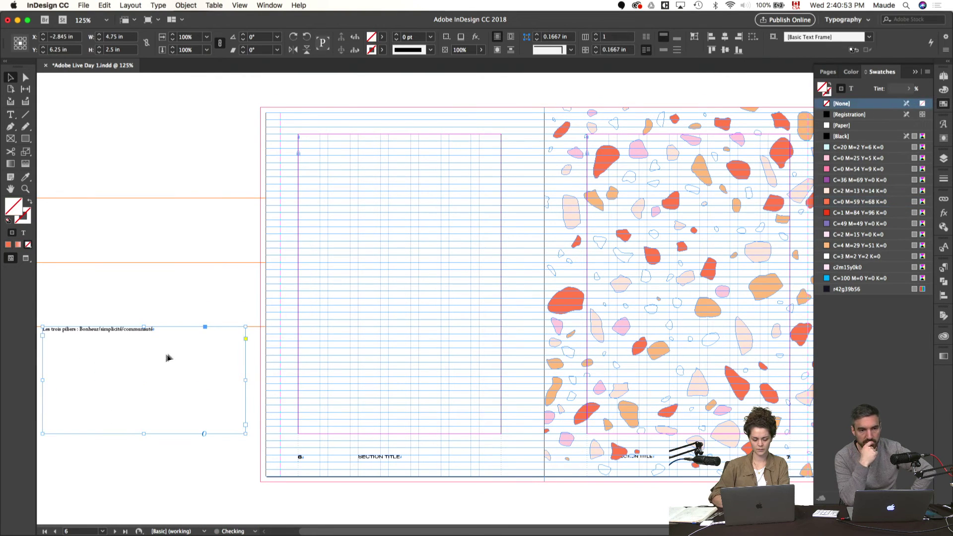
- Draw a text frame across the margin width at the top of page 6, enter "Bonheur" and select the word
key("t")
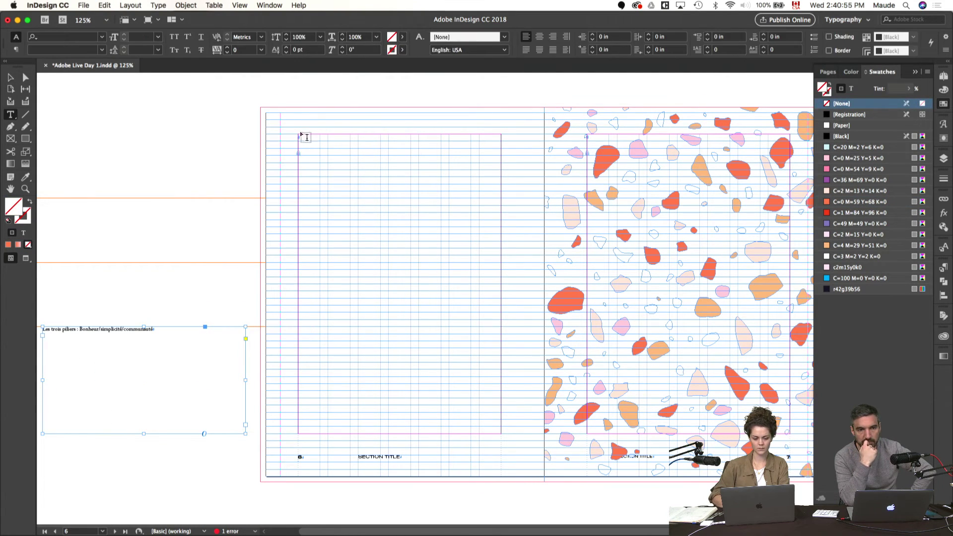
left_click_drag(300, 135, 500, 205)
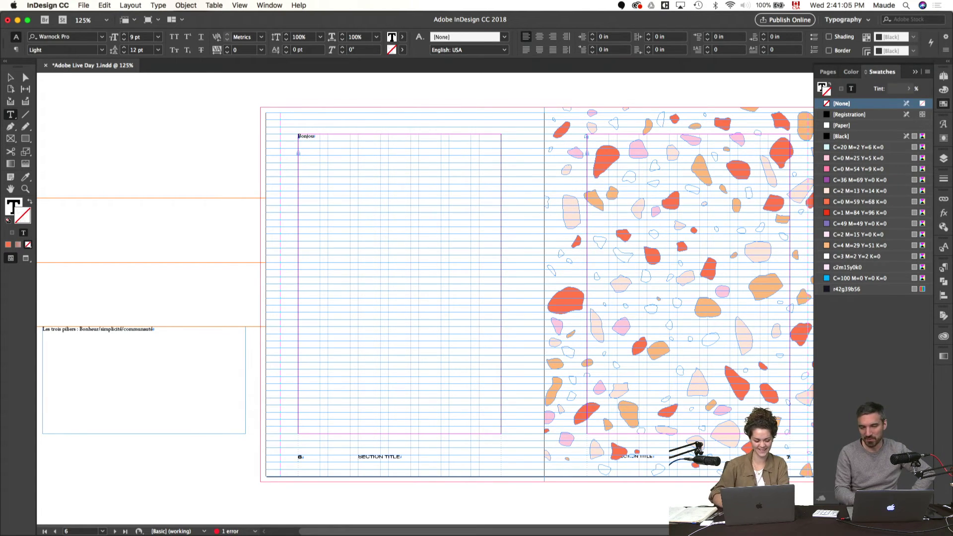
type("Bonheu")
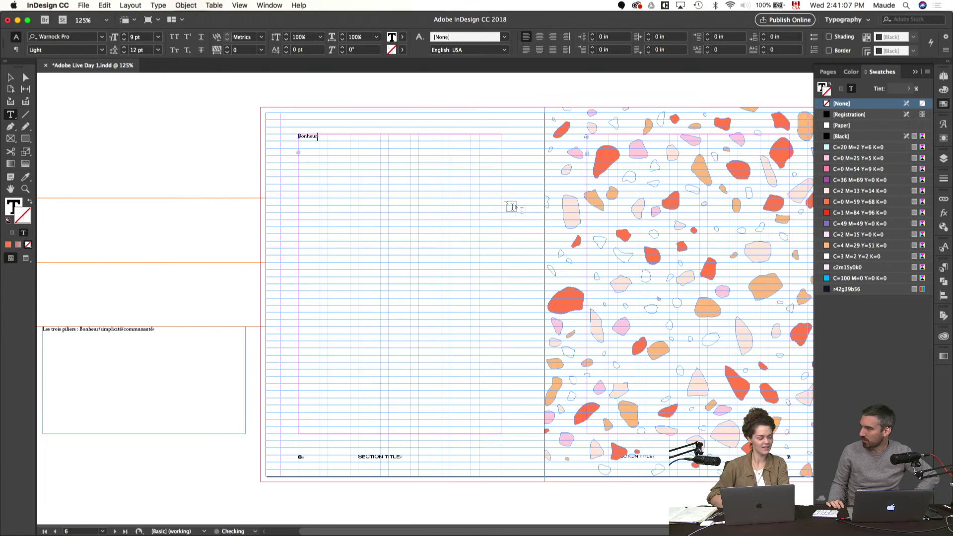
type("r")
key("super+a")
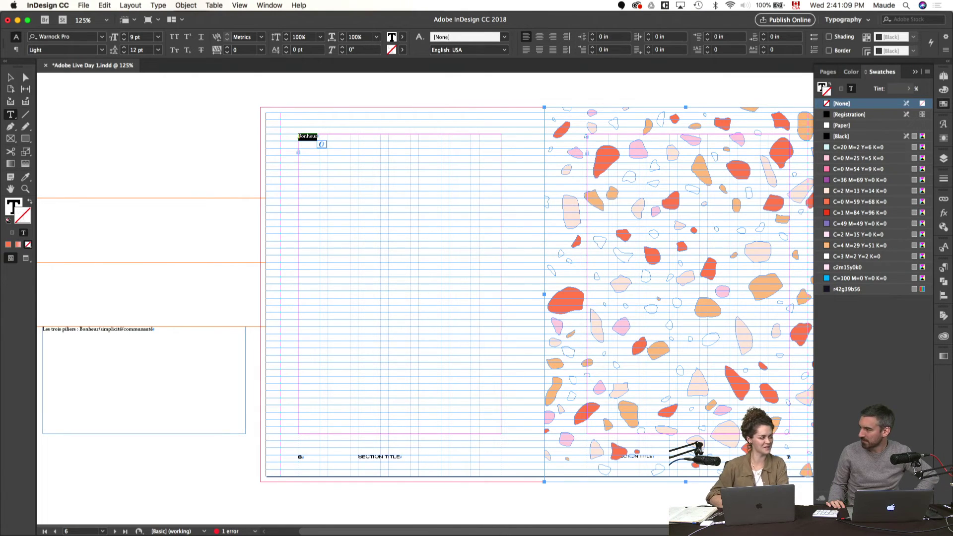
- Increase the font size of the word "Bonheur" on page 6 to 70 pt
key("super+t")
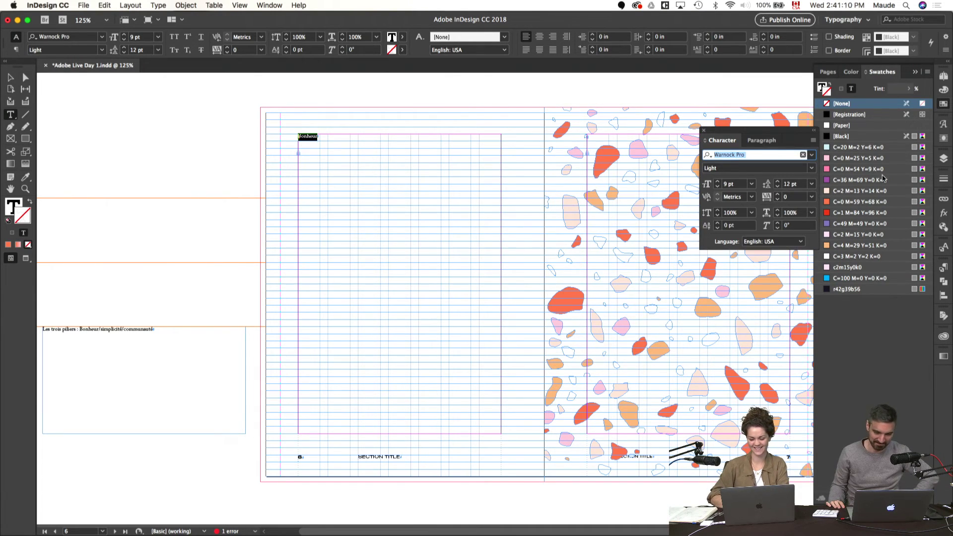
left_click(718, 182, "shift")
left_click(717, 182, "shift")
left_click(718, 181, "shift")
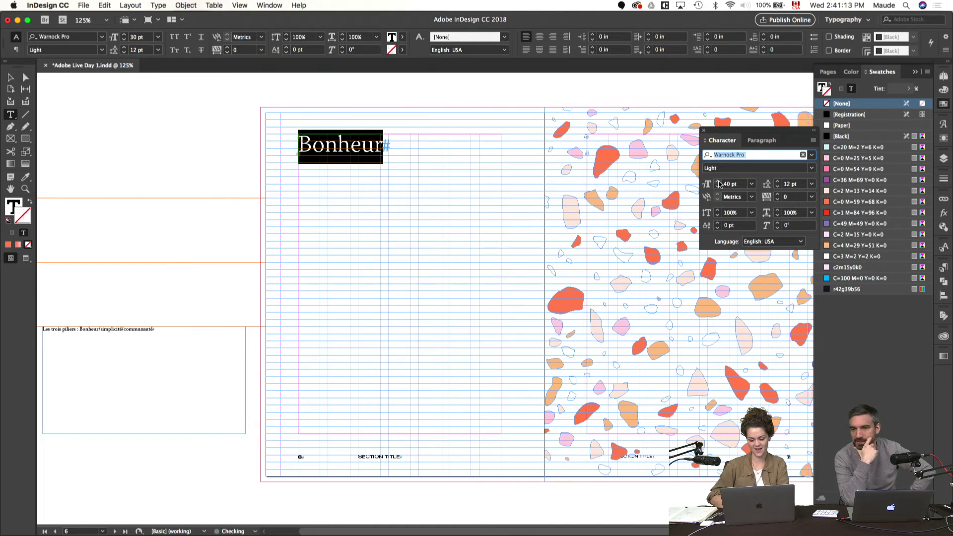
left_click(717, 182, "shift")
left_click(717, 182, "shift")
left_click(717, 182, "shift")
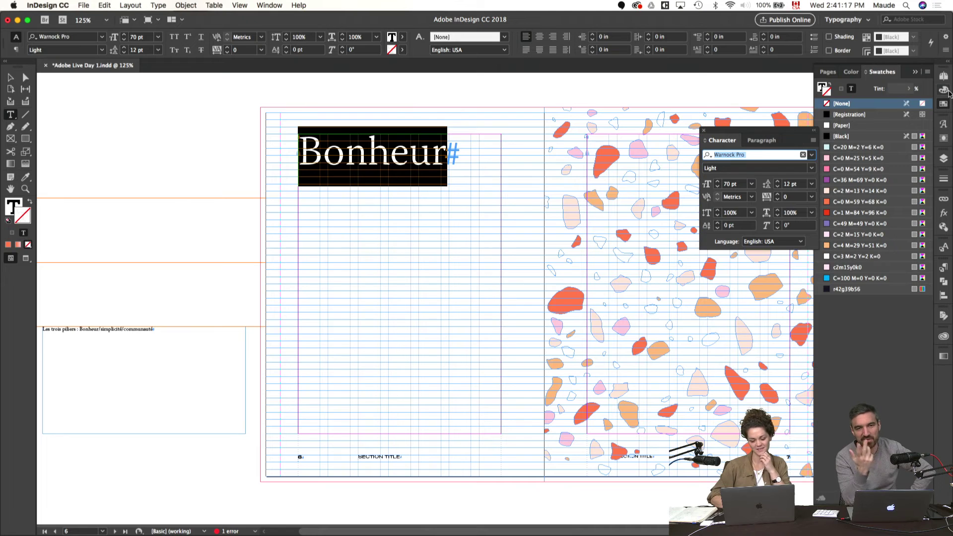
- Apply the Quote GT Bold paragraph style to "Bonheur" and set its font size to 50 pt
left_click(944, 270)
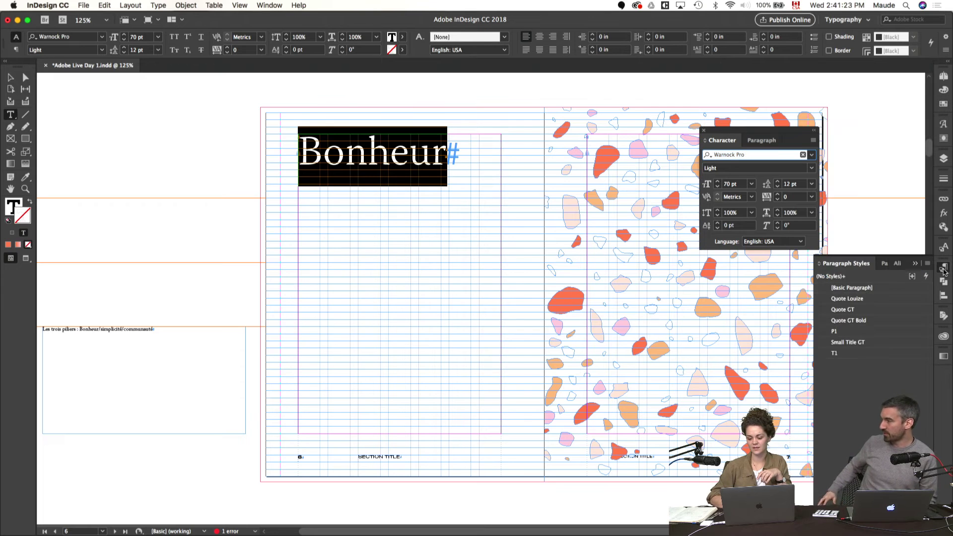
left_click(876, 298)
left_click(846, 309)
left_click(849, 321)
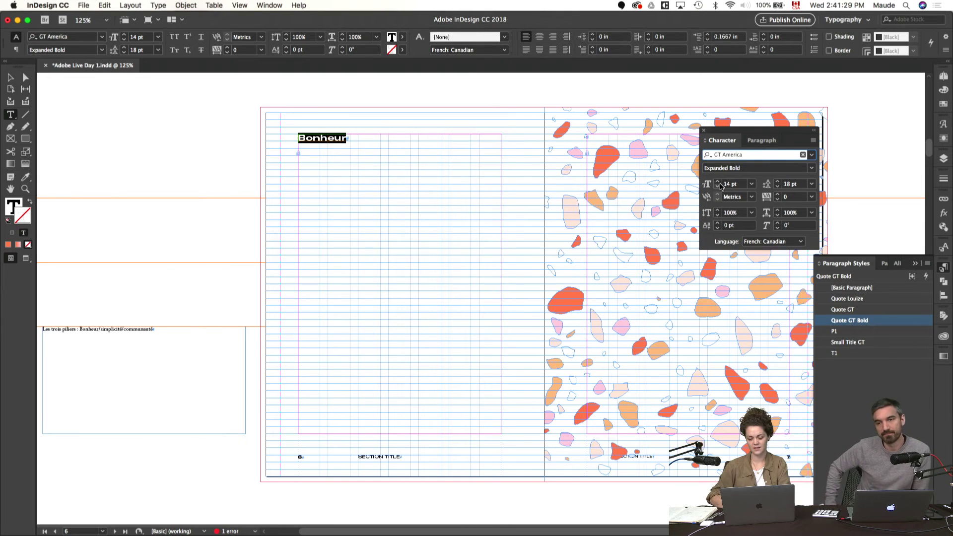
left_click(718, 182)
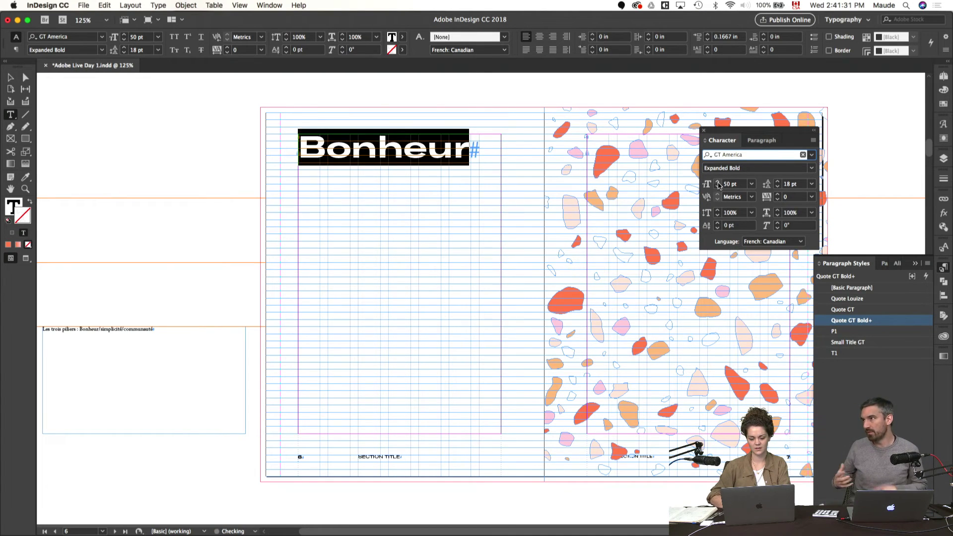
left_click(718, 183)
left_click(811, 155)
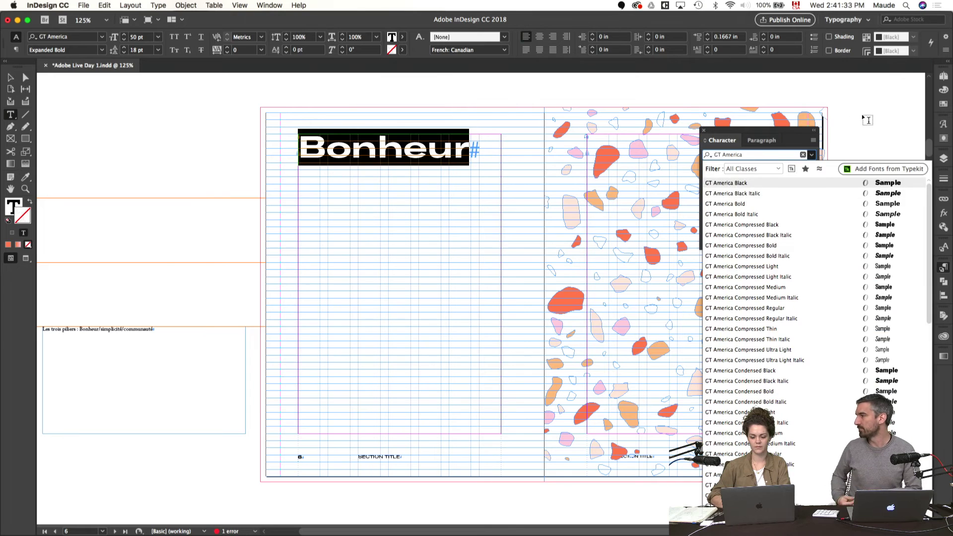
left_click(512, 94)
key("v")
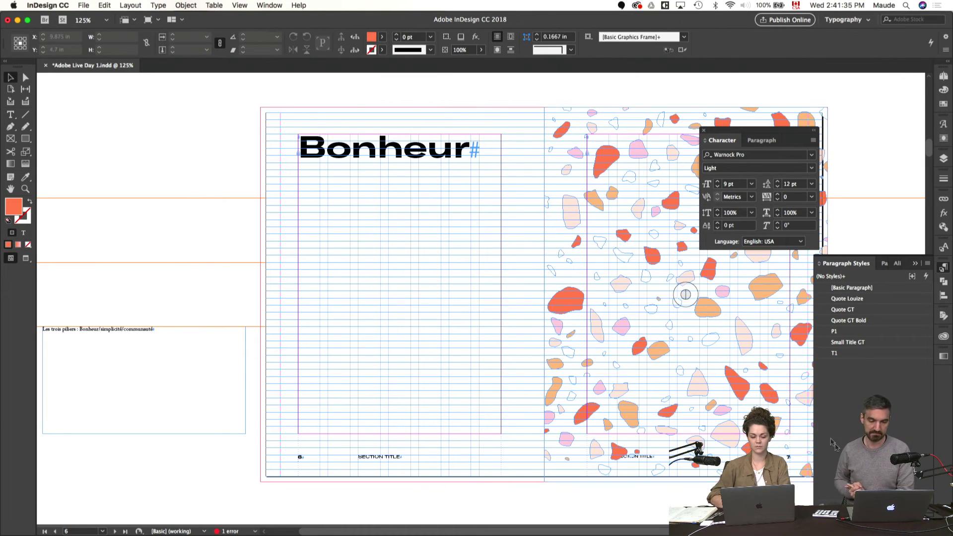
left_click(397, 158)
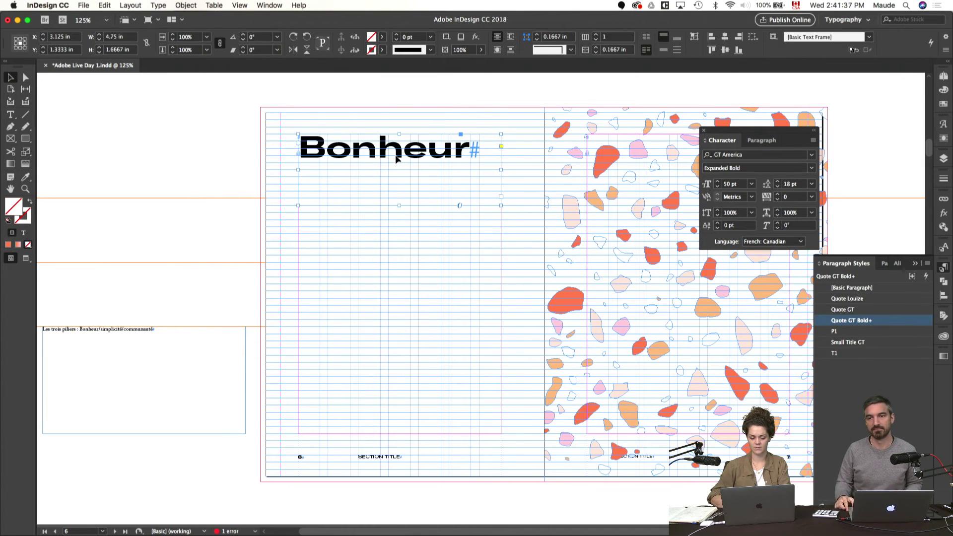
- Add "Au petit bonheur la chance." in a new text frame on the pasteboard beside page 6, using the Quote GT Bold paragraph style
left_click_drag(224, 158, 279, 168)
key("t")
left_click_drag(103, 119, 278, 209)
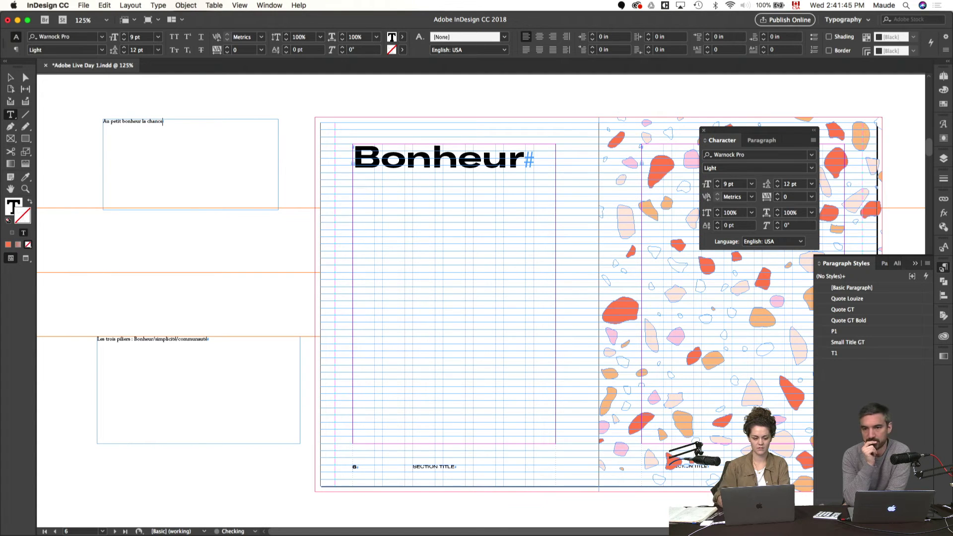
key("super+a")
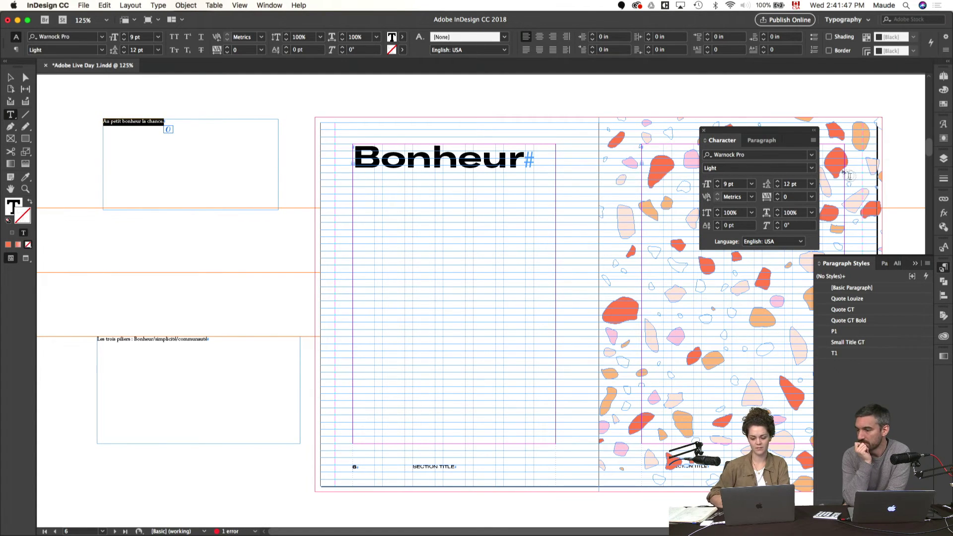
left_click(862, 324)
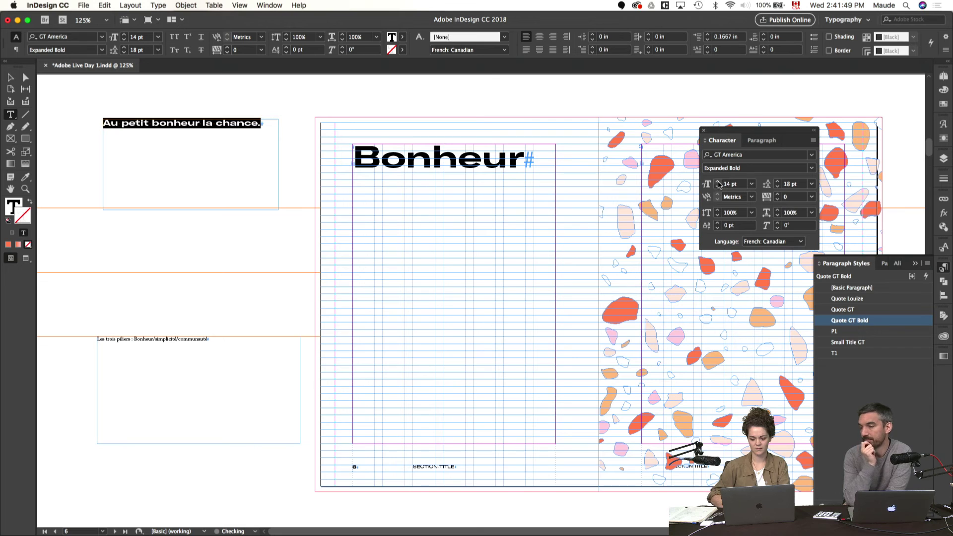
left_click(268, 103)
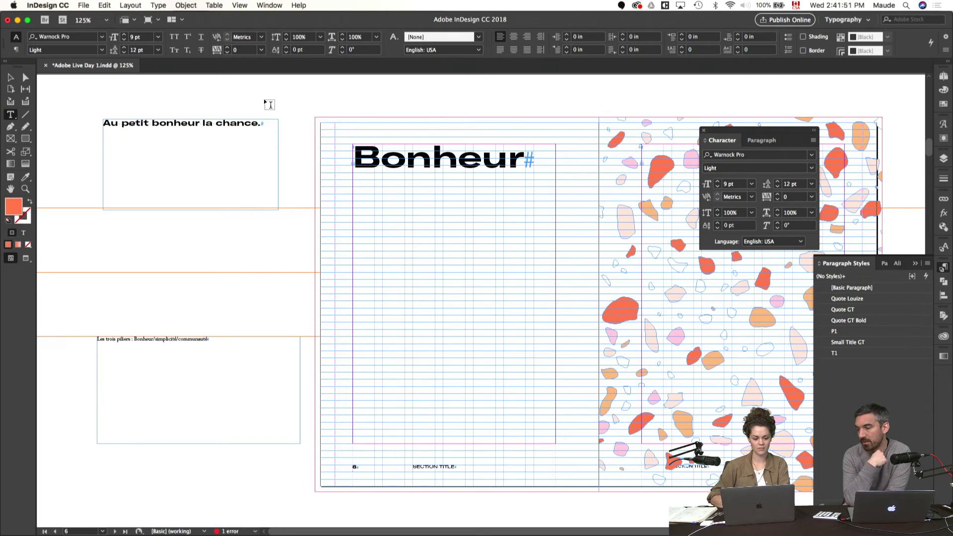
- Add the quote author's full name as a second paragraph below "Au petit bonheur la chance."
left_click(268, 124)
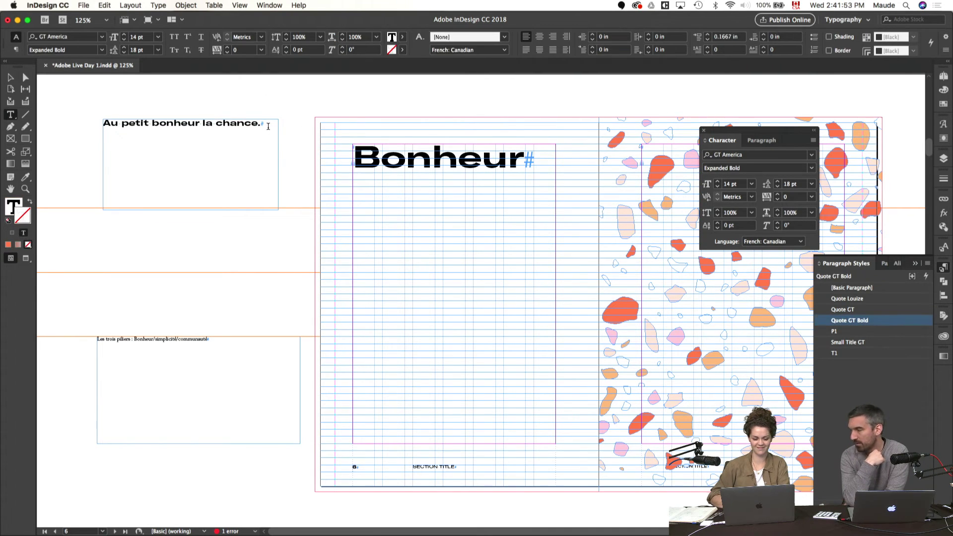
key("Return")
type("Michaël ")
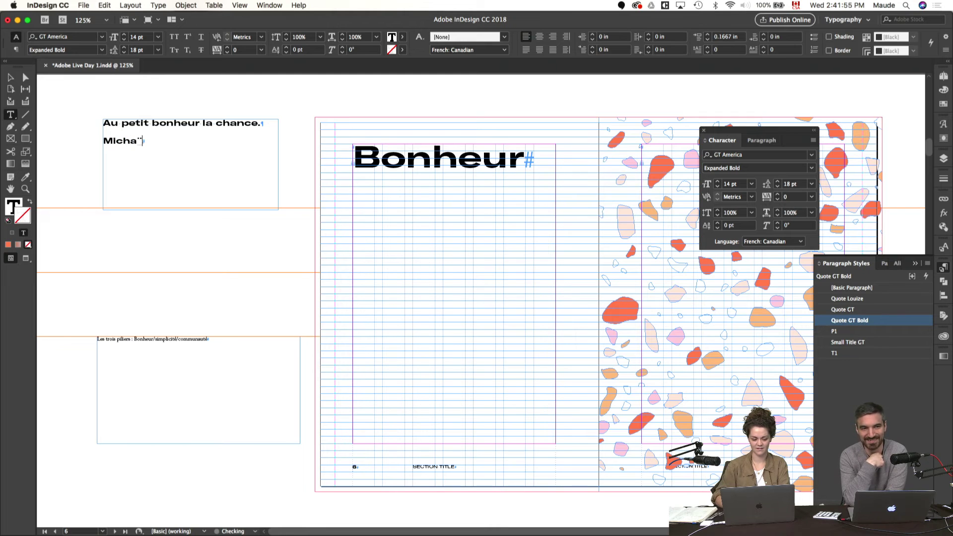
type("Chaize")
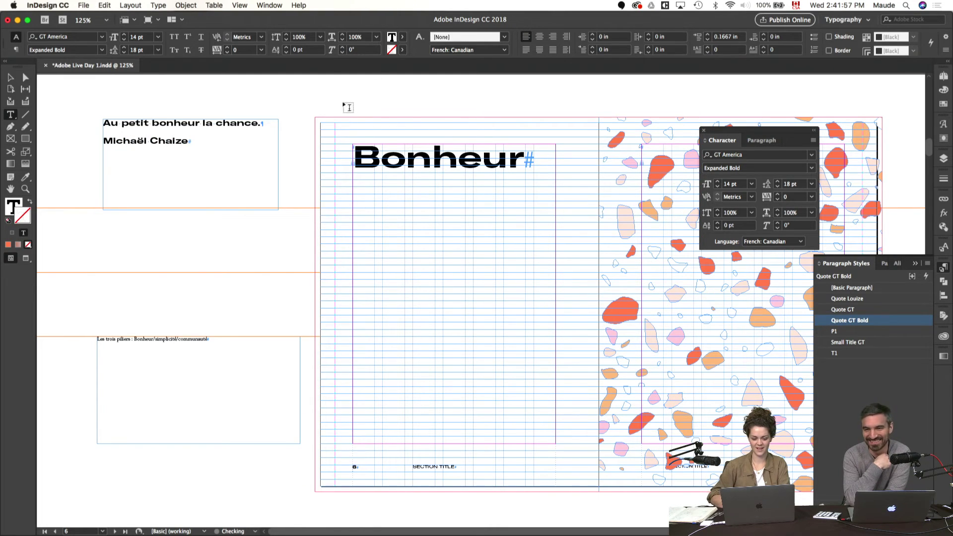
left_click(341, 106)
key("v")
scroll(348, 103, "right", 2)
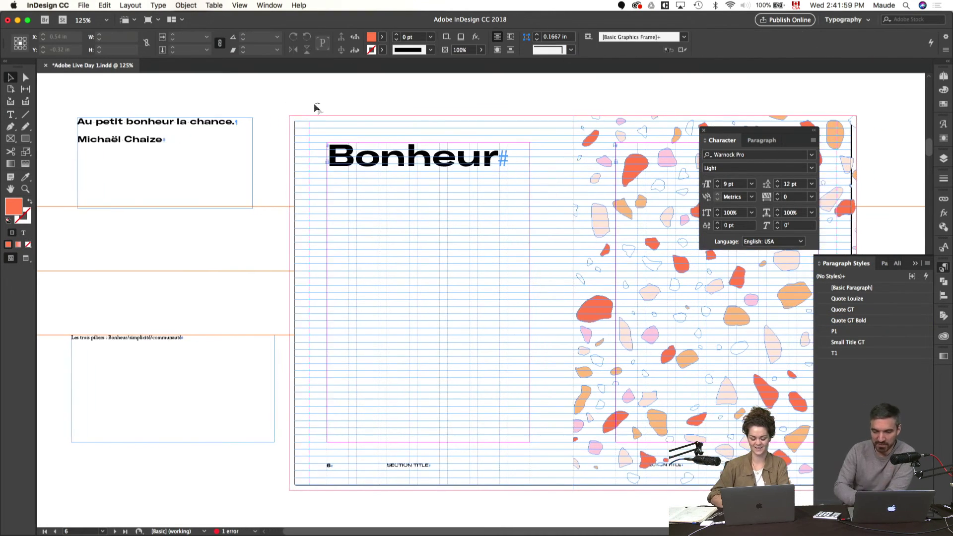
key("super+t")
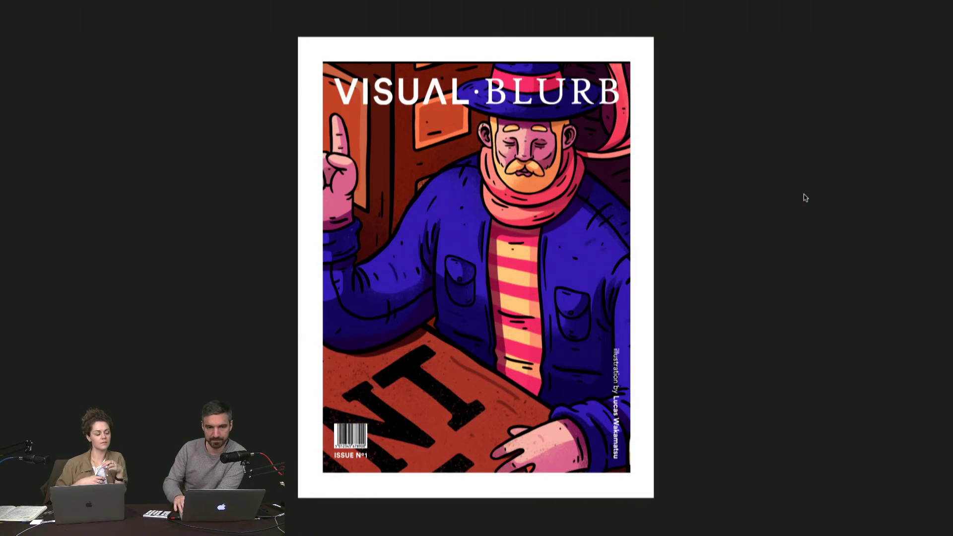
- Examine the cover, contents and article layouts of the Visual Blurb magazine through to its back page in the online document viewer
key("Right")
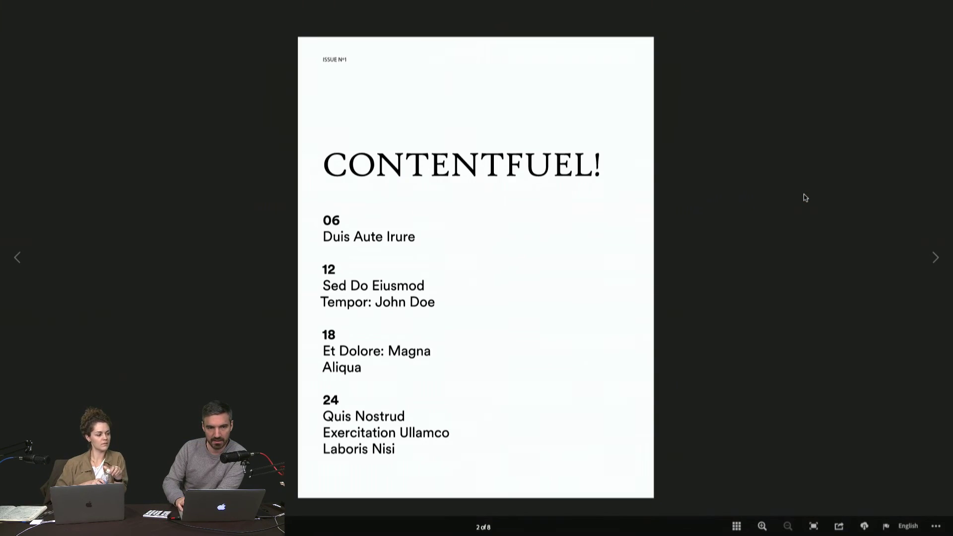
key("Left")
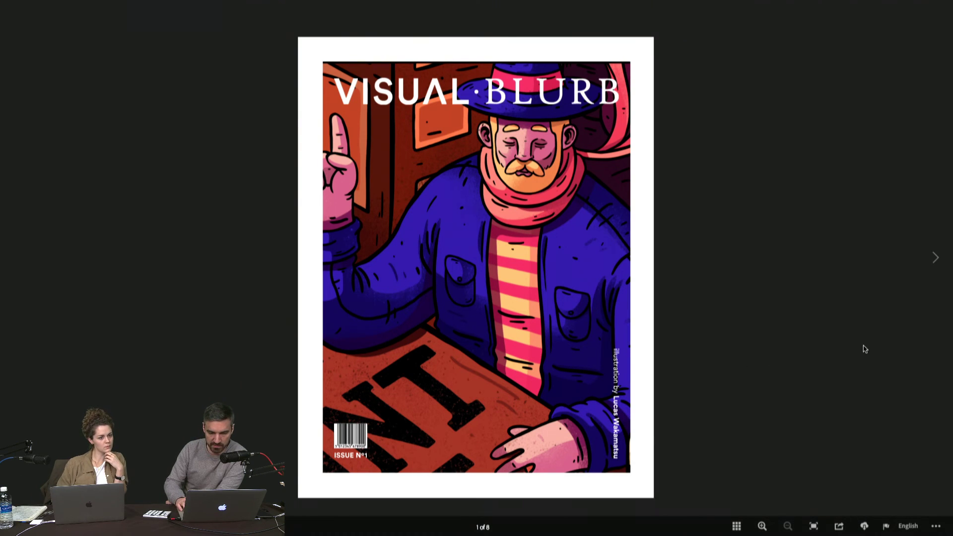
key("Right")
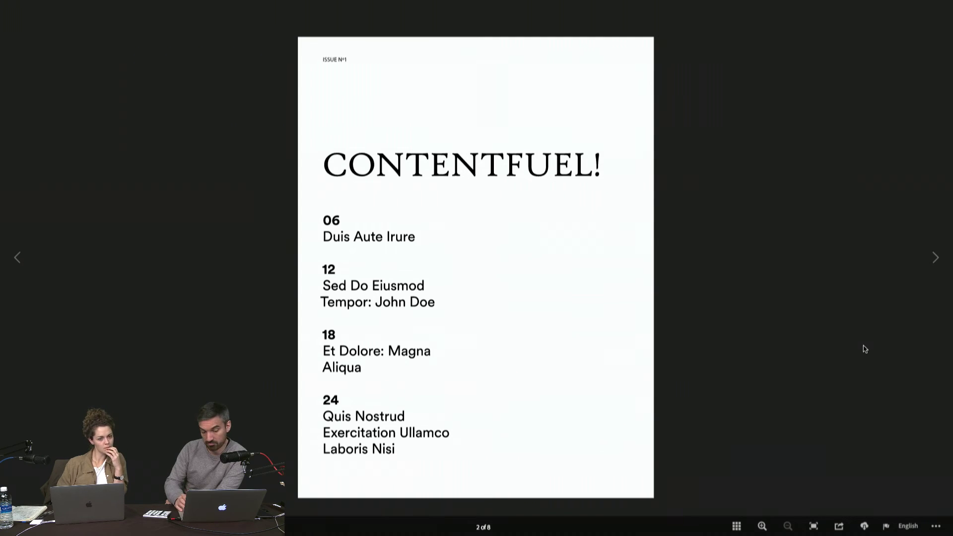
key("Right")
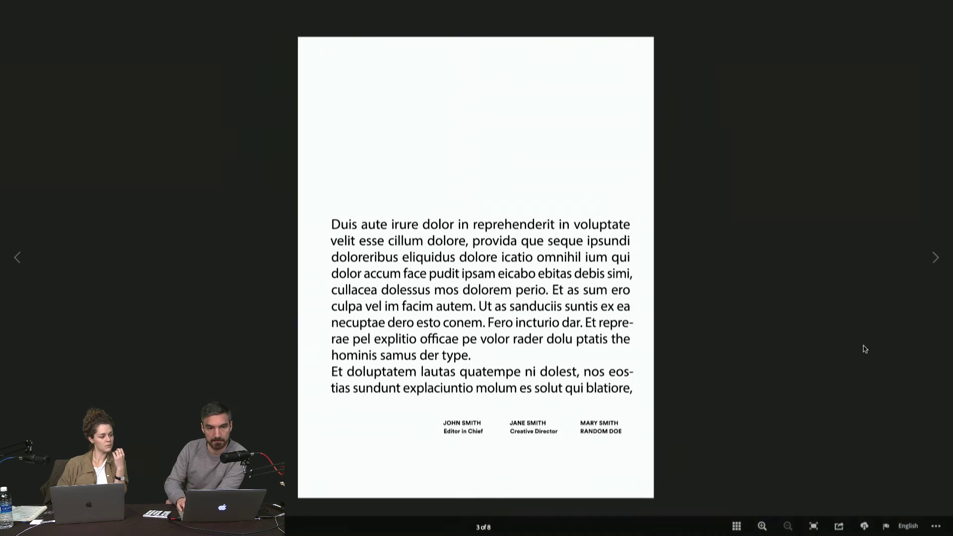
key("Right")
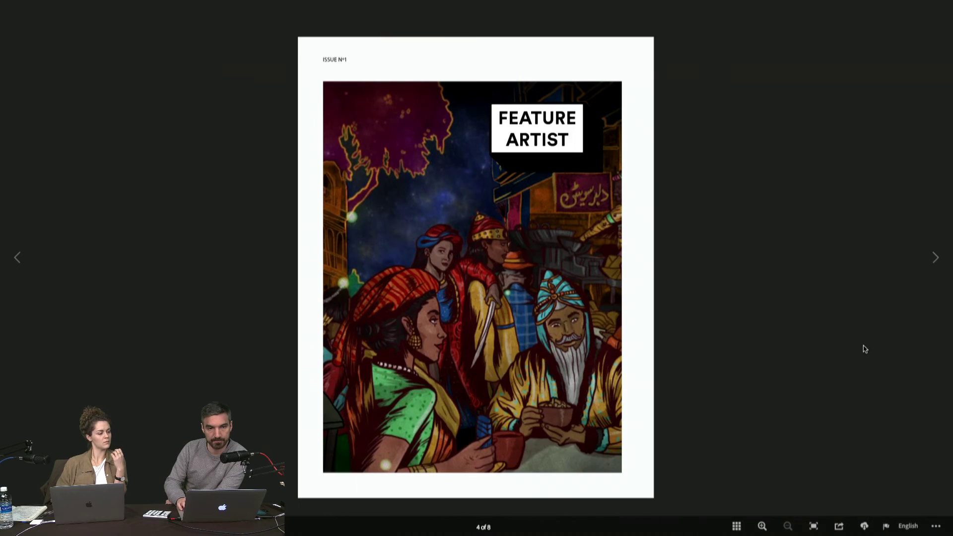
key("Right")
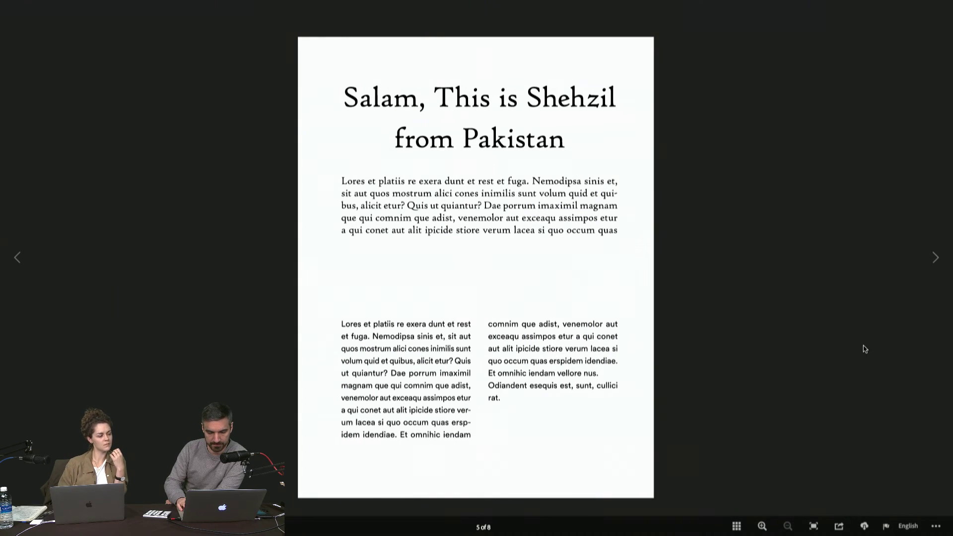
key("Right")
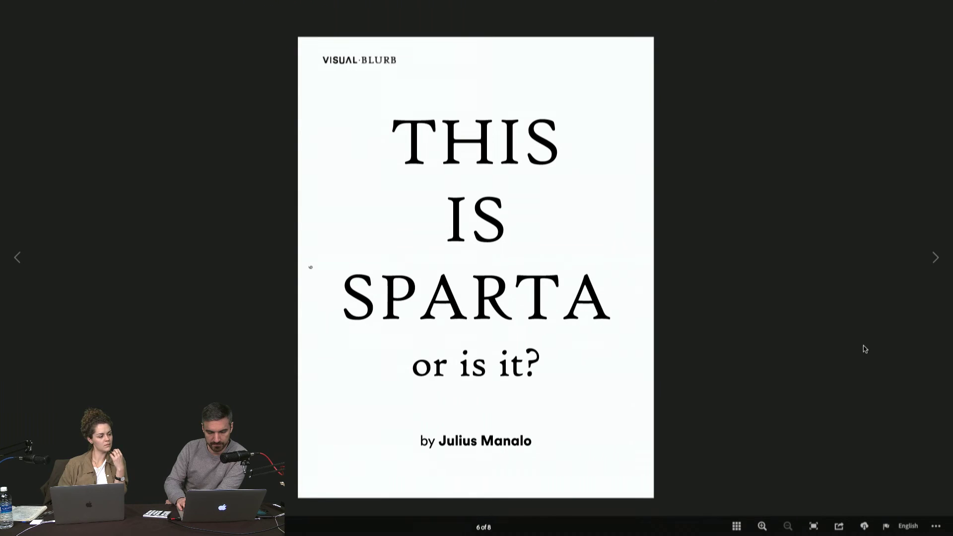
key("Right")
key("Right")
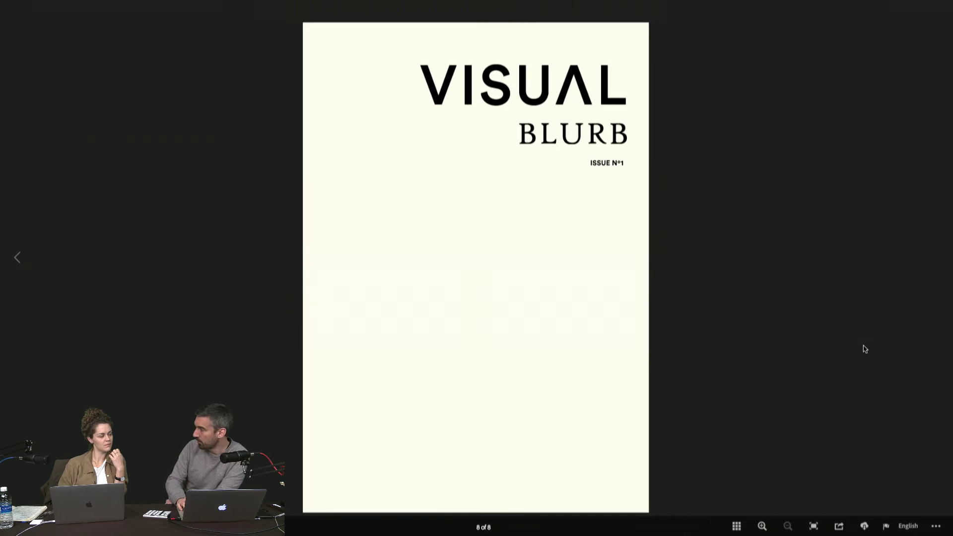
- Examine the cover and inner pages of the Menswear Trends magazine, with a closer view of page 3's quote and text columns
key("ctrl+Tab")
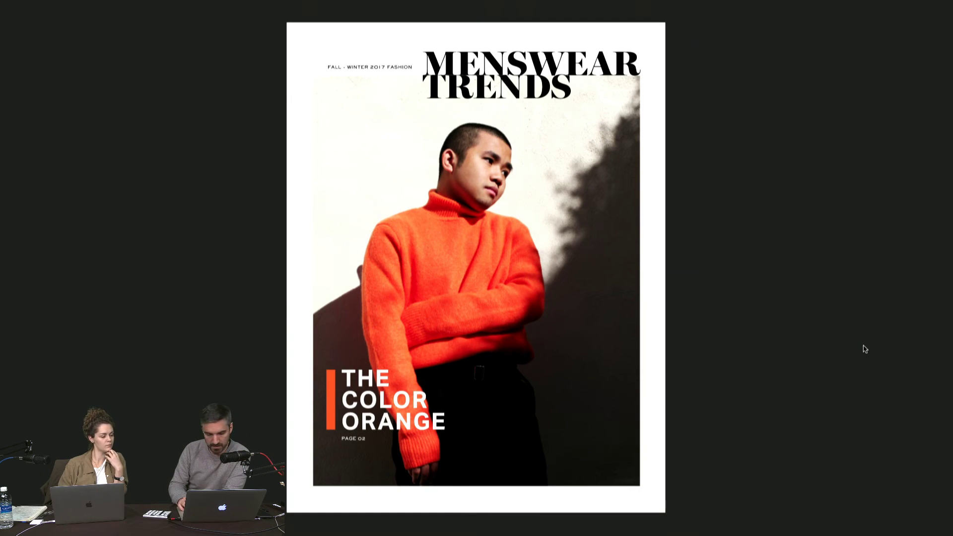
key("Right")
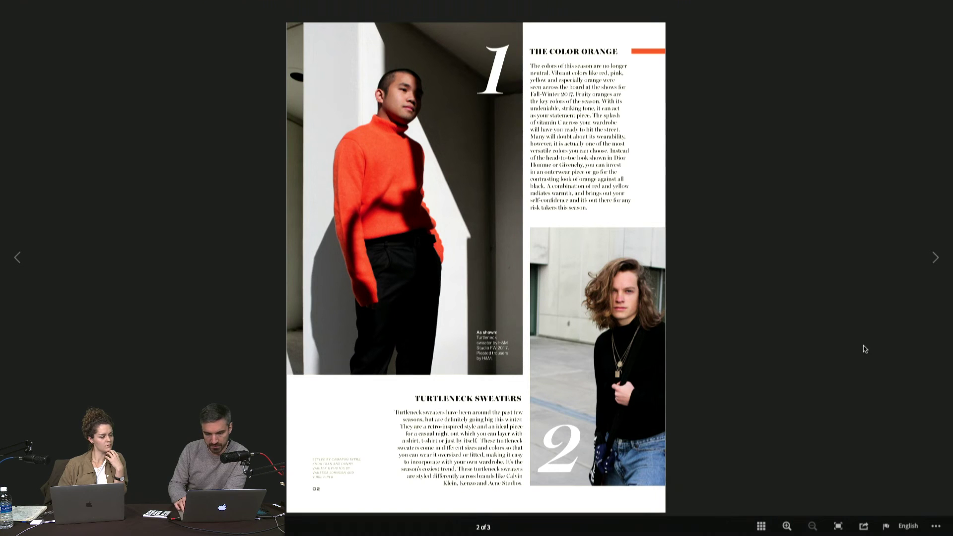
key("Right")
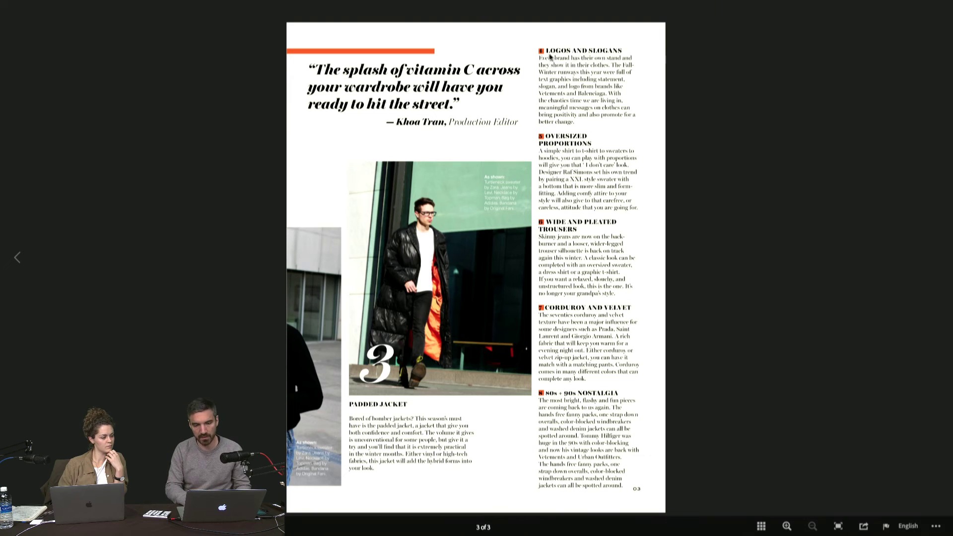
left_click(786, 526)
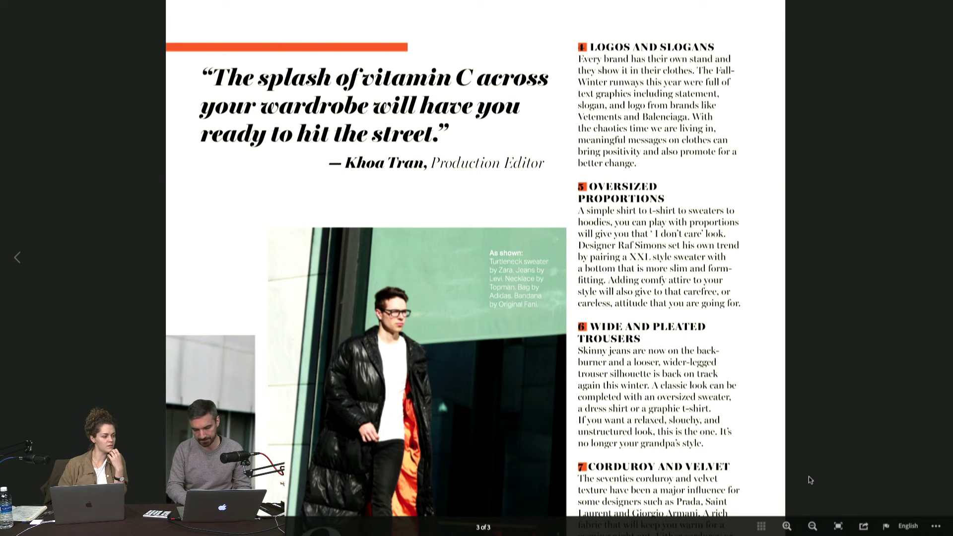
left_click(813, 526)
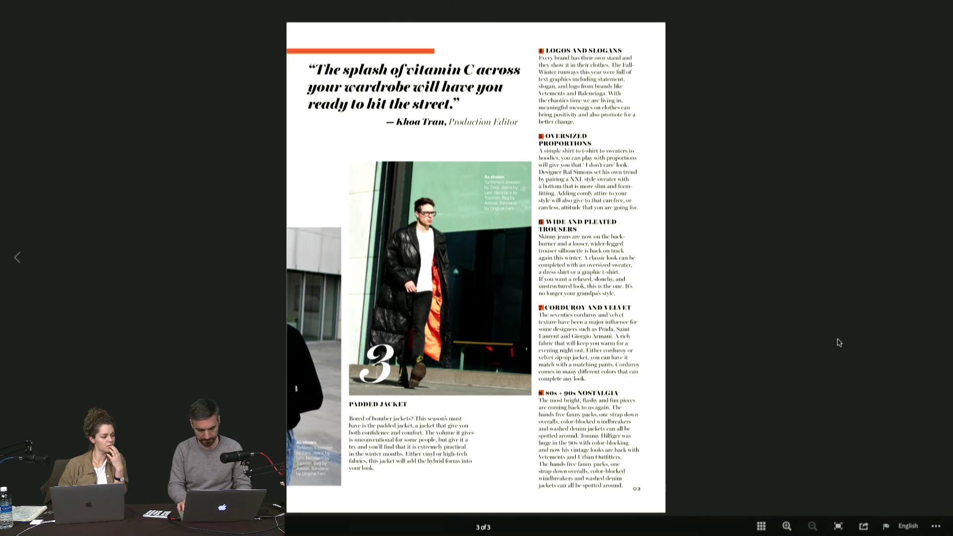
- Examine the Mountain Time cover and "Change The World" spread, plus the United States, India and United Kingdom spreads of the flag-themed magazine
key("ctrl+Tab")
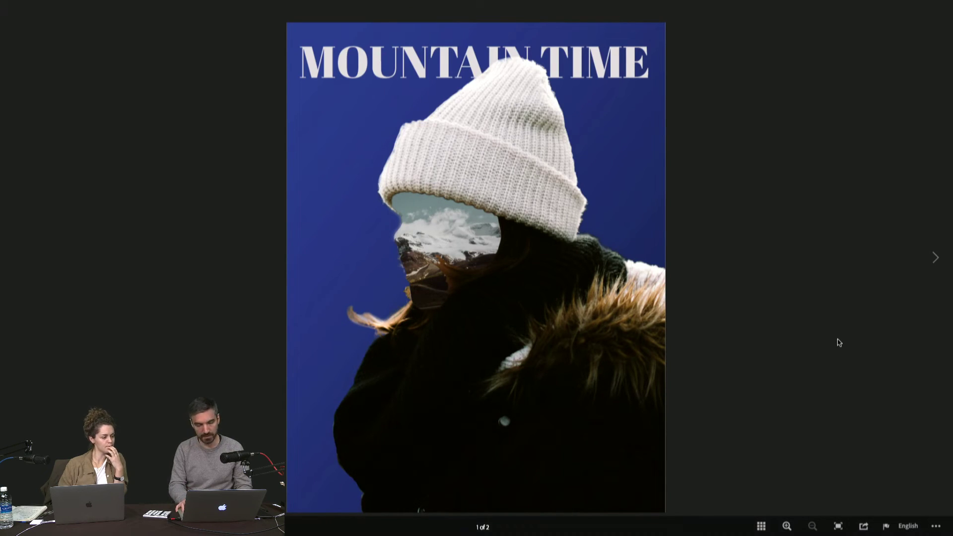
key("Right")
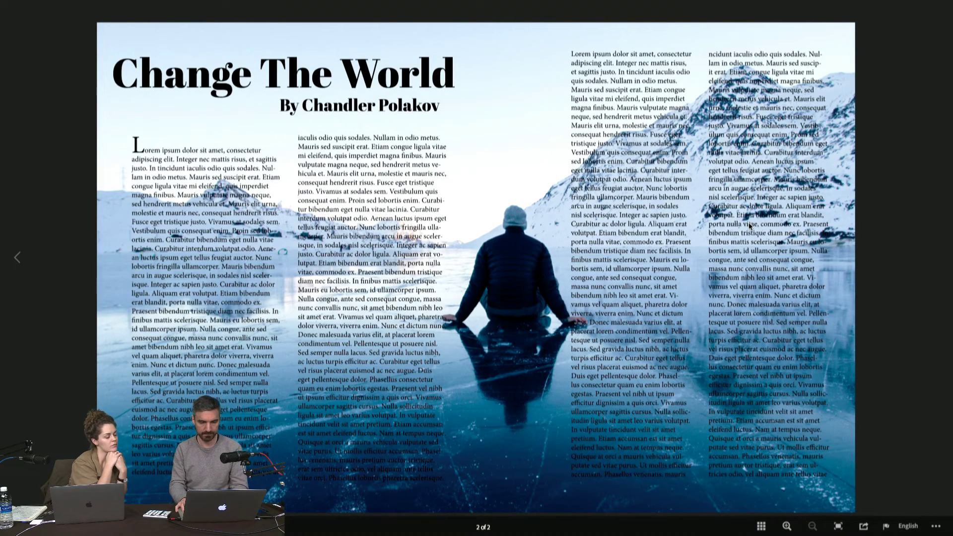
key("ctrl+Tab")
key("ctrl+Tab")
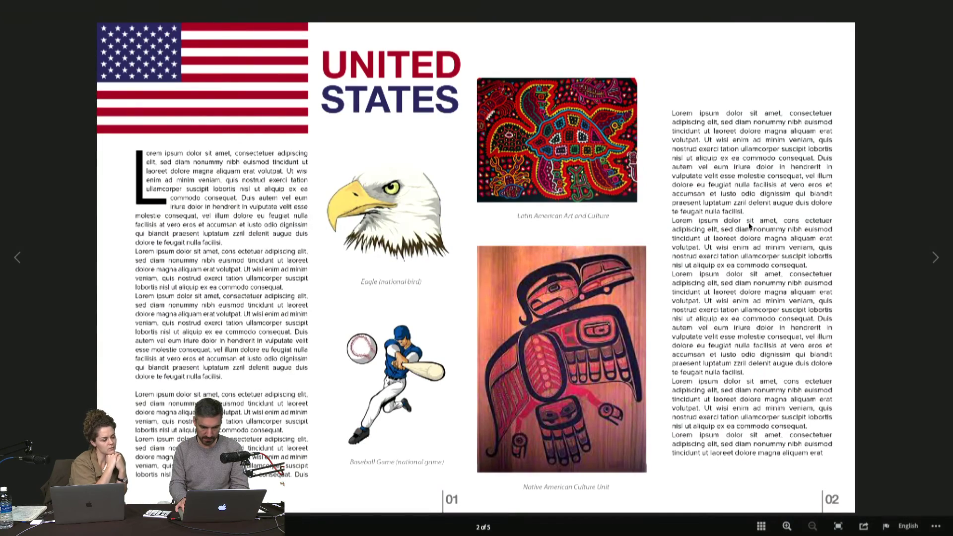
key("Right")
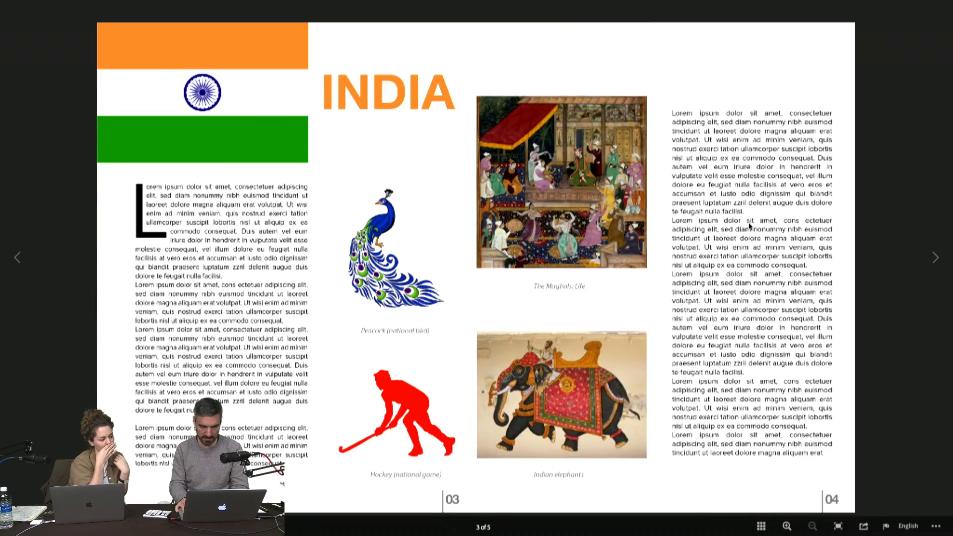
key("Right")
key("Right")
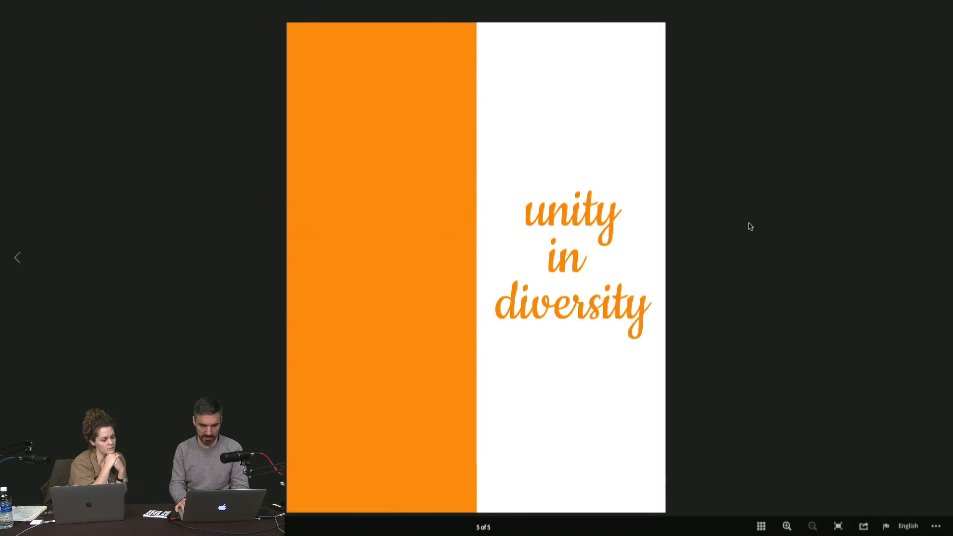
key("Left")
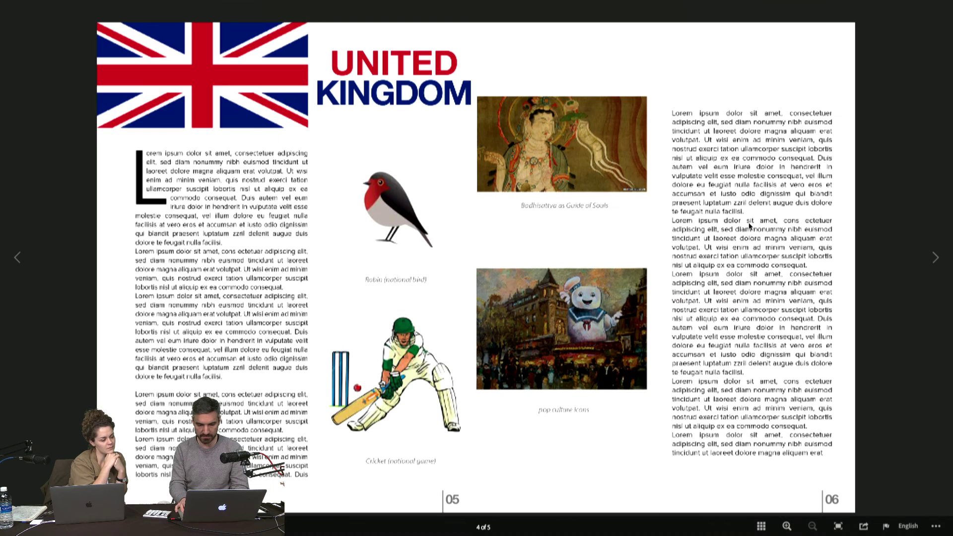
- Examine the Majalla art and design zine from its cover through the Generative Design and Typography spreads to the back page
key("Home")
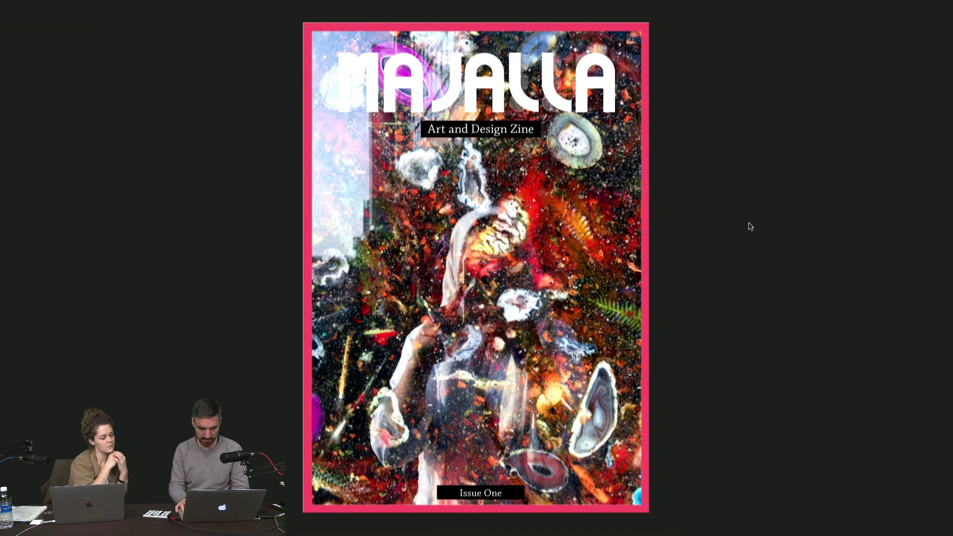
key("Right")
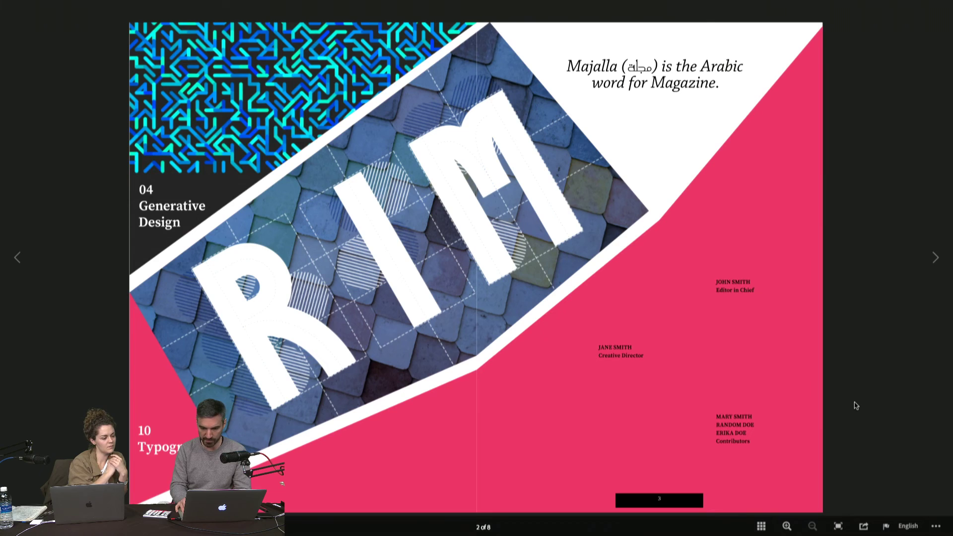
key("Right")
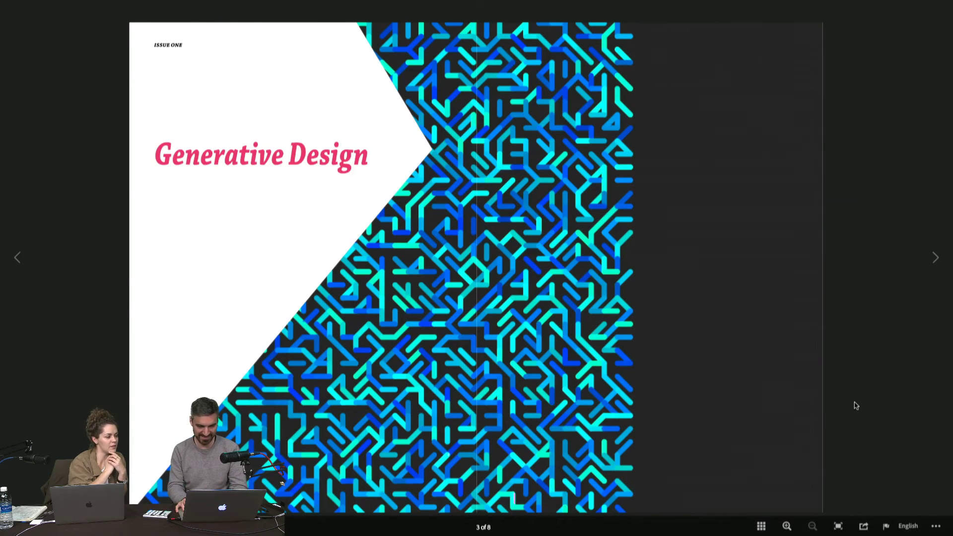
key("Right")
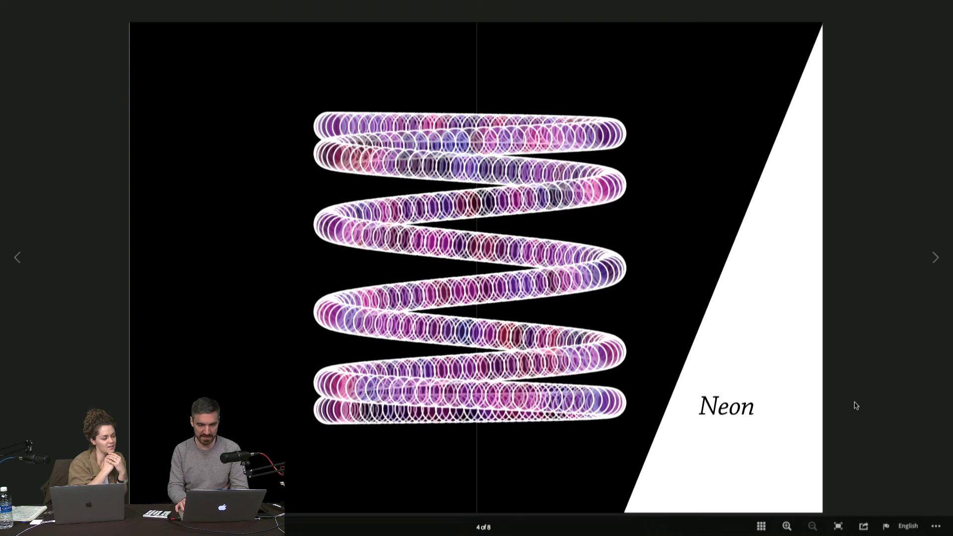
key("Right")
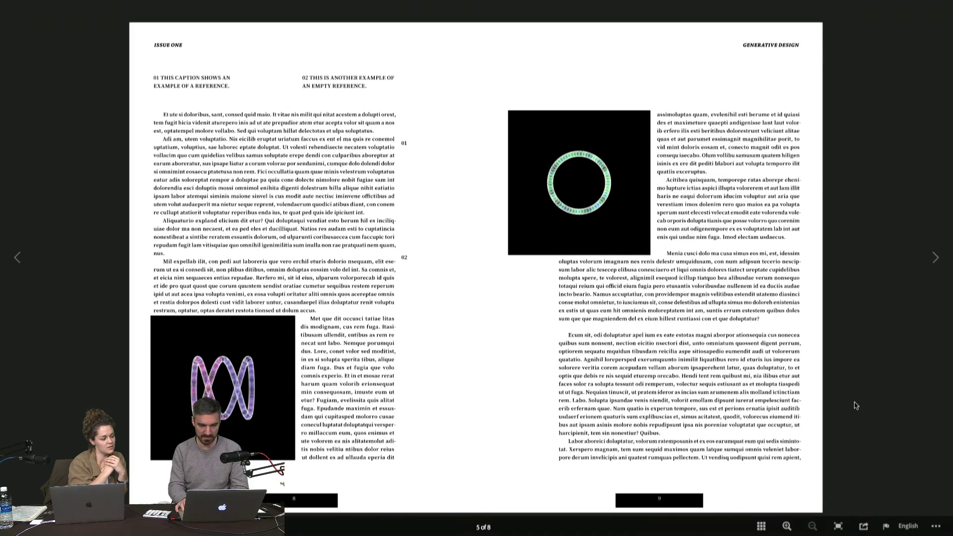
key("Right")
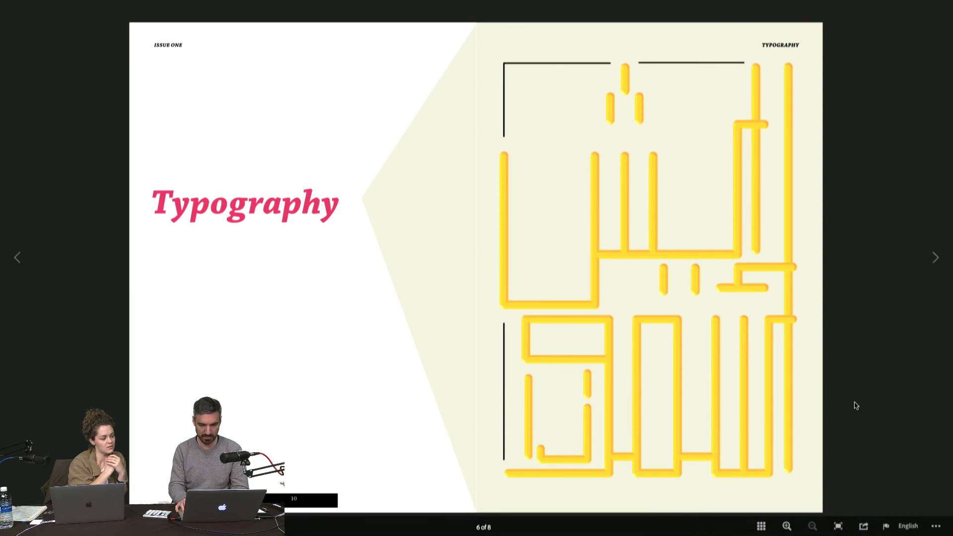
key("Right")
key("Right")
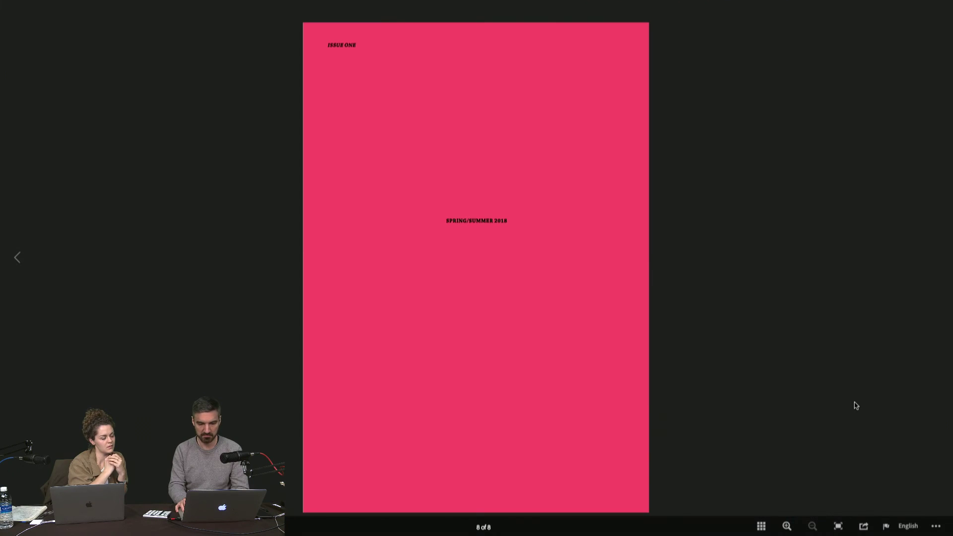
- Examine the Barmy Palmy magazine's cover, contents spread and "Artsy Artists" spread
key("ctrl+Tab")
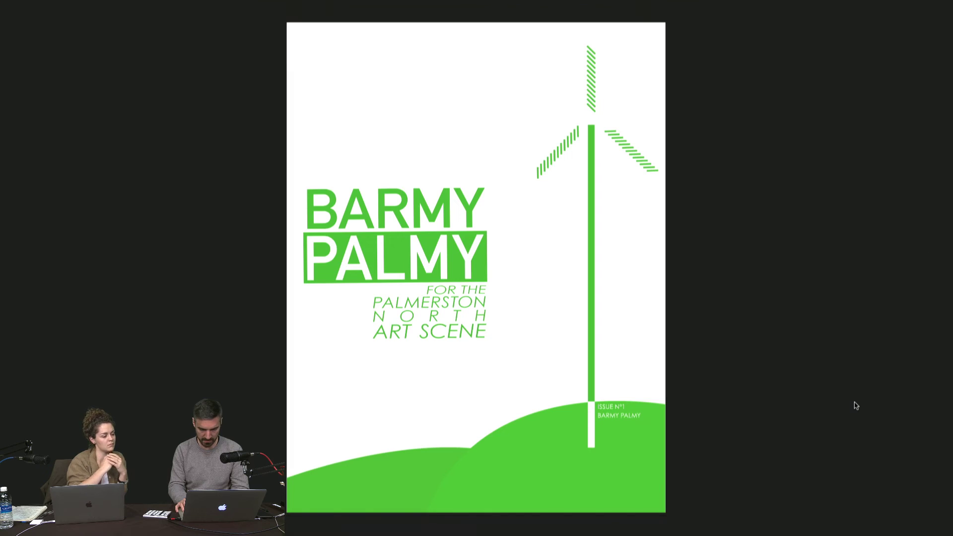
key("Right")
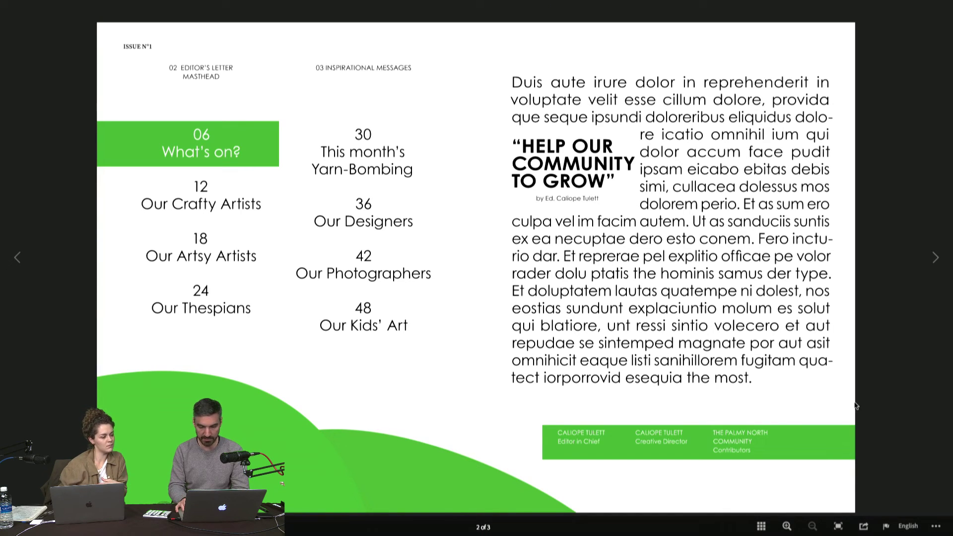
key("Right")
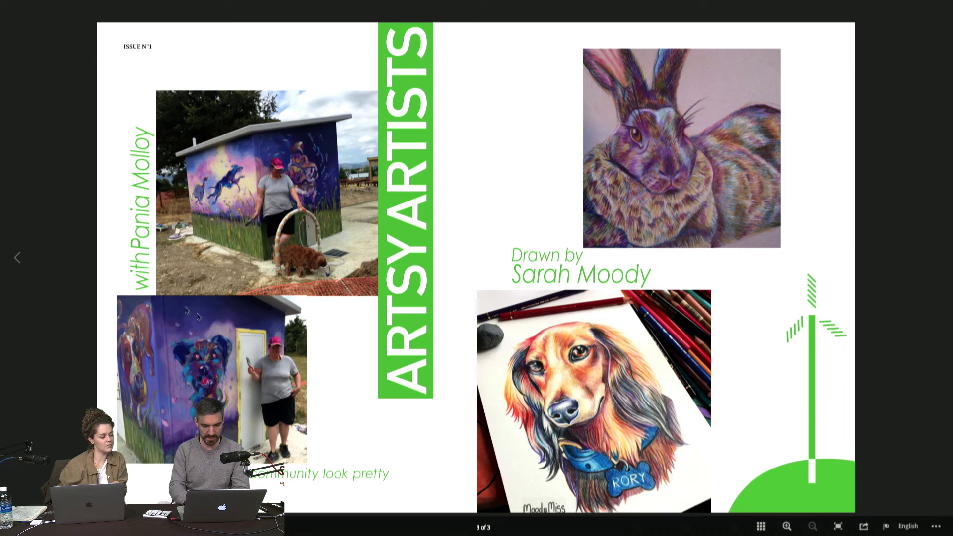
- Examine the Artee+ magazine's cover and its index spread with the pull quote beside the introduction text
left_click(780, 258)
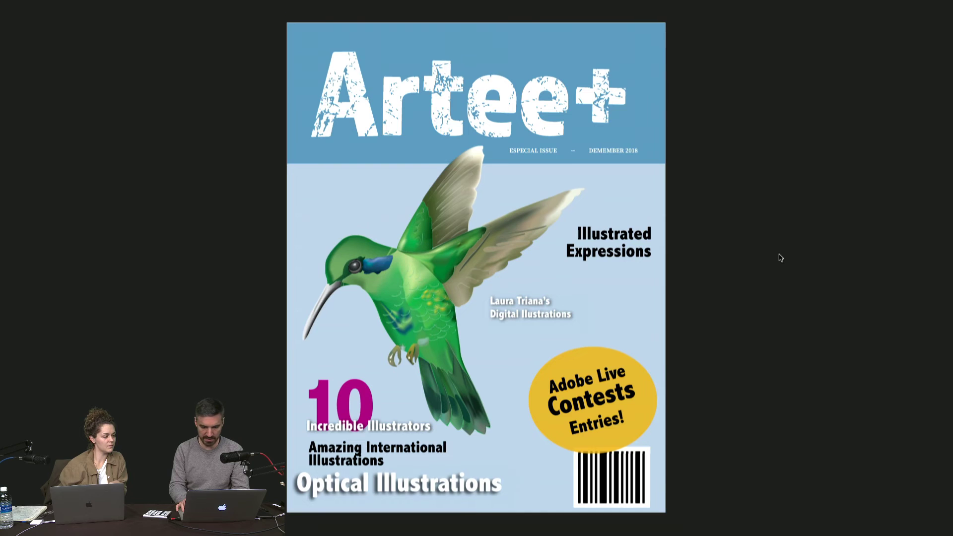
left_click(780, 257)
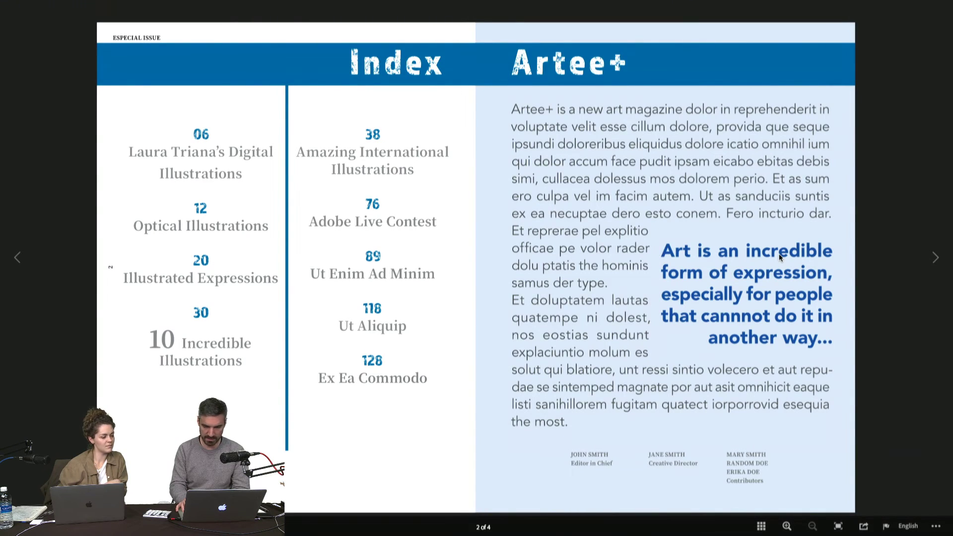
left_click(779, 258)
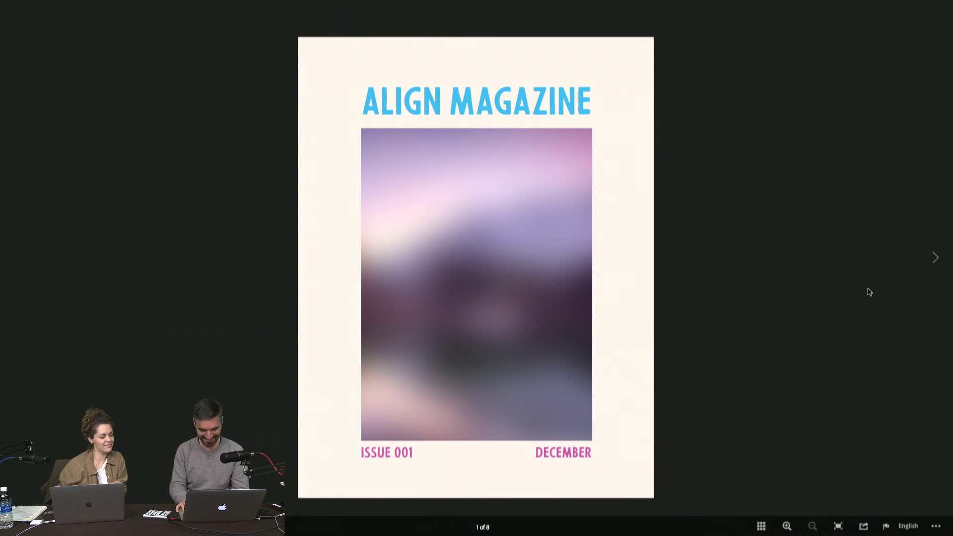
- Examine Align Magazine's contents, "Duis Aute Irure" title spreads and landscape photo spreads through to the back page
key("Right")
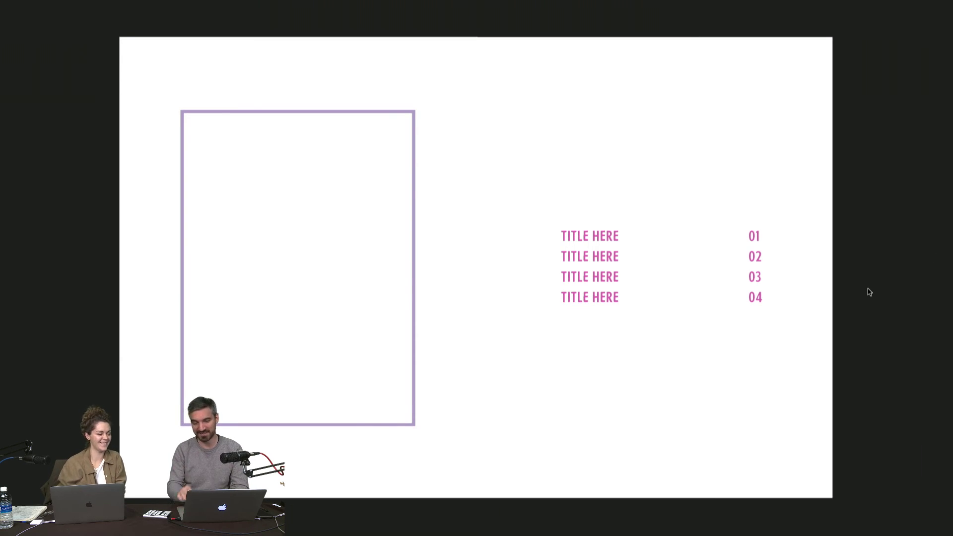
key("Right")
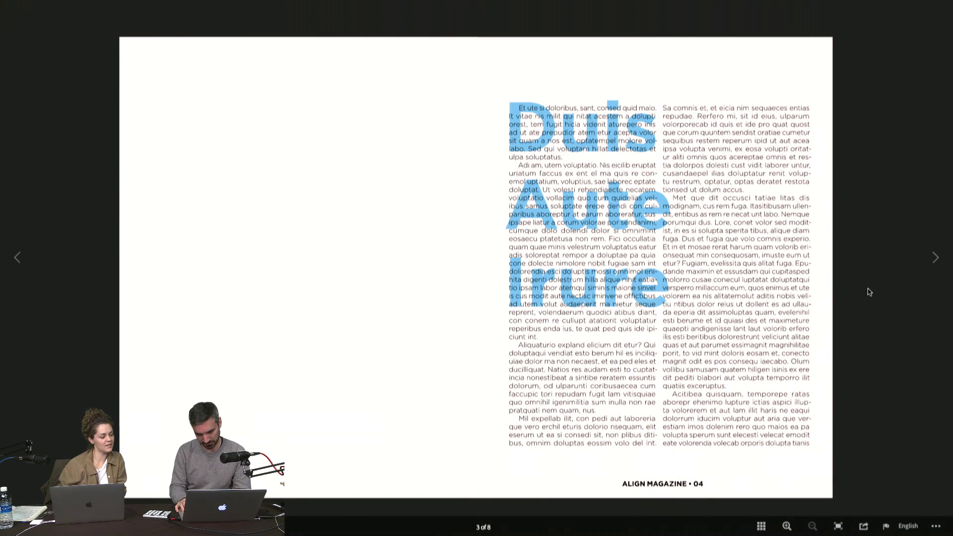
key("Right")
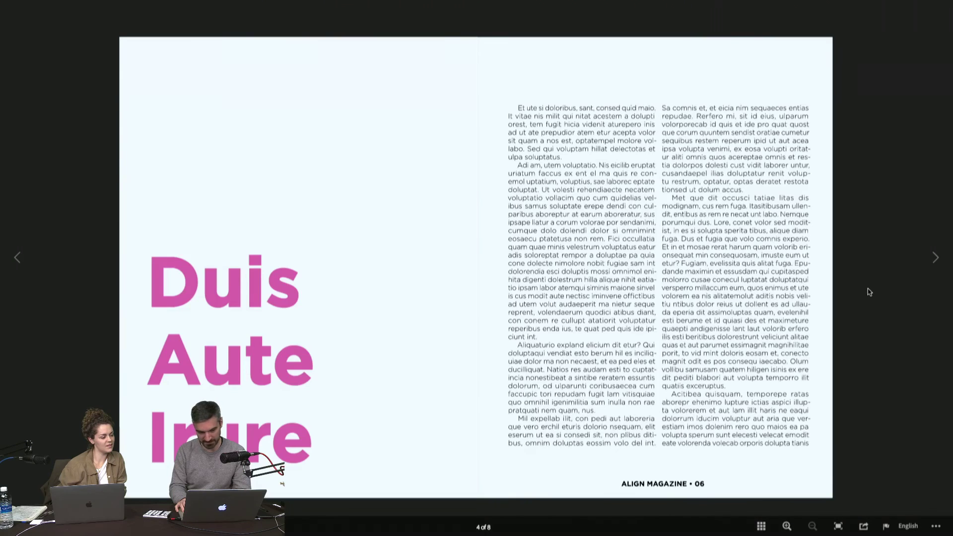
key("Right")
key("Left")
key("Left")
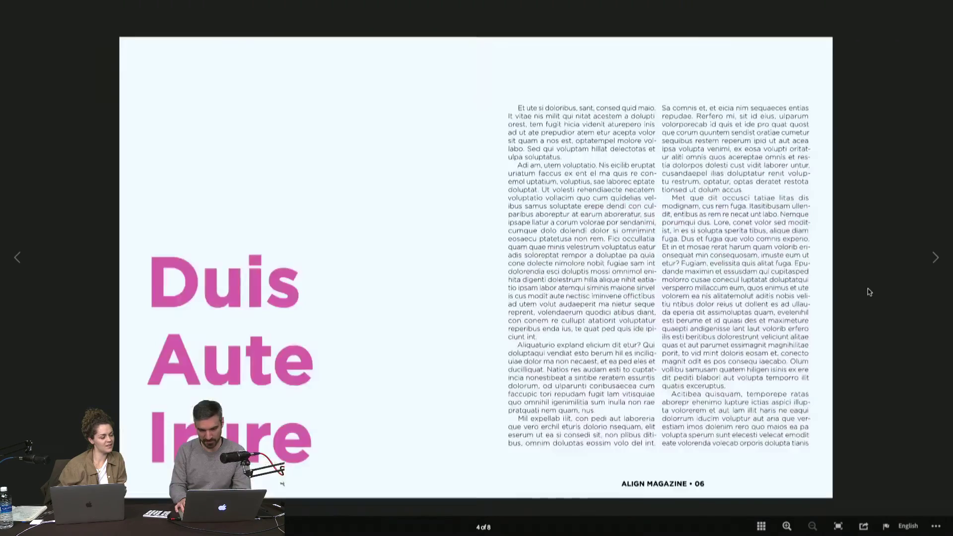
key("Right")
key("Right")
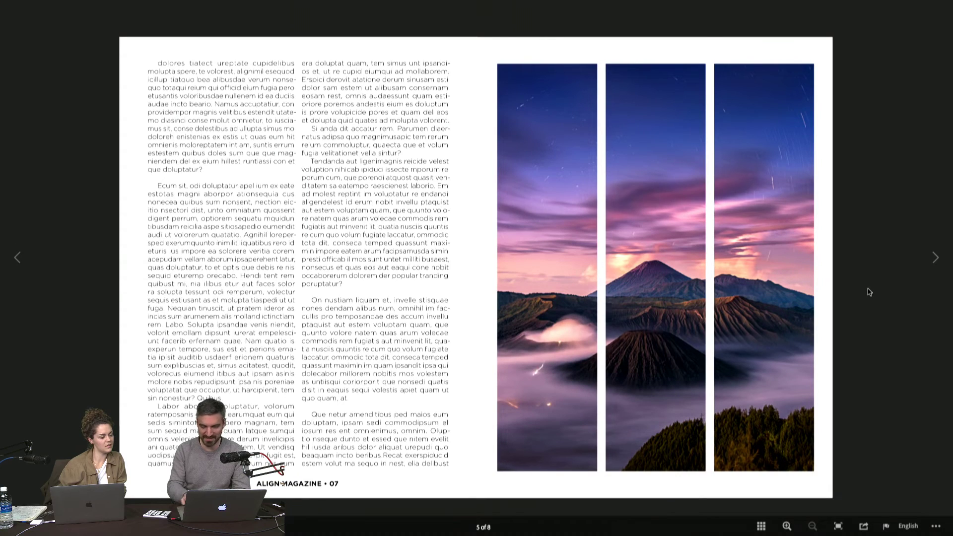
key("Right")
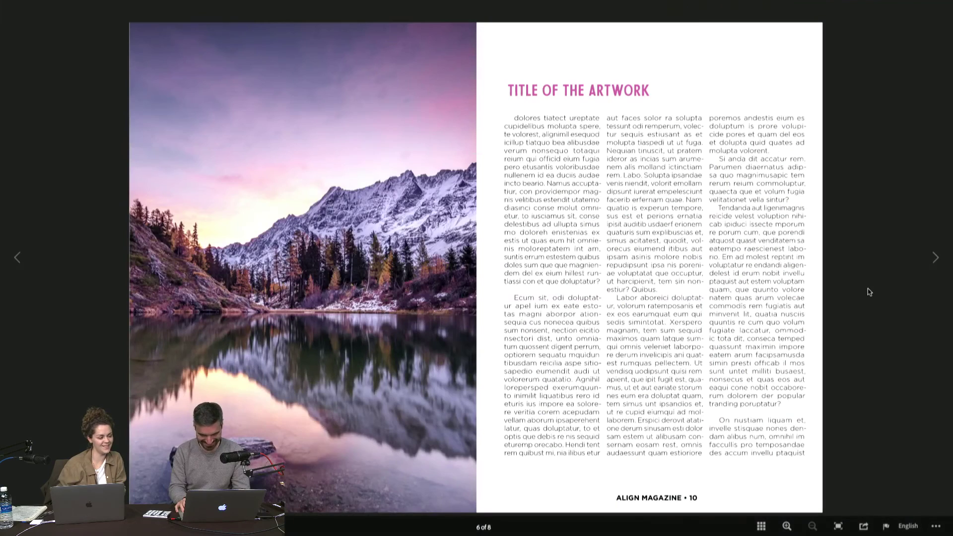
key("Right")
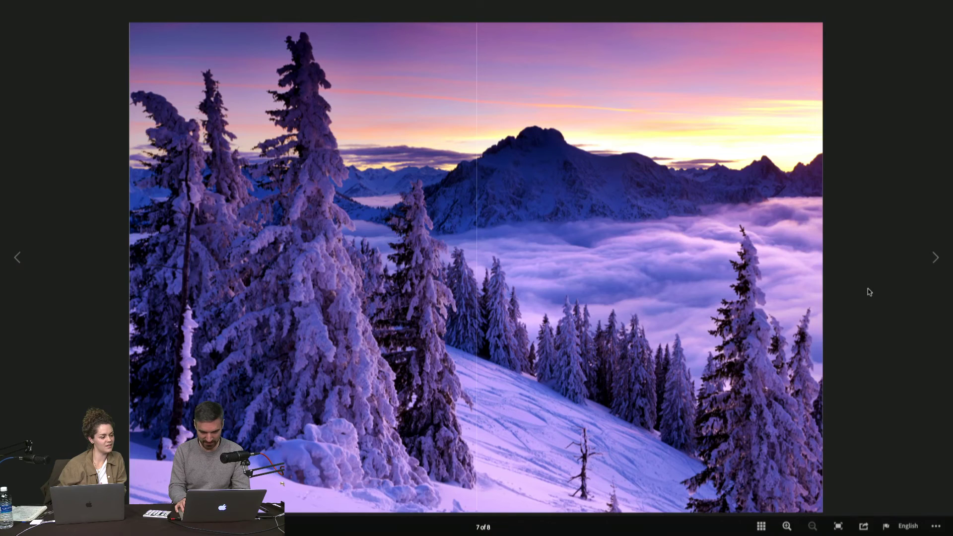
key("Right")
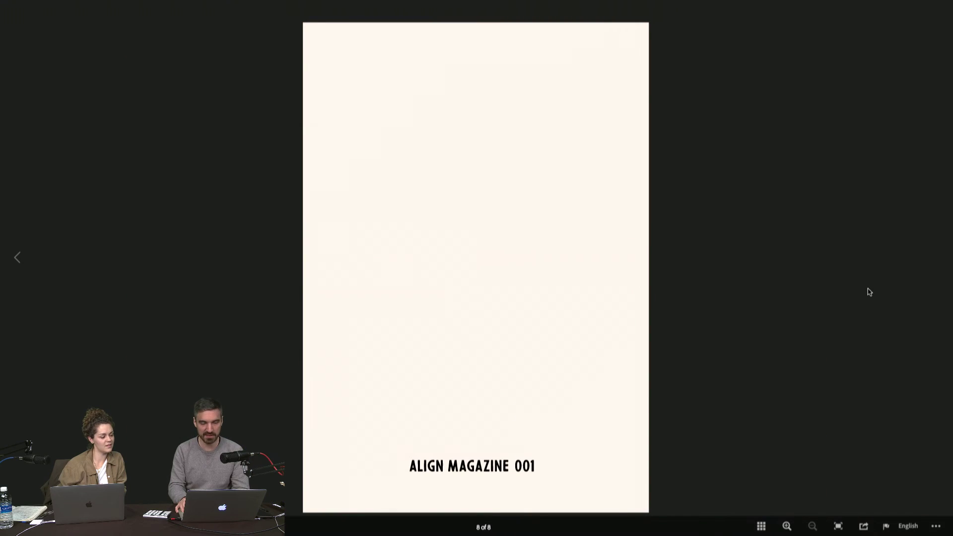
- Examine The Arts Magazine's cover, contents and feature spreads, comparing the two Munch contest spreads, through to the Orangeade Designs Q&A
key("ctrl+Tab")
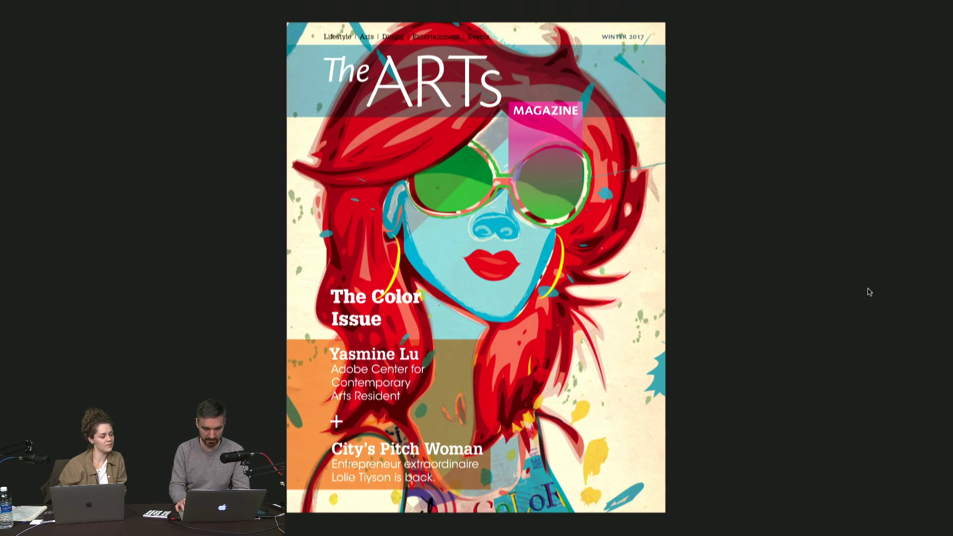
key("Right")
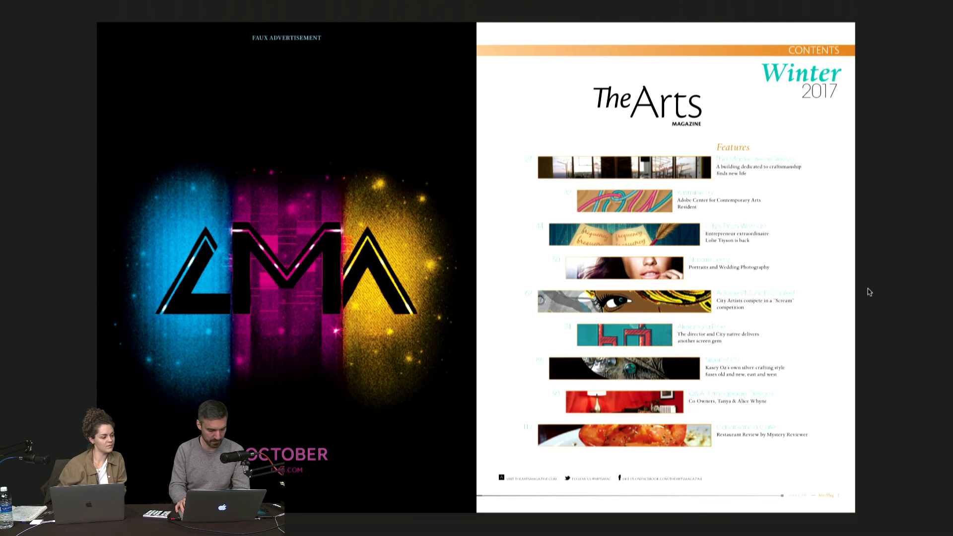
key("Right")
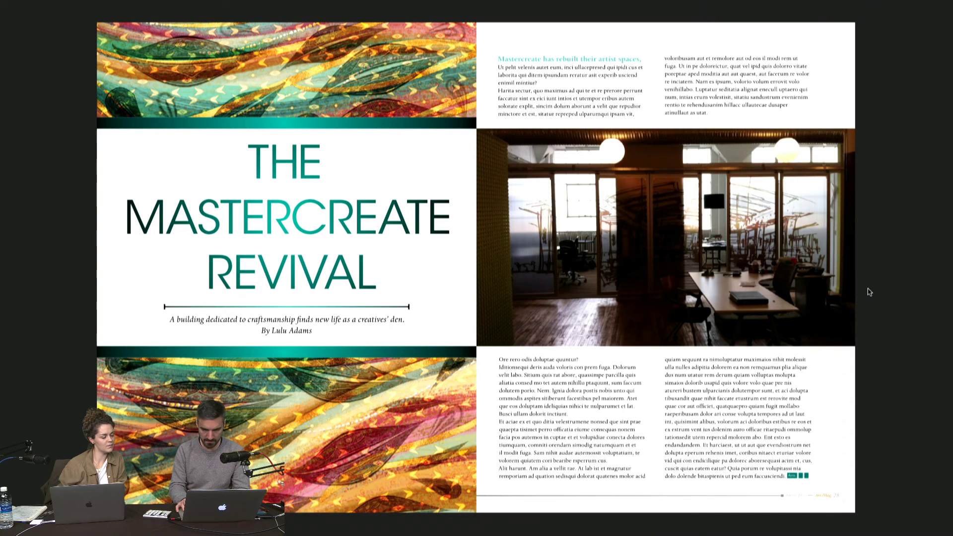
key("Right")
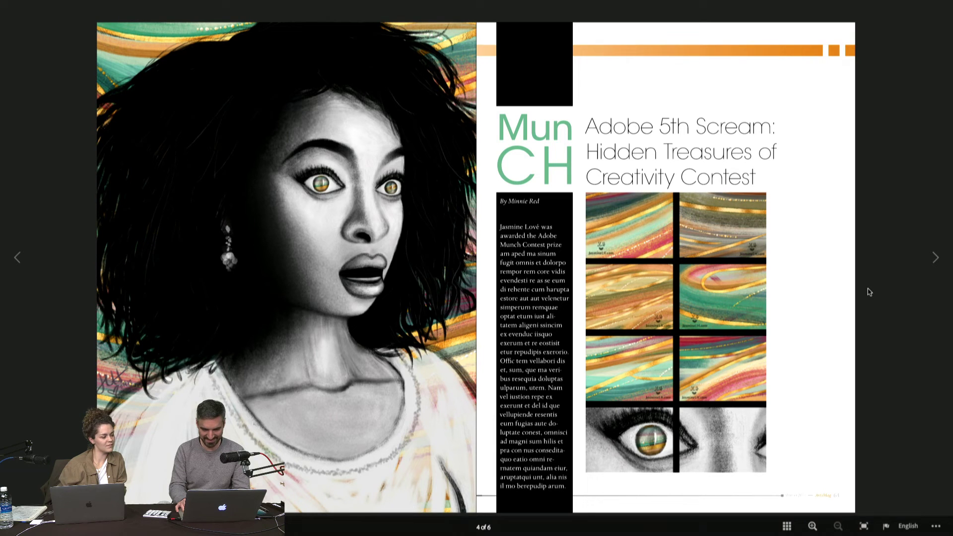
key("Right")
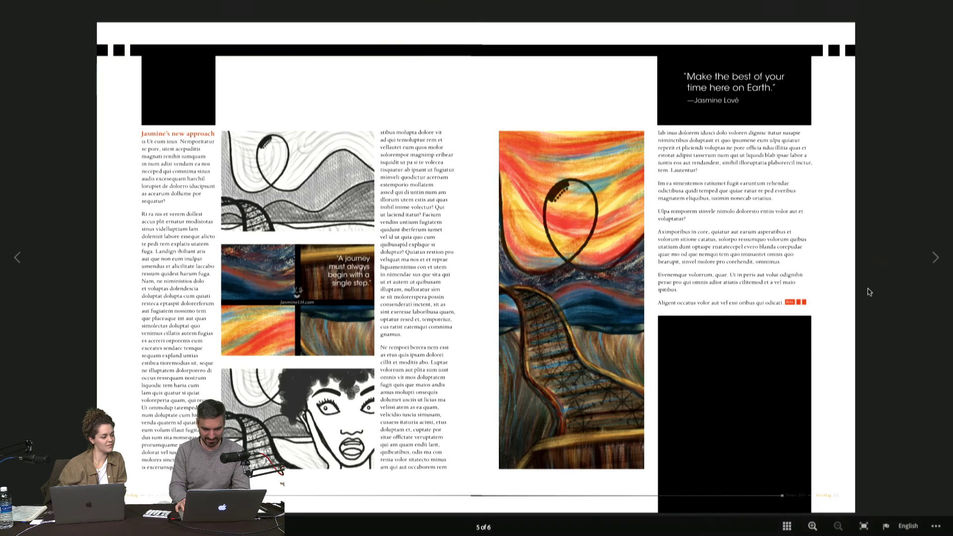
key("Left")
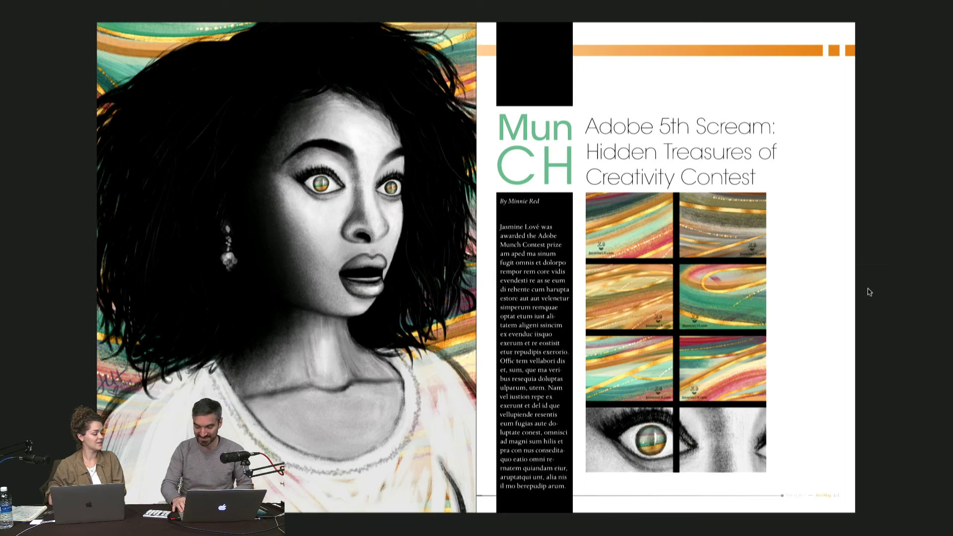
key("Right")
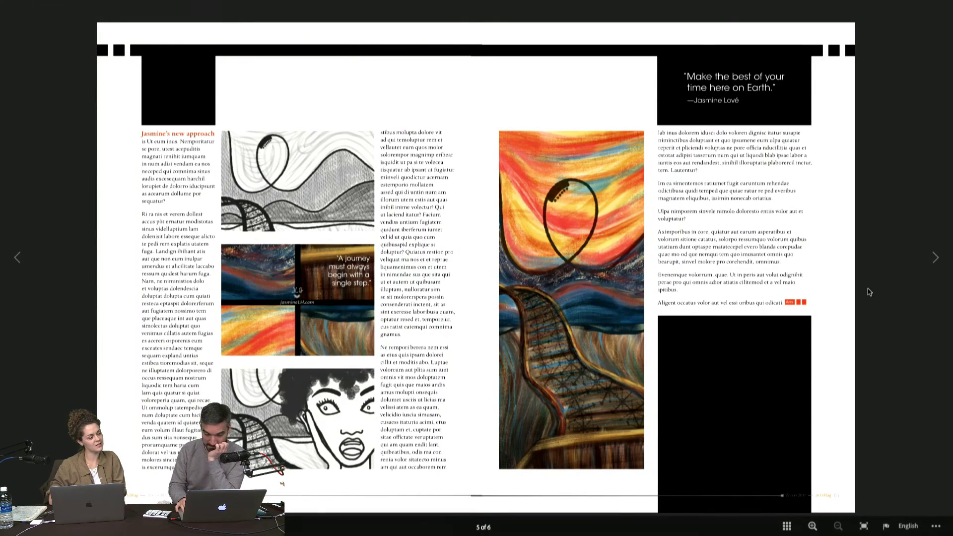
key("Right")
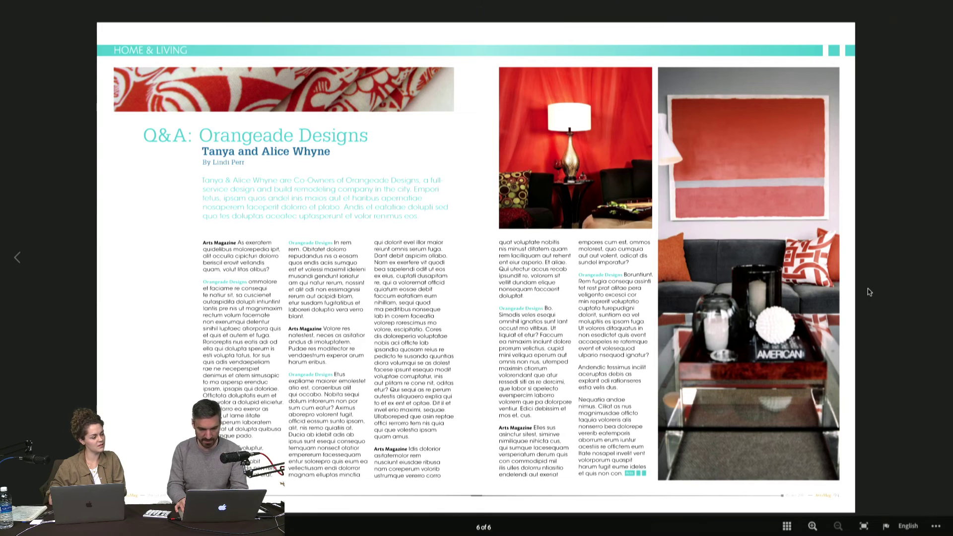
- Examine the magazine-2 publication's cover, the "Lorem ipsum dolor sit" quote spread and the "Dolor Sit" spread, ending back at the cover
key("Right")
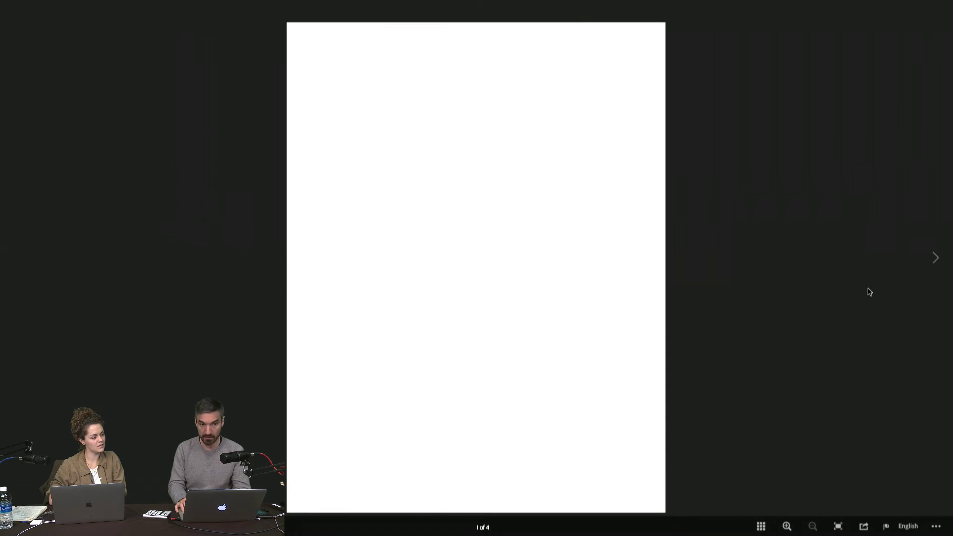
key("Right")
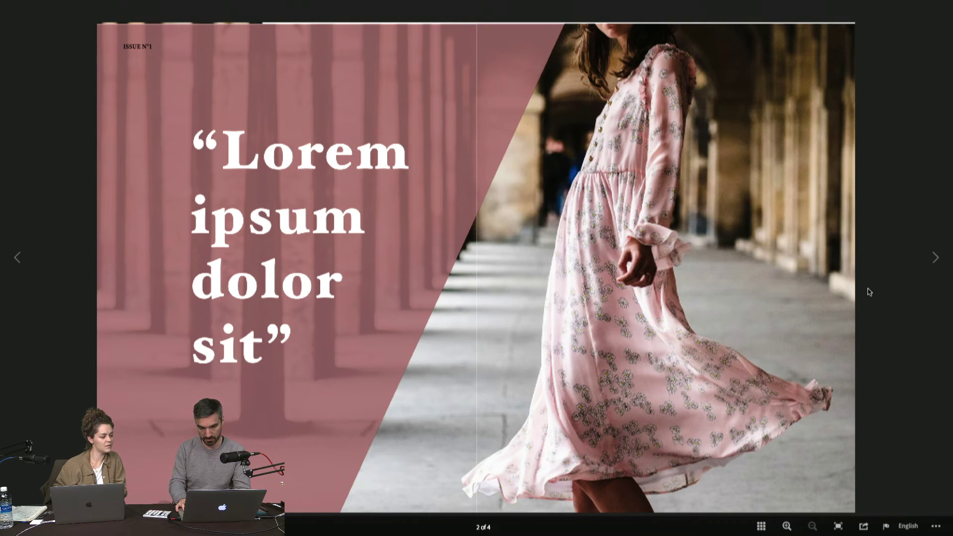
key("Right")
key("Right")
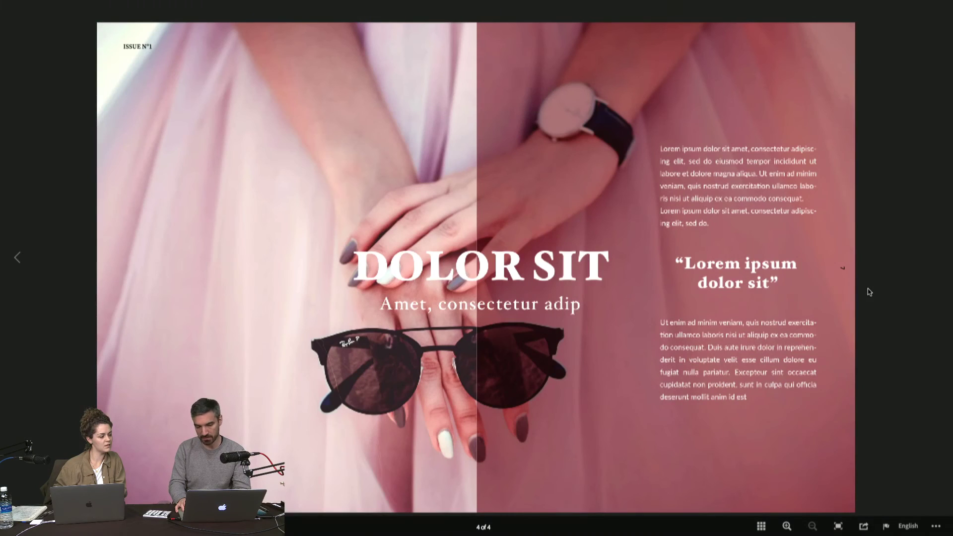
key("Left")
key("Left")
key("Left")
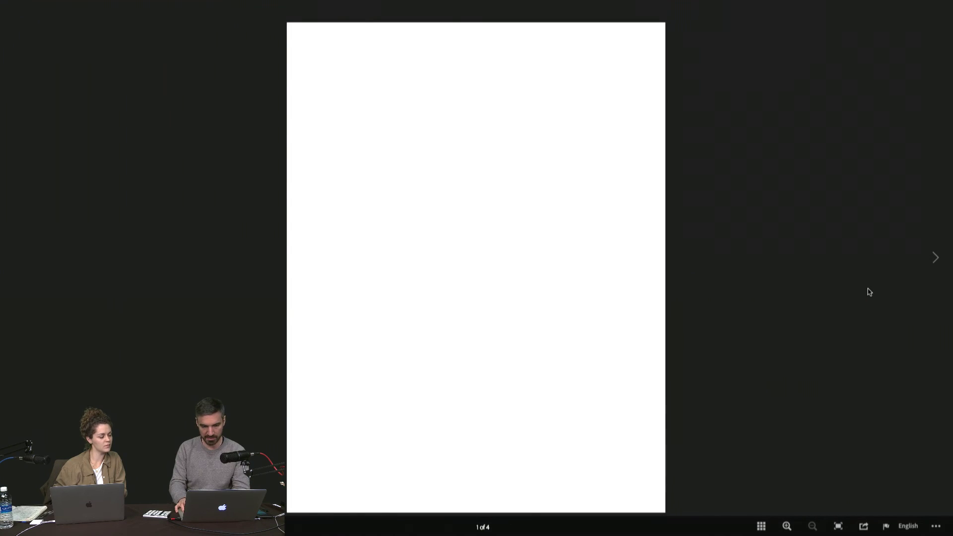
- Return to the magazine-2 publication from the contest responses sheet and reload it at its cover page
key("super+w")
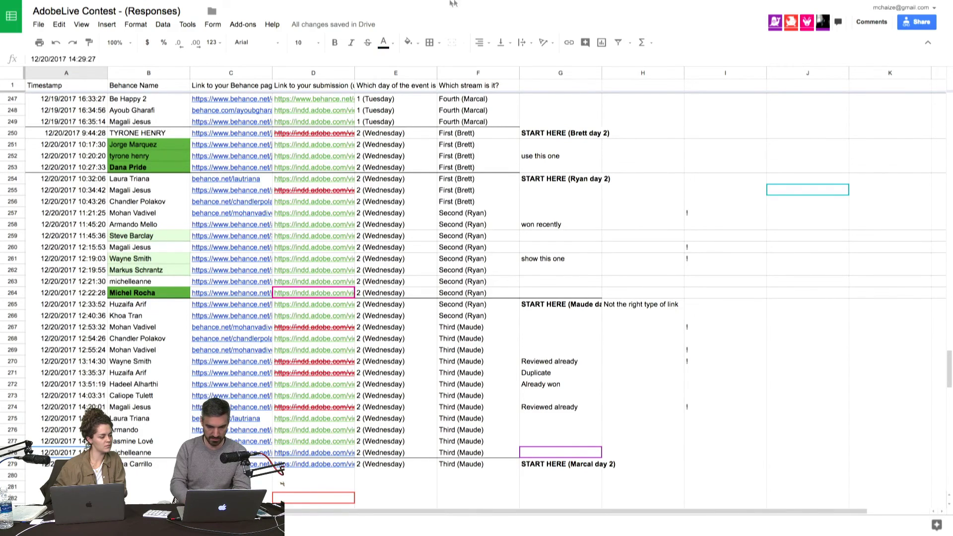
left_click(838, 26)
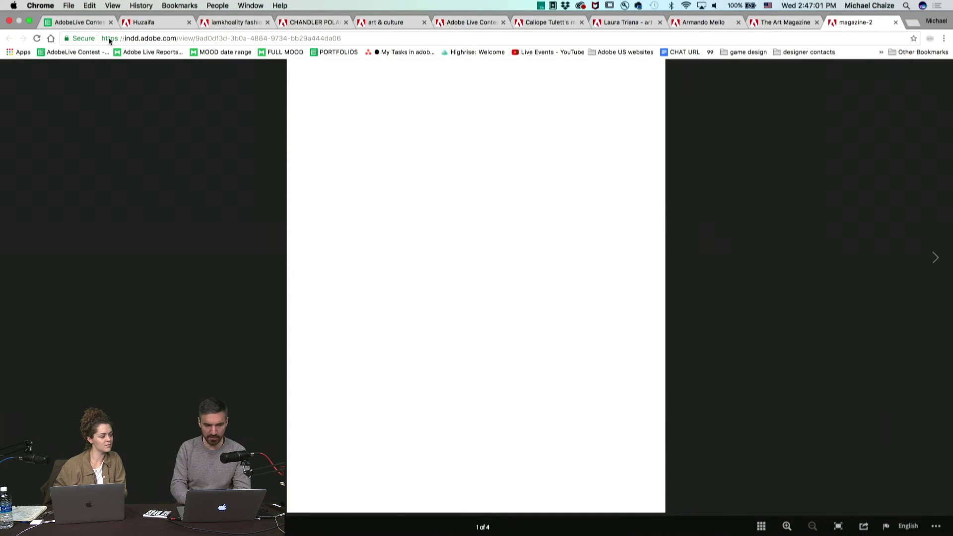
left_click(37, 38)
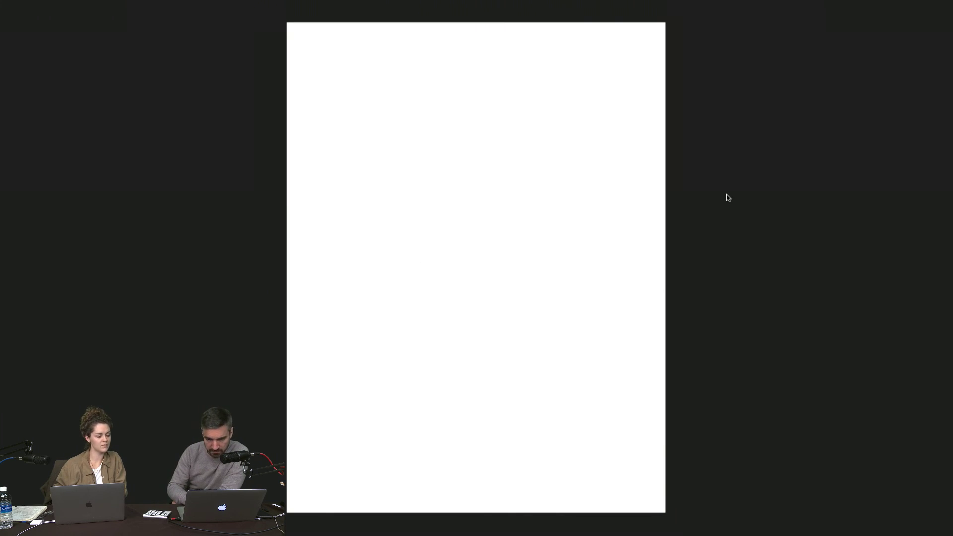
- Switch to The Arts Magazine and bring it back to its "The Color Issue" cover for comparison
left_click(788, 26)
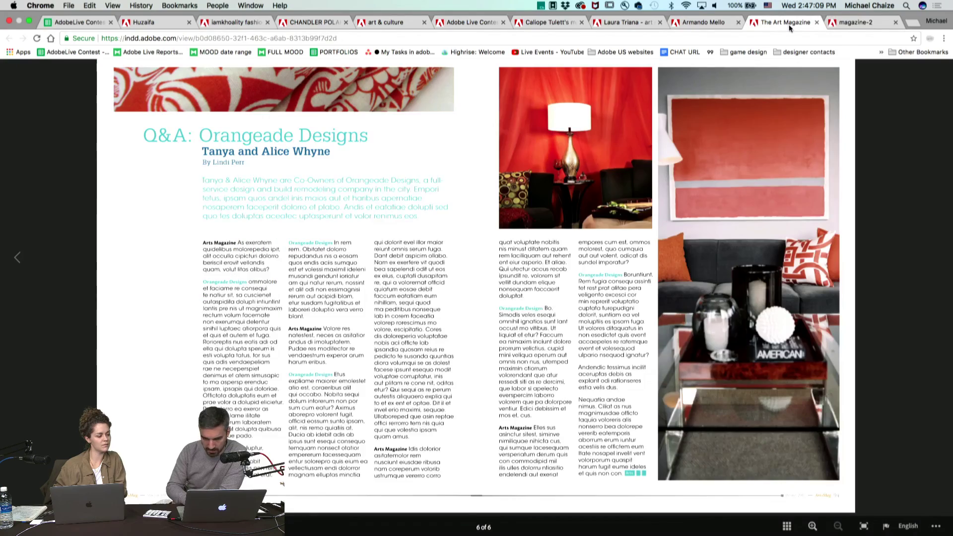
key("Right")
key("Left")
key("Left")
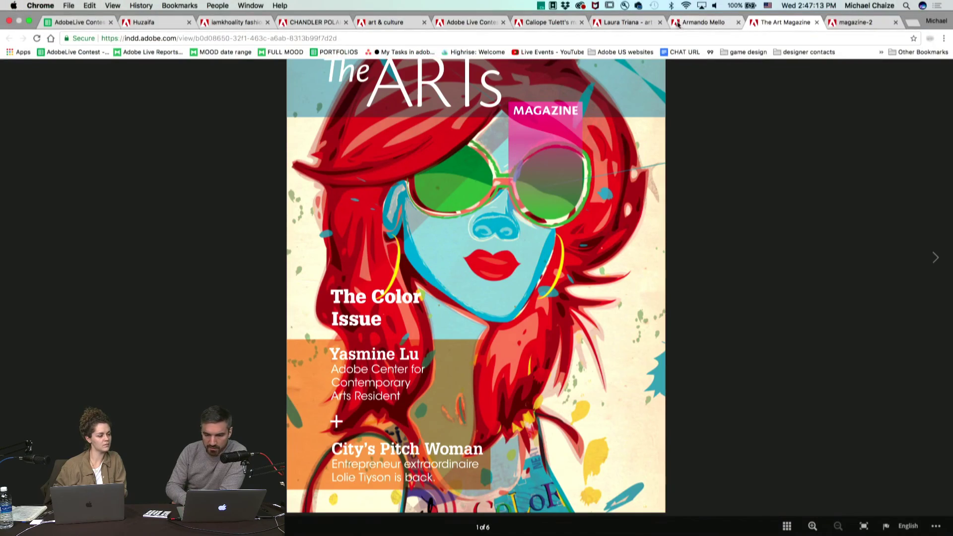
- Switch to Align Magazine and bring it back to its Issue 001 cover
left_click(705, 22)
key("Left")
key("Left")
key("Left")
key("Left")
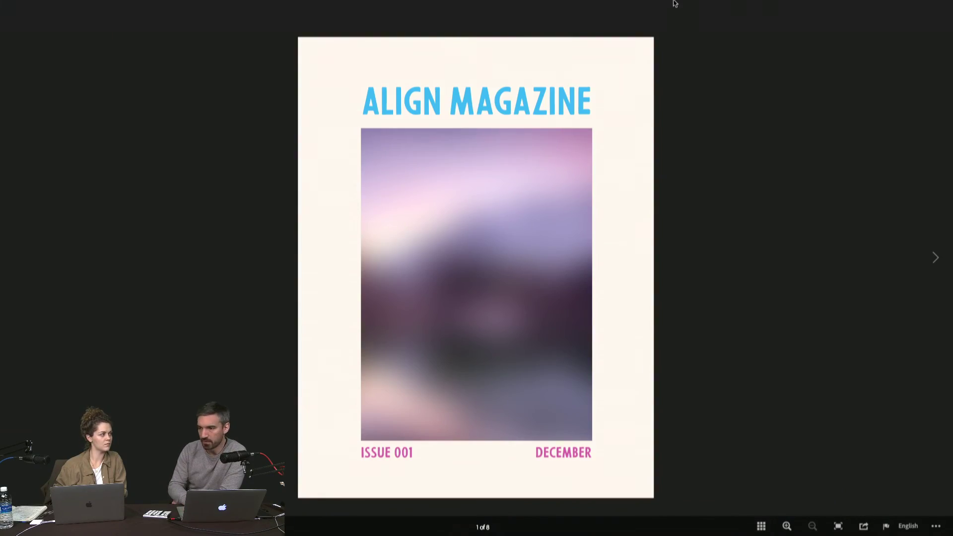
- Switch to the Artee+ magazine and go back from the "Her Story" spread to its hummingbird cover
left_click(631, 23)
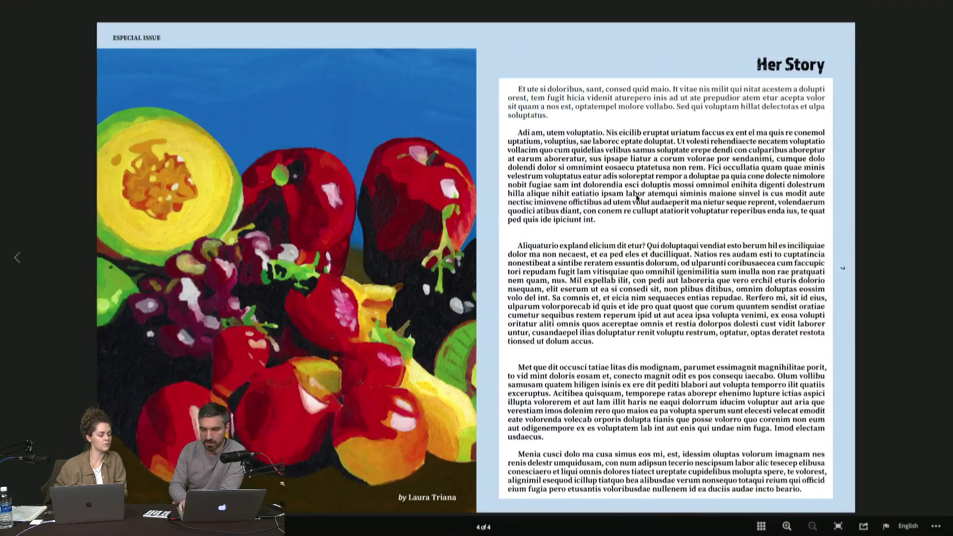
key("Left")
key("Left")
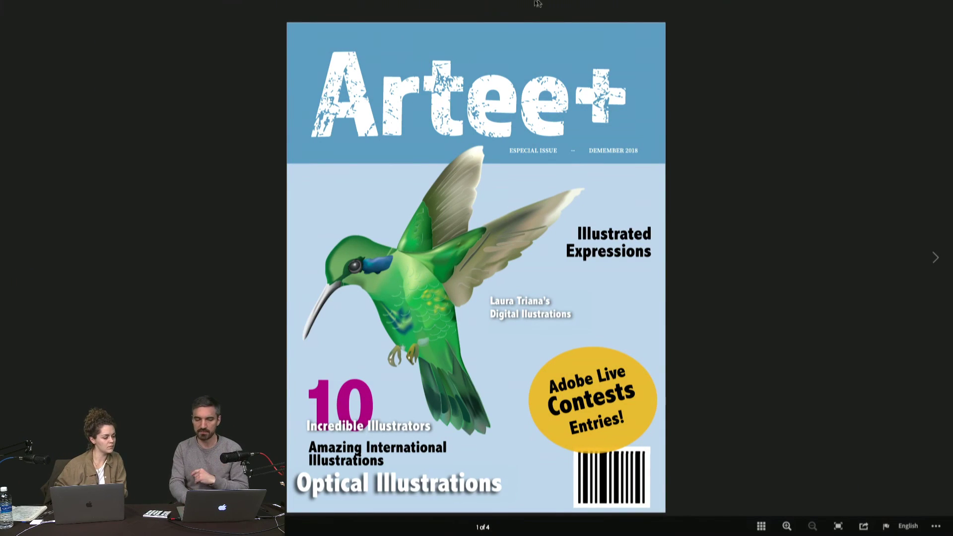